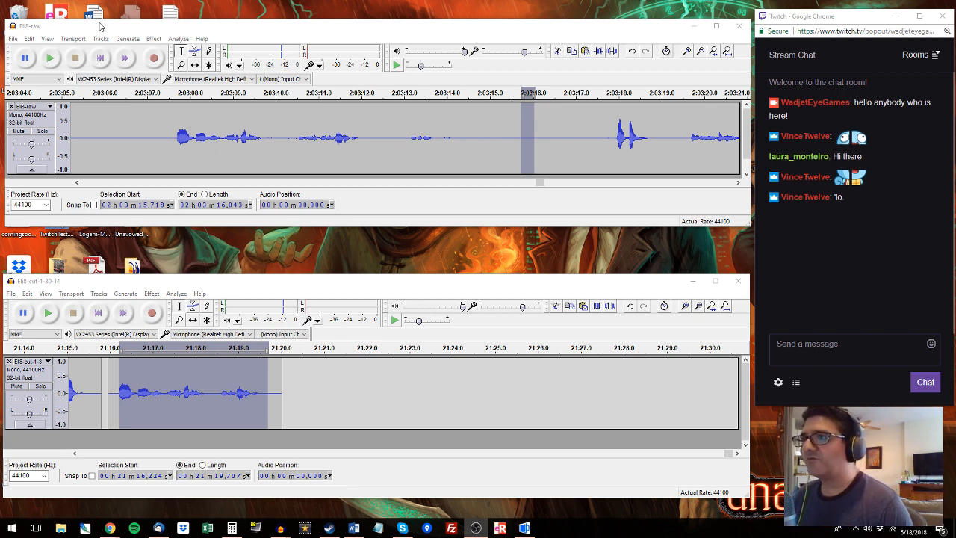
Step: Select the double-peak sound from 2:03:17.843 to 2:03:18.830 in Eli8-raw and play the selected last clip of Eli8-cut-1-30-14
left_click(104, 288)
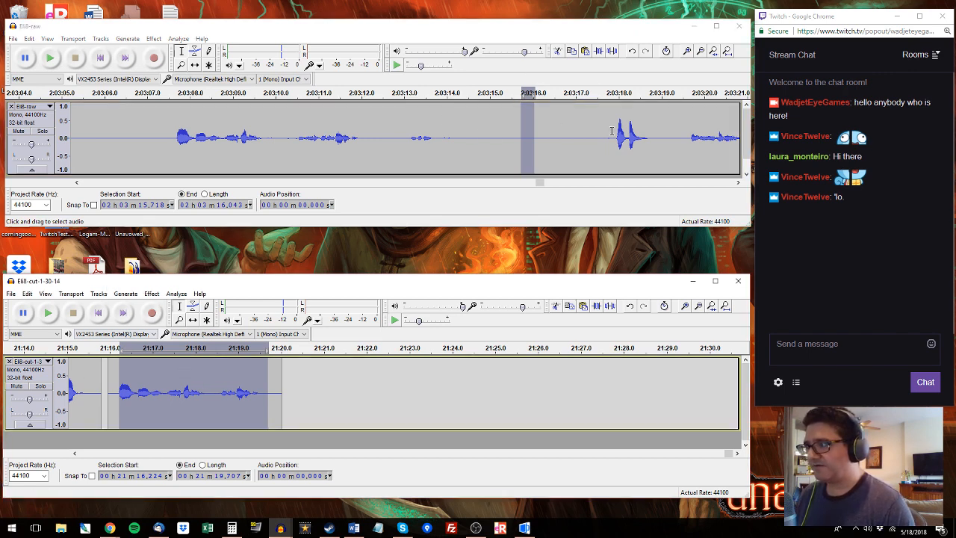
left_click_drag(612, 131, 654, 133)
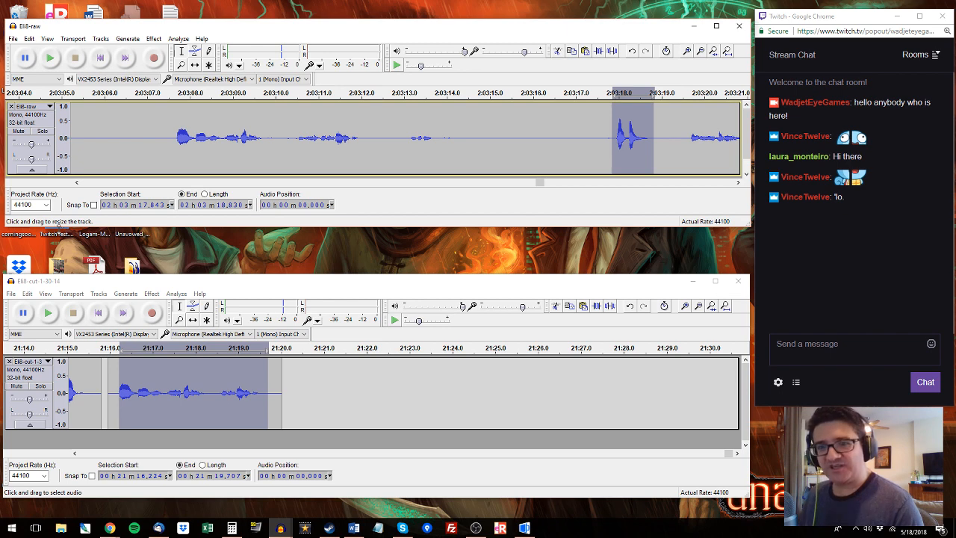
left_click(140, 285)
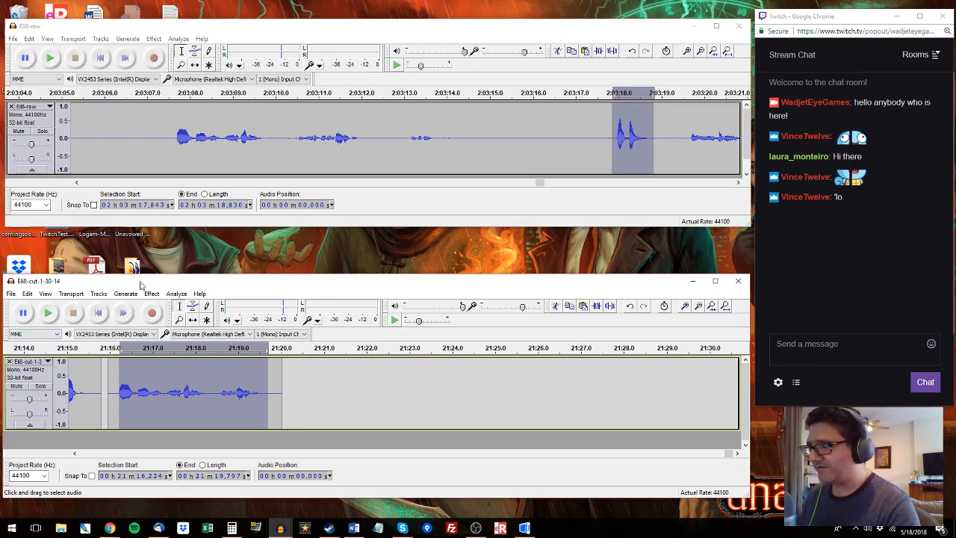
key("space")
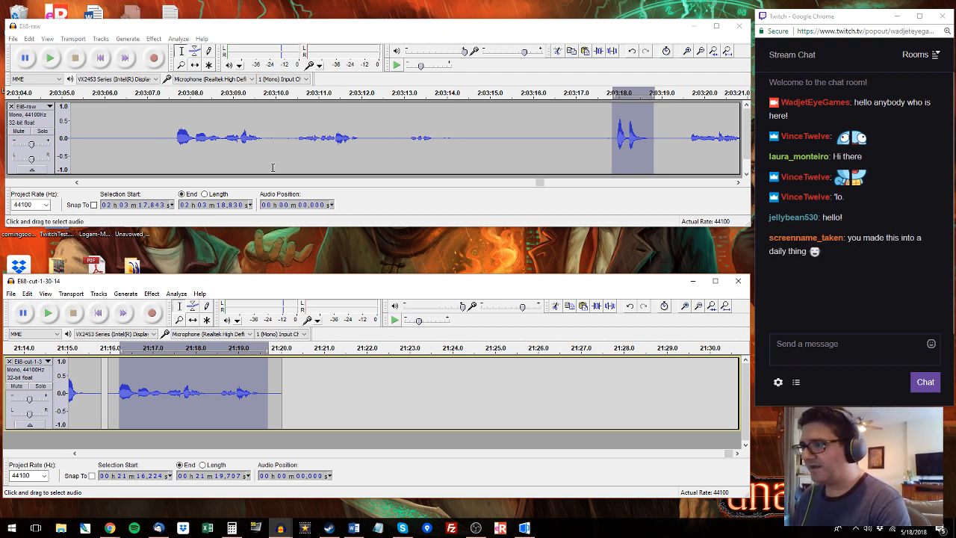
Step: Check where the Eli8-raw recording ends, and briefly play it from 2:03:16.124
left_click(537, 118)
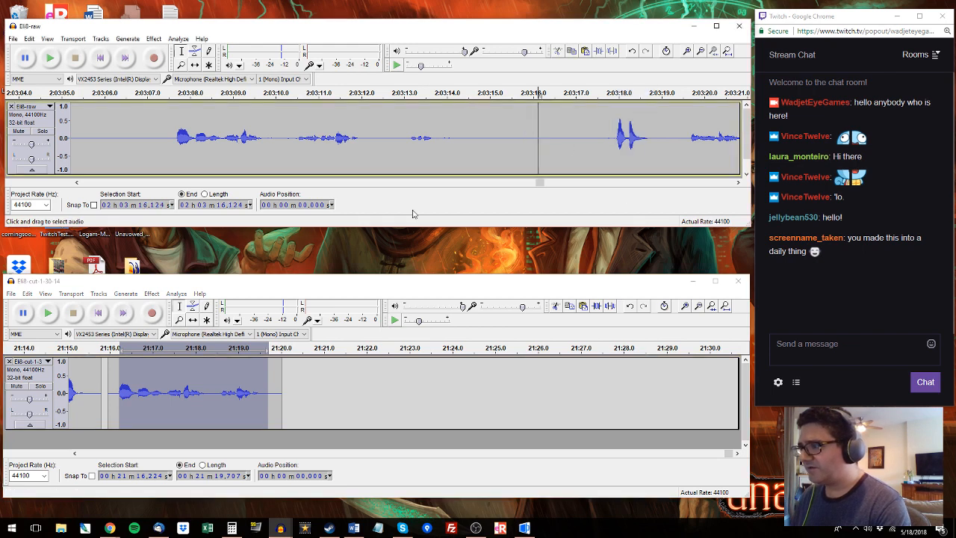
left_click_drag(539, 182, 749, 187)
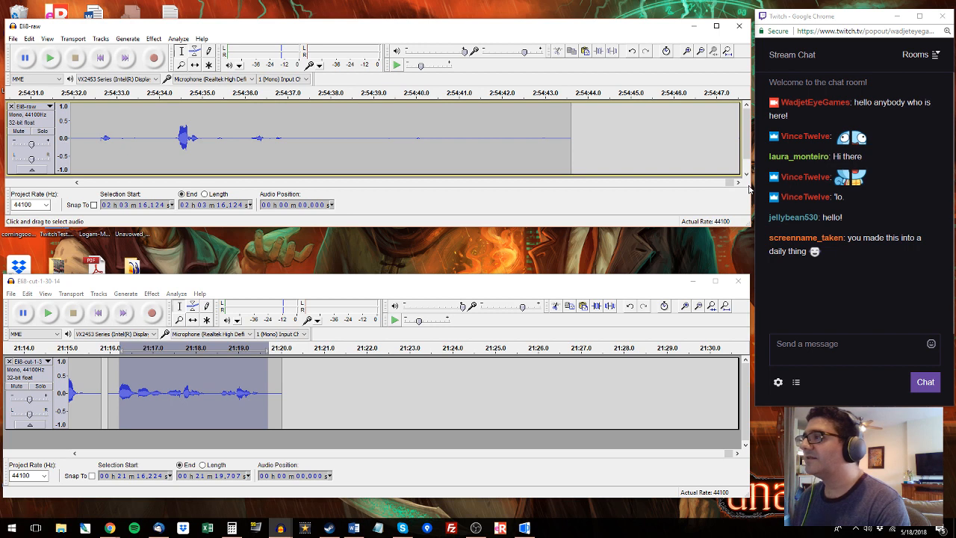
key("space")
key("space")
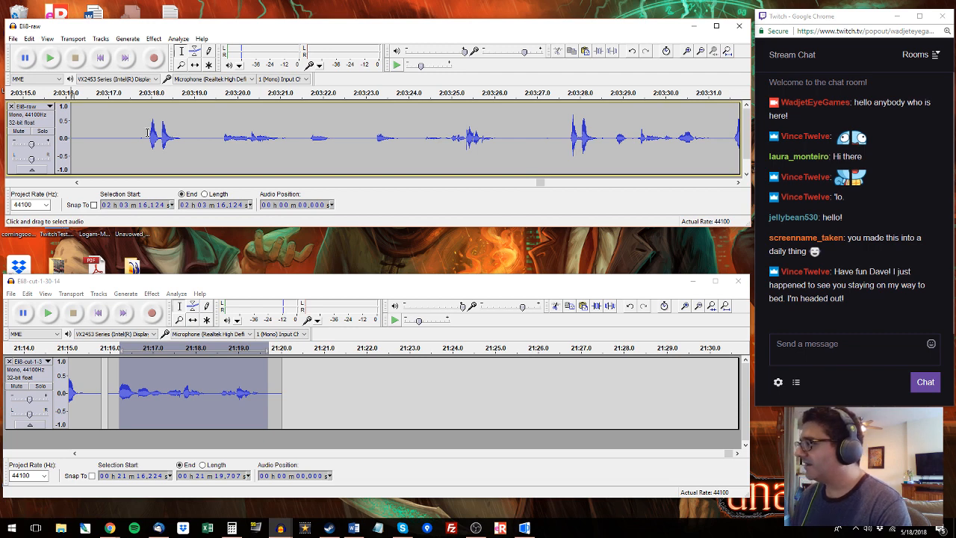
Step: Listen to the Eli8-raw line from 2:03:17.912 and compare it with the last clip of Eli8-cut-1-30-14
left_click(148, 133)
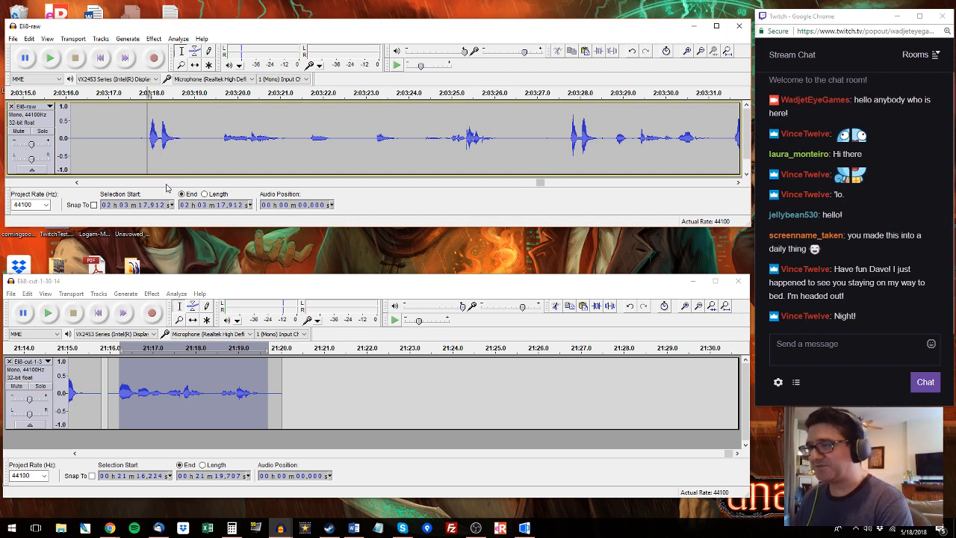
key("space")
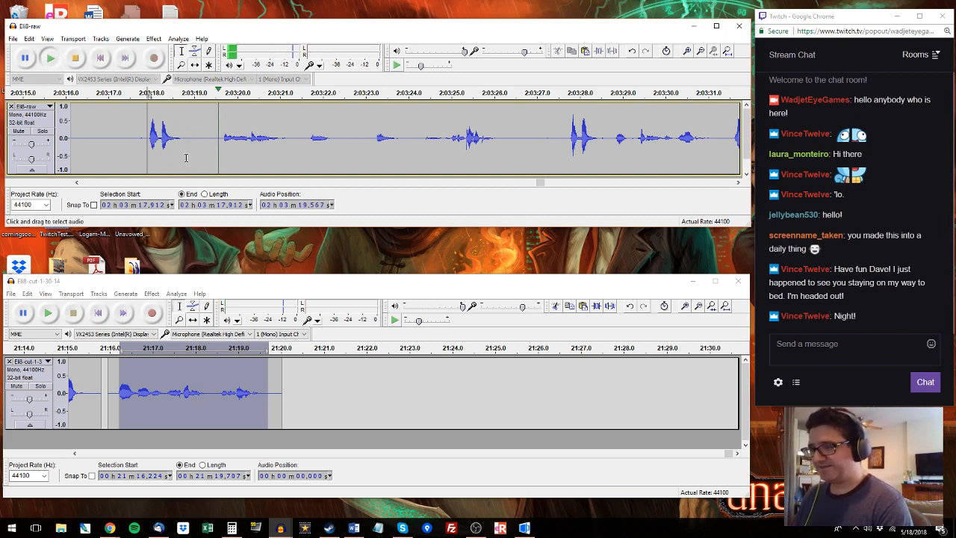
key("space")
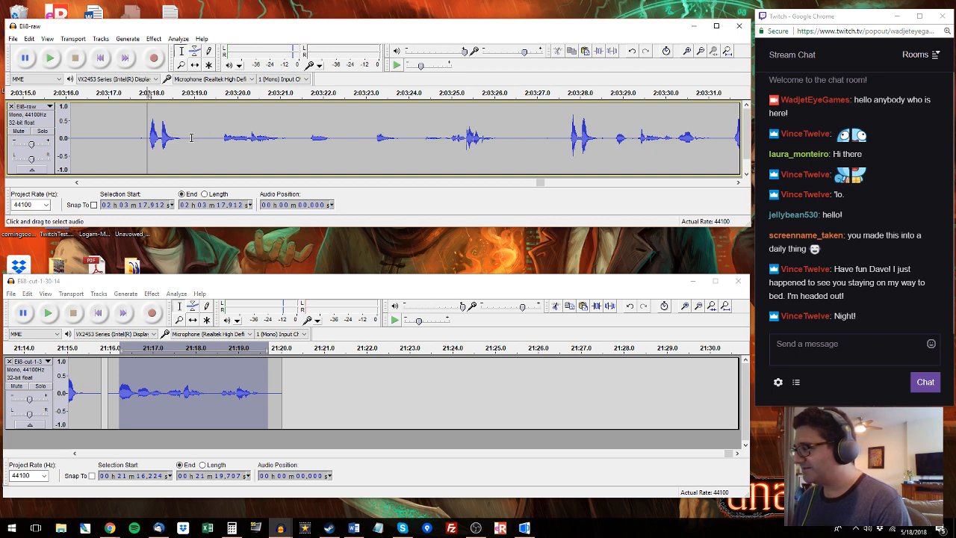
key("space")
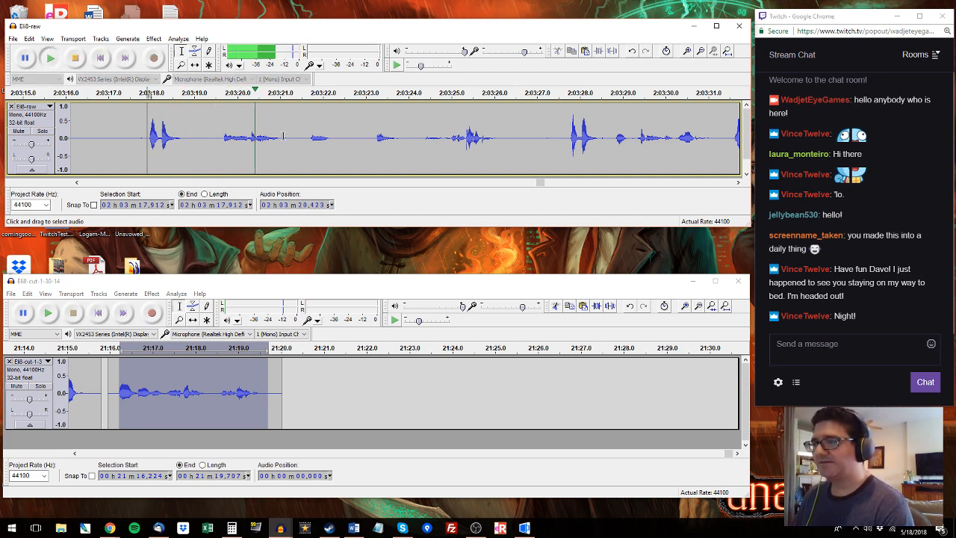
left_click(108, 391)
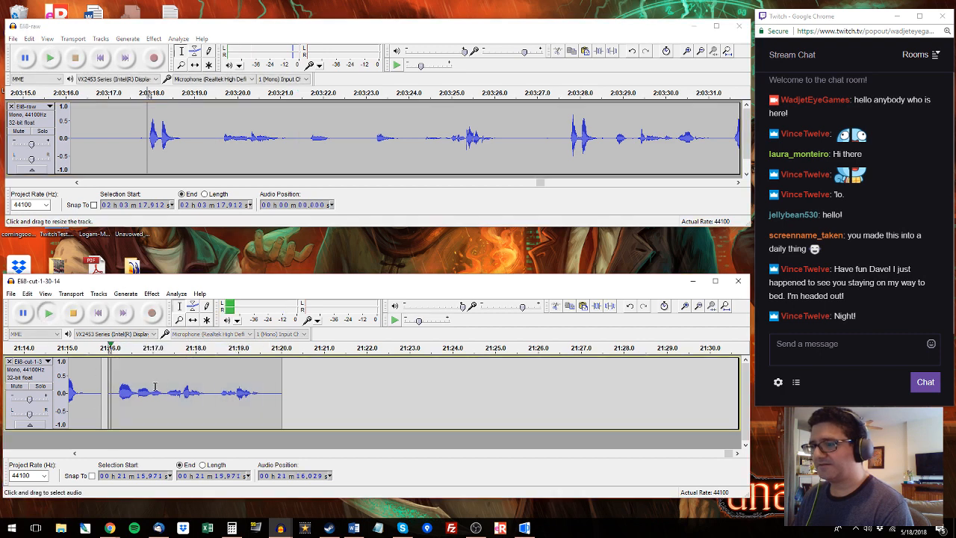
key("space")
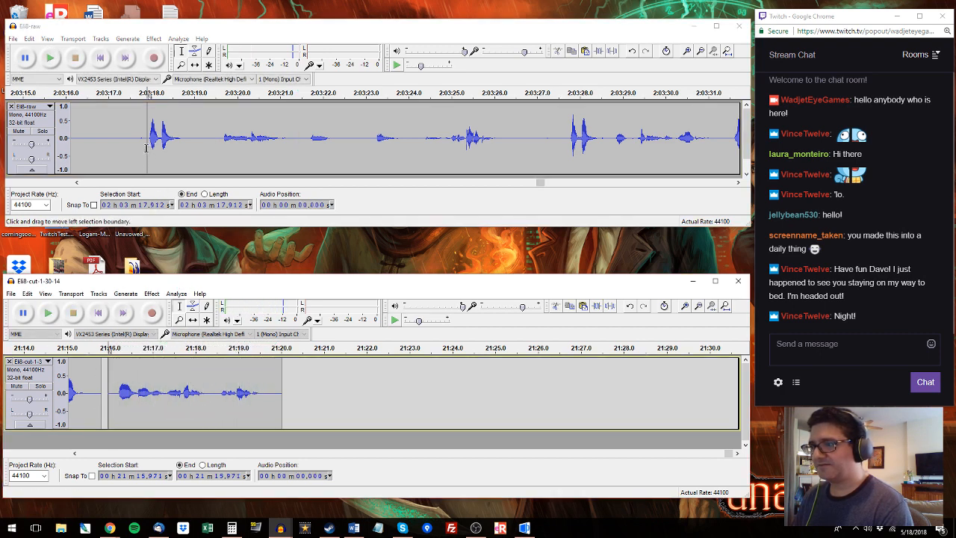
Step: Copy the raw audio from 2:03:17.912 to 2:03:21.384 and paste it after the last clip of Eli8-cut-1-30-14, at 21:20.148
left_click_drag(147, 142, 296, 142)
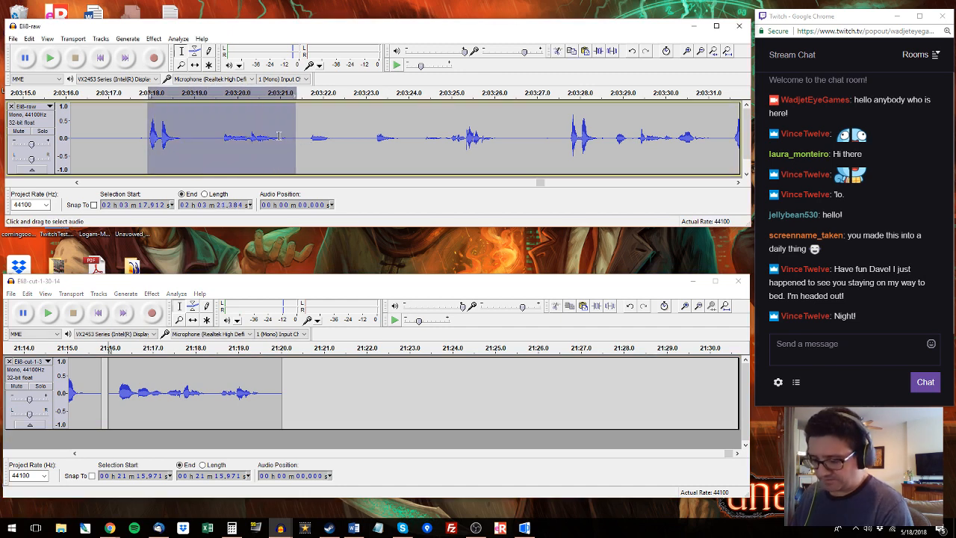
left_click_drag(289, 378, 291, 379)
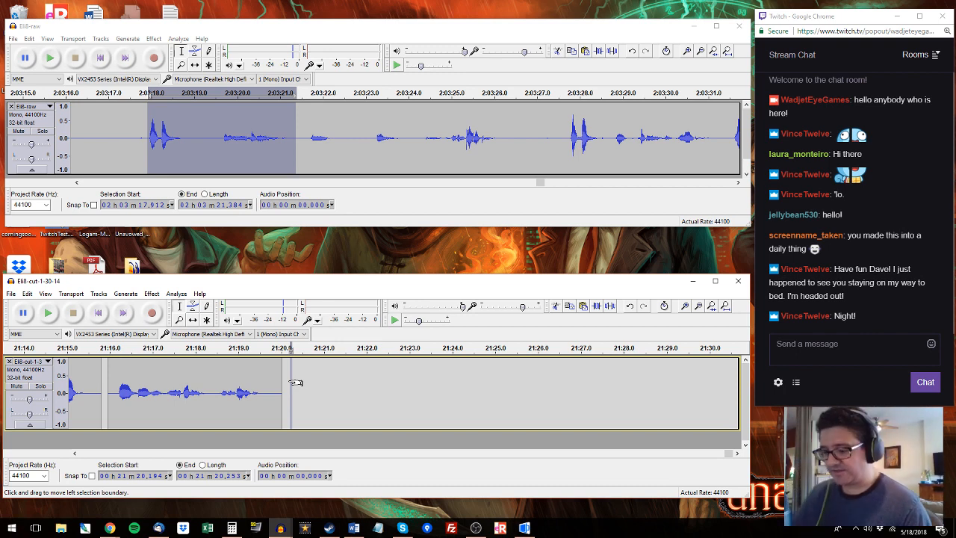
left_click(273, 32)
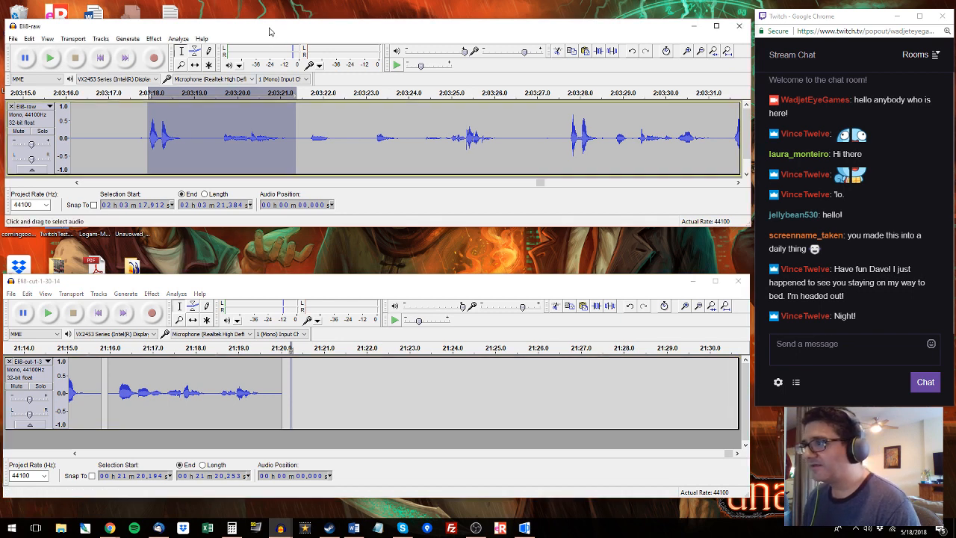
key("space")
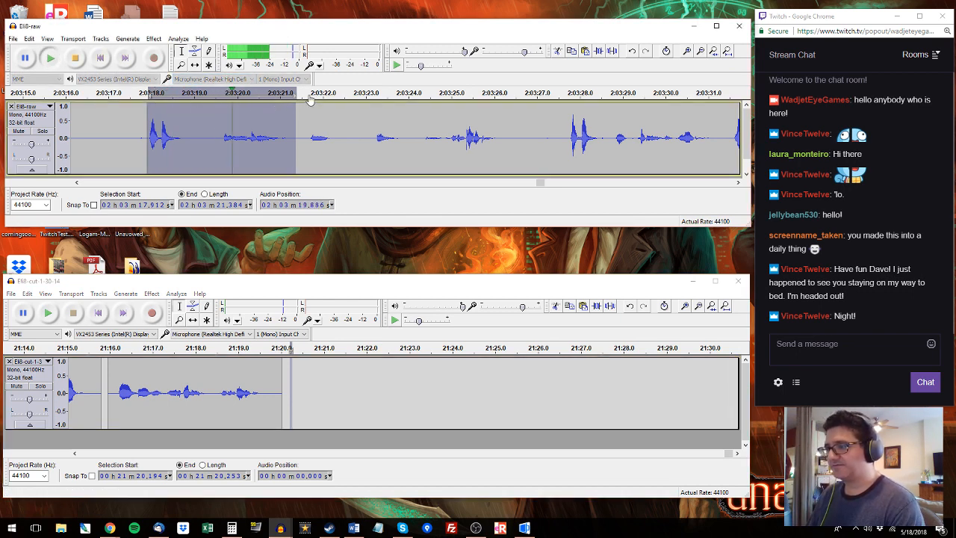
left_click(286, 388)
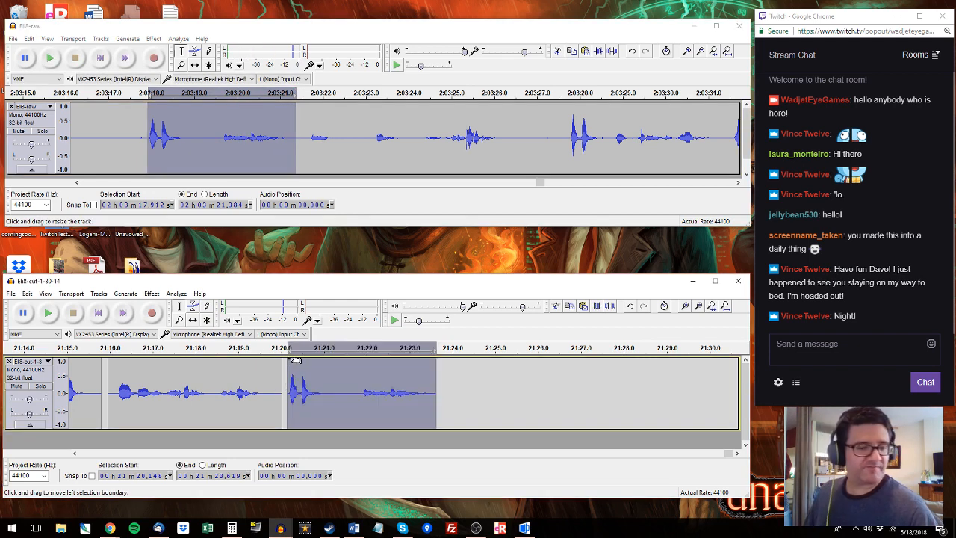
key("ctrl+v")
left_click(287, 336)
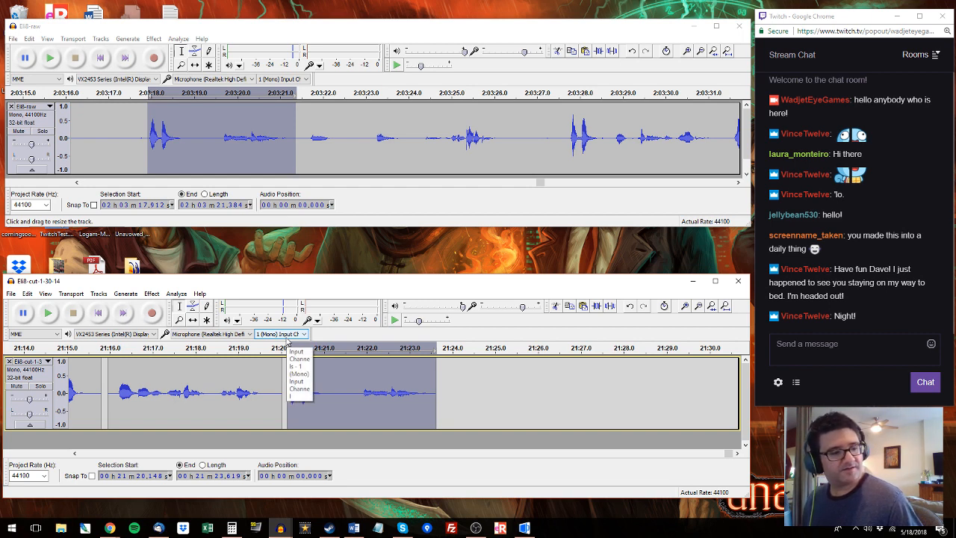
left_click(288, 341)
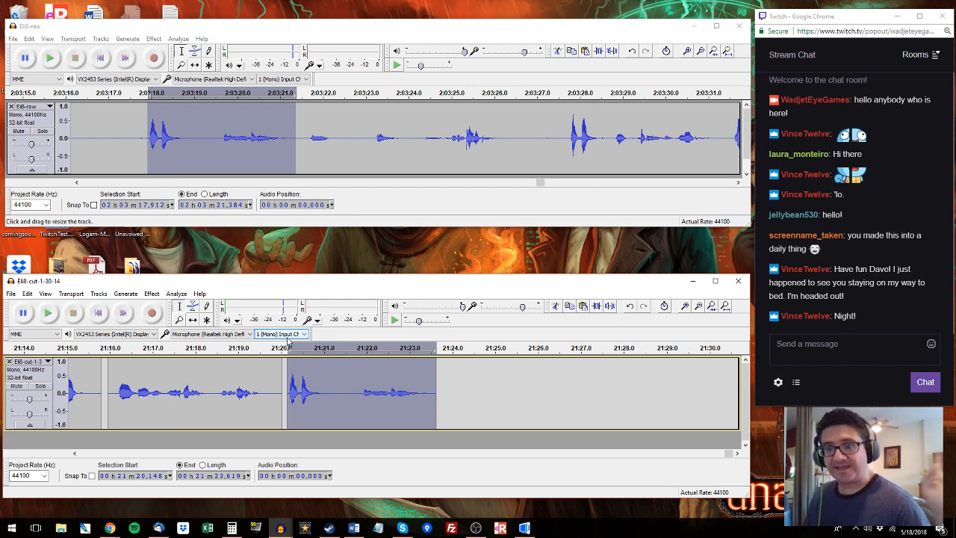
Step: Audition the raw audio from 2:03:21.570 to 2:03:26.272, and select the following take from 2:03:27.746 to 2:03:34.039
left_click(311, 93)
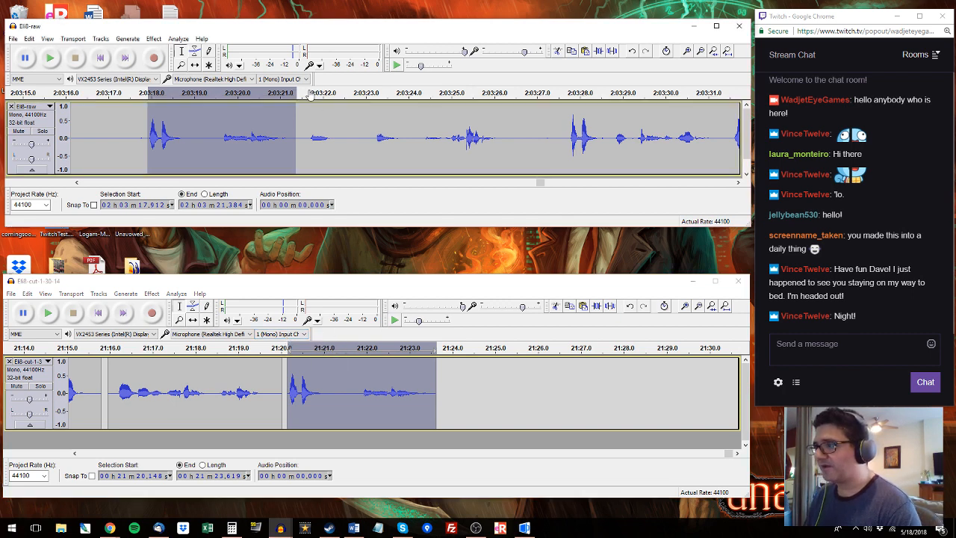
left_click_drag(304, 139, 505, 139)
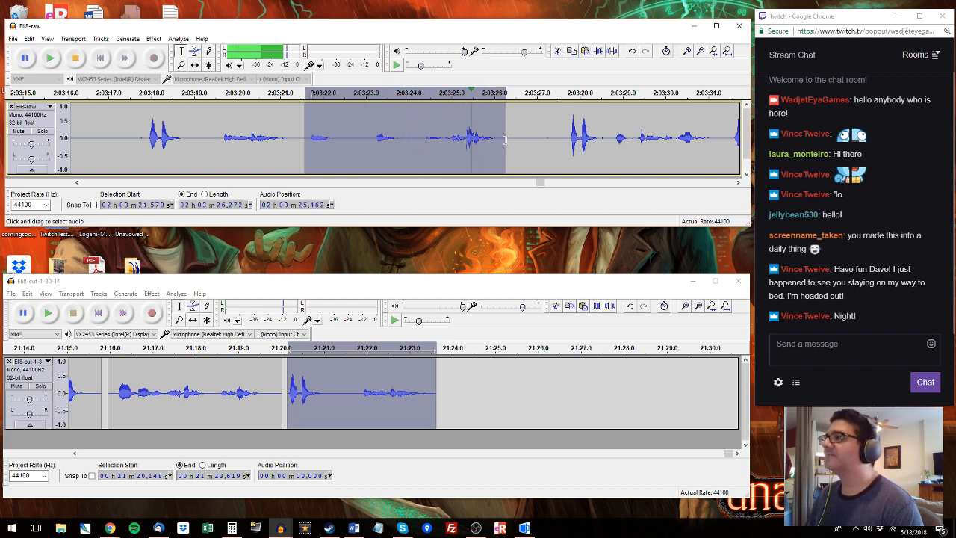
left_click(566, 145)
left_click_drag(570, 144, 688, 143)
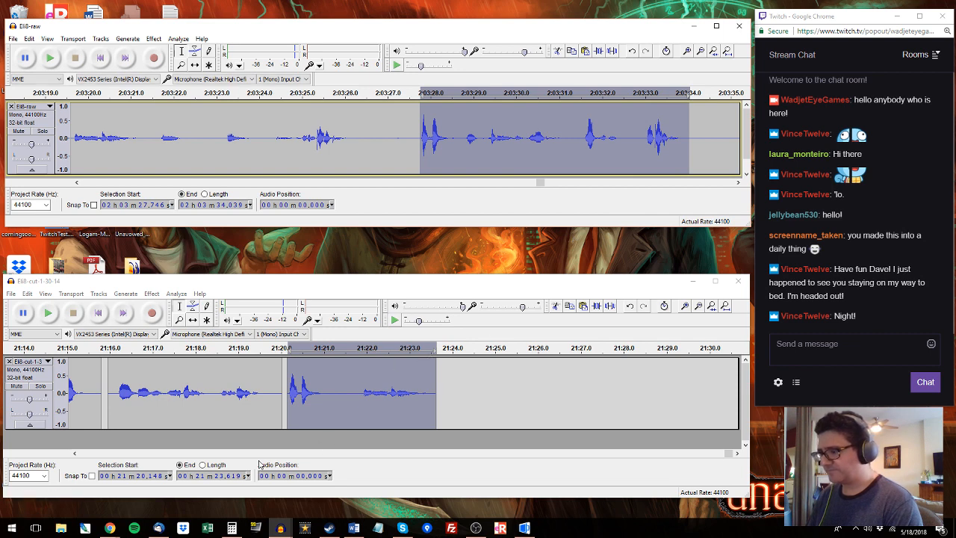
Step: Play back Eli8-cut-1-30-14 from 21:11.316 into the newly added last clip
left_click(235, 453)
left_click(579, 374)
key("space")
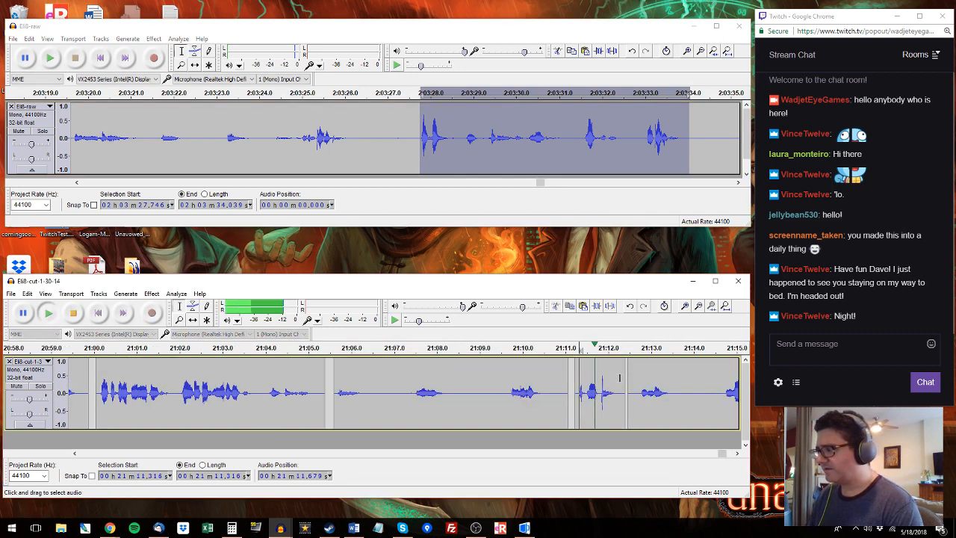
left_click(738, 453)
left_click(738, 453)
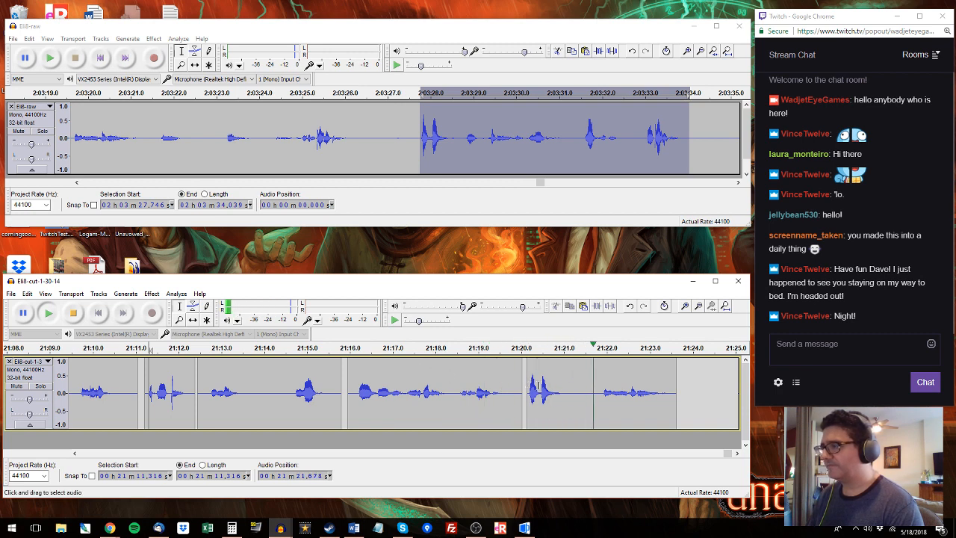
key("space")
Step: Review the selected take in Eli8-raw and paste a copy of it over the last clip of Eli8-cut-1-30-14
left_click(414, 27)
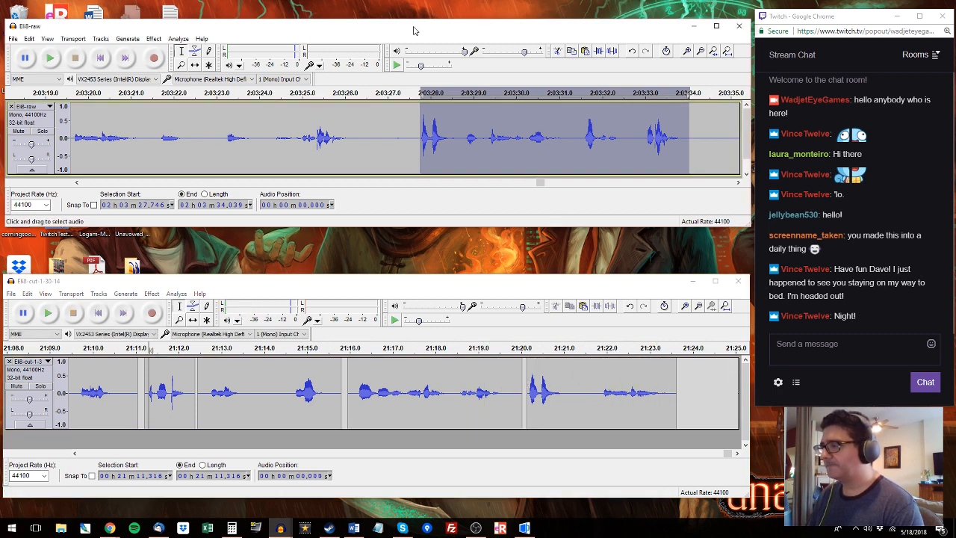
key("space")
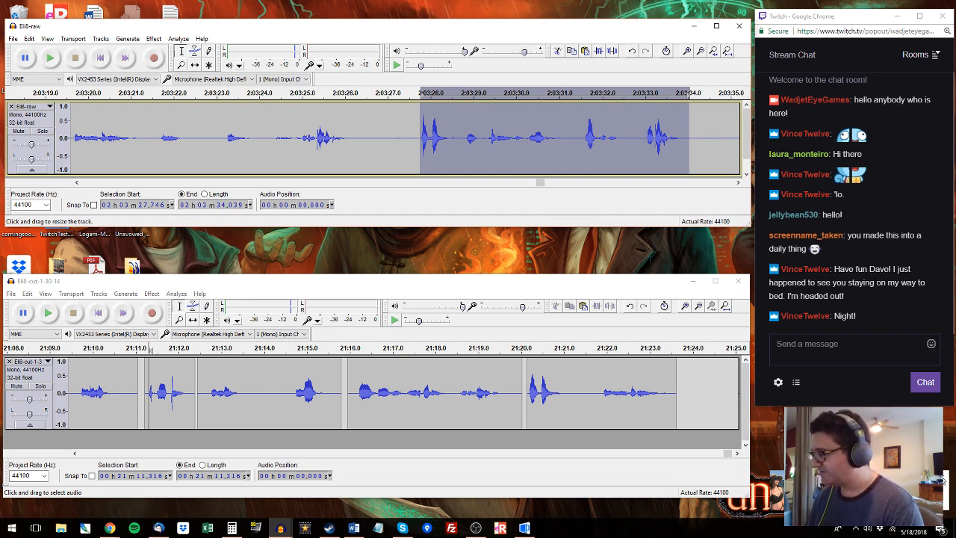
key("space")
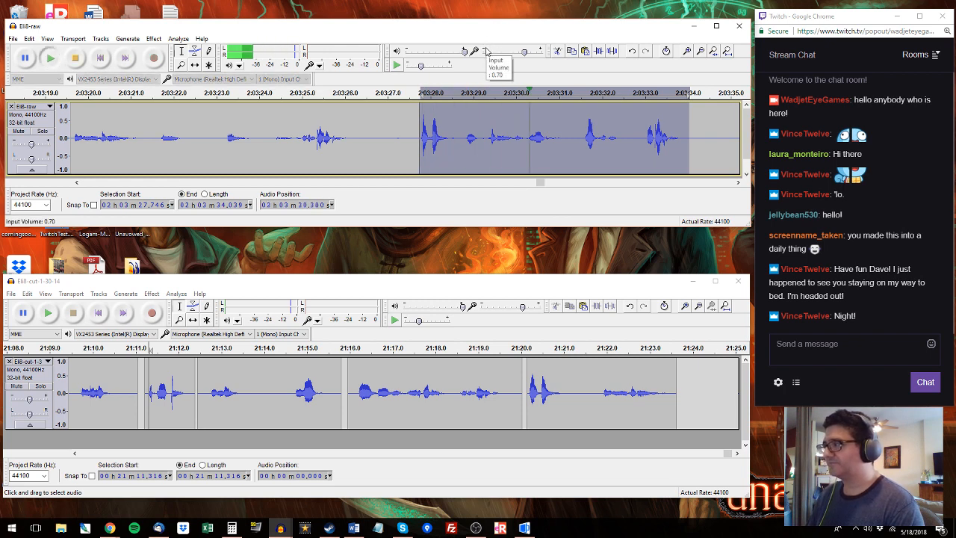
key("space")
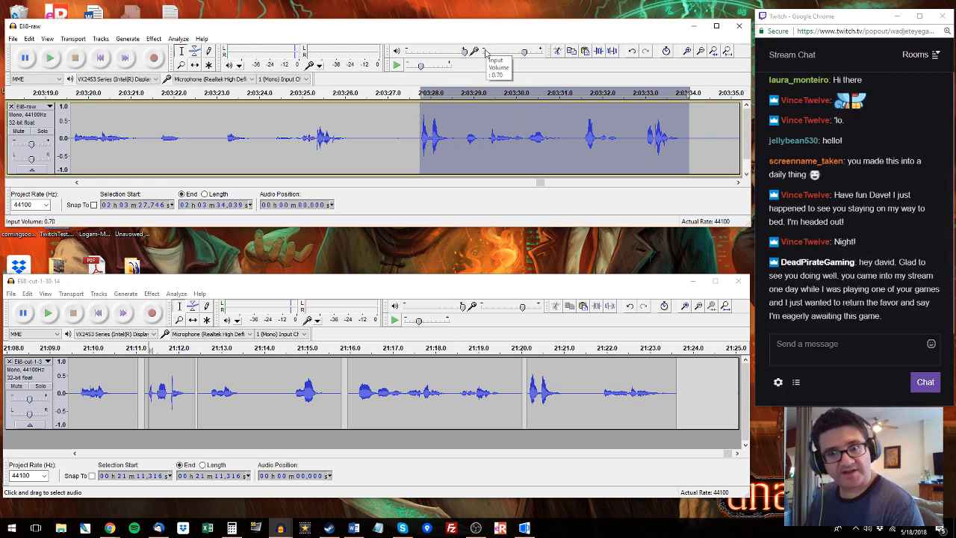
key("space")
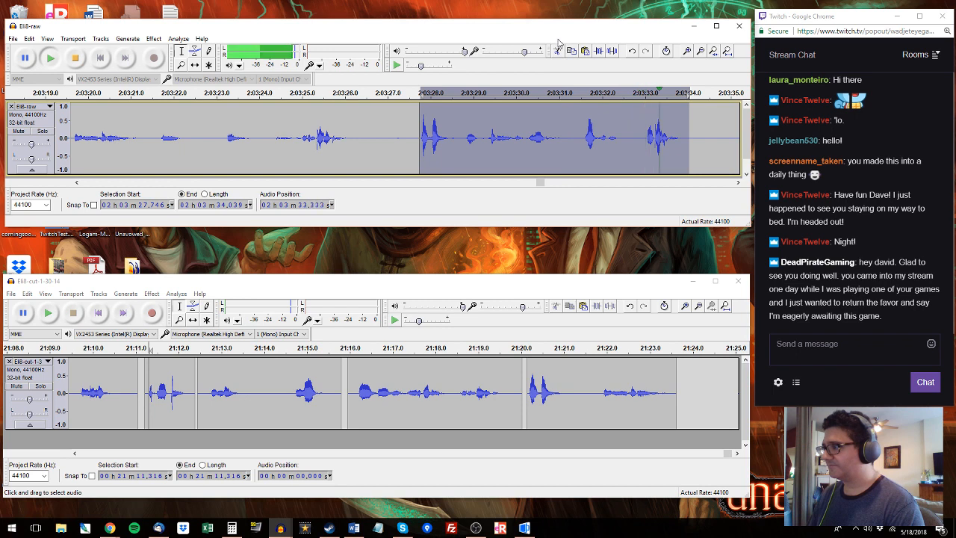
double_click(590, 391)
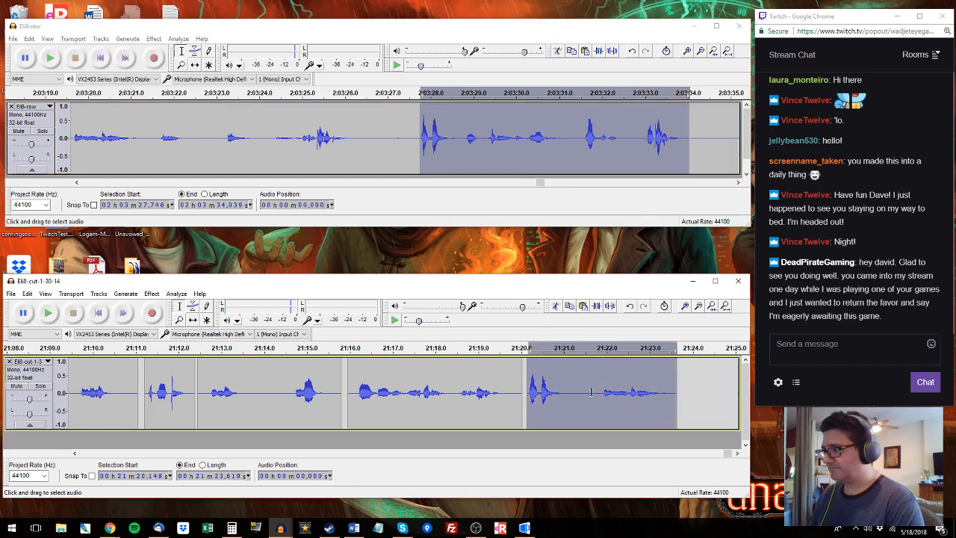
key("ctrl+v")
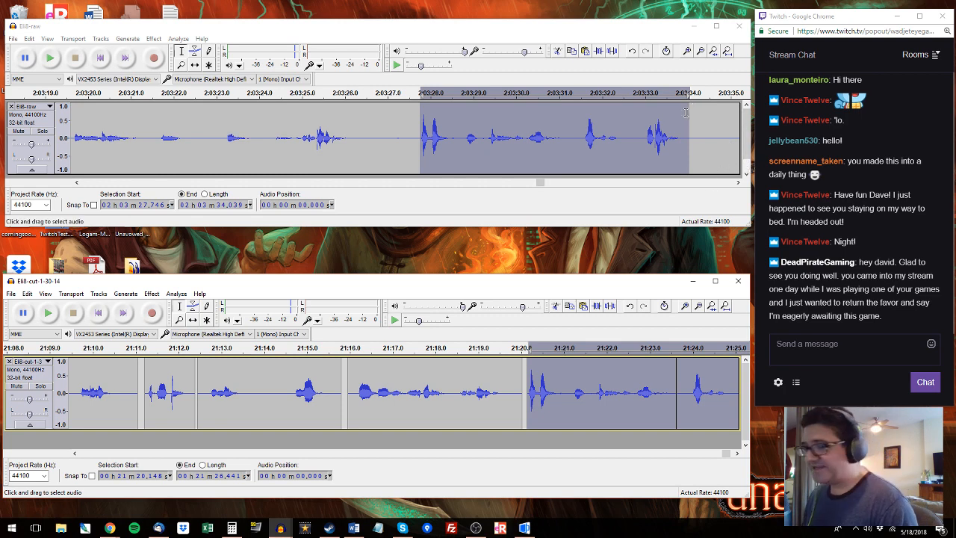
Step: Play Eli8-raw onward from 2:03:34.689 and select the next line, from 2:03:36.407 to 2:03:41.608
left_click(716, 112)
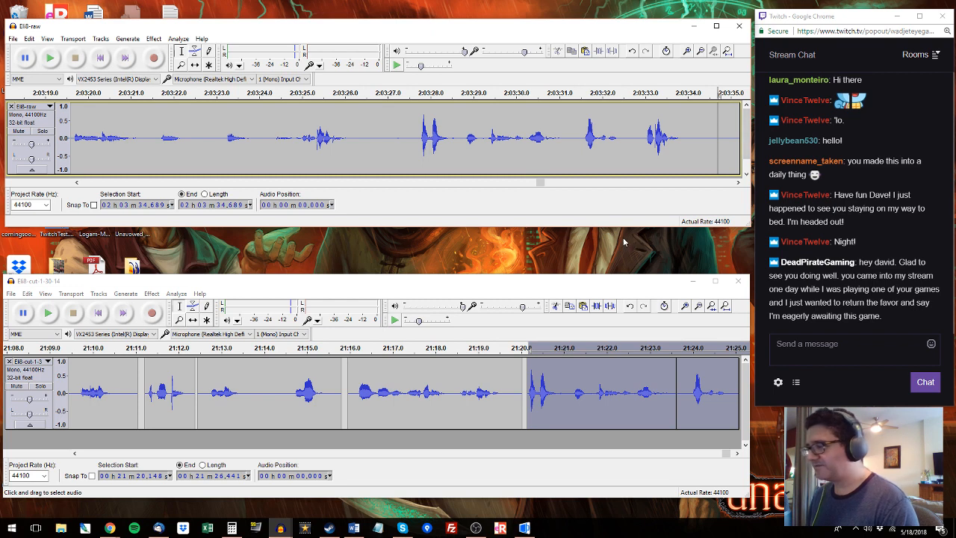
key("space")
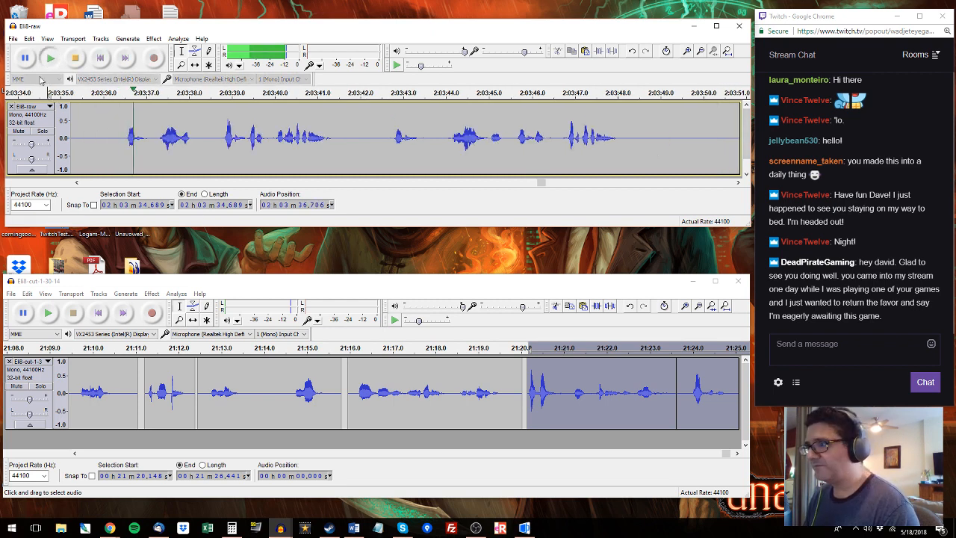
left_click_drag(121, 140, 342, 149)
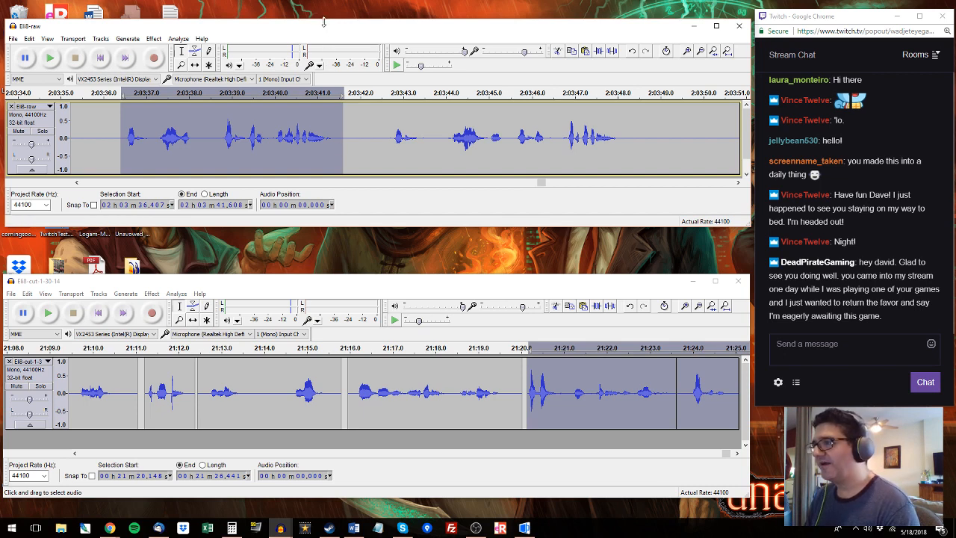
Step: Paste the line selected in Eli8-raw after the last clip of Eli8-cut-1-30-14, starting at 21:26.560
key("space")
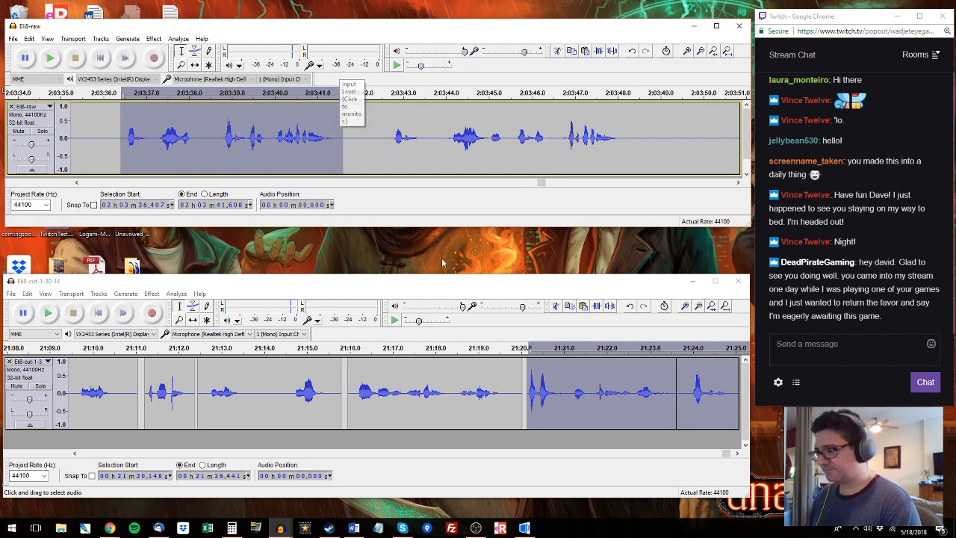
left_click(727, 456)
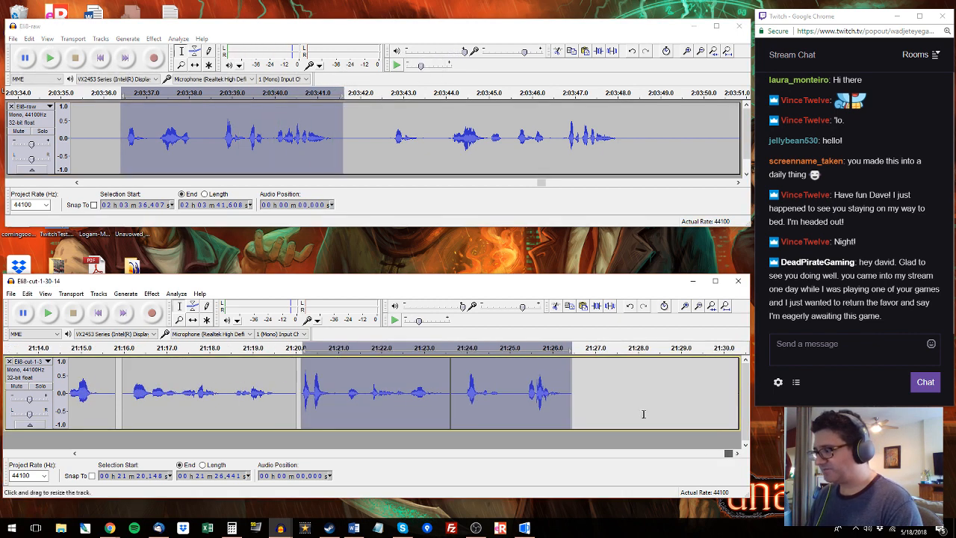
left_click(572, 379)
left_click(576, 374)
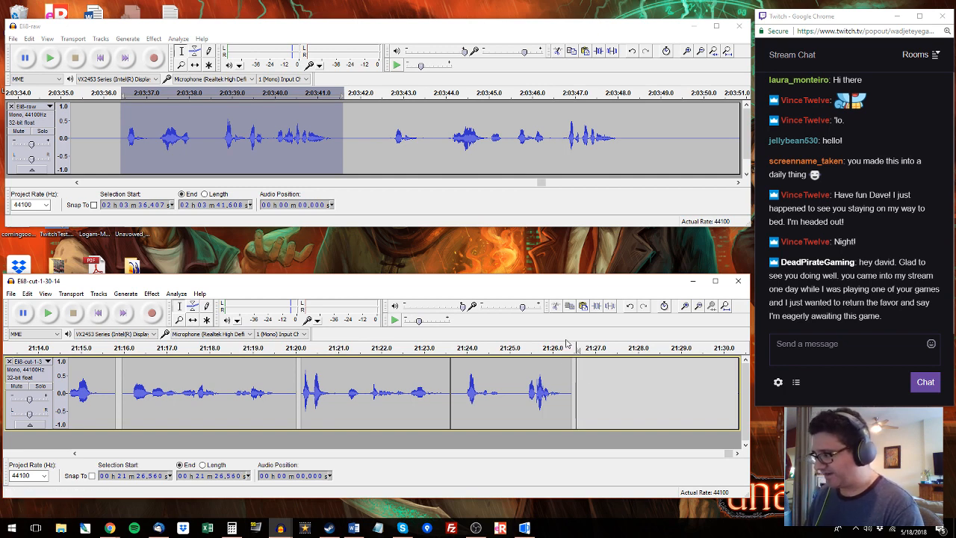
key("ctrl+v")
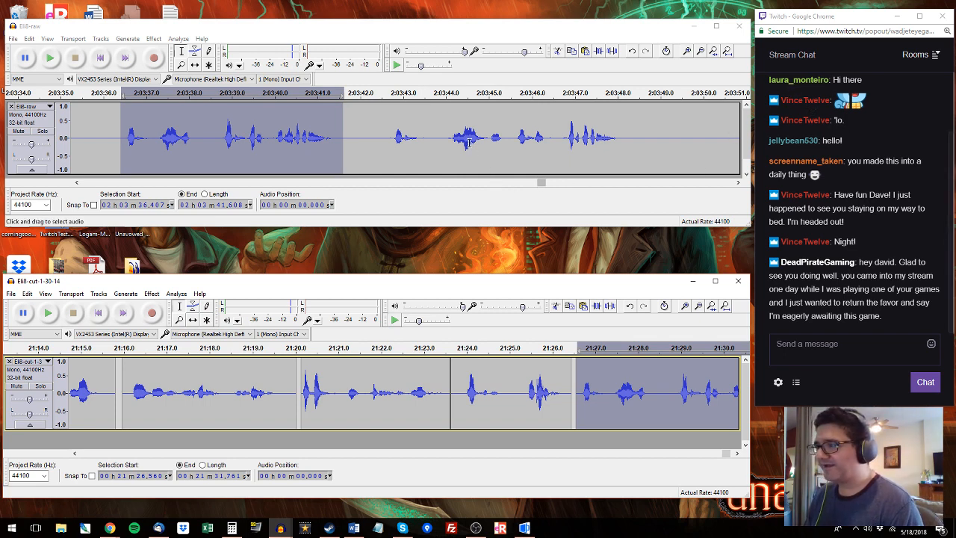
Step: Play Eli8-raw from 2:03:42.618 and select the alternative take from 2:03:42.688 to 2:03:48.296
left_click(386, 128)
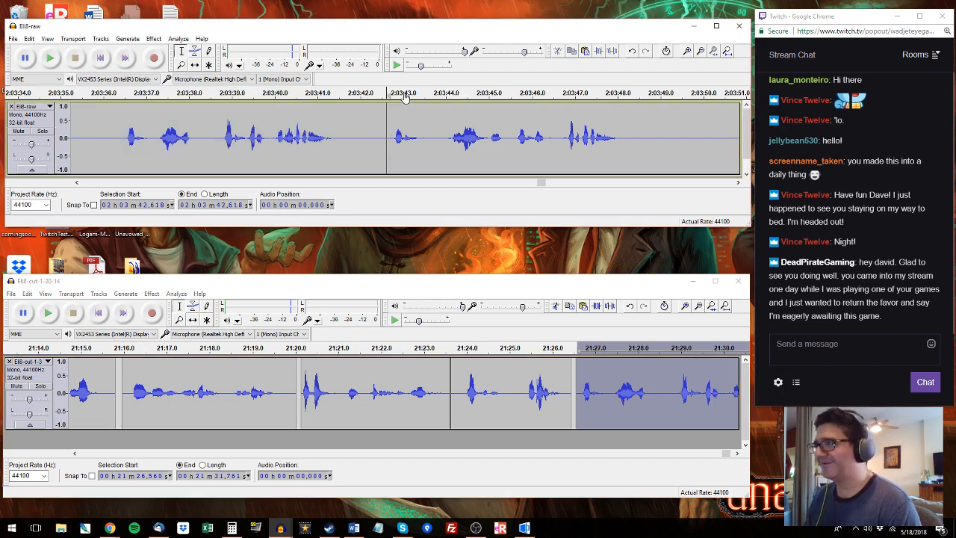
key("space")
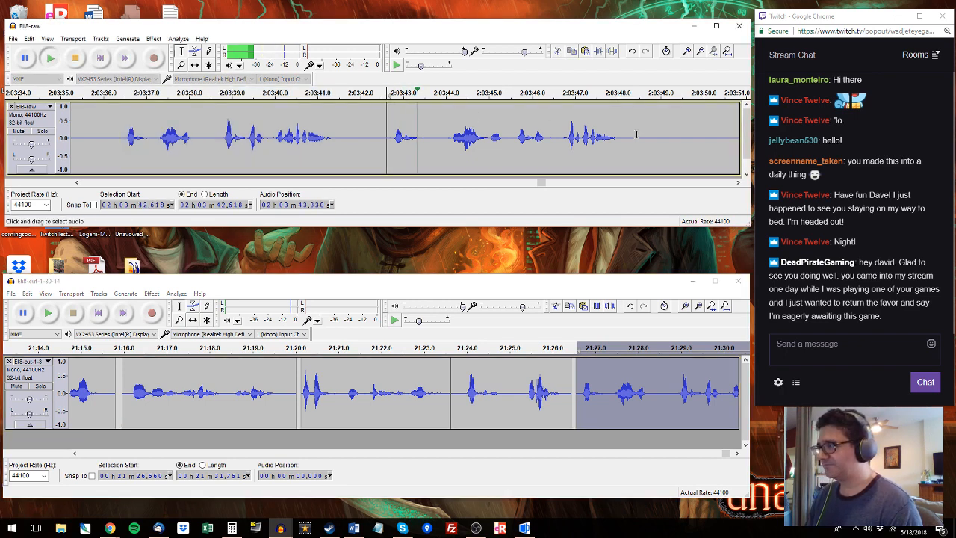
left_click_drag(630, 132, 390, 146)
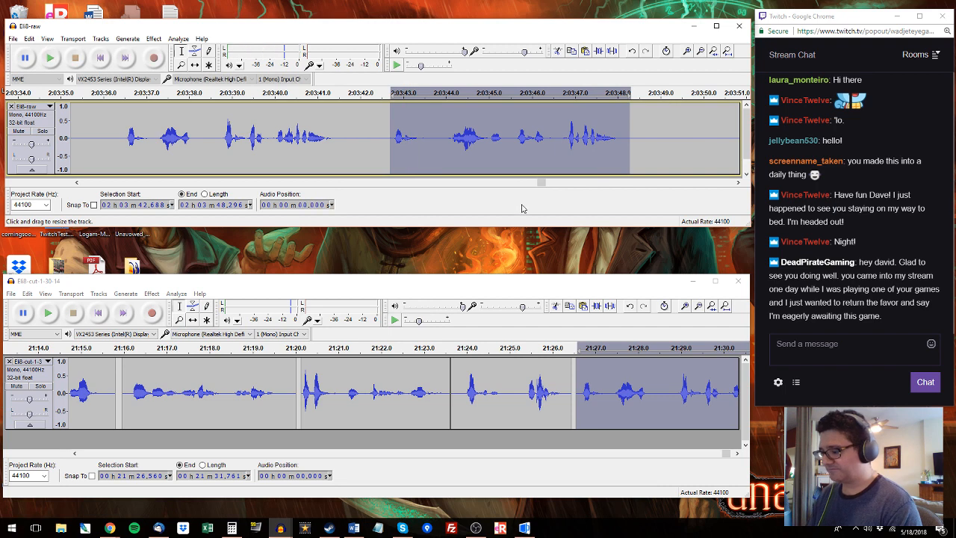
Step: Play the last clip of Eli8-cut-1-30-14 from 21:26.653 and replace it with the take selected in Eli8-raw
left_click(580, 384)
key("space")
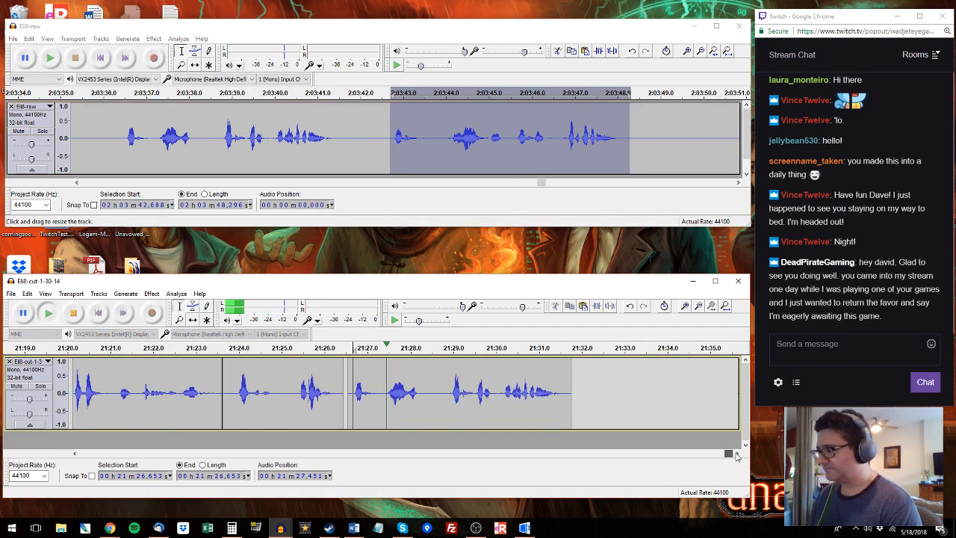
key("space")
double_click(457, 383)
key("ctrl+v")
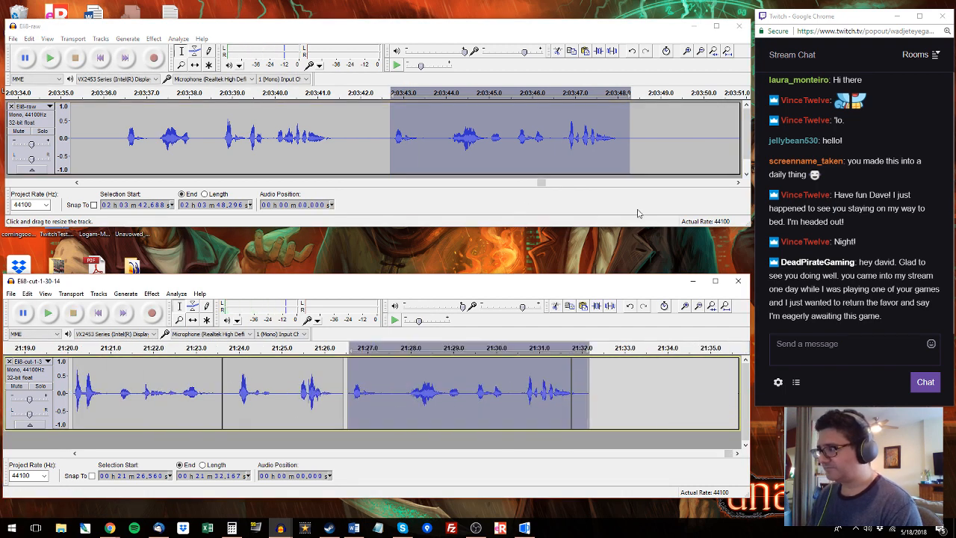
Step: Play Eli8-raw from 2:03:50.026, select the line from 2:03:56.190 to 2:04:00.649, and paste it into the cut track at 21:32.318
left_click(704, 142)
key("space")
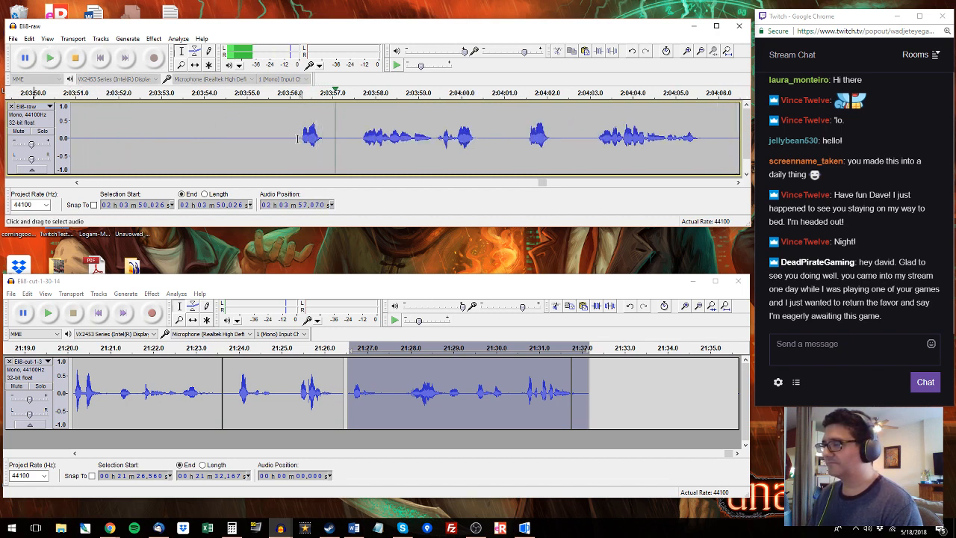
left_click_drag(298, 95, 488, 146)
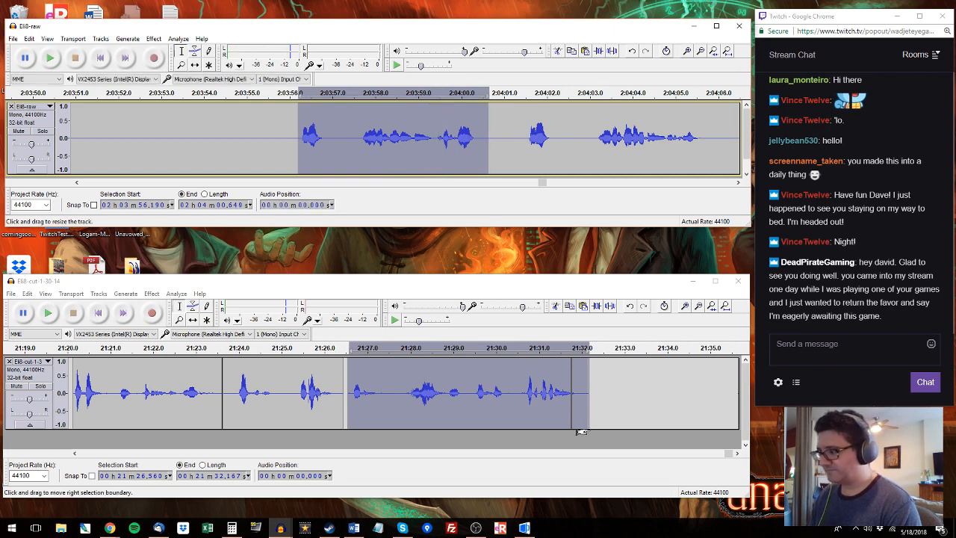
left_click_drag(595, 388, 787, 389)
Step: Audition Eli8-raw from 2:04:01.461 and paste 2:04:02.924 to 2:04:05.827 over the last clip's second part, from 21:33.665
left_click(524, 143)
key("space")
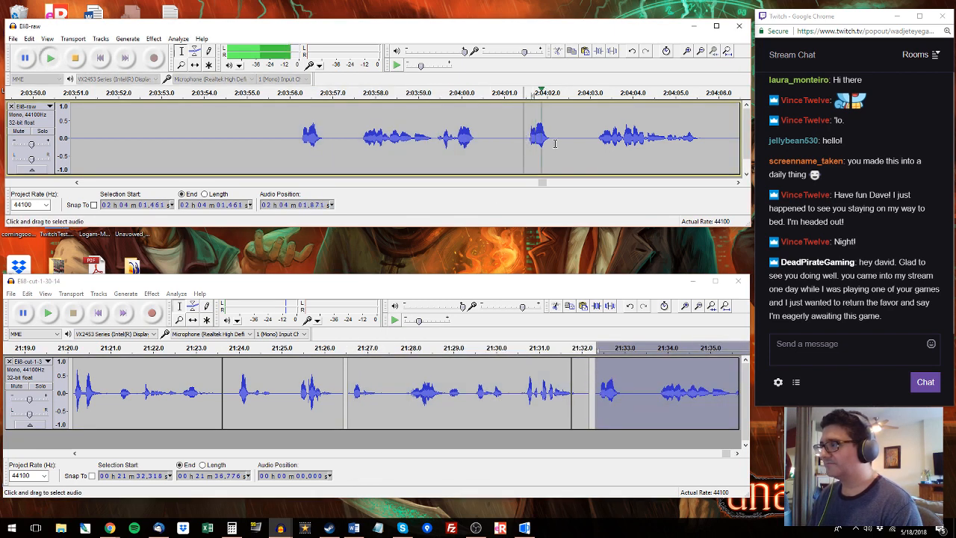
left_click_drag(524, 144, 707, 146)
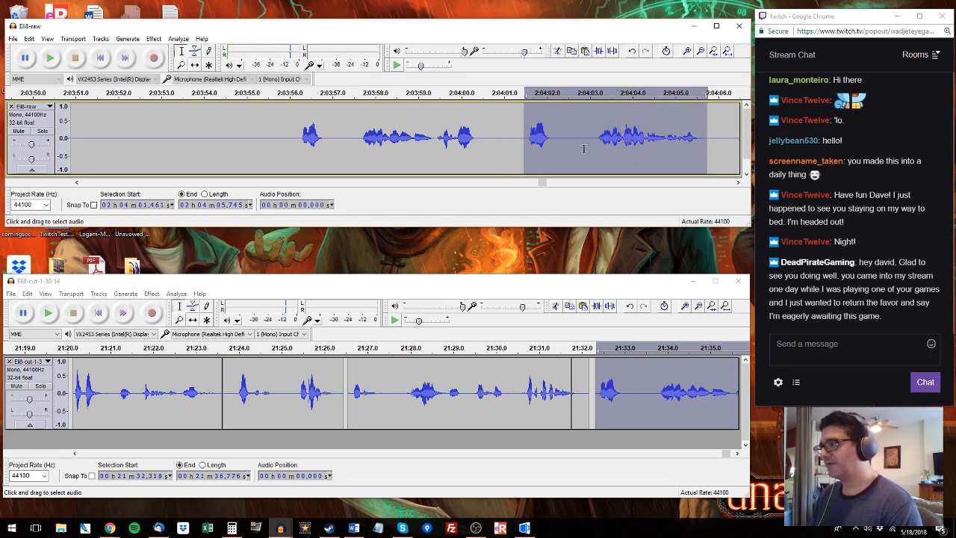
left_click_drag(587, 143, 706, 142)
mouse_move(653, 382)
left_mouse_down()
mouse_move(812, 388)
mouse_move(643, 382)
left_mouse_up()
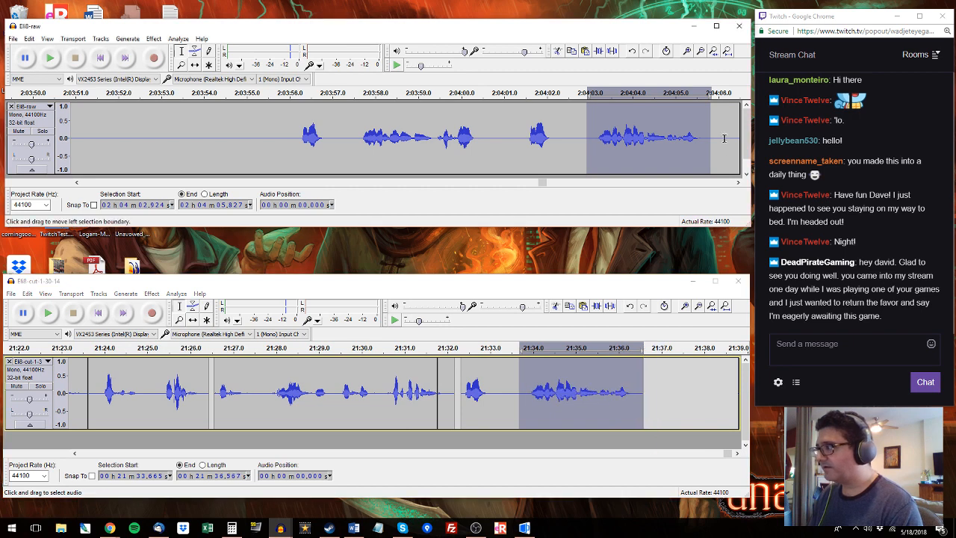
Step: Play Eli8-raw onward from 2:04:06.152 and place the cursor just before the next take, at 2:04:11.713
left_click(725, 150)
key("space")
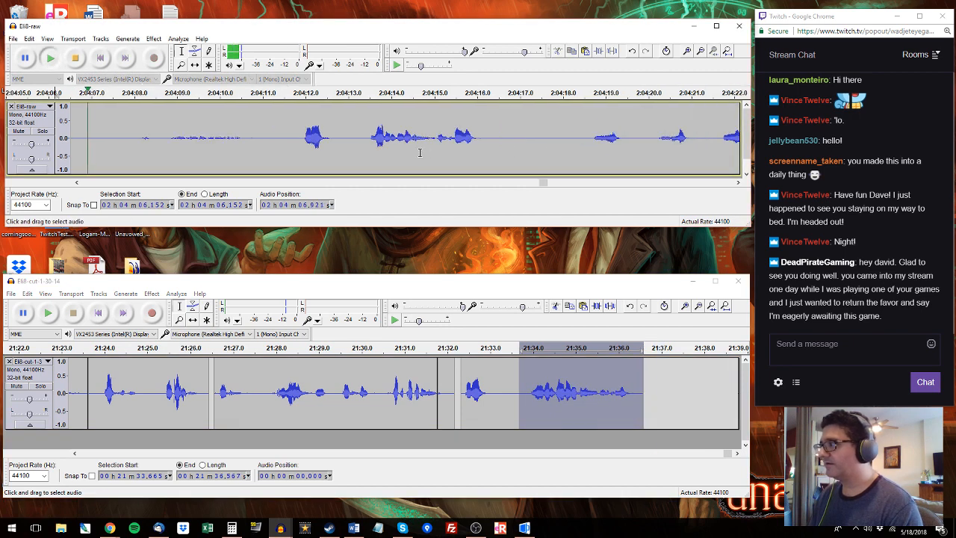
left_click(299, 93)
left_click(299, 134)
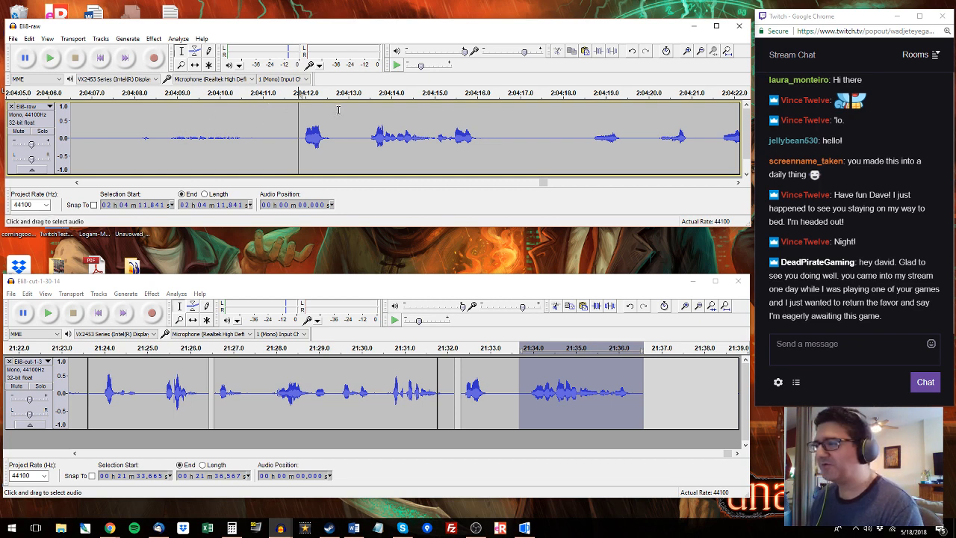
left_click(293, 136)
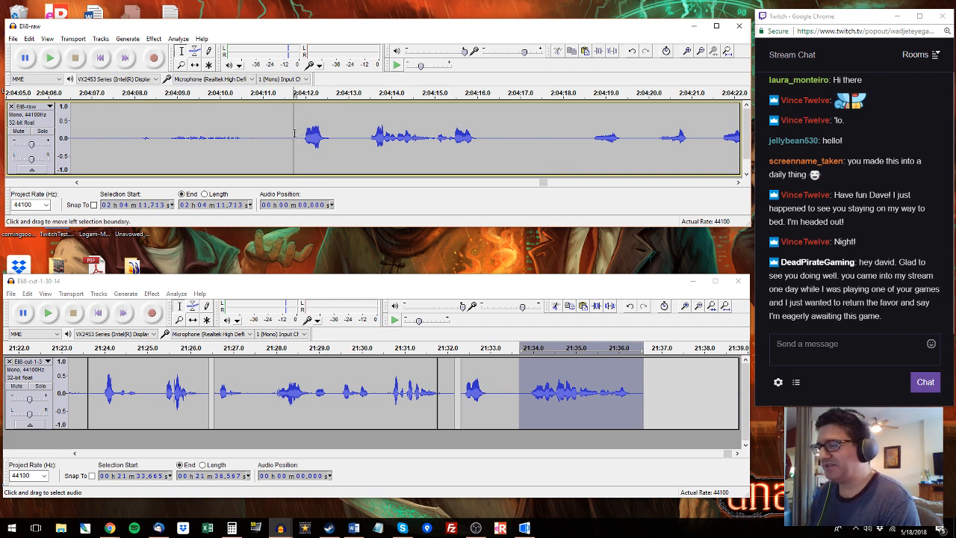
Step: Play the take from 2:04:11.899, select 2:04:11.771 to 2:04:16.183, and paste it over the last clip of Eli8-cut-1-30-14
left_click(301, 139)
key("space")
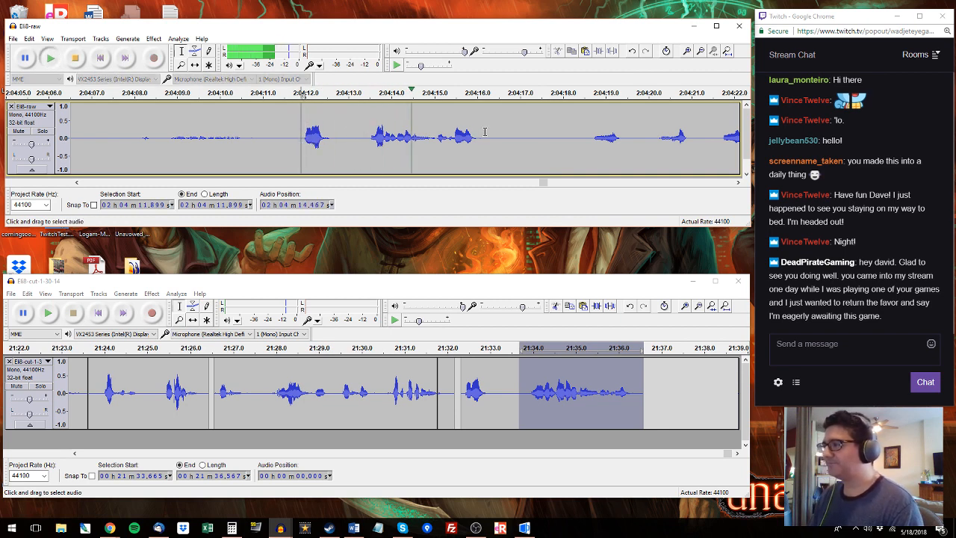
left_click_drag(484, 133, 296, 133)
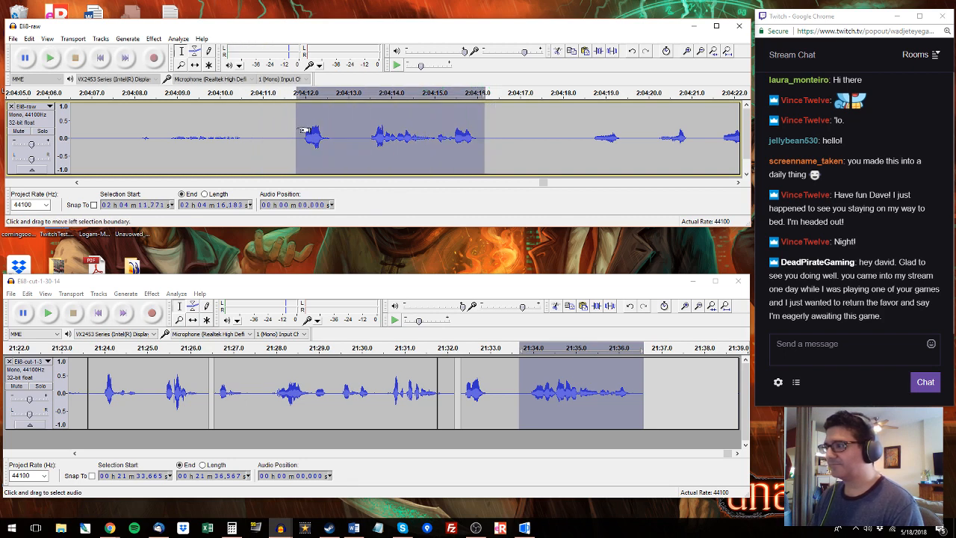
double_click(517, 381)
key("ctrl+v")
Step: Audition the following raw audio, copy 2:04:21.616 to 2:04:22.522, and paste it into Eli8-cut-1-30-14 at 21:36.858
left_click(592, 118)
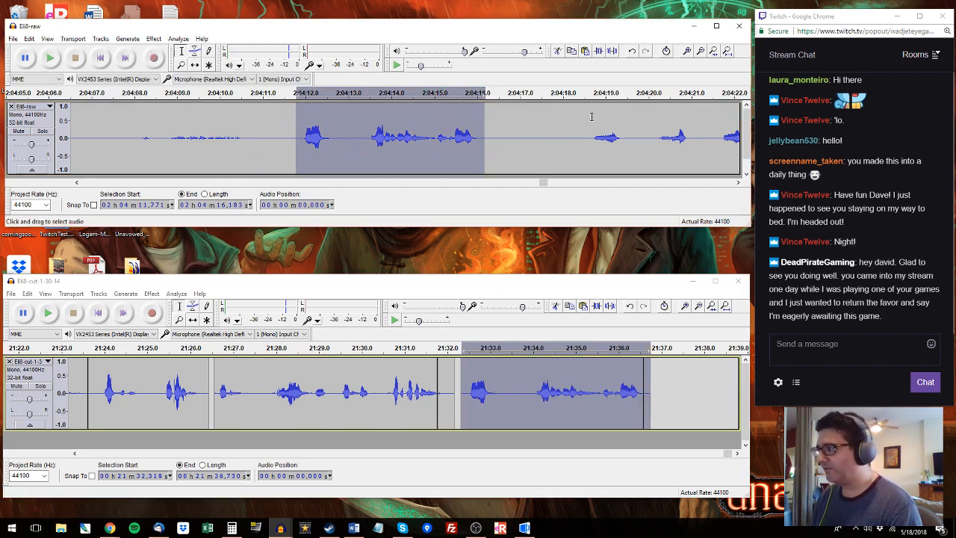
key("space")
left_click_drag(592, 145, 408, 147)
left_click_drag(539, 146, 577, 146)
key("ctrl+c")
left_click(655, 389)
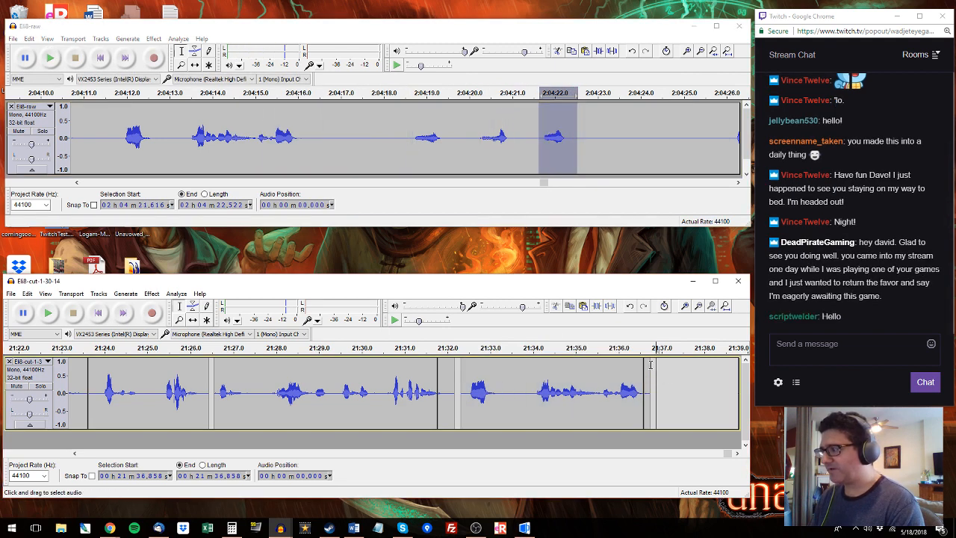
key("ctrl+v")
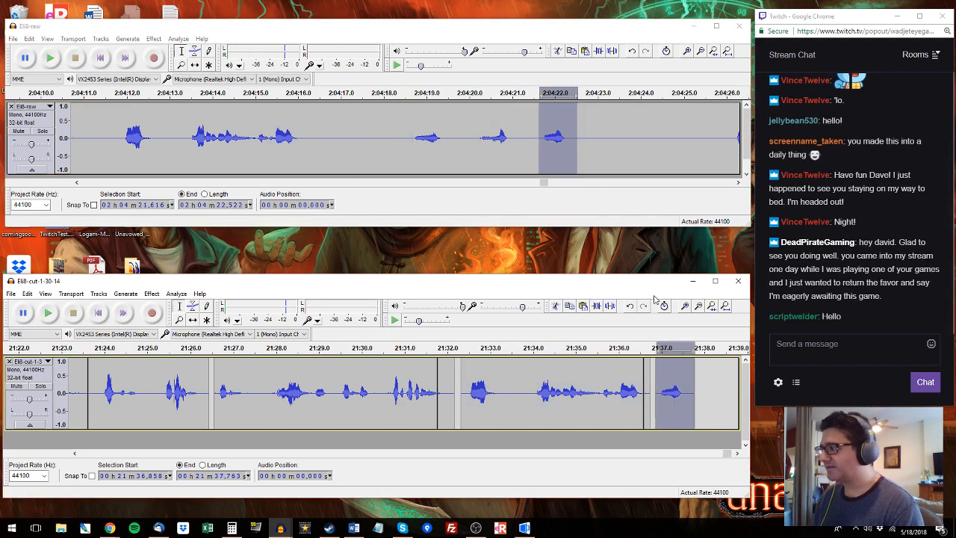
Step: Play Eli8-raw from 2:04:26.086, select 2:04:27.178 to 2:04:28.071, and paste it directly after the last cut clip at 21:37.763
left_click(731, 129)
key("space")
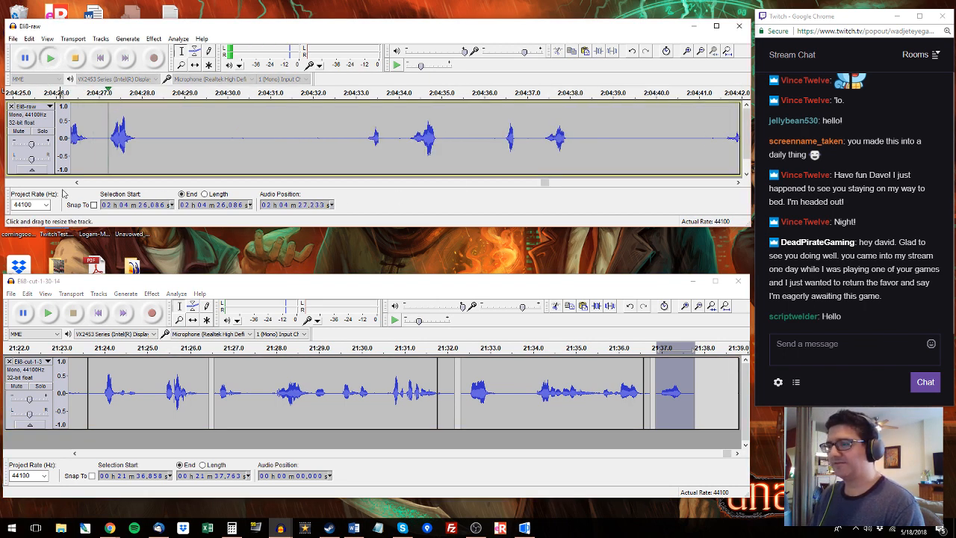
key("space")
left_click_drag(106, 138, 144, 143)
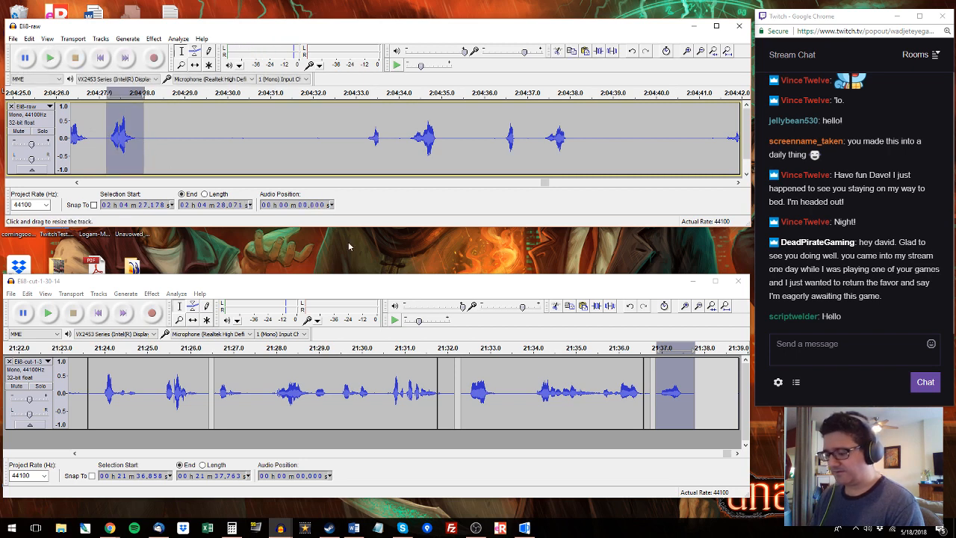
left_click_drag(694, 377, 734, 379)
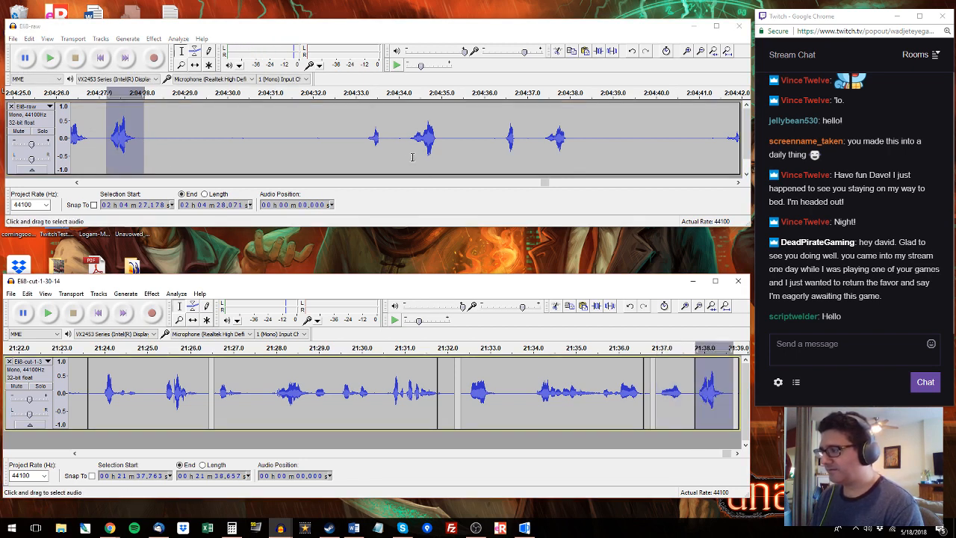
Step: Audition the next takes in Eli8-raw, including 2:04:33.110 to 2:04:35.049, and select the one from 2:04:36.419 to 2:04:38.242
left_click(359, 128)
left_click_drag(150, 140, 202, 140)
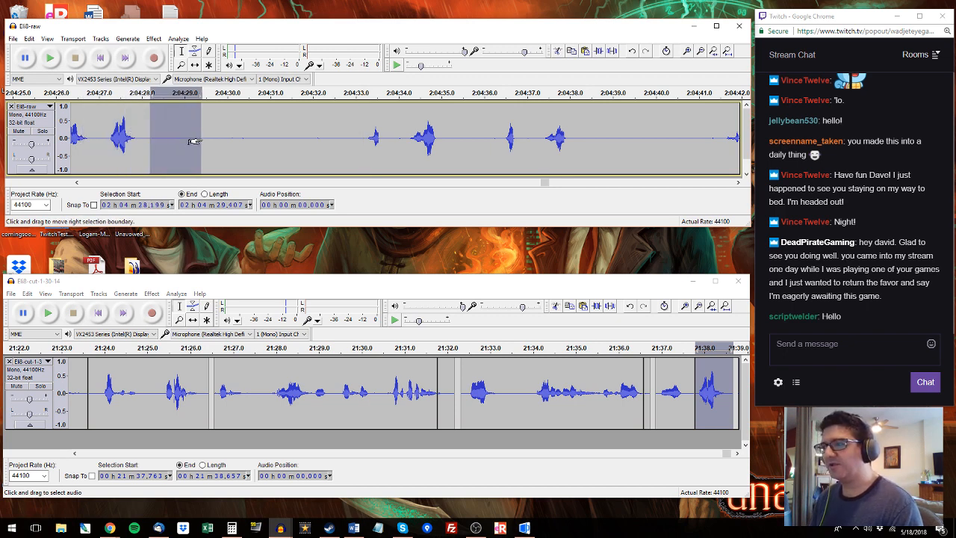
left_click(183, 142)
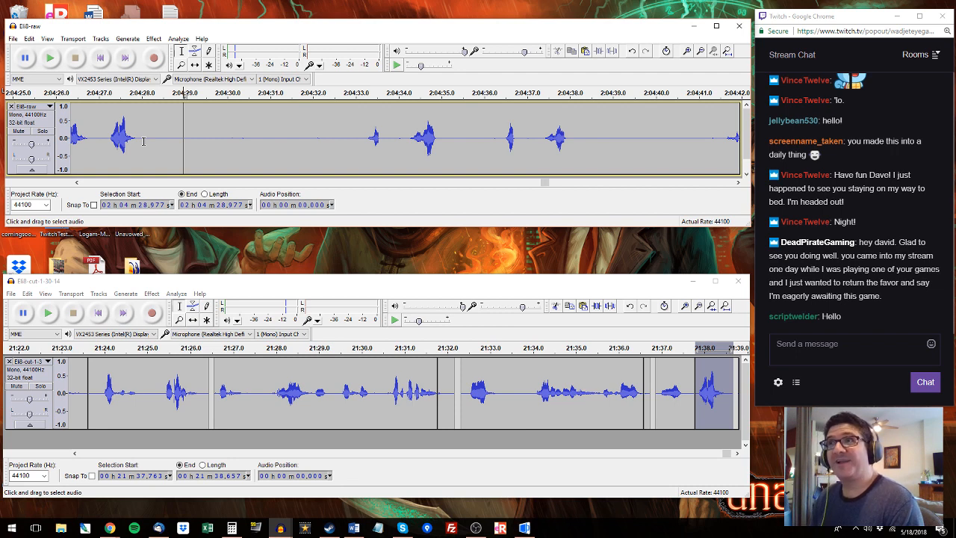
left_click(366, 93)
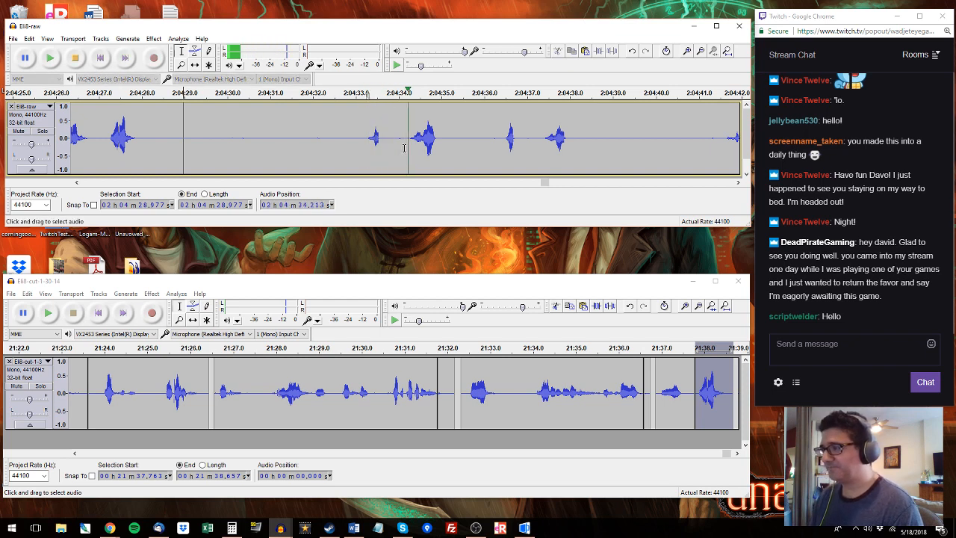
left_click_drag(442, 132, 360, 134)
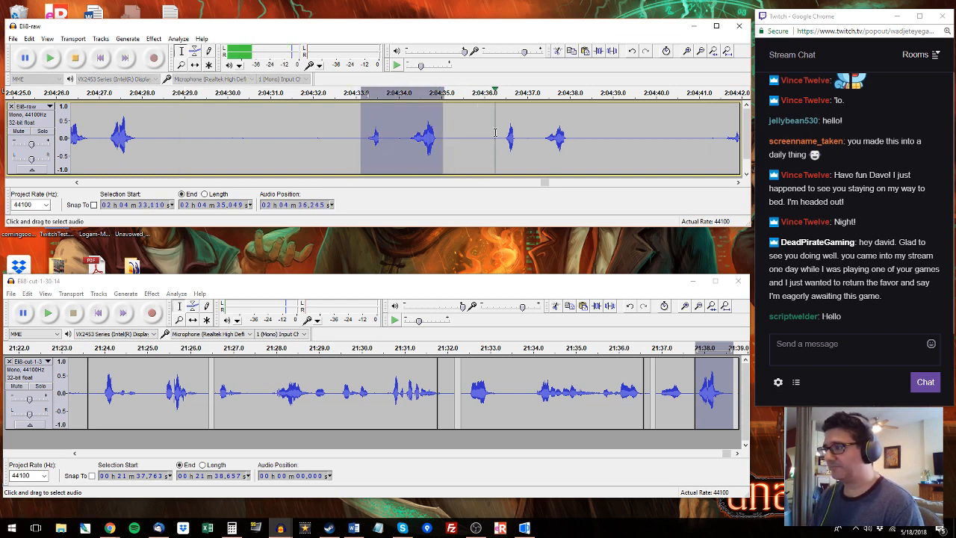
left_click_drag(502, 137, 580, 138)
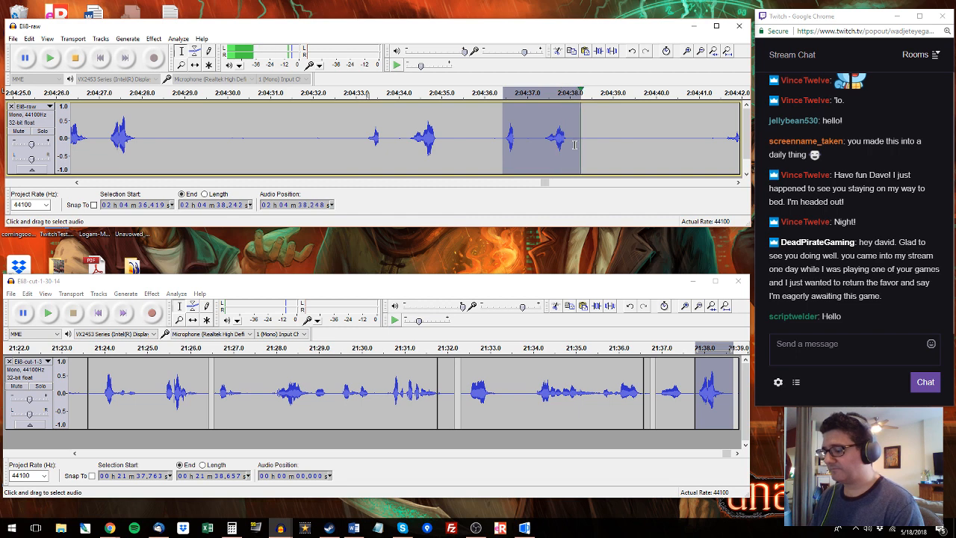
Step: Paste the selected take after the last clip of Eli8-cut-1-30-14, starting at 21:38.785
left_click(729, 455)
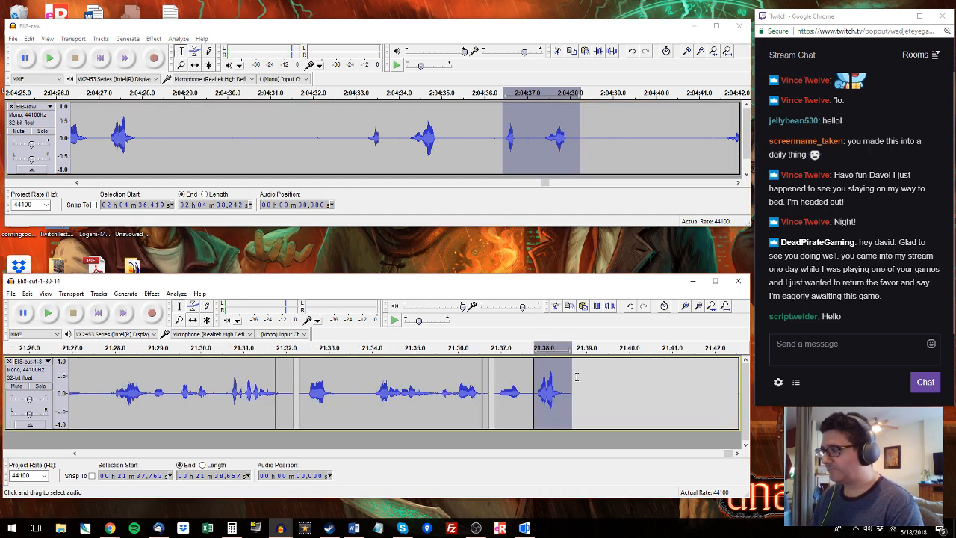
left_click(576, 377)
key("ctrl+v")
Step: Play Eli8-raw from 2:04:41.435, select the take from 2:04:41.539 to 2:04:43.443, and paste it into the cut track at 21:40.782
left_click(717, 130)
key("space")
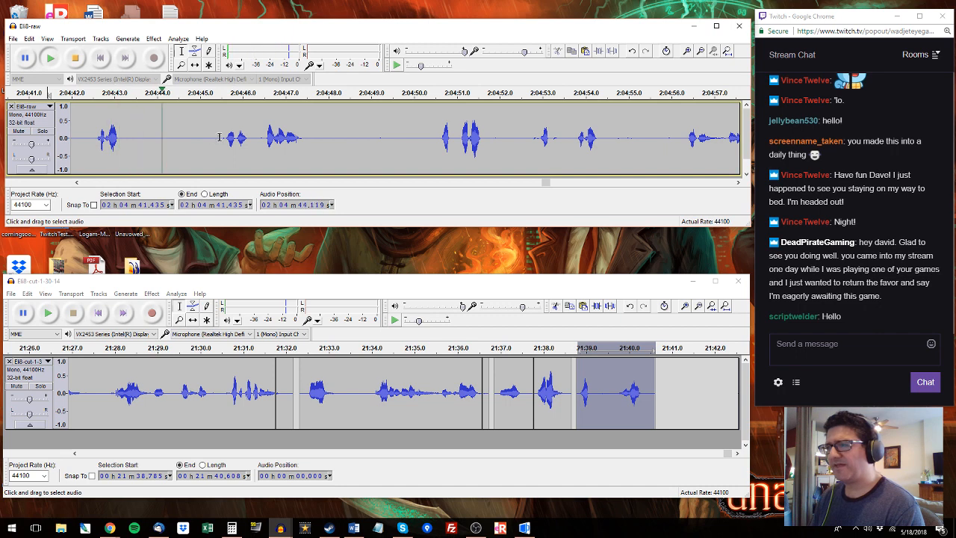
mouse_move(225, 137)
left_mouse_down()
mouse_move(317, 136)
mouse_move(45, 134)
mouse_move(241, 131)
left_mouse_up()
key("space")
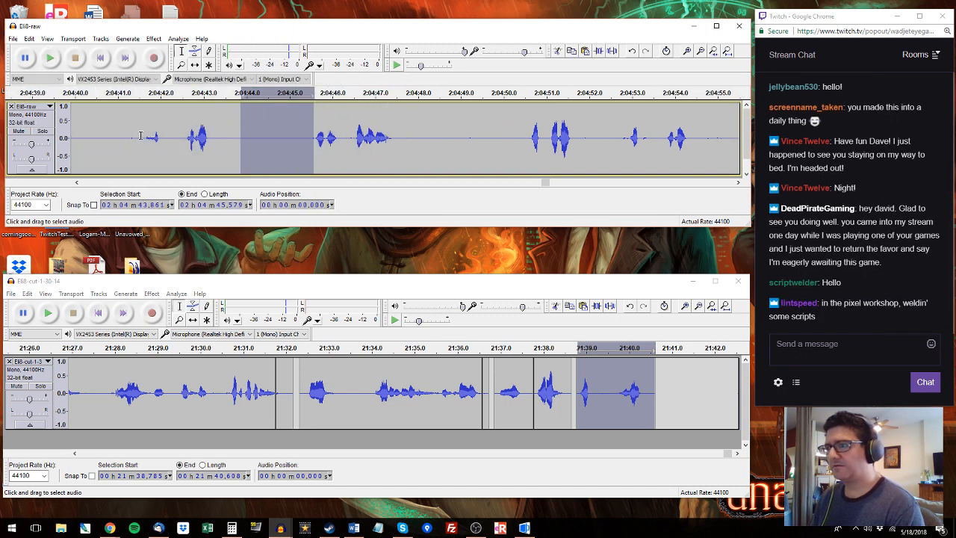
left_click_drag(140, 135, 222, 136)
left_click(663, 369)
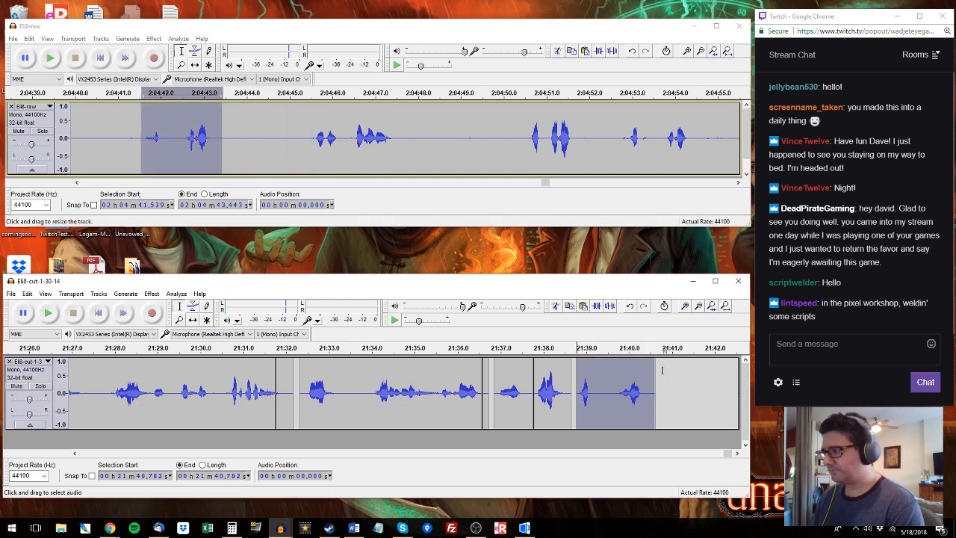
key("ctrl+v")
Step: Play the following take in Eli8-raw and select it from 2:04:45.510 to 2:04:47.646
left_click(314, 133)
key("space")
left_click_drag(402, 137, 312, 139)
key("space")
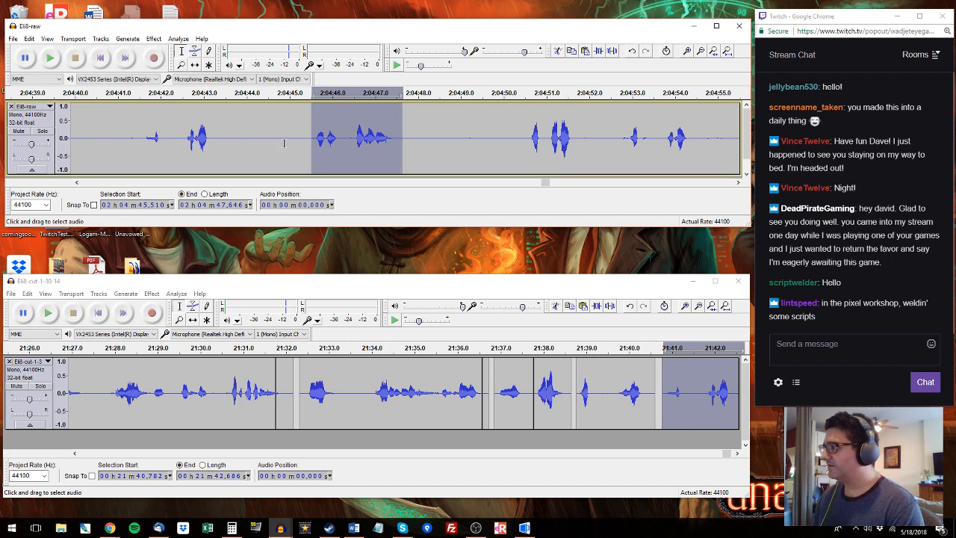
Step: Paste the selected take after the last clip of Eli8-cut-1-30-14, starting at 21:42.872
left_click(738, 452)
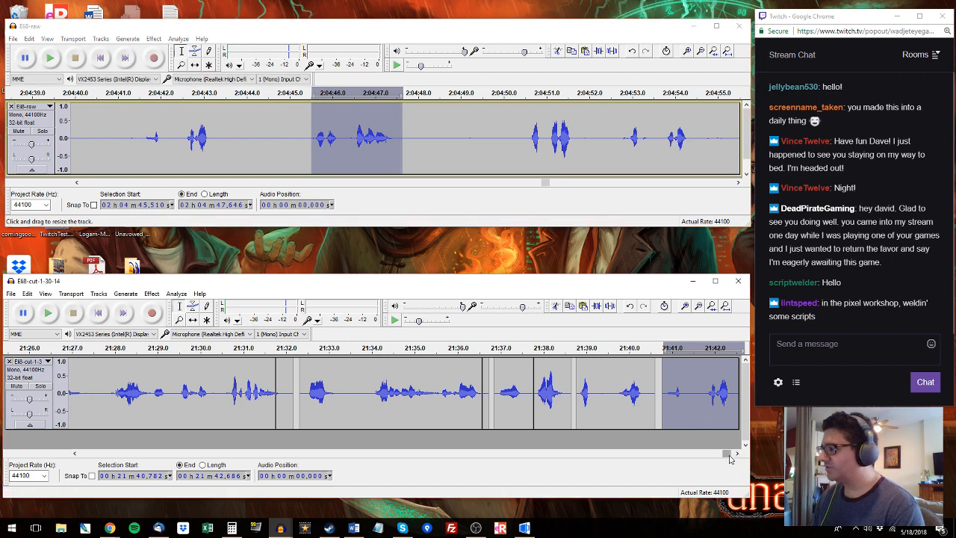
left_click(579, 376)
key("ctrl+v")
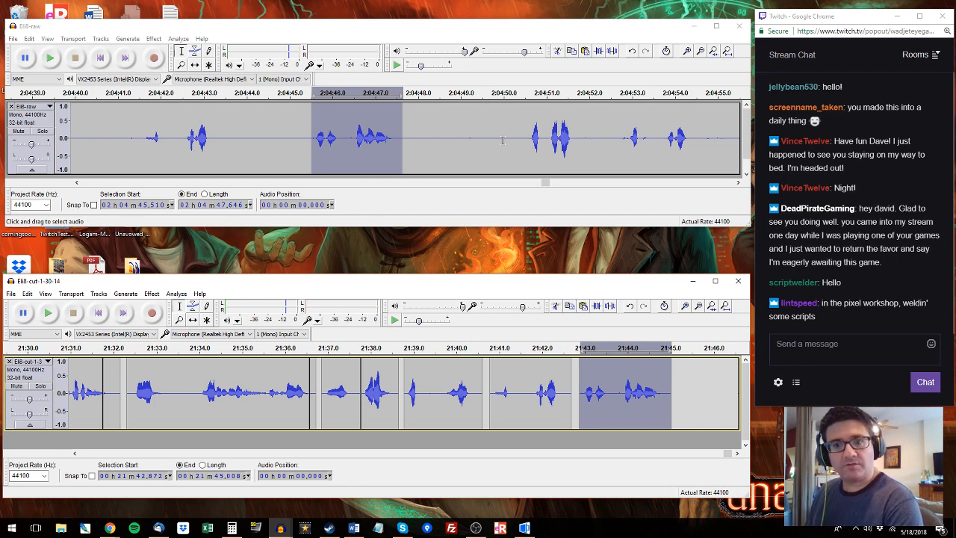
Step: Audition the next takes in Eli8-raw from 2:04:50.444 and select the one from 2:04:52.905 to 2:04:54.496
left_click(525, 129)
key("space")
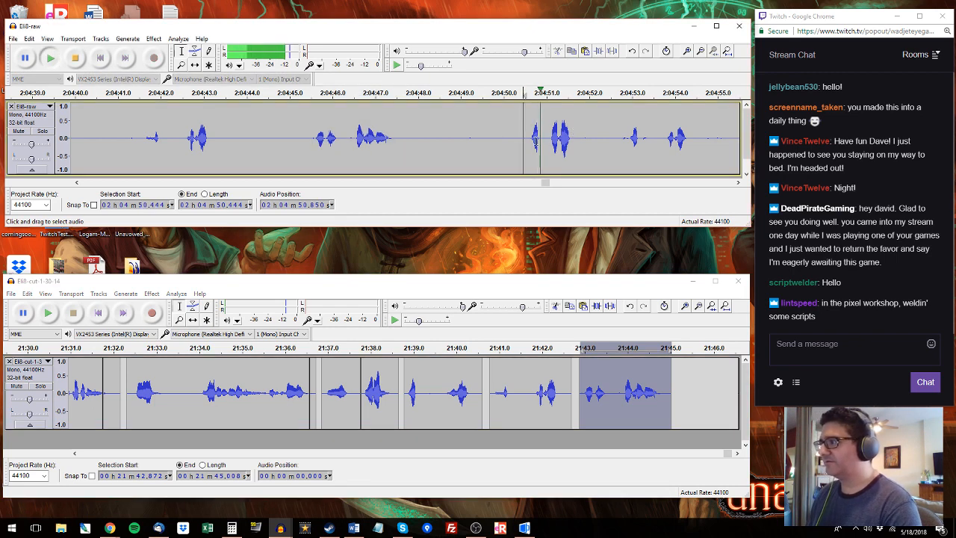
left_click_drag(528, 130, 583, 136)
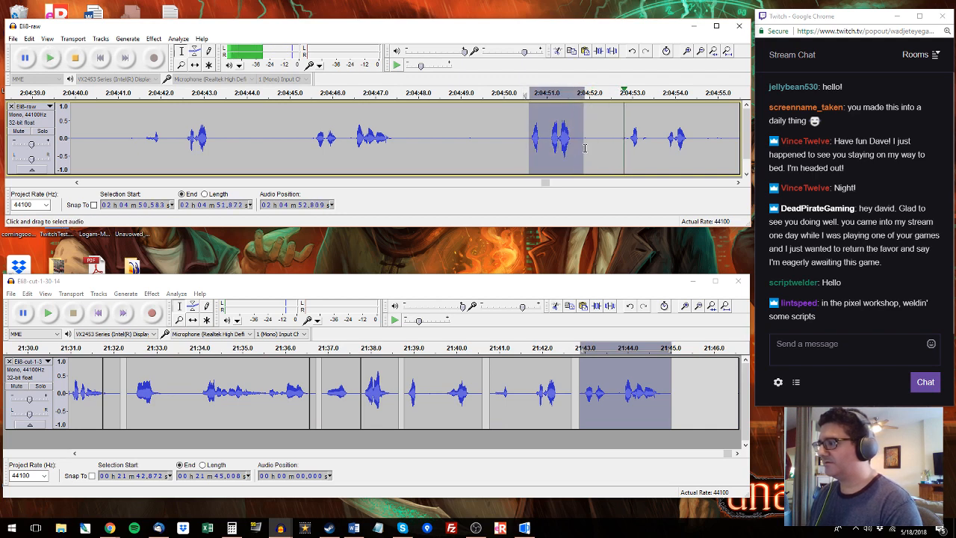
left_click(628, 126)
key("space")
left_click_drag(696, 125, 628, 129)
Step: Play the clip starting at 21:40.782 in Eli8-cut-1-30-14 and replace it with the selected take
left_click(493, 387)
key("space")
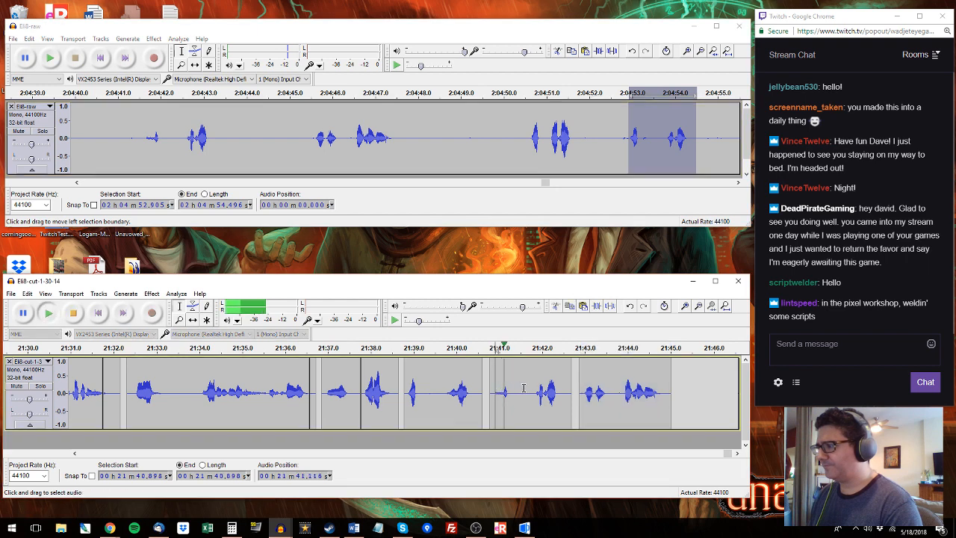
double_click(525, 387)
key("space")
key("ctrl+v")
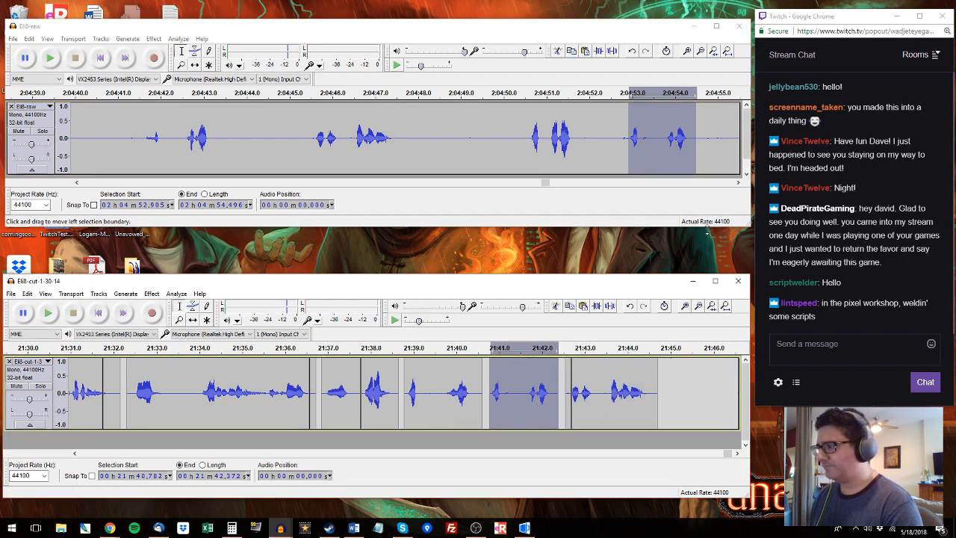
Step: Compare the takes after 2:04:55.239 in Eli8-raw with the last cut clip and select the take from 2:04:59.140 to 2:05:01.044
left_click(728, 145)
key("space")
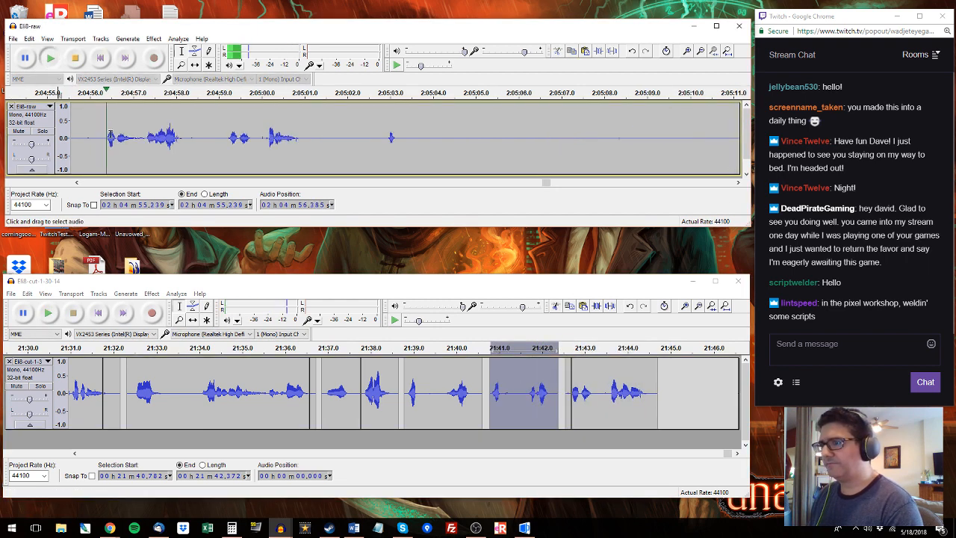
left_click_drag(105, 138, 192, 138)
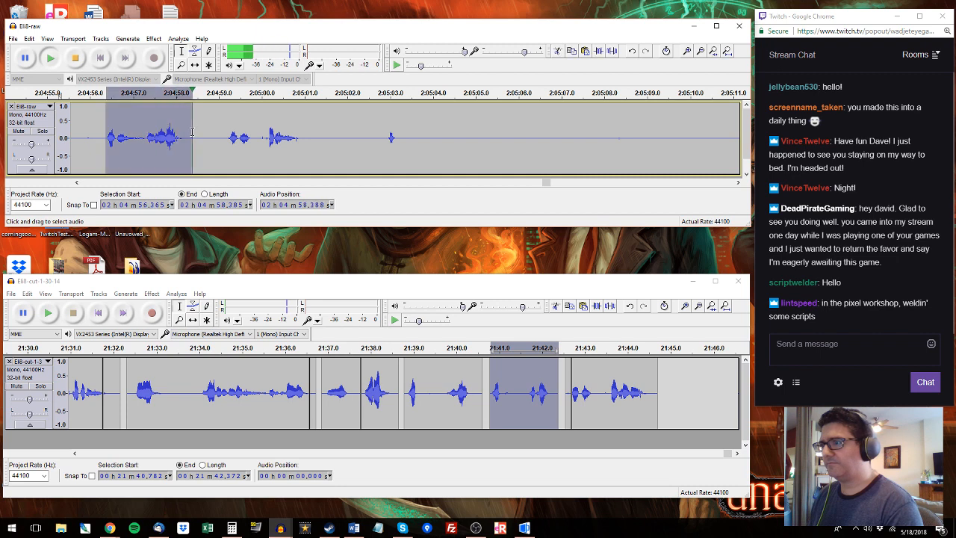
left_click(568, 394)
key("space")
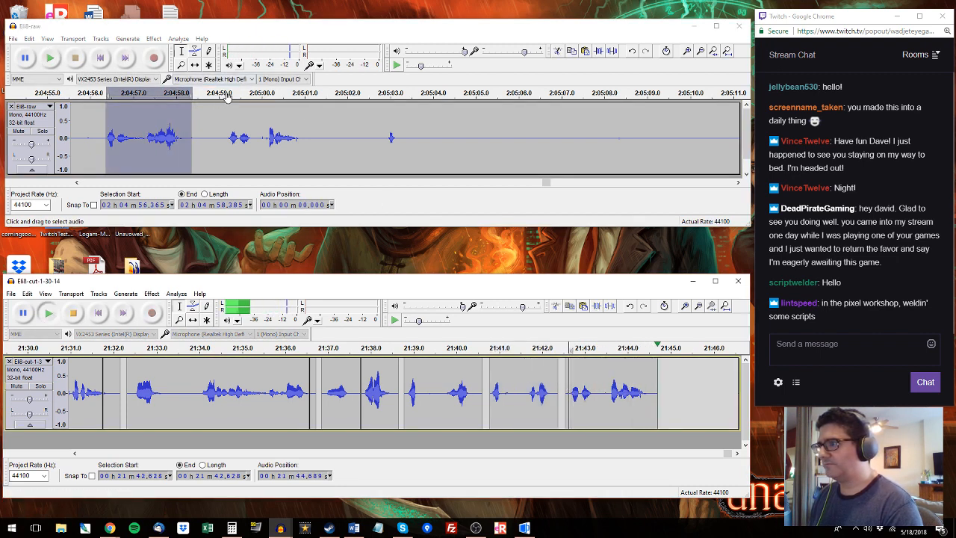
left_click(222, 93)
left_click_drag(225, 151, 305, 150)
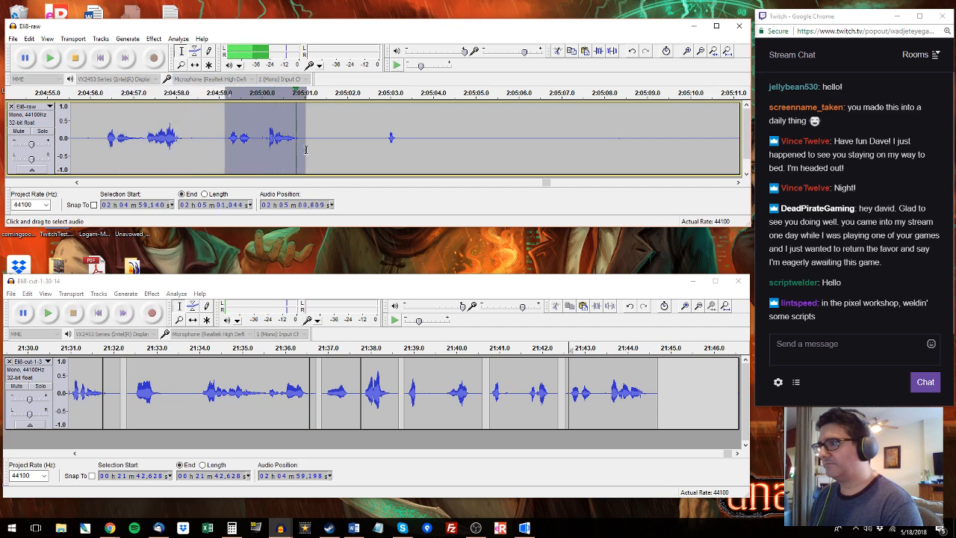
Step: Replace the last clip of Eli8-cut-1-30-14 with the selected take, starting at 21:42.558, and play the cut track from 21:38.831
key("space")
left_click(609, 382)
double_click(609, 383)
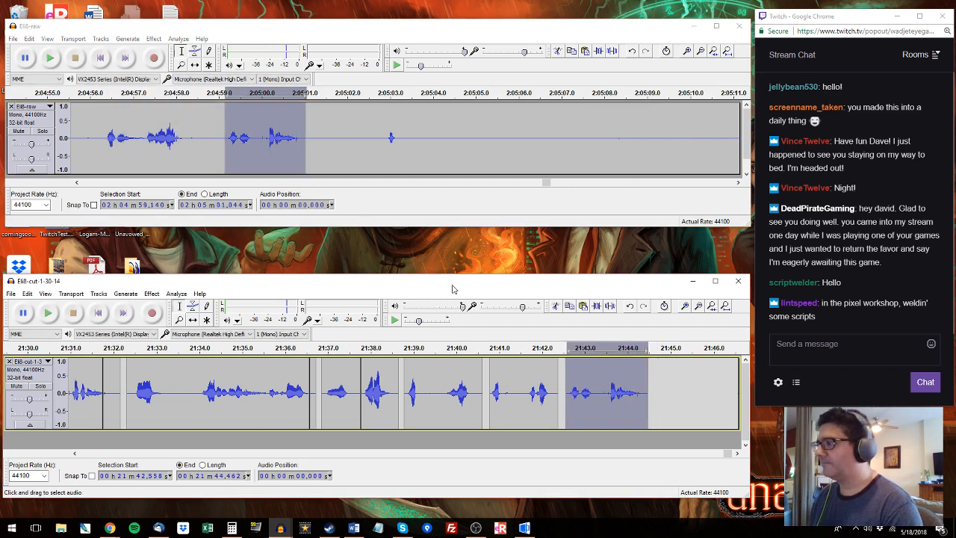
left_click(405, 367)
key("space")
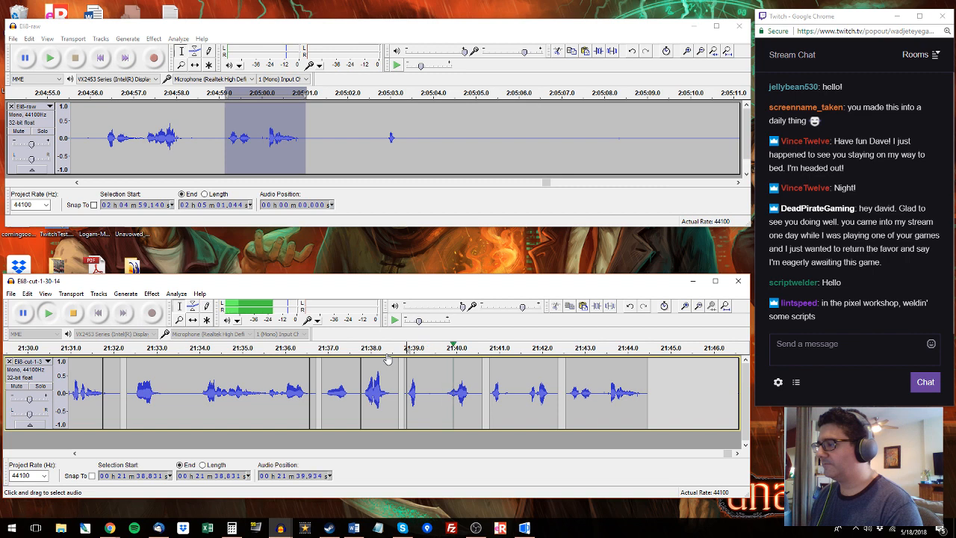
Step: Select the take from 2:05:14.198 to 2:05:15.812 in Eli8-raw and paste it into the cut track at 21:44.706
left_click(743, 95)
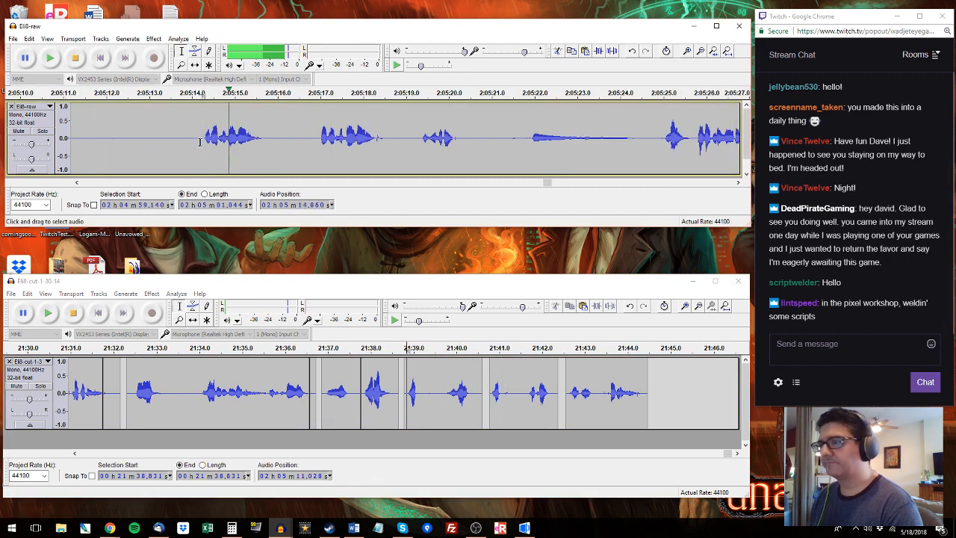
left_click_drag(200, 135, 269, 136)
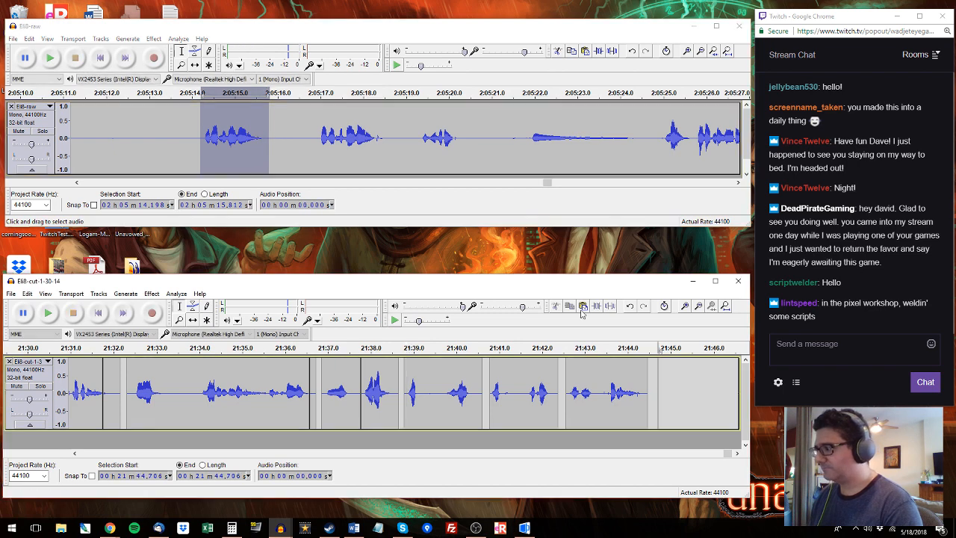
left_click_drag(657, 392, 727, 392)
Step: Audition the takes in Eli8-raw from 2:05:16.787 and select the one from 2:05:24.972 to 2:05:29.291
left_click(312, 119)
key("space")
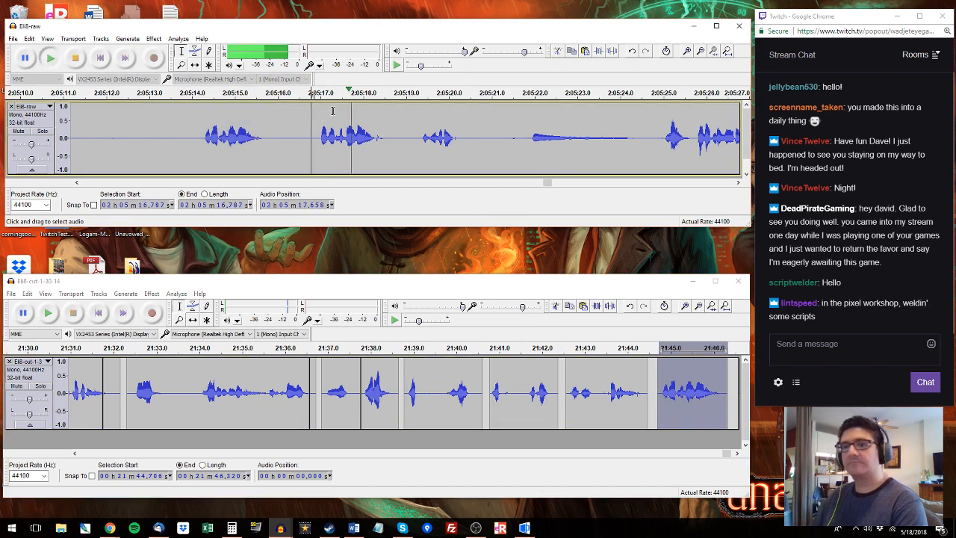
left_click_drag(419, 140, 467, 140)
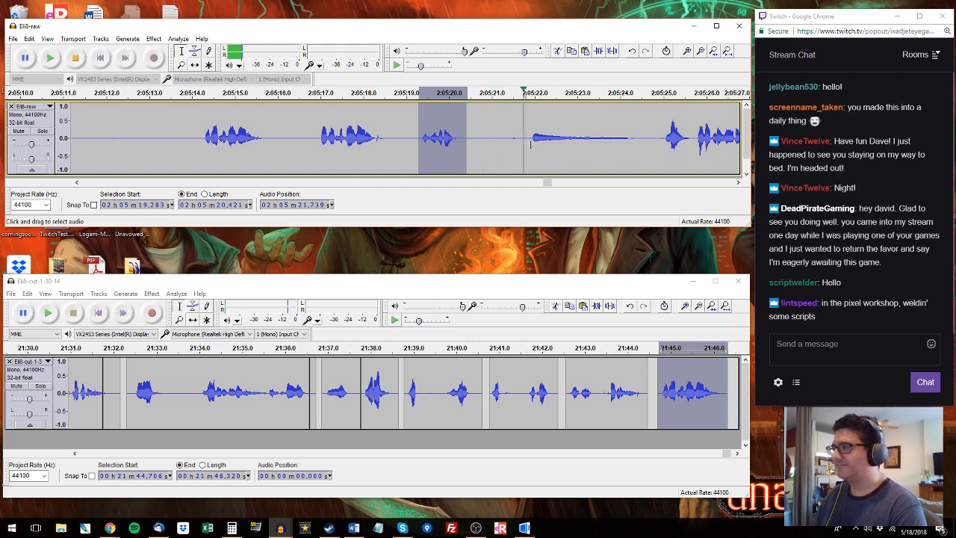
left_click_drag(525, 138, 548, 137)
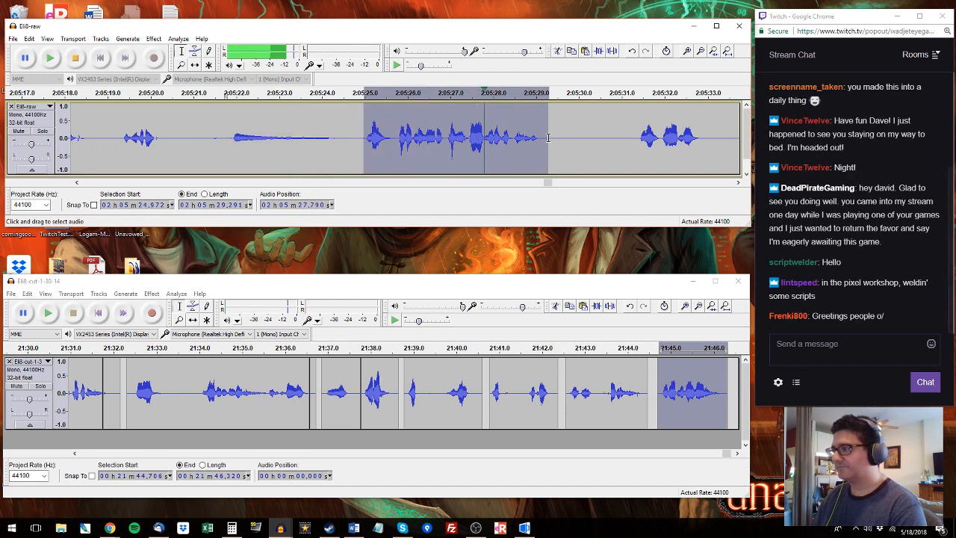
Step: Paste the selected take after the last clip of Eli8-cut-1-30-14, starting at 21:46.494
left_click(729, 454)
left_click(578, 373)
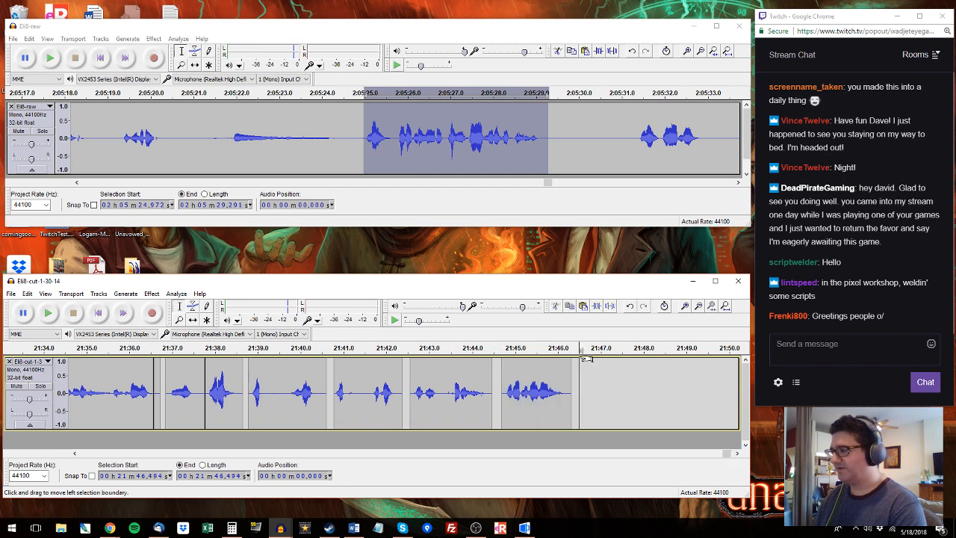
key("ctrl+v")
Step: Play and select the take from 2:05:31.311 to 2:05:33.041 in Eli8-raw, and paste it into the cut track at 21:50.941
left_click(636, 139)
key("space")
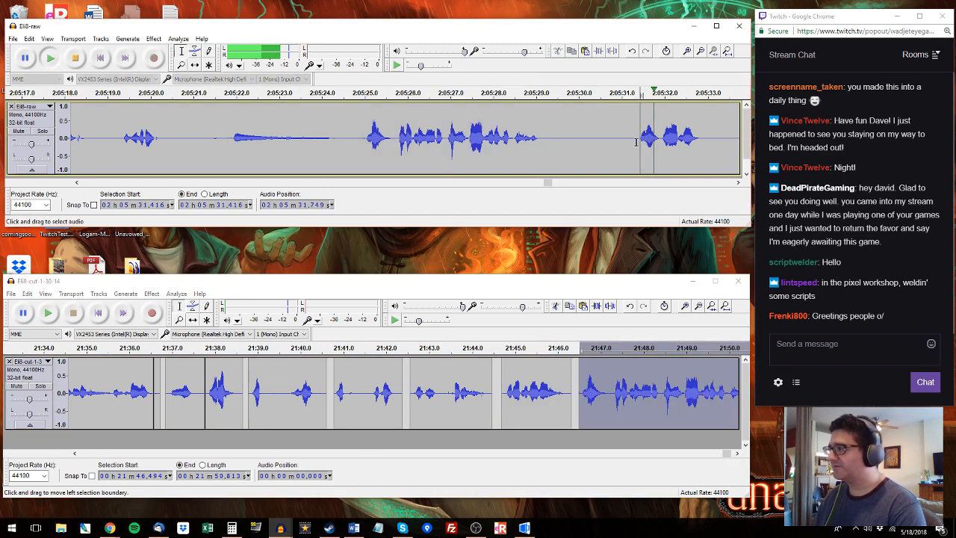
left_click_drag(635, 140, 544, 137)
key("space")
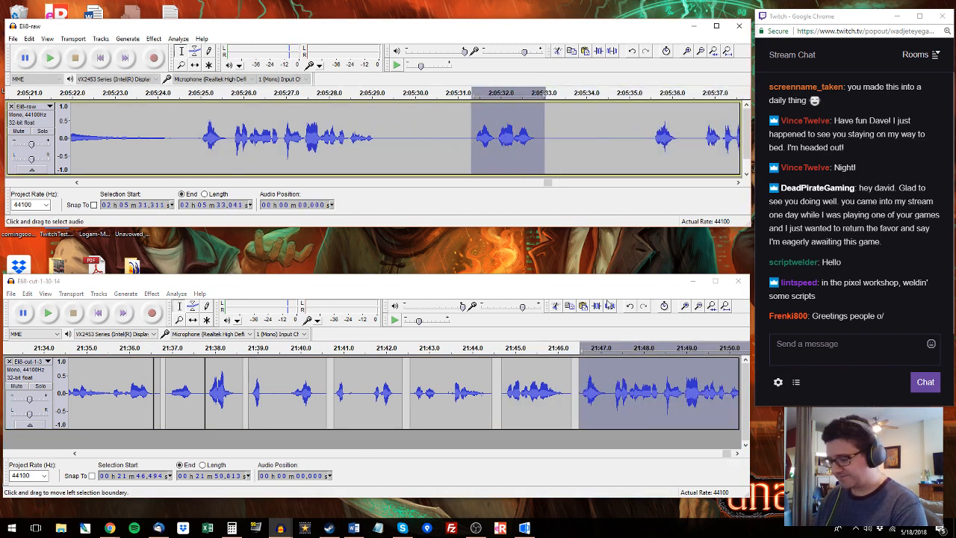
left_click_drag(727, 455, 730, 455)
left_click(576, 396)
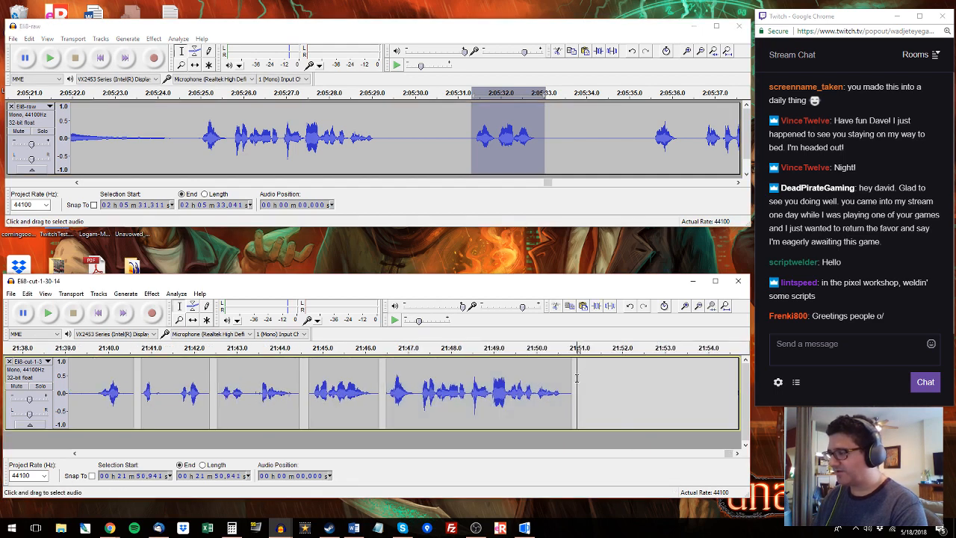
key("ctrl+v")
Step: Audition the takes in Eli8-raw from 2:05:35.444 to 2:05:39.322 and from 2:05:39.693 to 2:05:43.072, selecting each one
left_click(648, 142)
key("space")
left_click_drag(648, 142, 618, 145)
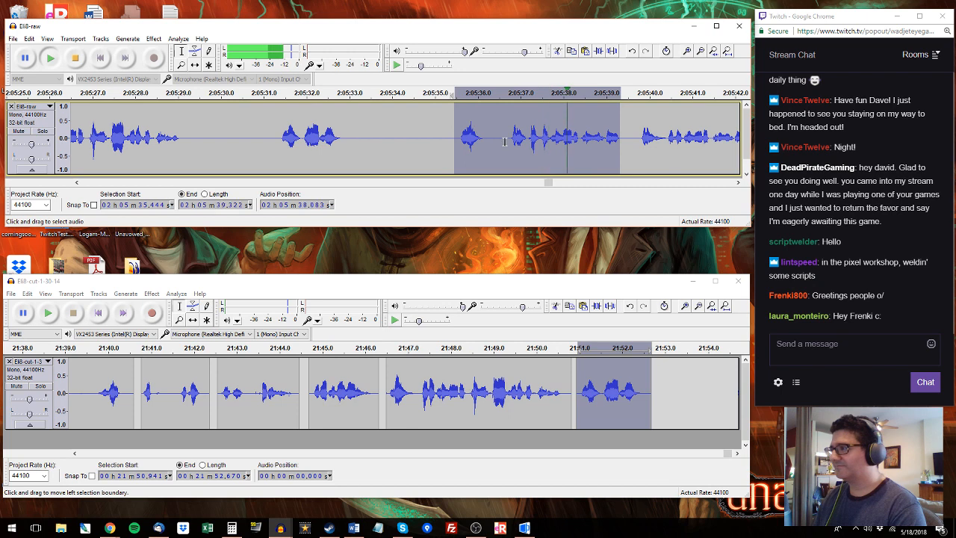
left_click_drag(507, 138, 542, 142)
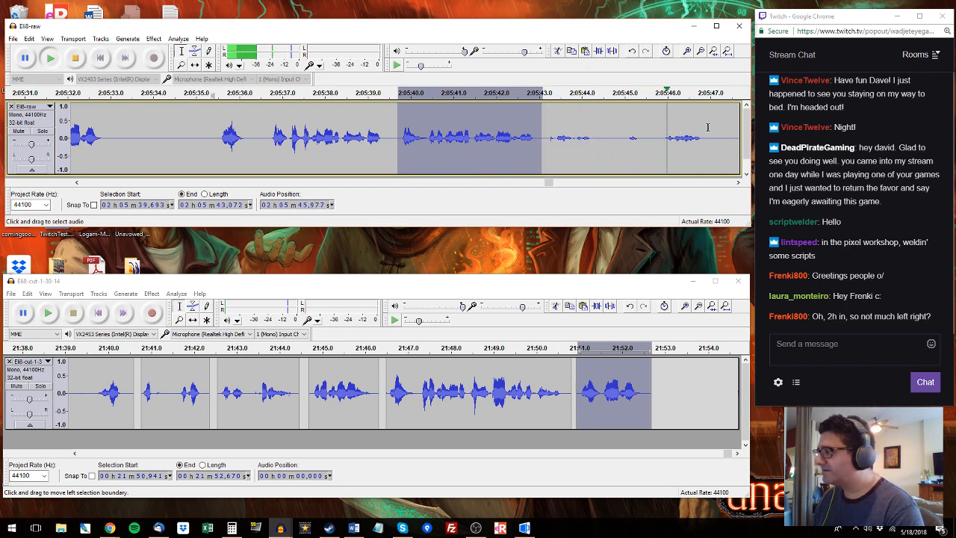
Step: Check where Eli8-raw ends, play on from 2:05:46.938, and select the take from 2:05:59.999 to 2:06:04.748
key("End")
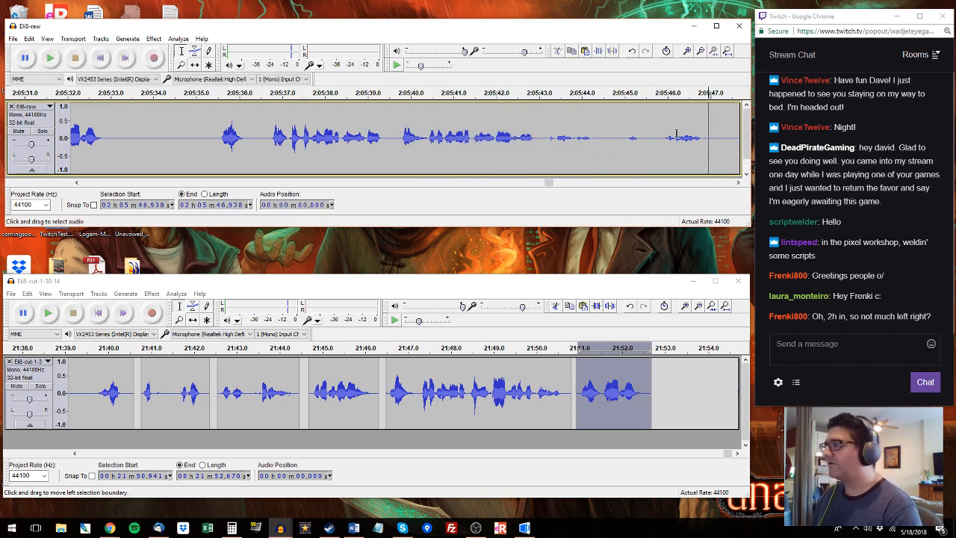
left_click_drag(550, 181, 738, 184)
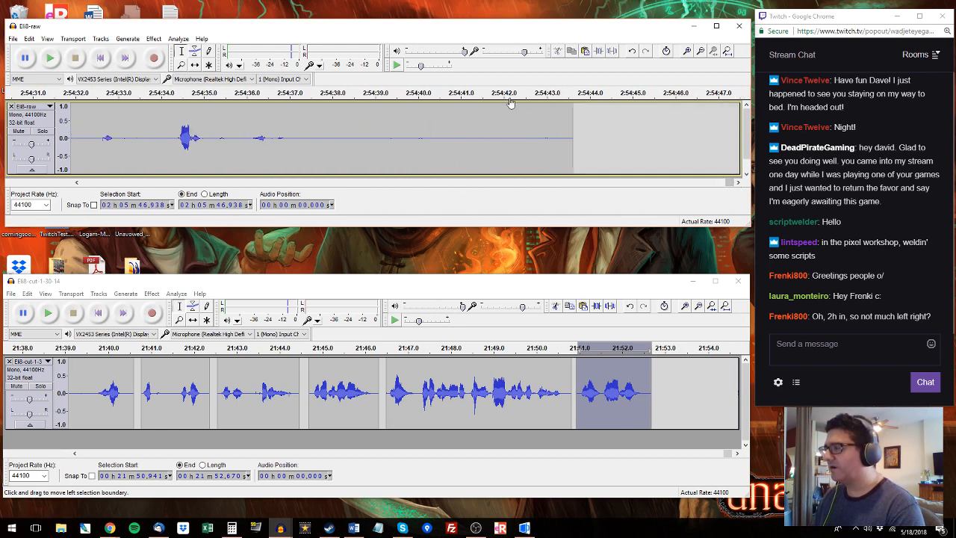
key("space")
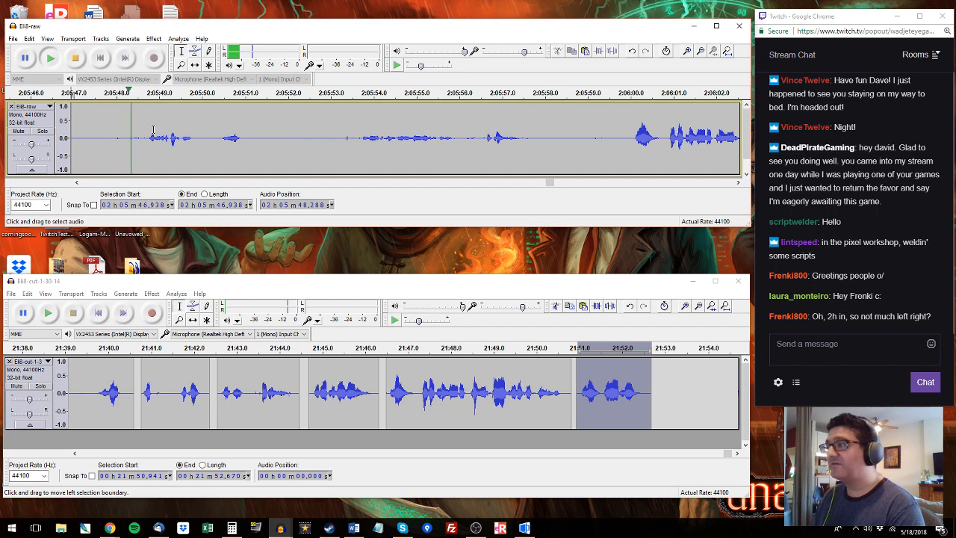
left_click(218, 135)
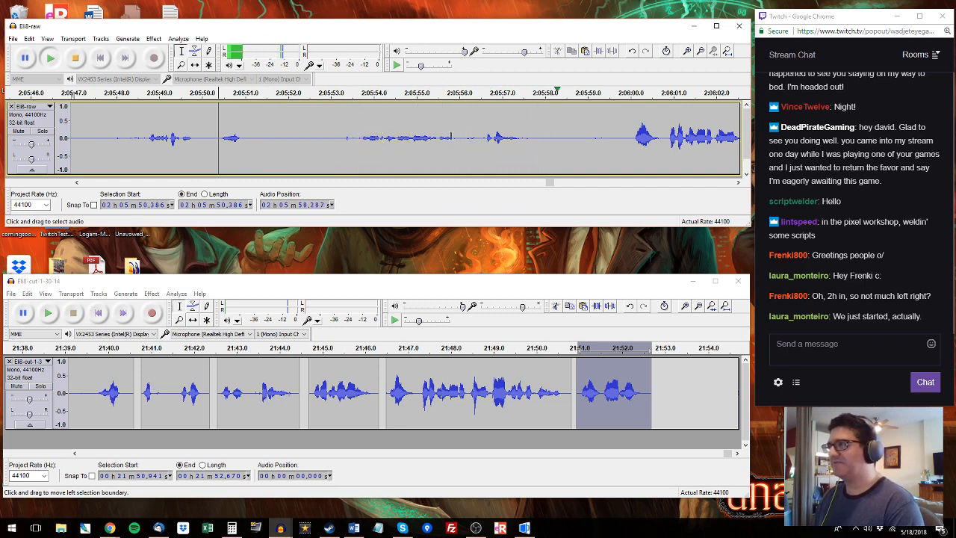
left_click(631, 134)
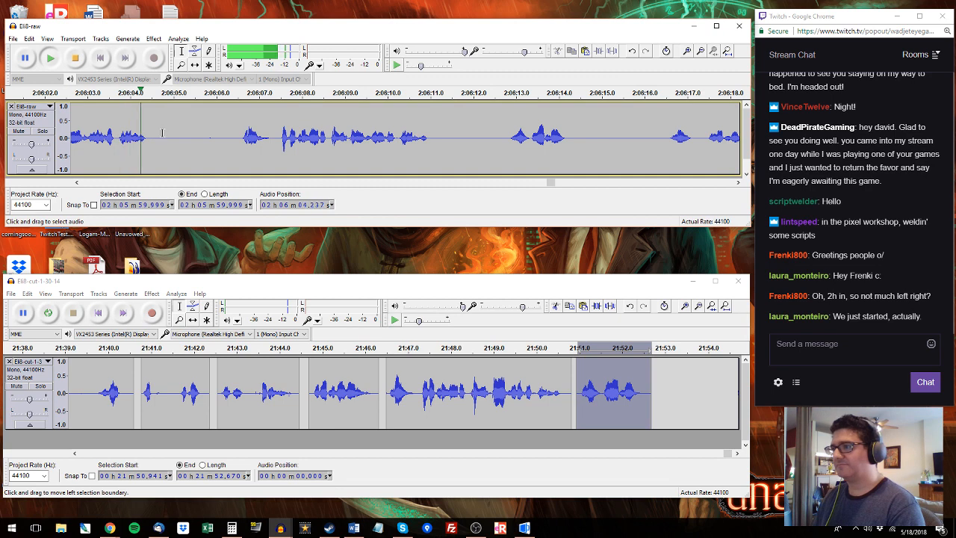
left_click(162, 131, "shift")
Step: Try replacing the clip starting at 21:46.494 in the cut track with the selected take, undo it, and play the original clip
double_click(451, 368)
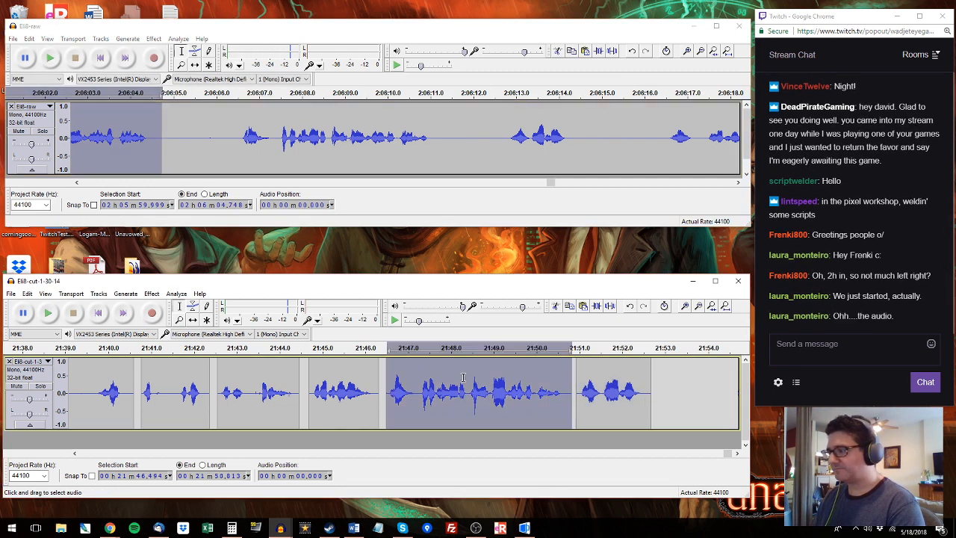
key("ctrl+v")
key("ctrl+z")
key("space")
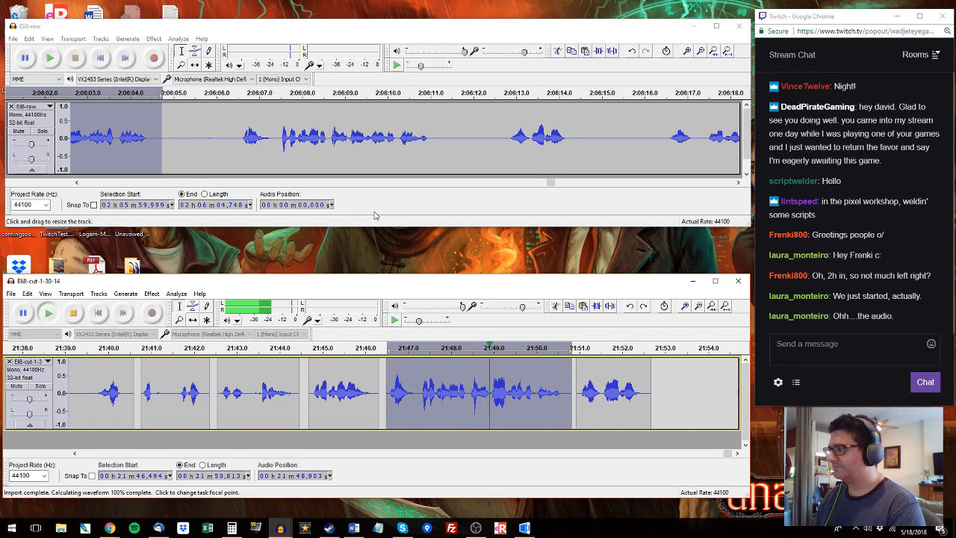
Step: Audition the next takes in Eli8-raw, select 2:06:12.643 to 2:06:14.605, and replace the cut track's last clip at 21:50.941 with it
left_click(237, 94)
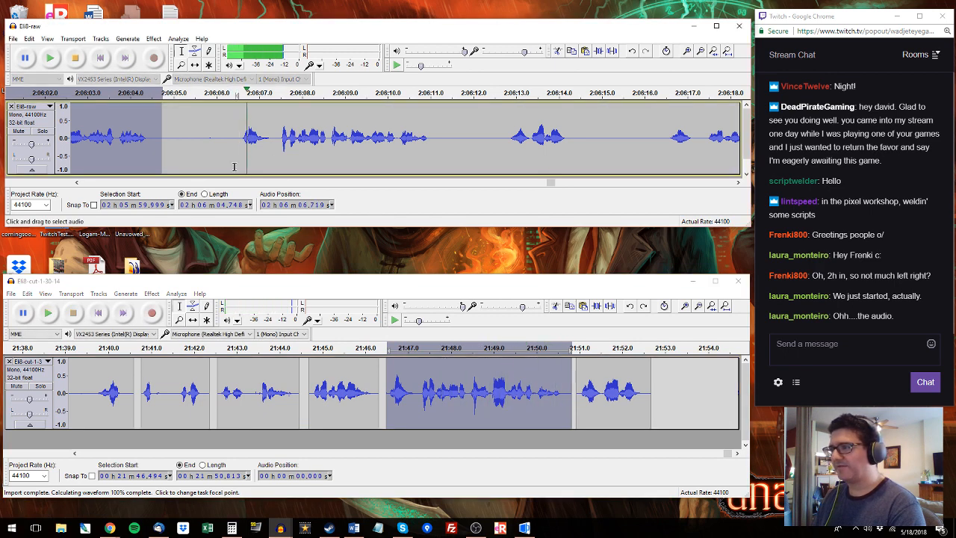
left_click(501, 94)
left_click_drag(500, 128, 585, 142)
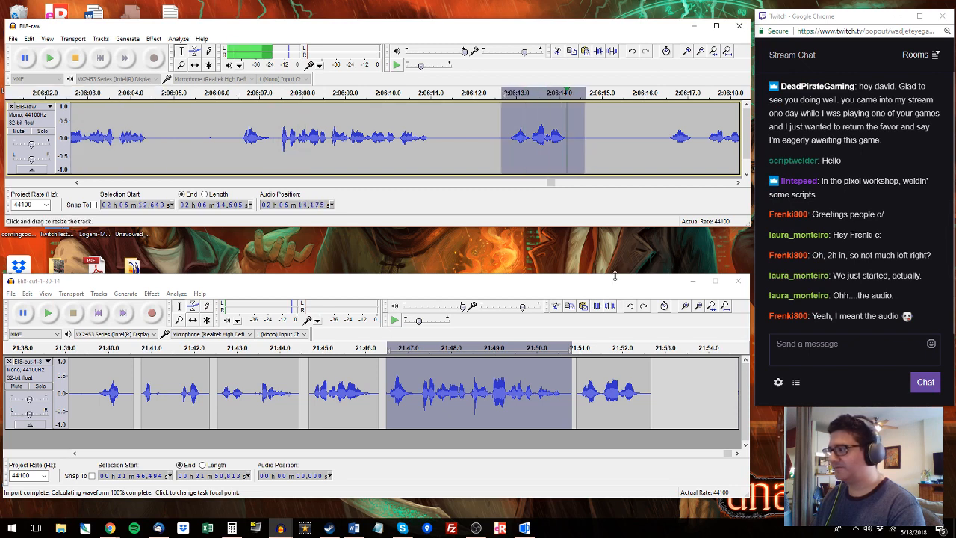
double_click(619, 368)
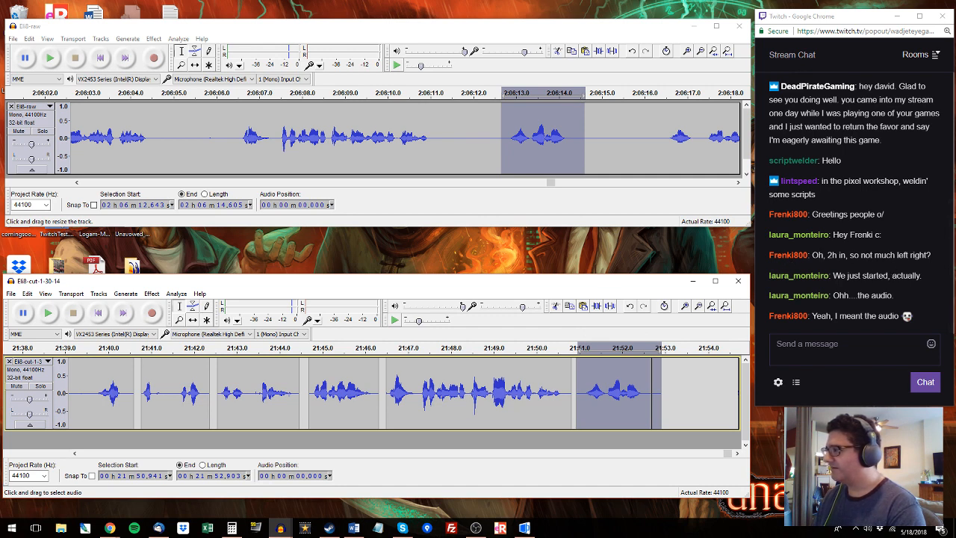
Step: Audition the take in Eli8-raw from 2:06:16.427 to 2:06:18.877, select it, and play on from 2:06:19.028
left_click(655, 131)
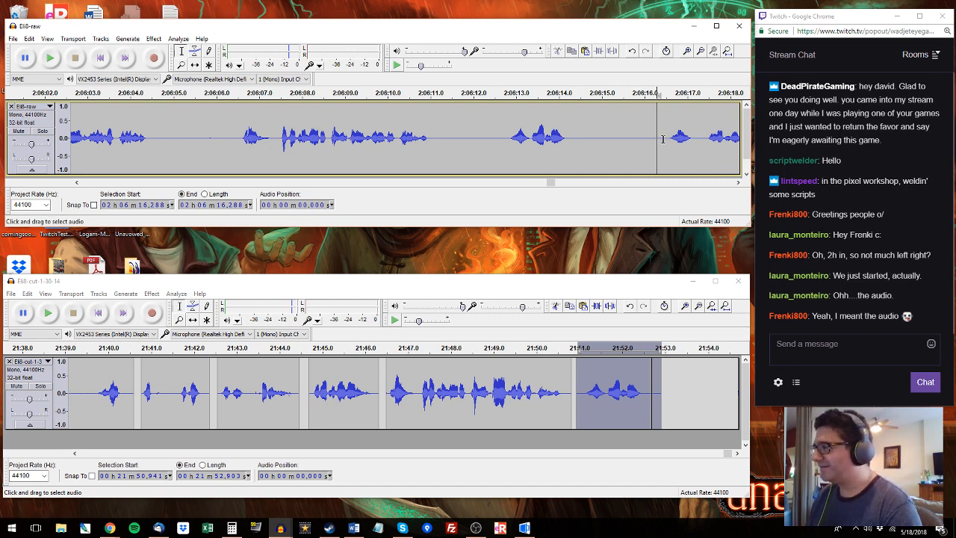
left_click(662, 139)
scroll(612, 142, "right", 3)
key("space")
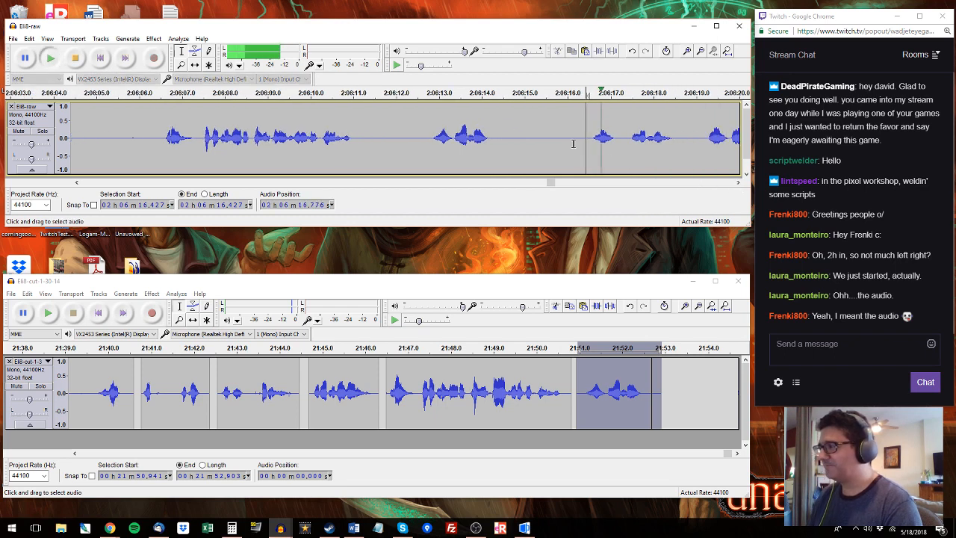
left_click_drag(586, 141, 688, 135)
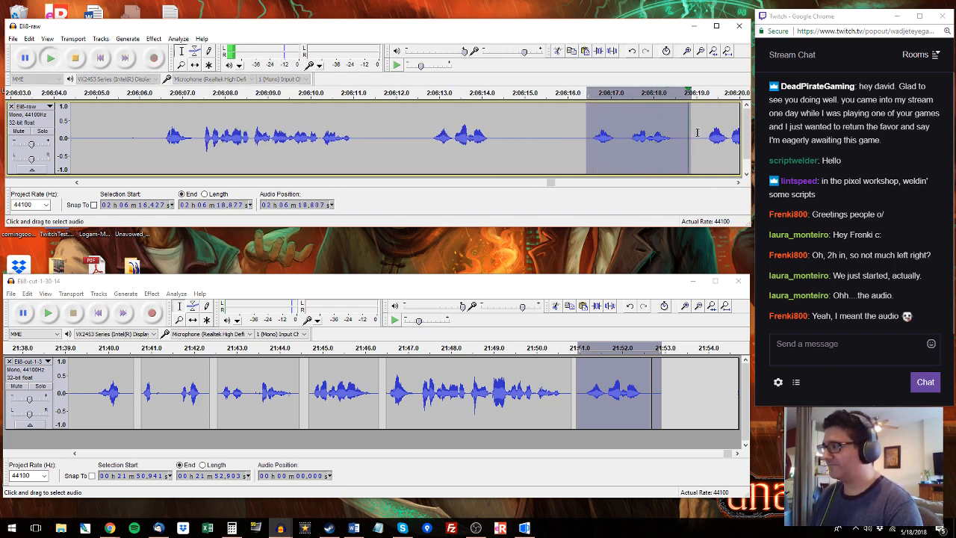
left_click(696, 132)
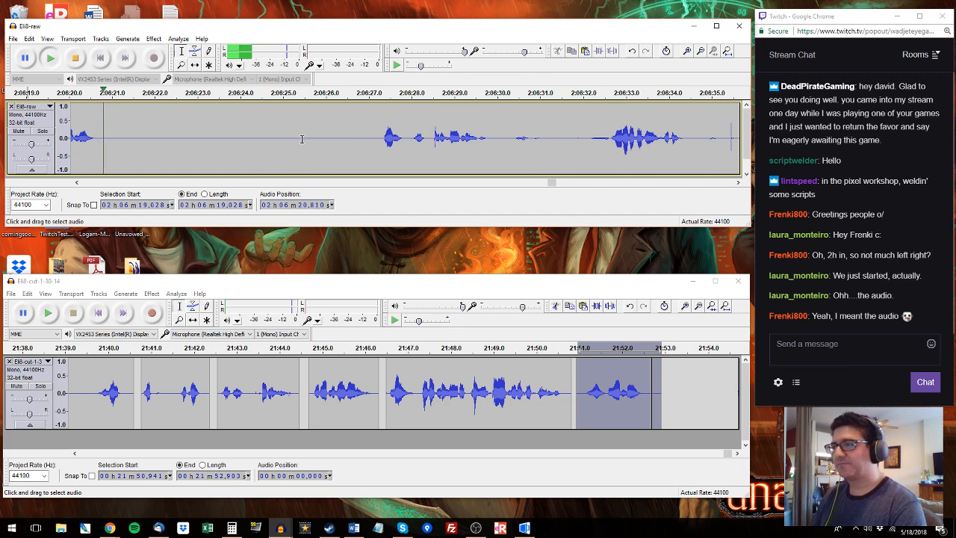
Step: Audition the takes in Eli8-raw from 2:06:27.132 to 2:06:29.965 and from 2:06:32.368 to 2:06:35.270, selecting each one
key("space")
left_click(303, 139)
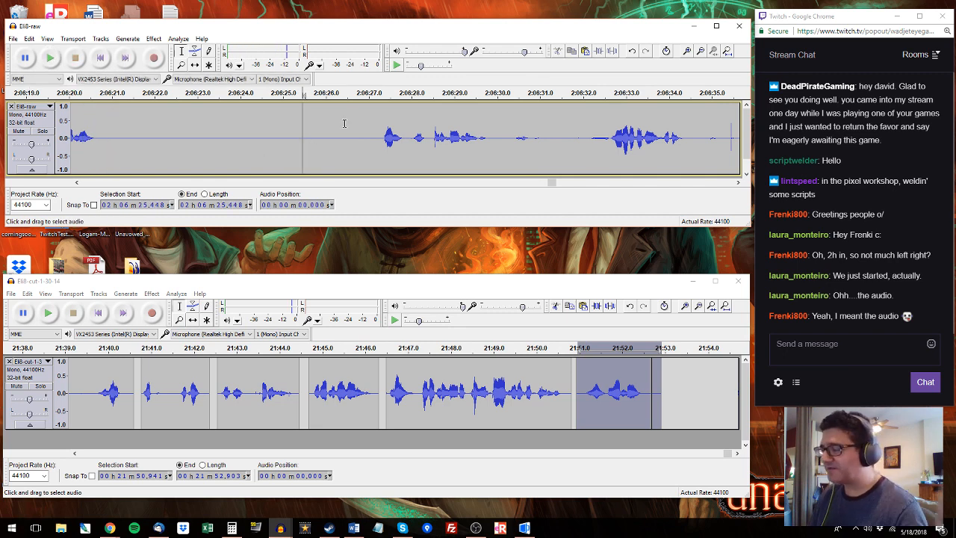
left_click_drag(375, 135, 495, 132)
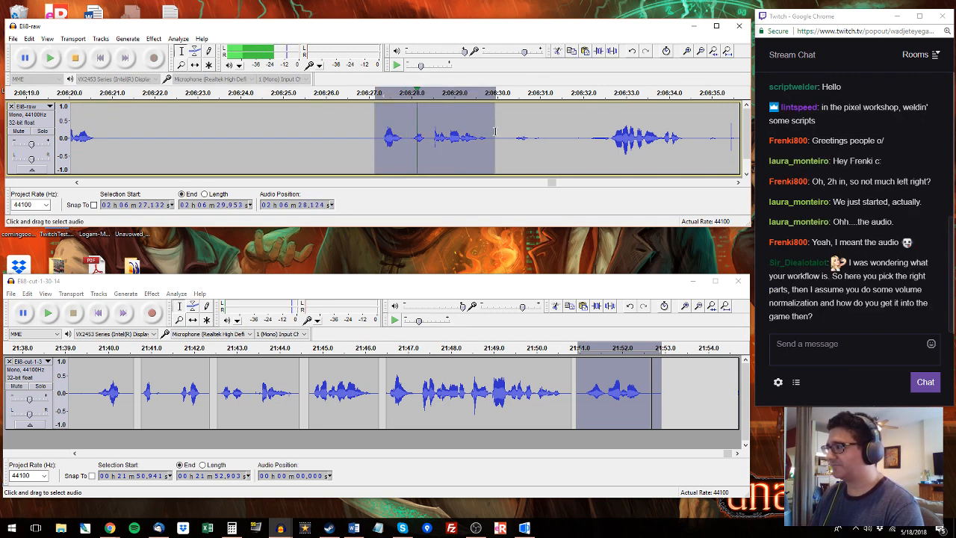
key("space")
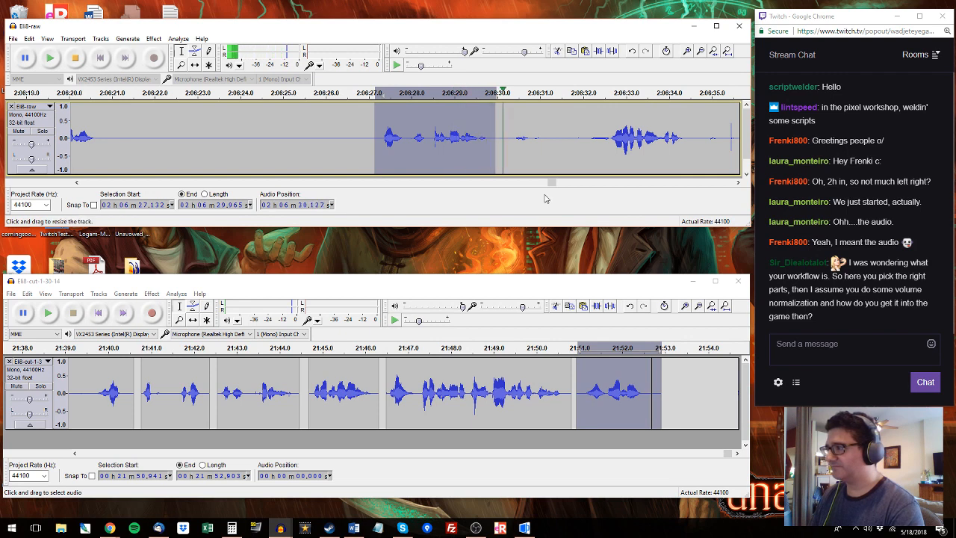
left_click(599, 97)
left_click_drag(611, 133, 538, 129)
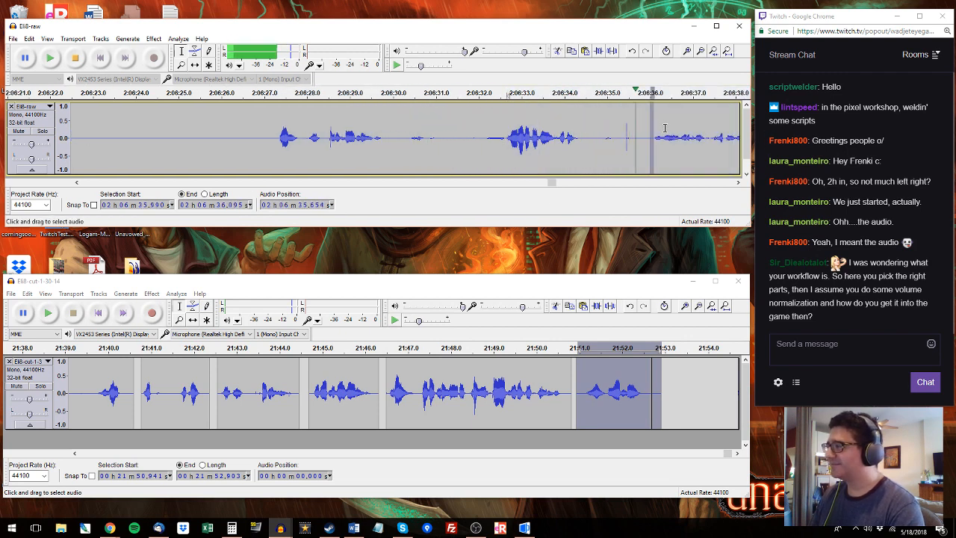
left_click_drag(674, 134, 651, 134)
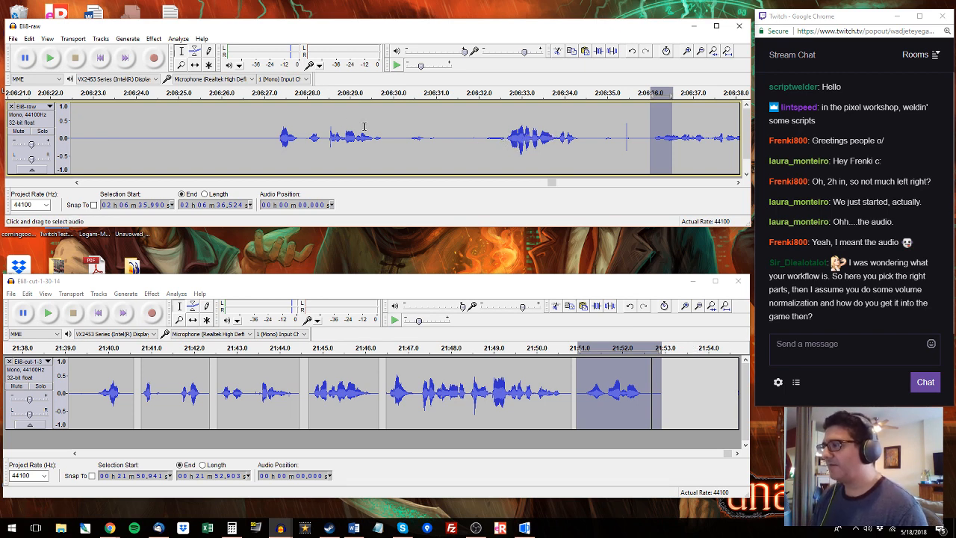
left_click_drag(494, 131, 618, 135)
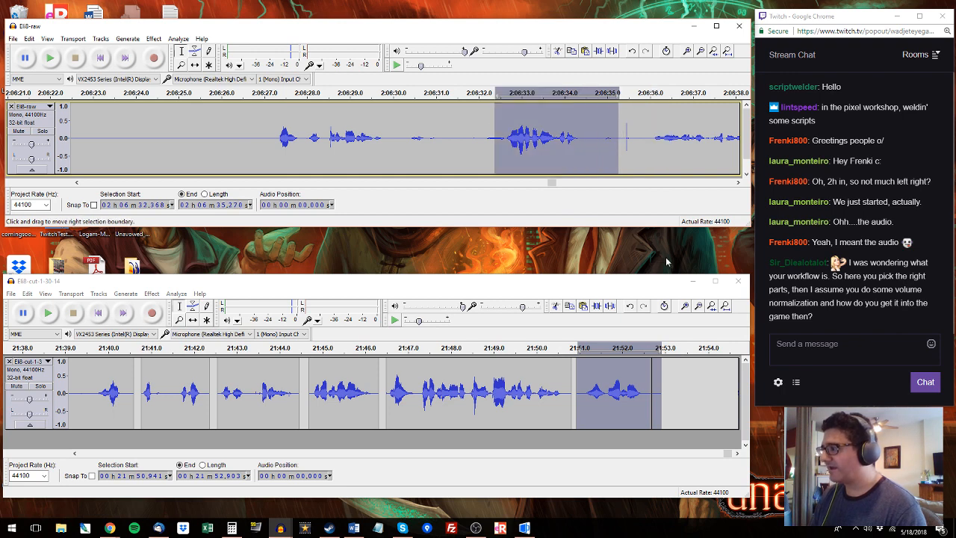
Step: Put the cut track's cursor at 21:52.949, replay the selected raw take, and play Eli8-raw on from 2:06:35.932
left_click(662, 391)
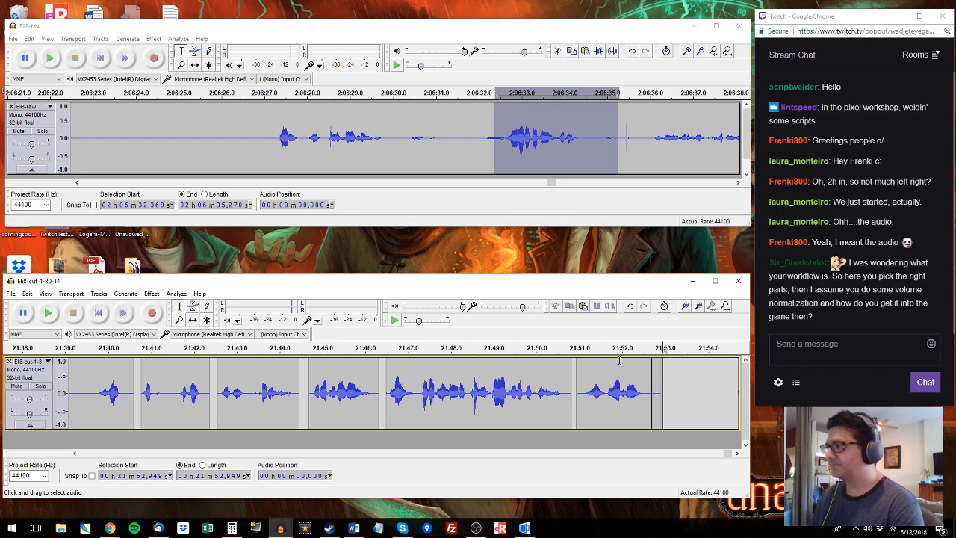
left_click(529, 32)
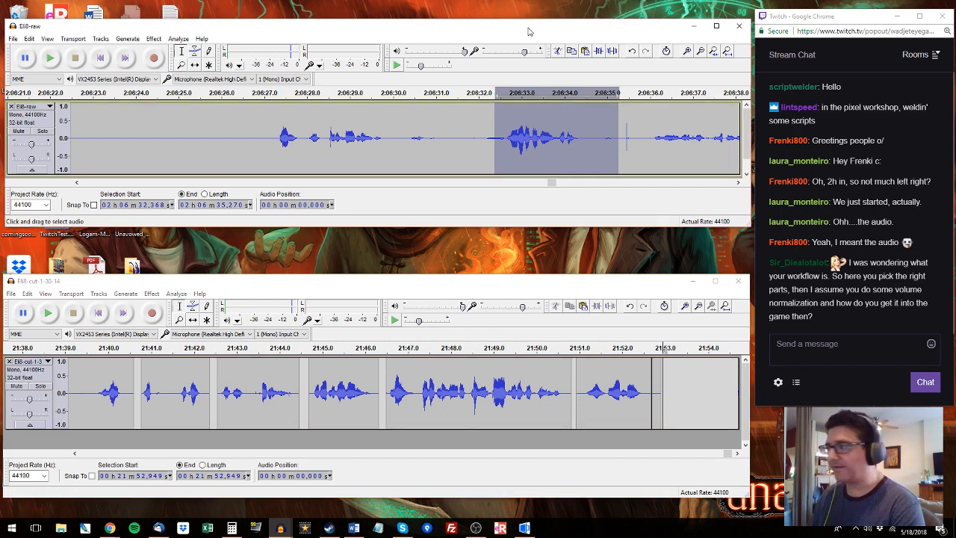
key("space")
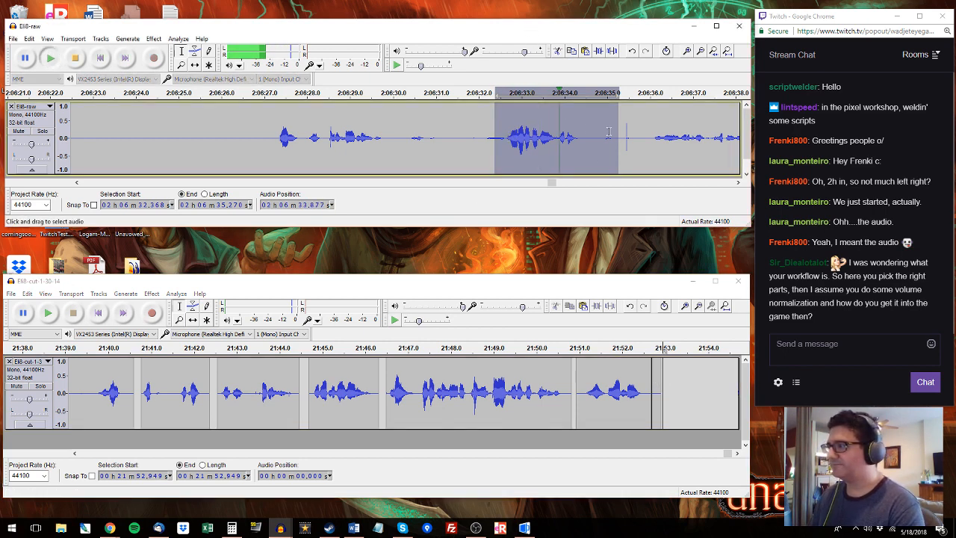
left_click(649, 141)
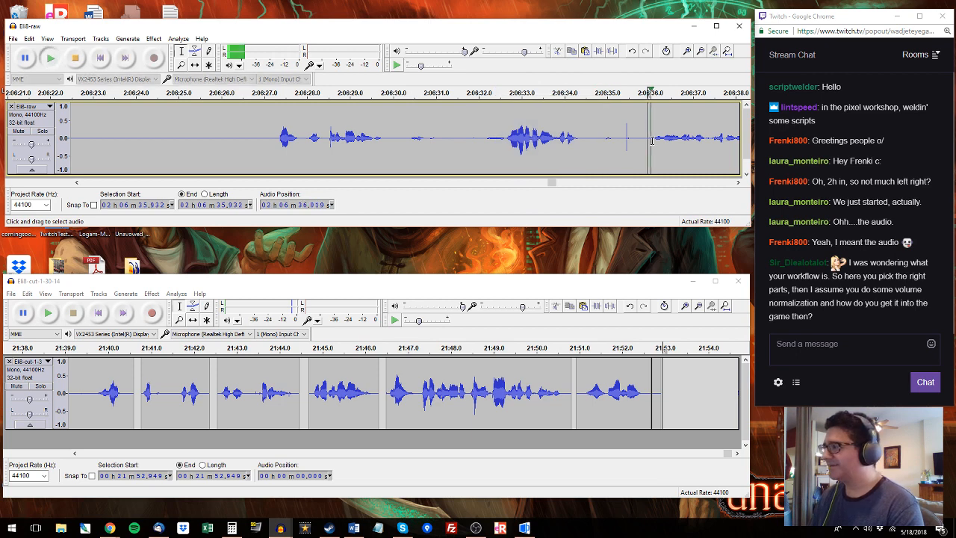
key("space")
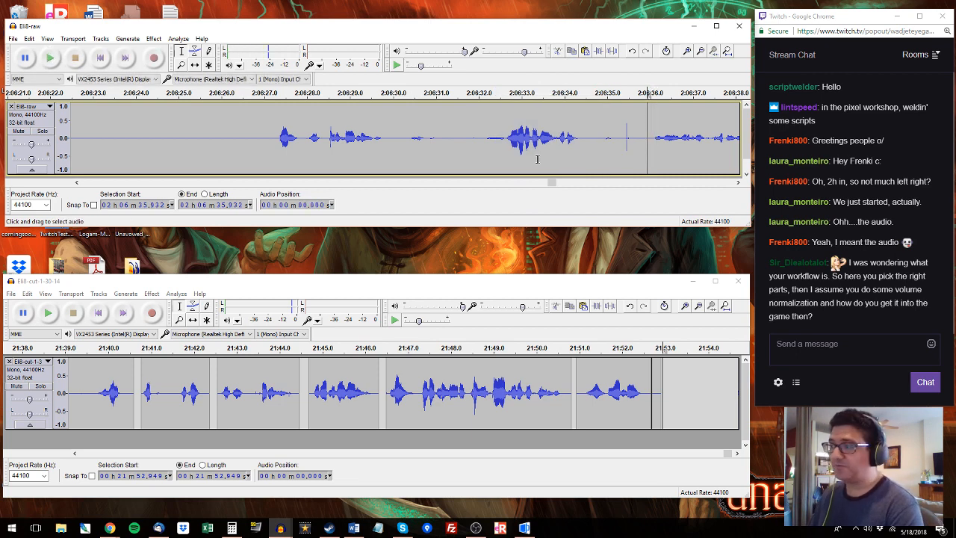
Step: Play Eli8-raw from 2:06:35.874, select the take from 2:06:41.865 to 2:06:47.577, and paste it into the cut track at 21:53.054
left_click(644, 134)
key("space")
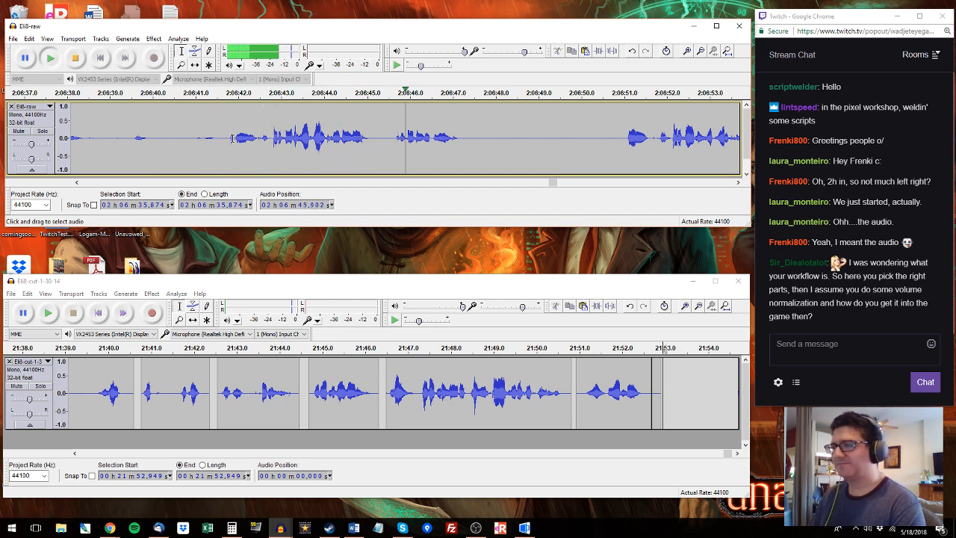
left_click_drag(232, 138, 478, 152)
key("space")
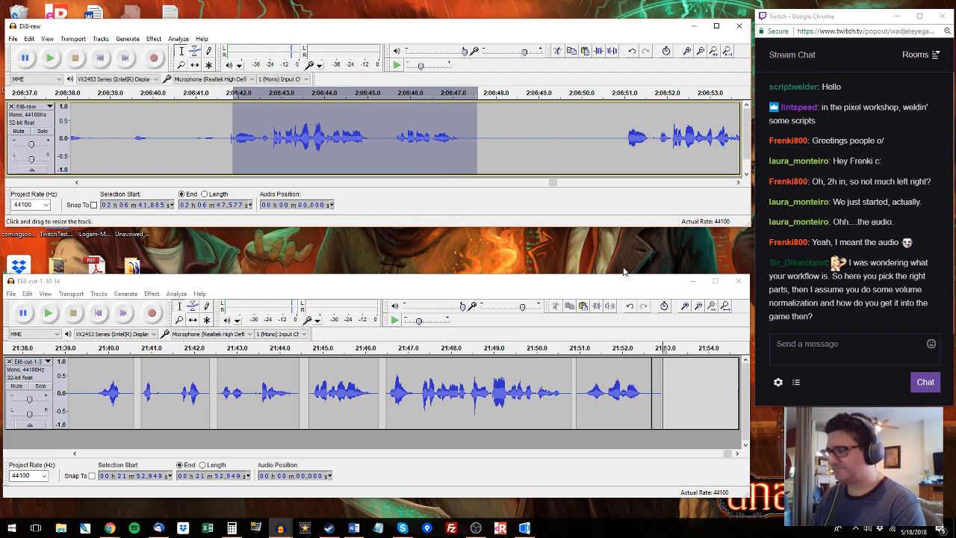
left_click(668, 382)
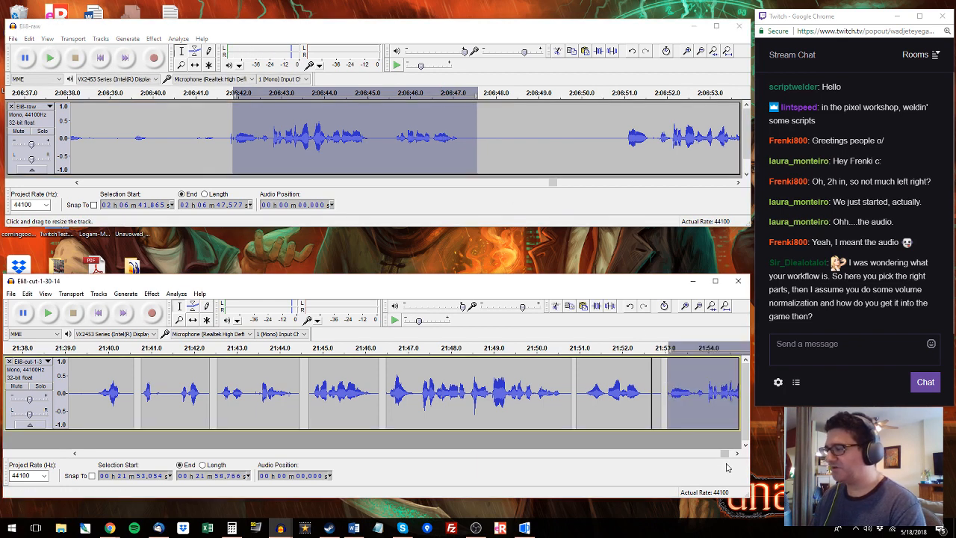
left_click_drag(725, 453, 730, 453)
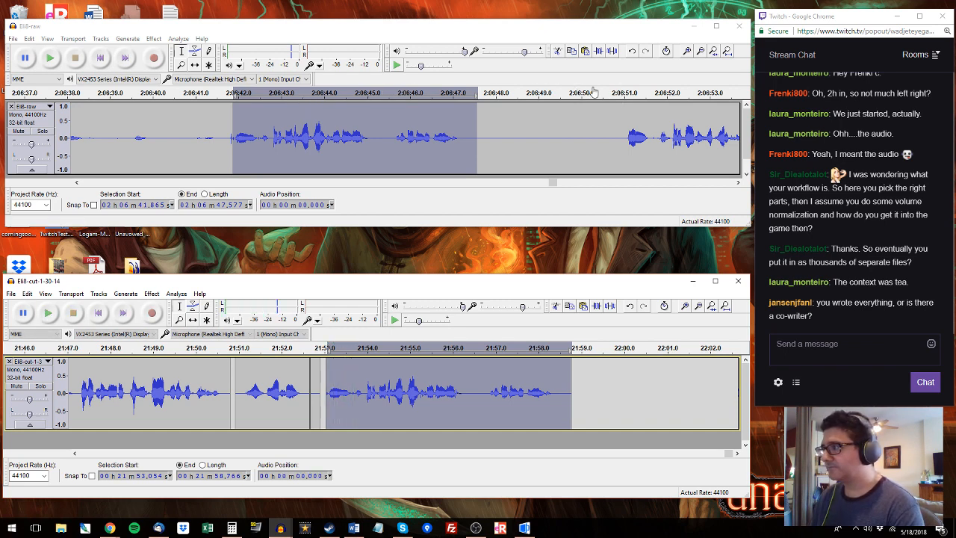
Step: Replace the cut track's clip at 21:53.054 with the take from 2:06:50.932 to 2:06:57.016 in Eli8-raw, playing the clip before and after
left_click(623, 90)
left_click_drag(622, 109, 657, 125)
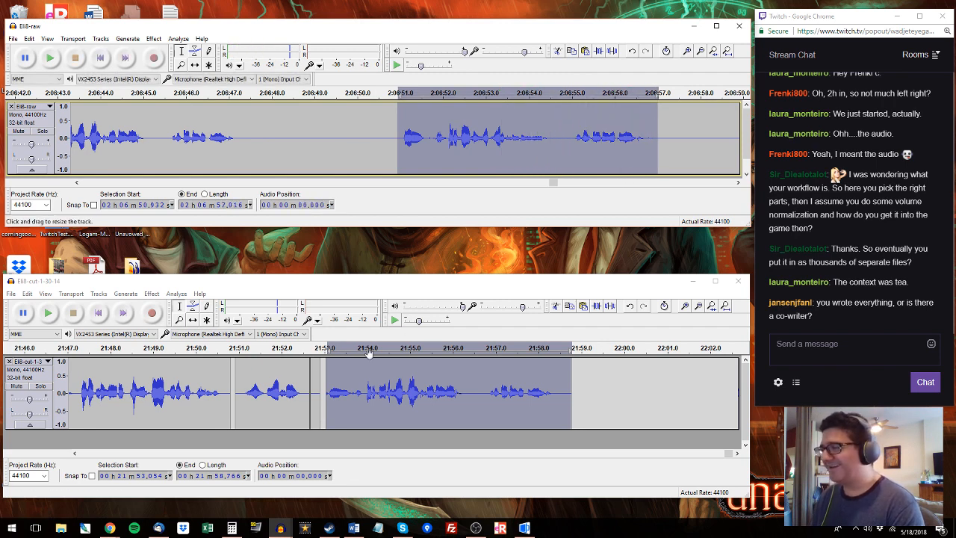
left_click(399, 356)
key("space")
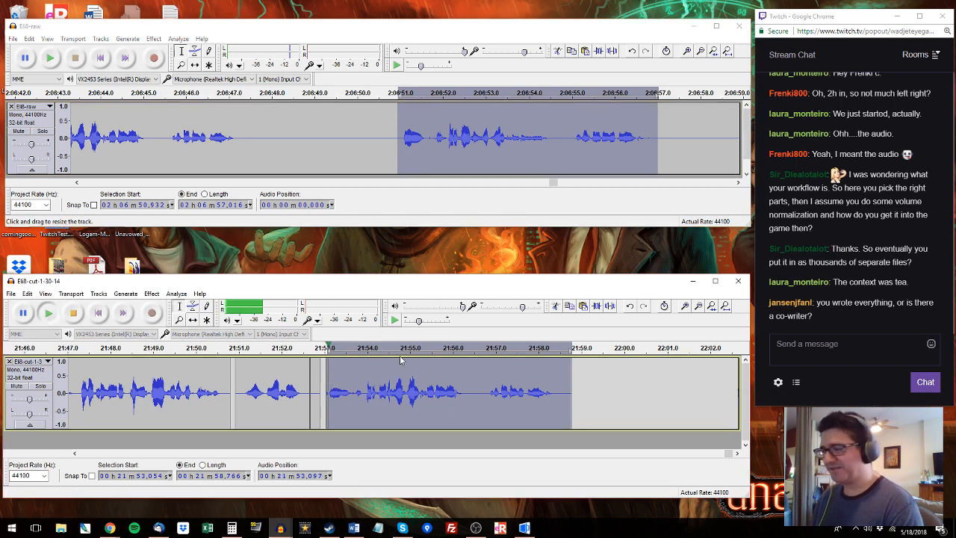
key("space")
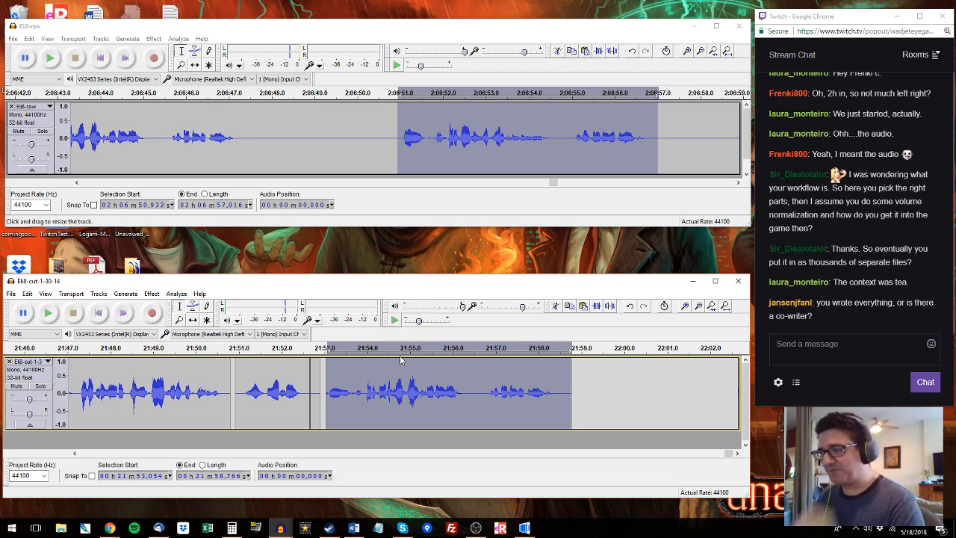
key("space")
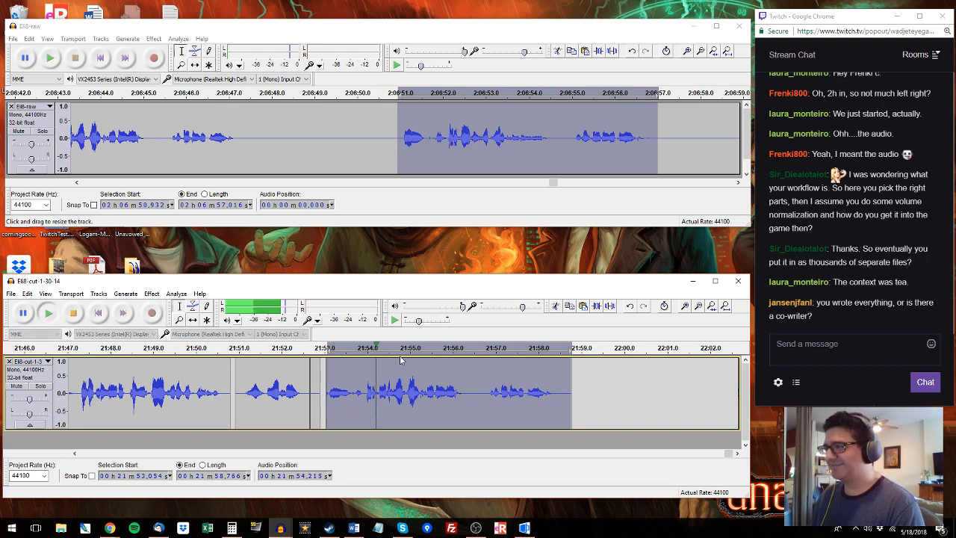
key("space")
key("ctrl+v")
key("space")
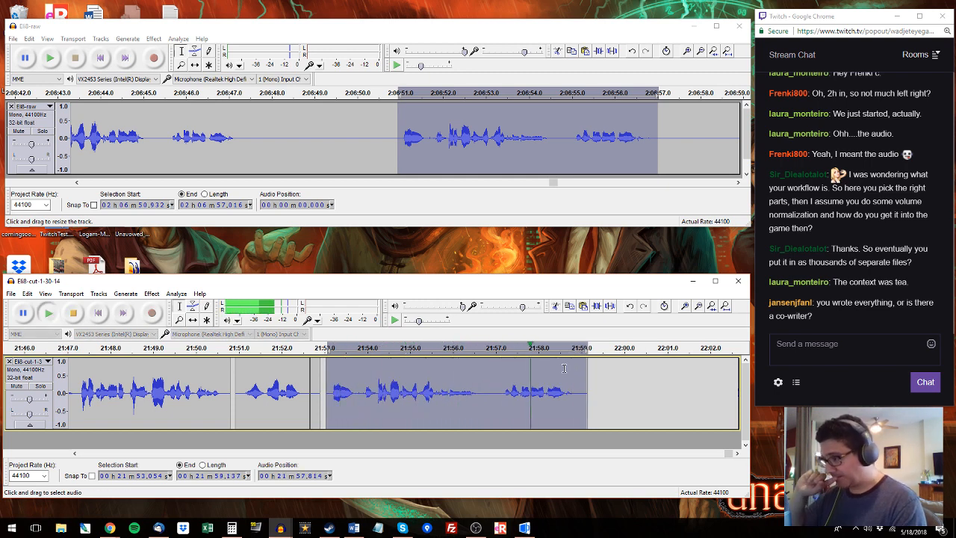
Step: Select the take from 2:07:01.312 to 2:07:02.949 in Eli8-raw and paste it at the cut track's end, at 21:59.277
left_click(734, 89)
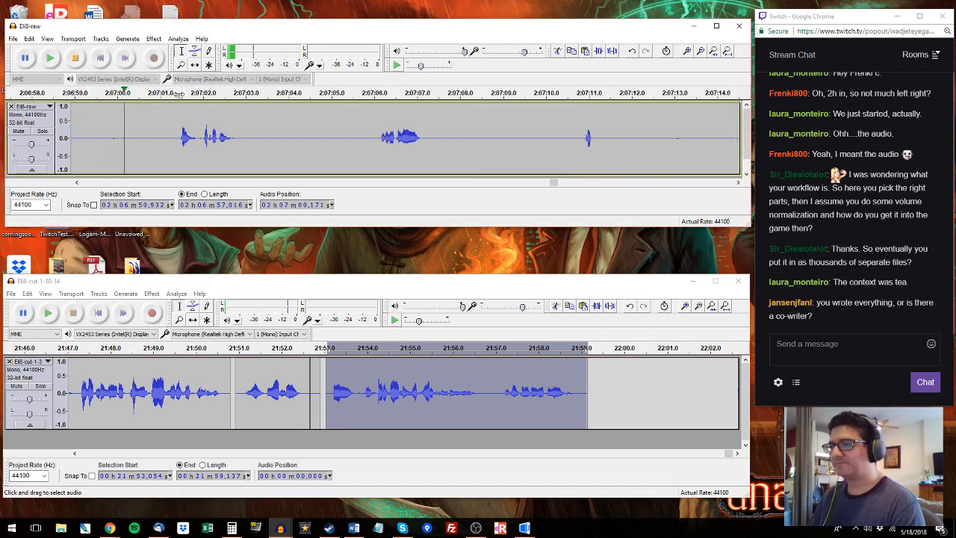
left_click_drag(173, 141, 243, 142)
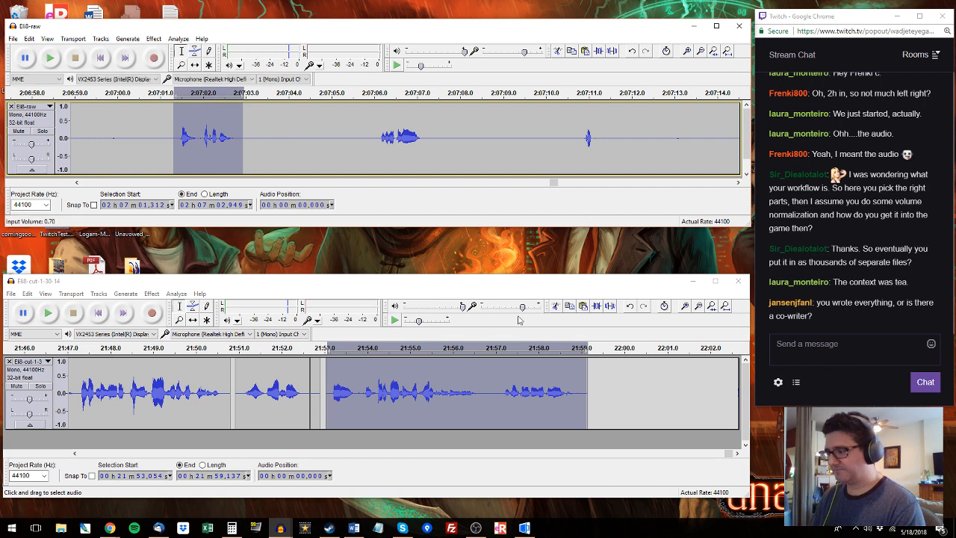
left_click(593, 370)
key("ctrl+v")
Step: Audition the following takes in Eli8-raw, select 2:07:20.770 to 2:07:22.314, and replace the cut track's last clip at 21:59.277 with it
left_click(374, 91)
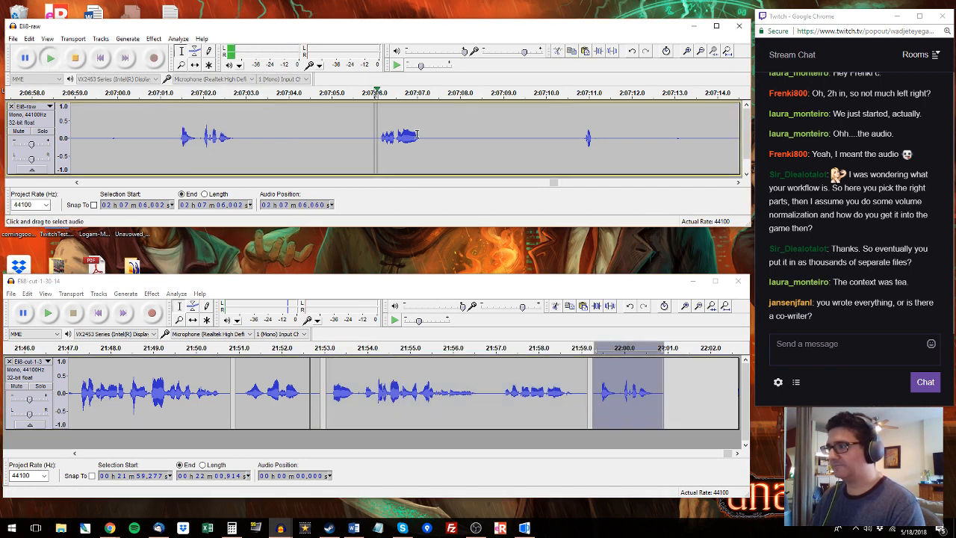
left_click_drag(425, 135, 371, 135)
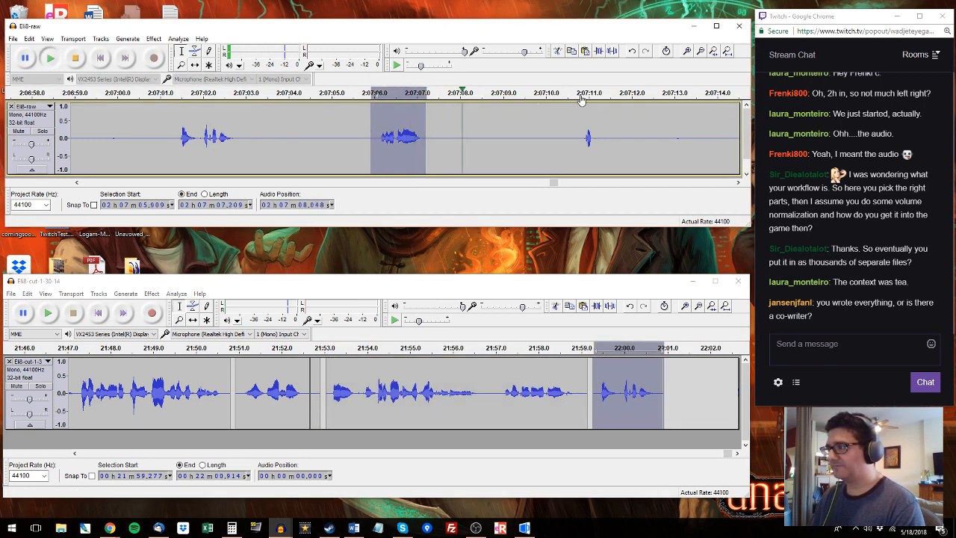
left_click(734, 93)
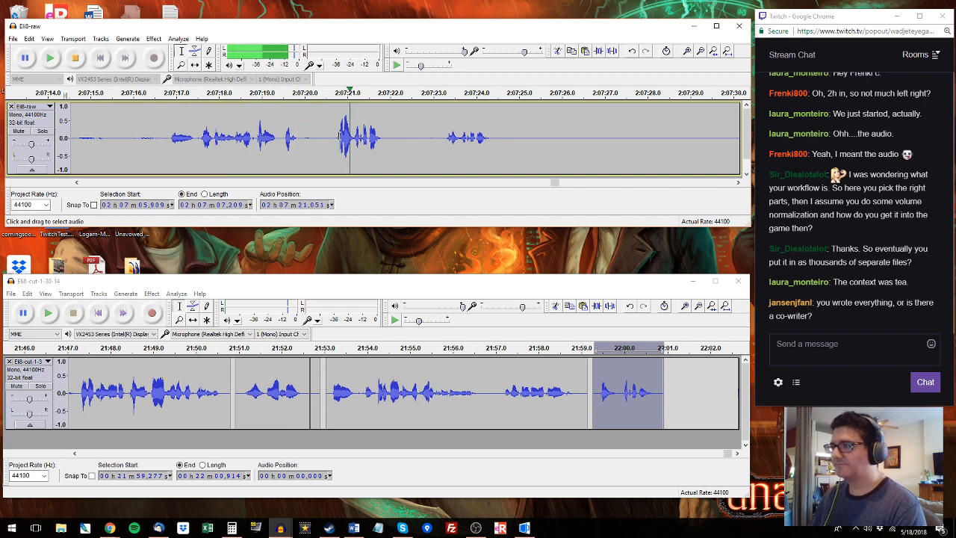
left_click_drag(338, 137, 403, 137)
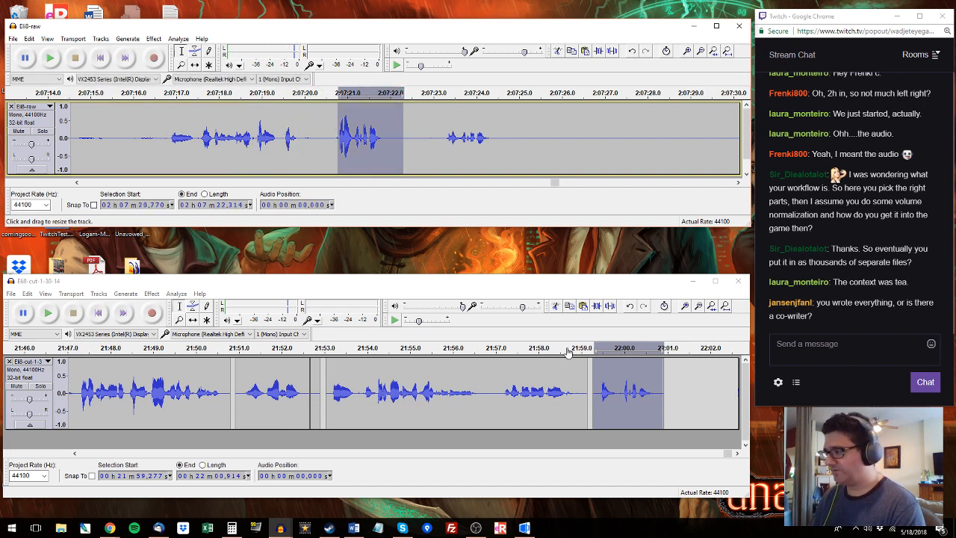
left_click(630, 394)
Step: Play Eli8-raw on from 2:07:22.941, stop, and put the cursor at 2:07:33.494
left_click(430, 135)
key("space")
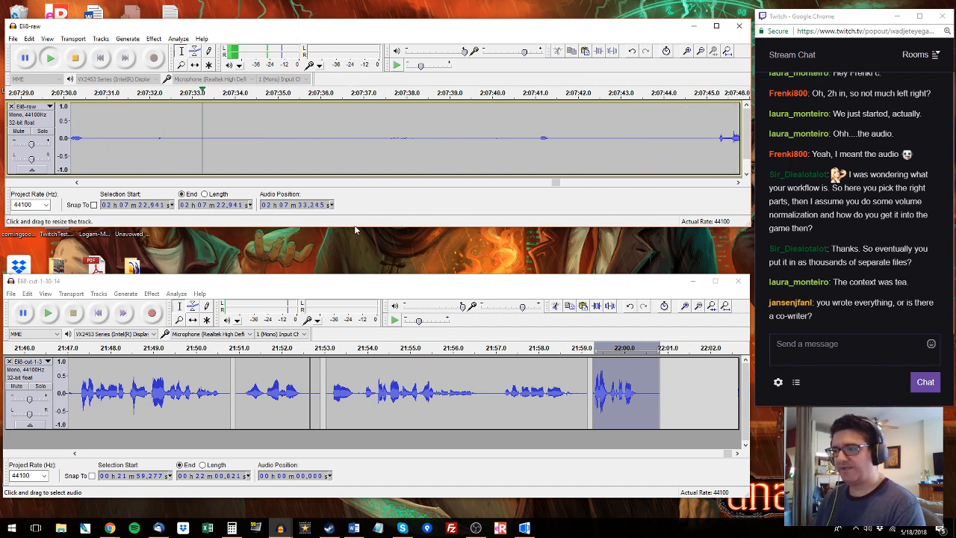
left_click(213, 138)
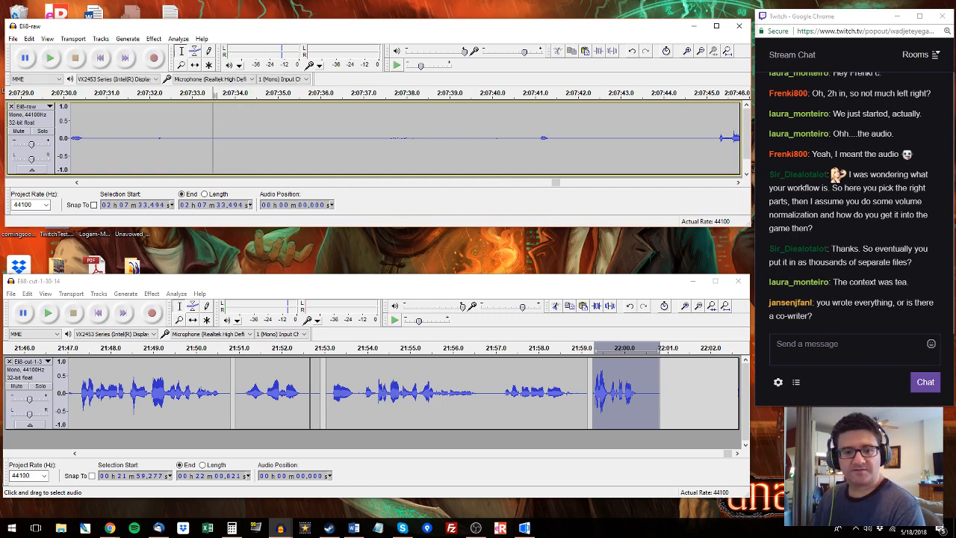
Step: Switch to Chrome to check the live stream's Twitch channel page, and minimize that window
key("alt+Tab")
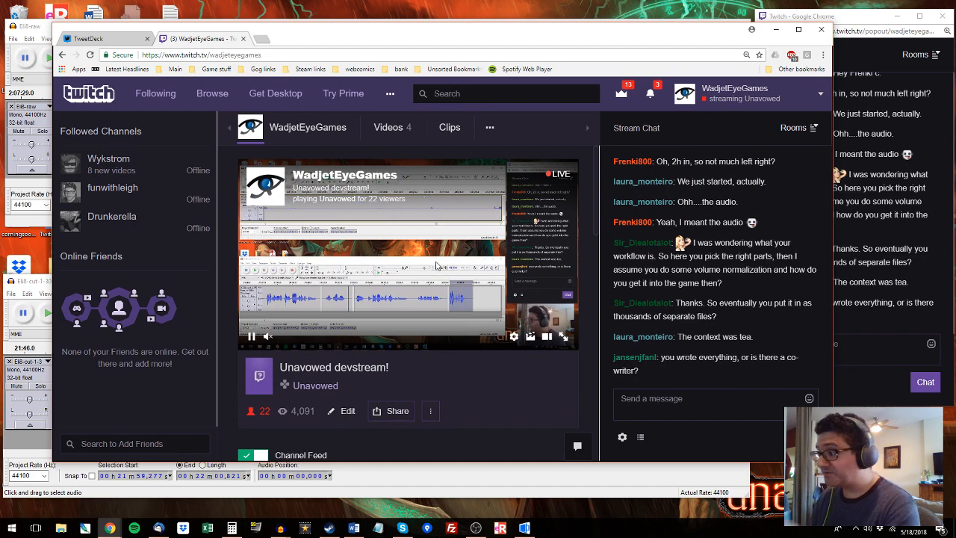
scroll(429, 273, "down", 3)
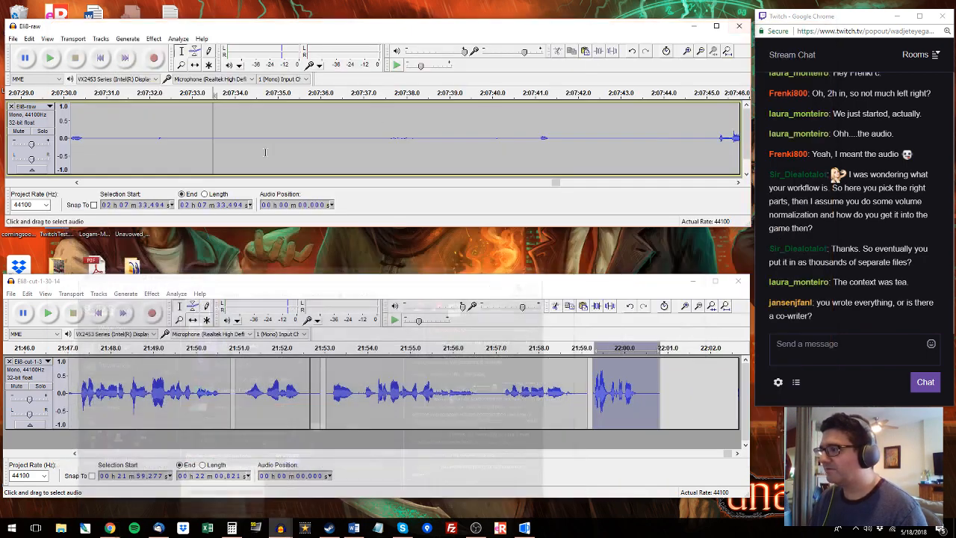
left_click(775, 29)
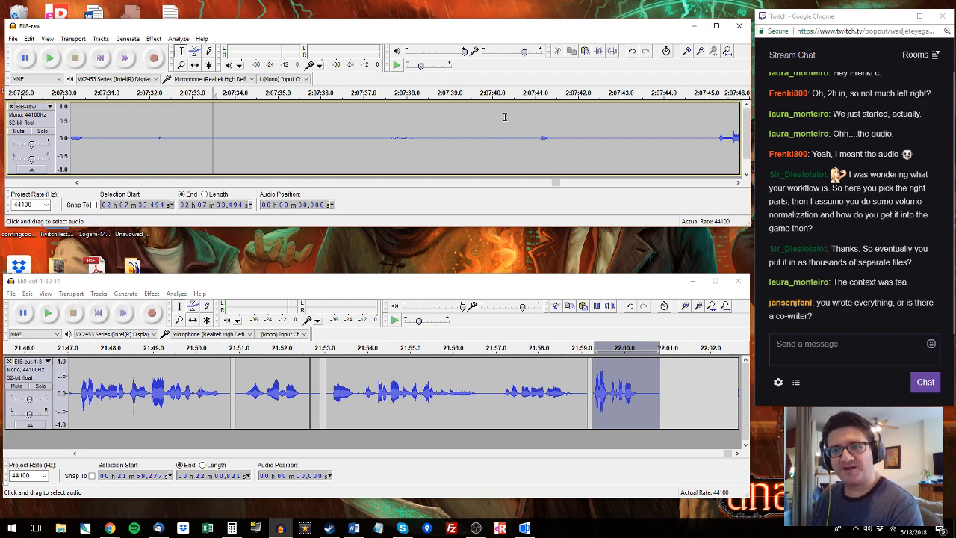
Step: Select the take from 2:07:46.138 to 2:07:48.402 in Eli8-raw and paste it at the cut track's end, at 22:00.972
left_click(537, 93)
left_click(710, 94)
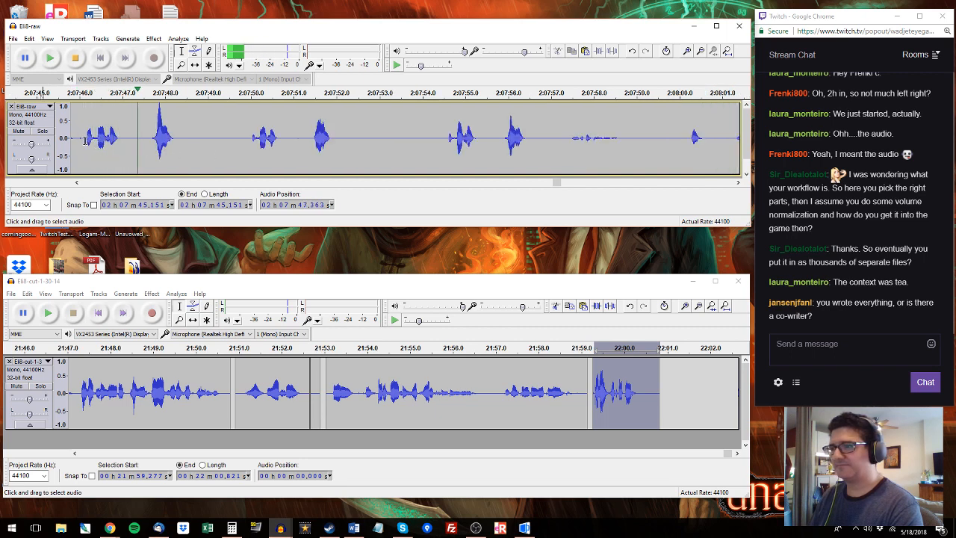
left_click_drag(85, 140, 181, 140)
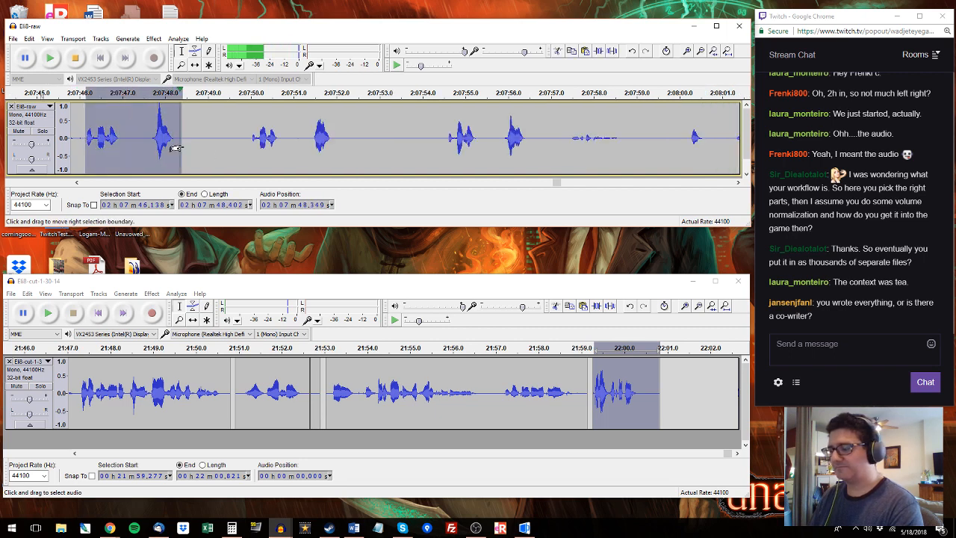
left_click(665, 384)
key("ctrl+v")
Step: Audition the next take in Eli8-raw, select 2:07:49.934 to 2:07:52.210, and replace the cut track's last clip at 22:00.972 with it
left_click(246, 134)
key("space")
left_click_drag(344, 133, 248, 135)
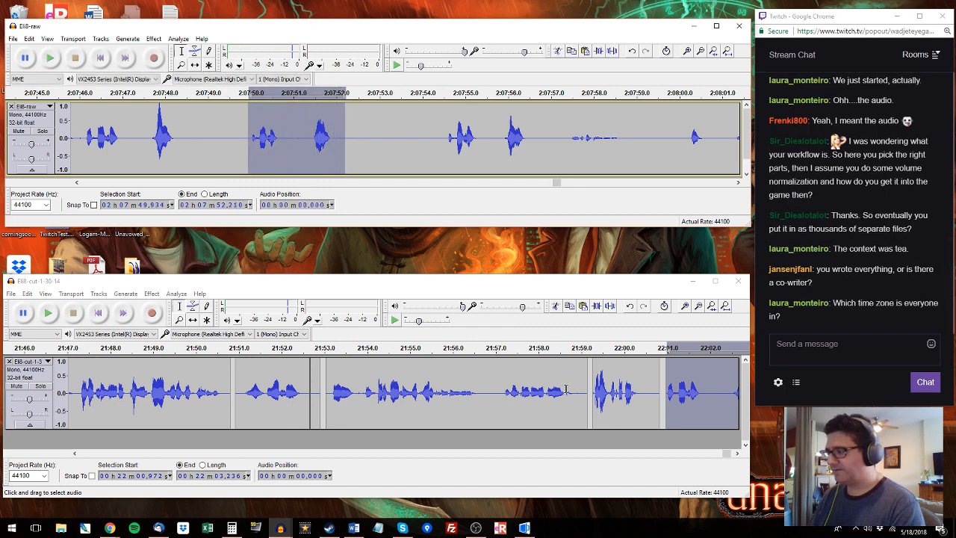
left_click(667, 419)
key("ctrl+v")
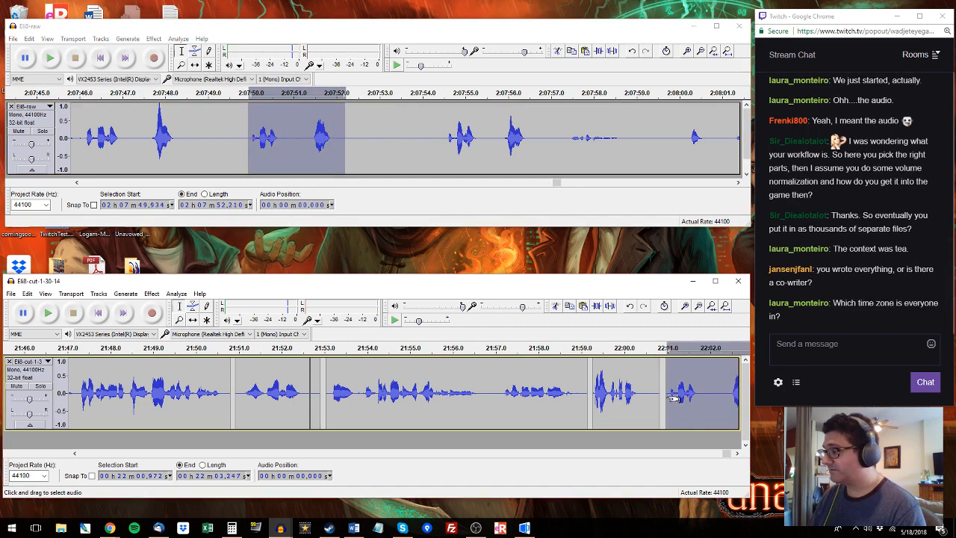
left_click_drag(725, 453, 734, 453)
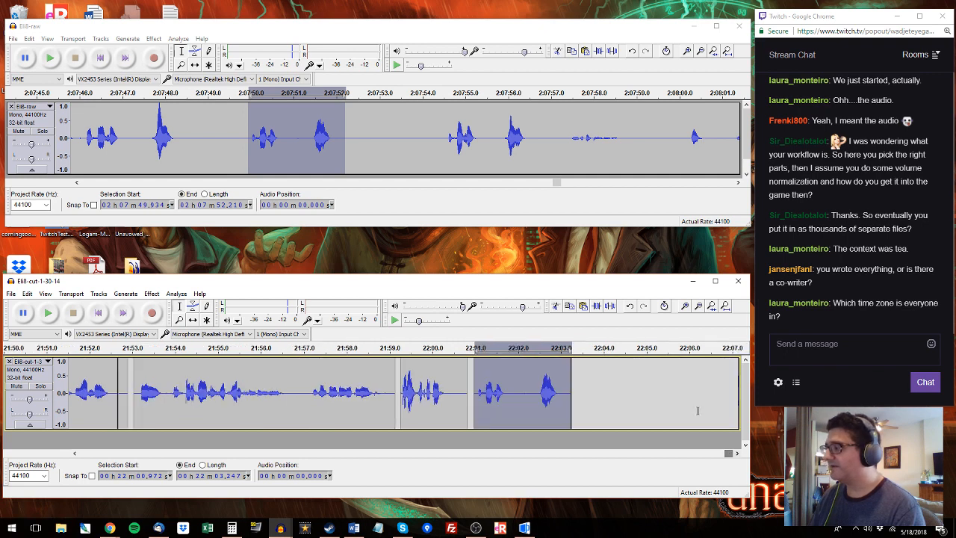
Step: Audition the take after that, select 2:07:54.485 to 2:07:56.459 in Eli8-raw, and replace the cut track's last clip at 22:00.972 with it
left_click(441, 126)
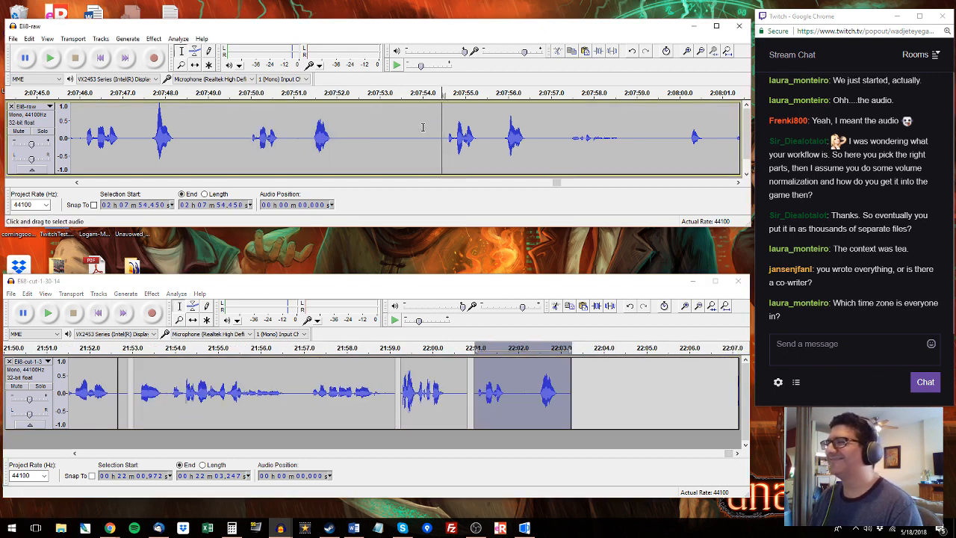
left_click_drag(361, 144, 383, 147)
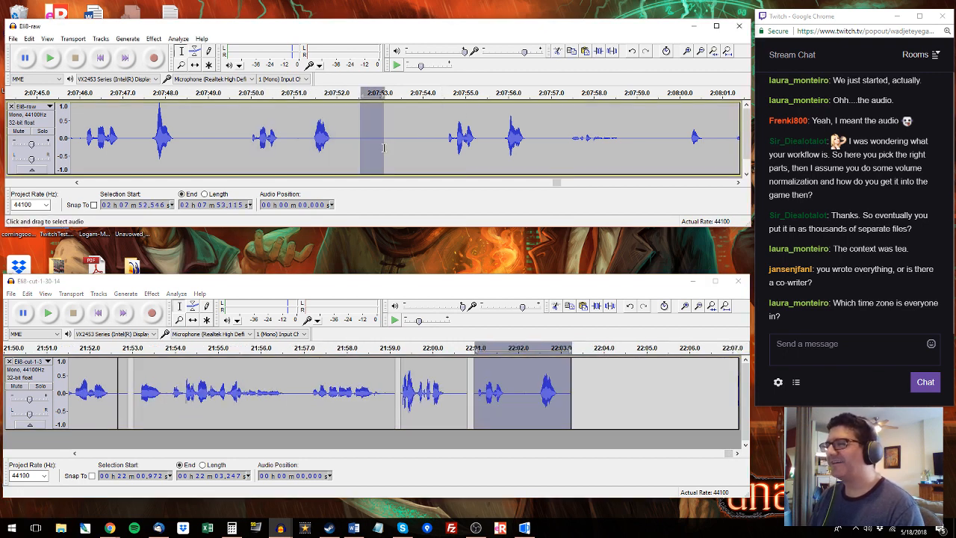
left_click(444, 127)
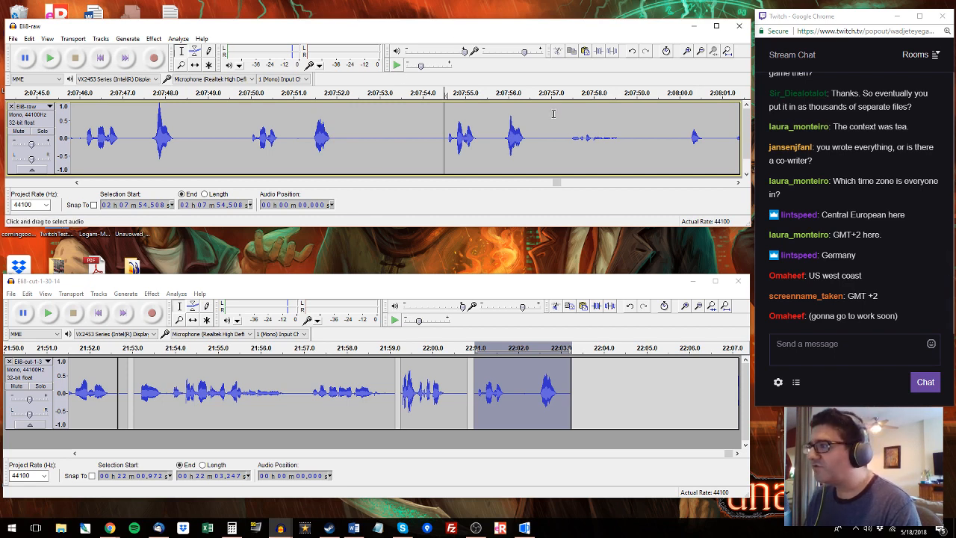
key("space")
left_click_drag(527, 137, 444, 137)
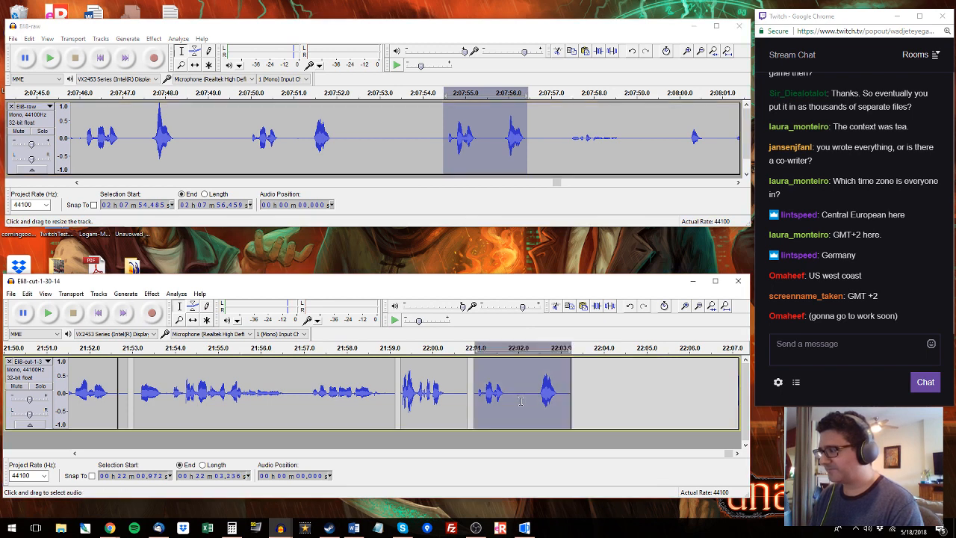
left_click_drag(571, 392, 558, 392)
Step: Play Eli8-raw from 2:07:57.365, stop, and put the cursor at 2:08:01.149
left_click(578, 132)
key("space")
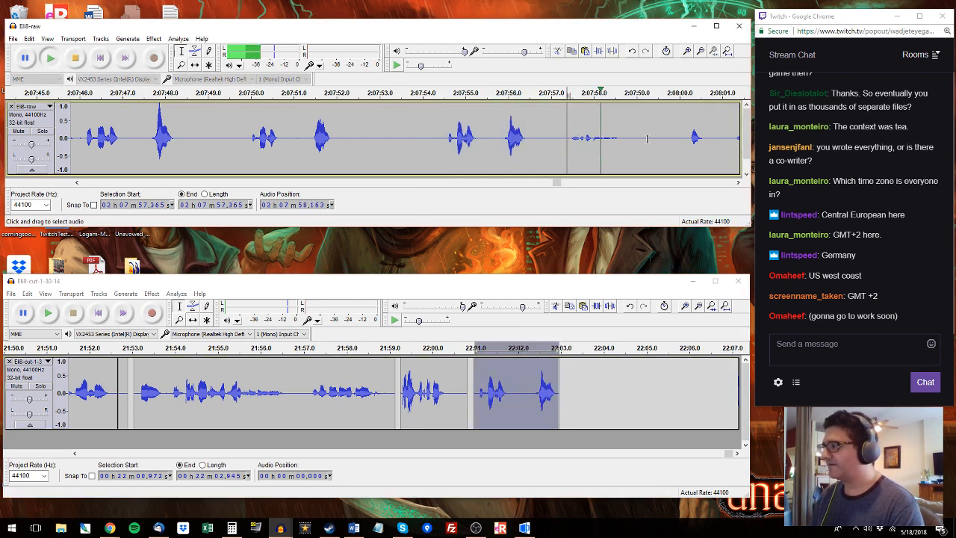
left_click(669, 126)
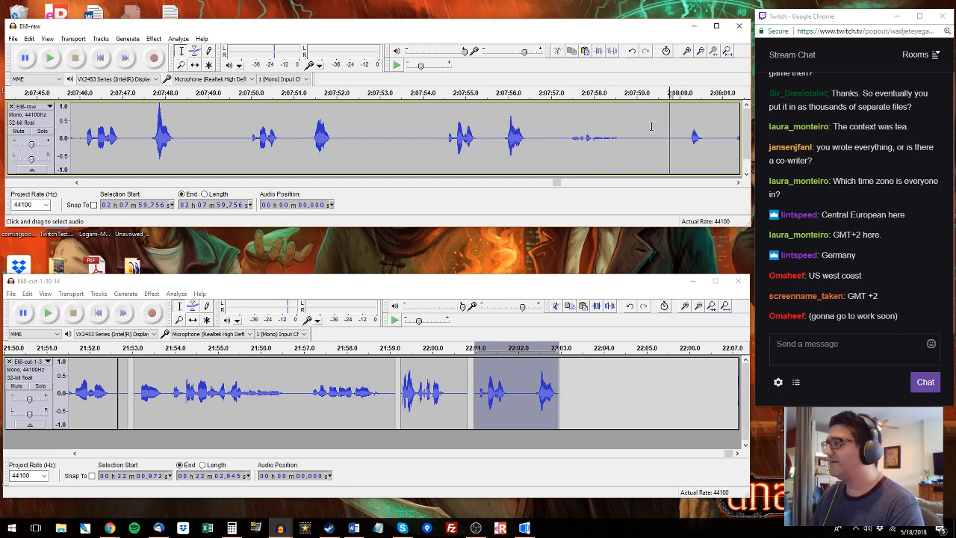
left_click(729, 127)
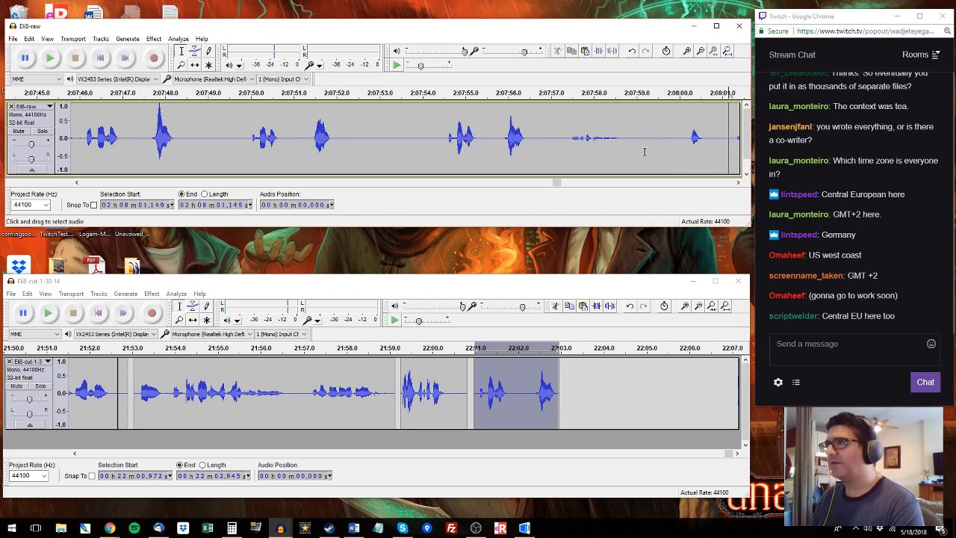
Step: Select the take from 2:08:01.196 to 2:08:03.216 in Eli8-raw and paste it at the cut track's end, at 22:03.085
key("space")
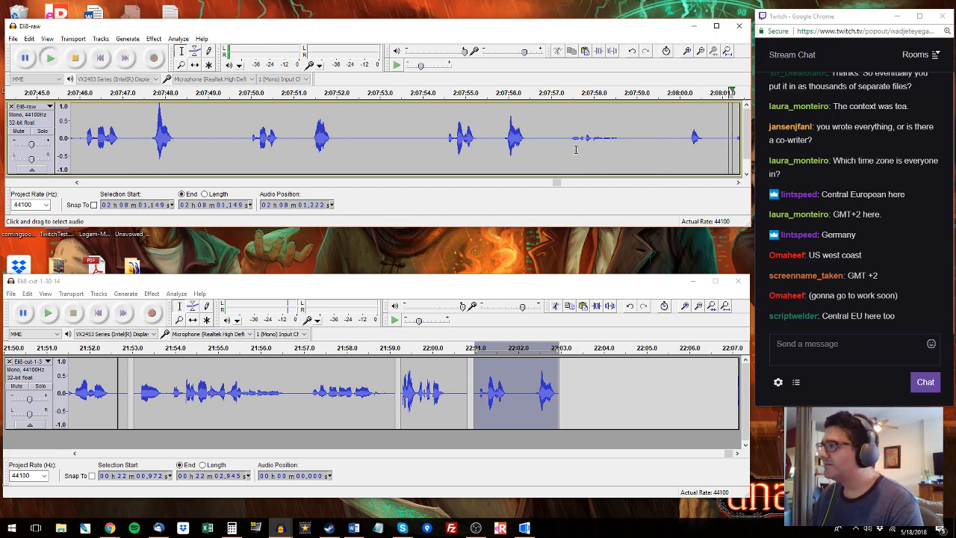
left_click_drag(161, 125, 119, 123)
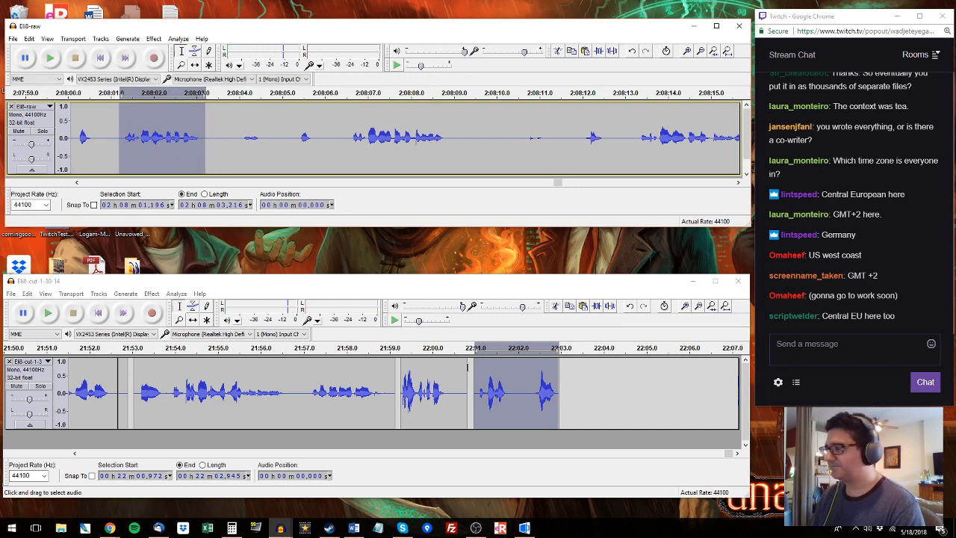
left_click(489, 373)
key("space")
left_click_drag(565, 366, 651, 371)
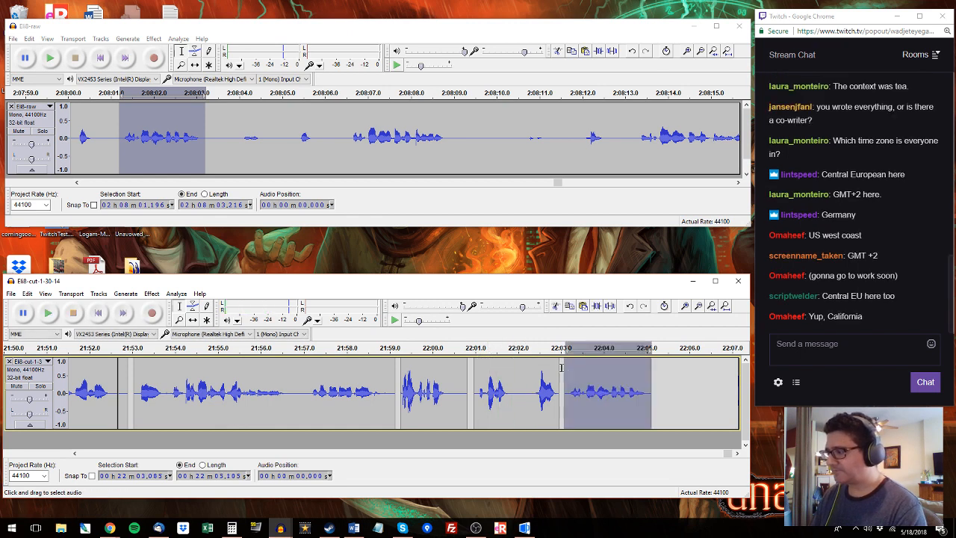
Step: Audition the following take in Eli8-raw, select it from 2:08:06.571 to 2:08:08.928, and play the selection
left_click(296, 93)
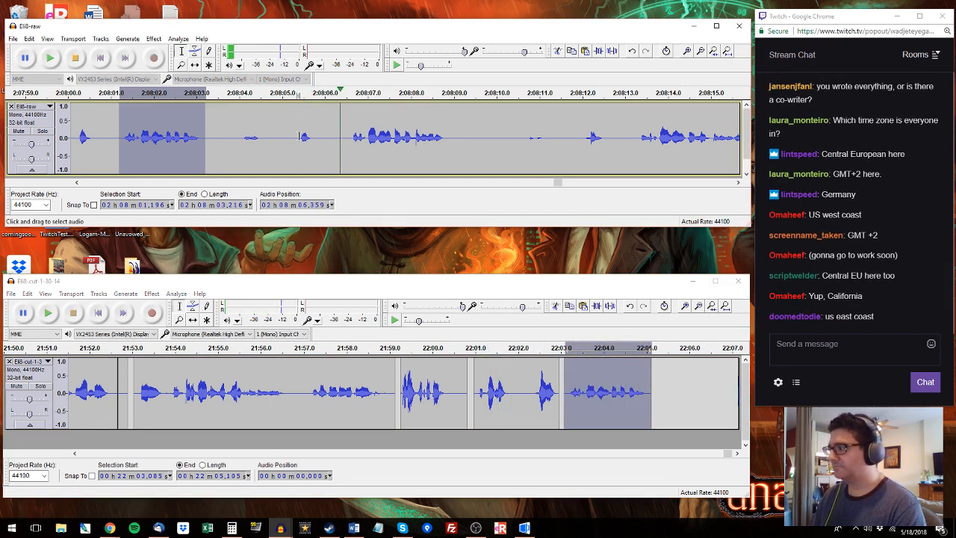
left_click(353, 136)
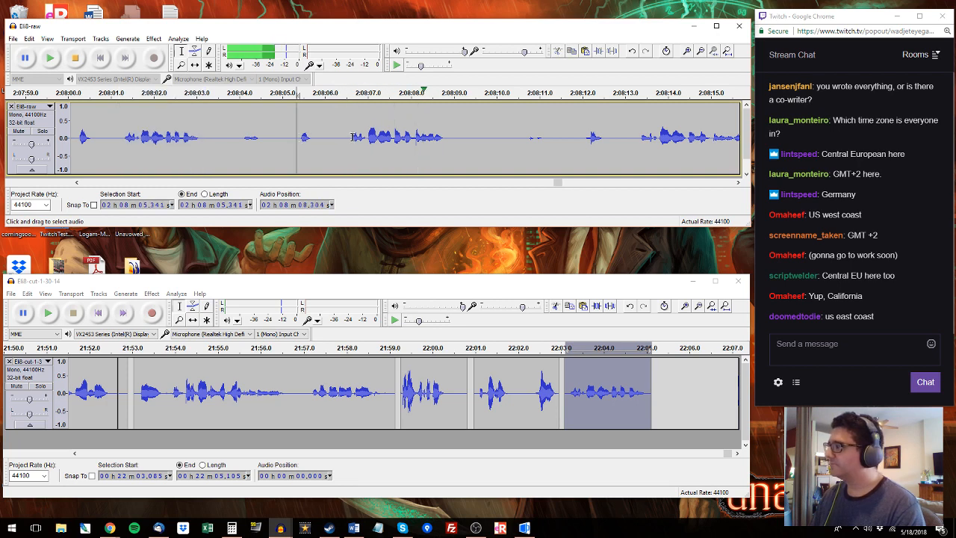
key("space")
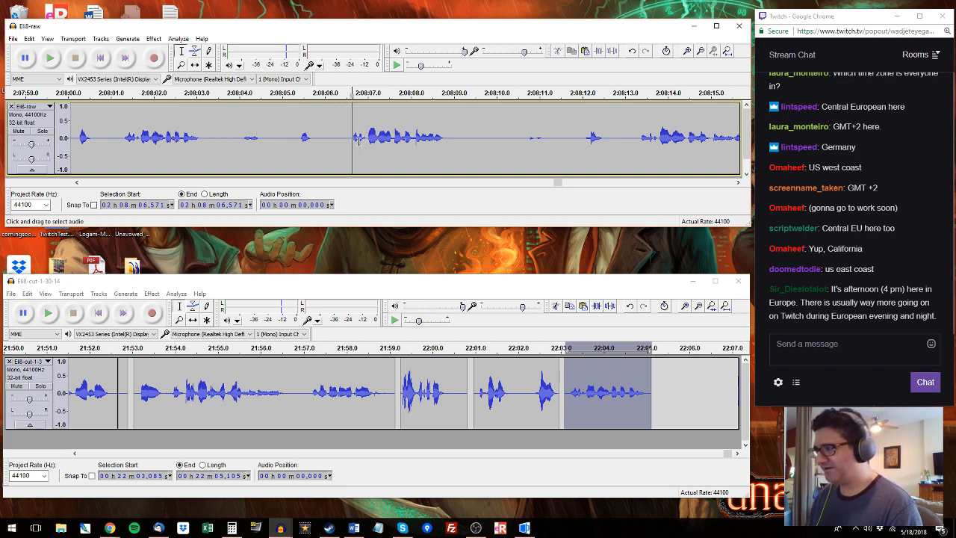
left_click_drag(358, 140, 450, 133)
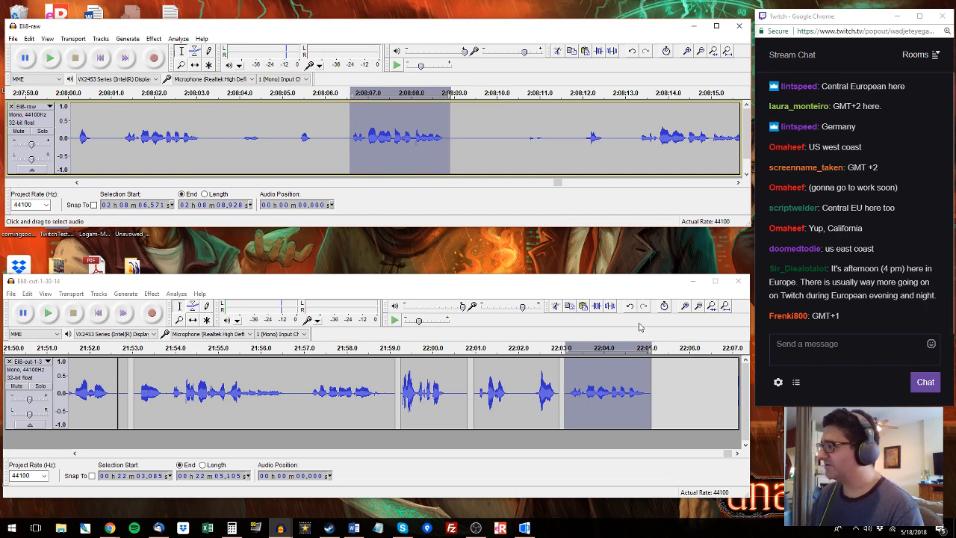
key("space")
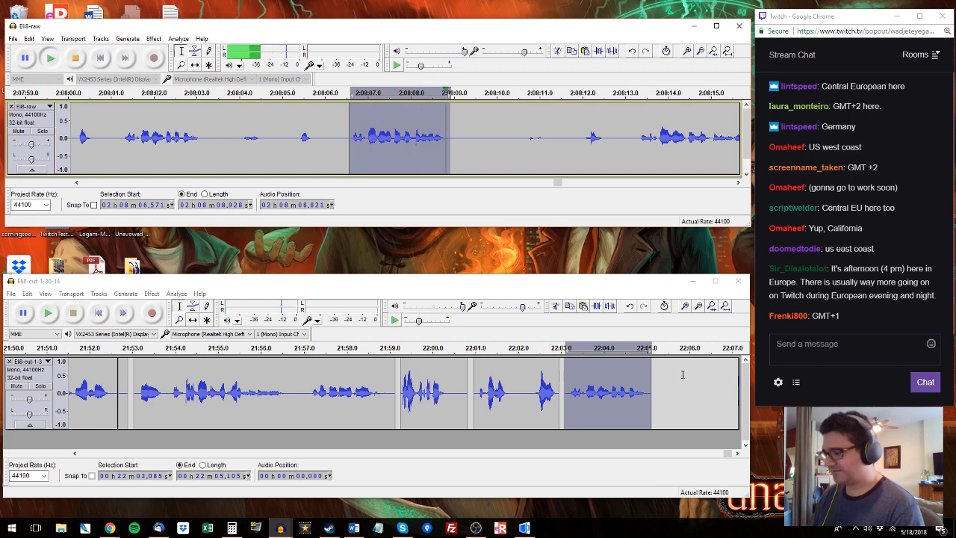
Step: Play the cut track's last clip at 22:03.085 for comparison and replace it with the selected raw take
left_click(573, 392)
key("space")
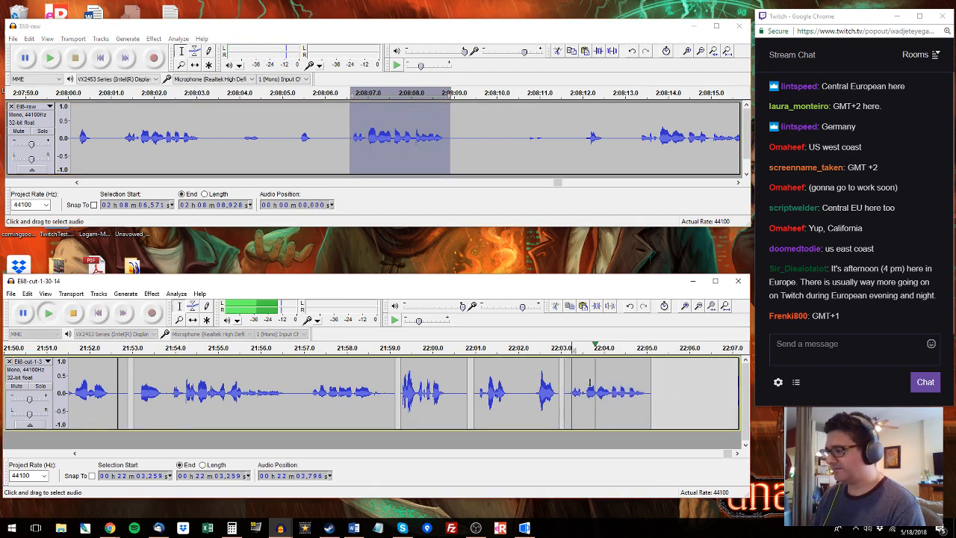
left_click(611, 382)
double_click(611, 383)
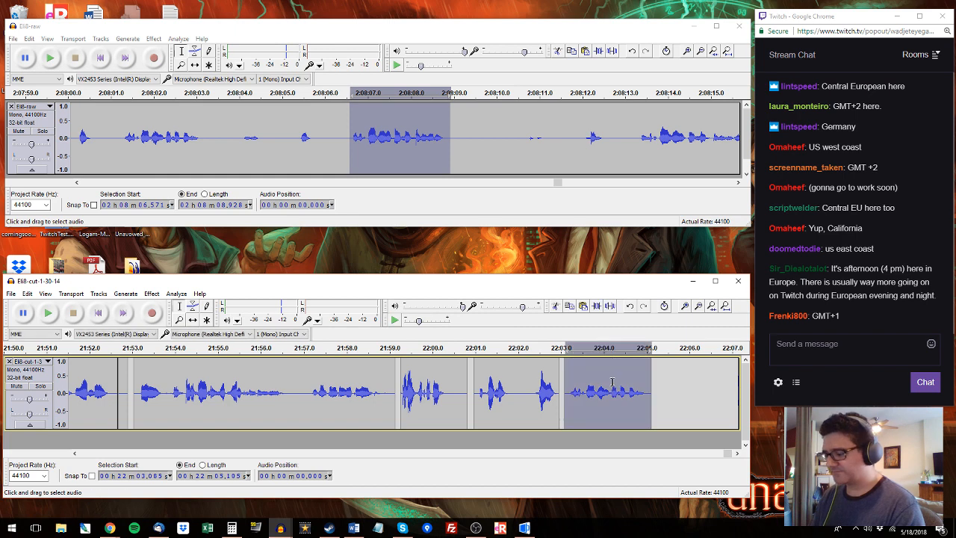
Step: Audition Eli8-raw from 2:08:11.981, select 2:08:12.040 to 2:08:16.173, and replace the cut track's last clip at 22:03.085 with it
left_click(582, 136)
key("space")
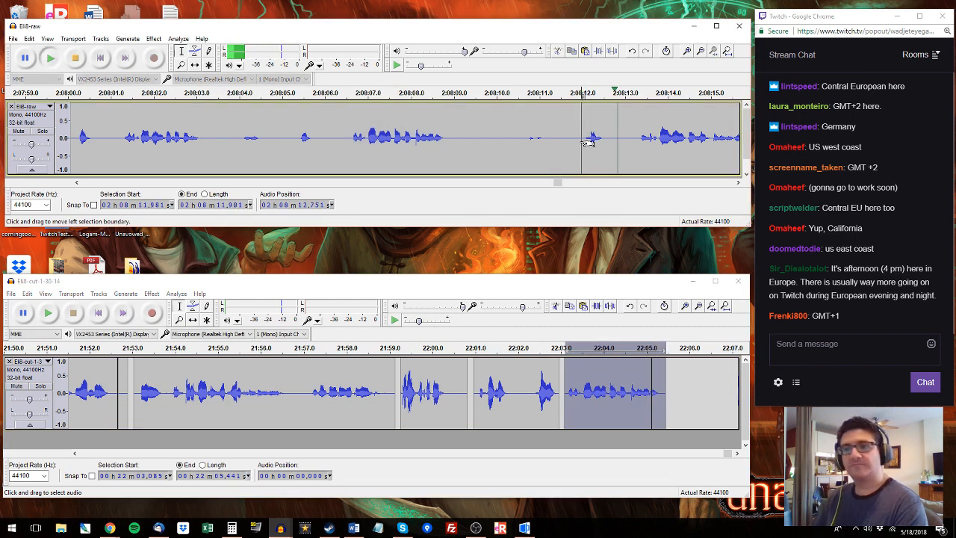
key("space")
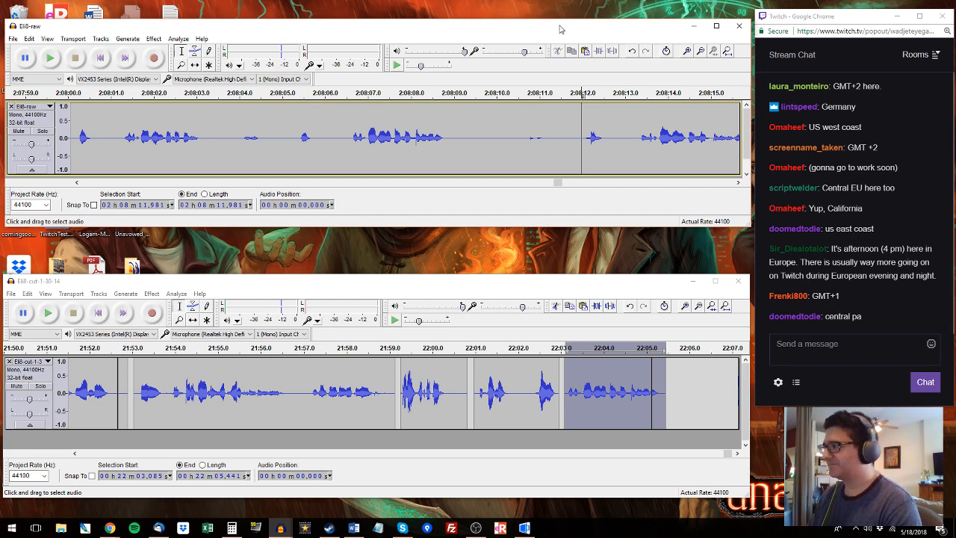
left_click(603, 92)
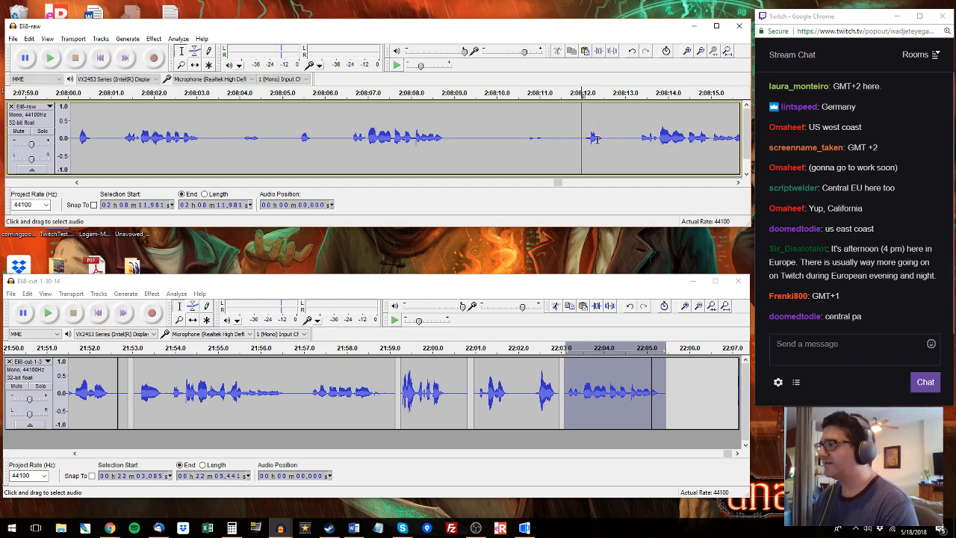
key("space")
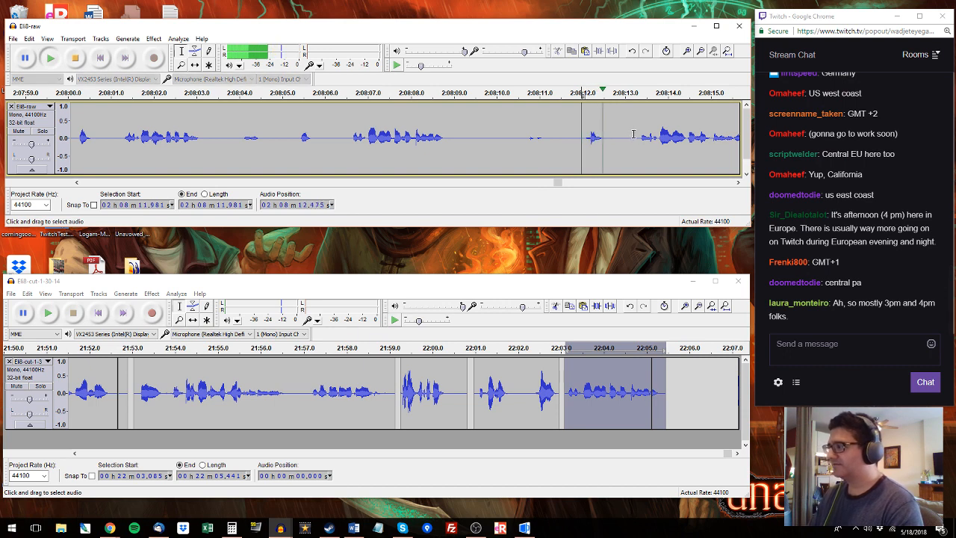
left_click_drag(633, 137, 611, 134)
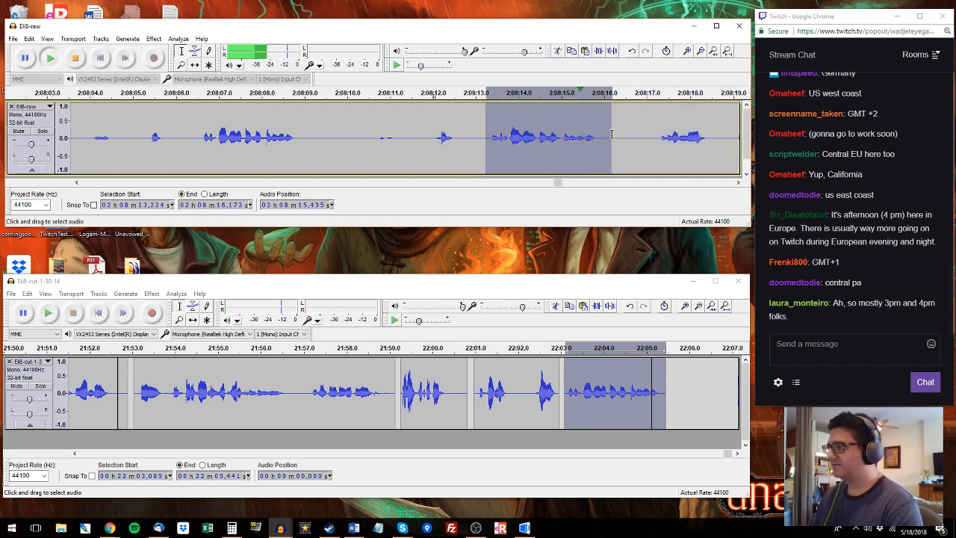
left_click(435, 137, "shift")
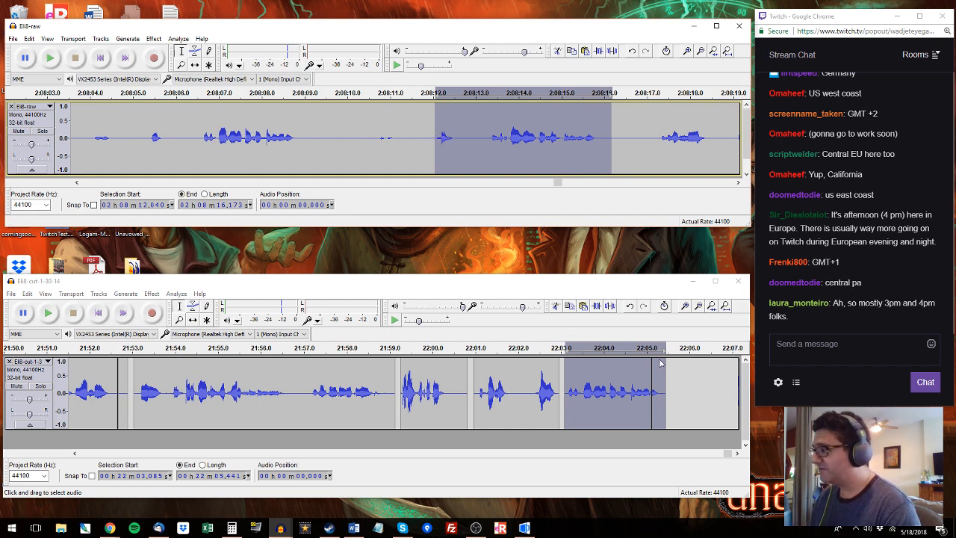
left_click(652, 382)
key("ctrl+v")
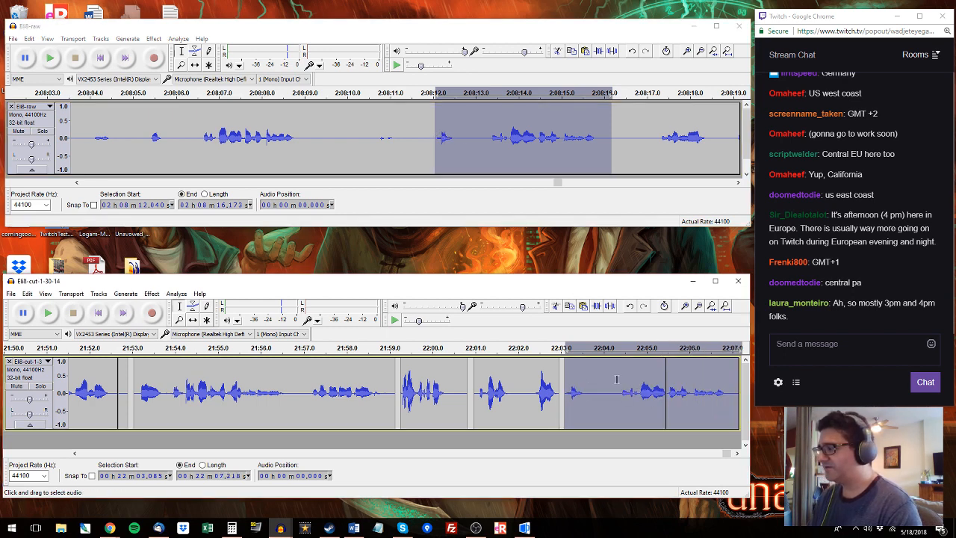
Step: Delete the silence from 22:03.746 to 22:04.339 in the cut track's last clip and play the edit from 22:02.957
left_click_drag(593, 392, 617, 392)
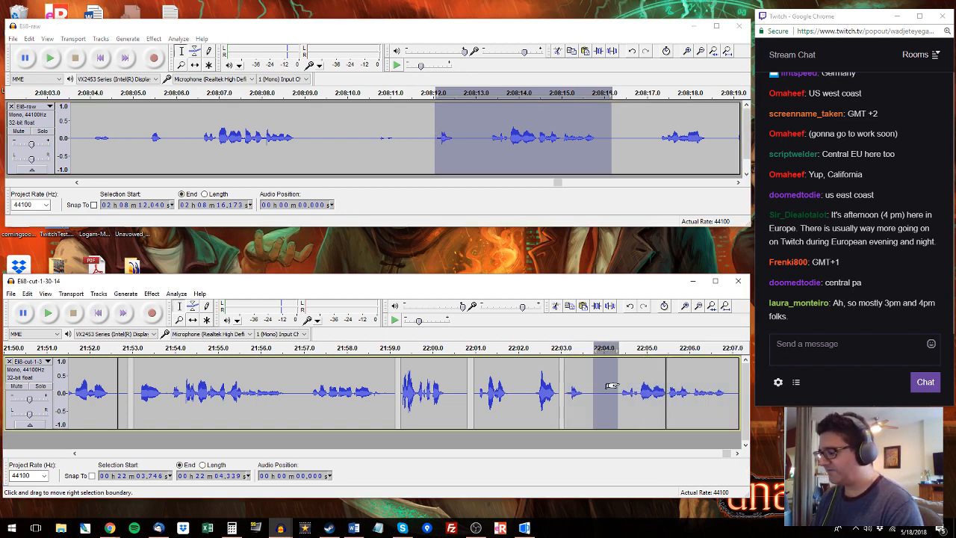
key("Delete")
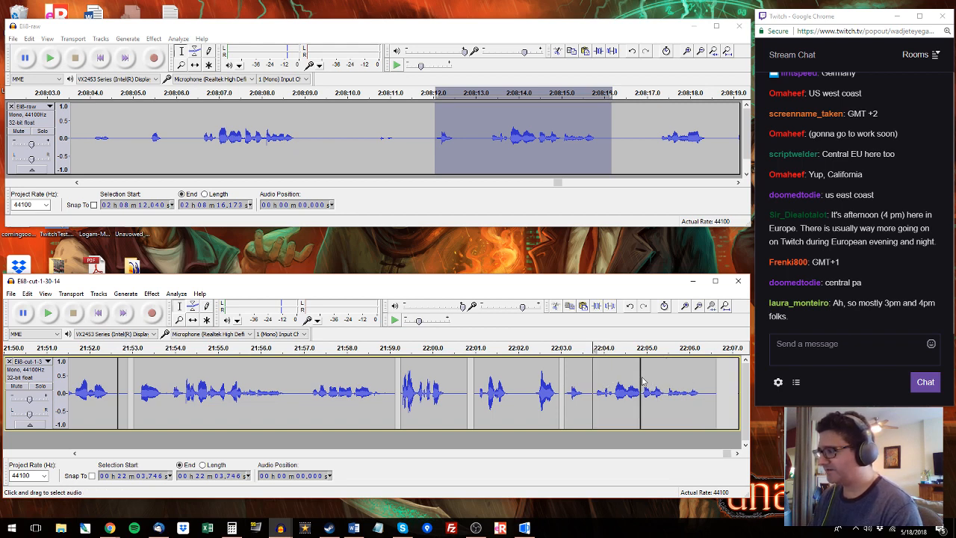
left_click(567, 390)
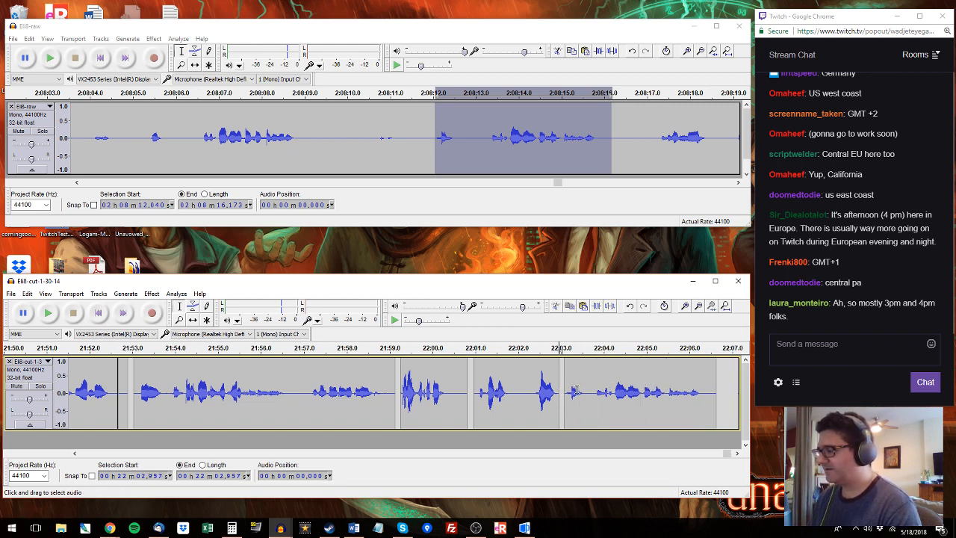
key("space")
key("space")
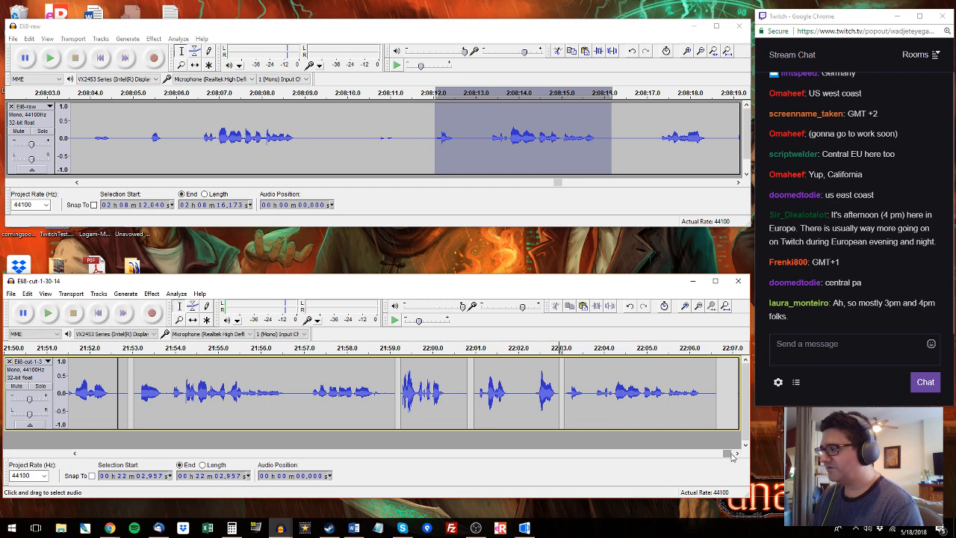
Step: Audition Eli8-raw from 2:08:17.218, select 2:08:17.218 to 2:08:23.371, and paste it into the cut track at 22:06.730
left_click(734, 453)
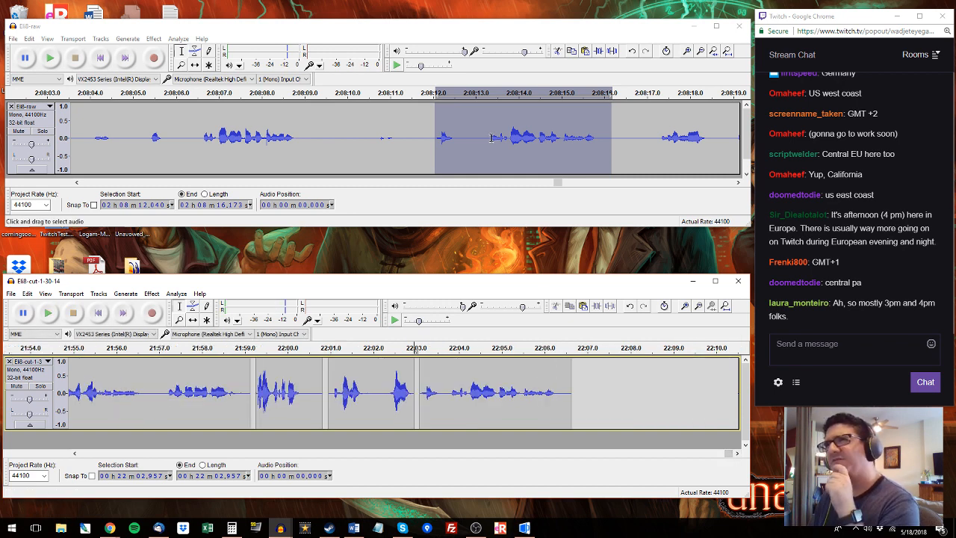
left_click(656, 134)
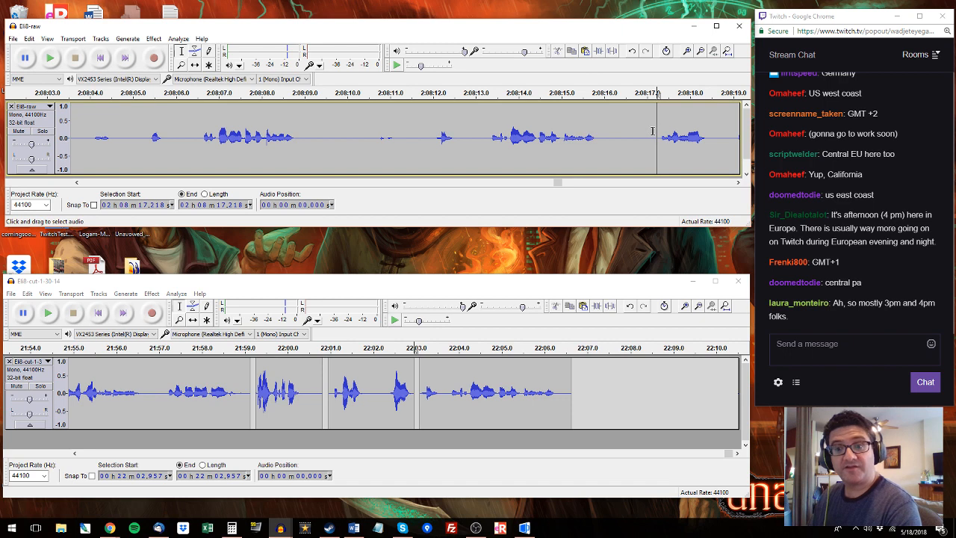
left_click(739, 184)
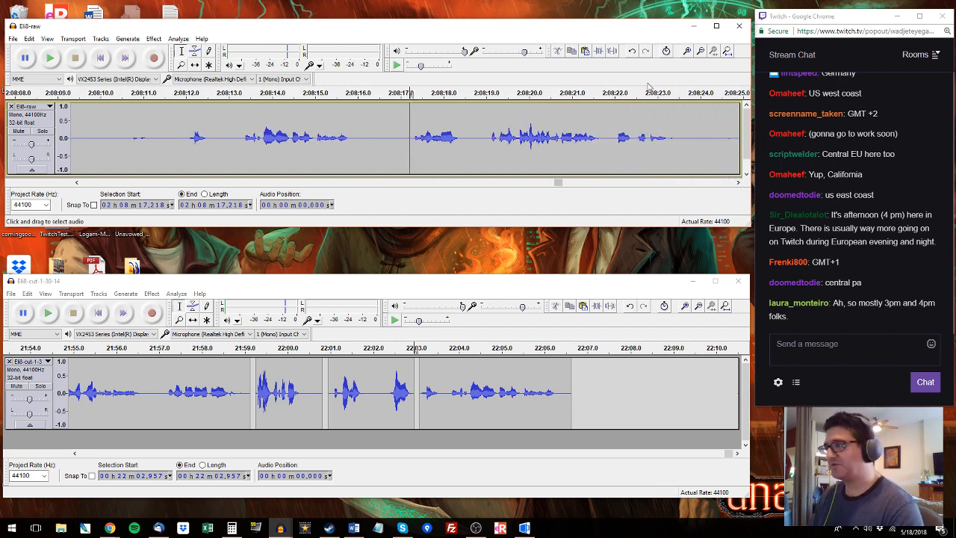
key("space")
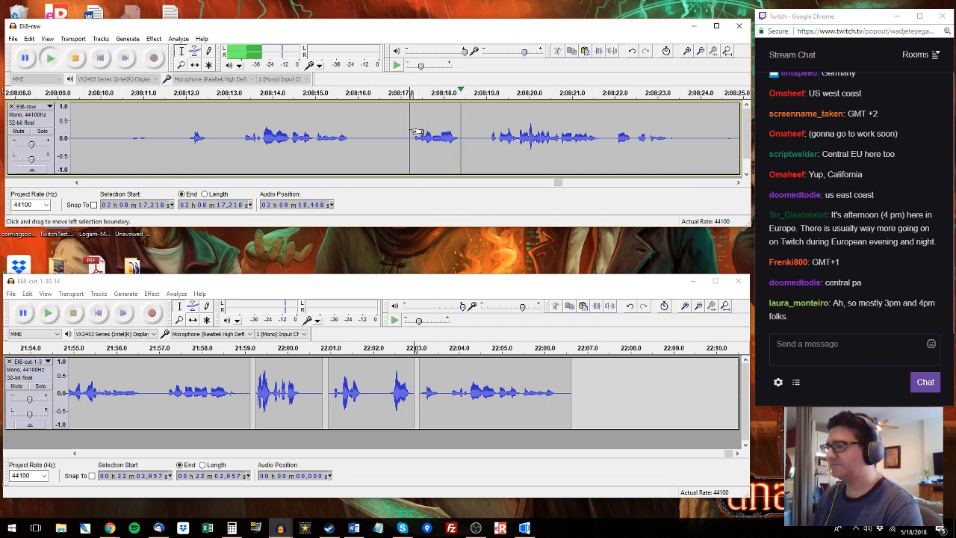
left_click_drag(416, 133, 664, 137)
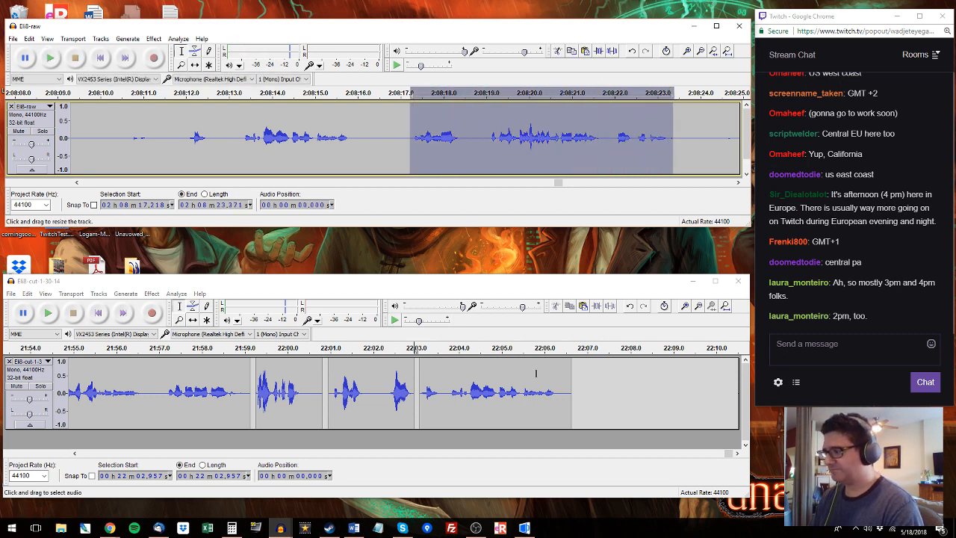
left_click(577, 376)
key("ctrl+v")
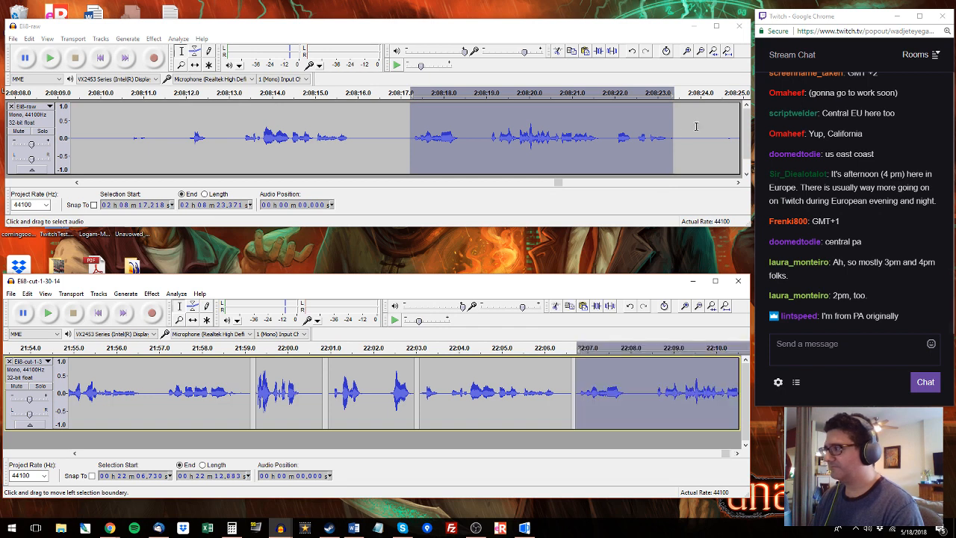
Step: Audition Eli8-raw from 2:08:24.636, select 2:08:24.903 to 2:08:26.459, and replace the first phrase of the cut's last clip at 22:06.730 with it
left_click(727, 132)
key("space")
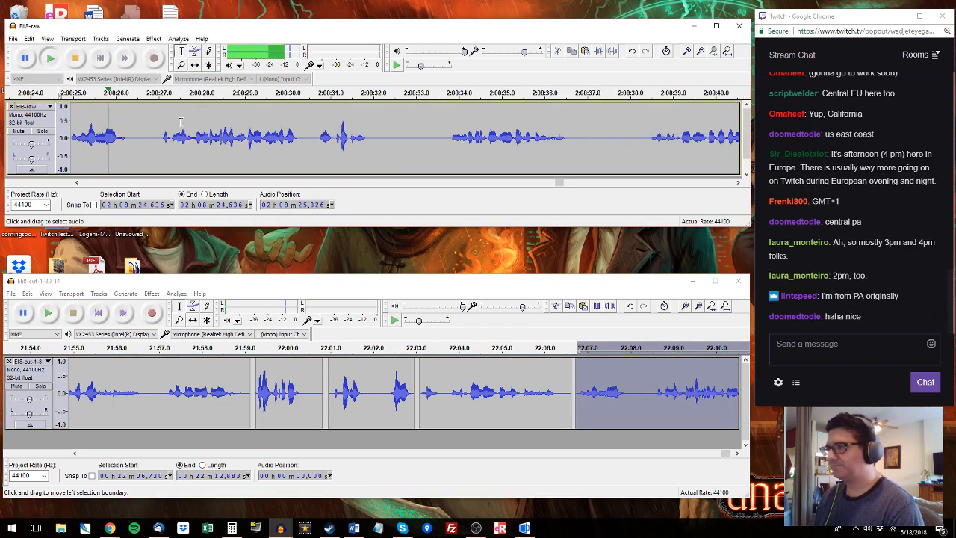
left_click(77, 183)
key("space")
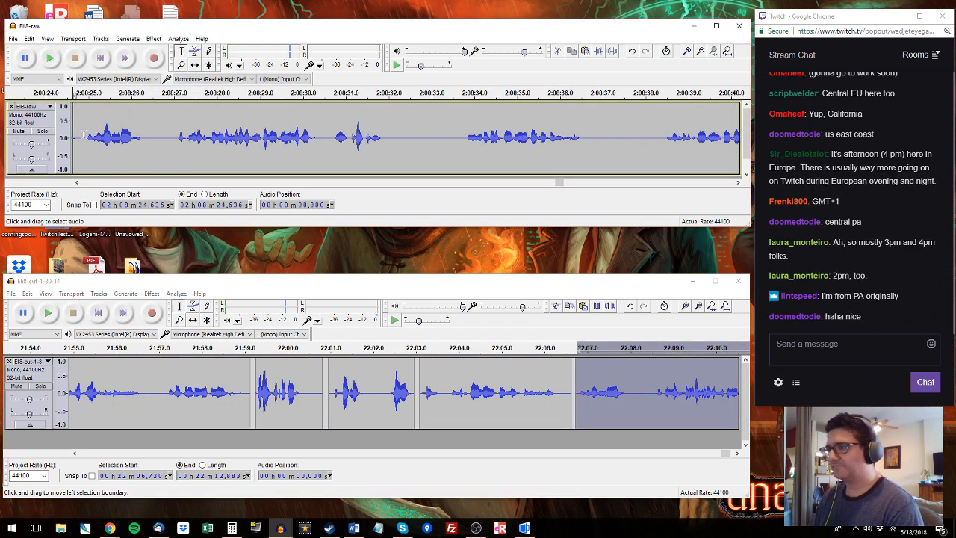
left_click_drag(85, 138, 150, 138)
key("ctrl+c")
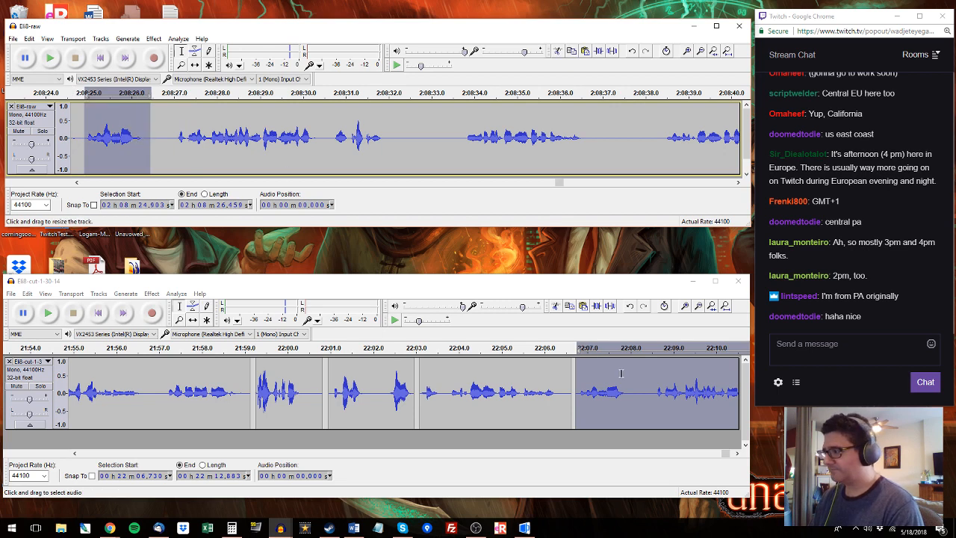
left_click_drag(632, 375, 575, 375)
key("ctrl+v")
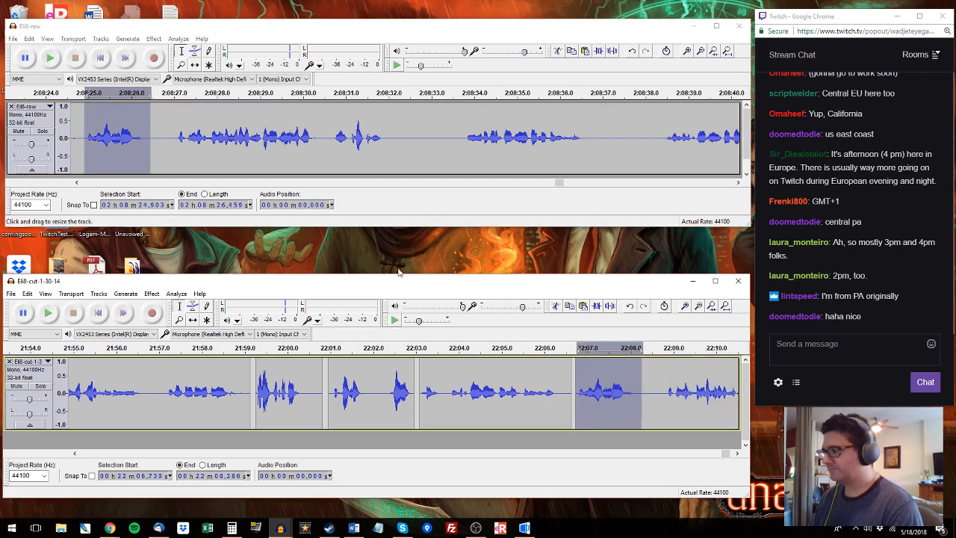
Step: Audition Eli8-raw from 2:08:26.993, select 2:08:27.040 to 2:08:31.985, and replace the rest of the cut's last clip from 22:08.588 with it
left_click(174, 134)
key("space")
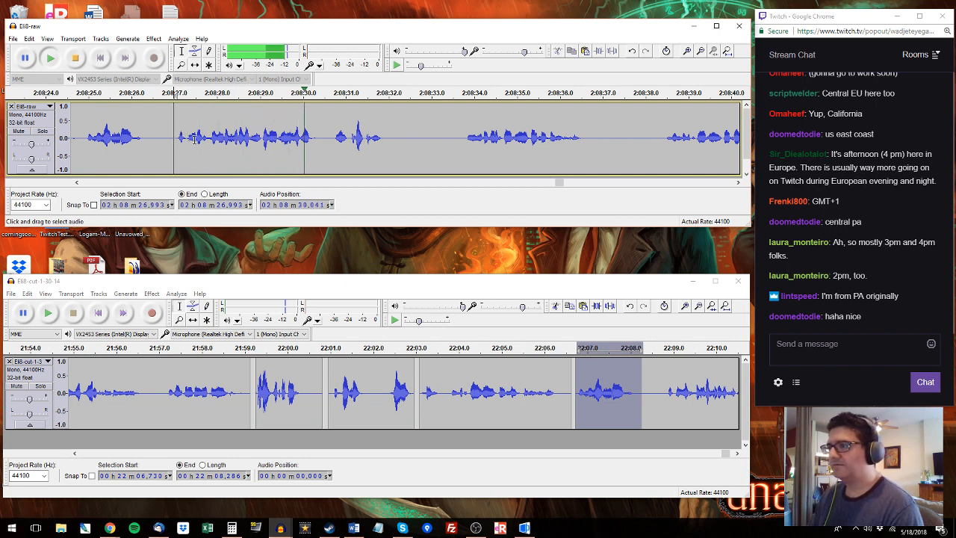
left_click_drag(176, 139, 388, 139)
key("space")
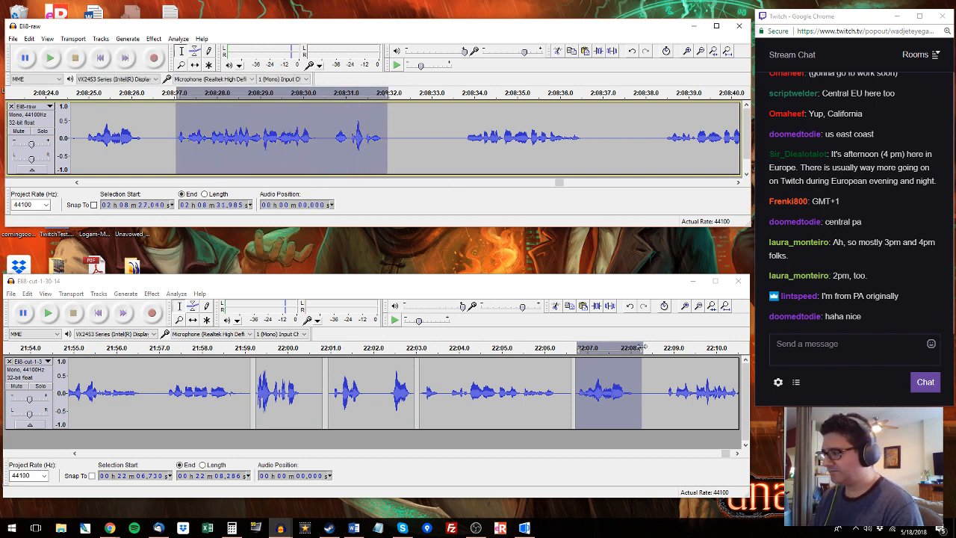
left_click_drag(655, 381, 674, 380)
Step: Audition the following raw phrase, select 2:08:33.692 to 2:08:36.897, and paste it after the cut's last clip at 22:13.685
left_click(461, 119)
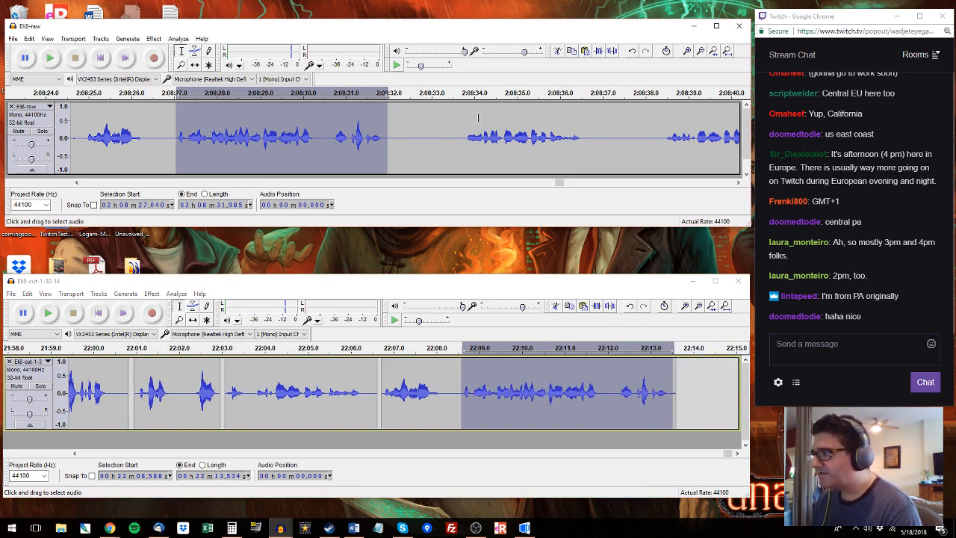
key("space")
left_click_drag(598, 137, 461, 137)
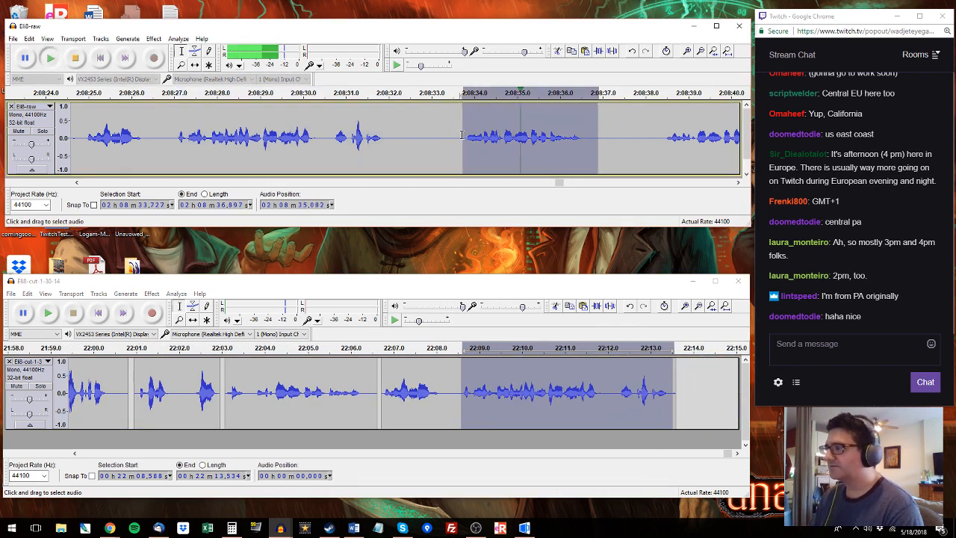
key("space")
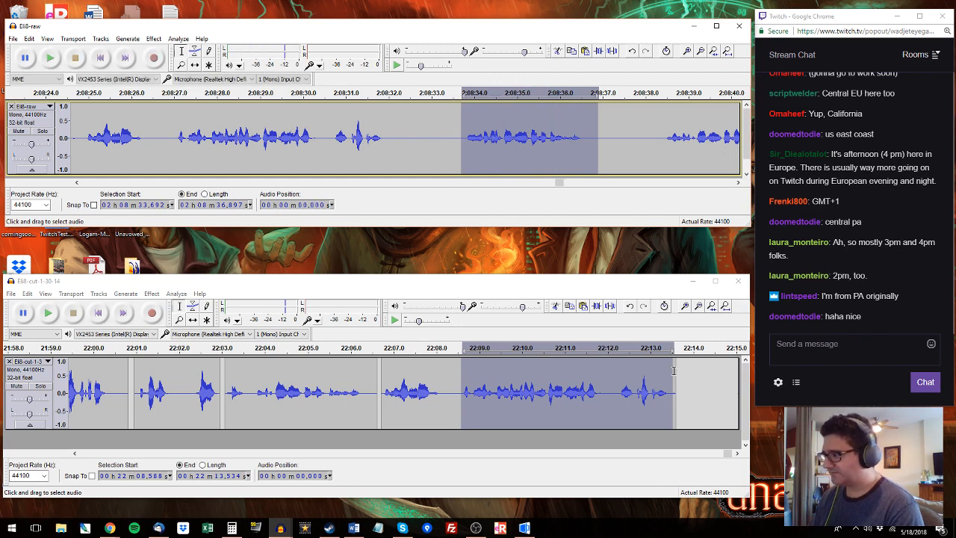
left_click_drag(679, 381, 813, 384)
Step: Audition Eli8-raw from 2:08:38.243, select 2:08:46.695 to 2:08:48.959, and paste it into the cut track at 22:16.982
left_click(657, 126)
key("space")
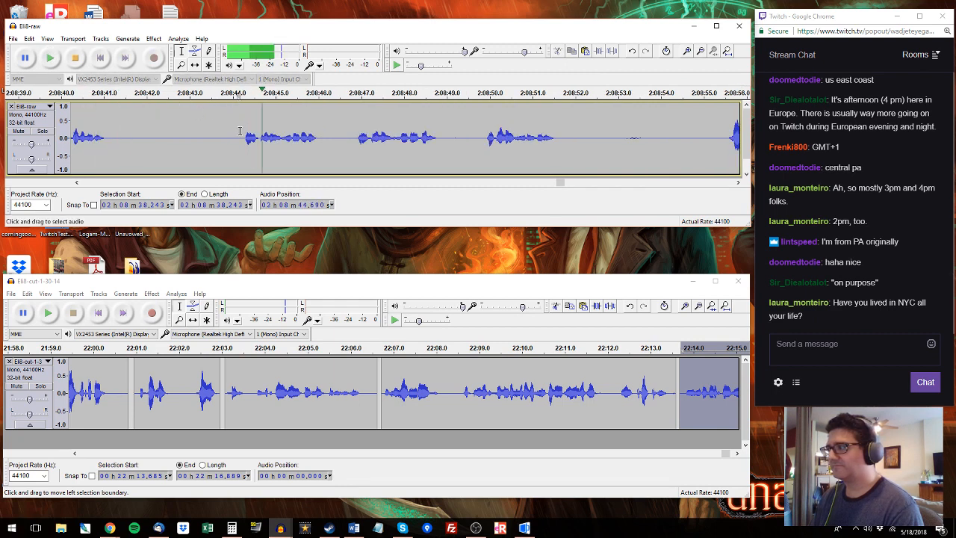
left_click_drag(238, 134, 445, 127)
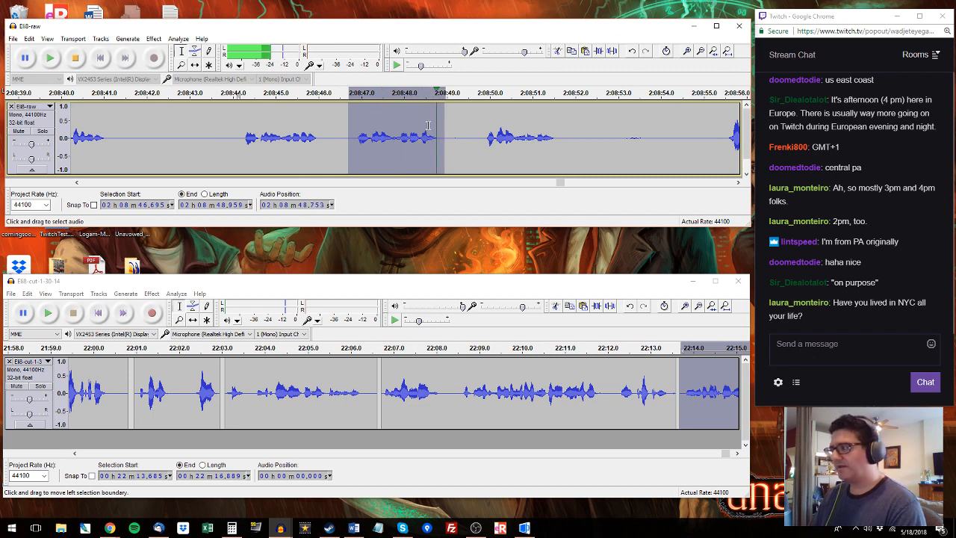
left_click(736, 454)
left_click(577, 389)
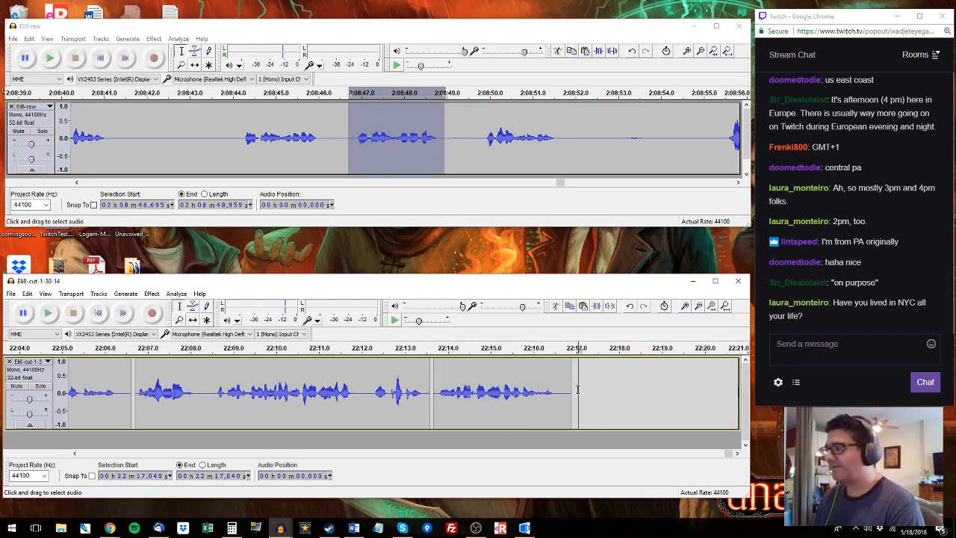
left_click(575, 388)
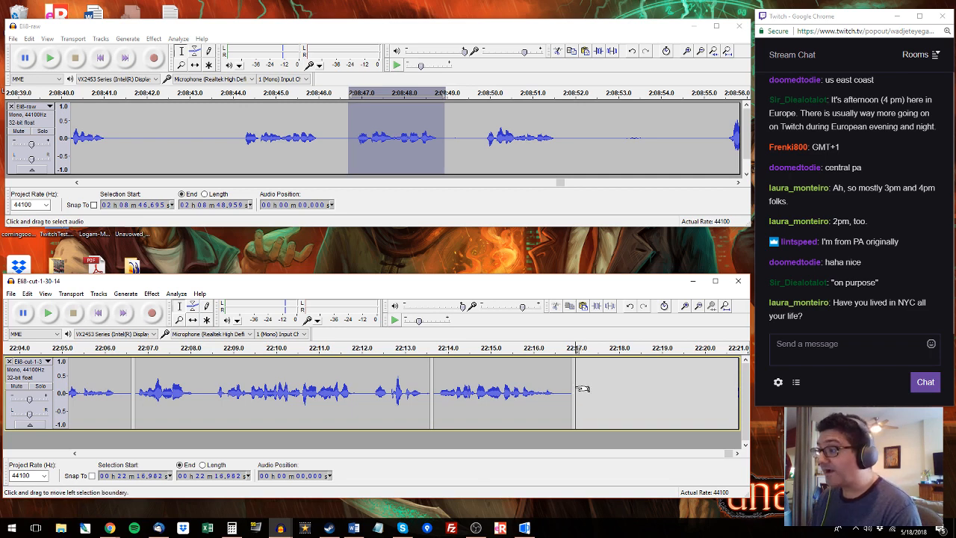
left_click_drag(583, 383, 672, 385)
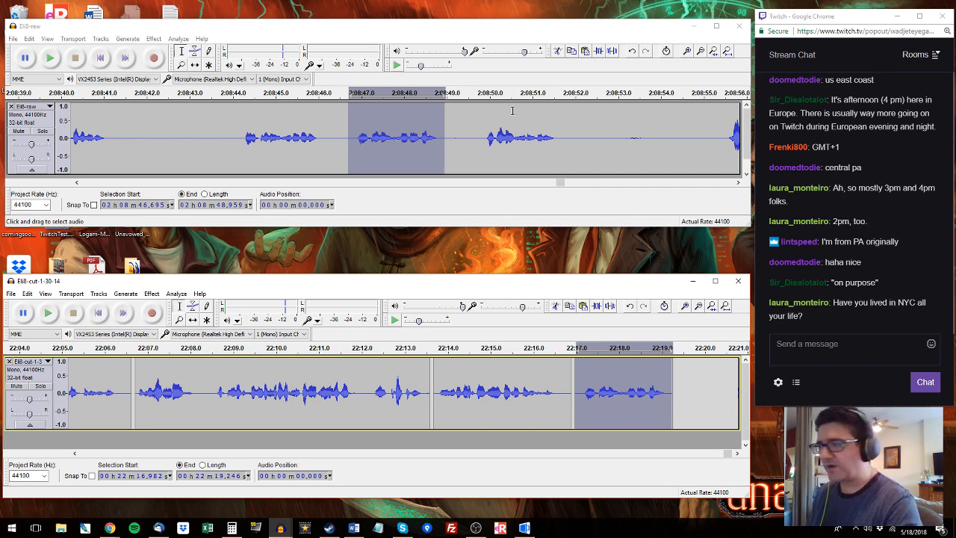
Step: Select the raw take from 2:08:49.702 to 2:08:51.827, replace the cut's last clip at 22:16.982 with it, and play the result
left_click(484, 132)
key("space")
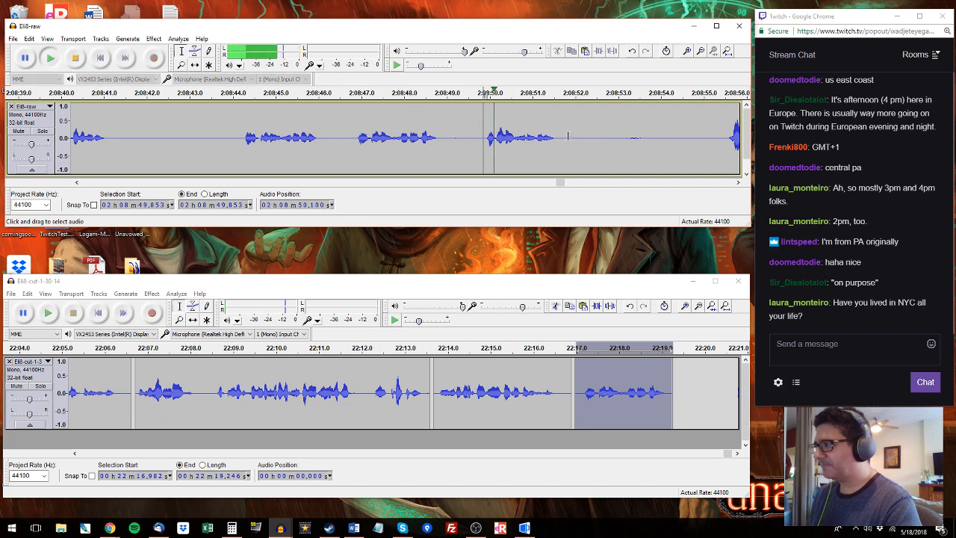
left_click_drag(567, 136, 477, 142)
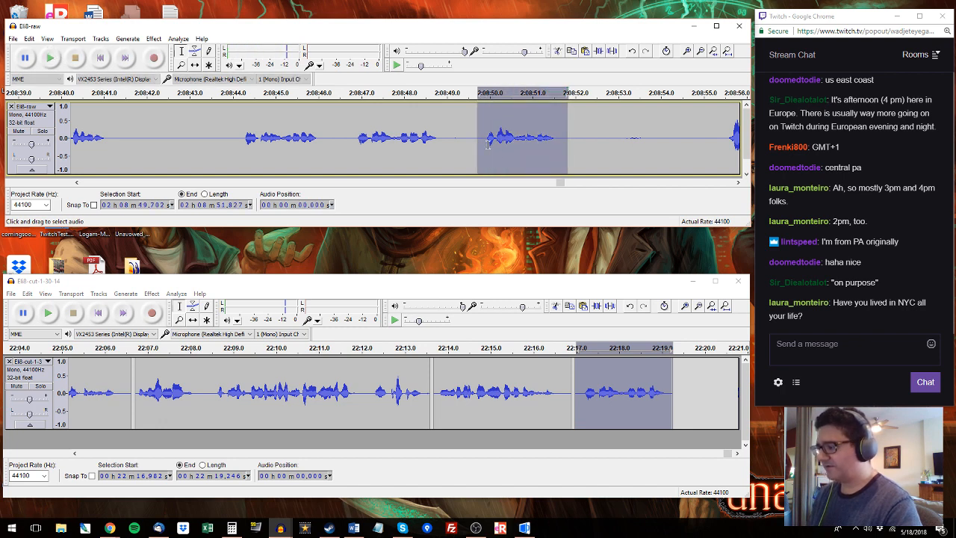
left_click(614, 409)
key("space")
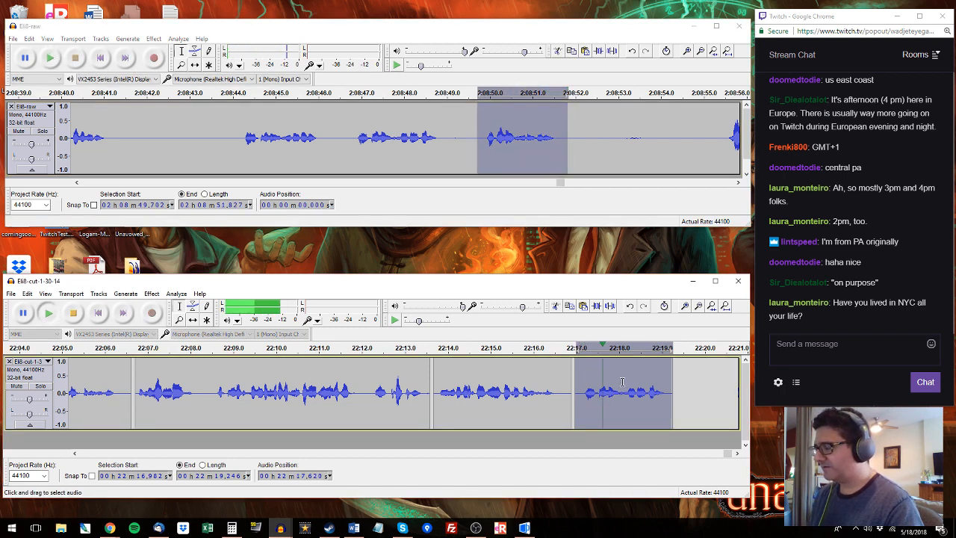
key("space")
key("ctrl+v")
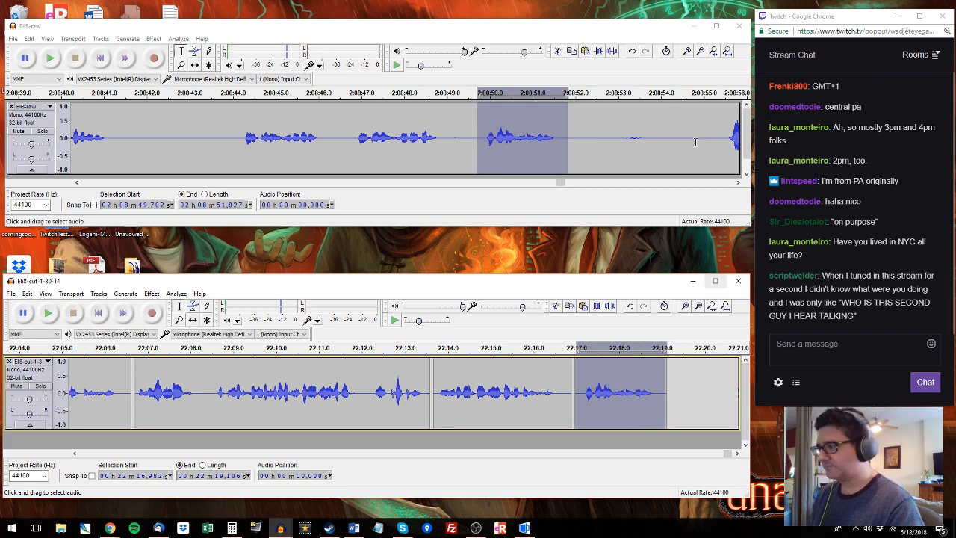
key("space")
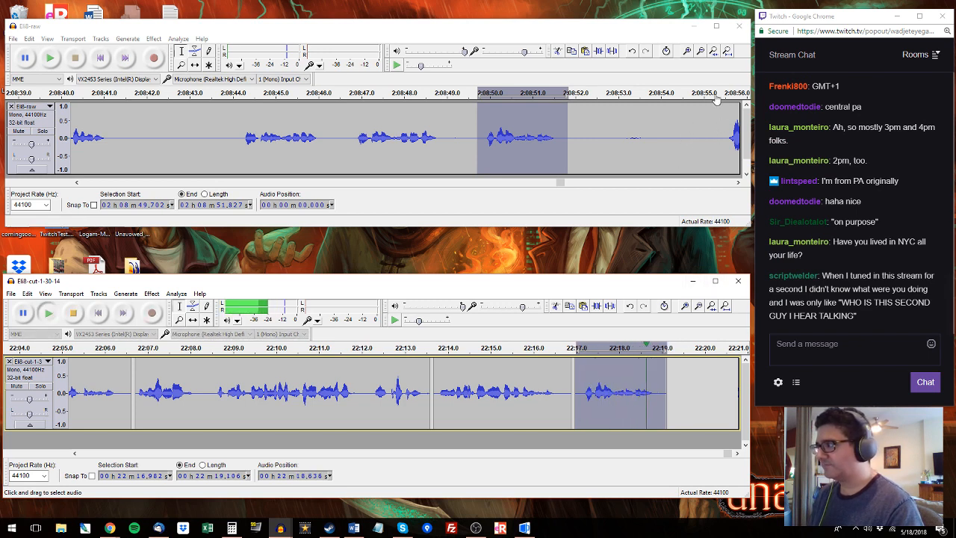
Step: Audition Eli8-raw from 2:08:55.426, select the phrase from 2:08:55.356 to 2:08:58.572, and skip playback to the following take near 2:09:01
mouse_move(612, 142)
left_mouse_down()
mouse_move(646, 143)
mouse_move(611, 140)
left_mouse_up()
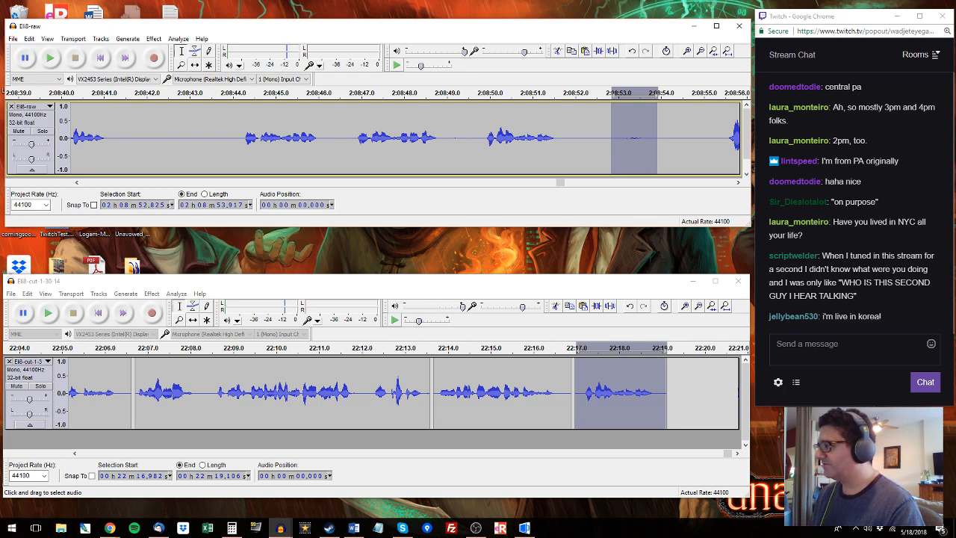
left_click(880, 317)
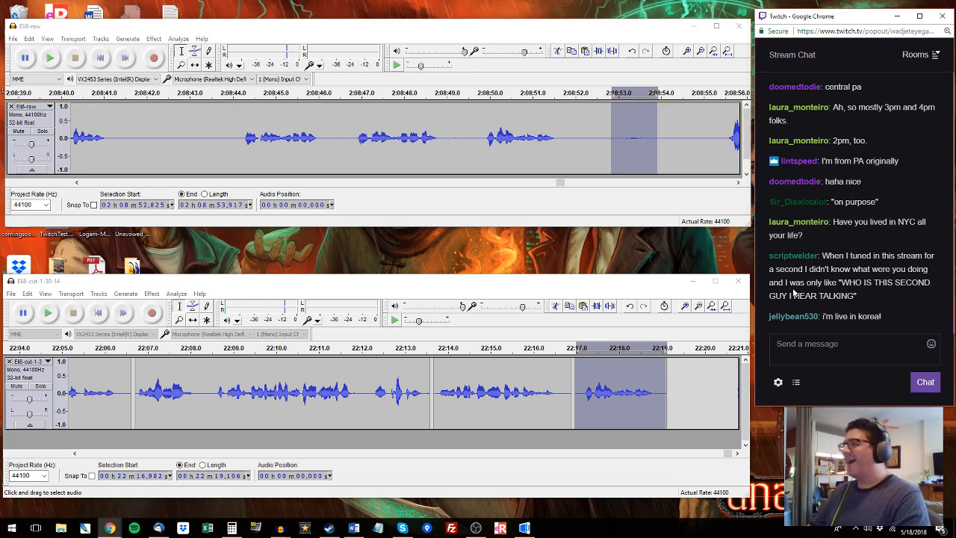
left_click(719, 137)
key("space")
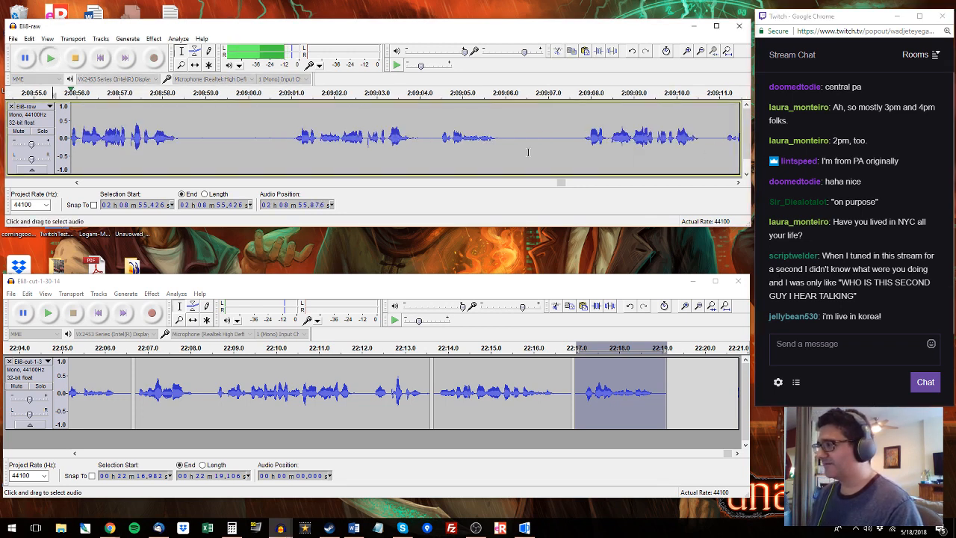
left_click_drag(181, 130, 124, 125)
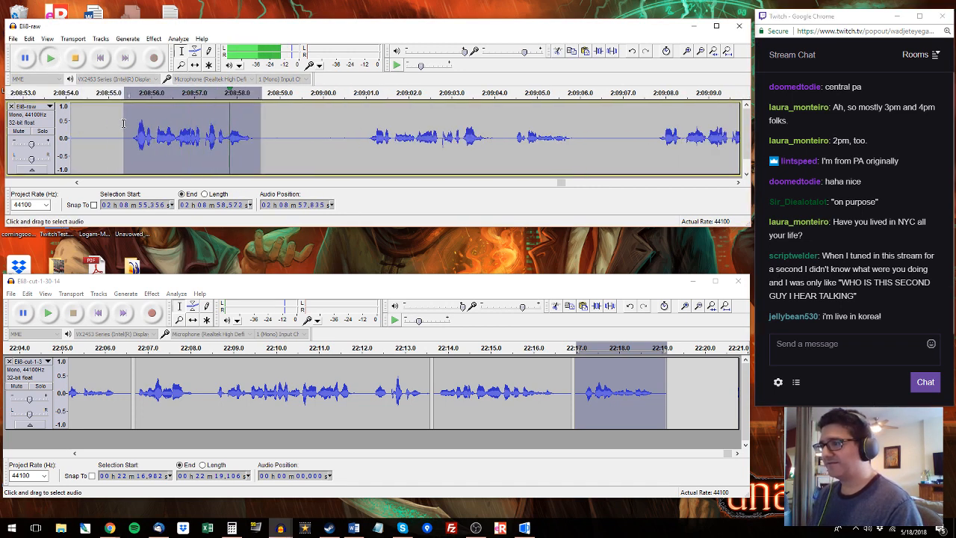
left_click(365, 96)
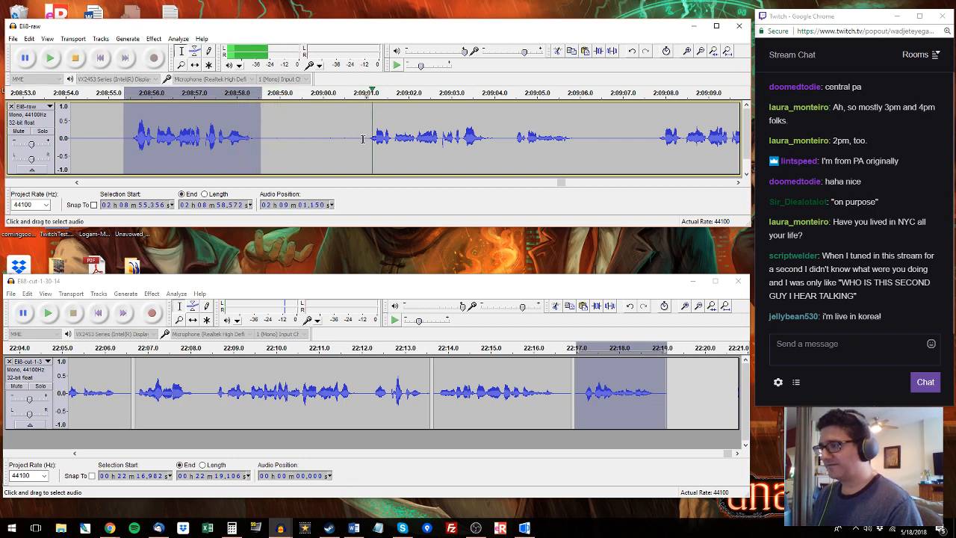
Step: Select the raw take from 2:09:00.999 to 2:09:05.956 and paste it after the cut's last clip at 22:19.211
left_click_drag(366, 134, 571, 140)
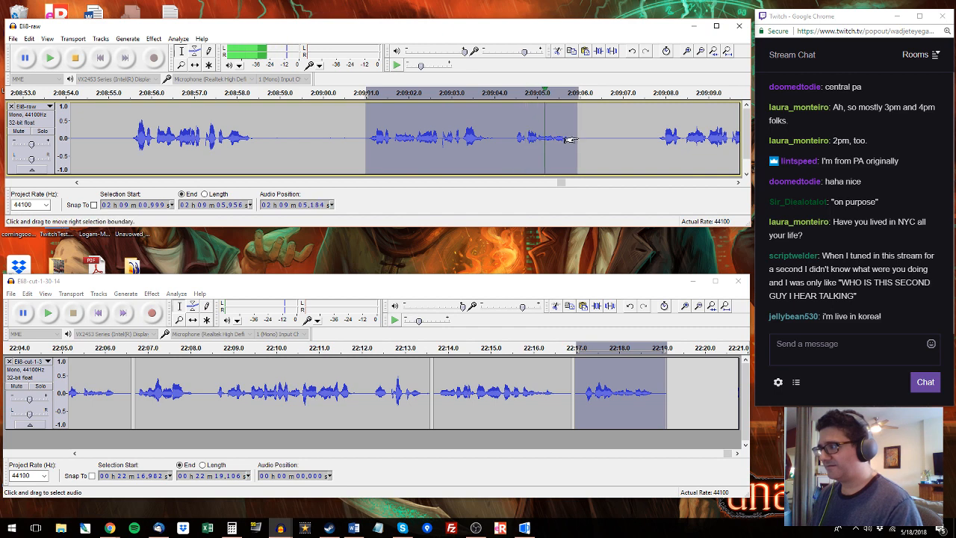
key("ctrl+c")
left_click(670, 377)
key("ctrl+v")
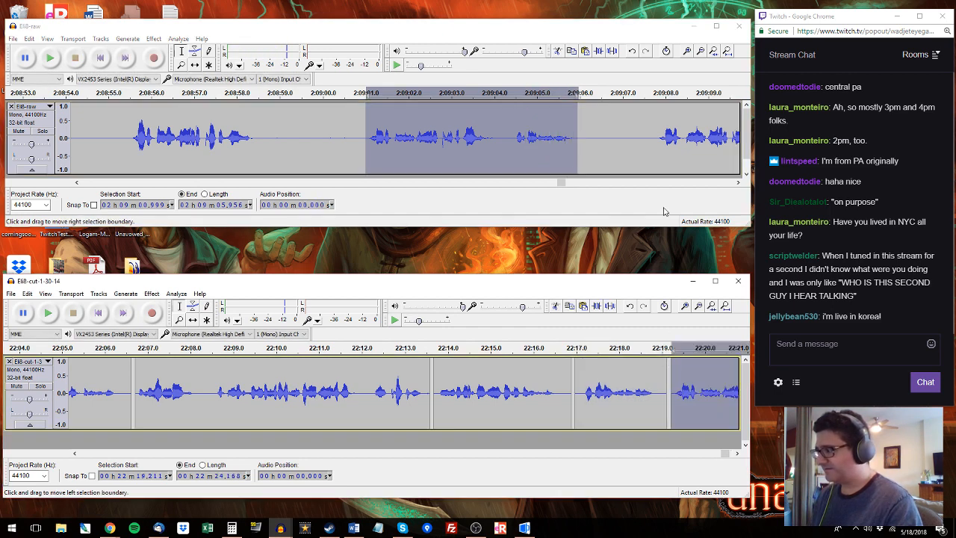
Step: Audition the next raw take near 2:09:08 in Eli8-raw and select 2:09:07.756 to 2:09:10.136
left_click(655, 137)
key("space")
left_click_drag(655, 137, 622, 141)
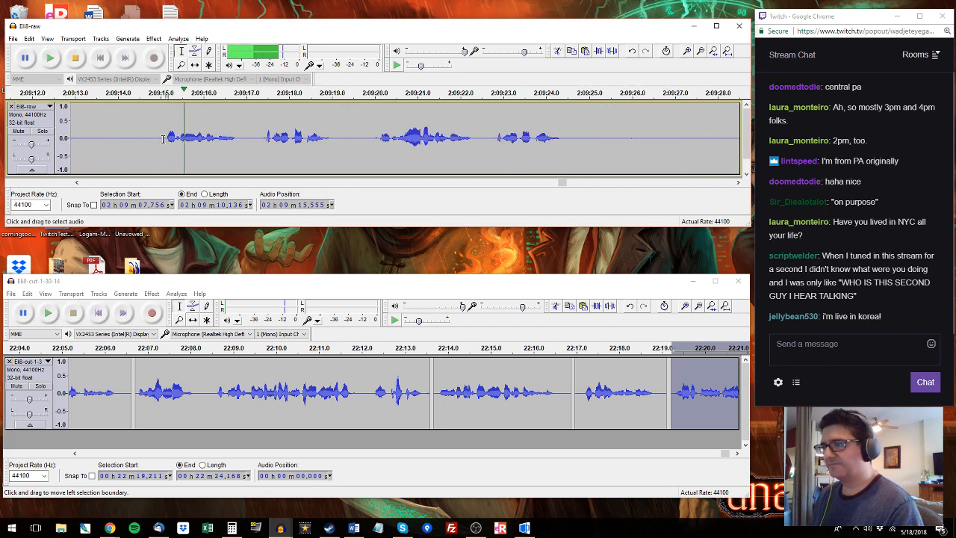
Step: Select the raw take from 2:09:15.070 to 2:09:19.145 and paste it after the cut's last clip at 22:24.261
left_click_drag(162, 139, 244, 139)
key("space")
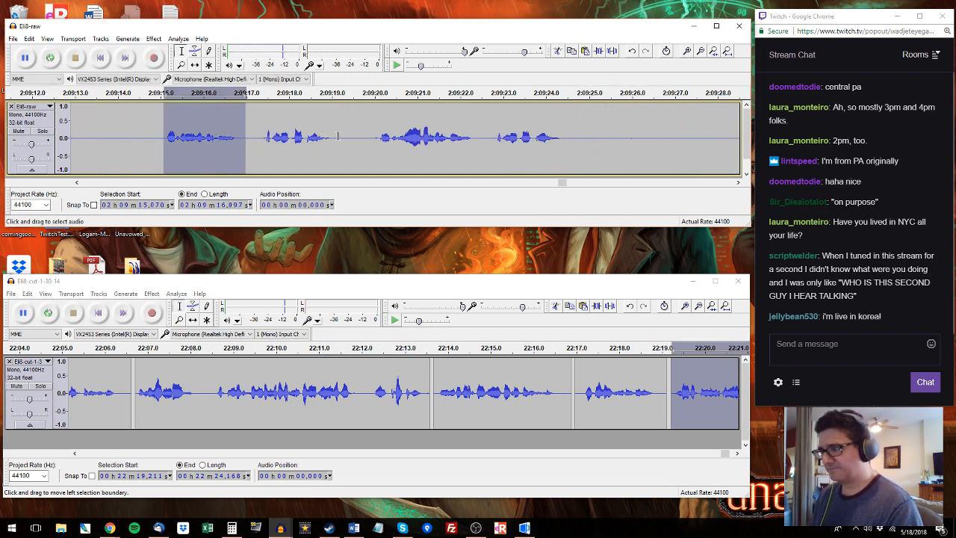
left_click(337, 137, "shift")
left_click_drag(726, 454, 731, 453)
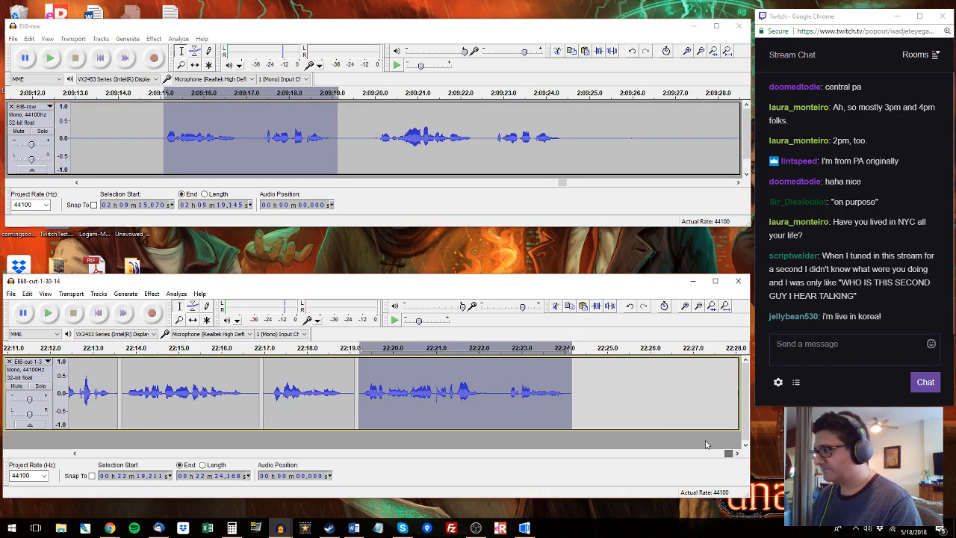
left_click_drag(575, 373, 739, 377)
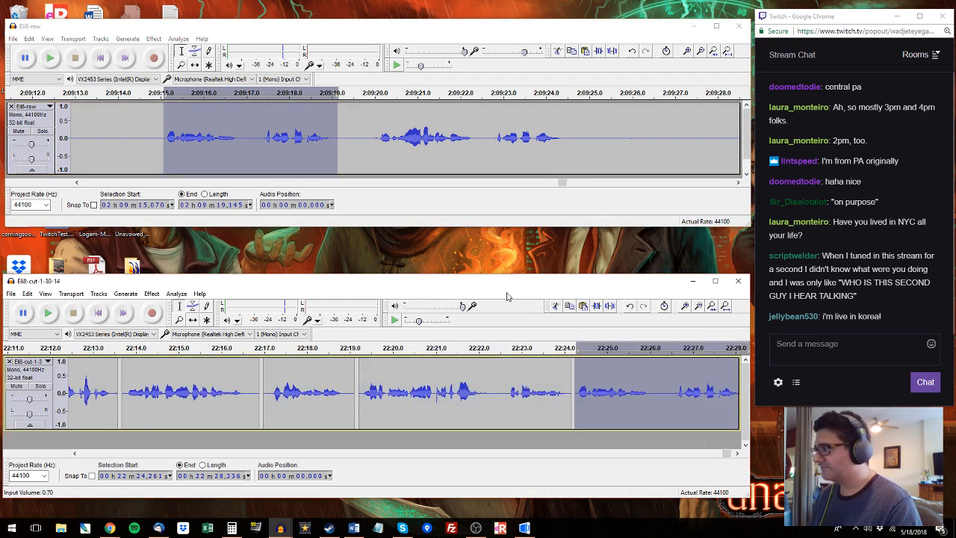
Step: Audition Eli8-raw from 2:09:20.062, select 2:09:20.062 to 2:09:24.544, and replace the cut's last clip at 22:24.261 with it
left_click(377, 122)
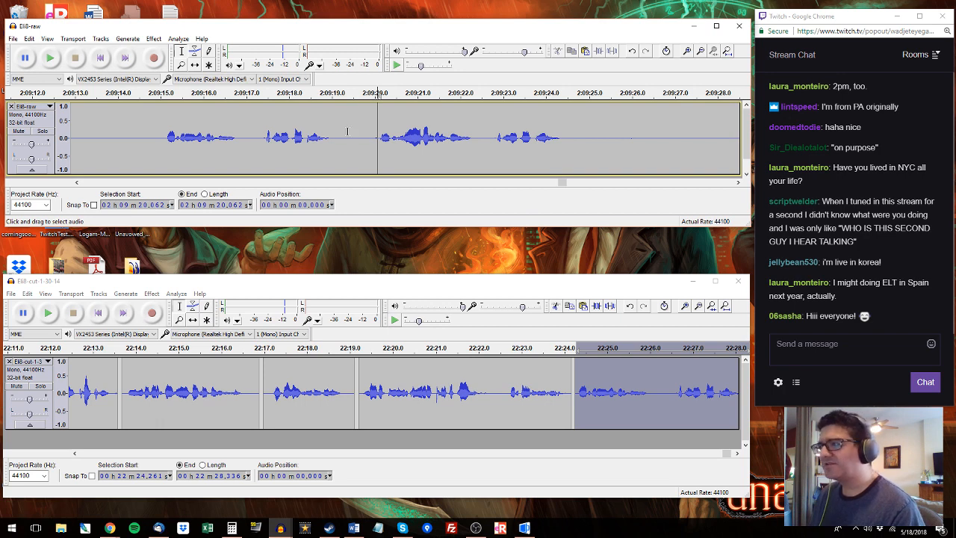
key("space")
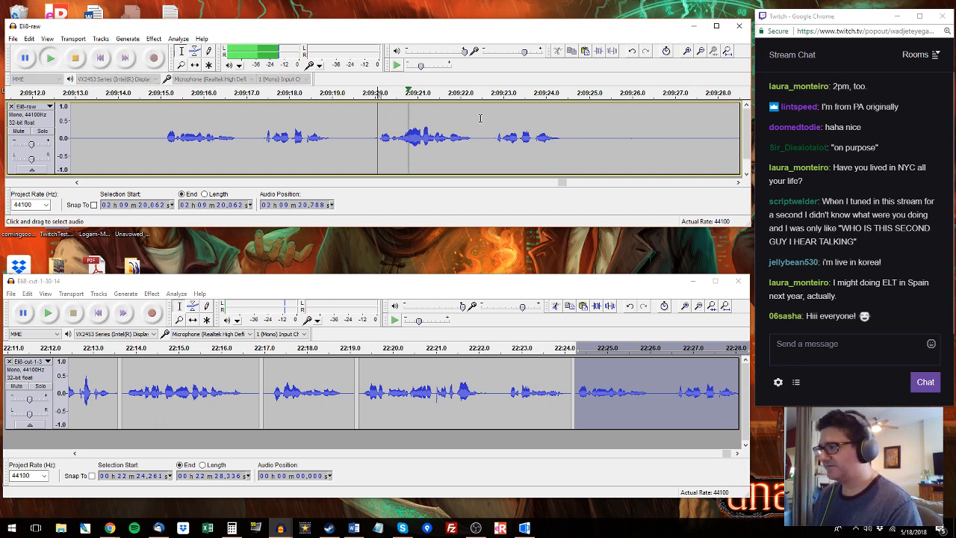
left_click(569, 131, "shift")
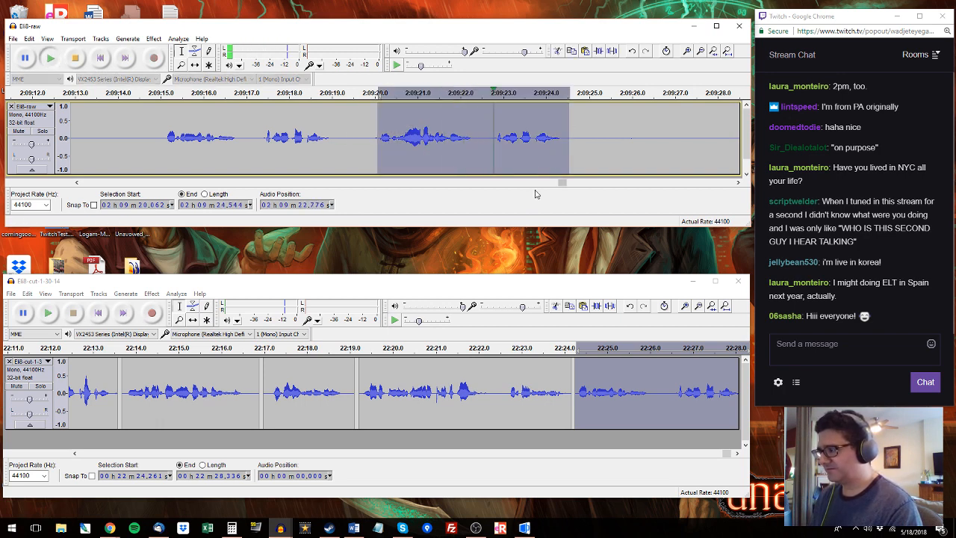
key("space")
left_click_drag(727, 454, 735, 454)
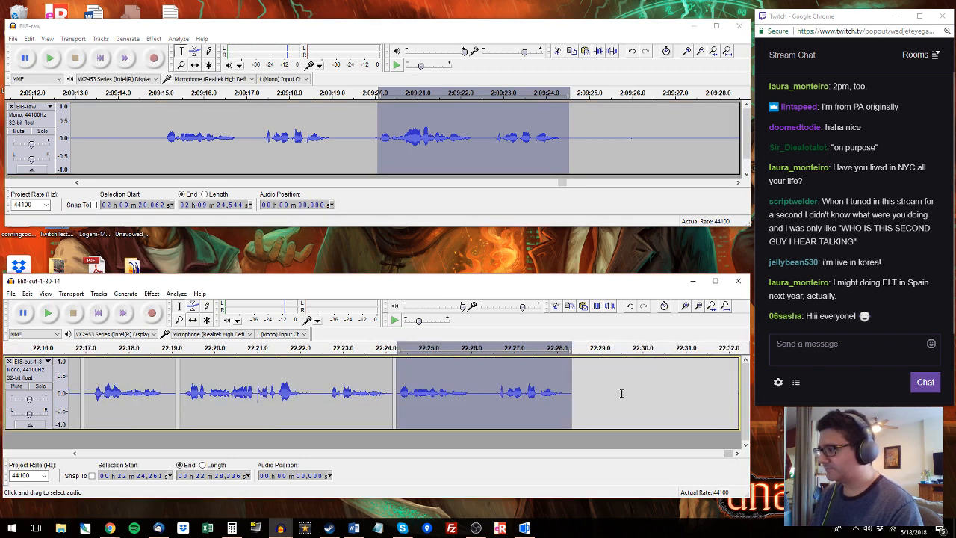
key("space")
key("space")
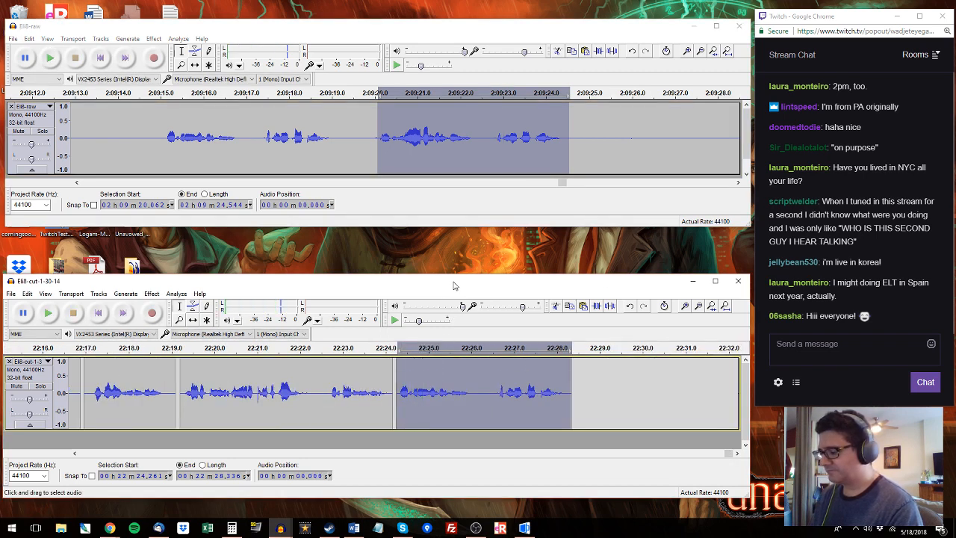
key("ctrl+v")
Step: Audition Eli8-raw from 2:09:28.305 and again from the start of the phrase at 2:09:30.639
left_click(728, 113)
key("space")
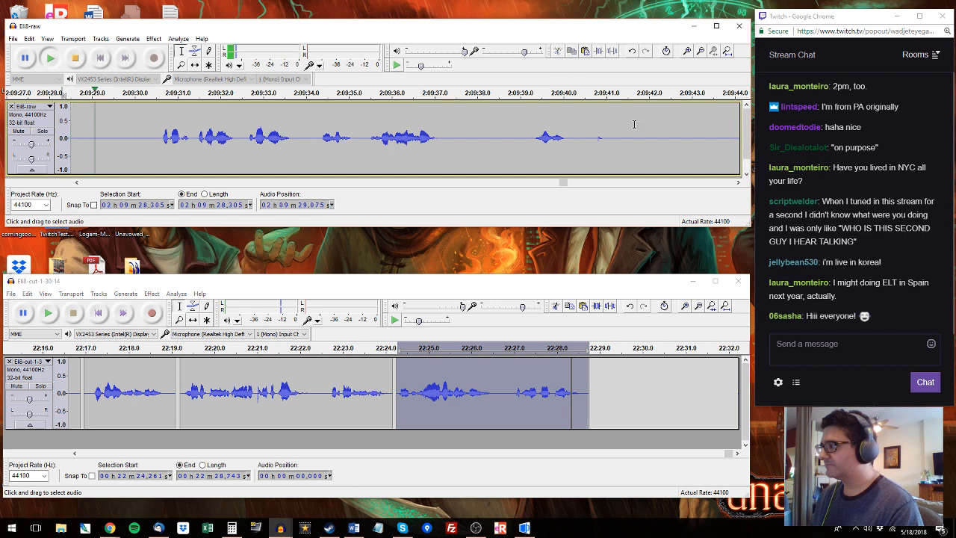
left_click(162, 124)
key("space")
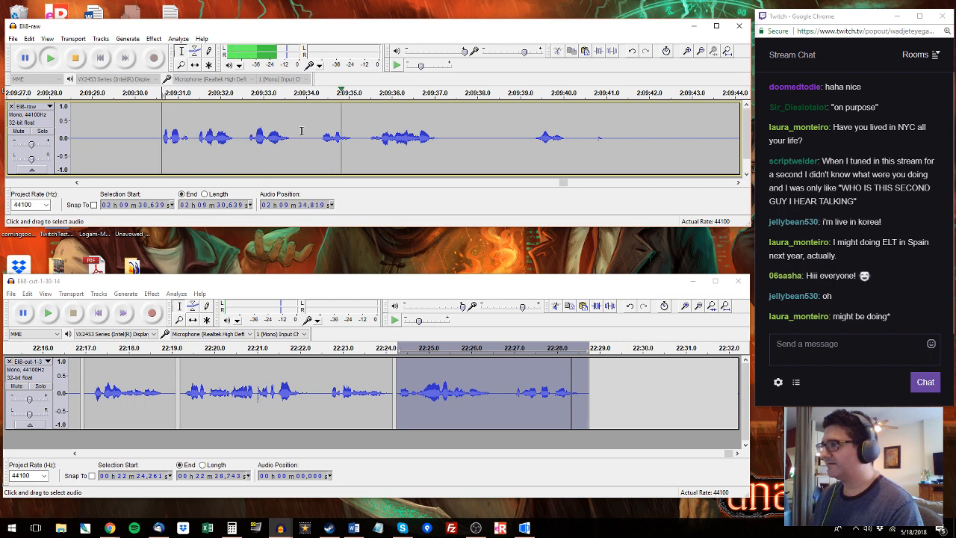
Step: Select the raw take from 2:09:32.497 to 2:09:37.350 and paste it after the cut's last clip at 22:28.882
left_click_drag(450, 132, 241, 133)
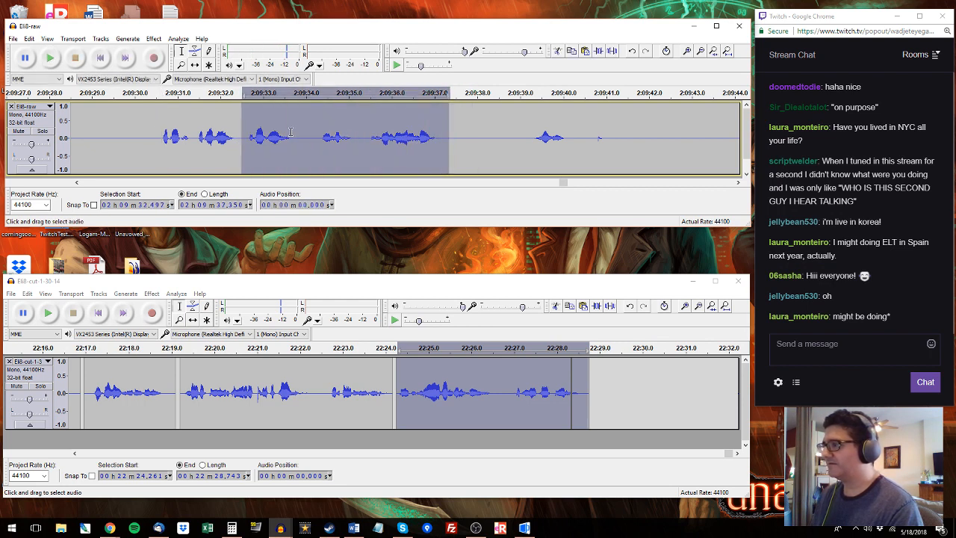
key("space")
key("space")
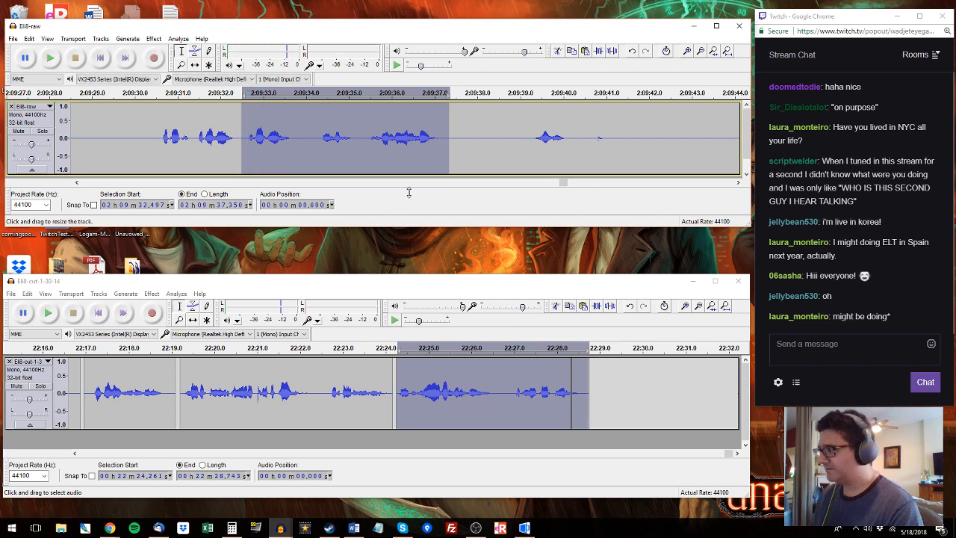
left_click(595, 381)
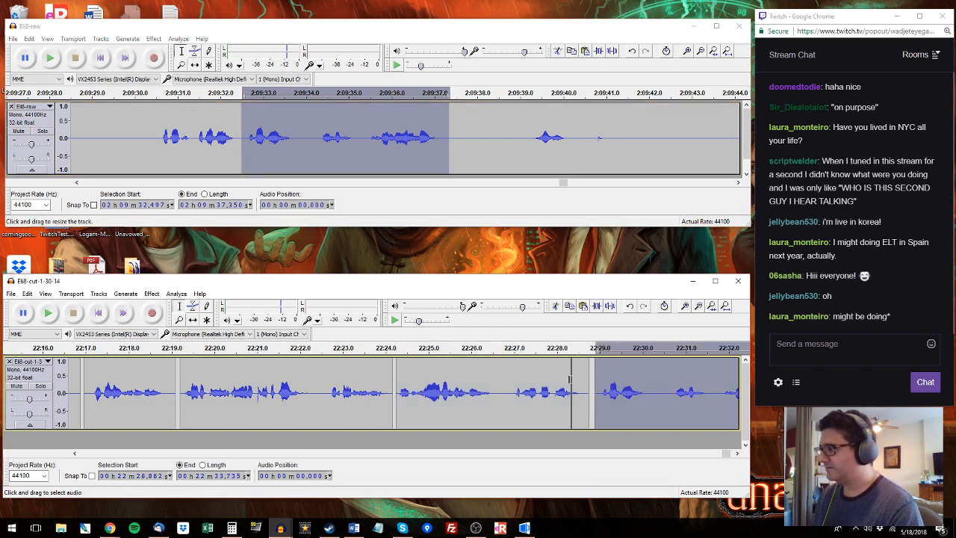
key("ctrl+v")
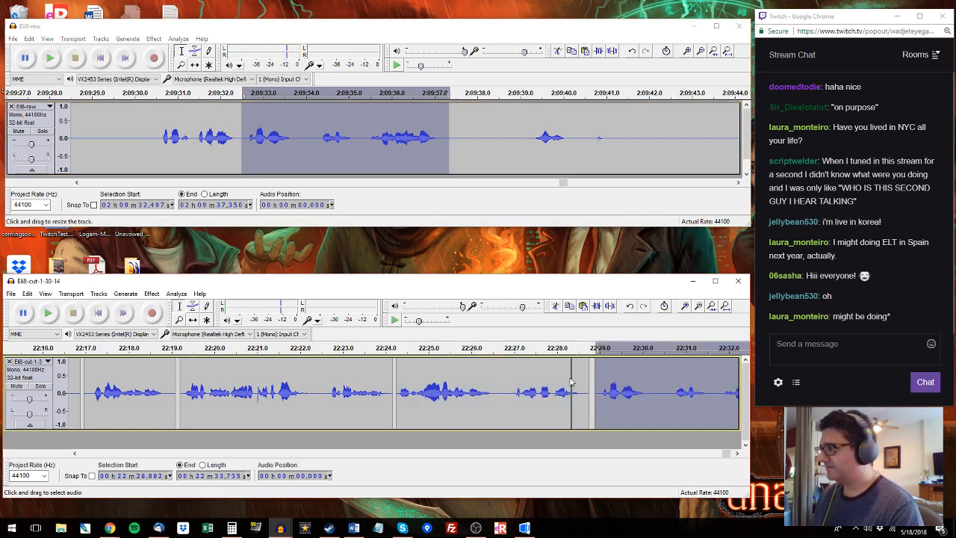
Step: Audition the following raw takes, selecting 2:09:47.996 to 2:09:49.691 and 2:09:57.911 to 2:10:06.375
left_click(539, 94)
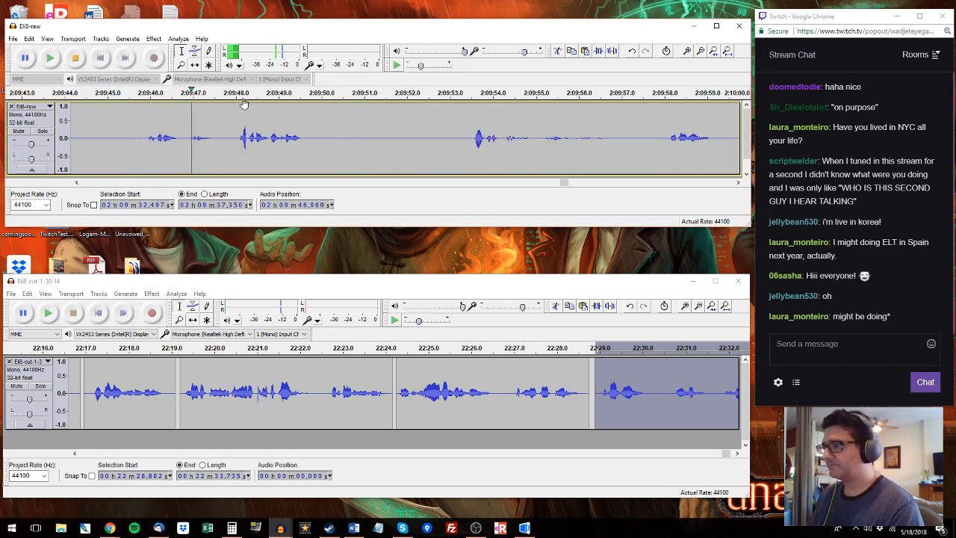
left_click_drag(236, 139, 307, 140)
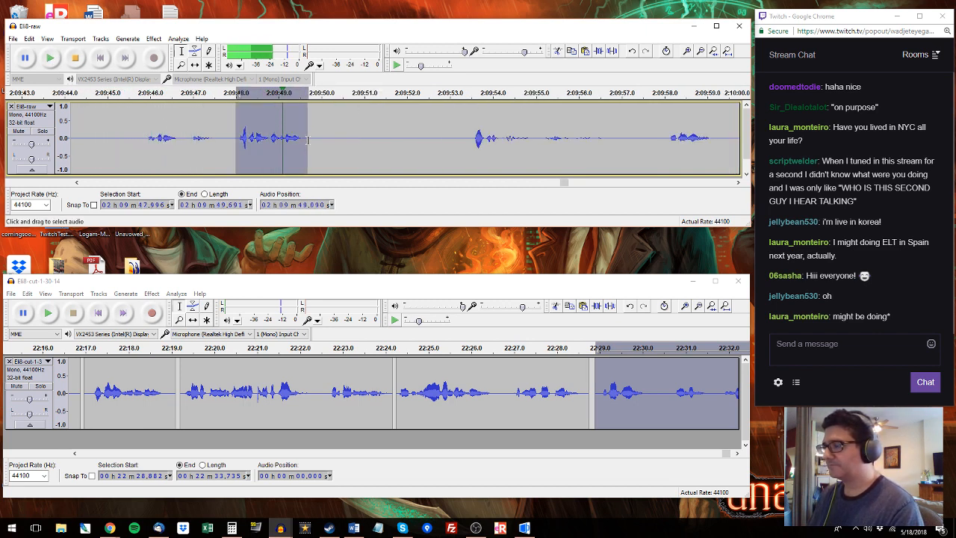
left_click(470, 92)
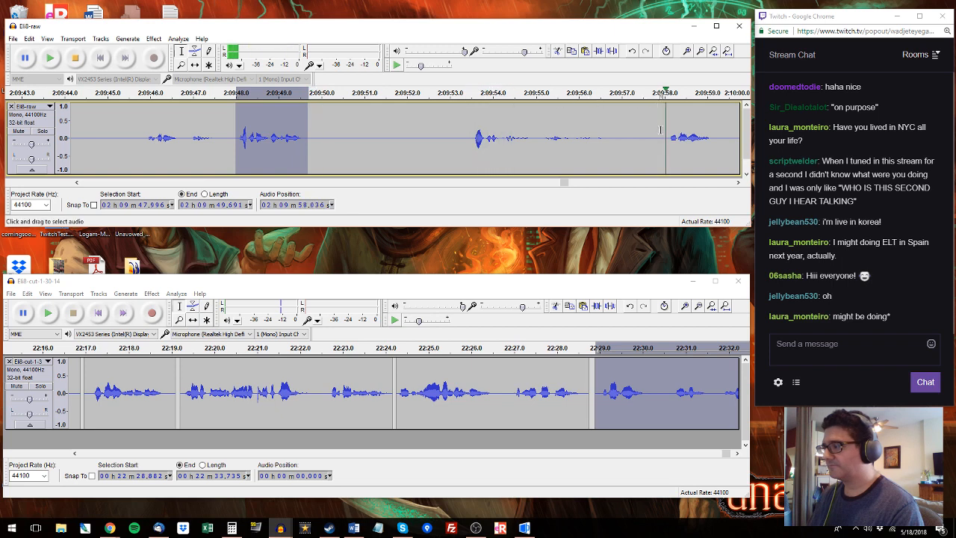
left_click_drag(665, 94, 511, 147)
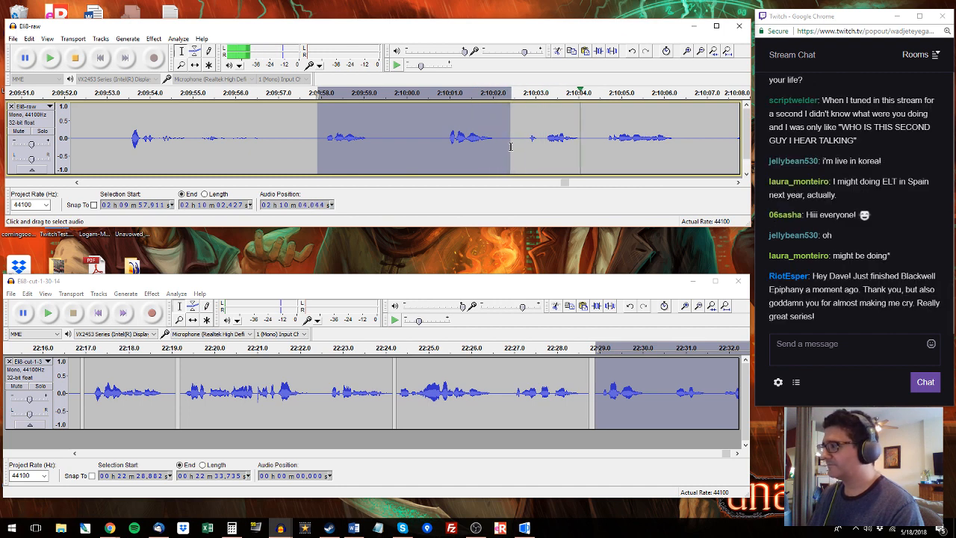
left_click_drag(511, 147, 679, 141)
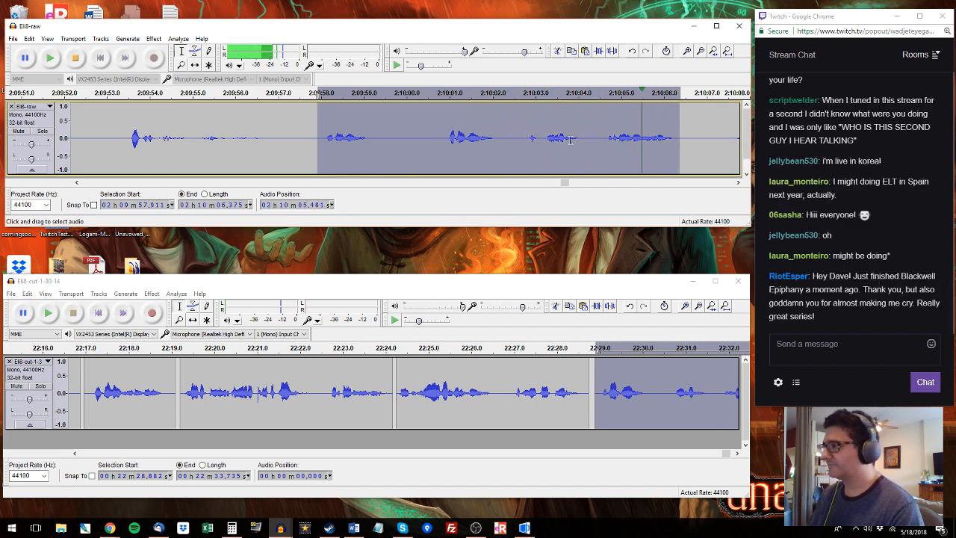
Step: Select the raw take from 2:10:00.906 to 2:10:06.421 and paste it after the cut's last clip at 22:33.886
left_click(446, 138)
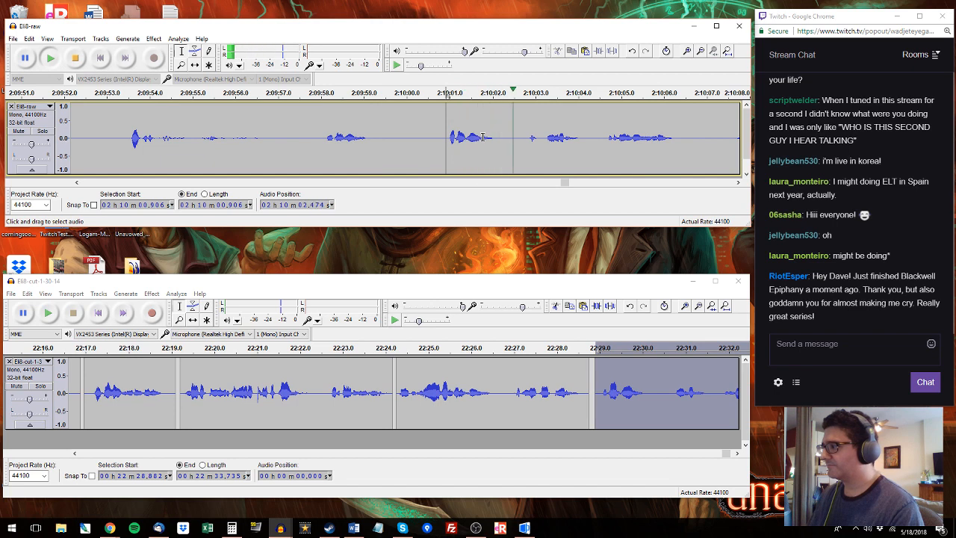
left_click(682, 129, "shift")
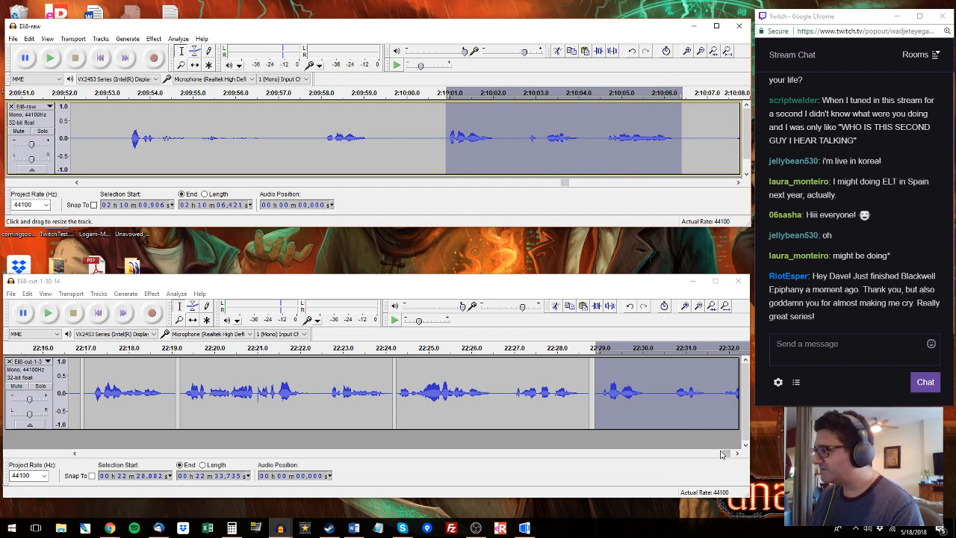
left_click_drag(722, 458, 730, 456)
left_click(579, 371)
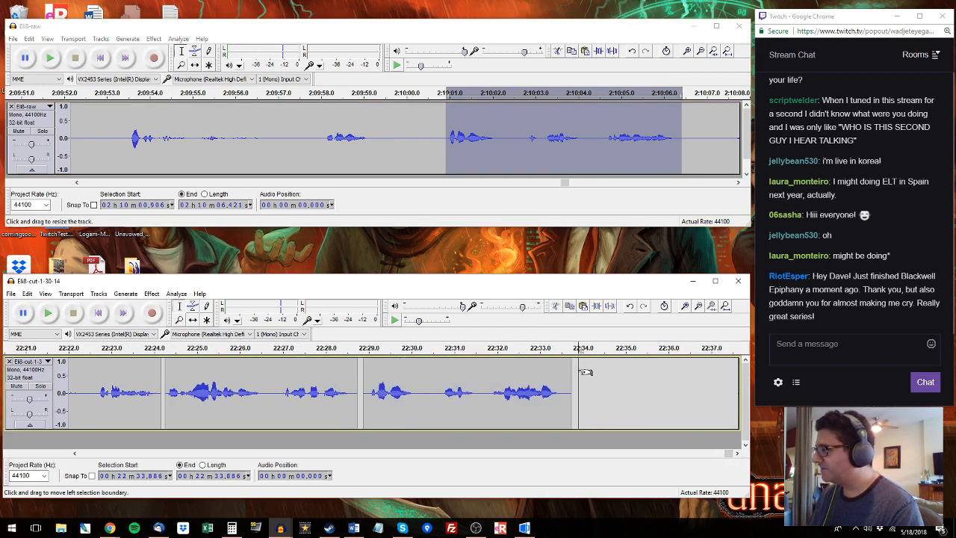
key("ctrl+v")
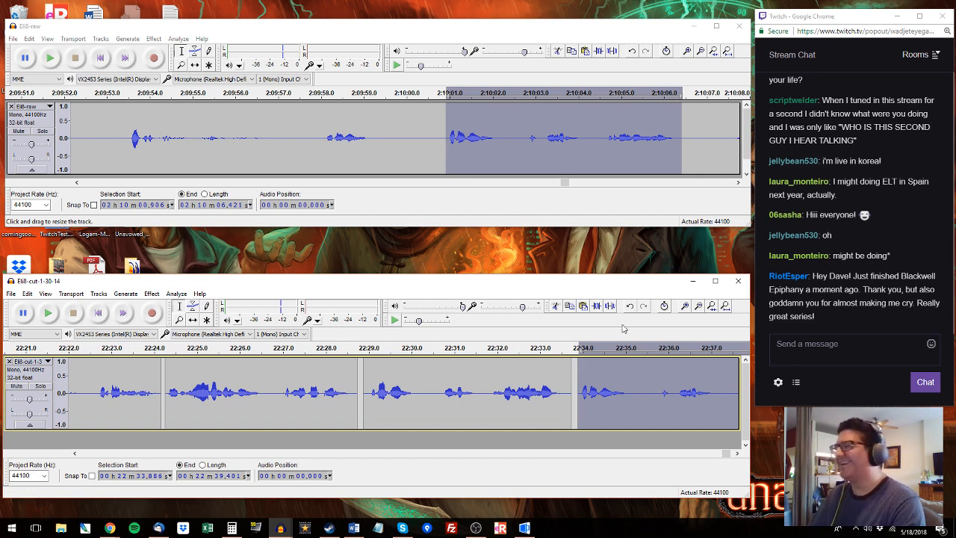
Step: Audition Eli8-raw from 2:10:07.640, select 2:10:07.594 to 2:10:10.206, paste it into the cut at 22:39.482, and play the pasted clip
left_click(731, 125)
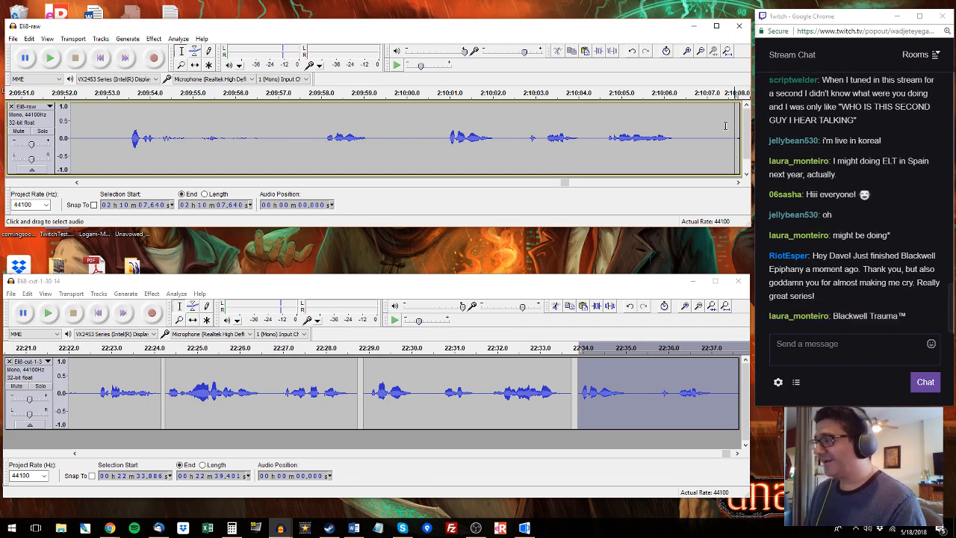
key("space")
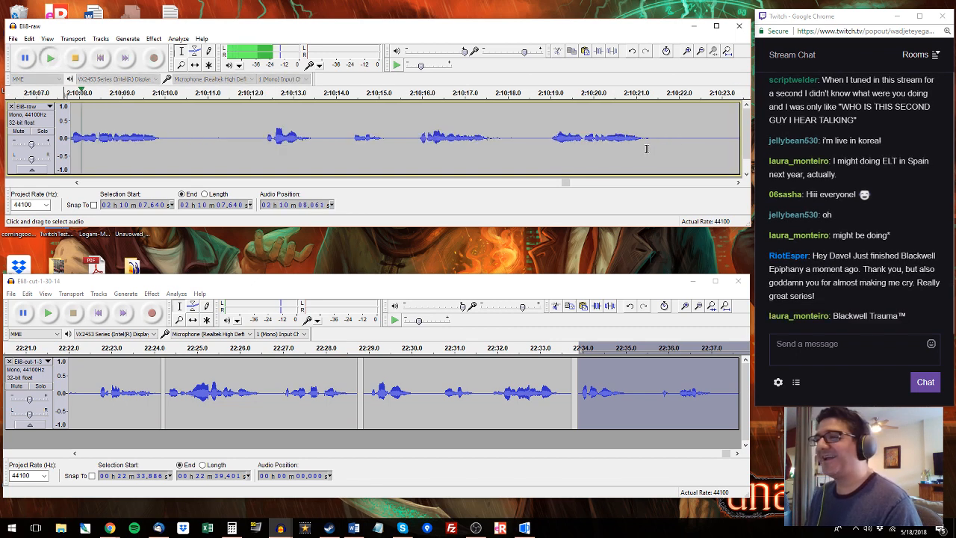
key("space")
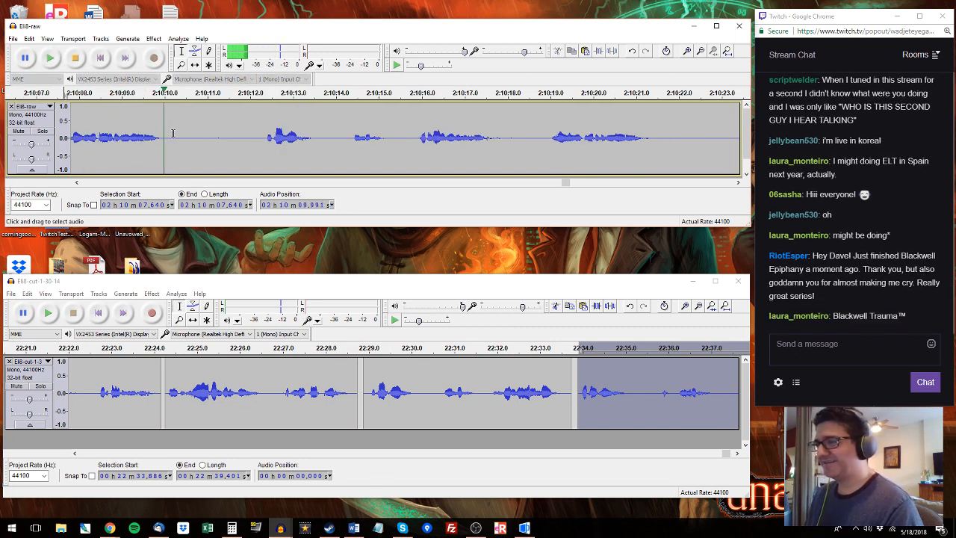
left_click_drag(173, 132, 122, 126)
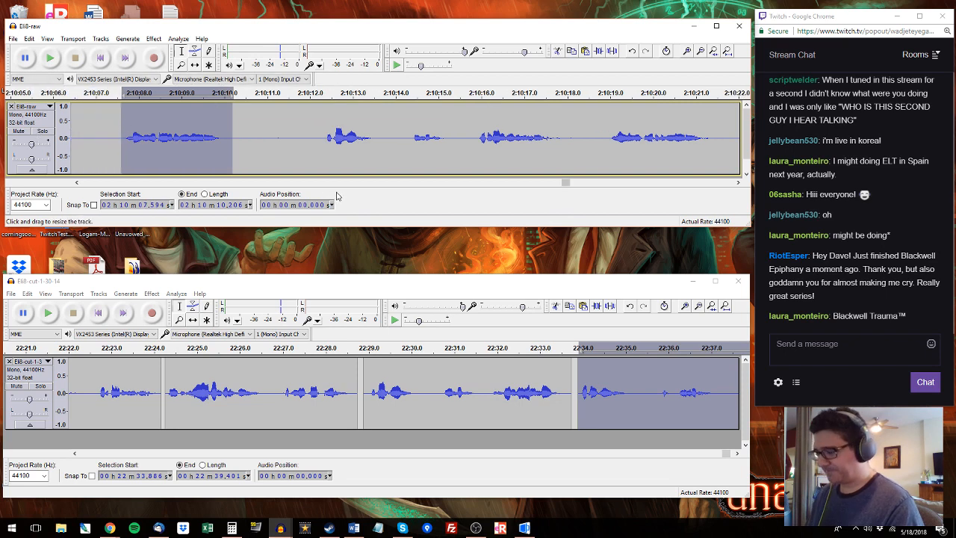
left_click(730, 453)
left_click_drag(574, 378, 687, 381)
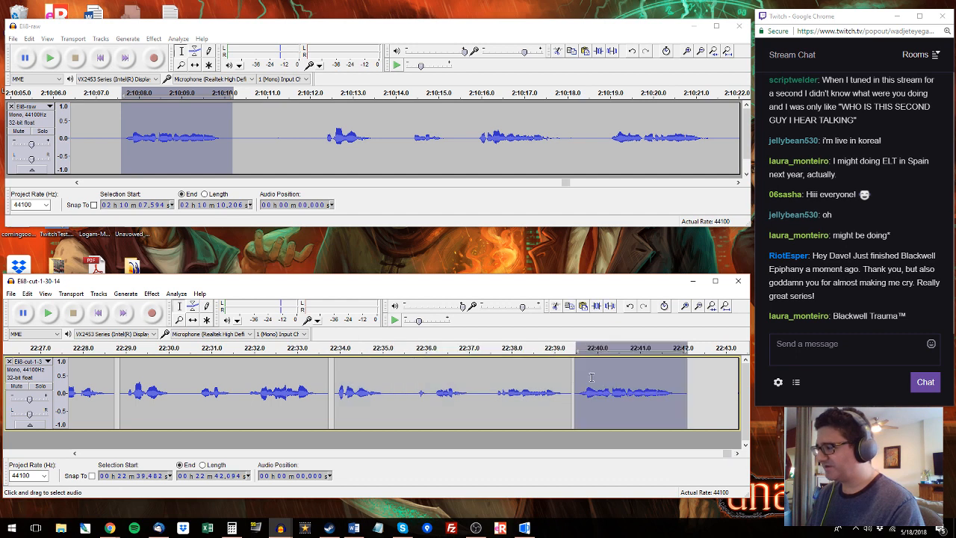
key("space")
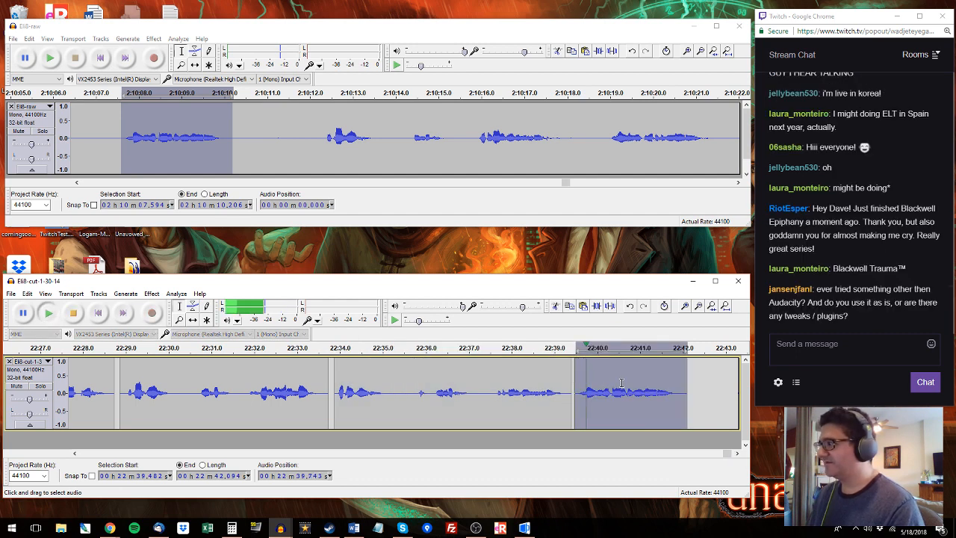
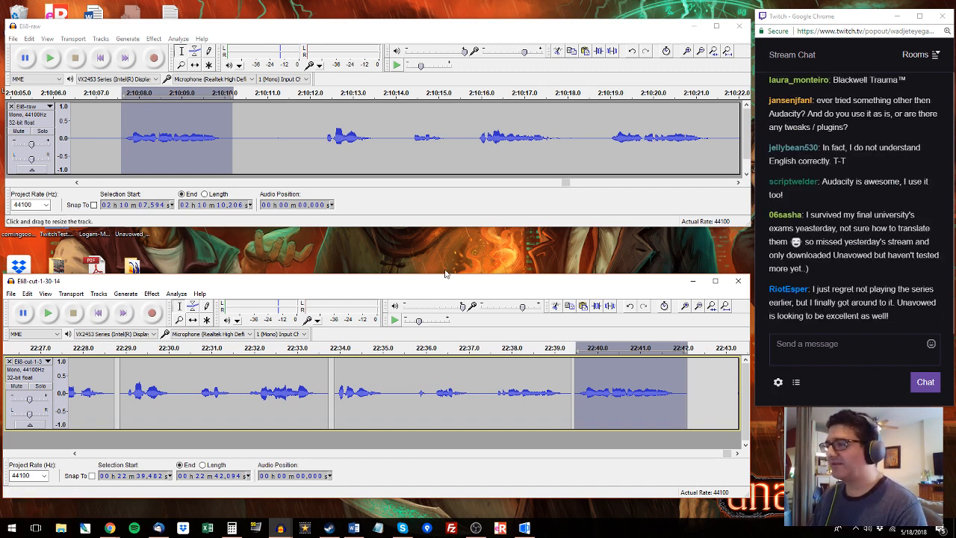
Step: Move the Eli8-cut-1-30-14 window up directly beneath Eli8-raw and read back through the earlier stream chat messages about Audacity
left_click_drag(444, 280, 444, 241)
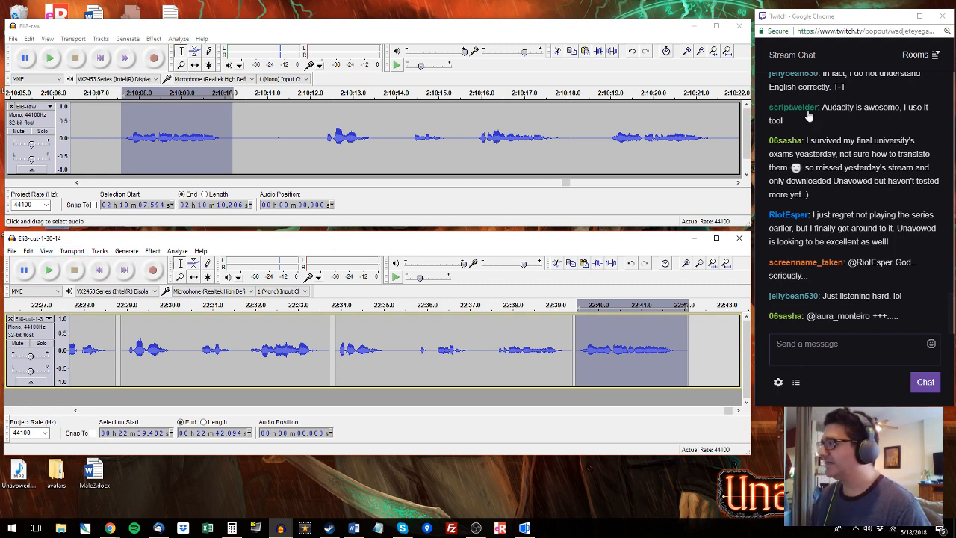
scroll(824, 119, "up", 1)
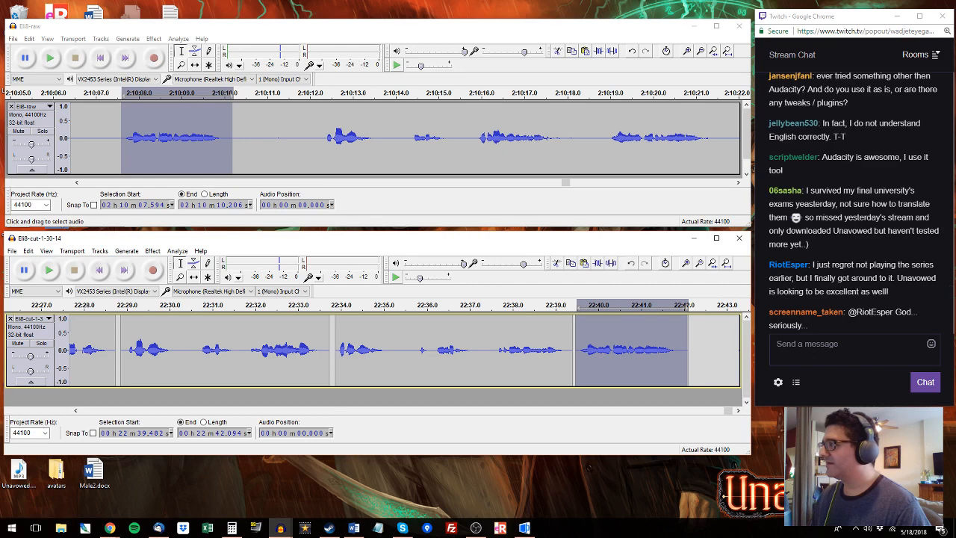
scroll(861, 202, "up", 1)
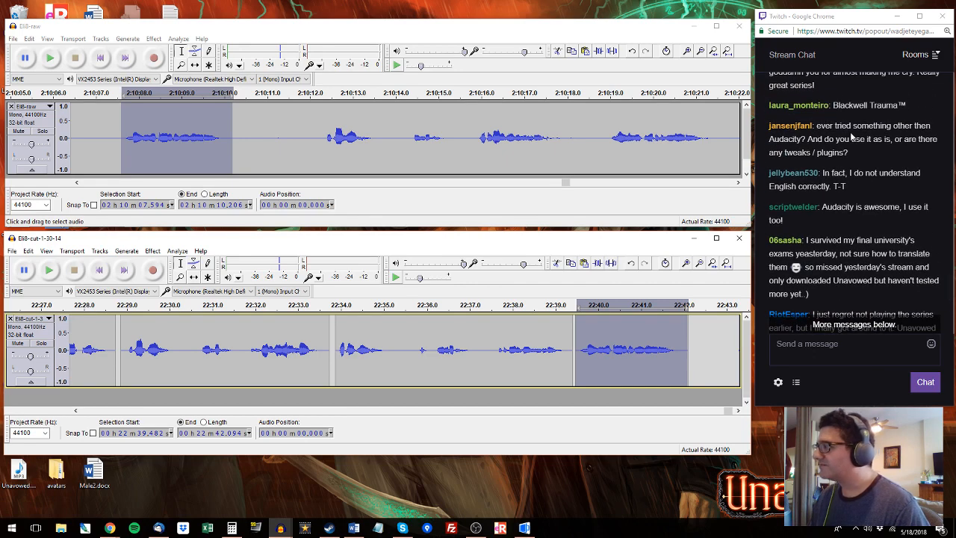
scroll(855, 136, "up", 1)
scroll(866, 169, "down", 1)
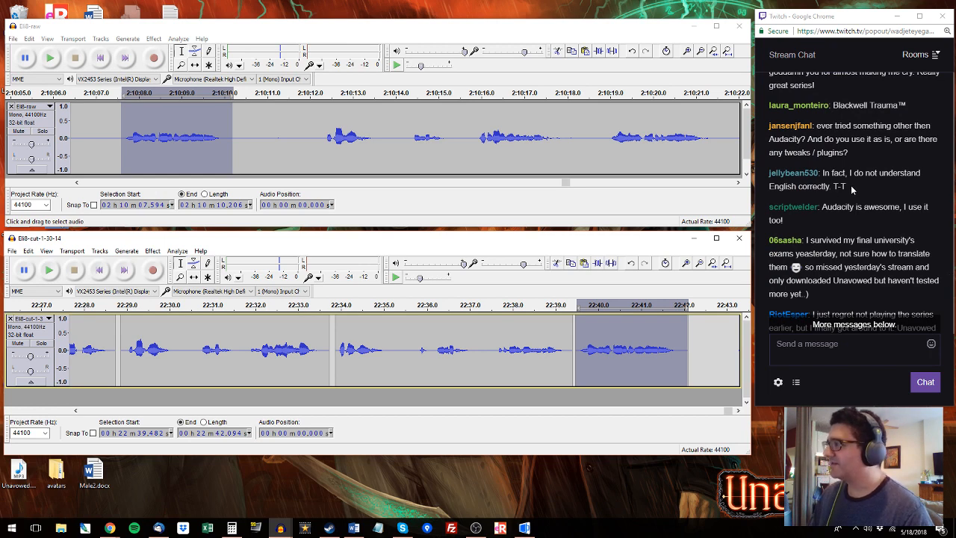
Step: Read through the stream chat messages, from the question about Audacity down to the newest ones and back up again
scroll(853, 183, "down", 1)
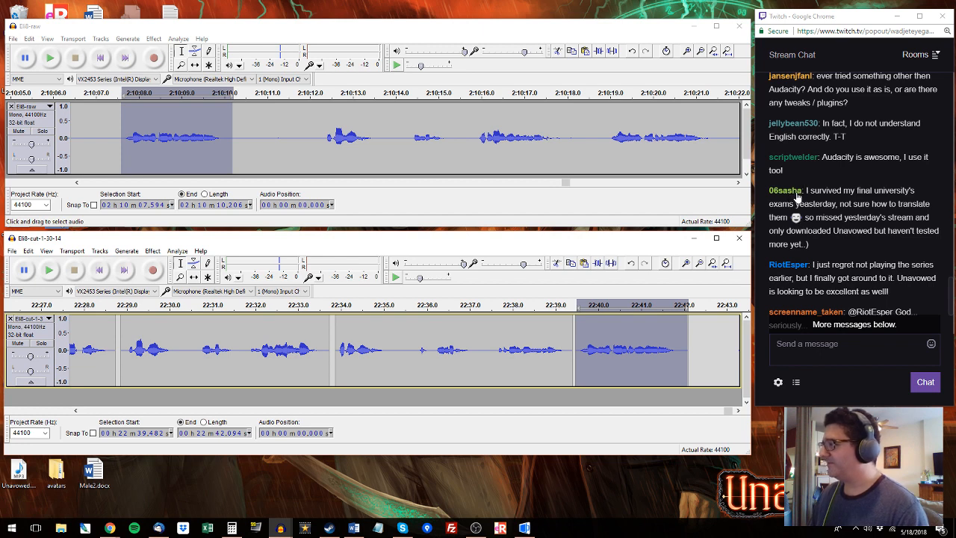
scroll(796, 190, "down", 1)
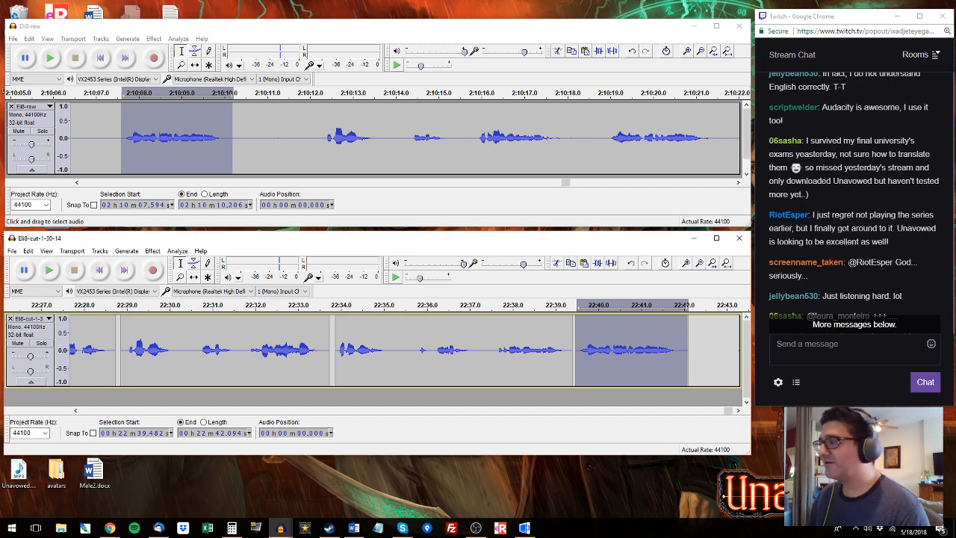
scroll(843, 268, "down", 1)
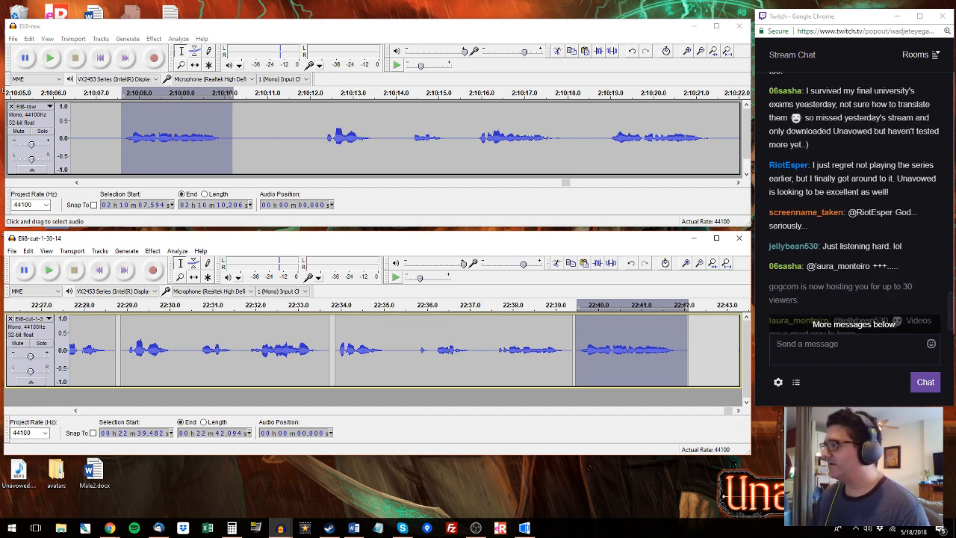
scroll(858, 201, "down", 1)
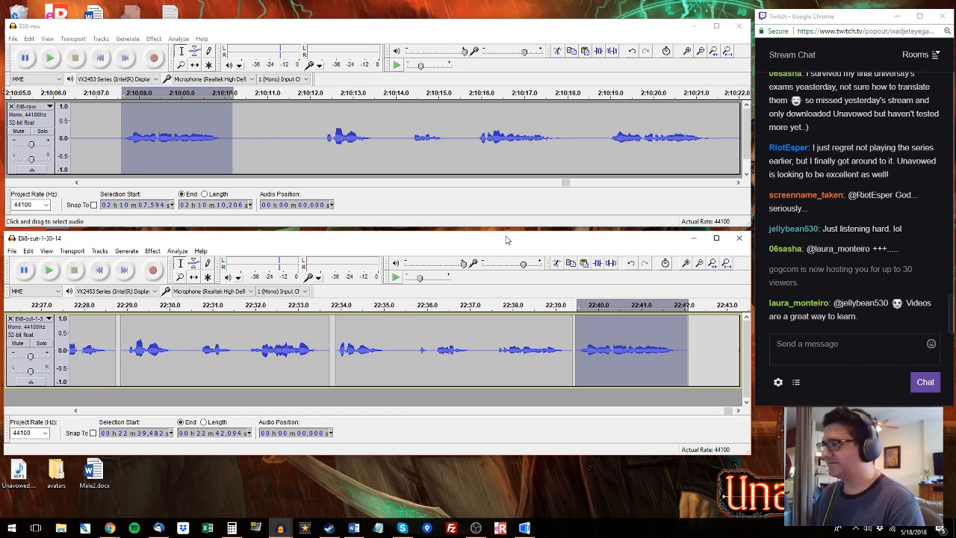
scroll(816, 188, "up", 5)
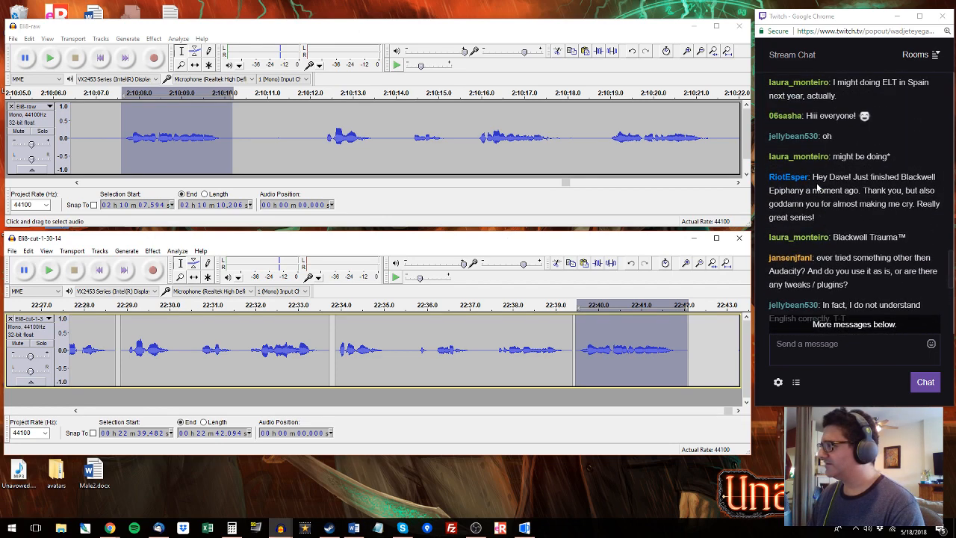
scroll(817, 187, "up", 2)
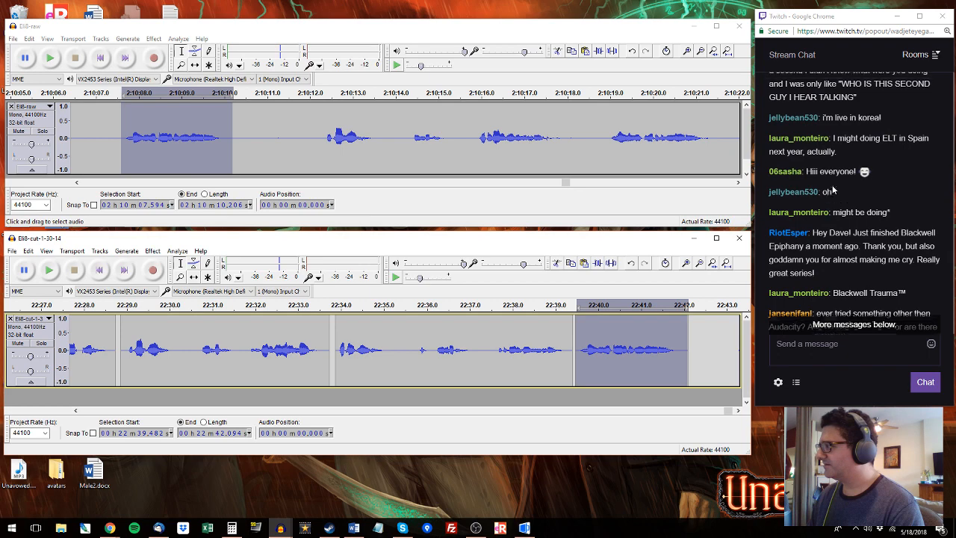
key("space")
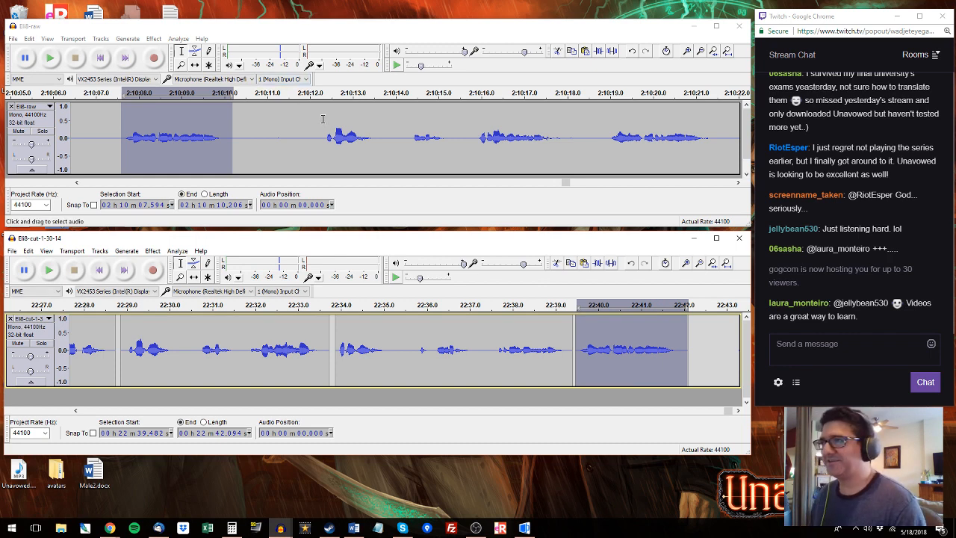
Step: Audition the next take in Eli8-raw and select it from 2:10:12.238 to 2:10:13.724
left_click(317, 95)
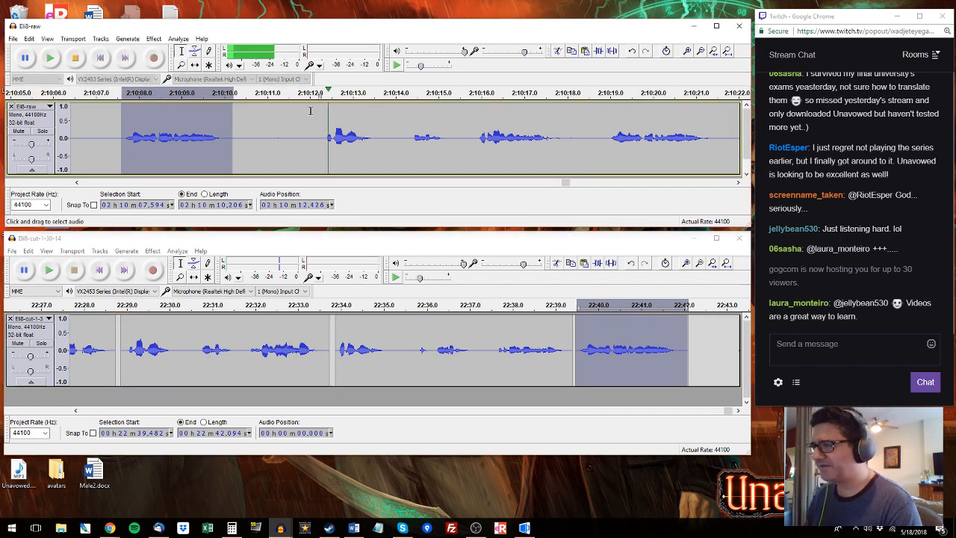
left_click_drag(320, 142, 383, 136)
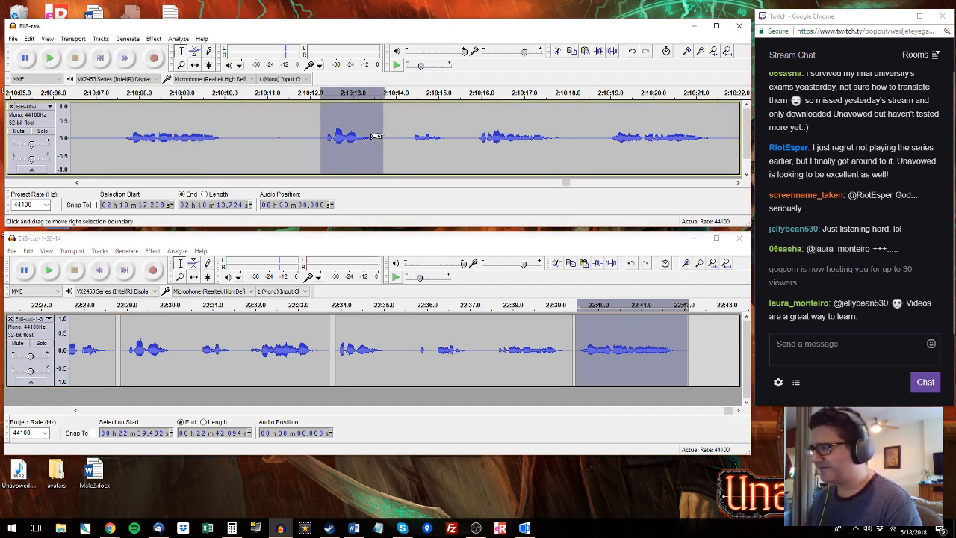
key("space")
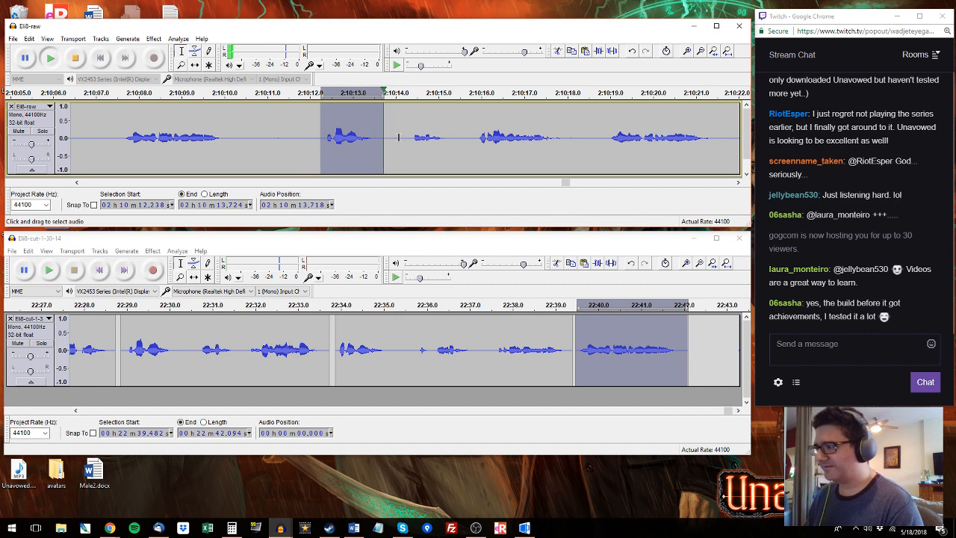
Step: Play the cut's line from 22:33.990 for comparison and replace 22:33.886 to 22:35.256 with the selected raw take
left_click(337, 363)
key("space")
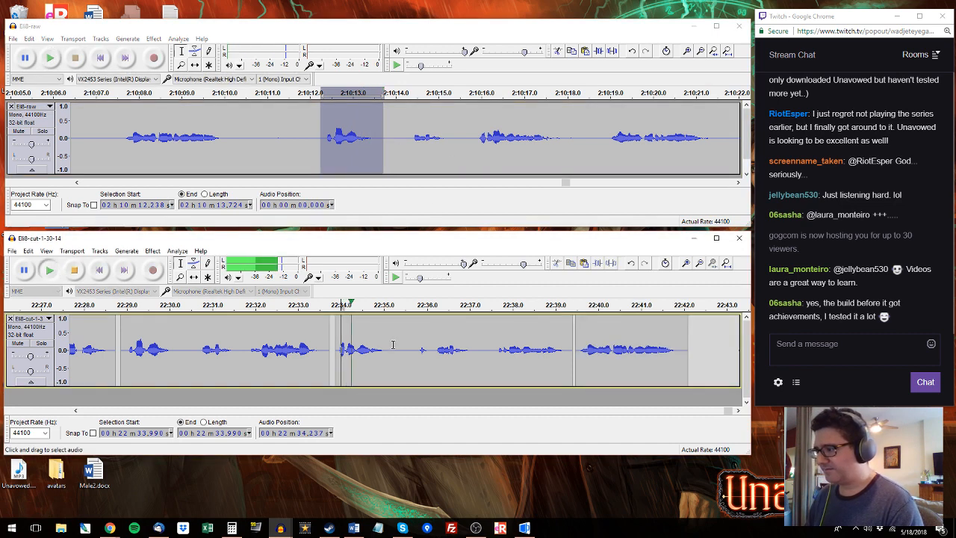
left_click_drag(393, 346, 335, 340)
key("space")
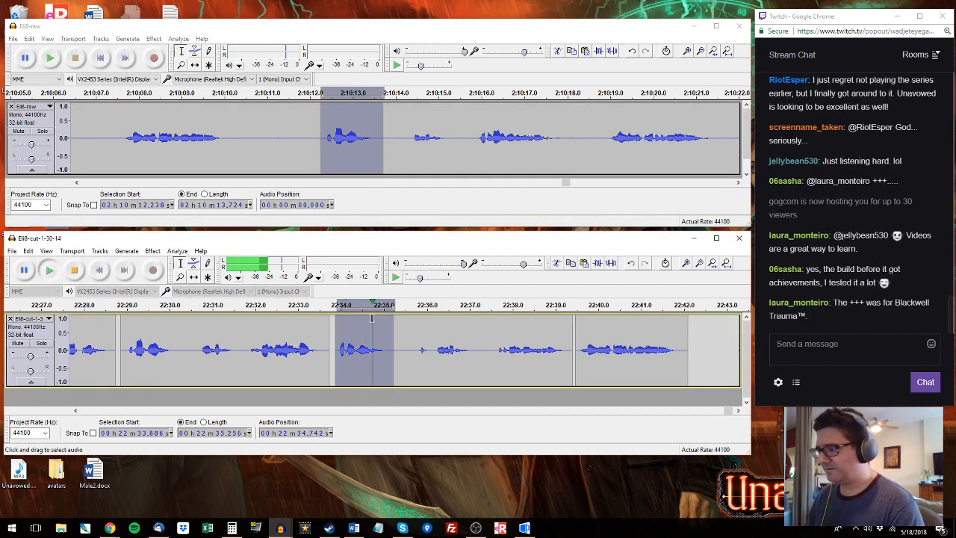
key("ctrl+v")
key("space")
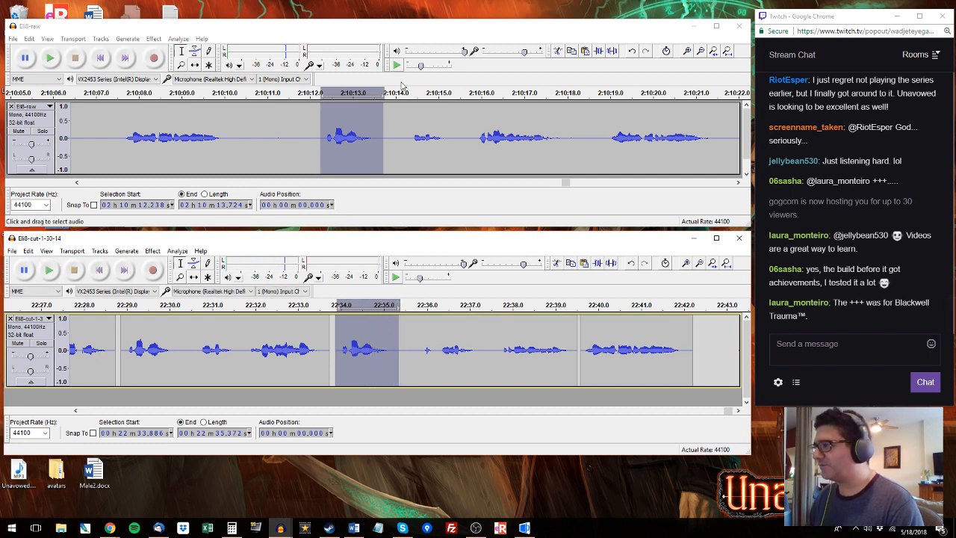
Step: Audition Eli8-raw further, select 2:10:15.825 to 2:10:18.252, paste it over 22:37.566 to 22:39.412 in the cut, and play the result
left_click(400, 98)
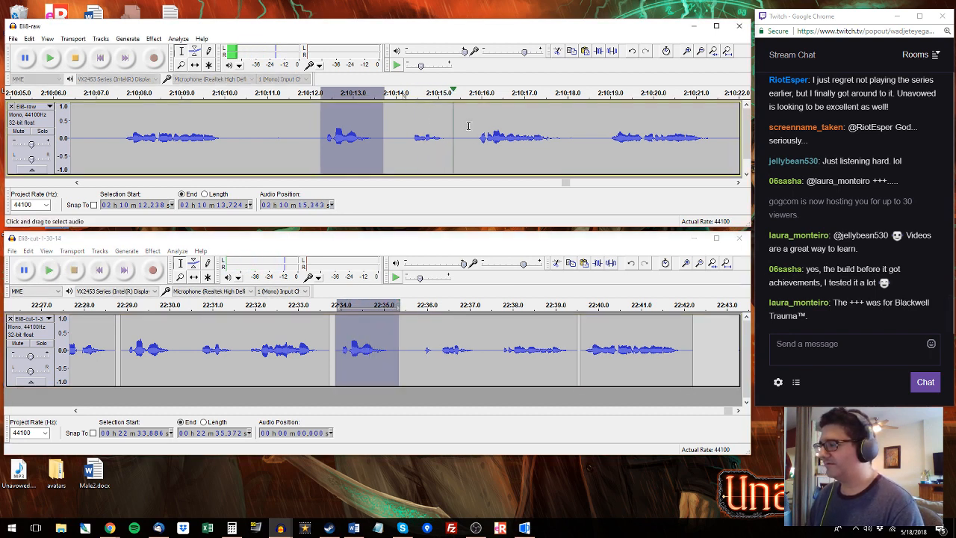
left_click_drag(473, 135, 577, 138)
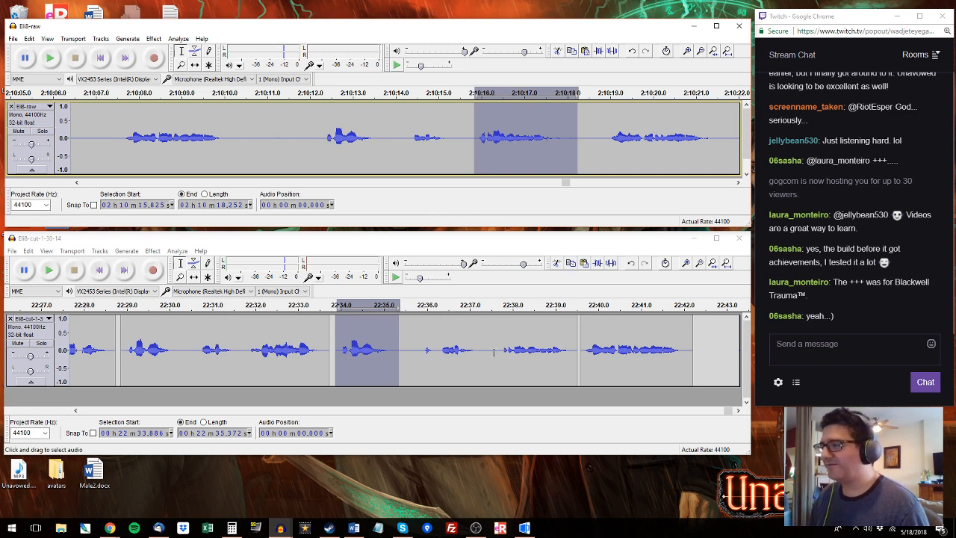
left_click_drag(494, 349, 573, 348)
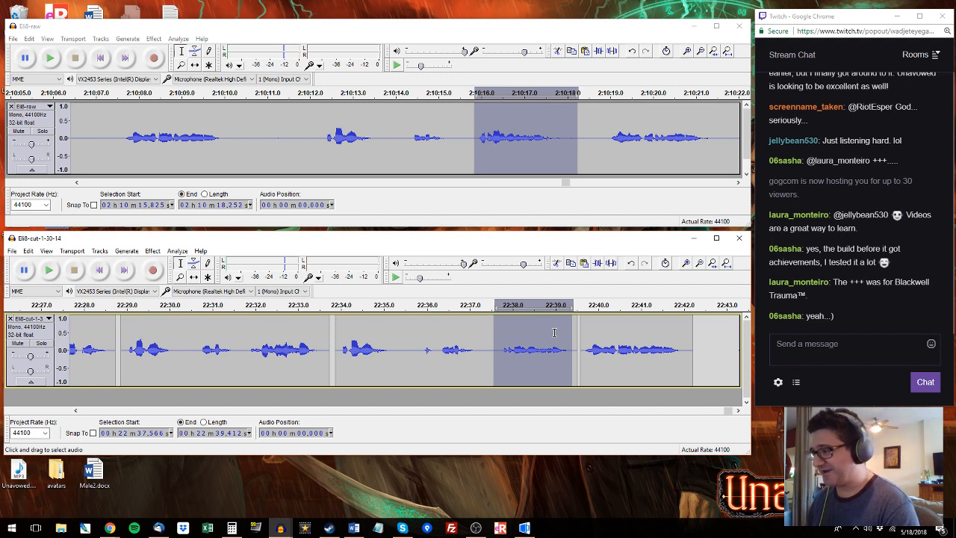
key("ctrl+v")
key("space")
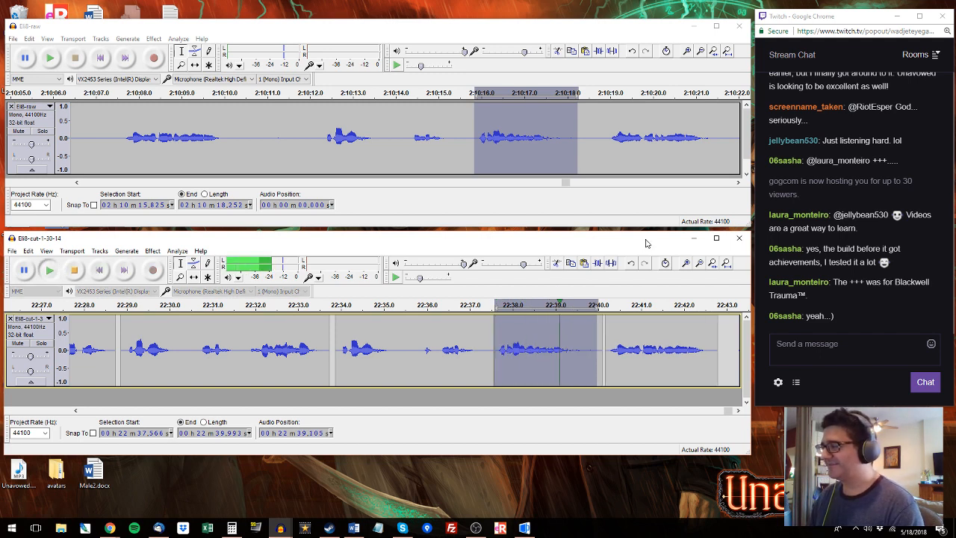
Step: Audition the raw take from 2:10:18.879, select 2:10:18.786 to 2:10:21.468, and compare it with the cut's last clip from 22:40.097
left_click(605, 121)
key("space")
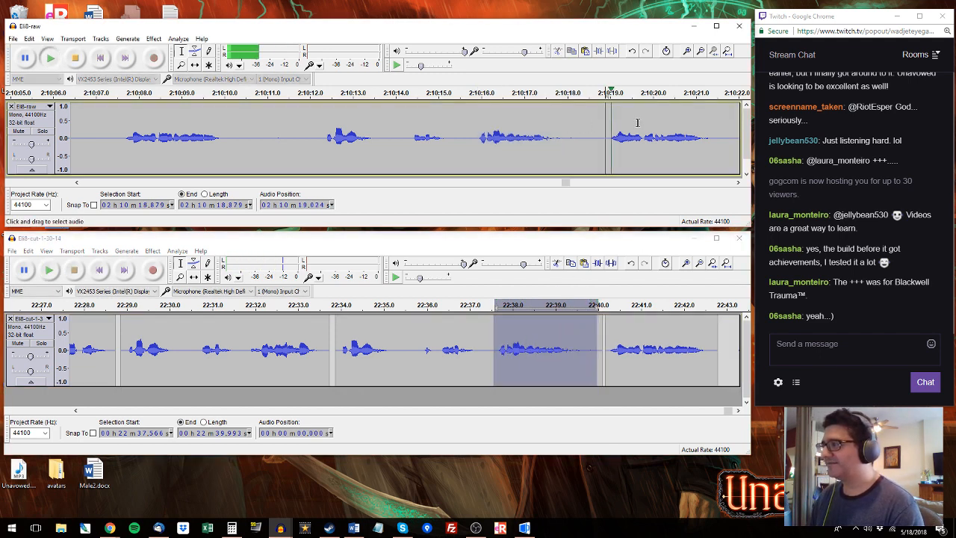
left_click_drag(715, 127, 601, 118)
key("space")
left_click(603, 343)
key("space")
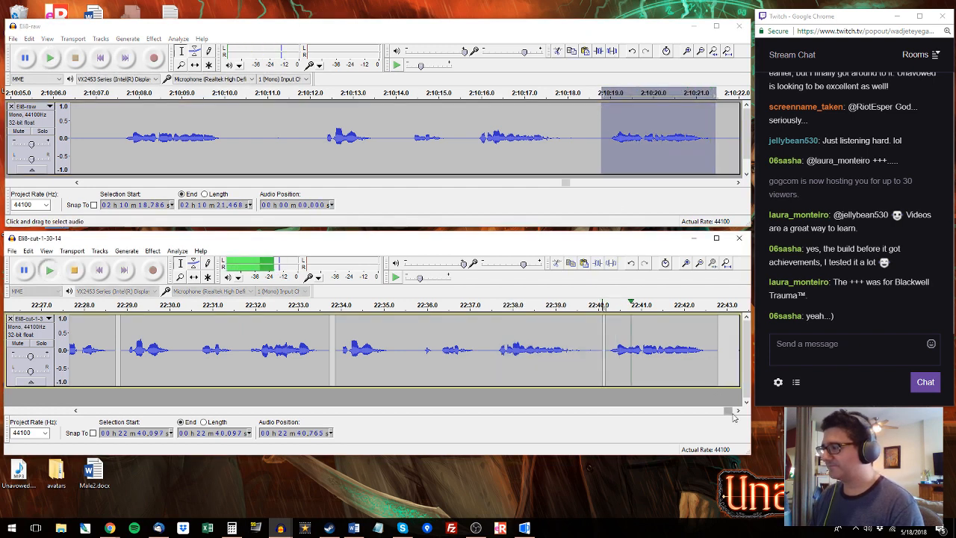
Step: Audition the following raw section, select 2:10:43.097 to 2:10:45.605, and paste it after the cut's last clip at 22:42.977
left_click_drag(732, 414, 736, 415)
left_click(731, 93)
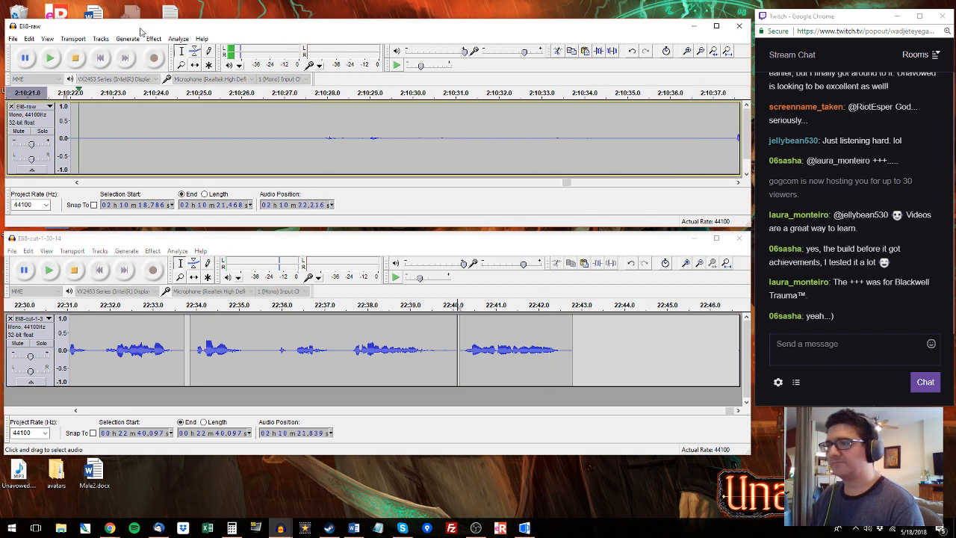
left_click(721, 92)
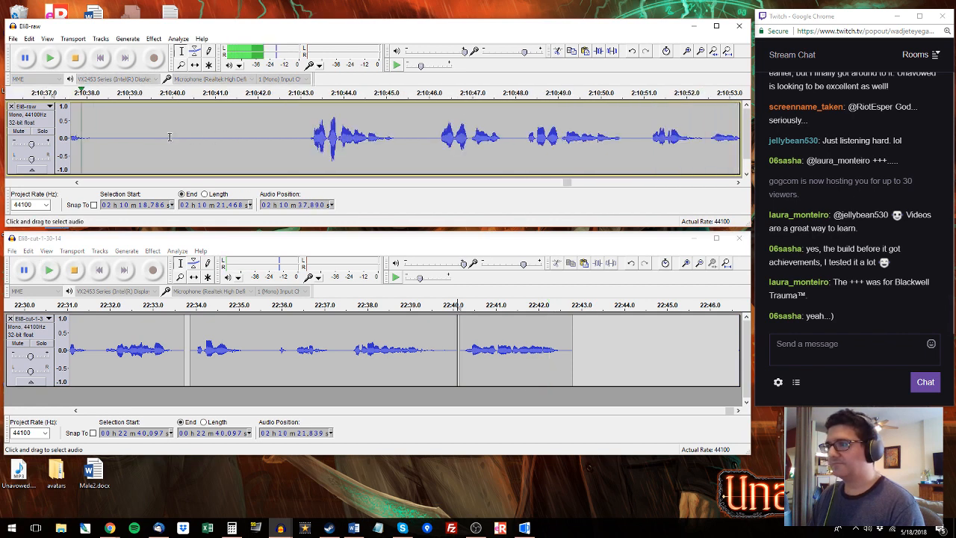
left_click(301, 93)
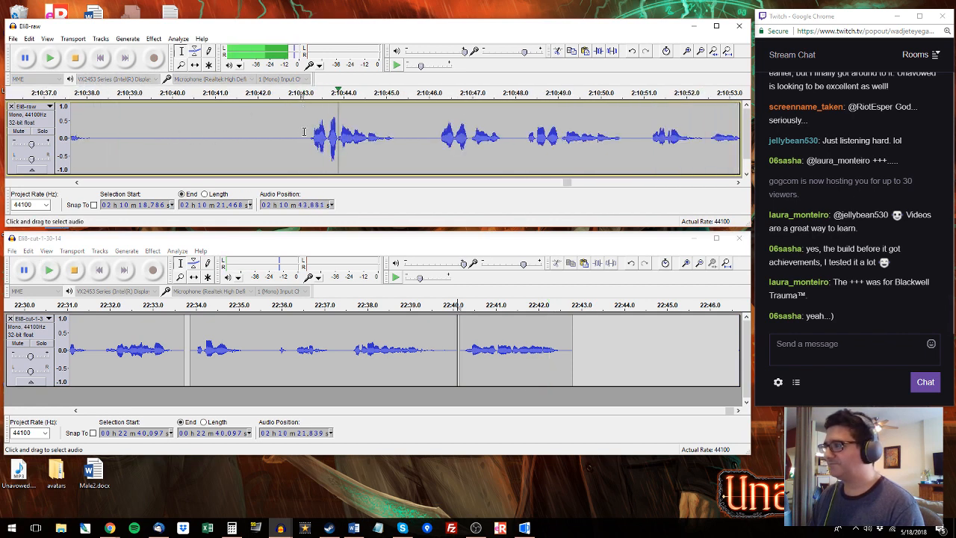
left_click_drag(304, 132, 411, 134)
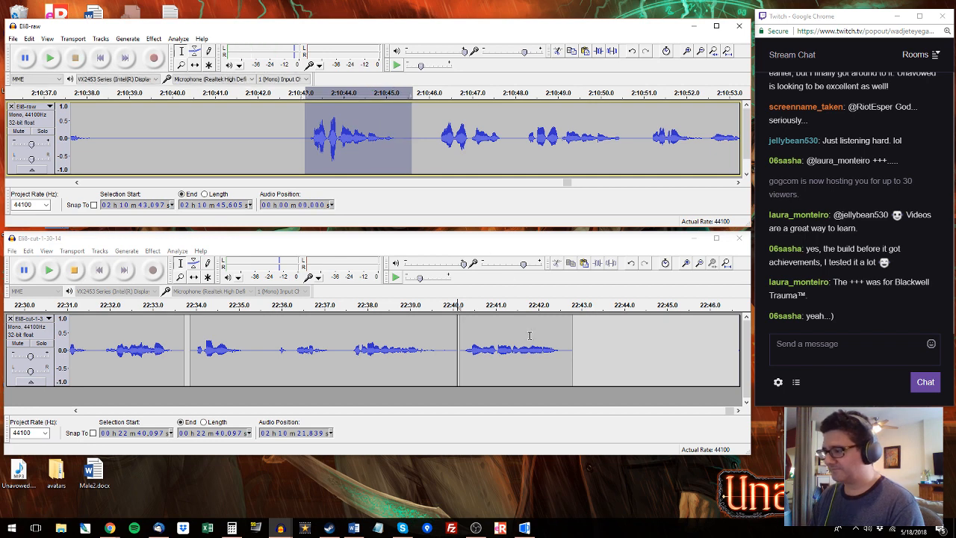
key("ctrl+c")
left_click(579, 343)
key("ctrl+v")
Step: Audition the alternative takes in Eli8-raw from 2:10:46.162
left_click(429, 132)
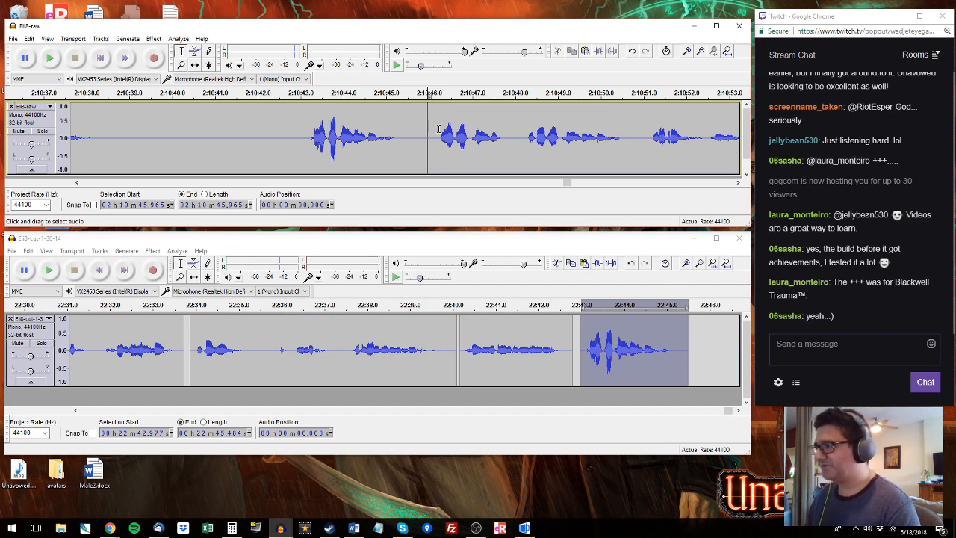
left_click(436, 129)
key("space")
key("space")
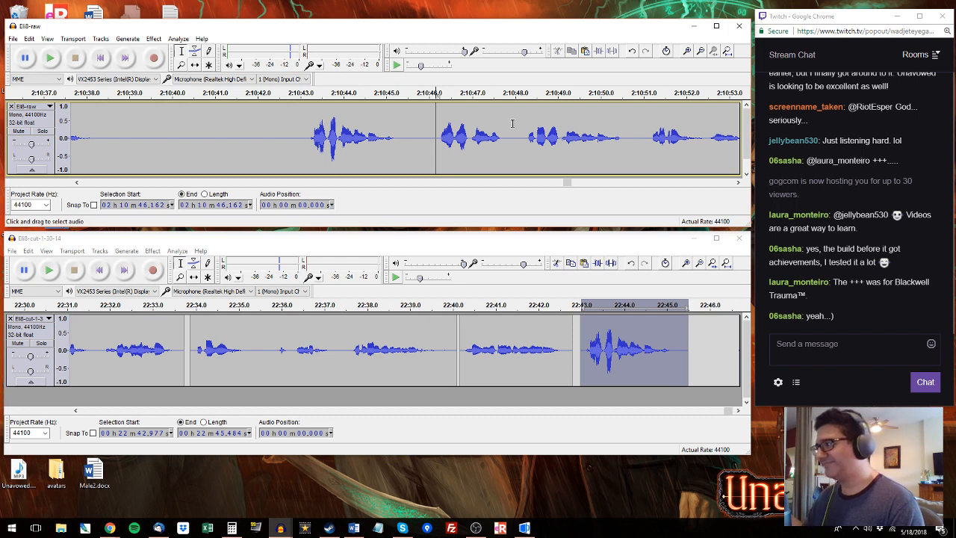
key("space")
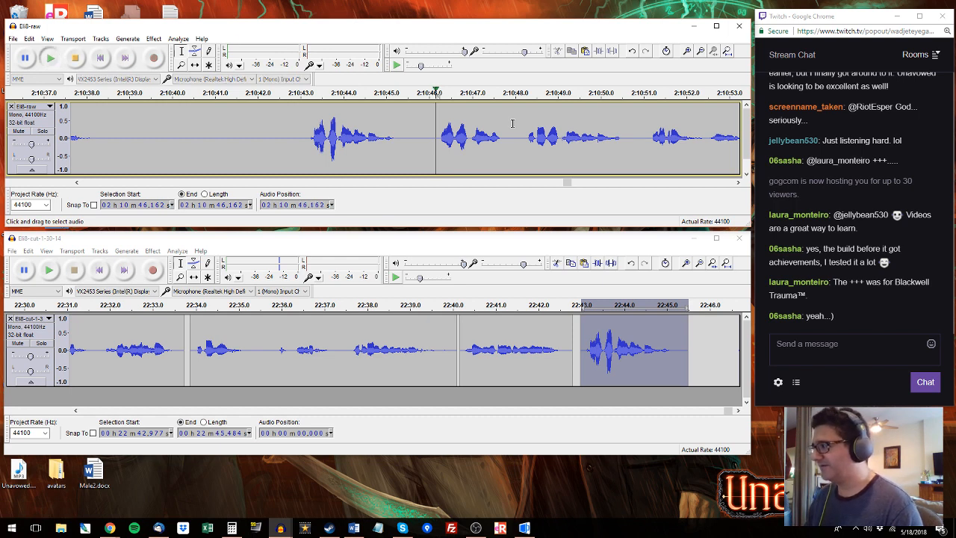
key("space")
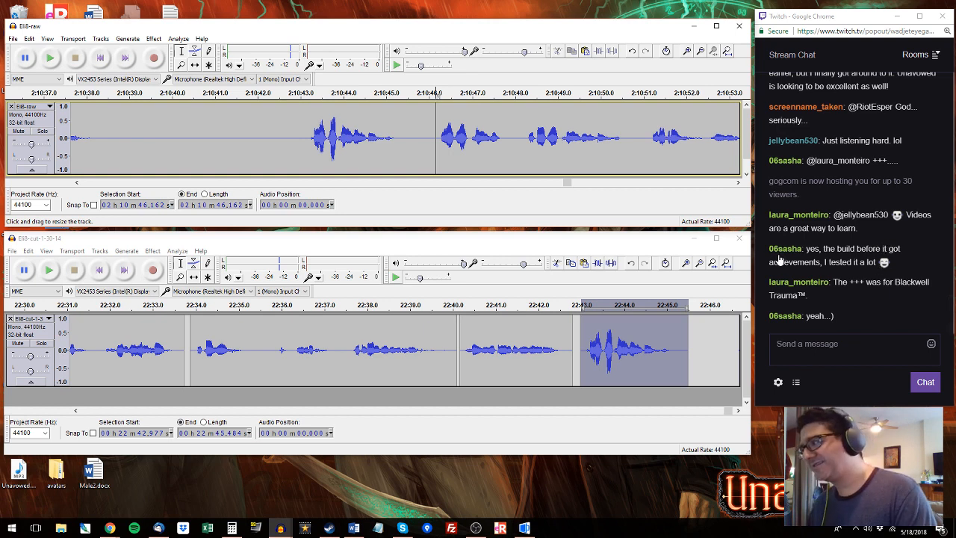
key("space")
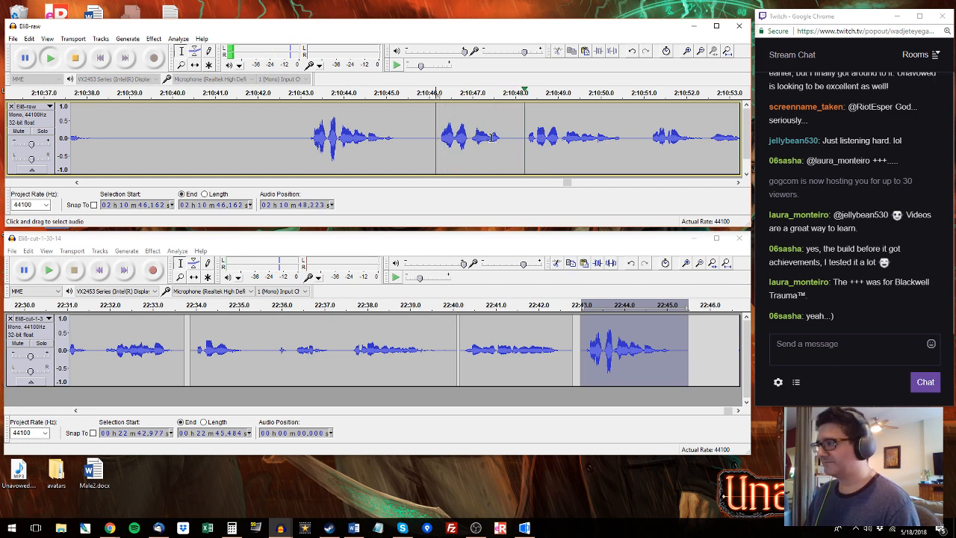
Step: Select the raw take from 2:10:48.124 to 2:10:50.609, compare it with the cut's last clip at 22:42.977, and replace that clip with it
left_click_drag(521, 133, 626, 127)
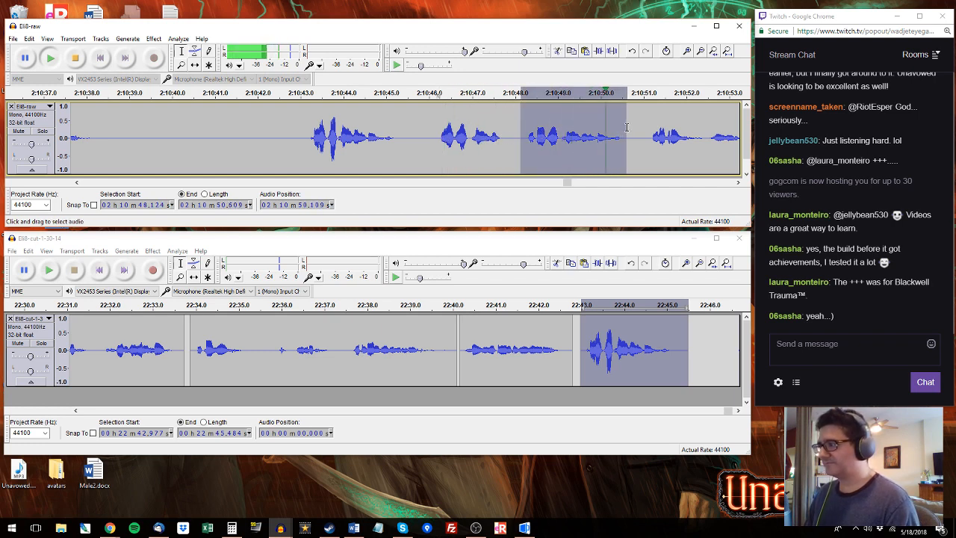
key("space")
left_click(582, 347)
key("space")
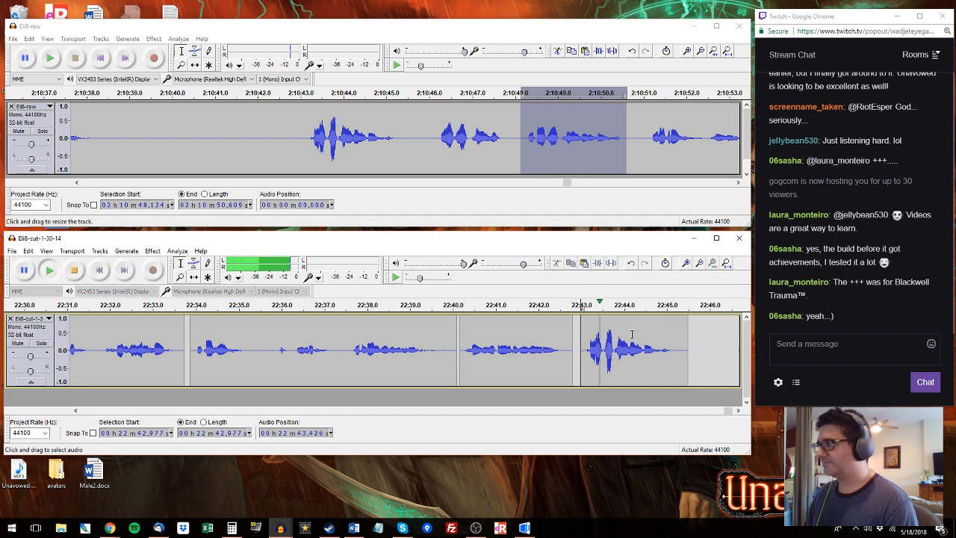
double_click(631, 333)
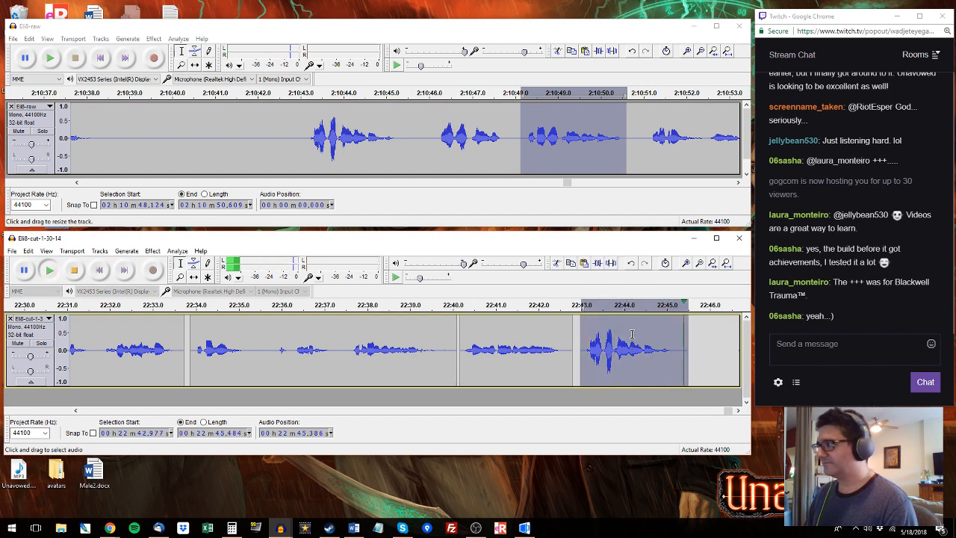
key("ctrl+v")
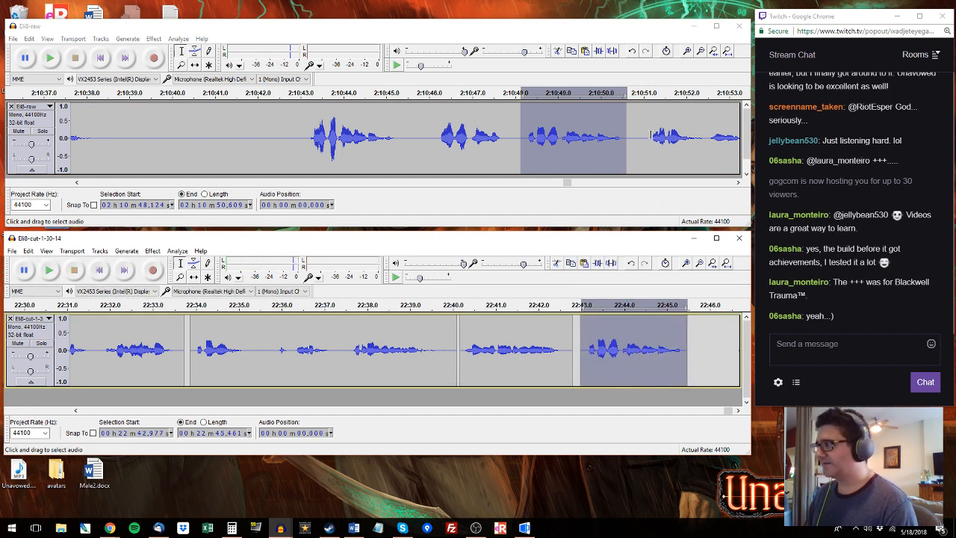
Step: Audition Eli8-raw from 2:10:51.027, select 2:10:50.969 to 2:10:53.767, and paste it after the cut's last clip at 22:45.577
left_click(645, 134)
key("space")
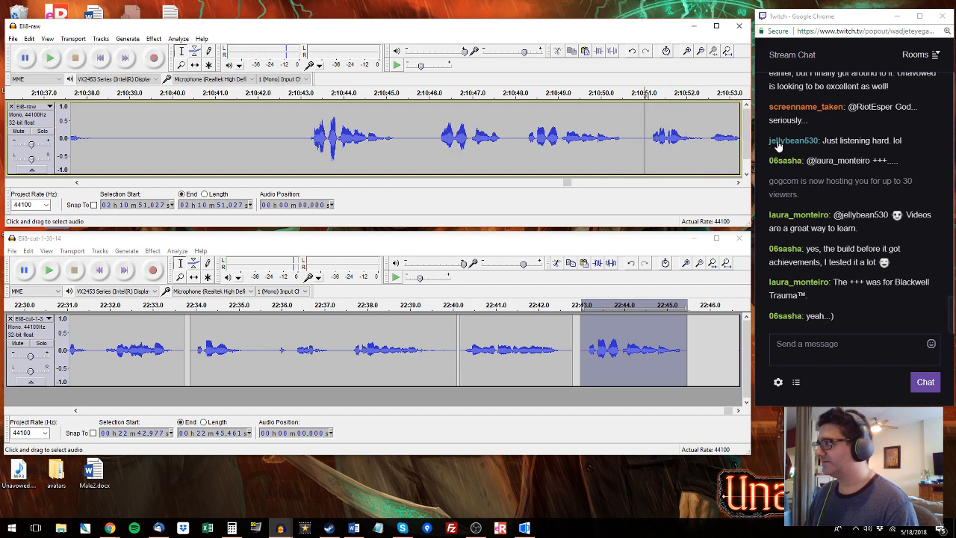
left_click_drag(641, 138, 611, 149)
key("ctrl+c")
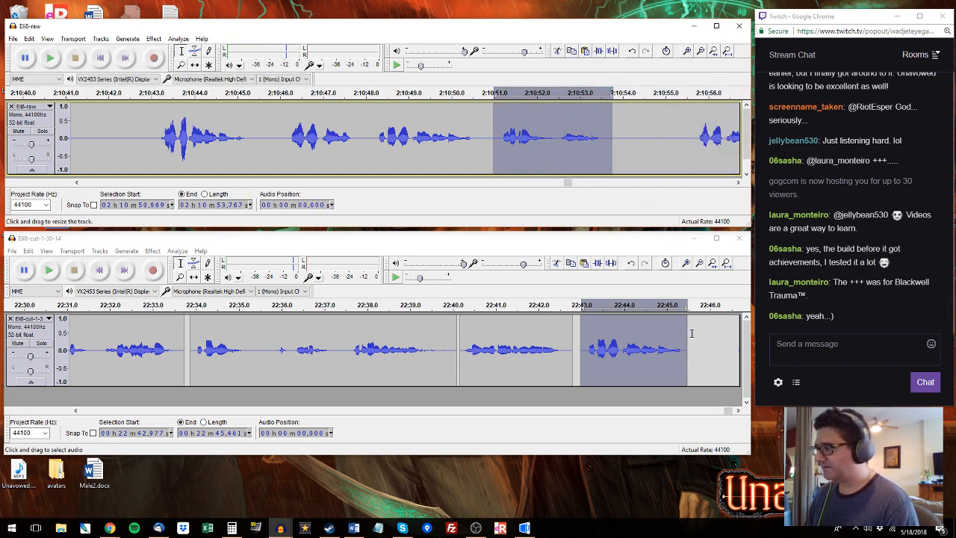
left_click(692, 336)
key("ctrl+v")
Step: Audition Eli8-raw from 2:10:55.729, select 2:11:01.429 to 2:11:03.809, and paste it after the cut's last clip at 22:48.491
left_click(697, 140)
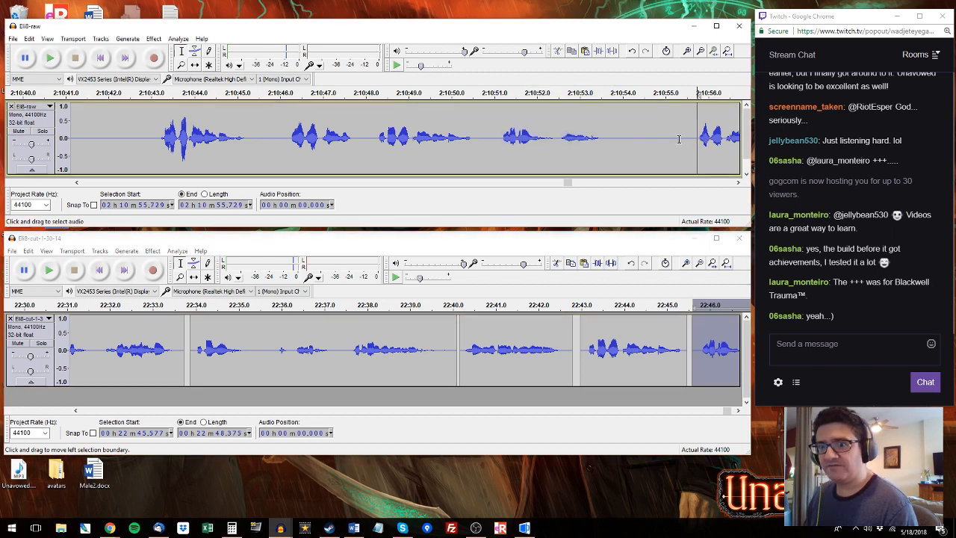
key("space")
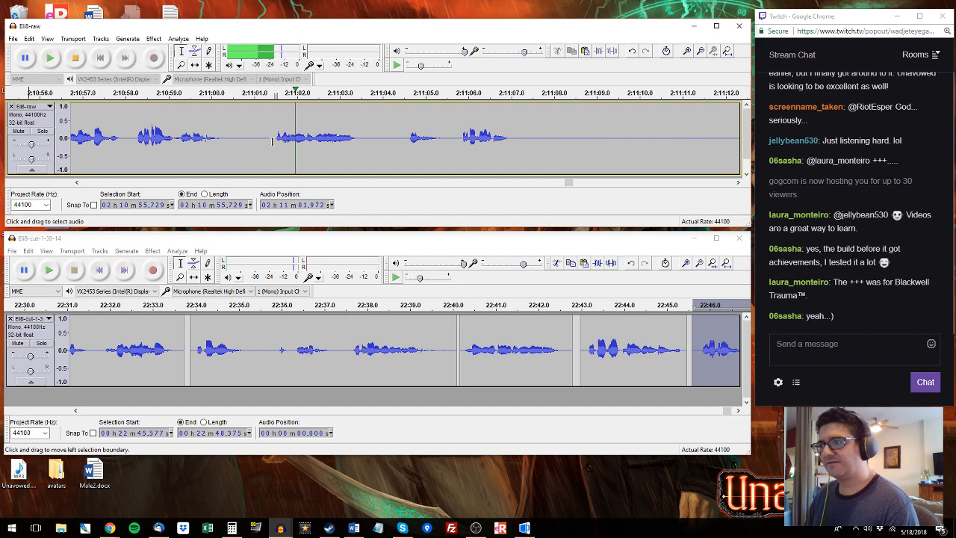
left_click_drag(273, 142, 374, 149)
key("space")
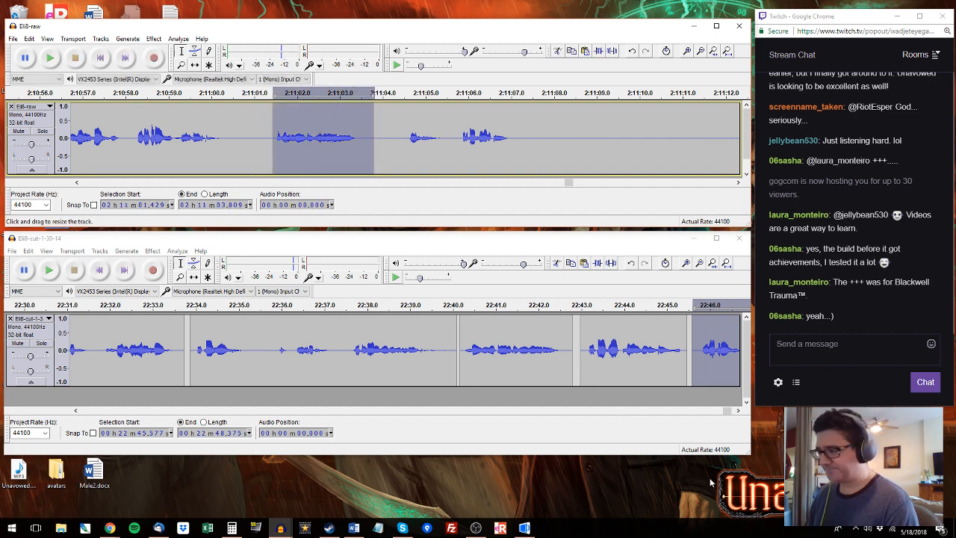
left_click_drag(726, 411, 729, 411)
left_click_drag(577, 323, 679, 328)
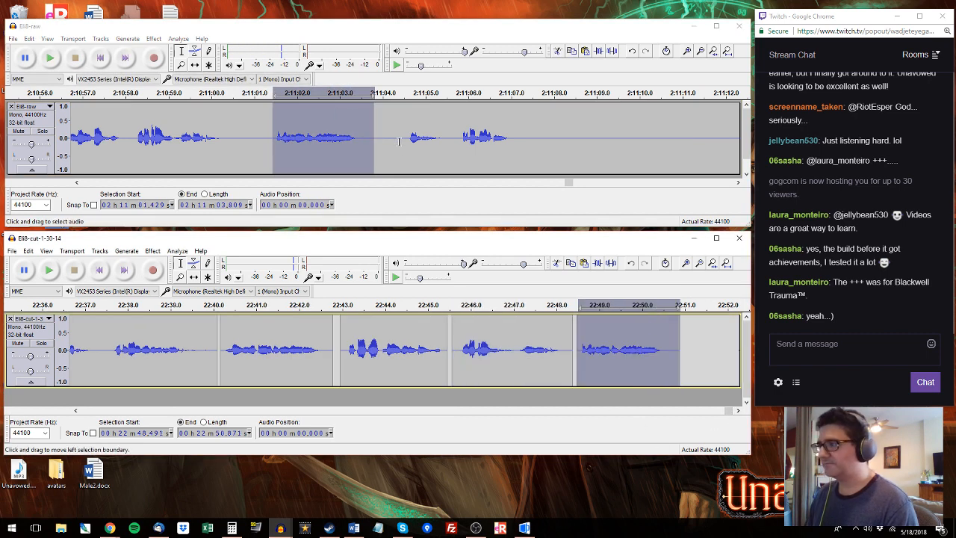
Step: Select and audition the raw take from 2:11:04.390 to 2:11:07.025, and paste it after the cut's last clip at 22:50.964
left_click_drag(511, 134, 400, 131)
key("space")
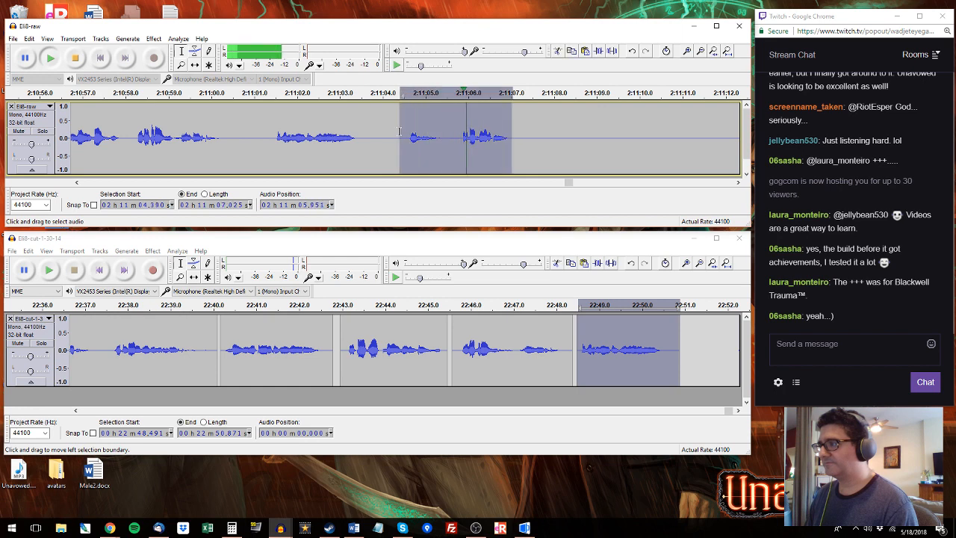
key("ctrl+c")
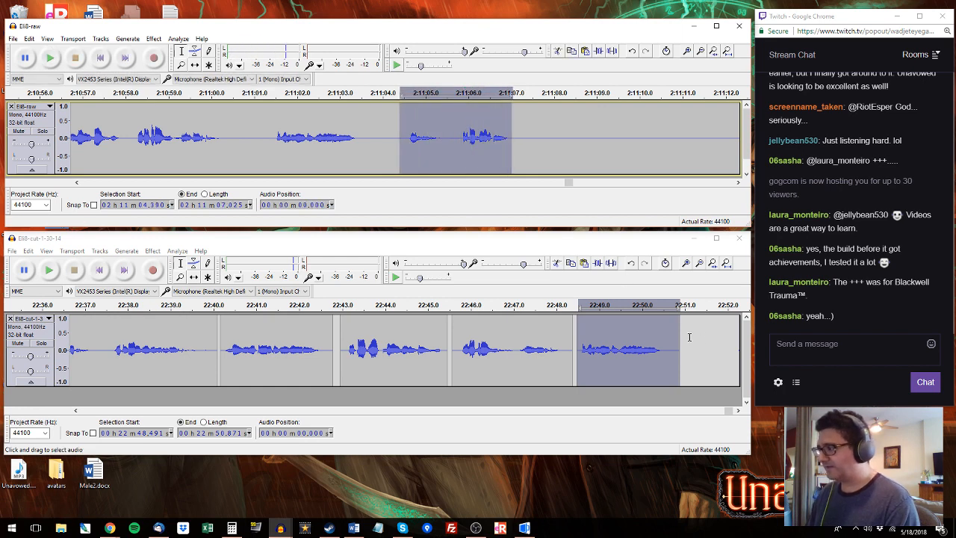
left_click(684, 333)
key("ctrl+v")
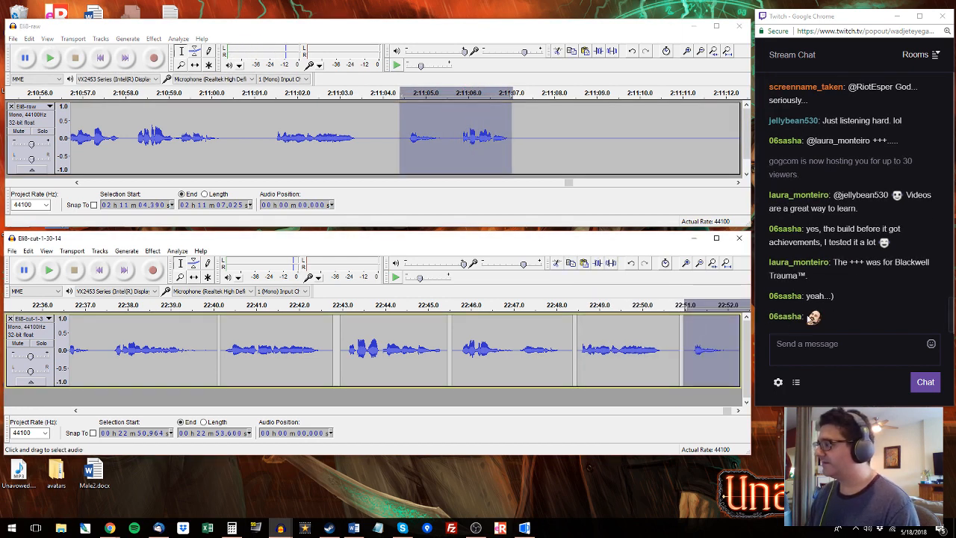
Step: Audition Eli8-raw from 2:11:11.019 and check the phrases at 2:11:12.470 to 2:11:14.827 and 2:11:14.990 to 2:11:16.371
left_click(687, 128)
key("space")
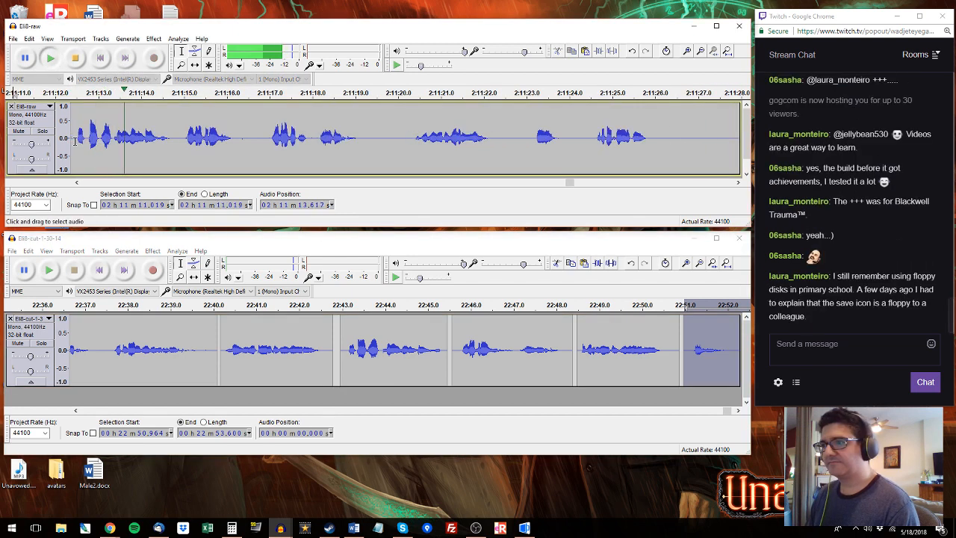
left_click_drag(75, 138, 174, 142)
key("space")
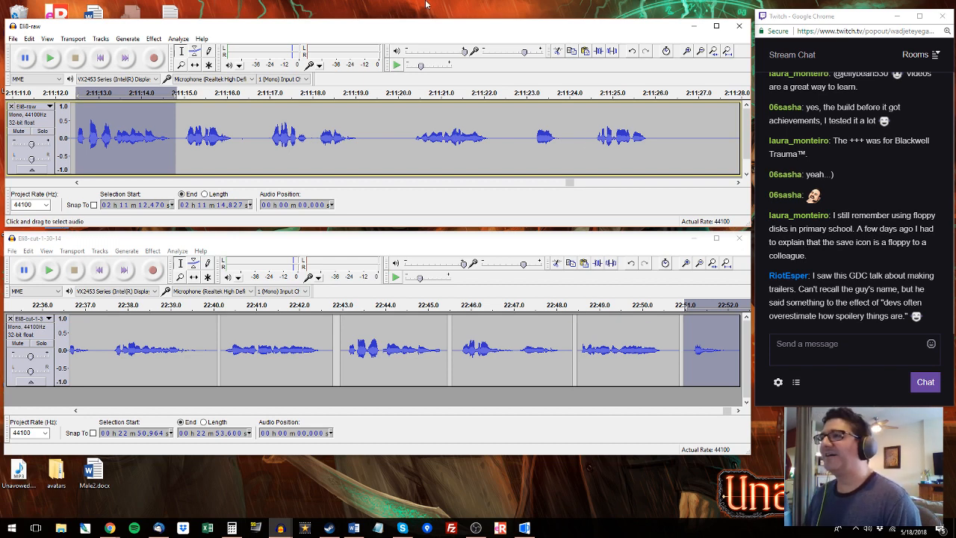
left_click(181, 114)
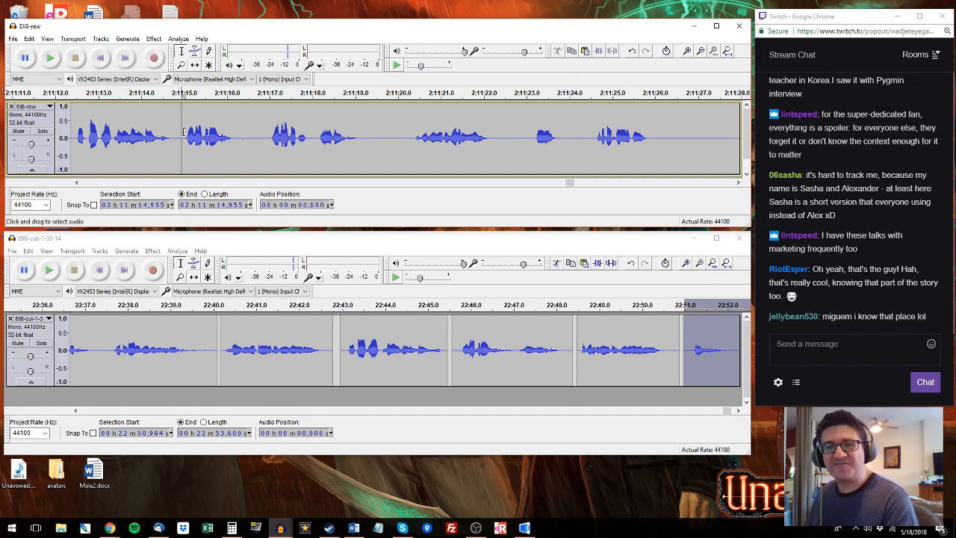
left_click_drag(183, 132, 242, 134)
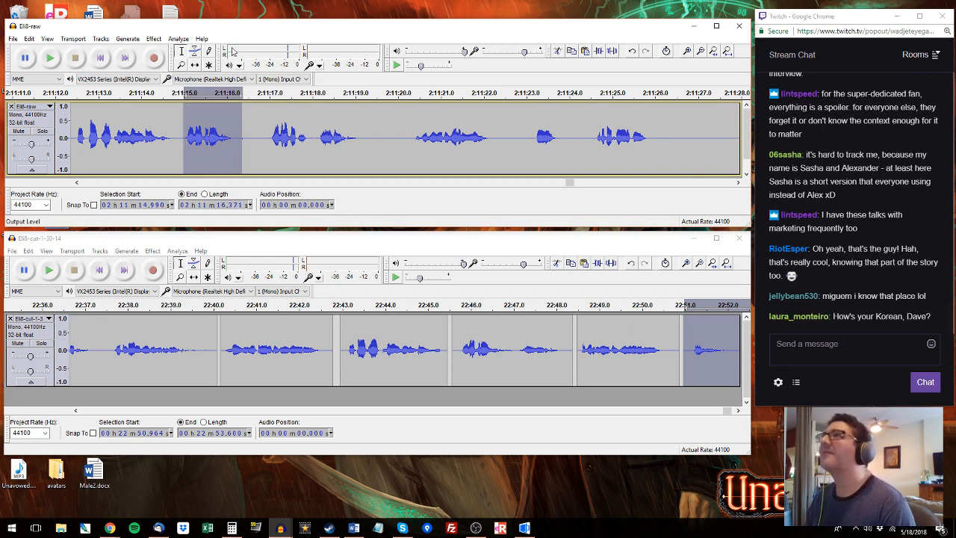
key("space")
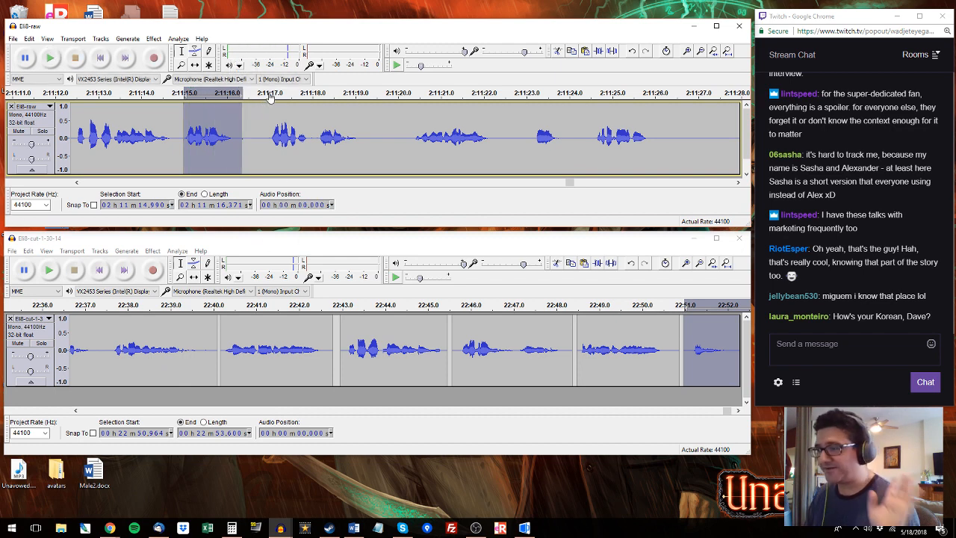
Step: Shorten the pause after 2:11:16.3 in Eli8-raw by replacing it with the silence from 2:11:19.610 to 2:11:19.912, and audition the join
left_click_drag(383, 141, 394, 140)
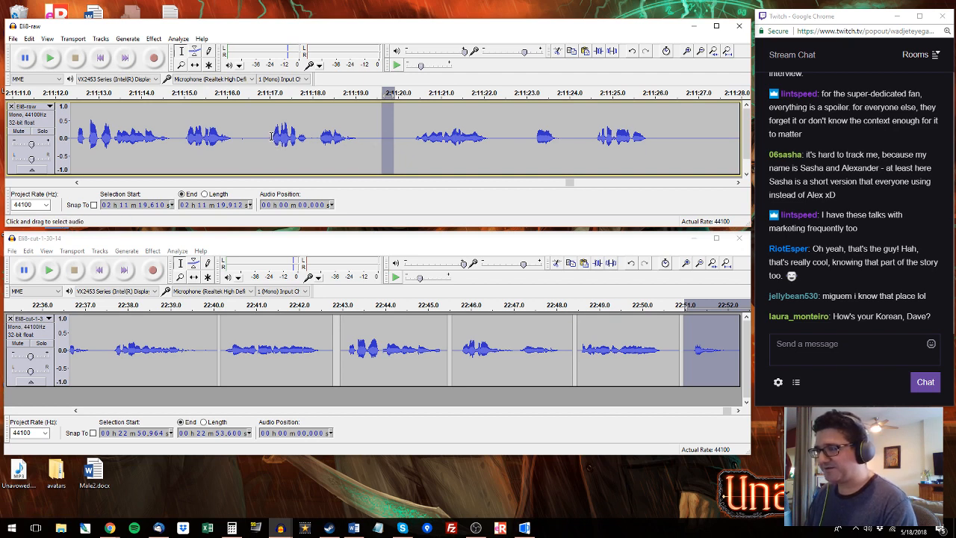
left_click_drag(272, 136, 239, 136)
key("ctrl+v")
left_click(198, 134)
key("space")
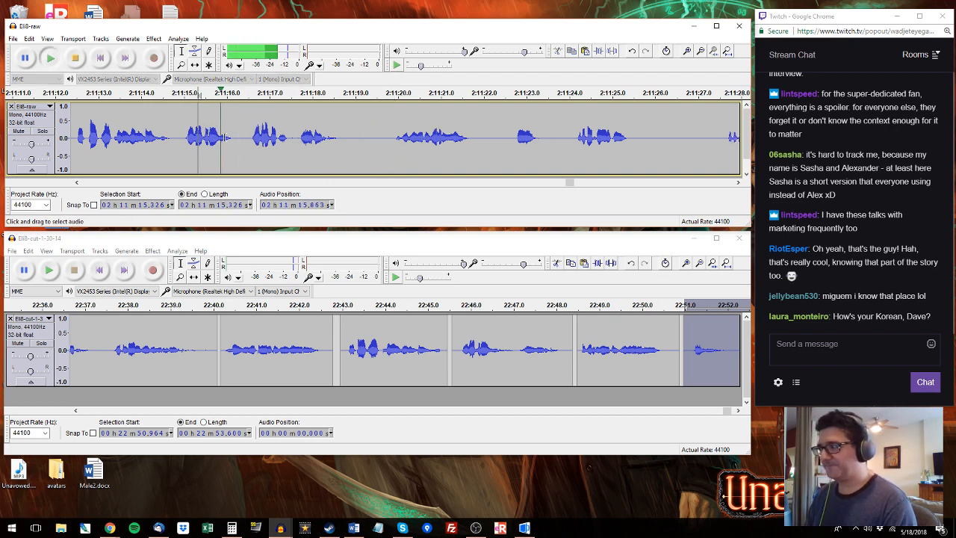
key("space")
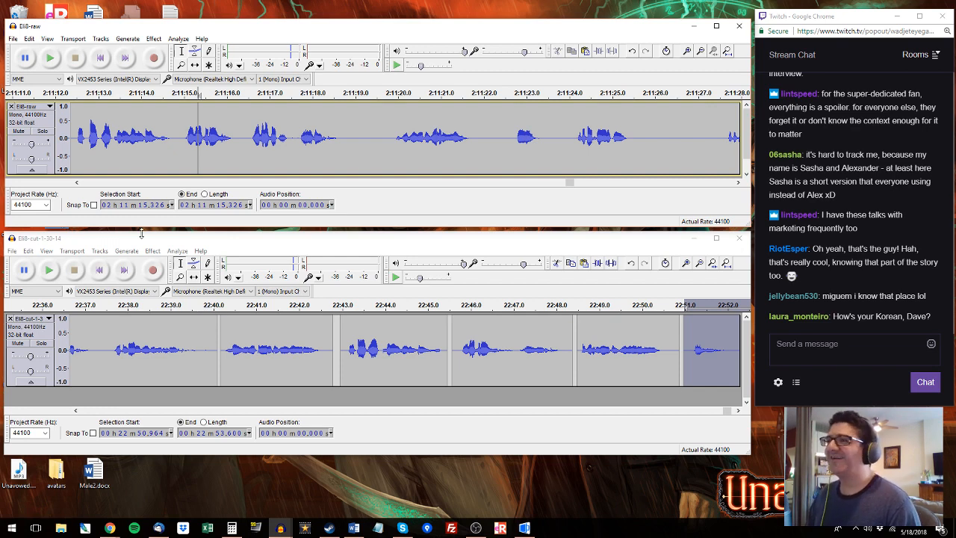
Step: Audition the tightened raw passage from about 2:11:12.4, and select and replay 2:11:14.955 to 2:11:18.693
left_click(77, 184)
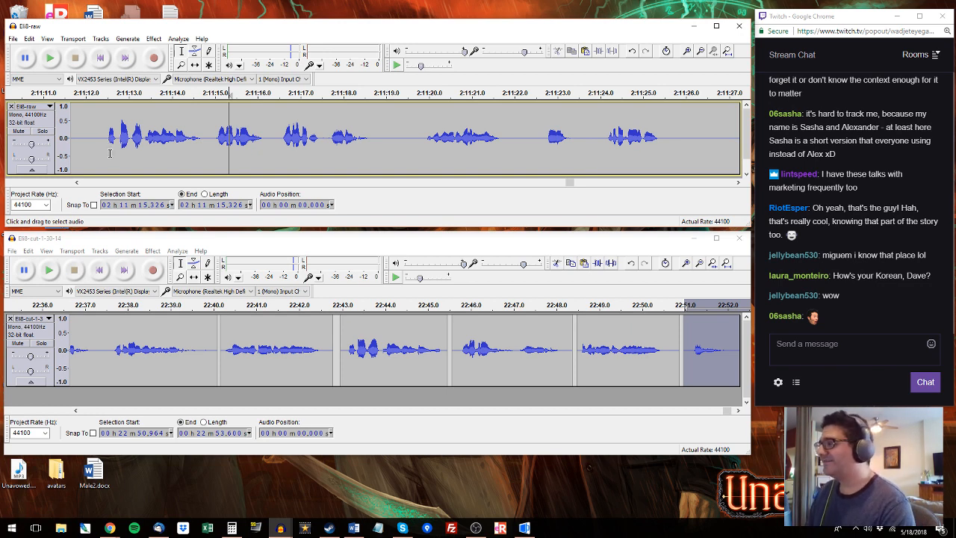
left_click(102, 92)
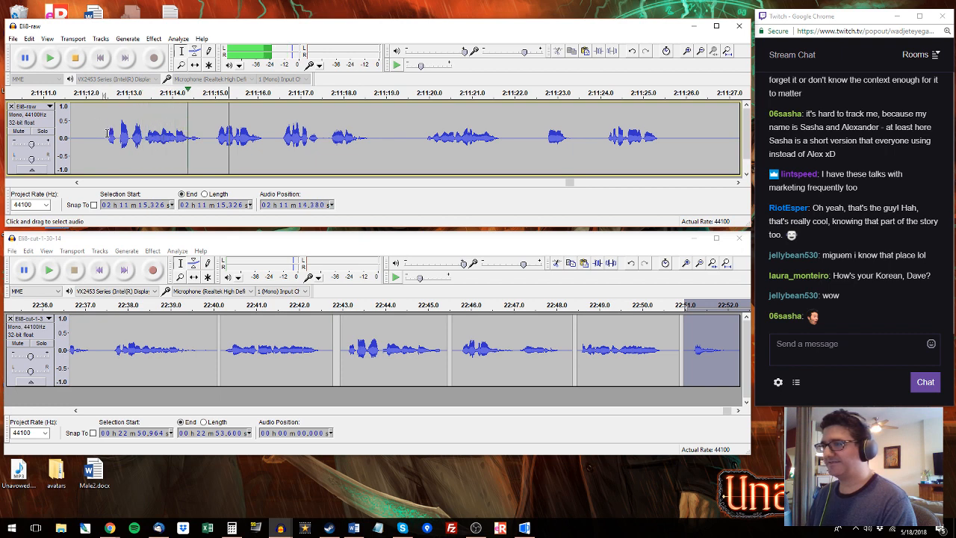
left_click_drag(106, 134, 370, 137)
left_click(212, 138)
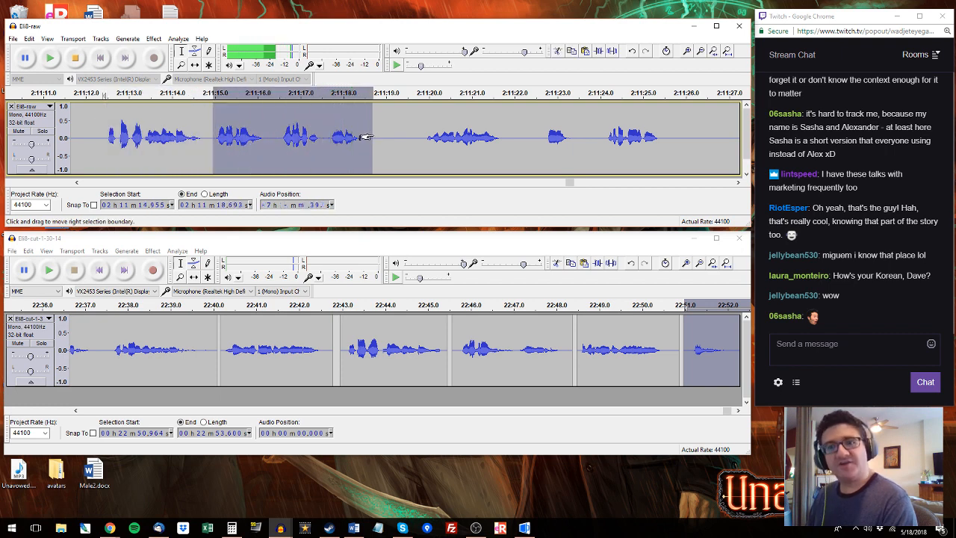
key("space")
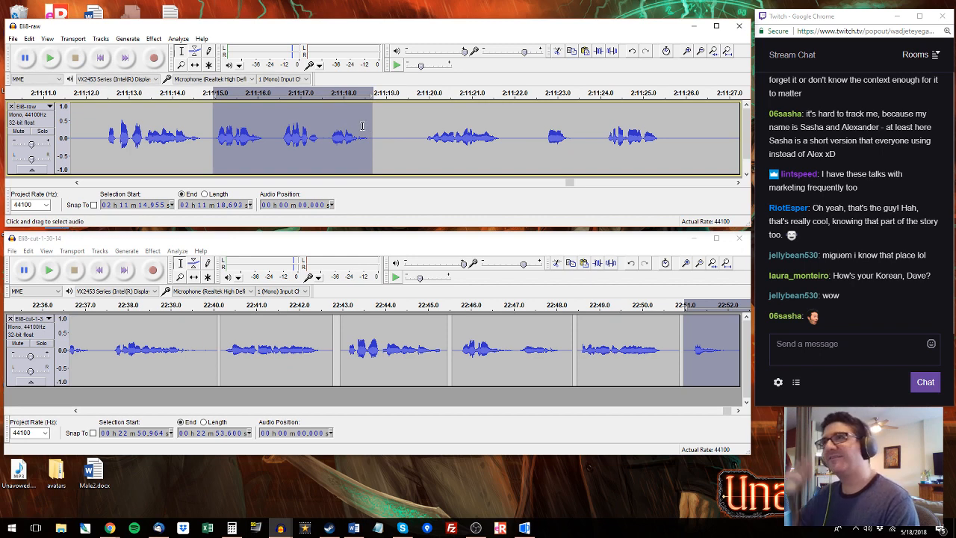
key("space")
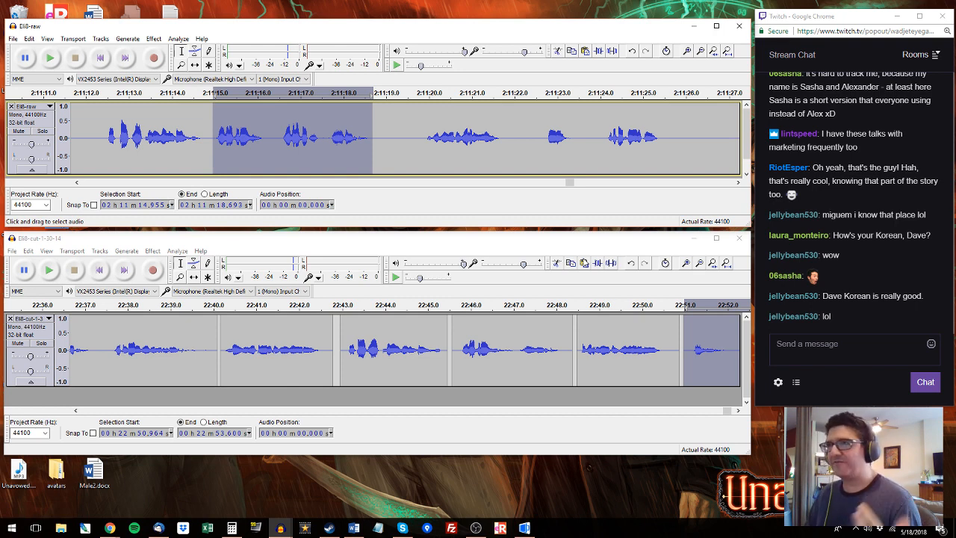
key("space")
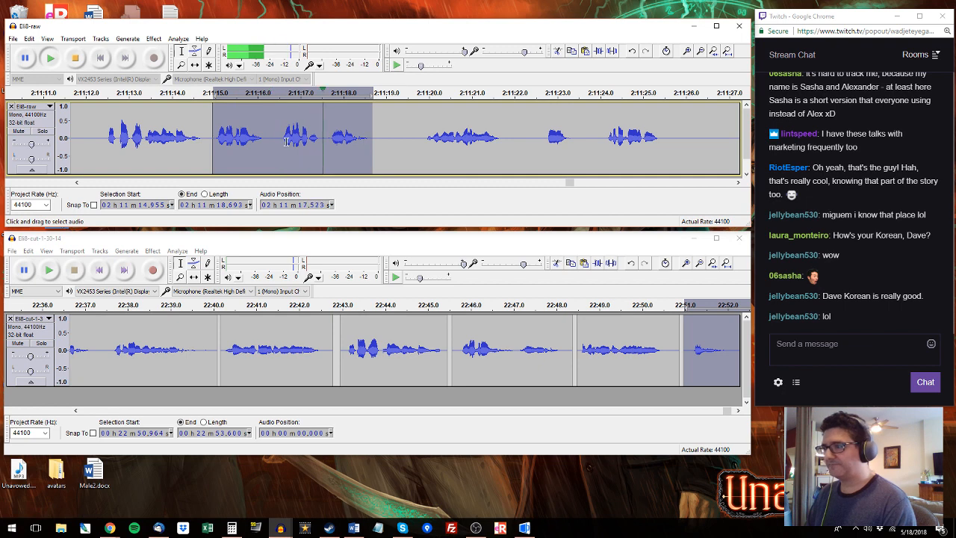
Step: Compare the raw take from 2:11:16.557 to 2:11:18.960 with the cut's clips played from 22:50.825 and 22:45.728
left_click_drag(282, 140, 385, 140)
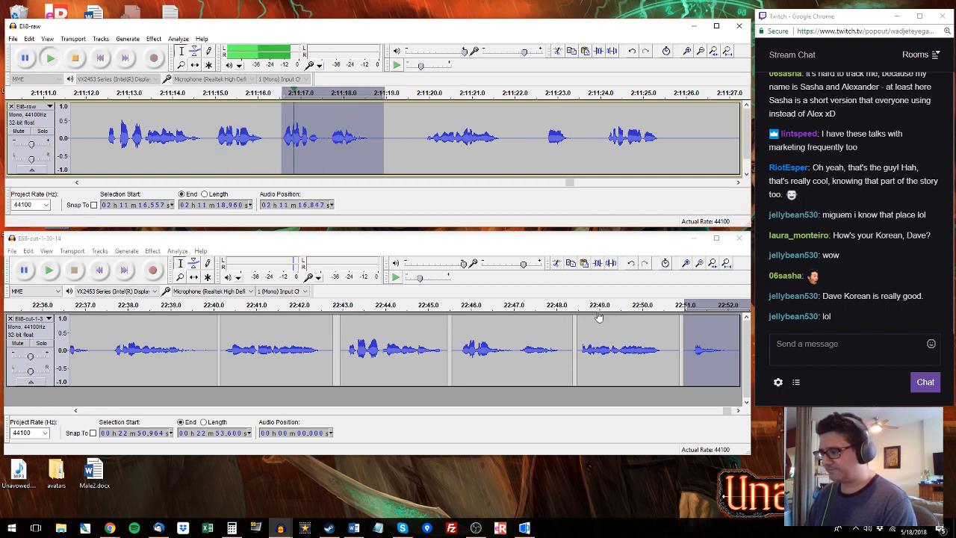
left_click_drag(728, 412, 736, 411)
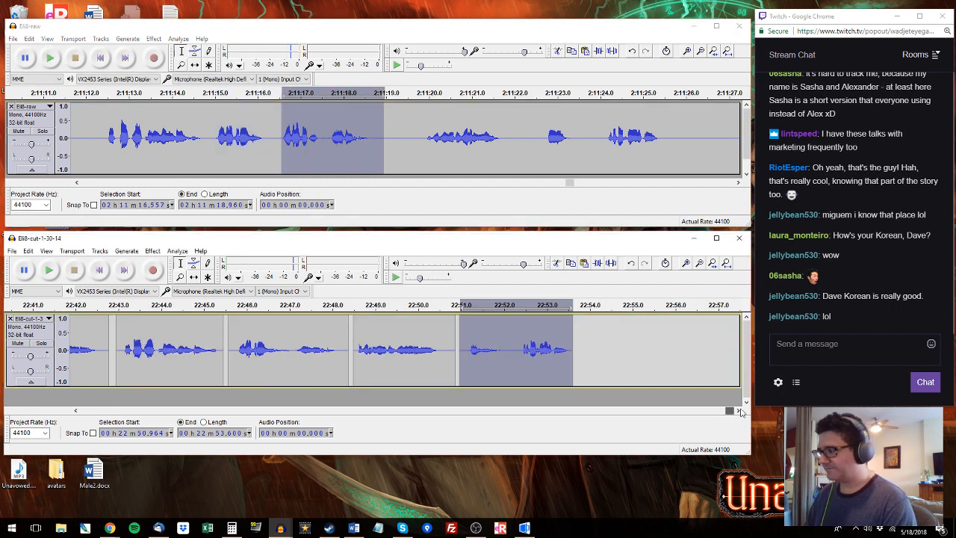
left_click(454, 333)
key("space")
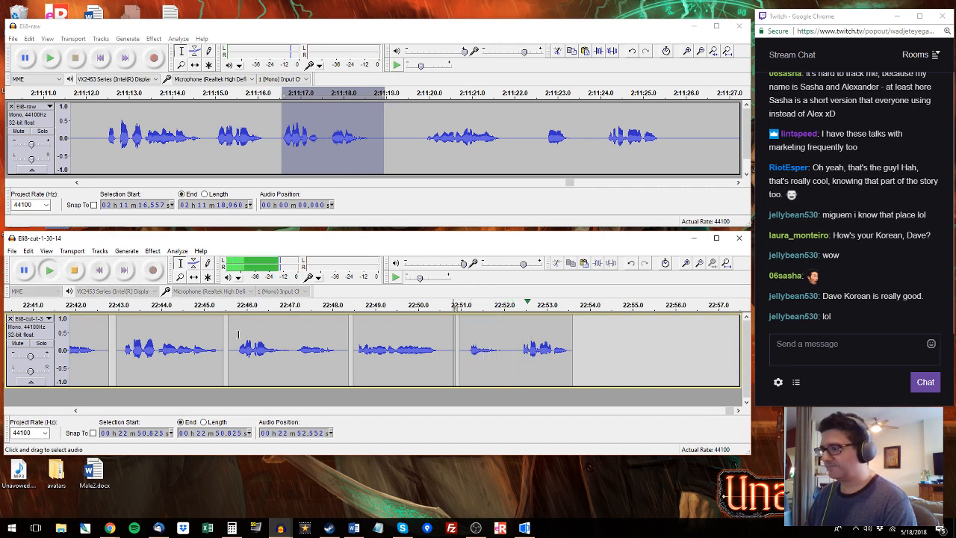
left_click(235, 334)
key("space")
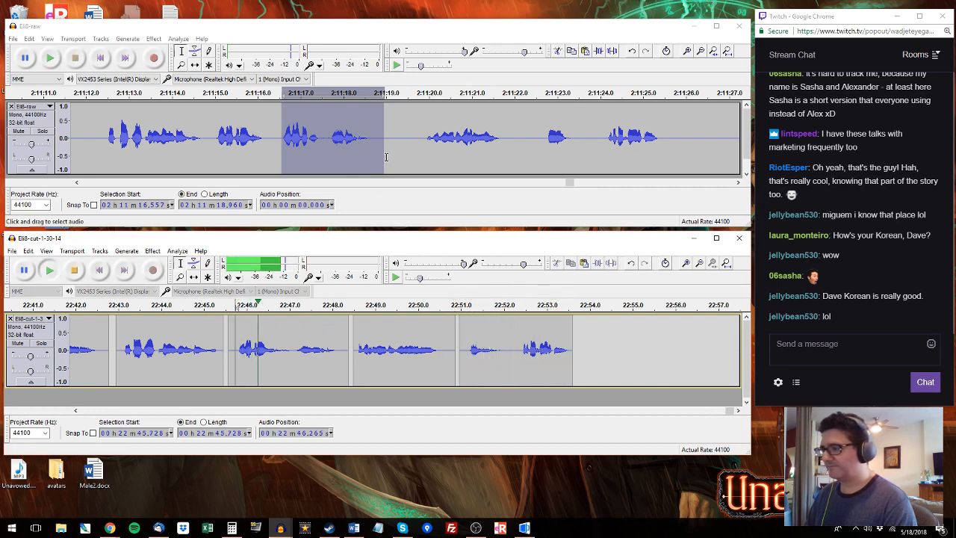
Step: Audition the following raw takes, select 2:11:36.735 to 2:11:42.482, and paste it after the cut's last clip at 22:53.774
left_click(425, 94)
left_click(735, 94)
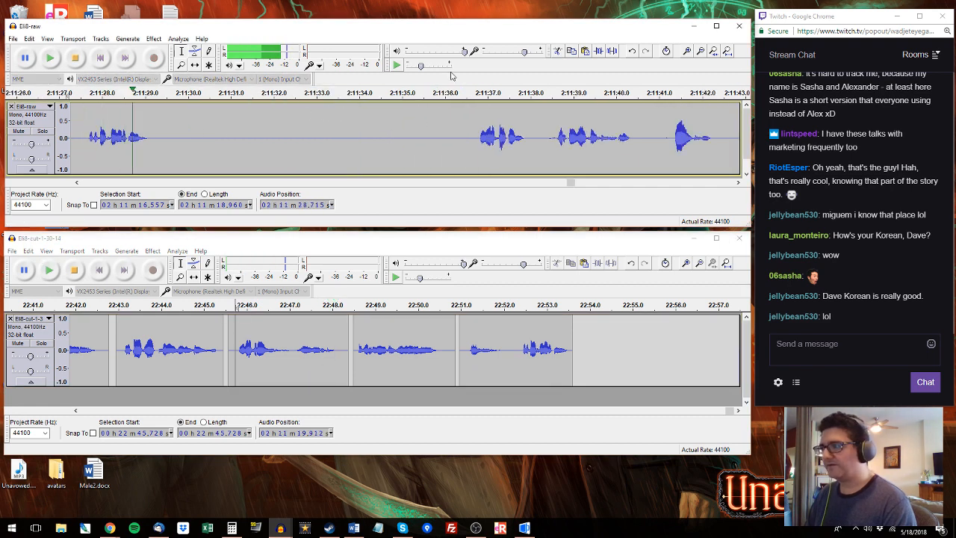
left_click(474, 93)
left_click_drag(476, 135, 633, 139)
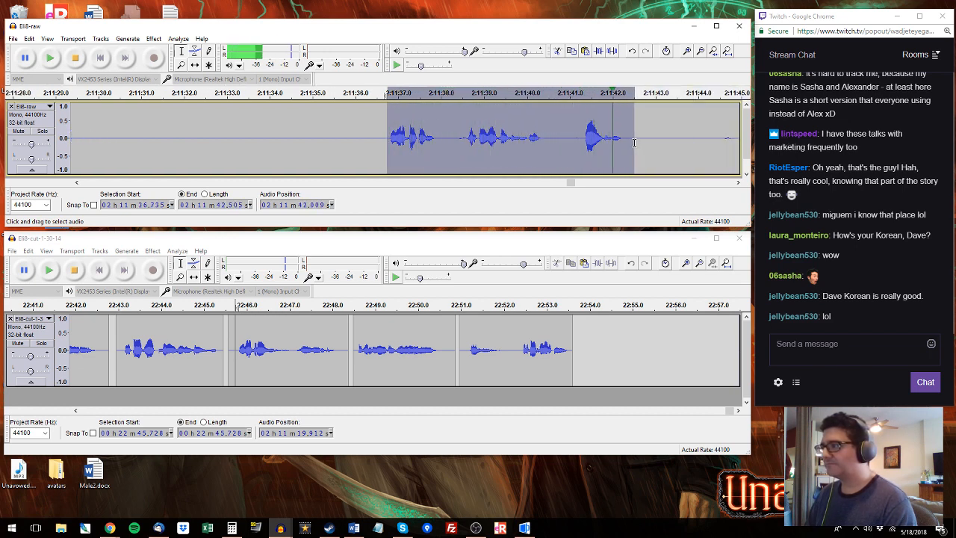
key("ctrl+c")
left_click(581, 323)
key("ctrl+v")
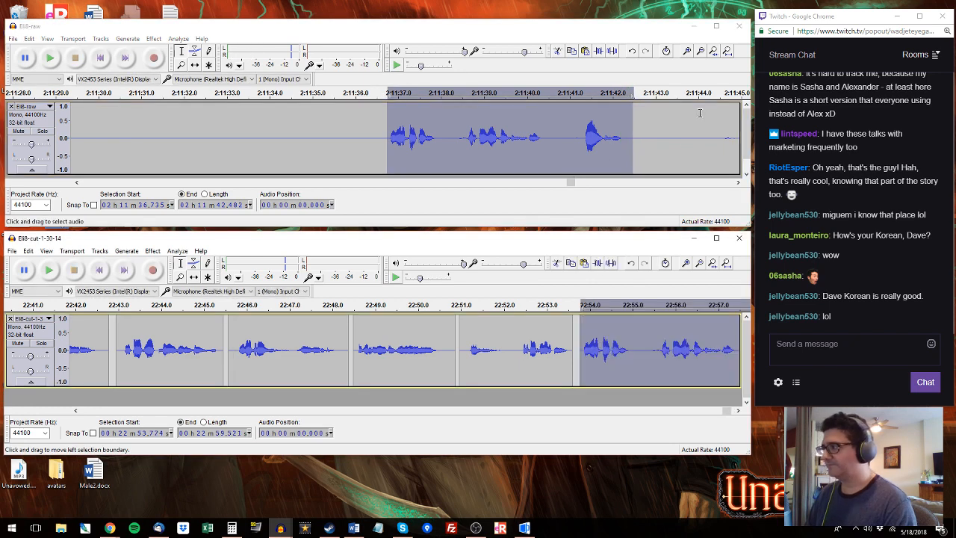
Step: Audition the next raw takes, select 2:11:54.591 to 2:11:56.193, and replace the last clip's middle phrase at 22:55.318 with it
left_click(727, 96)
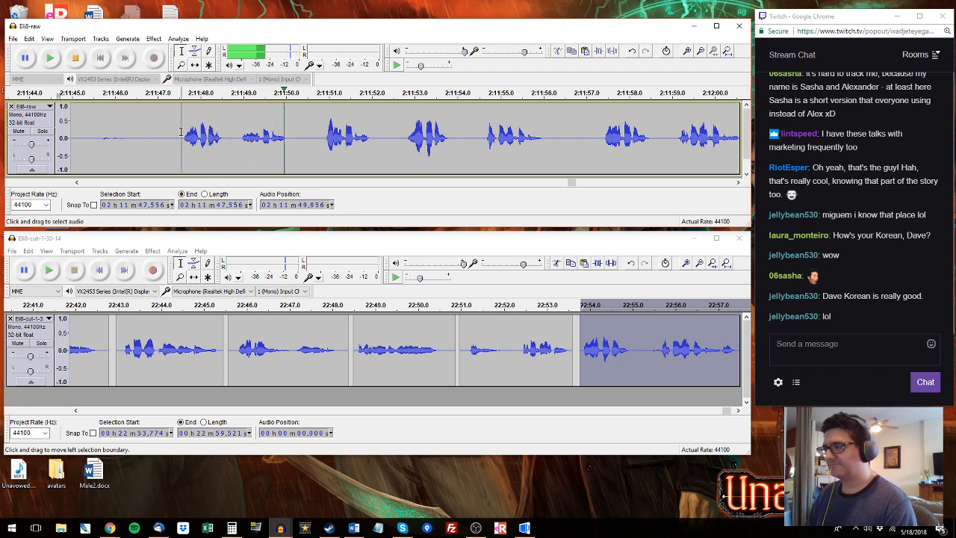
left_click_drag(182, 134, 221, 136)
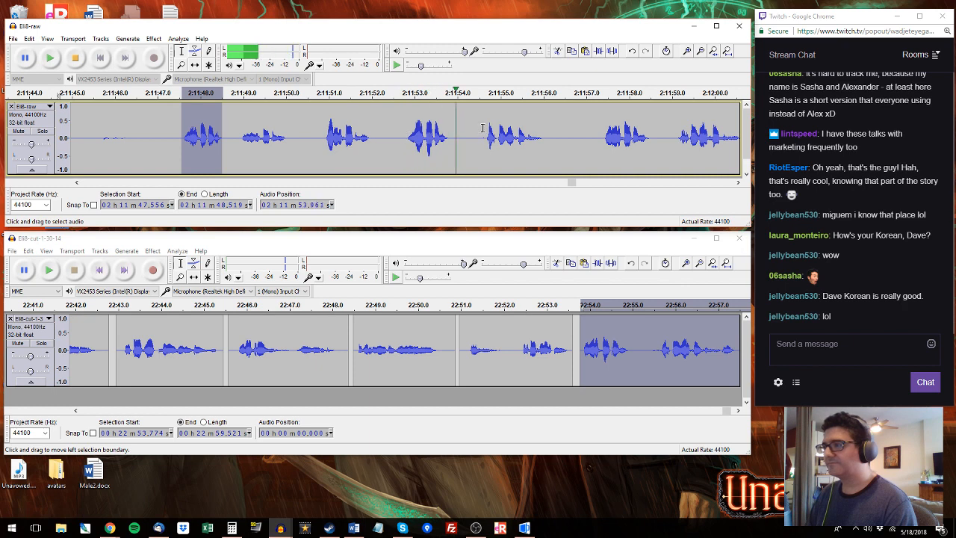
left_click_drag(483, 133, 551, 128)
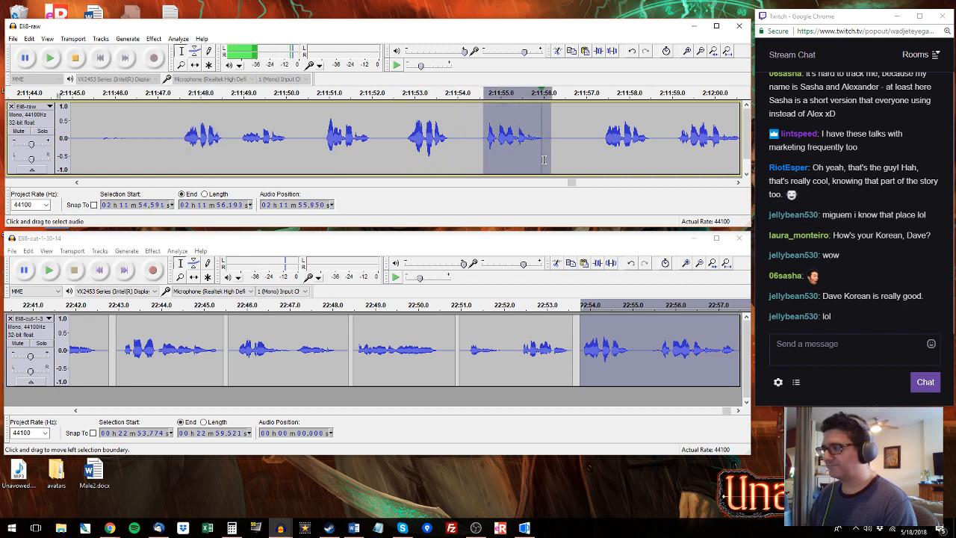
left_click(633, 351)
left_click(647, 352)
key("space")
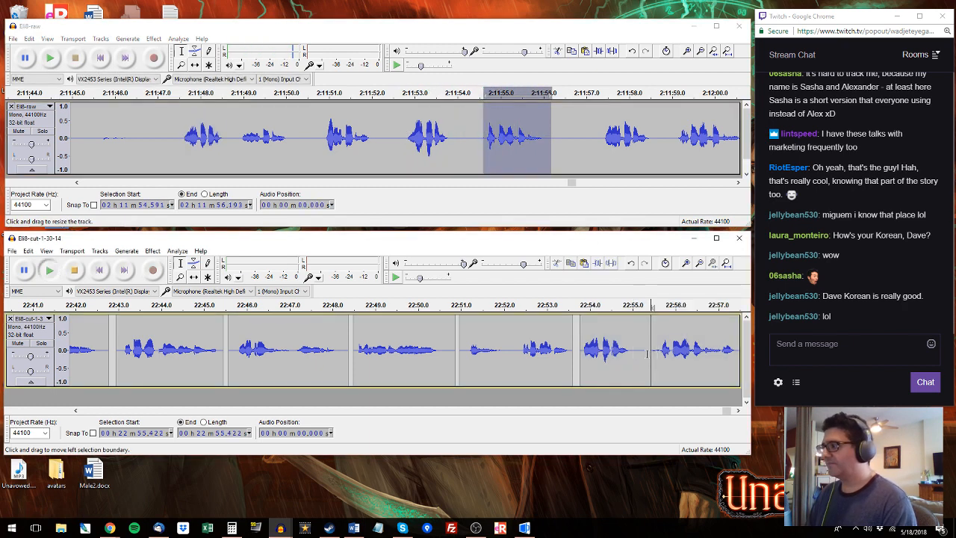
left_click_drag(647, 351, 623, 326)
key("ctrl+v")
Step: Audition the next raw takes from 2:11:57.308
left_click(599, 140)
key("space")
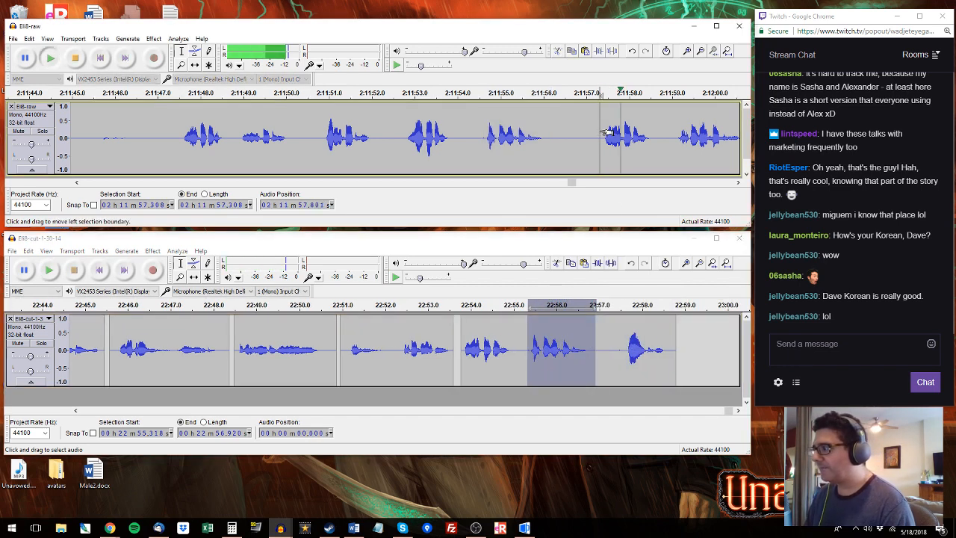
left_click_drag(672, 138, 596, 130)
key("space")
Step: Audition the raw take from 2:12:05.330, select 2:12:05.272 to 2:12:08.349, and paste it after the cut's last clip at 22:58.905
left_click(675, 128)
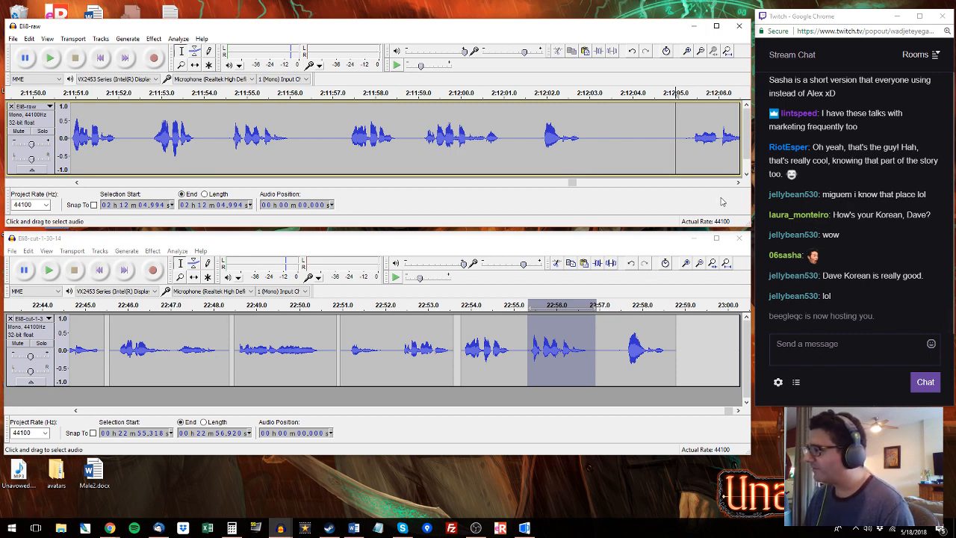
left_click(689, 137)
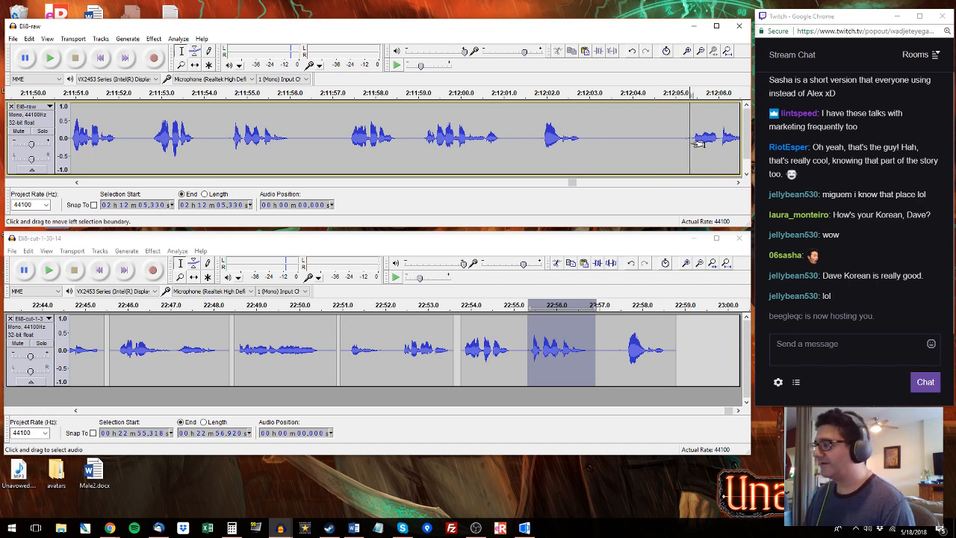
left_click(49, 58)
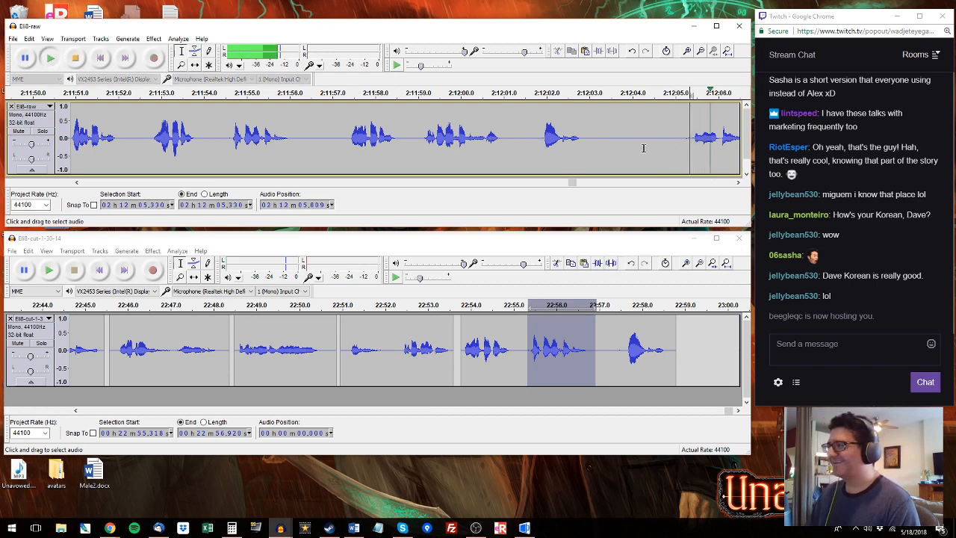
left_click_drag(147, 132, 91, 134)
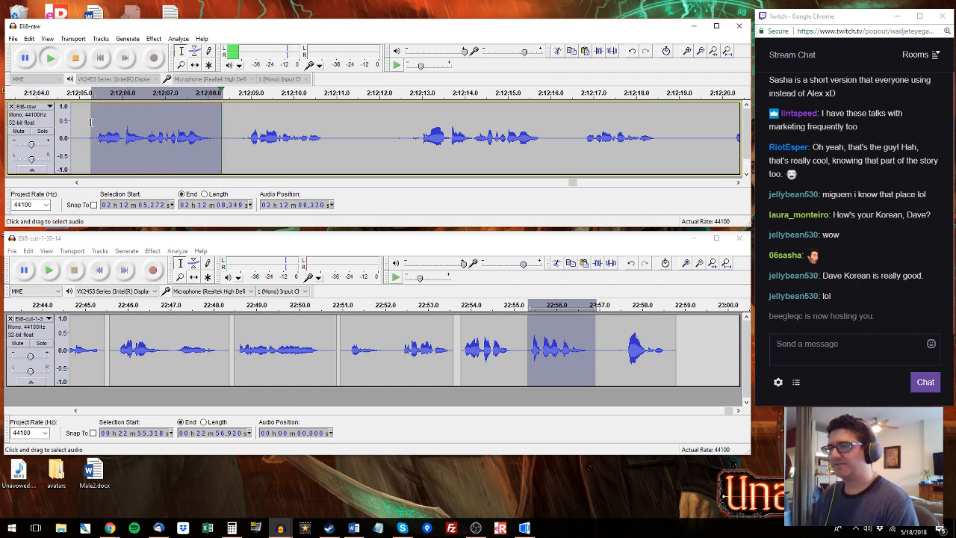
double_click(682, 339)
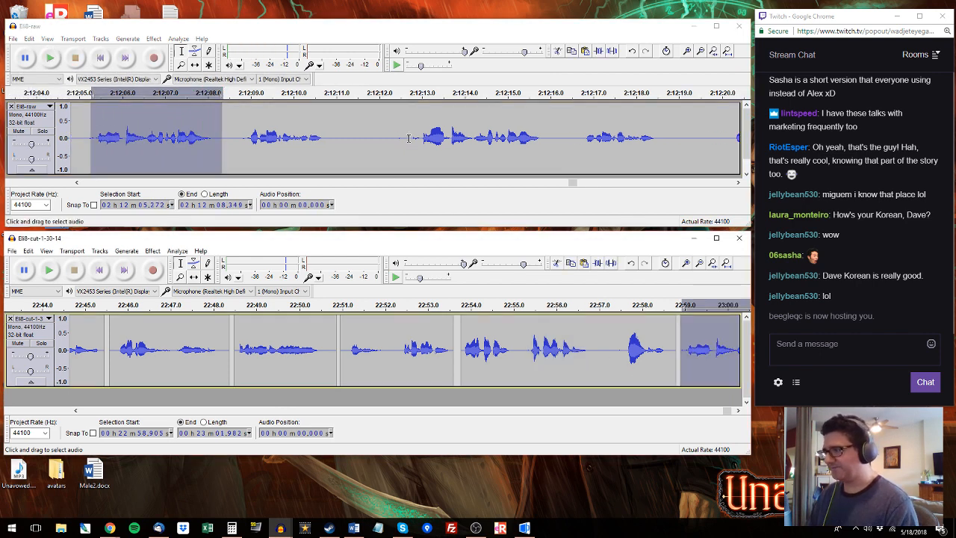
Step: Audition the raw take from 2:12:12.935, select 2:12:12.958 to 2:12:16.000, and replace the cut's last clip at 22:58.905 with it
left_click(426, 93)
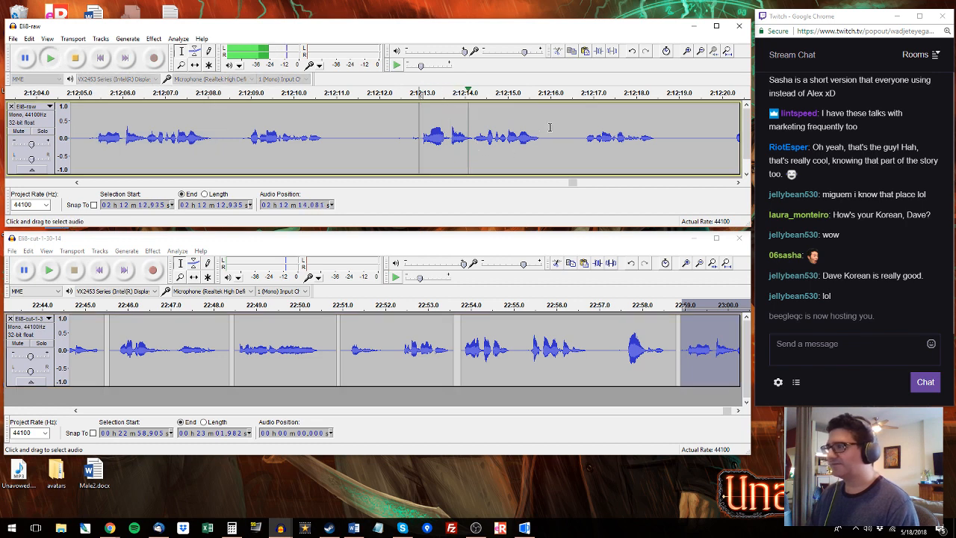
left_click_drag(550, 121, 421, 113)
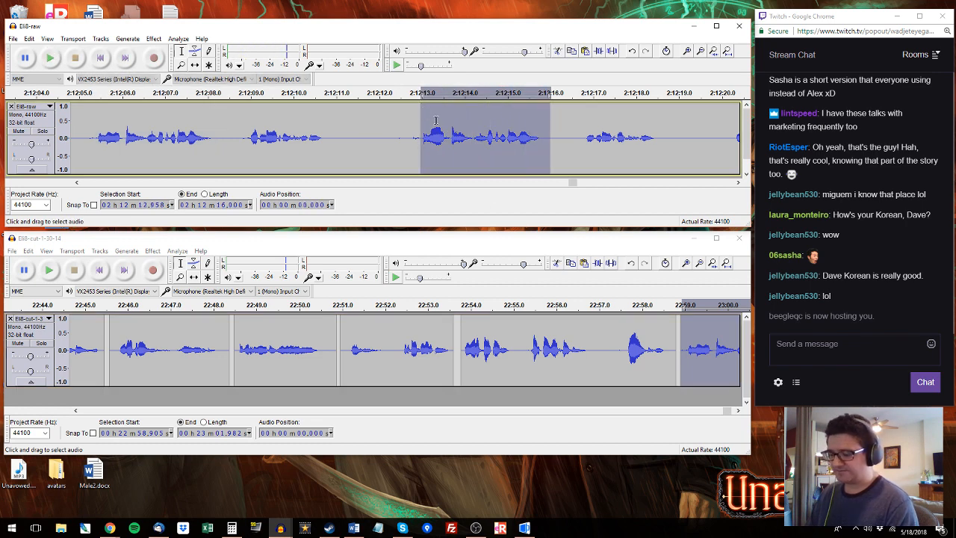
key("ctrl+c")
left_click_drag(726, 411, 734, 411)
key("Delete")
key("ctrl+v")
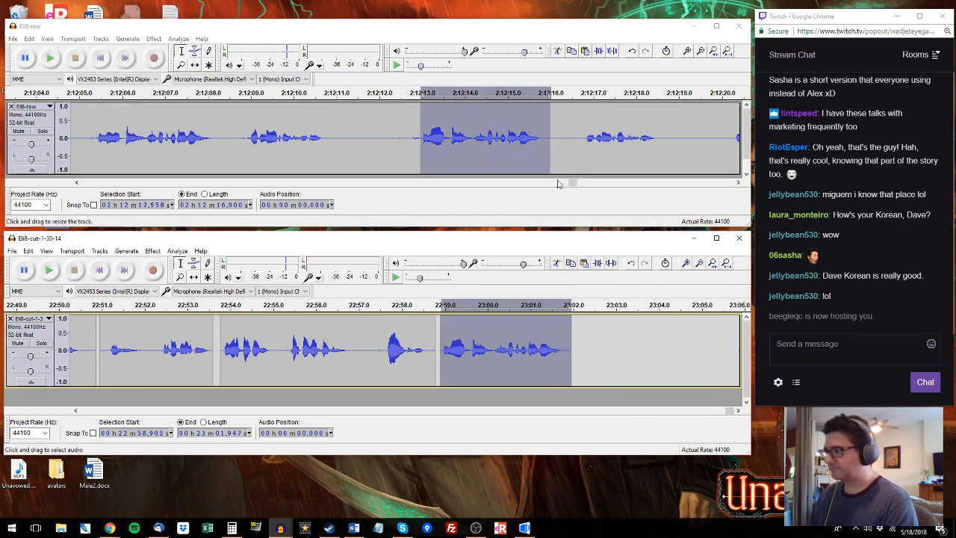
Step: Audition the following raw phrase, select 2:12:16.697 to 2:12:18.612, and paste it after the cut's last clip at 23:02.156
left_click(580, 93)
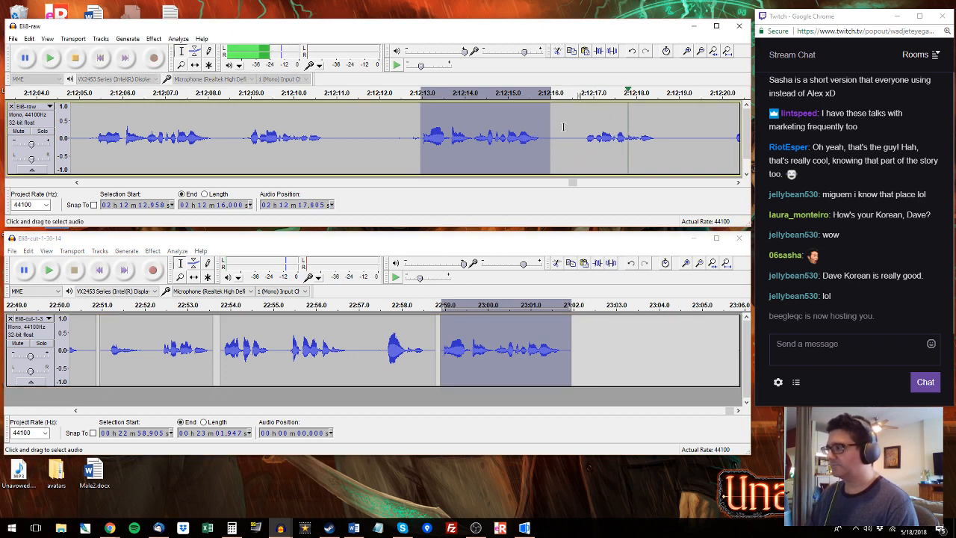
left_click_drag(580, 134, 661, 136)
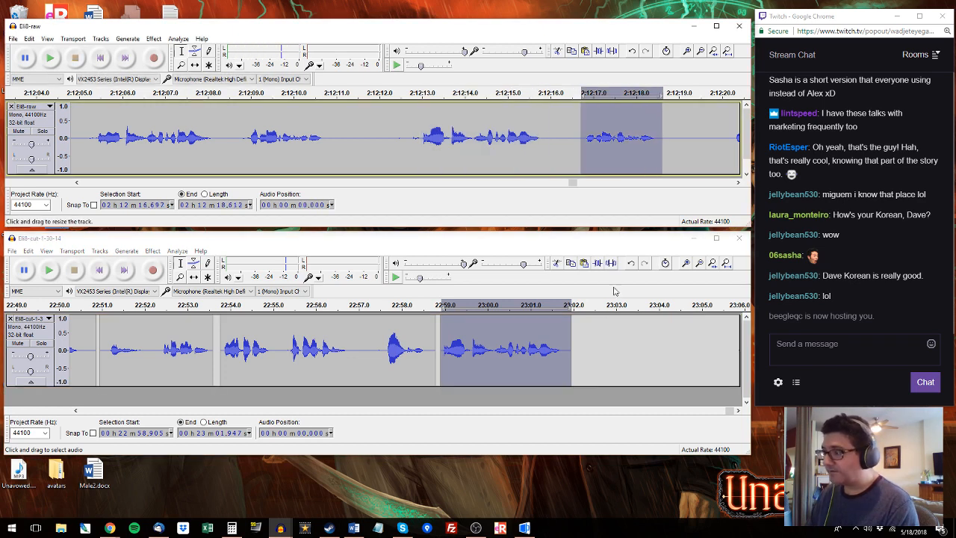
left_click(580, 329)
key("ctrl+v")
Step: Audition the short raw takes from 2:12:20.052, select 2:12:20.238 to 2:12:21.178, and paste it after the cut's last clip at 23:04.176
left_click(723, 93)
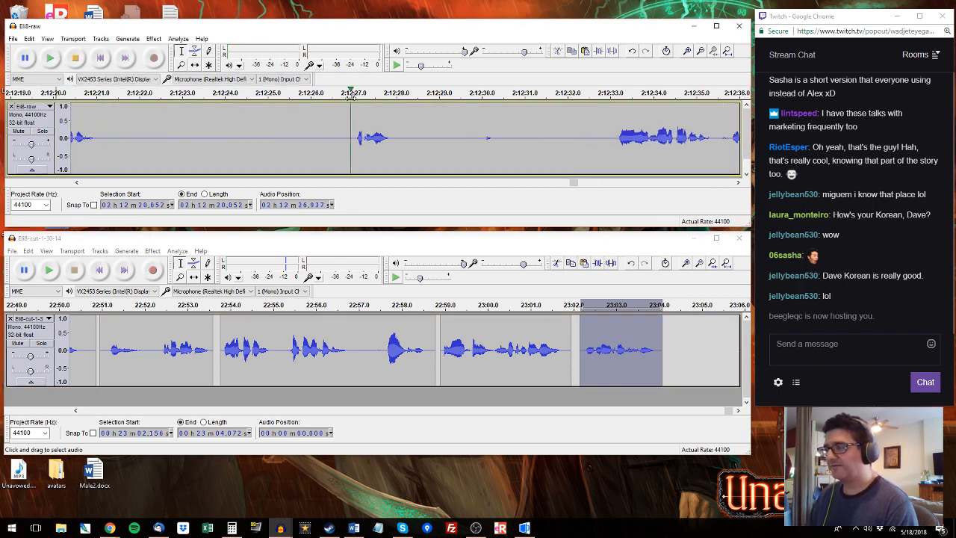
left_click(352, 93)
left_click_drag(356, 134, 400, 135)
key("space")
mouse_move(103, 136)
left_mouse_down()
mouse_move(140, 134)
mouse_move(121, 133)
left_mouse_up()
key("ctrl+c")
left_click(666, 330)
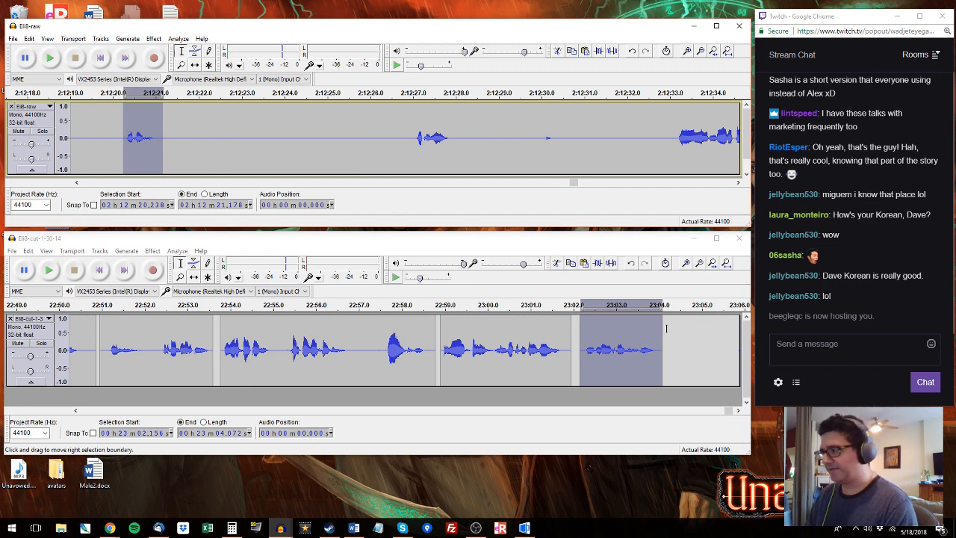
key("ctrl+v")
Step: Audition the next raw line from 2:12:33.113 and replay it from 2:12:33.032
left_click_drag(542, 132, 558, 132)
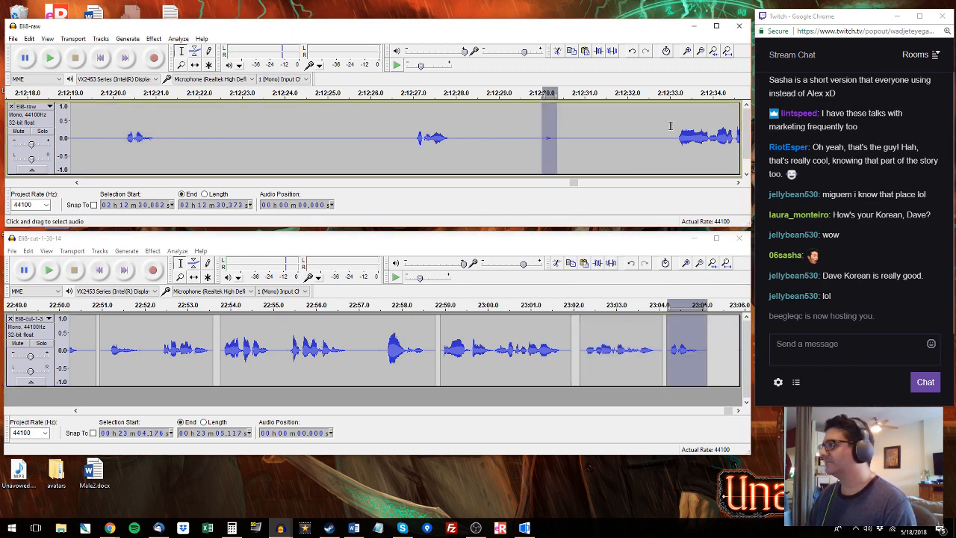
left_click(674, 124)
key("space")
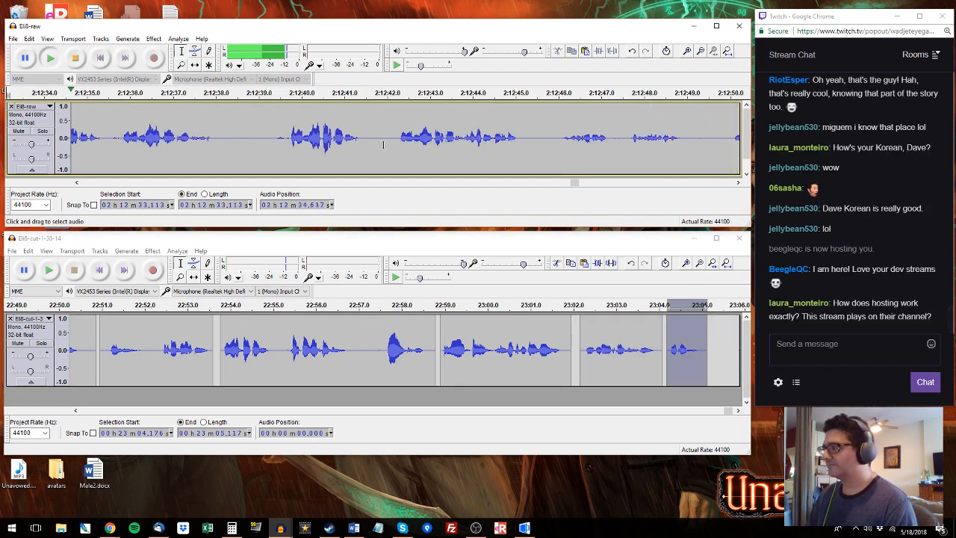
key("space")
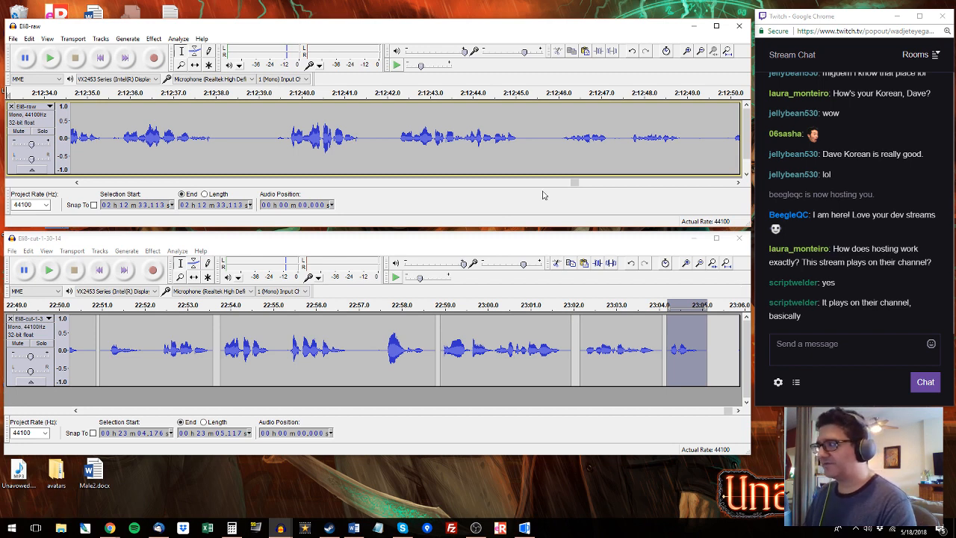
key("space")
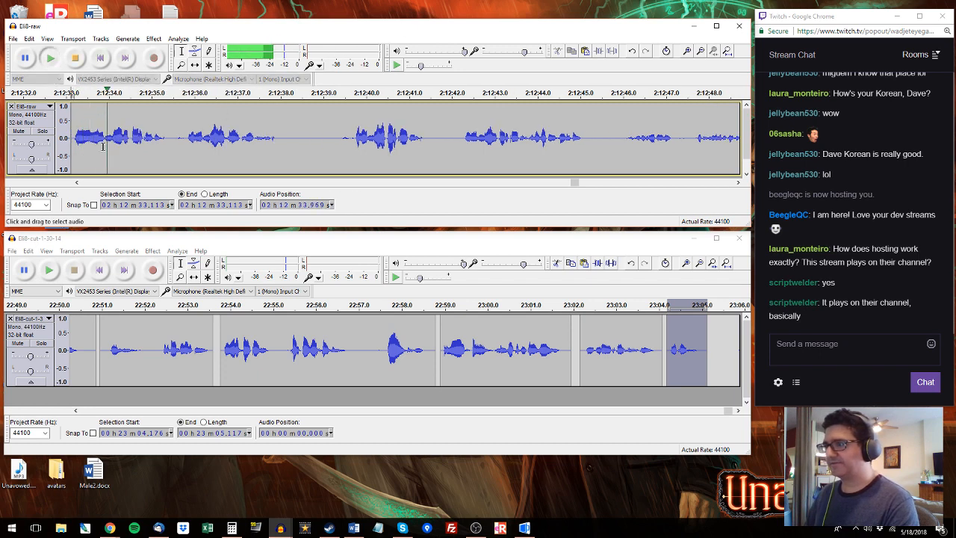
key("space")
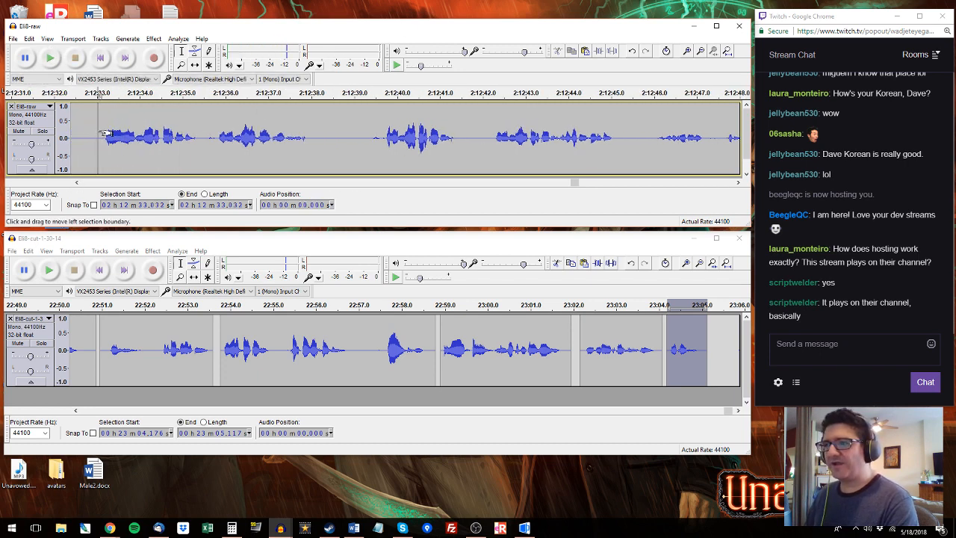
left_click(98, 135)
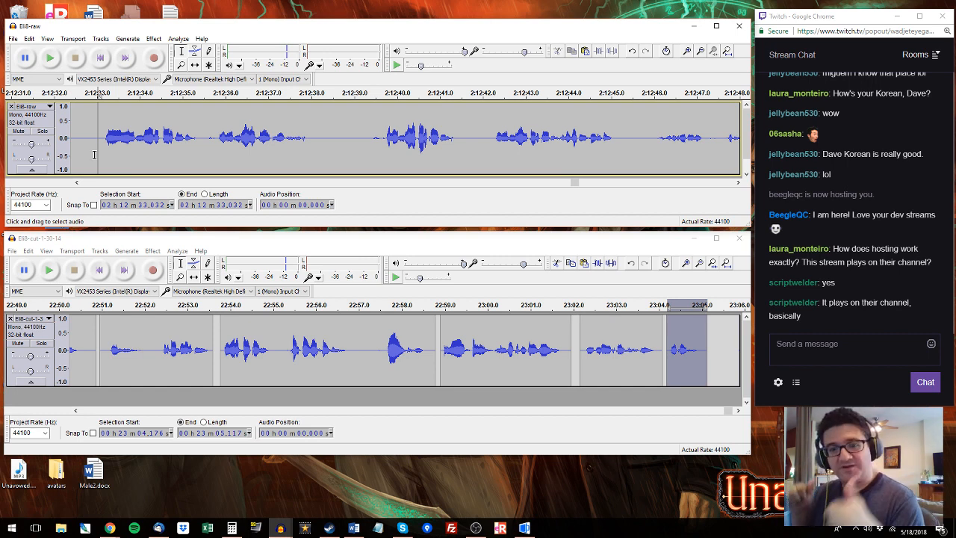
key("space")
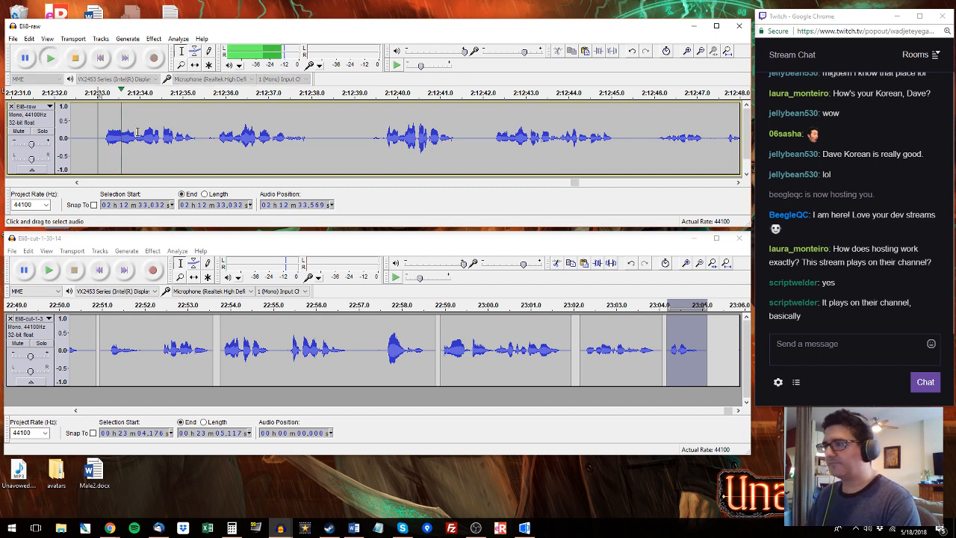
Step: Select the raw take from 2:12:35.795 to 2:12:38.071 and paste it after the cut's last clip at 23:05.210
left_click_drag(102, 138, 314, 137)
key("space")
left_click(742, 423)
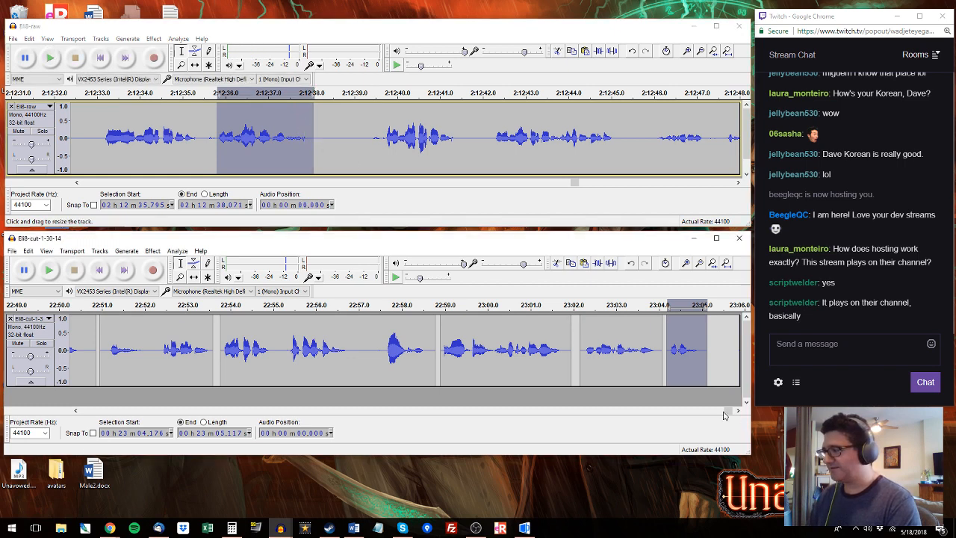
left_click(734, 411)
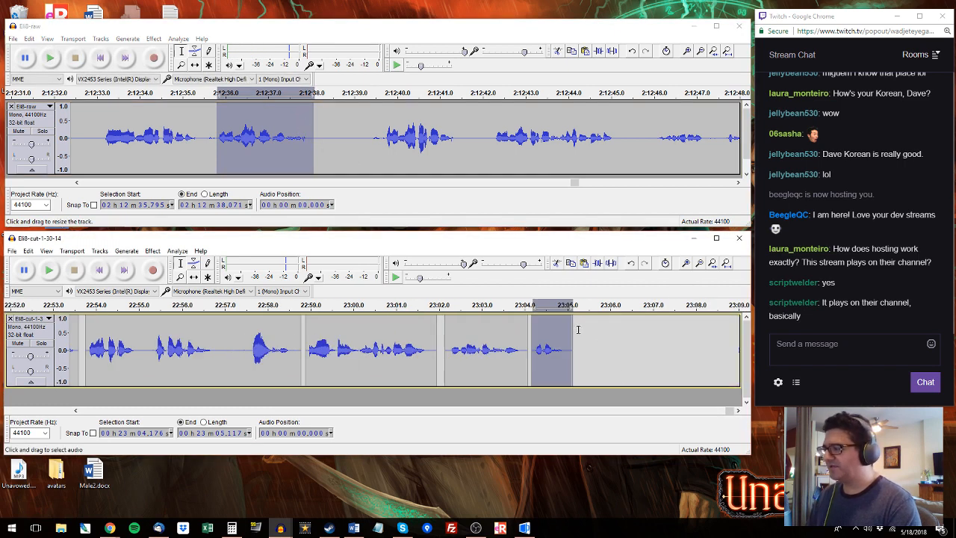
left_click(576, 329)
key("ctrl+v")
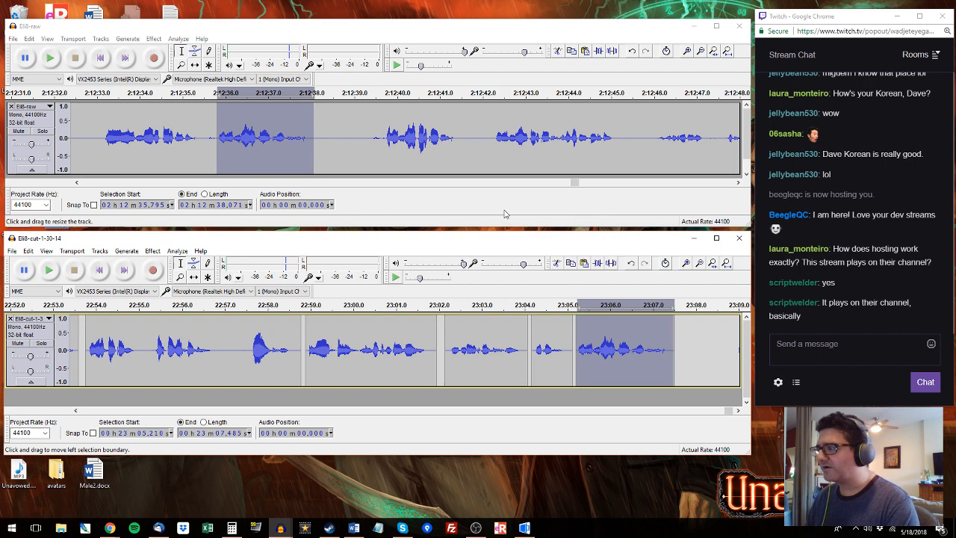
Step: Audition the alternative raw takes from 2:12:39.684, and select and play on from 2:12:42.204 to 2:12:45.327
left_click(380, 134)
key("space")
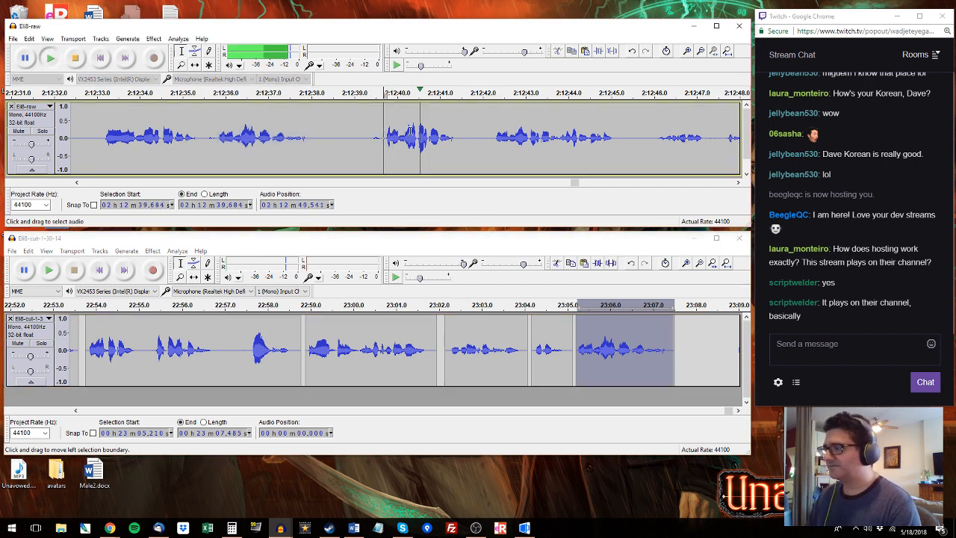
key("space")
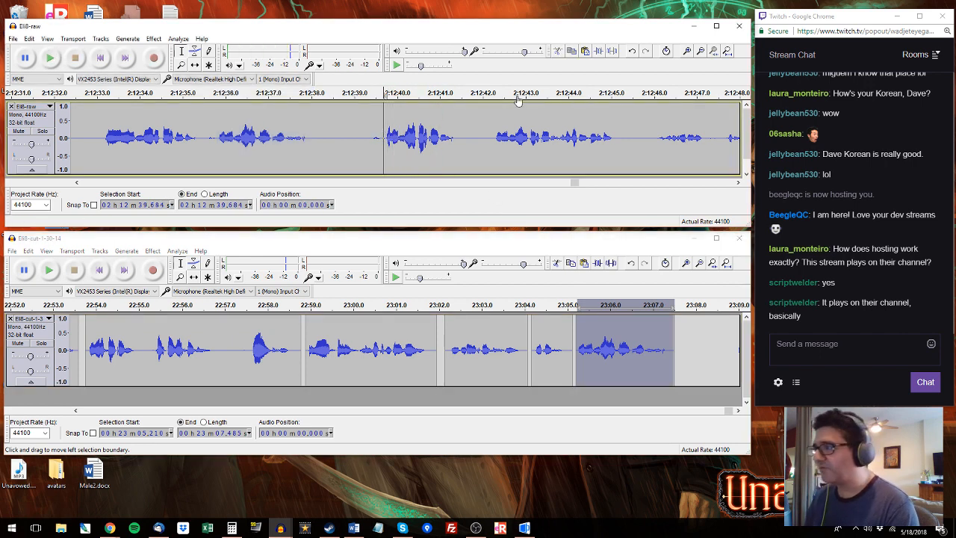
left_click_drag(493, 104, 624, 150)
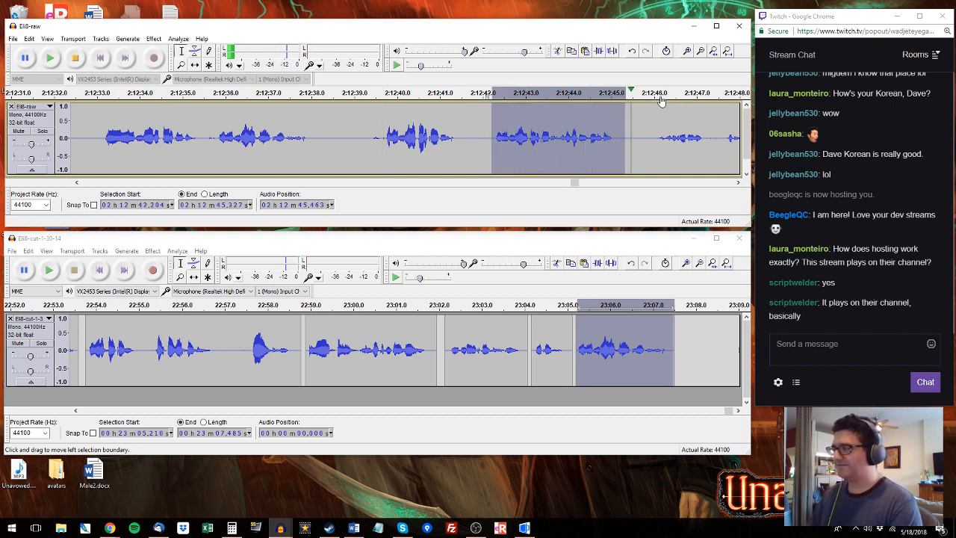
left_click(739, 182)
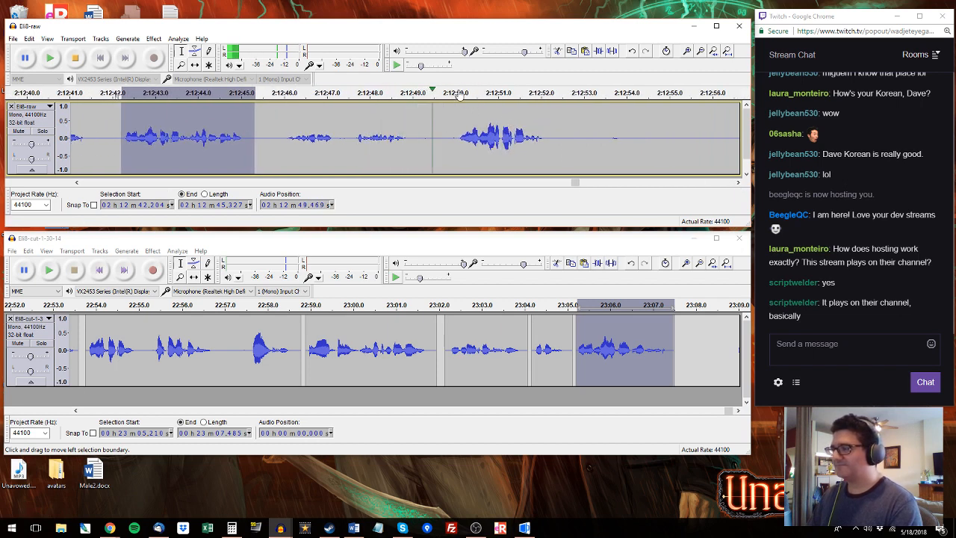
Step: Select the raw take from 2:12:50.052 to 2:12:52.316 and replace the cut's last clip at 23:05.210 with it
left_click_drag(457, 134, 555, 142)
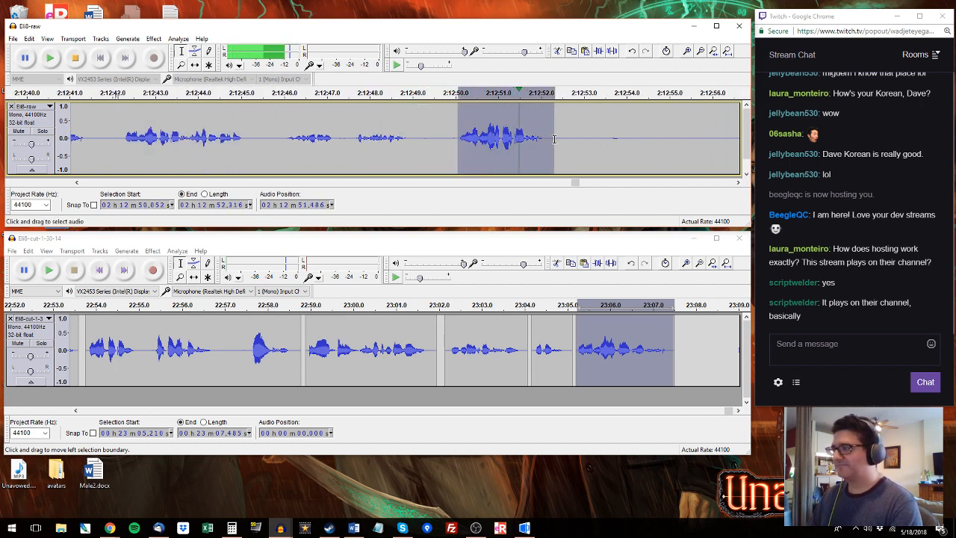
key("space")
key("ctrl+c")
key("alt+Tab")
key("ctrl+v")
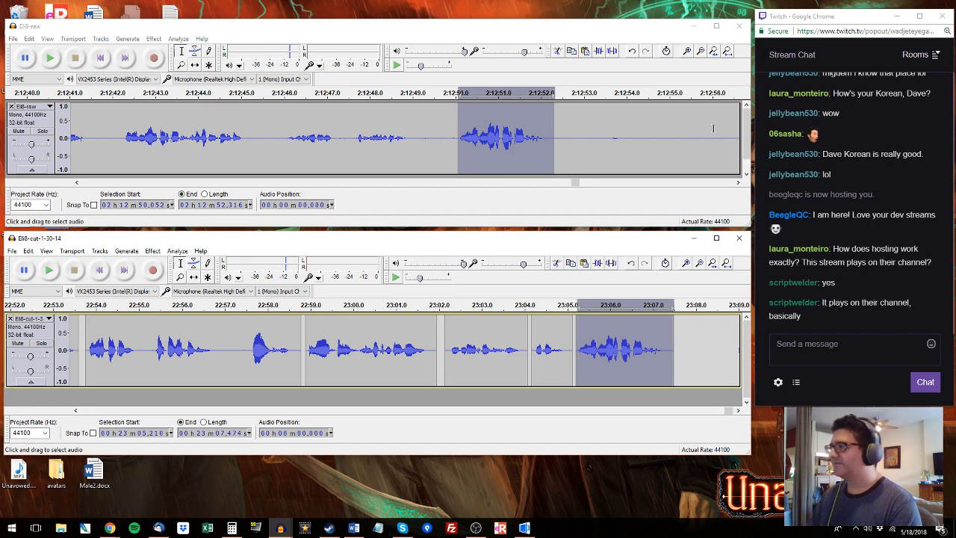
Step: Audition the raw recording from 2:12:56.229 and the quiet passage from 2:13:04.727
left_click(722, 133)
key("space")
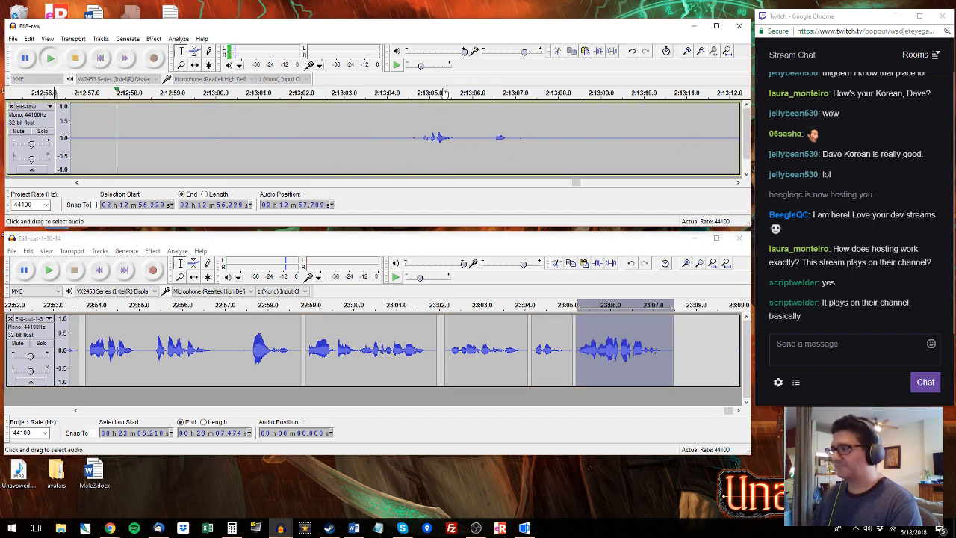
left_click(420, 93)
key("space")
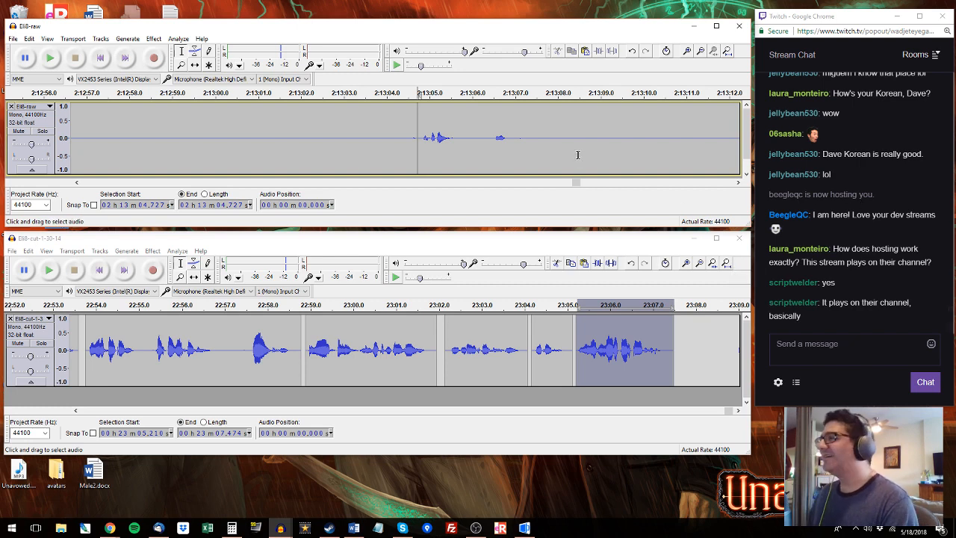
Step: Audition the raw recording from about 2:13:11 and replay its takes from about 2:13:17.7
left_click(713, 91)
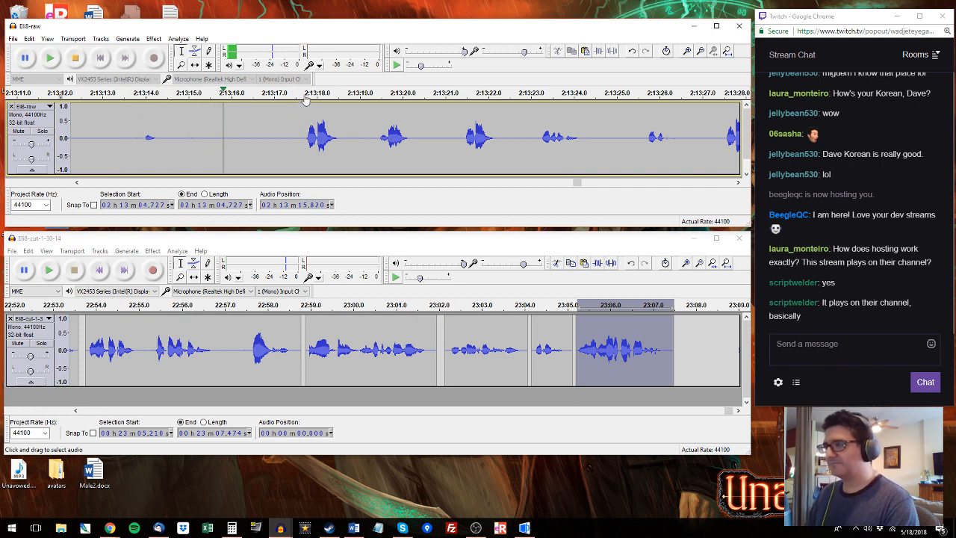
left_click_drag(302, 123, 421, 140)
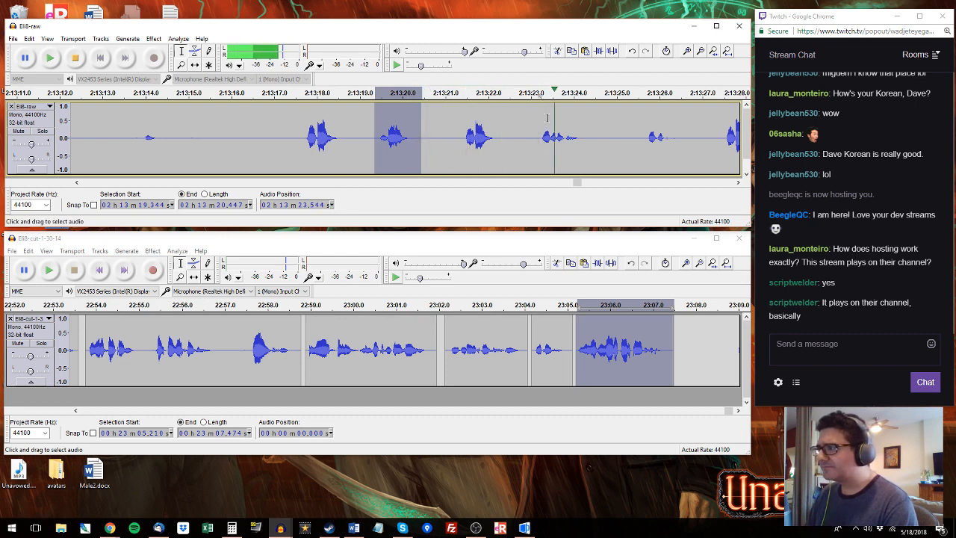
left_click(464, 131)
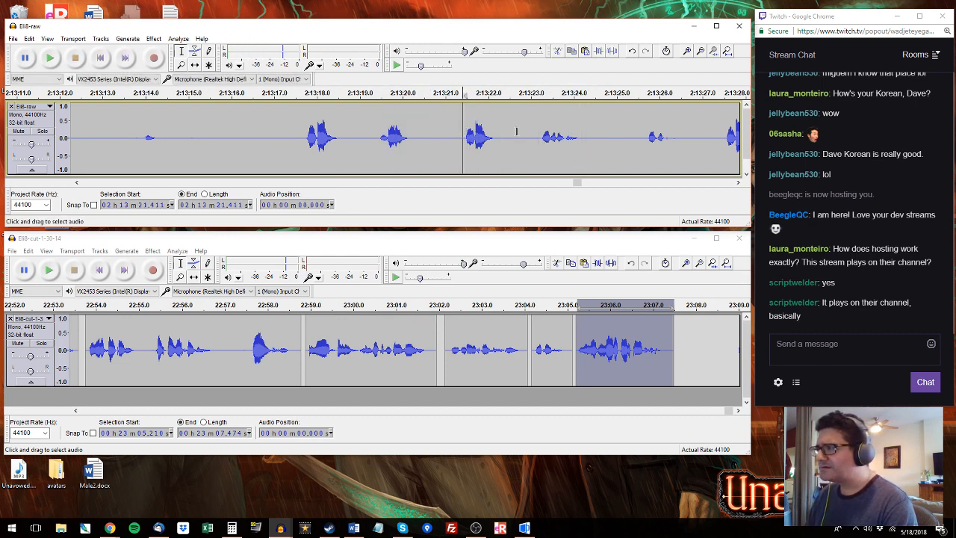
left_click(305, 95)
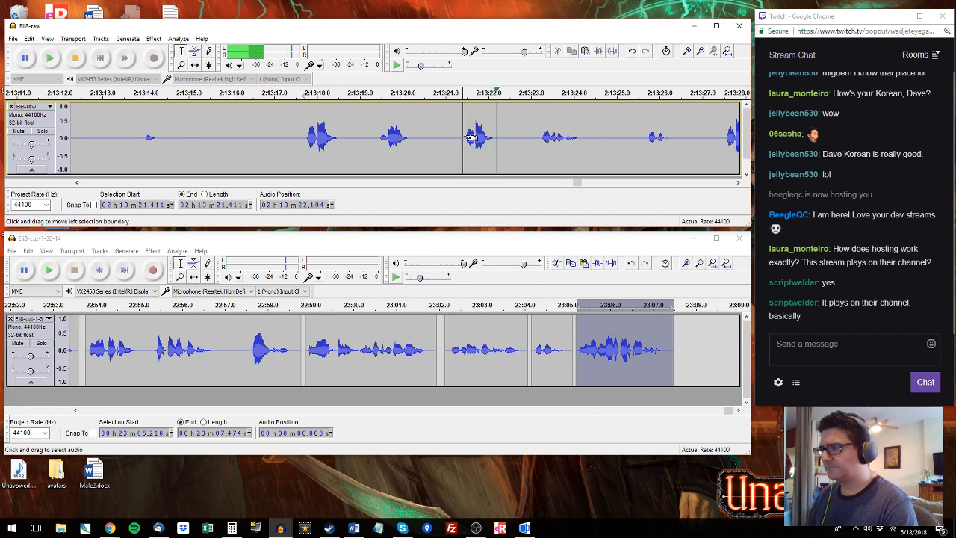
Step: Select the raw take from 2:13:21.295 to 2:13:22.386 and paste it after the cut's last clip at 23:07.613
key("space")
left_click_drag(458, 136, 505, 140)
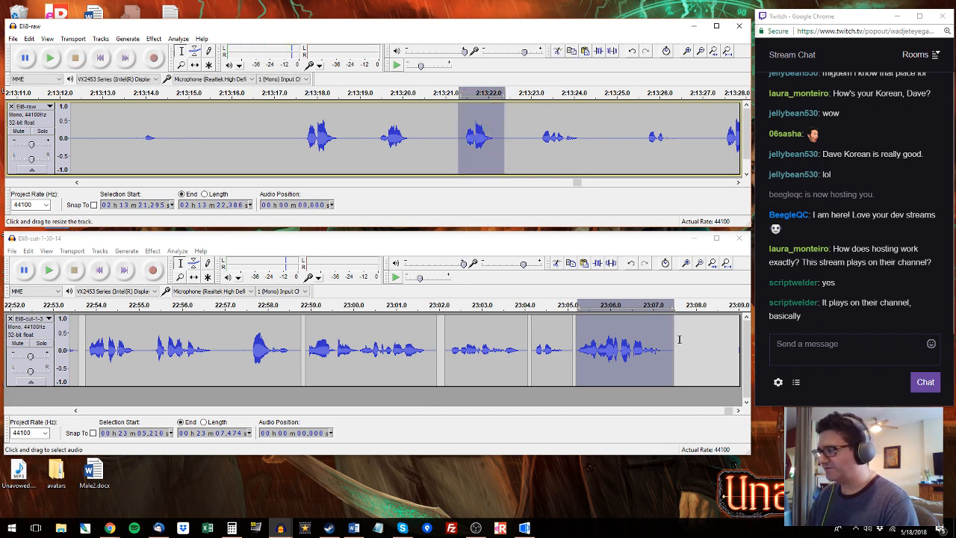
left_click_drag(679, 339, 725, 341)
Step: Audition the raw takes from 2:13:23.280 and paste the one from 2:13:30.791 to 2:13:31.918 after the cut's last clip at 23:08.832
left_click(543, 142)
key("space")
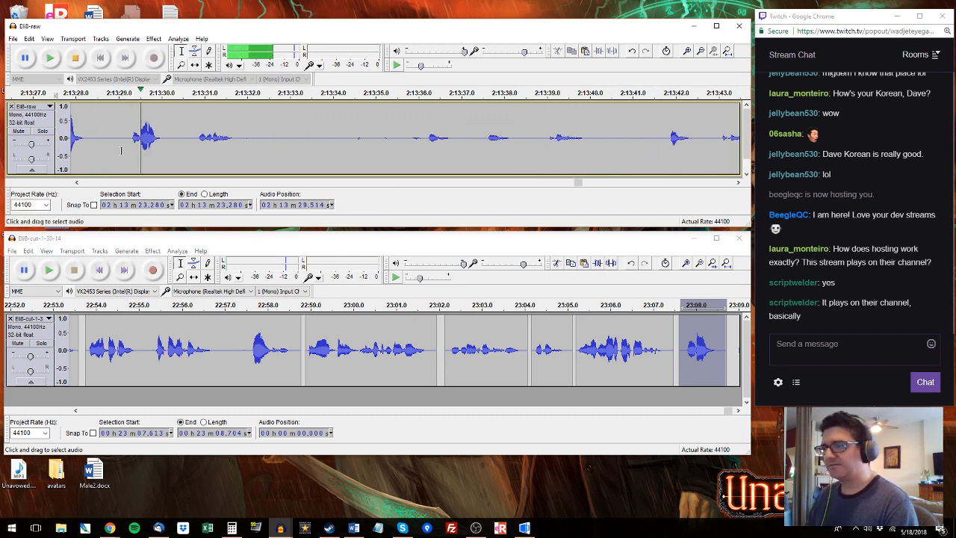
left_click_drag(196, 139, 243, 140)
key("space")
left_click(732, 330)
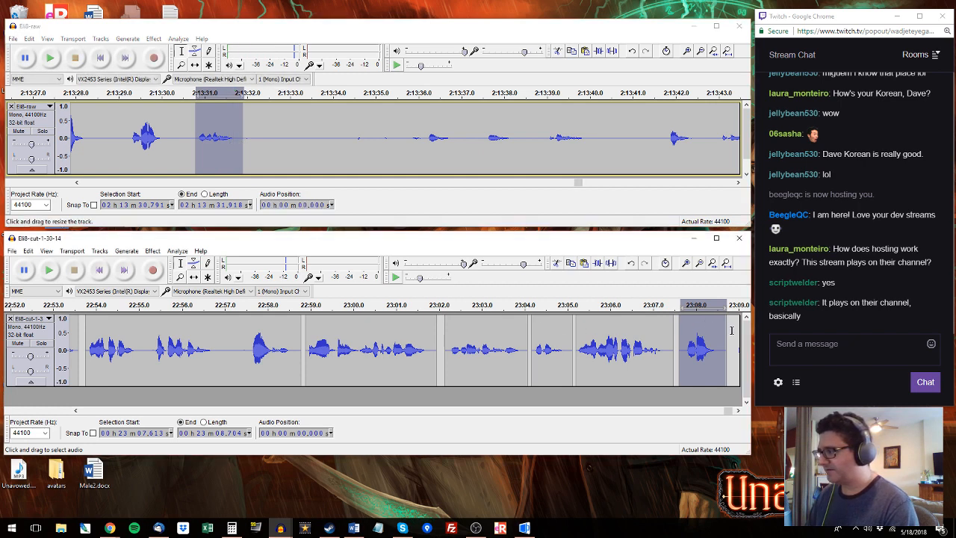
left_click_drag(732, 330, 630, 337)
key("ctrl+v")
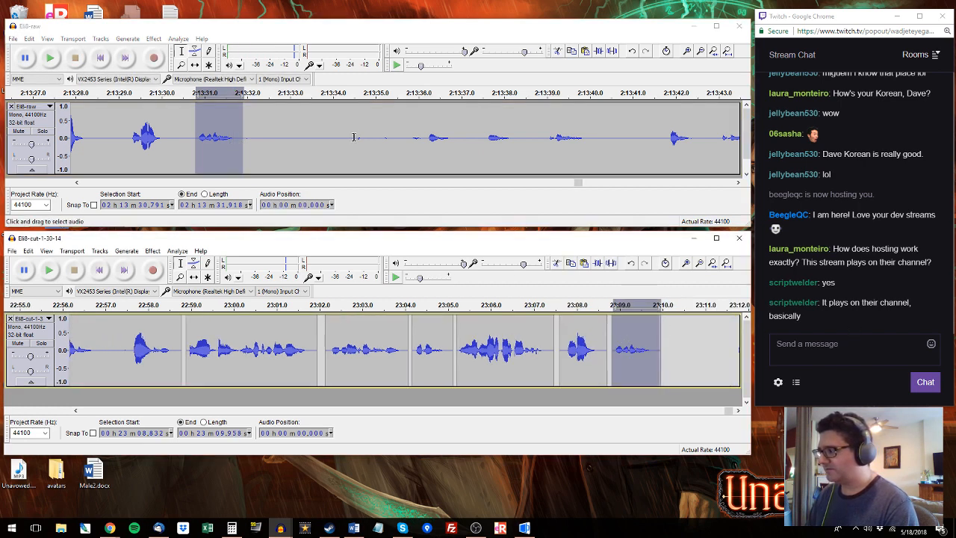
Step: Play the raw recording on to 2:13:40.149 and delete everything before that point
left_click(419, 94)
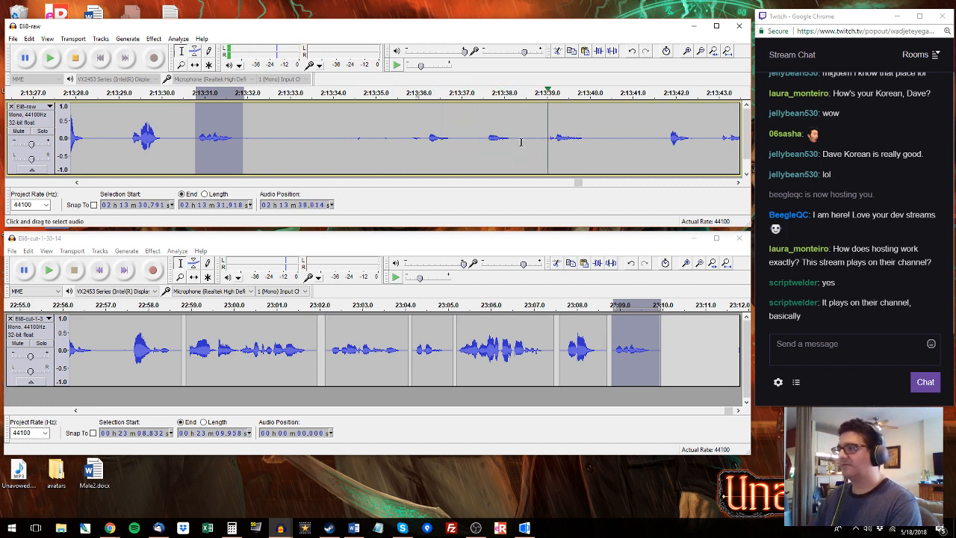
key("x")
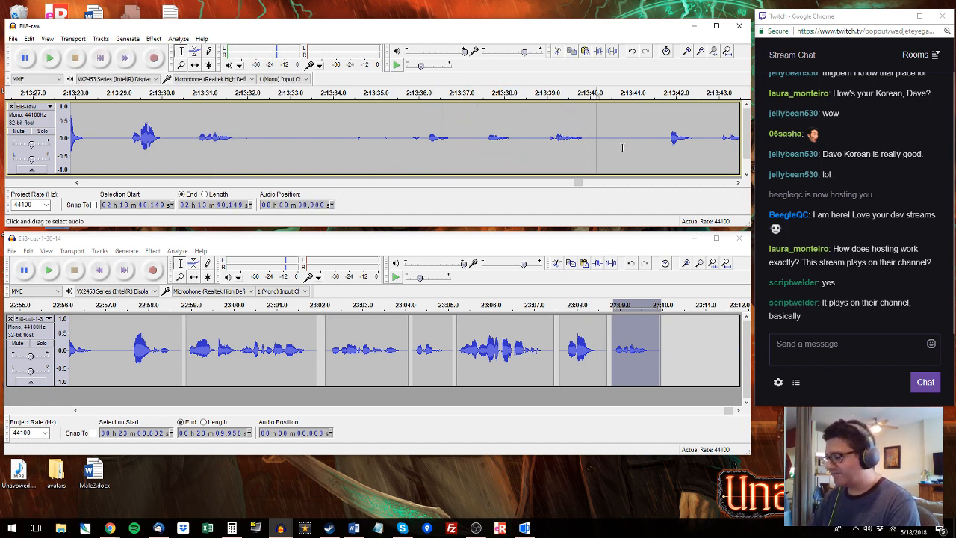
key("shift")
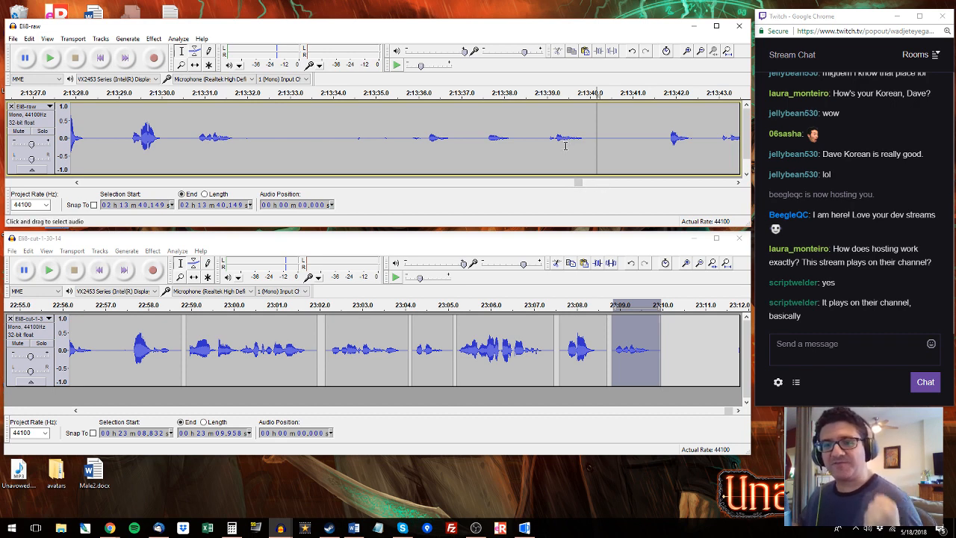
key("shift")
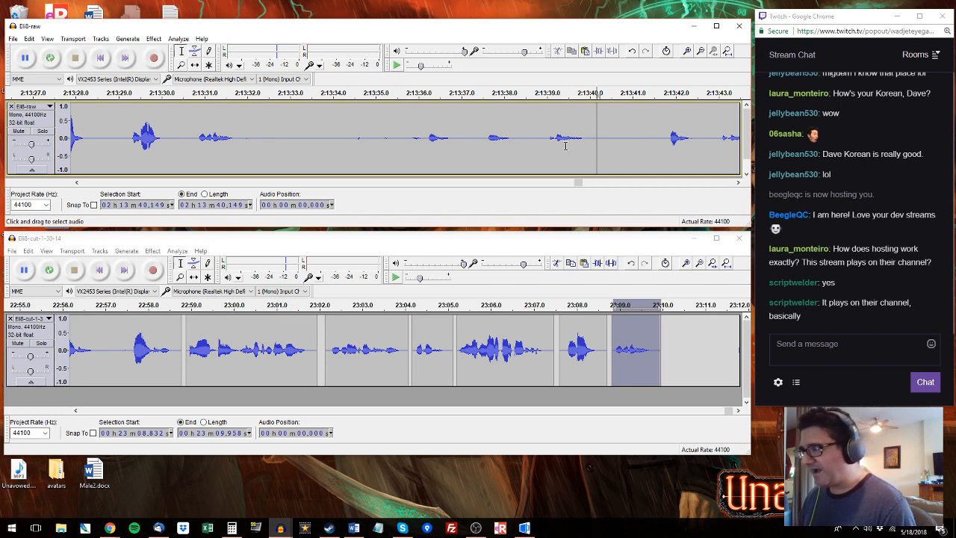
key("shift+Home")
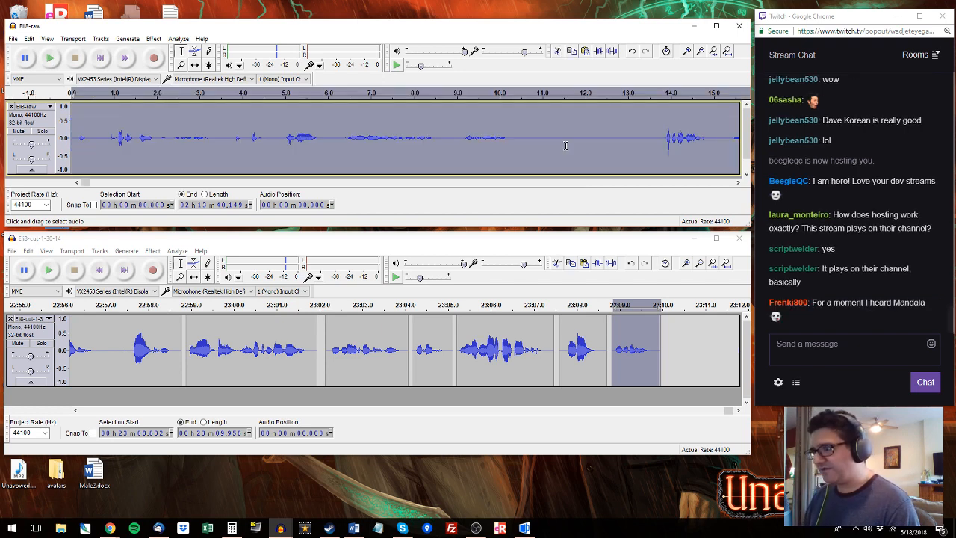
key("Delete")
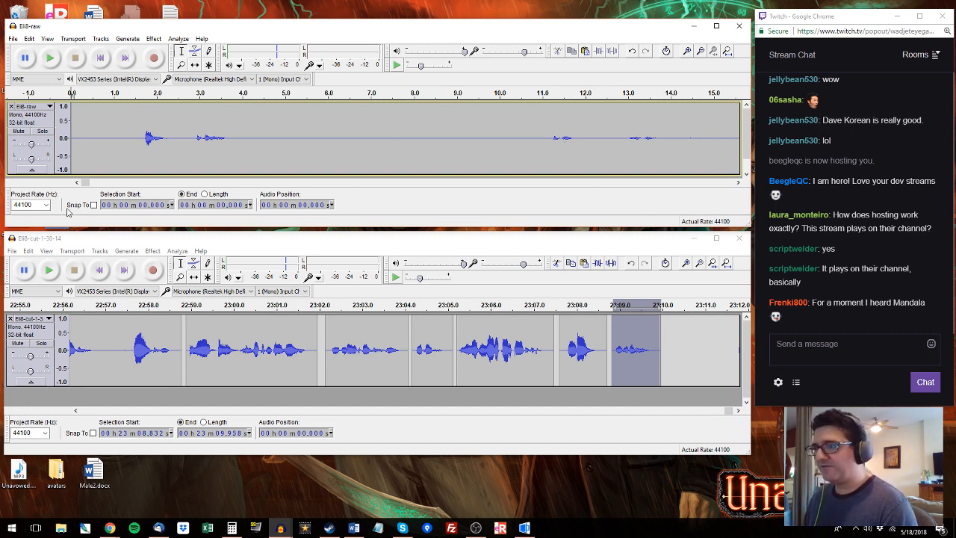
Step: Audition the start of the shortened raw recording and paste its take from 1.602 to 3.901 s into the cut at 23:10.121
left_click_drag(86, 183, 29, 197)
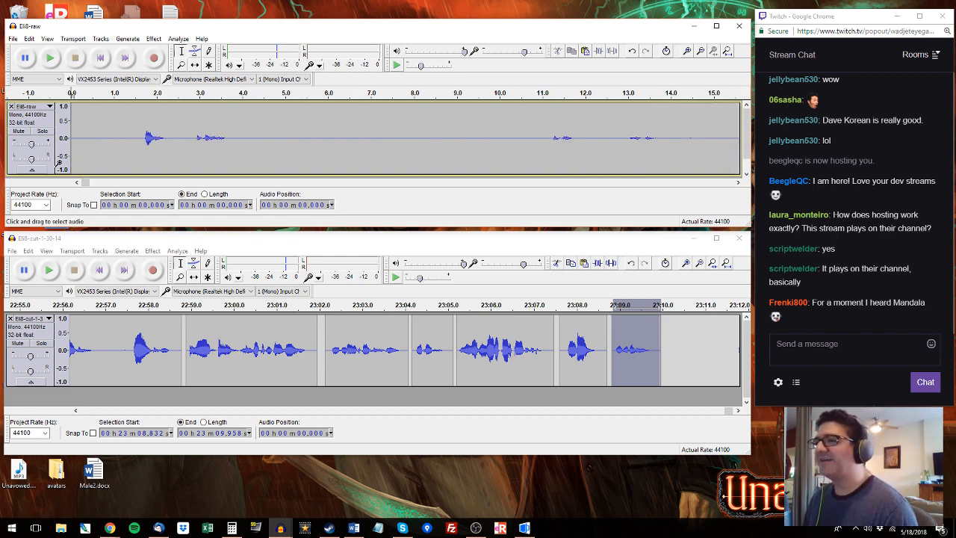
mouse_move(84, 182)
left_mouse_down()
mouse_move(99, 182)
mouse_move(83, 182)
left_mouse_up()
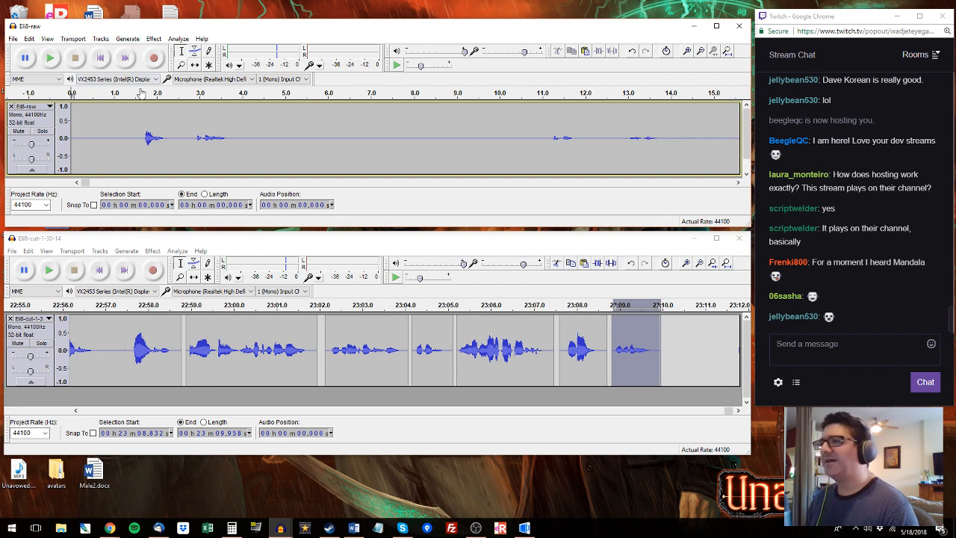
left_click(141, 94)
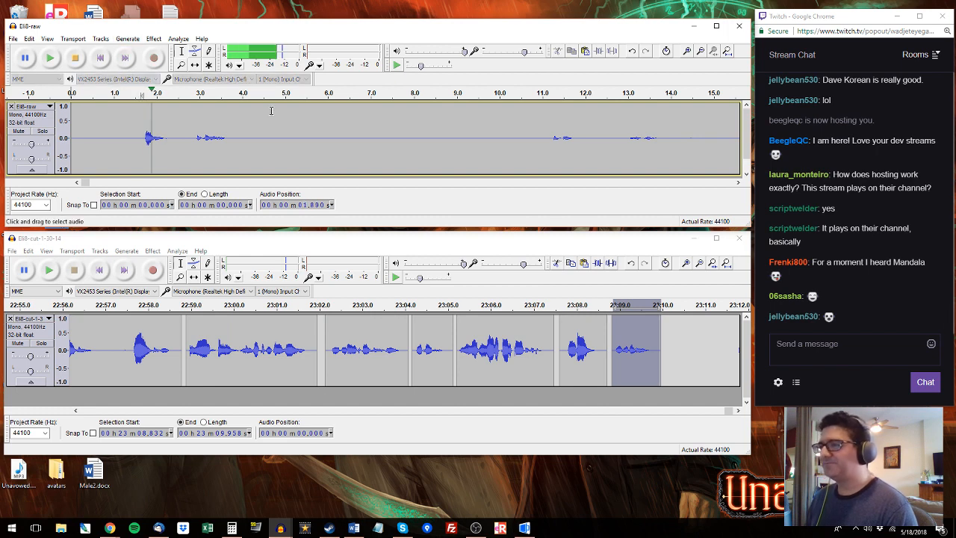
left_click(555, 93)
left_click(141, 93)
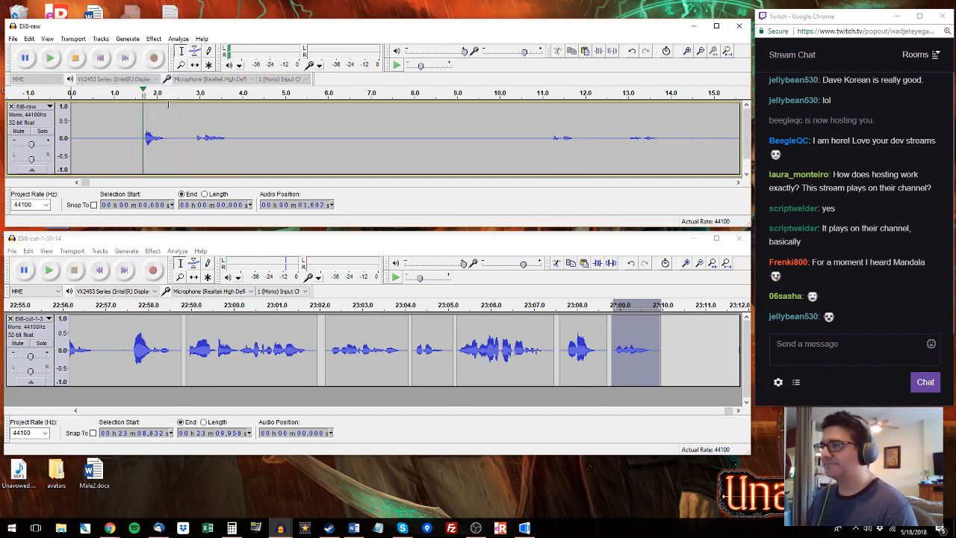
left_click_drag(140, 133, 237, 133)
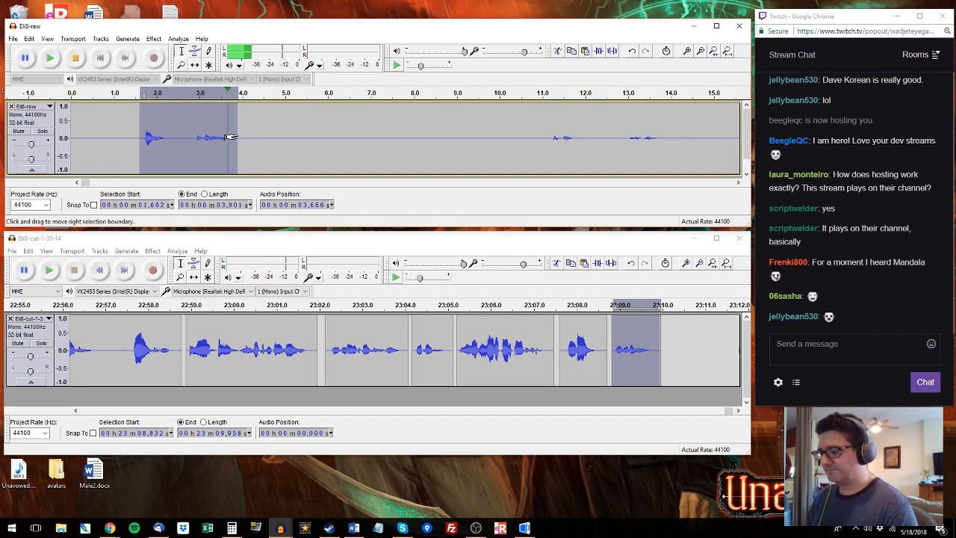
left_click(666, 334)
left_click_drag(666, 333, 741, 345)
Step: Audition the raw takes from about 15.5 s and paste the one from 25.403 to 26.018 s into the cut at 23:12.768
left_click(735, 94)
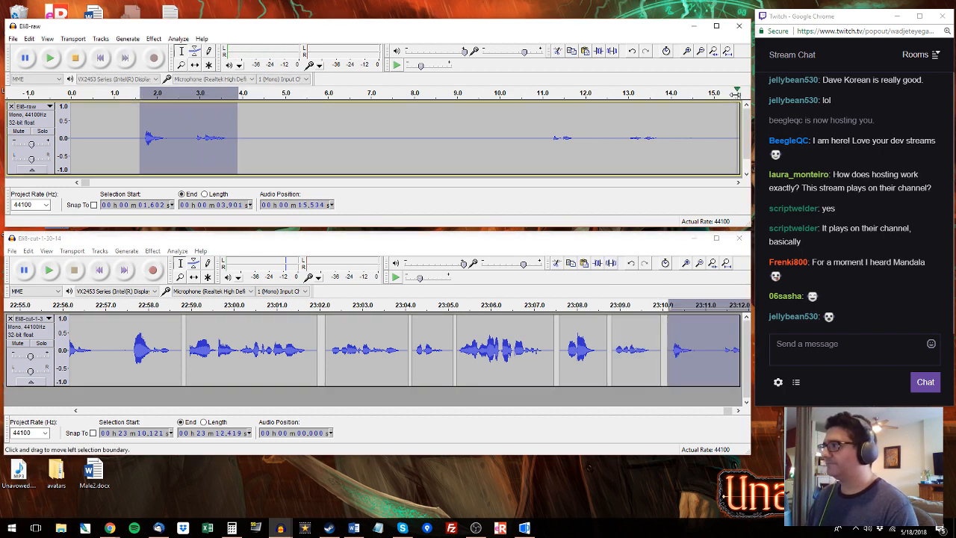
left_click(238, 95)
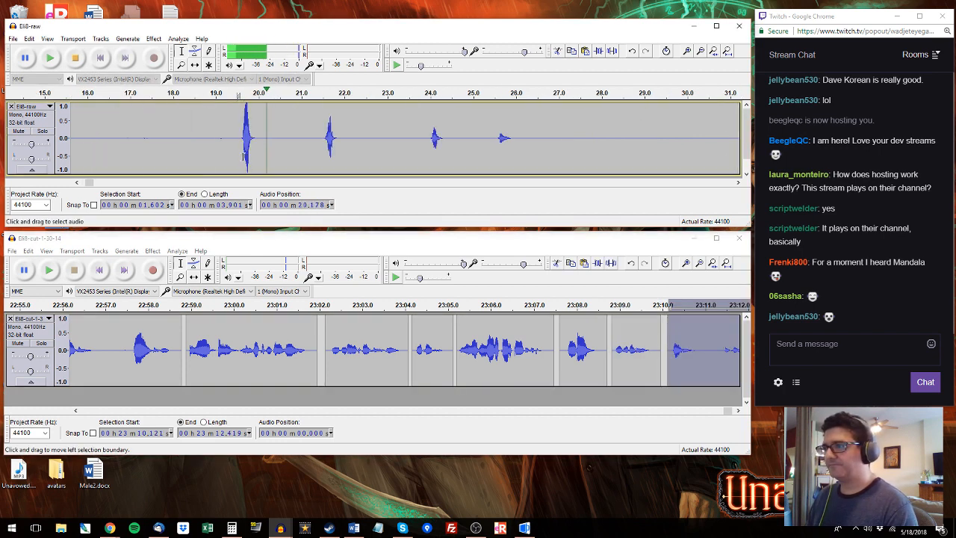
left_click_drag(318, 133, 341, 134)
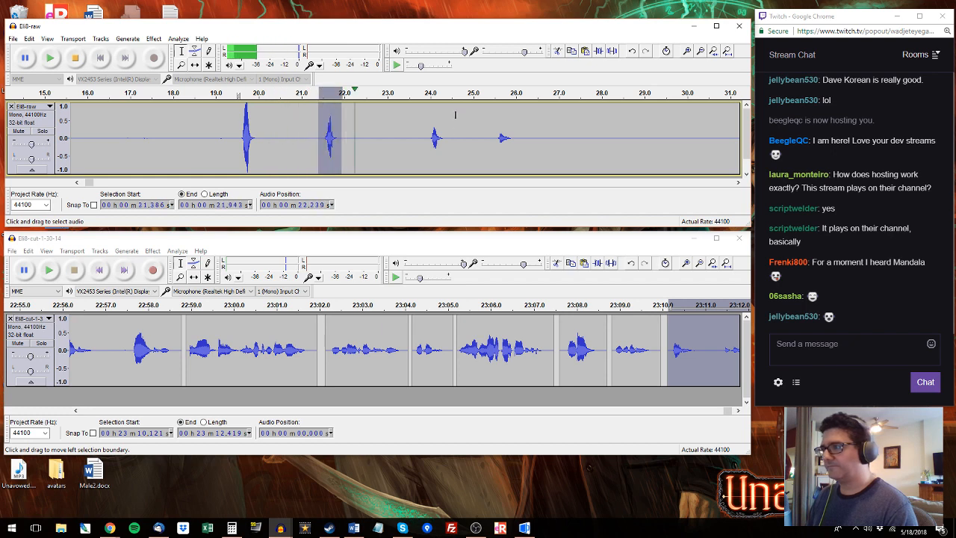
left_click_drag(490, 139, 517, 139)
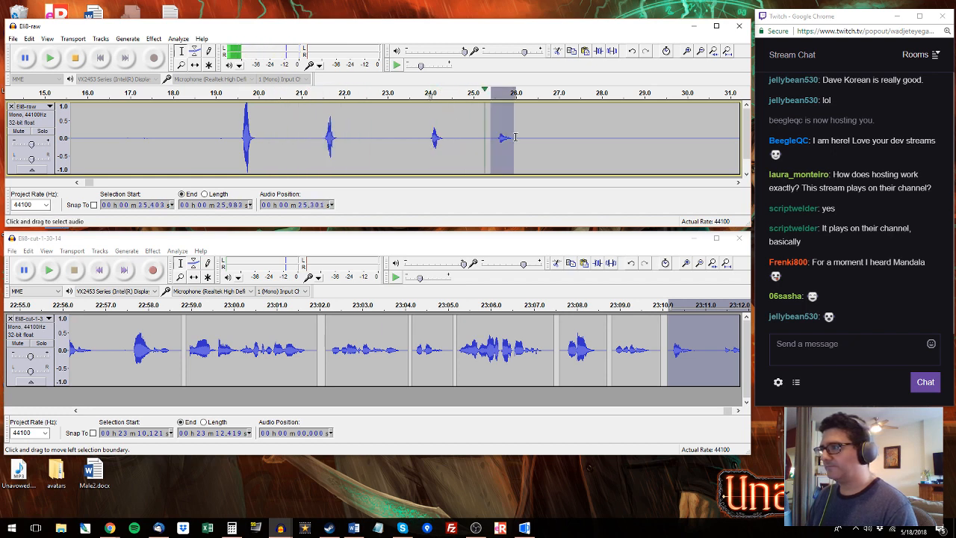
key("space")
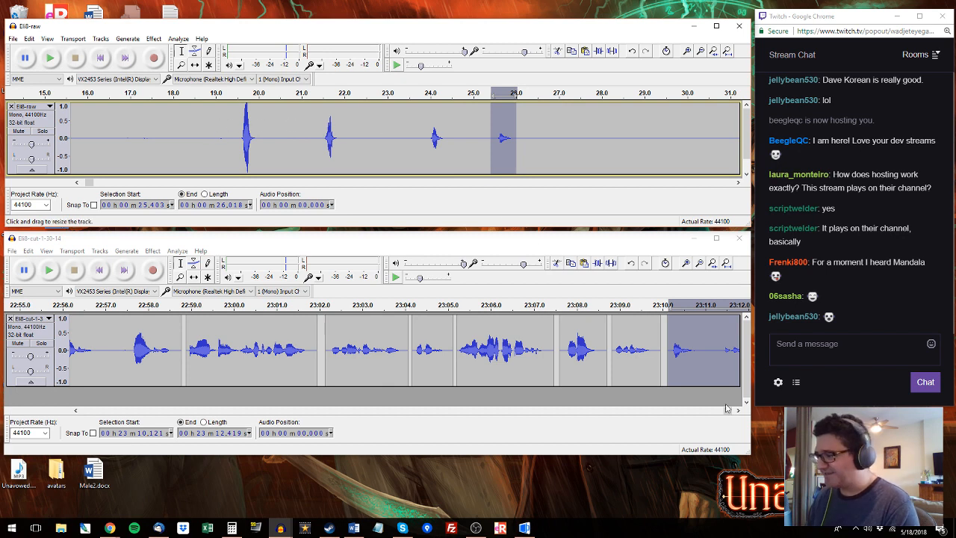
left_click_drag(727, 411, 736, 411)
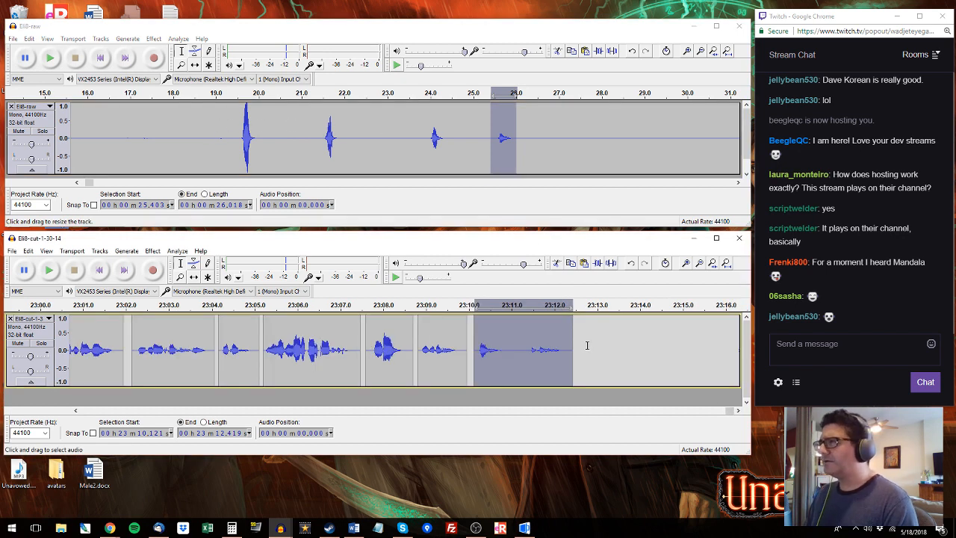
left_click_drag(587, 345, 614, 344)
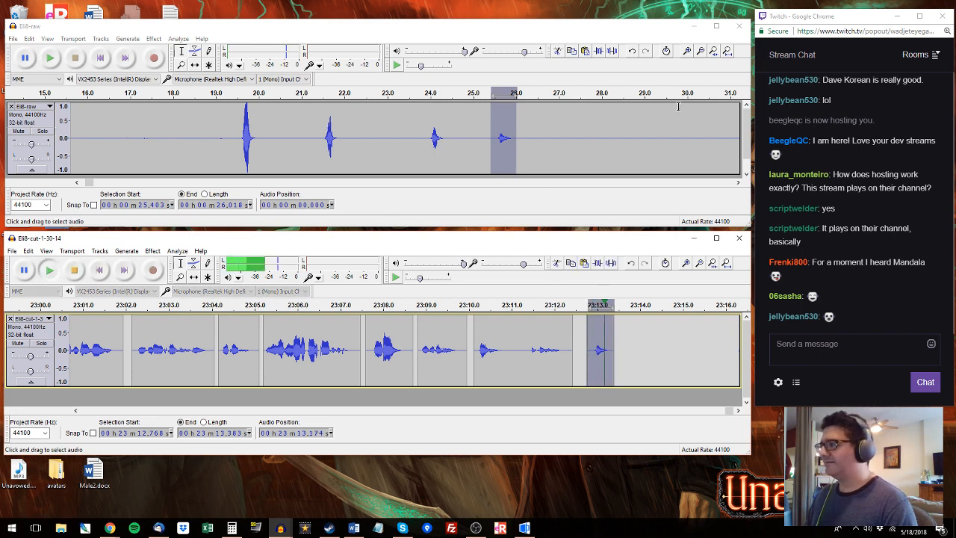
Step: Audition the raw recording from about 31 s and 38 s, and select the take from 46.173 to 48.414 s
left_click(726, 91)
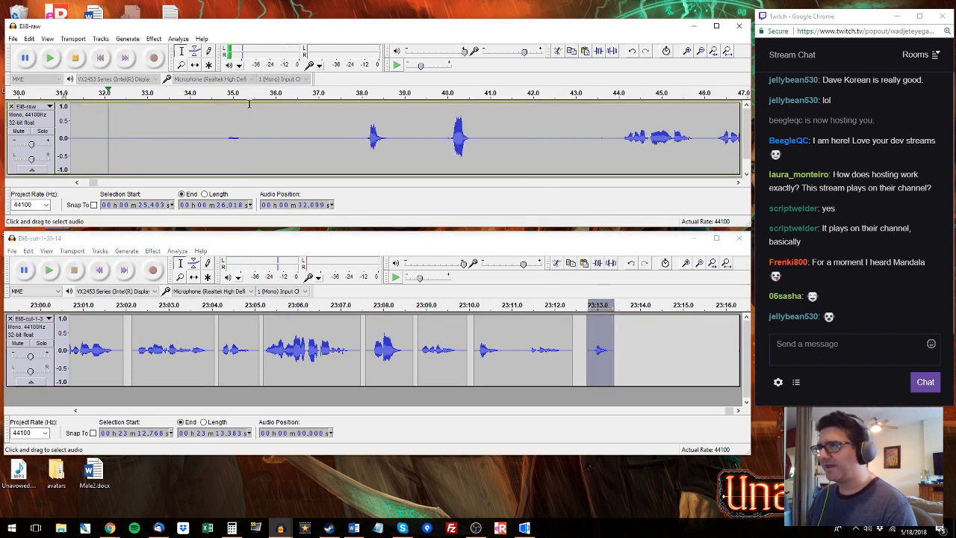
key("space")
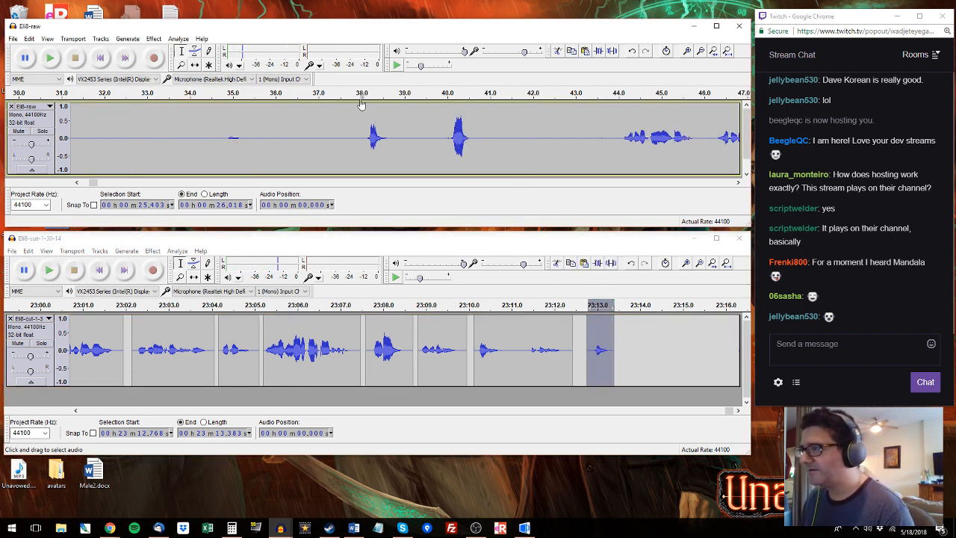
left_click(361, 93)
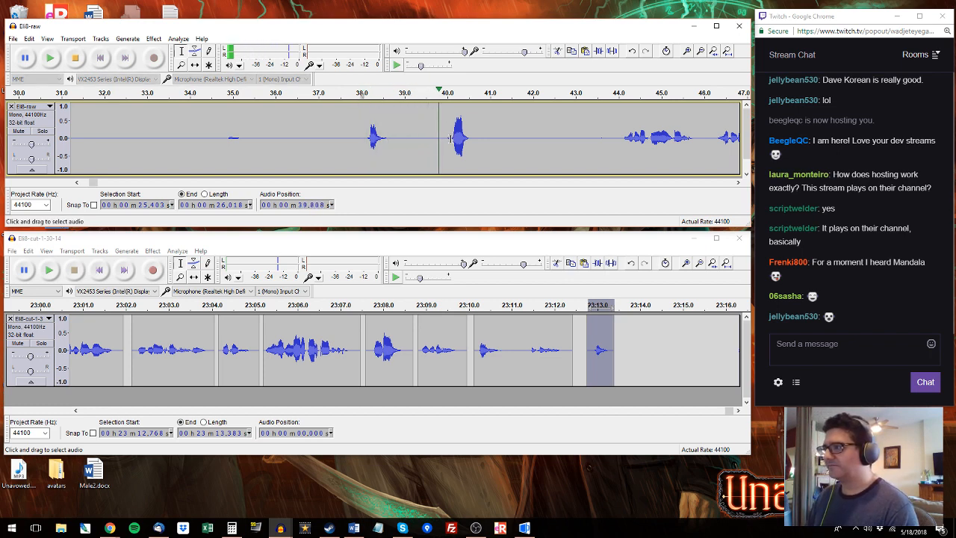
left_click_drag(617, 92, 558, 137)
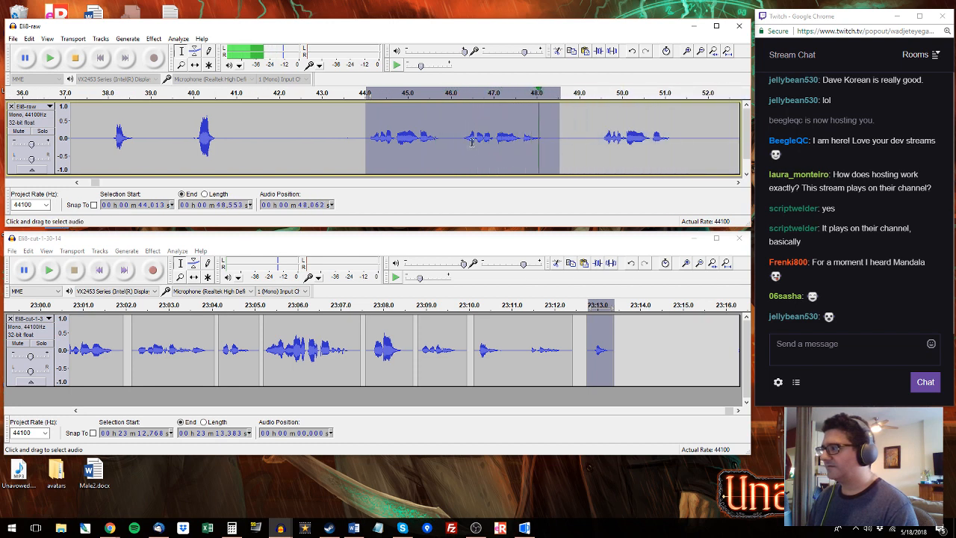
left_click_drag(457, 138, 553, 138)
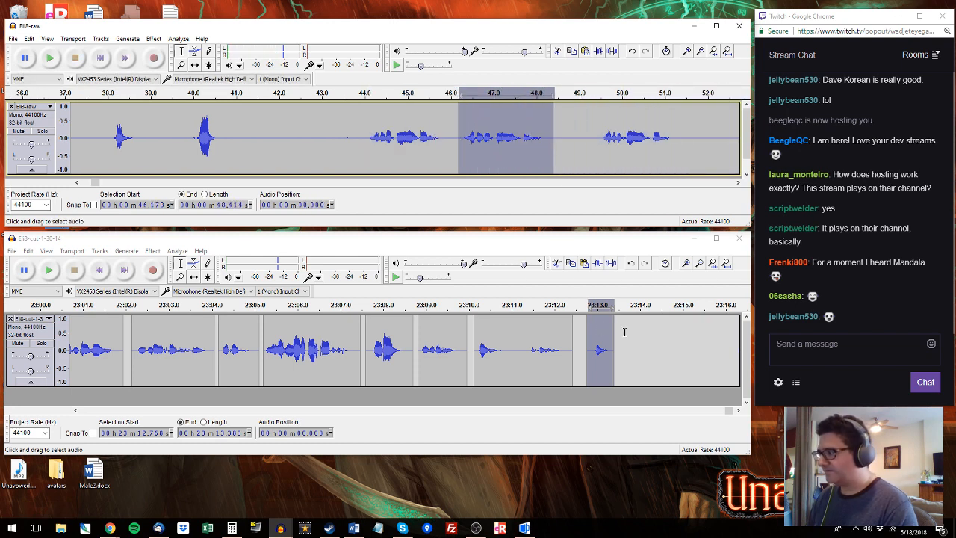
Step: Paste the copied take after the last clip in Eli8-cut-1-30-14, and play and select the raw take from about 49.5 to 51.6 s
left_click_drag(623, 332, 717, 332)
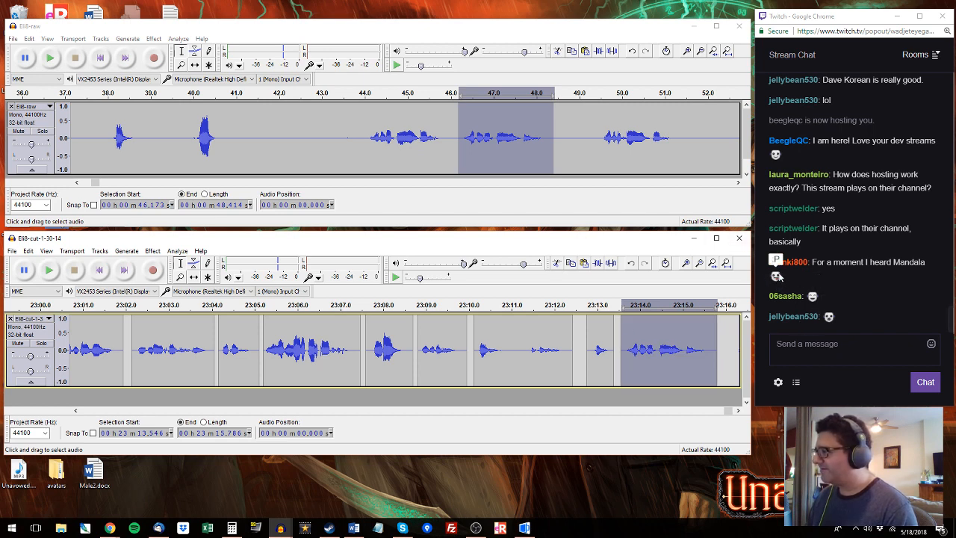
left_click(595, 143)
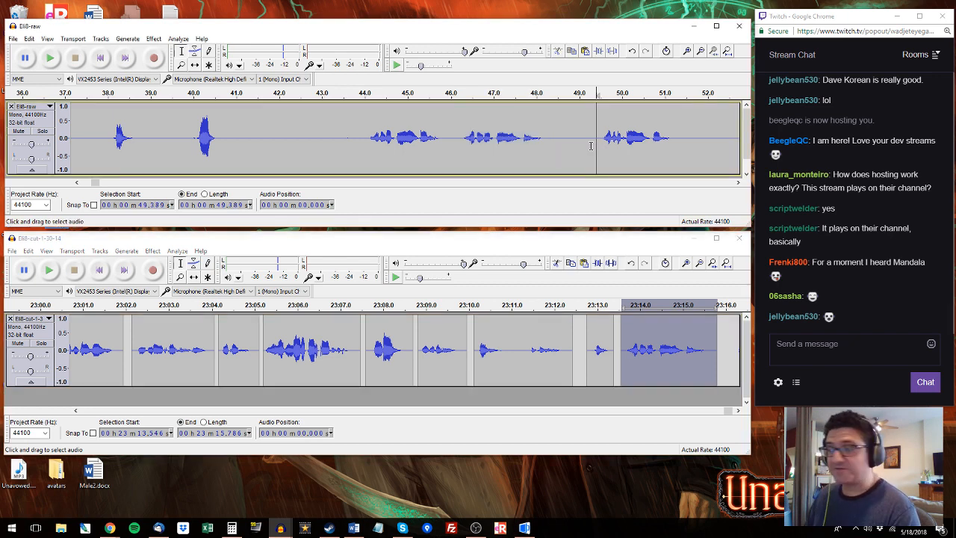
key("space")
left_click_drag(599, 140, 688, 134)
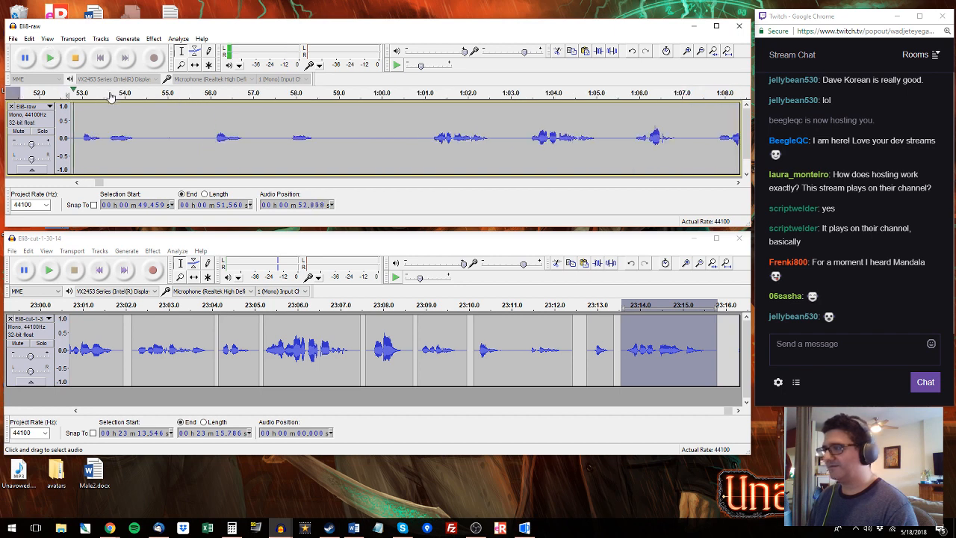
Step: Copy the raw take from about 52.9 to 54.4 s and paste it at the end of the cut track, at about 23:15.8
left_click_drag(76, 136, 143, 136)
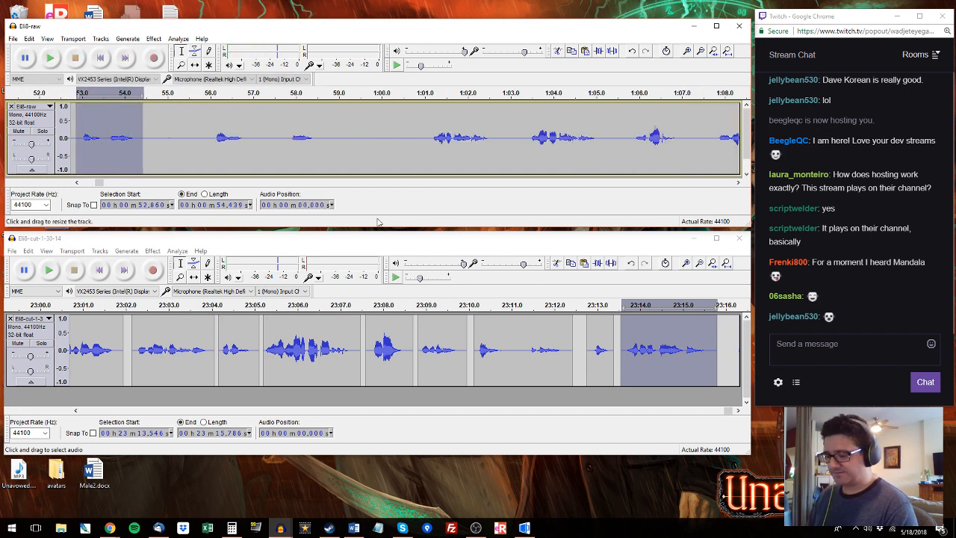
left_click(719, 341)
key("ctrl+v")
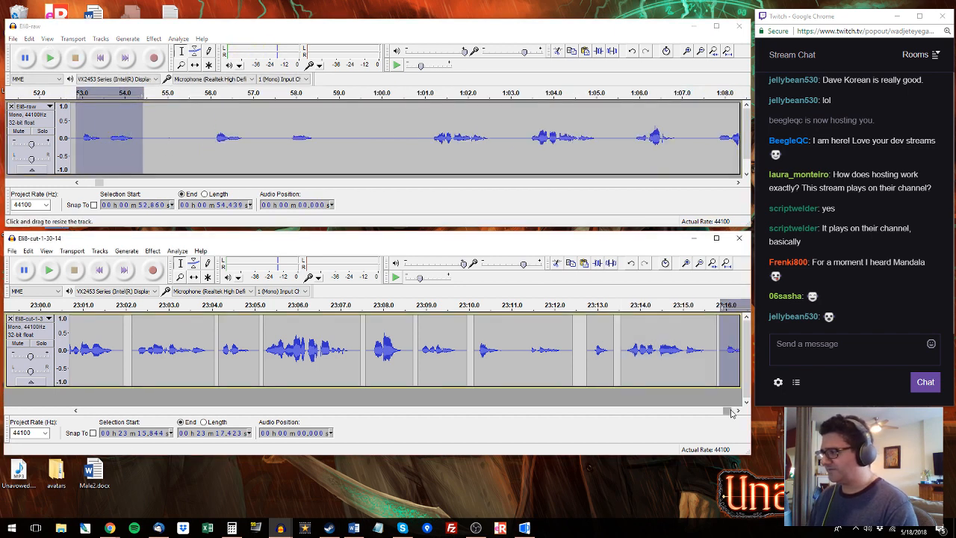
left_click_drag(728, 410, 730, 410)
Step: Play the raw audio from about 56 s and select the take from about 56.0 to 58.7 s for listening
left_click(212, 96)
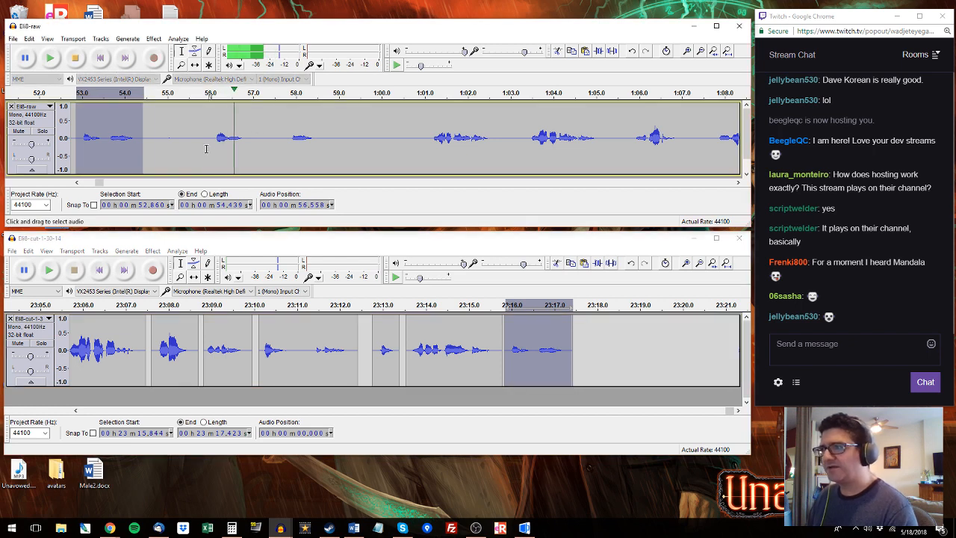
left_click_drag(324, 112, 210, 141)
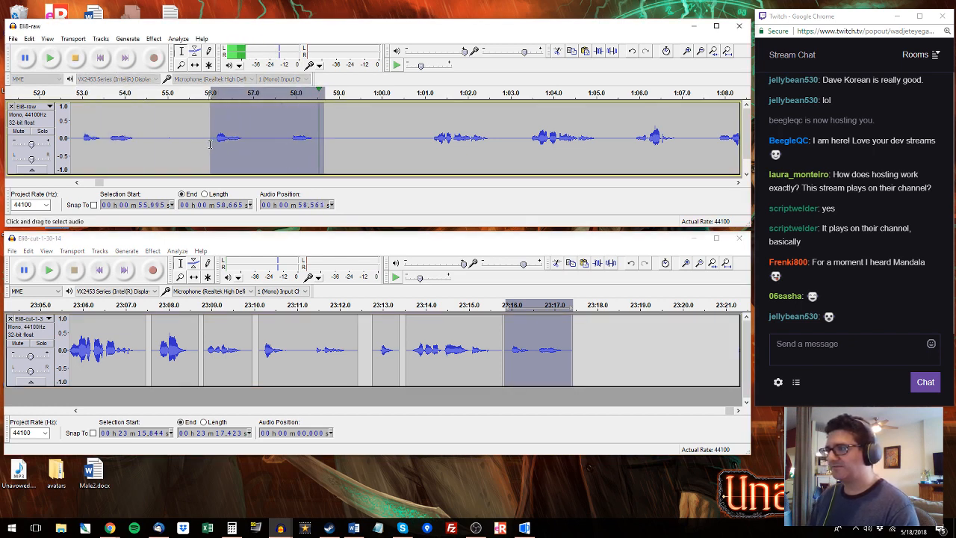
key("space")
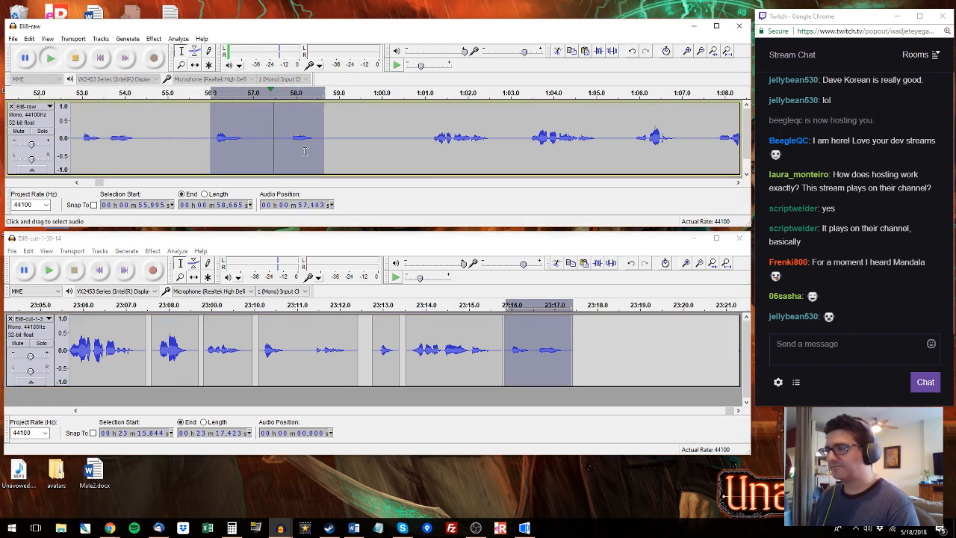
Step: Copy the raw take from about 1:01.1 to 1:02.7 and paste it after the last cut clip, at about 23:17.6
left_click_drag(427, 138, 499, 138)
key("ctrl+c")
left_click(580, 328)
key("ctrl+v")
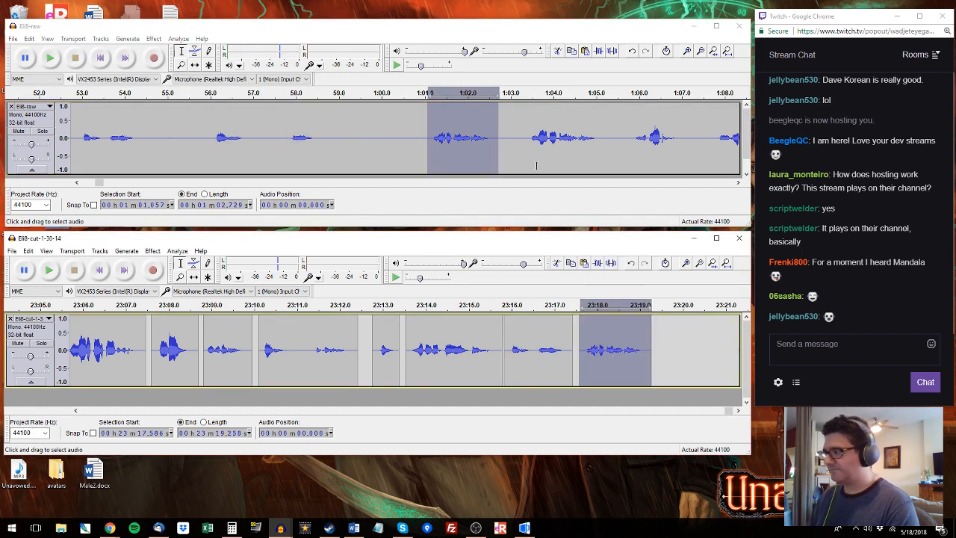
Step: Listen on from about 1:03.3 in the raw track, copy about 1:05.8 to 1:09.9, and paste it into the cut track at about 23:19.4
left_click(526, 145)
key("space")
left_click_drag(634, 104, 550, 136)
key("space")
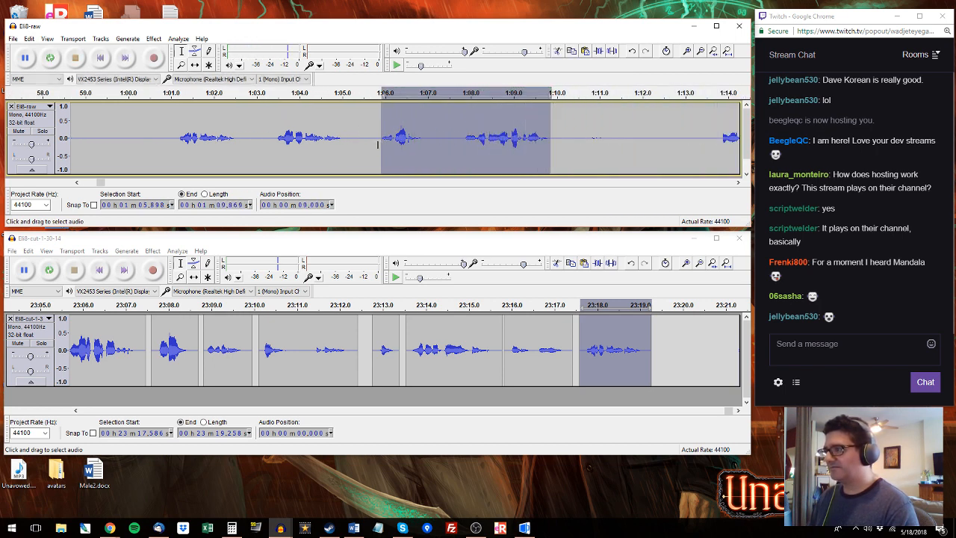
left_click_drag(381, 147, 378, 147)
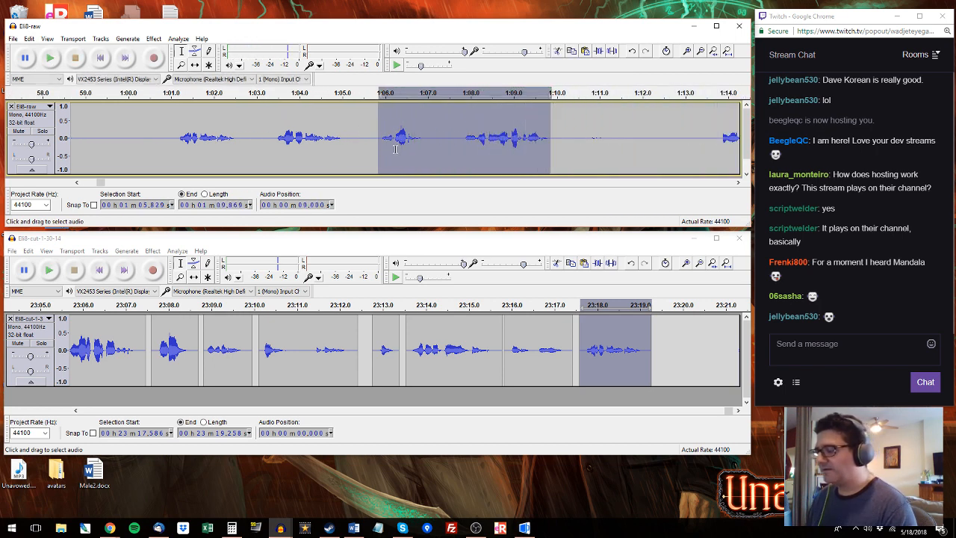
left_click(659, 327)
double_click(660, 325)
Step: Play the pasted clip and apply Equalization with the unnamed curve to its sound between about 23:20.1 and 23:20.5
key("space")
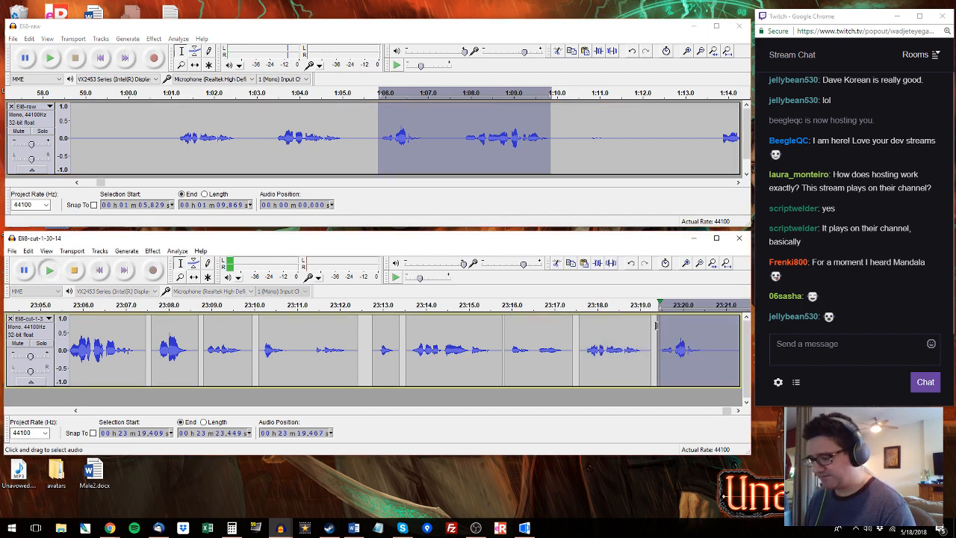
key("ctrl+1")
key("ctrl+1")
key("space")
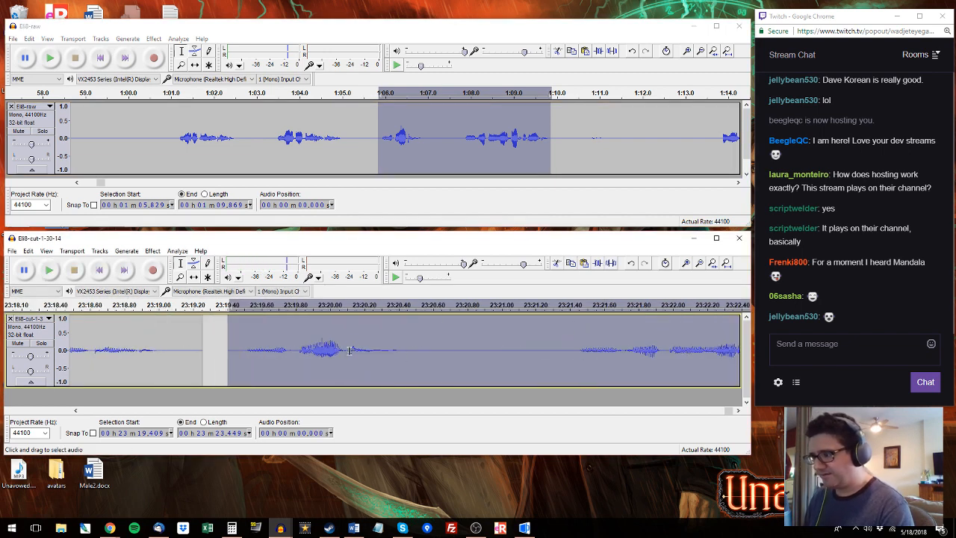
left_click_drag(348, 351, 409, 355)
key("ctrl+r")
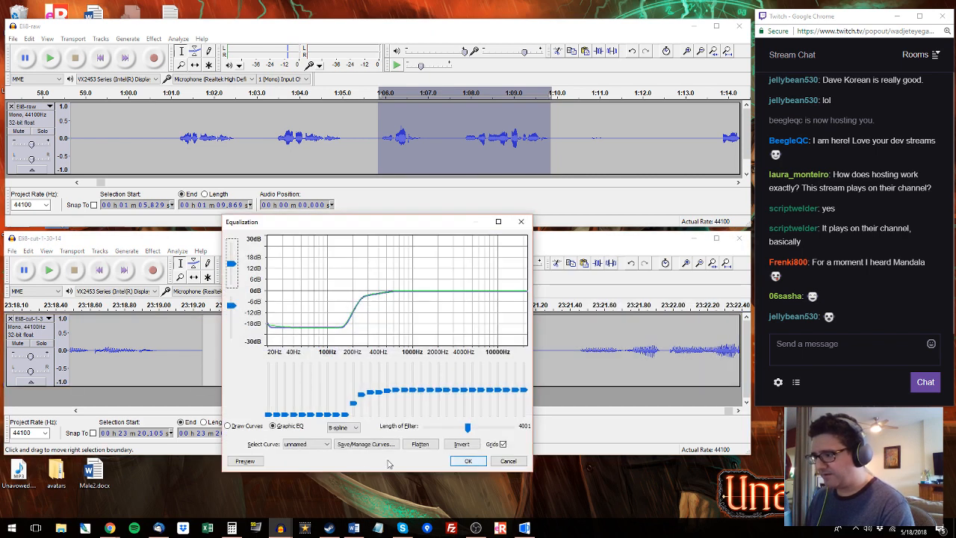
left_click(314, 444)
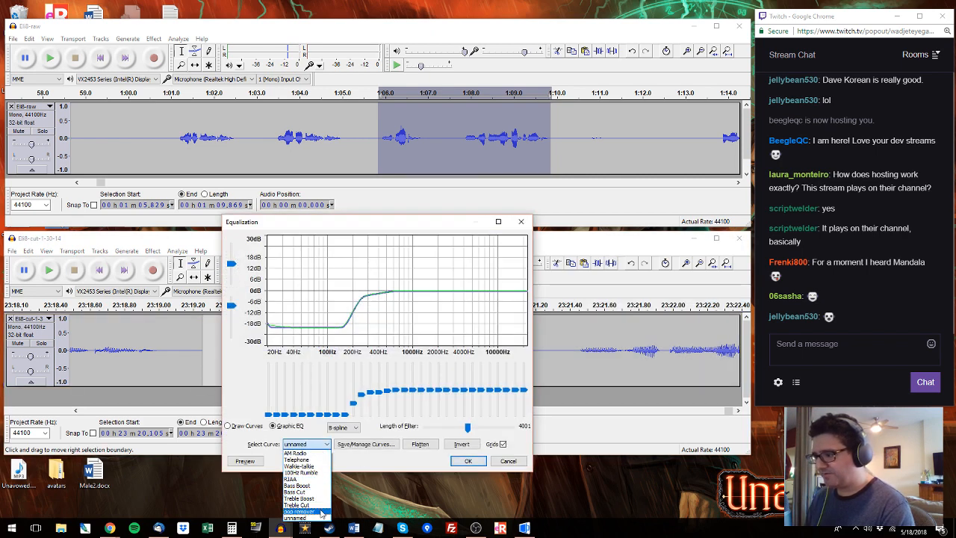
left_click(321, 513)
left_click(300, 446)
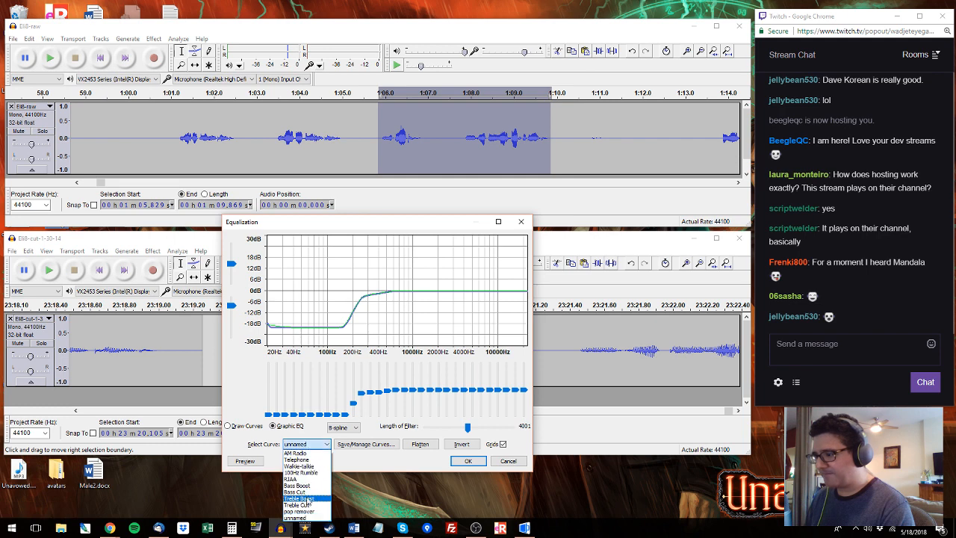
left_click(312, 517)
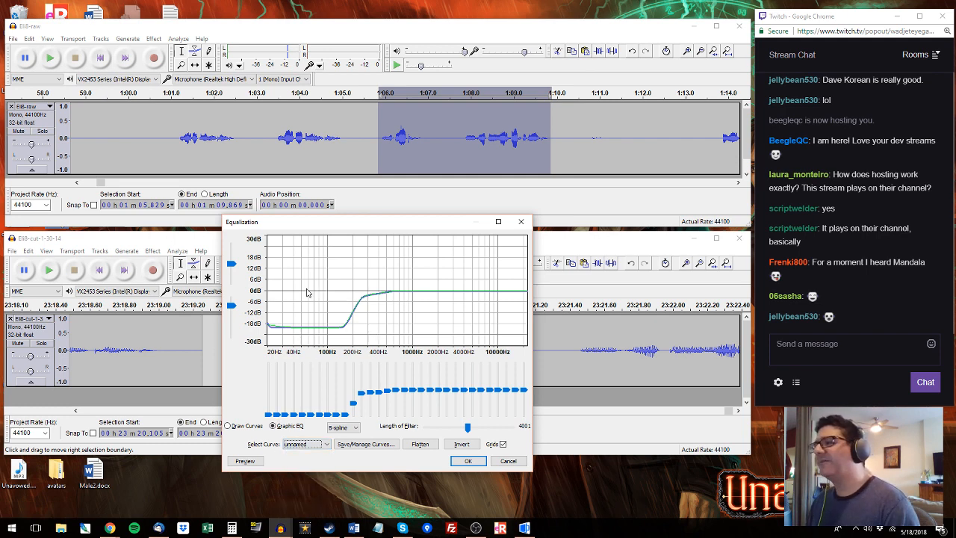
left_click(467, 461)
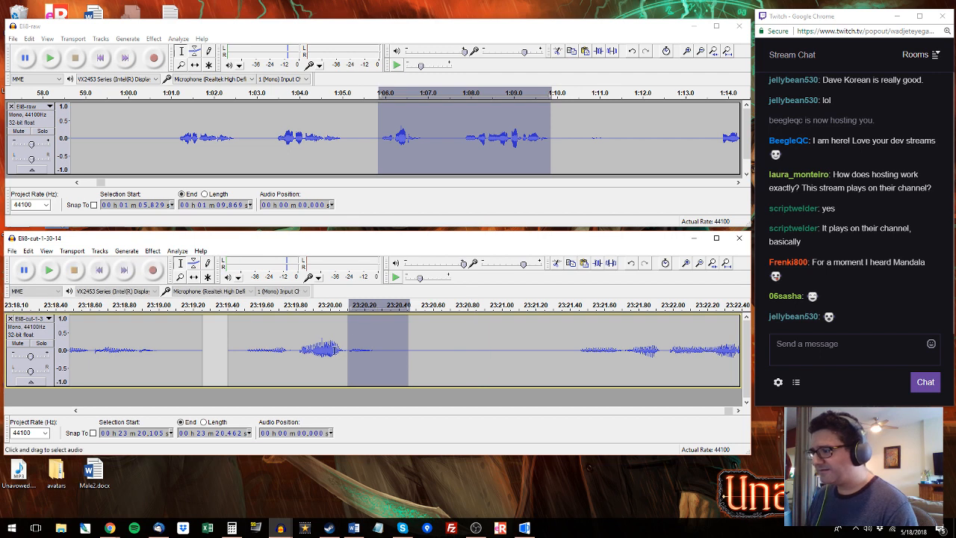
Step: Play back the equalized clip from about 23:19.4 and mark its treated sound from about 23:20.1 to 23:20.3
left_click(228, 305)
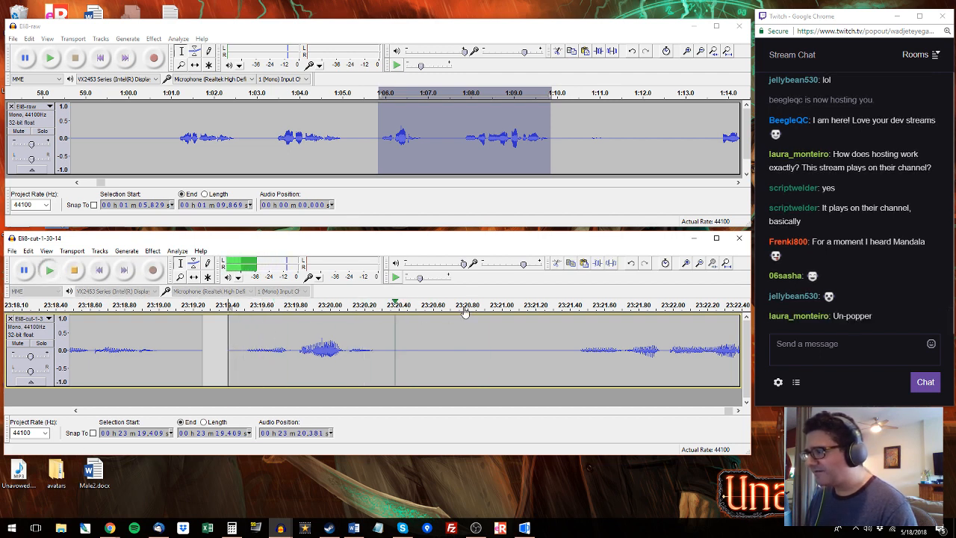
key("space")
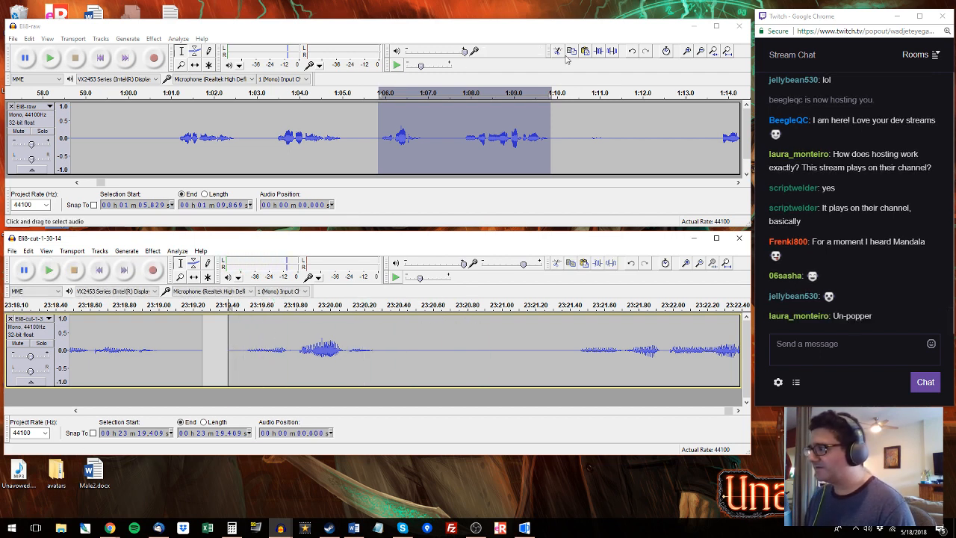
left_click(713, 118)
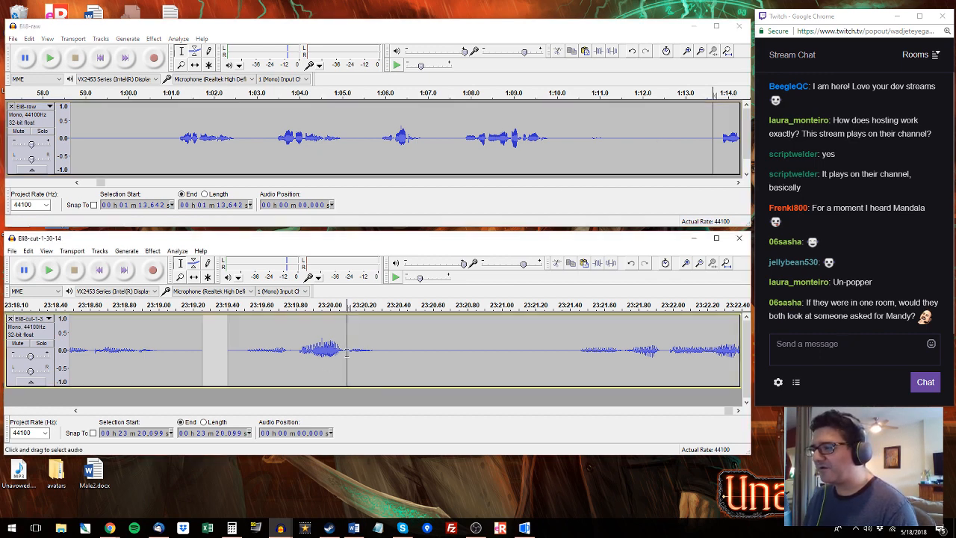
left_click_drag(346, 348, 383, 348)
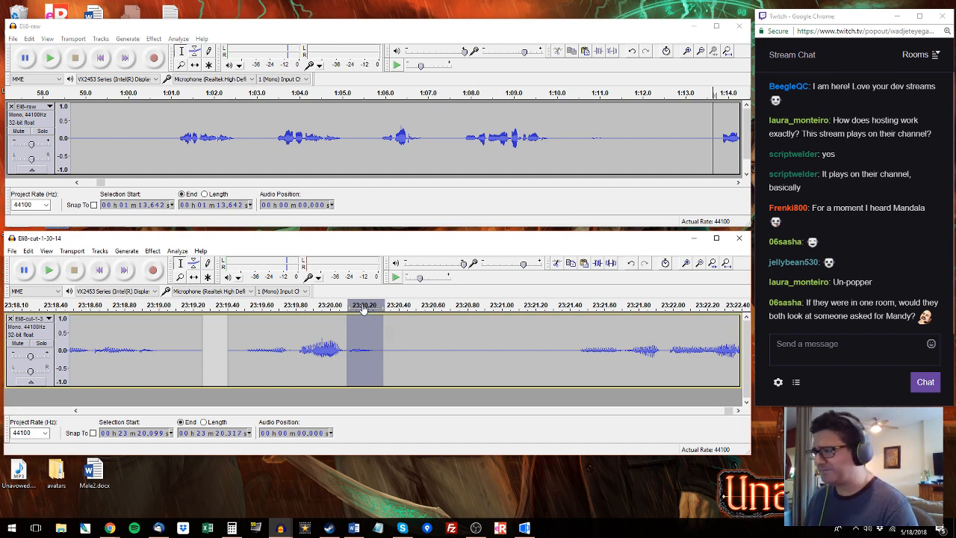
Step: Play the raw audio from about 1:13.8 and select the take from about 1:17.8 to 1:20.2
left_click(720, 135)
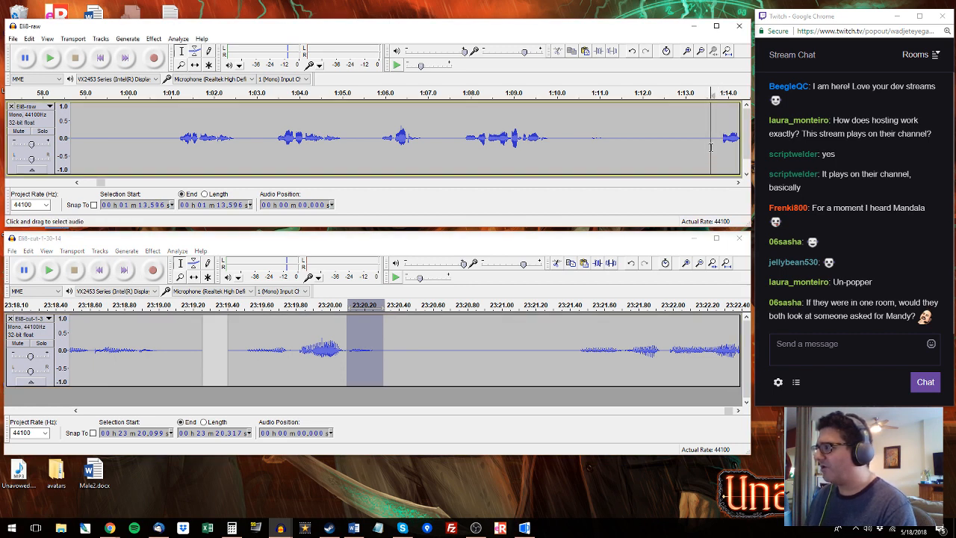
left_click(721, 137)
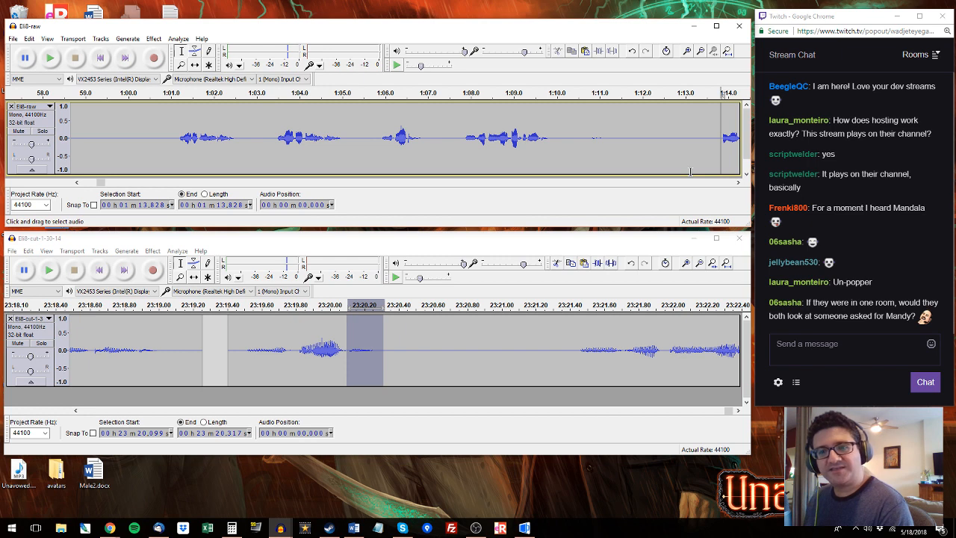
left_click(718, 138)
key("space")
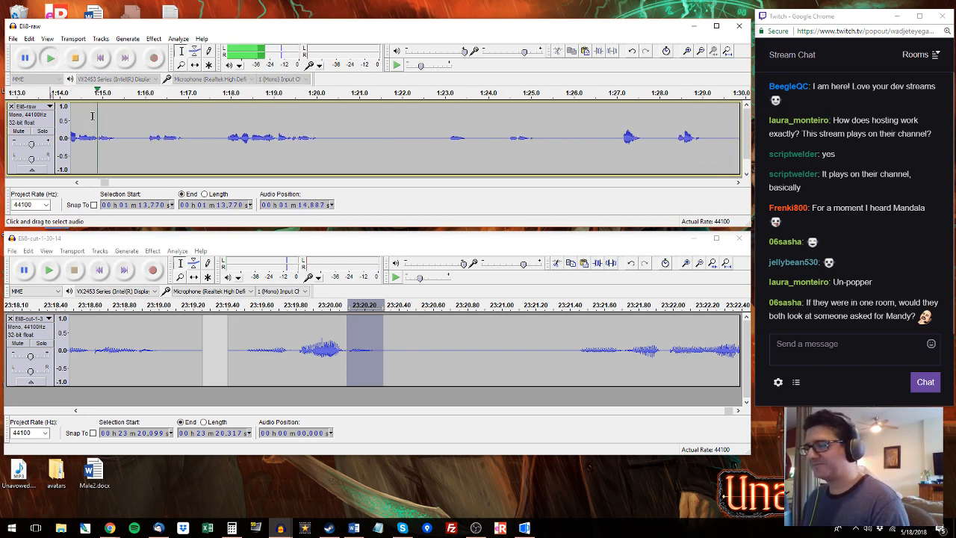
left_click(76, 182)
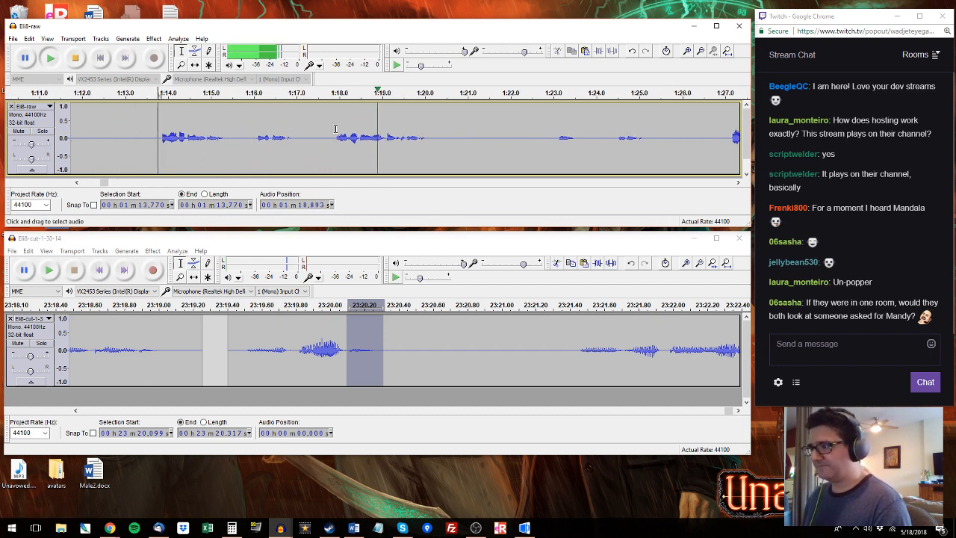
left_click_drag(329, 136, 431, 133)
key("space")
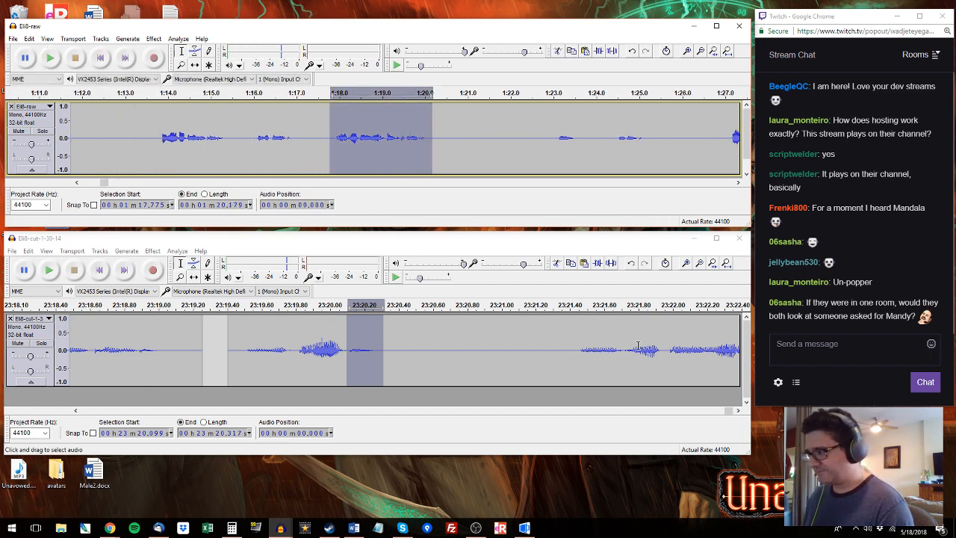
Step: Play the second phrase of the last clip in the cut track, from about 23:21.1 and again from 23:21.3
left_click(567, 357)
key("ctrl+2")
left_click(183, 348)
key("space")
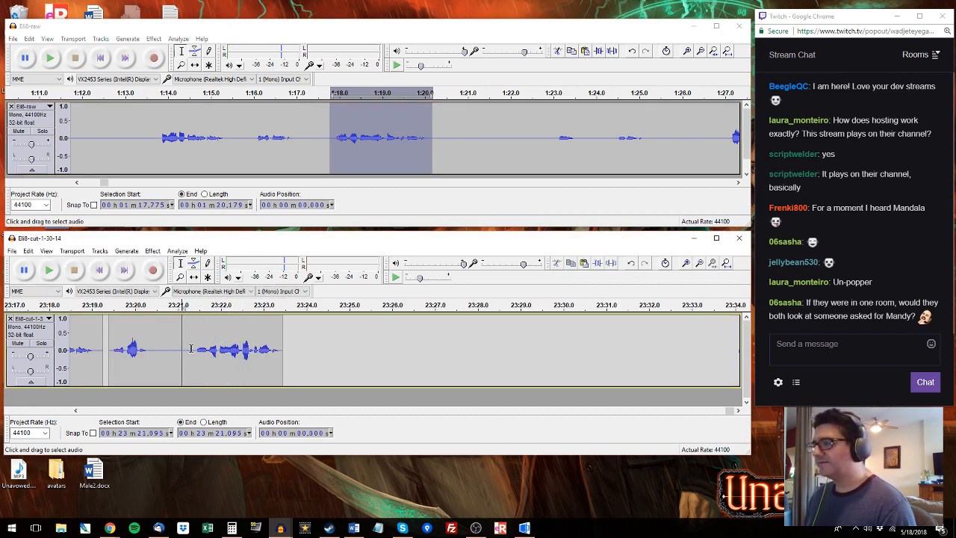
left_click(192, 348)
key("space")
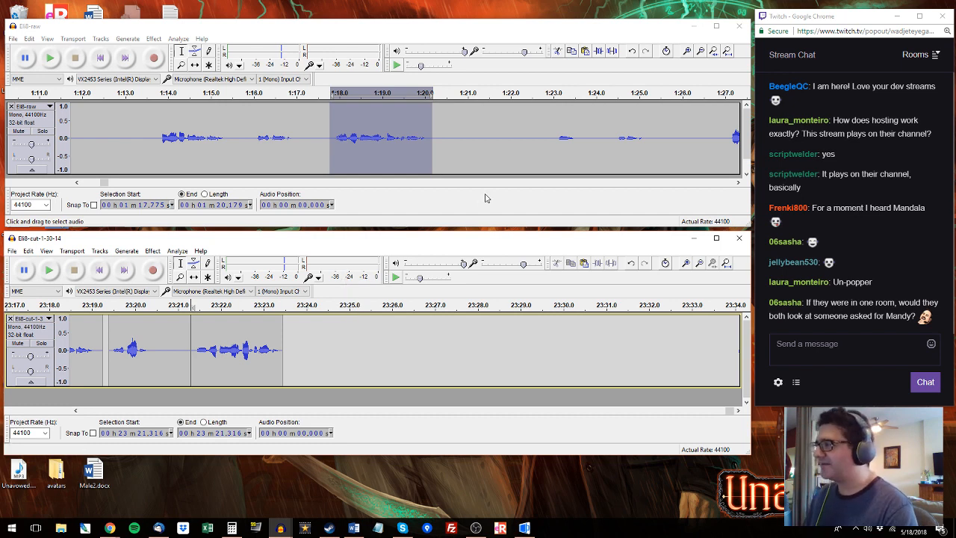
Step: Audition the raw audio from 1:23, copy about 1:22.9 to 1:25.3, and paste it at the cut track's end, at about 23:23.6
left_click(554, 95)
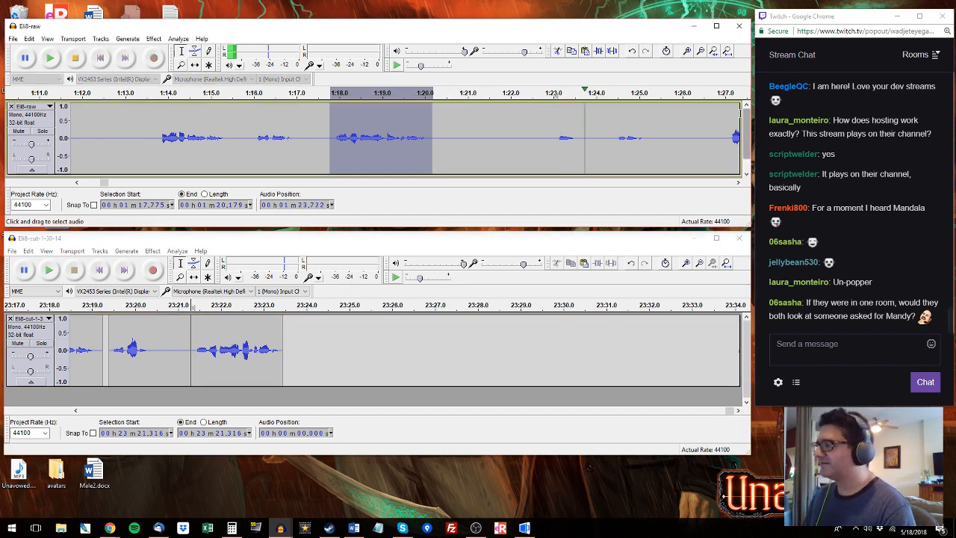
left_click(730, 128)
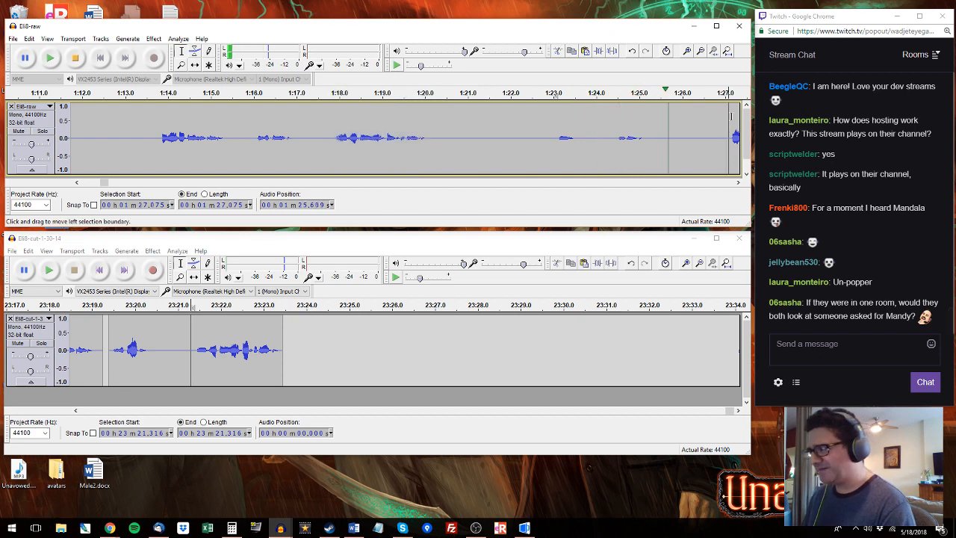
left_click_drag(548, 138, 651, 142)
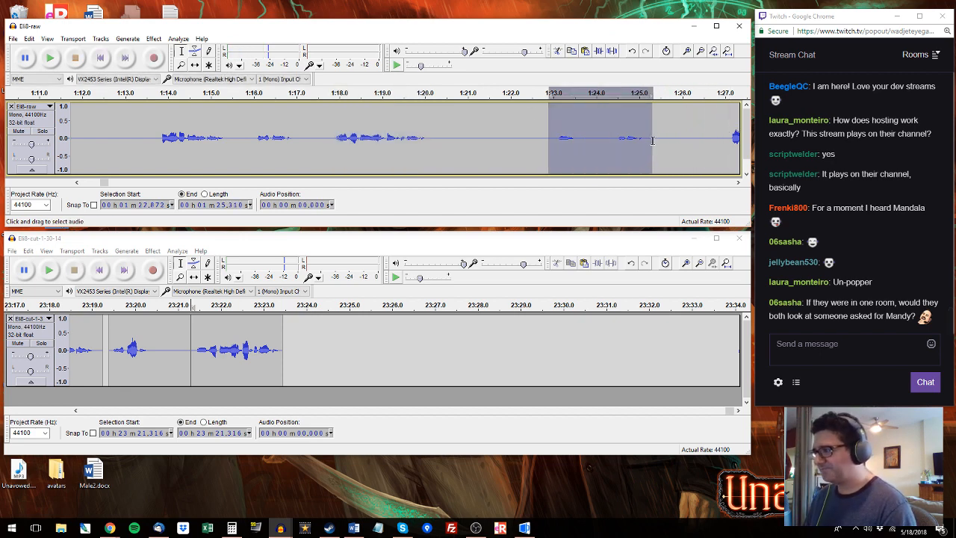
key("ctrl+v")
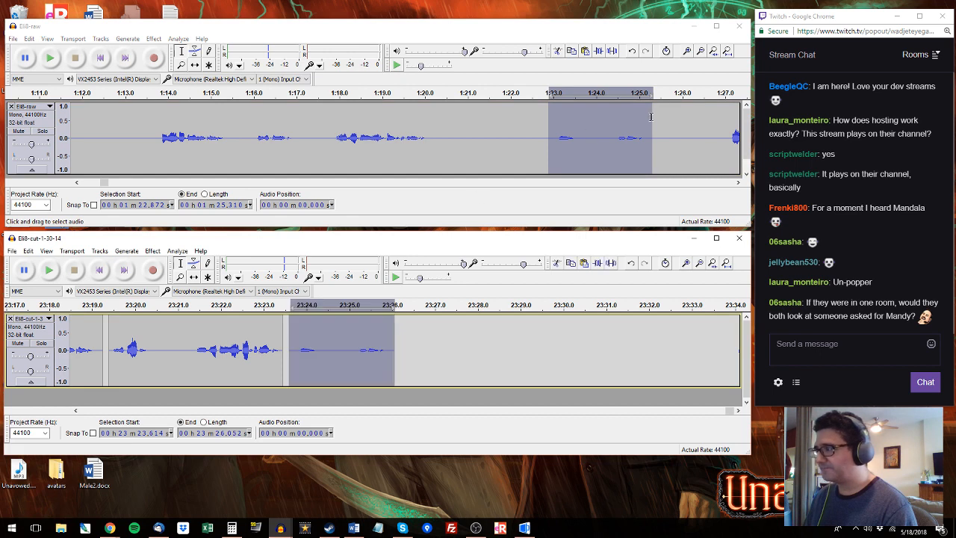
Step: Audition the raw audio from about 1:27.1, copy about 1:27.0 to 1:29.2, and replace the cut track's last clip at about 23:23.6 with it
left_click(729, 130)
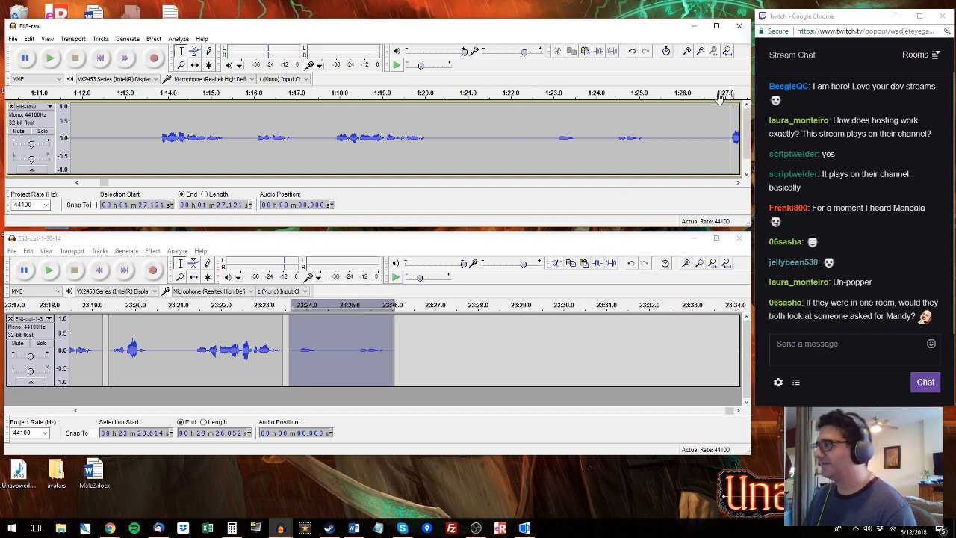
key("space")
mouse_move(192, 135)
left_mouse_down()
mouse_move(70, 135)
mouse_move(190, 134)
left_mouse_up()
left_click(350, 344)
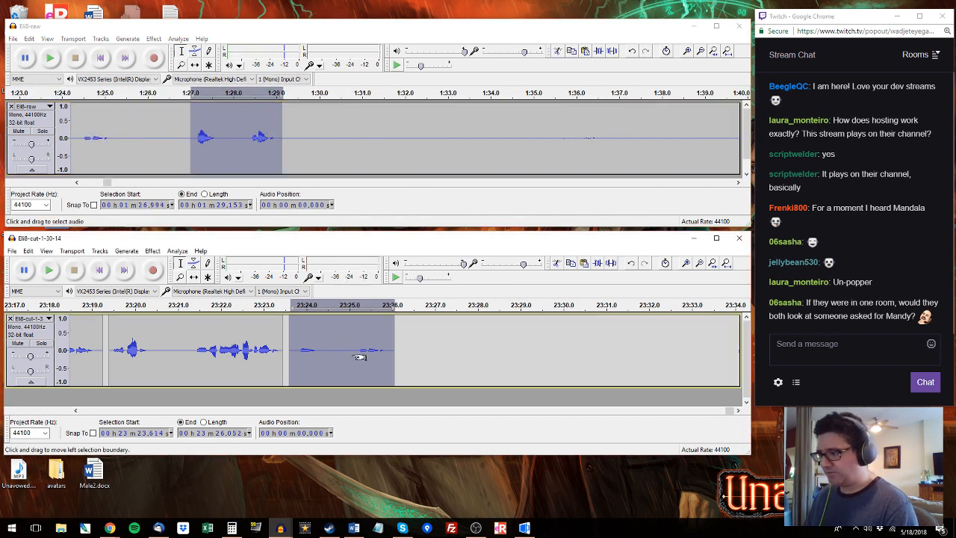
key("ctrl+v")
Step: Play the raw audio from about 1:39.1 and again from about 1:53, leaving the cursor at about 1:53.0
left_click(702, 114)
key("space")
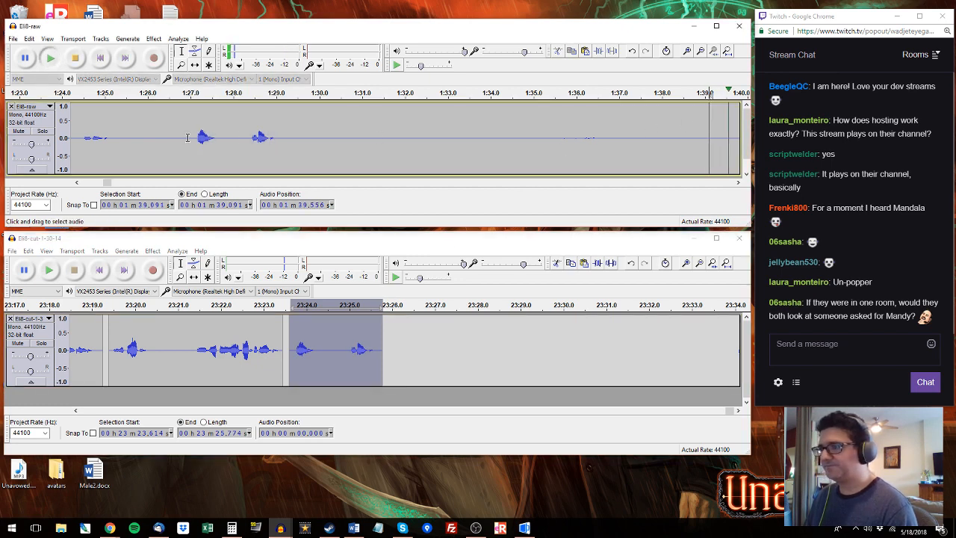
left_click(634, 96)
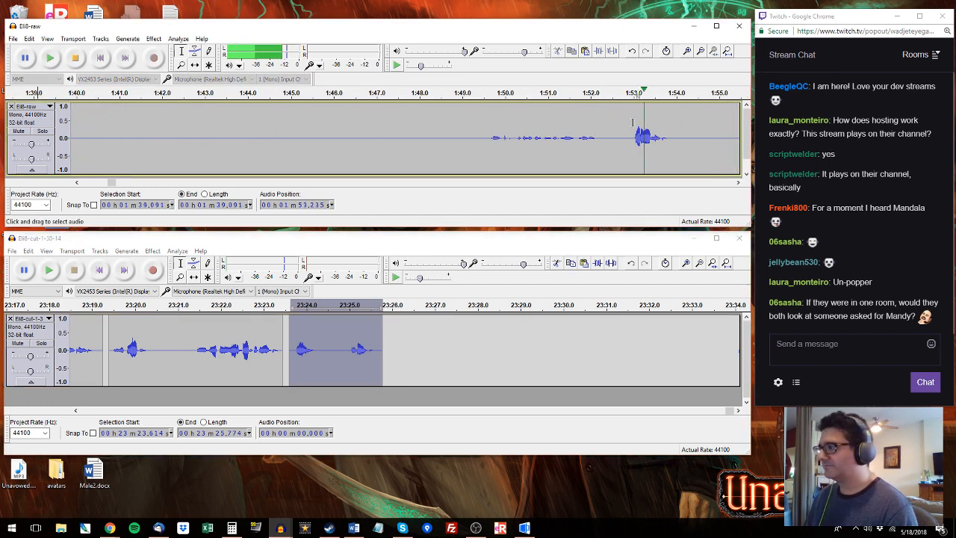
left_click(631, 140)
Step: Export the cut track to the cut folder as a signed 16-bit WAV named Eli8-cut a, leaving the metadata empty
left_click(336, 324)
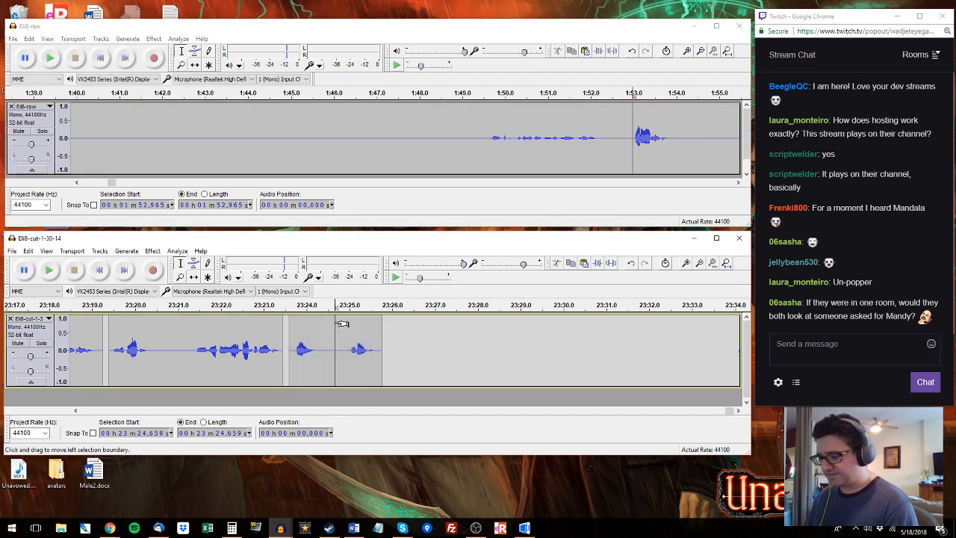
key("ctrl+shift+e")
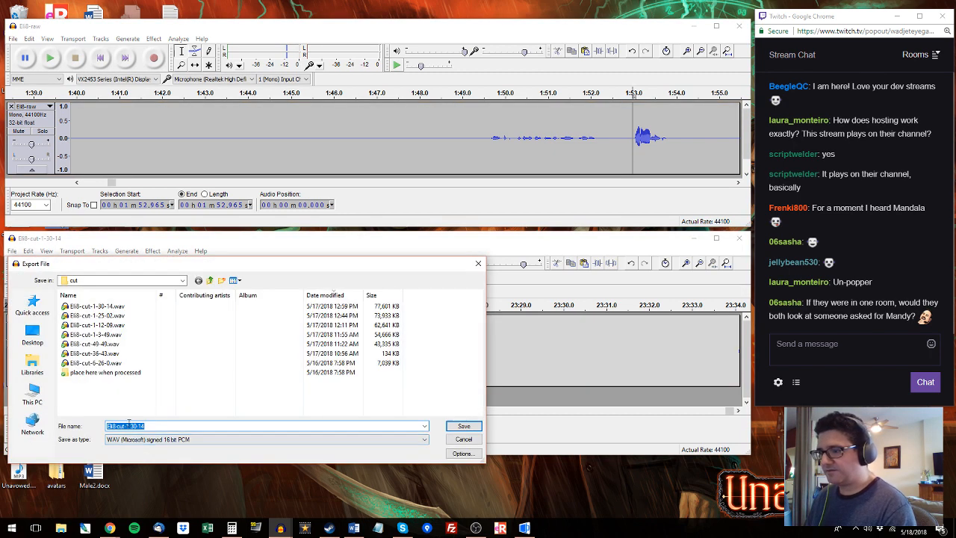
left_click(97, 306)
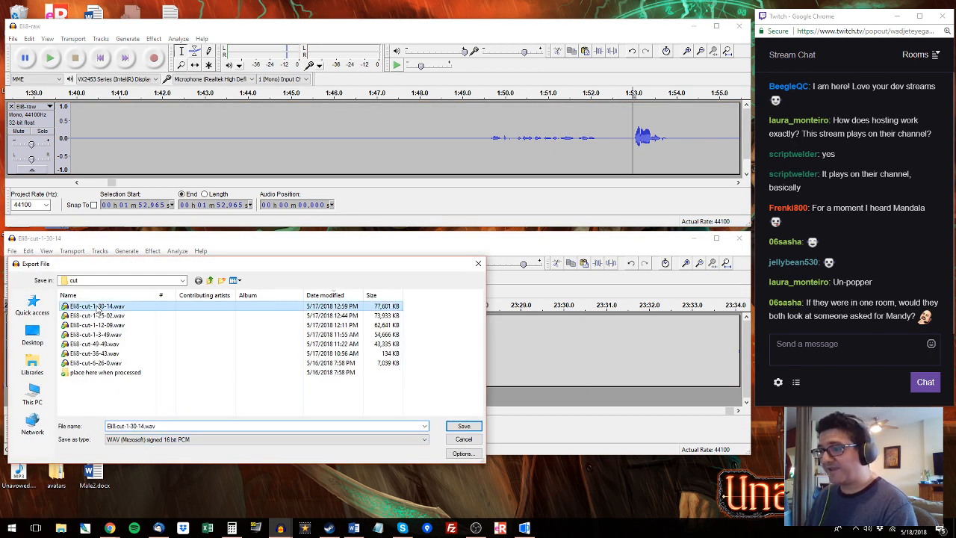
left_click(125, 425)
left_click_drag(125, 425, 173, 427)
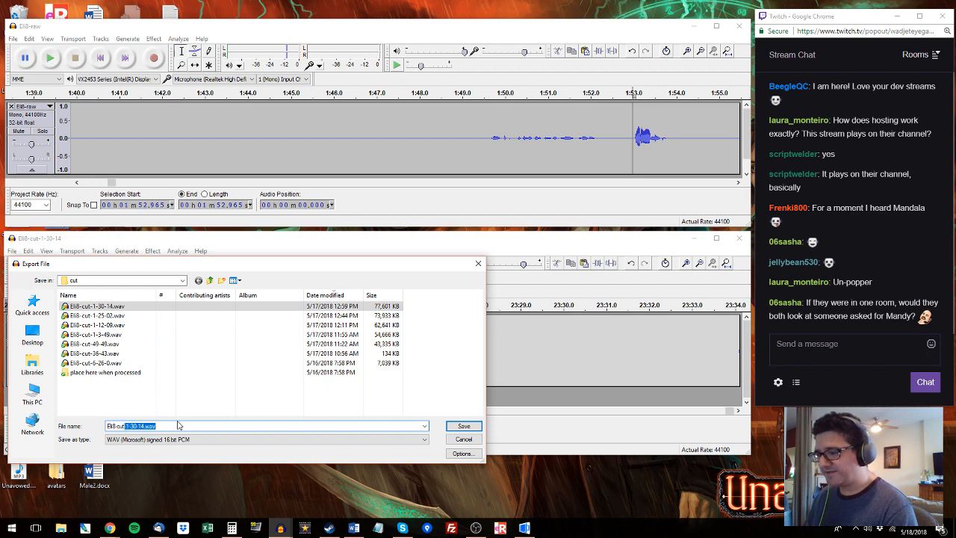
key("BackSpace")
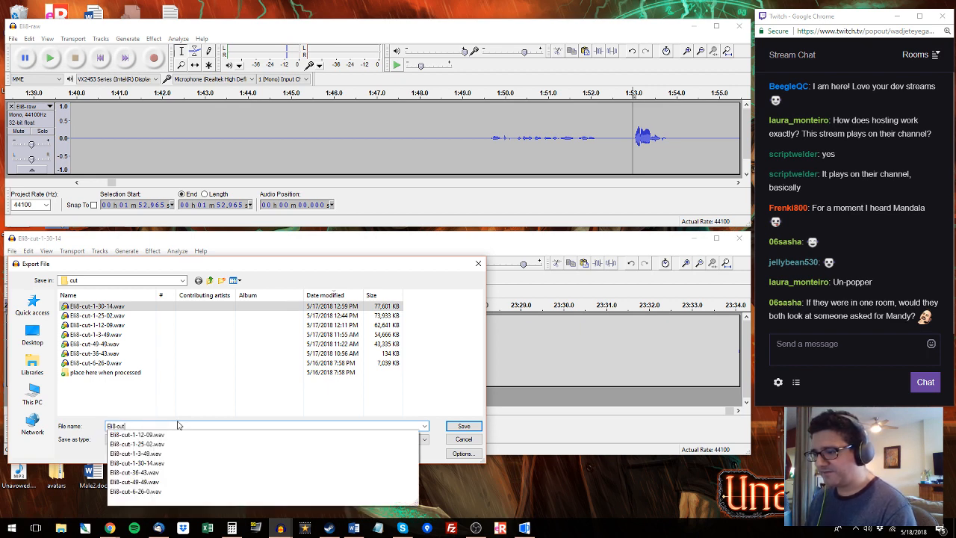
type("a")
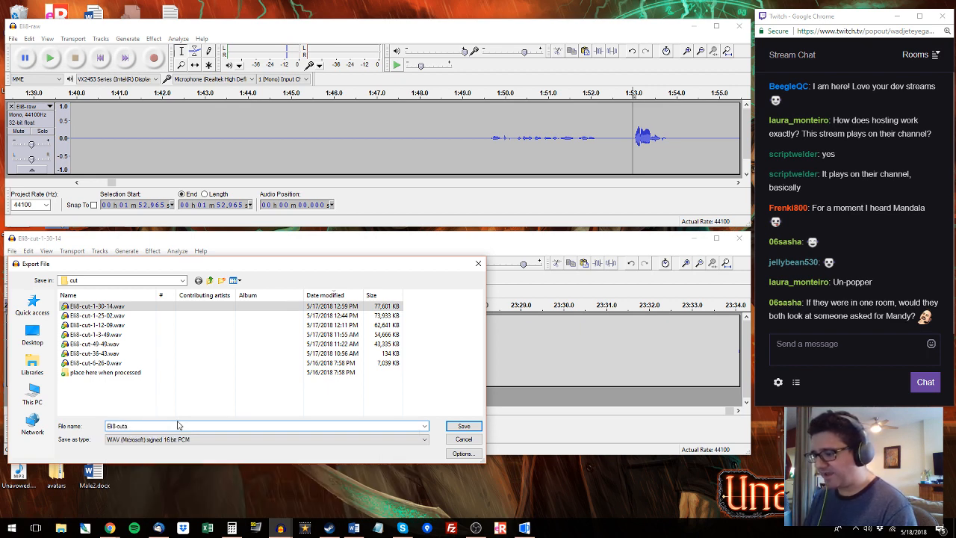
key("BackSpace")
type("a")
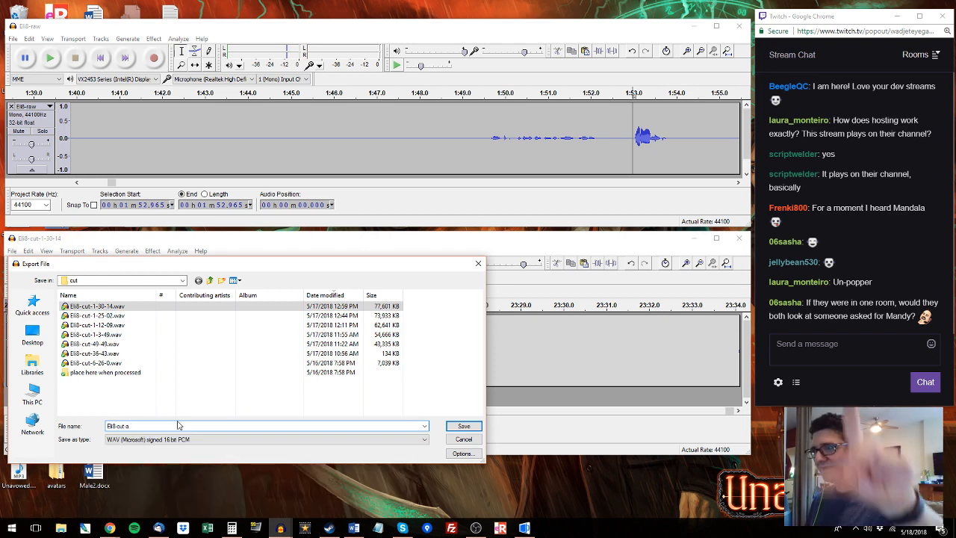
key("Return")
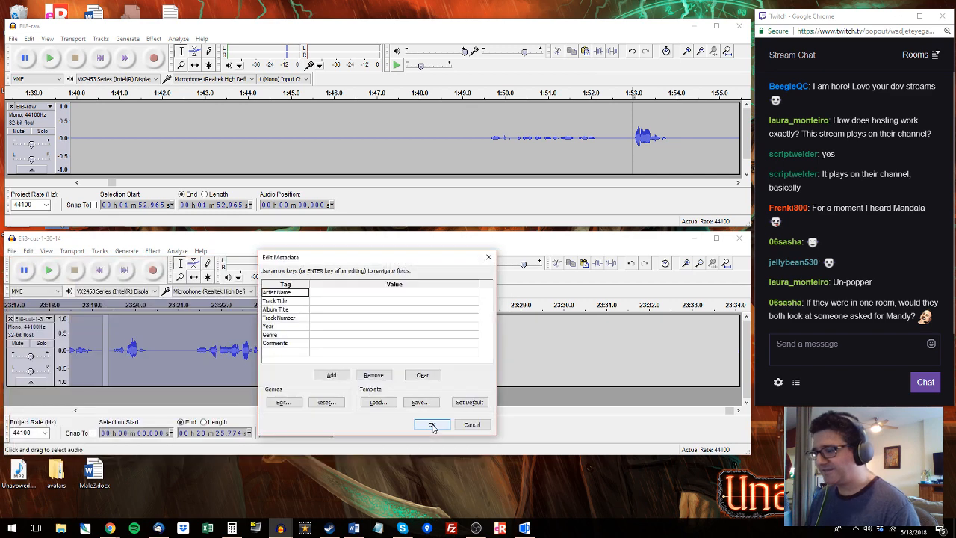
left_click(433, 424)
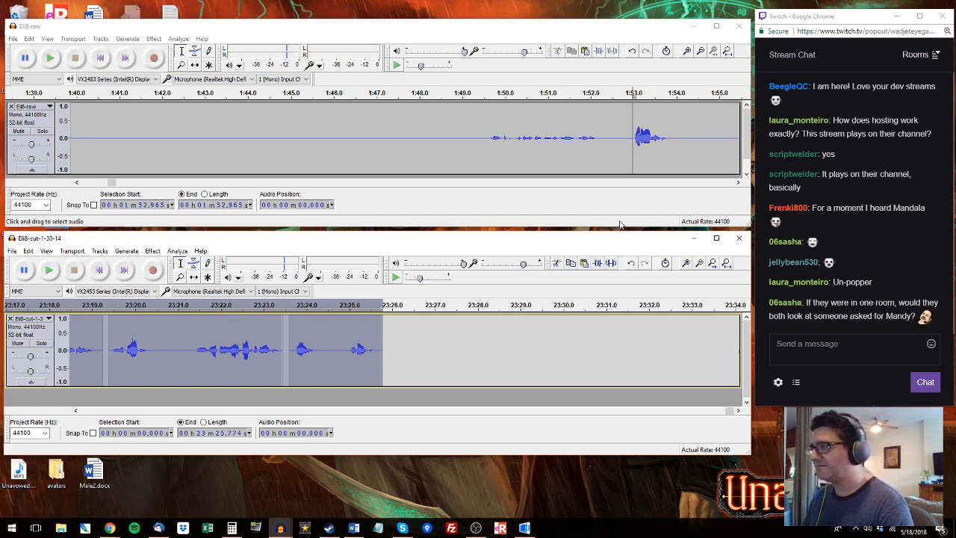
Step: Audition the raw audio from about 1:55, copy about 1:57.5 to 1:59.2, and paste it into the cut track at about 23:26.1
left_click(719, 93)
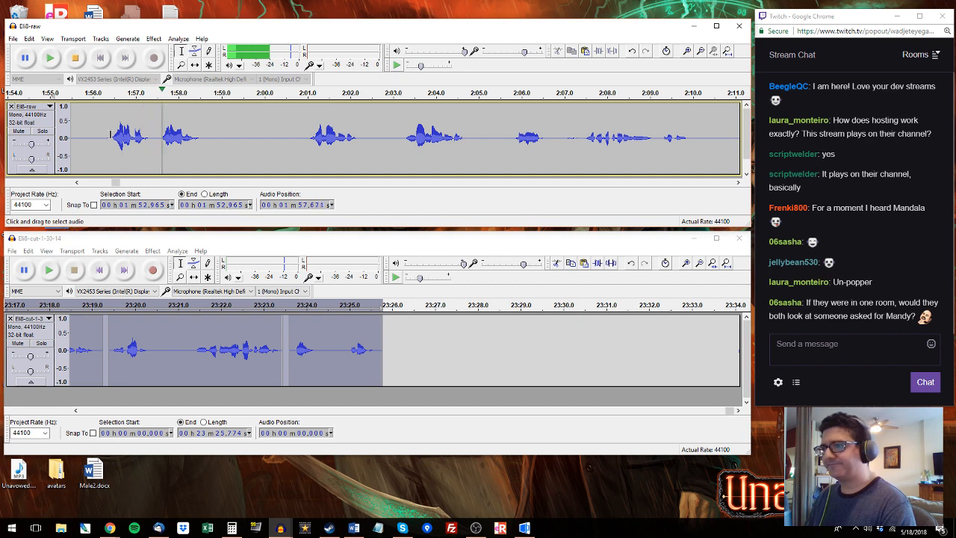
left_click_drag(110, 135, 226, 135)
left_click_drag(158, 134, 231, 134)
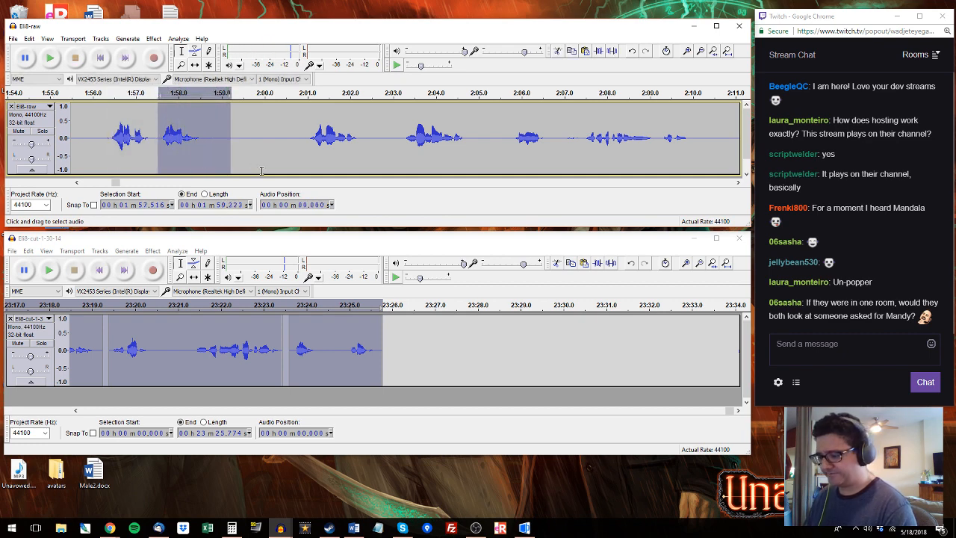
left_click(393, 317)
key("ctrl+v")
Step: Play the raw audio from about 2:00.9, selecting the takes from about 2:03.3 to 2:04.9 and from about 2:07.5 to 2:10.4
left_click(304, 137)
key("space")
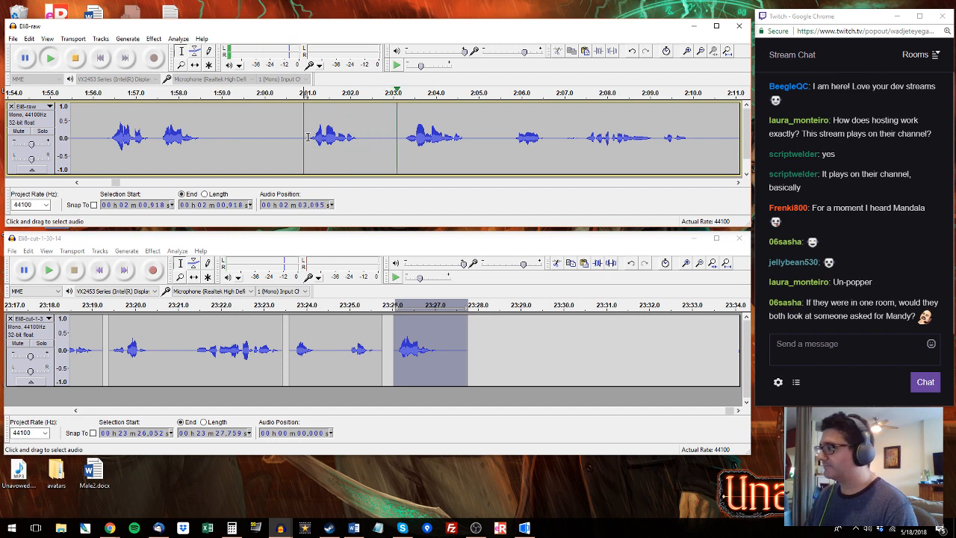
left_click_drag(407, 134, 475, 135)
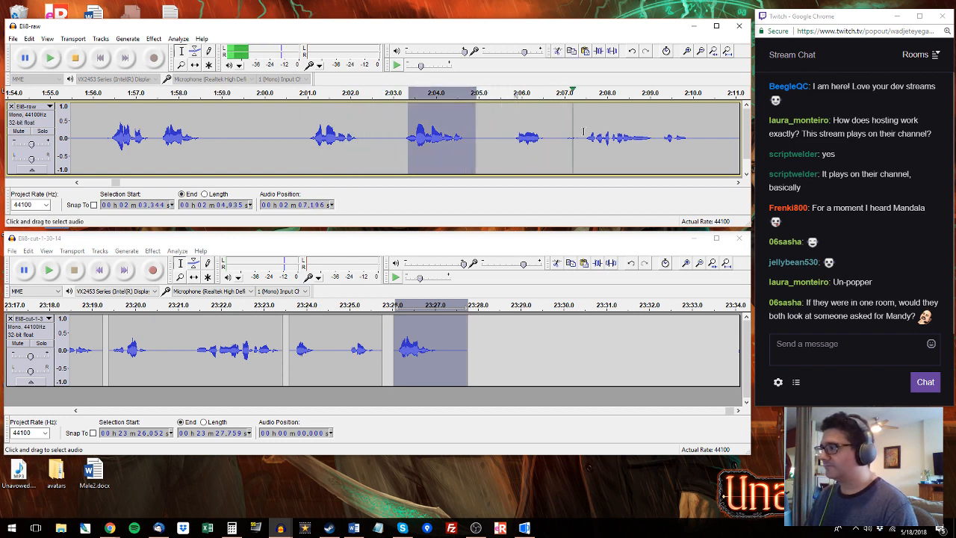
left_click_drag(583, 137, 708, 173)
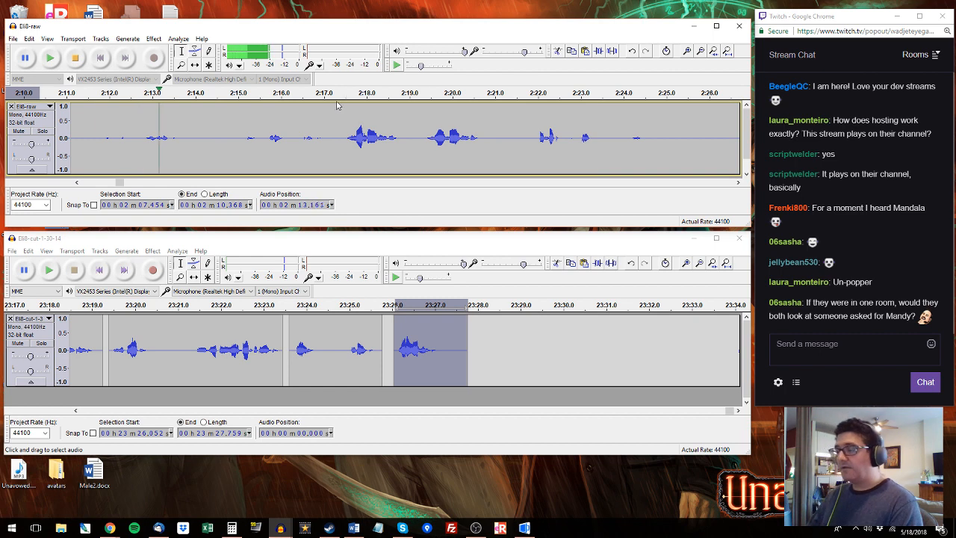
key("space")
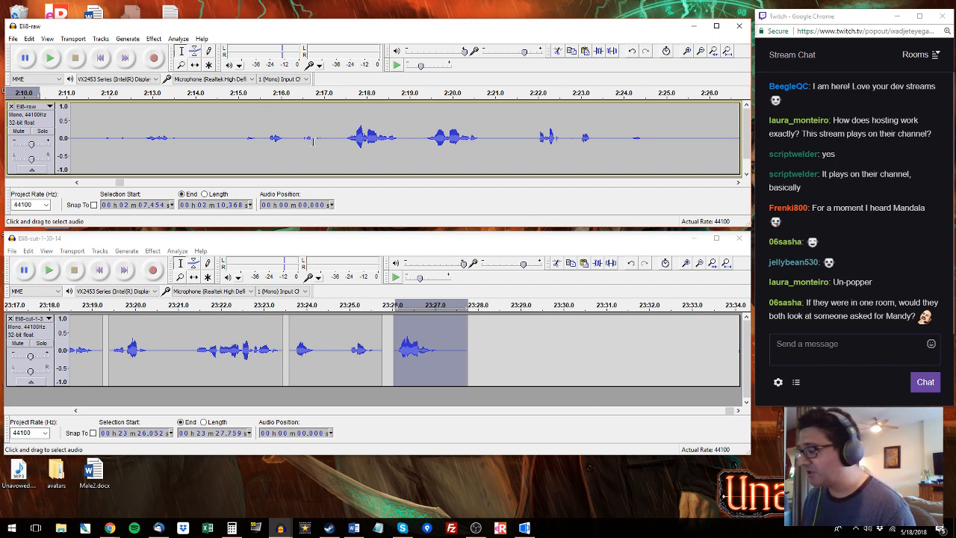
Step: Play the raw audio from about 2:15.4, and undo and redo the last edit of the raw track
left_click(257, 94)
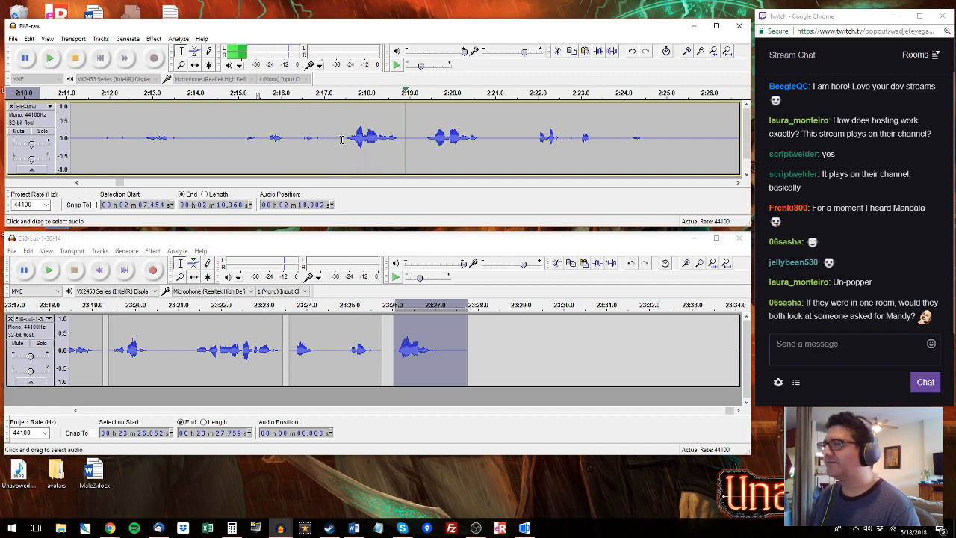
key("space")
key("space")
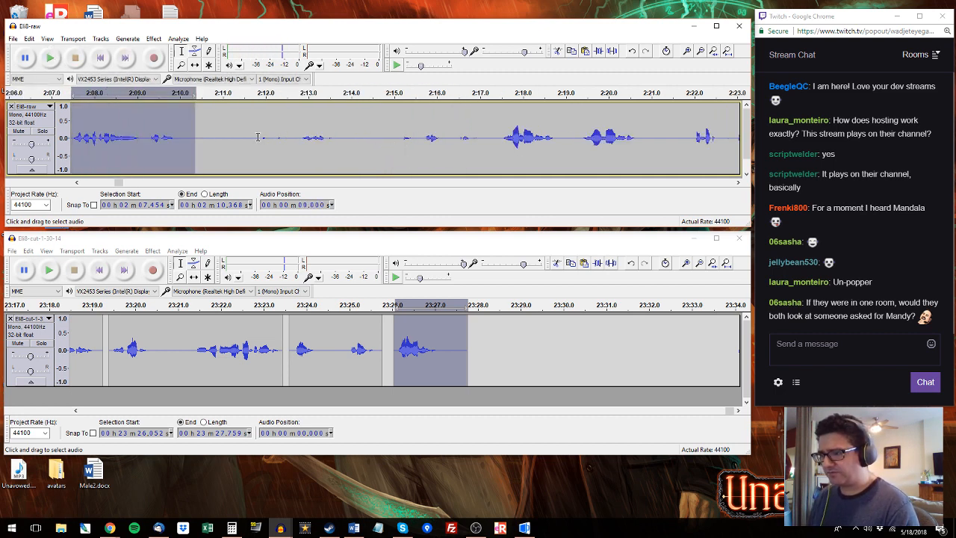
key("ctrl+z")
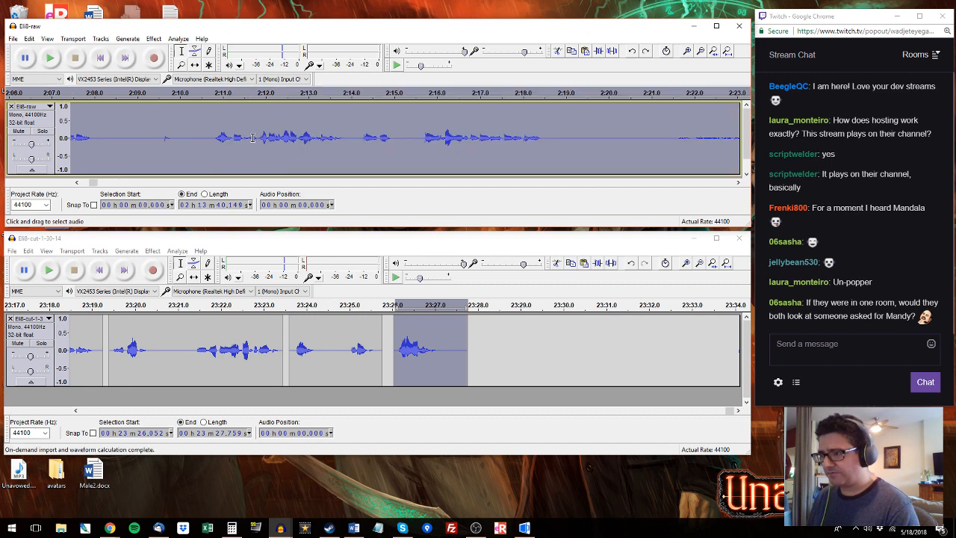
key("ctrl+y")
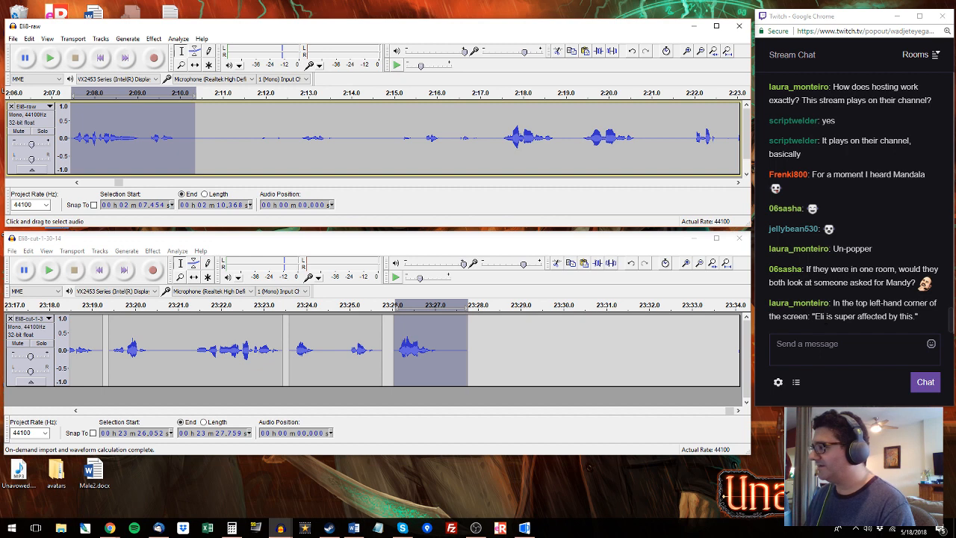
Step: Audition and select the raw take from about 2:17.5 to 2:19.2, and play the cut track from about 23:21.5 for comparison
left_click(505, 95)
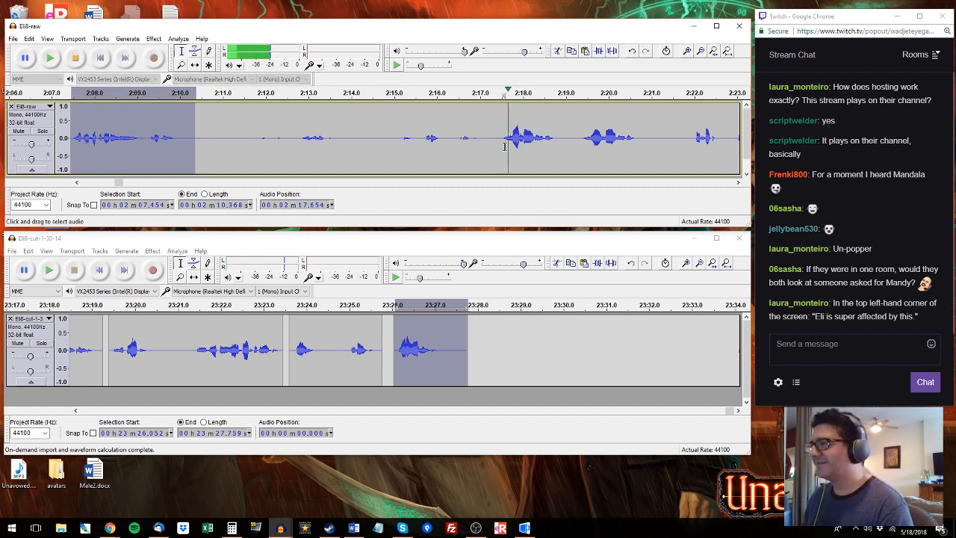
left_click_drag(502, 146, 575, 148)
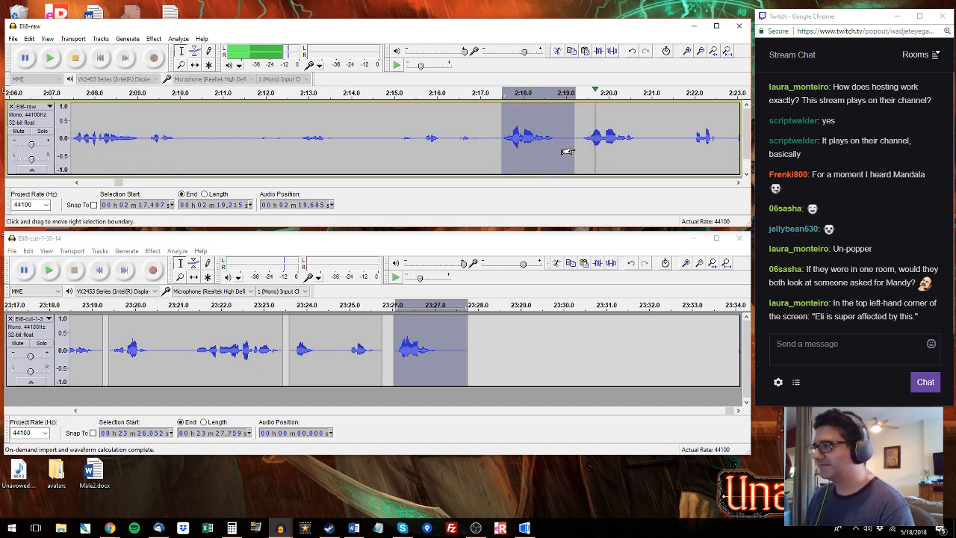
left_click(209, 304)
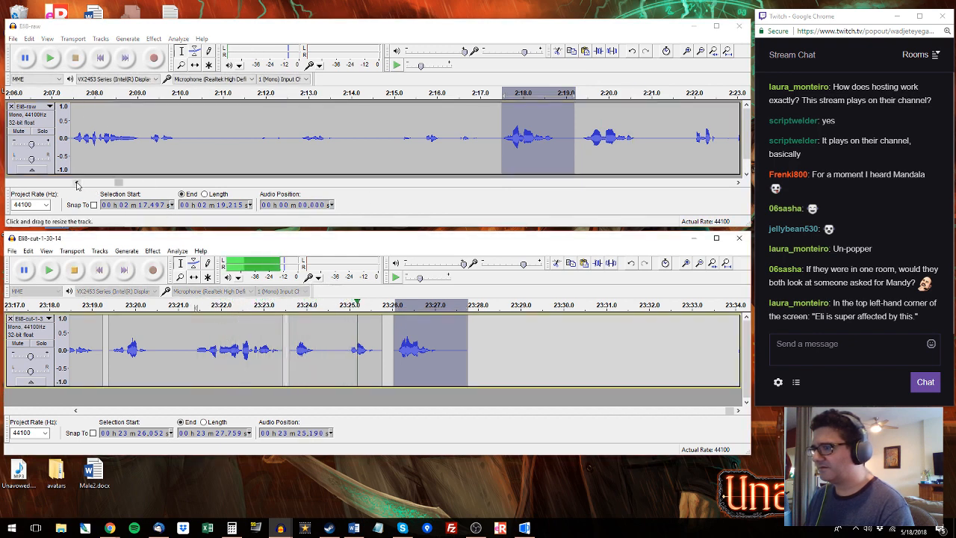
Step: Play the raw takes from about 2:03.4 and 2:01.1, and compare them with the cut track's last clip
left_click_drag(75, 182, 75, 181)
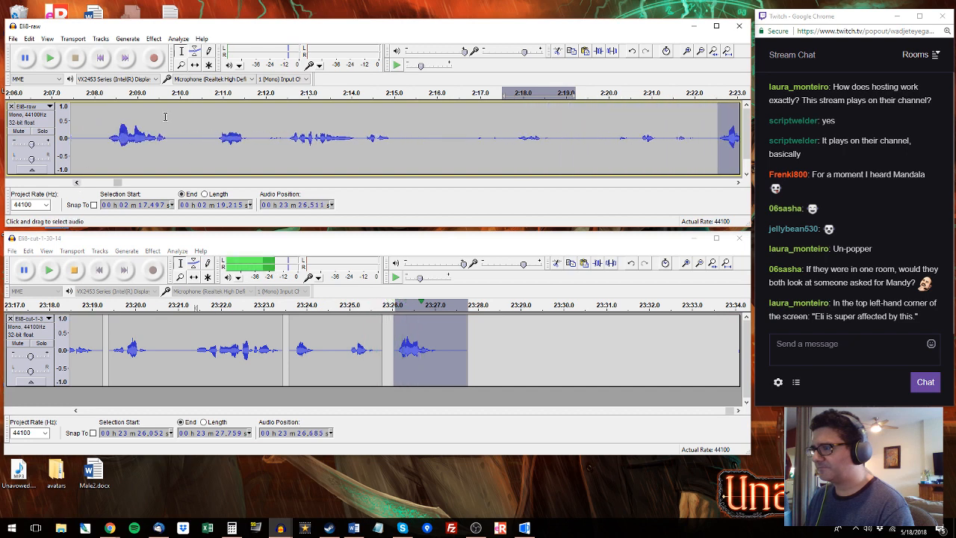
left_click(116, 93)
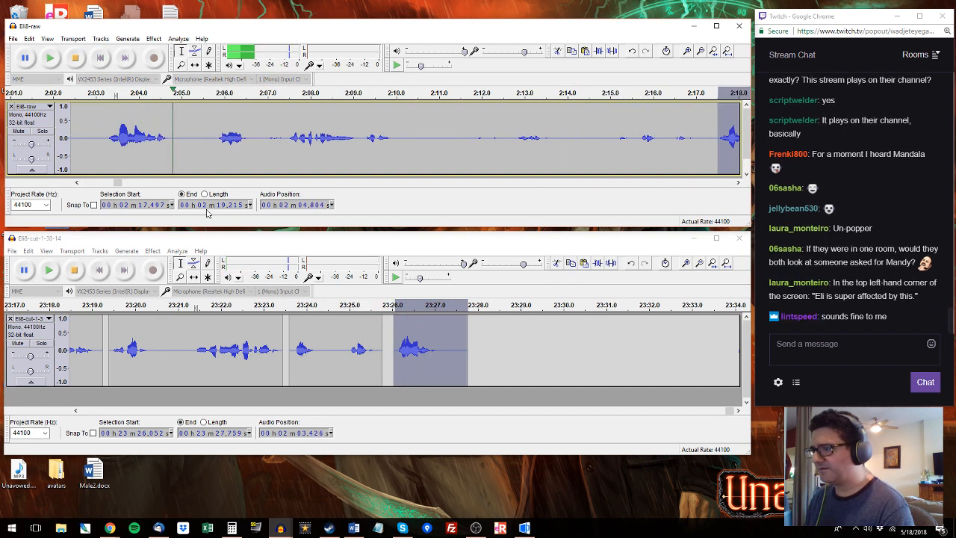
key("space")
left_click(111, 183)
left_click(684, 93)
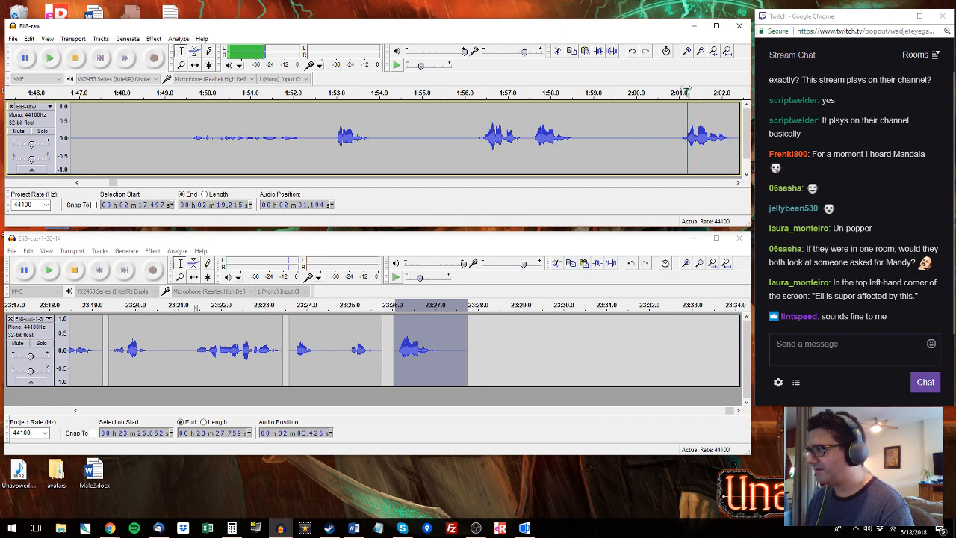
key("space")
left_click(403, 239)
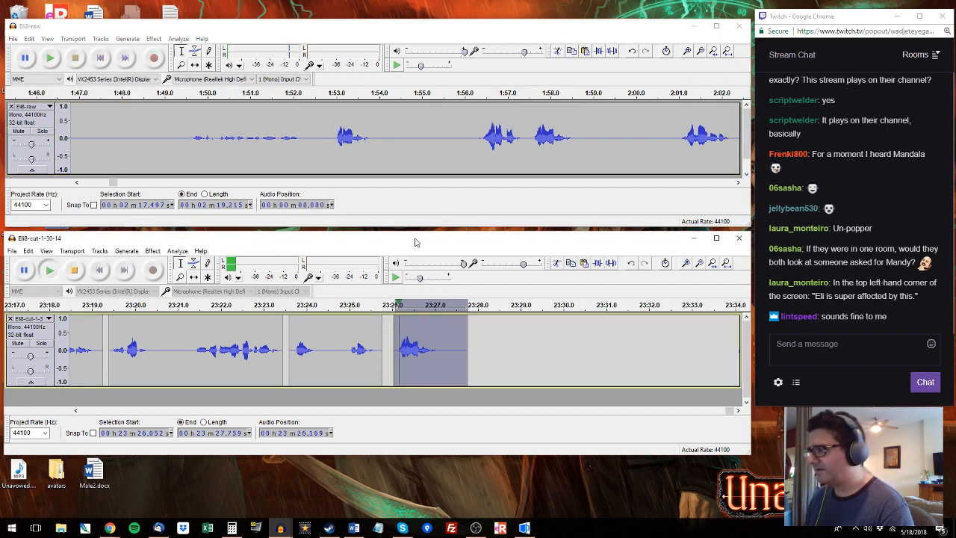
key("space")
Step: Audition the raw audio from about 1:53, copy about 2:00.9 to 2:02.5, and paste it into the cut track at about 23:28.2
left_click(351, 96)
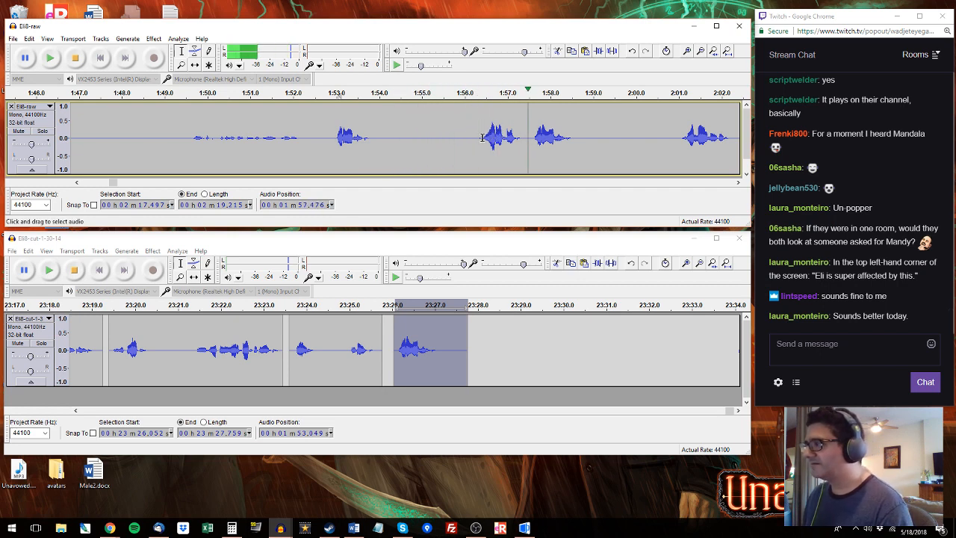
left_click_drag(670, 95, 682, 139)
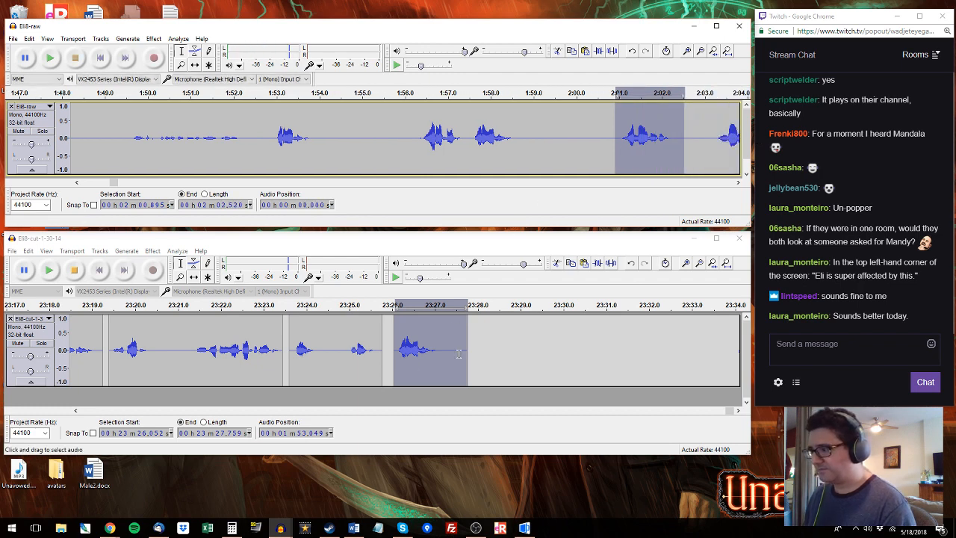
left_click(485, 333)
key("ctrl+v")
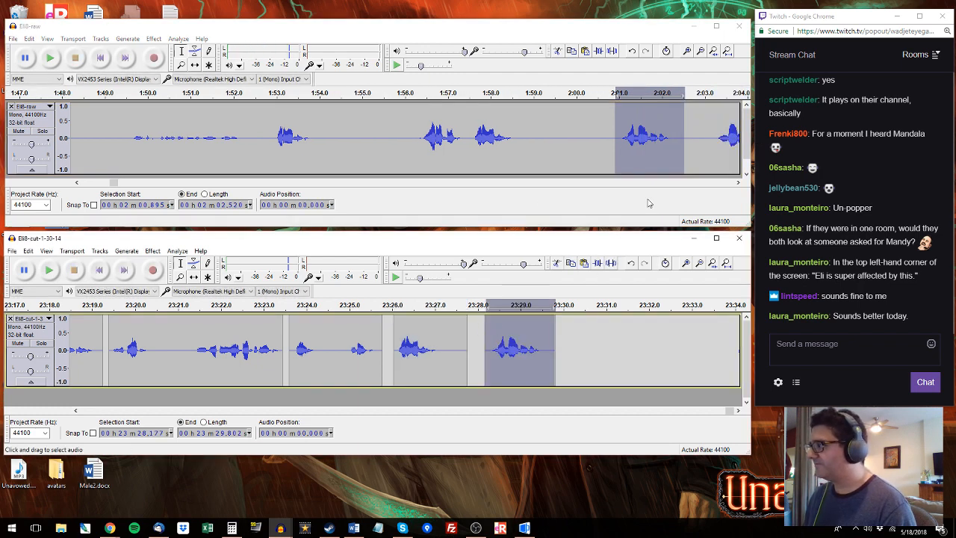
Step: Audition the raw audio from about 2:03.2, select the take from about 2:17.3 to 2:19.1, and compare it with the cut track's last clip
left_click(713, 128)
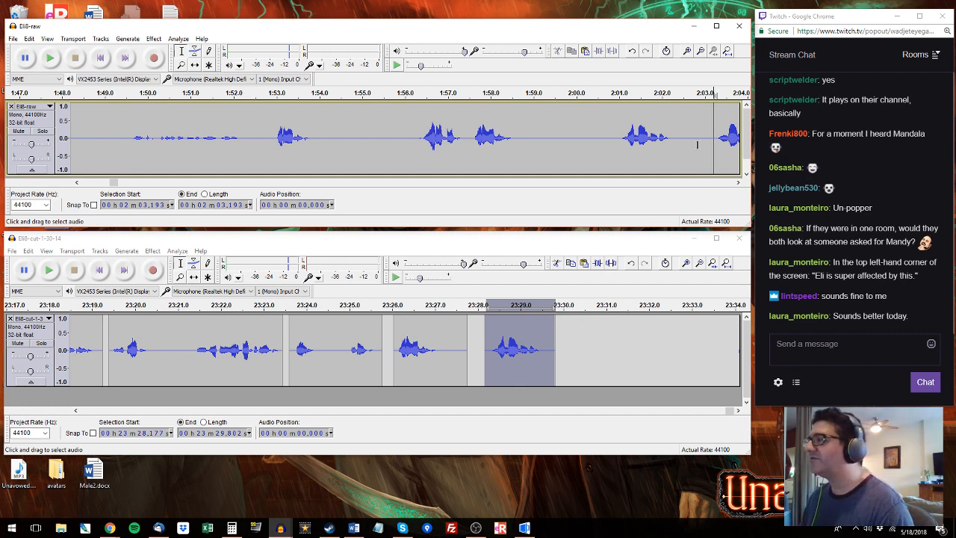
key("space")
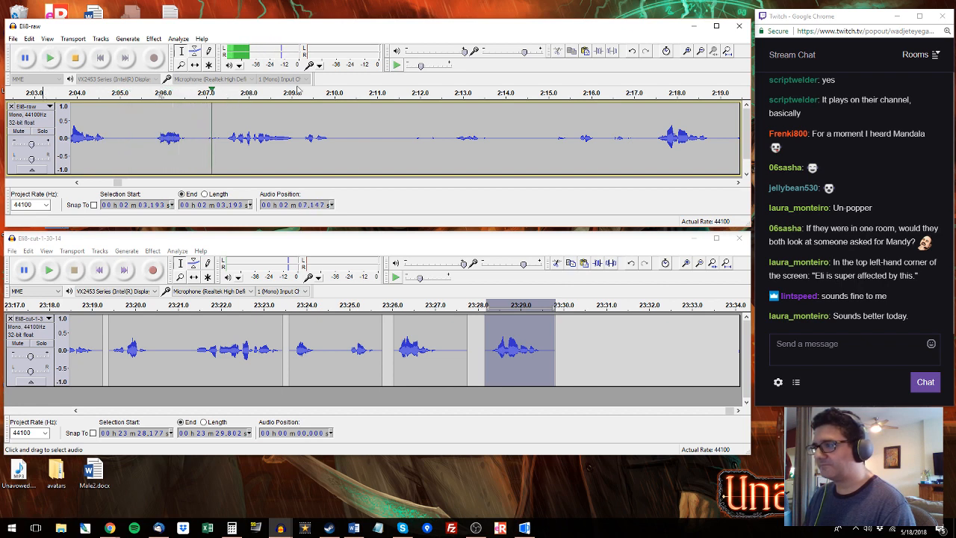
left_click(654, 92)
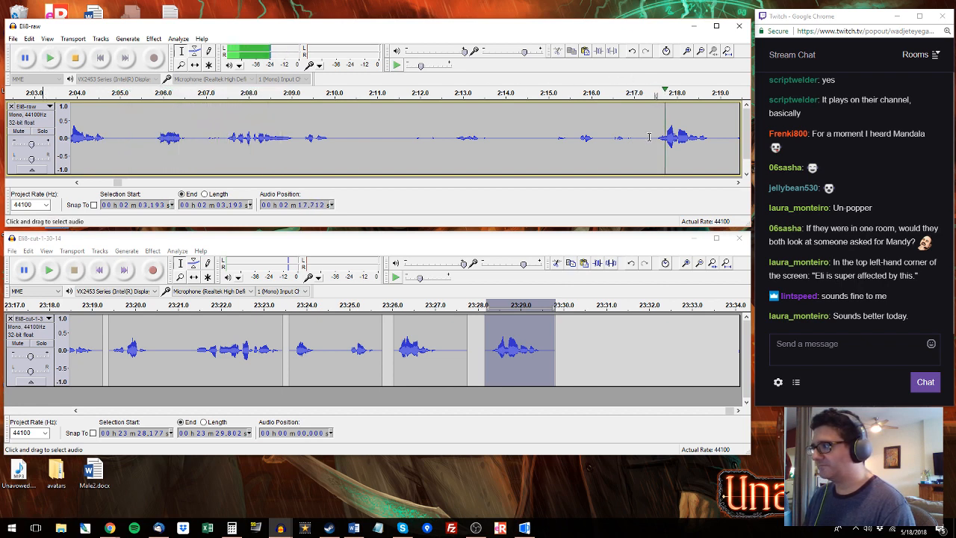
left_click_drag(645, 137, 601, 153)
key("space")
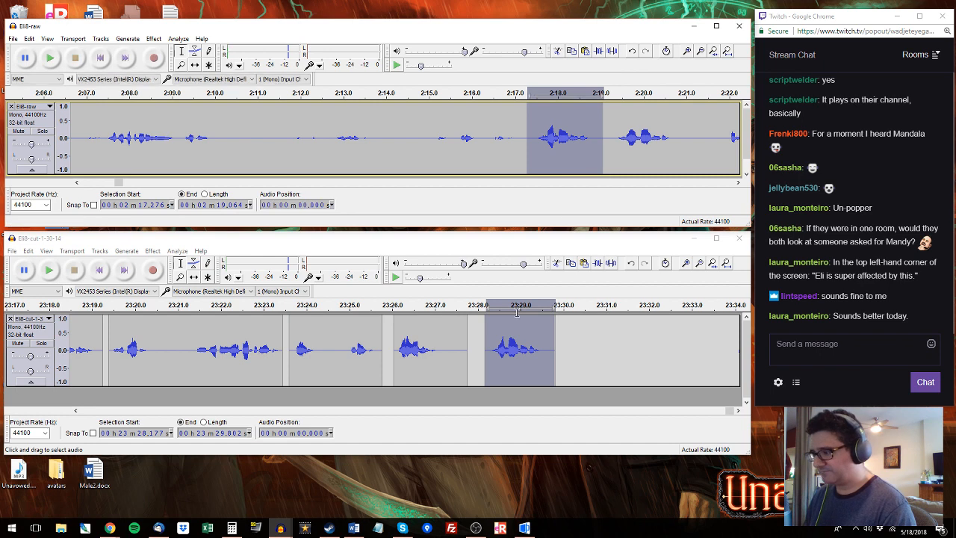
left_click(496, 365)
key("space")
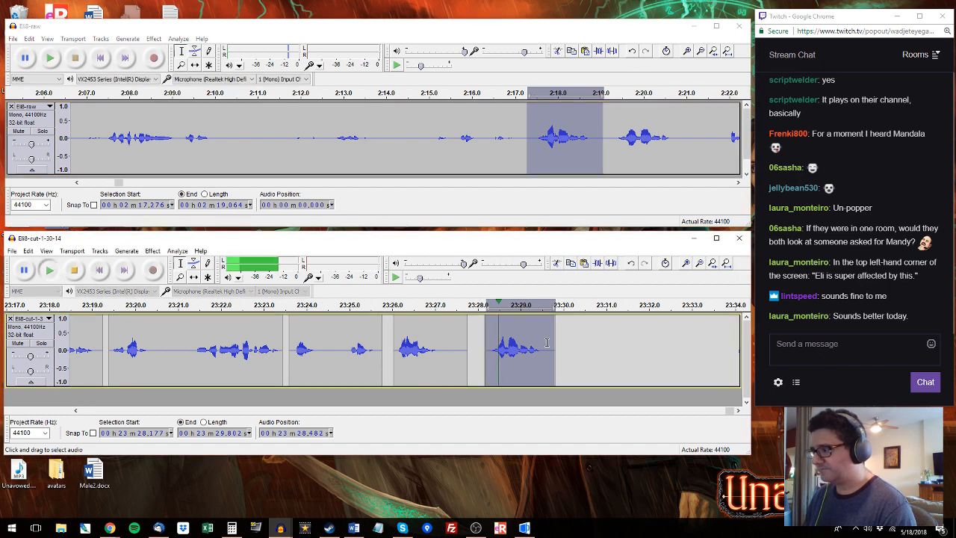
Step: Select the raw take from about 2:19.4 to 2:20.7, and play the raw audio from there and from about 2:37.6
left_click(616, 131)
key("space")
left_click(675, 128, "shift")
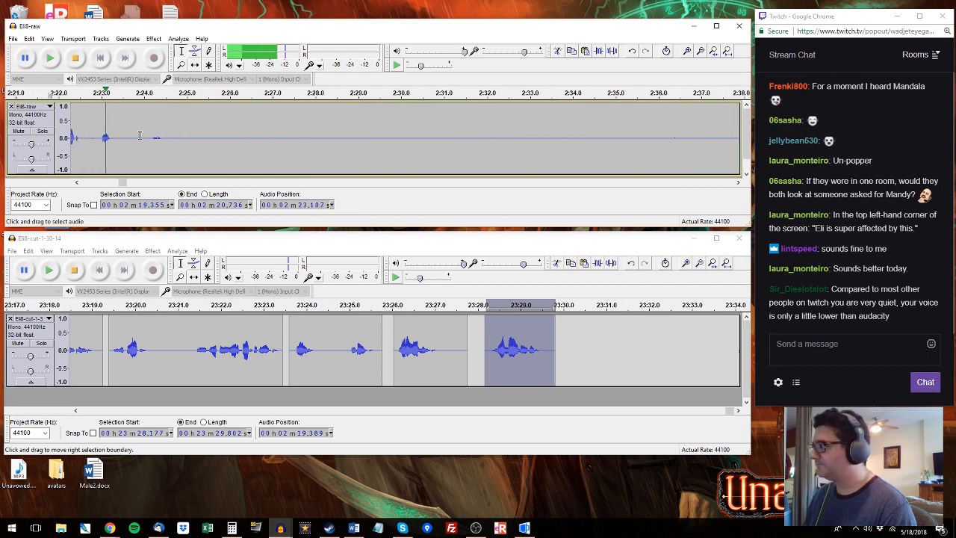
left_click(140, 136)
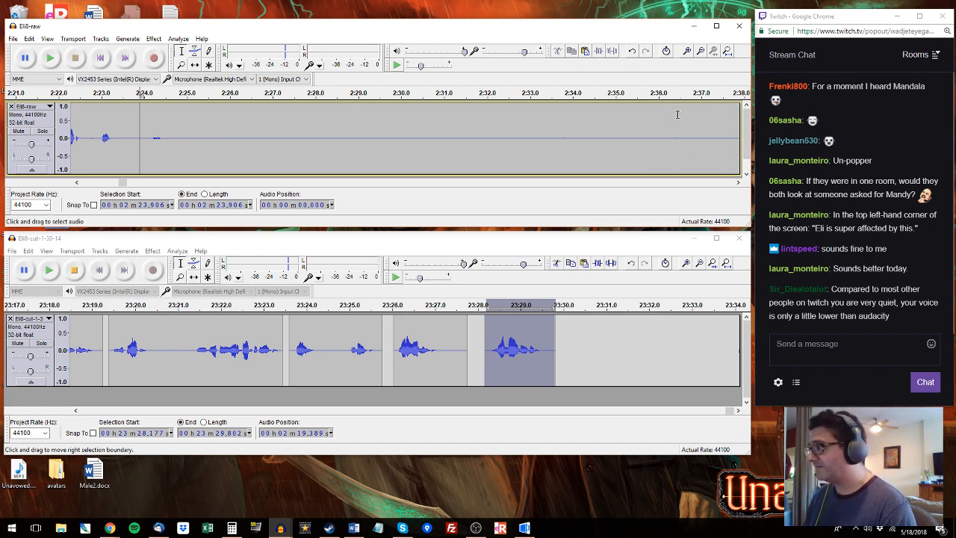
left_click(729, 96)
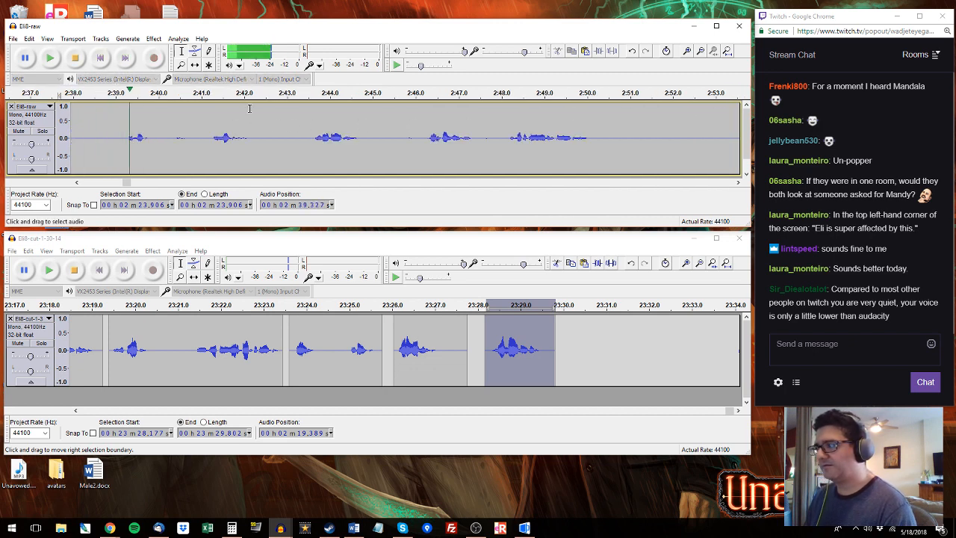
key("space")
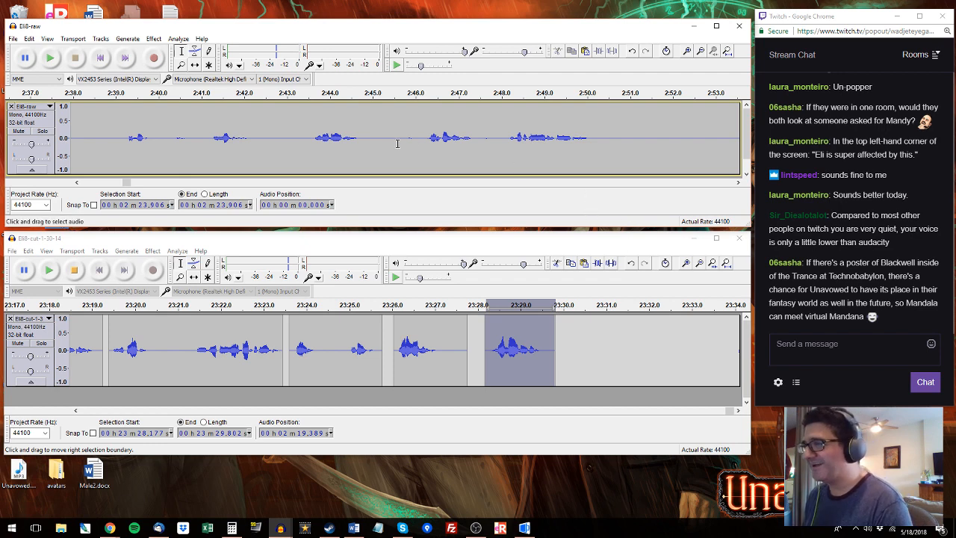
Step: Audition the raw audio from about 2:39.3, copy about 2:39.1 to 2:42.3, and paste it into the cut track at about 23:30
left_click(161, 92)
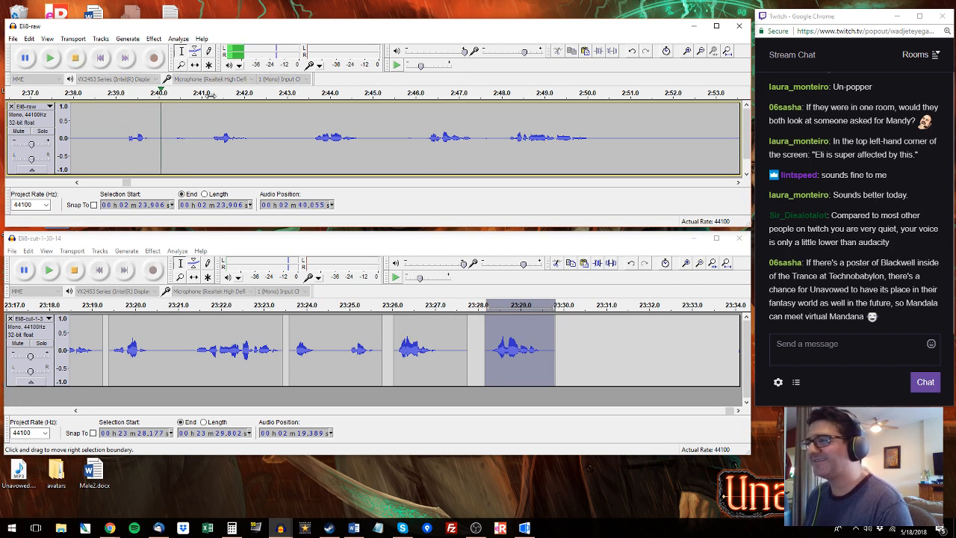
left_click(130, 92)
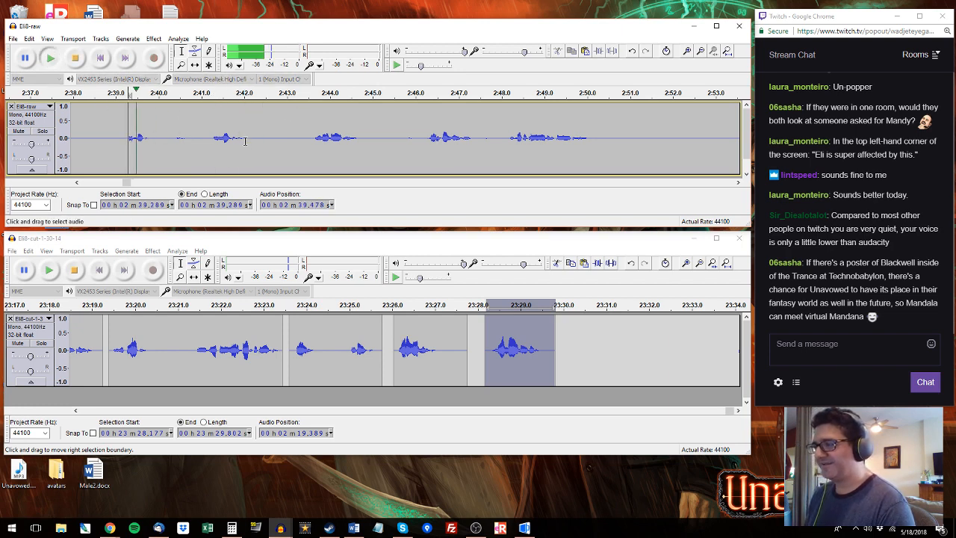
left_click_drag(256, 145, 121, 137)
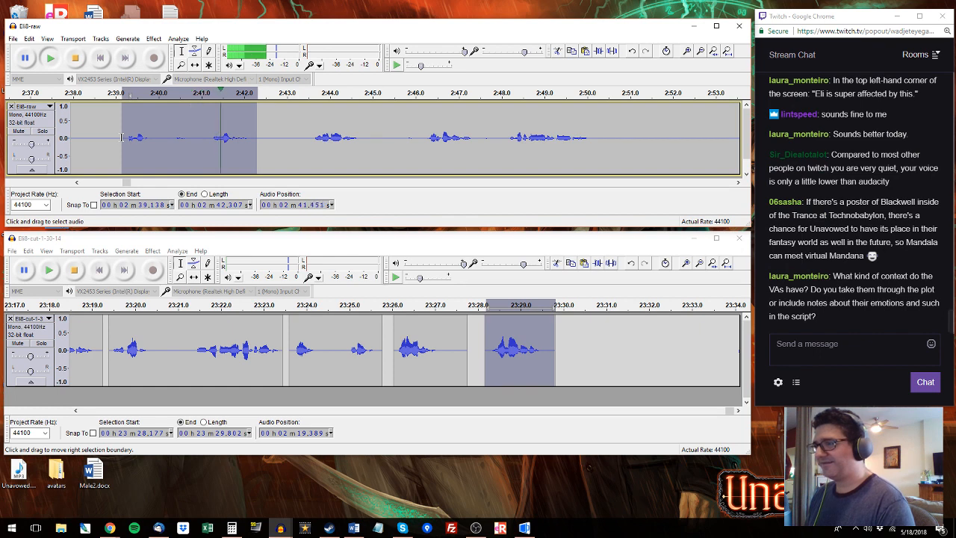
left_click(470, 312)
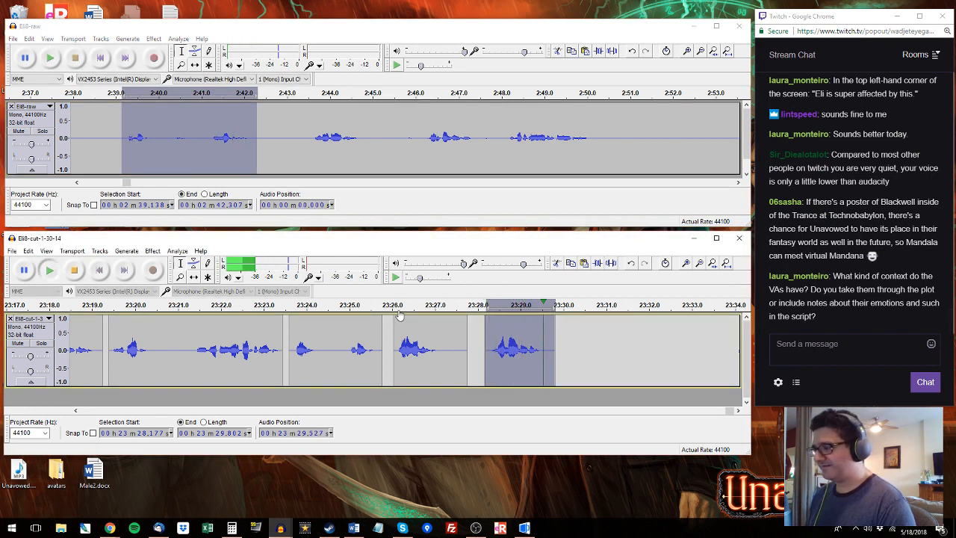
left_click(564, 328)
left_click_drag(566, 329, 700, 328)
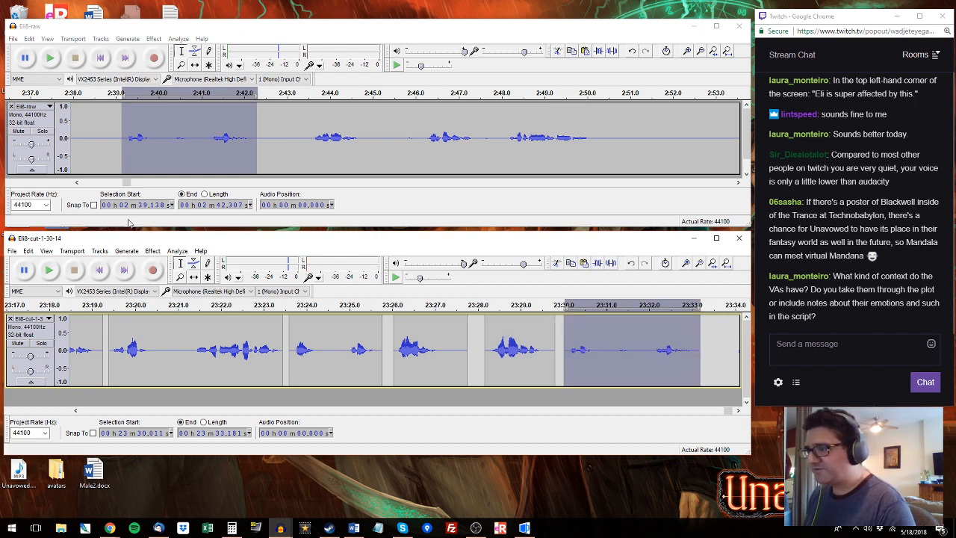
Step: Replace the cut track's clip at about 23:26.1 with a copy of the raw take from about 1:52.9 to 1:53.9
left_click_drag(400, 332, 436, 332)
left_click(83, 183)
left_click(83, 183)
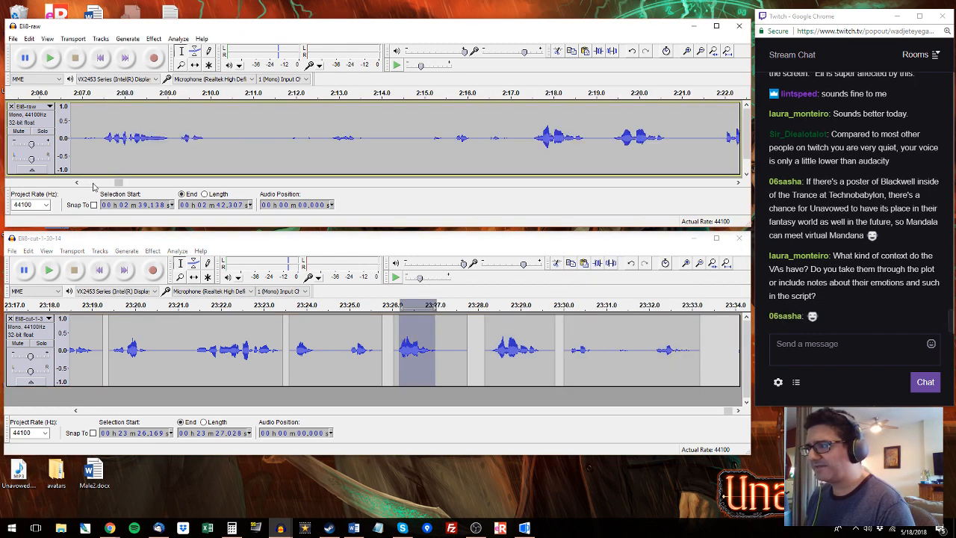
left_click(82, 183)
left_click(151, 93)
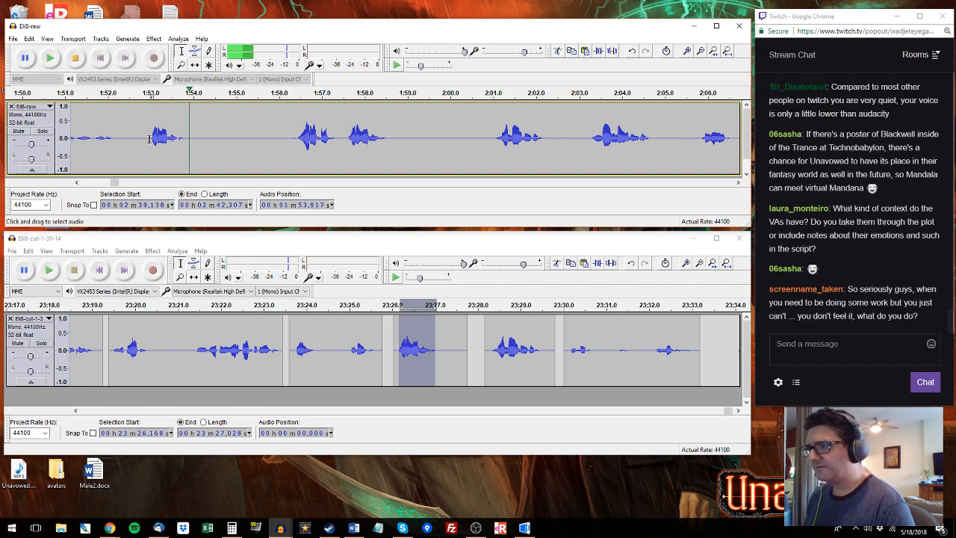
left_click_drag(149, 141, 190, 142)
key("ctrl+c")
double_click(423, 332)
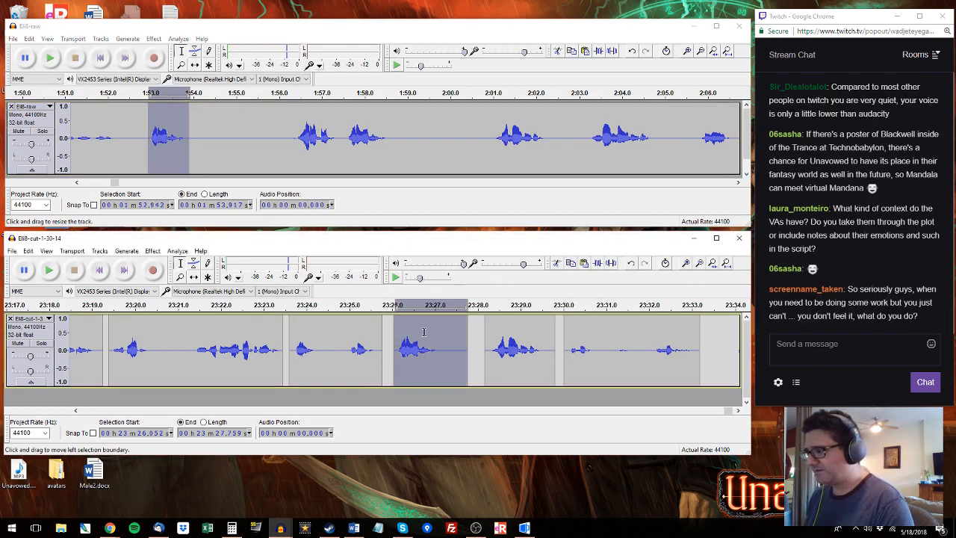
key("ctrl+v")
left_click(632, 183)
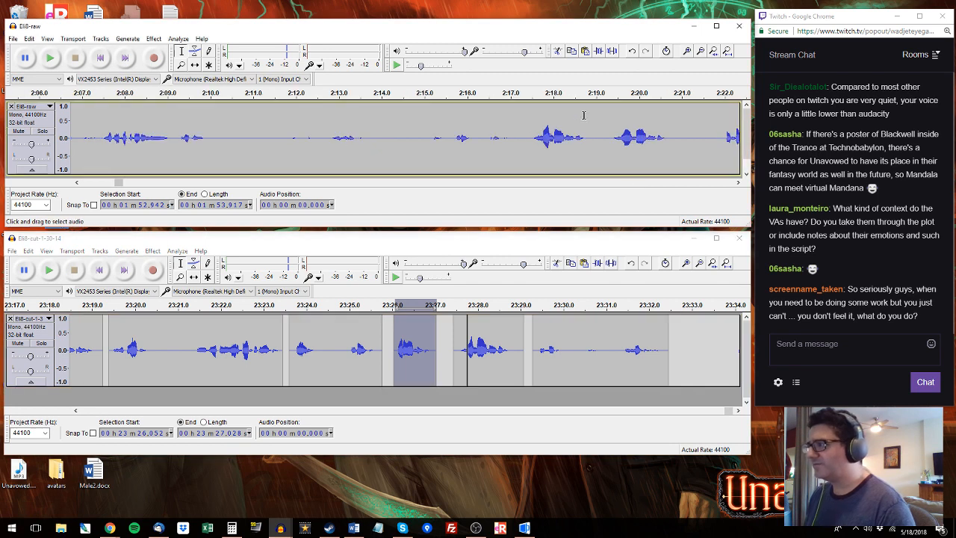
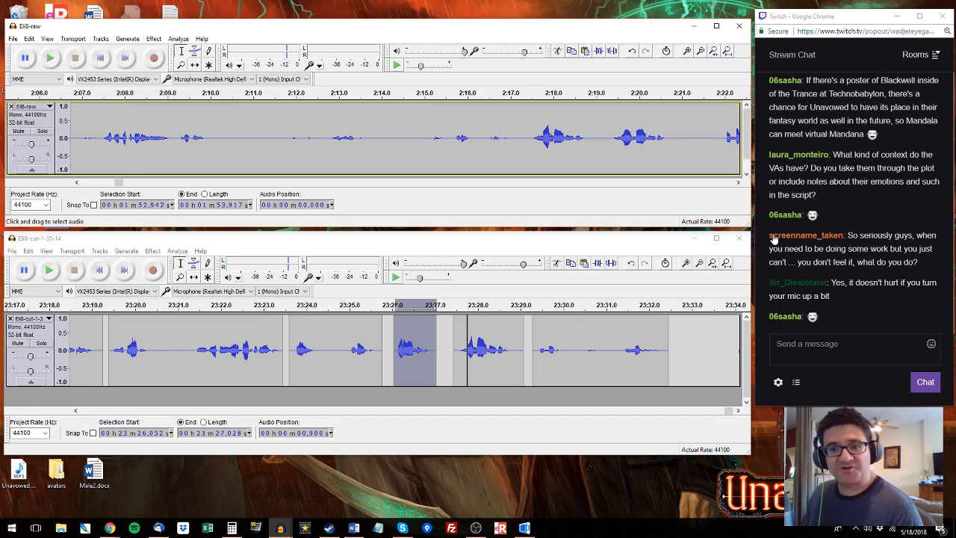
left_click(496, 239)
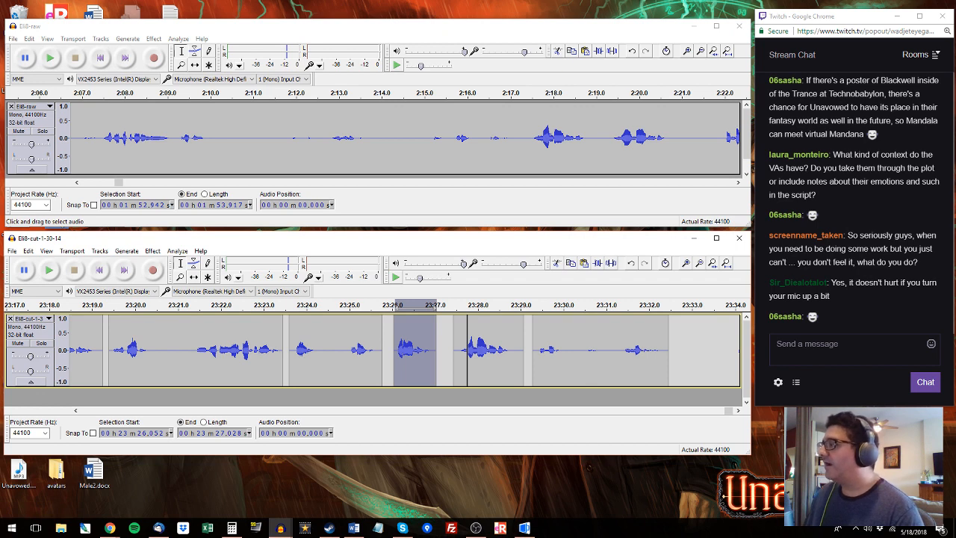
left_click(786, 261)
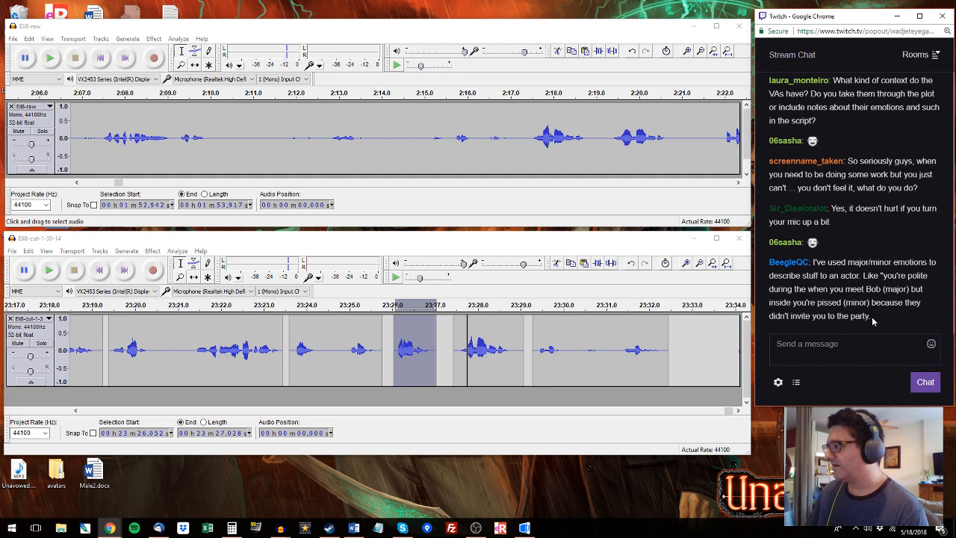
left_click_drag(872, 320, 864, 300)
left_click(851, 300)
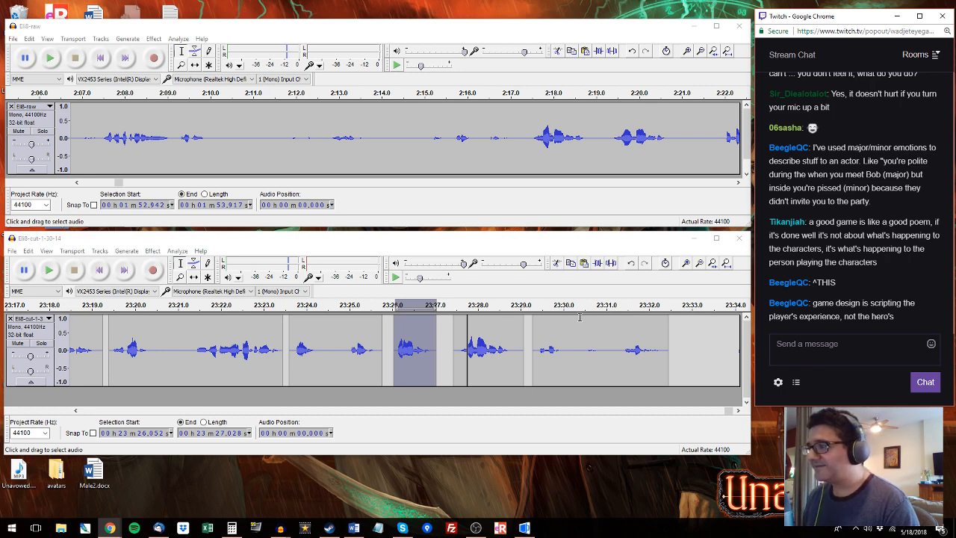
Step: Rejoin the cut track's clip at the split line at about 23:27.7
left_click(465, 331)
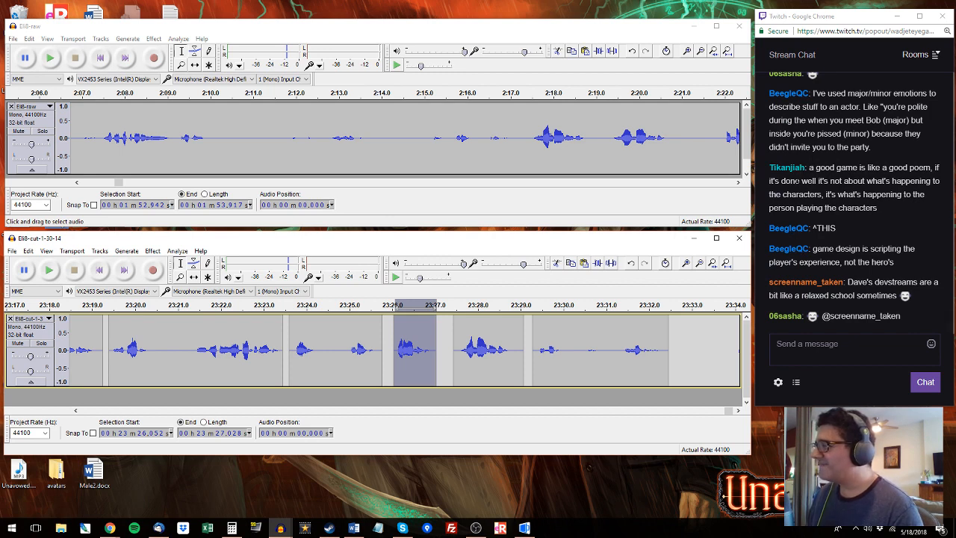
Step: Move the Twitch chat window slightly lower on the desktop
left_click_drag(851, 21, 849, 32)
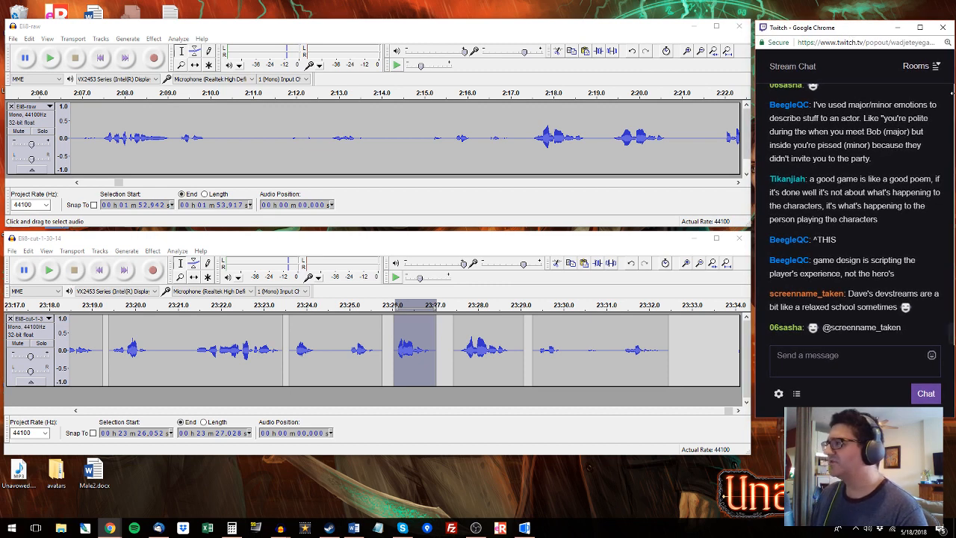
mouse_move(952, 92)
left_mouse_down()
mouse_move(935, 92)
mouse_move(951, 92)
left_mouse_up()
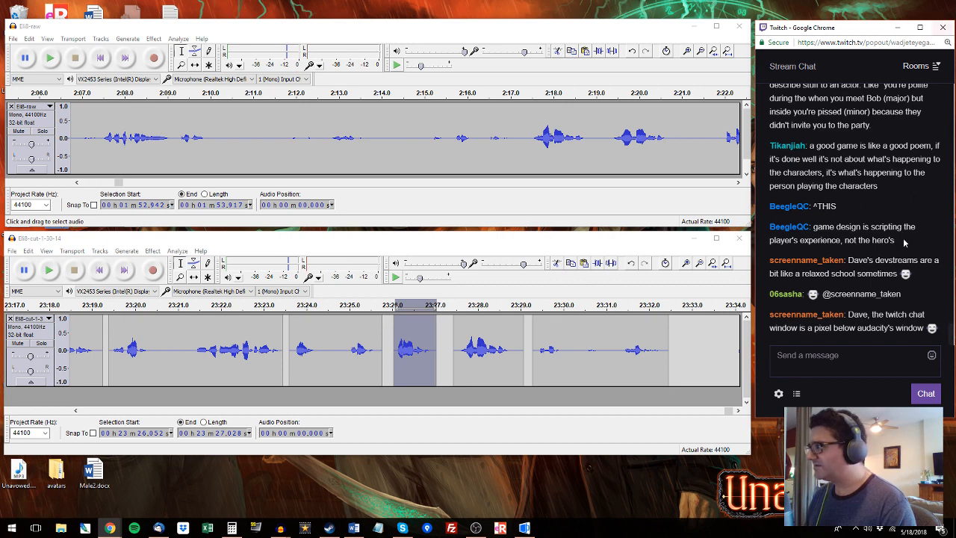
left_click_drag(821, 125, 821, 145)
left_click(826, 111)
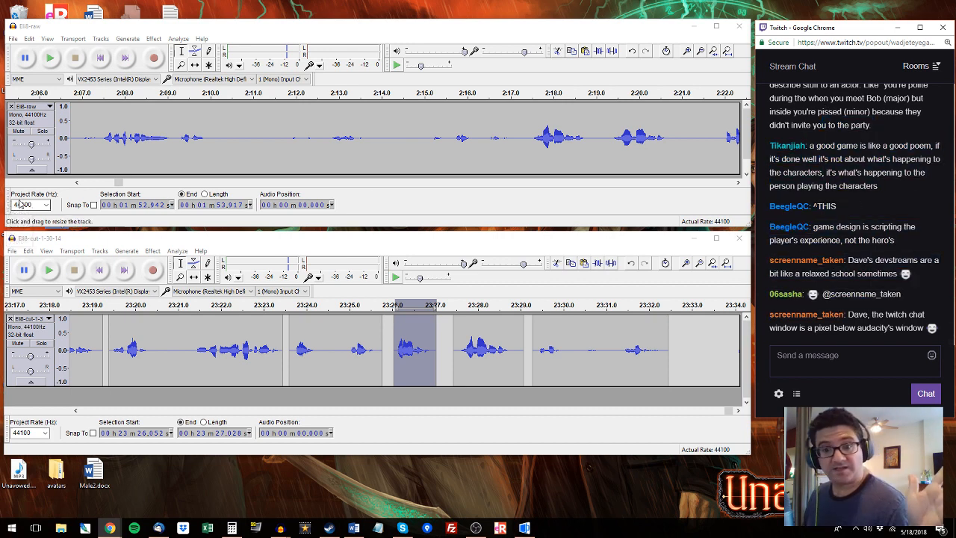
Step: Check the live stream preview on the WadjetEyeGames Twitch page in Chrome, and minimize that window
mouse_move(106, 521)
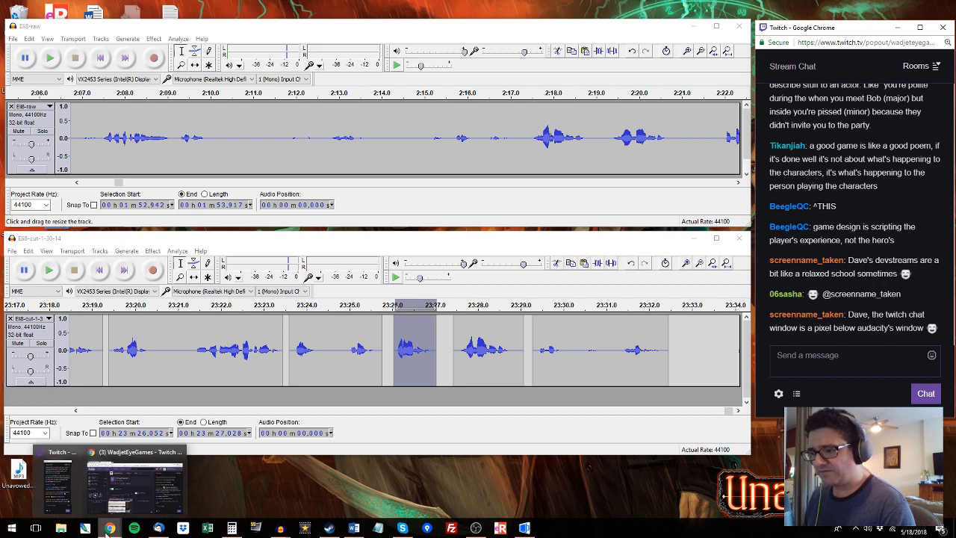
left_click(98, 473)
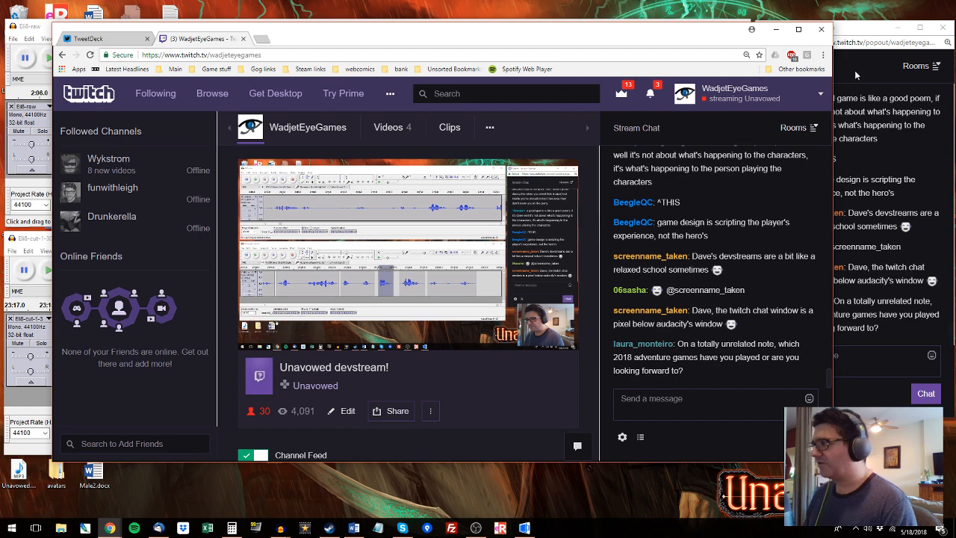
left_click(776, 29)
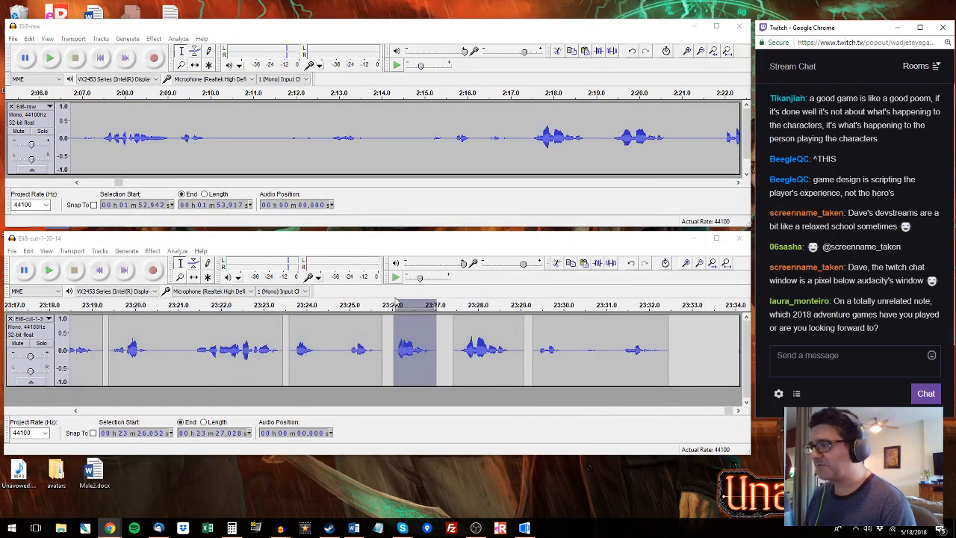
Step: Audition the raw audio from about 2:17.5, select about 2:17.4 to 2:20.9, and play the cut track from about 23:27.4 for comparison
left_click(493, 36)
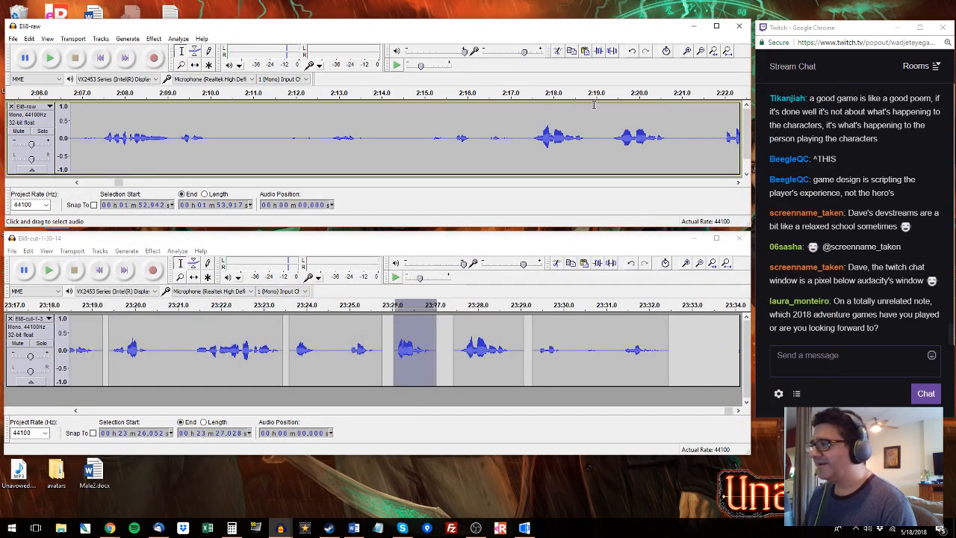
left_click(530, 92)
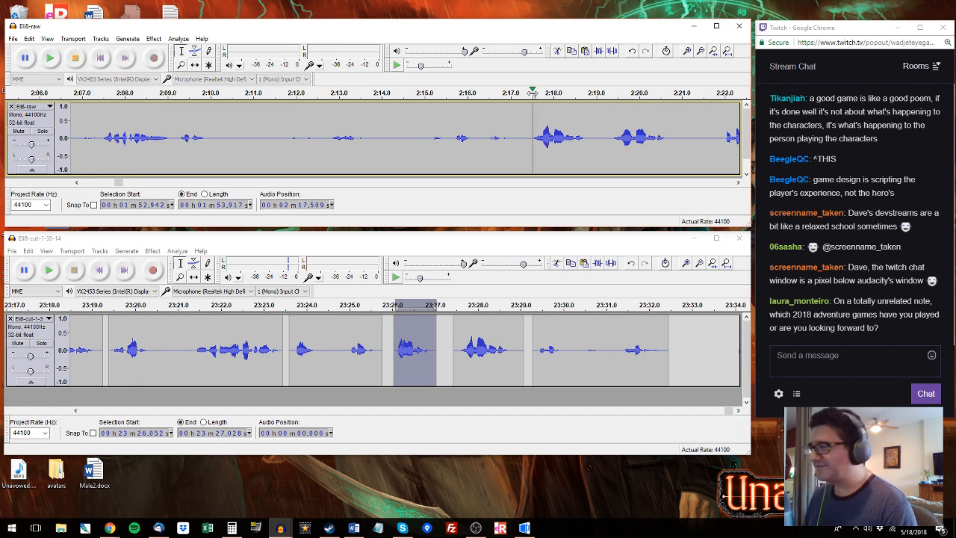
left_click(524, 142)
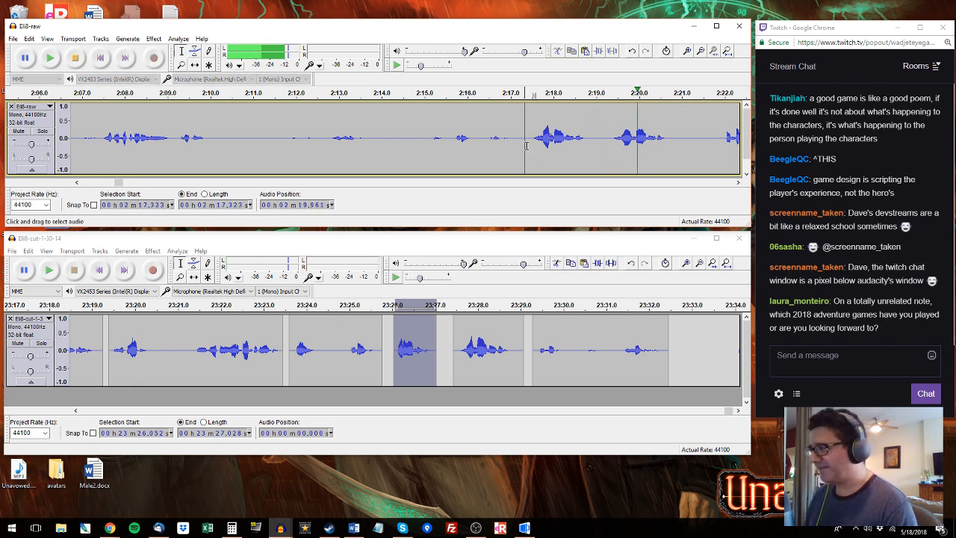
left_click_drag(678, 142, 529, 153)
key("space")
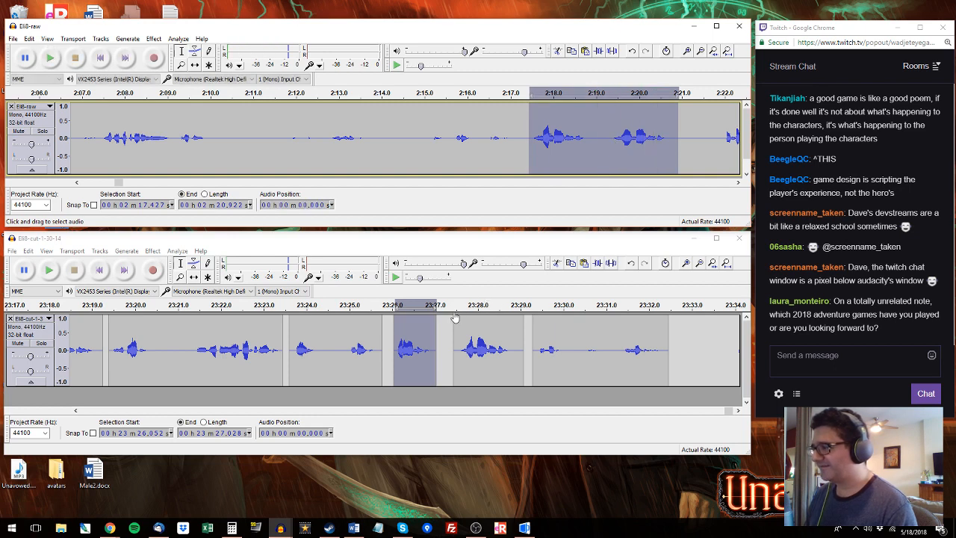
left_click(456, 307)
Step: Play the raw audio from about 2:21.9, and place the cursor before the short take at about 2:22.8
left_click(721, 98)
left_click(720, 99)
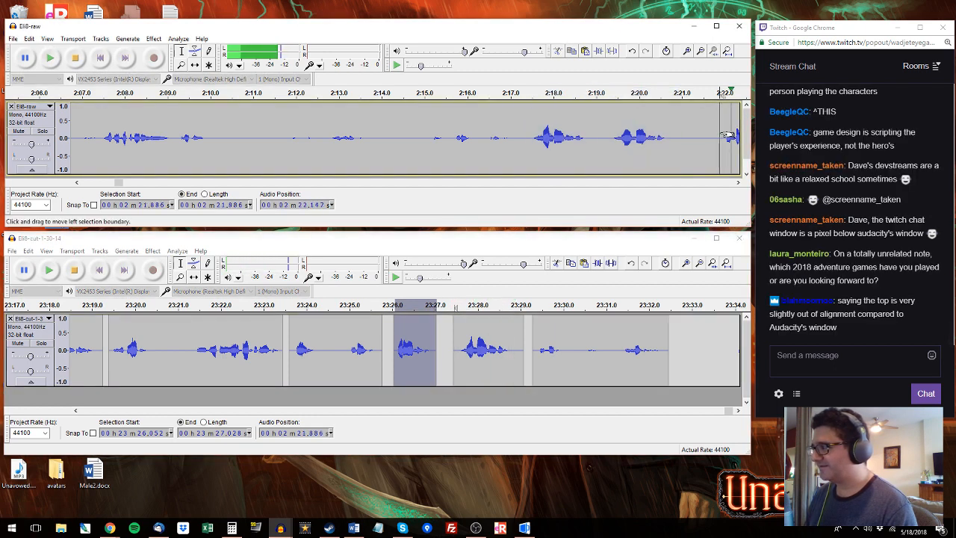
left_click(92, 158)
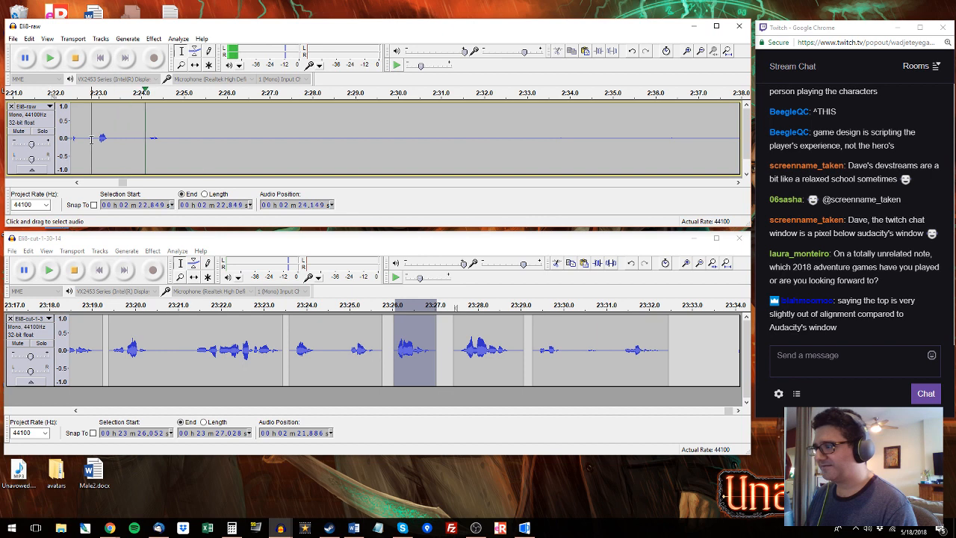
Step: Stop the raw playback and adjust the Twitch chat window's top edge slightly upward to align it with the upper Audacity window
key("space")
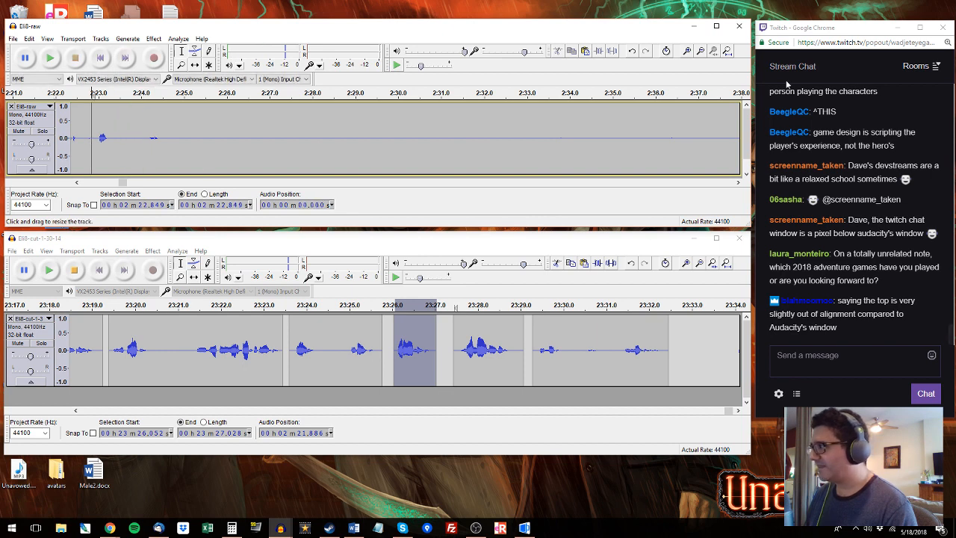
left_click(787, 29)
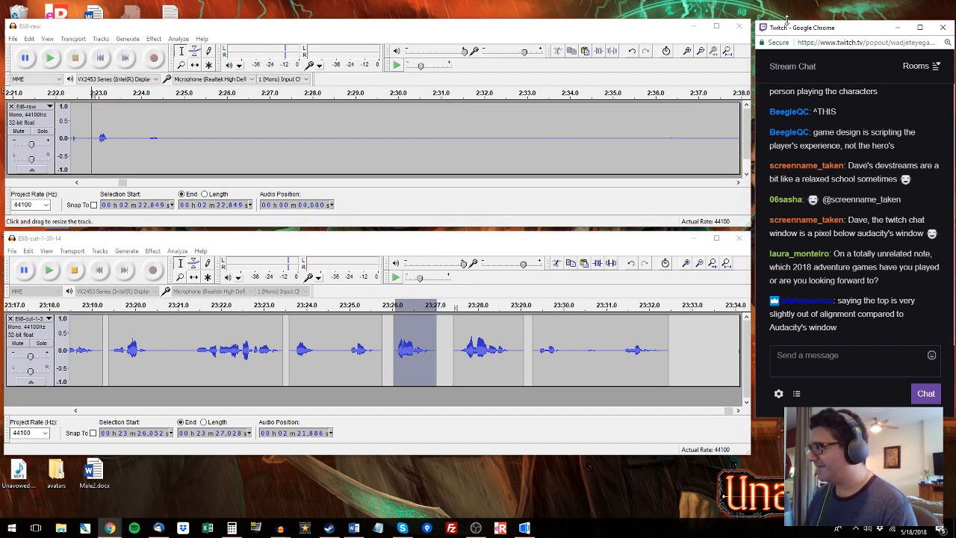
left_click_drag(786, 20, 786, 18)
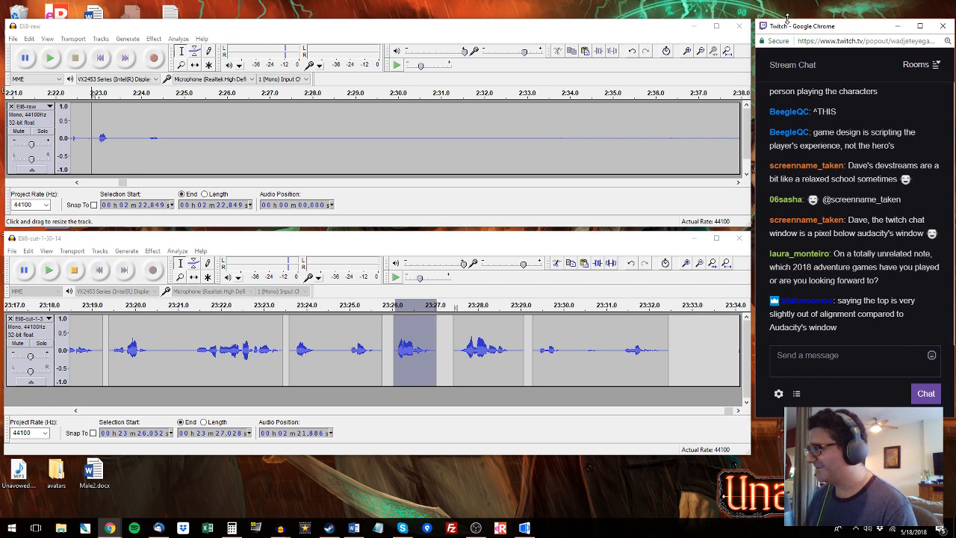
left_click_drag(792, 18, 791, 19)
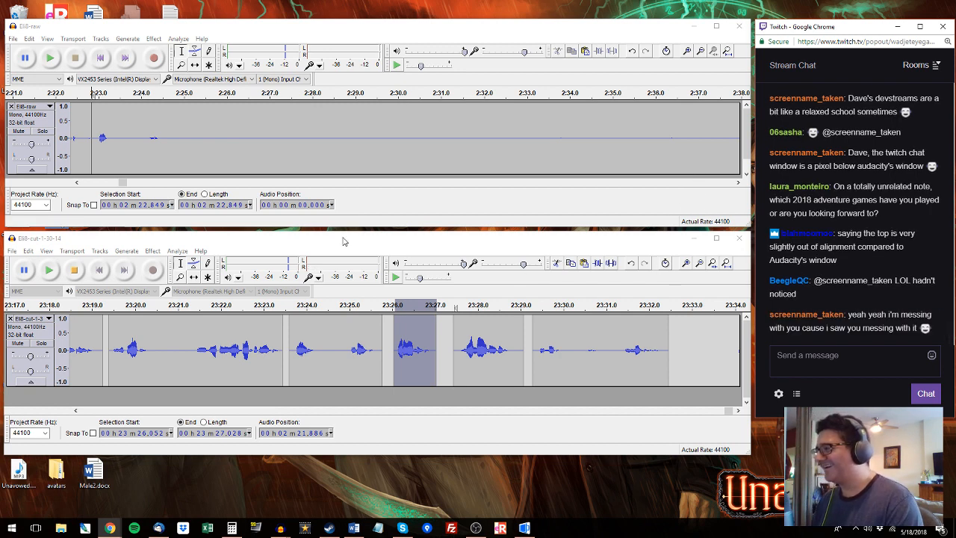
left_click(375, 240)
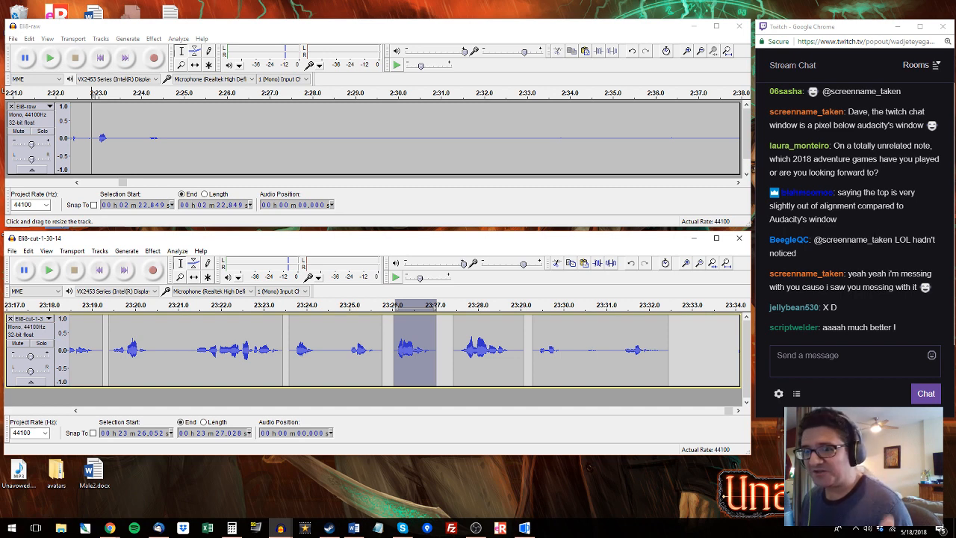
Step: Select the raw take from about 2:22.0 to 2:23.5, and play the cut track from about 23:29.2
left_click(105, 182)
left_click(729, 98)
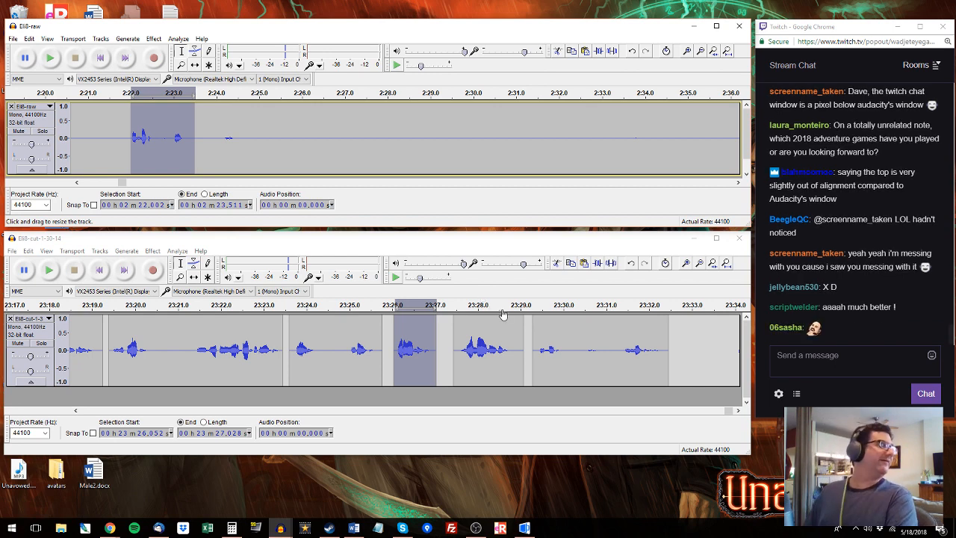
left_click(527, 339)
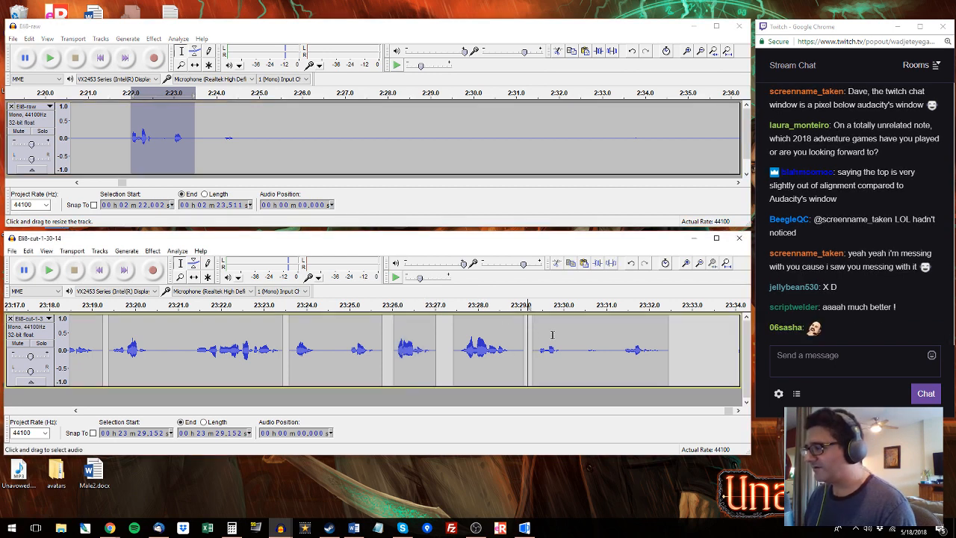
key("space")
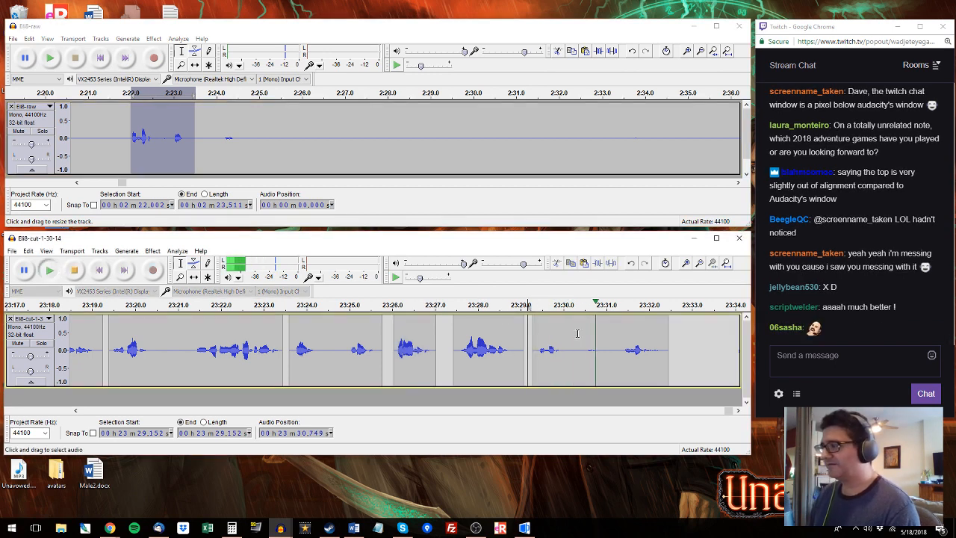
key("space")
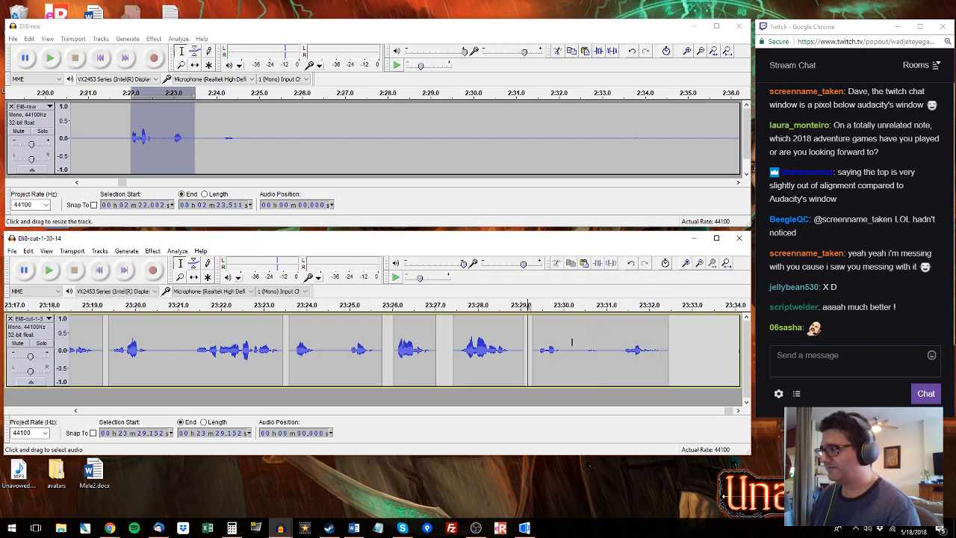
Step: Copy the raw take from about 2:43.5 to 2:44.9 and paste it after the last clip, at about 23:32.6 in the cut track
left_click(735, 95)
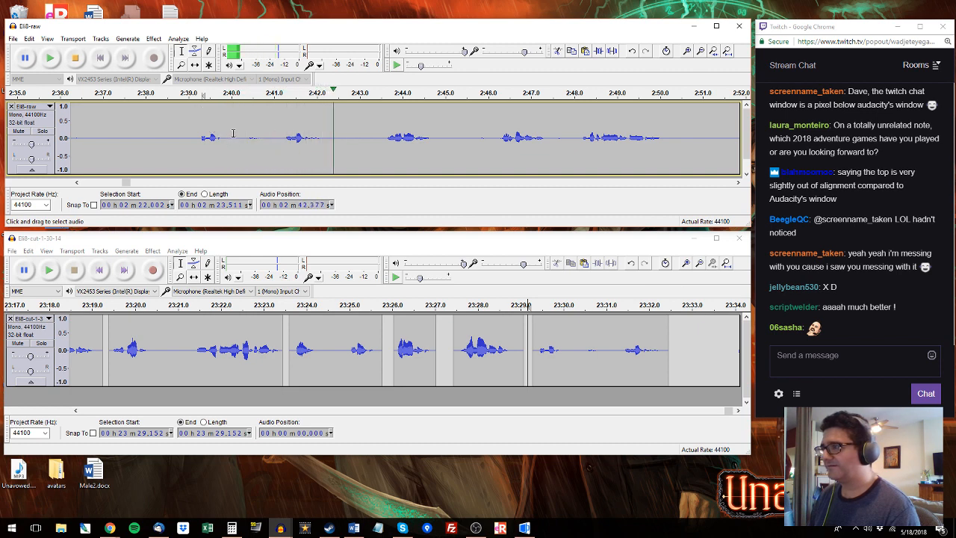
left_click_drag(196, 140, 441, 140)
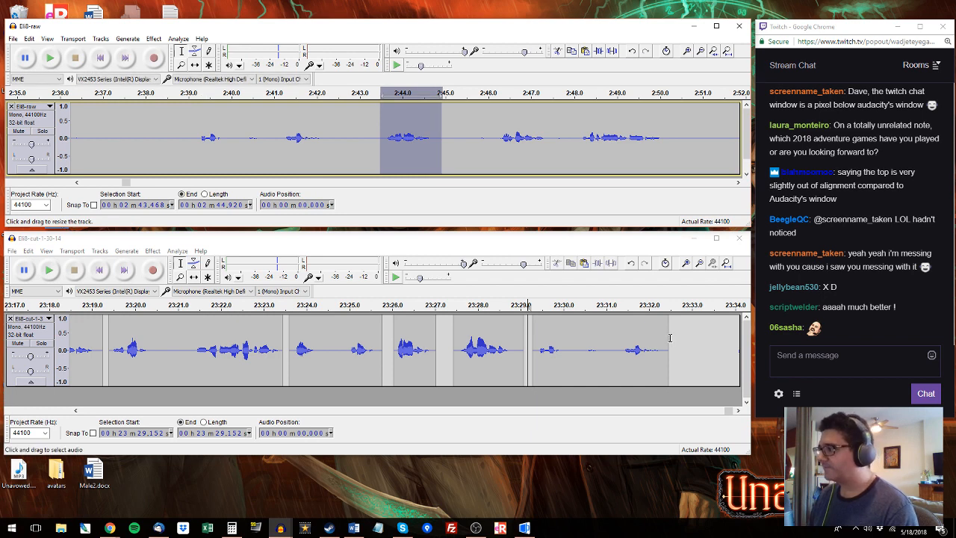
left_click_drag(676, 350, 739, 350)
Step: Audition the raw audio from about 2:46.1, then copy about 2:46.2 to 2:50.4 to the cut track's end at about 23:34.2
left_click(492, 141)
key("space")
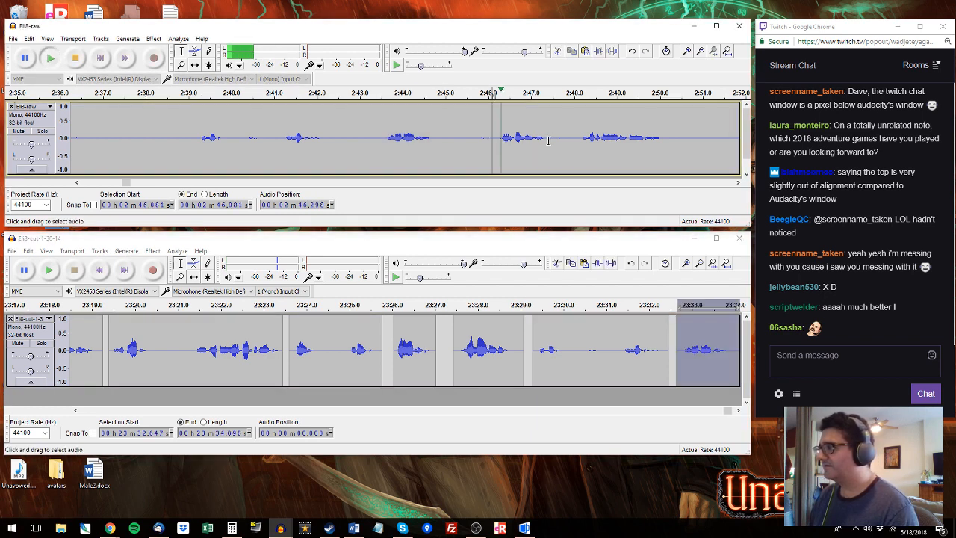
left_click_drag(549, 140, 501, 134)
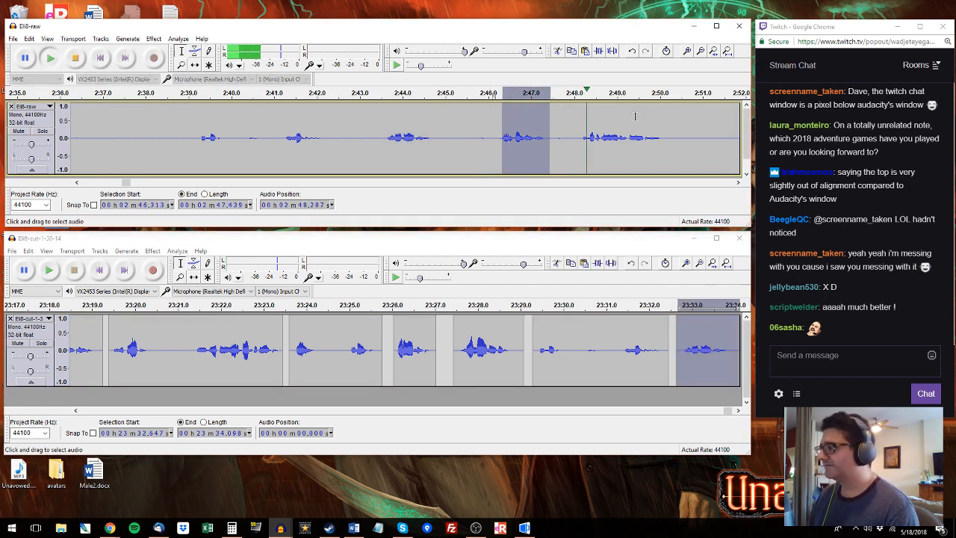
left_click_drag(675, 138, 495, 139)
key("space")
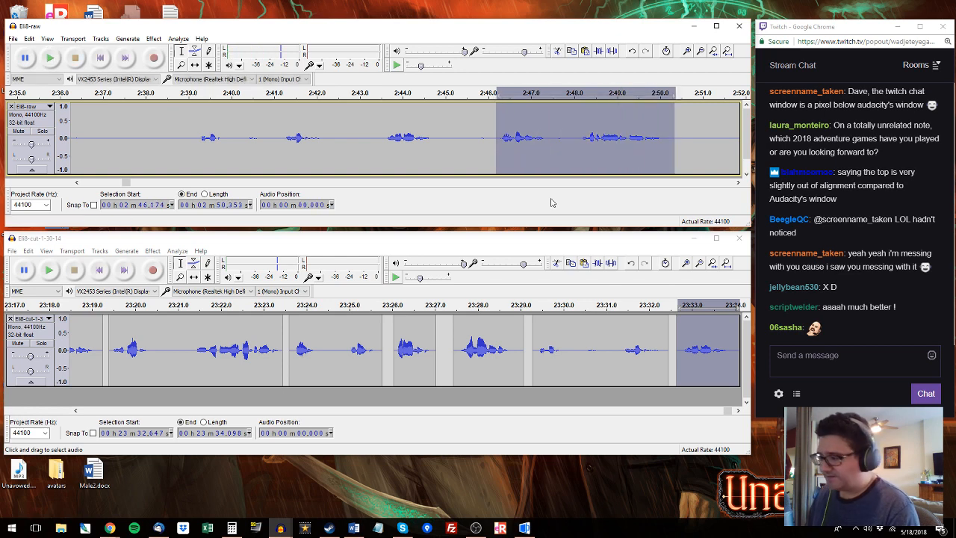
left_click_drag(730, 411, 736, 411)
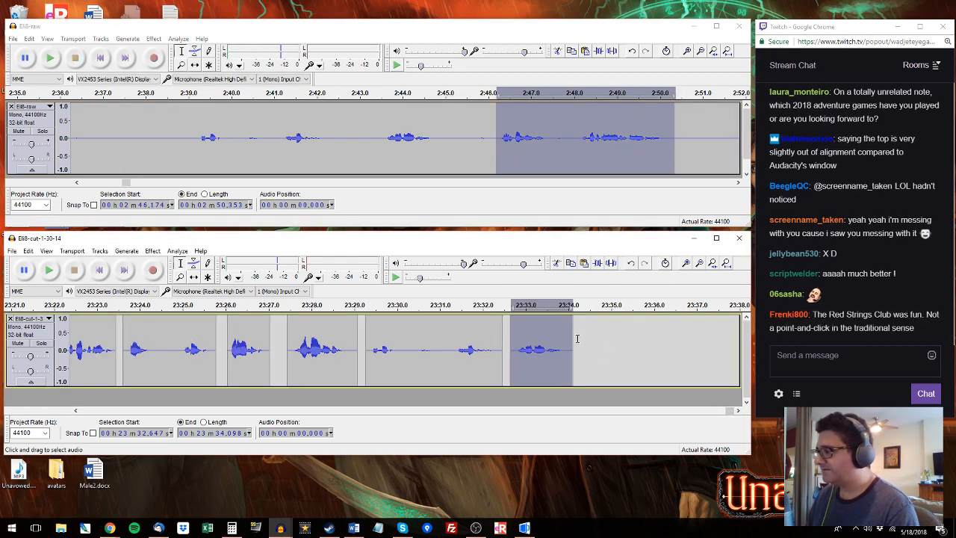
left_click_drag(577, 344, 742, 293)
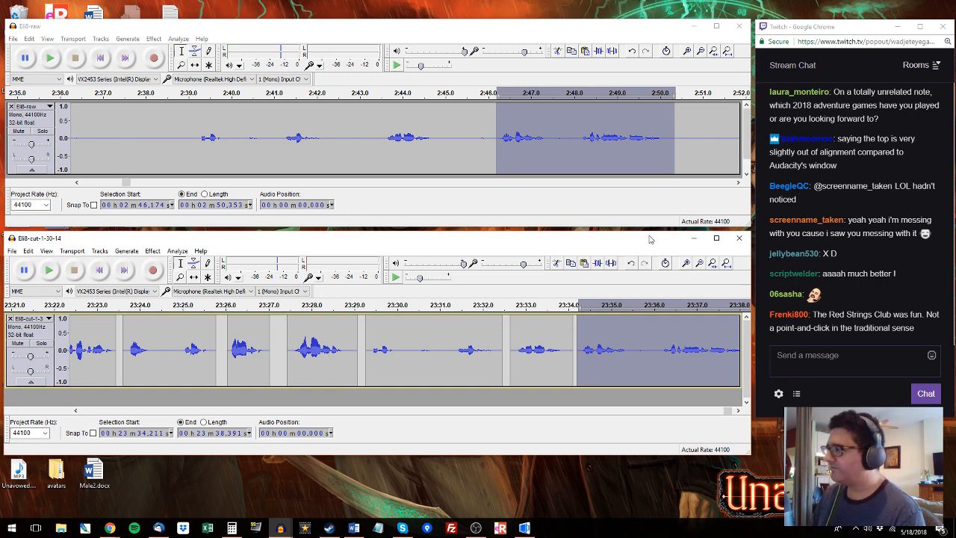
Step: Audition the raw audio from about 2:53.0, and select the takes from about 2:57.1 to 3:01.7
left_click(738, 183)
left_click(738, 183)
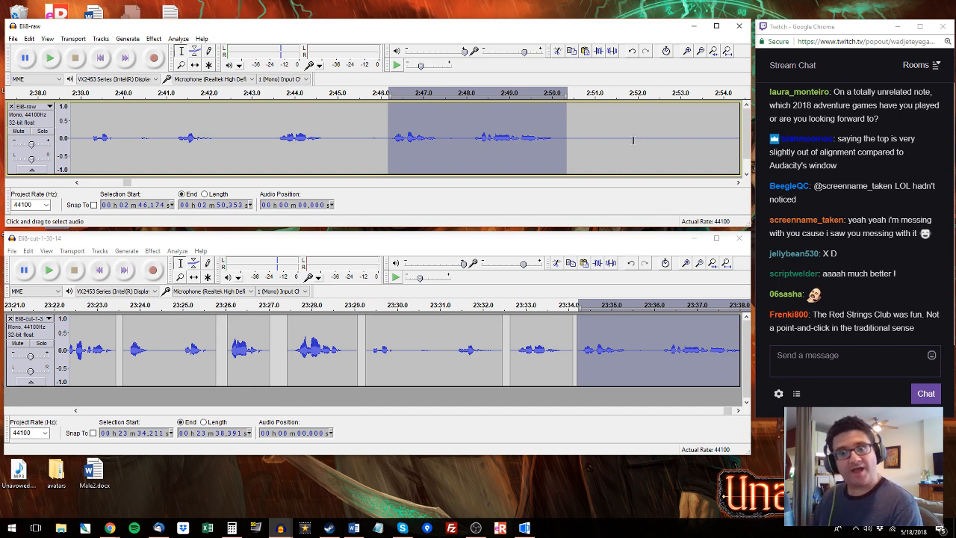
left_click(681, 112)
key("space")
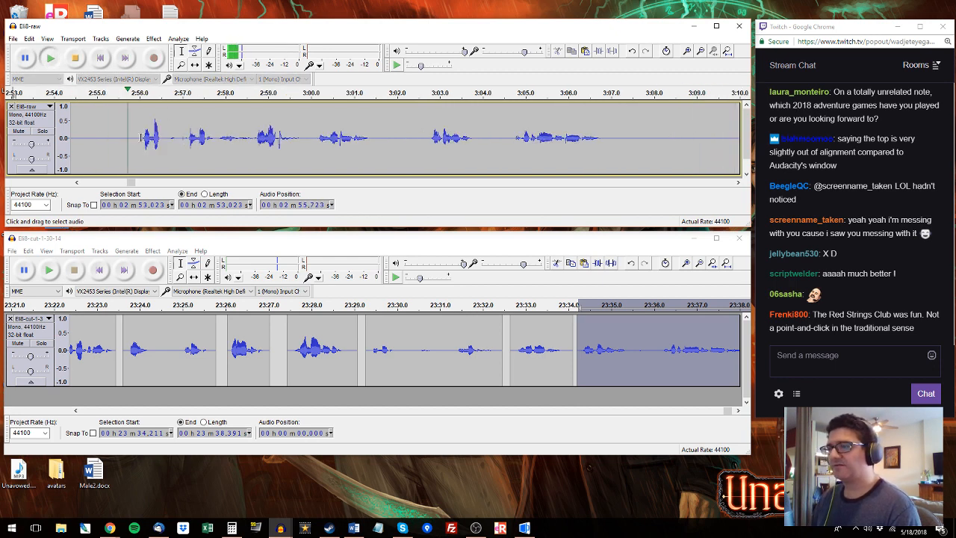
left_click(142, 137)
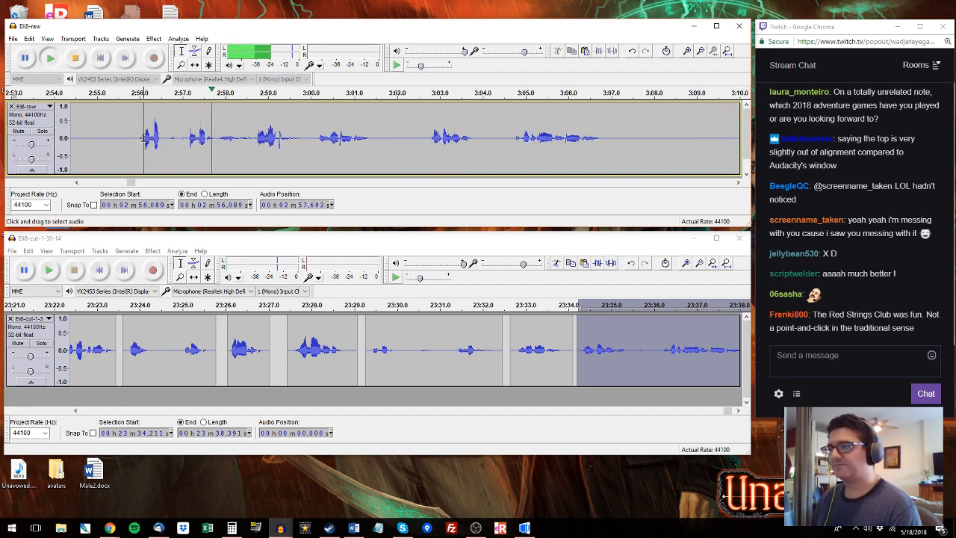
left_click_drag(187, 138, 384, 142)
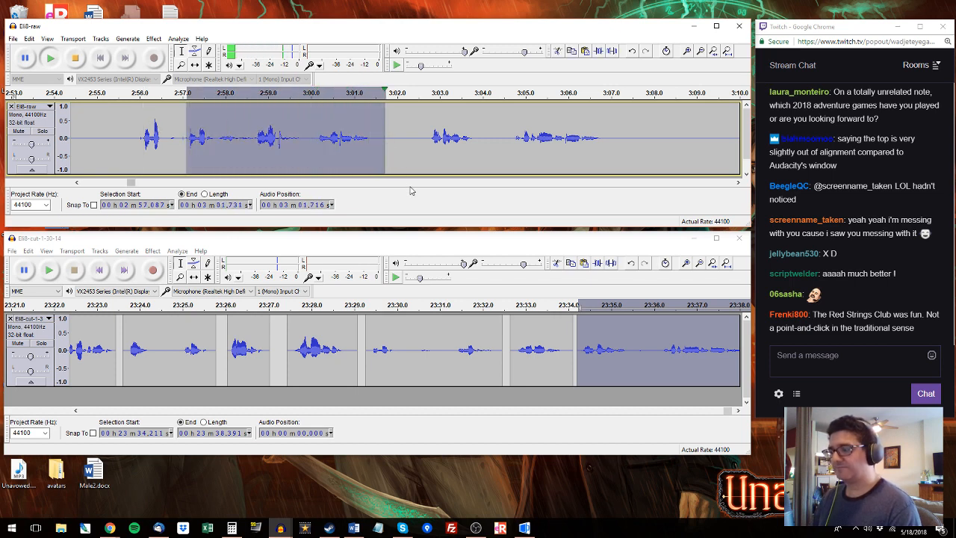
Step: Play the cut track from about 23:28.6, and select the raw take from about 3:02.7 to 3:06.9
left_click(339, 348)
key("space")
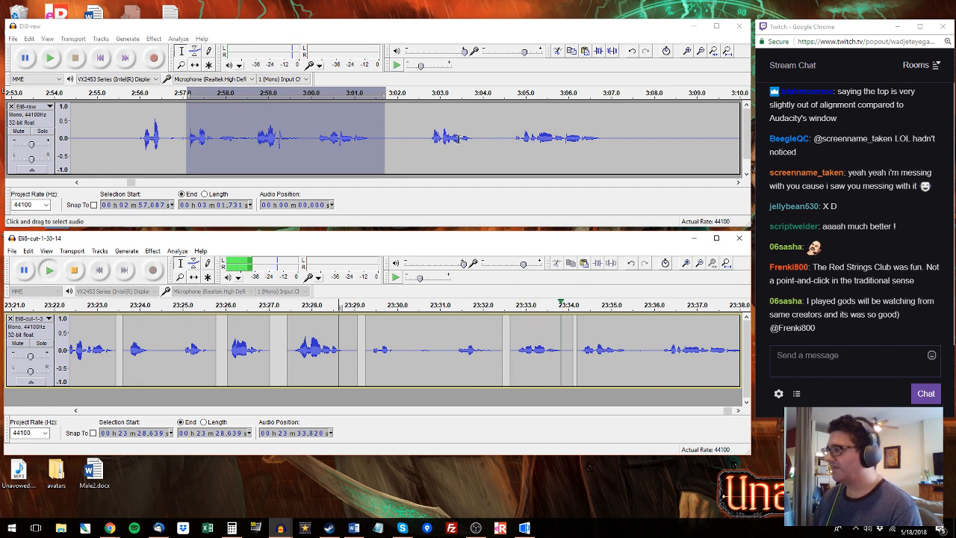
left_click(427, 137)
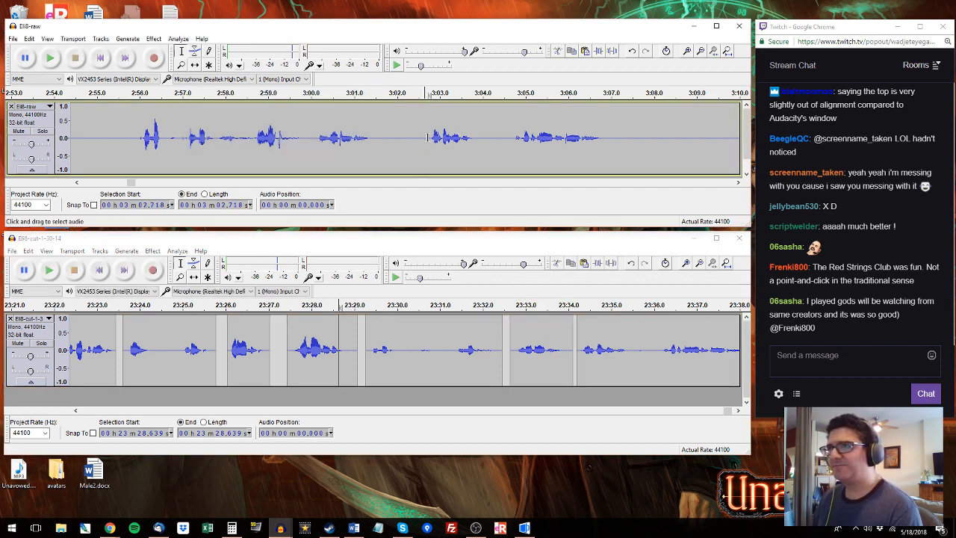
left_click_drag(427, 137, 606, 125)
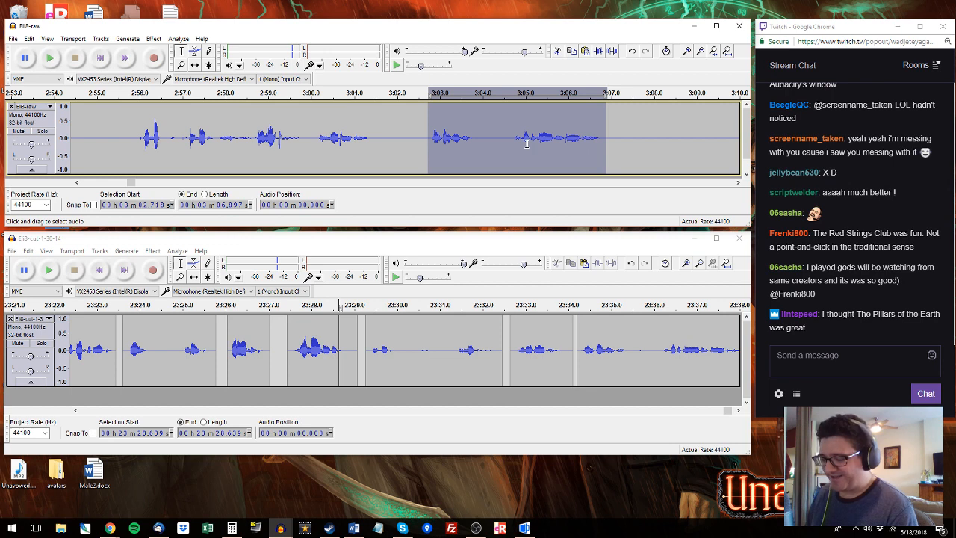
Step: Compare the cut track's last clip, starting at about 23:34.2, with the raw take from about 3:02.8 to 3:06.9 by playing both
left_click(587, 335)
key("space")
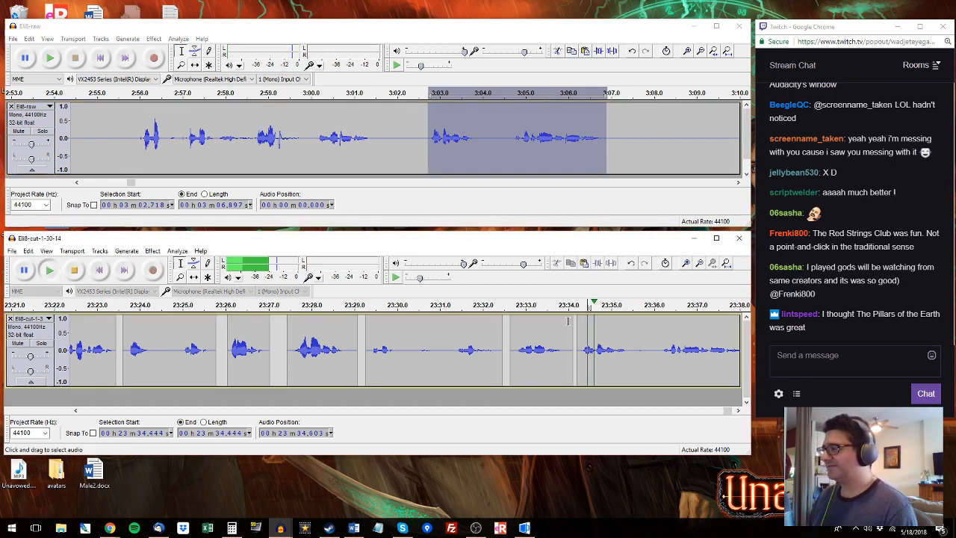
left_click_drag(577, 336, 531, 351)
left_click(430, 135)
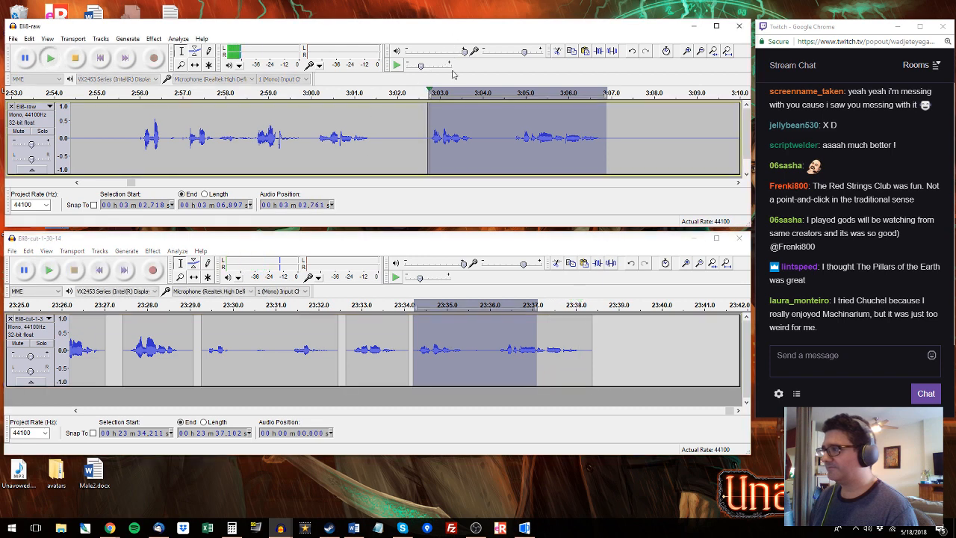
key("space")
left_click_drag(429, 137, 605, 138)
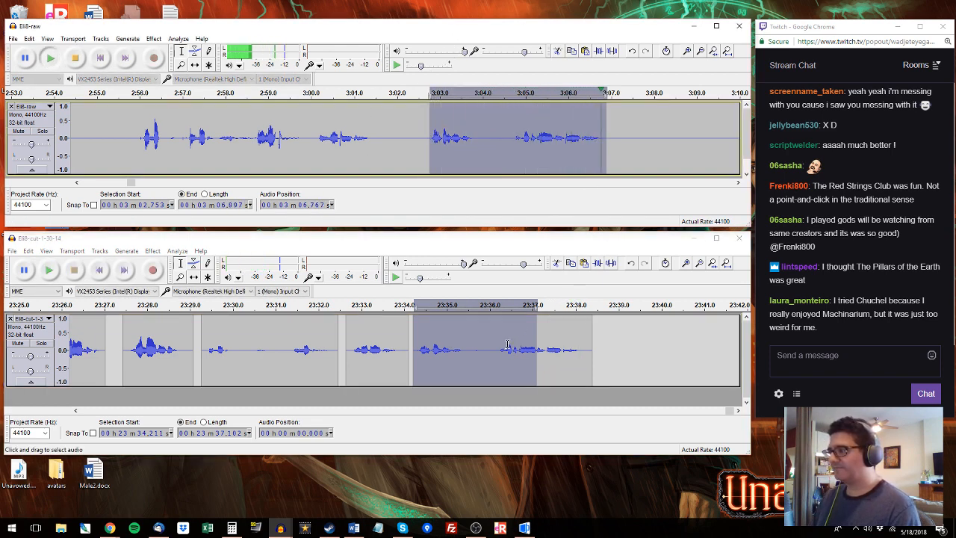
left_click(494, 305)
left_click(590, 31)
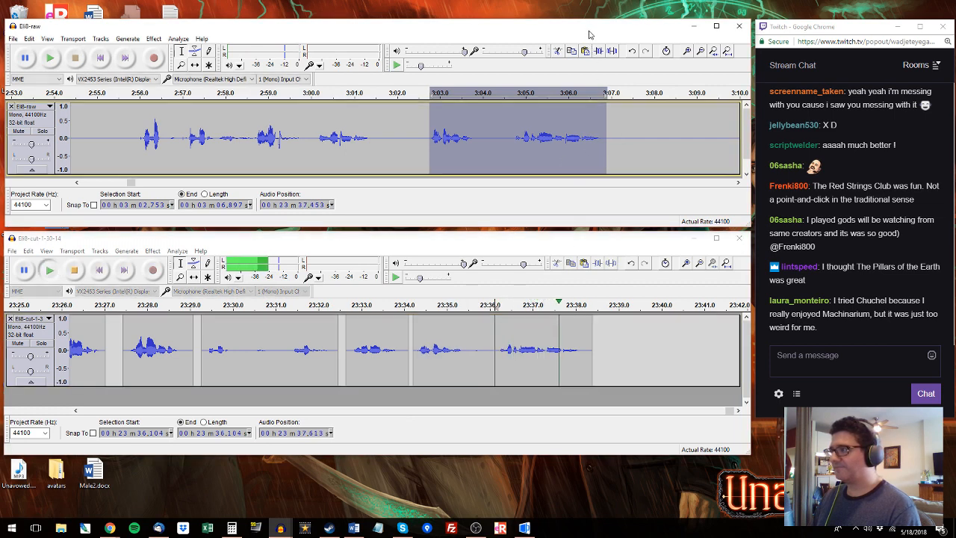
key("space")
key("space")
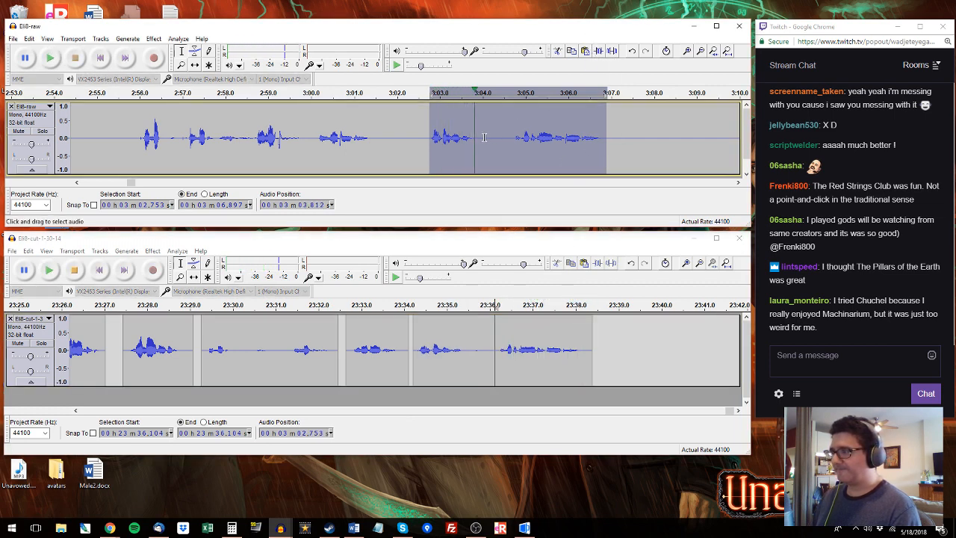
Step: Replace the first phrase of the cut track's last clip, at about 23:34.2, with the raw phrase from about 3:02.6 to 3:04.0
left_click_drag(484, 137, 423, 132)
left_click_drag(473, 348, 413, 333)
key("ctrl+v")
Step: Audition the raw audio beyond 3:10, and select the loud take from about 3:29.9 to 3:32.3
left_click(734, 94)
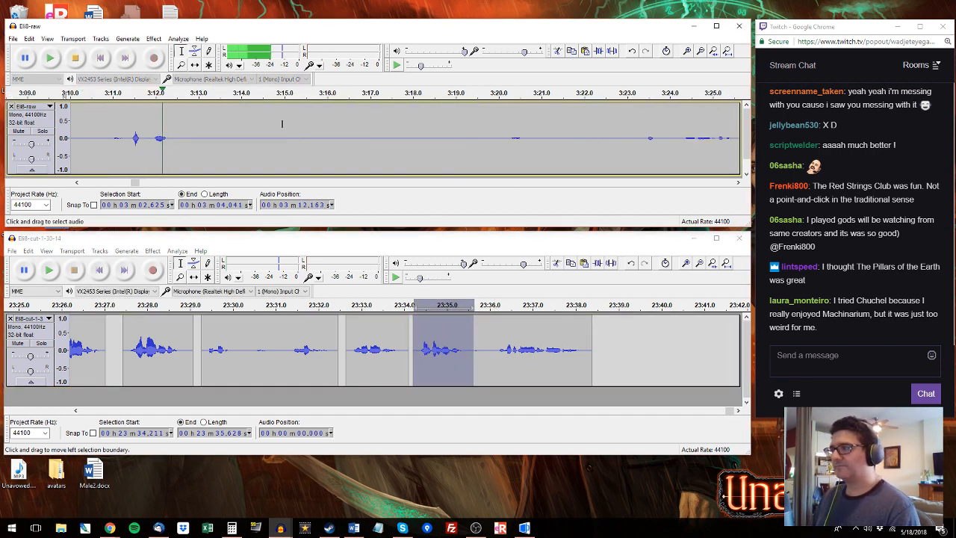
left_click(731, 92)
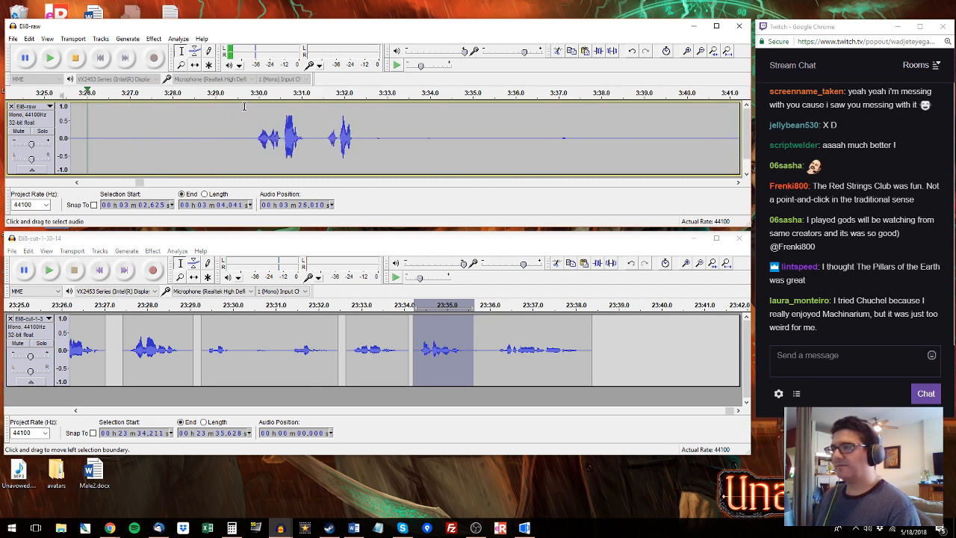
left_click(256, 93)
left_click_drag(256, 138, 354, 145)
Step: Audition the raw audio beyond 3:41, and copy about 3:50.2 to 3:55.0 to the cut track's end at about 23:38.5
left_click(734, 93)
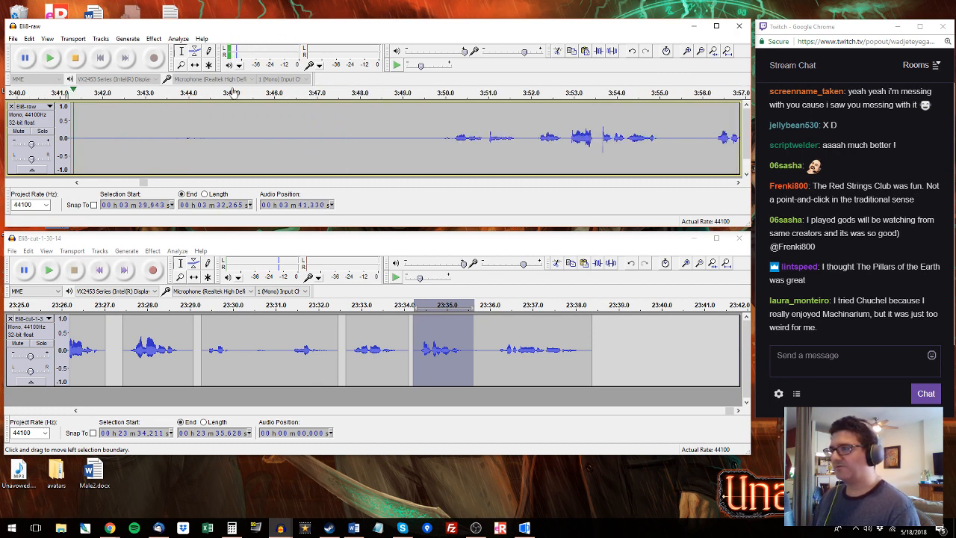
left_click(451, 92)
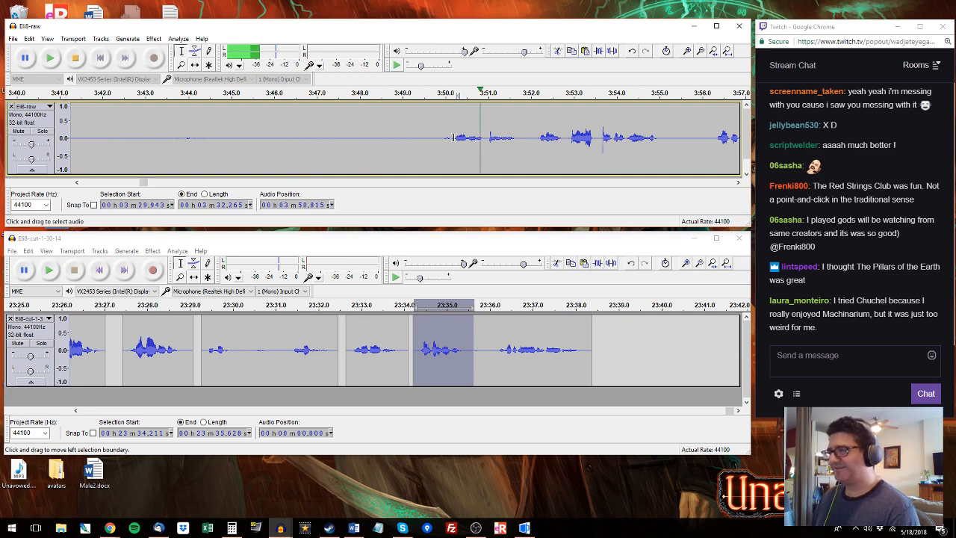
left_click_drag(453, 138, 658, 145)
double_click(598, 332)
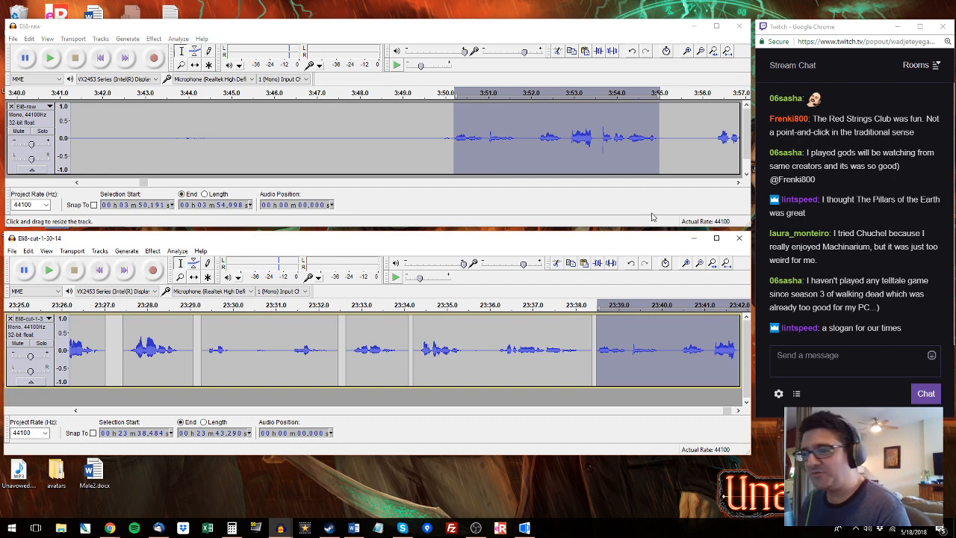
left_click(584, 37)
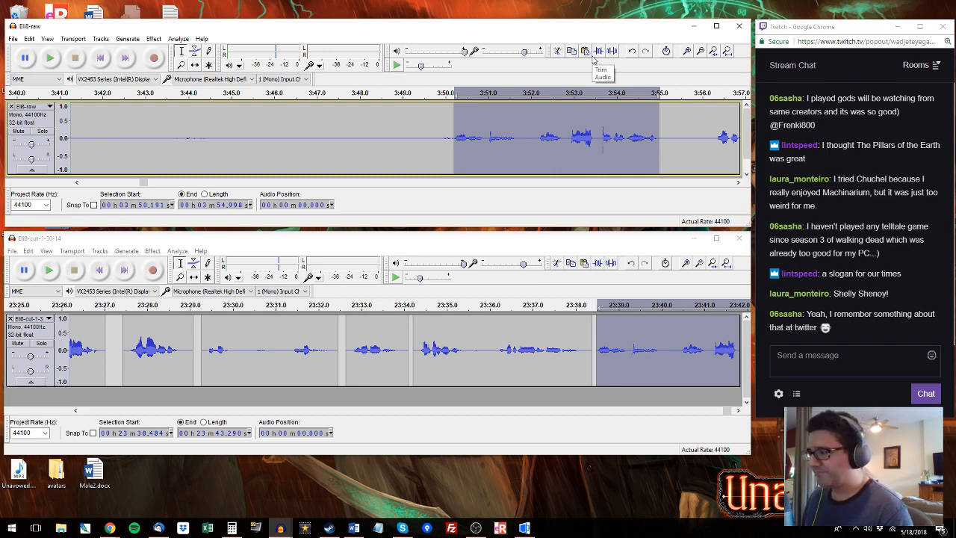
left_click_drag(730, 412, 736, 413)
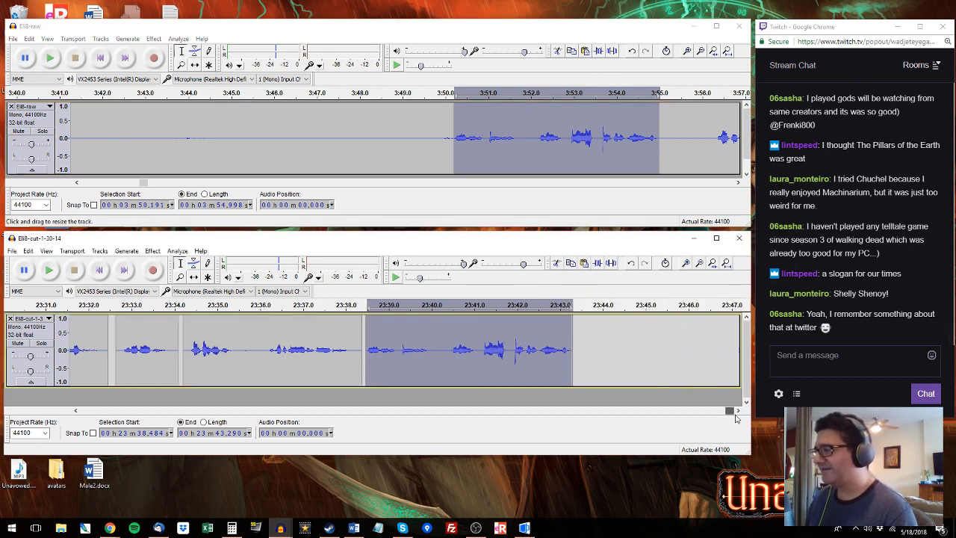
Step: Play the selected raw take from about 3:50.2 to 3:55.0
left_click(516, 25)
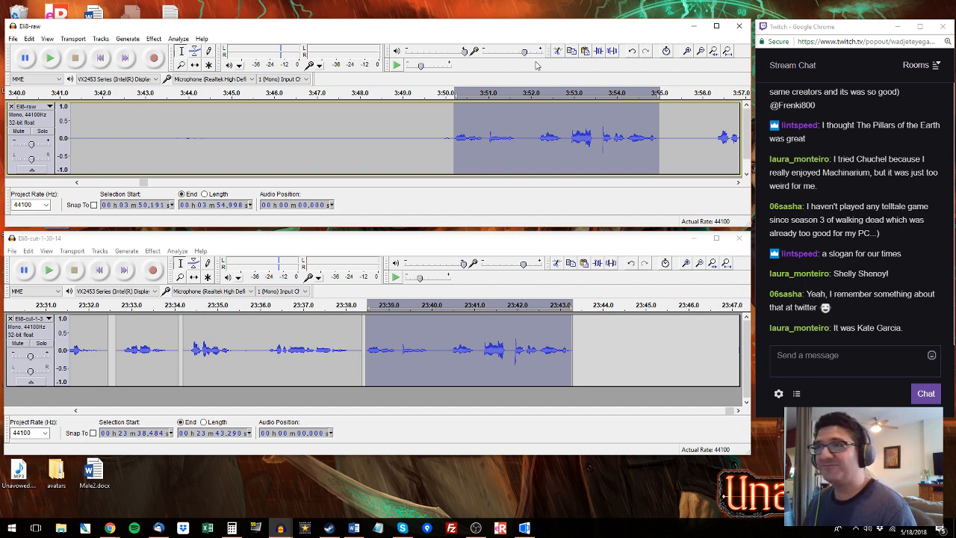
key("space")
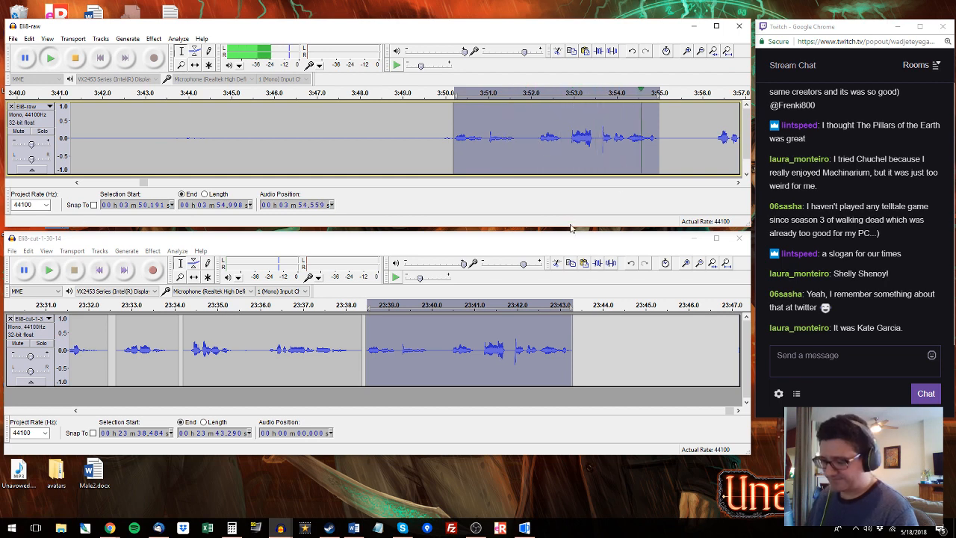
left_click(511, 328)
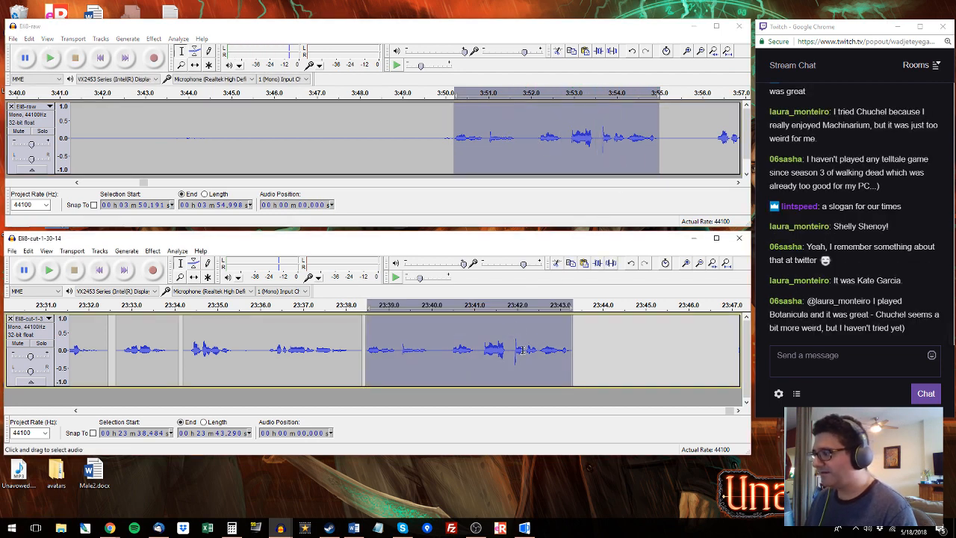
left_click(561, 30)
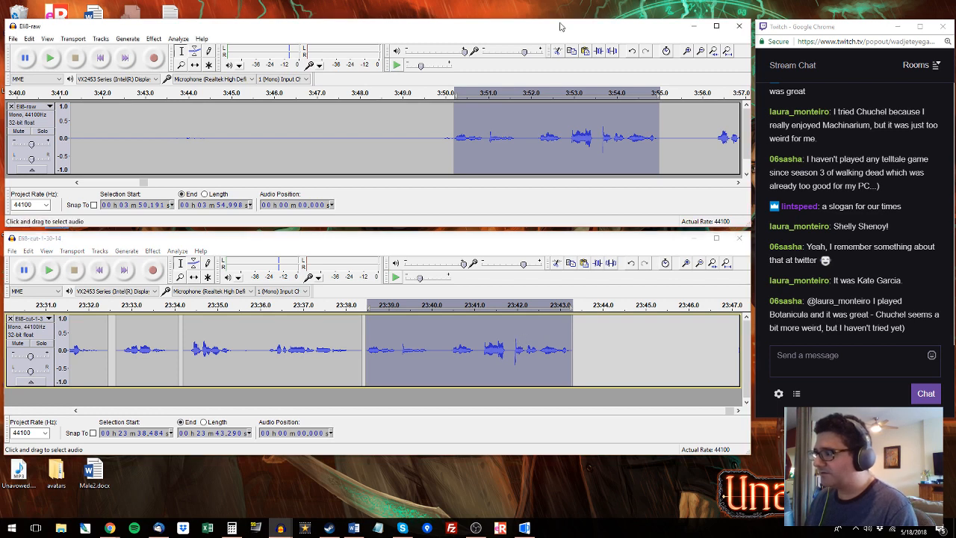
Step: Remove the click from about 23:41.96 to 23:41.99 in the cut track by repeating the last effect, and play the result
left_click(476, 328)
left_click(510, 345)
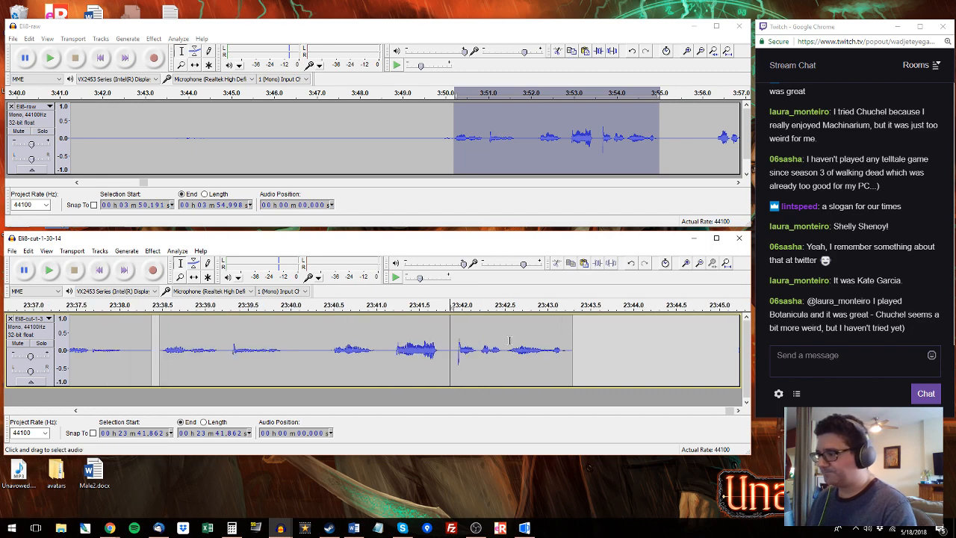
key("ctrl+1")
key("ctrl+1")
key("ctrl+1")
key("ctrl+1")
left_click_drag(471, 352, 492, 351)
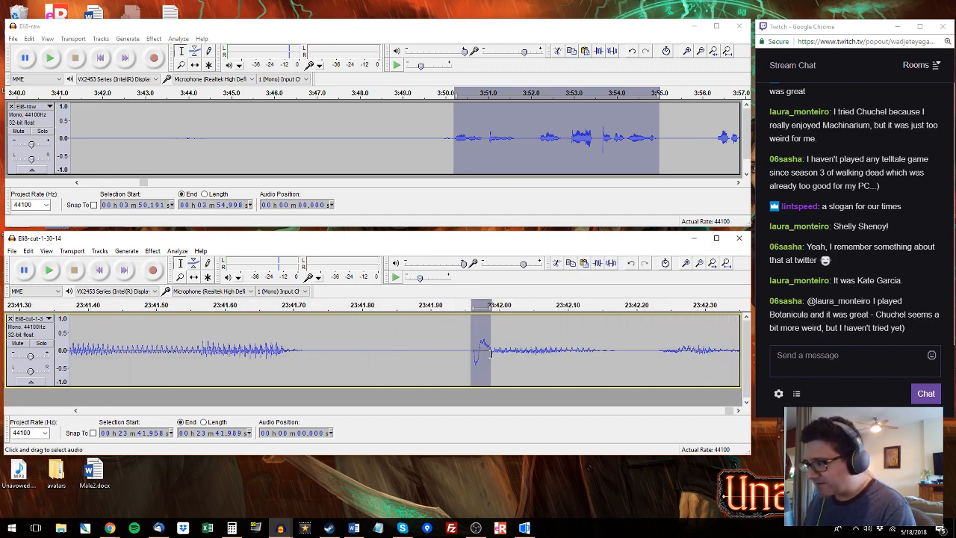
key("ctrl+r")
left_click(468, 461)
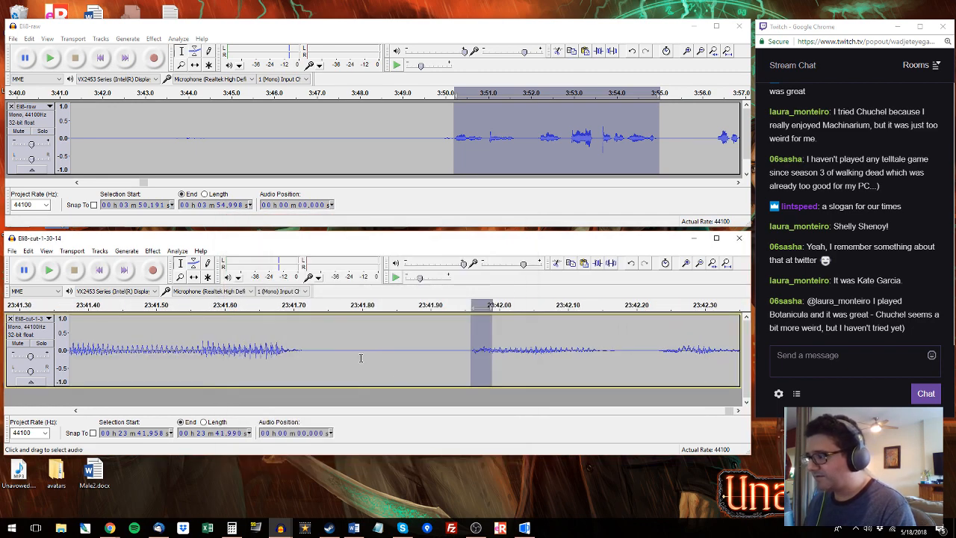
left_click(341, 357)
key("space")
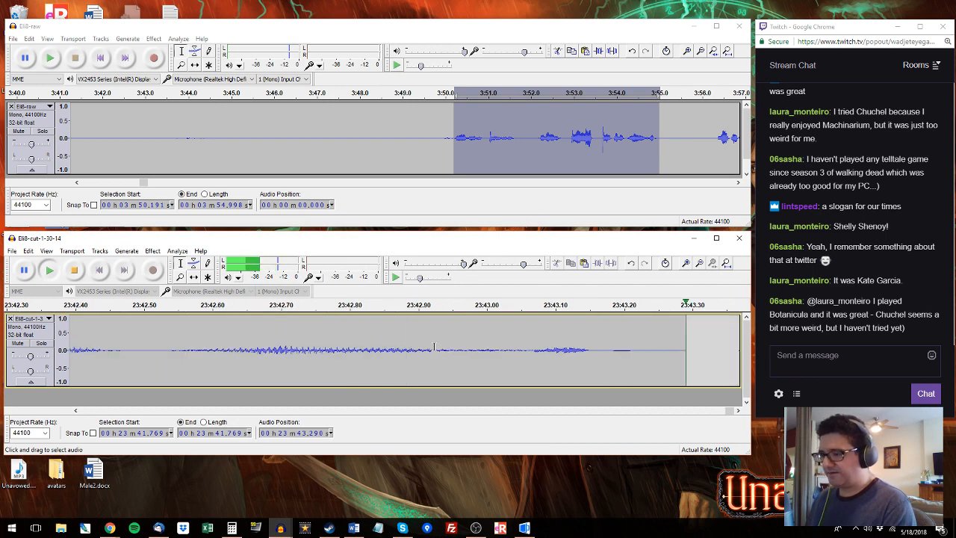
Step: Copy the raw take from about 3:56.2 to 4:00.8 to the cut track's end at about 23:43.5
key("ctrl+3")
key("ctrl+3")
key("ctrl+3")
key("ctrl+3")
left_click_drag(703, 96, 593, 120)
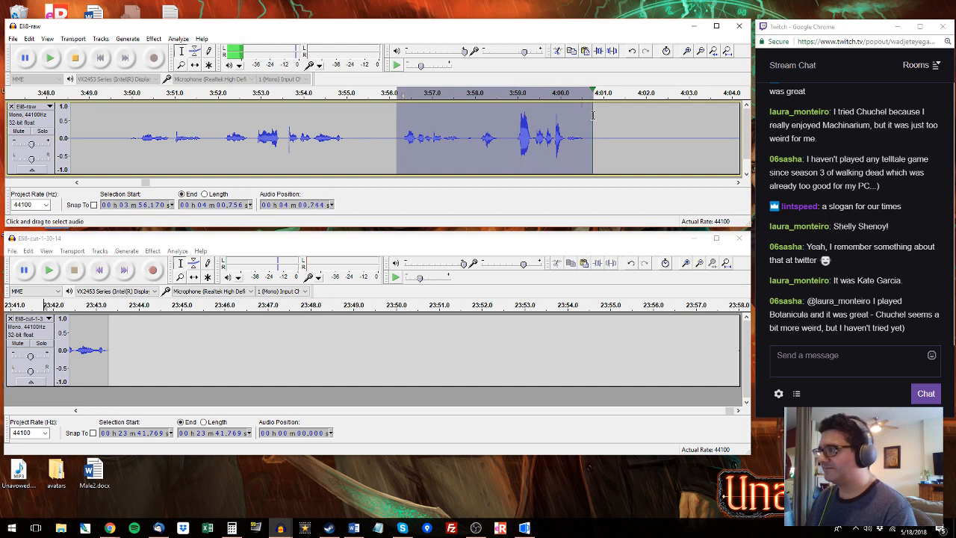
left_click(117, 335)
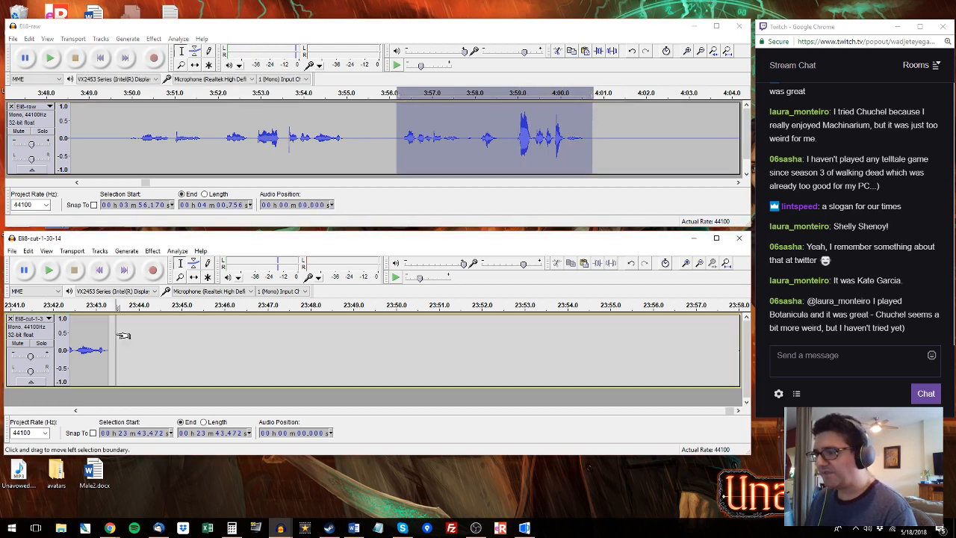
key("ctrl+v")
Step: Audition the raw audio beyond 4:04, and select the take from about 4:12.2 to 4:15.2
left_click(728, 92)
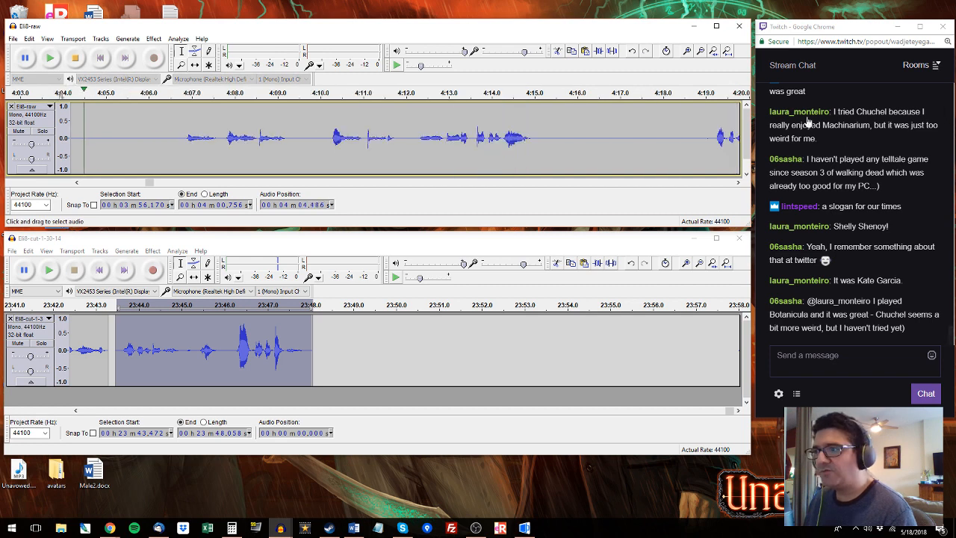
left_click(176, 138)
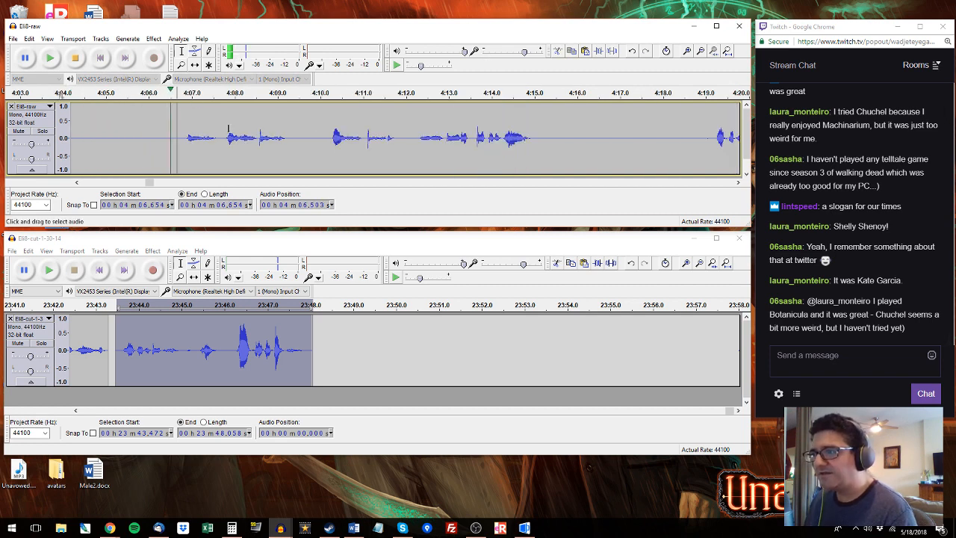
left_click_drag(179, 139, 285, 138)
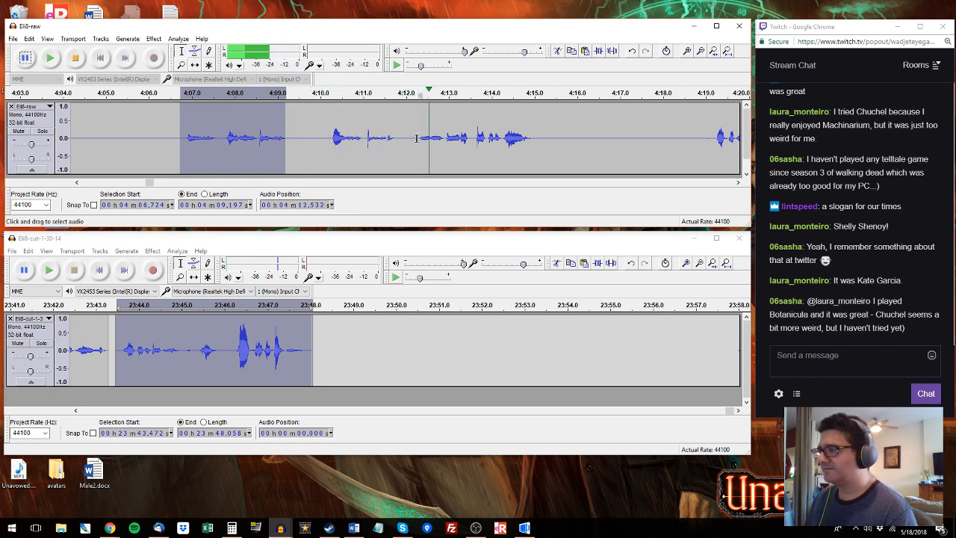
left_click_drag(417, 139, 542, 146)
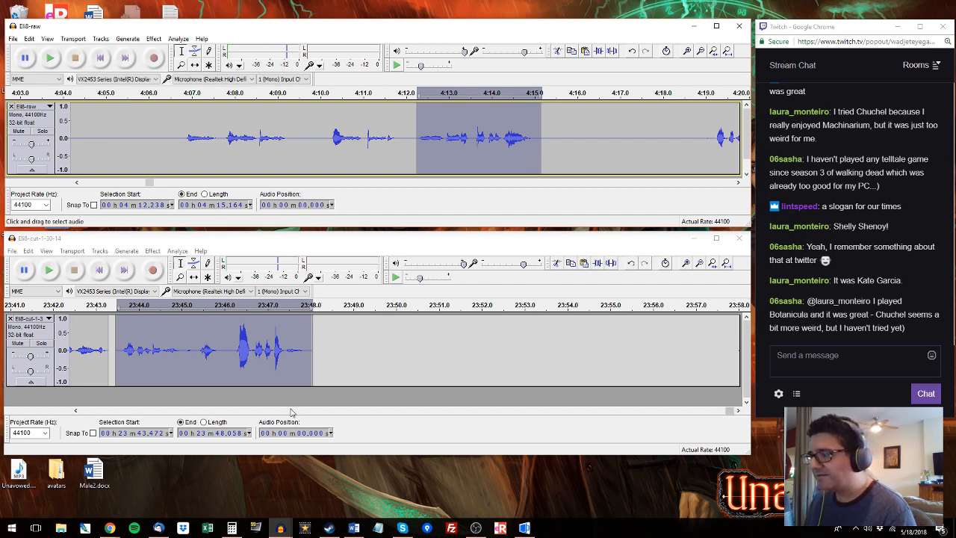
Step: Replace the cut track's audio from about 23:40.4 to 23:43.3 with the copied raw take from about 3:56.2 to 4:00.8
left_click(312, 410)
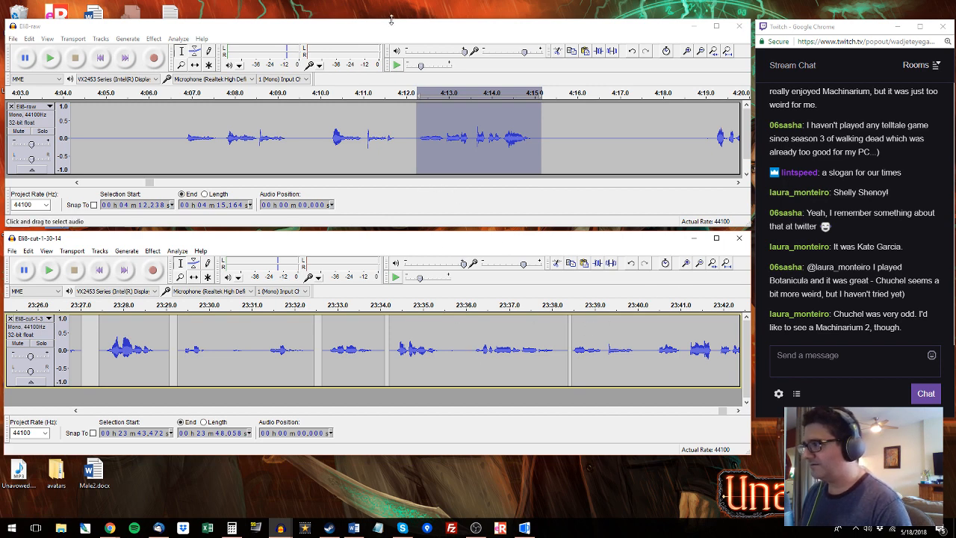
key("alt+Tab")
key("space")
key("space")
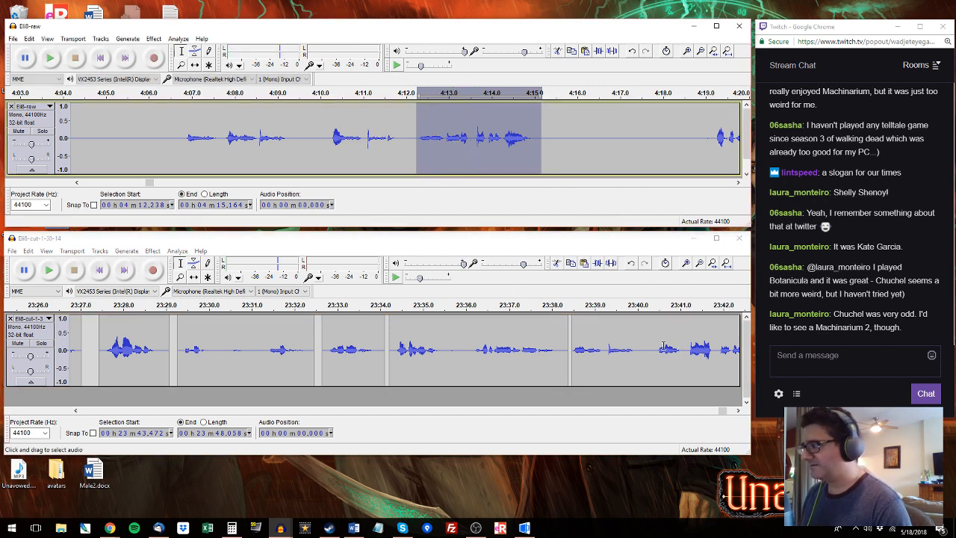
left_click(657, 345)
key("space")
left_click_drag(657, 345, 680, 347)
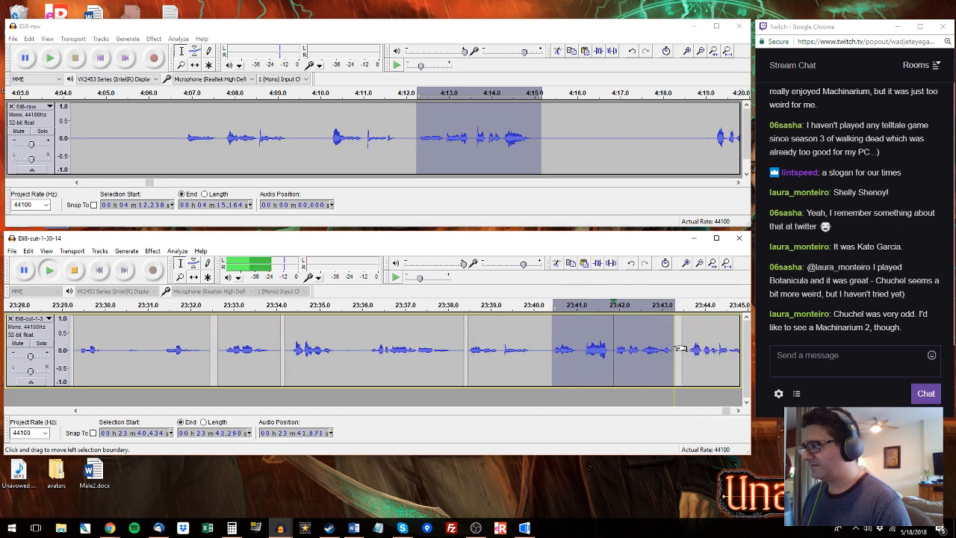
key("space")
key("ctrl+v")
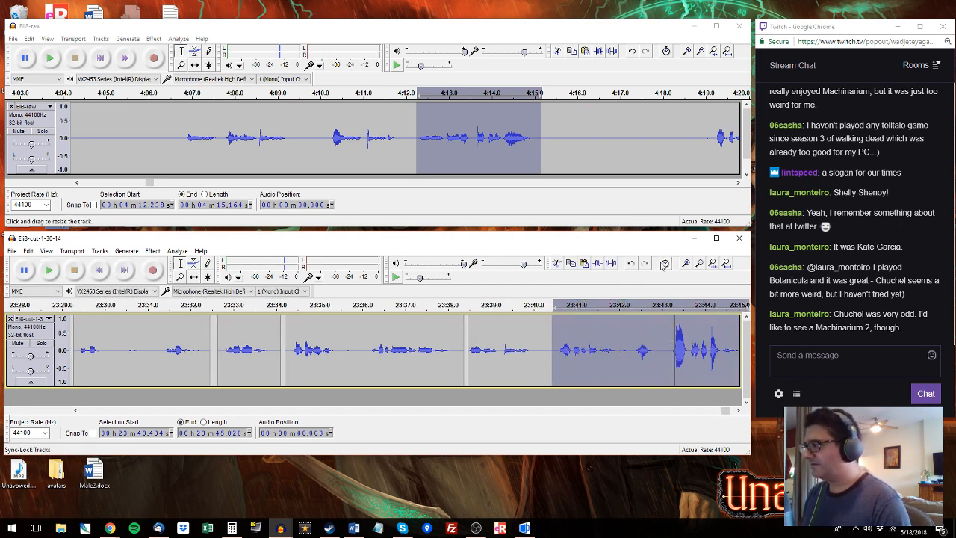
Step: Audition the raw audio beyond 4:19, and select the loud phrase from about 4:22.8 to 4:24.7
left_click(713, 109)
key("space")
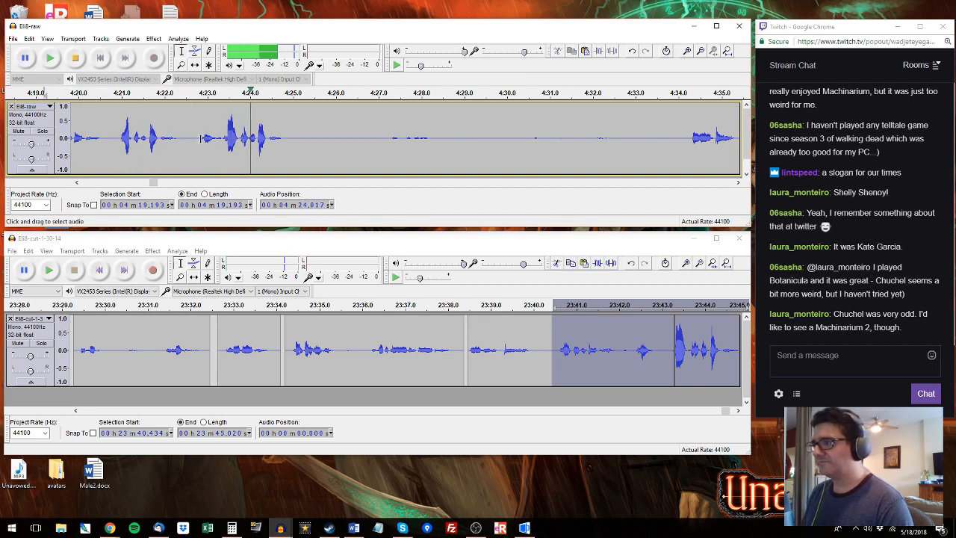
left_click_drag(200, 138, 278, 146)
key("space")
Step: Check the pasted take in the cut track by playing it from about 23:44.5, 23:43.2 and 23:40.6
left_click(726, 343)
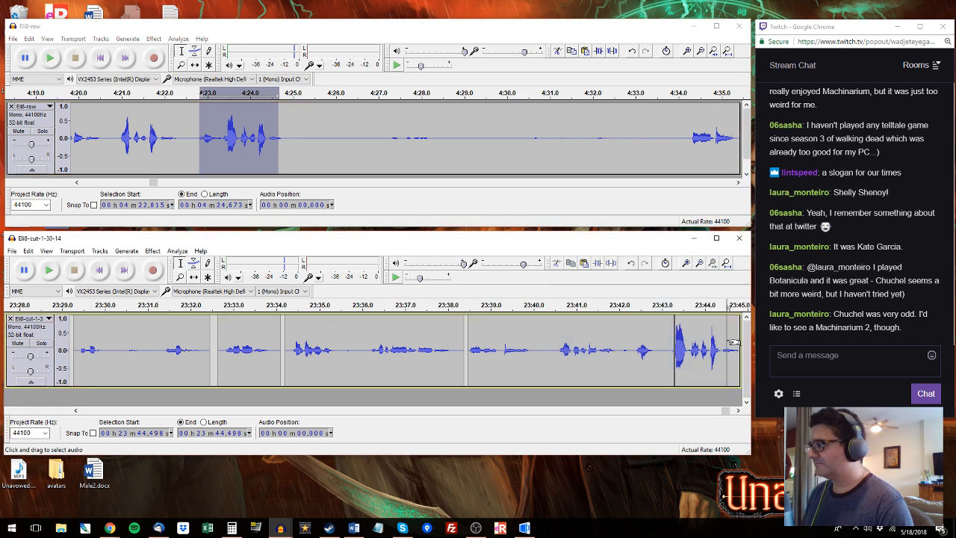
key("space")
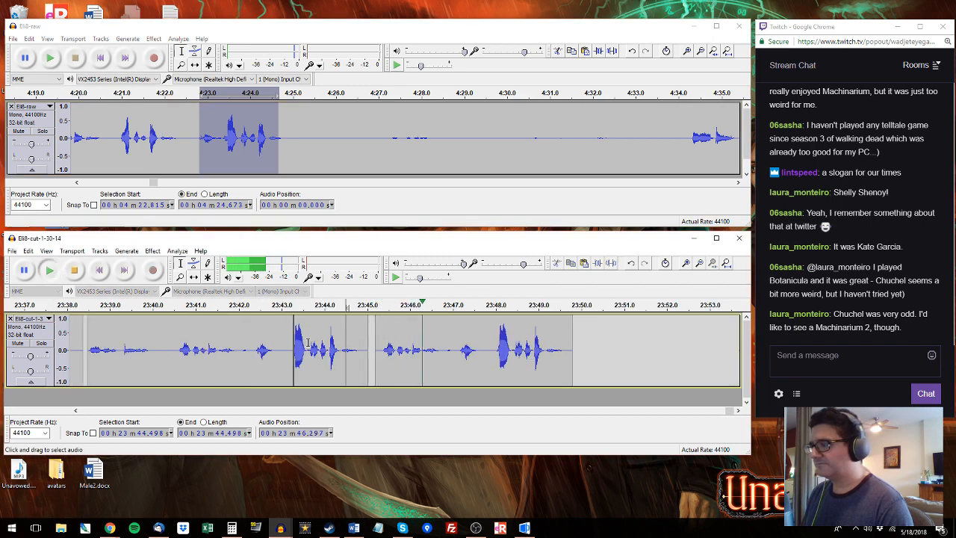
left_click(289, 346)
key("space")
key("space")
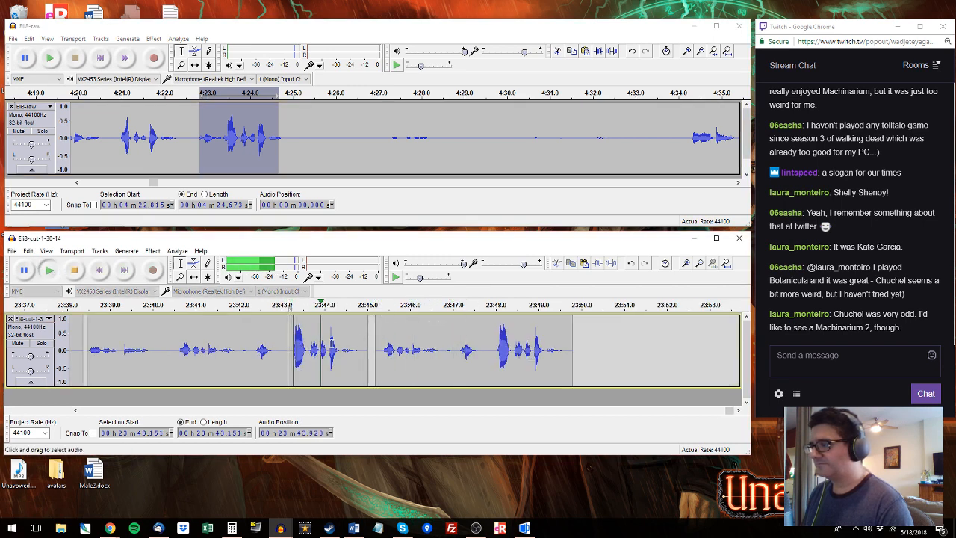
double_click(336, 348)
key("space")
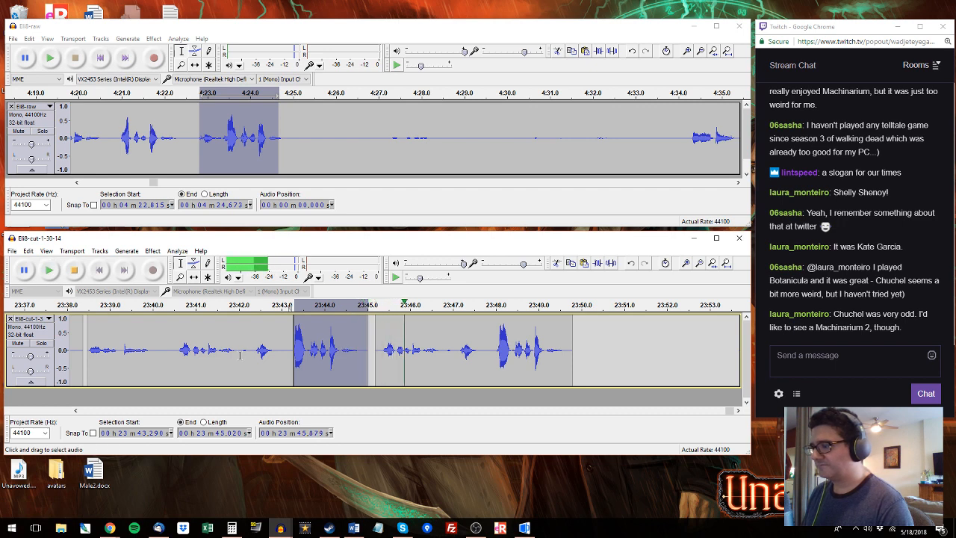
left_click(241, 347)
key("space")
key("space")
left_click(179, 351)
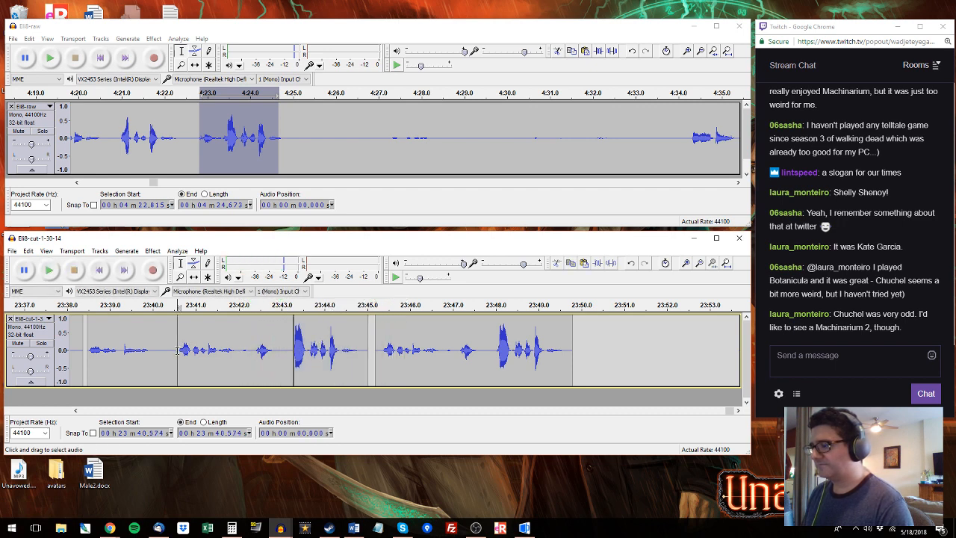
key("space")
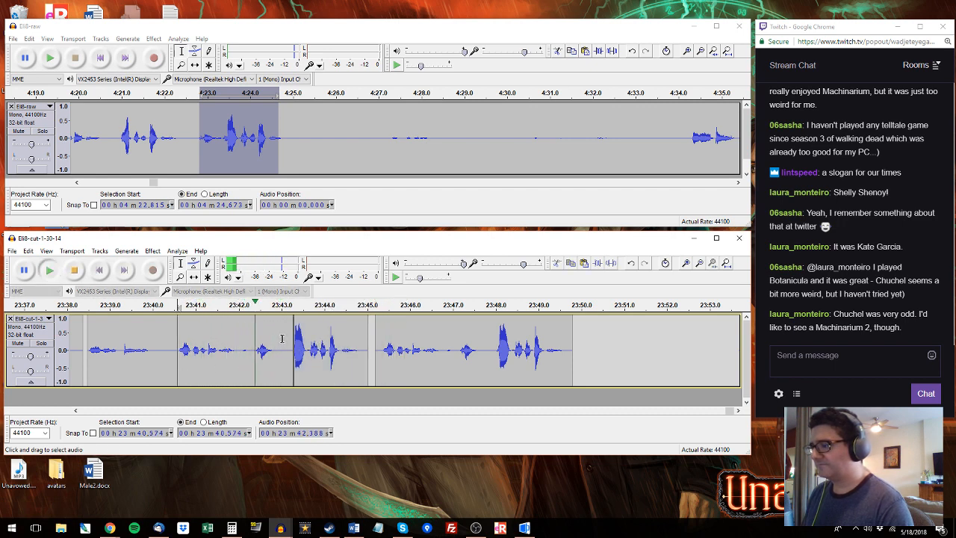
Step: Join the clip split at about 23:43.3 and delete the cut track's last clip, starting at about 23:45.2
left_click(75, 410)
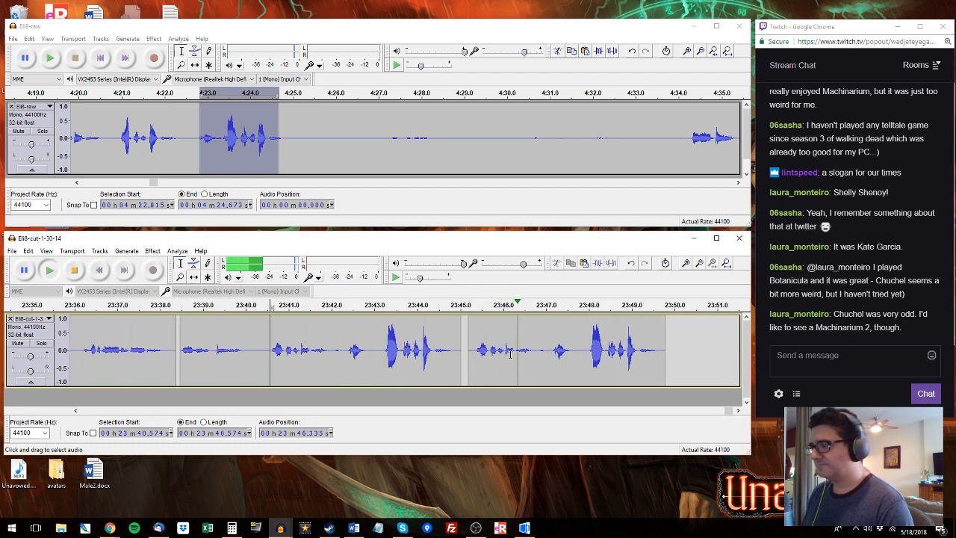
double_click(563, 347)
key("Delete")
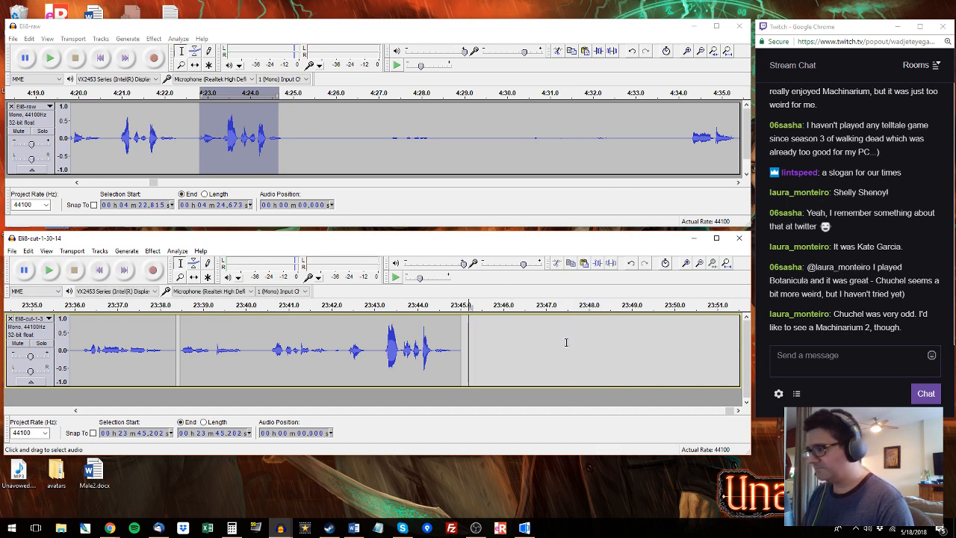
Step: Play the cut track from about 23:36.4 through the start of the pasted take near 23:41
left_click(94, 350)
key("space")
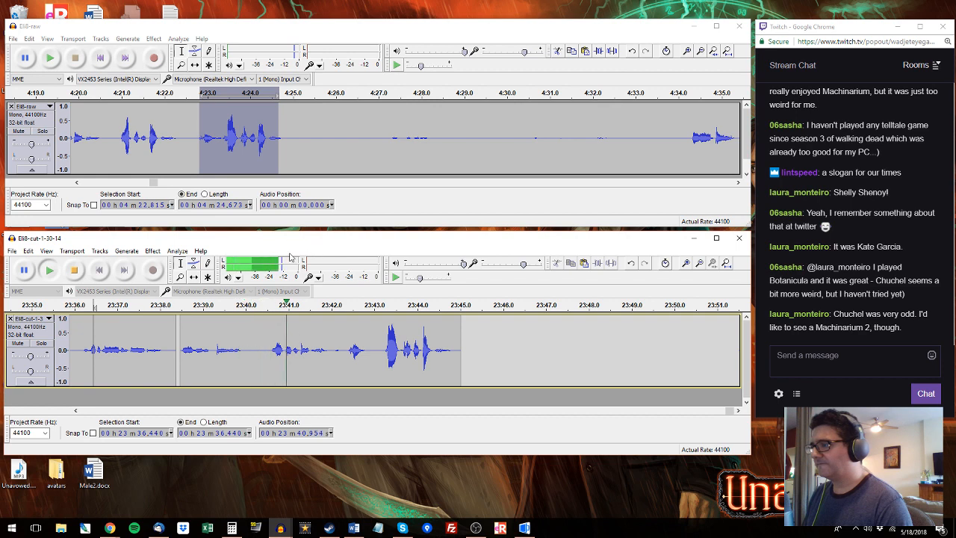
key("space")
Step: Insert the raw phrase from about 4:12.2 to 4:15.2 into the cut track at about 23:40.3, before the pasted take
left_click(122, 183)
left_click(421, 141)
key("space")
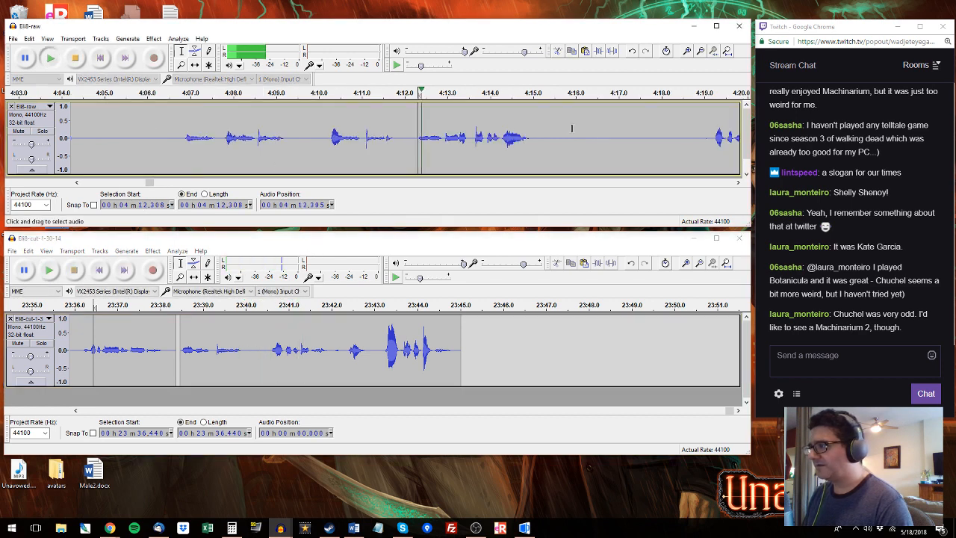
left_click_drag(542, 134, 413, 140)
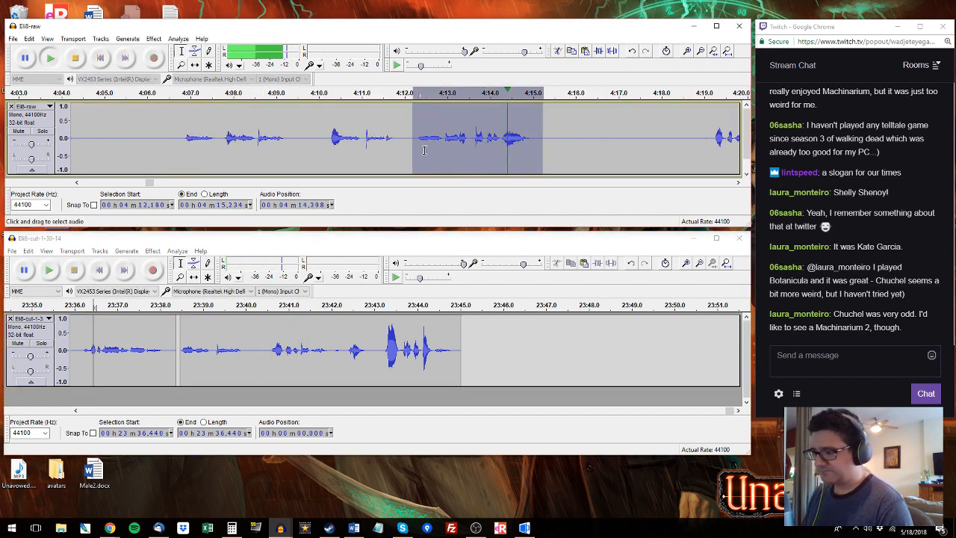
key("space")
left_click(266, 350)
key("space")
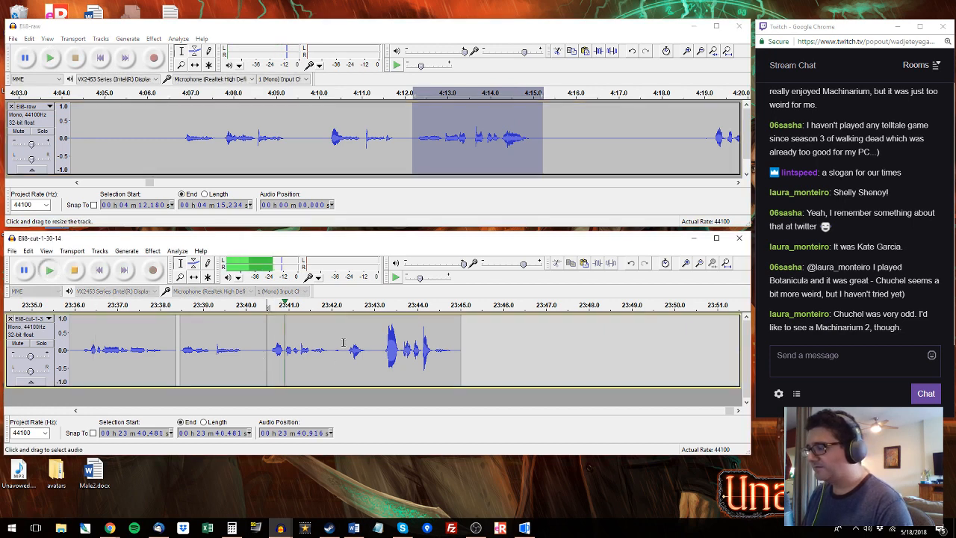
key("space")
left_click(257, 348)
key("ctrl+v")
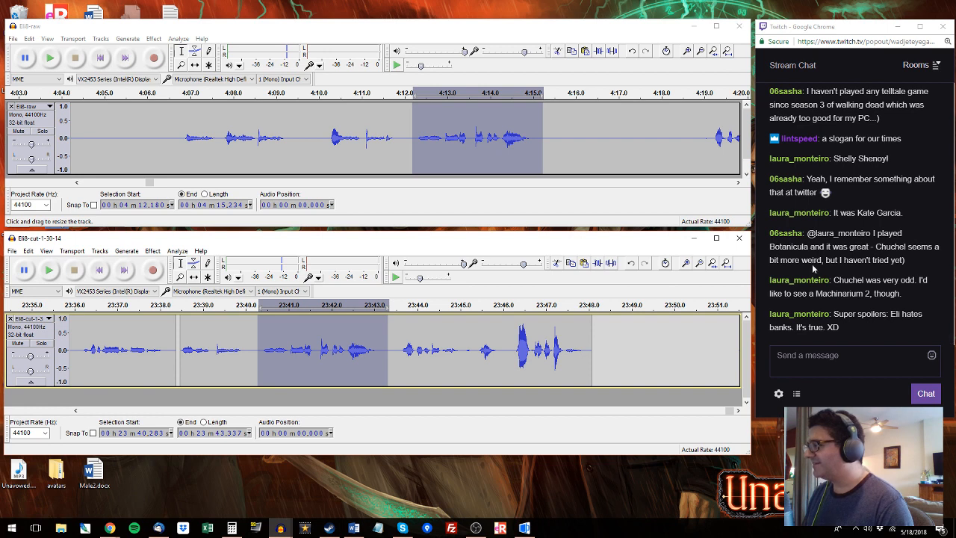
Step: Play the raw recording from about 4:34.1 and select the take from about 4:34.2 to 4:38.6
left_click(710, 99)
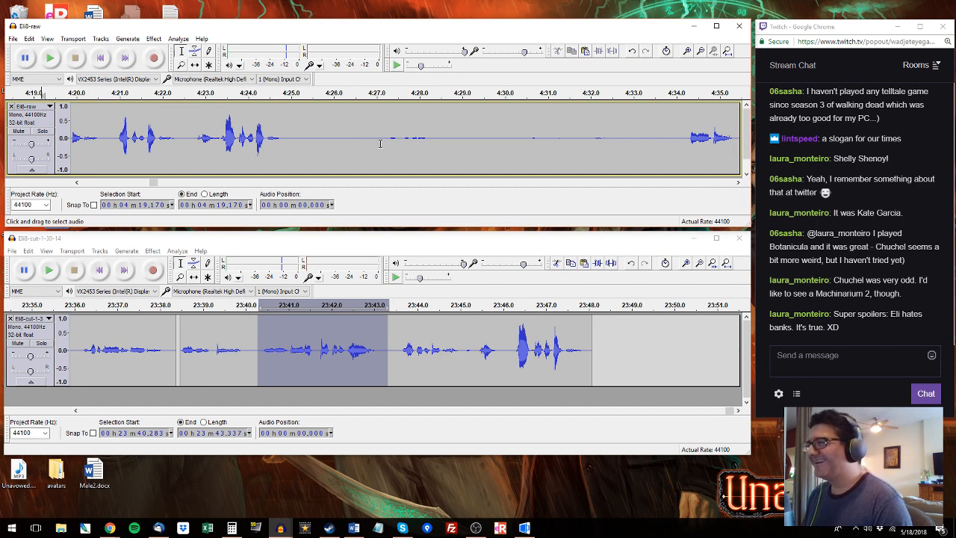
left_click_drag(381, 141, 437, 123)
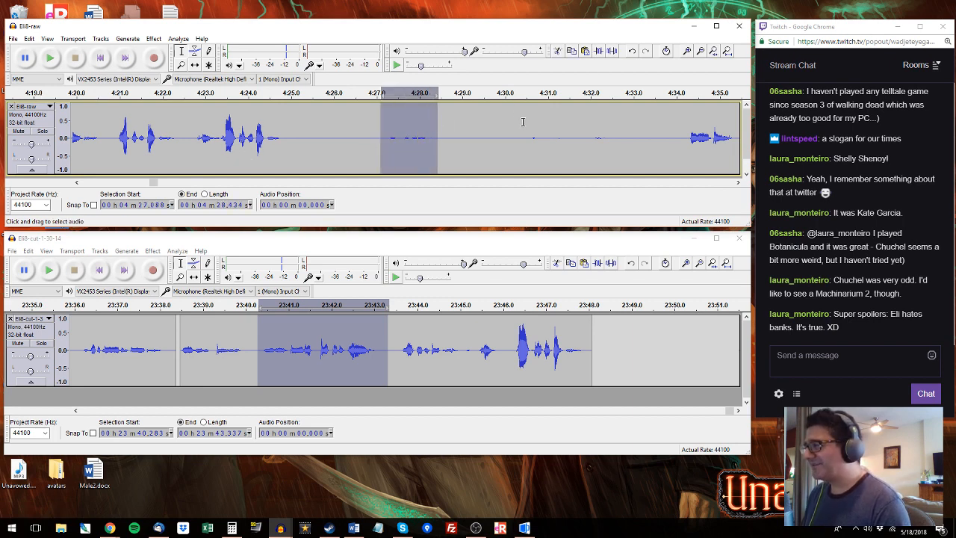
left_click_drag(523, 122, 591, 124)
left_click(683, 120)
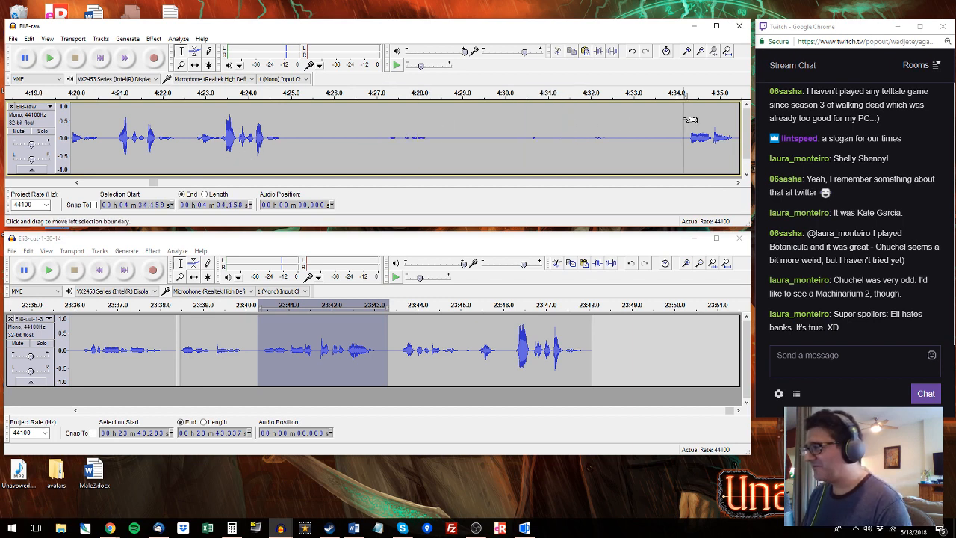
left_click(738, 183)
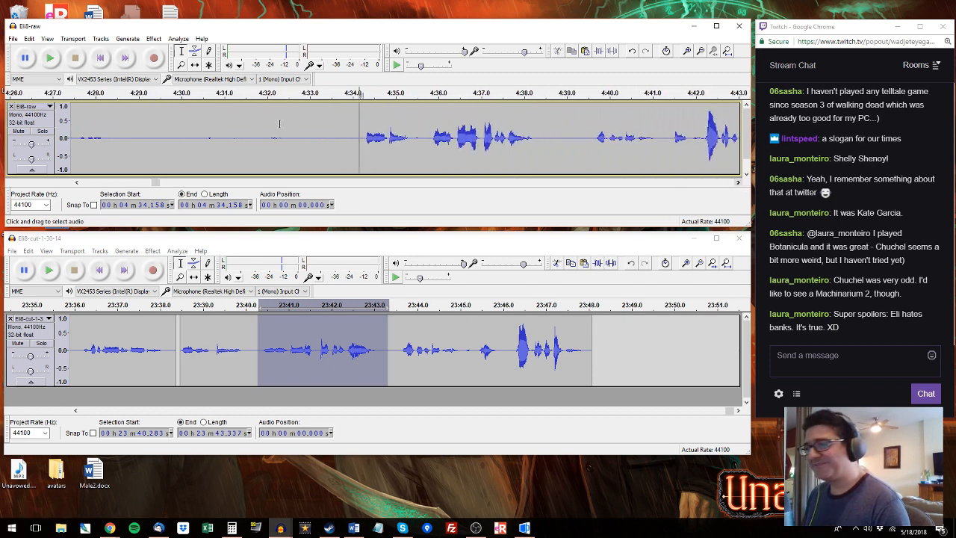
left_click(271, 123)
left_click(359, 138)
key("space")
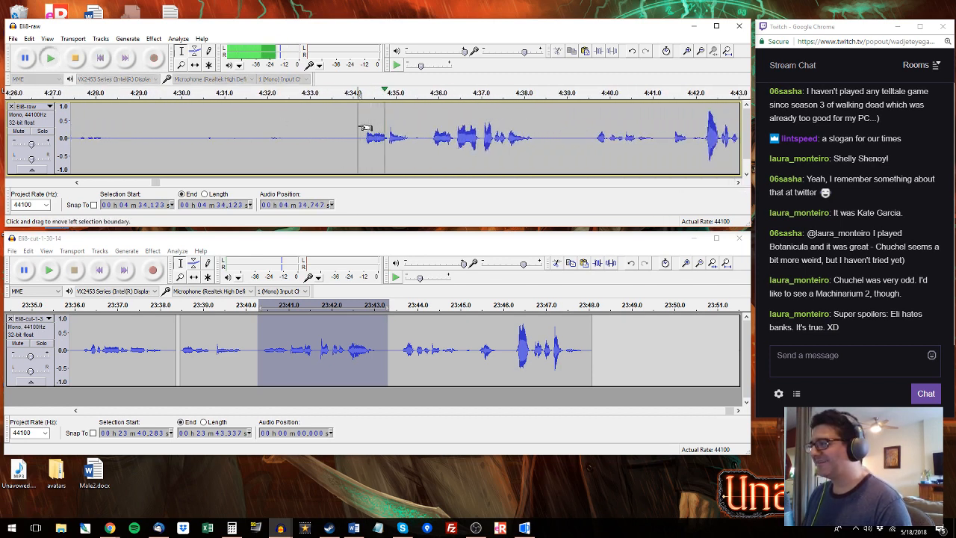
left_click_drag(362, 139, 550, 138)
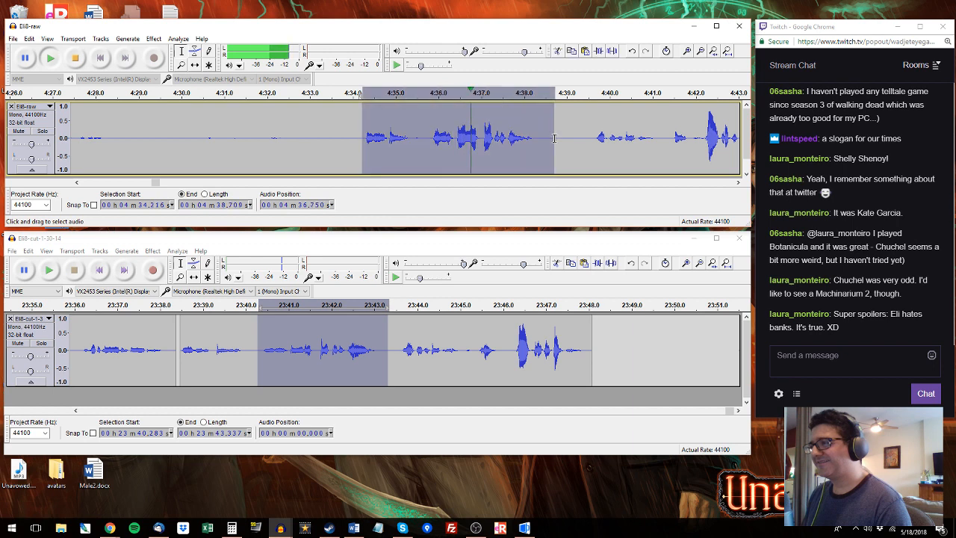
key("space")
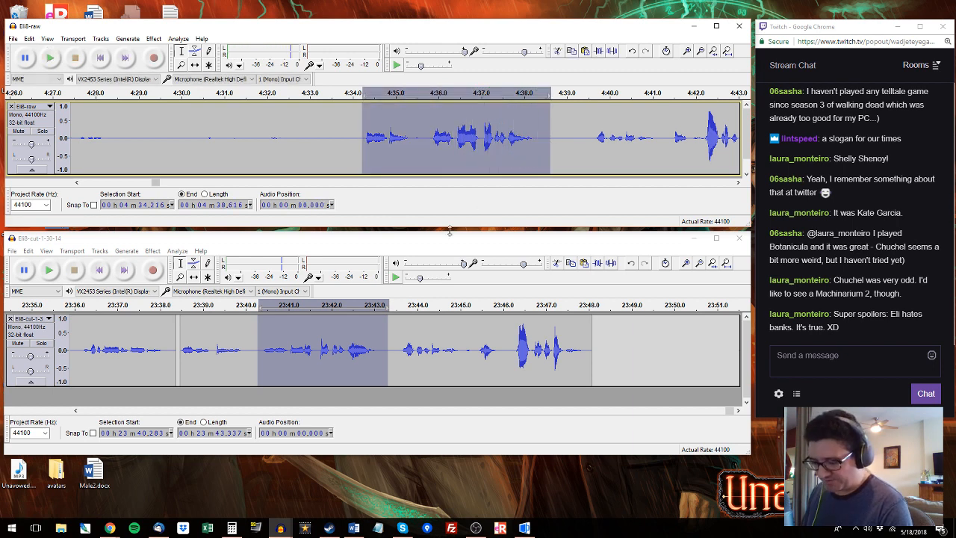
Step: Compare the cut track's phrase starting at about 23:38.5 with the raw take starting at about 4:34.2 by playing both
left_click(184, 346)
key("space")
left_click_drag(376, 336, 203, 337)
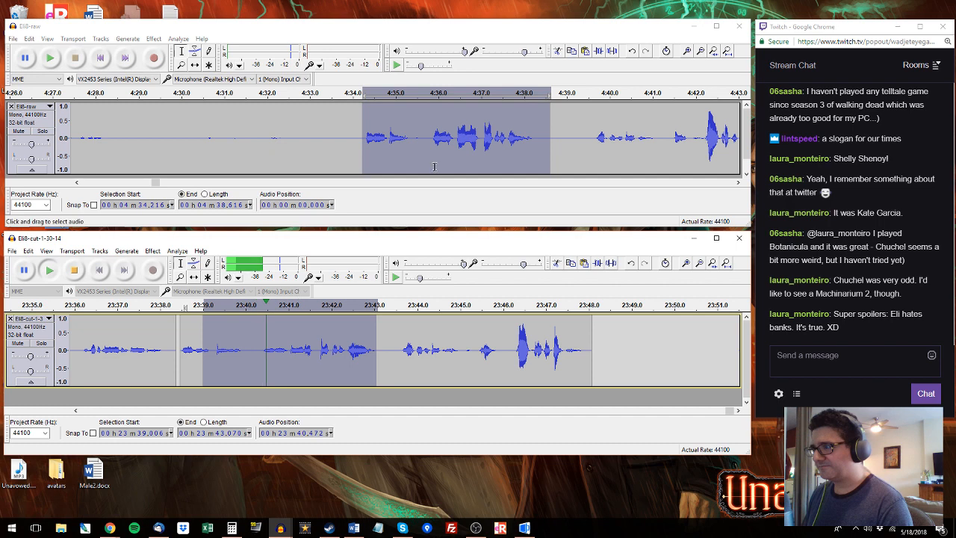
left_click(368, 138)
left_click(362, 135)
key("space")
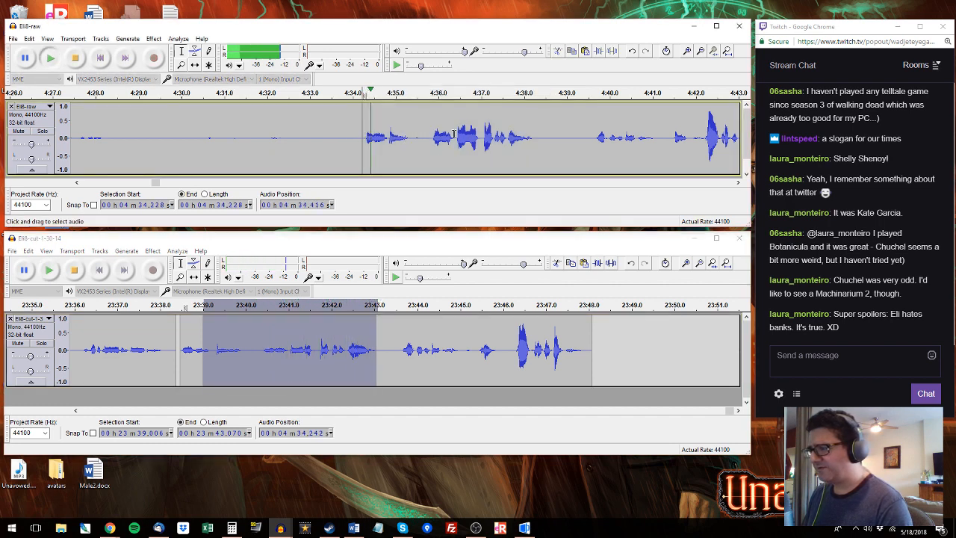
key("space")
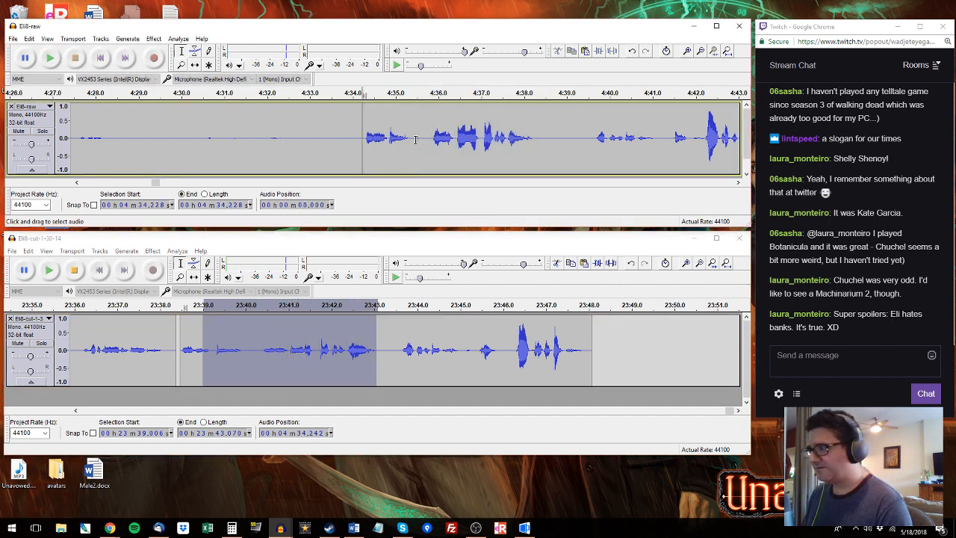
Step: Replace the cut track's phrase from about 23:38.5 to 23:40.0 with the raw phrase from about 4:34.2 to 4:35.4
left_click_drag(415, 138, 361, 137)
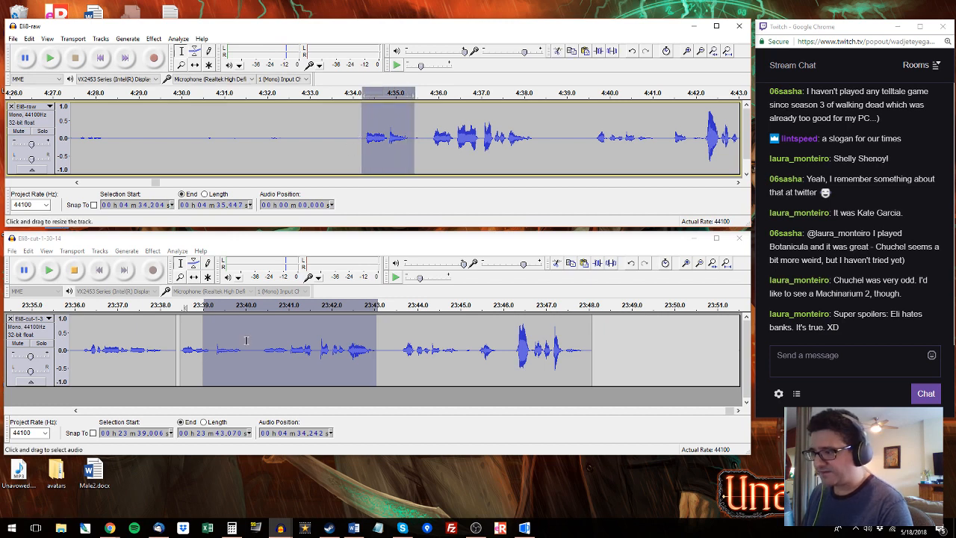
left_click_drag(247, 340, 179, 340)
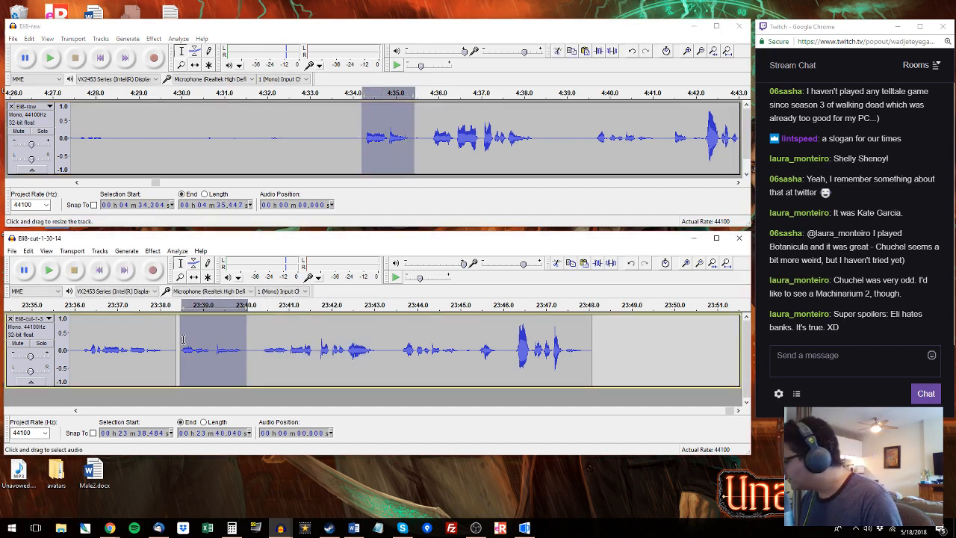
key("ctrl+v")
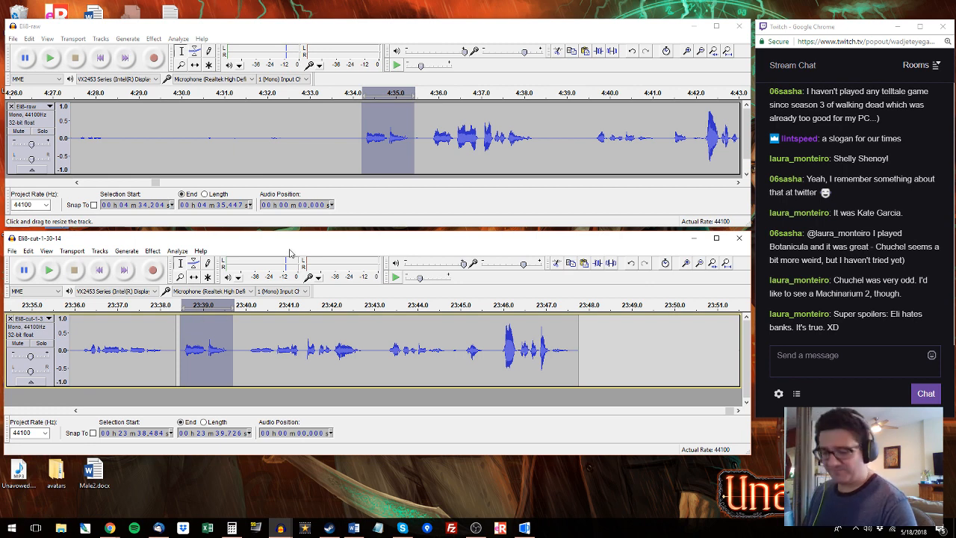
Step: Play the raw take from about 4:39.6 to 4:43.5 and continue listening towards the following takes
left_click(595, 114)
key("space")
left_click_drag(618, 123, 536, 155)
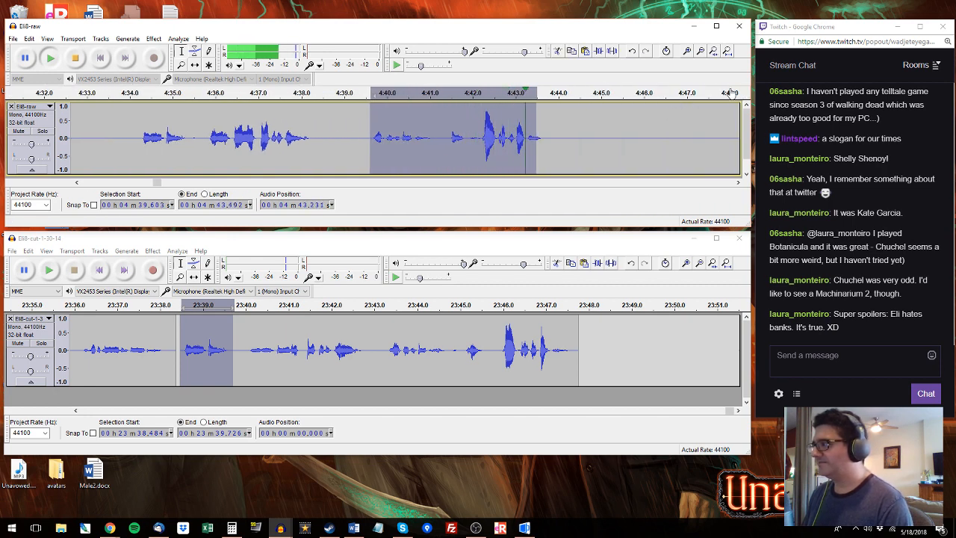
left_click(730, 92)
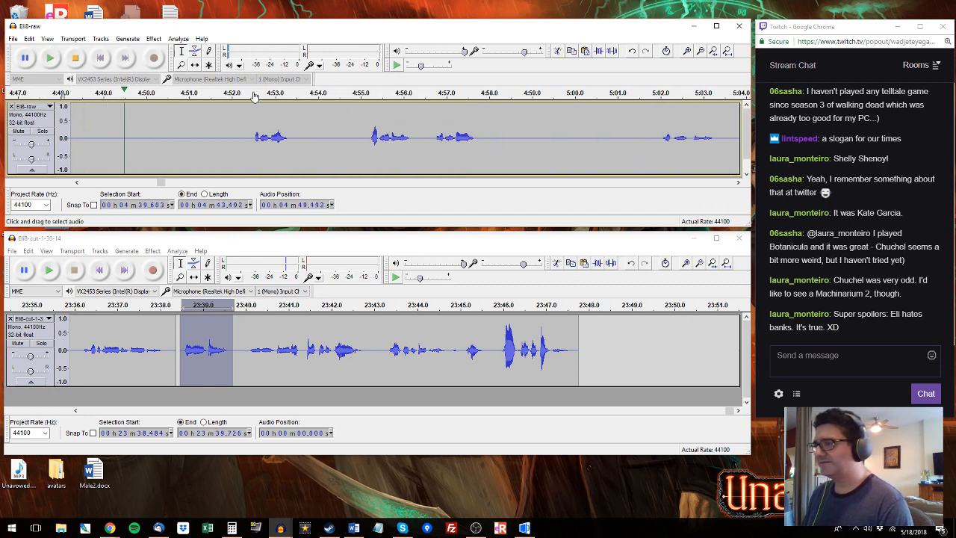
Step: Paste the raw phrase from about 4:52.3 to 4:53.5 after the cut track's last clip, at about 23:48.0
left_click(233, 131)
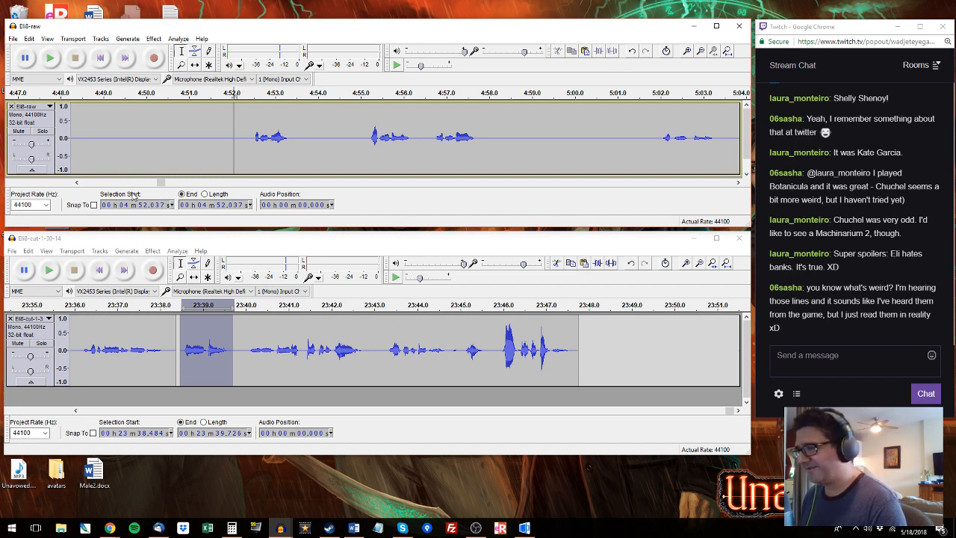
left_click(250, 133)
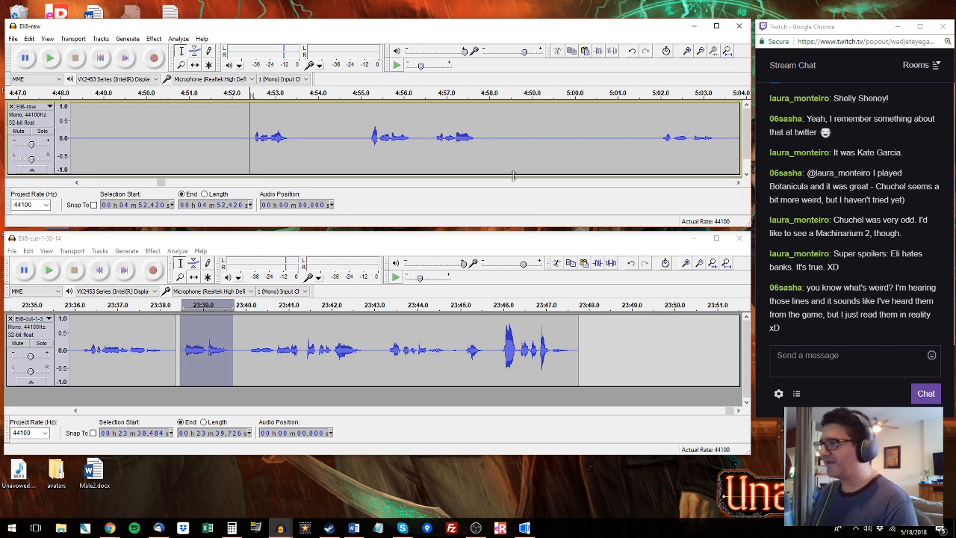
left_click_drag(246, 138, 295, 138)
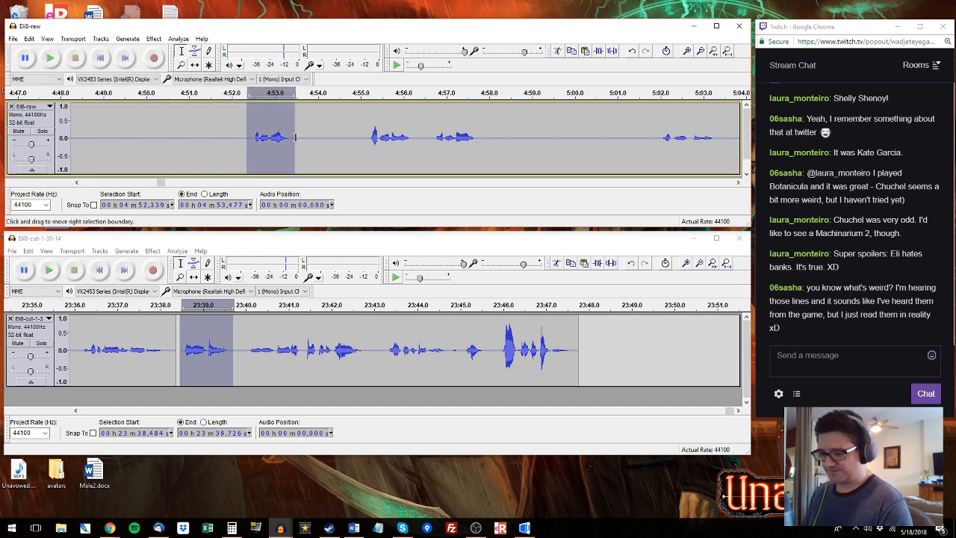
left_click(586, 330)
key("ctrl+v")
Step: Play the two raw phrases between about 4:55.0 and 4:58.2, repeating them from about 4:55.2
left_click(357, 138)
key("space")
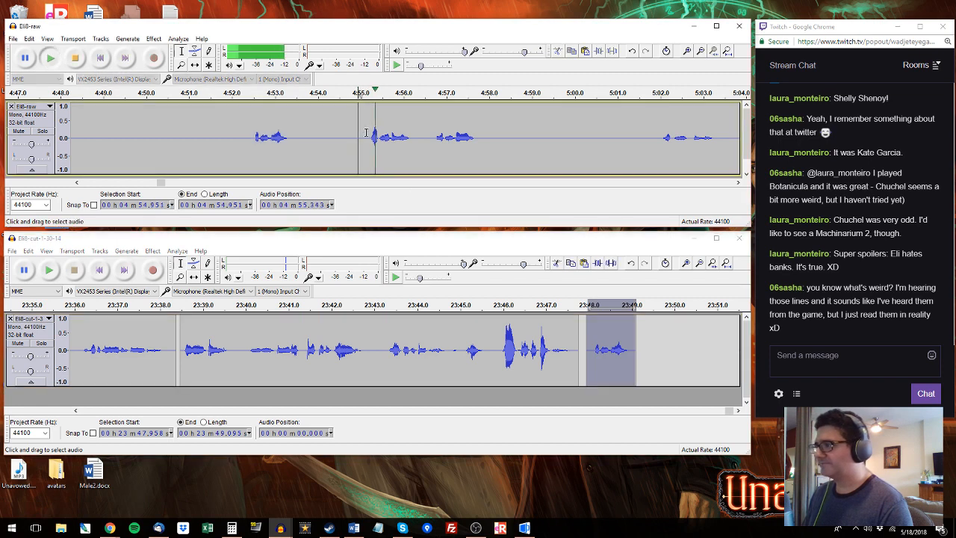
left_click_drag(367, 133, 500, 134)
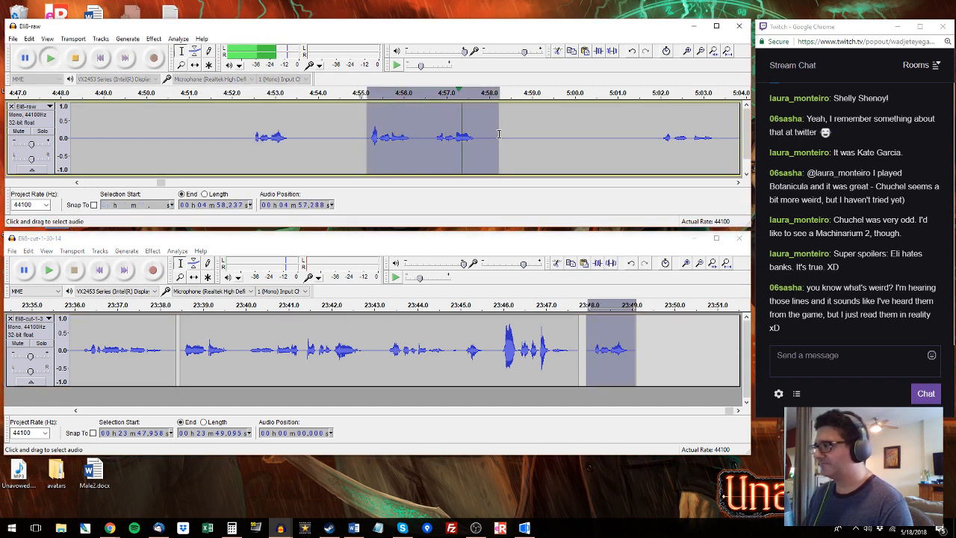
key("space")
left_click_drag(433, 138, 483, 138)
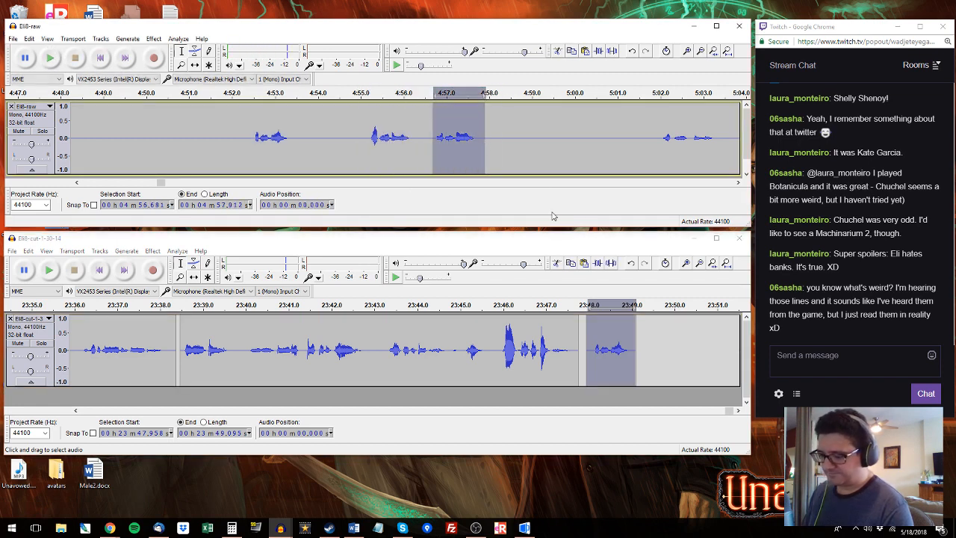
left_click(370, 139)
key("space")
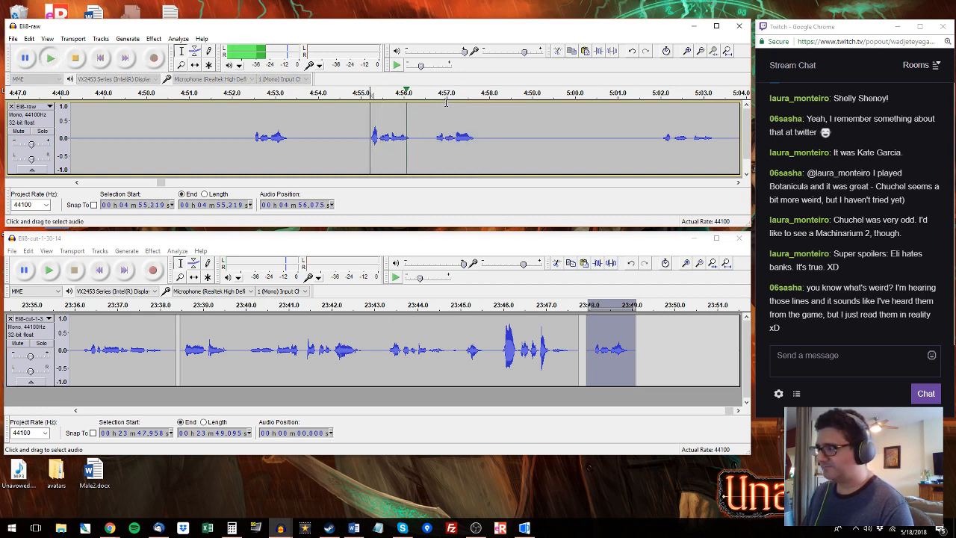
Step: Replace the cut track's last clip at about 23:48.0 with the raw phrase from about 4:56.7 to 4:57.9
left_click_drag(434, 139, 486, 138)
key("space")
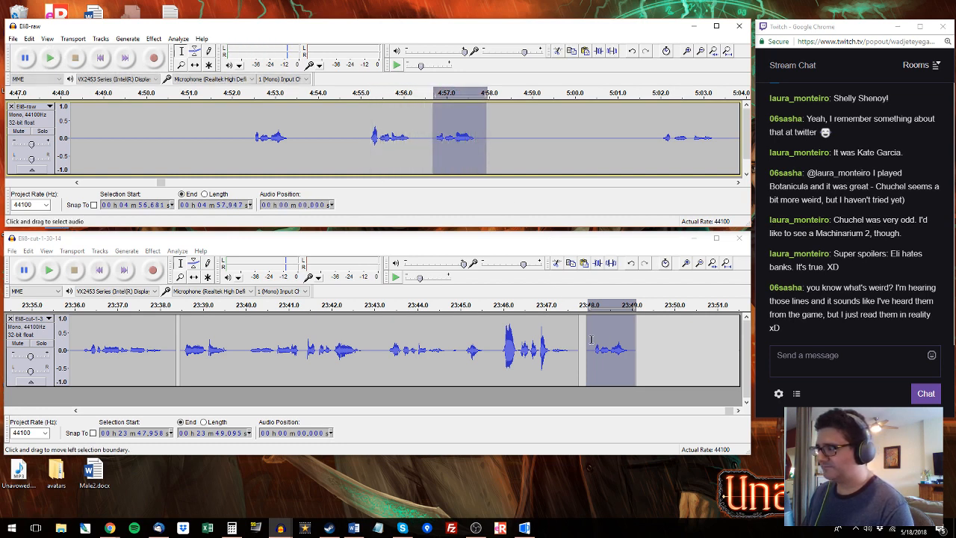
left_click(599, 348)
double_click(606, 349)
key("space")
key("ctrl+v")
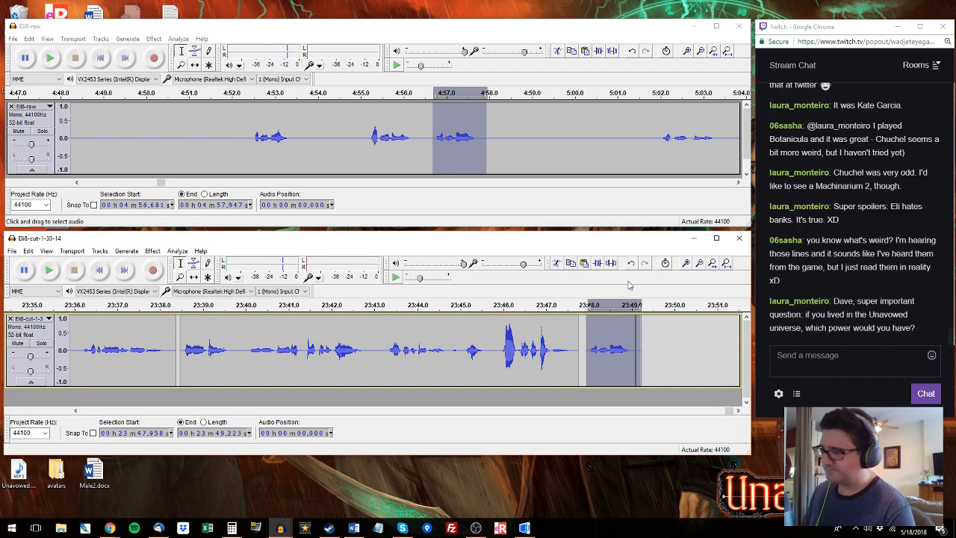
Step: Play the raw phrase starting at about 5:01.9 twice
left_click(659, 125)
key("space")
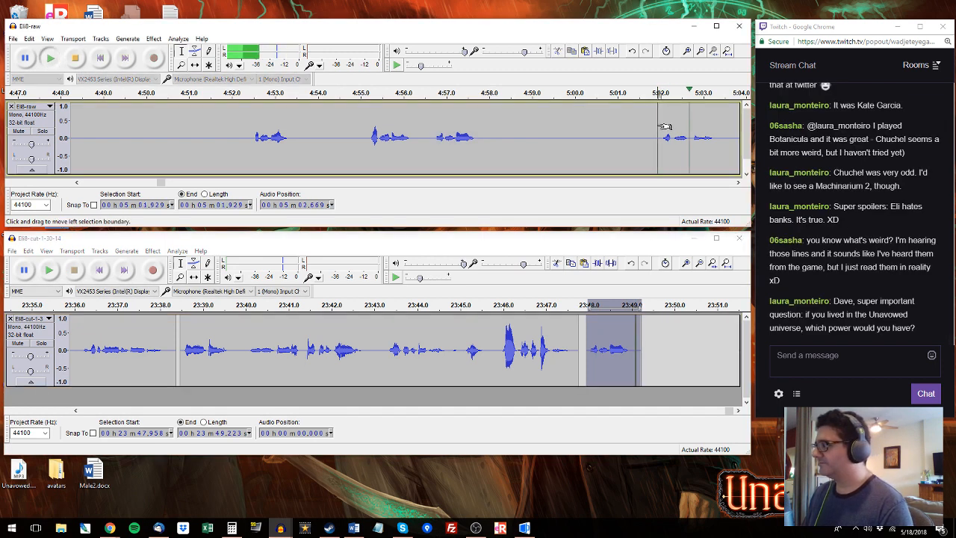
key("space")
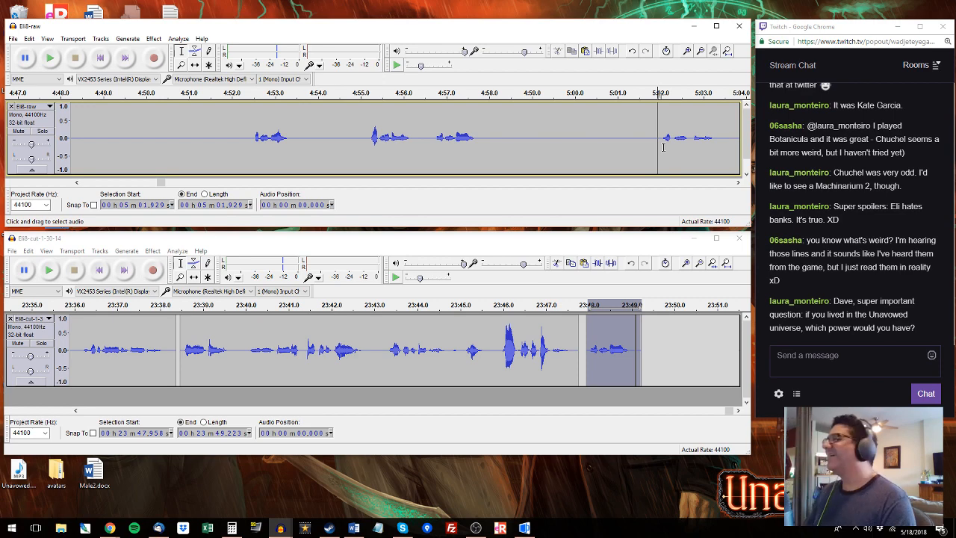
left_click(640, 153)
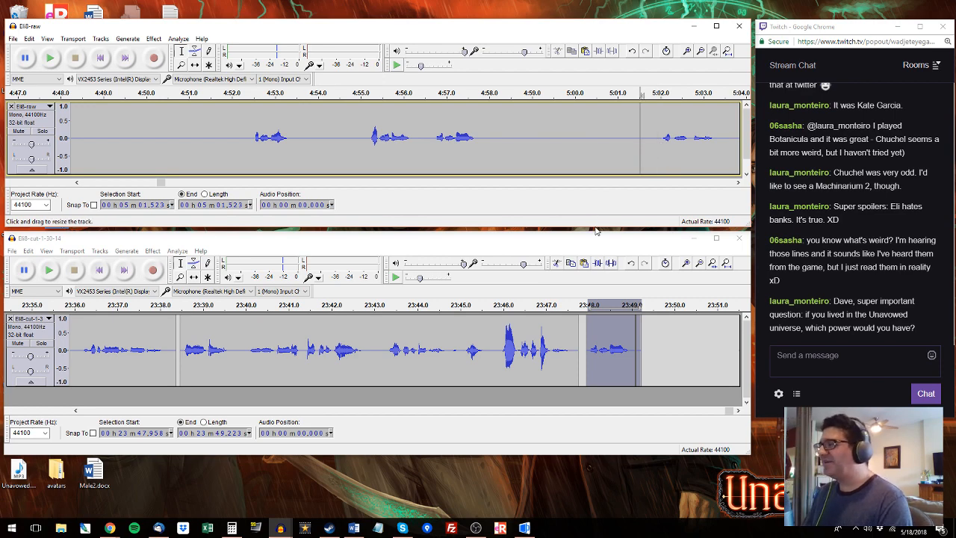
mouse_move(599, 233)
left_mouse_down()
mouse_move(605, 245)
mouse_move(614, 233)
left_mouse_up()
left_click(657, 131)
key("space")
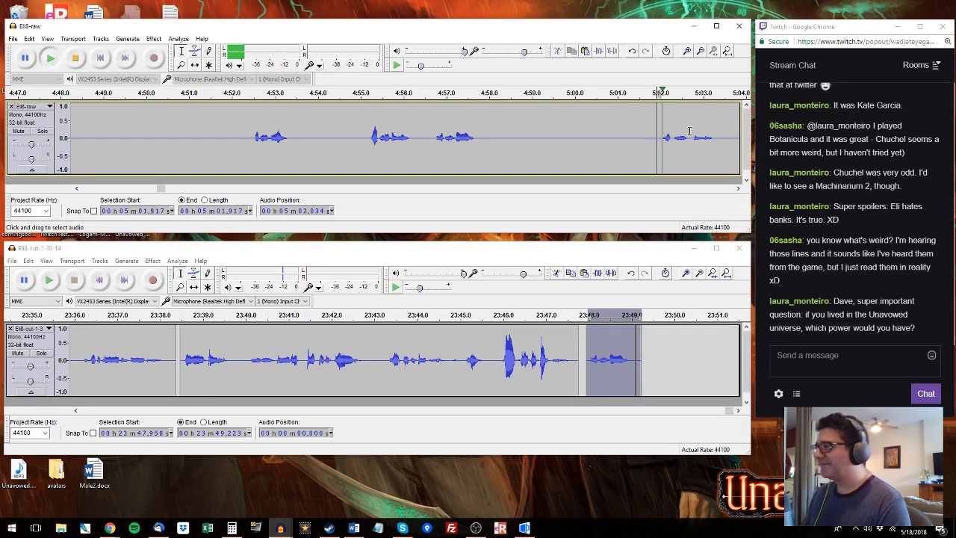
Step: Replace the cut track's last phrase at about 23:48.0 with the raw phrase from about 5:02.0 to 5:03.5 and play it
left_click_drag(723, 137, 661, 135)
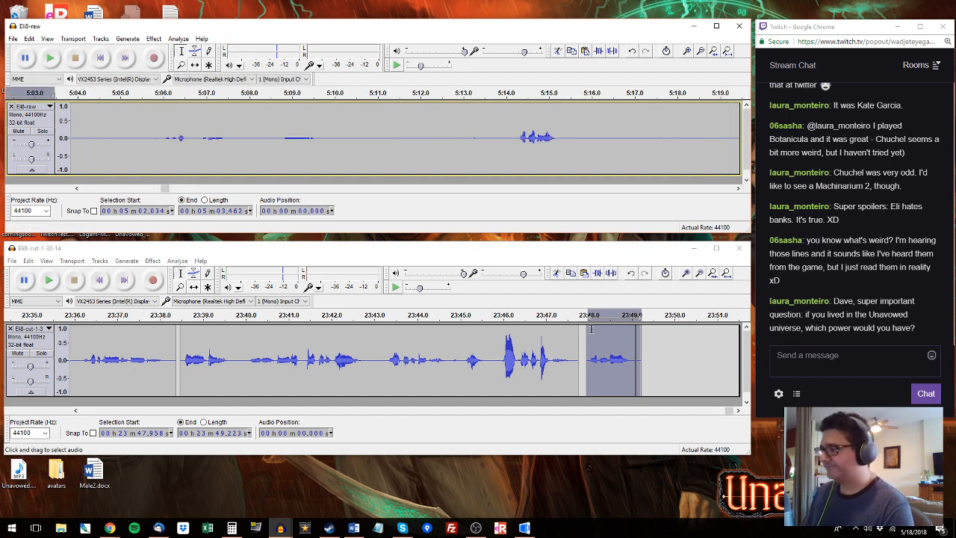
double_click(622, 336)
key("ctrl+v")
key("space")
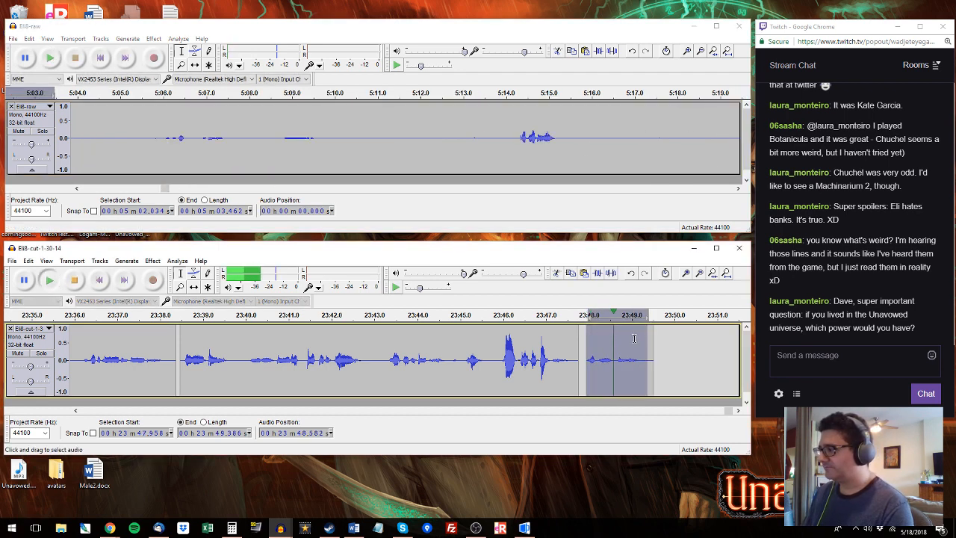
Step: Play the quiet section of the raw recording from about 5:06.0
left_click(163, 141)
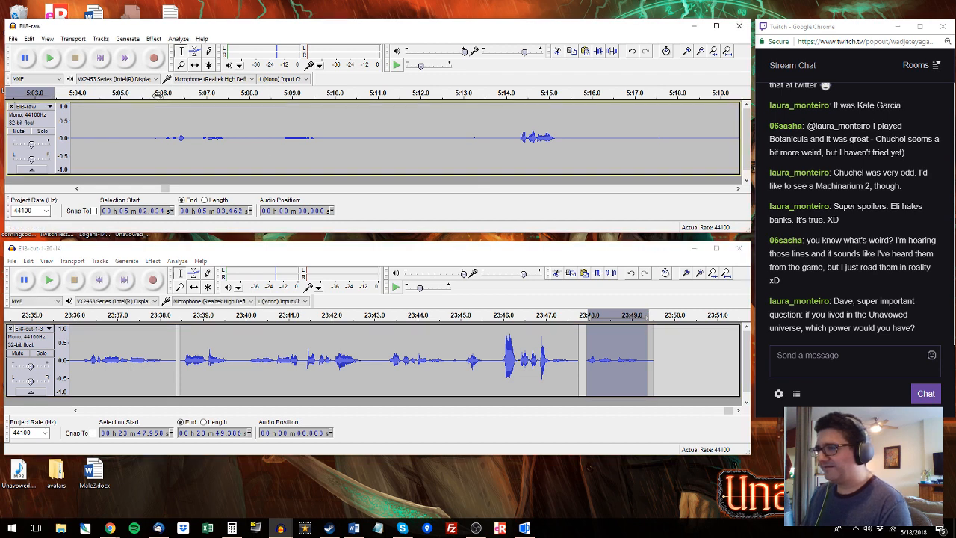
key("space")
key("space")
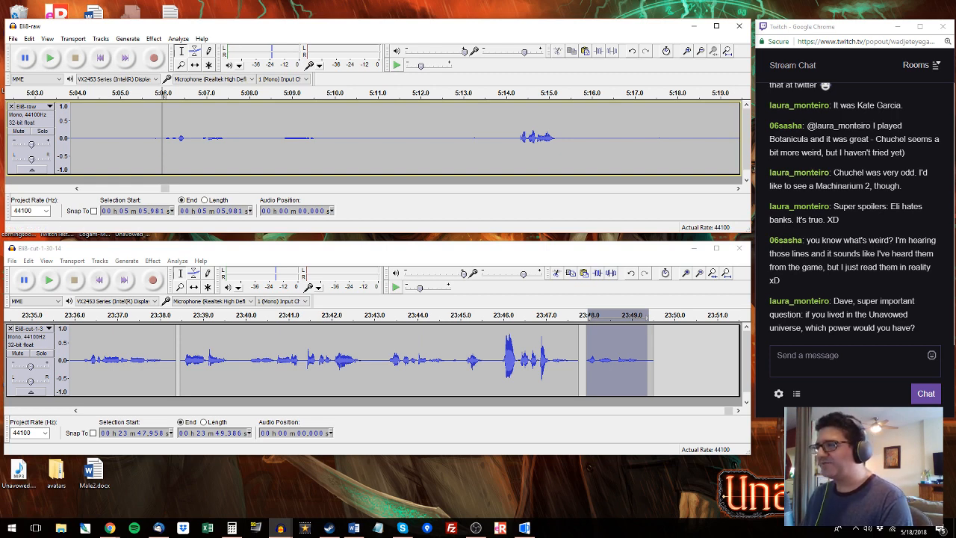
left_click_drag(242, 135, 260, 154)
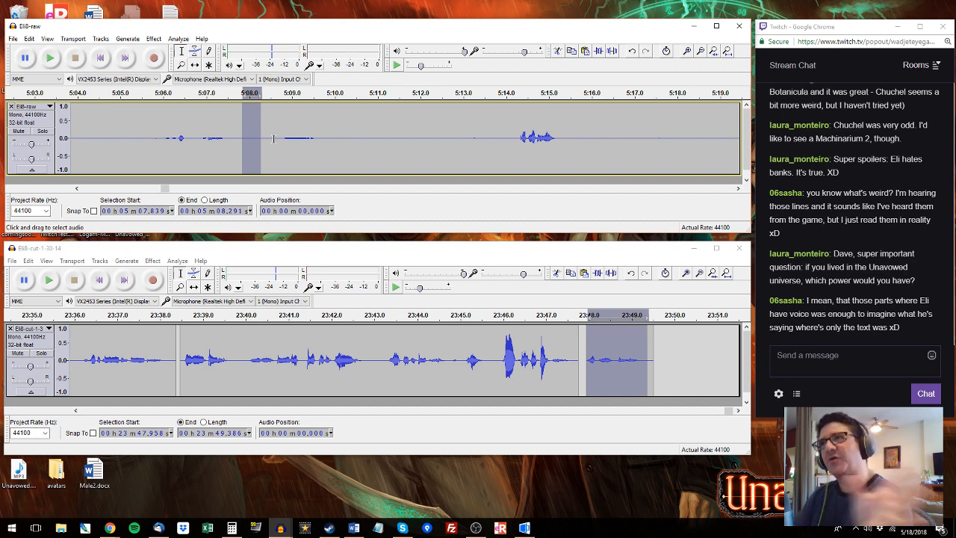
left_click(281, 79)
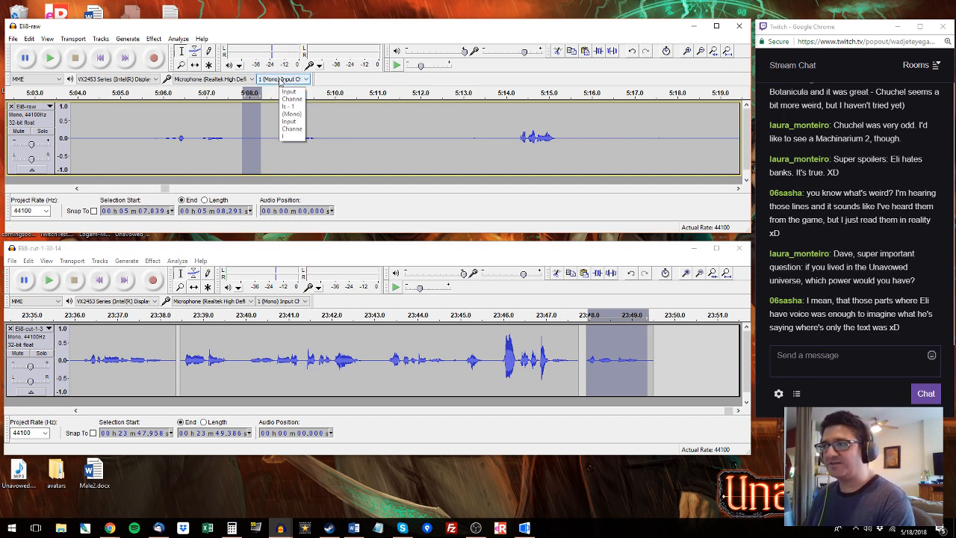
left_click(365, 126)
left_click(367, 131)
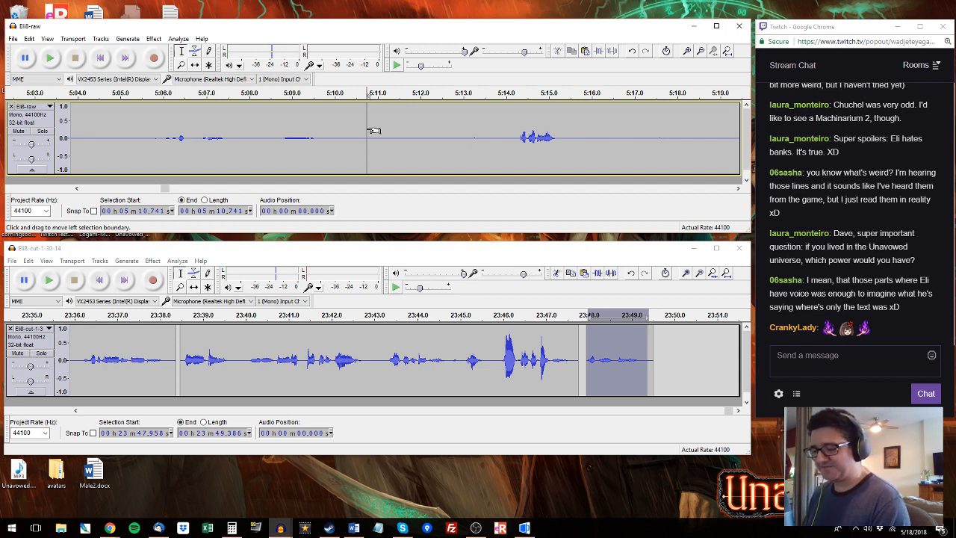
Step: Play the raw phrase starting at about 5:14.2
left_click(515, 130)
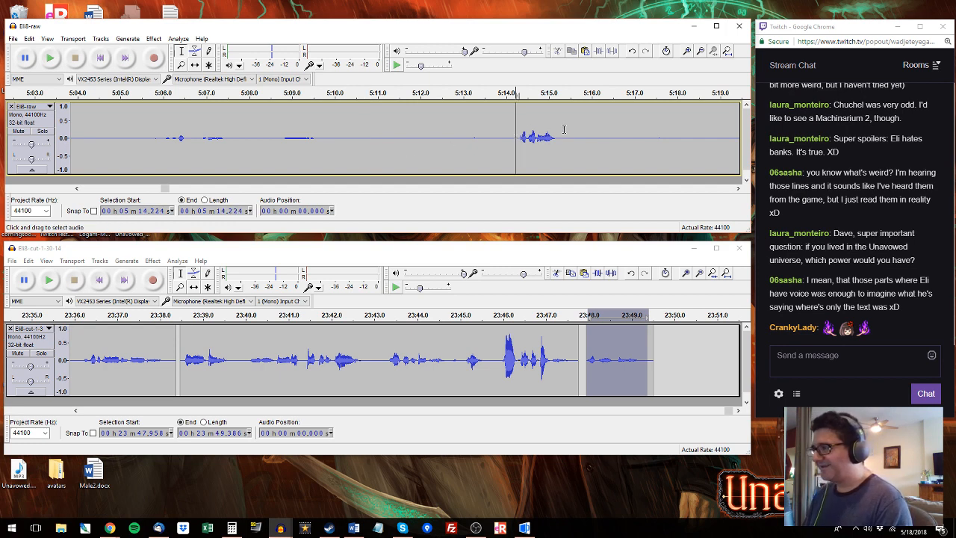
key("space")
key("space")
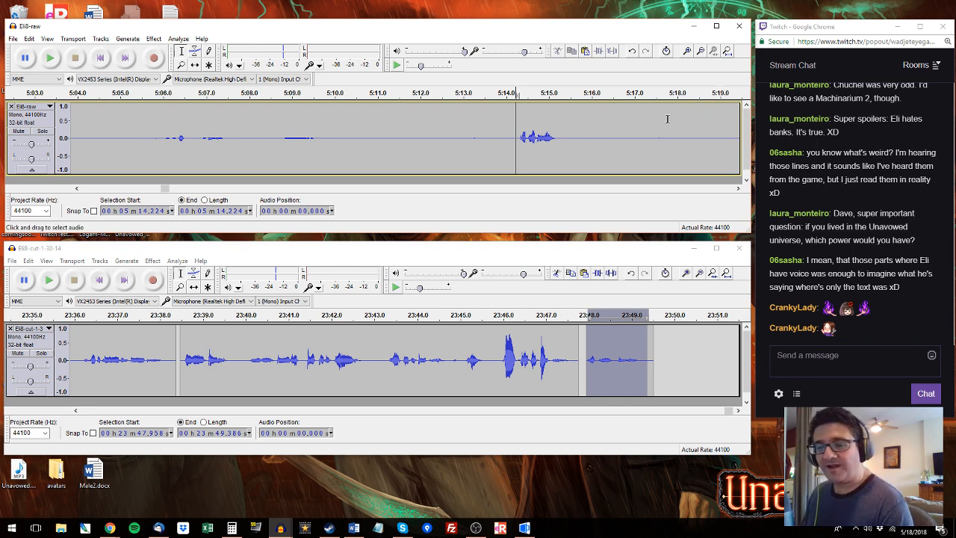
Step: Replace the cut track's last clip at about 23:48.0 with the raw phrase from about 5:19.4 to 5:20.9
left_click(720, 113)
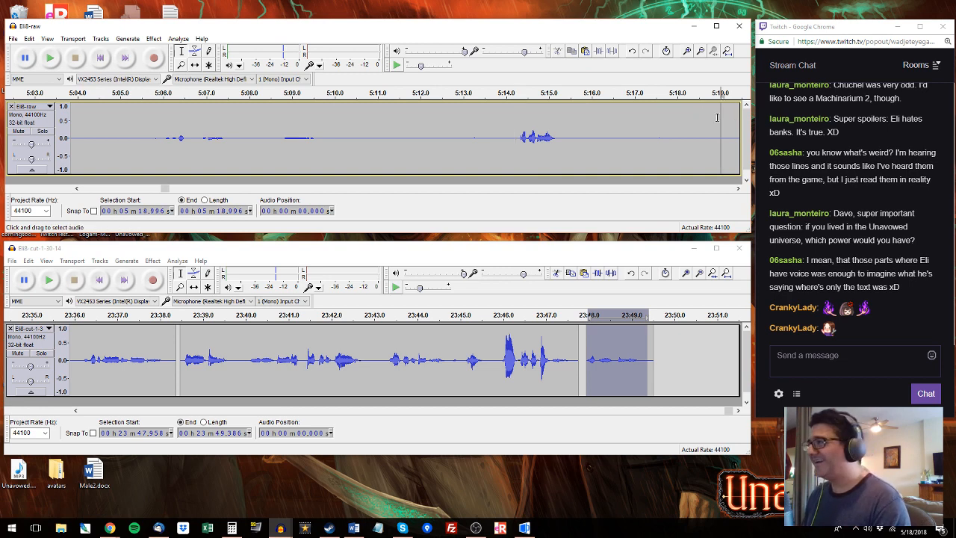
key("space")
left_click_drag(132, 136, 114, 134)
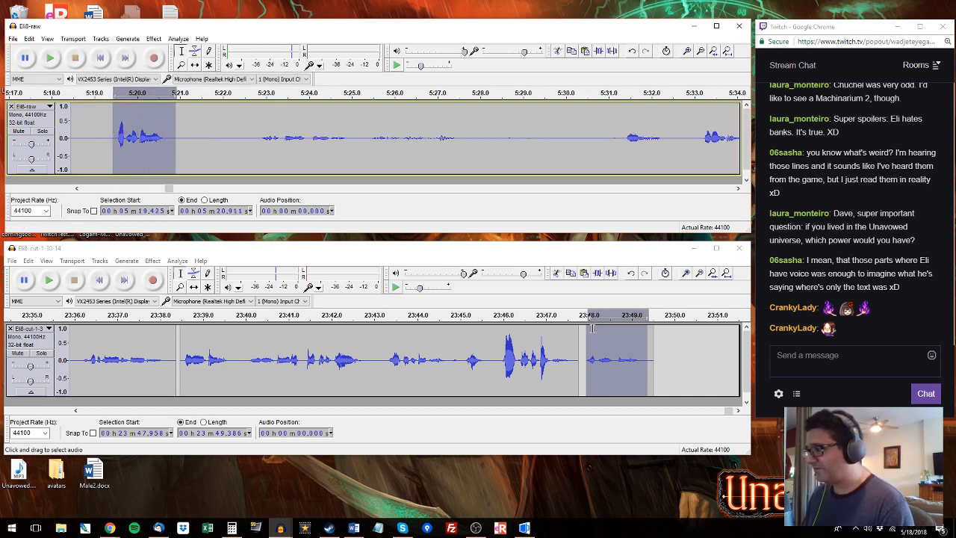
double_click(621, 354)
key("ctrl+v")
Step: Copy the raw phrase from about 5:31.3 to 5:34.5 to the end of the cut track at about 23:49.6
left_click(262, 98)
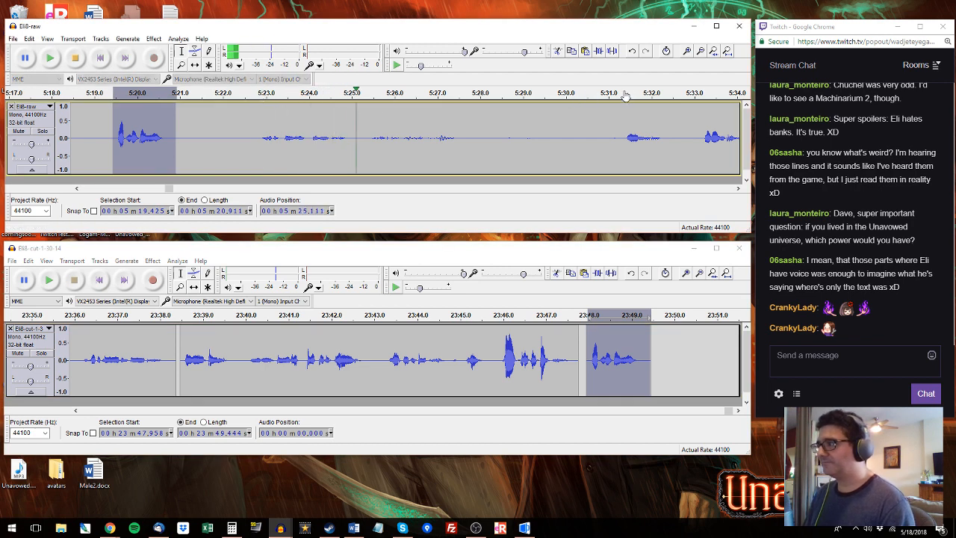
mouse_move(624, 120)
left_mouse_down()
mouse_move(743, 119)
mouse_move(608, 121)
left_mouse_up()
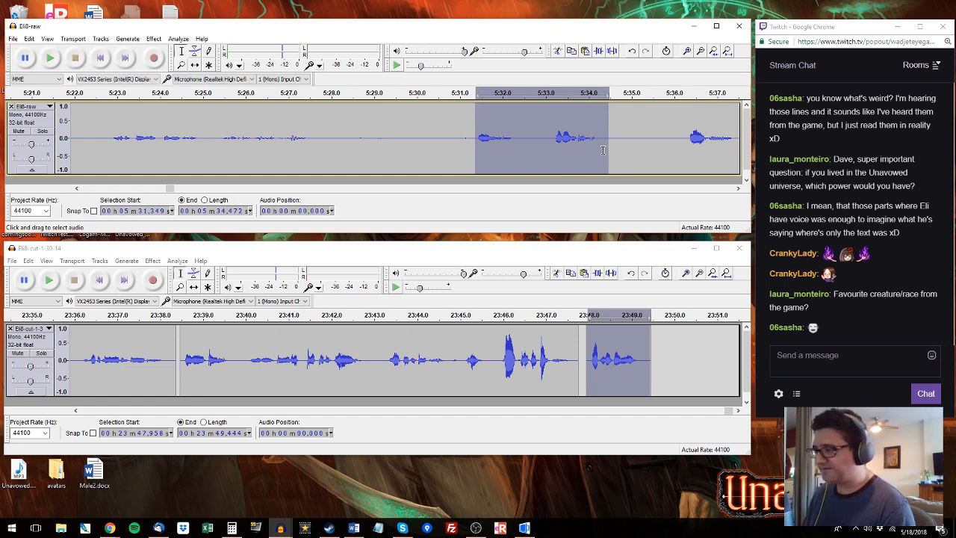
left_click(657, 337)
key("ctrl+v")
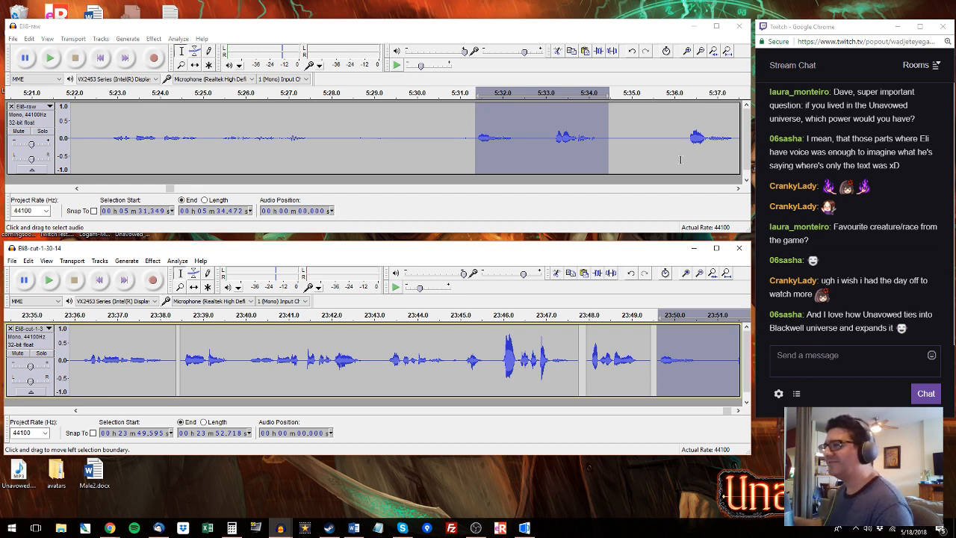
Step: Play the raw phrase from about 5:31.3 to 5:34.5 and select the following take from about 5:36.3 to 5:39.5
left_click(540, 36)
key("space")
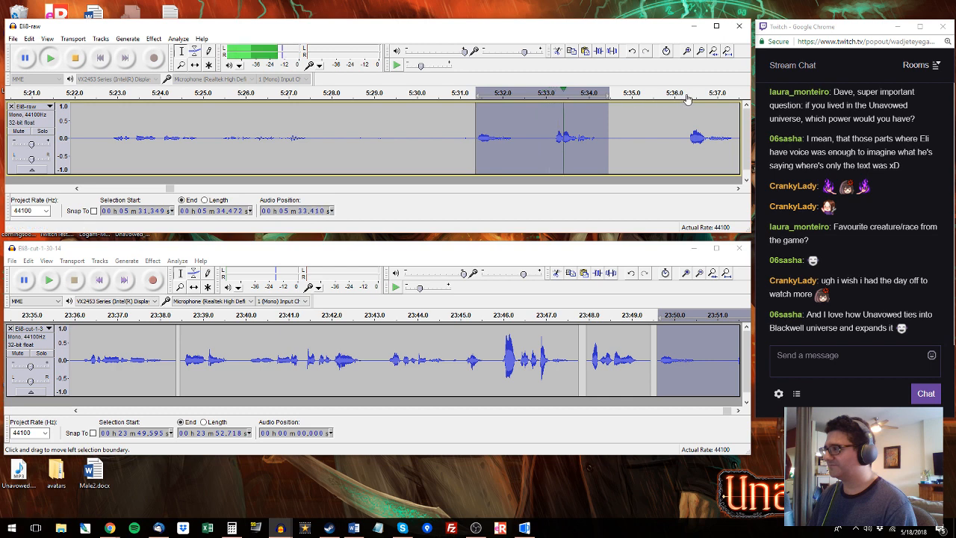
left_click(686, 130)
left_click_drag(686, 131, 584, 112)
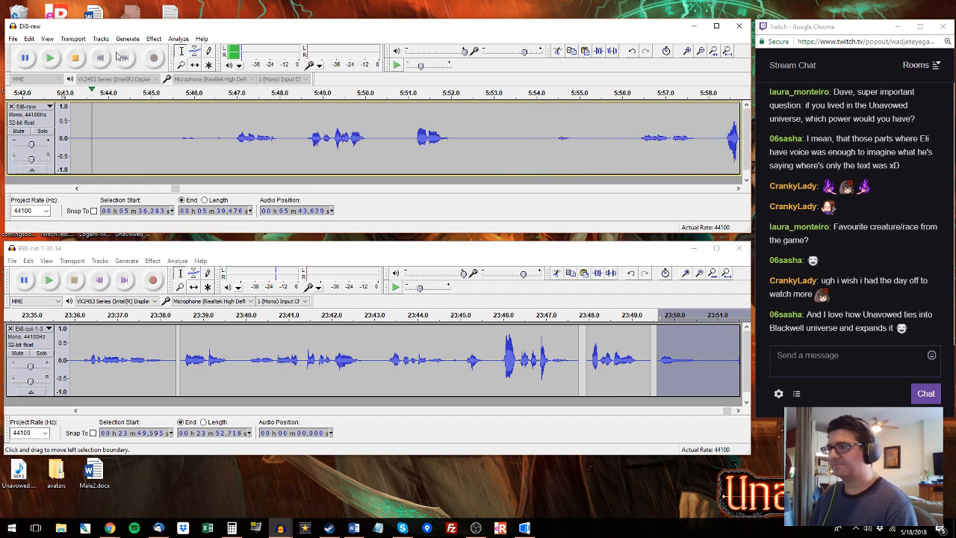
Step: Copy the raw phrase from about 5:46.9 to 5:52.5 to the cut track's end at about 23:52.9 and play it
left_click(233, 92)
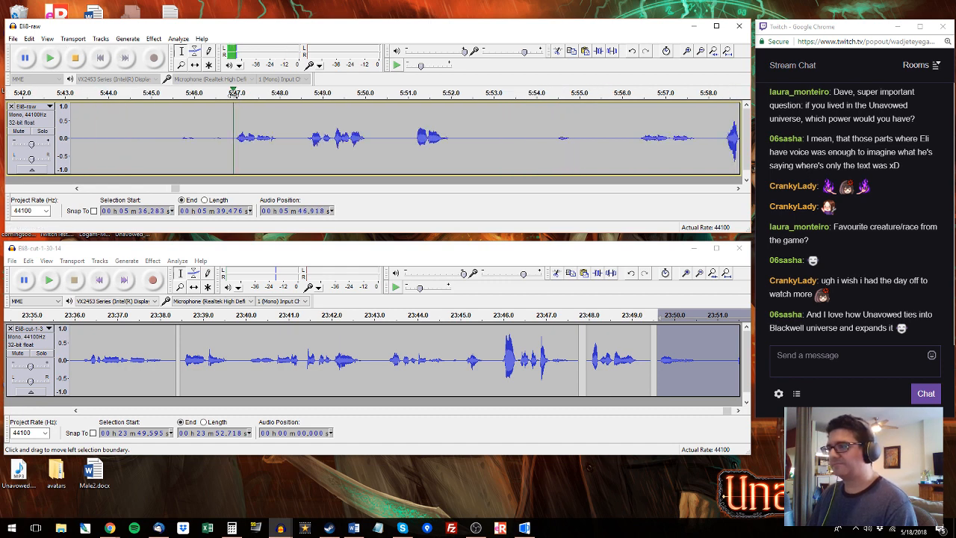
left_click(234, 140)
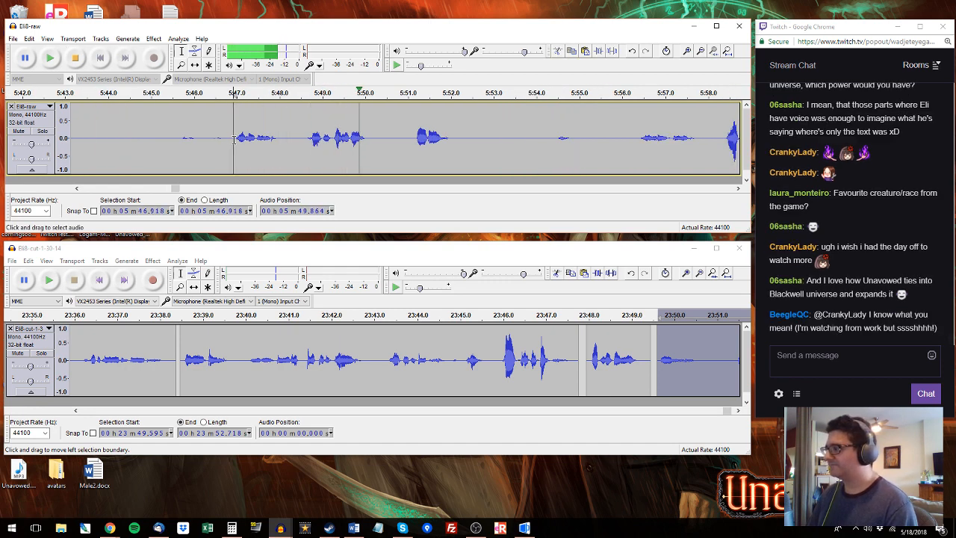
left_click_drag(234, 140, 471, 153)
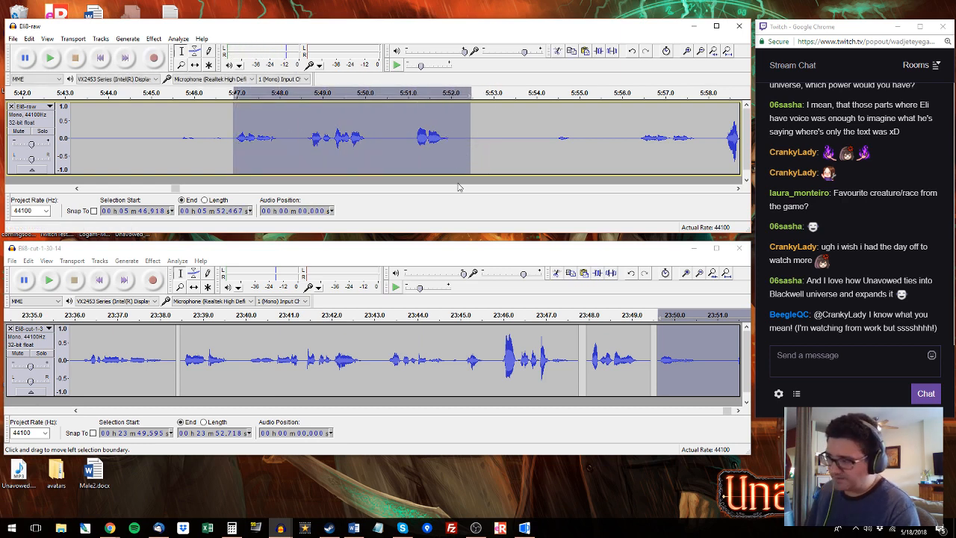
left_click(732, 412)
left_click_drag(732, 412, 738, 412)
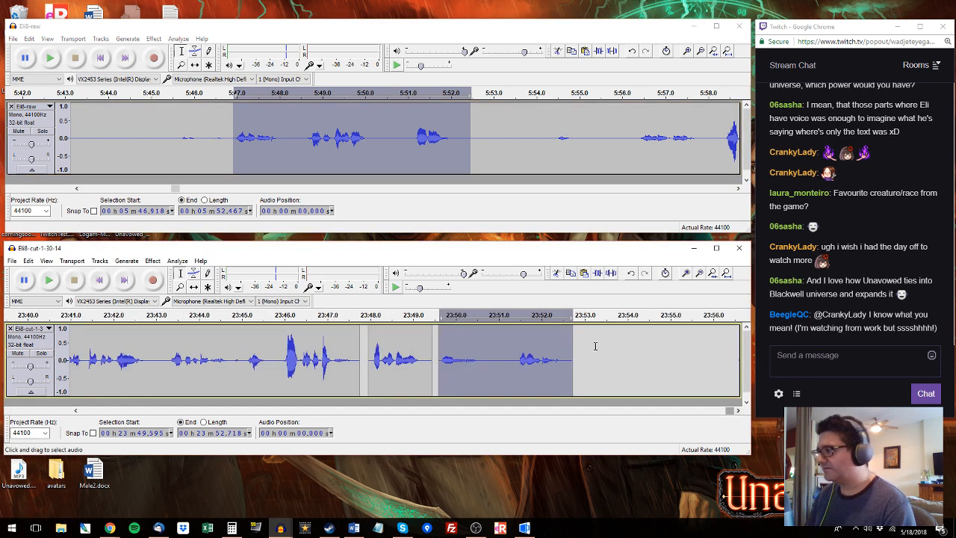
left_click(581, 340)
key("ctrl+v")
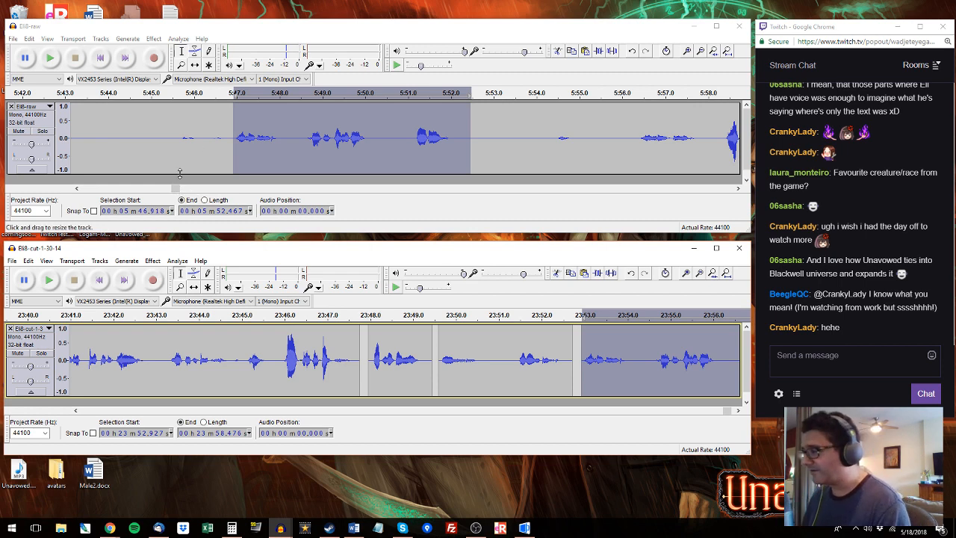
key("space")
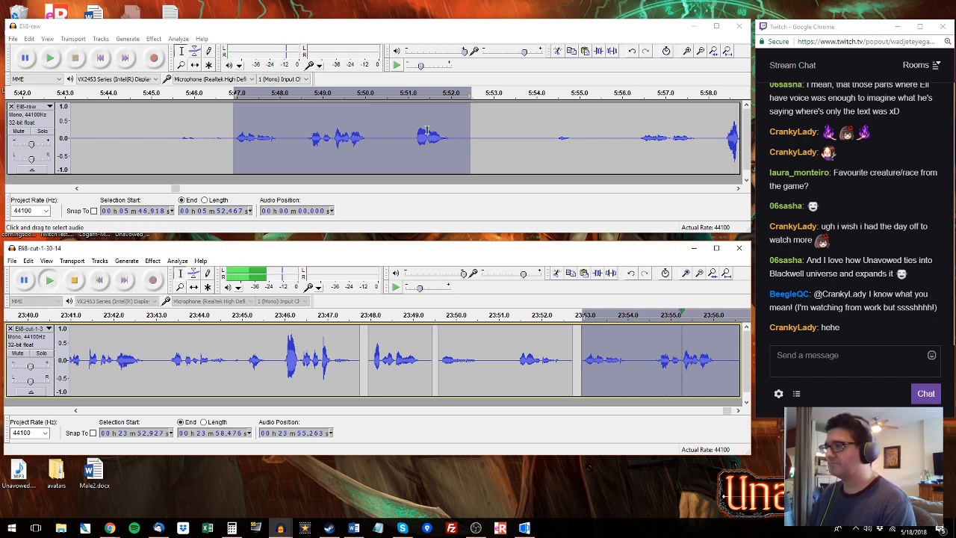
key("space")
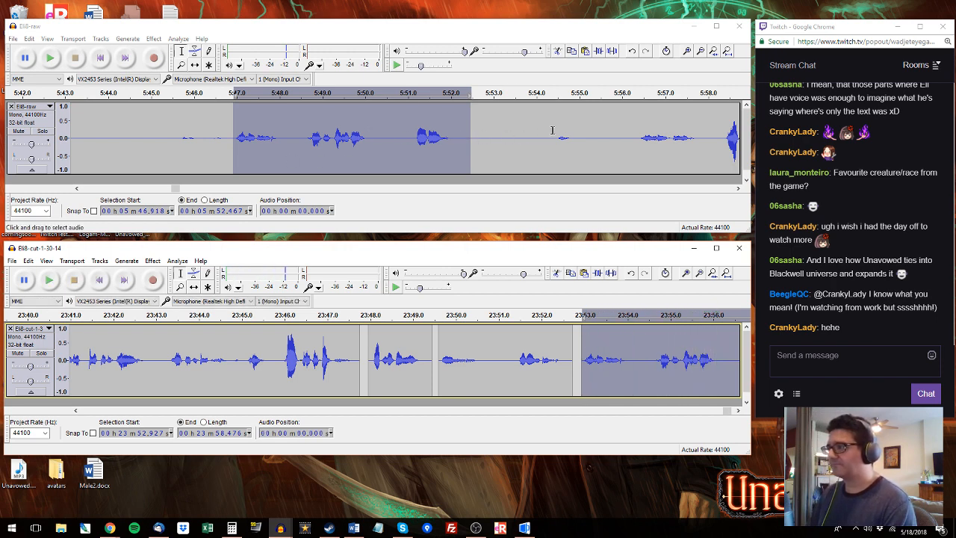
Step: Play the raw takes starting at about 5:56.2 and at about 6:00.9
left_click(632, 127)
key("space")
left_click(739, 188)
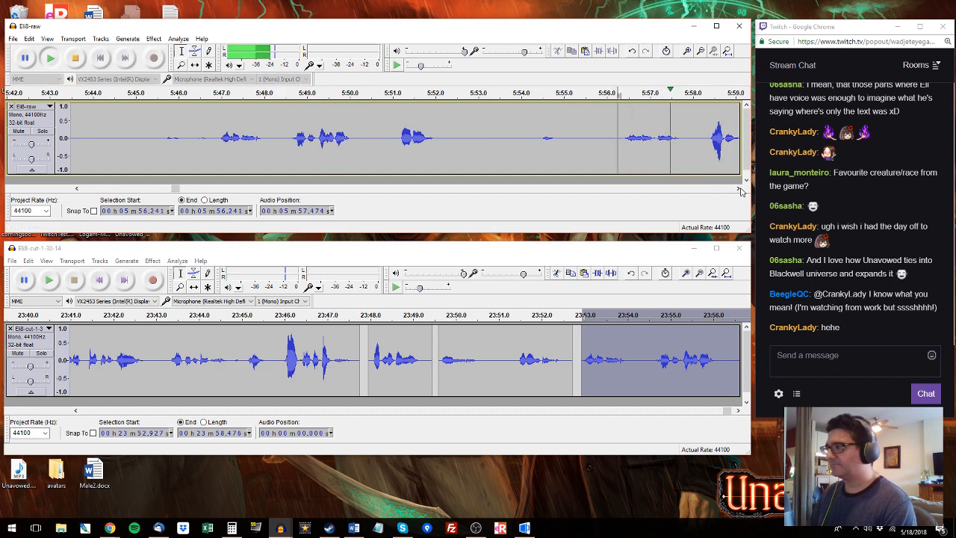
left_click(739, 189)
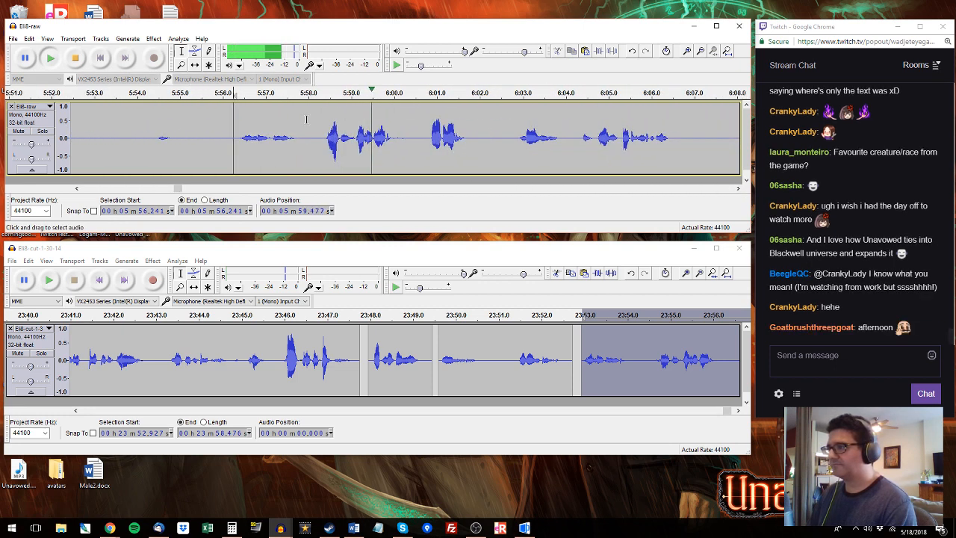
key("space")
left_click(438, 131)
key("space")
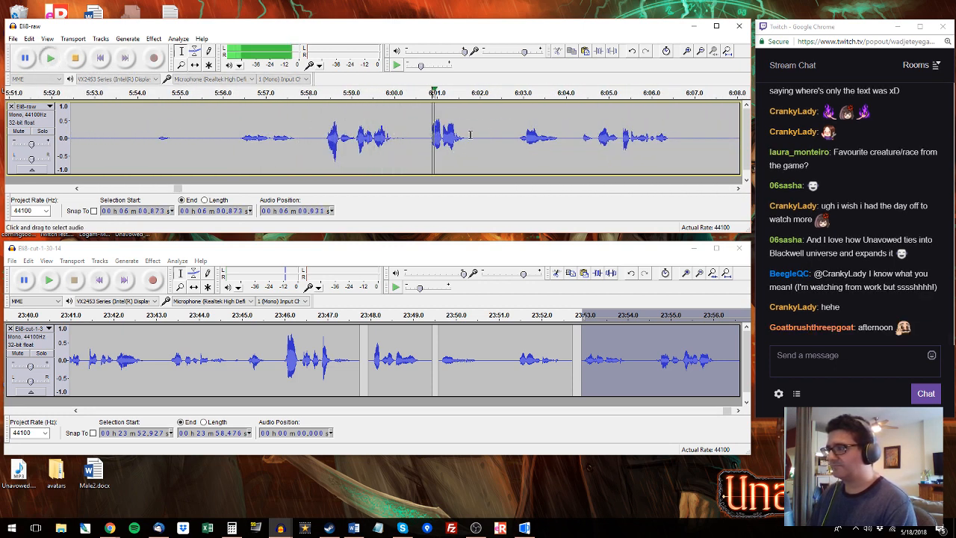
key("space")
Step: Replace the end of the cut track's last clip from about 23:54.6 with the raw phrase from about 5:58.2 to 6:01.8
left_click_drag(469, 135, 320, 134)
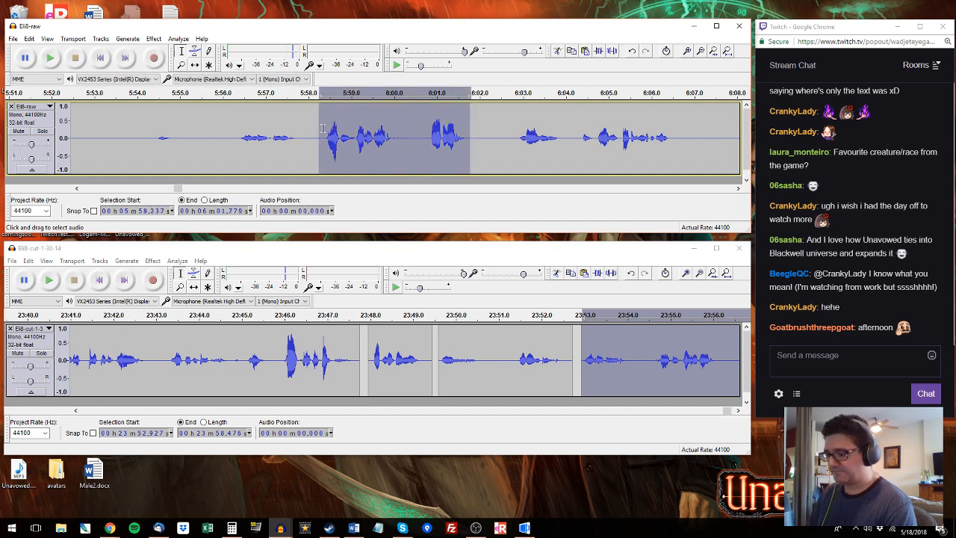
left_click(655, 338)
key("space")
left_click_drag(647, 352, 583, 348)
Step: Play the raw phrase starting at about 6:02.7 and delete the raw recording from its beginning up to about 6:01.9
left_click(516, 123)
key("space")
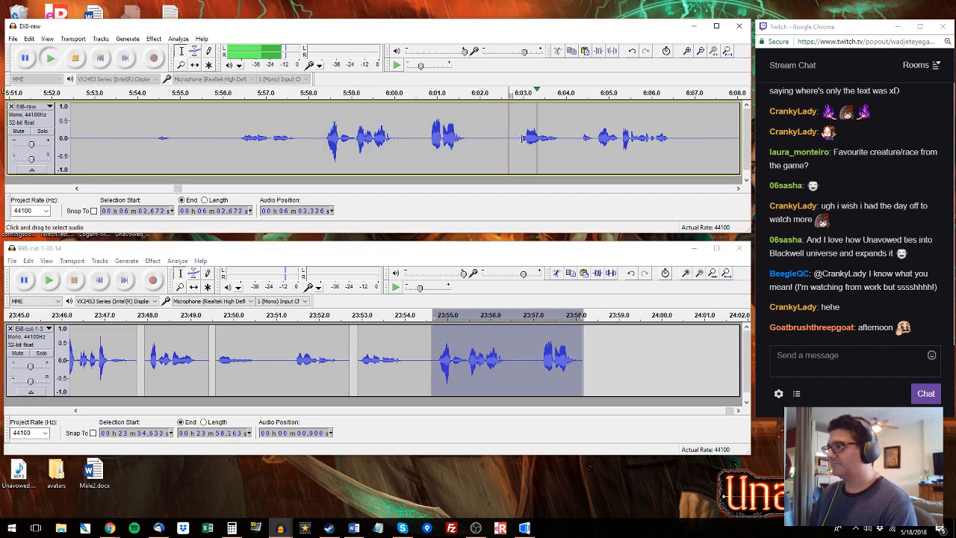
left_click(474, 142)
key("Home")
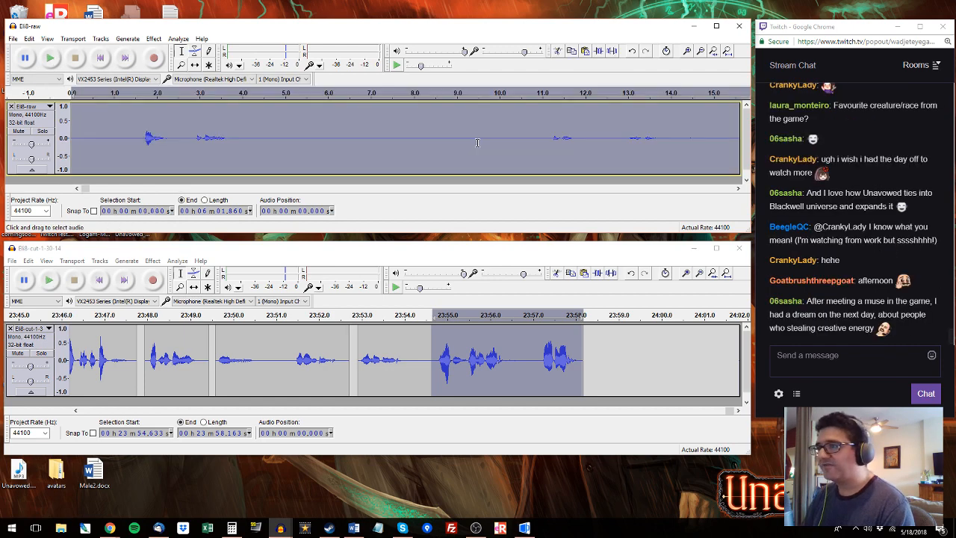
left_click_drag(84, 190, 41, 193)
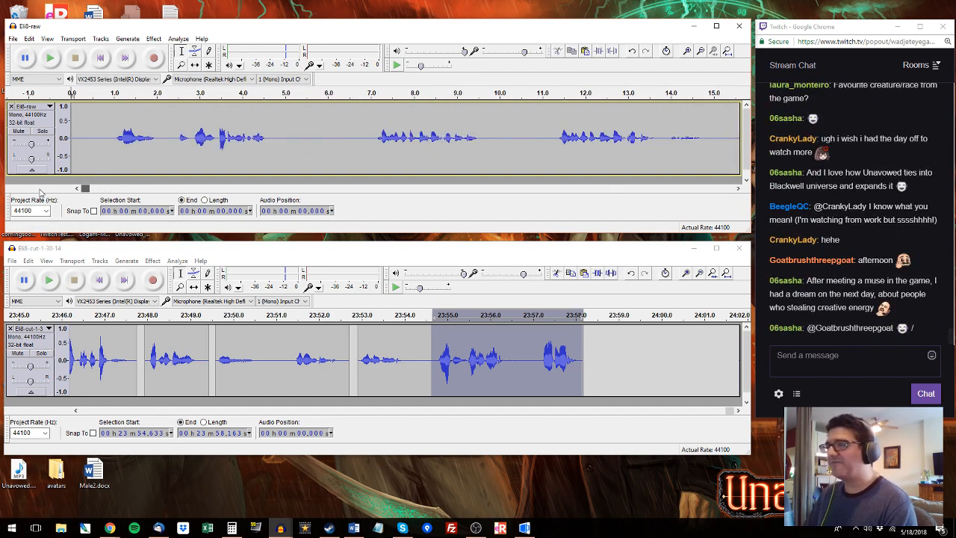
Step: Copy the raw phrase from about 1.0 s to 4.9 s to the end of the cut track at about 23:58.4
left_click(113, 92)
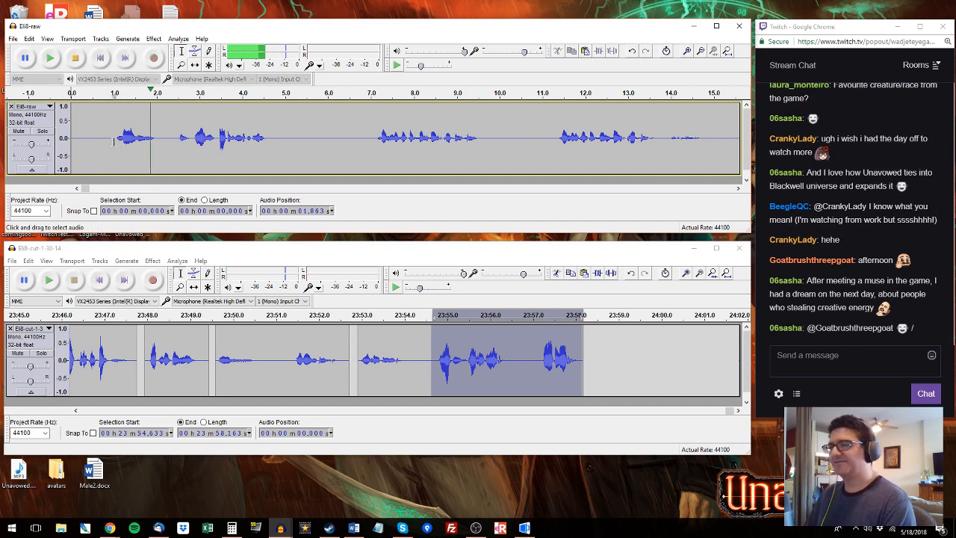
left_click_drag(113, 141, 280, 144)
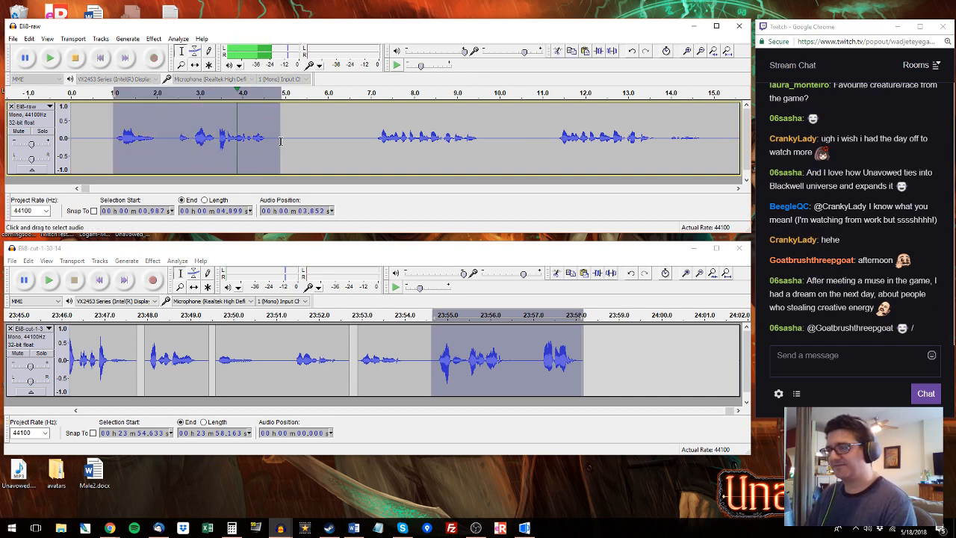
left_click(590, 338)
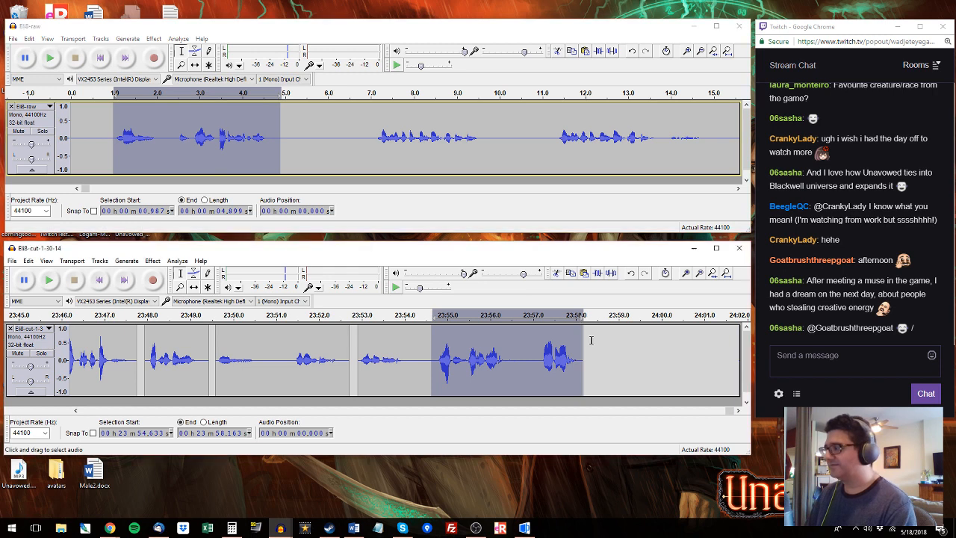
key("ctrl+v")
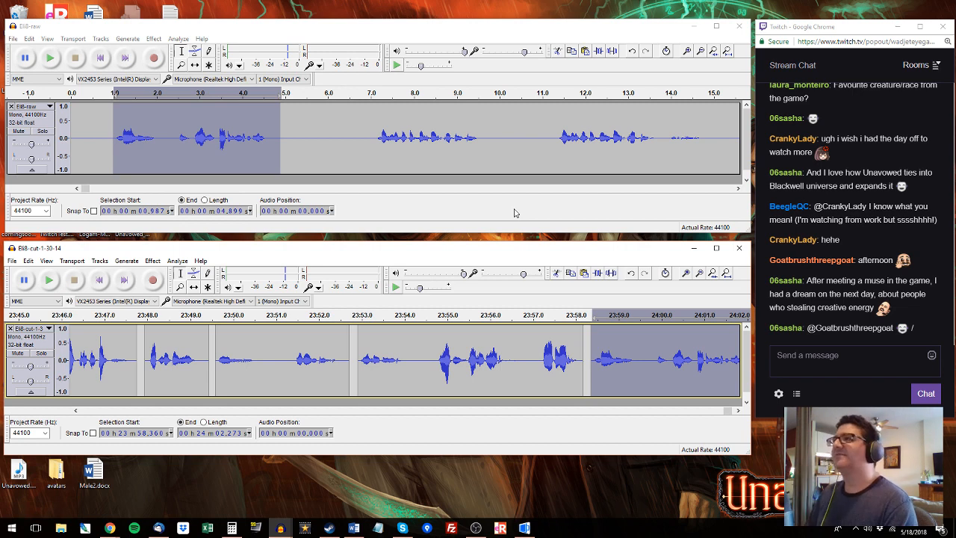
Step: Copy the raw phrase from about 7.0 s to 10.0 s to the end of the cut track at about 24:02.4
left_click(376, 94)
left_click_drag(372, 130, 498, 132)
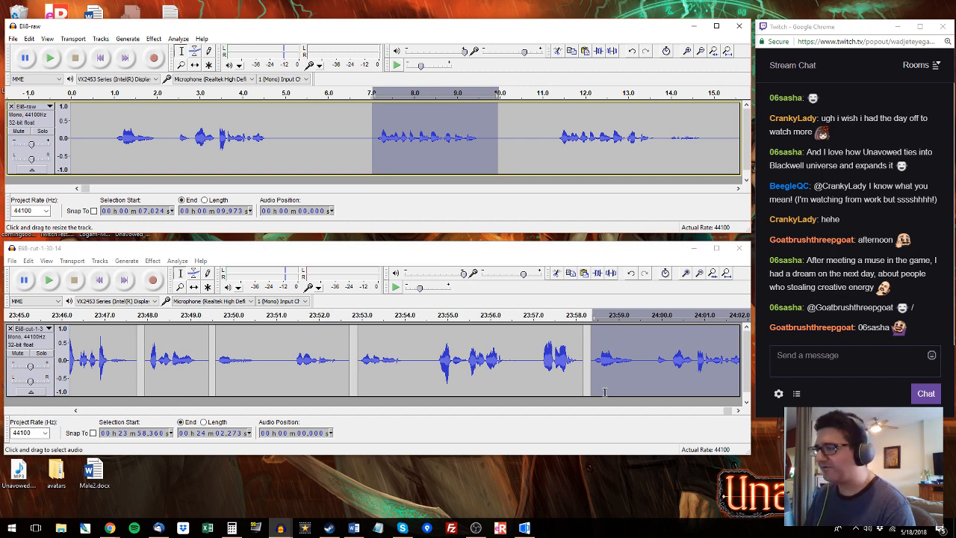
left_click_drag(730, 411, 739, 410)
left_click(486, 37)
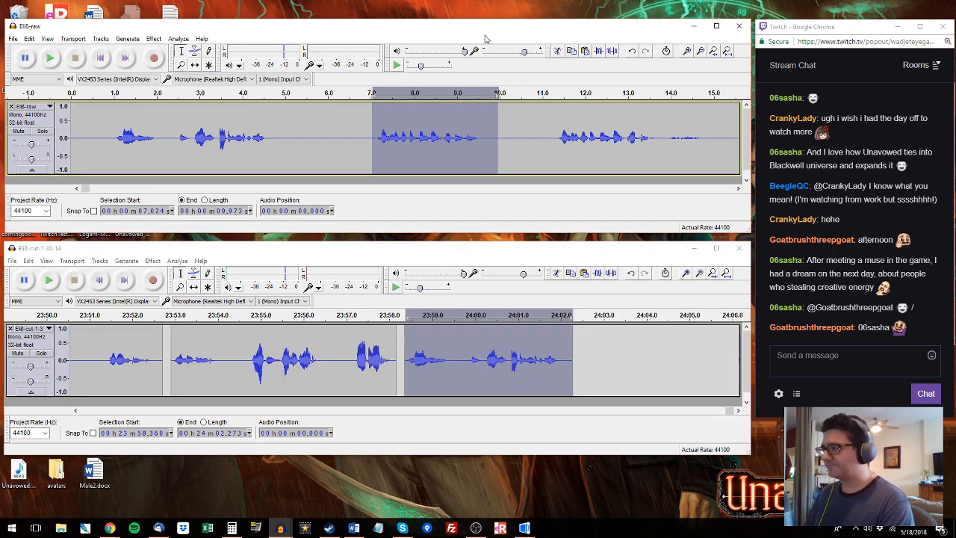
key("space")
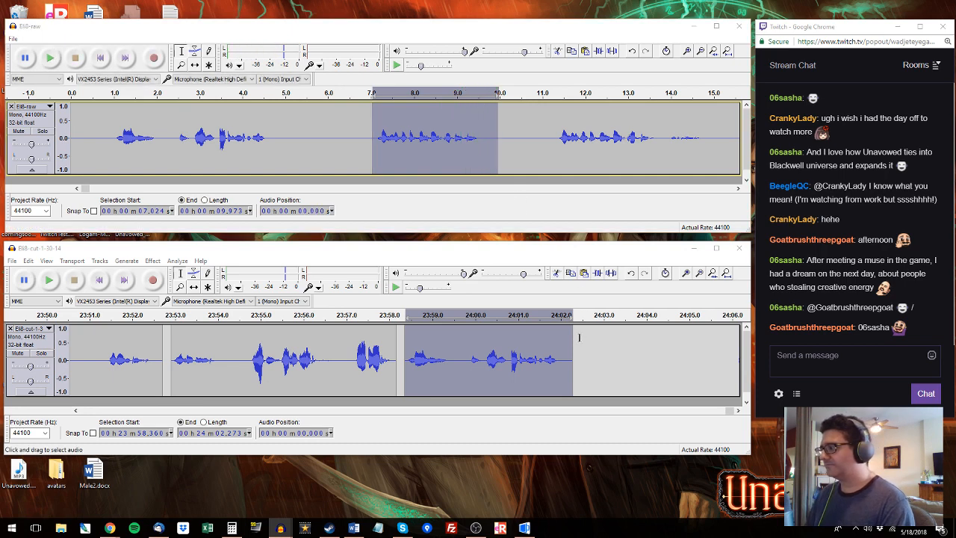
left_click_drag(579, 337, 706, 351)
key("space")
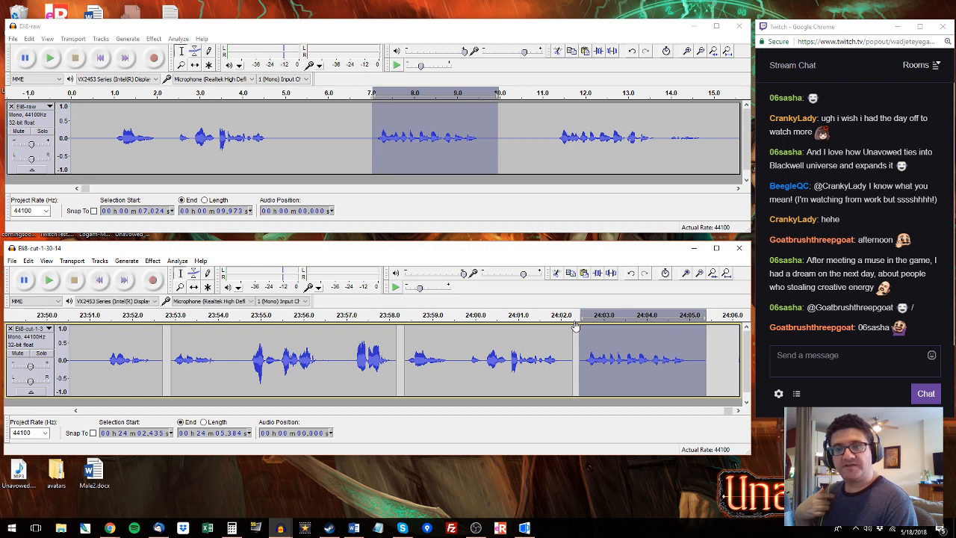
Step: Audition the raw takes from about 11.3 s to 13.8 s and from about 15.8 s to 18.3 s
left_click(569, 94)
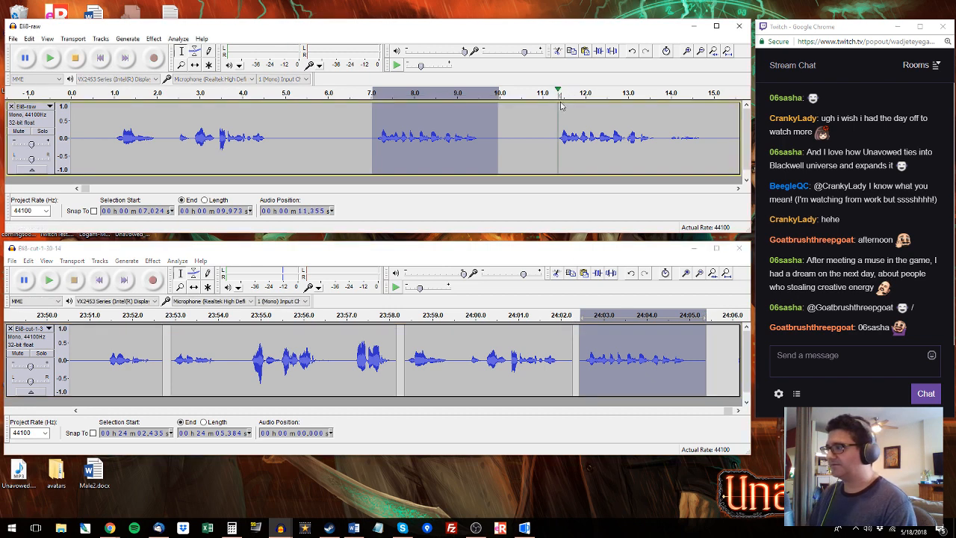
left_click_drag(553, 134, 661, 133)
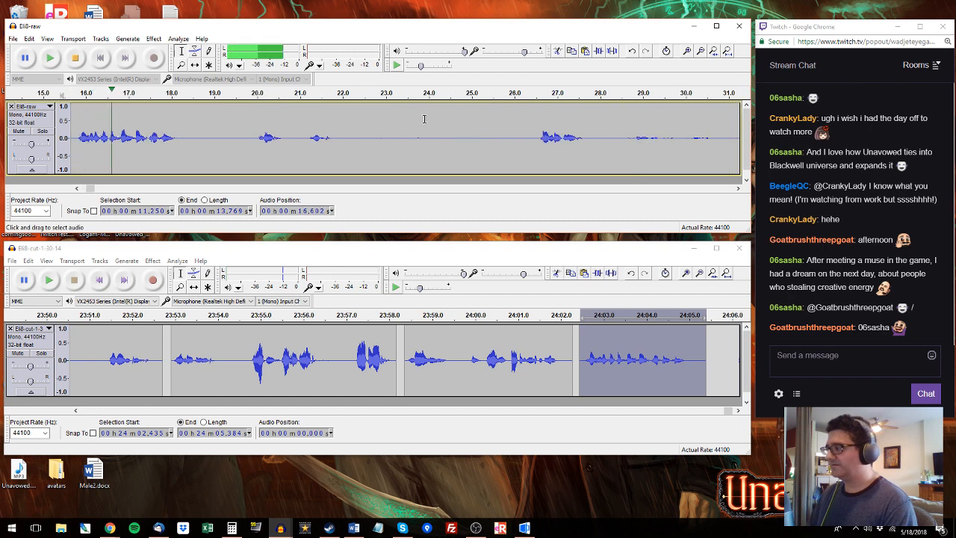
left_click_drag(183, 140, 165, 129)
key("space")
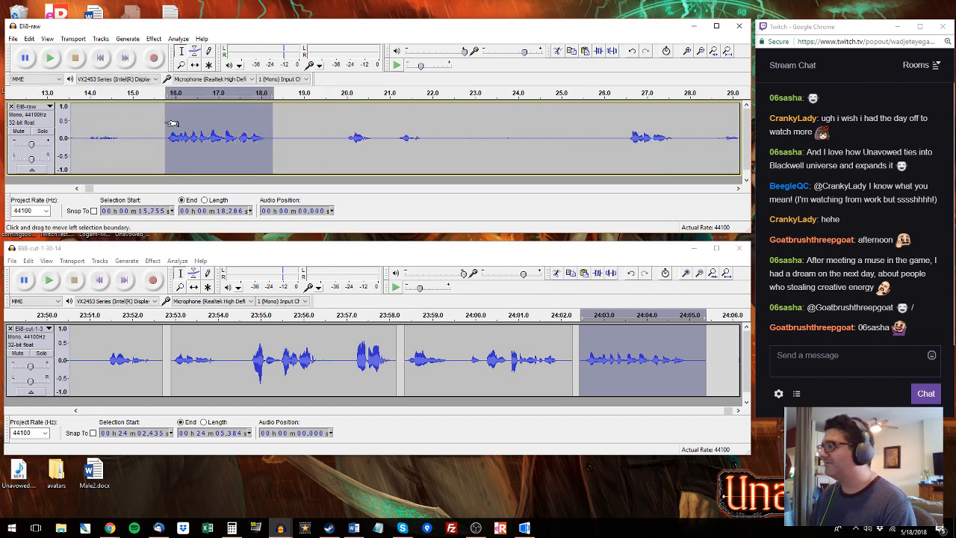
key("space")
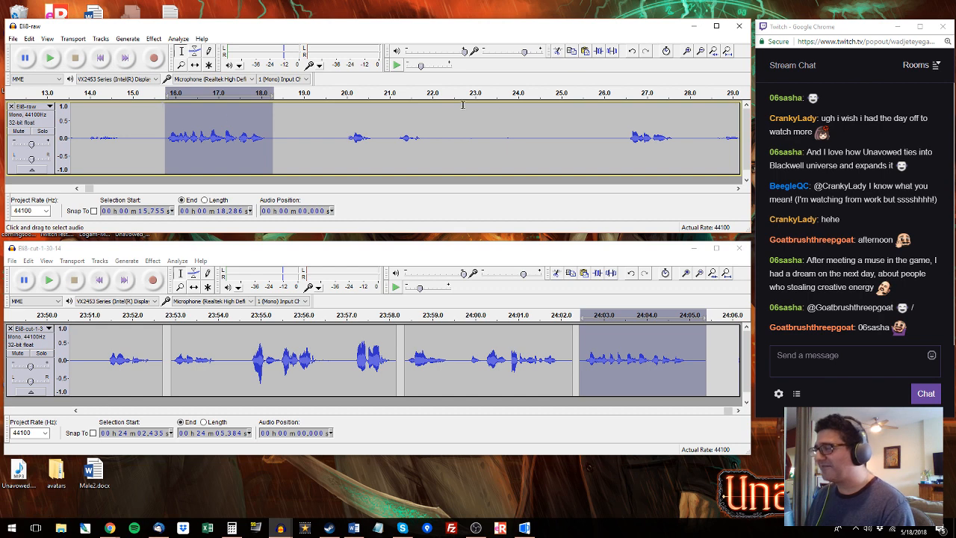
Step: Replace the last cut clip at about 24:02.4 with the raw take from about 15.8 s to 18.3 s and play it
left_click(578, 248)
key("ctrl+v")
key("space")
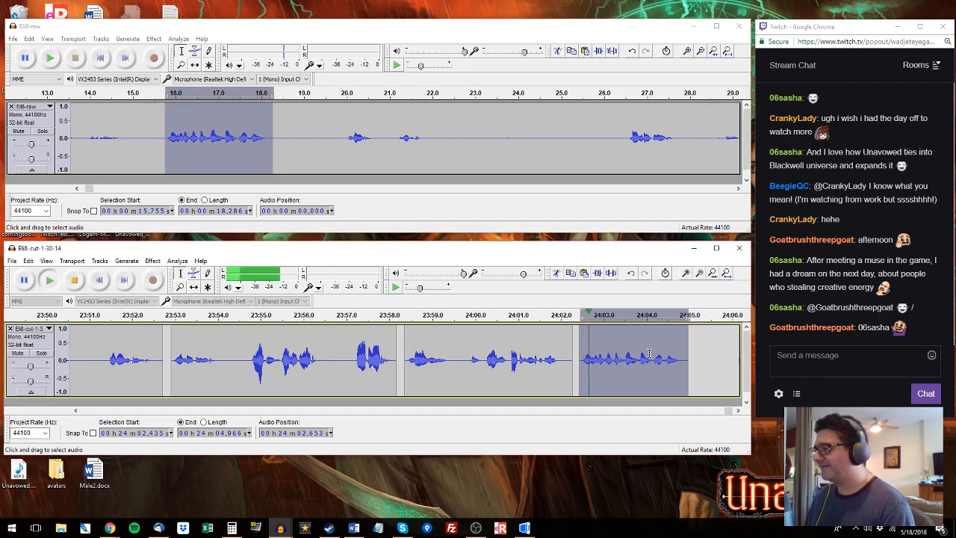
key("space")
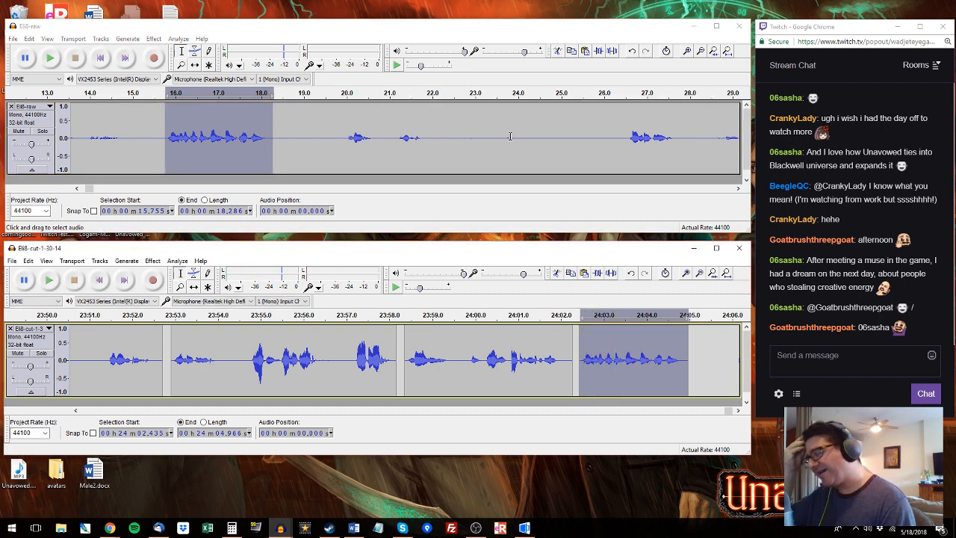
Step: Copy the raw phrase from about 20.0 s to 22.0 s to the end of the cut track at about 24:05.1
left_click(345, 97)
left_click_drag(345, 131, 431, 146)
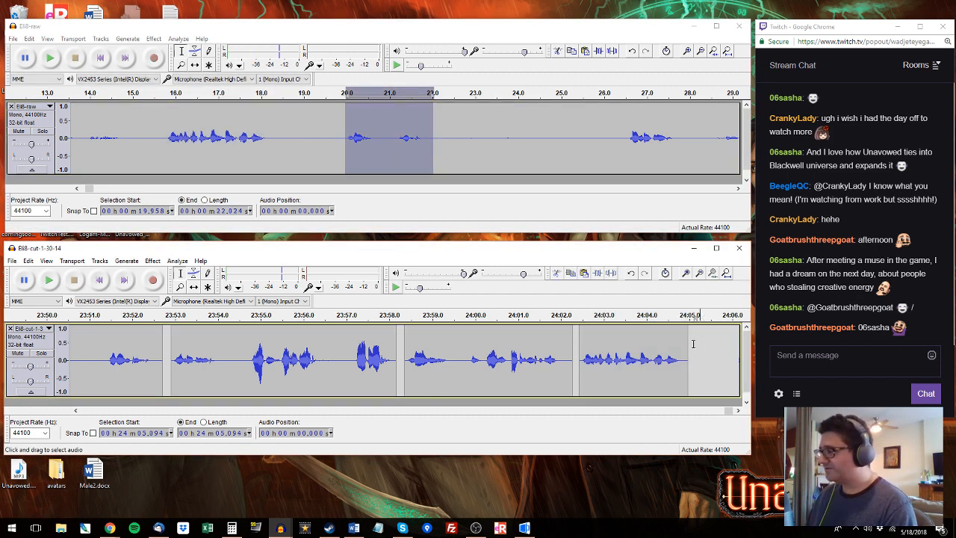
left_click_drag(692, 346, 572, 351)
Step: Audition the raw recording from about 26.5 s and copy the phrase from about 32.1 s to 34.8 s to the cut track at about 24:07.2
left_click(624, 129)
key("space")
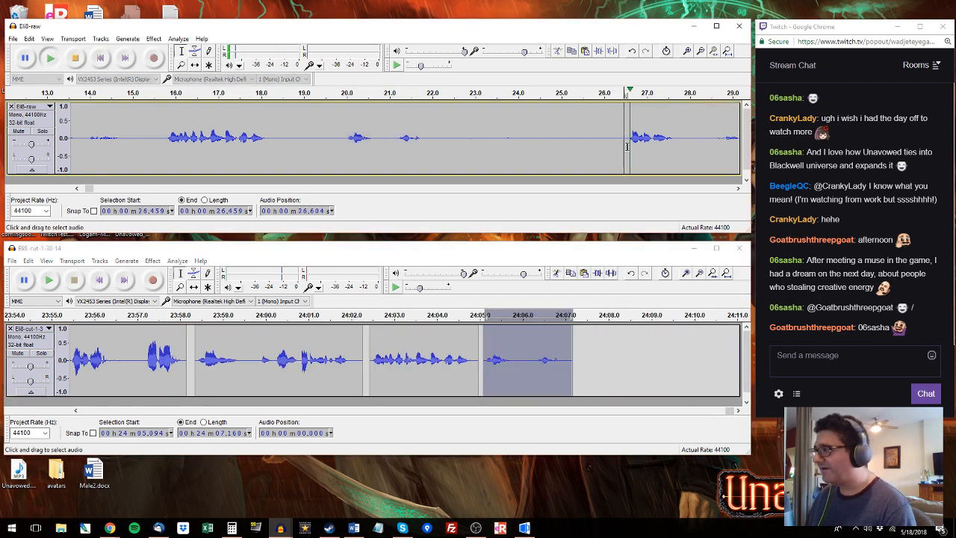
left_click_drag(625, 131, 484, 142)
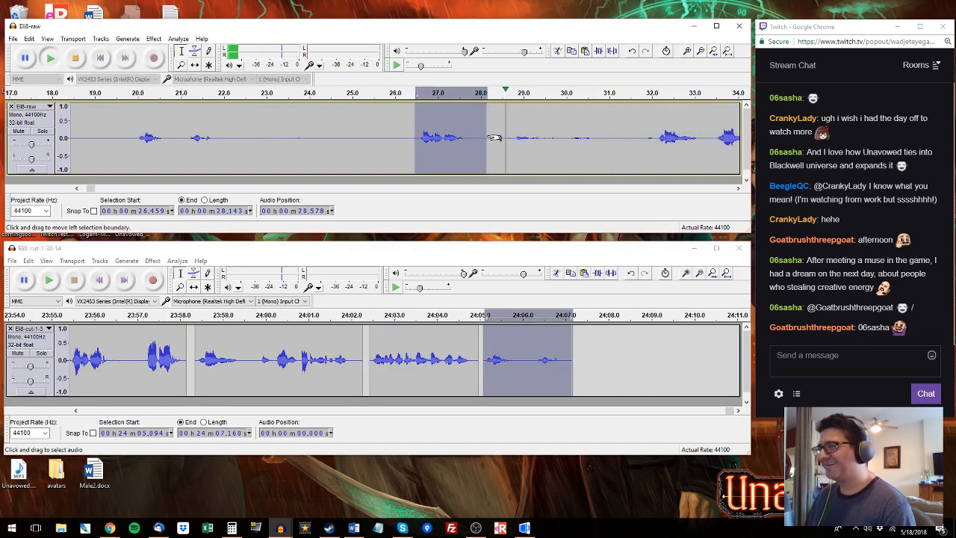
left_click(654, 96)
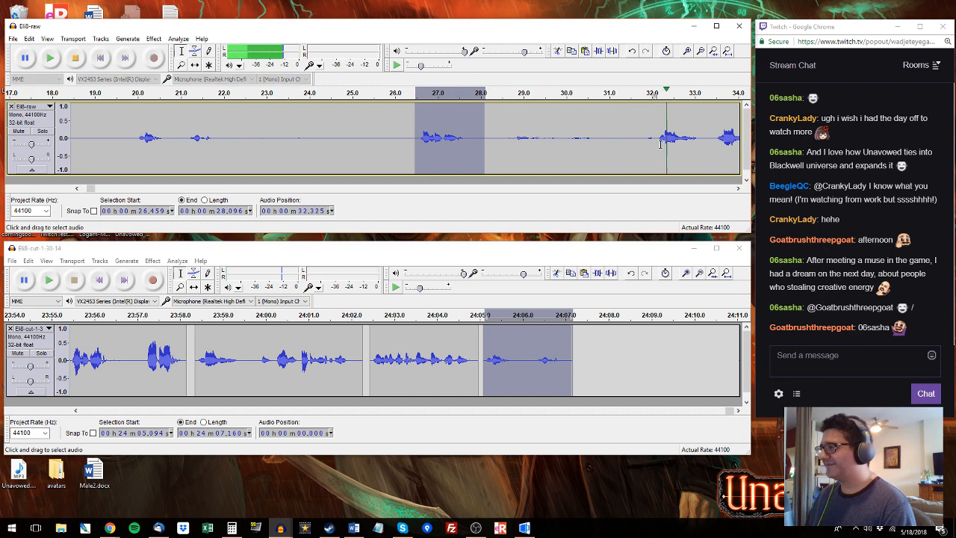
left_click_drag(657, 136, 489, 138)
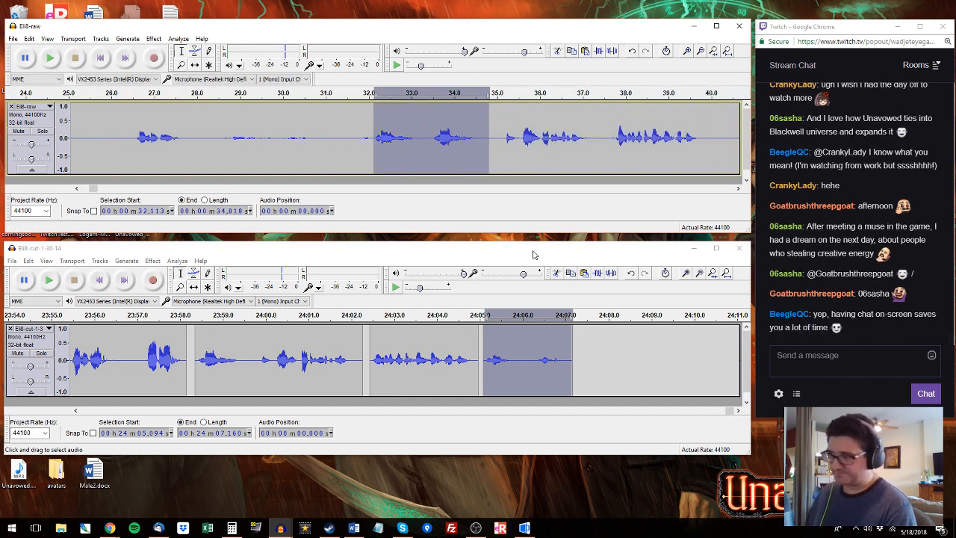
left_click_drag(575, 338, 691, 351)
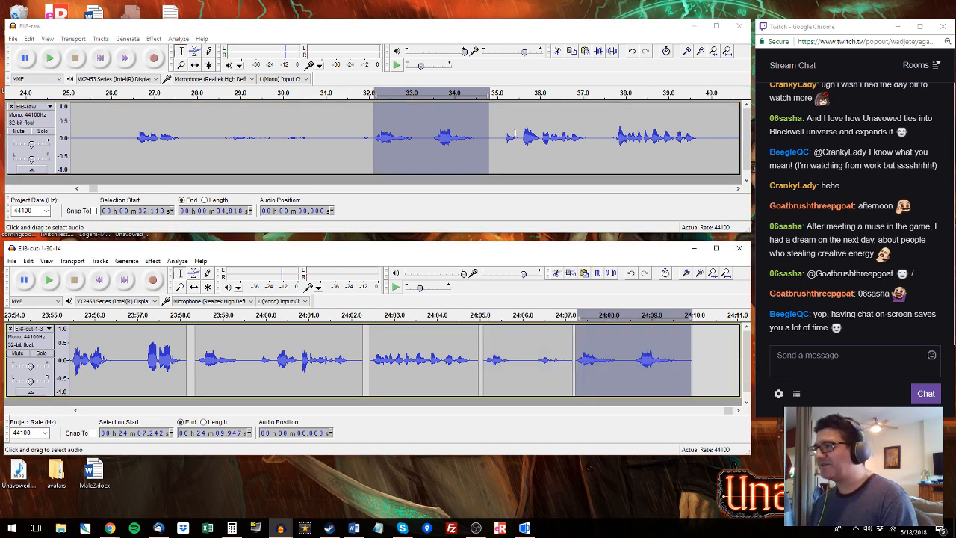
Step: Play the raw phrase from about 35.2 s and copy the section from about 35.1 s to 40.0 s to the cut track at about 24:10.1
left_click(504, 126)
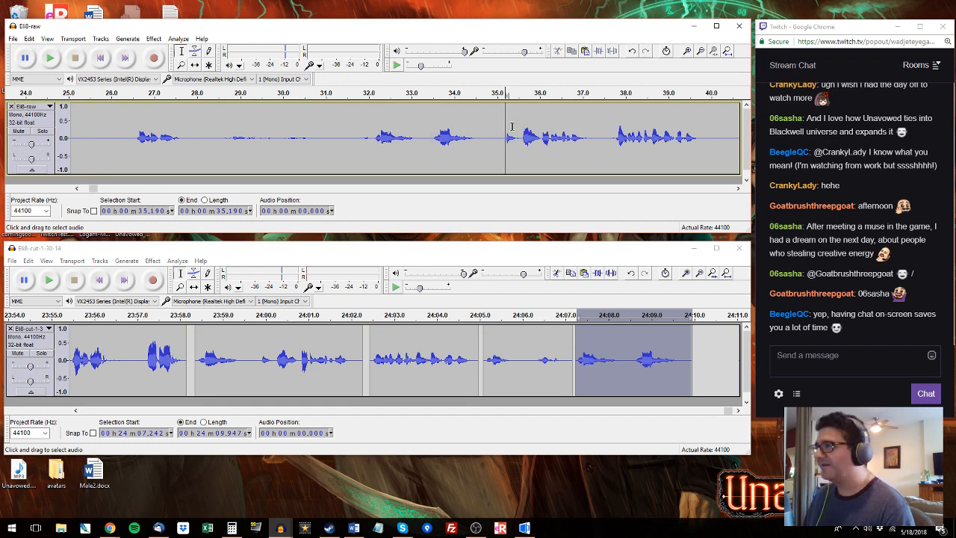
key("space")
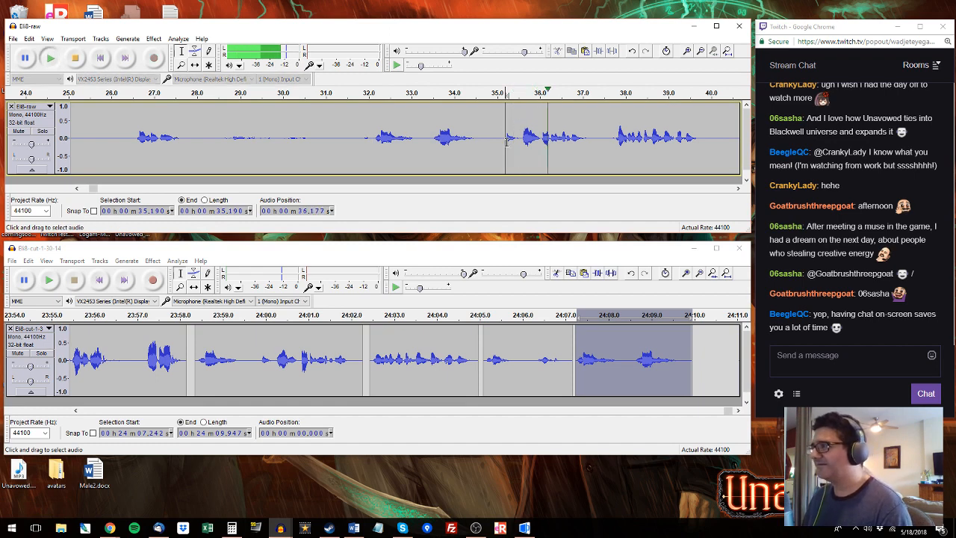
left_click_drag(501, 140, 713, 135)
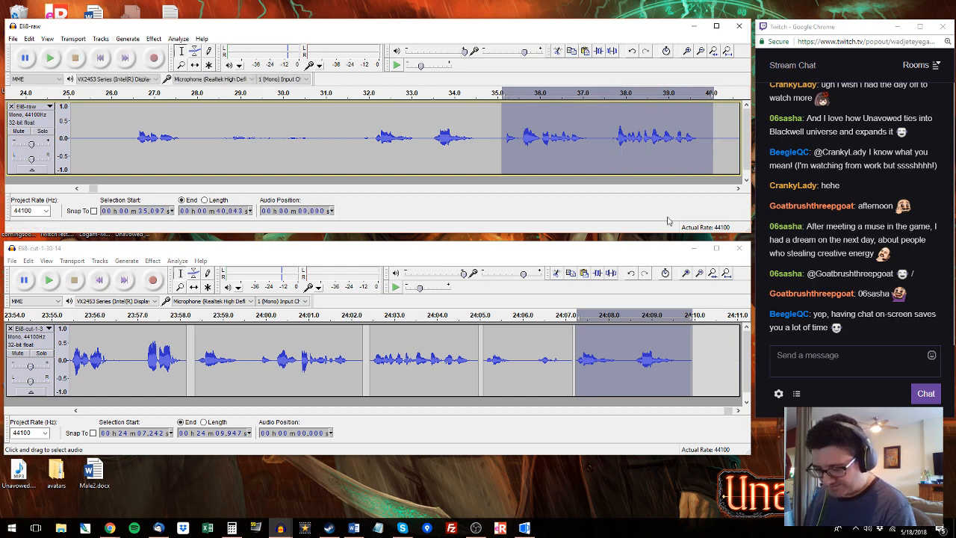
left_click(698, 334)
key("ctrl+v")
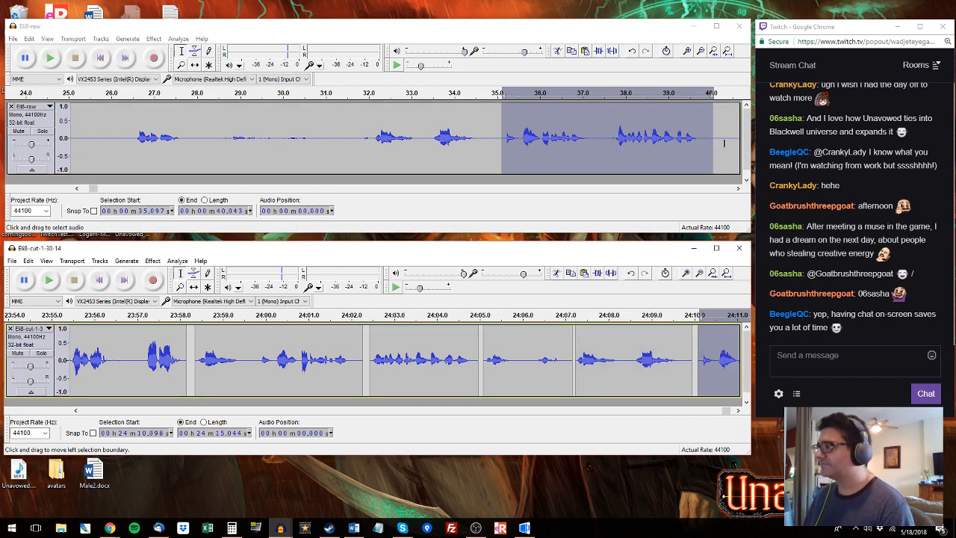
Step: Audition the raw takes from about 40.3 s, including the one from 43.1 s to 45.1 s, and compare them with the cut clip at about 24:05
left_click(723, 144)
key("space")
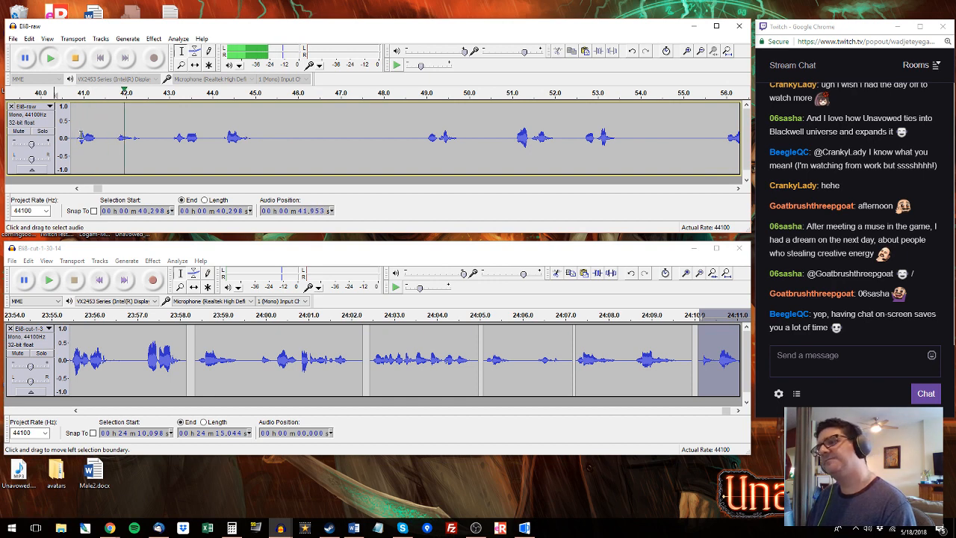
left_click_drag(174, 135, 258, 135)
key("space")
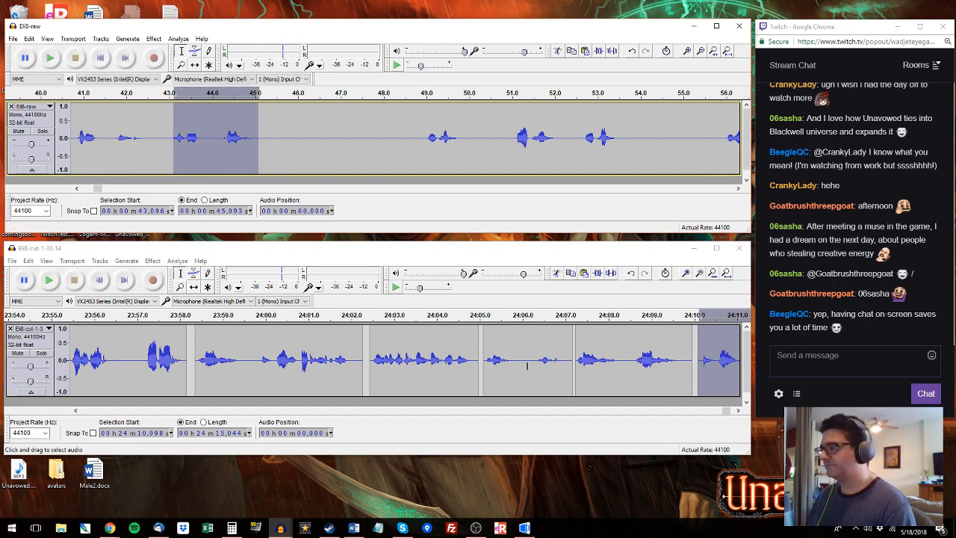
left_click(479, 359)
key("space")
left_click_drag(726, 410, 729, 411)
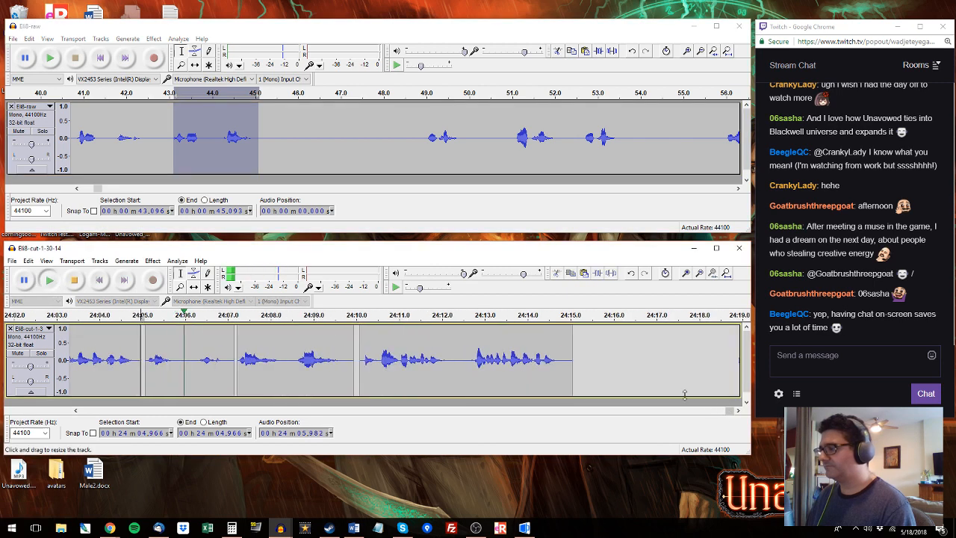
key("space")
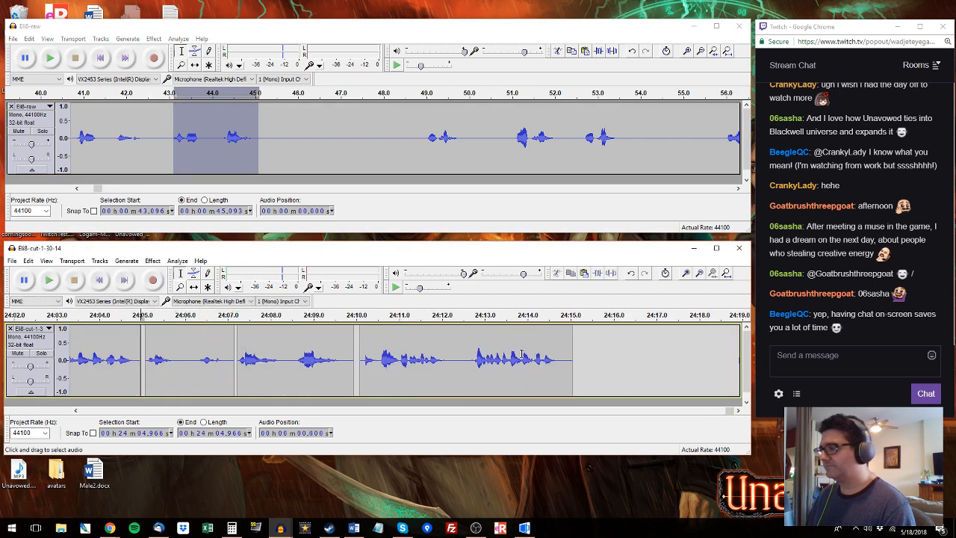
Step: Duplicate the cut clip from about 24:05.1 to 24:07.2 at the end of the track at about 24:15.1 and play it
double_click(196, 359)
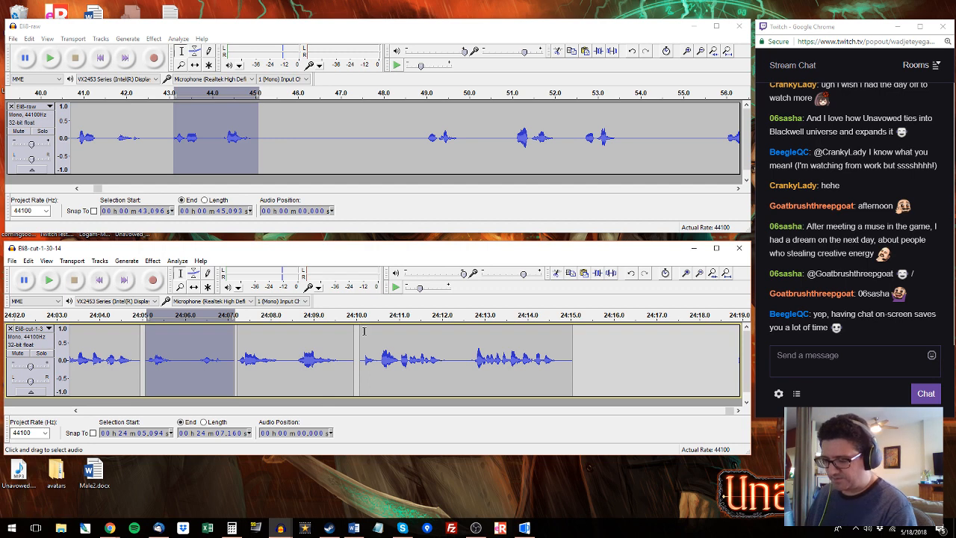
left_click_drag(575, 336, 665, 336)
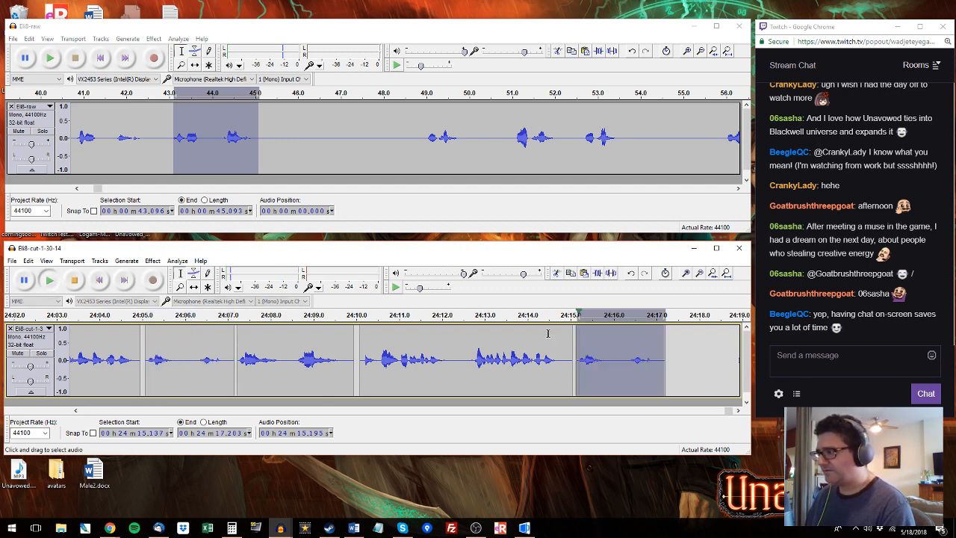
key("space")
key("ctrl+1")
key("ctrl+1")
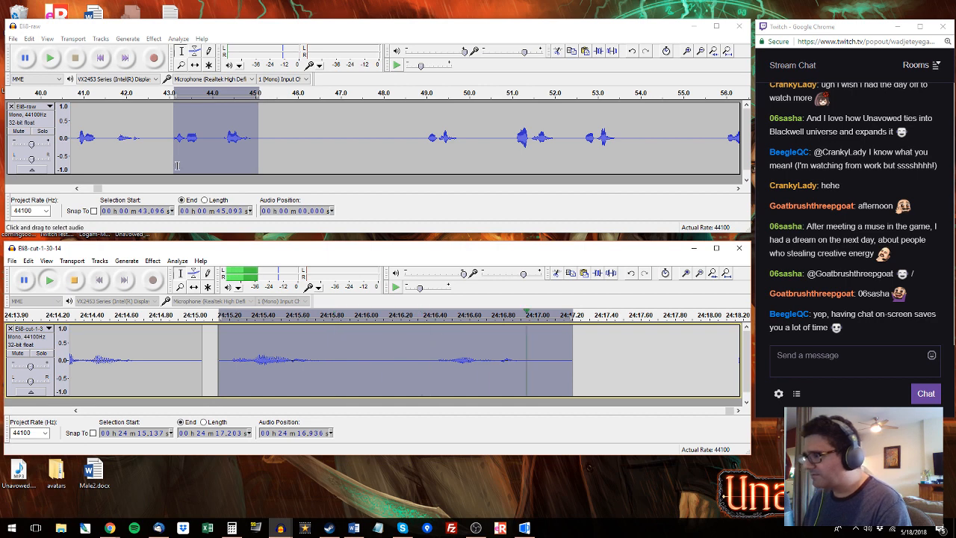
Step: Compare the raw take starting at about 43.0 s with the opening of the duplicated cut clip at about 24:15.2
left_click(167, 142)
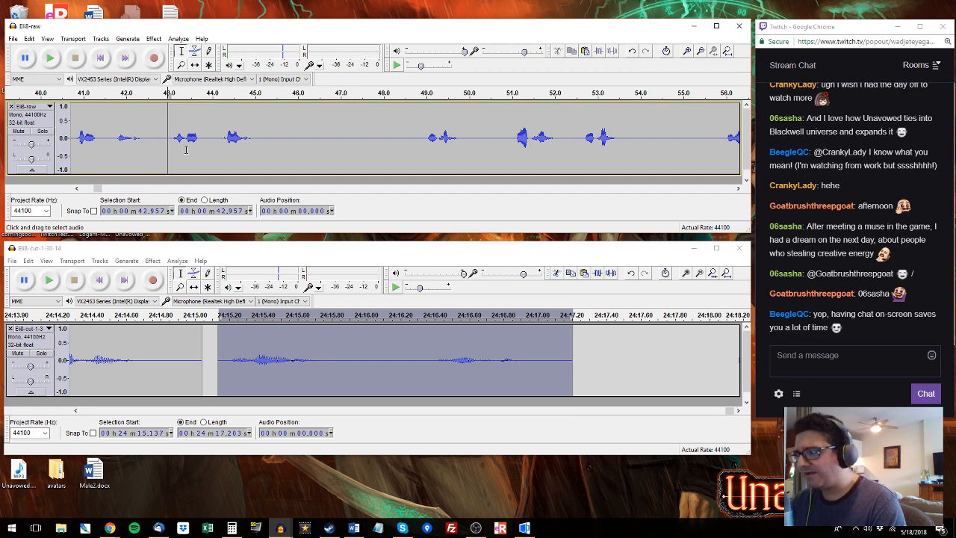
key("space")
key("space")
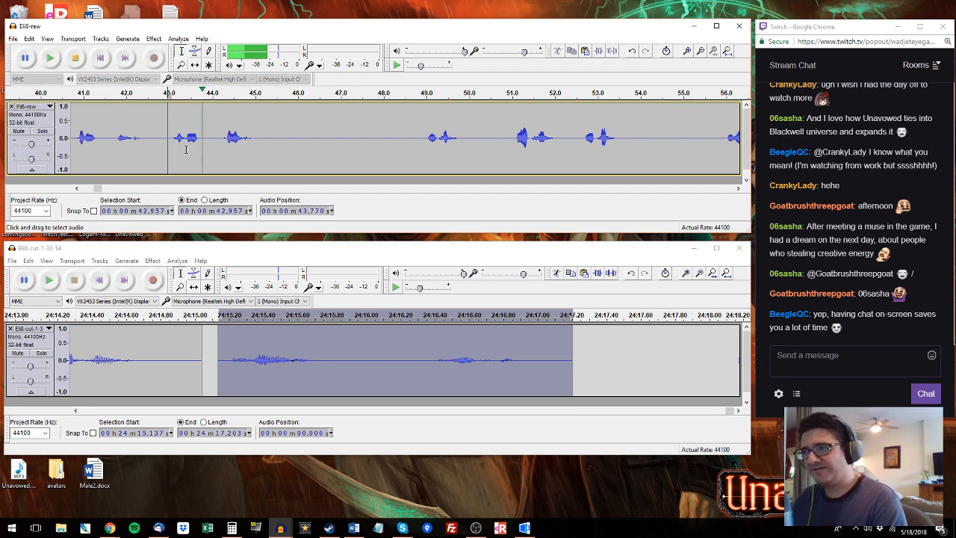
left_click(221, 372)
key("space")
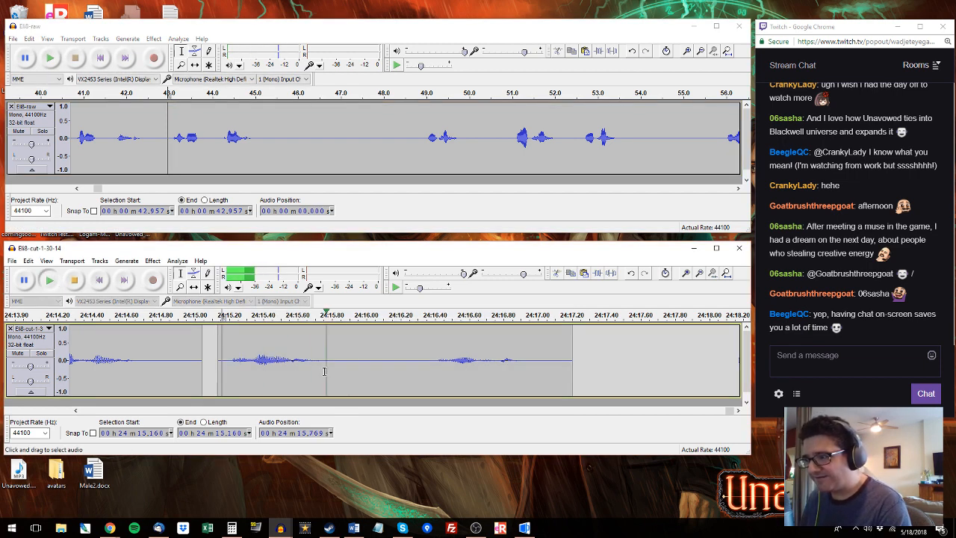
key("space")
key("space")
key("space")
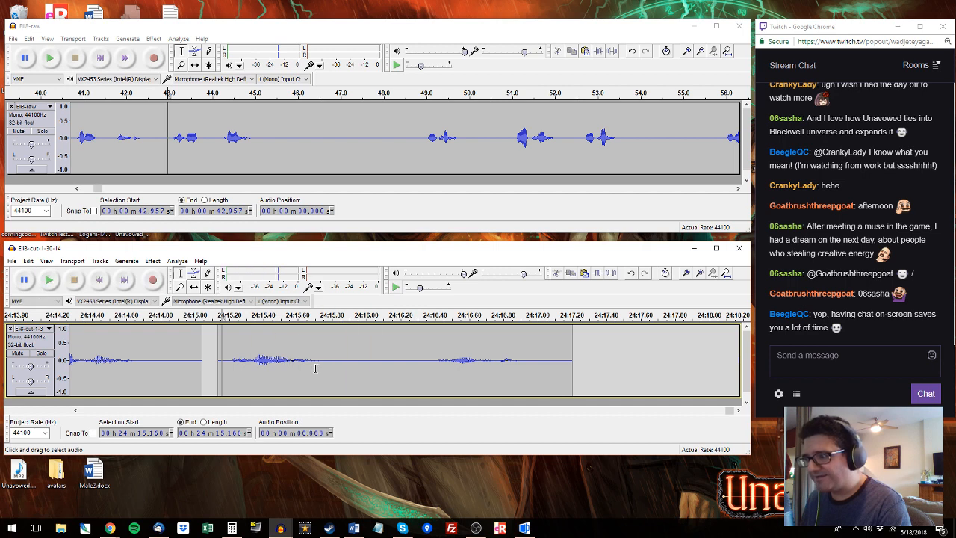
key("space")
key("space")
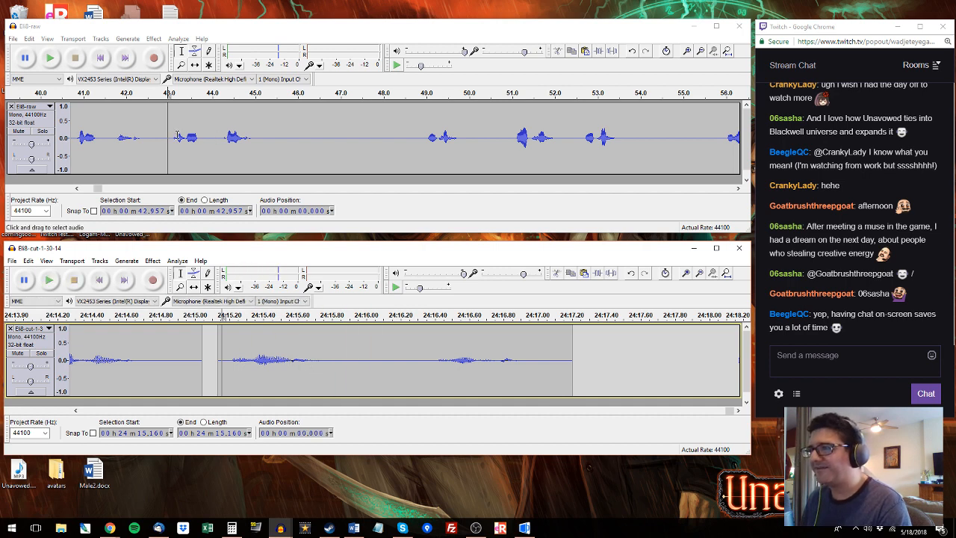
Step: Replace the opening part of the duplicated clip at about 24:15.2 with the raw section from about 43.0 s to 43.8 s and play the result
left_click(172, 136)
key("space")
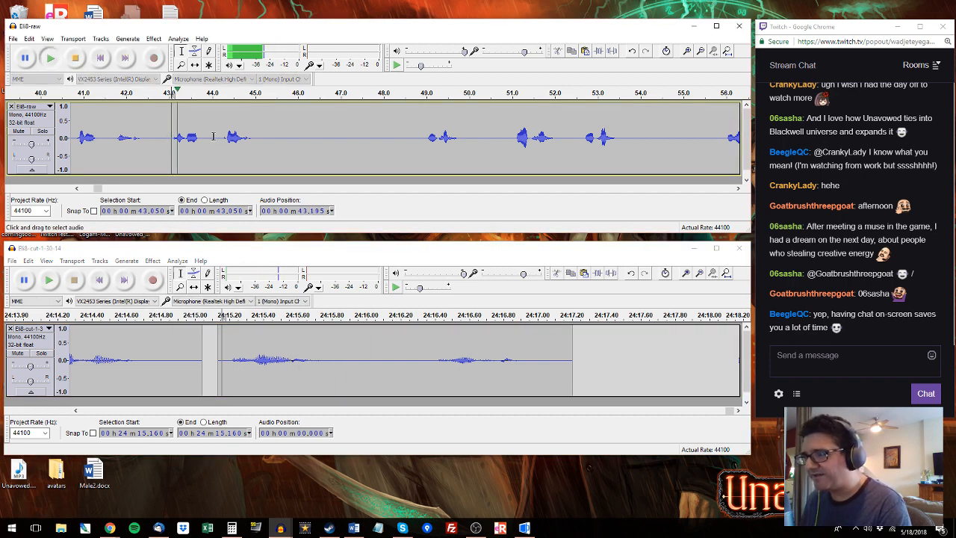
left_click_drag(203, 139, 170, 138)
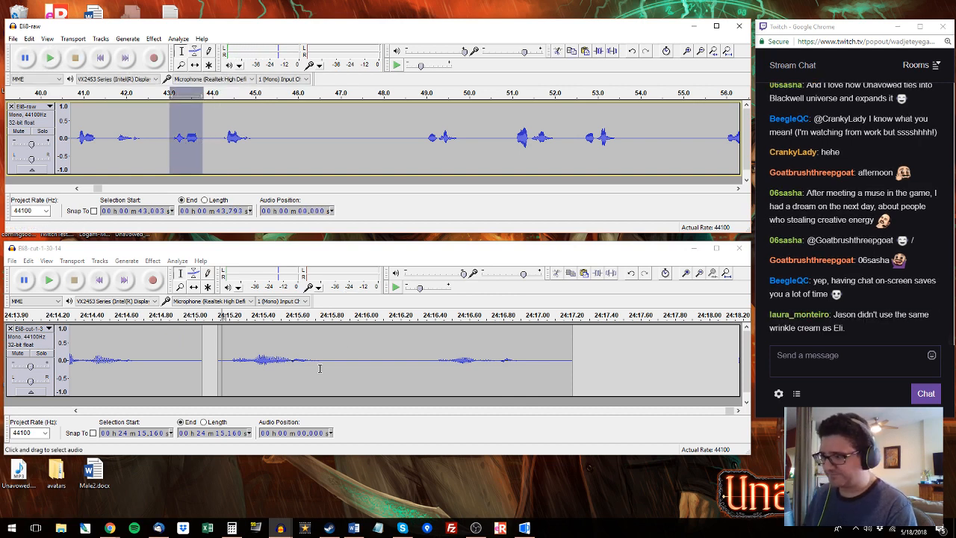
left_click_drag(318, 368, 226, 357)
key("ctrl+v")
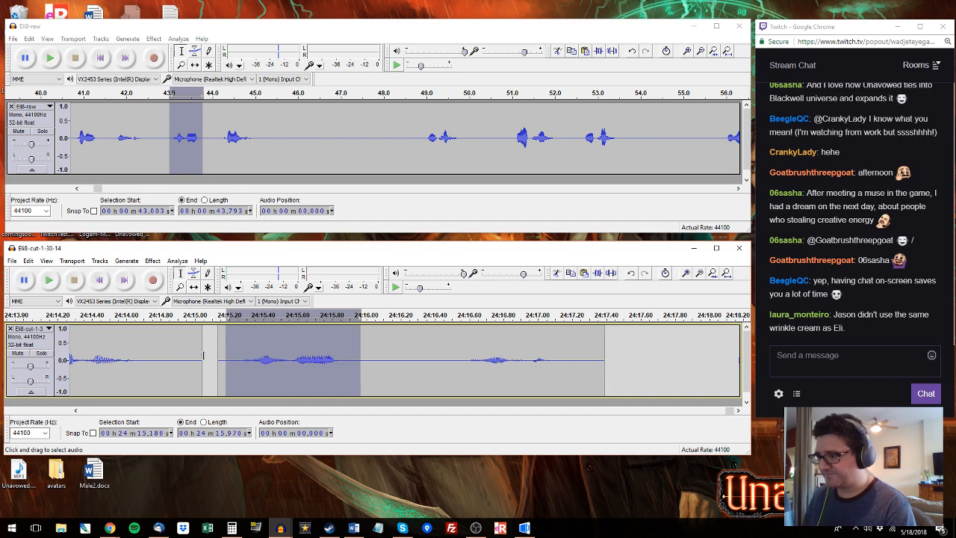
left_click(203, 355)
key("space")
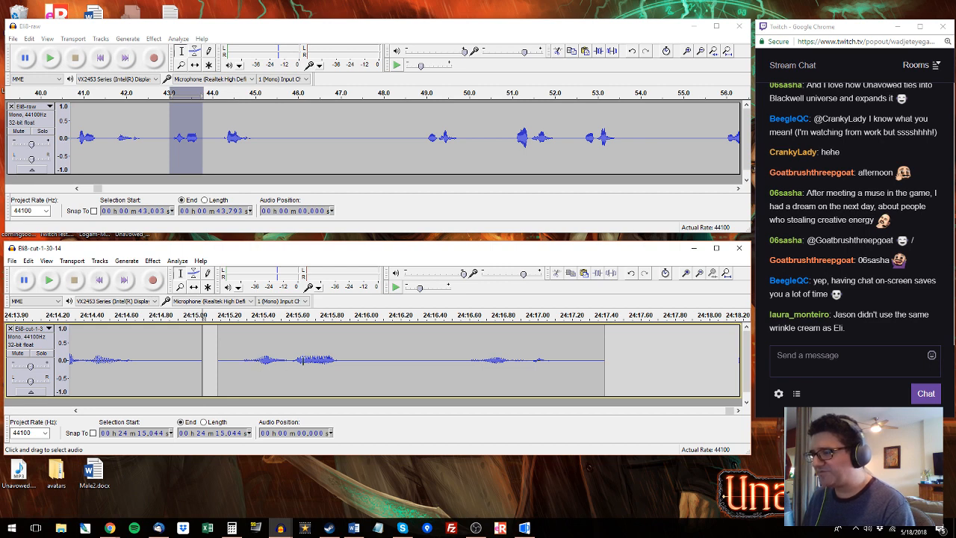
Step: Replace the cut section from about 24:05.1 to 24:05.9 with a copy of the section from about 24:15.2 to 24:16.0 and play it
left_click_drag(236, 363, 358, 348)
left_click(296, 410)
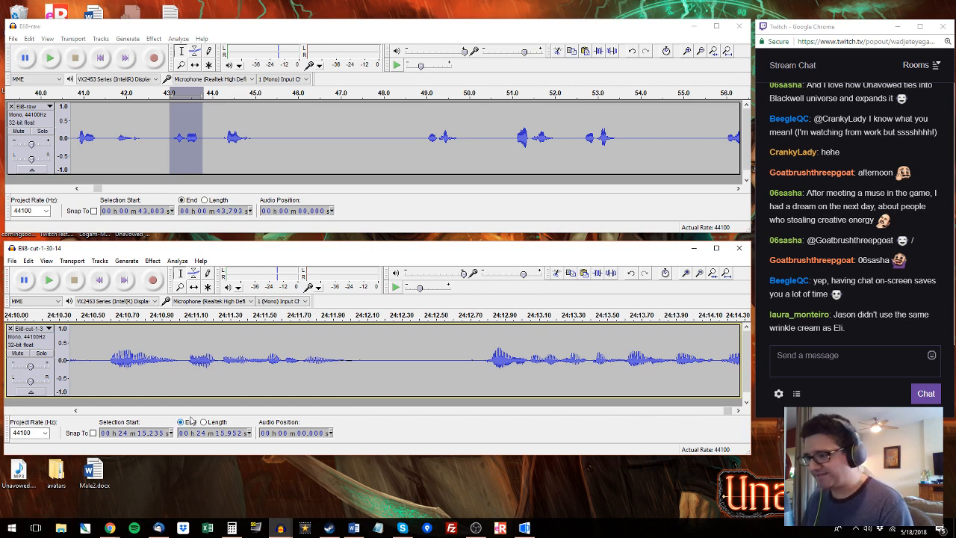
left_click(239, 410)
key("ctrl+2")
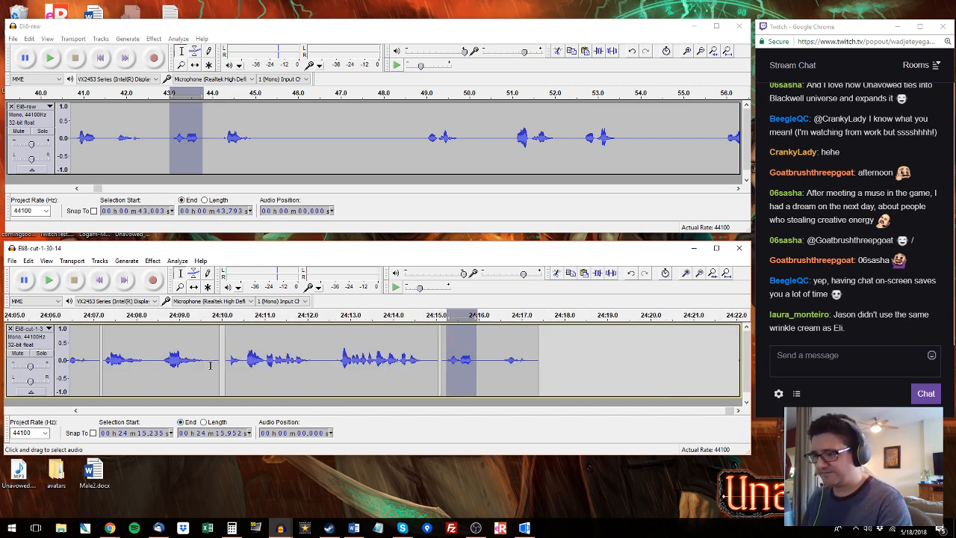
left_click(76, 410)
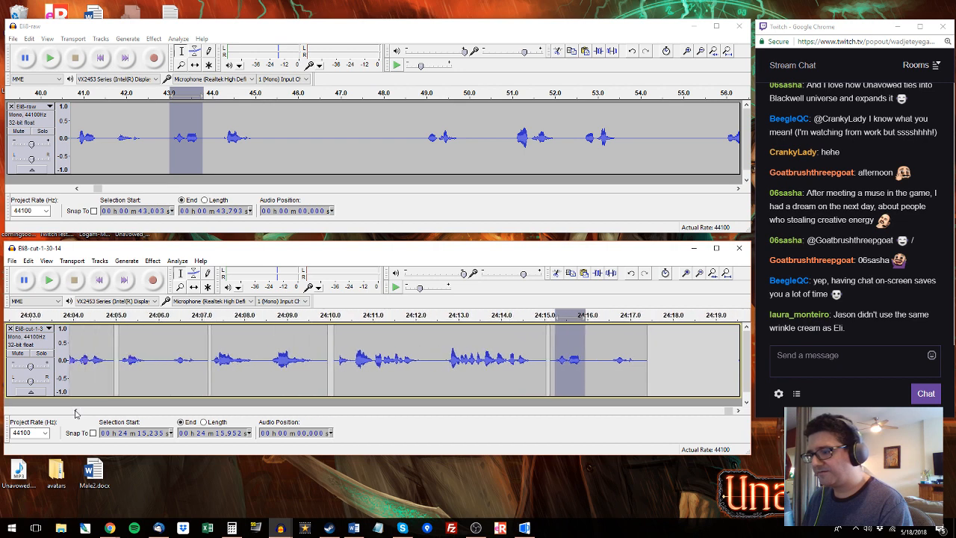
left_click_drag(168, 359, 135, 360)
key("space")
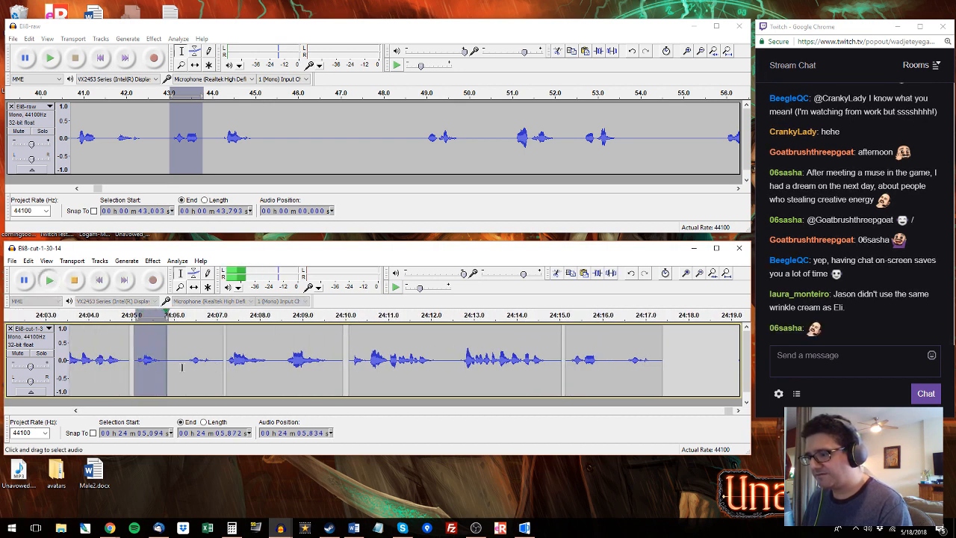
left_click(129, 357)
key("space")
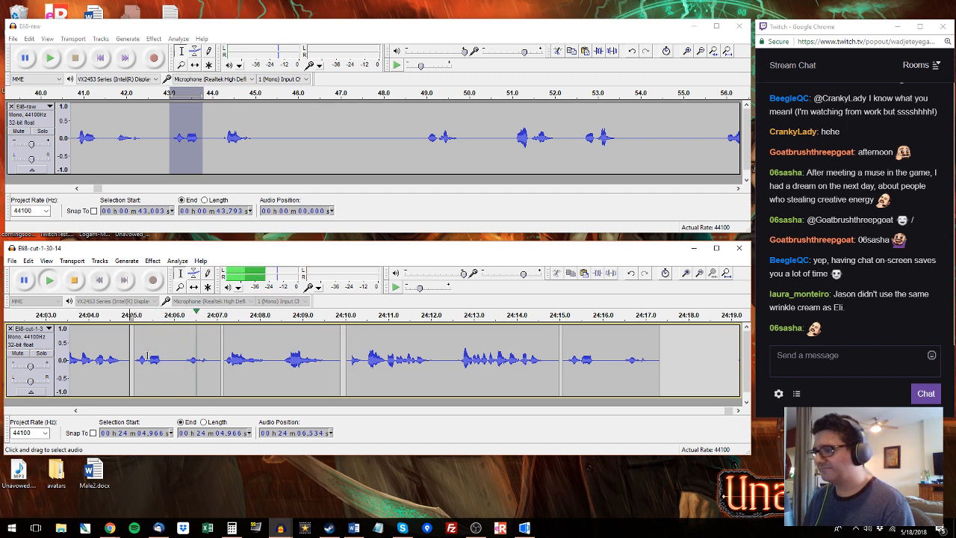
key("space")
Step: Amplify the cut section from about 24:06.2 to 24:06.9 by 2 dB, and the matching section from about 24:16.2 to 24:17.2
left_click_drag(182, 341, 212, 351)
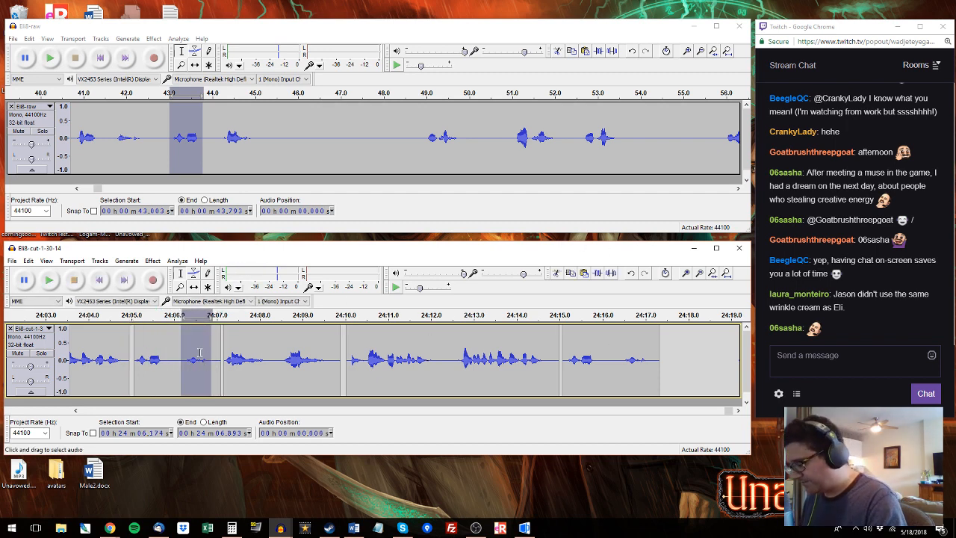
type("ale")
type("2")
left_click(377, 389)
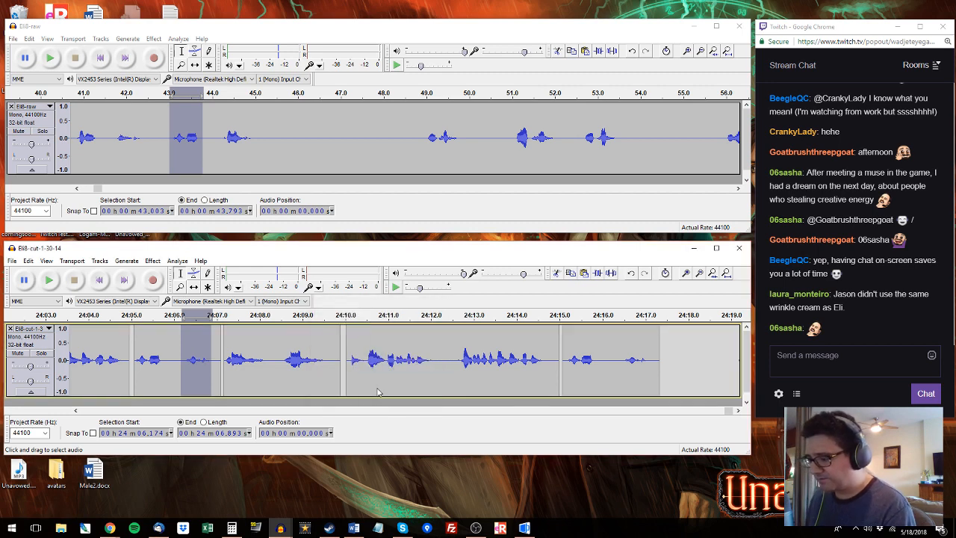
left_click_drag(610, 369, 654, 361)
left_click(567, 363)
key("space")
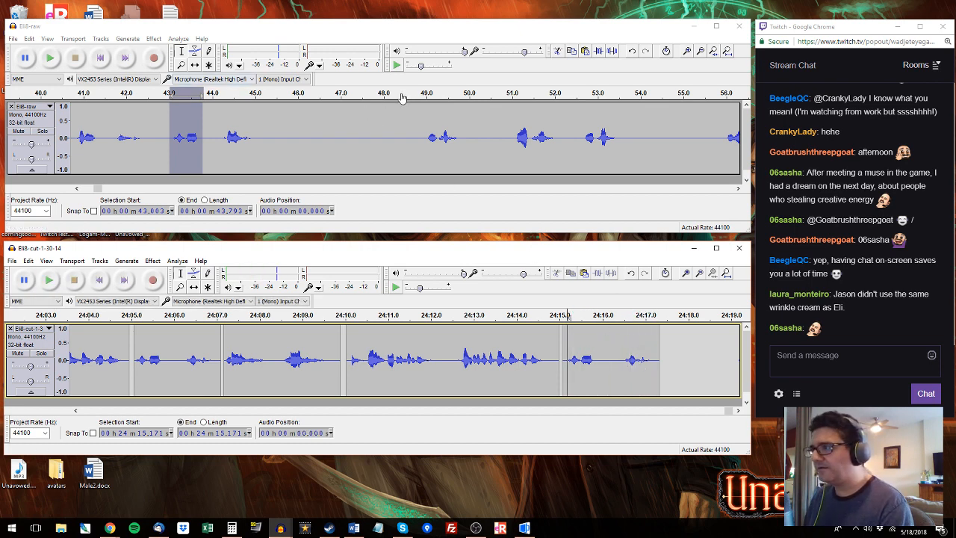
Step: Audition the raw takes from about 48.8 s and copy the section from about 51.0 s to 52.2 s to the cut track's end at about 24:17.4
left_click(419, 121)
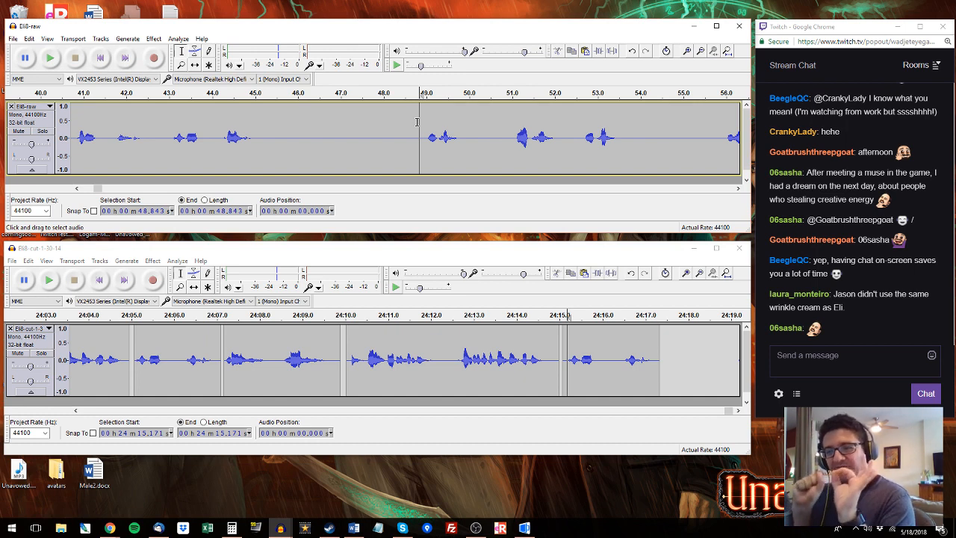
key("space")
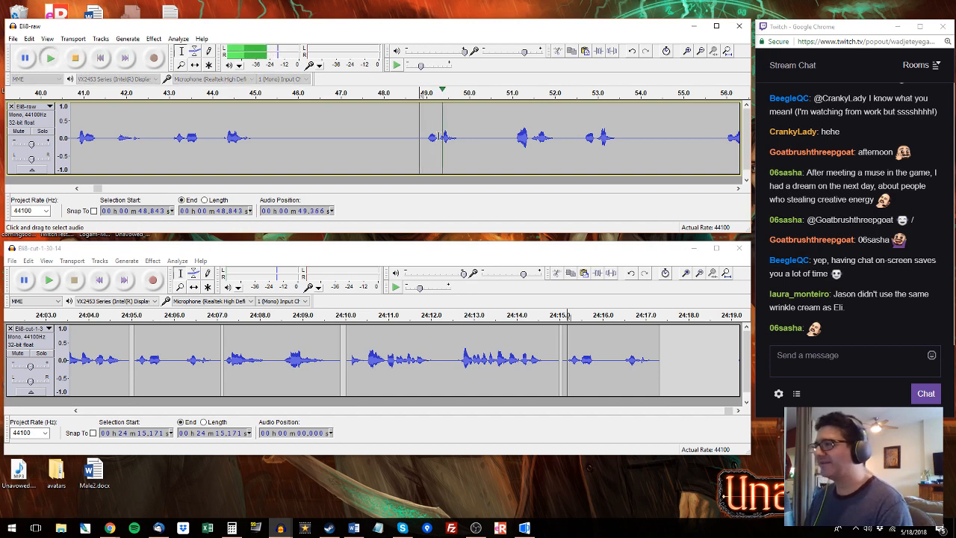
left_click_drag(423, 135, 536, 137)
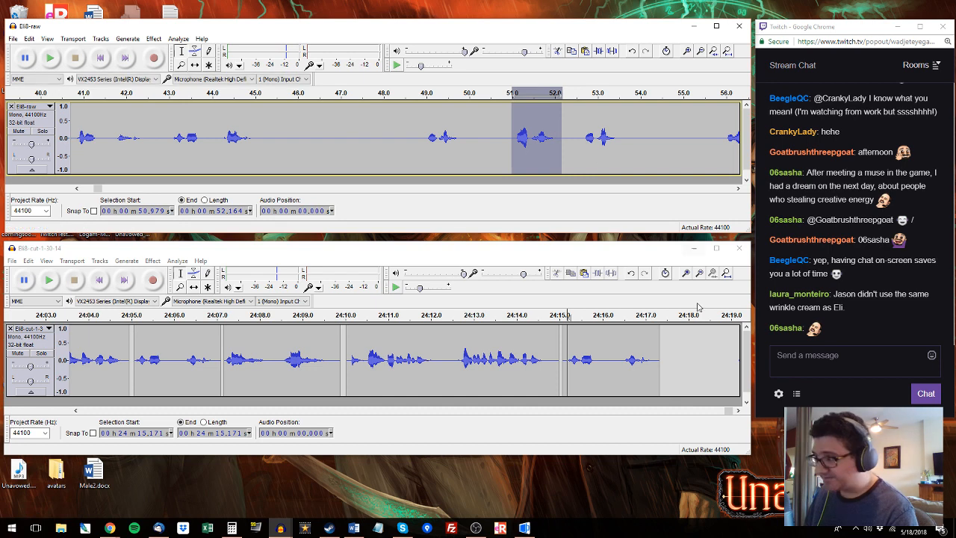
left_click_drag(664, 360, 714, 359)
Step: Audition the raw takes from about 55.9 s and copy the section from about 58.4 s to 1:00.2 to the cut track's end at about 24:18.7
left_click(723, 128)
key("space")
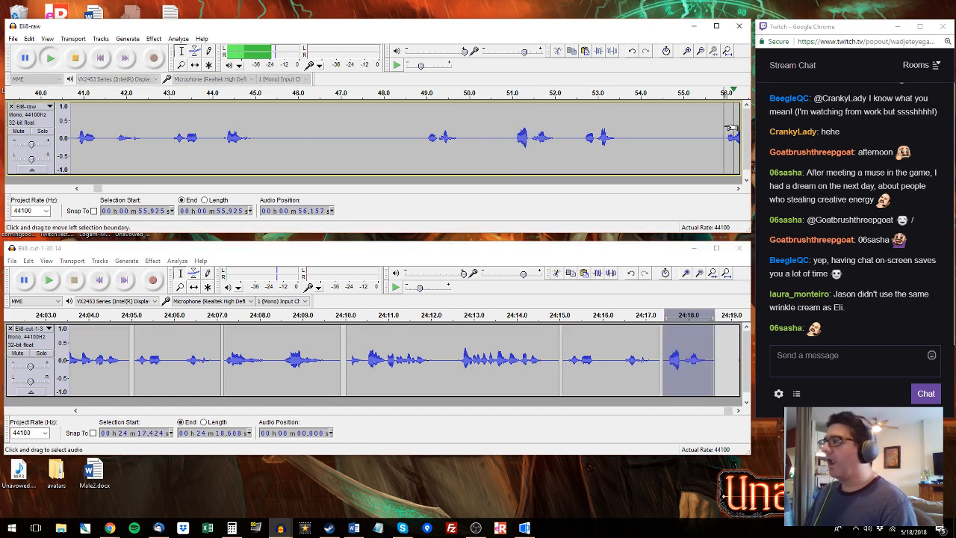
mouse_move(236, 138)
left_mouse_down()
mouse_move(91, 138)
mouse_move(218, 128)
left_mouse_up()
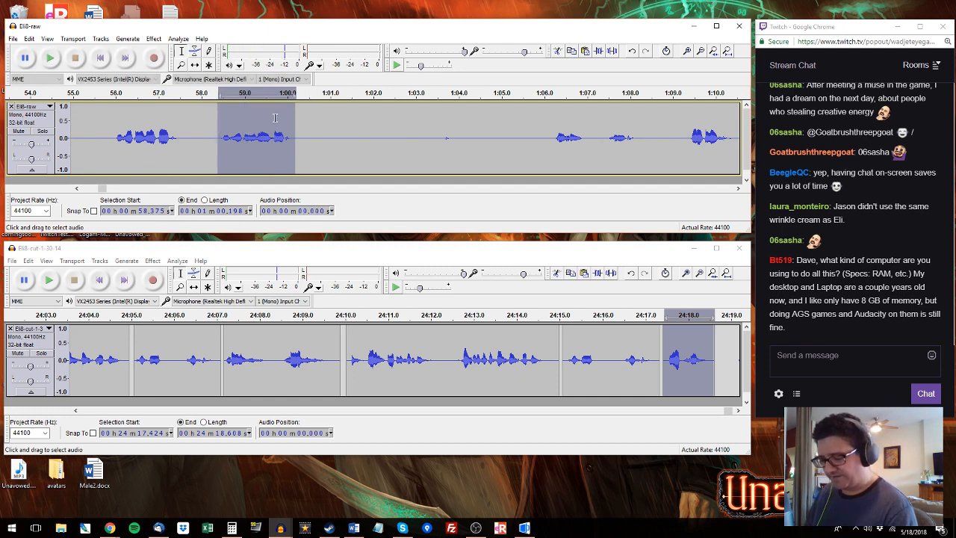
left_click(727, 412)
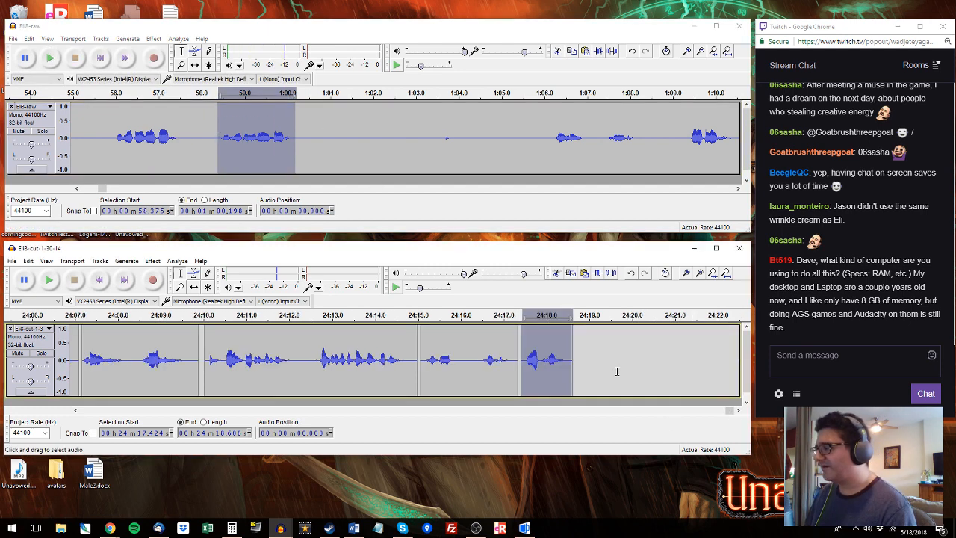
left_click(578, 346)
key("ctrl+v")
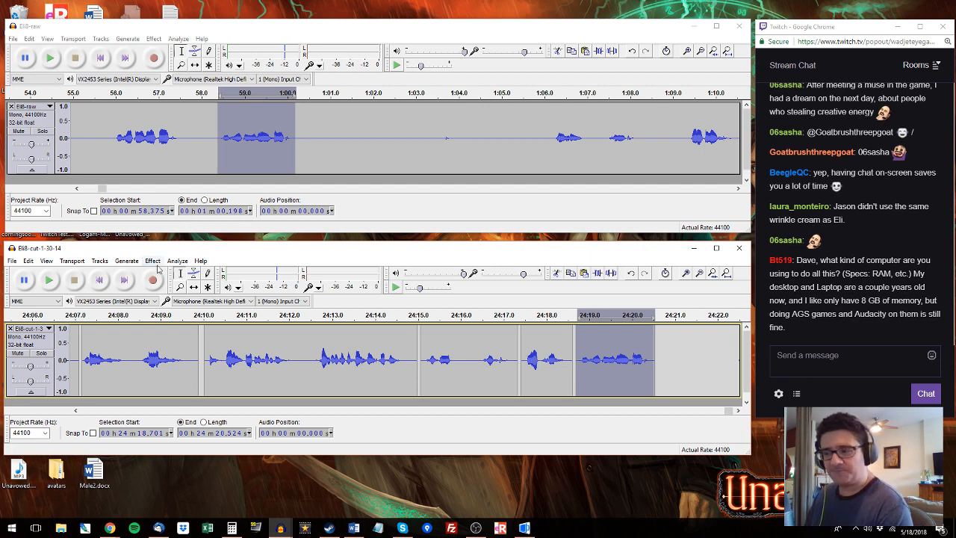
Step: Switch to the Windows Settings and review the PC's device and Windows specifications on the About page, including processor and installed RAM
right_click(240, 476)
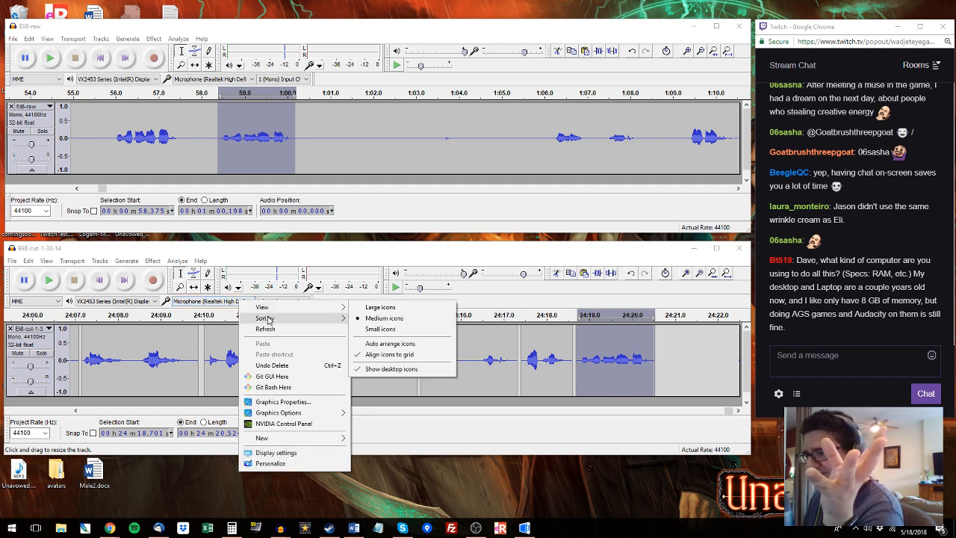
left_click(304, 454)
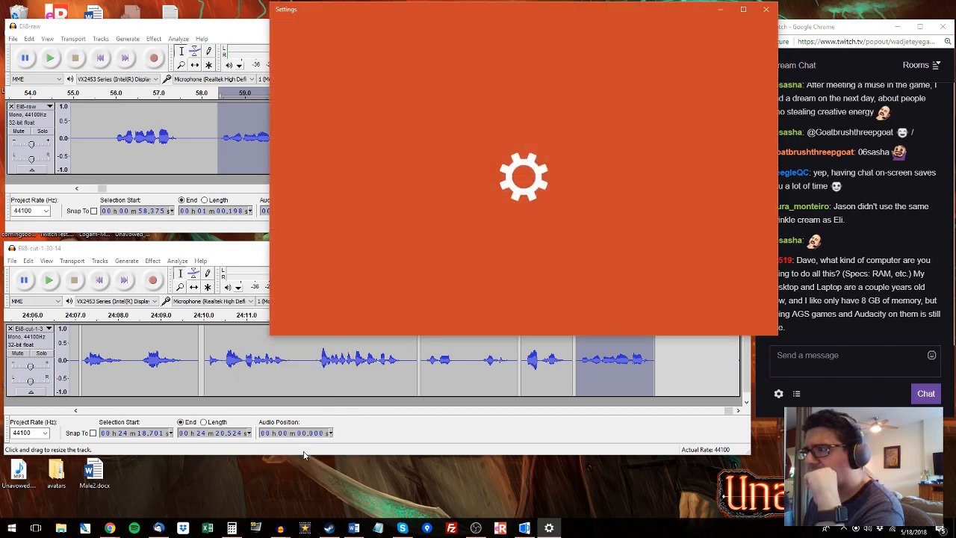
scroll(322, 149, "down", 2)
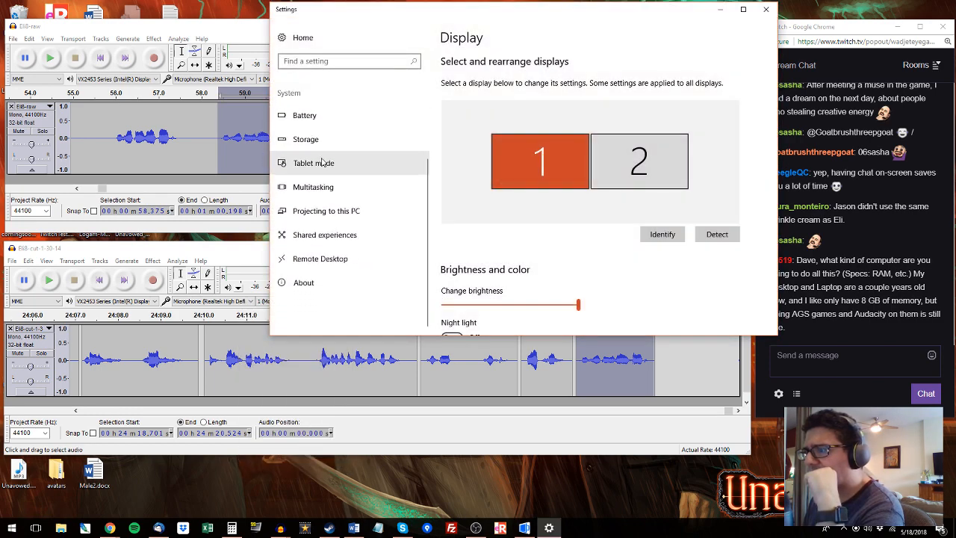
left_click(302, 282)
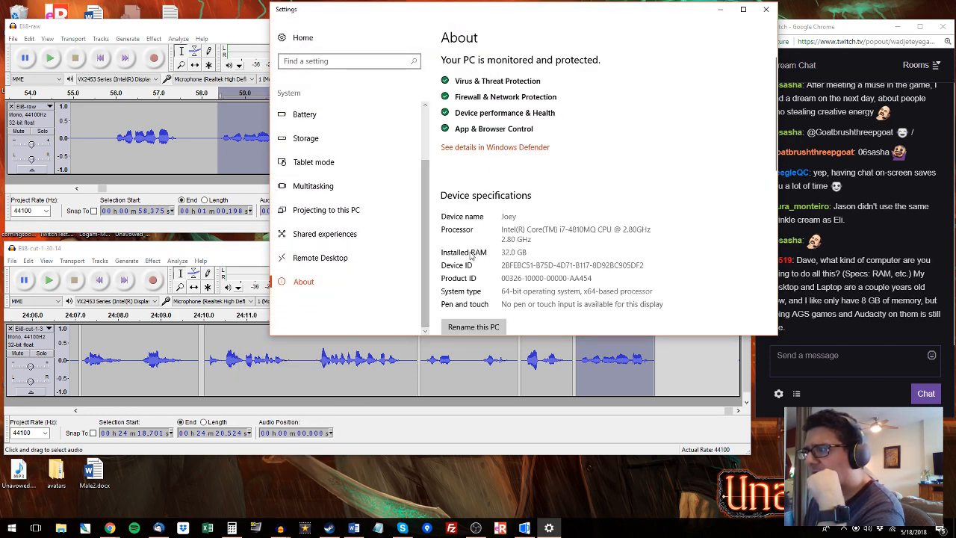
scroll(511, 248, "down", 1)
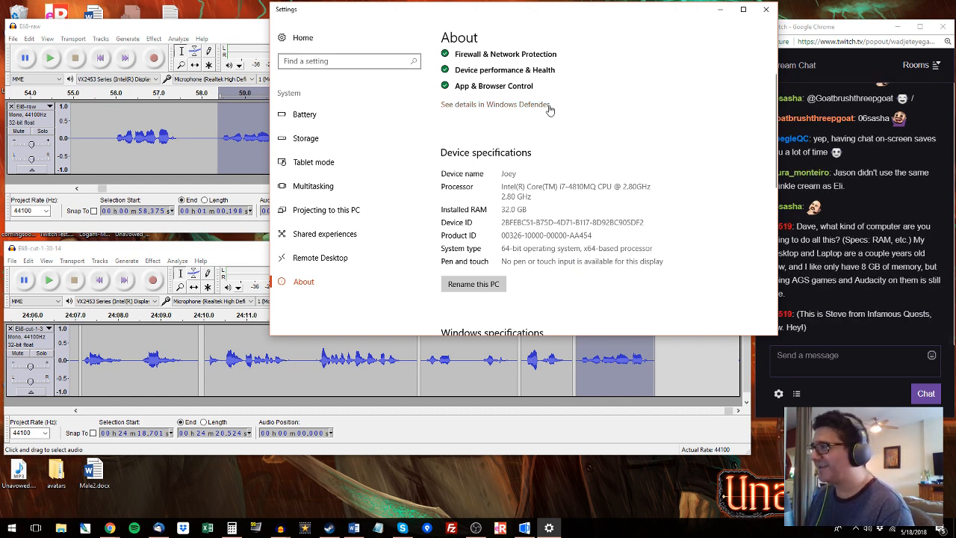
scroll(553, 123, "down", 1)
scroll(557, 147, "down", 2)
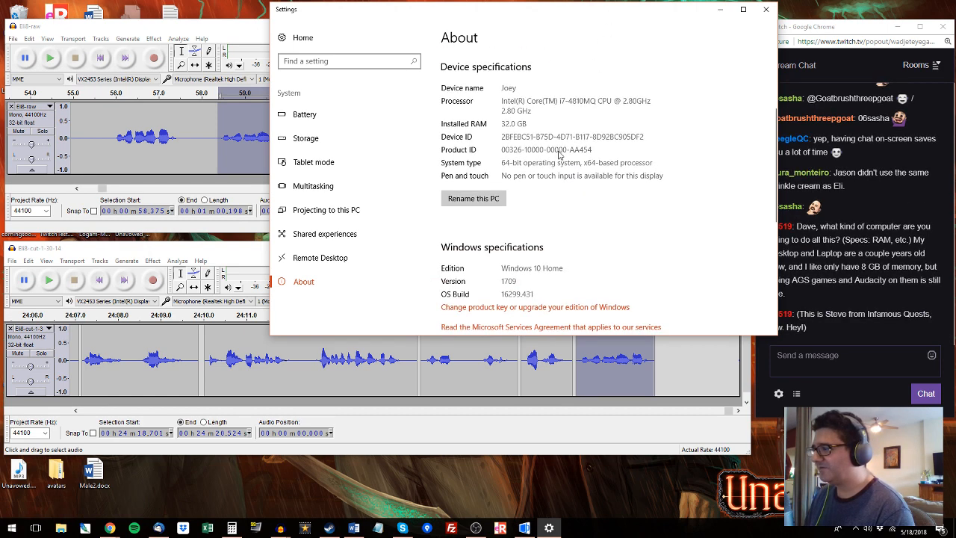
scroll(560, 158, "down", 4)
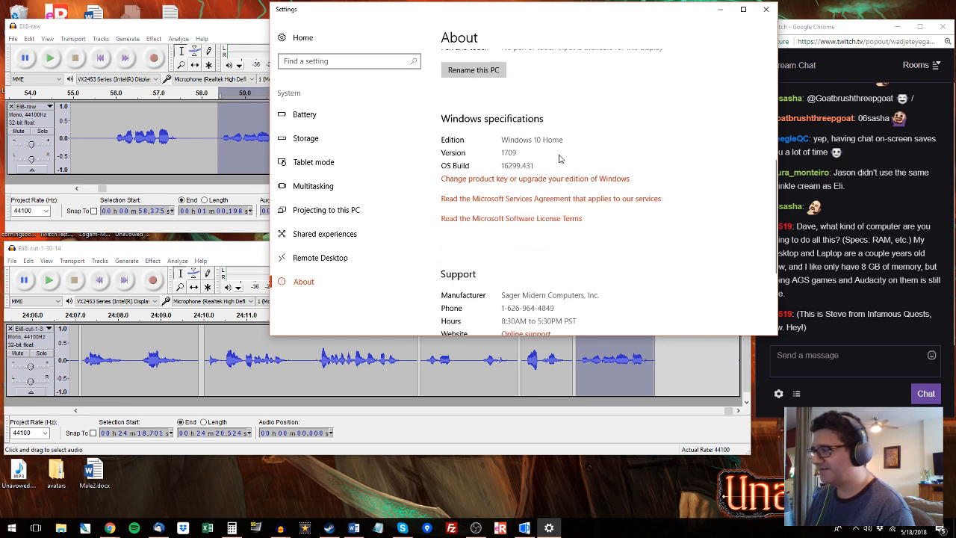
scroll(561, 158, "up", 6)
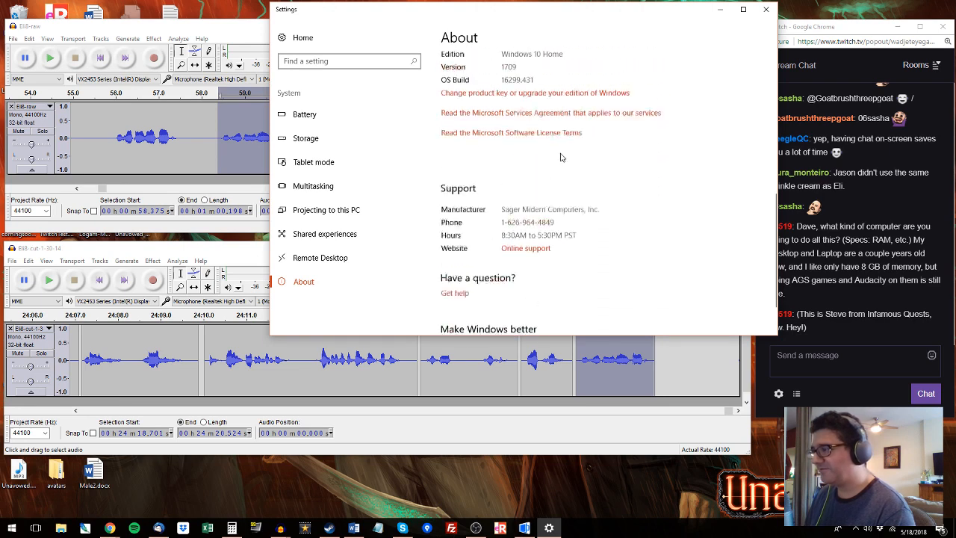
scroll(565, 158, "up", 1)
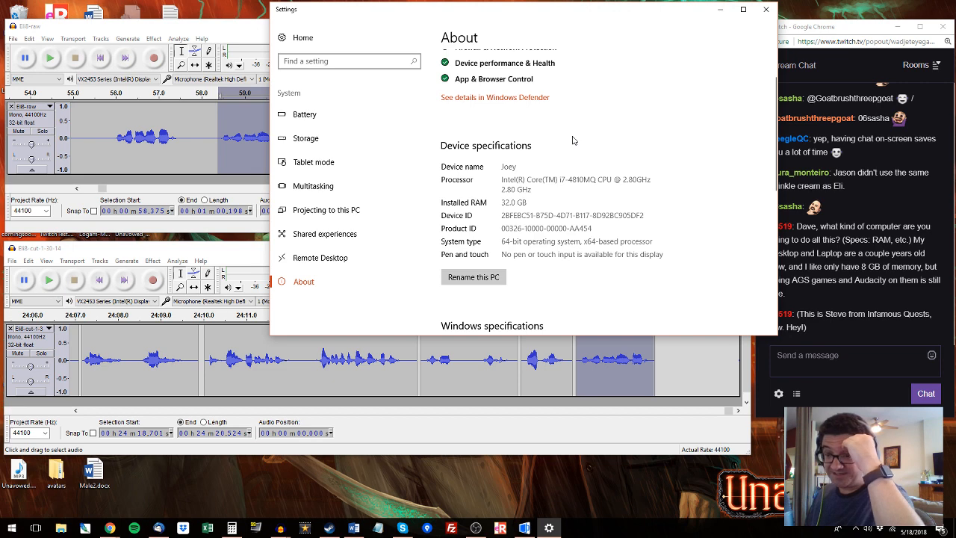
left_click(765, 9)
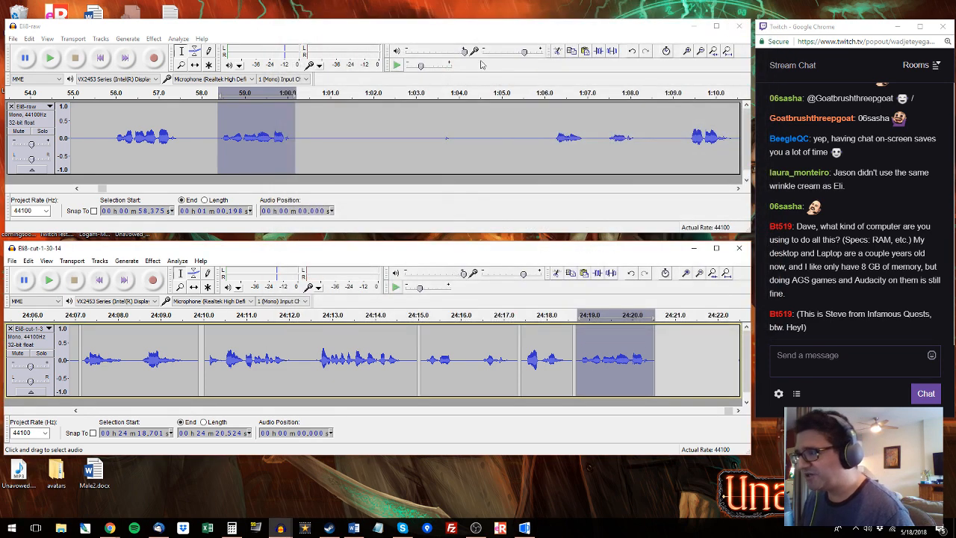
Step: Audition the raw takes between about 1:06.0 and 1:10.6
left_click(546, 95)
left_click_drag(546, 124, 431, 136)
left_click(395, 146)
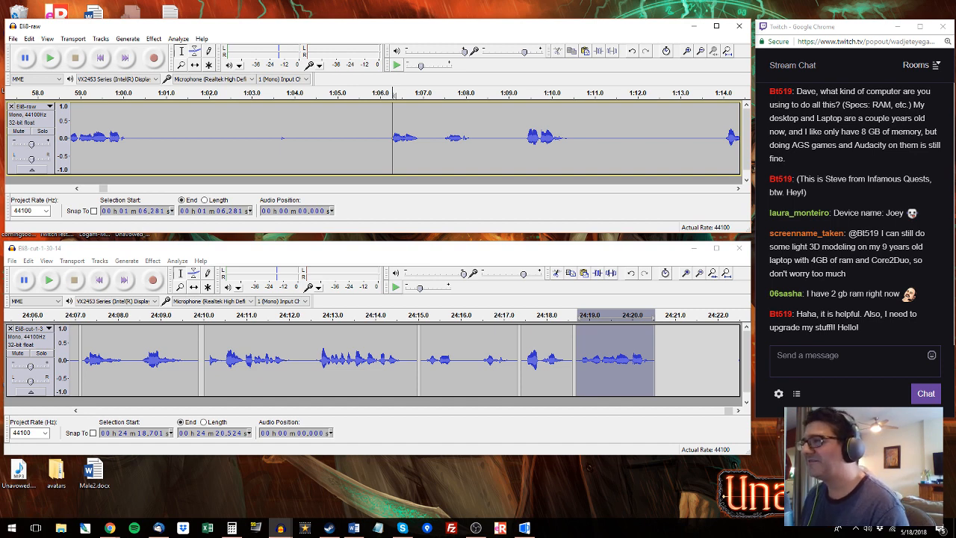
left_click(387, 127)
key("space")
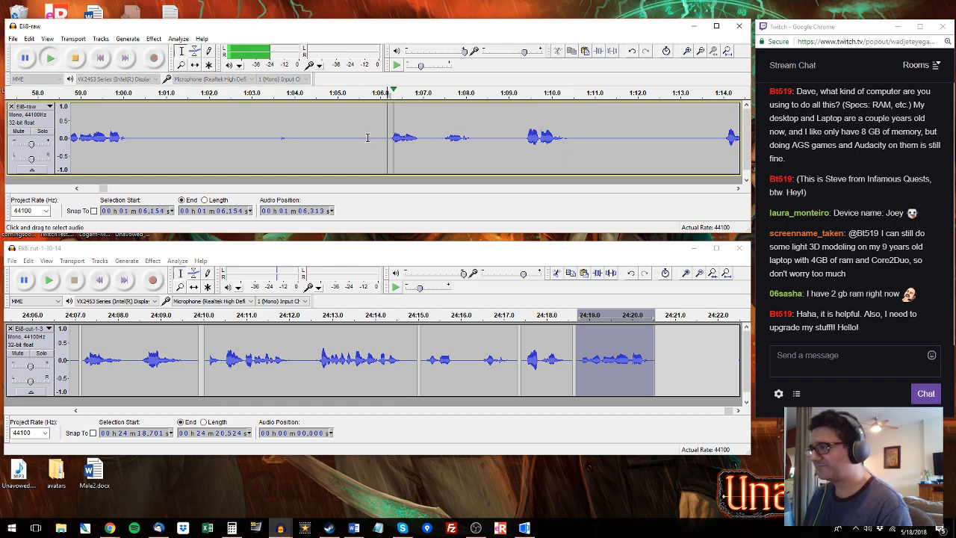
key("space")
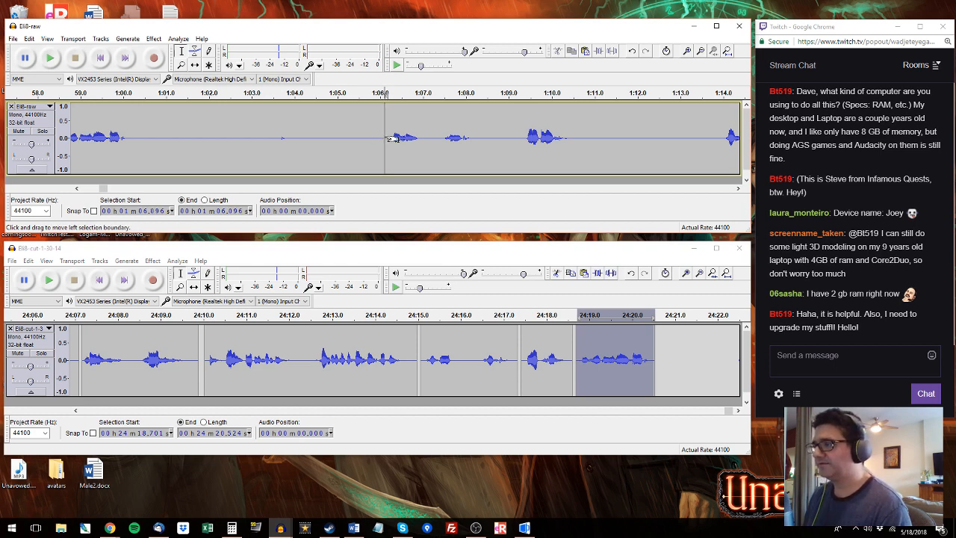
key("space")
left_click_drag(388, 142, 497, 148)
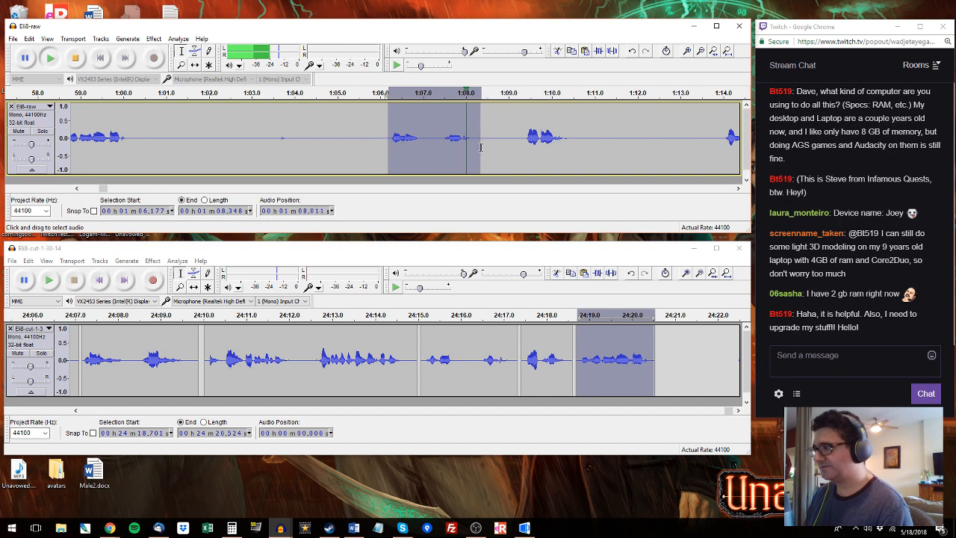
left_click(577, 142)
left_click_drag(567, 140, 379, 142)
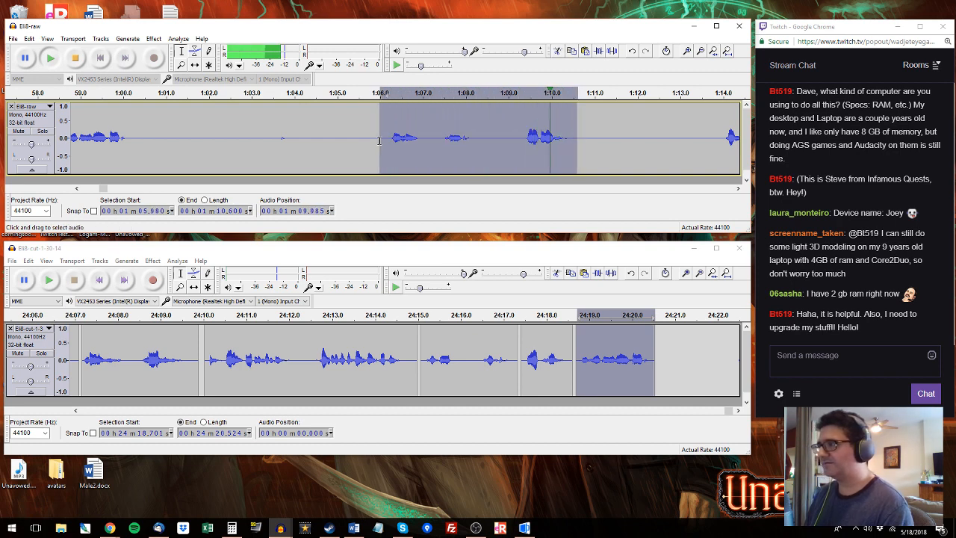
key("space")
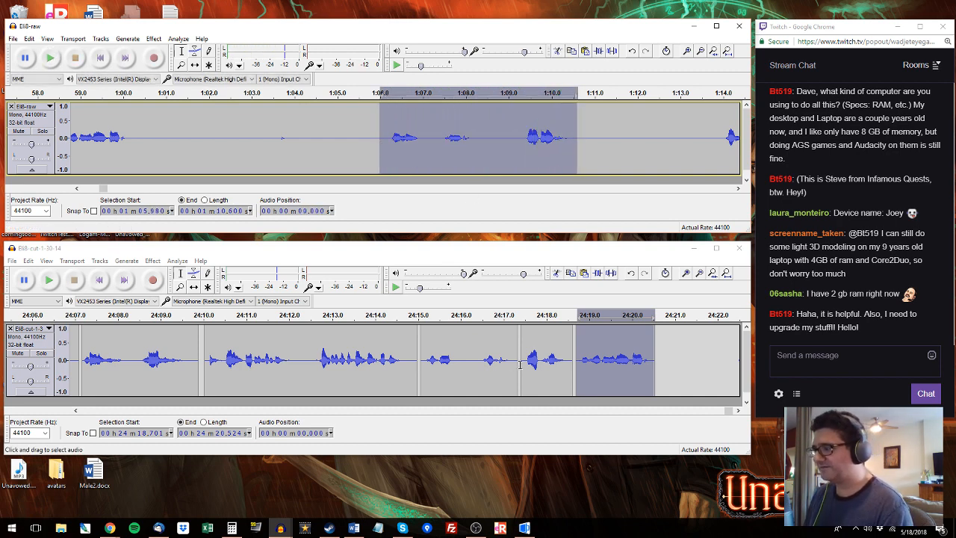
Step: Review the assembled clips in the cut track by playing from about 24:15.4, 24:07.2, 24:03.4 and 24:17.3
left_click(433, 356)
key("space")
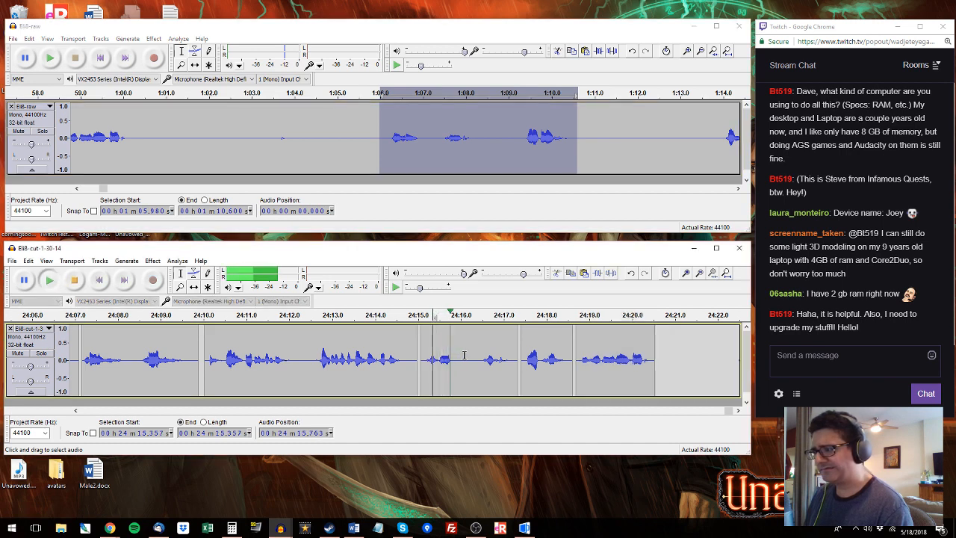
left_click(85, 358)
key("space")
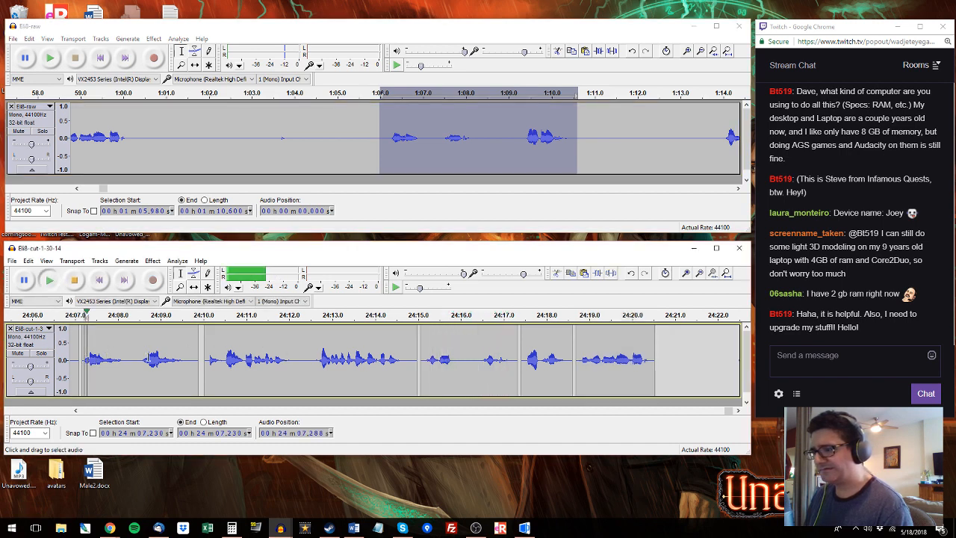
key("space")
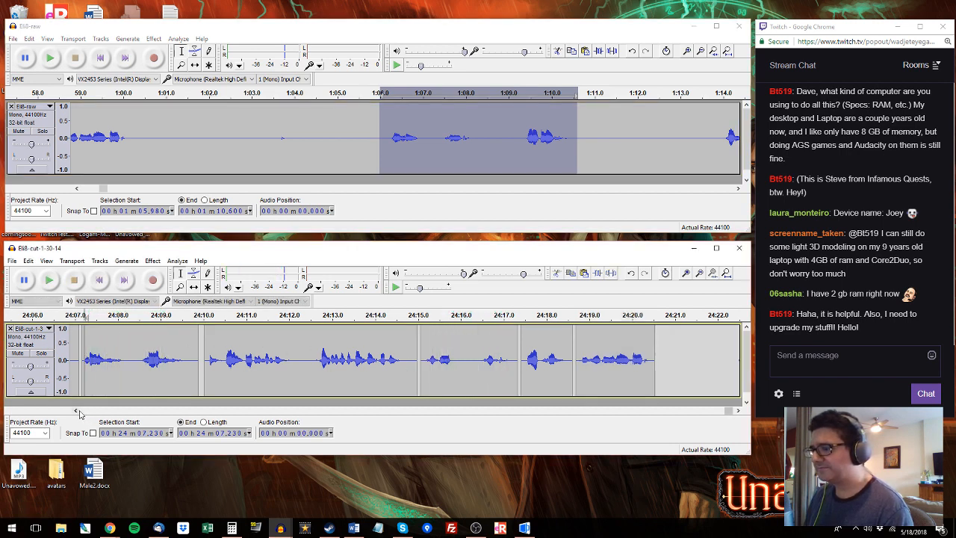
left_click(77, 412)
left_click(77, 412)
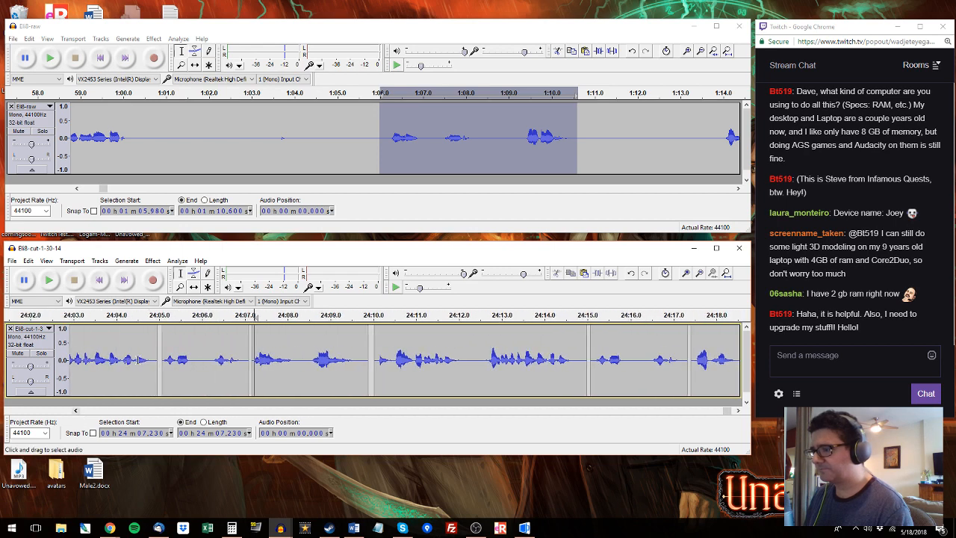
left_click(159, 351)
key("space")
left_click(88, 351)
key("space")
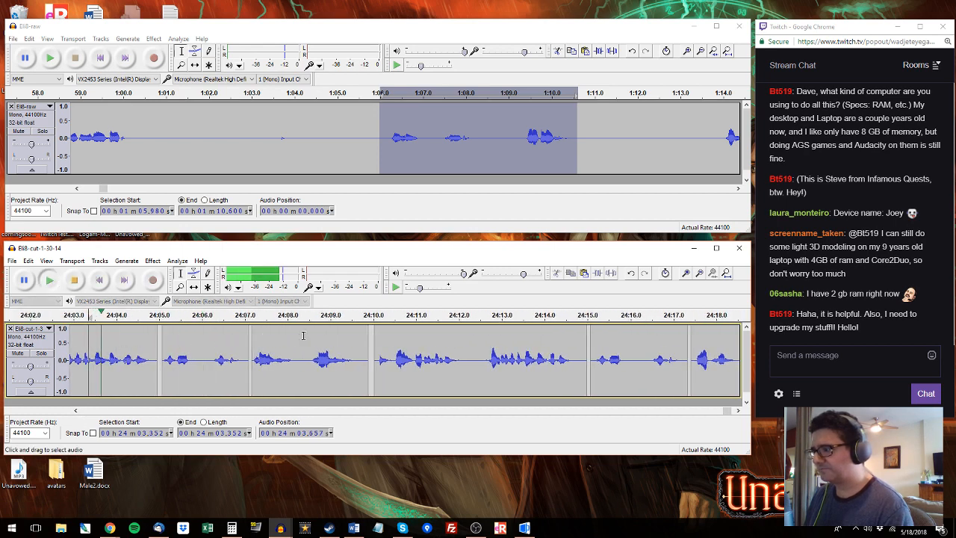
left_click(737, 410)
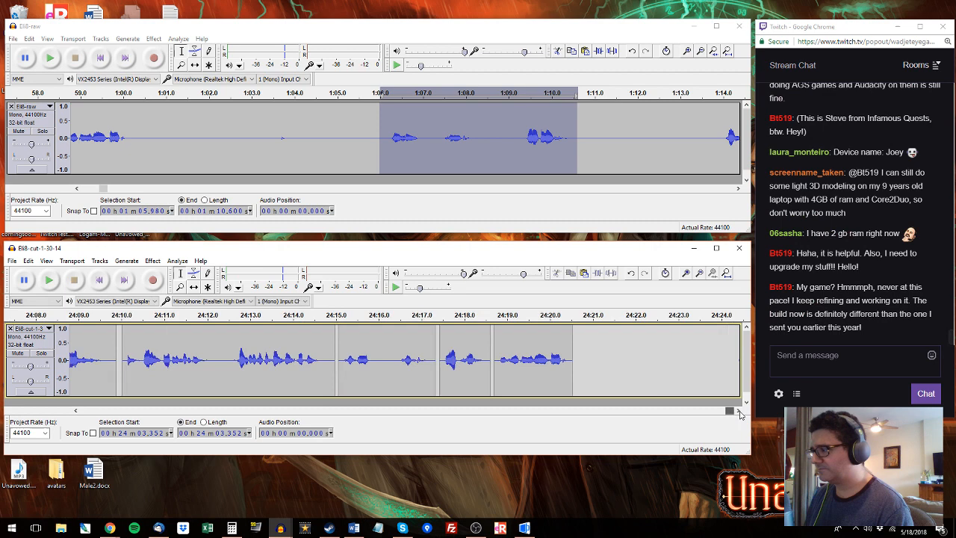
left_click(437, 347)
key("space")
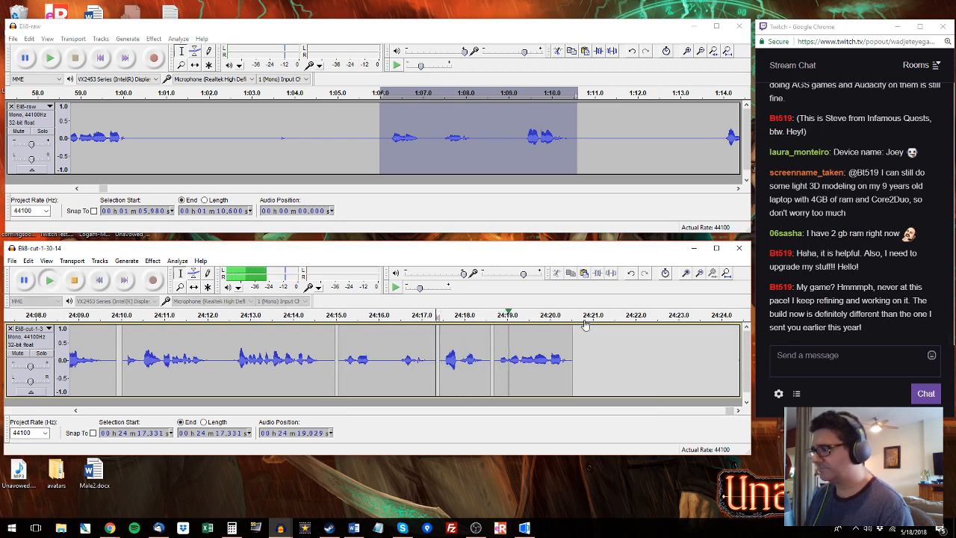
Step: Audition the raw takes from about 1:13.9 and the cut track from about 23:54.9, and copy raw 1:14.0–1:17.9 to the cut track's end at about 24:20.7
left_click(709, 160)
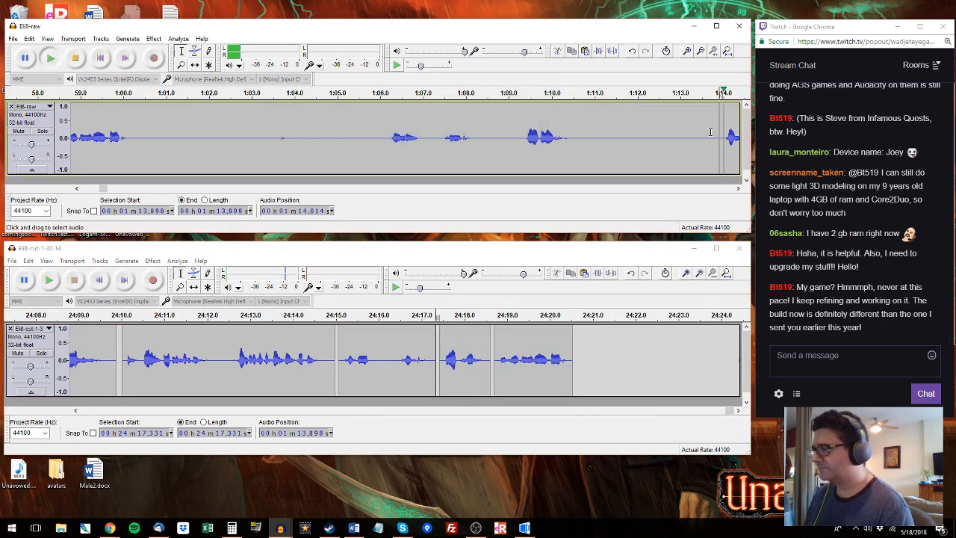
key("space")
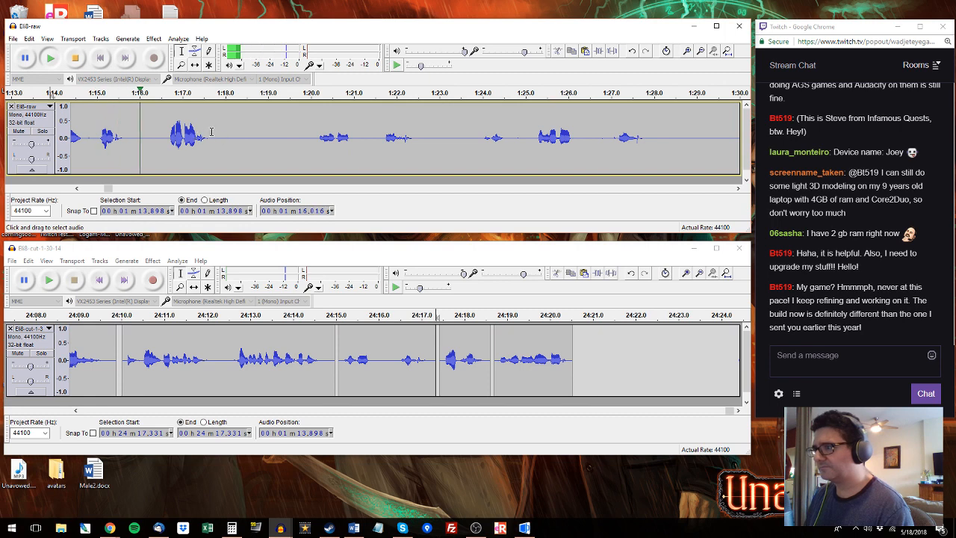
left_click_drag(222, 139, 127, 126)
key("space")
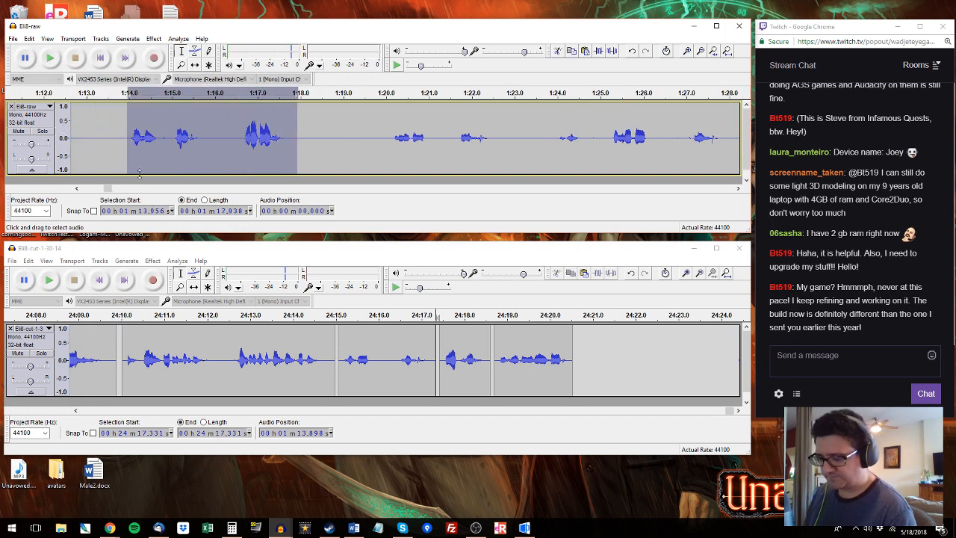
left_click(226, 412)
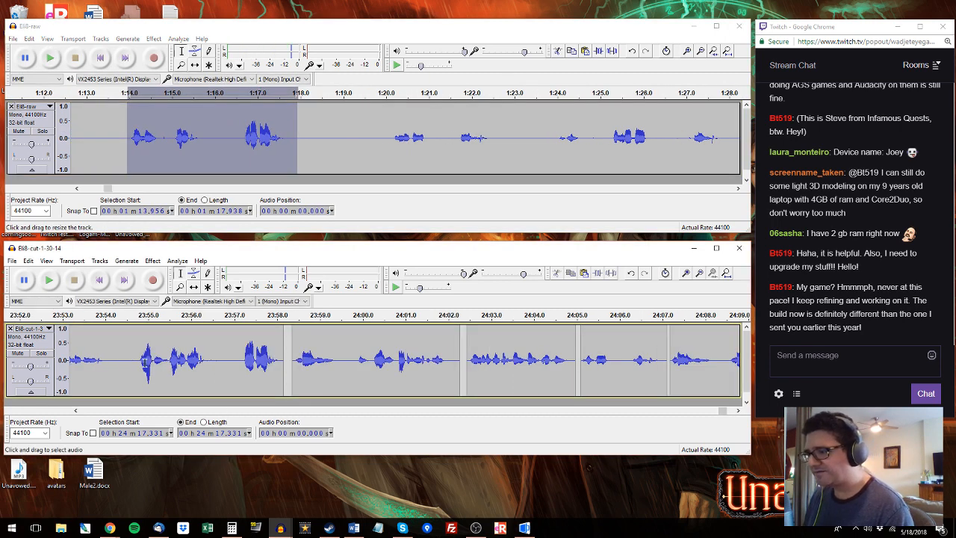
left_click(146, 314)
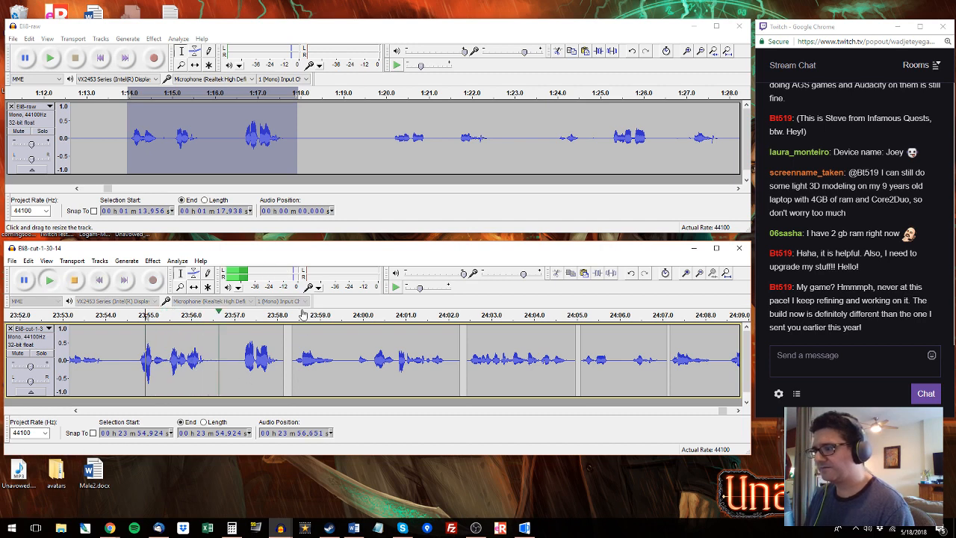
key("space")
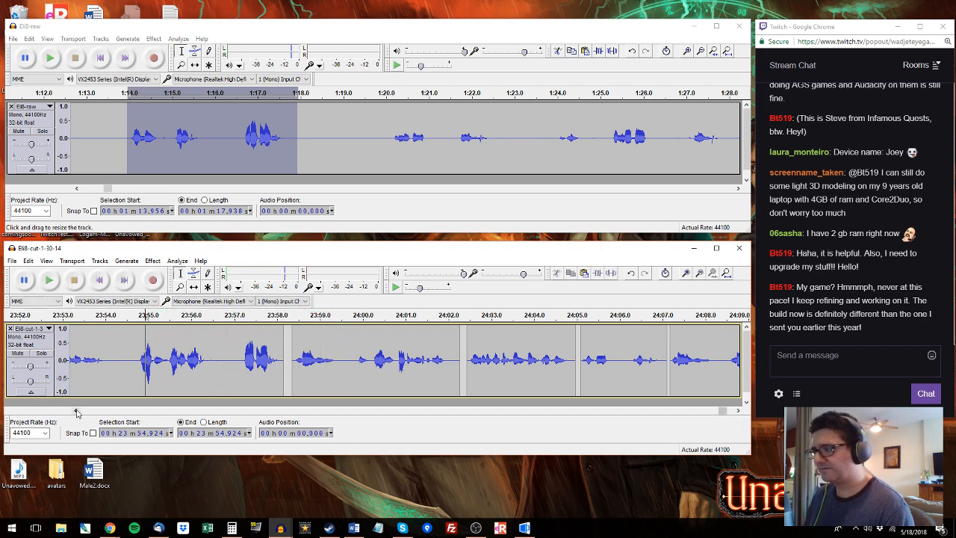
left_click_drag(725, 412, 752, 417)
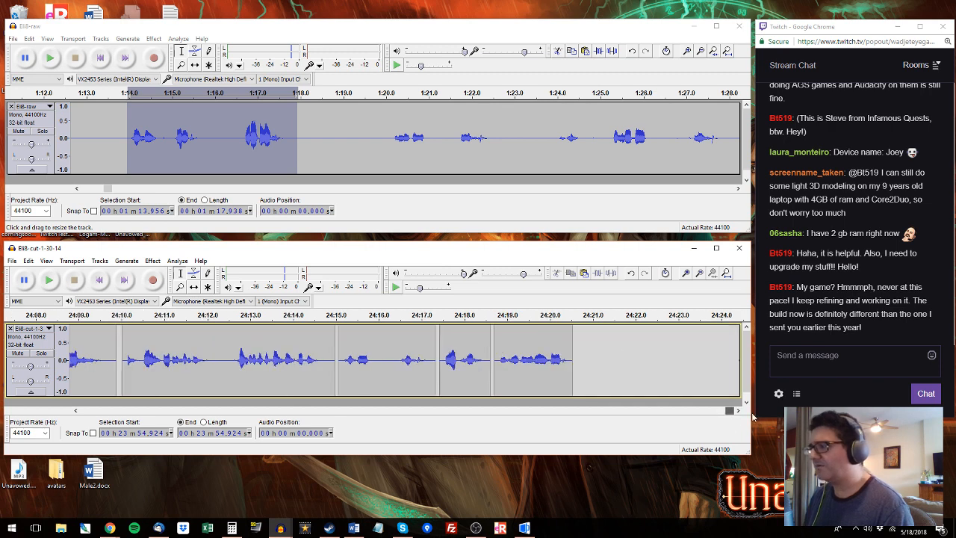
left_click_drag(580, 351, 747, 357)
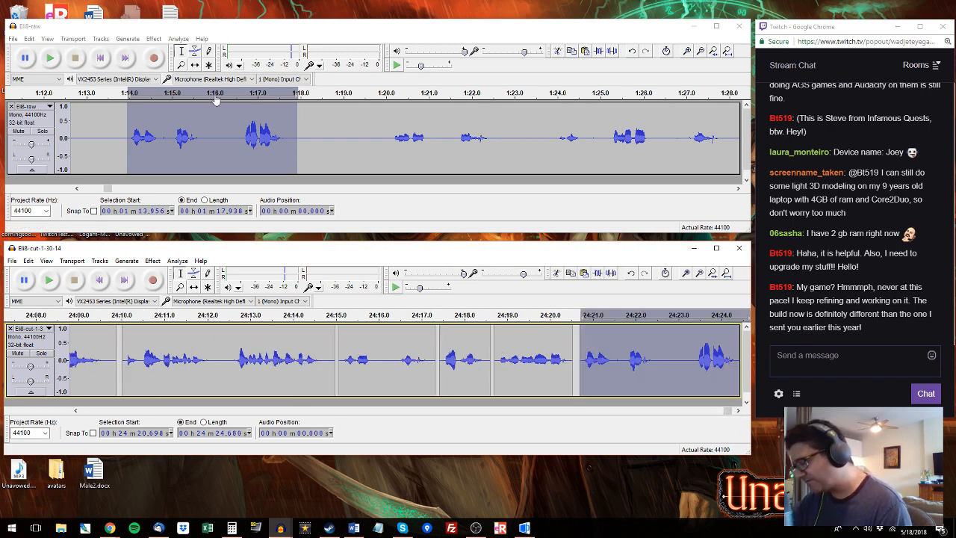
Step: Replay the raw take starting at about 1:14.0
left_click(131, 124)
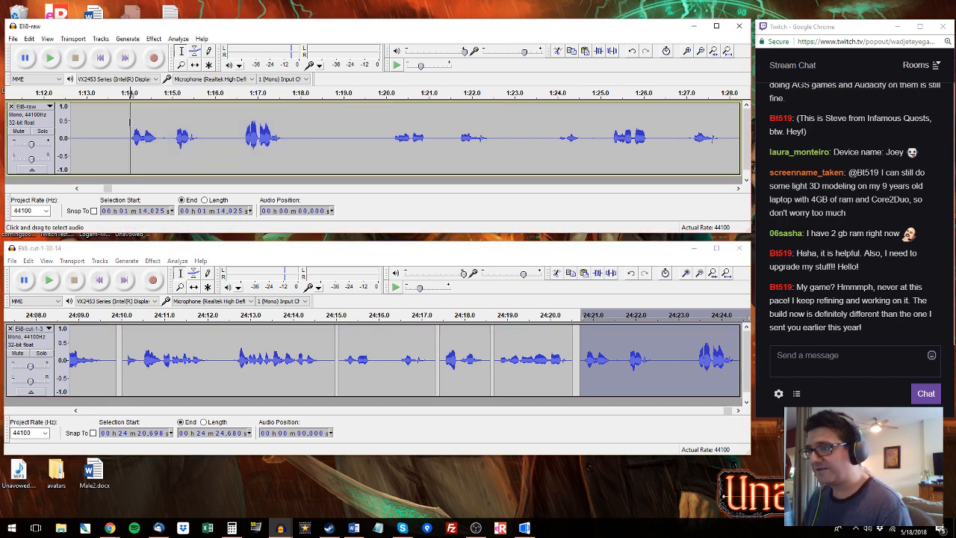
key("space")
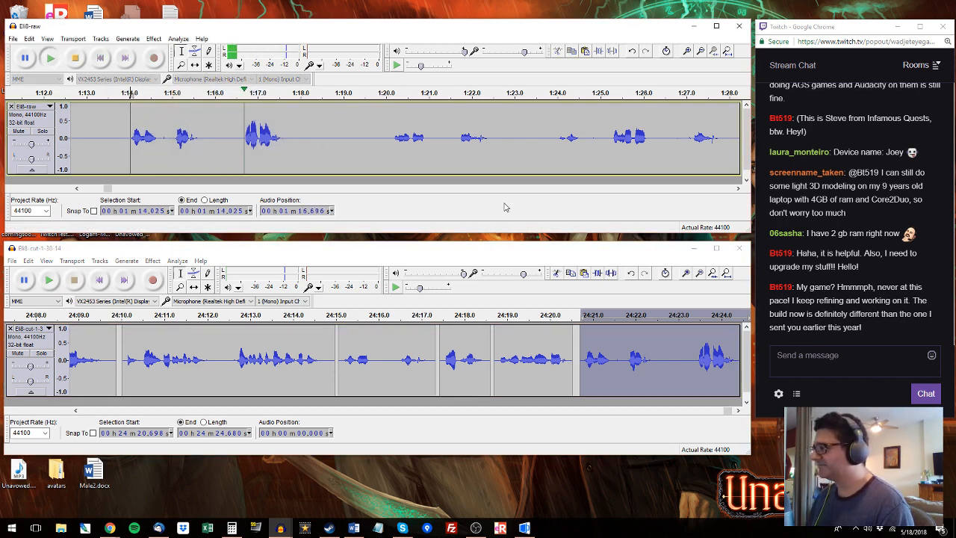
key("space")
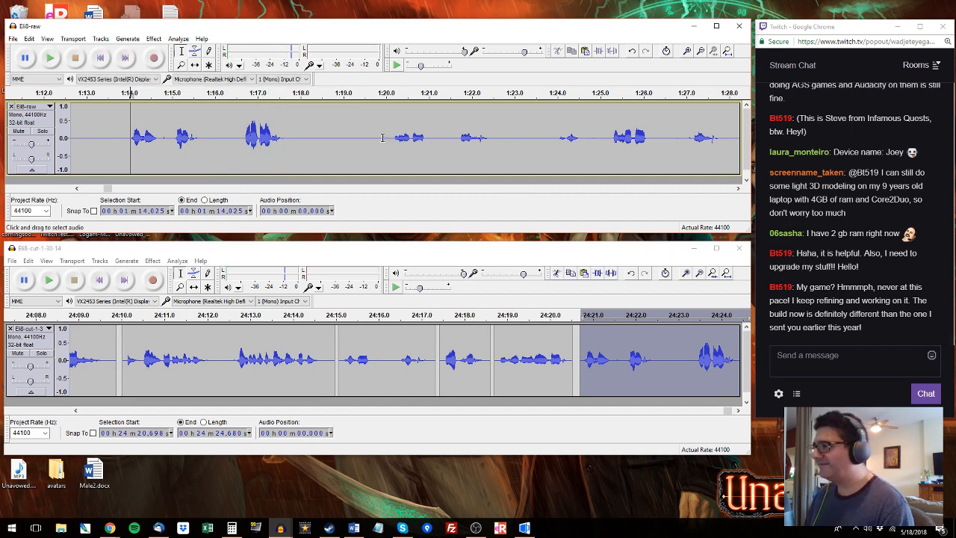
Step: Audition the raw takes from about 1:19.0 and copy the section from about 1:20.0 to 1:22.8 to the cut track's end at about 24:24.8
left_click(343, 111)
key("space")
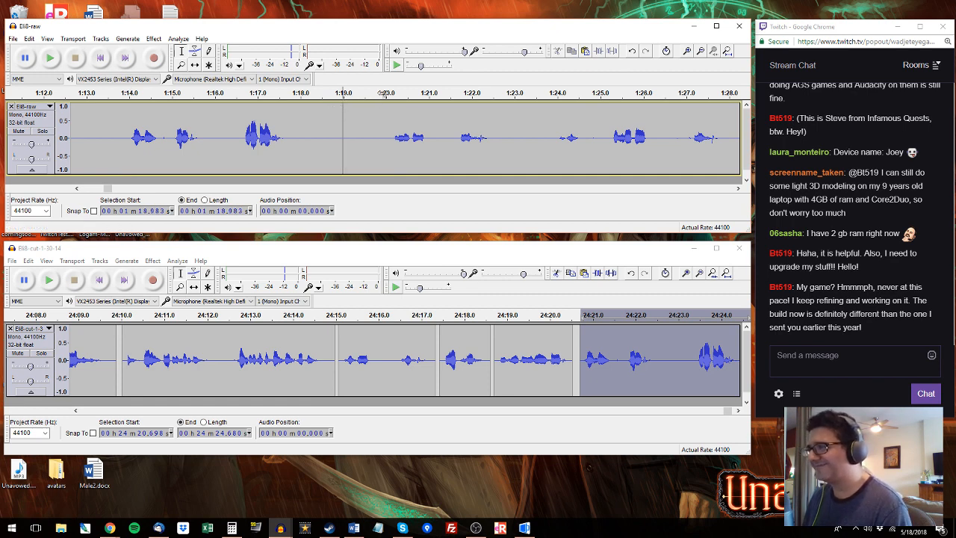
left_click_drag(386, 151, 507, 146)
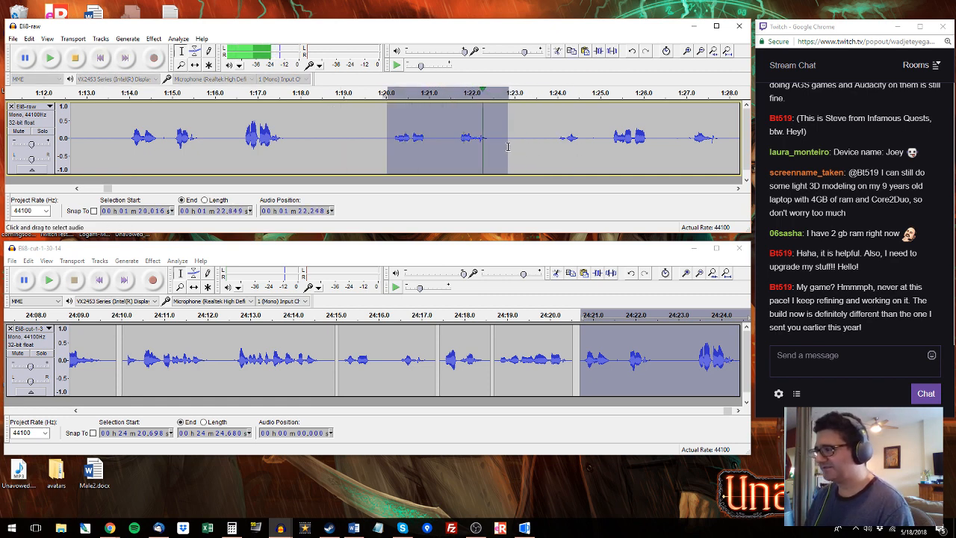
left_click(736, 412)
left_click(579, 337)
key("ctrl+v")
Step: Audition the raw takes from about 1:24.0 and replace the selected cut-track clip at about 24:24.8 with the raw section from about 1:25.2 to 1:28.0
left_click(559, 140)
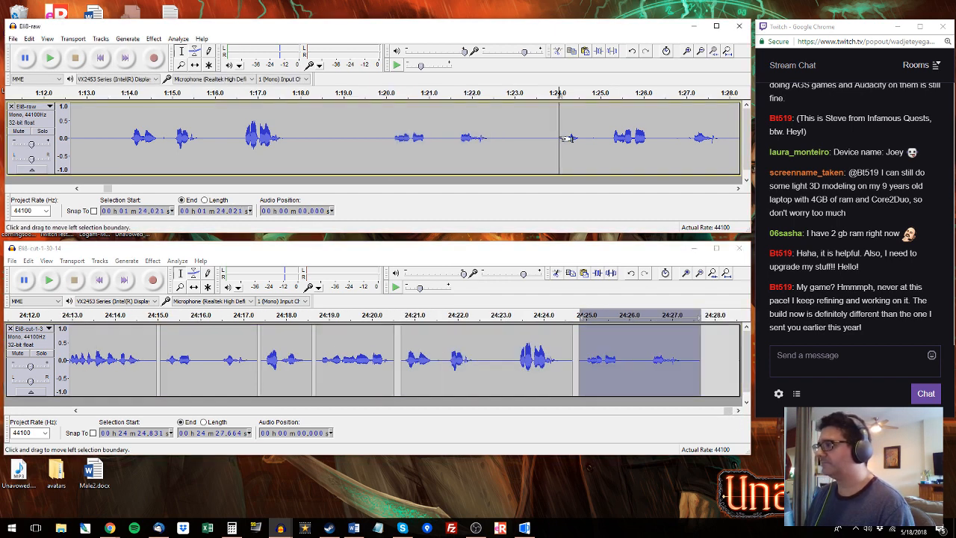
key("space")
mouse_move(608, 138)
left_mouse_down()
mouse_move(796, 142)
mouse_move(580, 140)
mouse_move(594, 140)
left_mouse_up()
key("space")
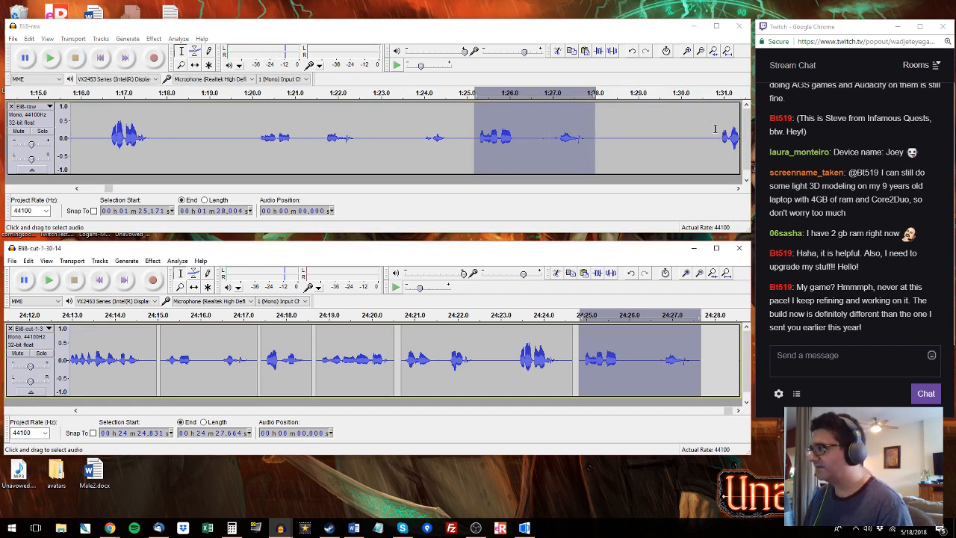
Step: Audition the raw takes from about 1:30.8 and copy the section from about 1:33.8 to 1:35.2 to the cut track's end at about 24:27.7
left_click(717, 136)
key("space")
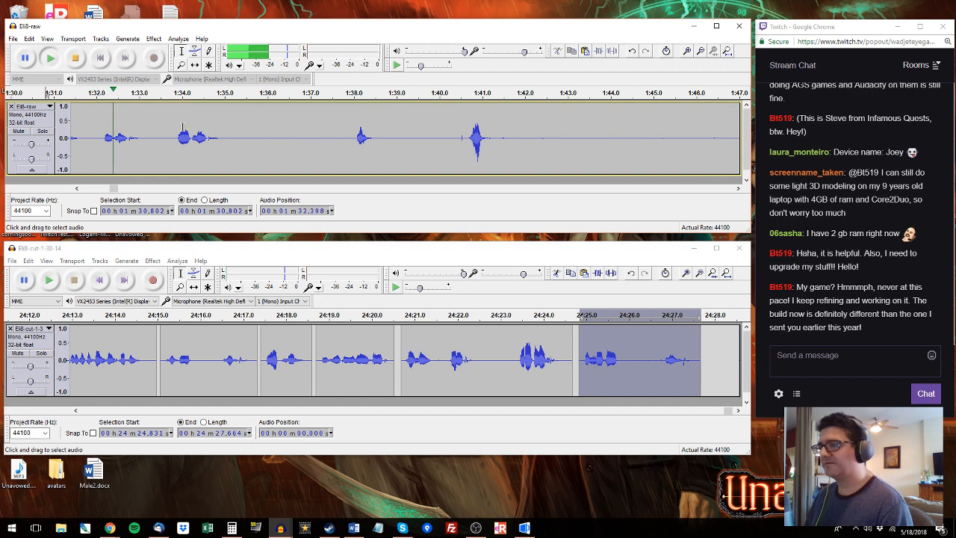
left_click_drag(232, 153, 173, 153)
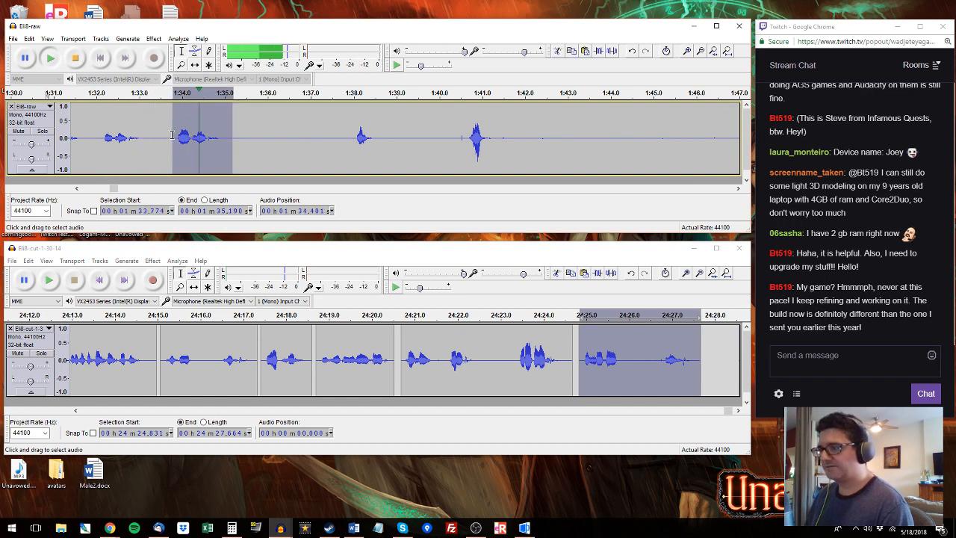
key("space")
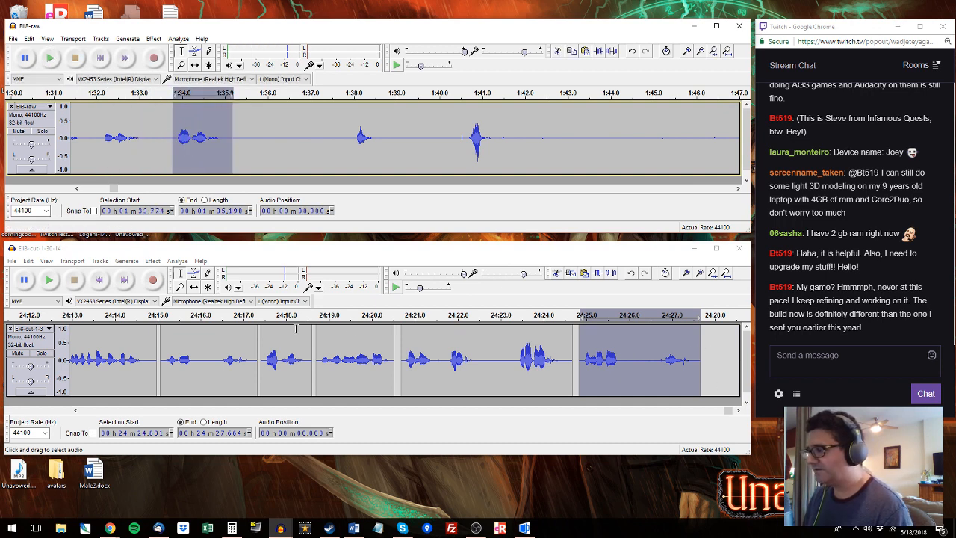
left_click(184, 354)
key("space")
key("space")
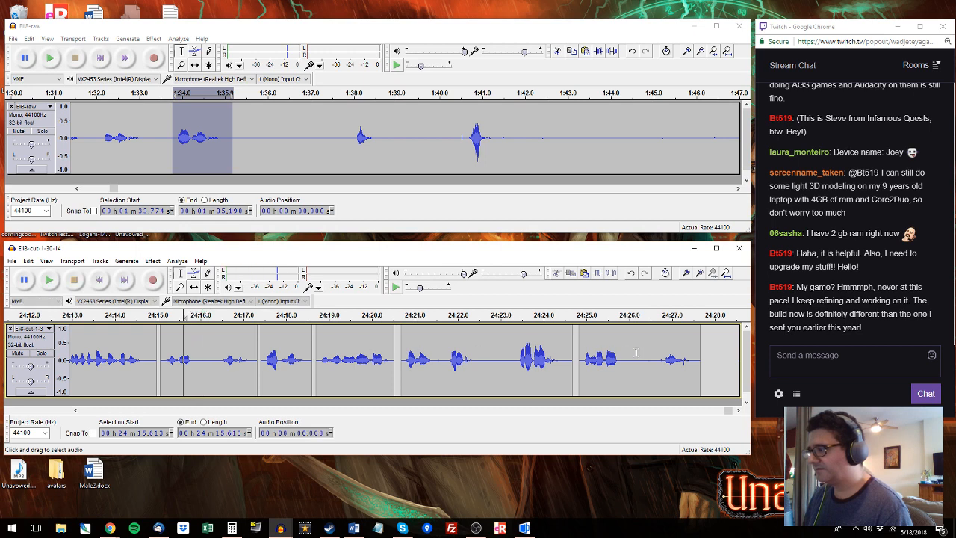
left_click(704, 341)
key("ctrl+v")
Step: Audition the raw takes from about 1:37.8 and copy the section from about 1:40.6 to 1:41.3 to the cut track's end at about 24:29.3
key("space")
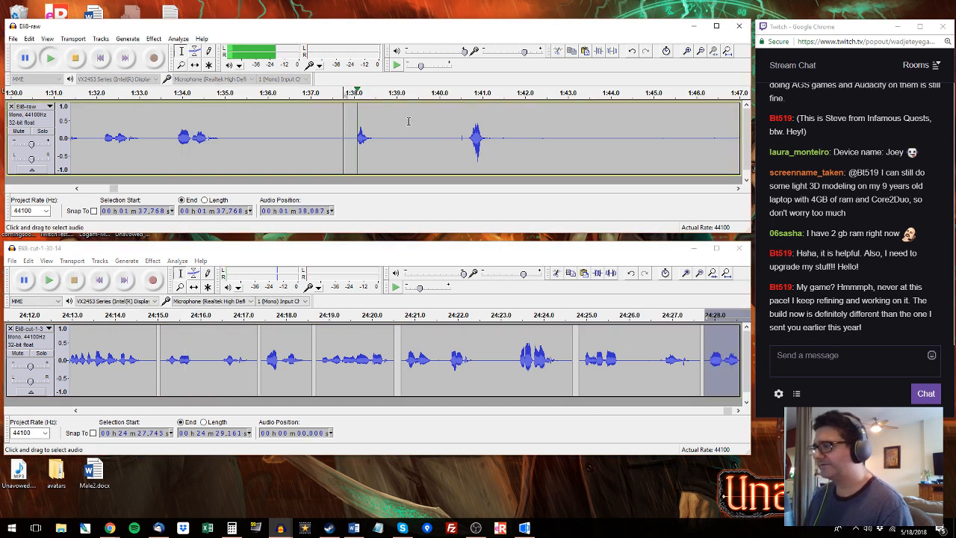
left_click(467, 134)
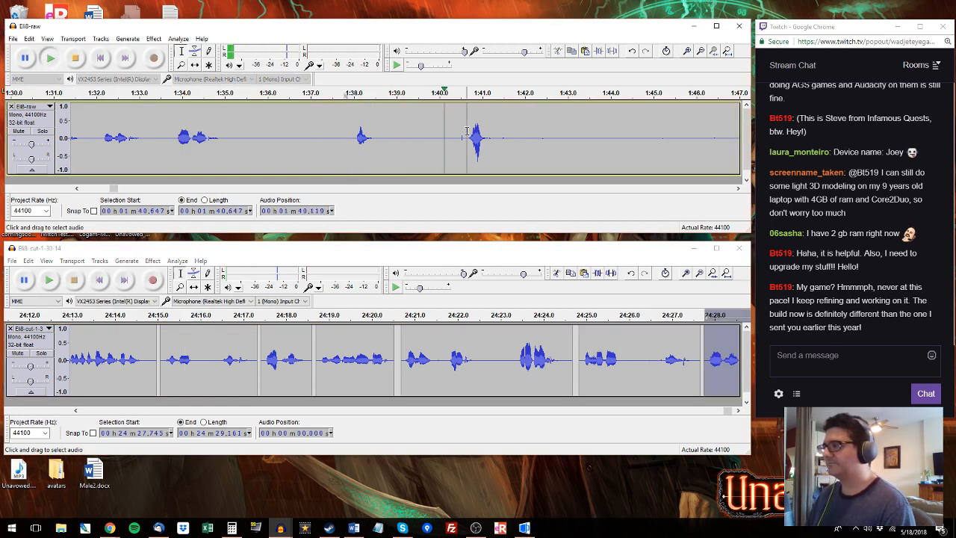
key("space")
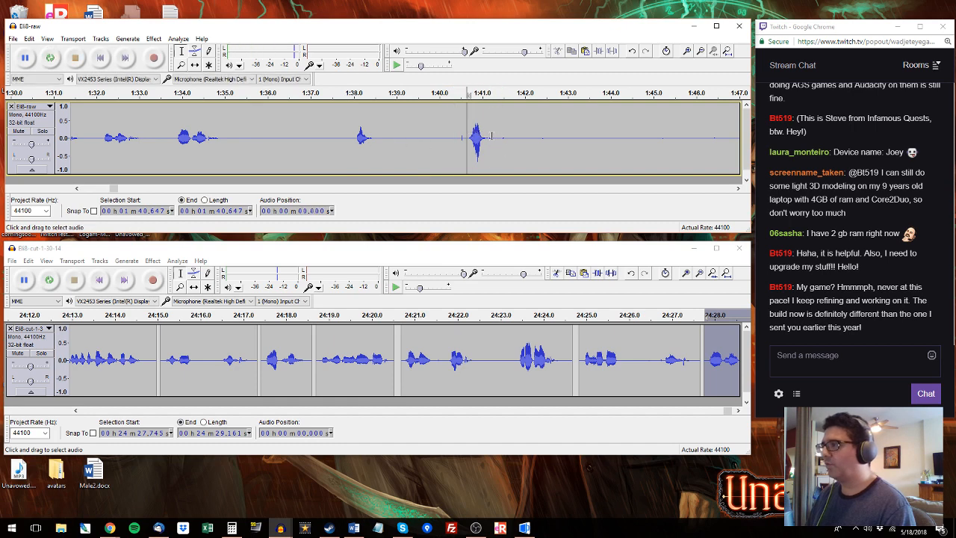
left_click_drag(466, 138, 495, 138)
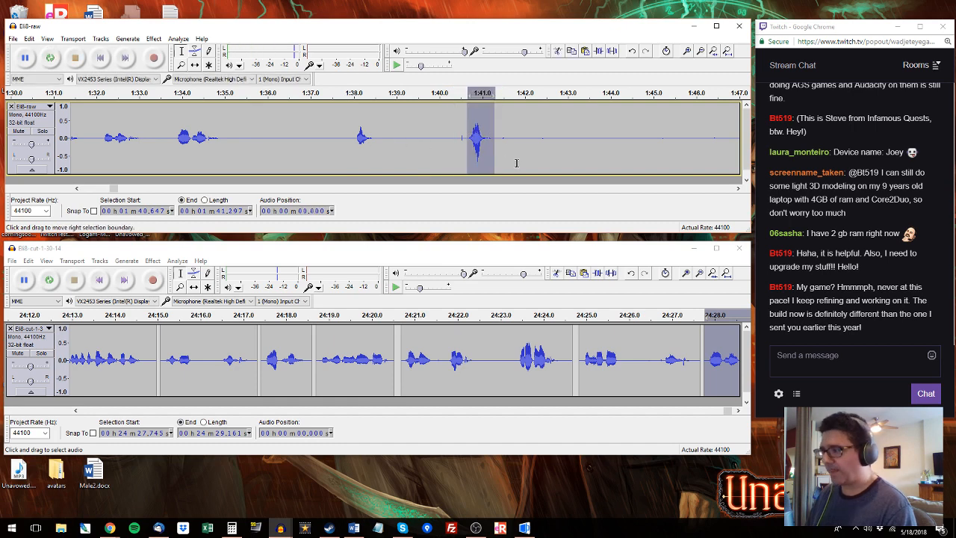
left_click(738, 410)
left_click(577, 352)
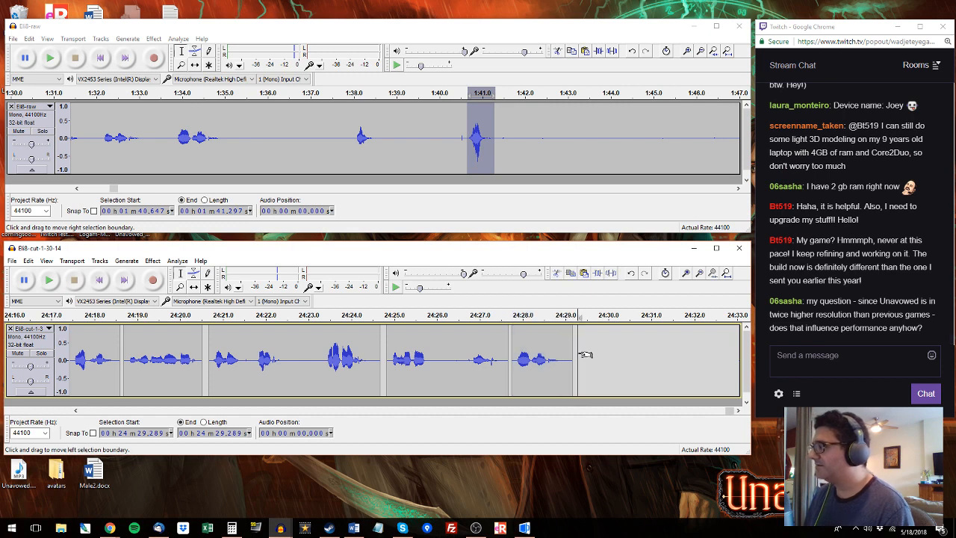
key("ctrl+v")
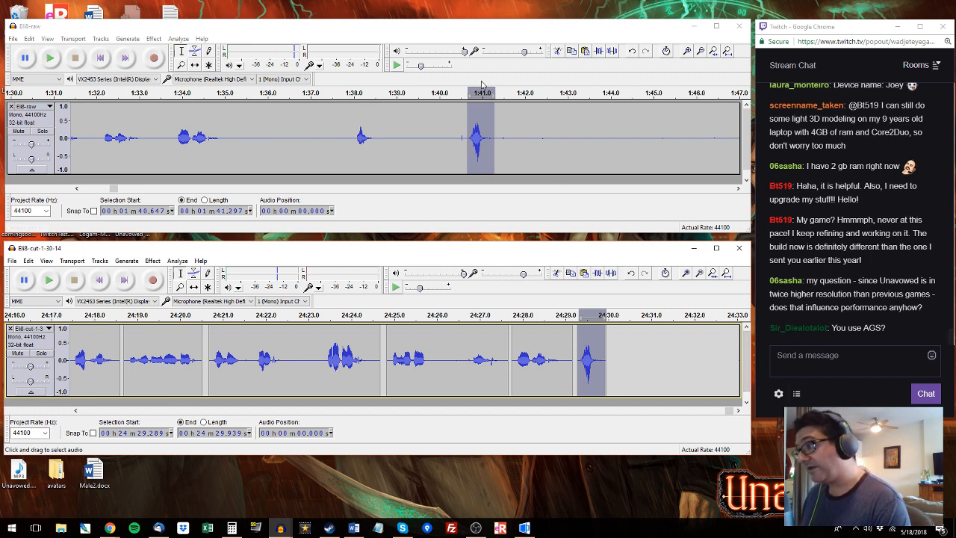
Step: Audition the raw takes around 2:06 and copy the section from about 2:06.0 to 2:10.0 to the cut track's end at about 24:30.2
left_click(719, 93)
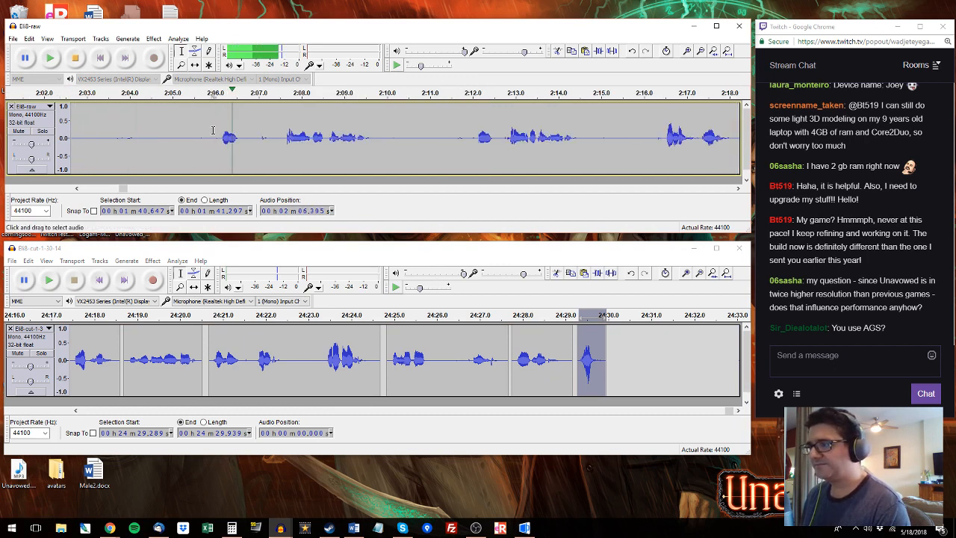
left_click_drag(215, 119, 386, 140)
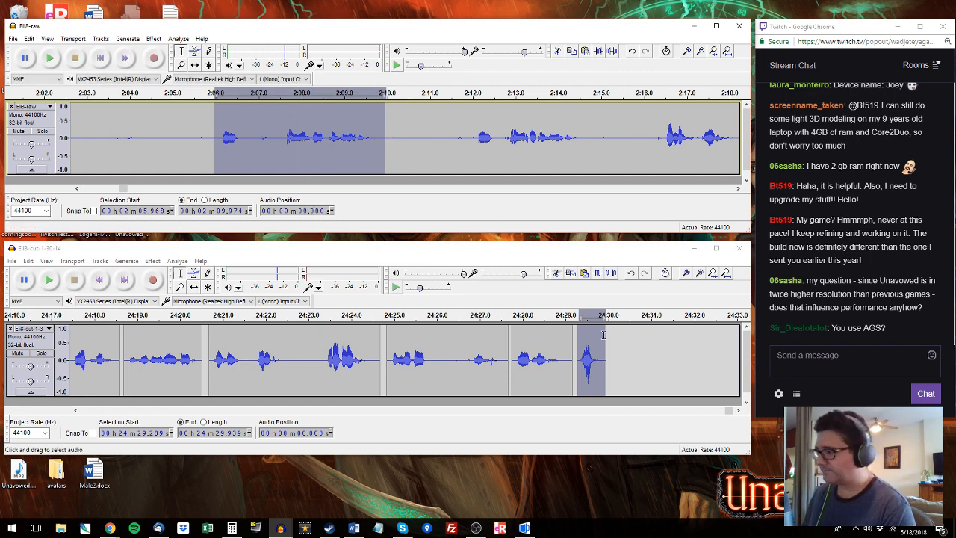
left_click_drag(617, 335, 743, 351)
Step: Audition the raw takes from about 2:12.0 and copy the section from about 2:16.5 to 2:18.3 to the cut track's end at about 24:34.4
left_click(474, 126)
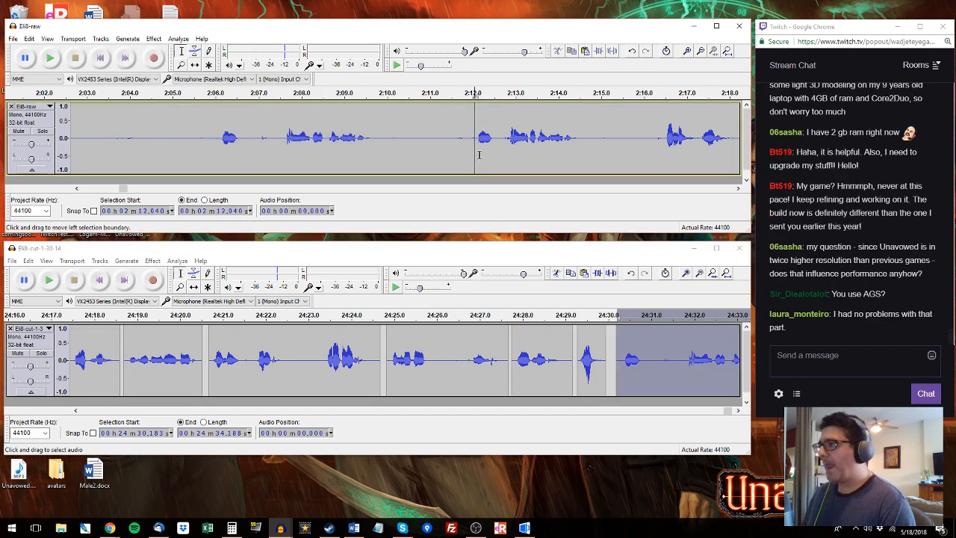
key("space")
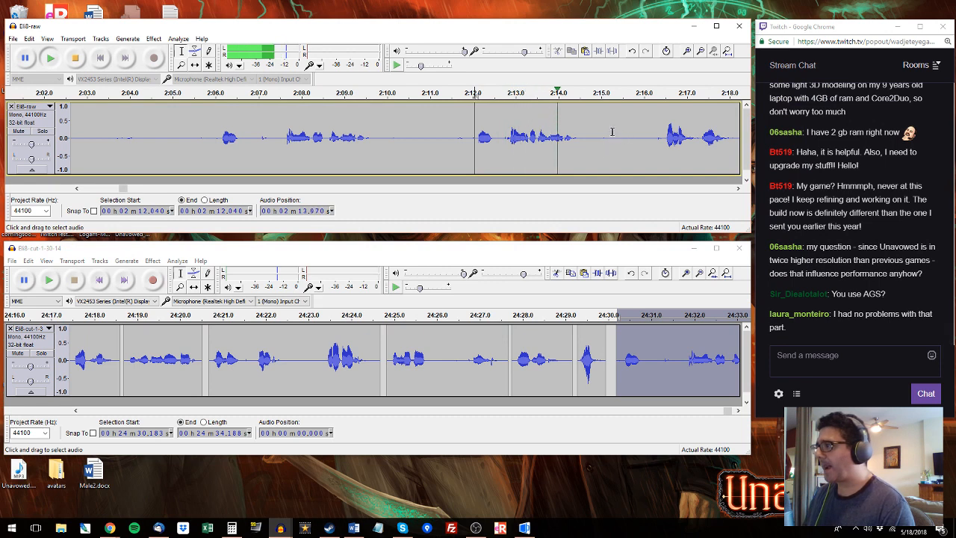
left_click_drag(660, 142, 605, 141)
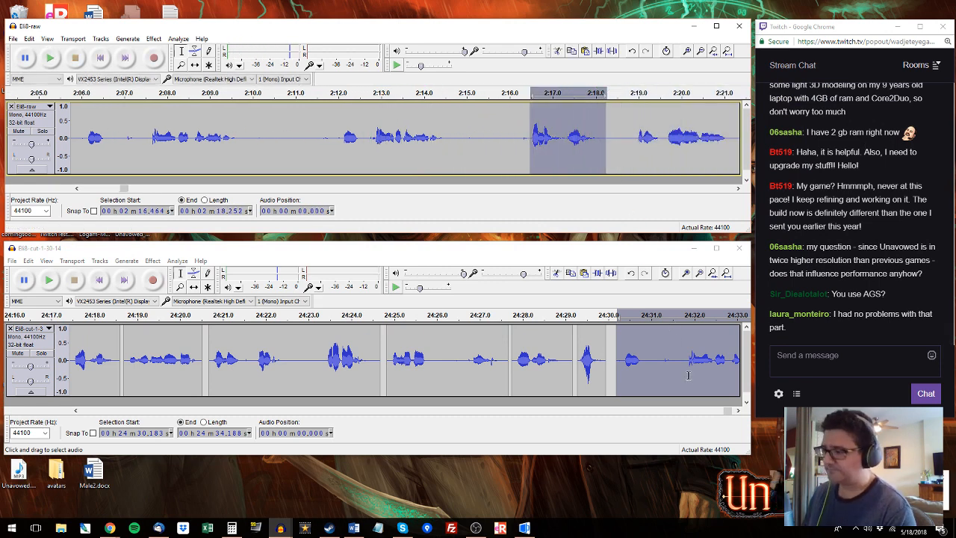
left_click_drag(728, 410, 729, 411)
left_click(584, 354)
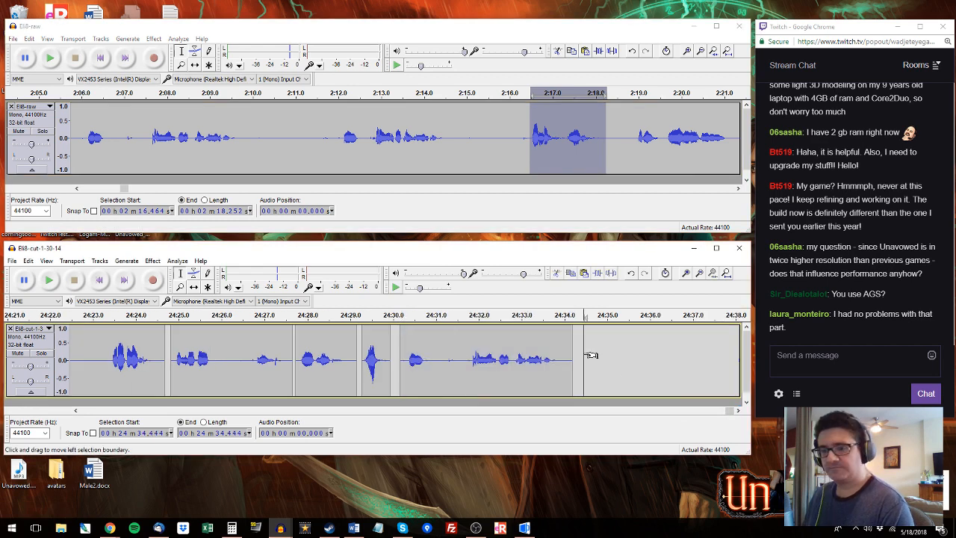
key("shift+End")
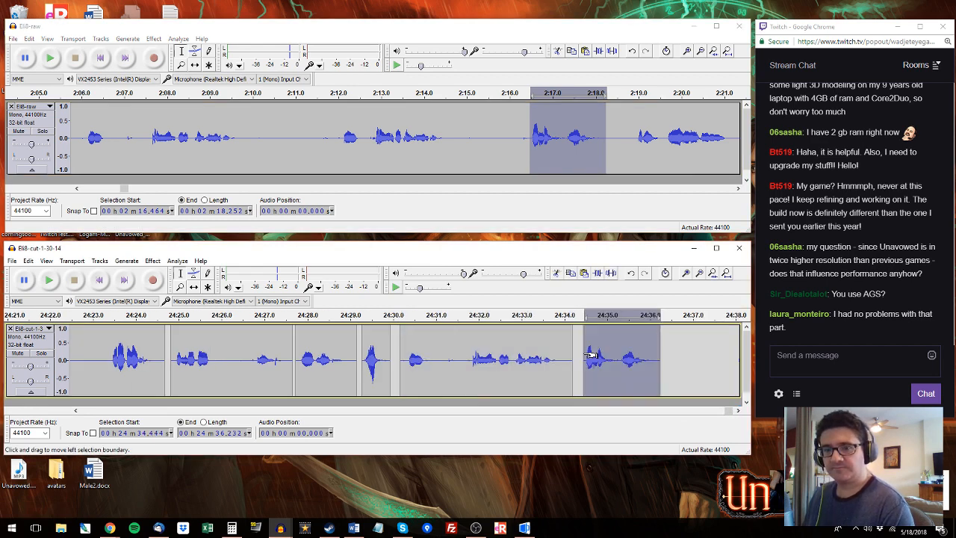
Step: Audition the raw takes from about 2:18.9 and copy the section from about 2:18.9 to 2:21.3 to the cut track's end at about 24:36.3
left_click(634, 117)
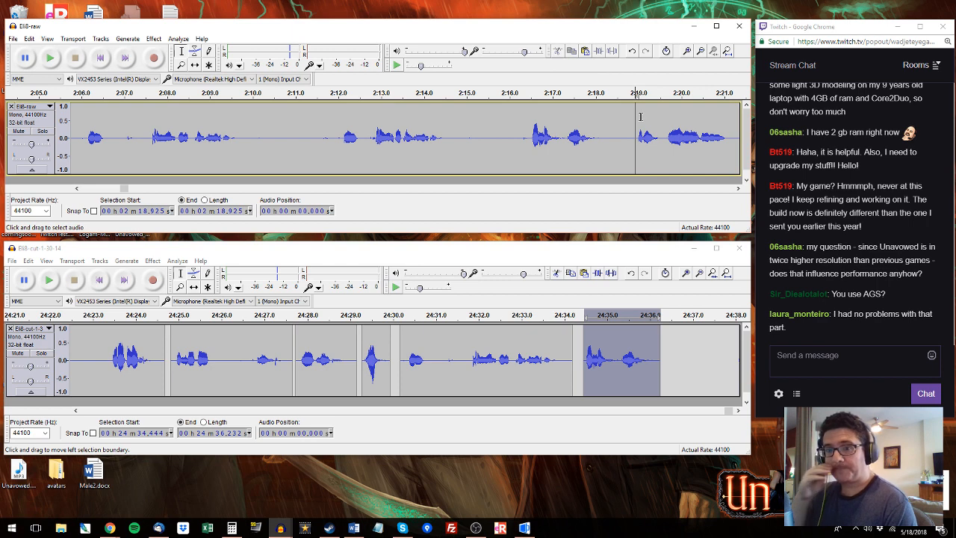
key("space")
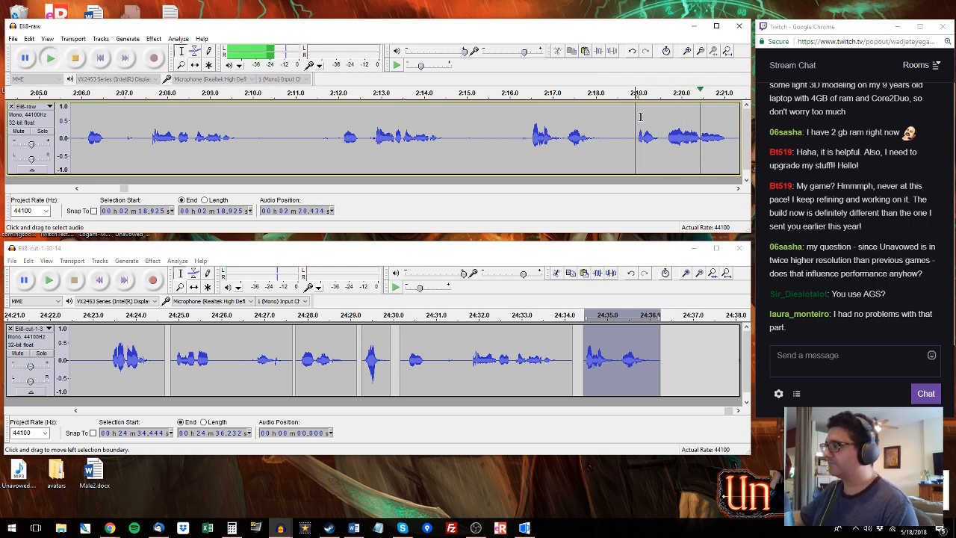
key("shift+End")
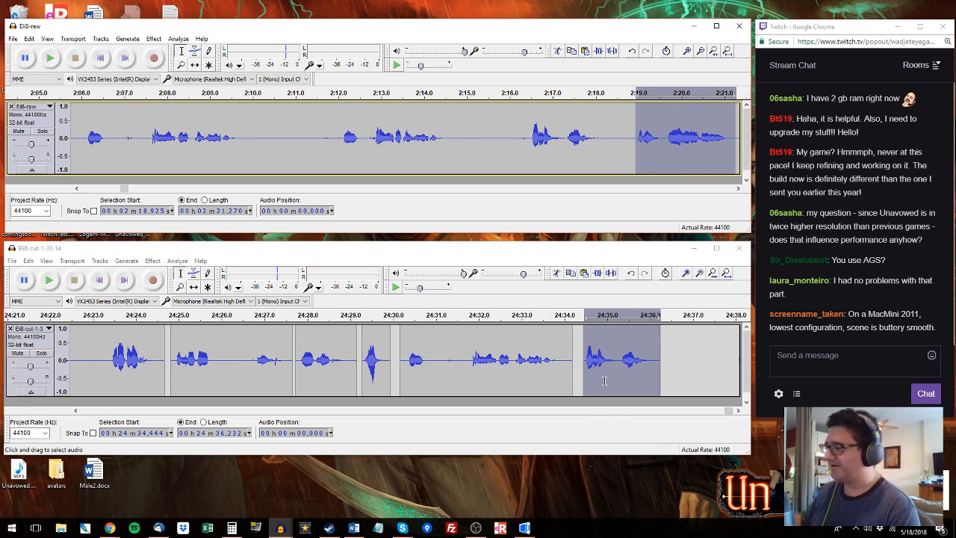
left_click(664, 347)
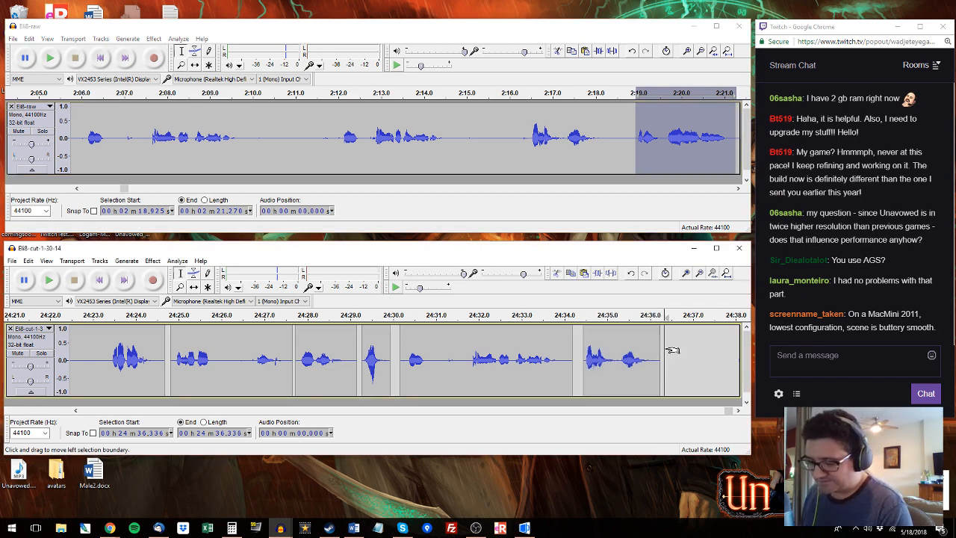
key("shift+End")
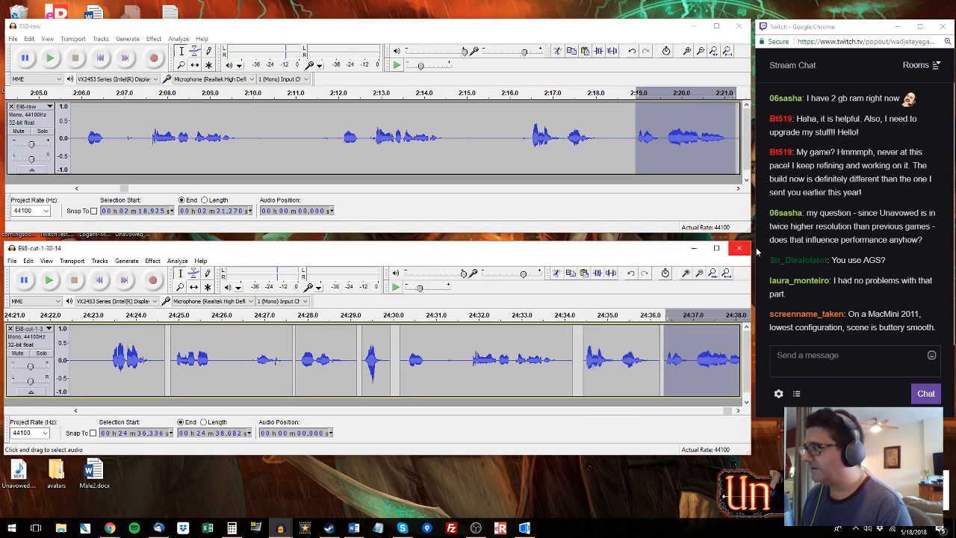
Step: Audition the raw takes from about 2:24 and copy the section from about 2:34.4 to 2:35.2 to the cut track's end at about 24:38.8
left_click(738, 189)
left_click_drag(738, 191, 739, 191)
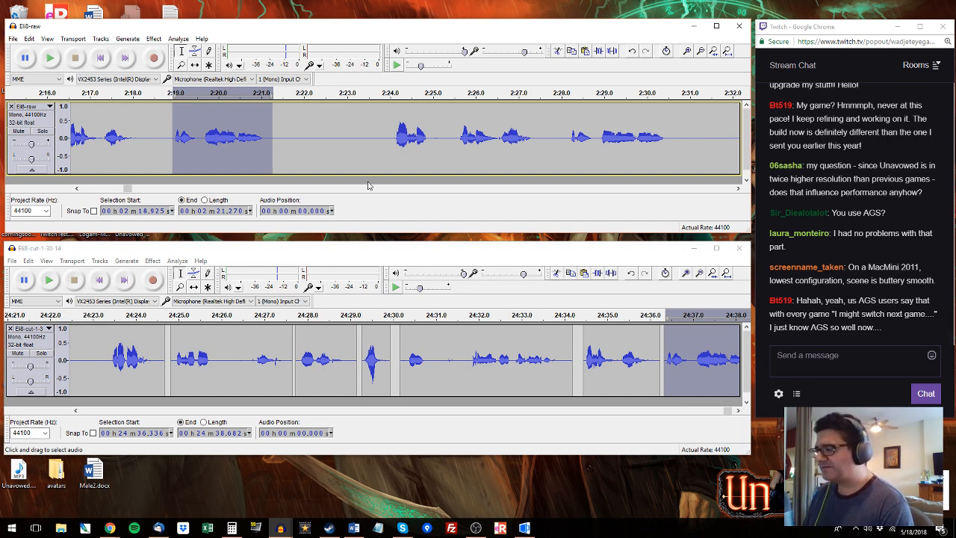
mouse_move(597, 479)
left_mouse_down()
mouse_move(570, 458)
mouse_move(579, 464)
left_mouse_up()
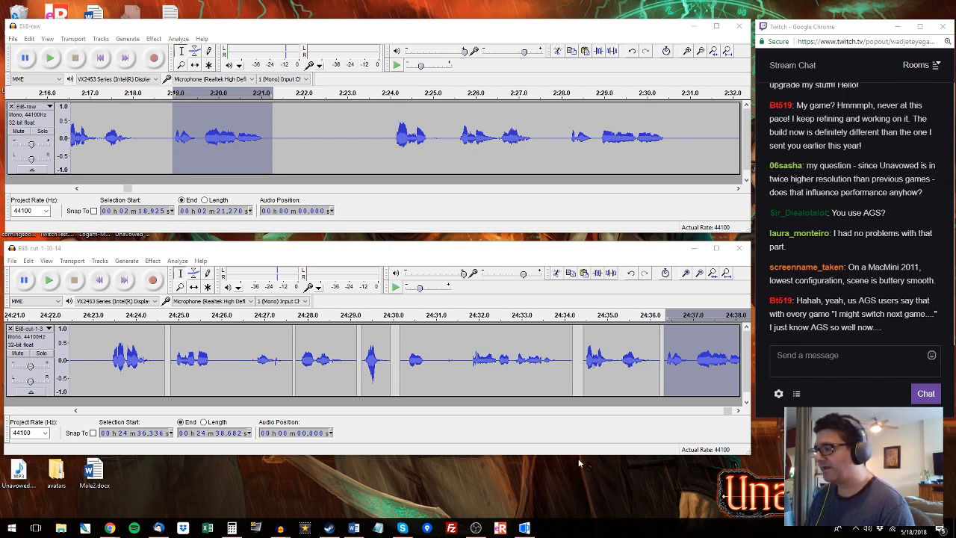
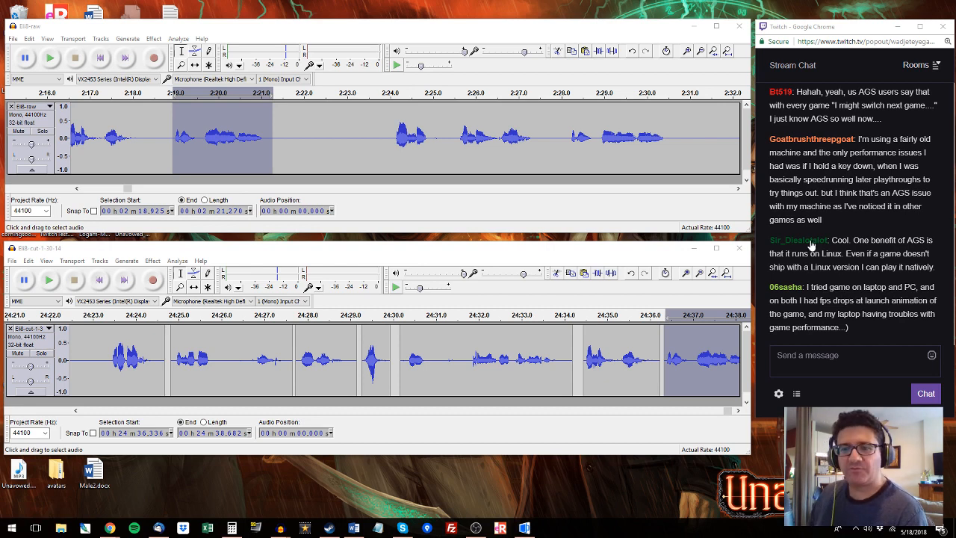
scroll(812, 245, "up", 1)
scroll(810, 247, "down", 1)
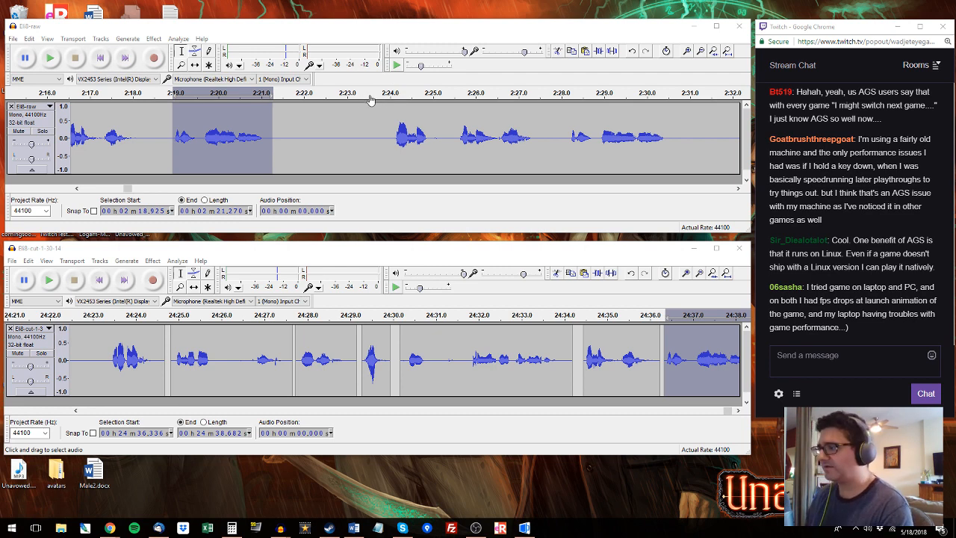
left_click(745, 430)
key("space")
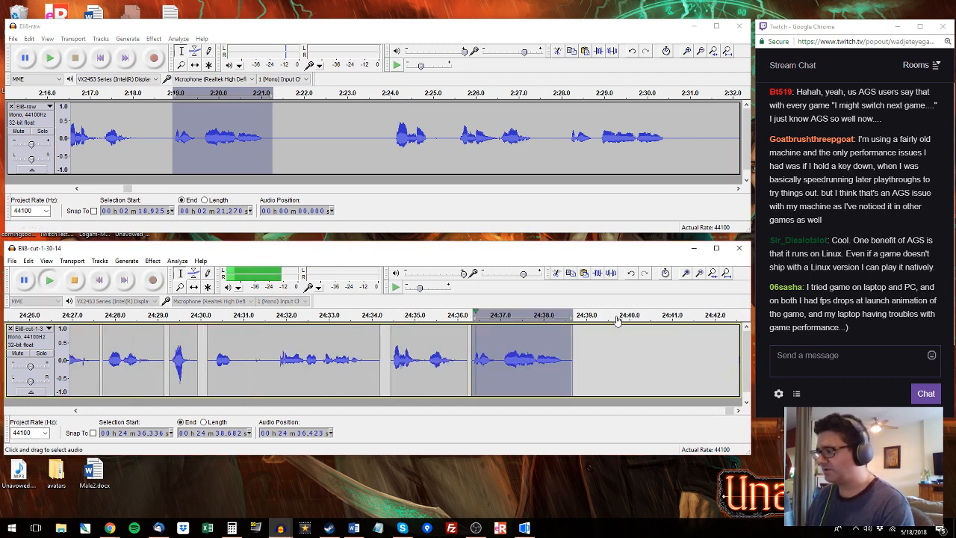
left_click(391, 94)
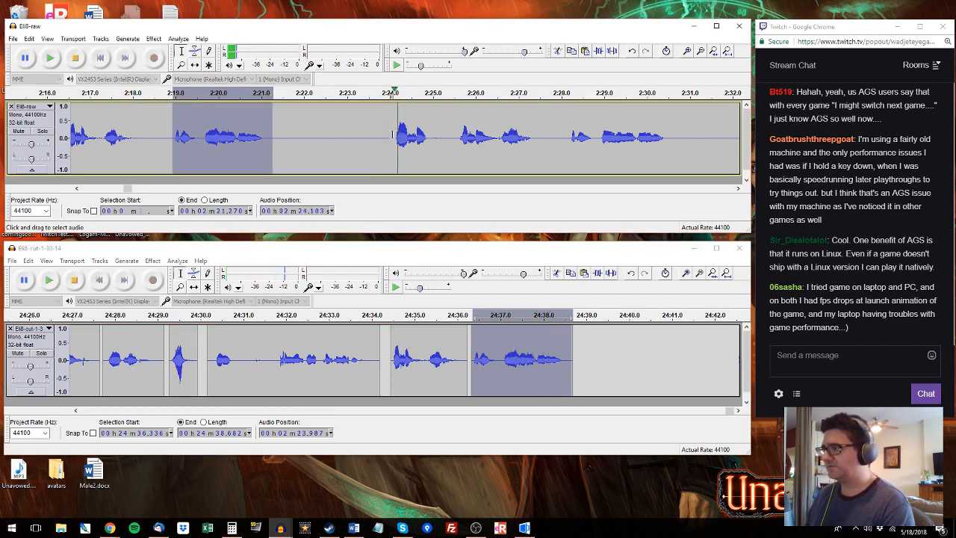
left_click_drag(391, 135, 683, 137)
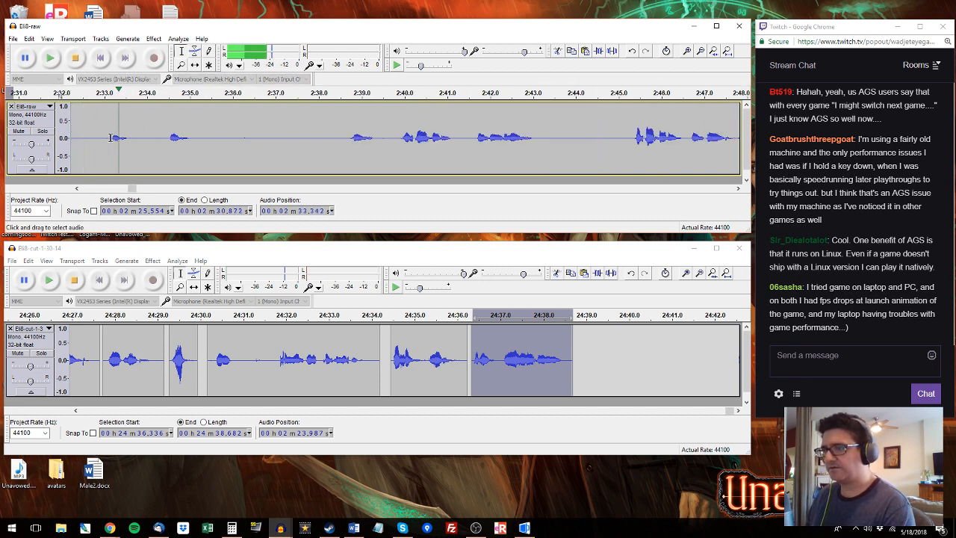
left_click(159, 131)
left_click_drag(164, 137, 198, 137)
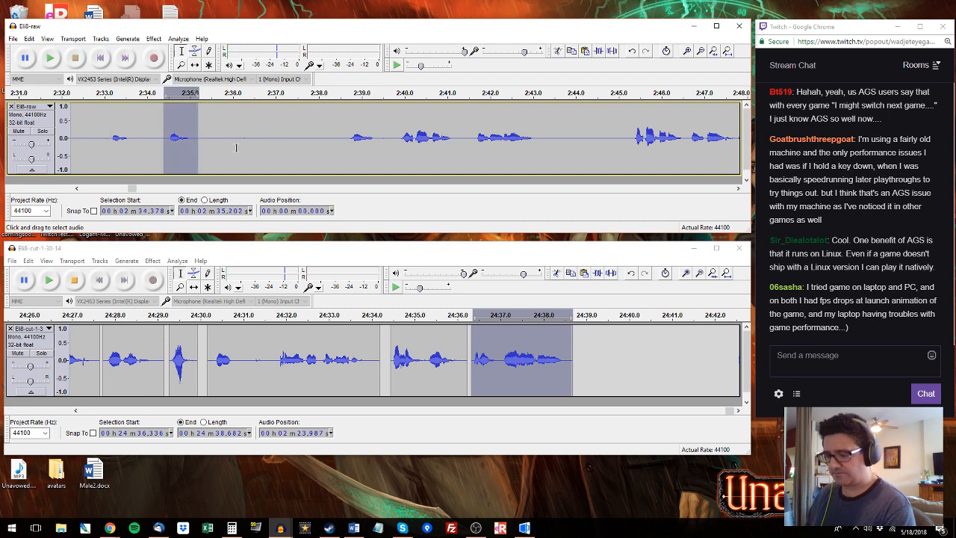
left_click_drag(579, 359, 614, 358)
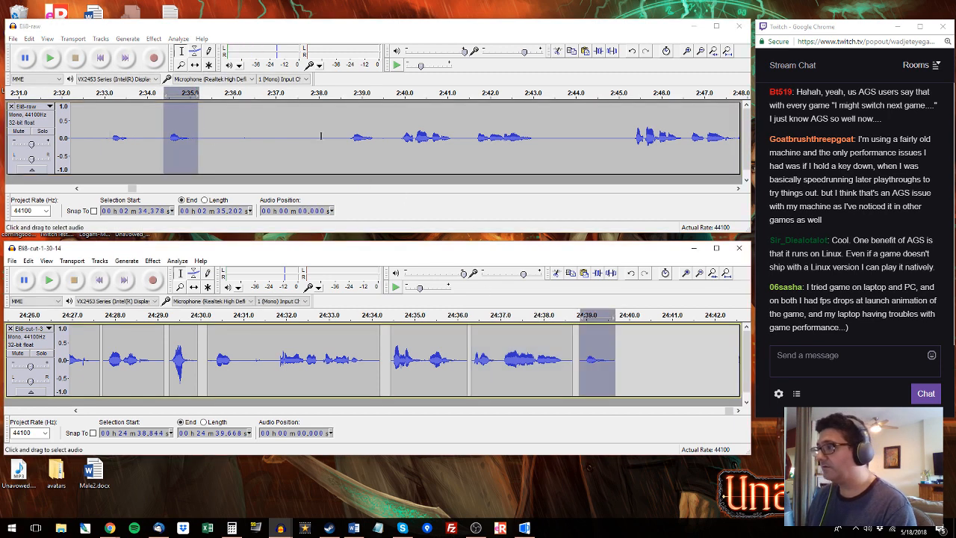
Step: Audition the raw takes from about 2:38.6 and copy the section from about 2:38.7 to 2:43.4 to the cut track's end at about 24:39.8
left_click(342, 129)
key("space")
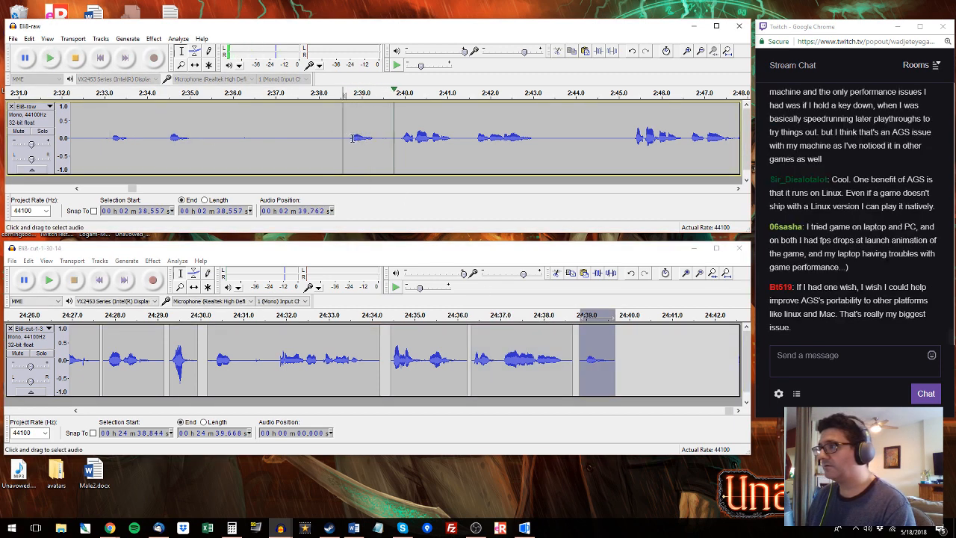
key("space")
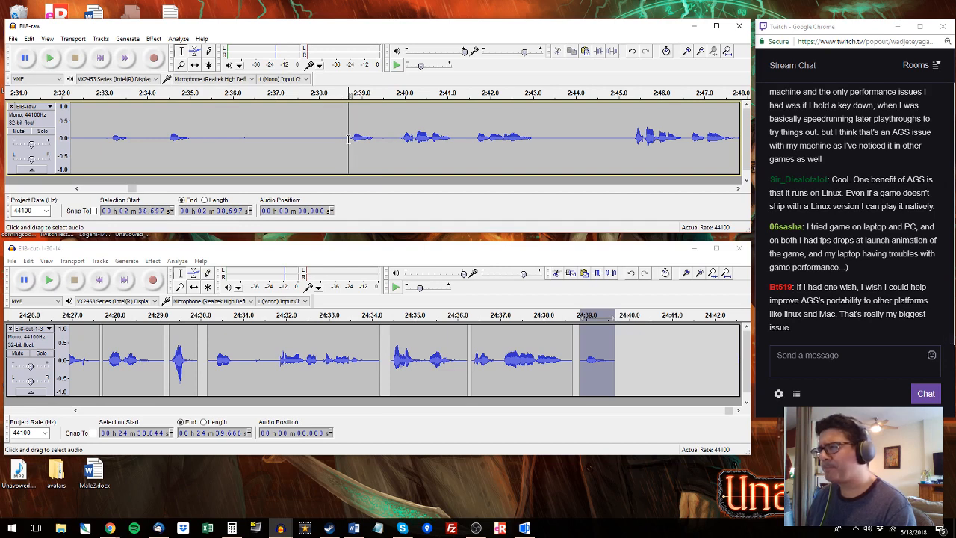
left_click_drag(347, 139, 442, 139)
left_click(507, 134)
key("space")
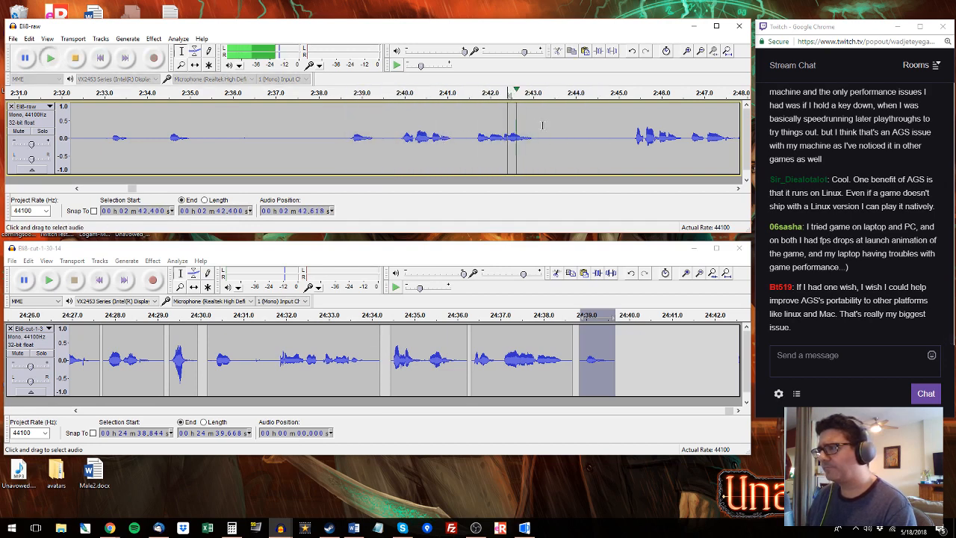
left_click(423, 130)
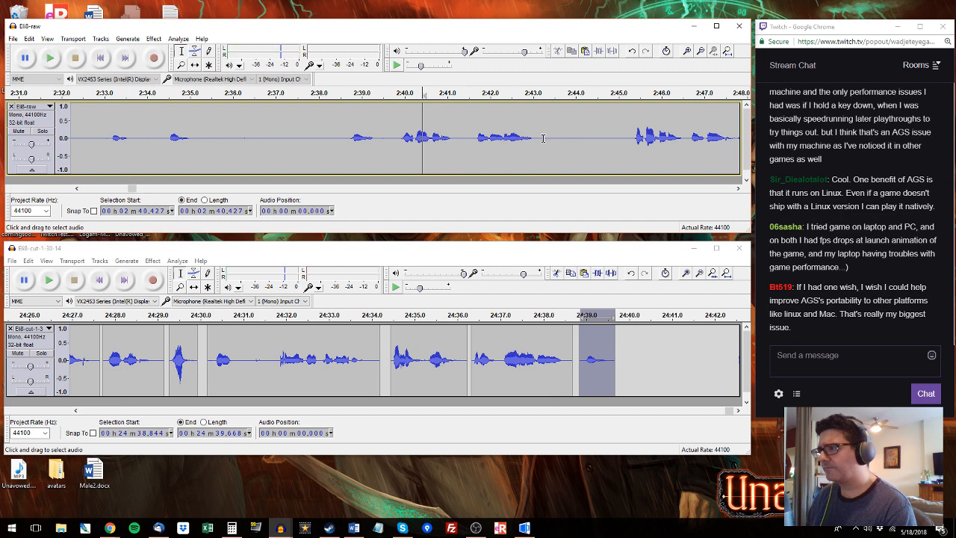
left_click_drag(550, 138, 347, 138)
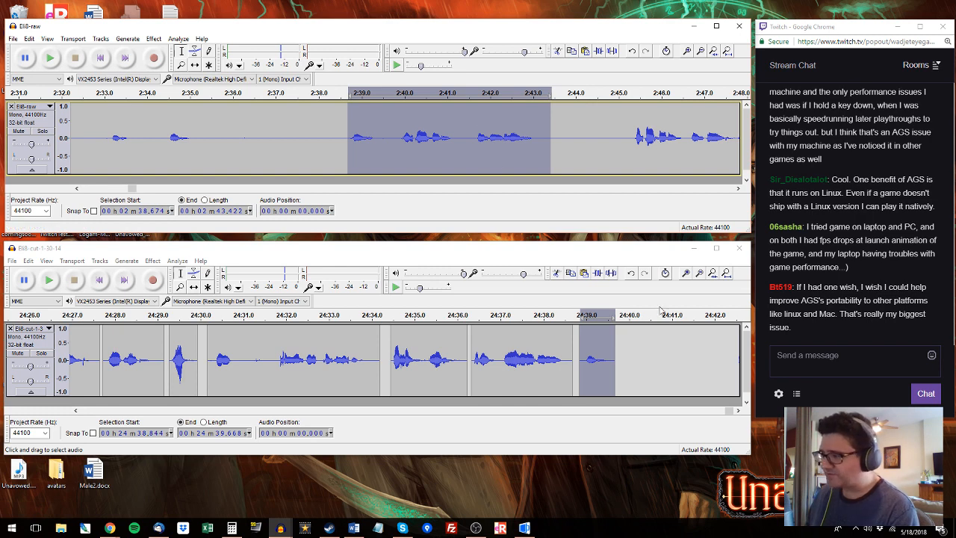
left_click(618, 350)
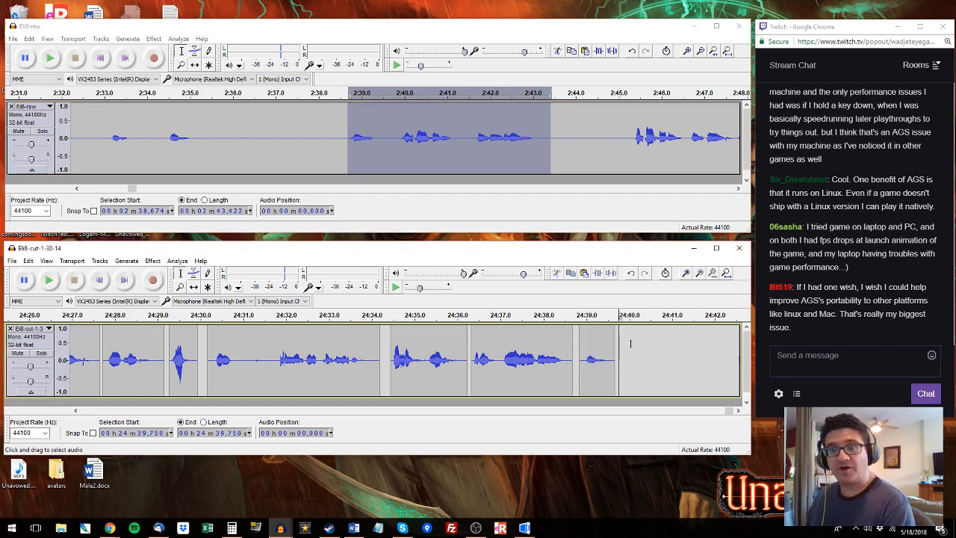
key("ctrl+v")
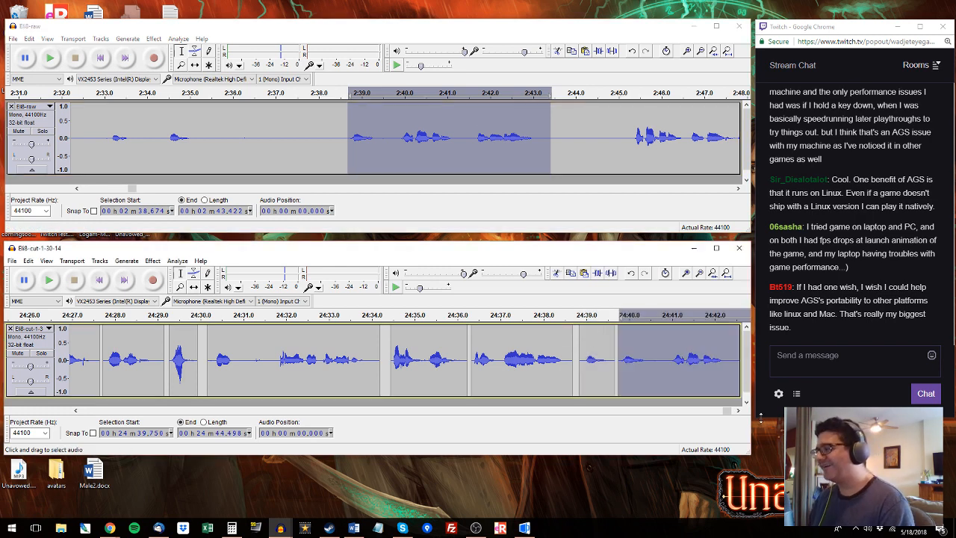
left_click(727, 412)
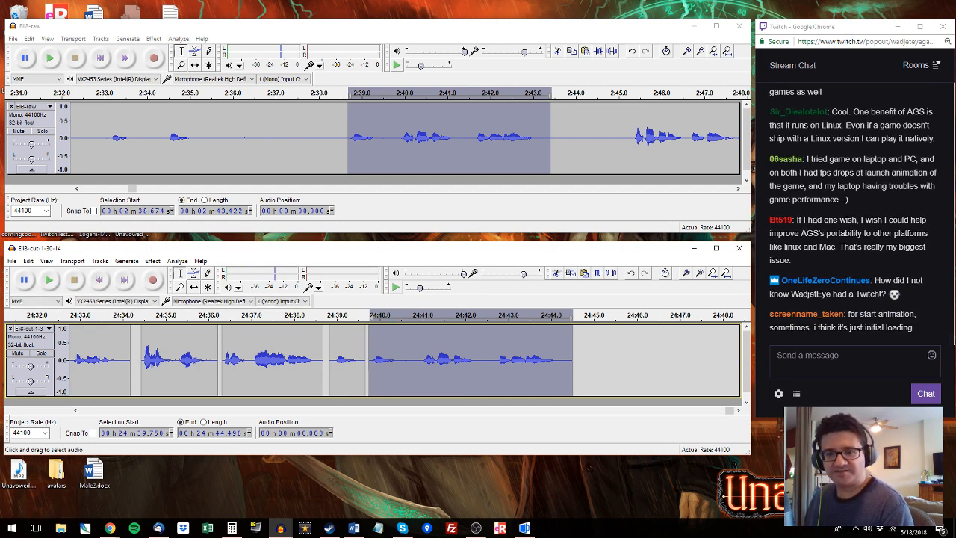
Step: Play the selected raw section from about 2:38.7 to 2:43.4 several times to check how it sounds
key("alt+Tab")
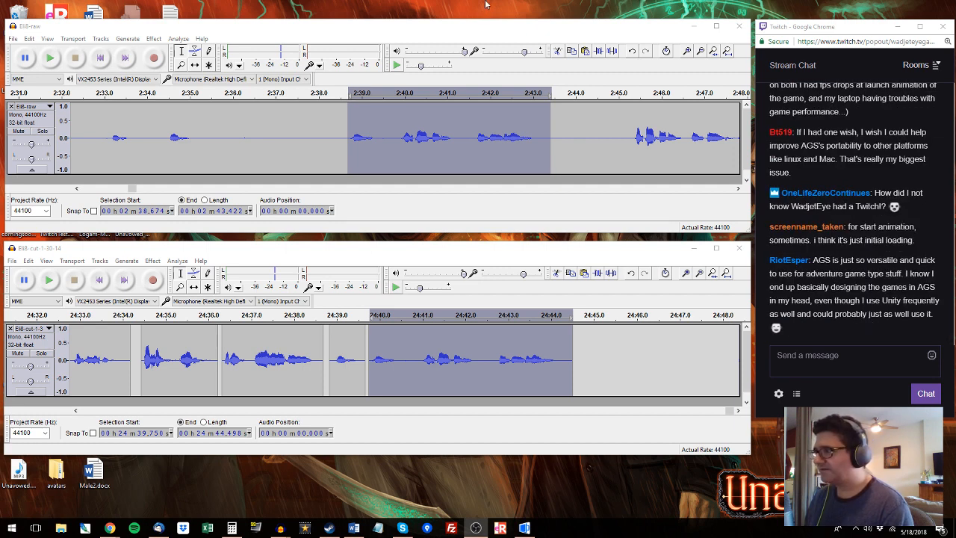
left_click(445, 32)
key("space")
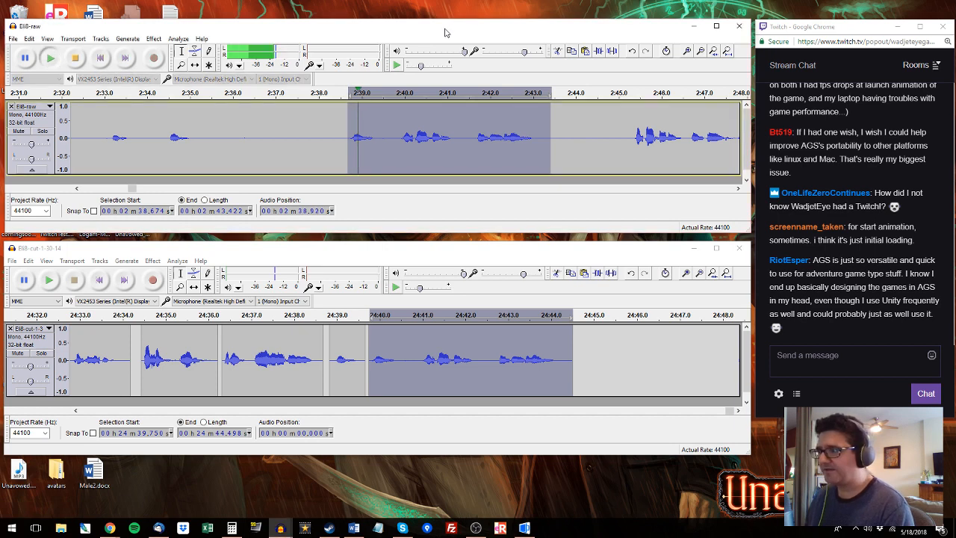
key("space")
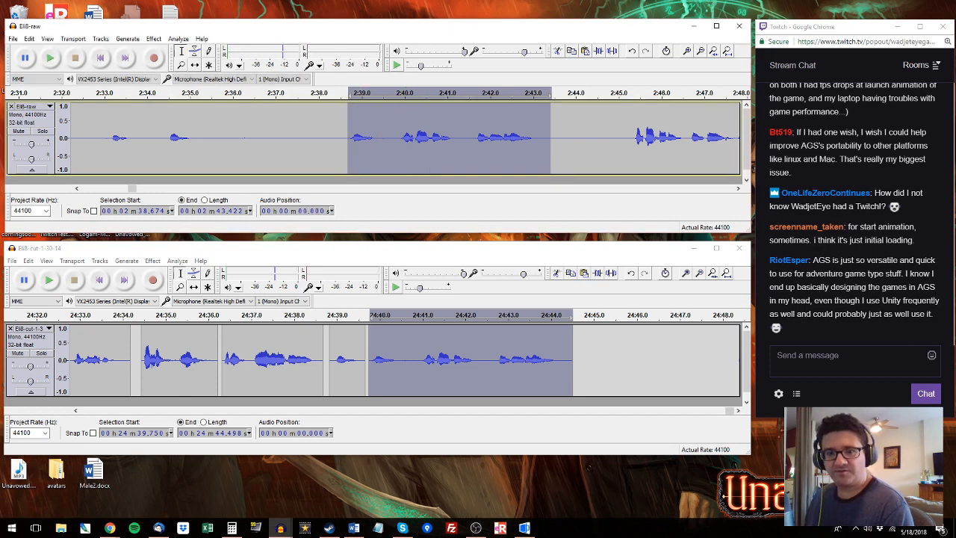
key("alt+Tab")
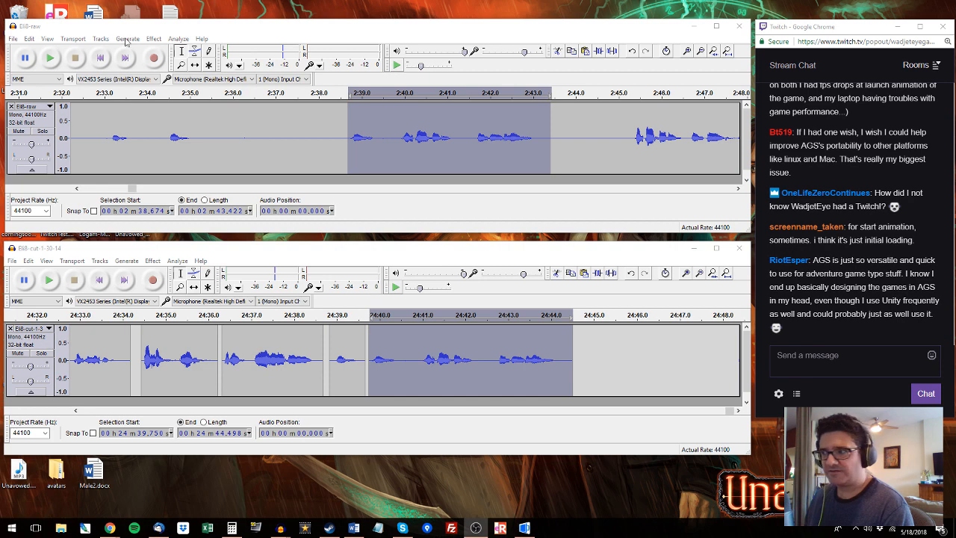
left_click(378, 35)
key("space")
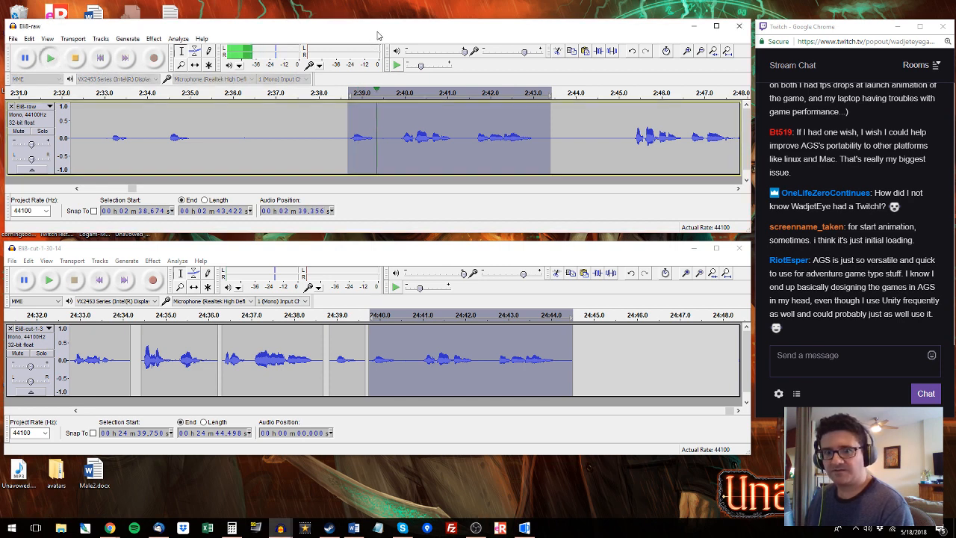
key("space")
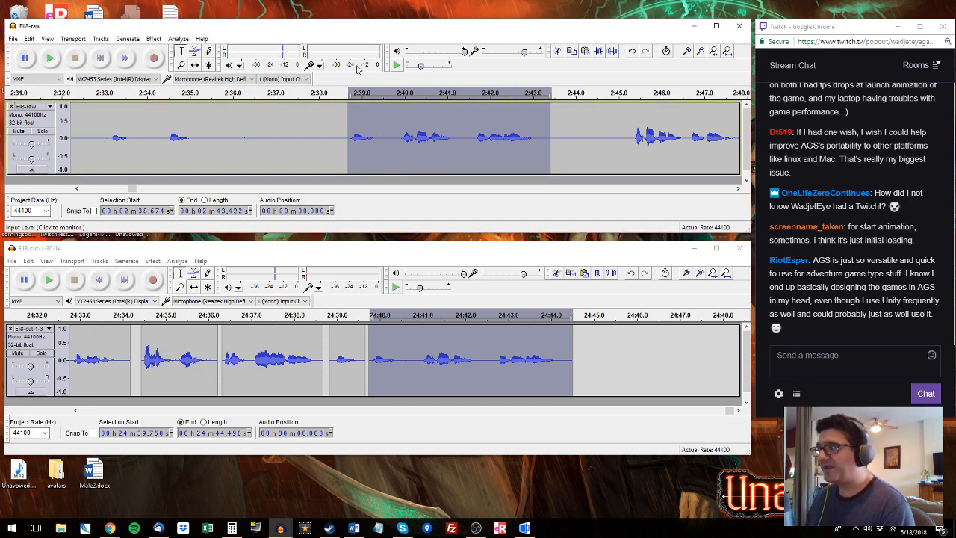
key("space")
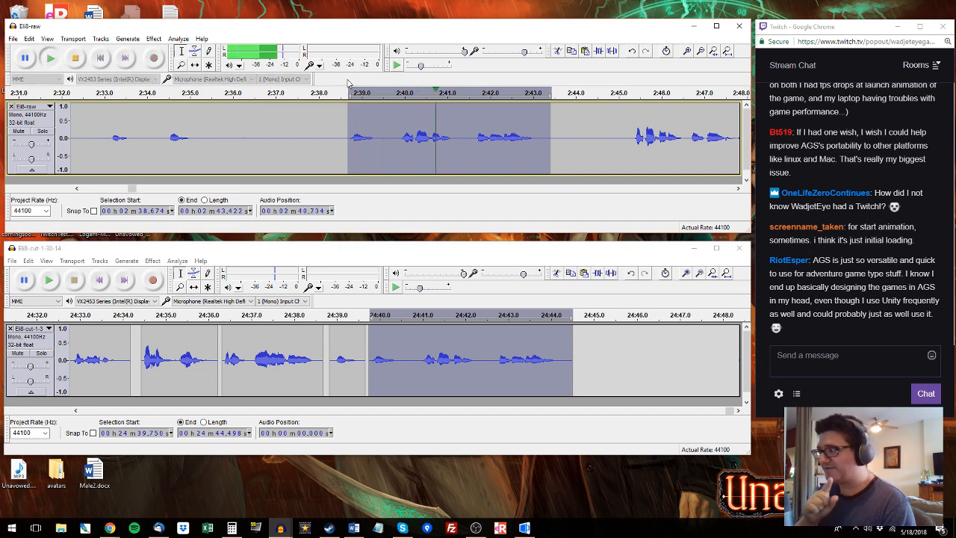
key("space")
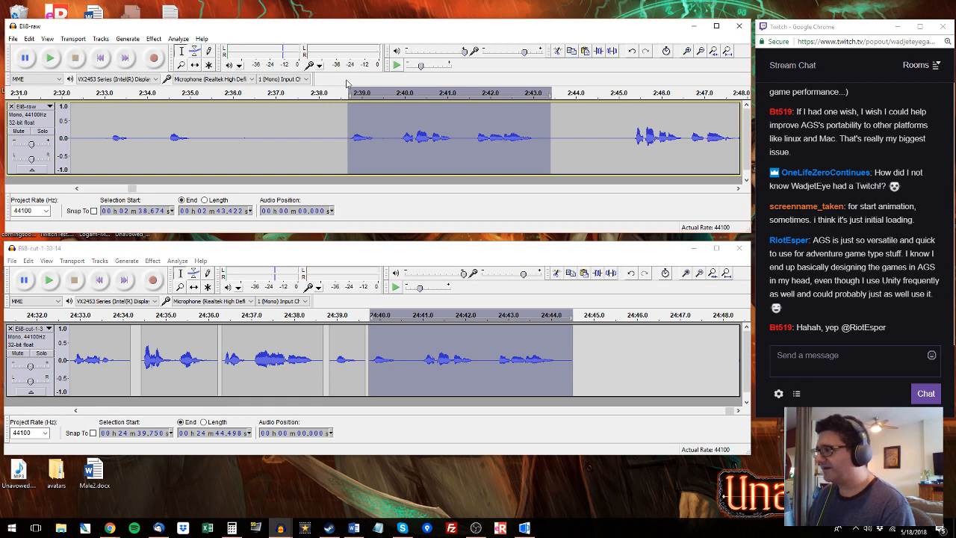
key("space")
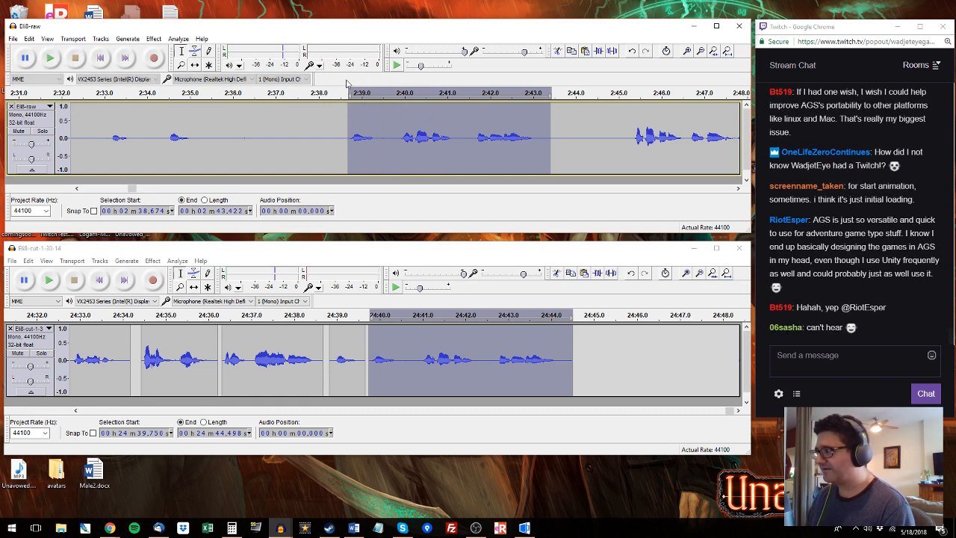
Step: Play the selected take from 2:38.674 to 2:43.422 in Eli8-raw
key("space")
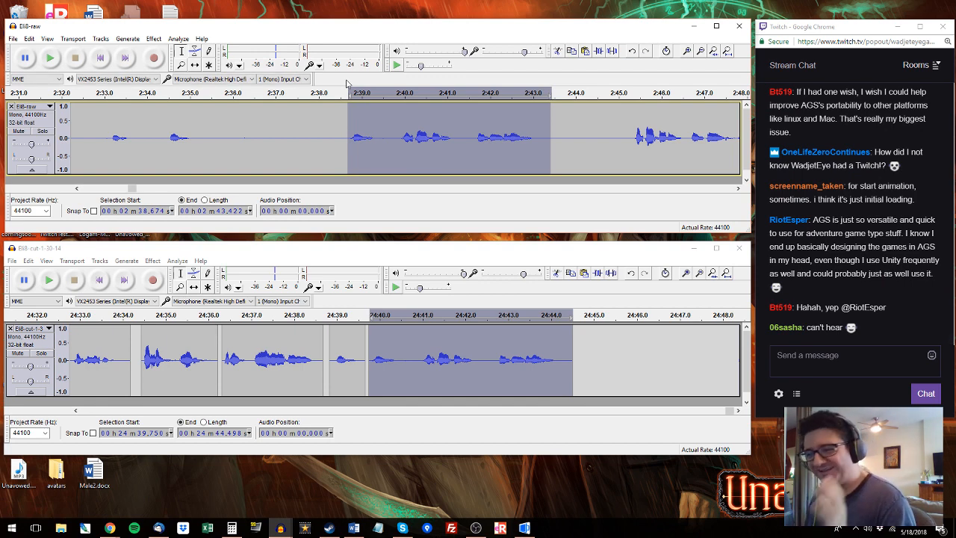
key("space")
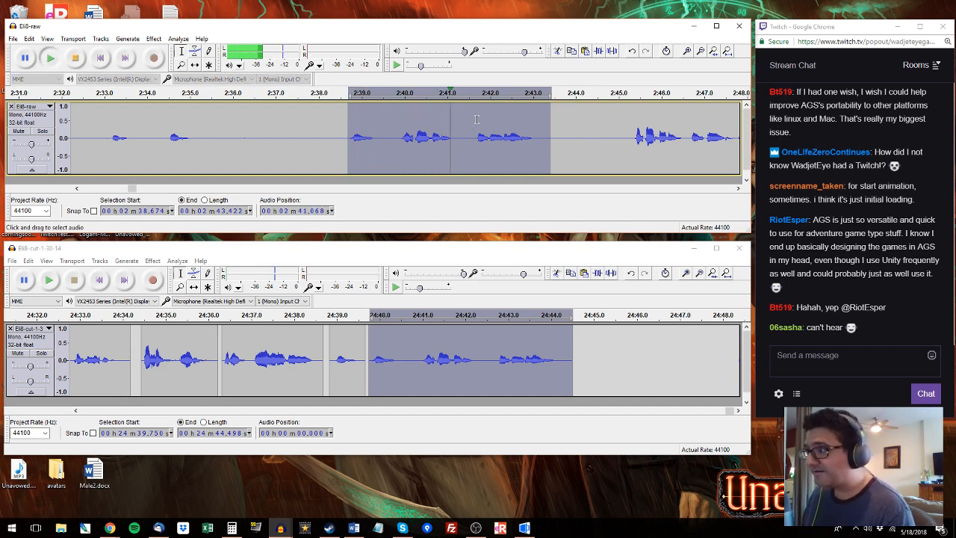
left_click(451, 358)
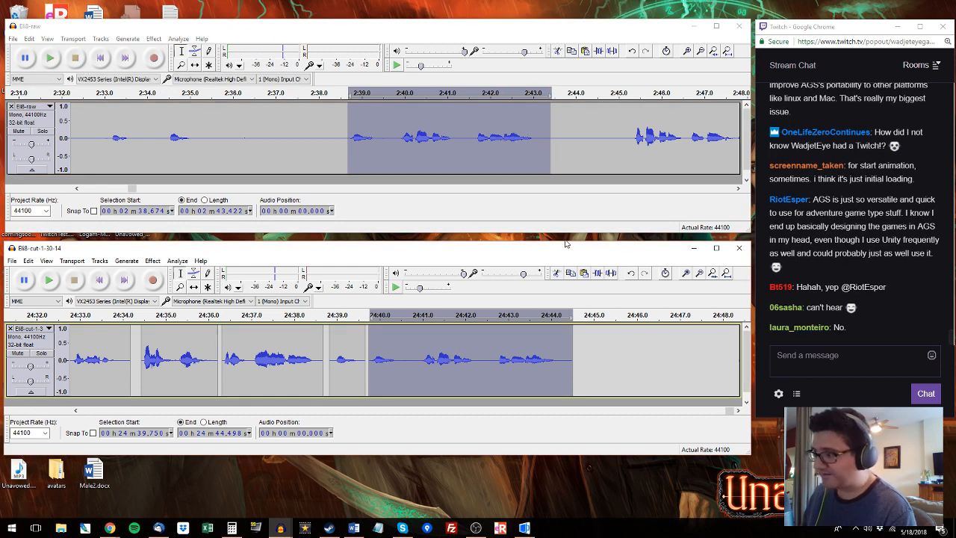
Step: Select the raw take from 2:45.291 to 2:49.819 and listen on through the recording to about 3:02
left_click(631, 139)
key("space")
left_click_drag(632, 139, 542, 142)
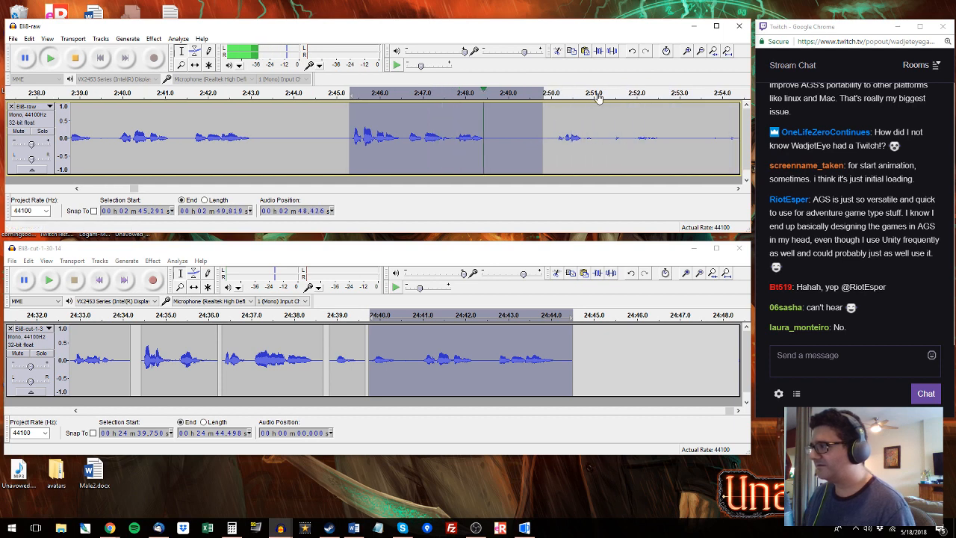
left_click(687, 97)
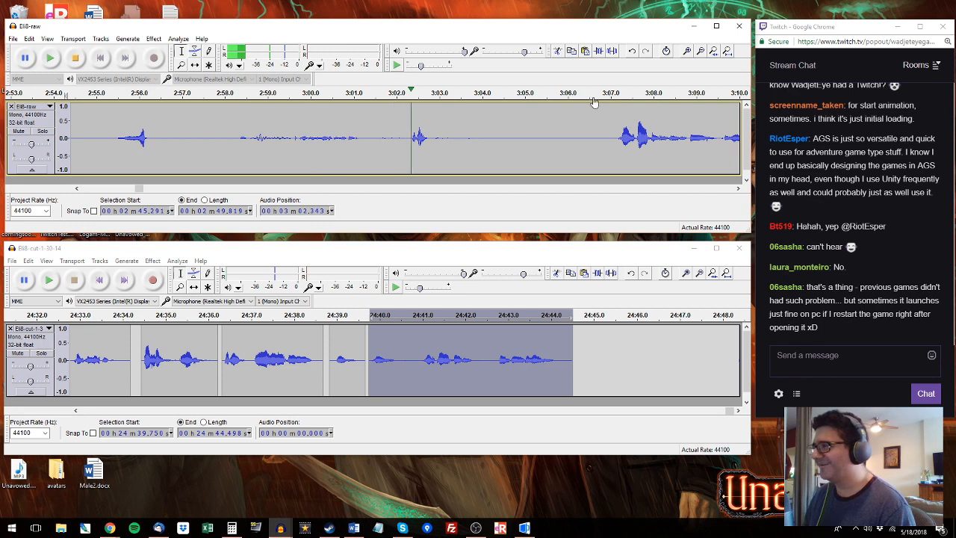
key("space")
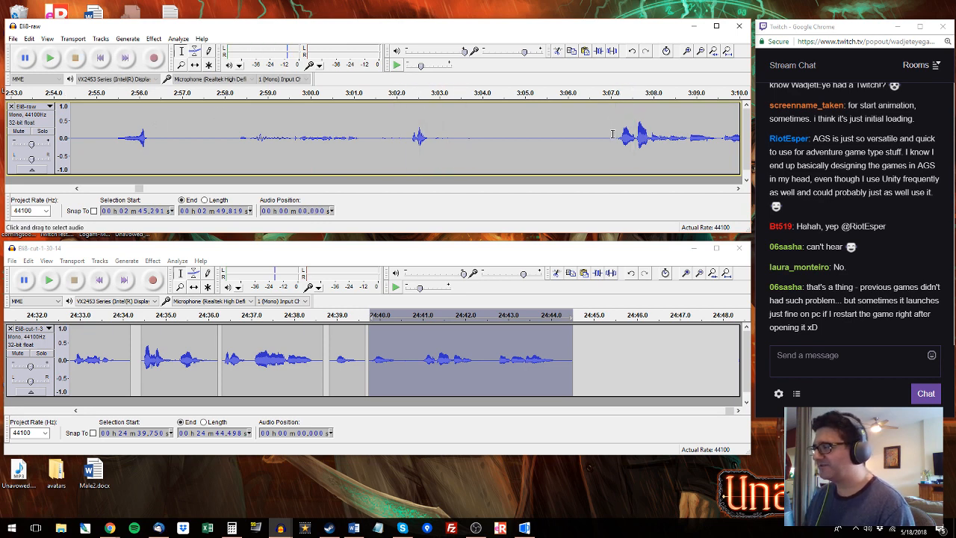
Step: Audition the raw take from 3:07.048 to 3:10.659, and play the selected line in Eli8-cut-1-30-14 for comparison
left_click(612, 135)
key("space")
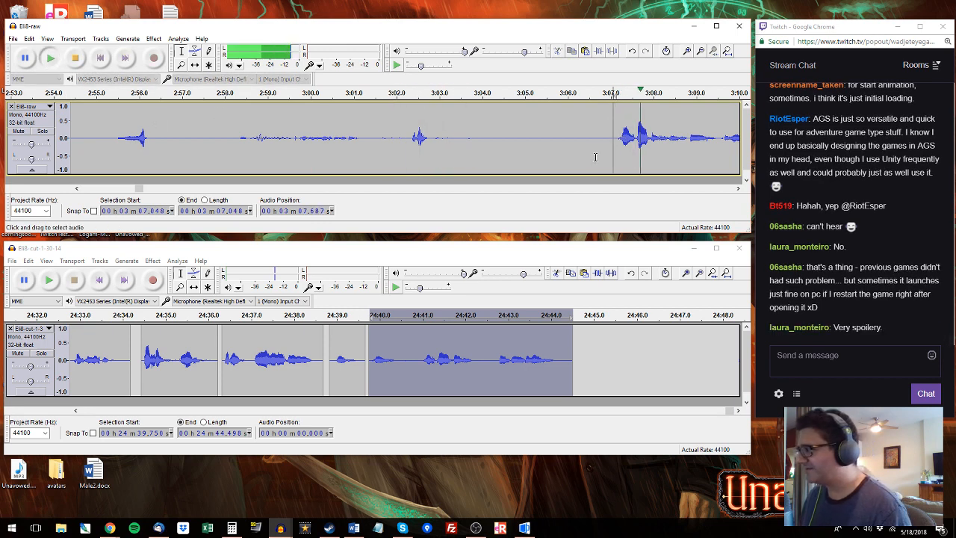
left_click_drag(613, 144, 648, 142)
key("space")
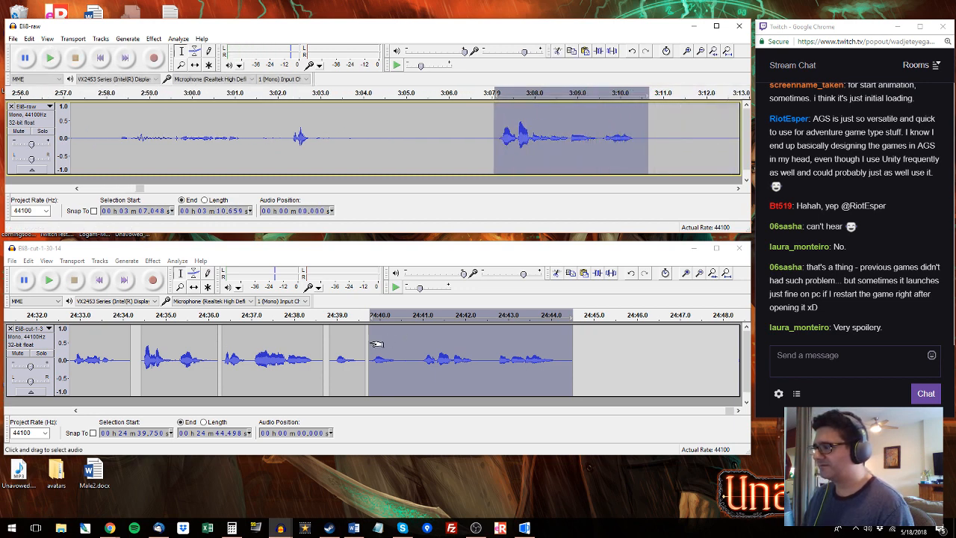
left_click(377, 344)
key("space")
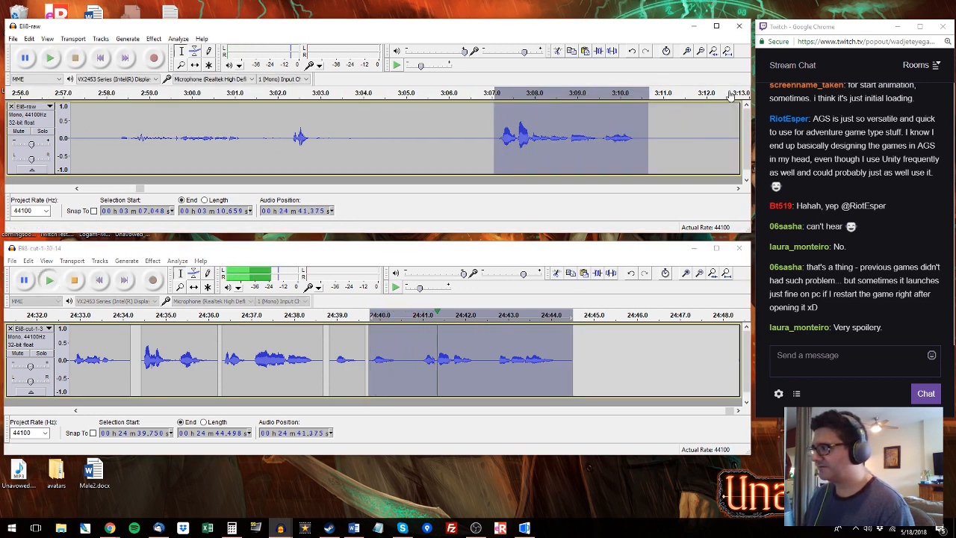
Step: Copy the raw take from 3:16.313 to 3:17.474 to the end of Eli8-cut-1-30-14, at 24:44.696
left_click(730, 96)
left_click(232, 93)
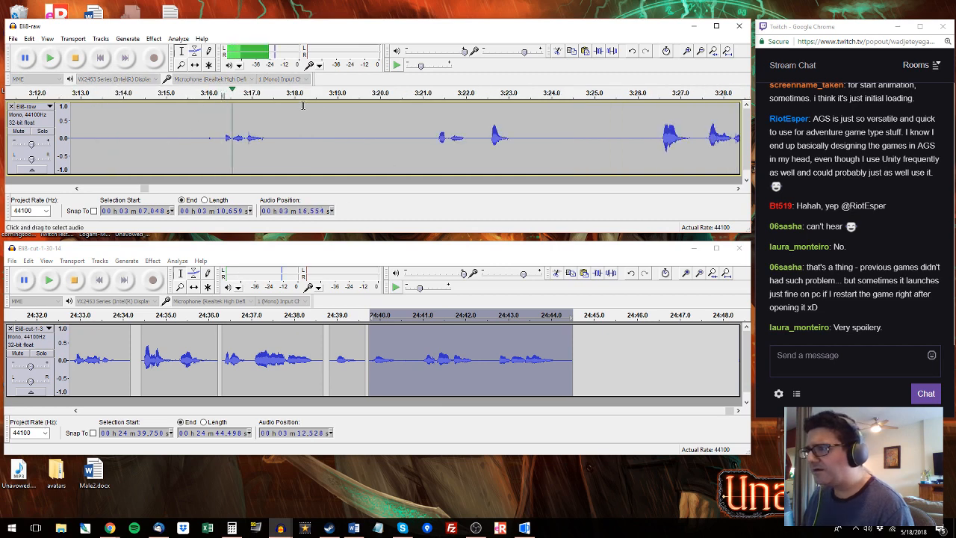
key("space")
left_click_drag(222, 137, 271, 136)
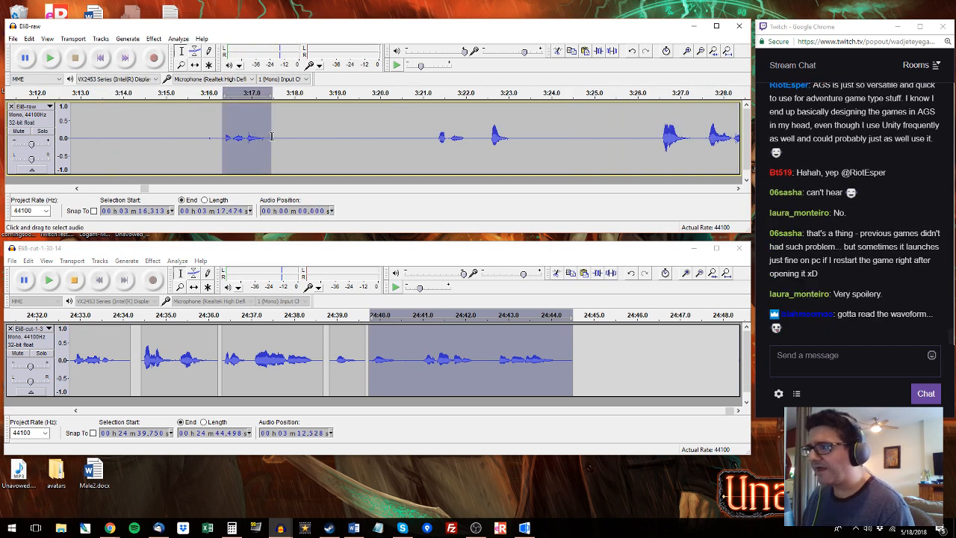
left_click_drag(581, 350, 630, 351)
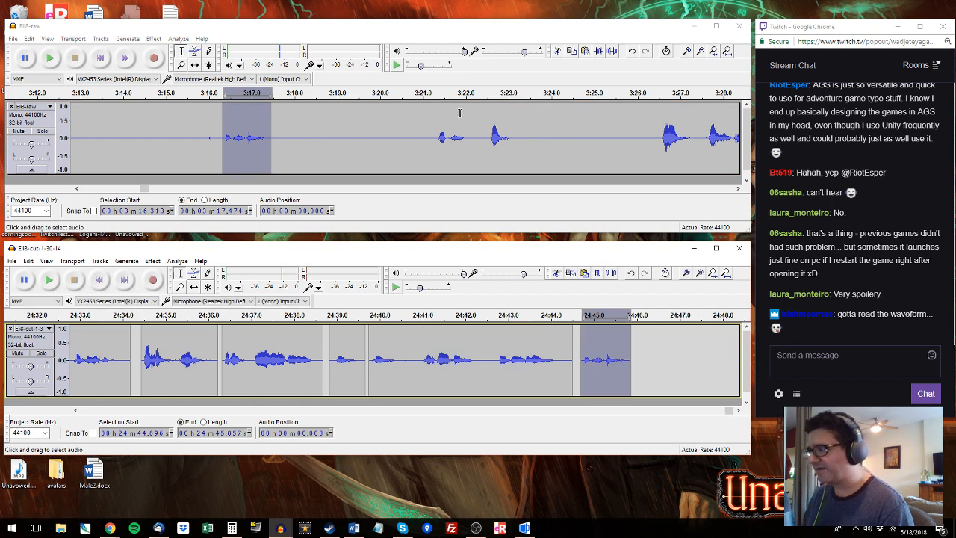
Step: Replace the last clip in Eli8-cut-1-30-14 with the raw take from 3:21.236 to 3:23.244
left_click(430, 130)
key("space")
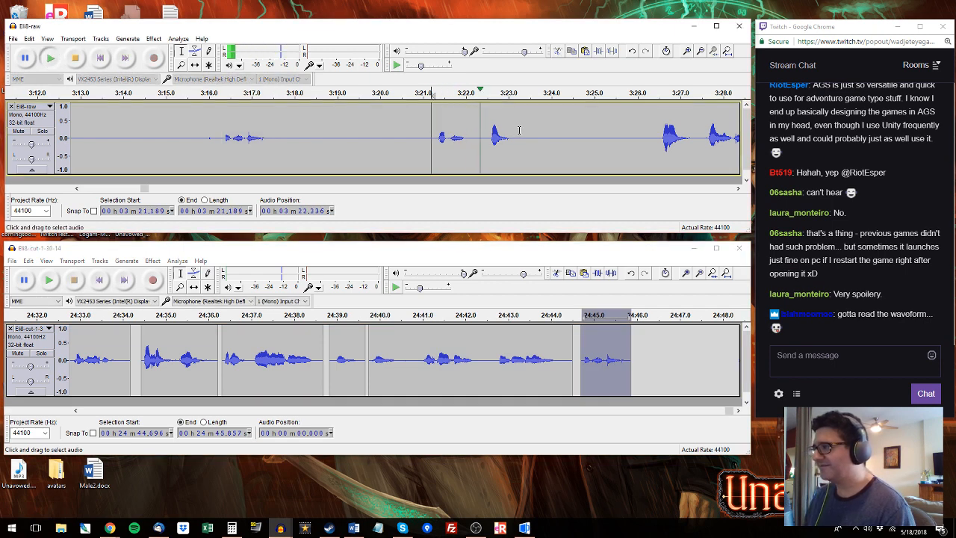
left_click_drag(518, 130, 433, 130)
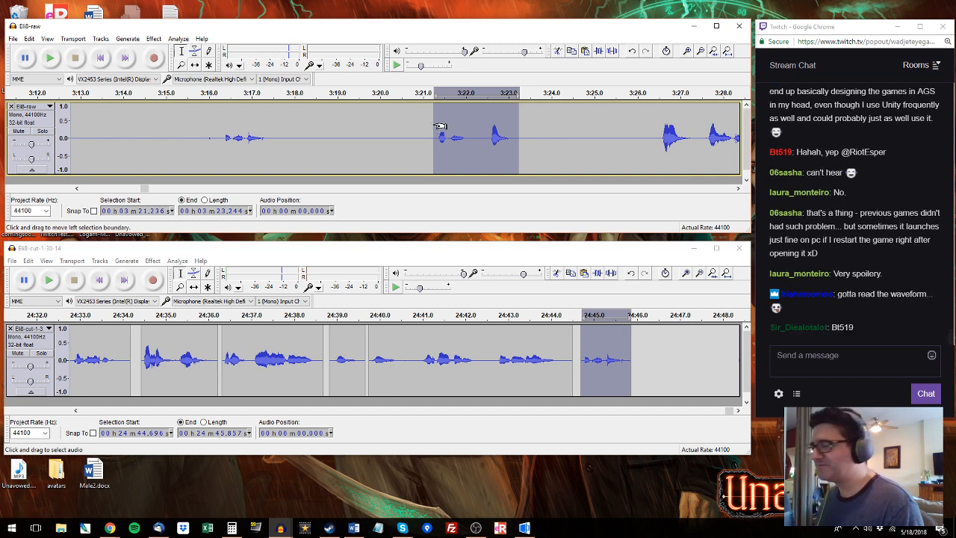
key("alt+Tab")
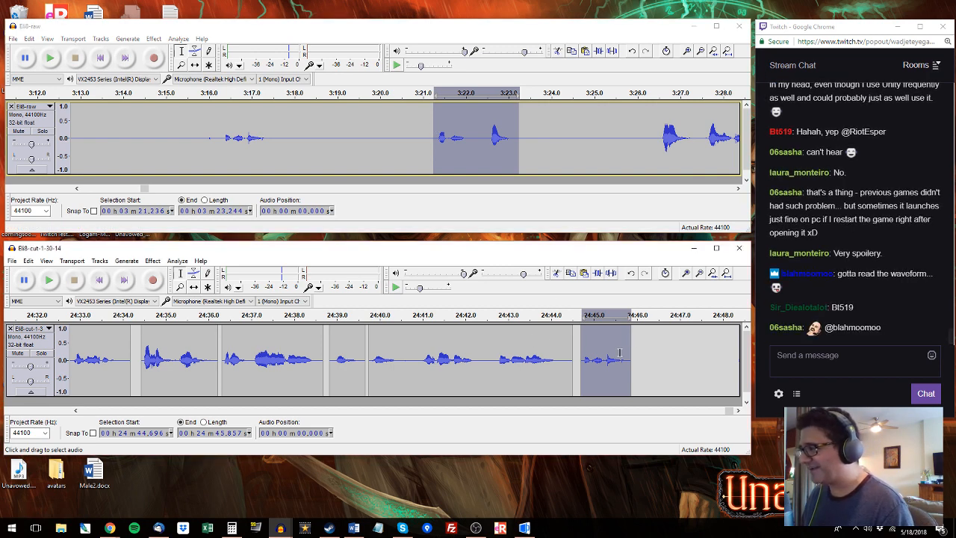
key("ctrl+v")
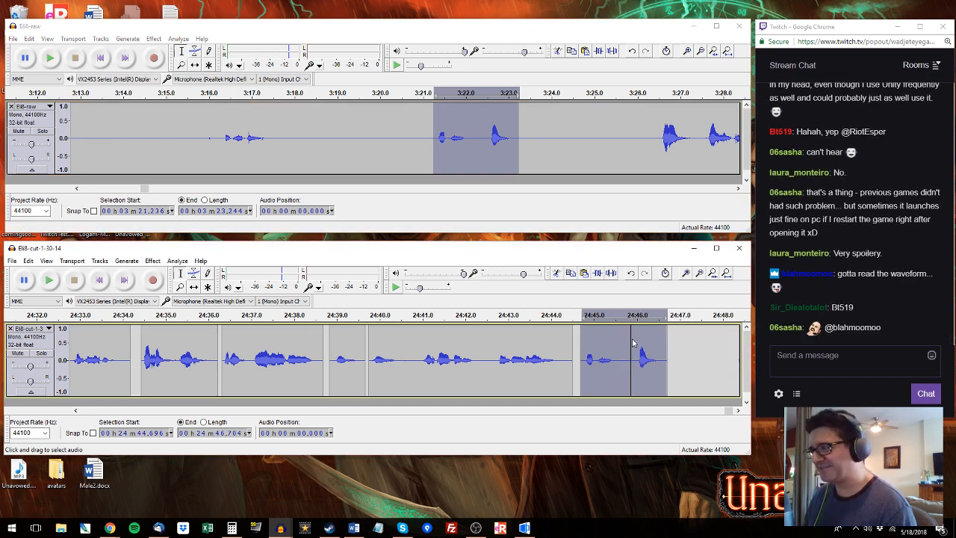
Step: Audition the raw take from 3:26.507 to 3:32.370
left_click(660, 126)
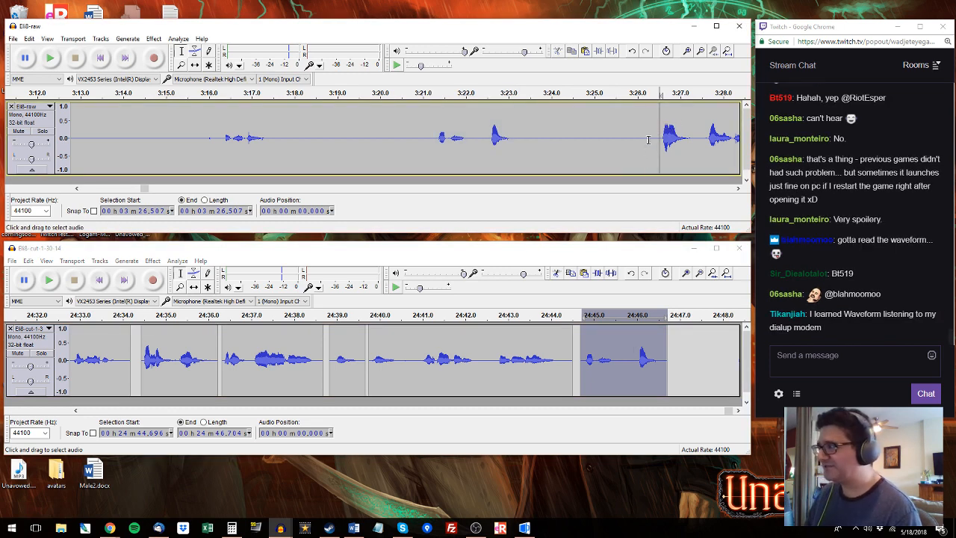
left_click(648, 139)
key("space")
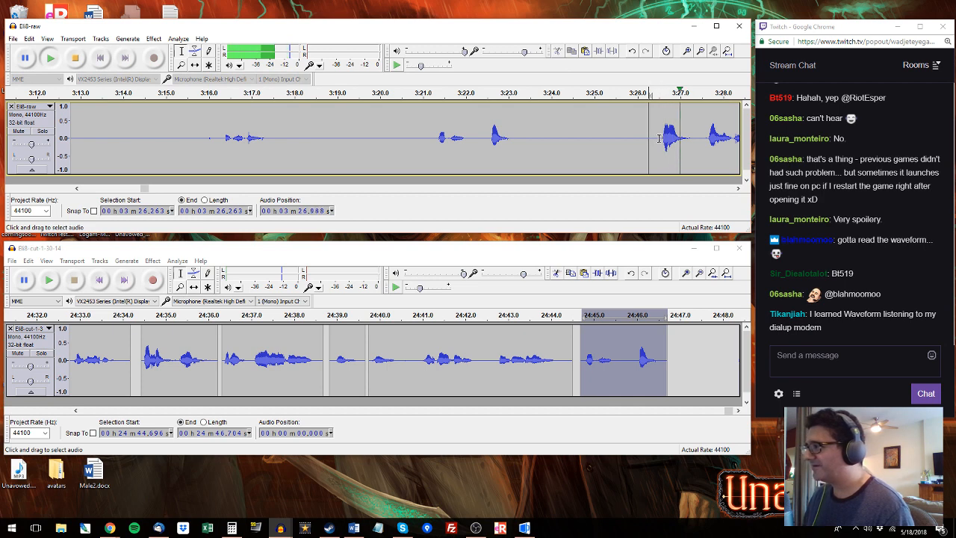
left_click_drag(659, 140, 626, 133)
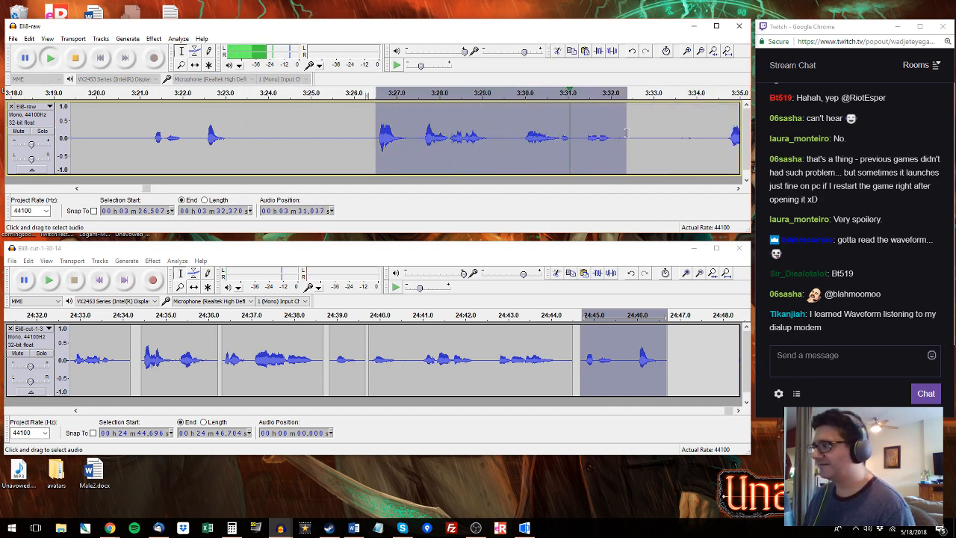
Step: Copy the raw take from 3:34.657 to 3:42.633 to the end of Eli8-cut-1-30-14 and play the cut from 24:45.996
left_click(726, 94)
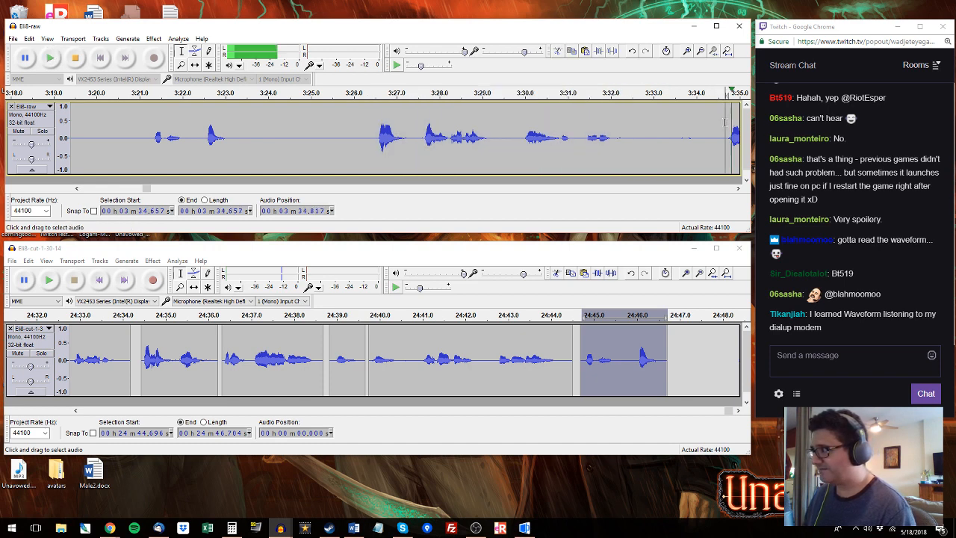
left_click(76, 190)
left_click_drag(179, 137, 520, 179)
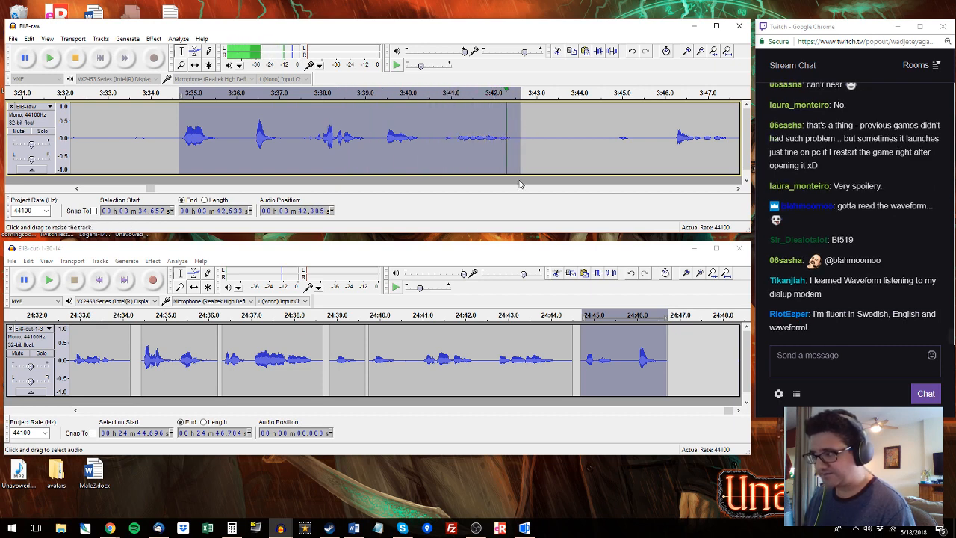
key("ctrl+c")
left_click(676, 348)
key("ctrl+v")
left_click(637, 347)
key("space")
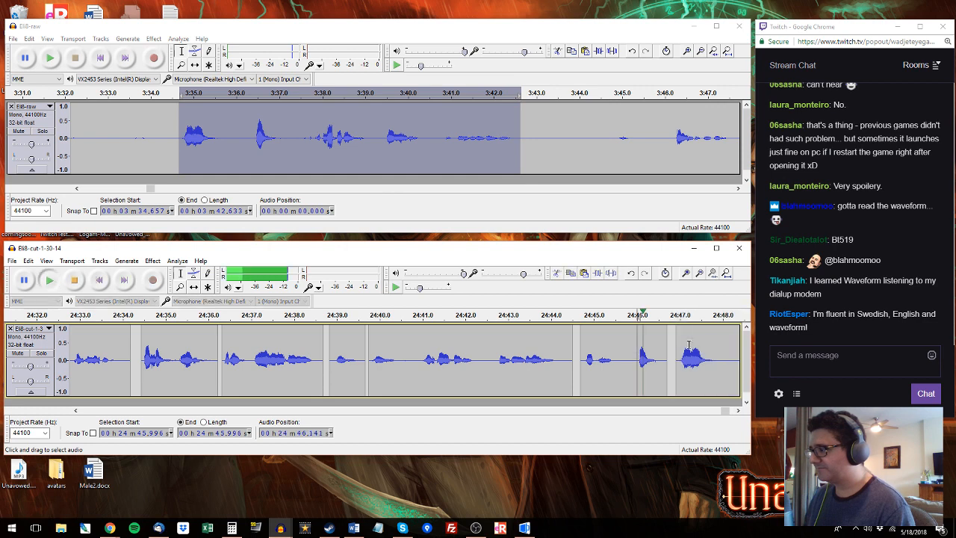
Step: Copy the raw take from 3:46.139 to 3:47.730 onto the end of Eli8-cut-1-30-14, at 24:54.901
left_click(676, 139)
key("space")
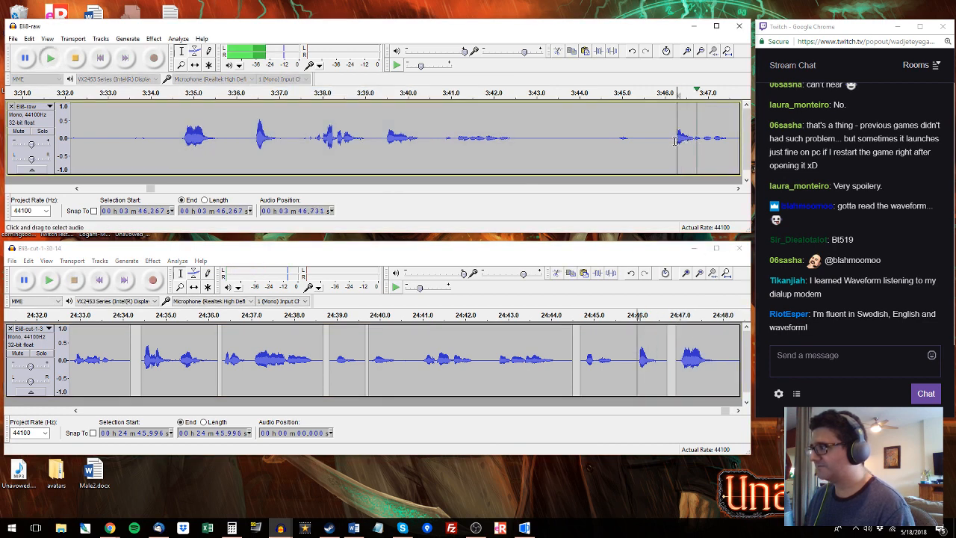
left_click_drag(671, 138, 558, 142)
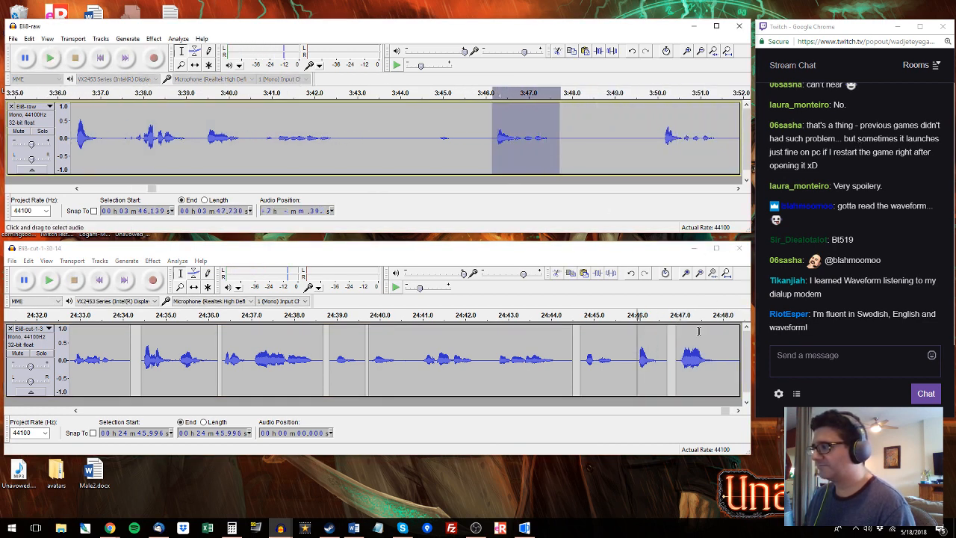
left_click_drag(726, 411, 735, 410)
key("ctrl+v")
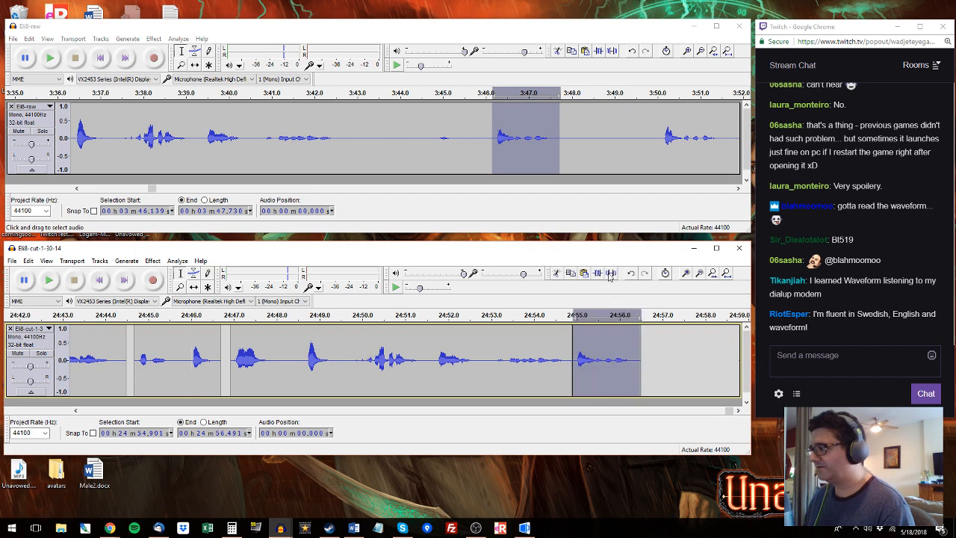
Step: Listen through Eli8-raw from about 3:50 to 4:22 for the next usable take
left_click(660, 119)
key("space")
left_click_drag(660, 120, 576, 135)
left_click(737, 96)
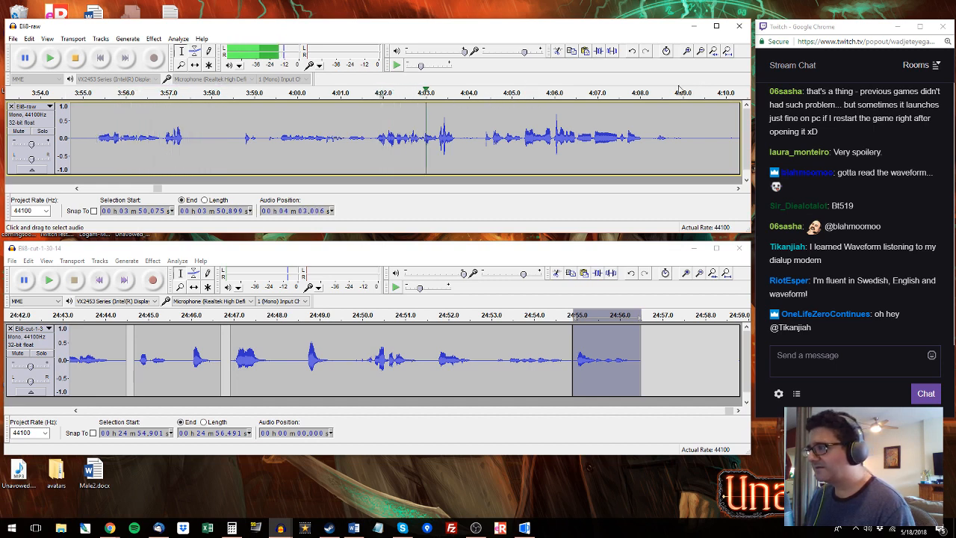
left_click(734, 96)
left_click(297, 96)
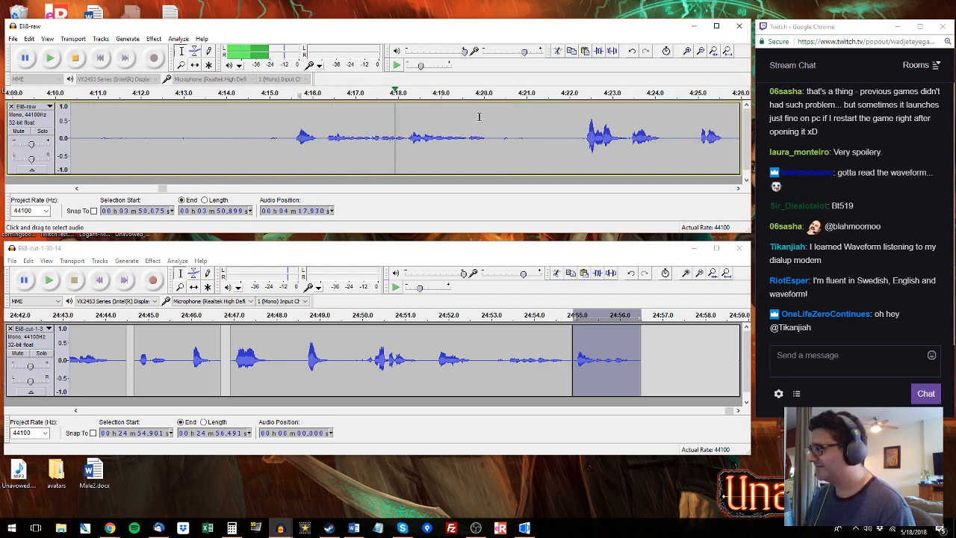
left_click(567, 95)
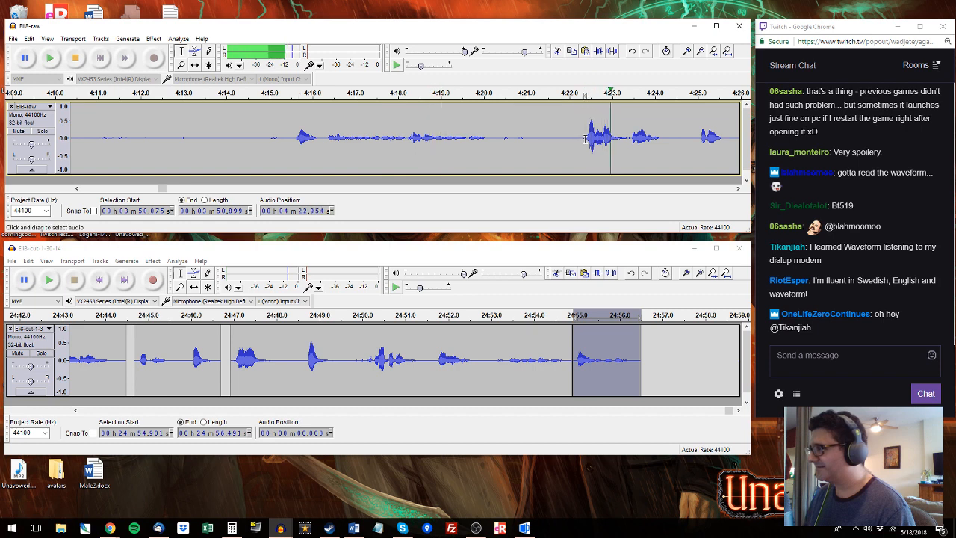
Step: Replace the two clips starting at 24:34.444 in Eli8-cut-1-30-14 with the raw take from 4:22.374 to 4:27.889
mouse_move(585, 138)
left_mouse_down()
mouse_move(740, 139)
mouse_move(598, 141)
left_mouse_up()
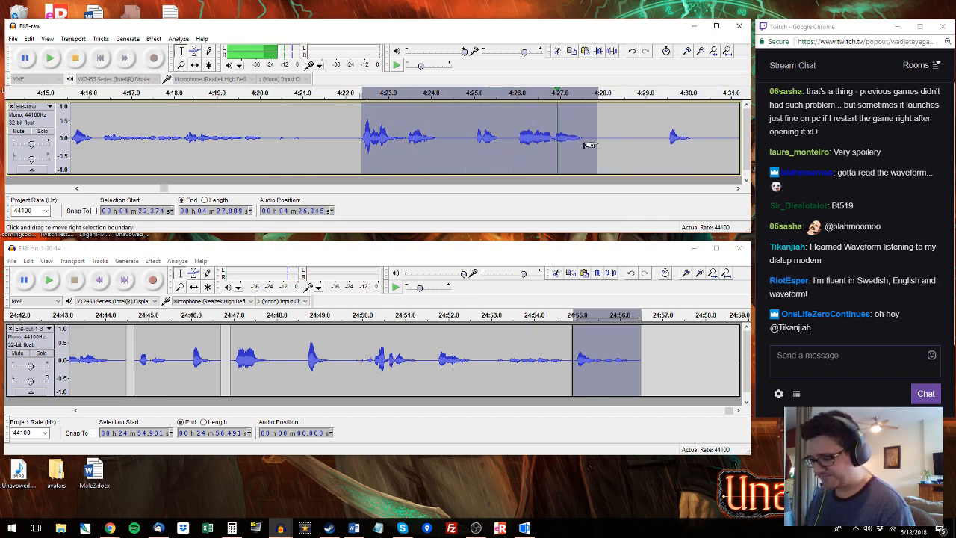
left_click(286, 410)
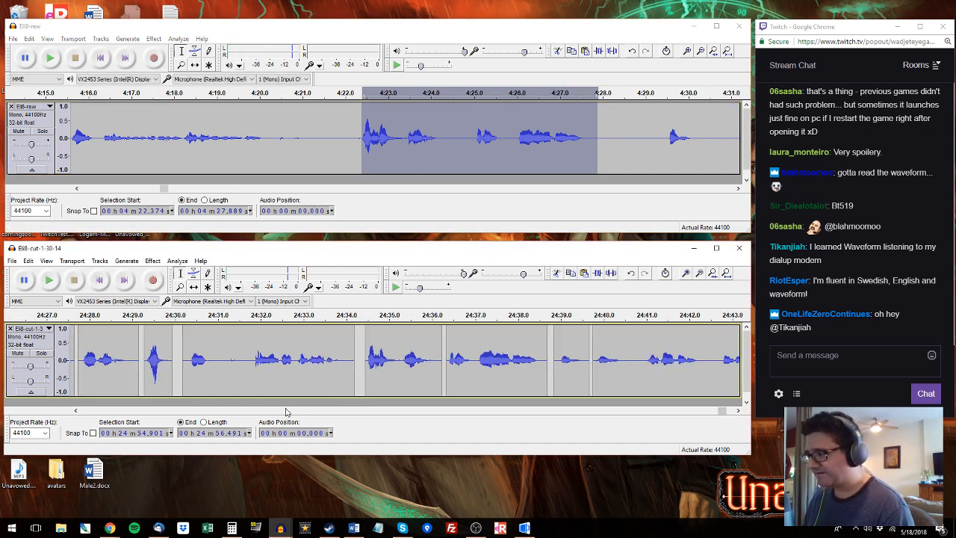
left_click(357, 363)
key("space")
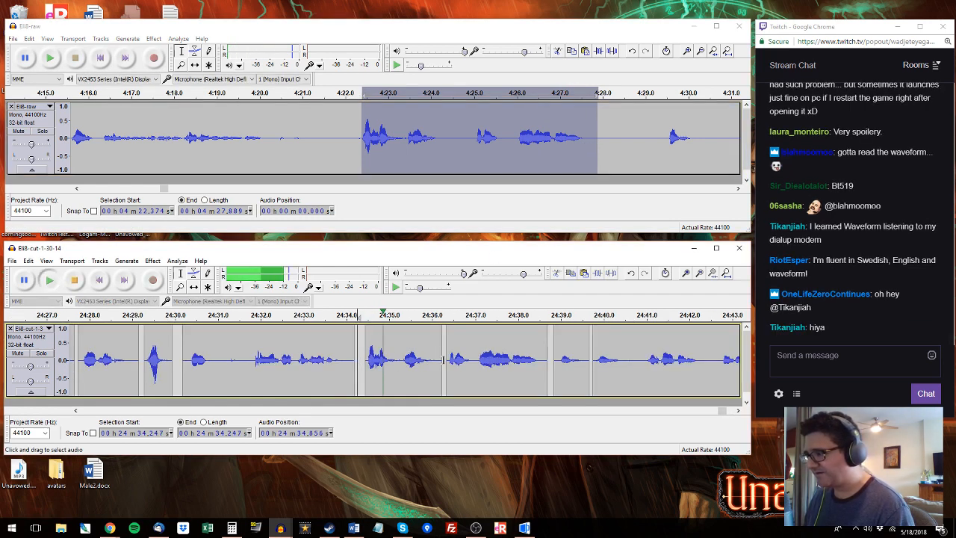
key("space")
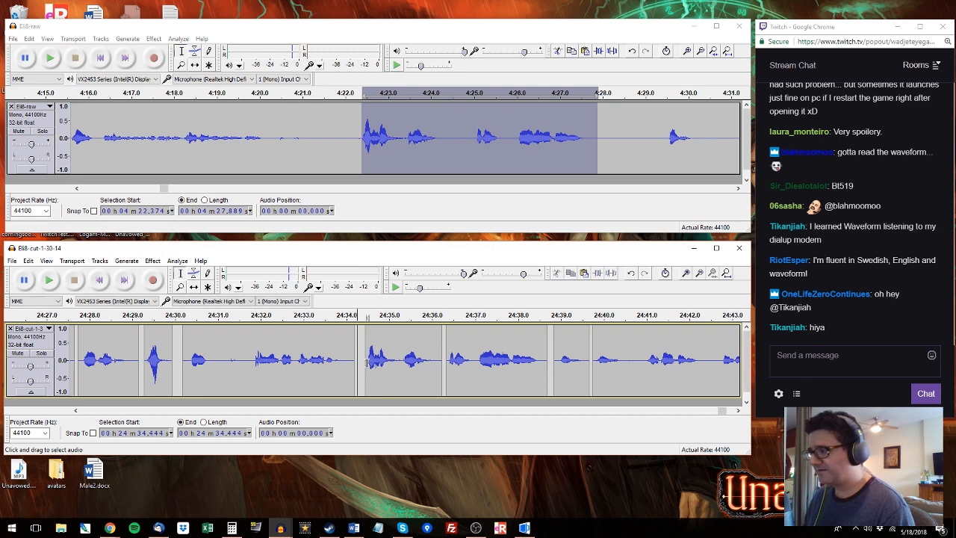
left_click_drag(365, 358, 548, 358)
key("ctrl+v")
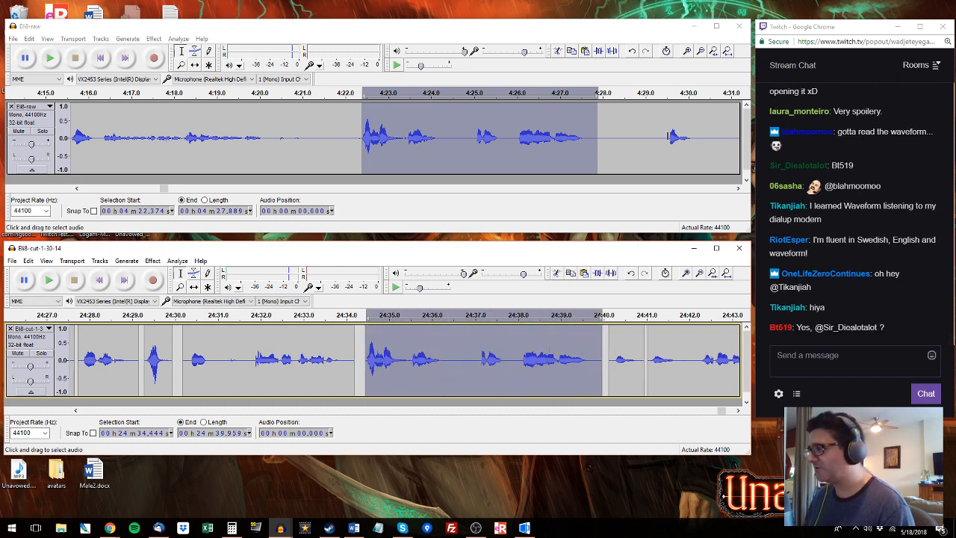
Step: Replace the clip at 24:40.121 in Eli8-cut-1-30-14 with the raw take from 4:29.433 to 4:30.327
left_click_drag(667, 136, 702, 135)
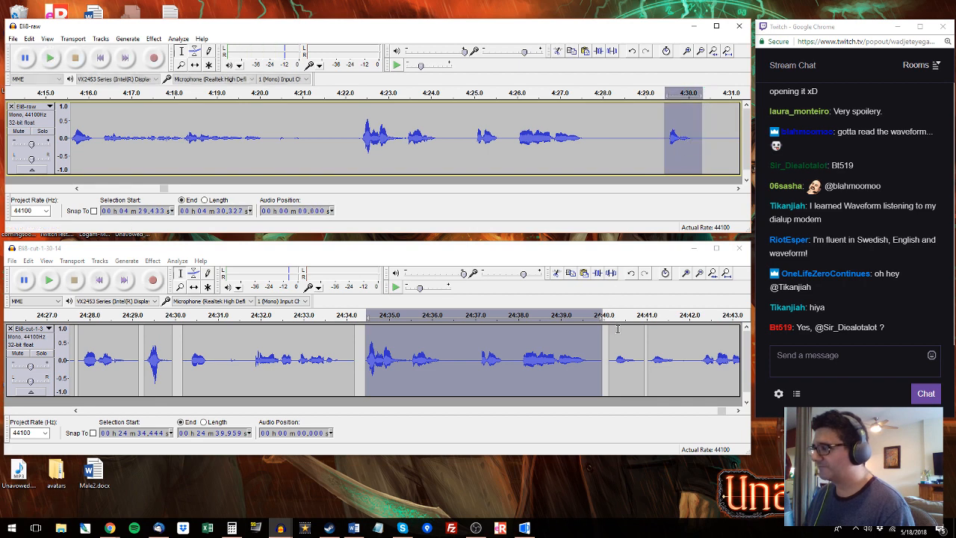
double_click(623, 379)
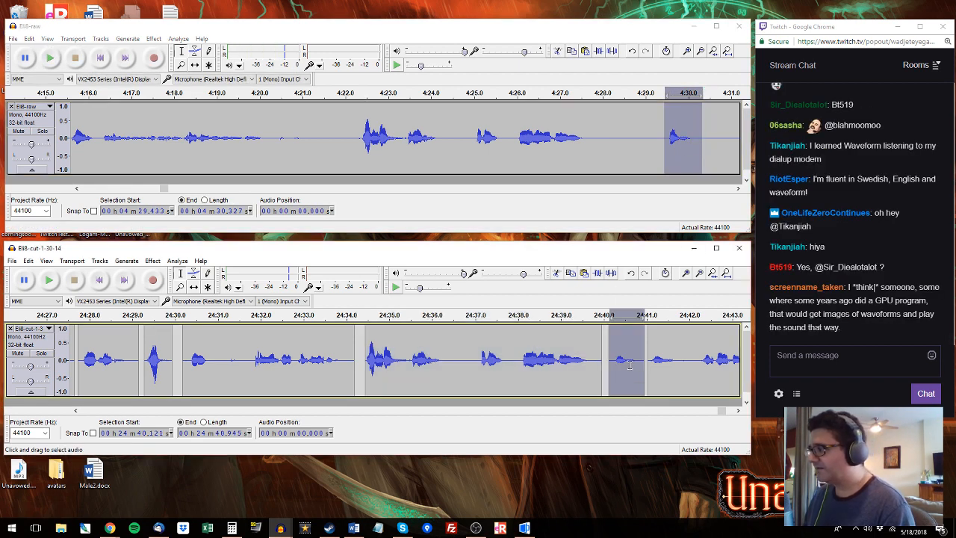
key("ctrl+v")
Step: Audition the raw take from 4:32.893 to 4:36.352 and compare it with the cut at 24:41.236
left_click(734, 170)
key("space")
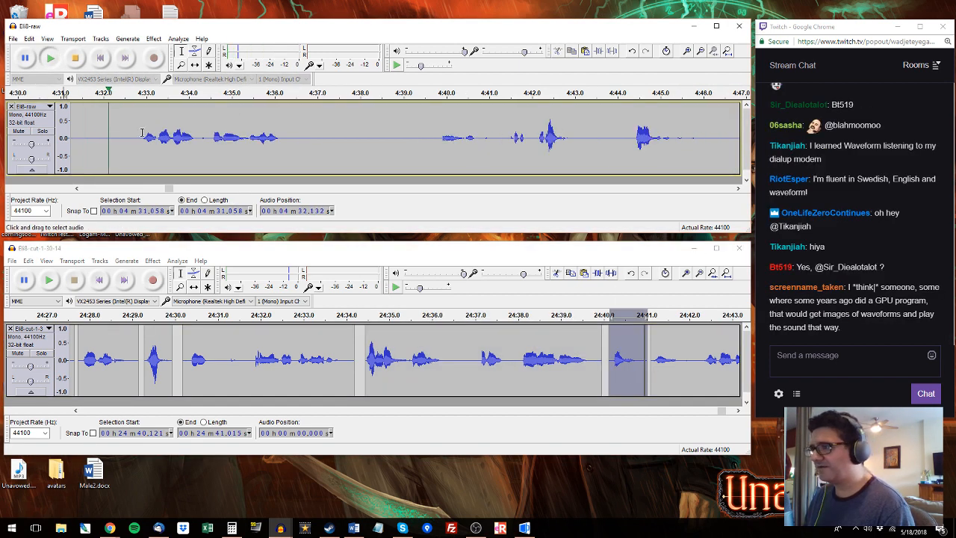
left_click_drag(142, 135, 289, 131)
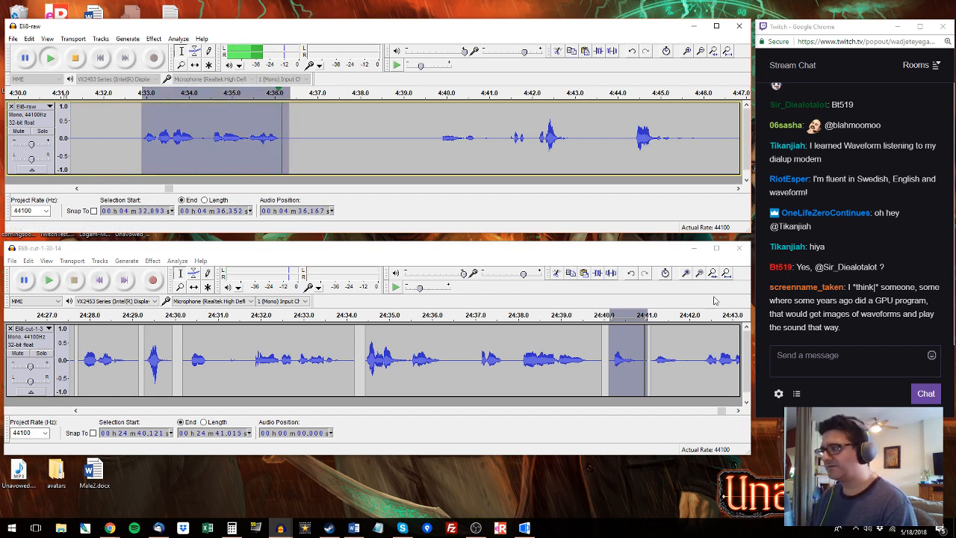
key("space")
left_click(656, 366)
key("space")
left_click(739, 412)
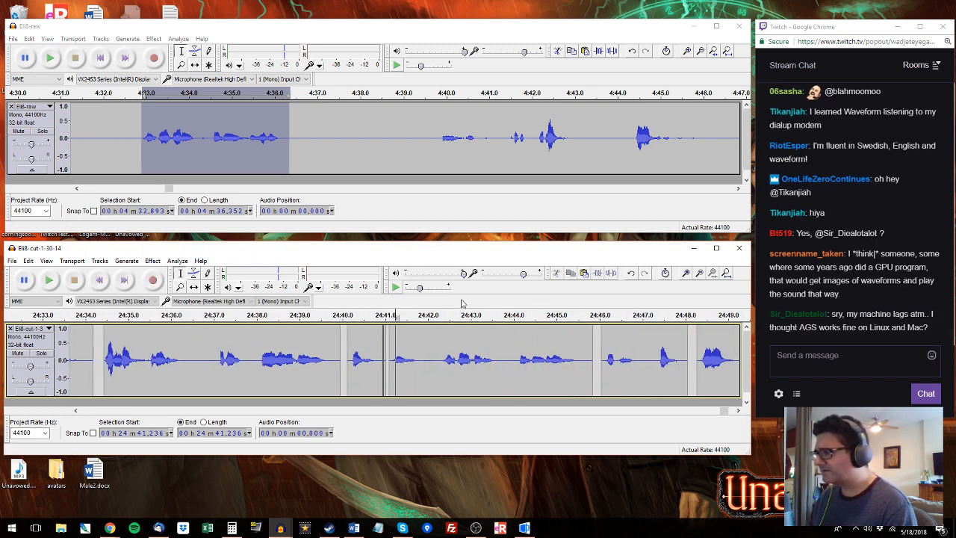
Step: Audition the raw take from 4:41.554 to 4:43.098 and compare it with the cut from 24:46.100
left_click(444, 134)
key("space")
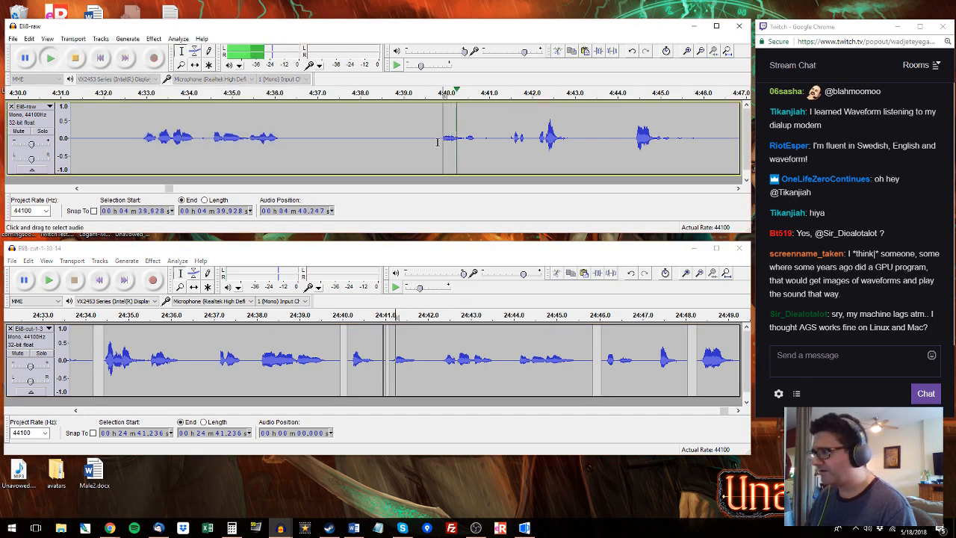
left_click_drag(513, 135, 579, 136)
key("space")
left_click(611, 371)
key("space")
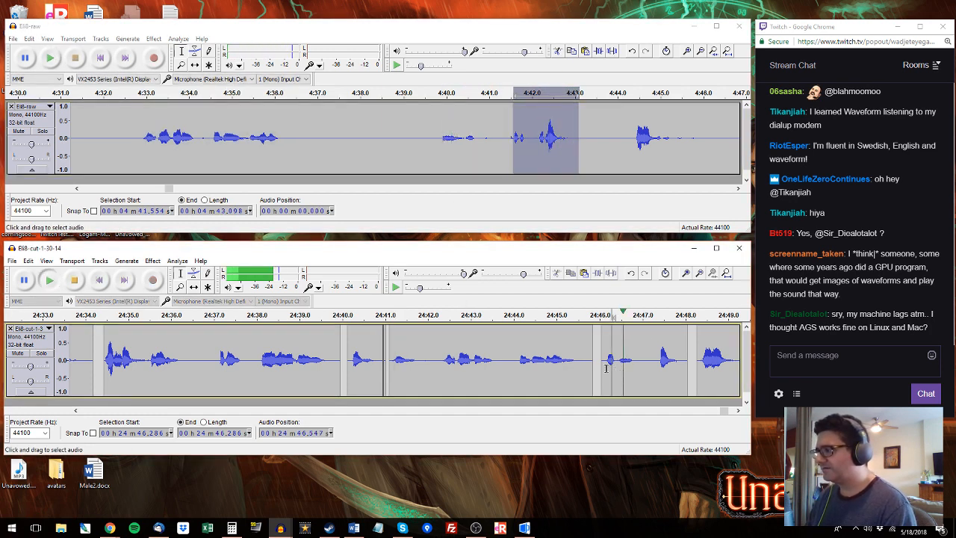
left_click(603, 366)
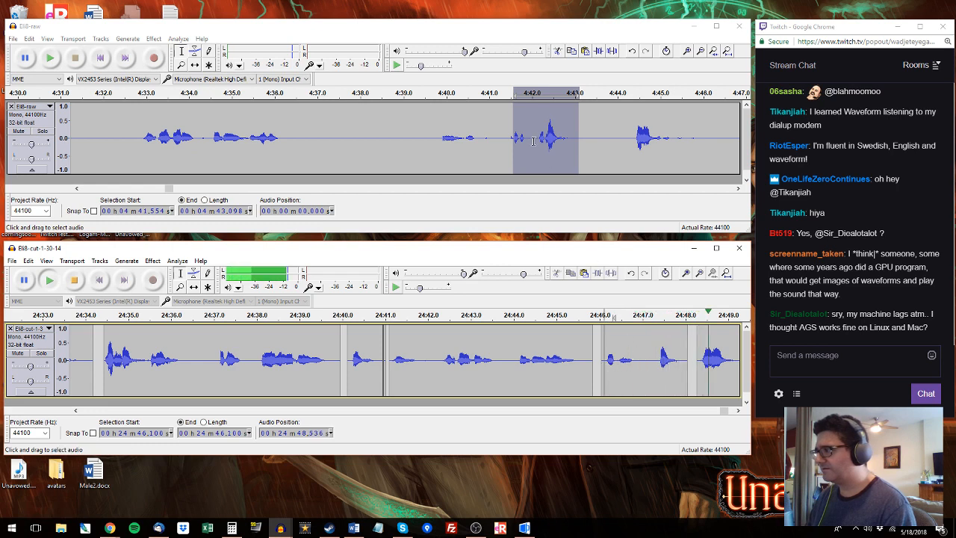
key("space")
Step: Replace the phrase starting at 24:48.271 in Eli8-cut-1-30-14 with the raw take starting at 4:44.201
left_click(633, 132)
key("space")
left_click_drag(626, 138, 675, 142)
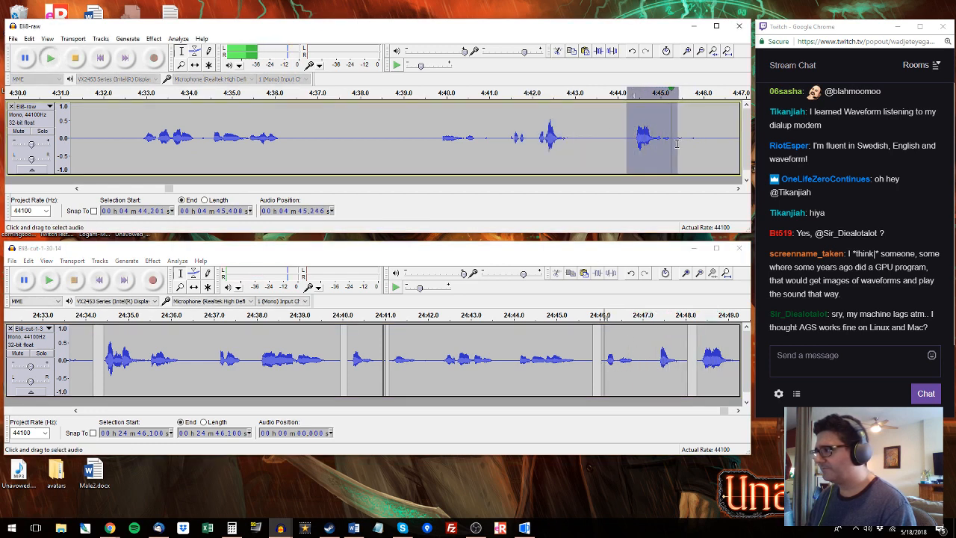
left_click_drag(697, 365, 672, 356)
Step: Paste the raw take from 4:46.813 to 4:53.663 over the old take starting at 24:48.271 in Eli8-cut-1-30-14
left_click(733, 129)
key("space")
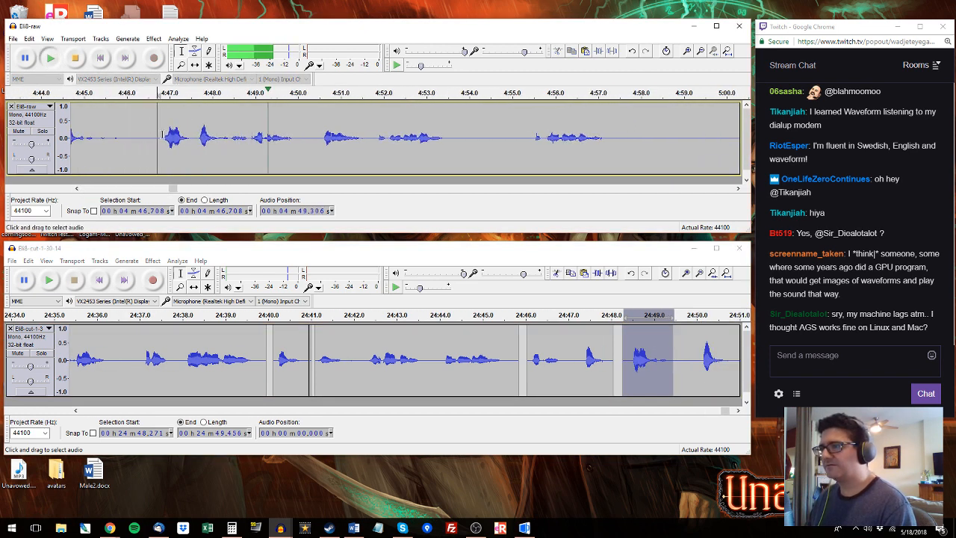
left_click_drag(162, 134, 455, 137)
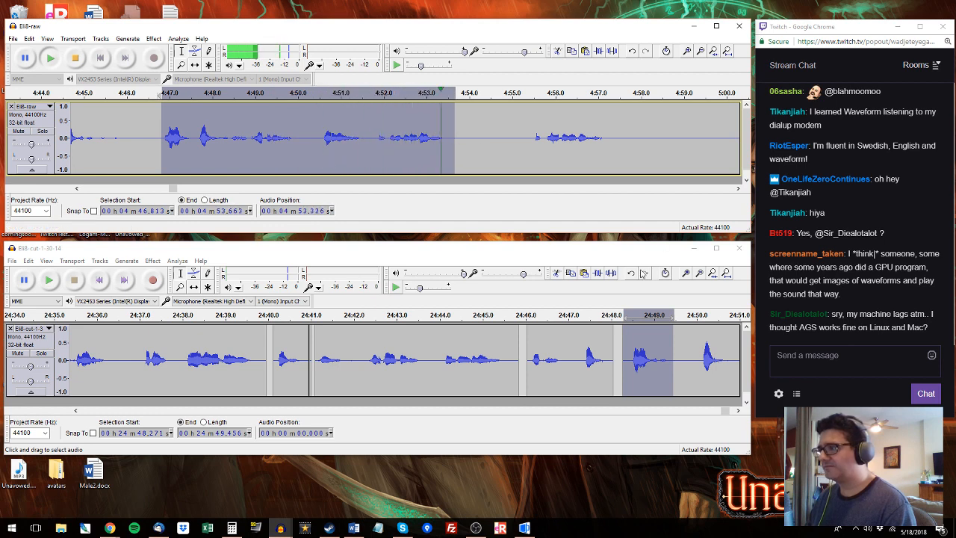
key("space")
left_click_drag(727, 411, 731, 411)
left_click_drag(357, 358, 601, 358)
Step: Audition the raw take from 4:55.439 to 4:57.320 and compare it with the cut from 24:53.206 to 24:55.063
left_click(527, 134)
key("space")
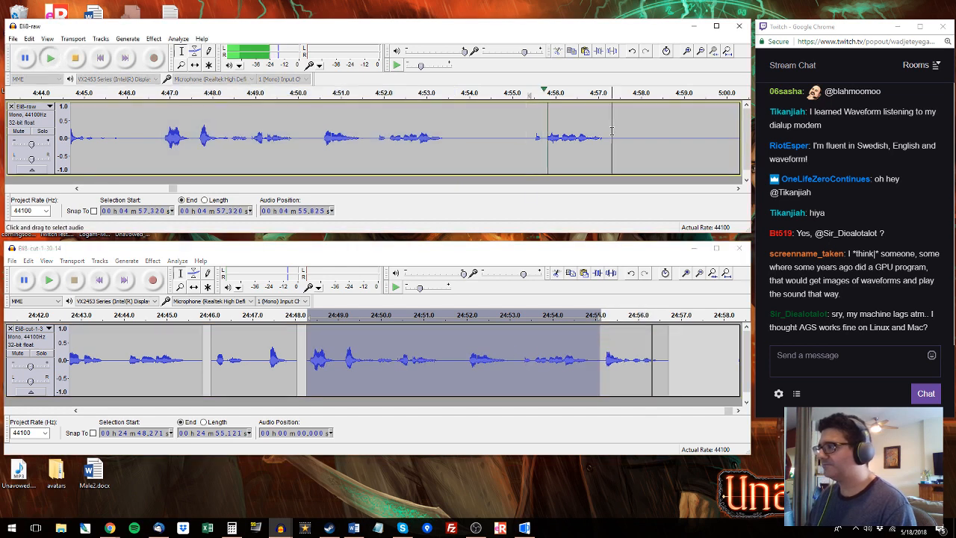
left_click_drag(611, 136, 531, 137)
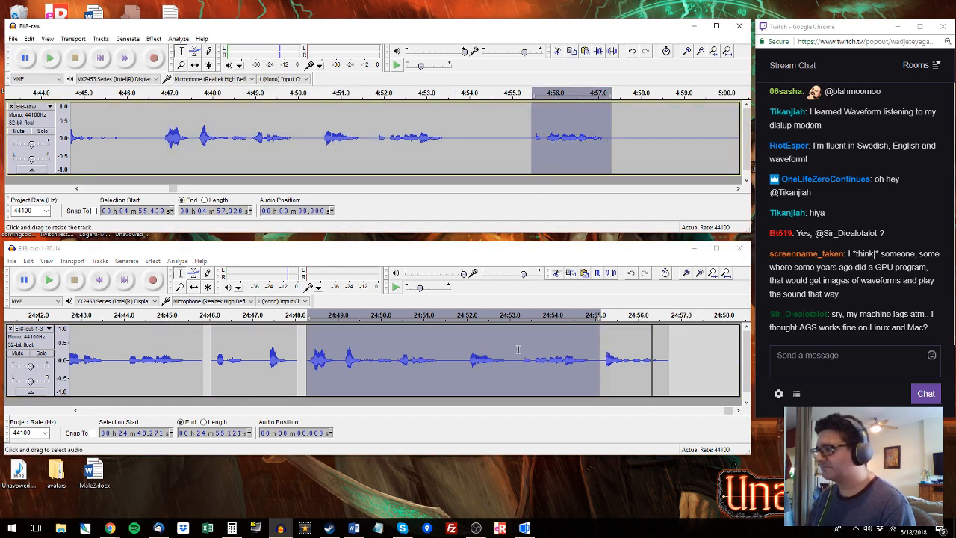
left_click_drag(519, 358, 597, 347)
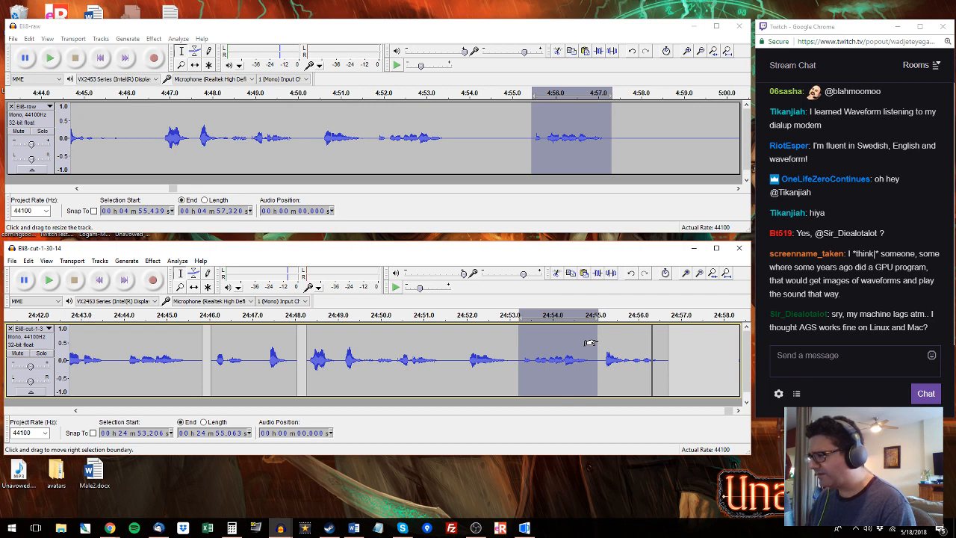
key("space")
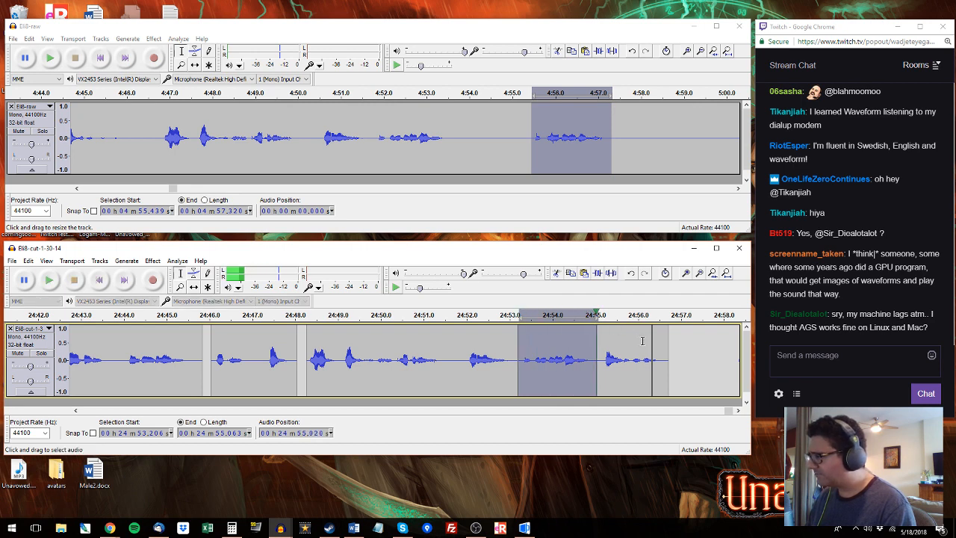
Step: Delete the last clip of Eli8-cut-1-30-14 from 24:55.156 and paste the raw take from 5:04.669 to 5:06.051 at 24:55.353
left_click_drag(602, 359, 673, 357)
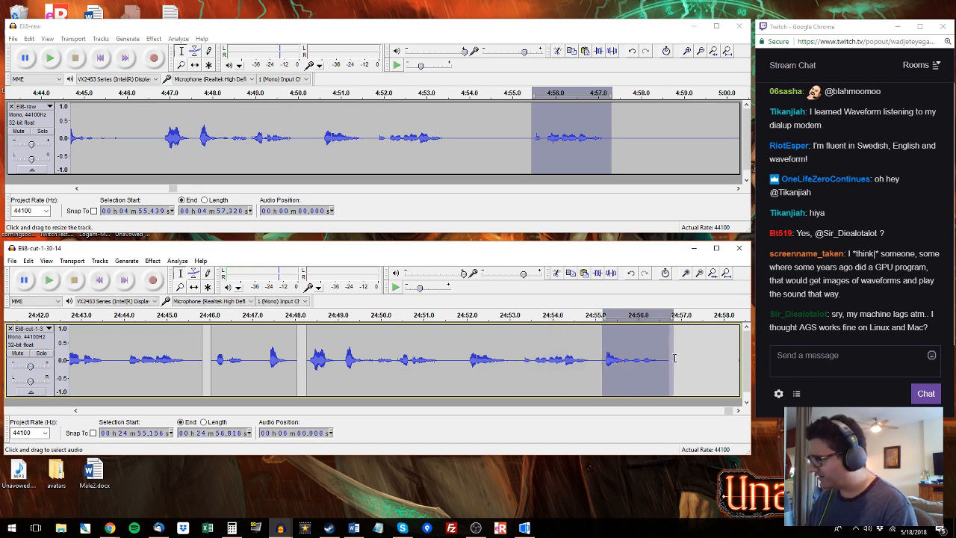
key("Delete")
left_click(721, 147)
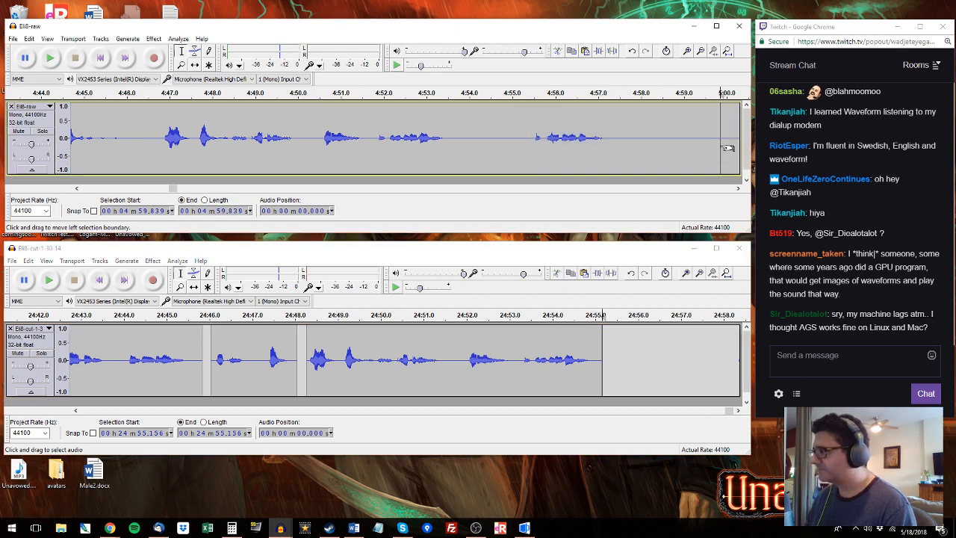
key("space")
mouse_move(105, 142)
left_mouse_down()
mouse_move(88, 141)
mouse_move(105, 141)
left_mouse_up()
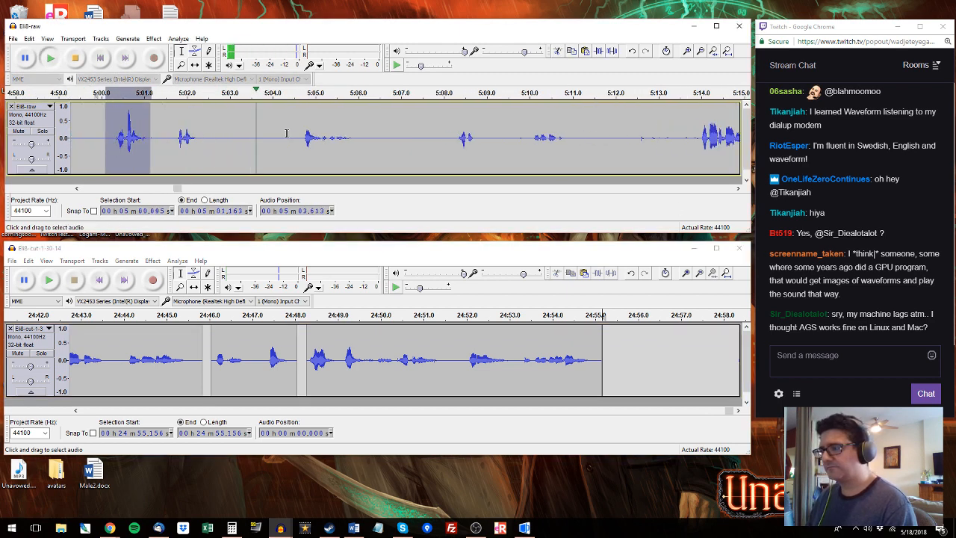
left_click_drag(302, 137, 359, 138)
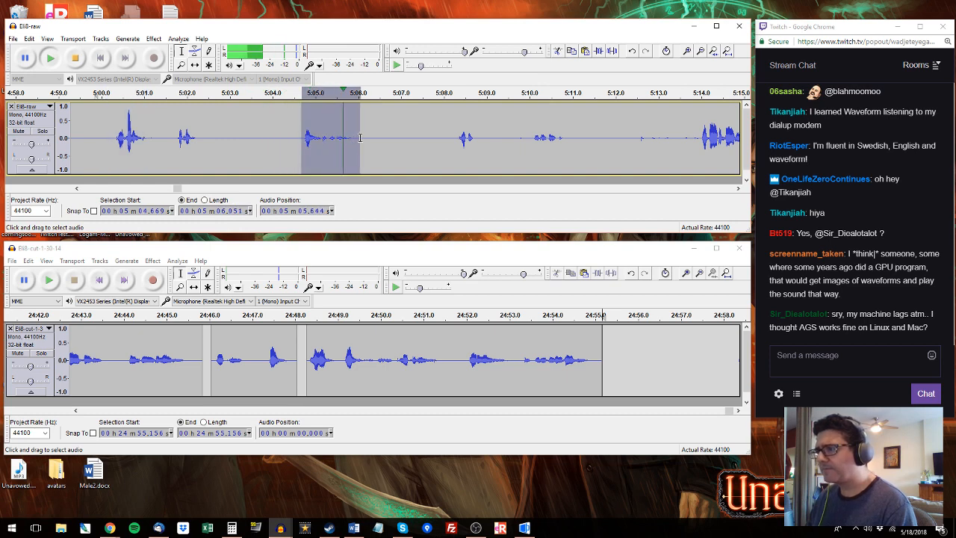
key("ctrl+c")
left_click(610, 359)
key("ctrl+v")
Step: Copy the raw take from 5:13.969 to 5:19.158 to the end of Eli8-cut-1-30-14, at 24:56.898
left_click(459, 142)
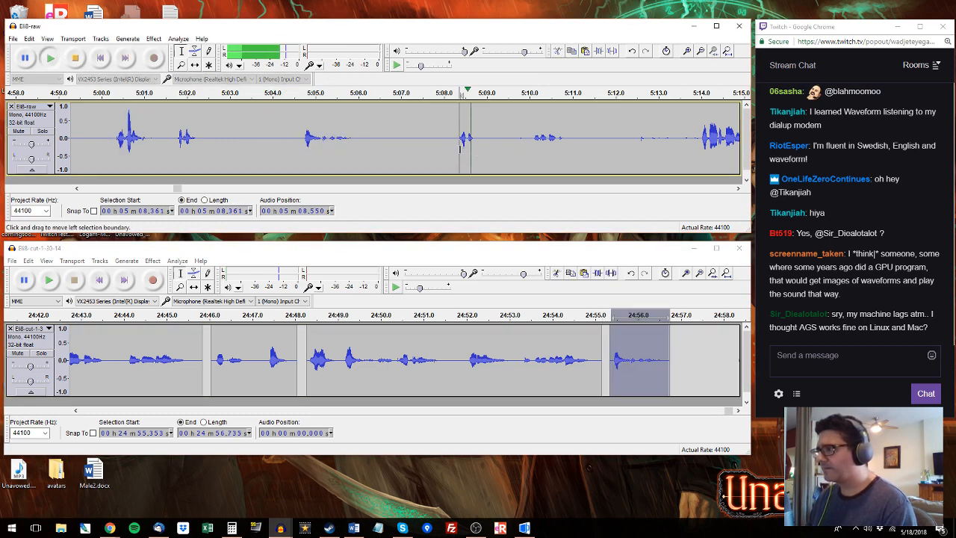
left_click(699, 93)
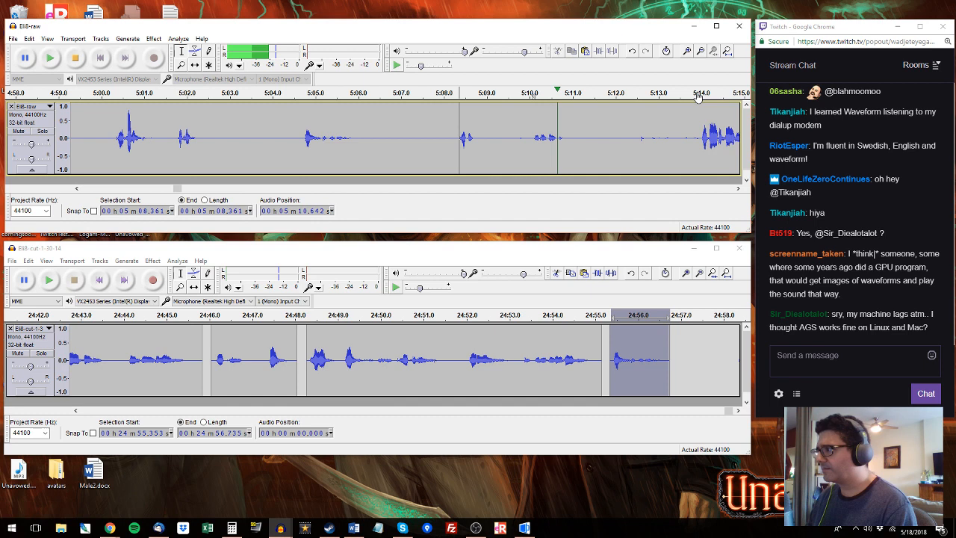
left_click(698, 133)
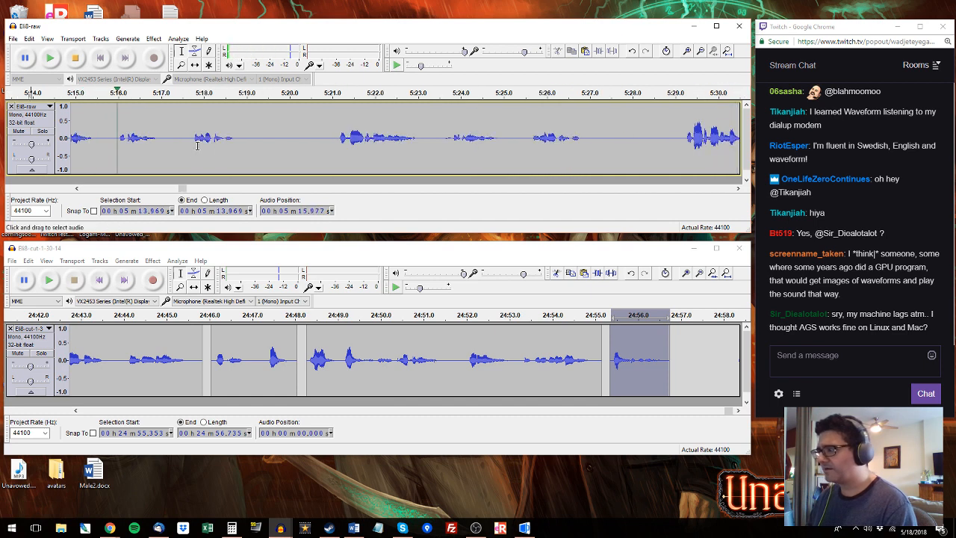
left_click_drag(251, 136, 20, 133)
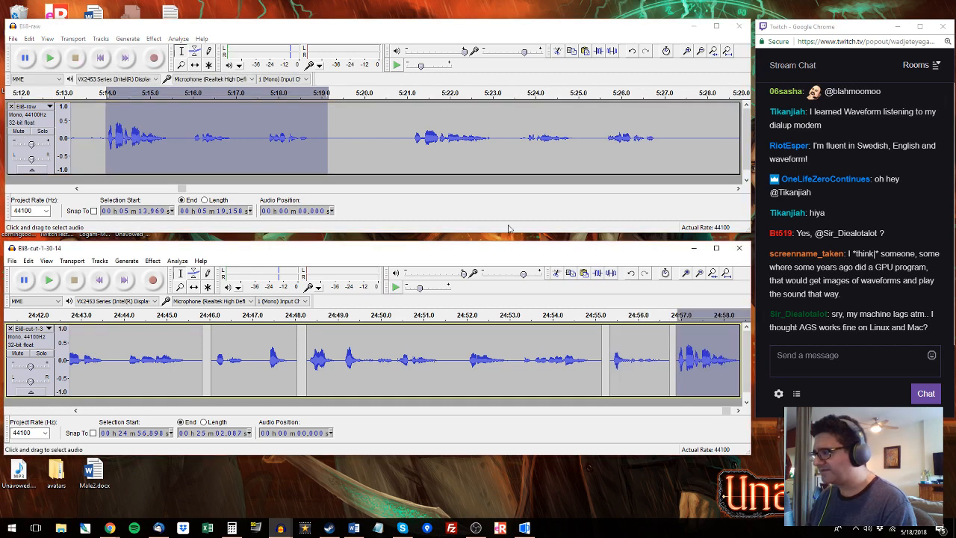
Step: Listen on in Eli8-raw from 5:21.027 and replace the clip at 24:56.898 in the cut with the raw take from 5:29.201 to 5:34.379
left_click(400, 141)
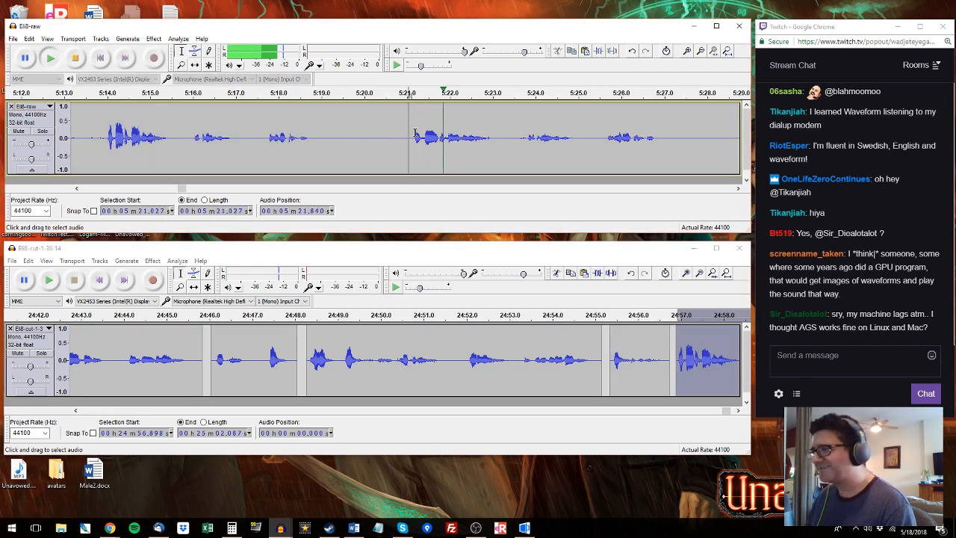
left_click_drag(410, 140, 664, 136)
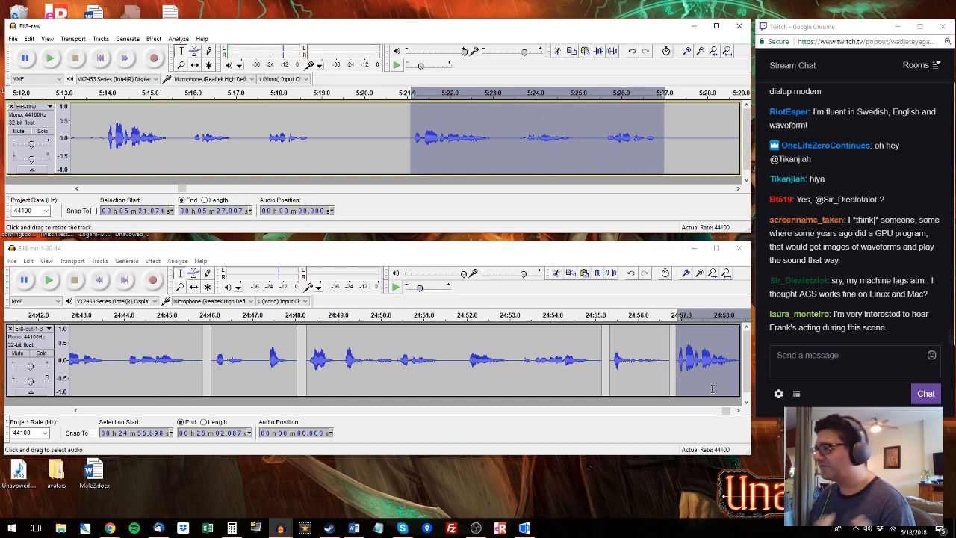
left_click_drag(725, 411, 731, 413)
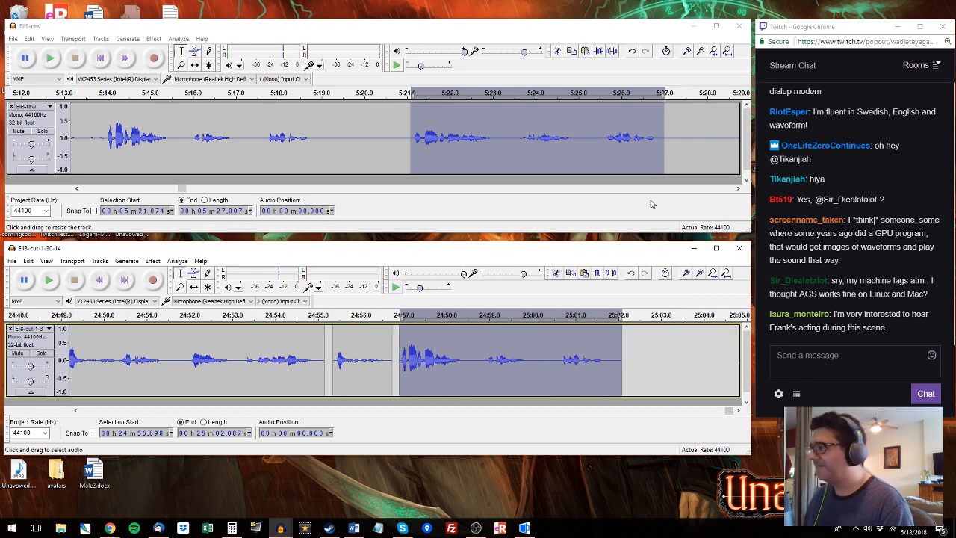
left_click(721, 129)
key("space")
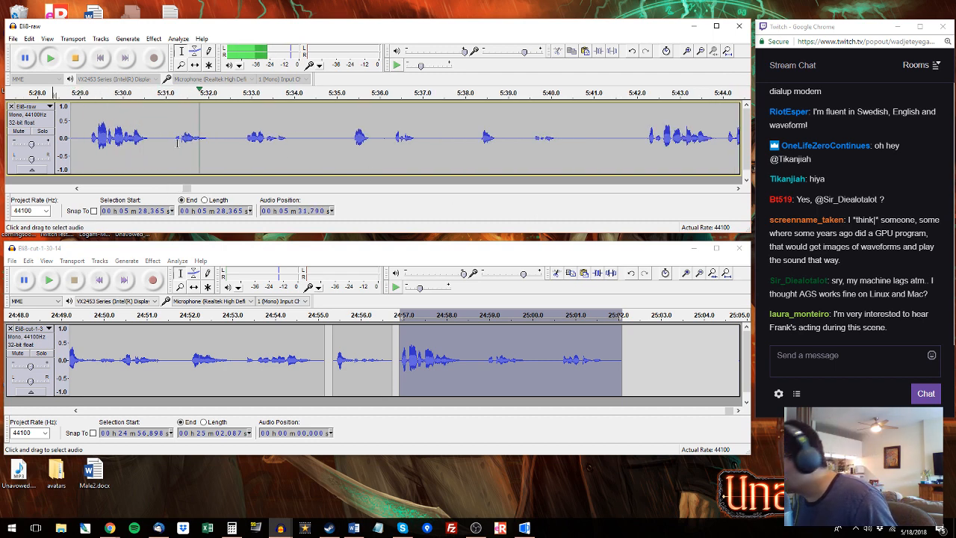
left_click_drag(88, 138, 309, 138)
key("space")
double_click(497, 383)
key("ctrl+v")
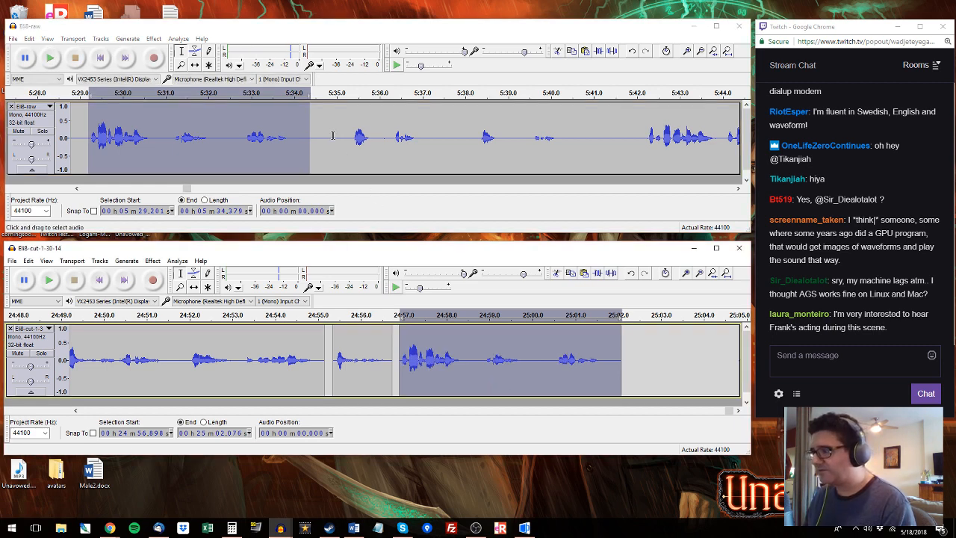
Step: Copy the raw take from 5:35.168 to 5:36.991 to the end of Eli8-cut-1-30-14, at 25:02.366
left_click(352, 124)
key("space")
left_click_drag(422, 129, 344, 129)
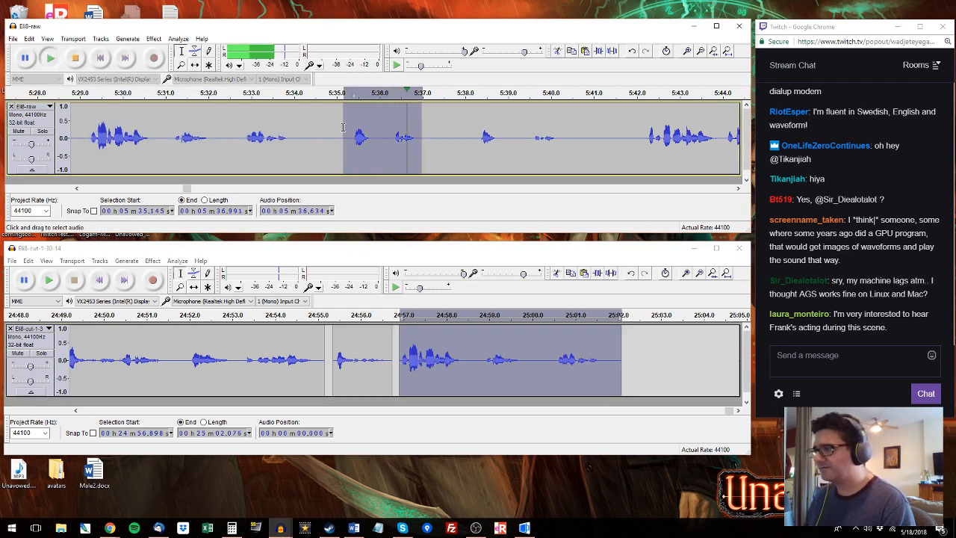
key("space")
left_click(634, 339)
key("ctrl+v")
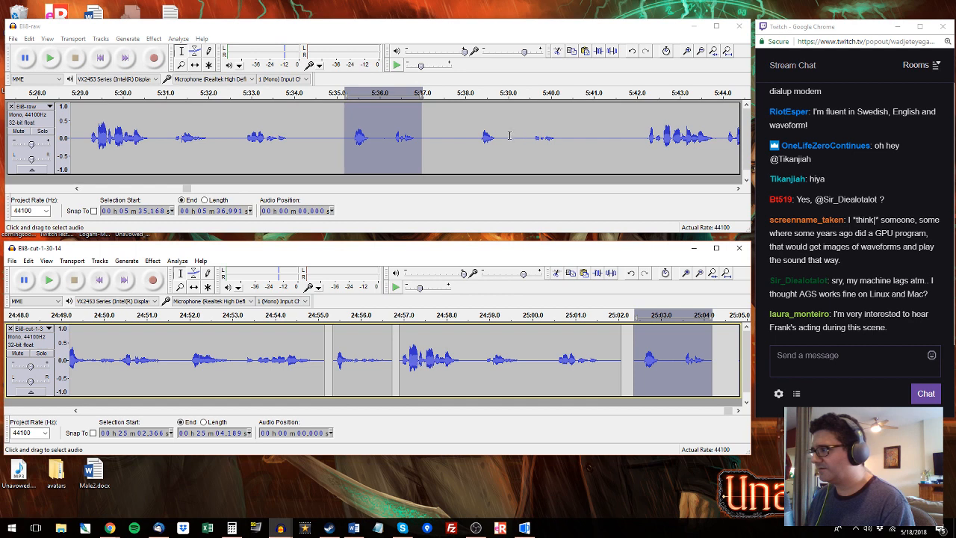
Step: Copy the raw take from 5:42.169 to 5:45.455 to the end of Eli8-cut-1-30-14, at 25:04.549
left_click(486, 136)
key("space")
left_click(643, 95)
left_click_drag(644, 127, 500, 130)
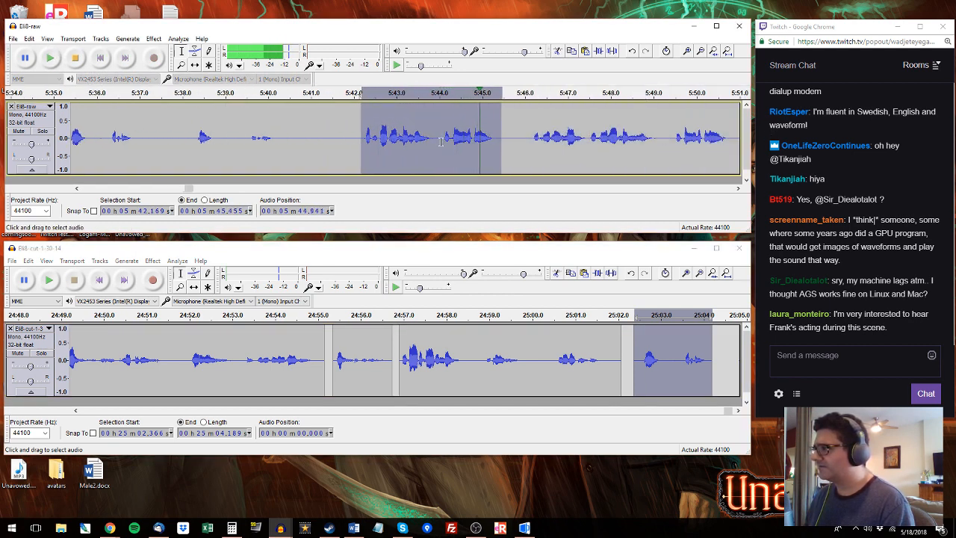
key("space")
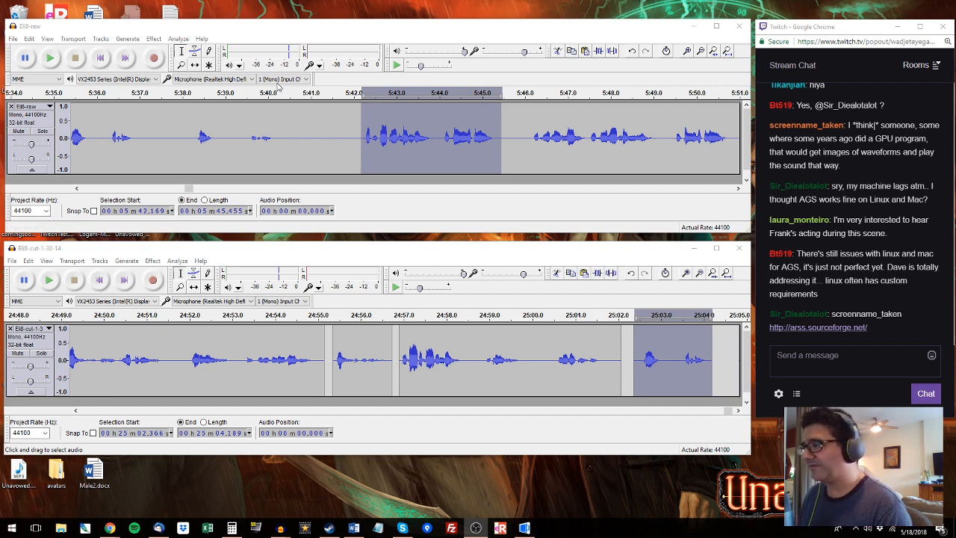
left_click(732, 413)
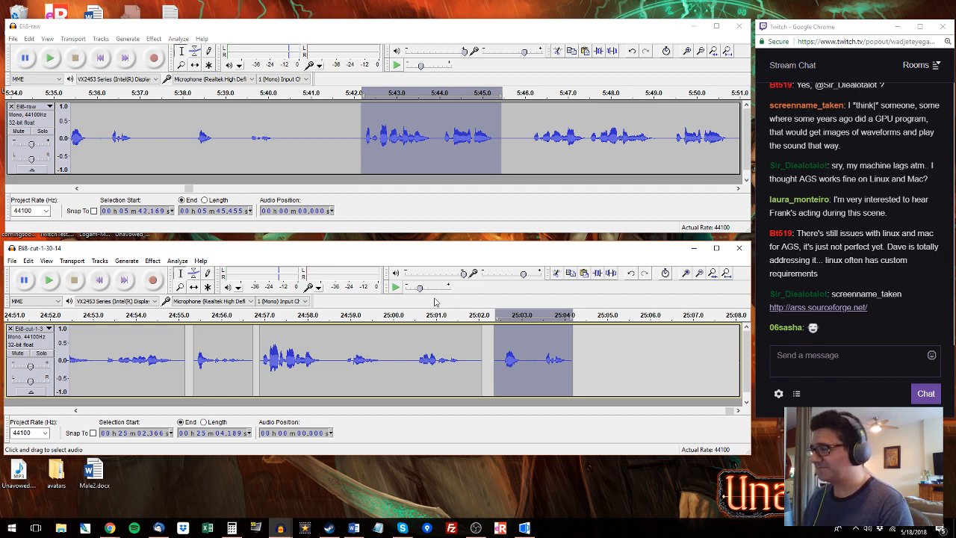
left_click(492, 20)
key("space")
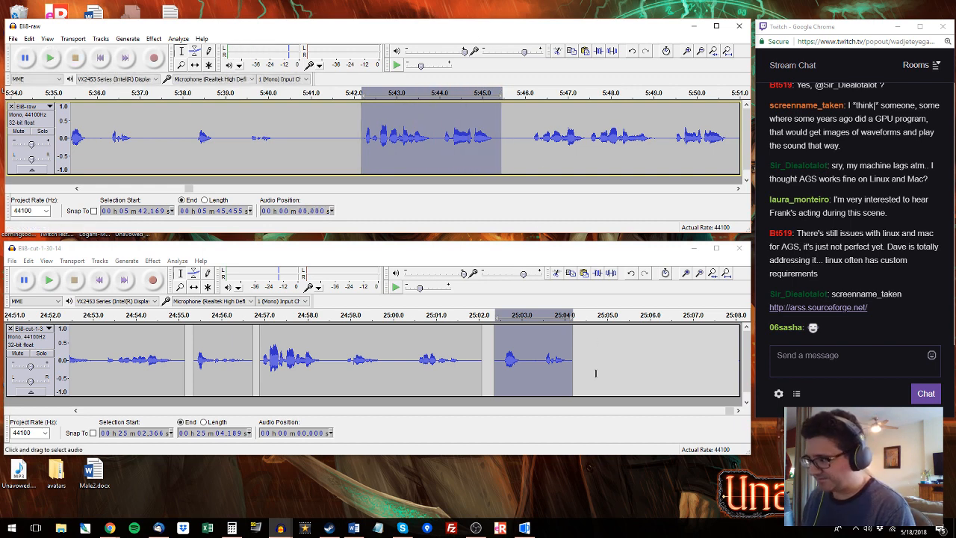
left_click_drag(588, 358, 729, 359)
Step: Listen on in Eli8-raw from 5:46.093 and replace the cut's clip at 25:04.549 with the raw take from 5:52.943 to 5:56.879
left_click(531, 144)
key("space")
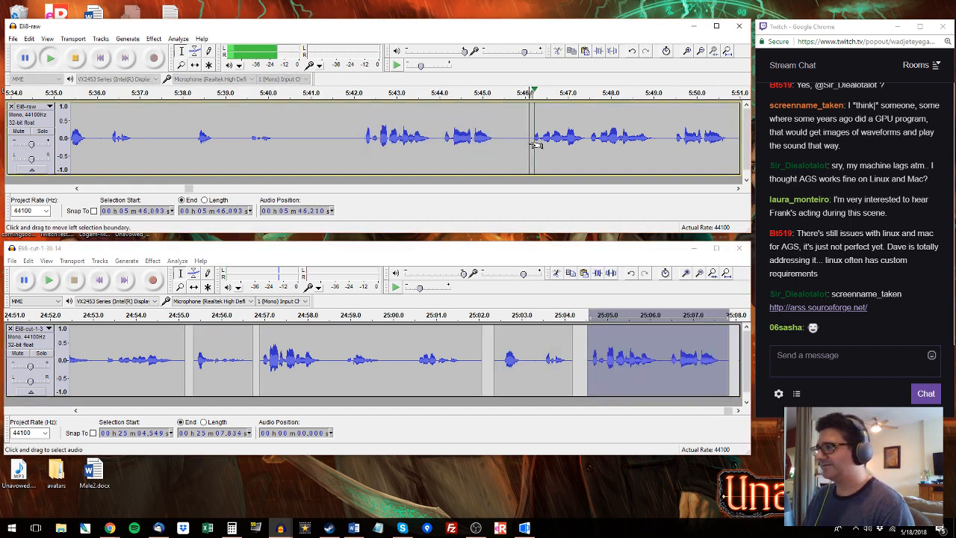
left_click_drag(534, 144, 497, 146)
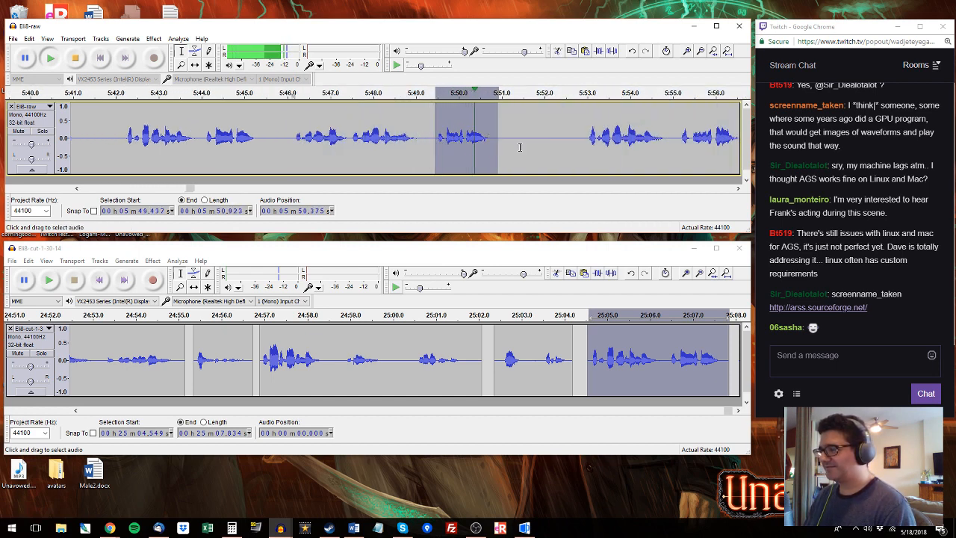
left_click(584, 133)
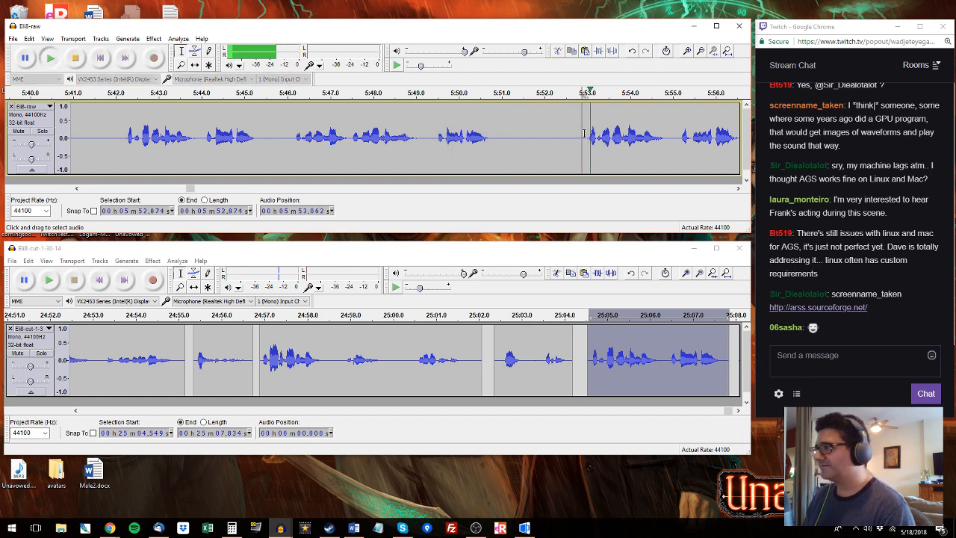
left_click_drag(584, 133, 544, 131)
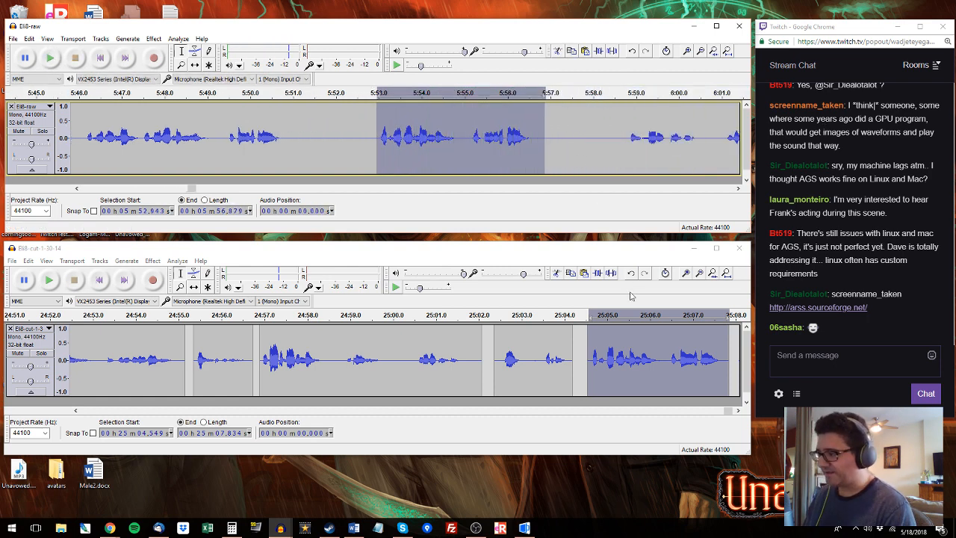
double_click(657, 369)
key("ctrl+v")
left_click(737, 411)
left_click_drag(728, 412, 736, 412)
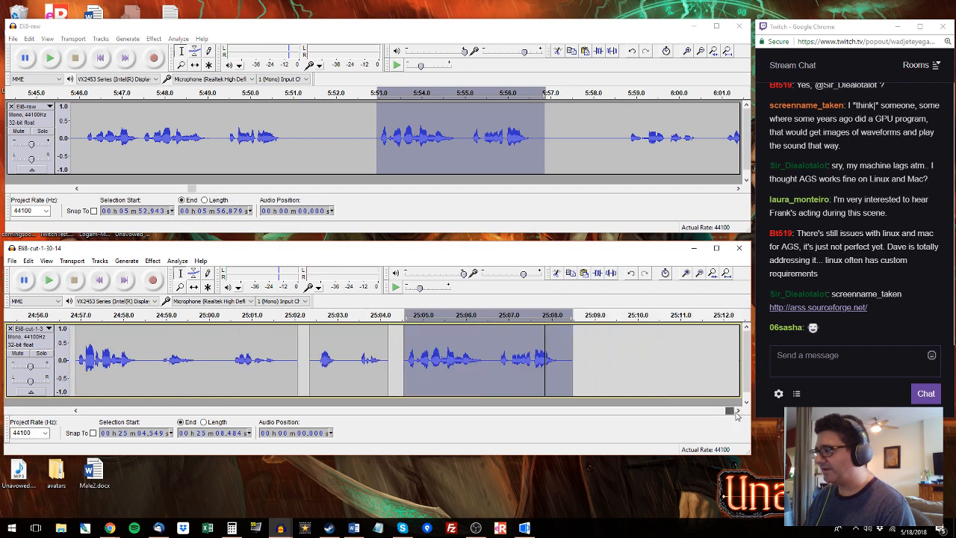
Step: Listen on in Eli8-raw from 5:58.702 and copy the take from 6:02.812 to 6:04.356 to the end of Eli8-cut-1-30-14, at 25:08.659
left_click(622, 119)
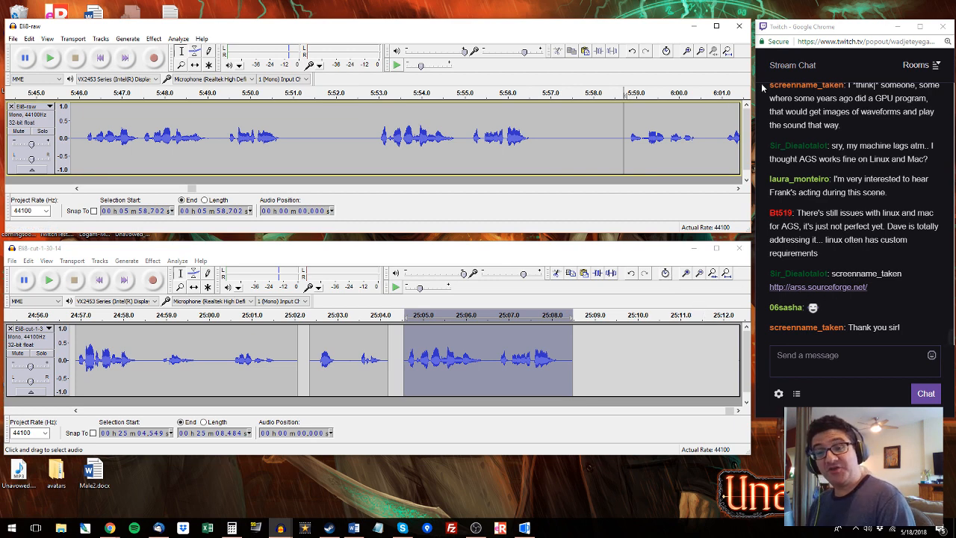
left_click(623, 93)
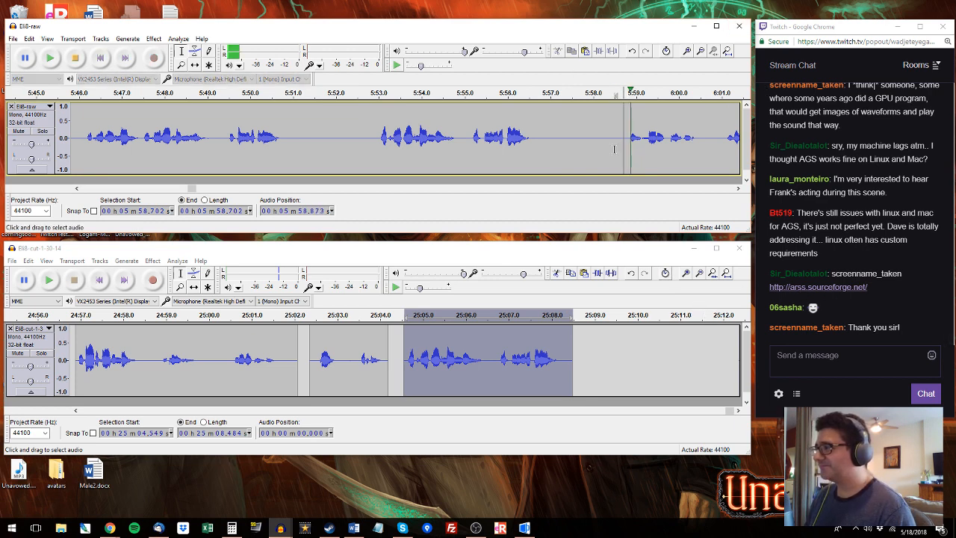
left_click_drag(641, 142, 598, 140)
left_click_drag(528, 134, 678, 136)
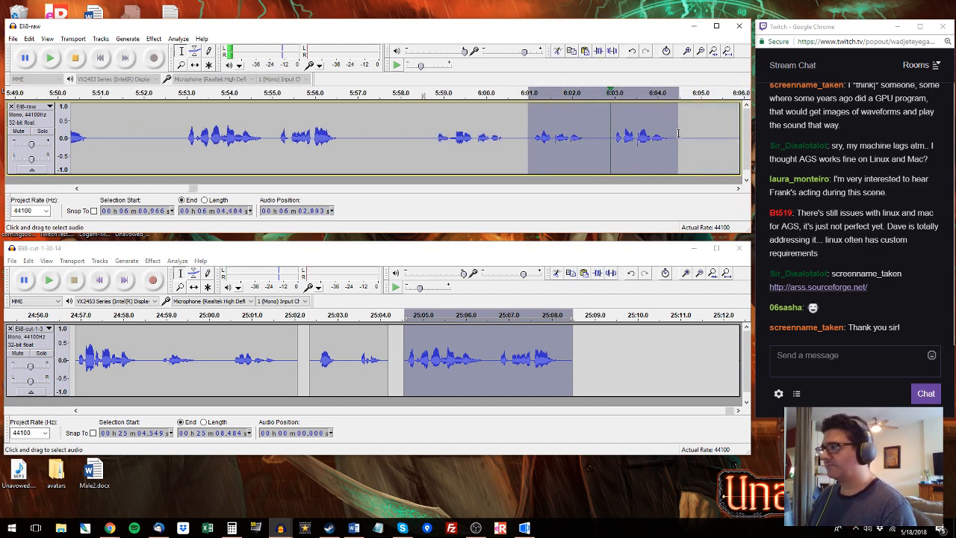
left_click_drag(608, 137, 672, 136)
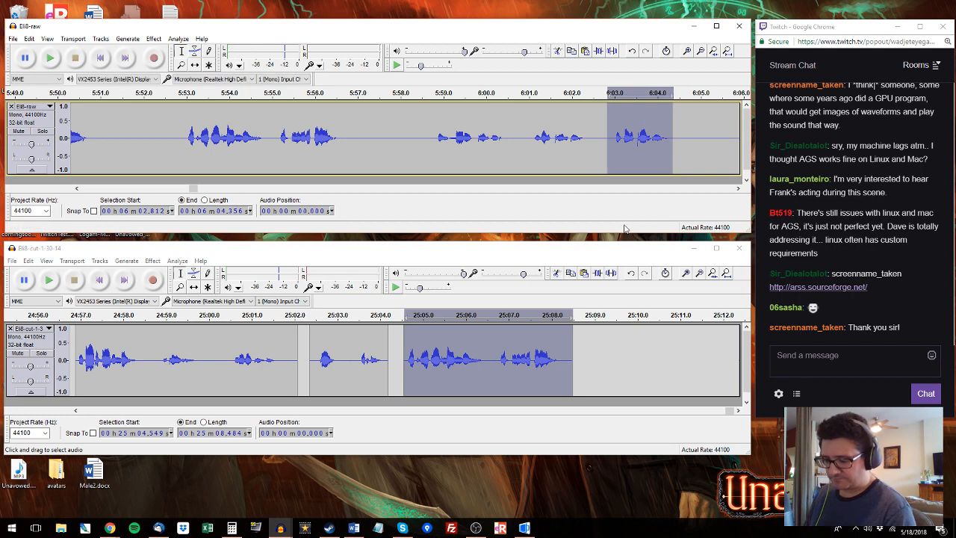
left_click_drag(580, 328, 646, 328)
Step: Copy the raw take from 6:06.643 to 6:07.375 to the end of Eli8-cut-1-30-14, at 25:10.539
left_click(725, 131)
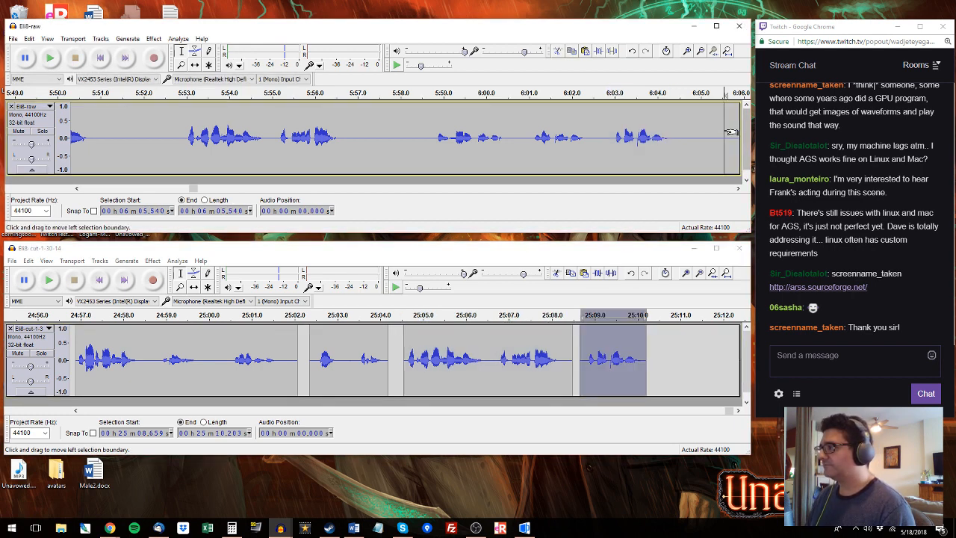
key("space")
left_click_drag(102, 143, 133, 146)
key("space")
left_click_drag(661, 344, 692, 344)
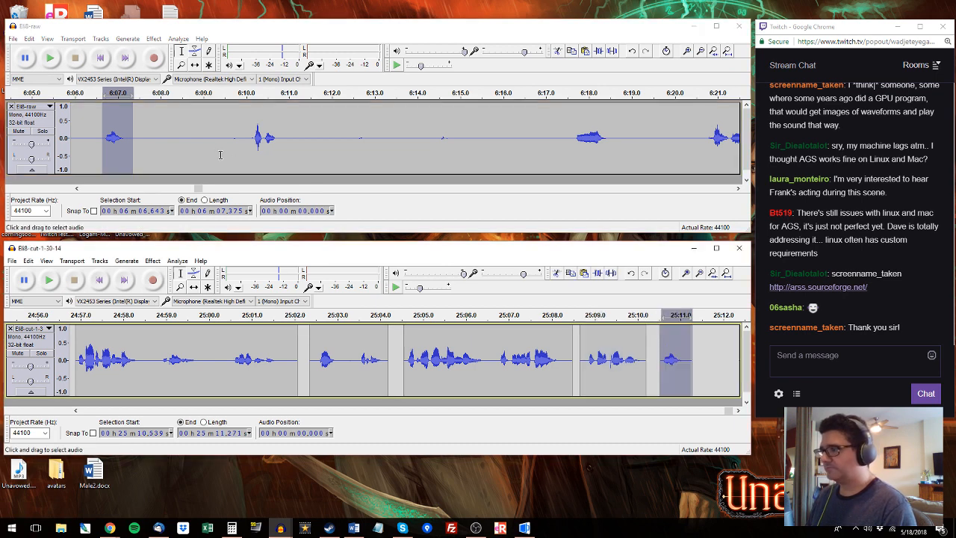
Step: Copy the raw take from 6:09.964 to 6:10.858 to the end of Eli8-cut-1-30-14, at 25:11.433
left_click(252, 131)
key("space")
left_click_drag(282, 131, 244, 133)
key("space")
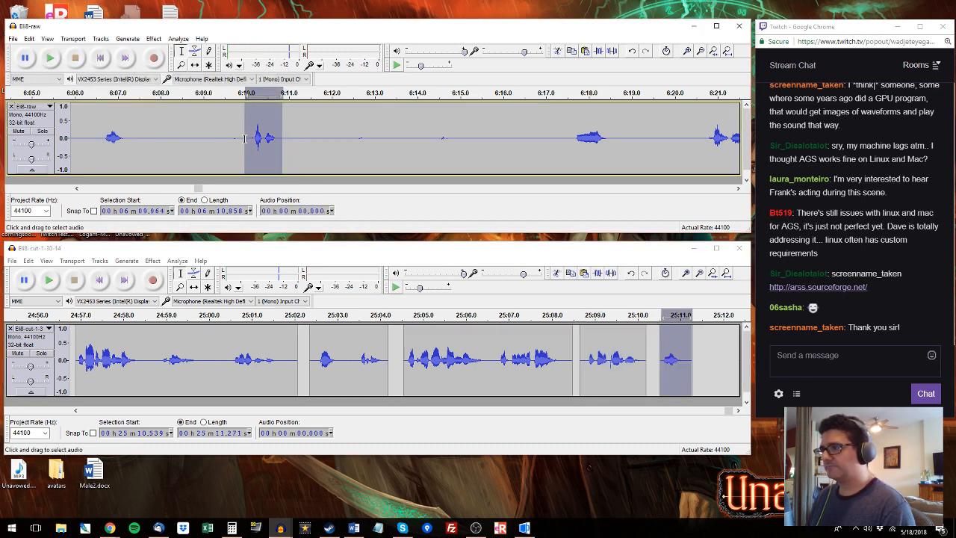
left_click_drag(699, 347, 737, 347)
Step: Replace the clip at 25:10.539 in the cut with the raw take from 6:17.406 to 6:18.776
left_click_drag(621, 145, 563, 148)
key("space")
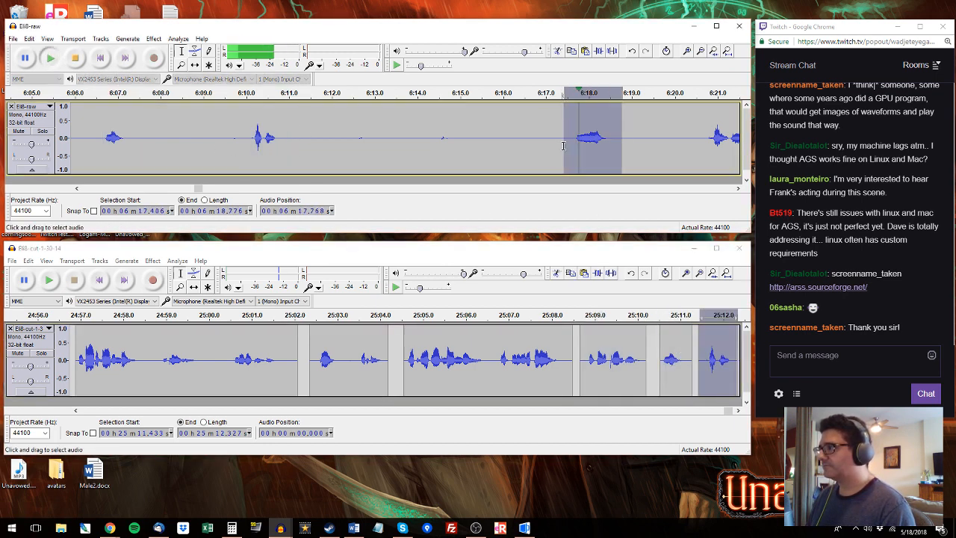
key("ctrl+c")
double_click(672, 347)
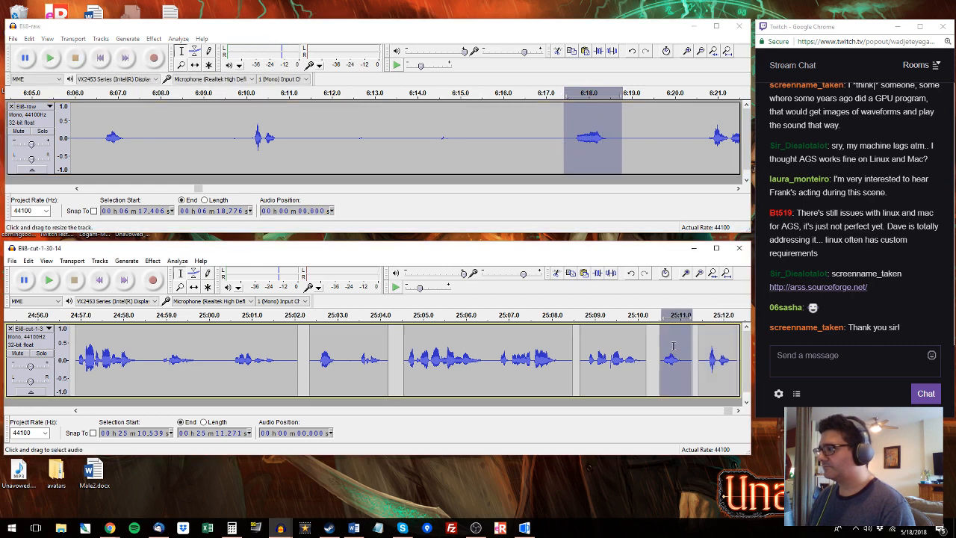
key("ctrl+v")
Step: Listen on in Eli8-raw and copy the take from 6:27.878 to 6:29.317 to the end of Eli8-cut-1-30-14, at 25:13.233
left_click(704, 142)
key("space")
left_click_drag(704, 142, 525, 138)
left_click(633, 94)
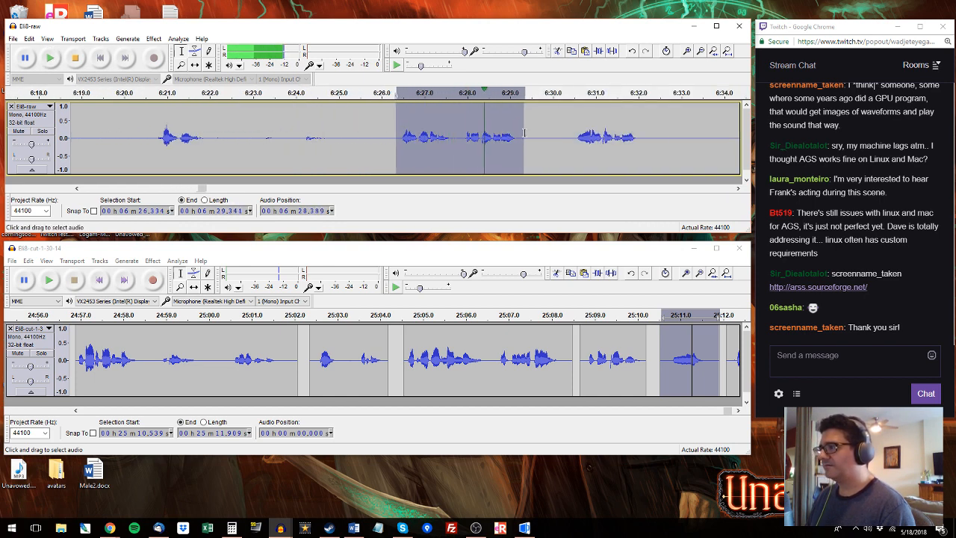
left_click_drag(462, 139, 524, 131)
key("space")
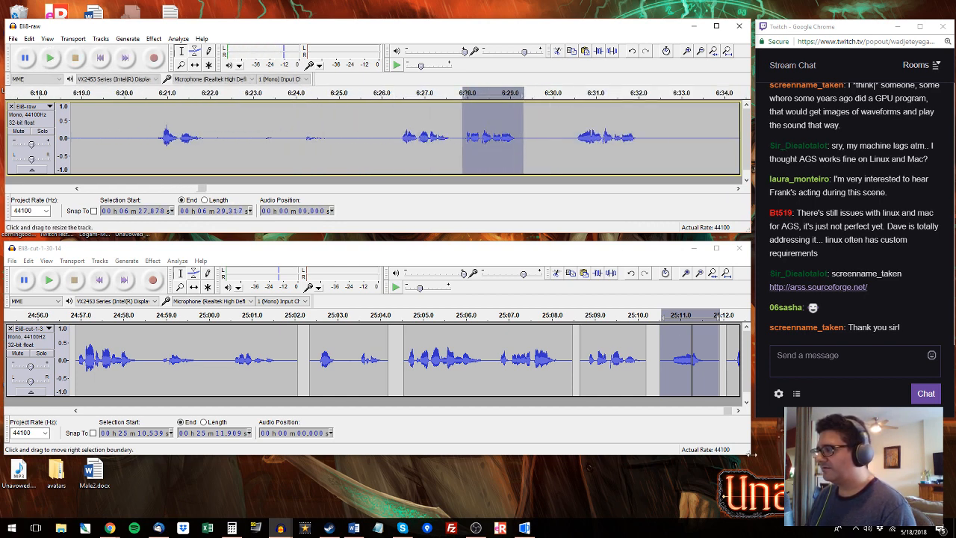
left_click_drag(726, 411, 730, 410)
left_click(583, 337)
key("ctrl+v")
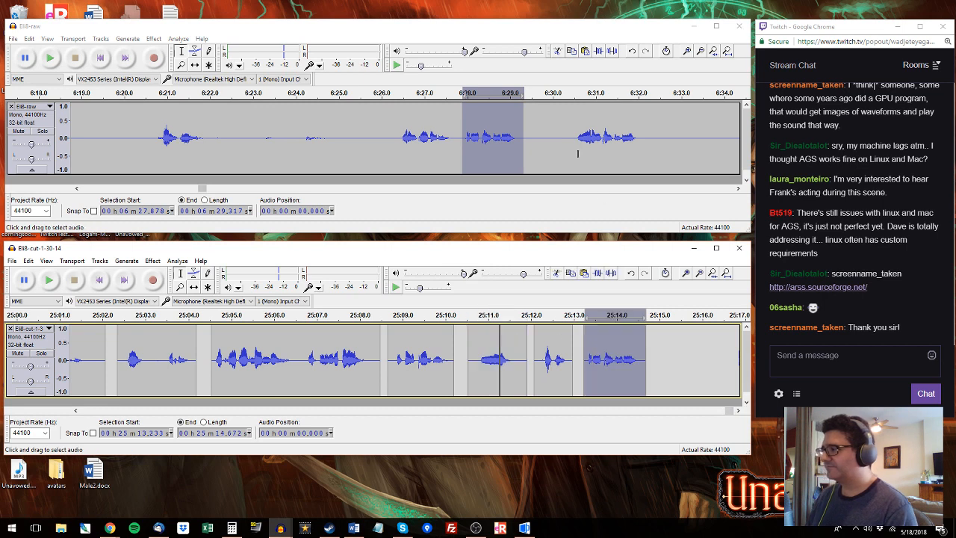
Step: Replace the clip at 25:13.233 in the cut with the raw take from 6:30.455 to 6:32.173
left_click(570, 151)
key("space")
left_click_drag(646, 134, 573, 127)
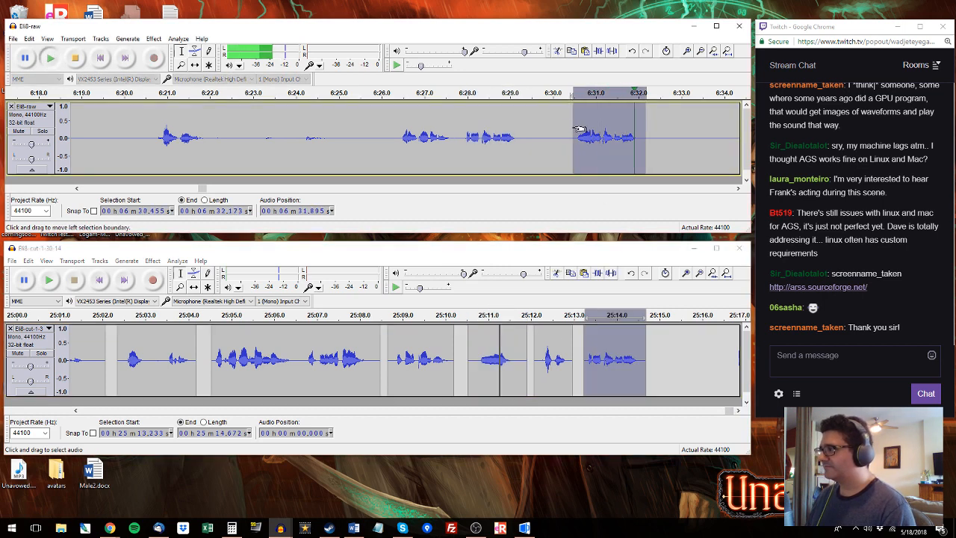
key("space")
key("ctrl+c")
key("alt+Tab")
key("ctrl+v")
Step: Listen on in Eli8-raw from 6:33.927 and copy the take from 6:36.864 to 6:41.786 to the end of the cut, at 25:15.137
left_click(720, 130)
key("space")
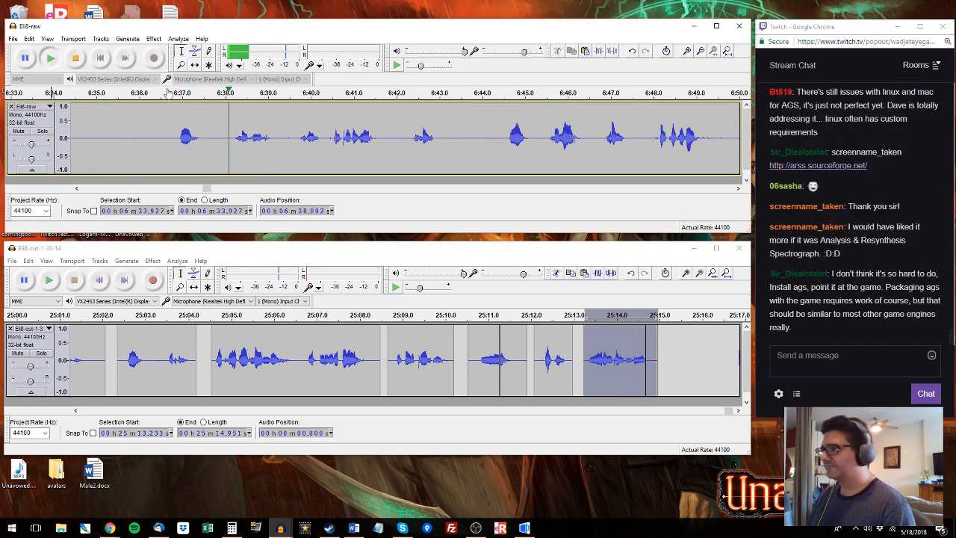
left_click_drag(176, 138, 387, 140)
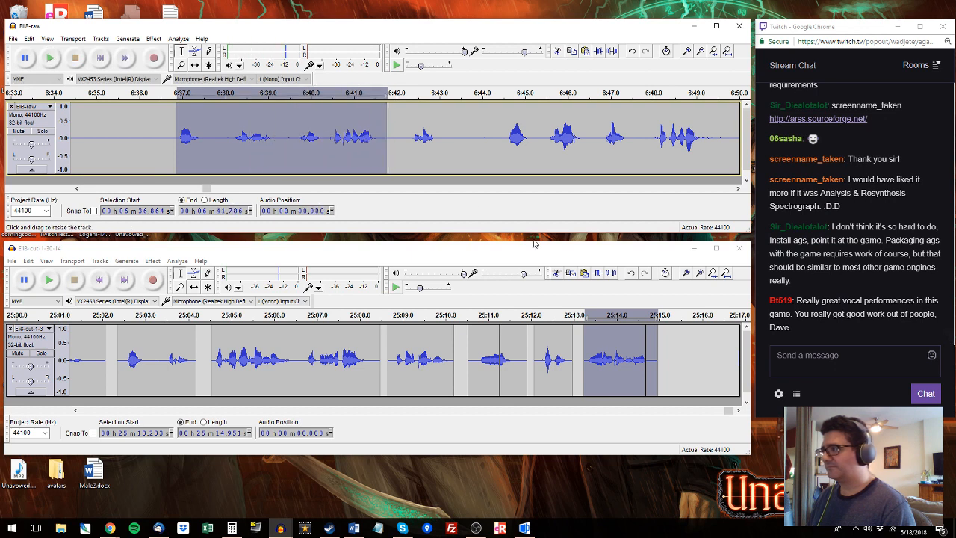
double_click(668, 342)
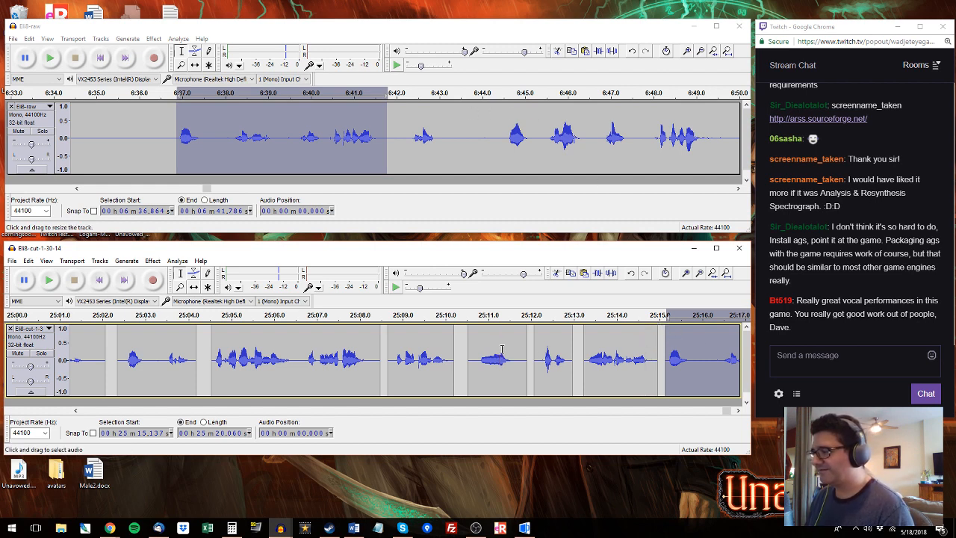
left_click_drag(727, 410, 736, 411)
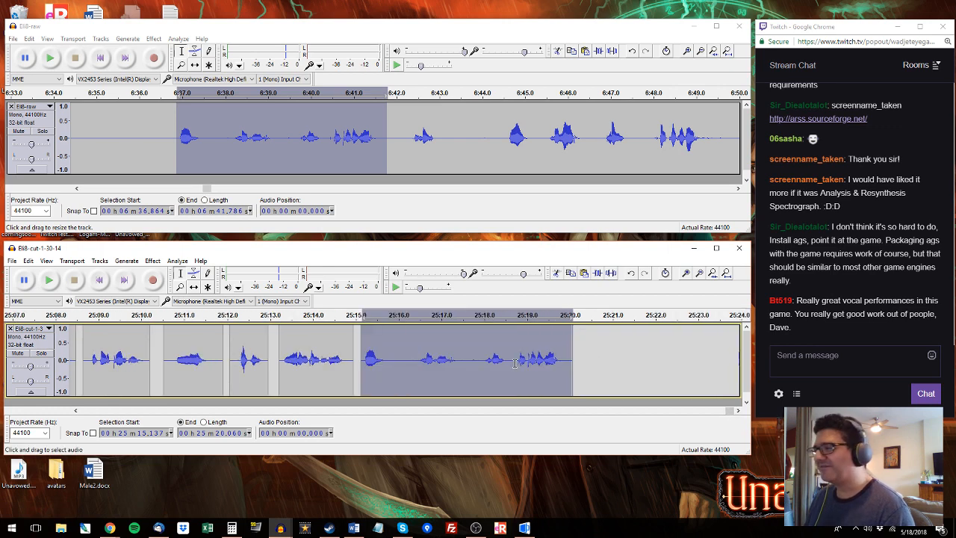
Step: Audition the following takes in Eli8-raw from 6:42.321 onward, including the one from 6:57.181 to 7:02.127
left_click(397, 122)
left_click(410, 132)
key("space")
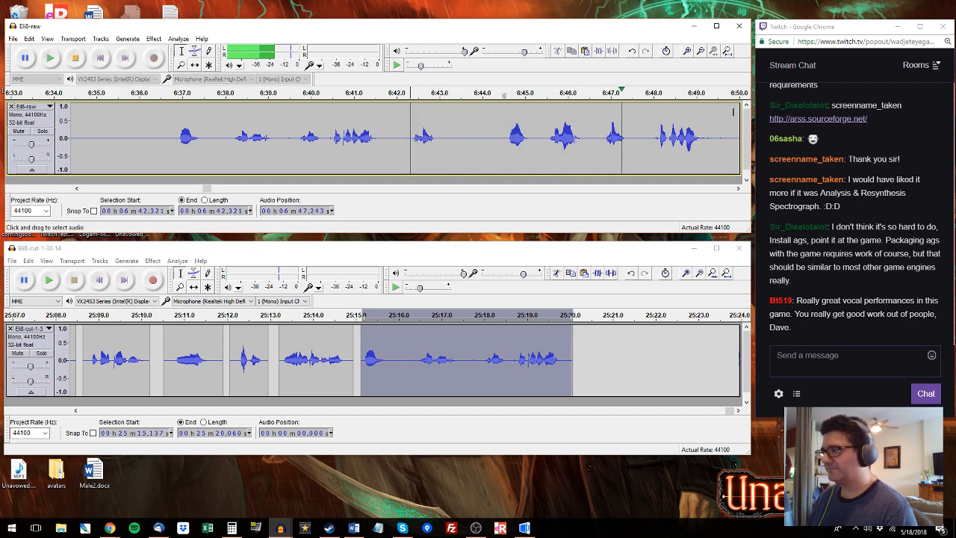
left_click(207, 136)
key("space")
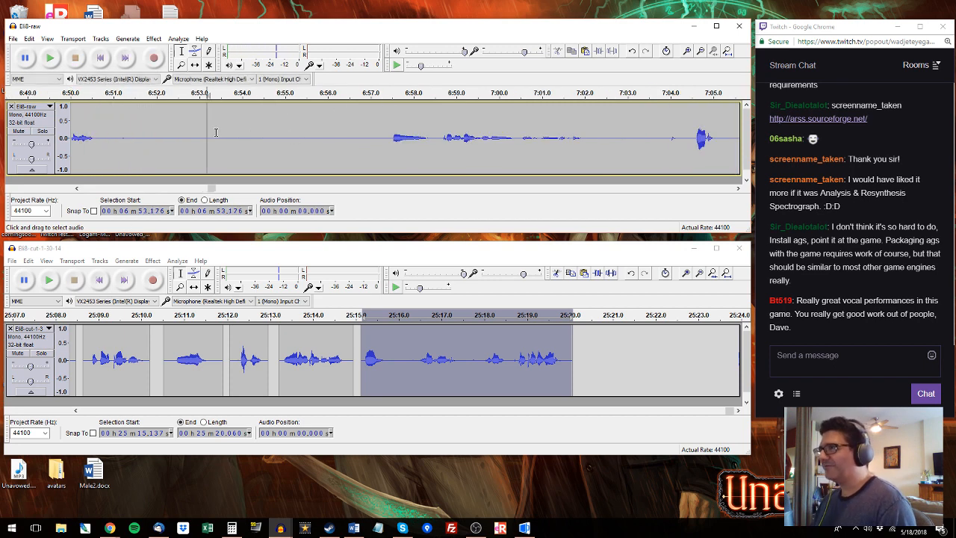
left_click(383, 95)
left_click_drag(379, 145, 590, 147)
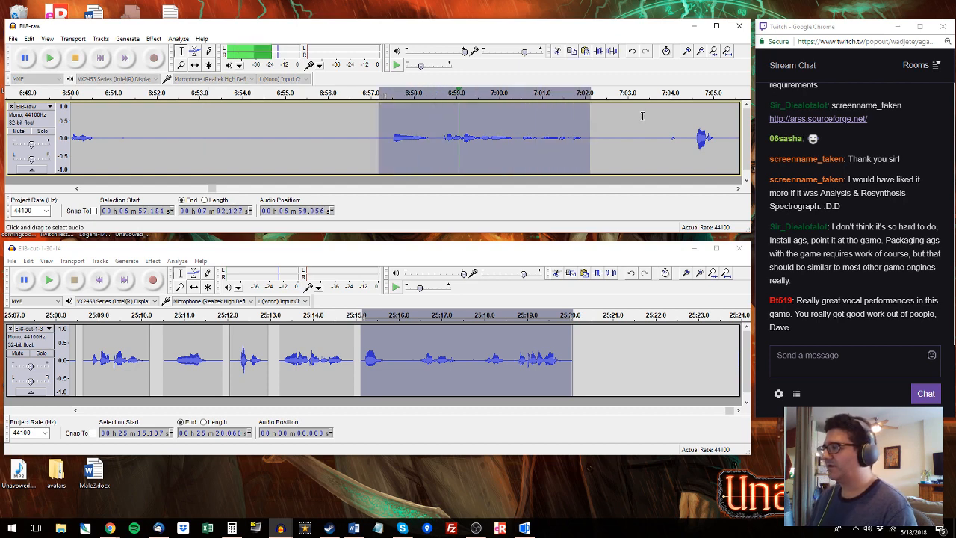
key("space")
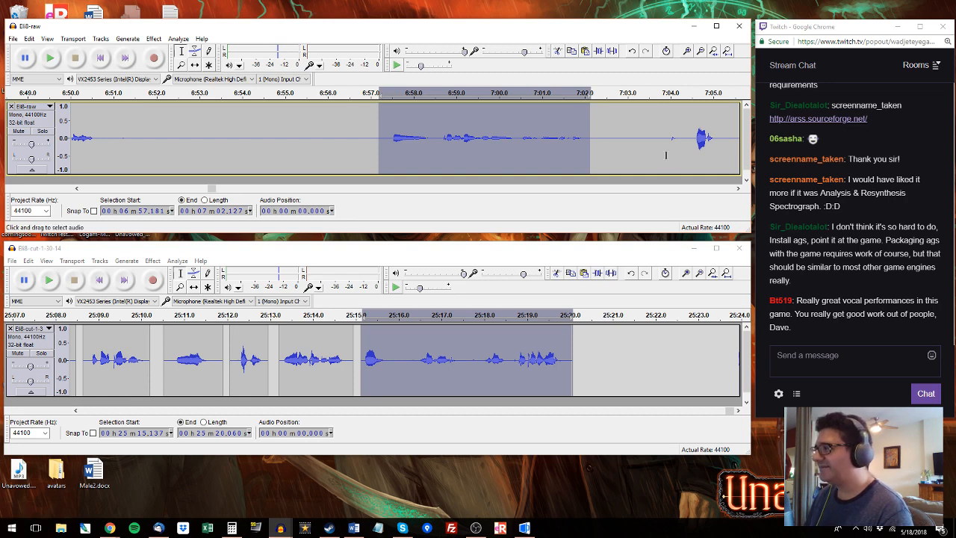
left_click(737, 189)
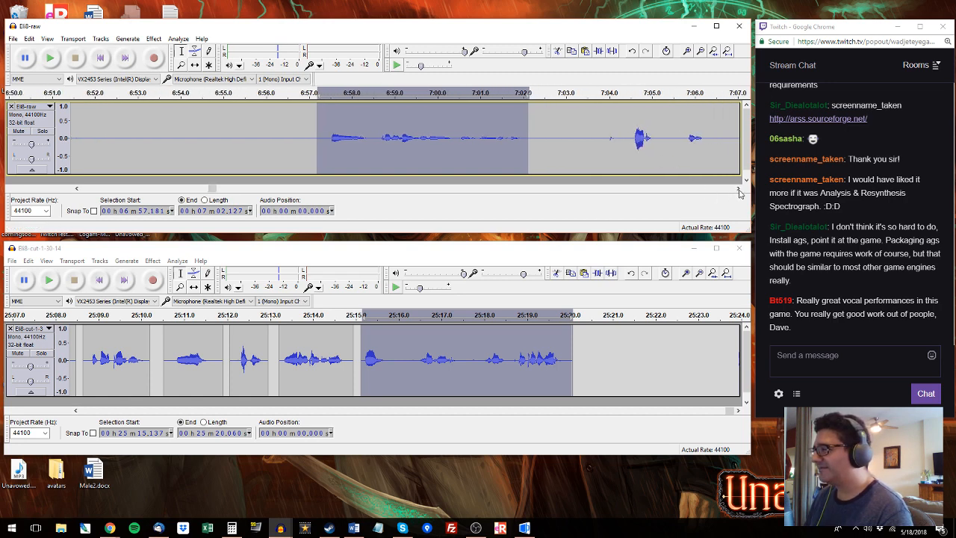
left_click(738, 189)
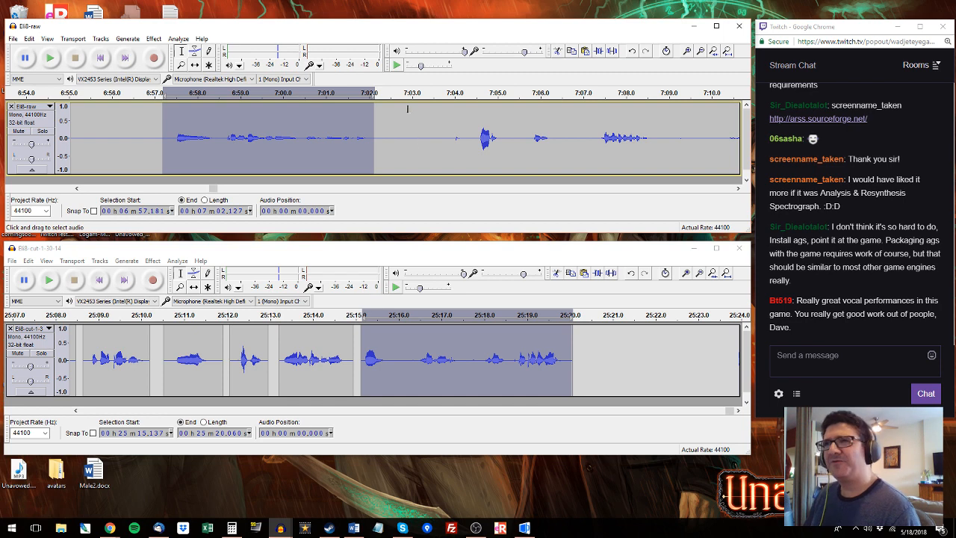
left_click(470, 114)
key("space")
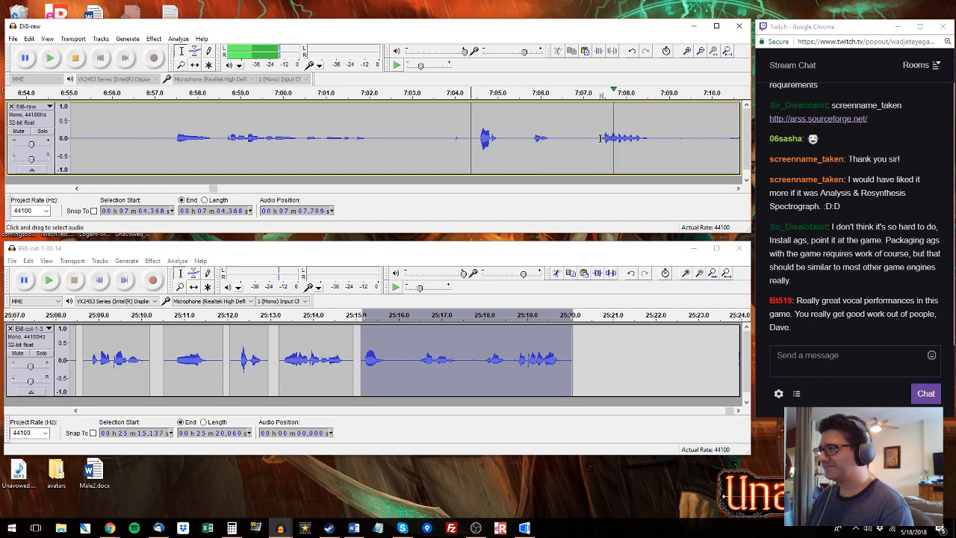
left_click_drag(598, 133, 657, 132)
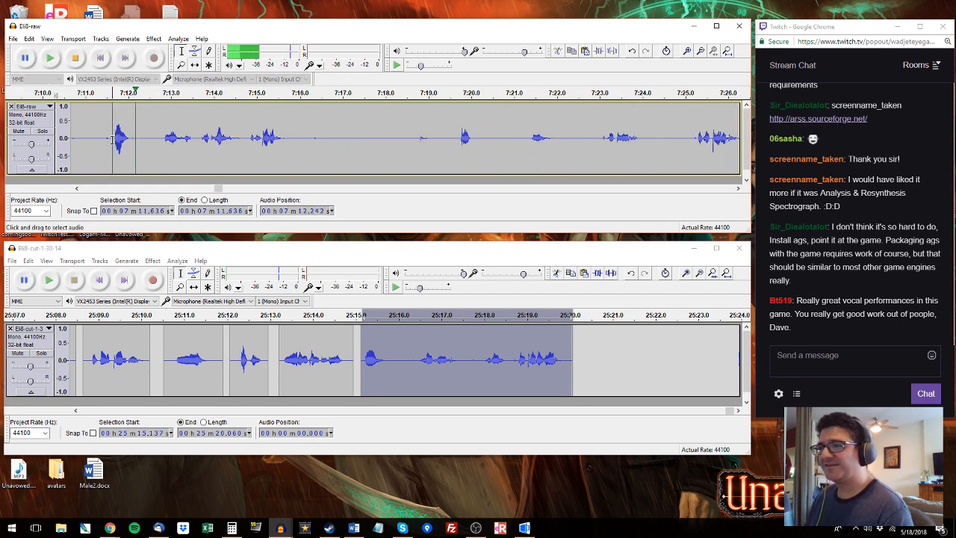
Step: Copy the raw take from 7:11.636 to 7:15.885 to the end of Eli8-cut-1-30-14, at 25:20.268
left_click_drag(113, 136, 293, 131)
key("space")
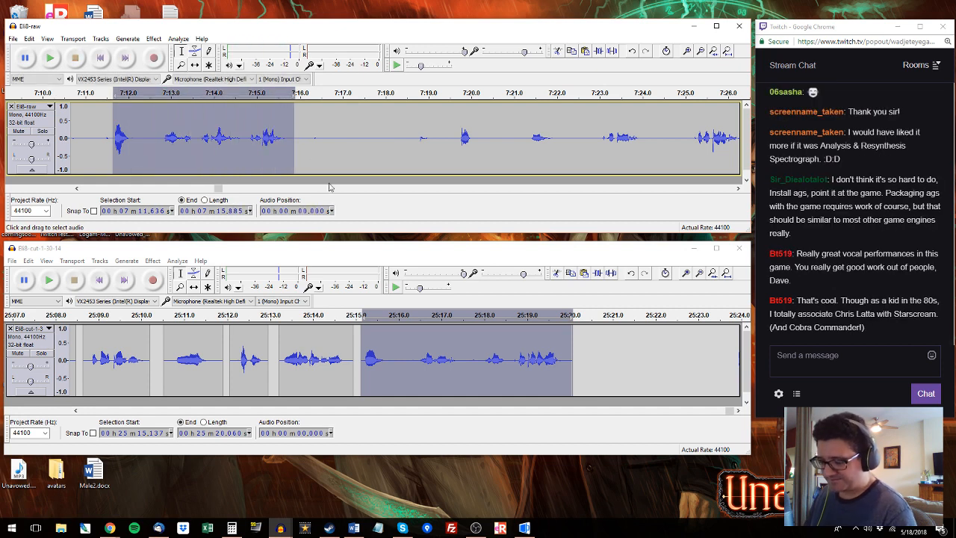
left_click(582, 339)
key("ctrl+v")
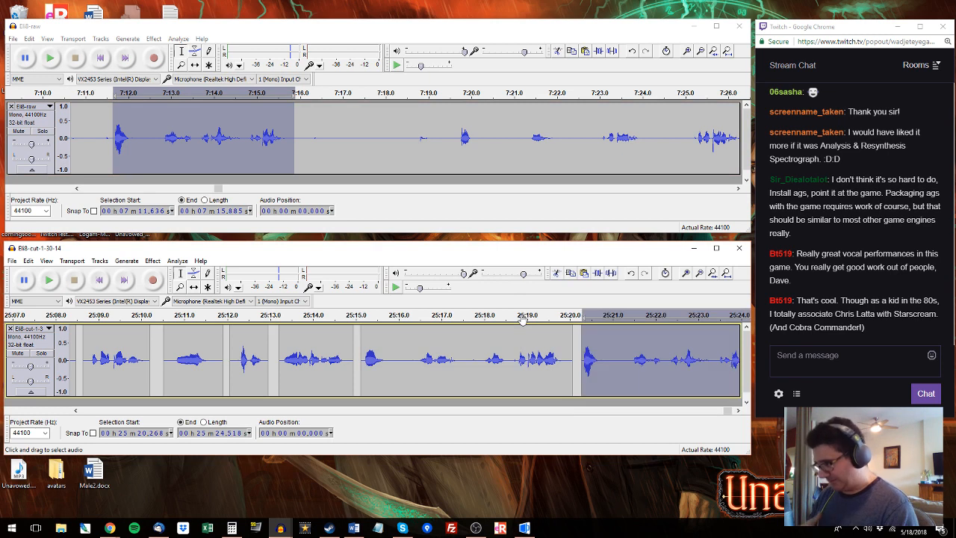
Step: Copy the raw take from 7:19.519 to 7:24.198 to the end of Eli8-cut-1-30-14, at 25:24.622
left_click(458, 92)
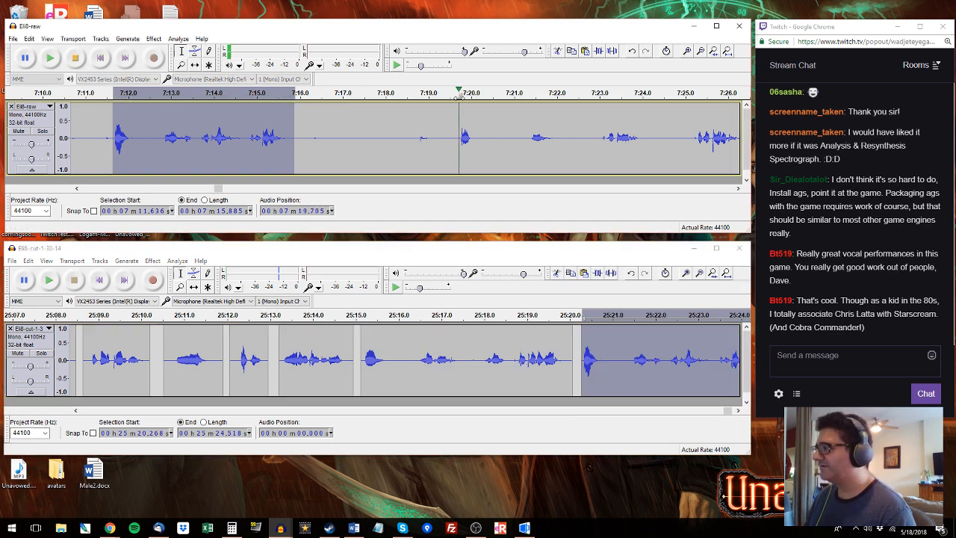
left_click(451, 142)
key("space")
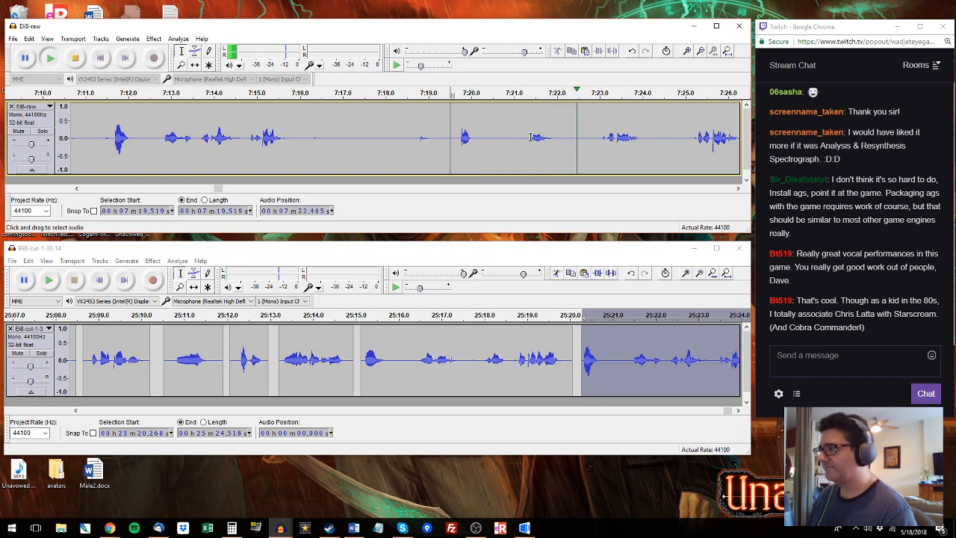
left_click(651, 136, "shift")
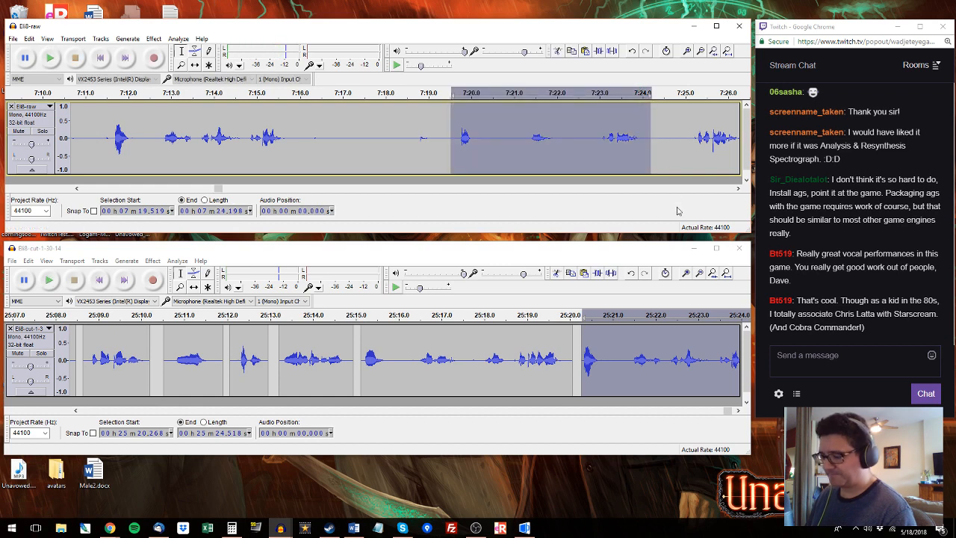
left_click(737, 409)
left_click(571, 353)
left_click_drag(576, 352, 747, 362)
left_click(737, 410)
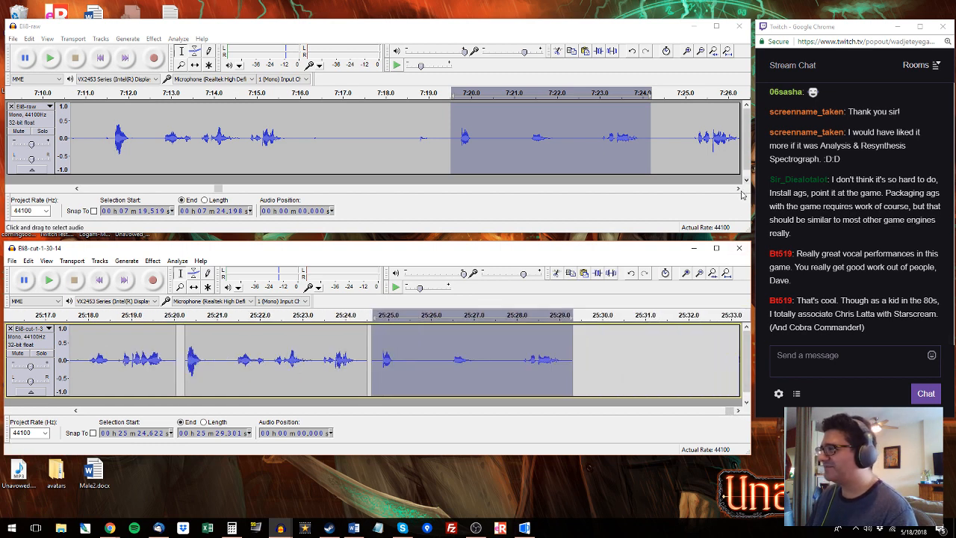
Step: Copy the raw take from 7:24.929 to 7:26.322 to the end of the cut, at 25:29.429
left_click(737, 188)
left_click(738, 188)
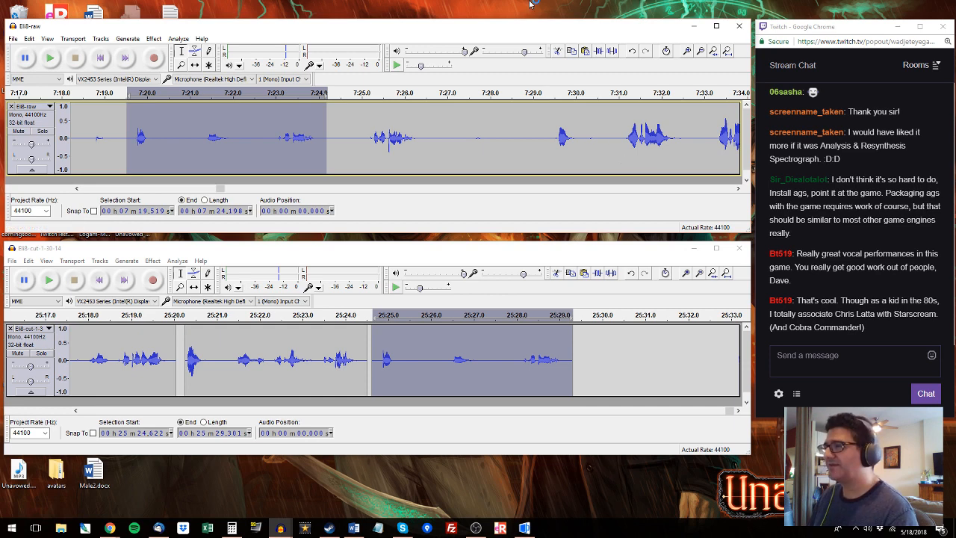
left_click(372, 129)
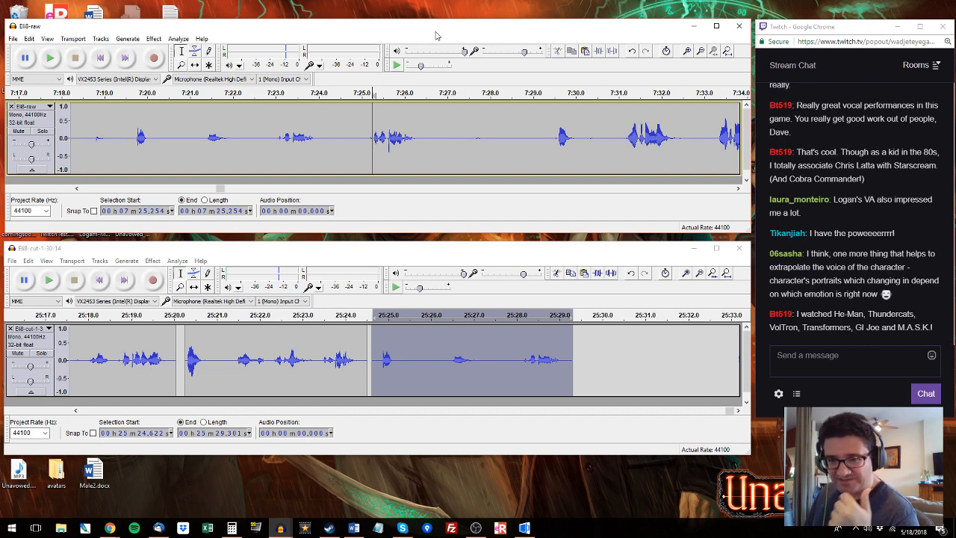
left_click(751, 281)
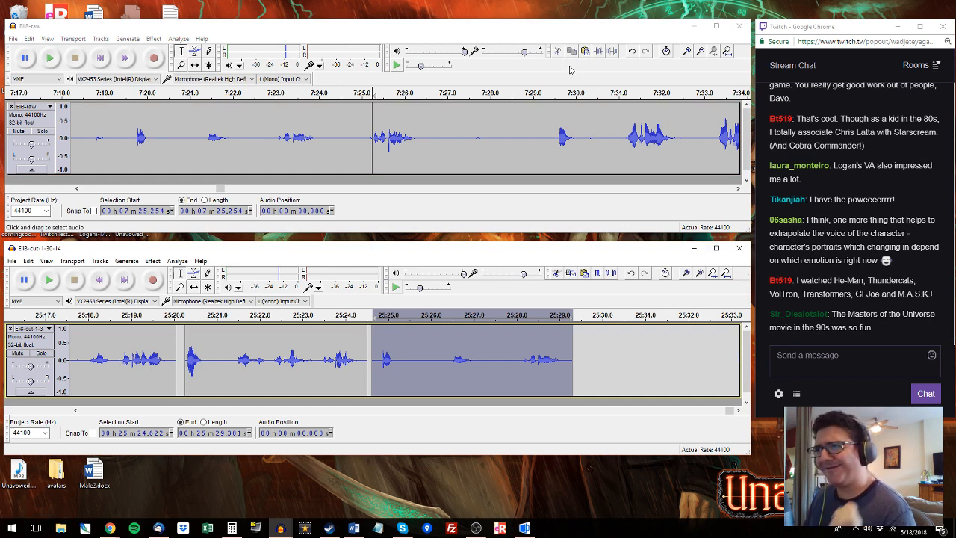
left_click(467, 28)
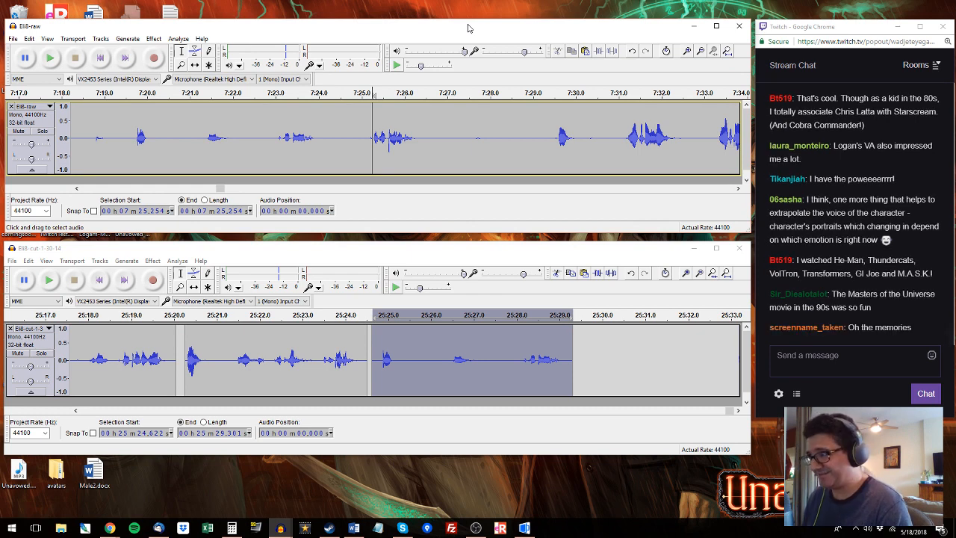
left_click_drag(417, 147, 358, 142)
key("space")
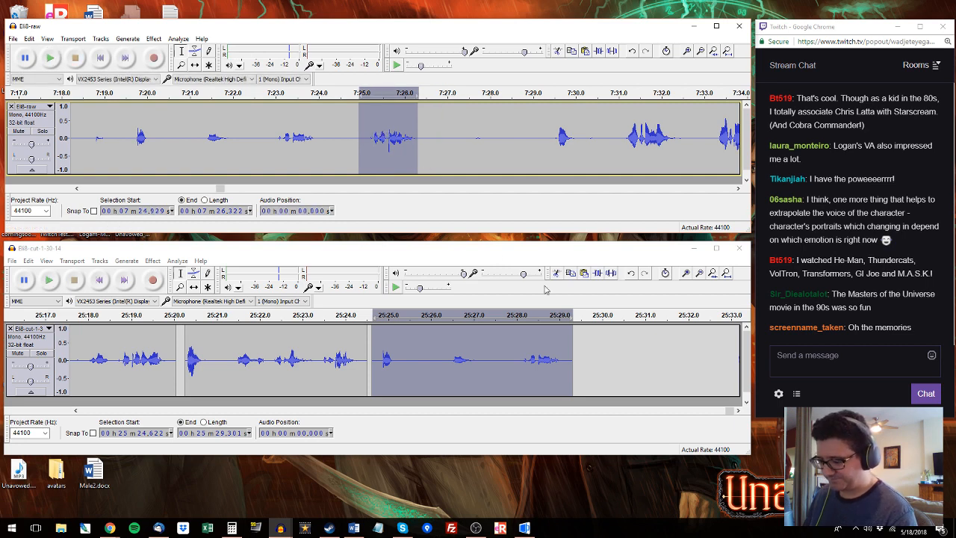
left_click(515, 336)
key("space")
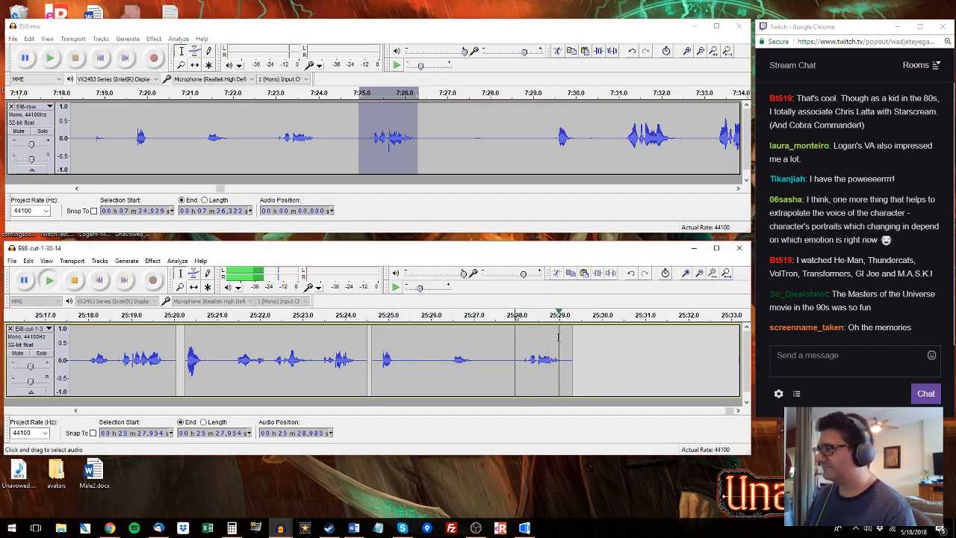
key("space")
left_click_drag(576, 360, 638, 360)
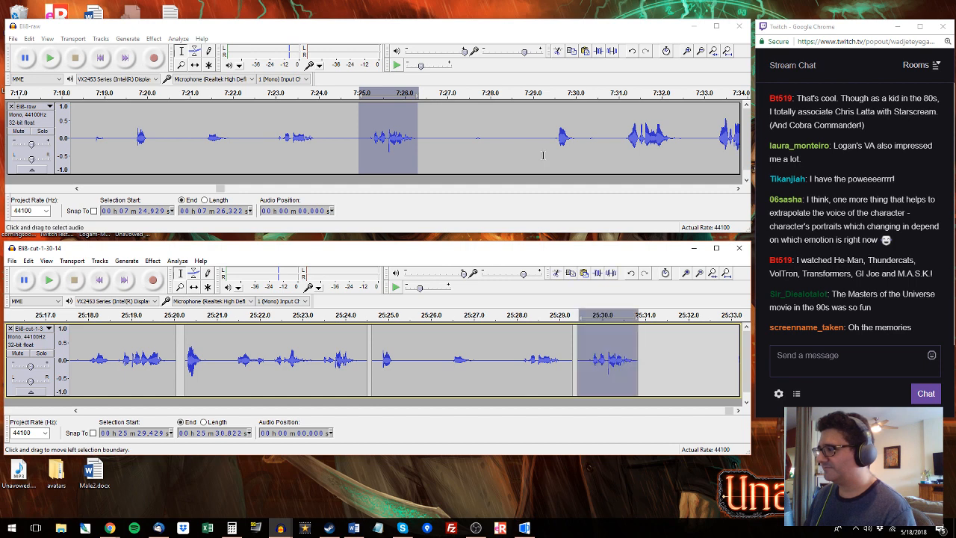
Step: Audition Eli8-raw from 7:29.353 and copy the take from 7:29.573 to 7:34.972 to the end of the cut, at 25:31.031
left_click(550, 149)
key("space")
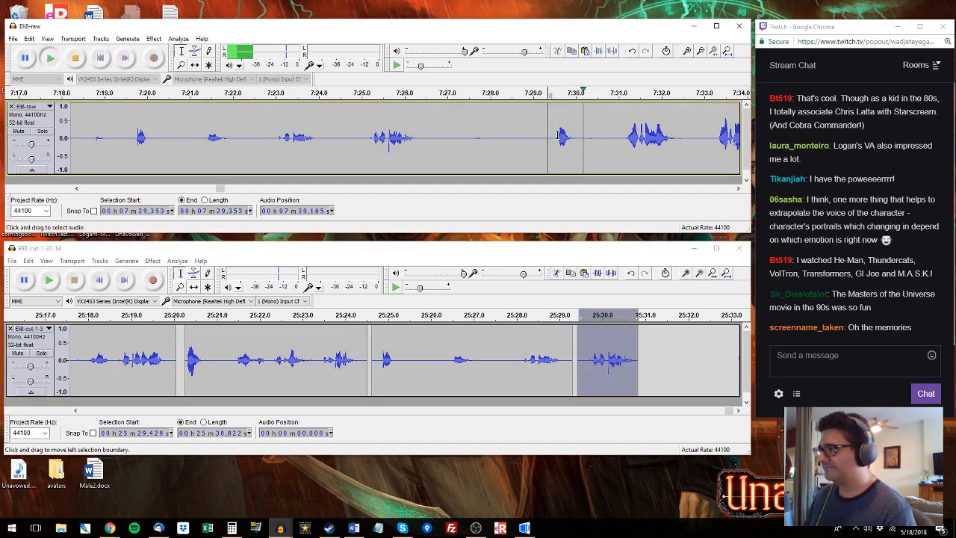
mouse_move(615, 135)
left_mouse_down()
mouse_move(856, 135)
mouse_move(568, 141)
mouse_move(608, 136)
left_mouse_up()
key("space")
key("ctrl+c")
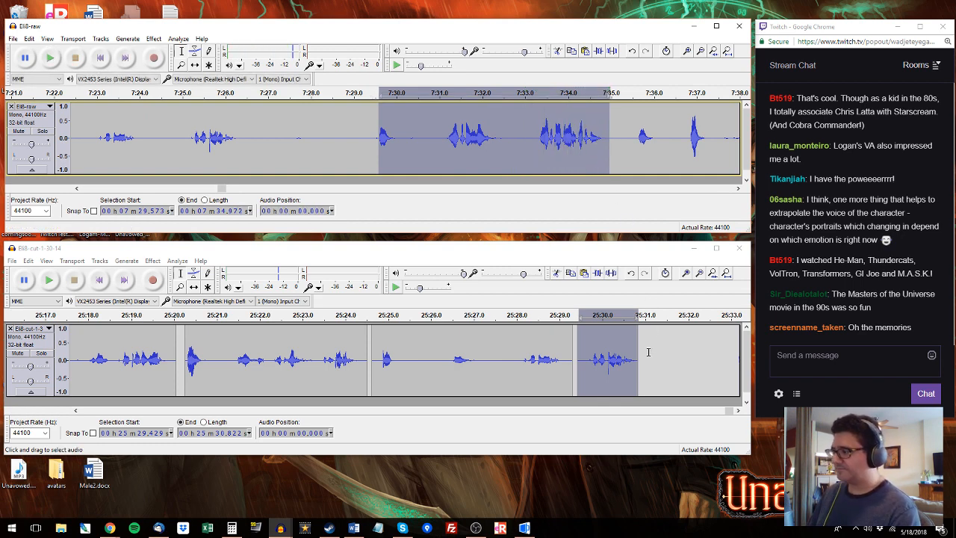
left_click(647, 357)
key("ctrl+v")
Step: Audition the next raw take and replace the clip at 25:31.031 in the cut with the take from 7:35.599 to 7:42.135
left_click(632, 133)
key("space")
left_click_drag(632, 133, 486, 127)
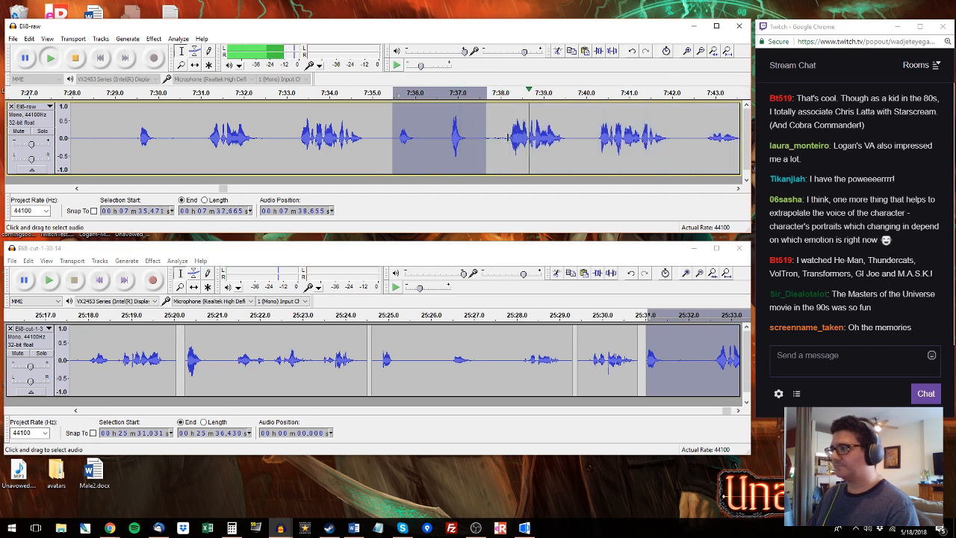
left_click_drag(397, 138, 677, 139)
key("space")
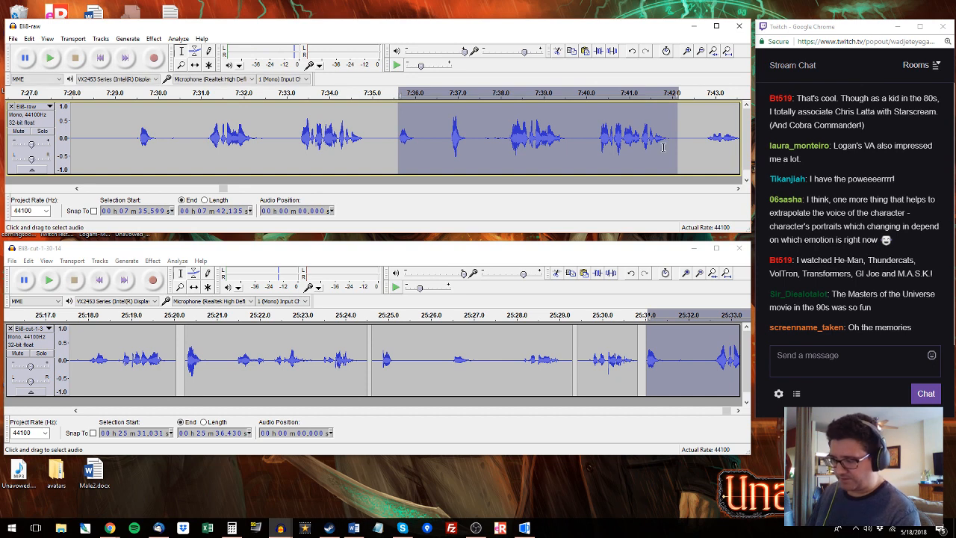
Step: Listen on in Eli8-raw from 7:42.692 and copy the take from 7:42.716 to 7:45.990 to the end of the cut, at 25:37.672
left_click(706, 123)
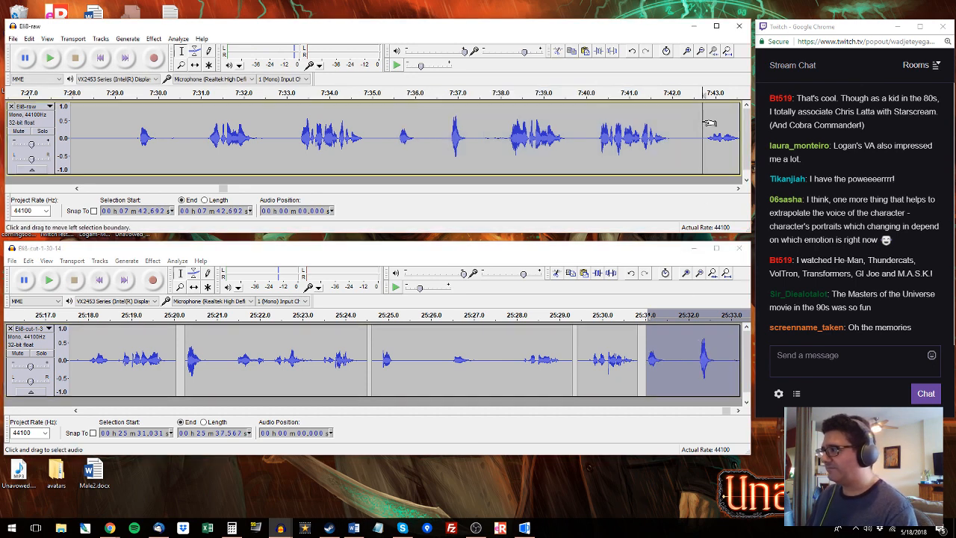
key("space")
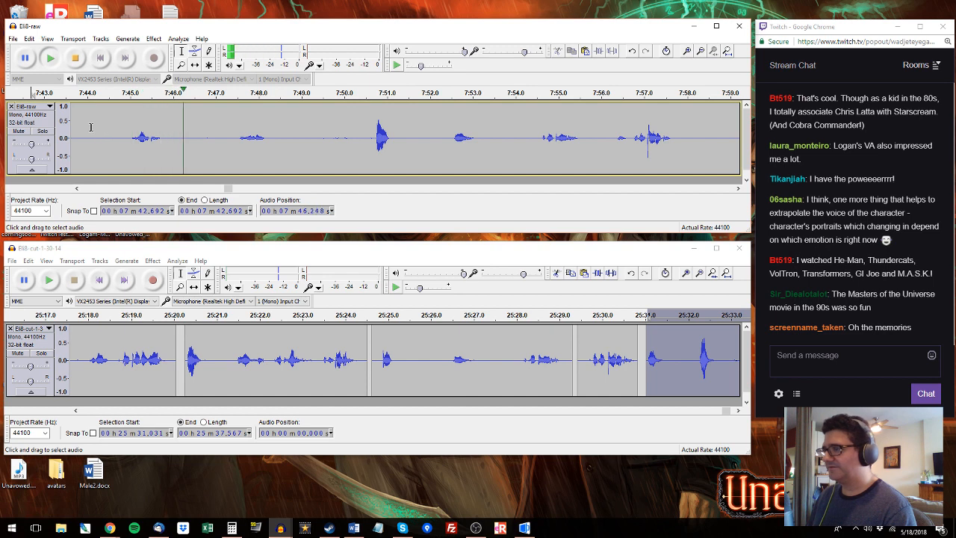
key("space")
left_click_drag(172, 133, 136, 142)
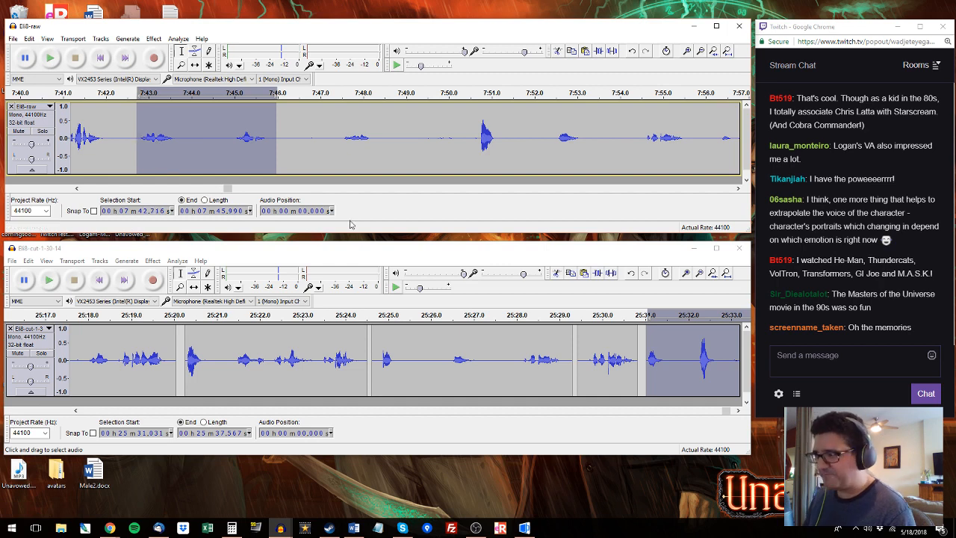
left_click(733, 409)
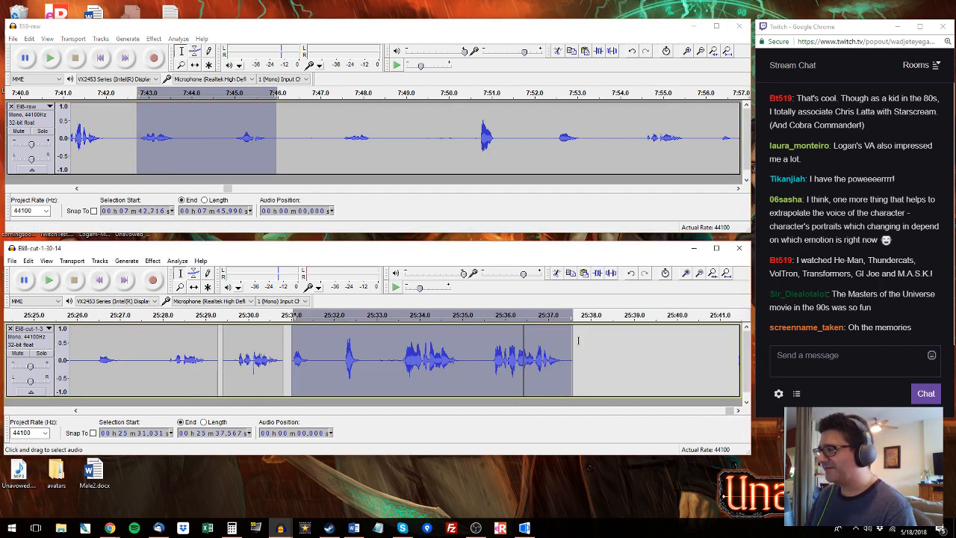
left_click_drag(577, 335, 718, 345)
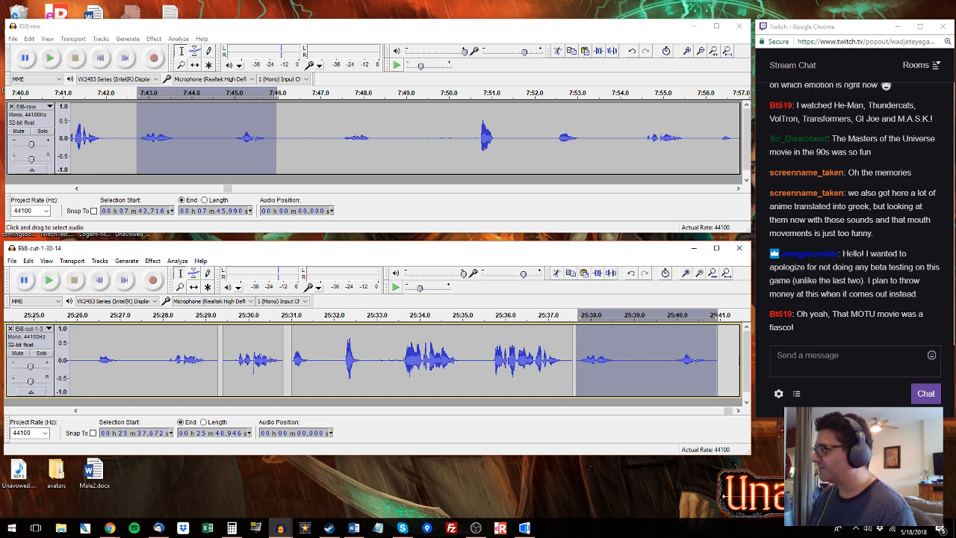
left_click_drag(852, 255, 838, 291)
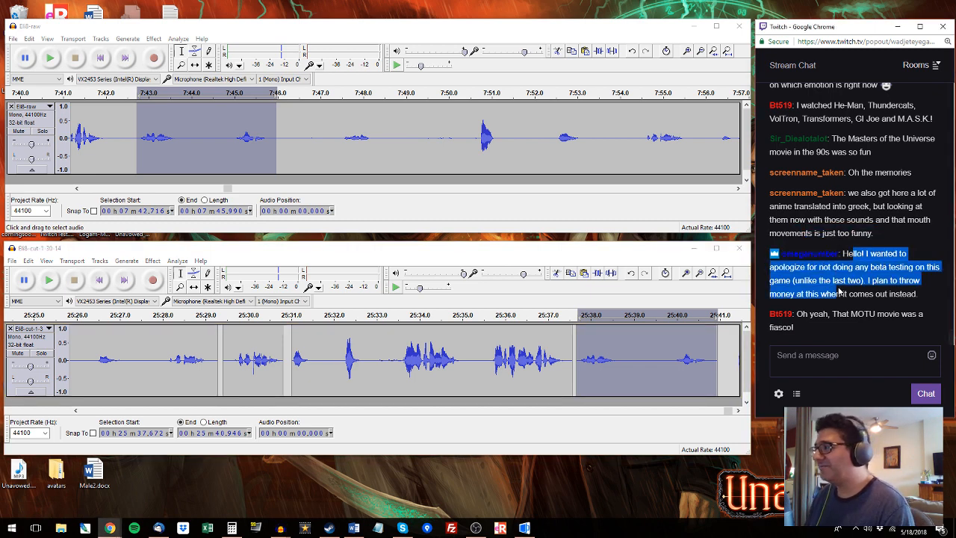
left_click(838, 291)
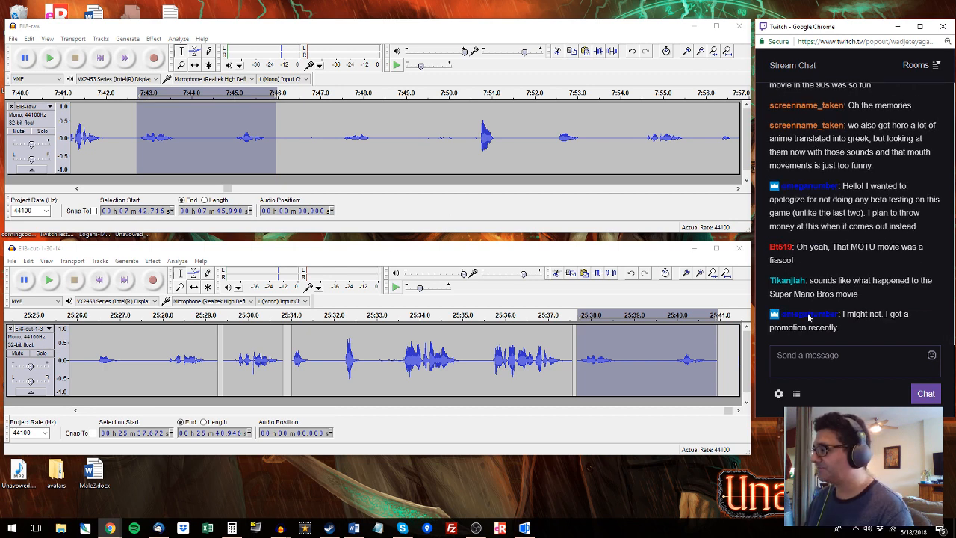
left_click_drag(853, 295, 853, 256)
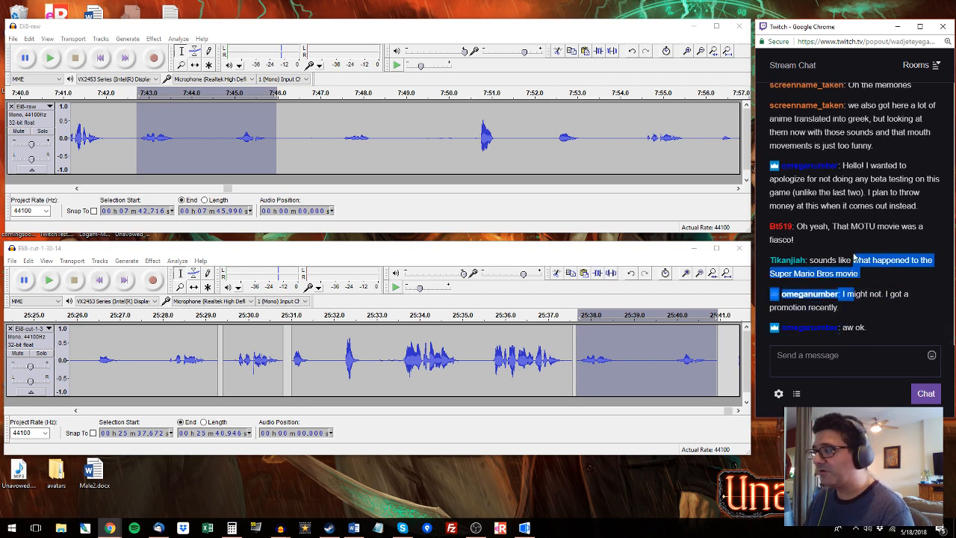
Step: Audition the takes in Eli8-raw from 7:47.348 onward and select the one from 7:50.715 to 7:53.838
left_click(337, 134)
key("space")
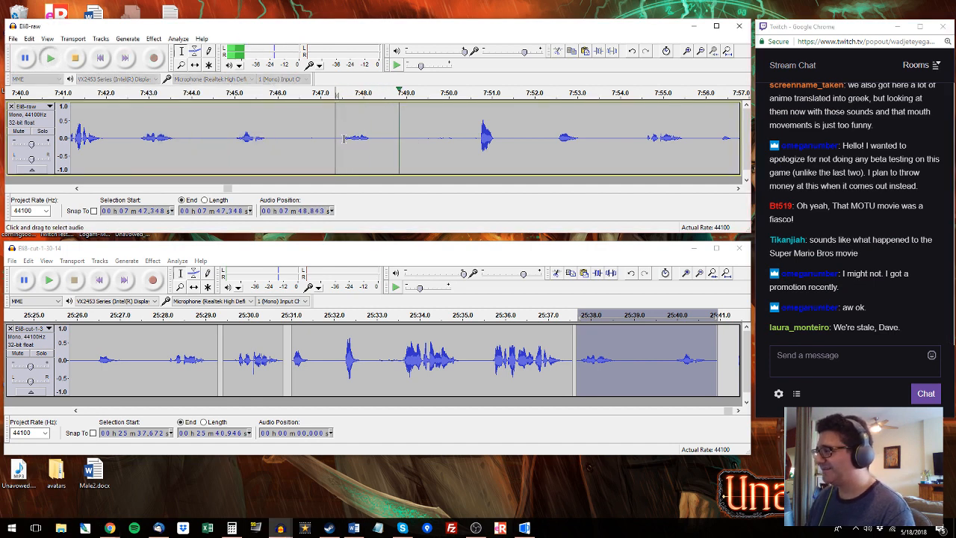
key("space")
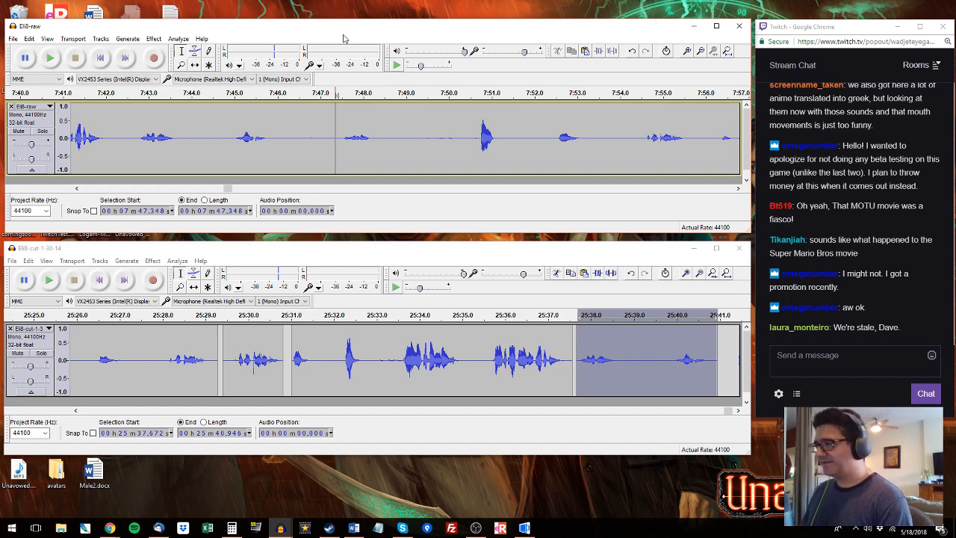
left_click(362, 93)
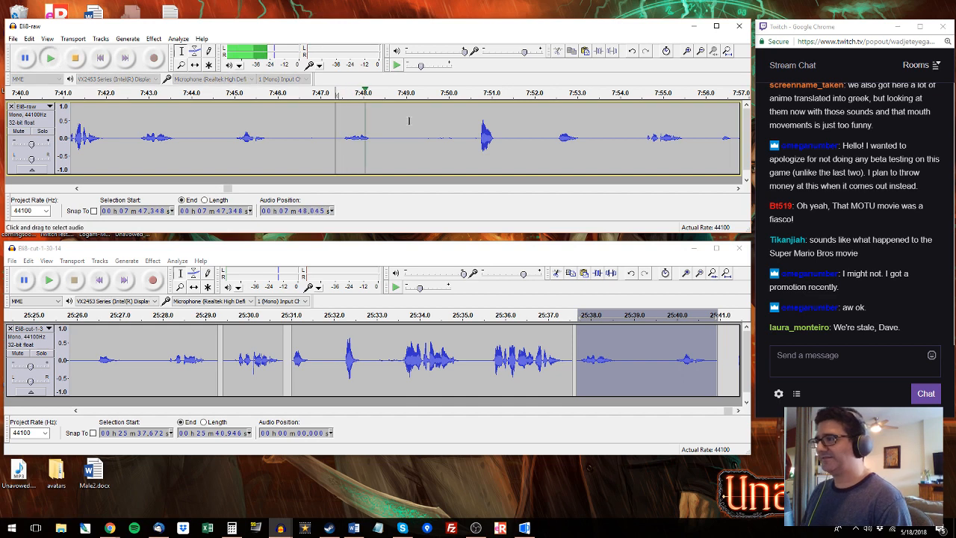
left_click(472, 132)
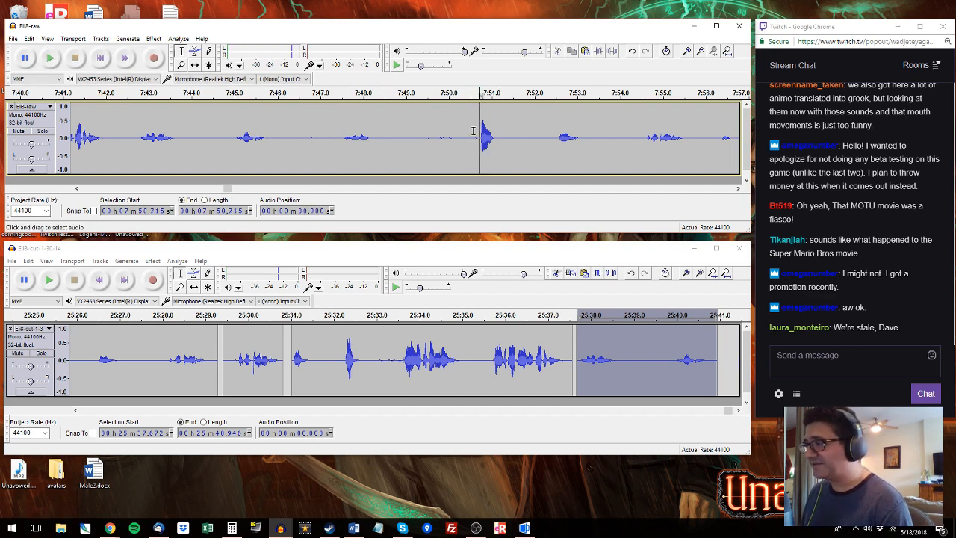
left_click(472, 131)
key("space")
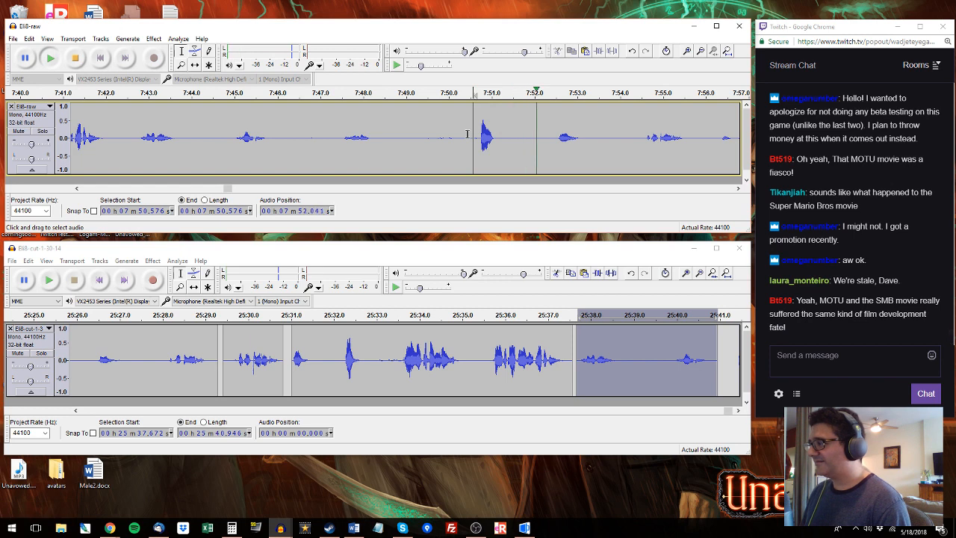
key("space")
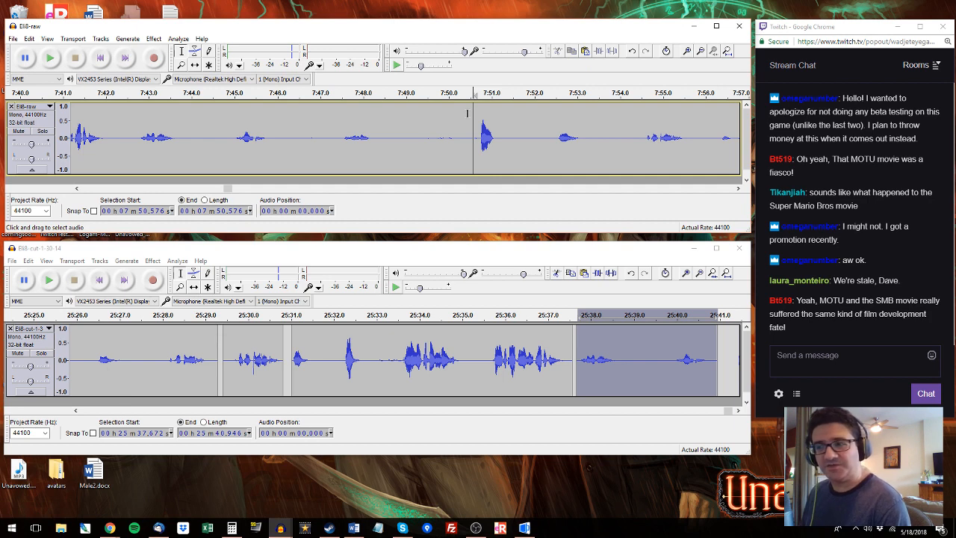
key("space")
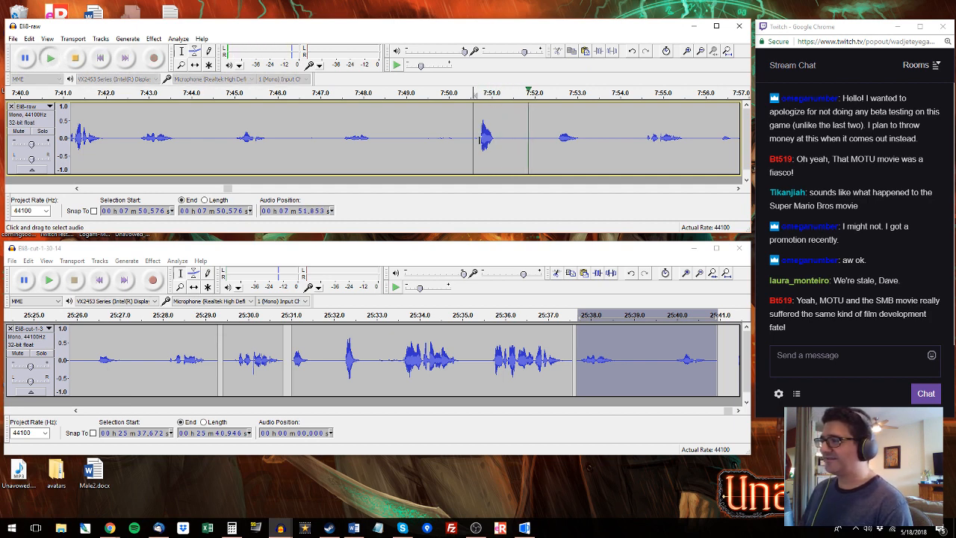
left_click_drag(480, 140, 612, 140)
key("space")
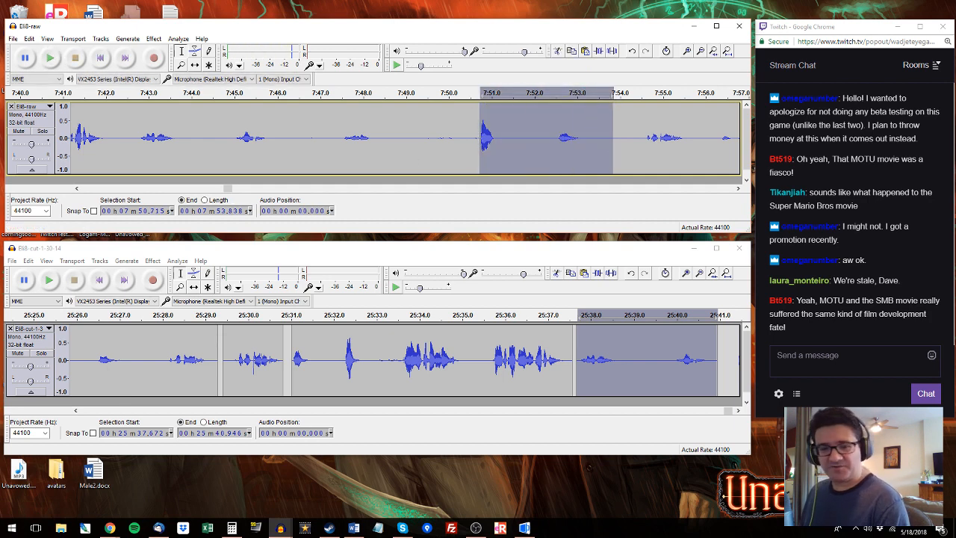
Step: Switch to the WadjetEyeGames Twitch channel page in Chrome, check the stream details, and minimize the window again
mouse_move(110, 528)
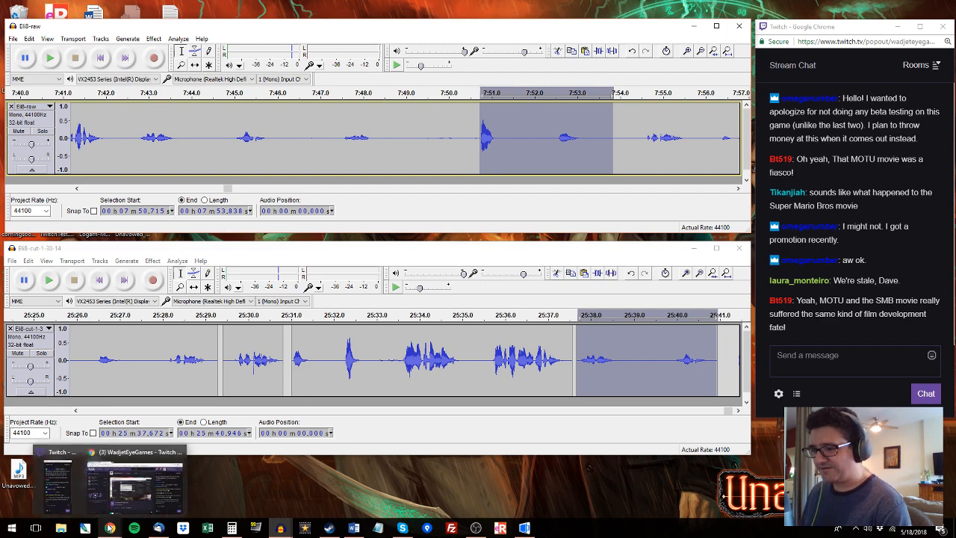
left_click(139, 457)
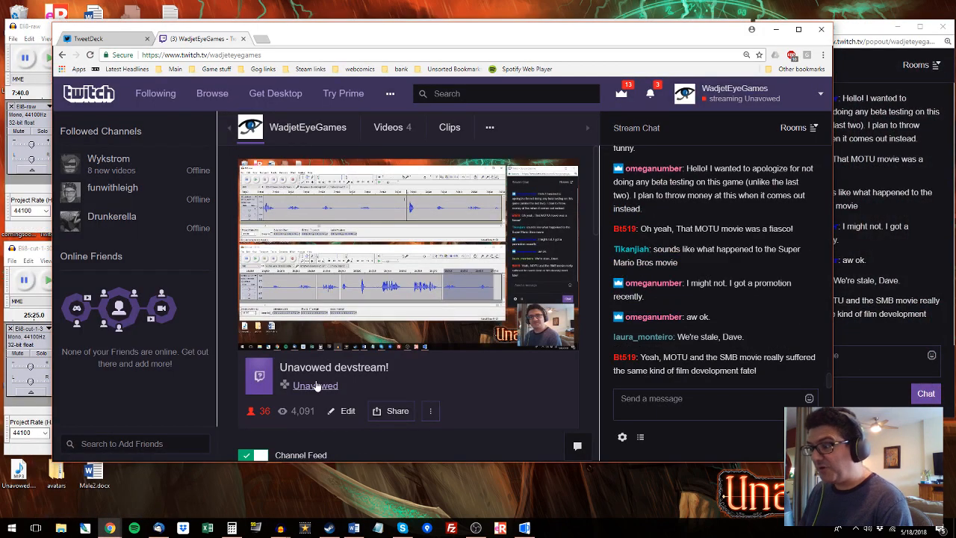
scroll(460, 386, "down", 1)
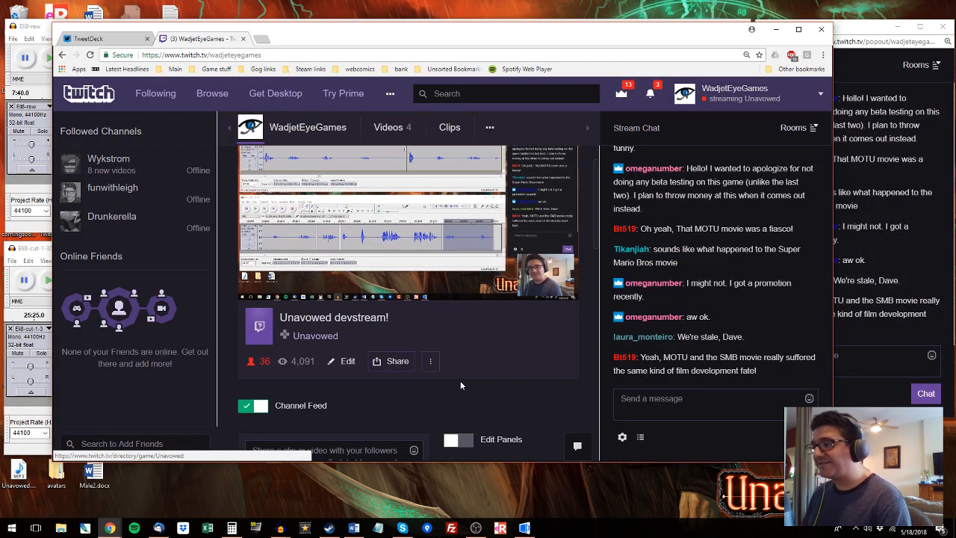
left_click(774, 30)
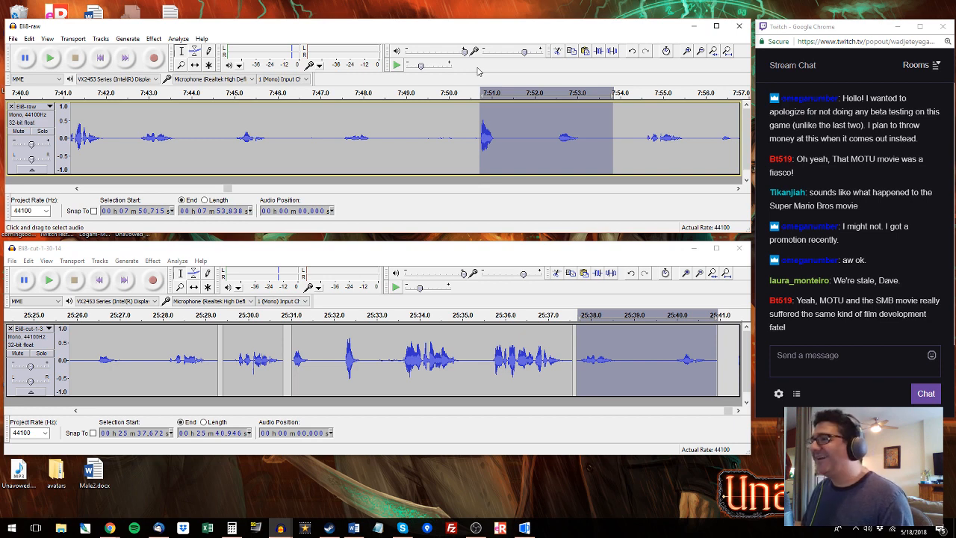
Step: Audition the Eli8-raw take starting at 7:50.692 and extend the selection to 7:55.684
left_click(479, 157)
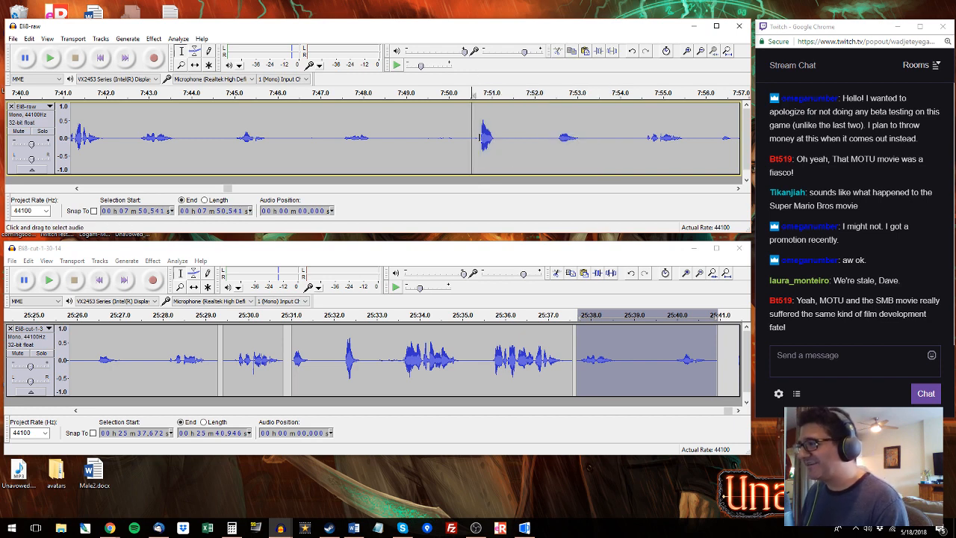
key("space")
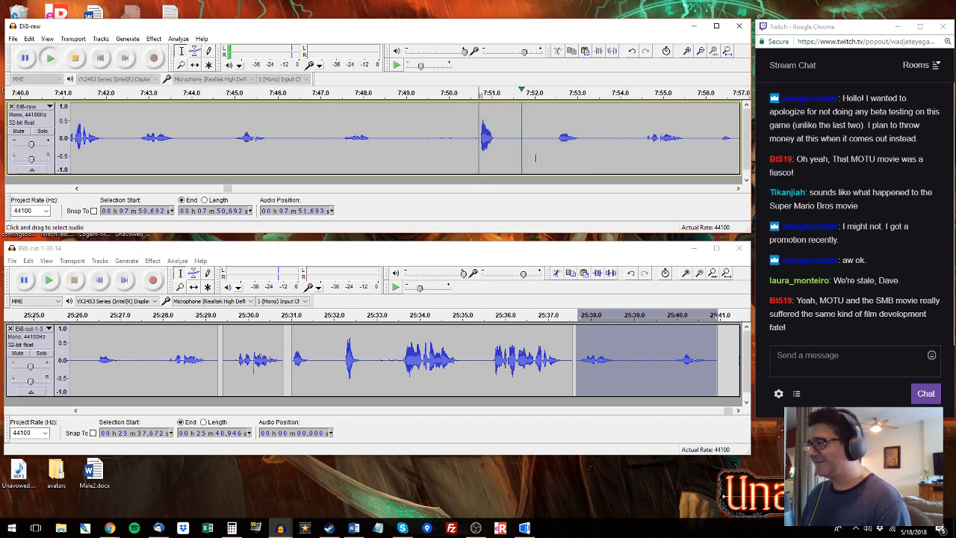
key("space")
left_click(692, 154, "shift")
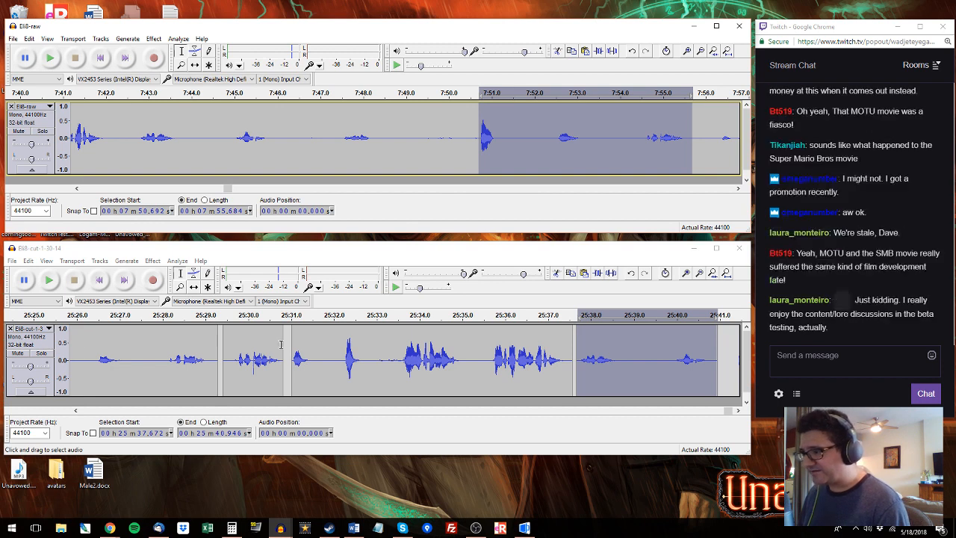
Step: Play the cut from about 25:31 and then from the clip at about 25:24.6 to compare them with the raw take
left_click(301, 315)
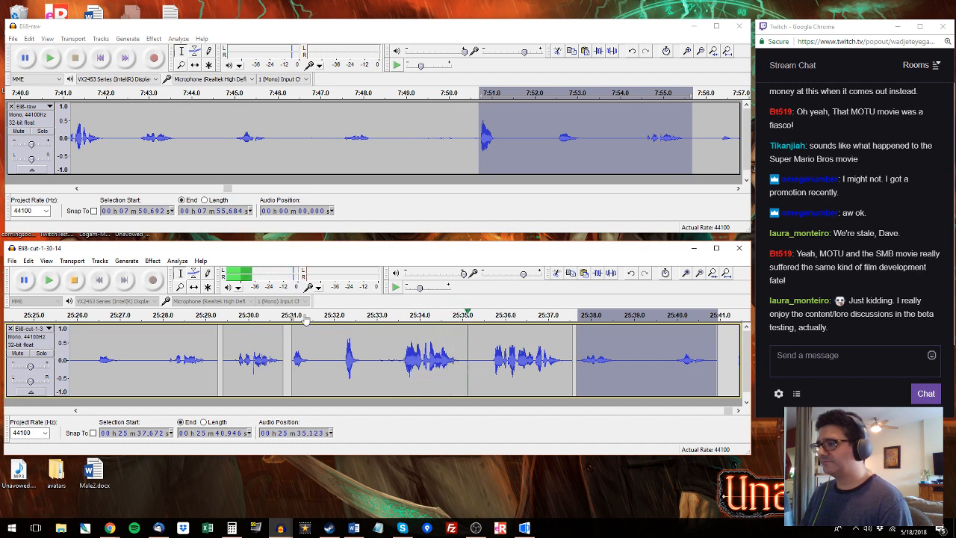
left_click(75, 410)
left_click(75, 410)
left_click(75, 411)
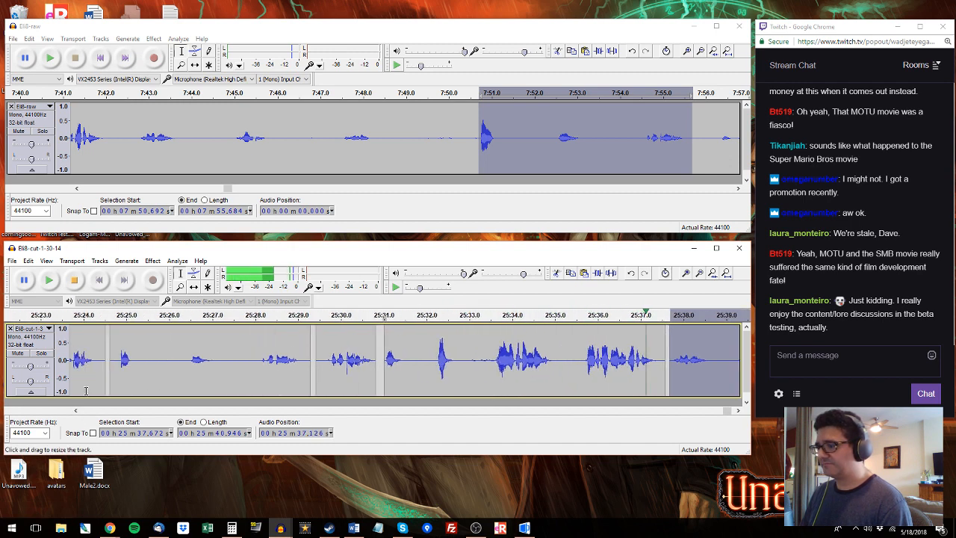
left_click(123, 322)
left_click(118, 317)
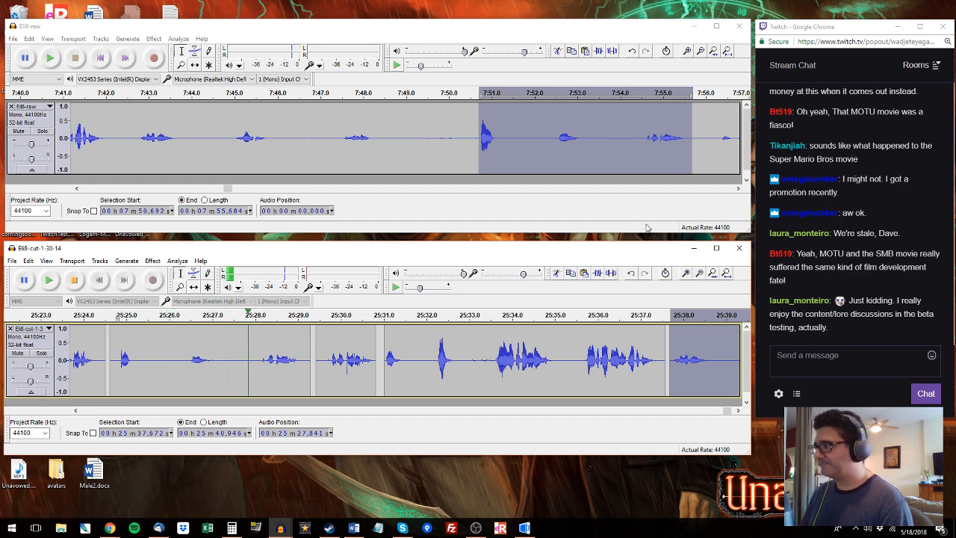
key("space")
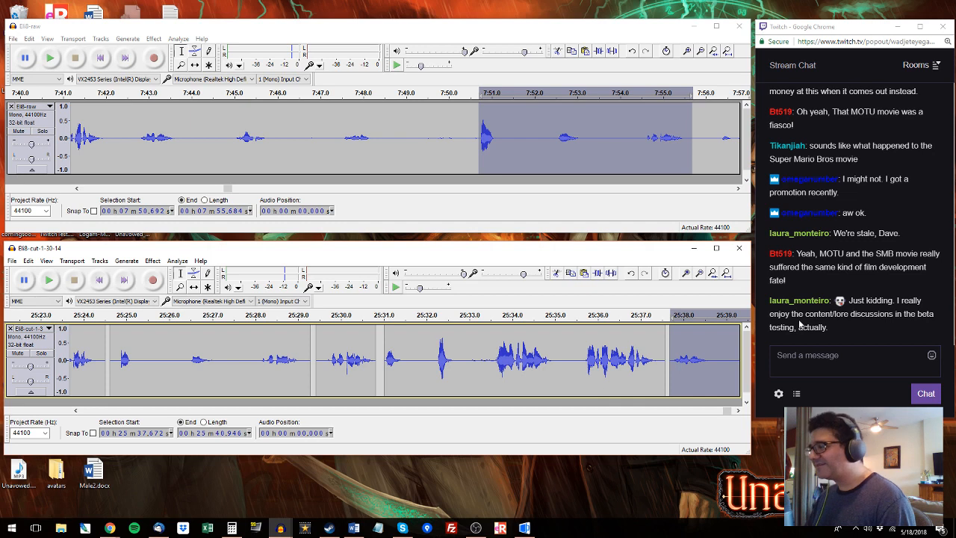
Step: Replay the selected raw take and paste a copy over the cut's clip at 25:24.622
left_click(586, 72)
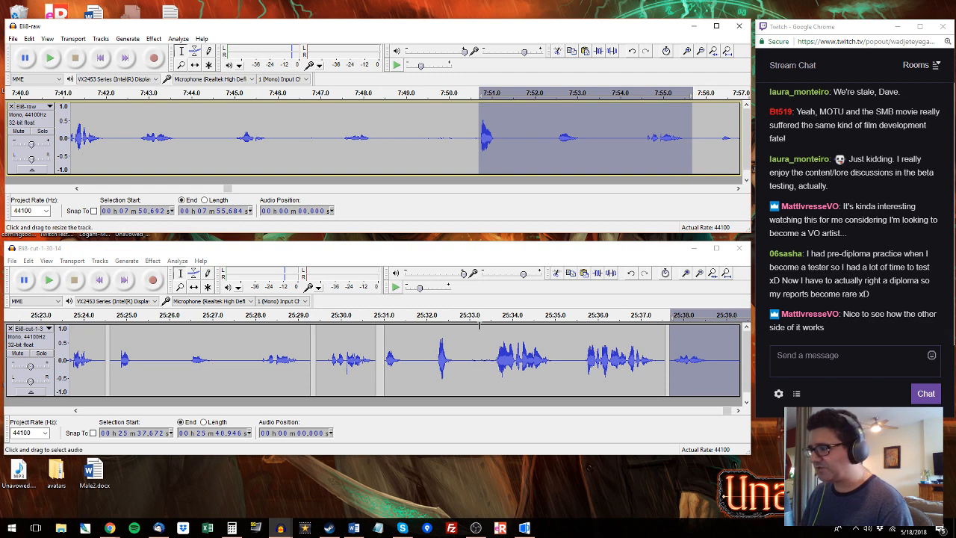
key("space")
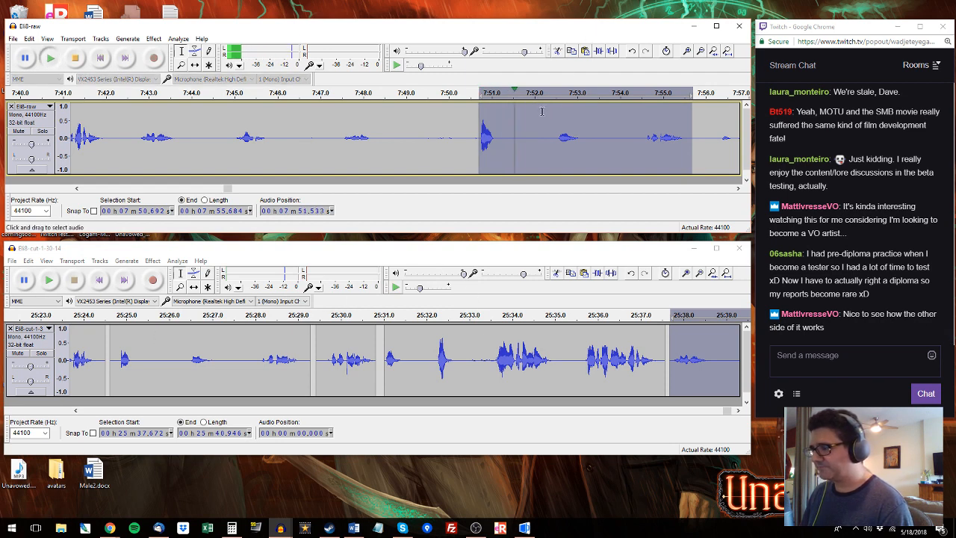
key("space")
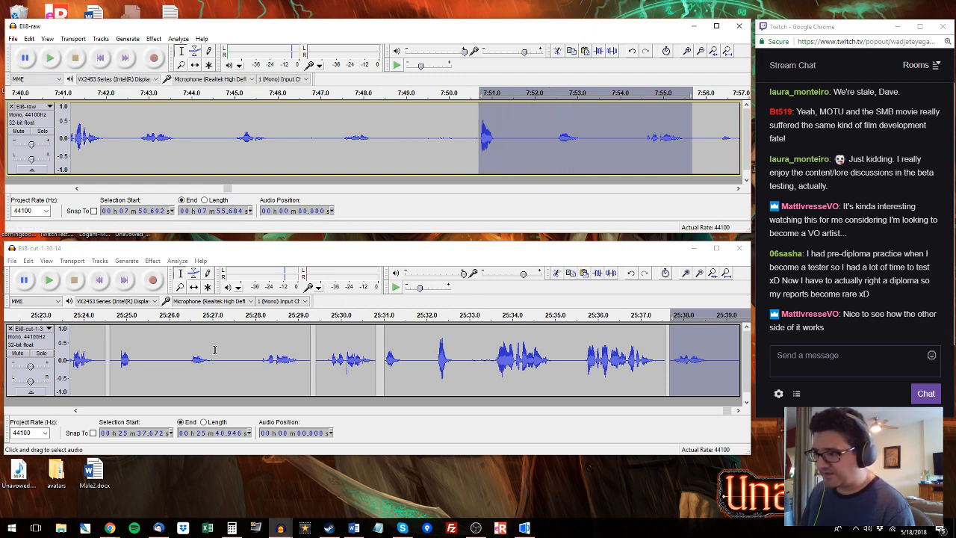
left_click_drag(111, 358, 309, 359)
key("ctrl+v")
Step: Listen on in Eli8-raw from 7:56.230 and select the short take from 7:56.717 to 7:57.762
left_click(718, 126)
key("space")
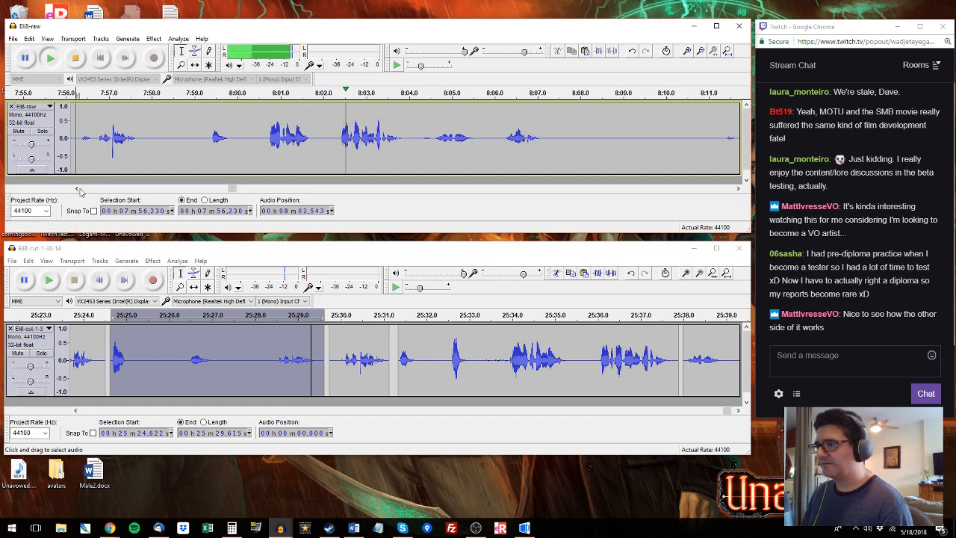
left_click(109, 138)
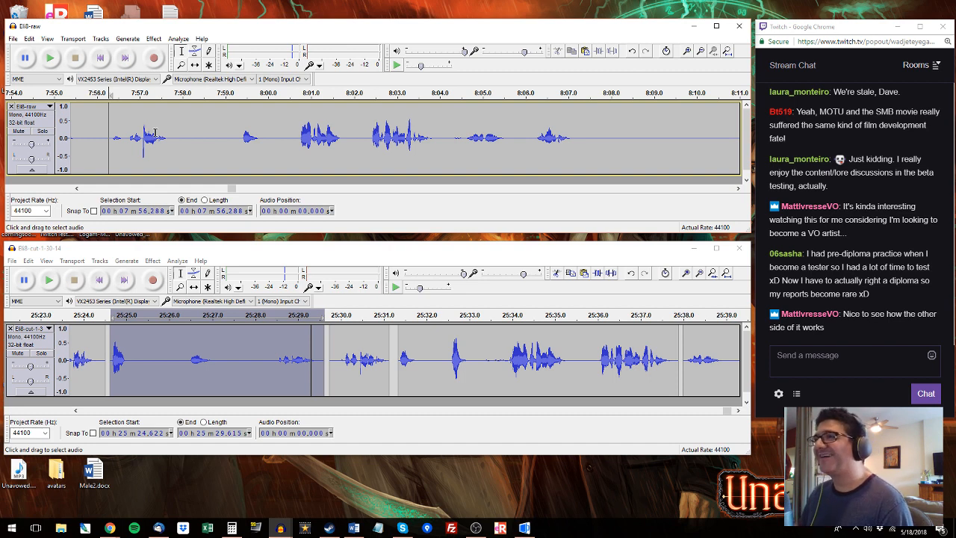
left_click(126, 137)
key("space")
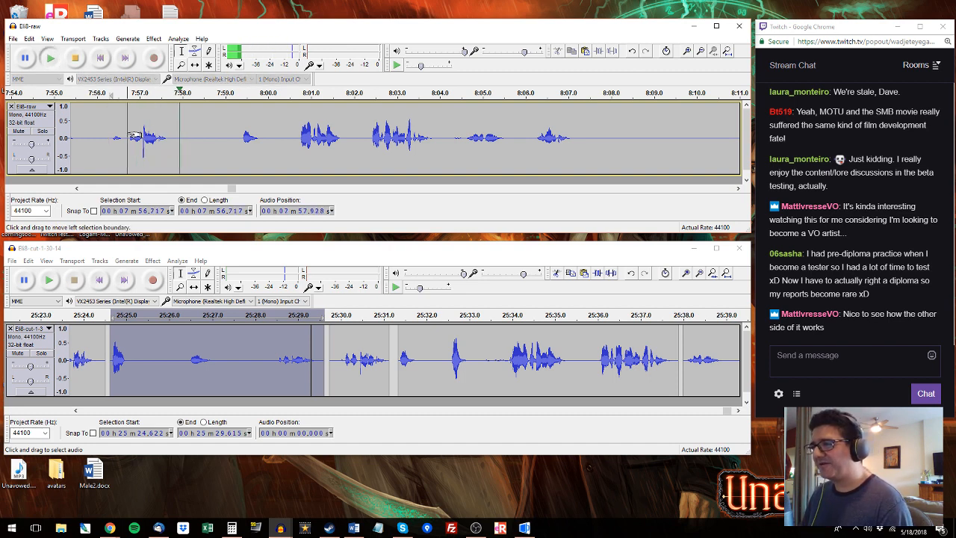
key("space")
left_click_drag(134, 137, 171, 137)
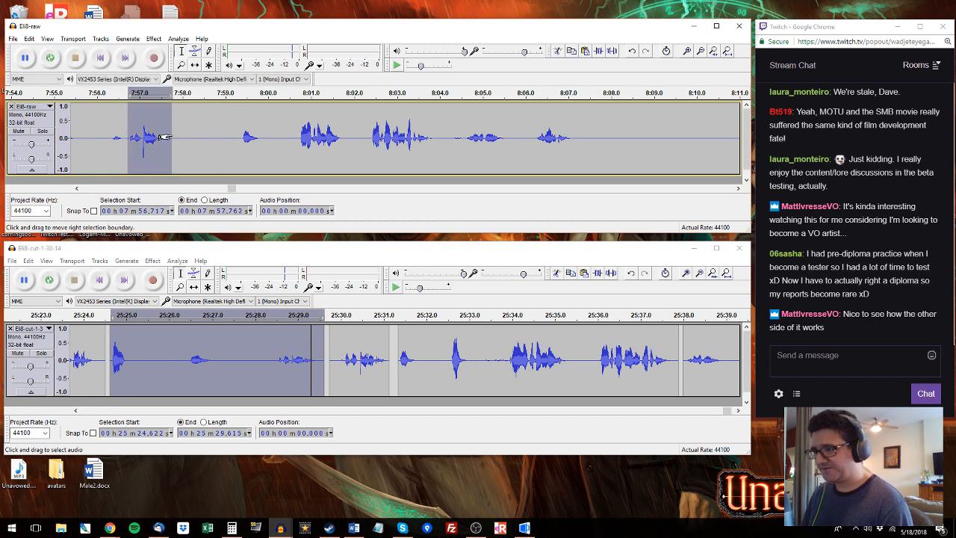
Step: Compare the cut's clip at 25:29.742 with the selected raw take and replace the clip with a copy of that take
left_click(340, 343)
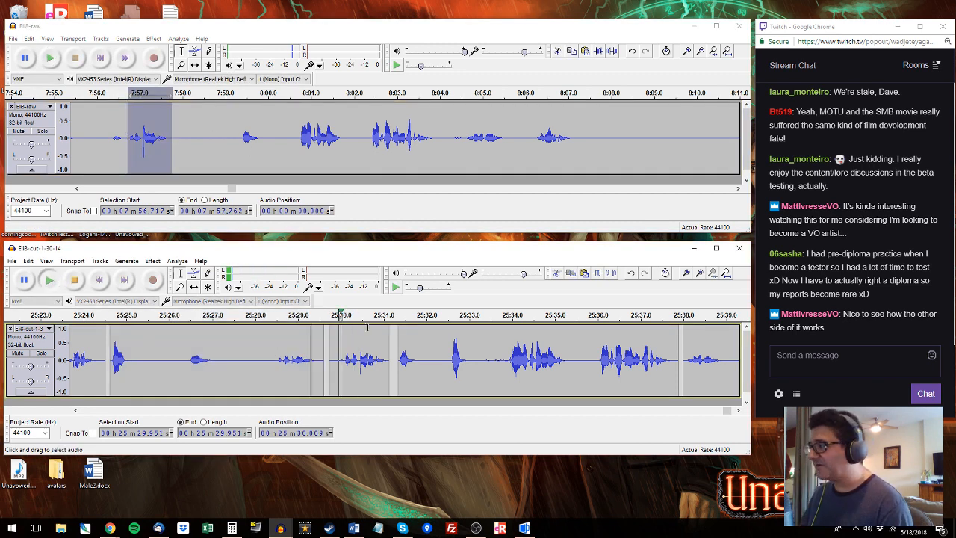
left_click(176, 27)
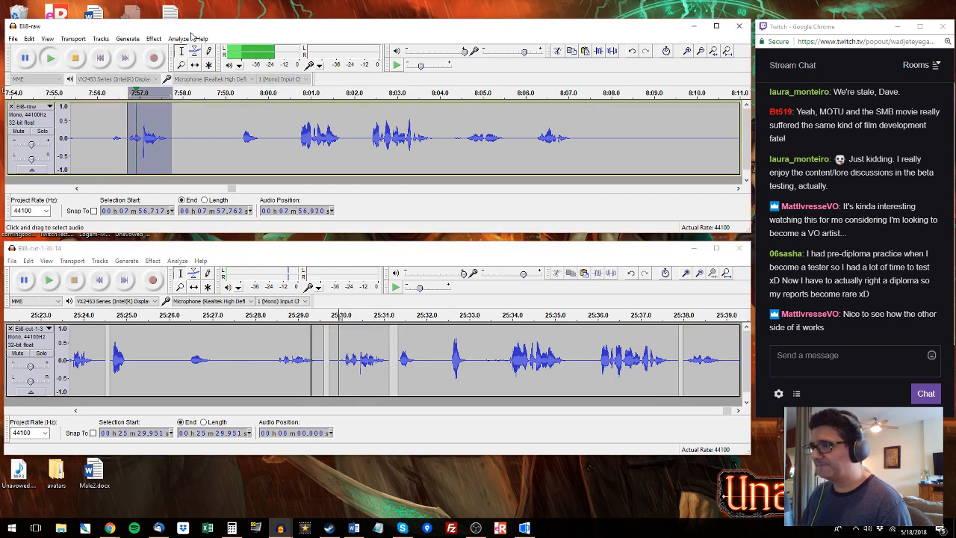
double_click(348, 346)
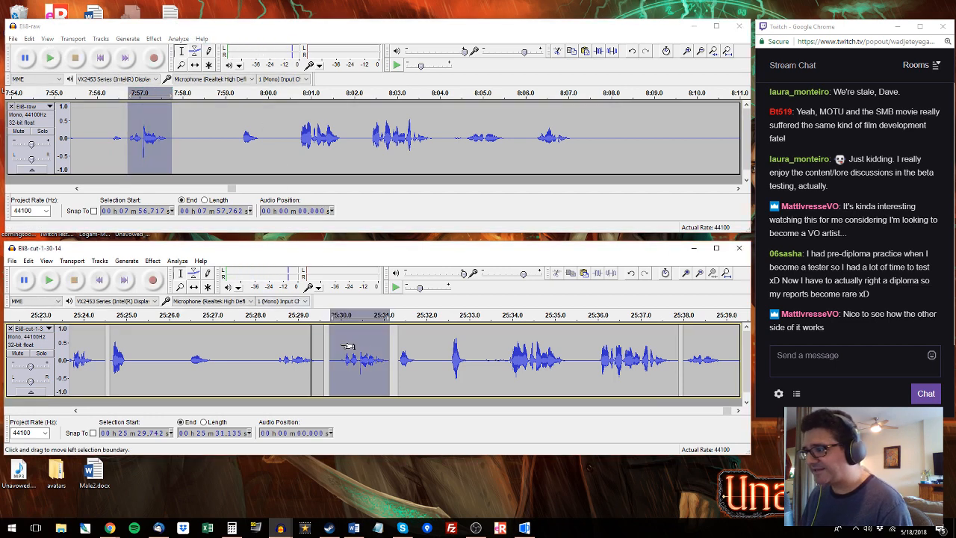
key("ctrl+v")
Step: Repeat the last effect on the loud pop from 25:30.102 to 25:30.130 in the pasted clip
key("ctrl+e")
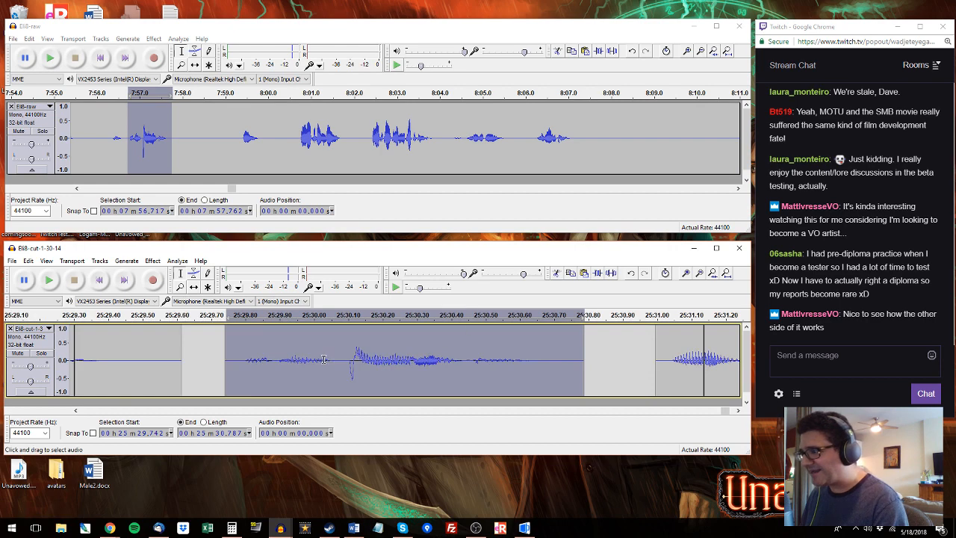
left_click(351, 360)
left_click_drag(353, 361, 358, 360)
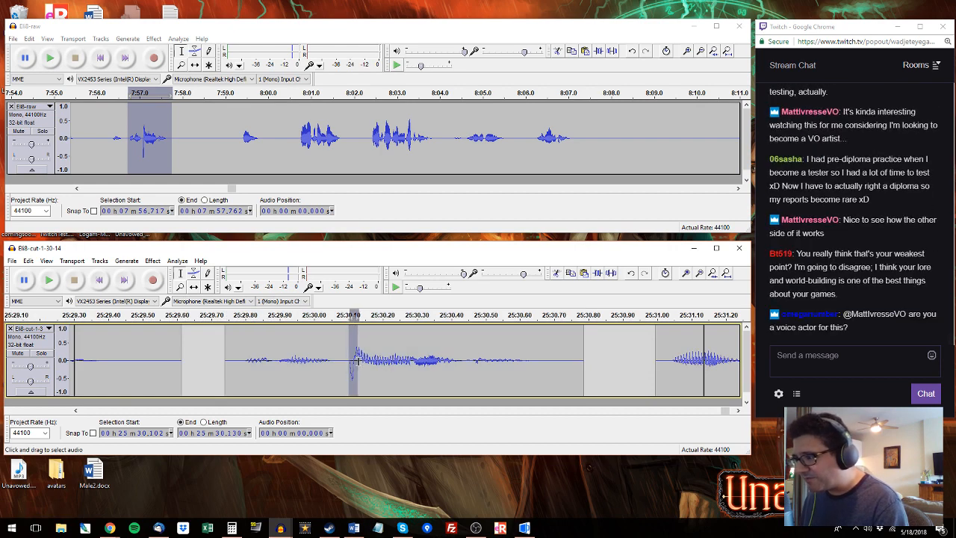
key("ctrl+1")
key("ctrl+1")
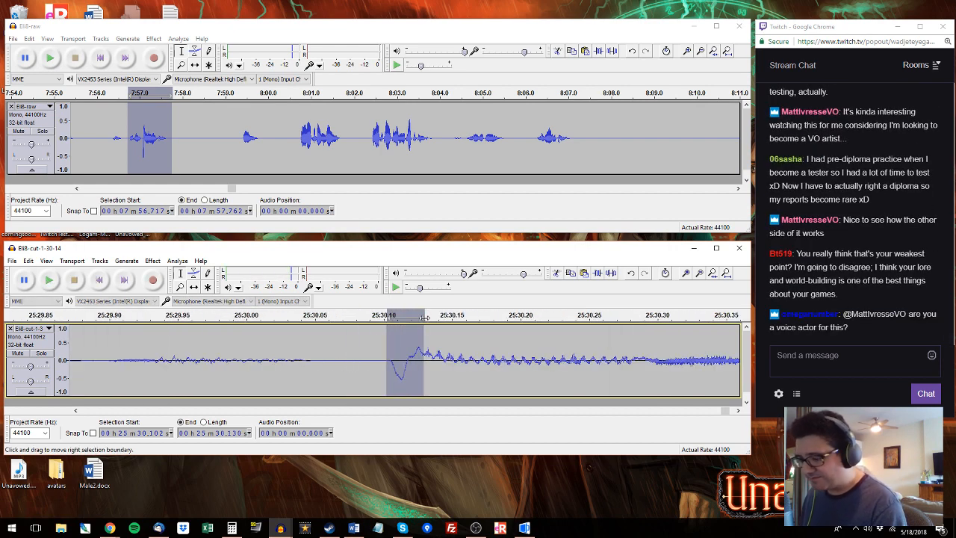
key("ctrl+r")
left_click(467, 466)
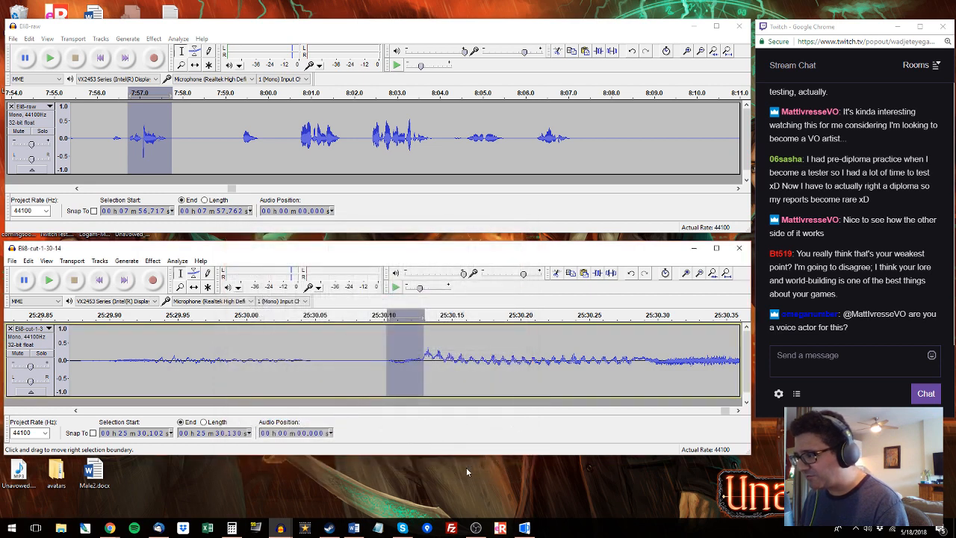
Step: Play back the repaired clip in the cut from its start at 25:29.742
left_click(112, 356)
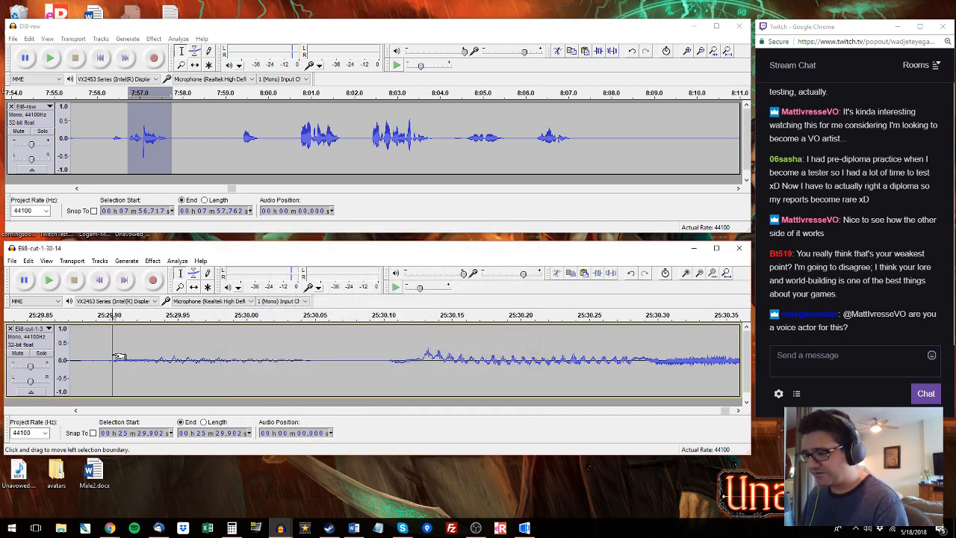
key("ctrl+2")
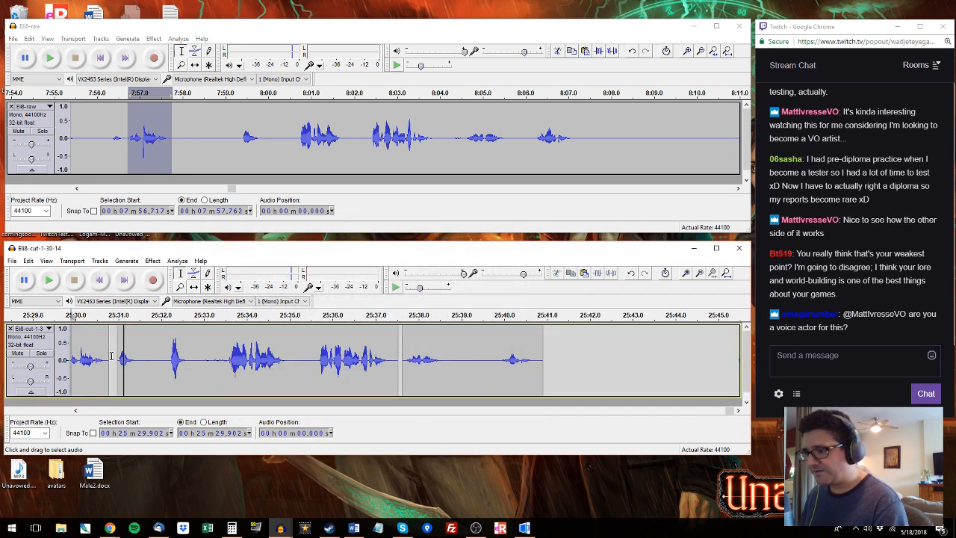
left_click(77, 410)
left_click(76, 410)
left_click(76, 411)
left_click(111, 379)
key("space")
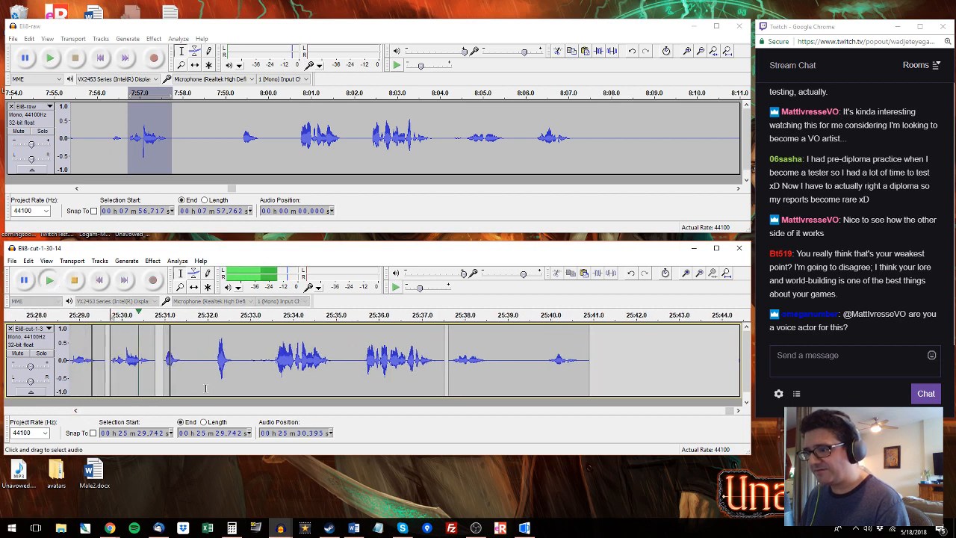
key("space")
key("alt")
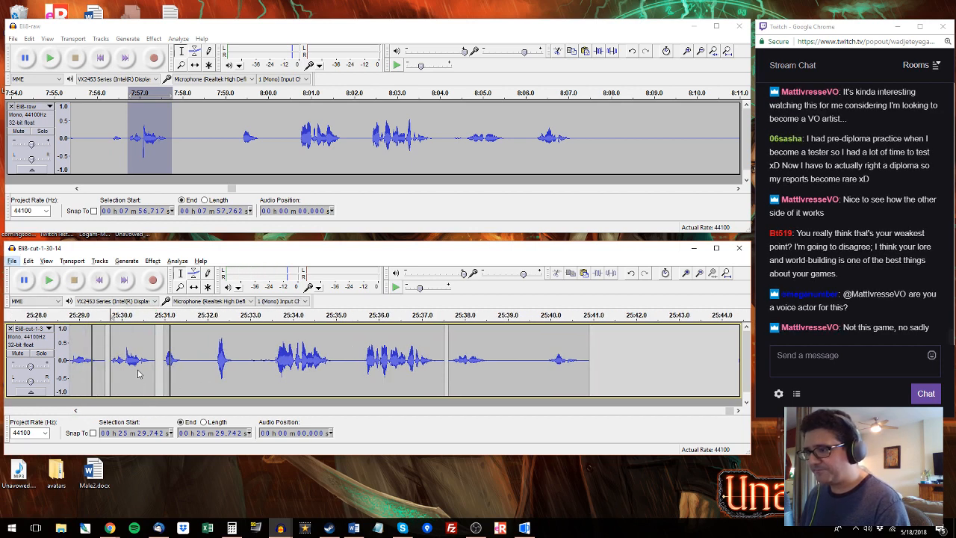
Step: Audition the next take in Eli8-raw and select it from 7:59.341 to 8:04.055
left_click(240, 166)
key("space")
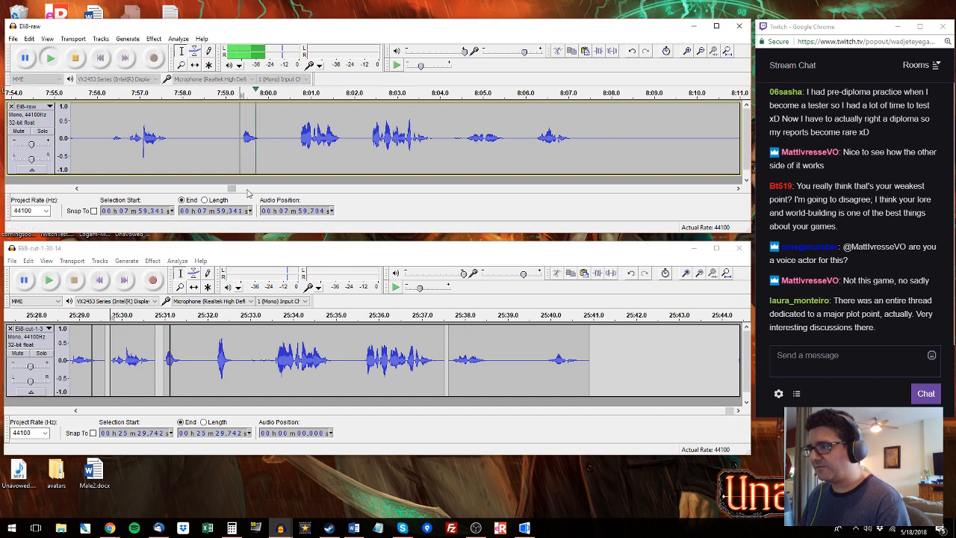
left_click_drag(240, 138, 371, 139)
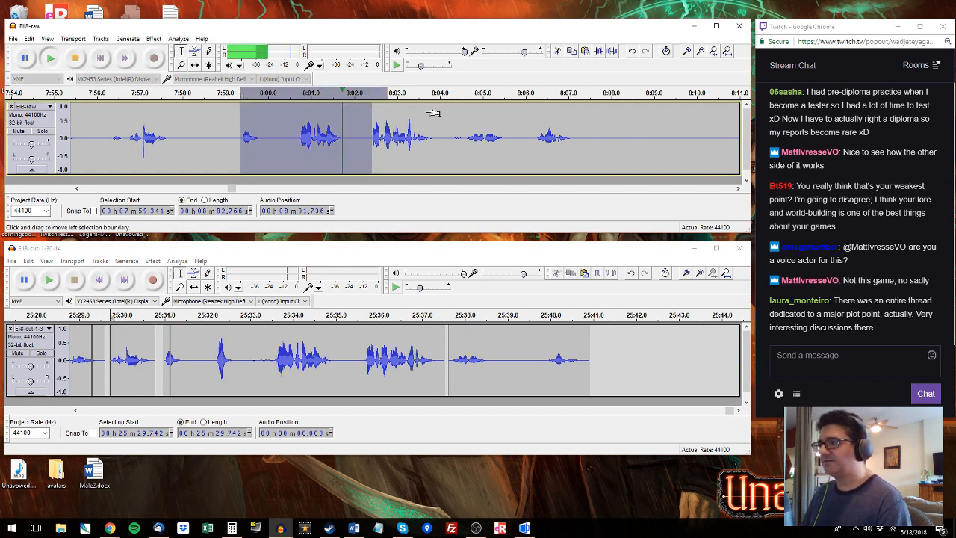
mouse_move(433, 112)
left_mouse_down()
mouse_move(448, 116)
mouse_move(433, 116)
left_mouse_up()
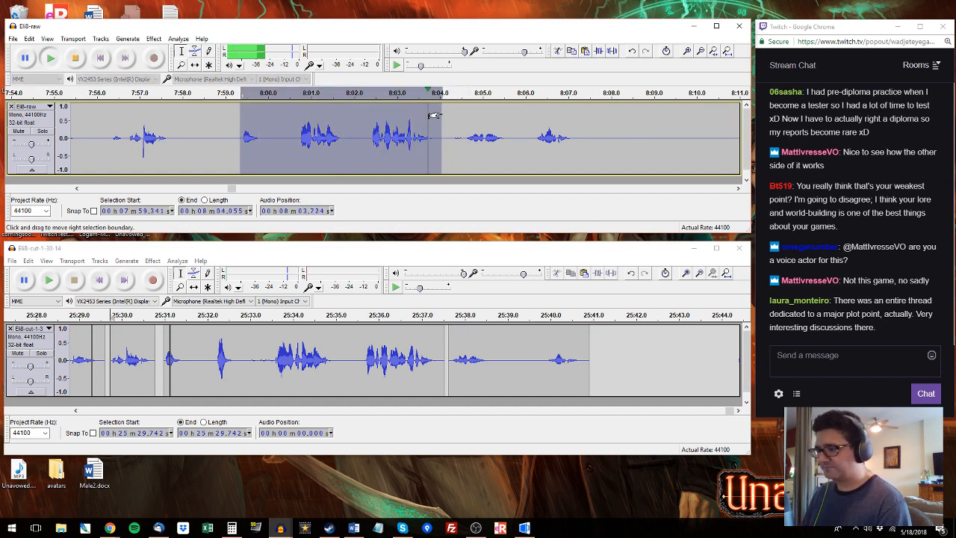
key("space")
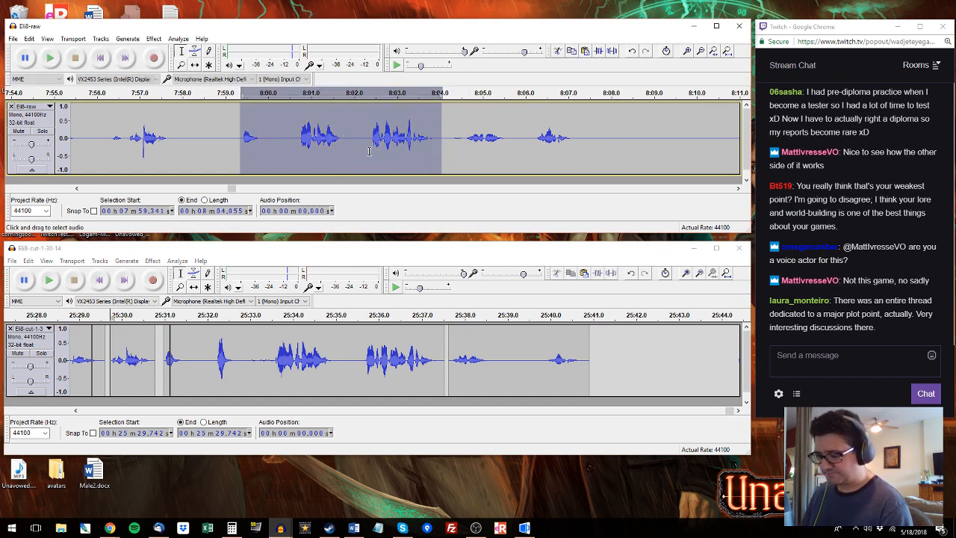
Step: Play the cut from 25:31.043 for comparison and select the whole clip from 25:30.996 to 25:37.533
left_click(166, 343)
key("space")
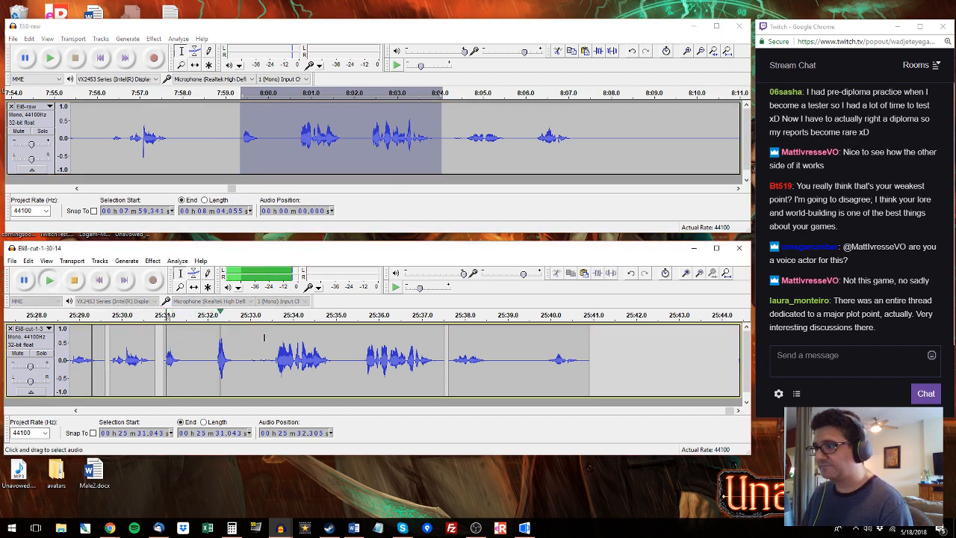
double_click(263, 337)
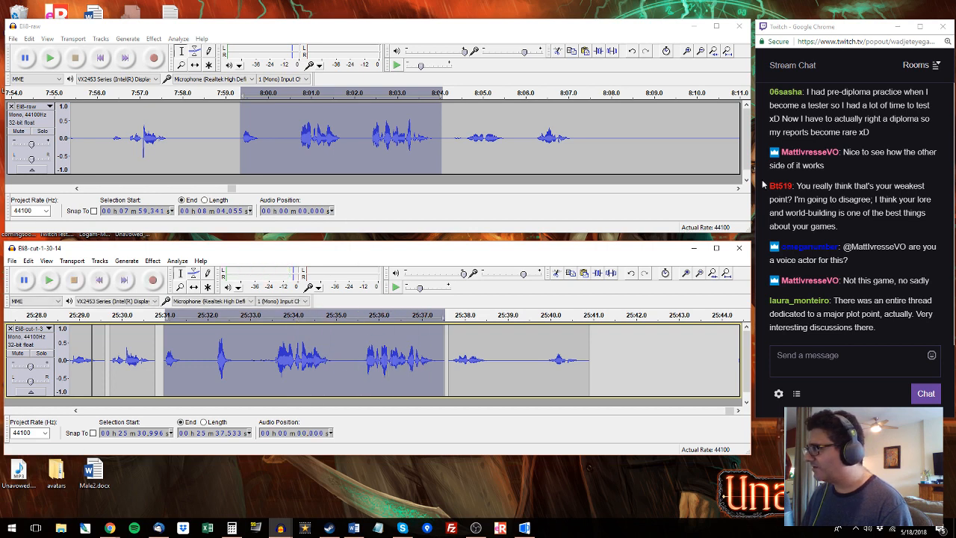
Step: Go back through the recent viewer messages in the Twitch stream chat and read them in order
scroll(796, 155, "up", 3)
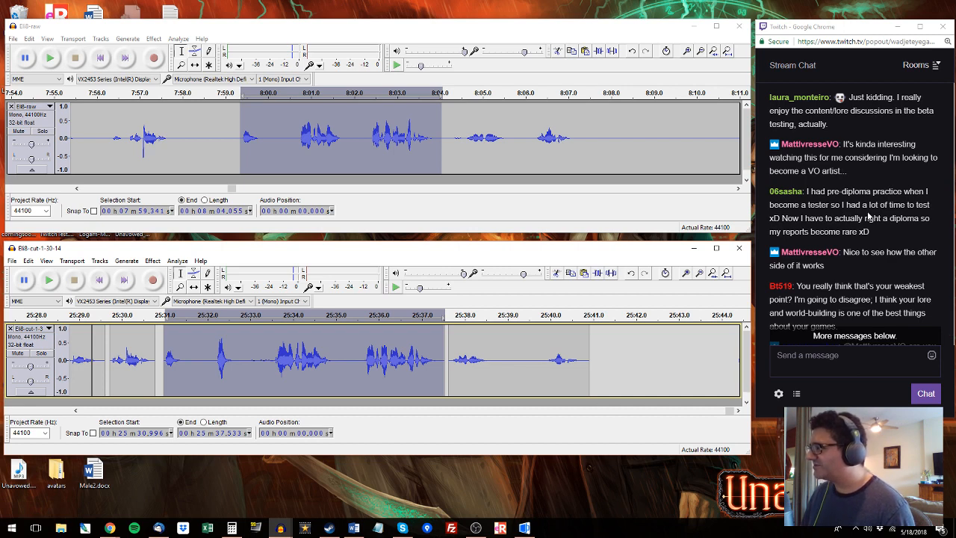
scroll(849, 236, "down", 1)
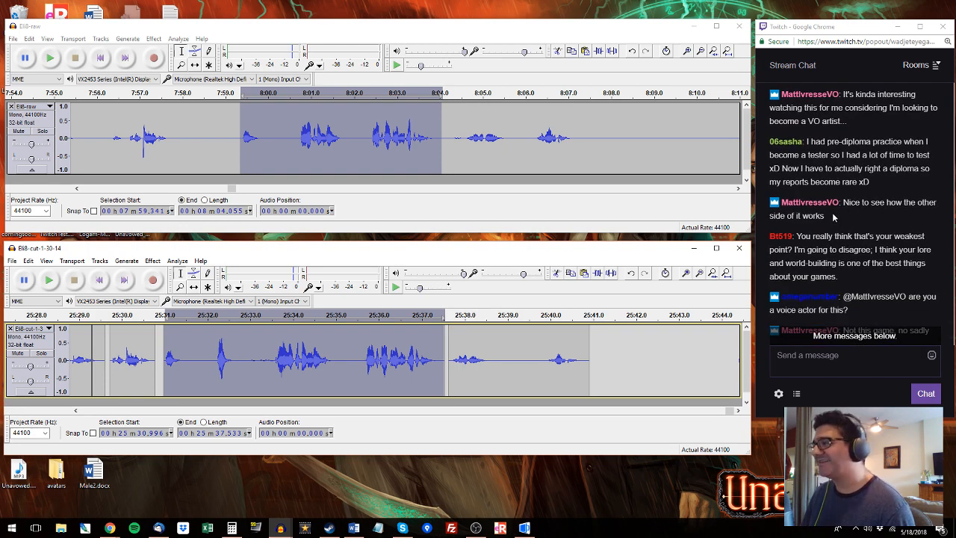
scroll(884, 215, "down", 1)
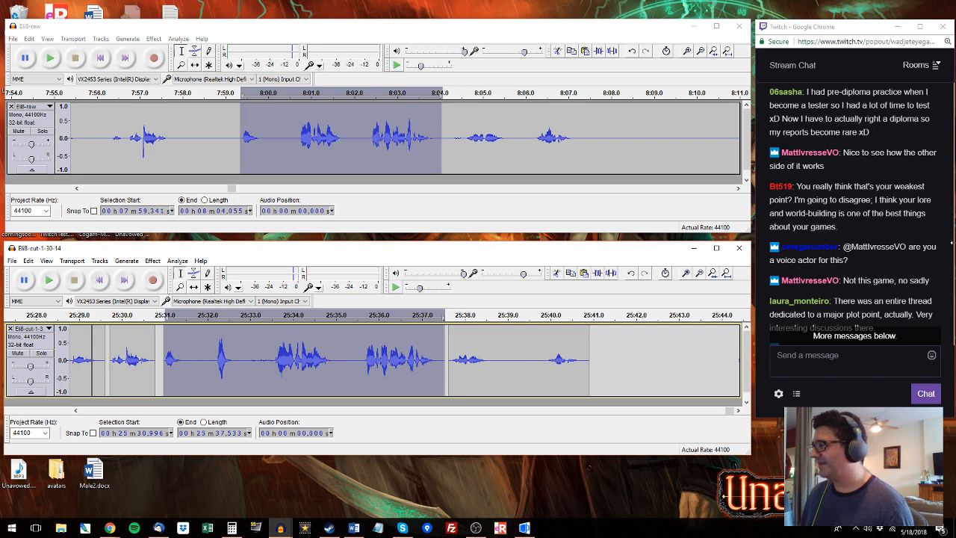
scroll(883, 267, "down", 1)
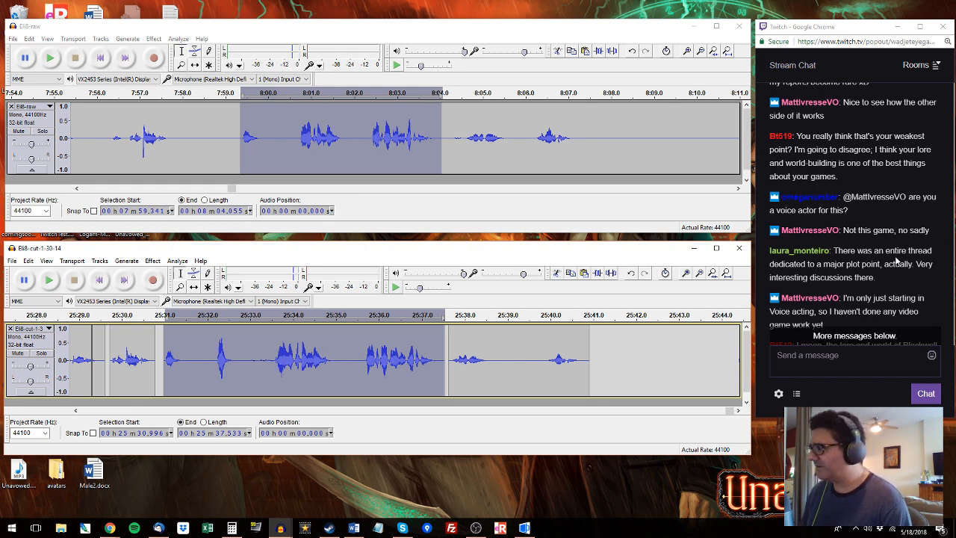
Step: Catch up on the newest stream chat messages, replay the selected Eli8-raw take and paste it over the selected cut clip at 25:30.996
scroll(895, 259, "down", 1)
scroll(862, 267, "down", 1)
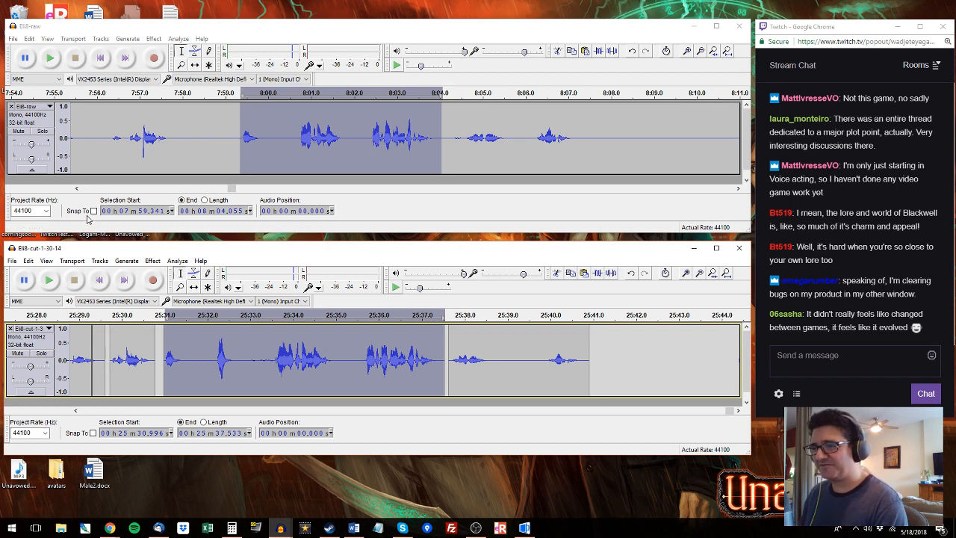
left_click(356, 28)
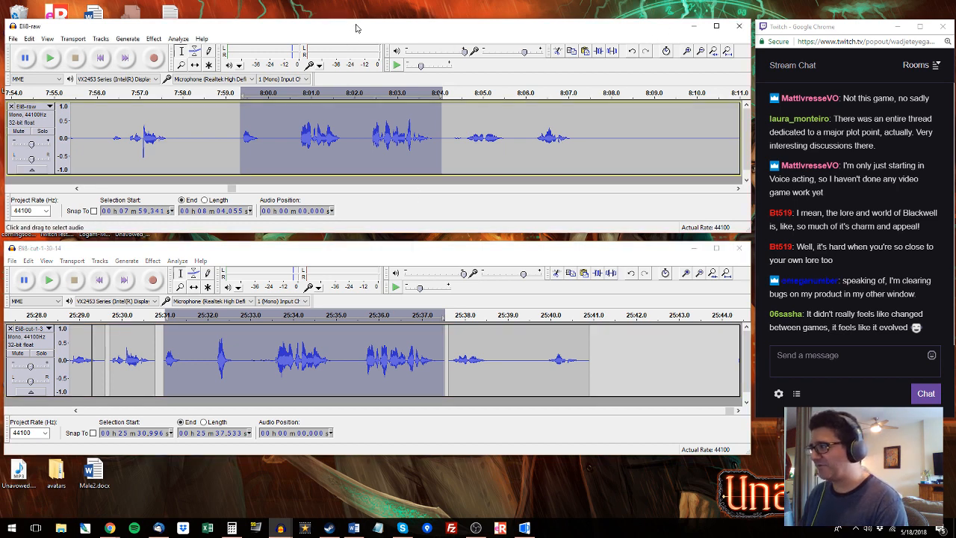
key("space")
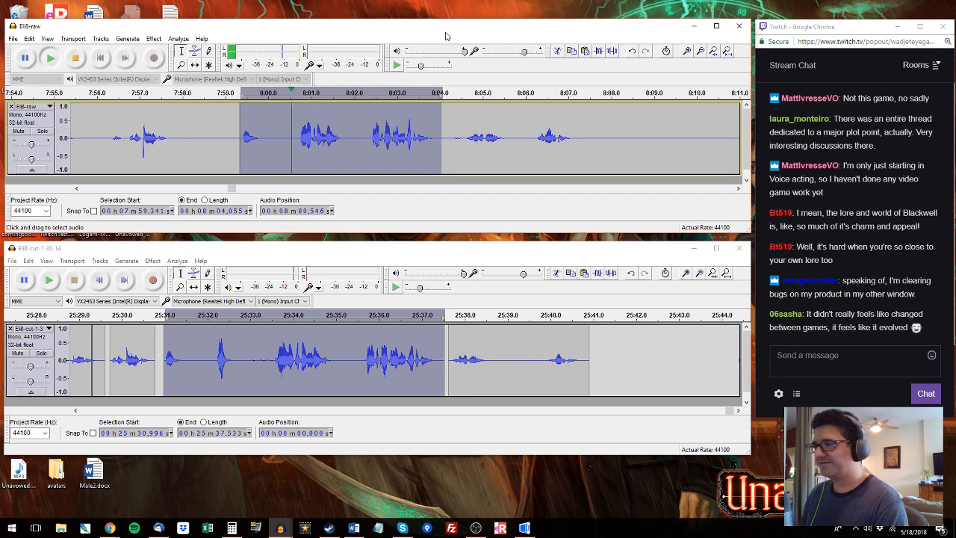
key("space")
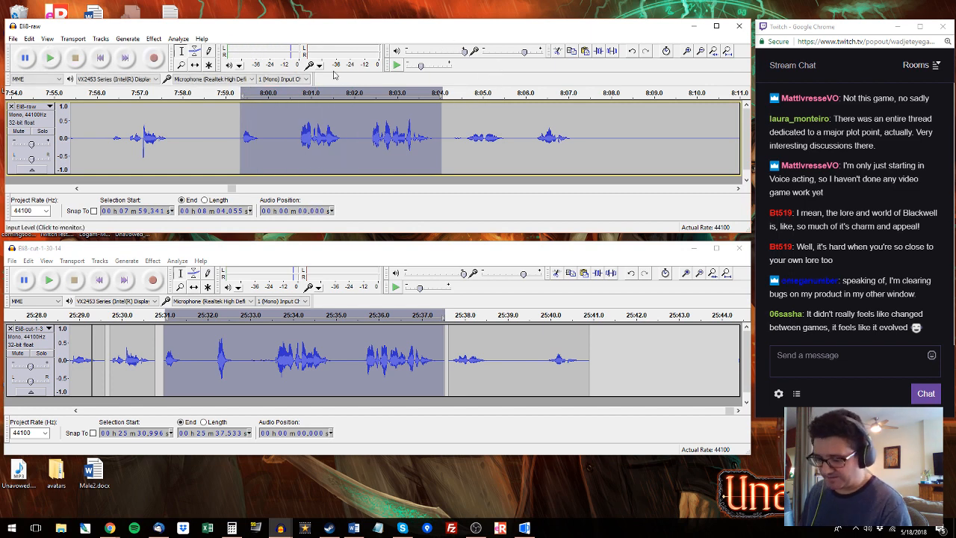
left_click(315, 248)
key("ctrl+v")
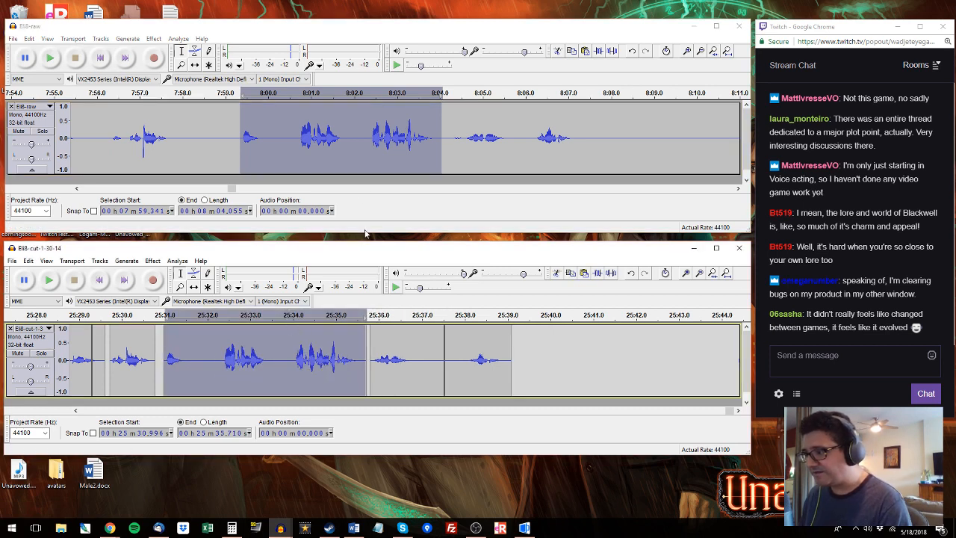
Step: Audition the next Eli8-raw take, select it from 8:04.612 to 8:07.387, and replace the cut's last clip at 25:35.814 with it
left_click(471, 91)
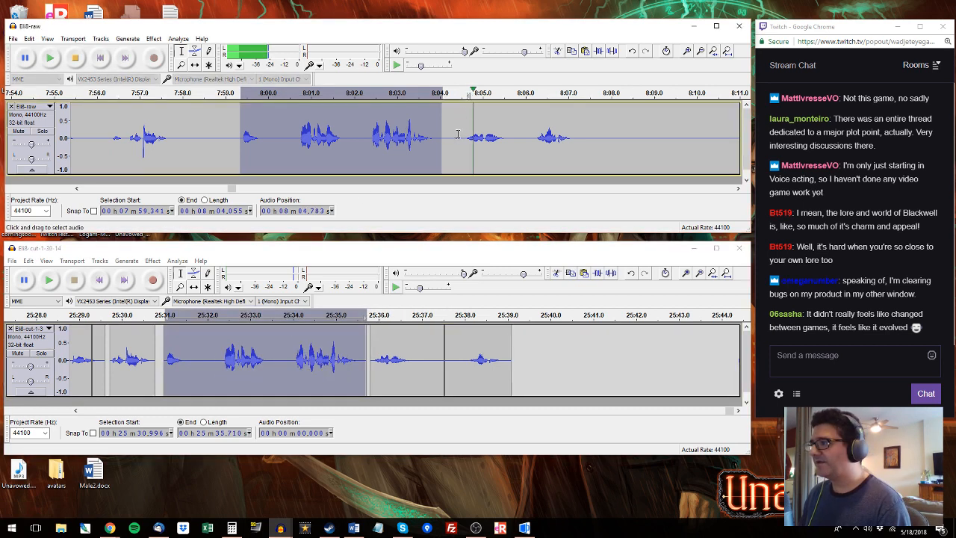
left_click_drag(466, 142, 585, 145)
key("space")
double_click(442, 335)
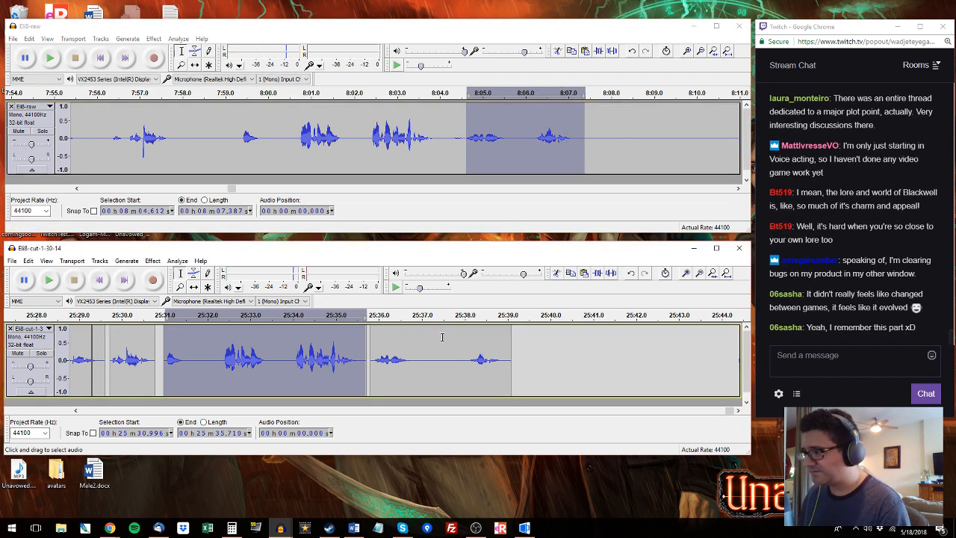
key("ctrl+v")
Step: Audition Eli8-raw from 8:10.765, select the take from 8:12.727 to 8:18.892, and paste it into the cut at 25:39.007
left_click(730, 113)
key("space")
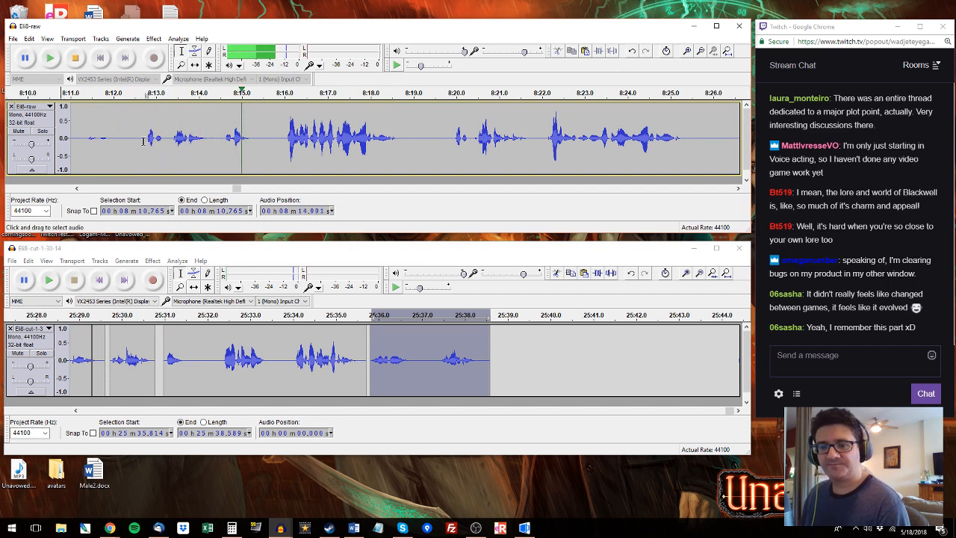
left_click_drag(144, 139, 408, 139)
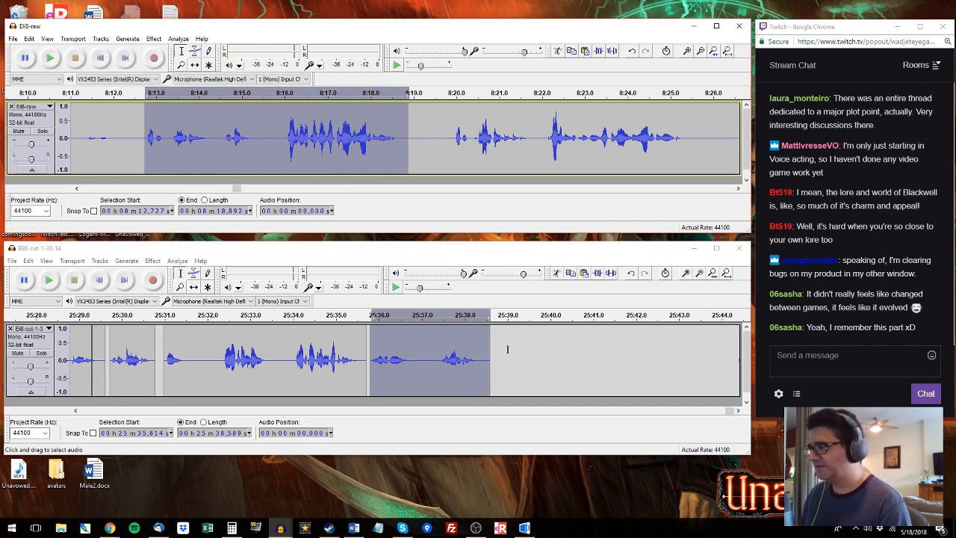
left_click_drag(507, 348, 769, 351)
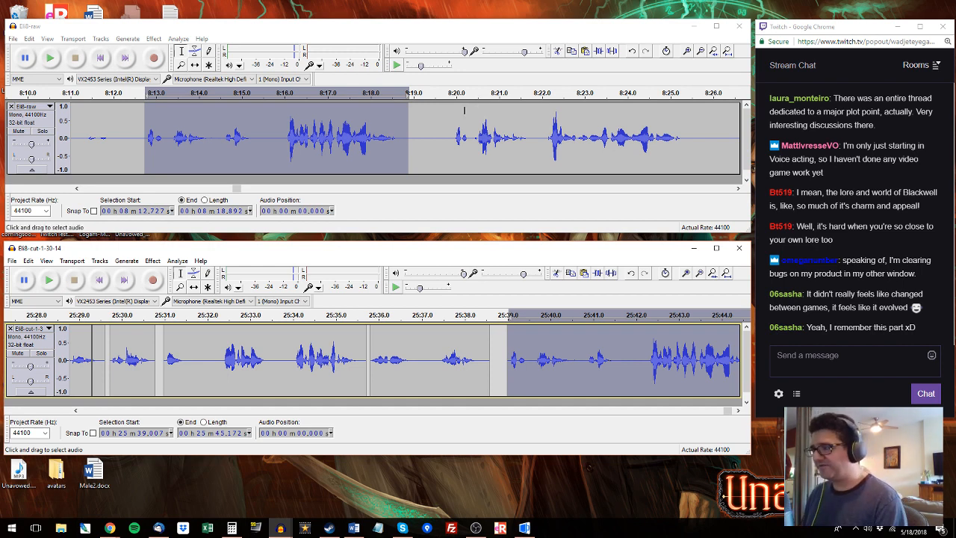
Step: Audition the following take, select 8:19.879 to 8:25.603 in Eli8-raw, and paste it over the cut clip at 25:39.007 after comparing them
left_click(456, 116)
key("space")
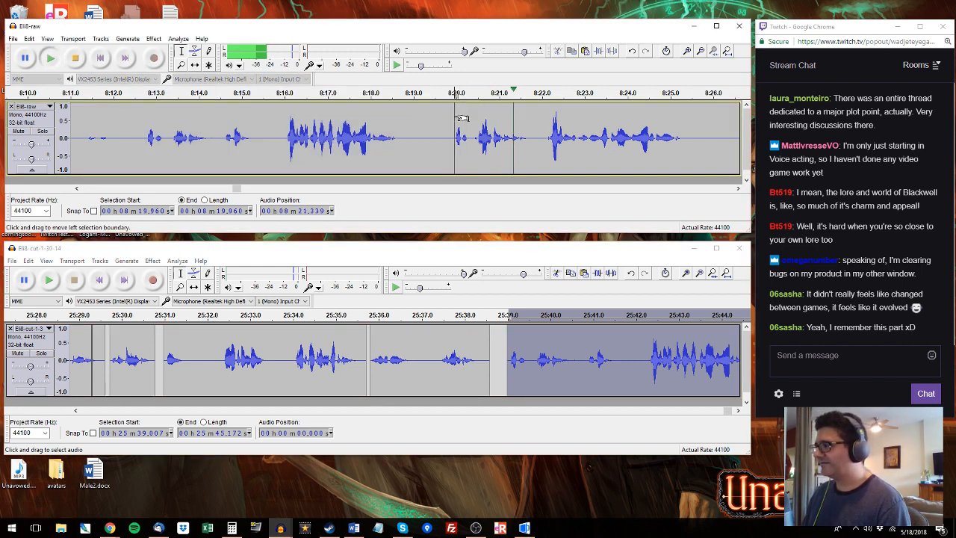
left_click_drag(450, 116, 516, 109)
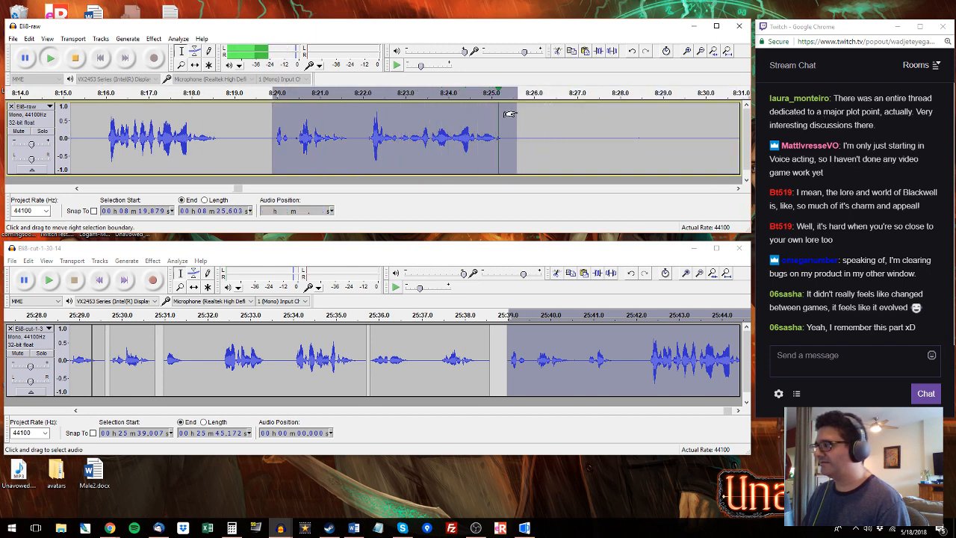
left_click(649, 366)
key("space")
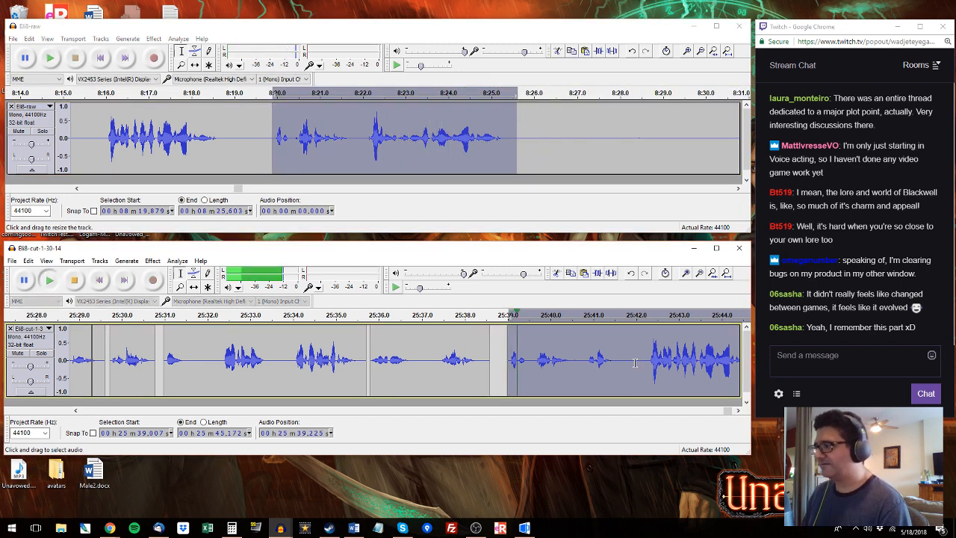
left_click(734, 410)
key("space")
key("ctrl+v")
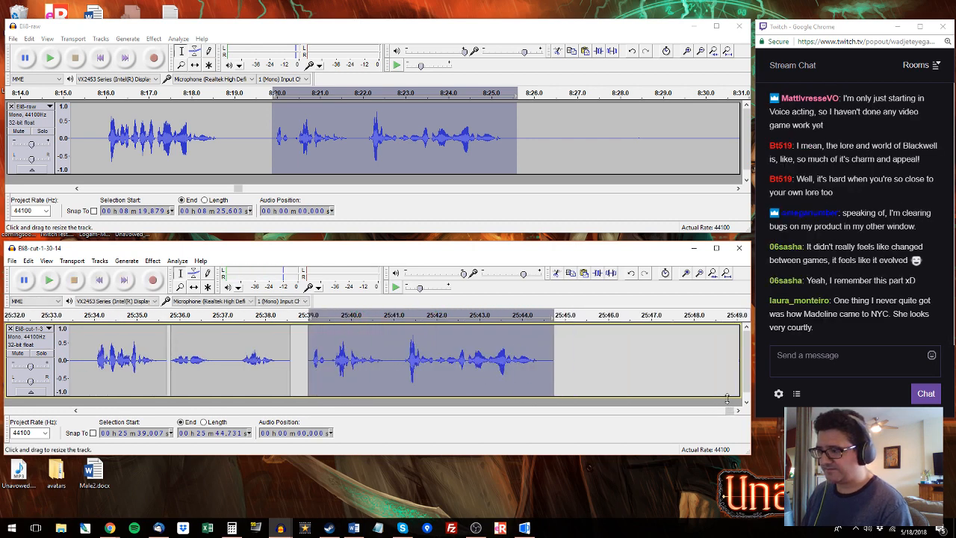
Step: Audition the next pair of takes in Eli8-raw from 8:31.594 and select them from 8:31.466 to 8:36.934
left_click(731, 91)
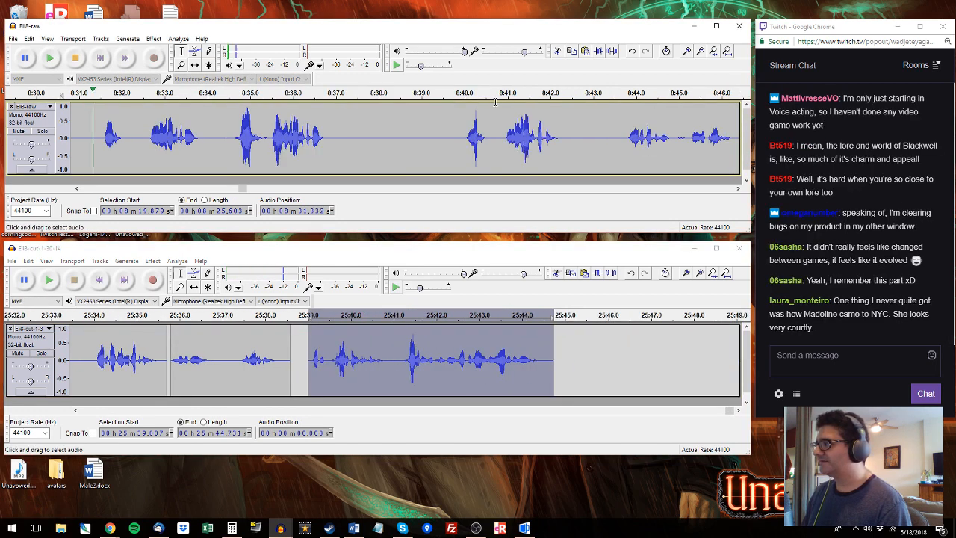
left_click(102, 132)
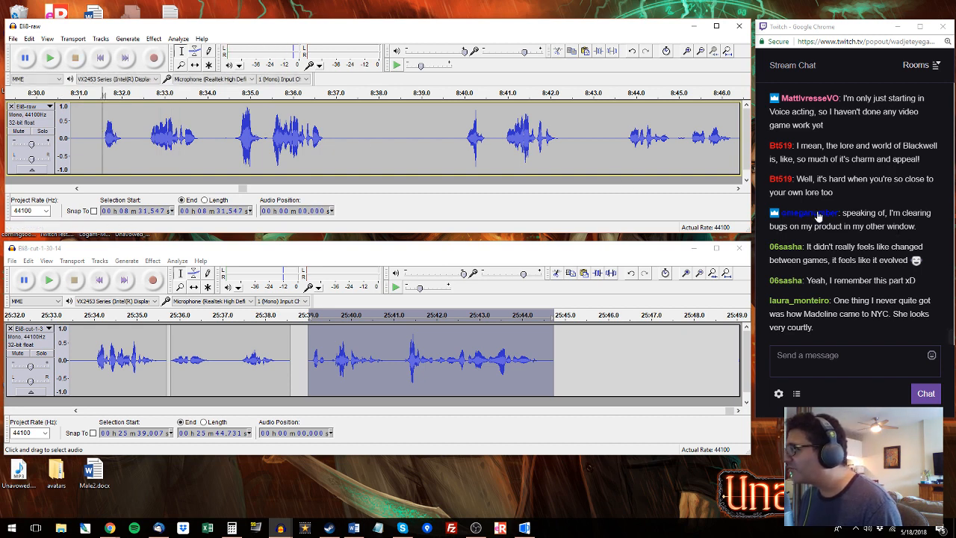
mouse_move(848, 212)
left_mouse_down()
mouse_move(775, 212)
mouse_move(840, 216)
left_mouse_up()
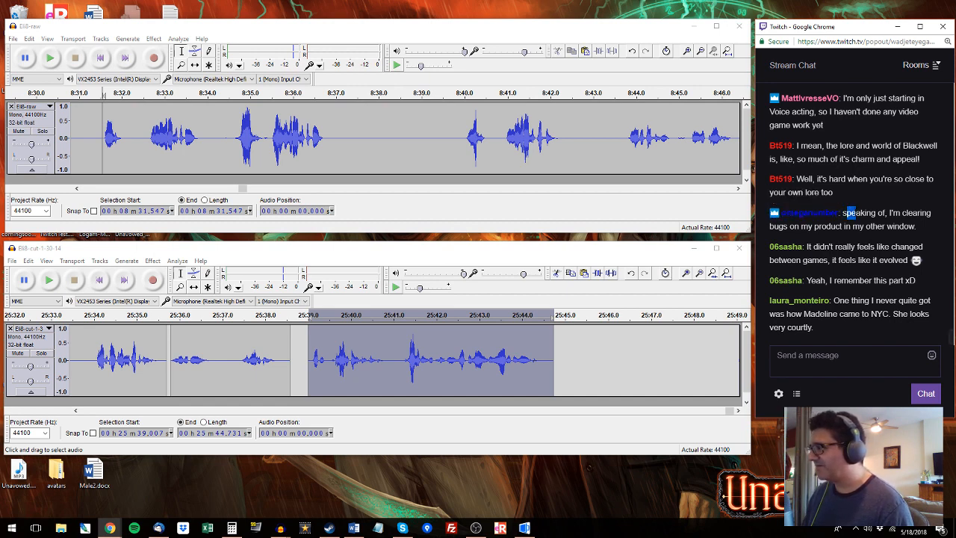
left_click(104, 131)
key("space")
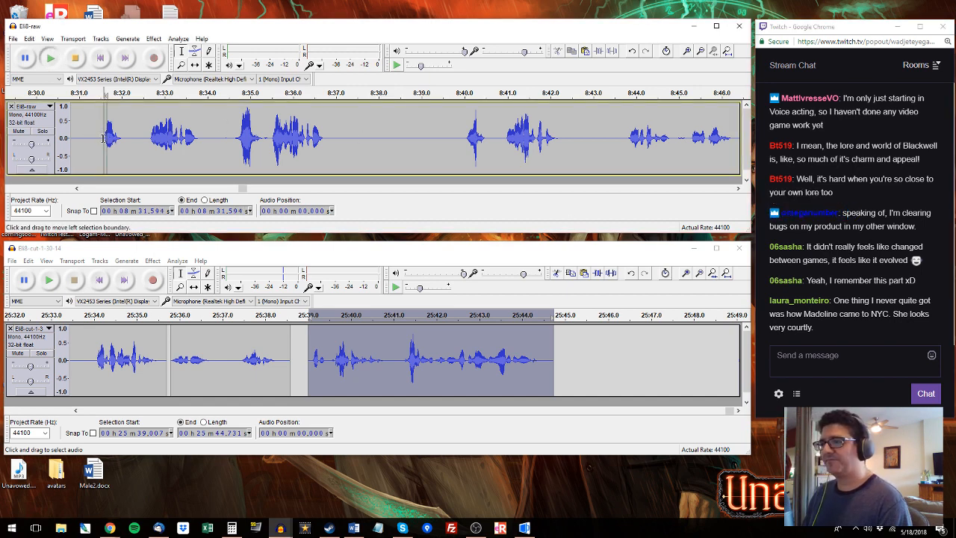
left_click_drag(99, 140, 336, 123)
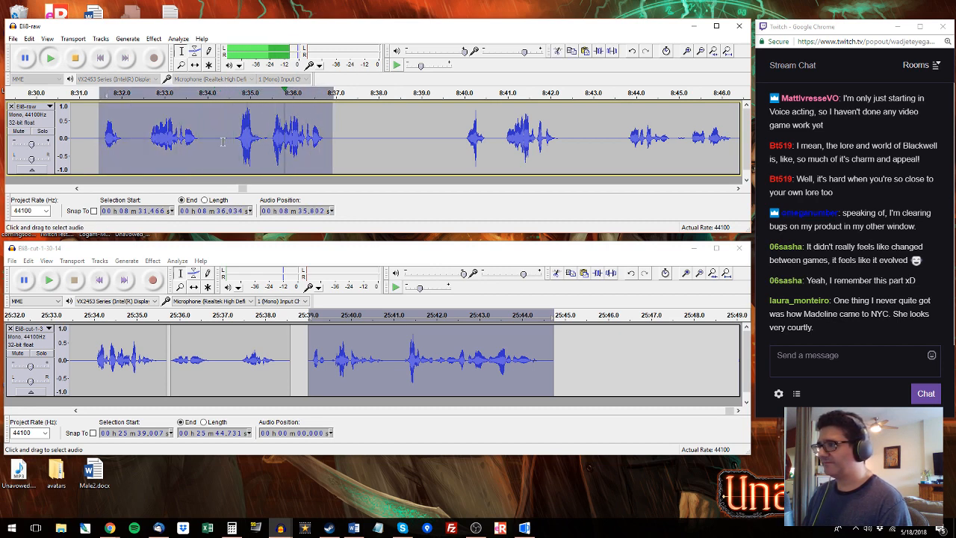
Step: Select only the first take from 8:31.512 to 8:33.997 in Eli8-raw and paste it into the cut at 25:44.858
left_click_drag(232, 134, 326, 133)
key("space")
left_click_drag(207, 136, 101, 136)
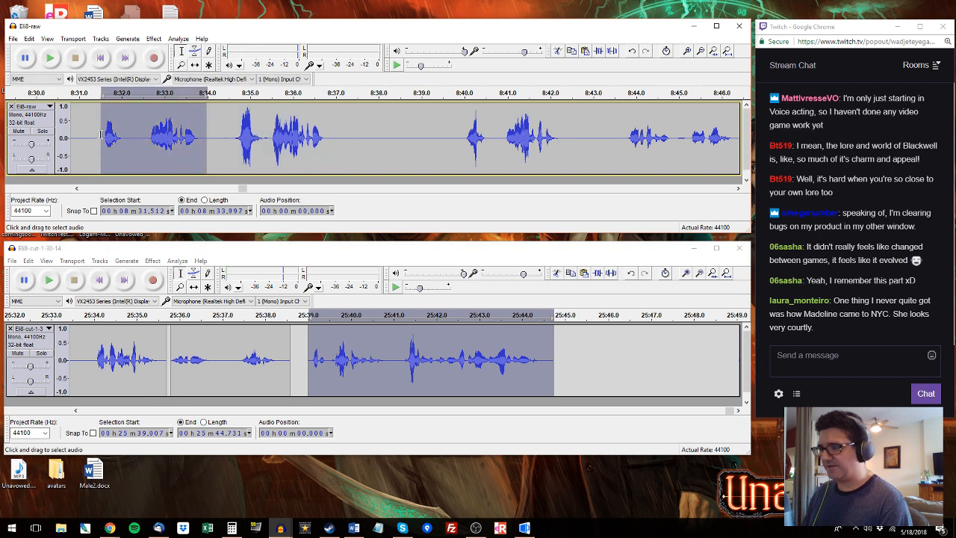
left_click(558, 347)
key("ctrl+v")
Step: Audition the alternative take in Eli8-raw from 8:39.872
left_click(459, 134)
key("space")
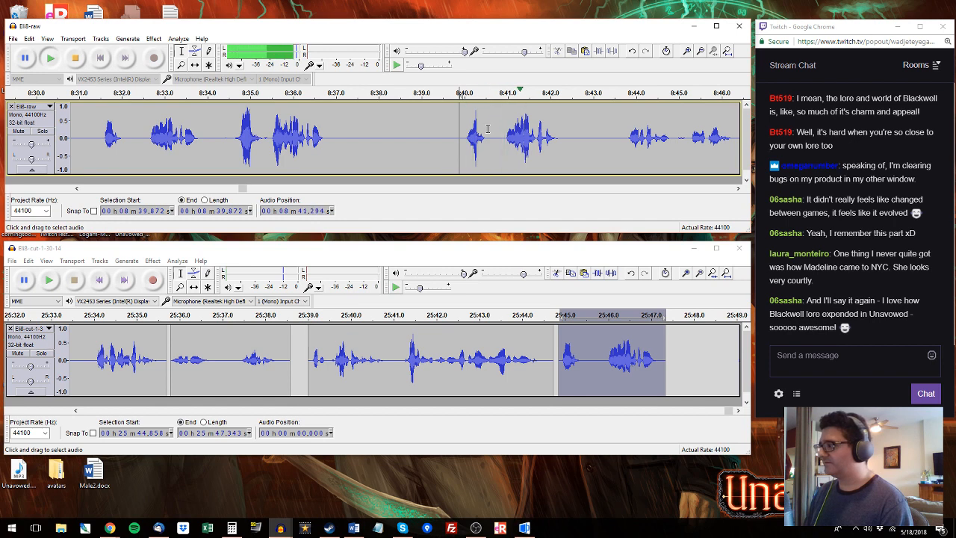
key("space")
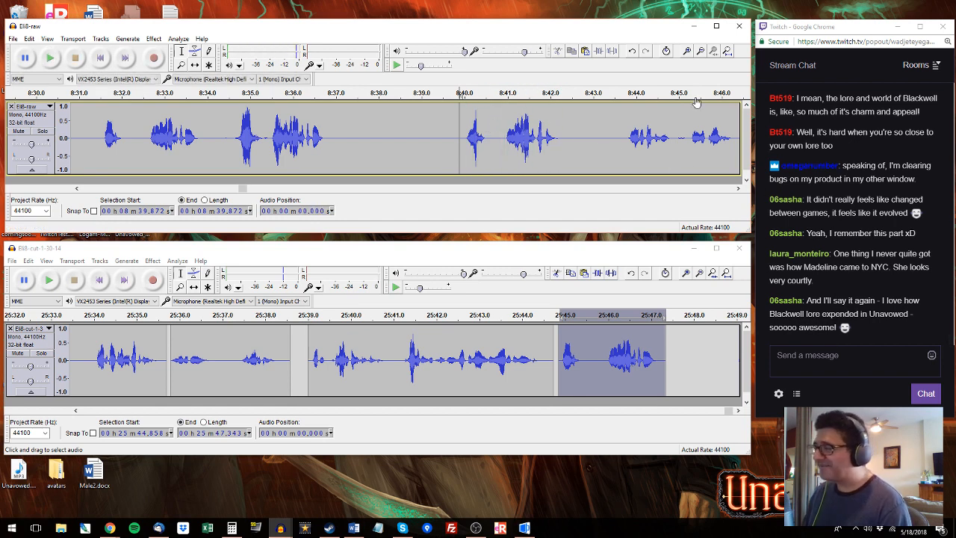
Step: Audition the next line's takes in Eli8-raw from 8:43.598 and select the stretch from 8:43.726 to 8:48.858
left_click(624, 131)
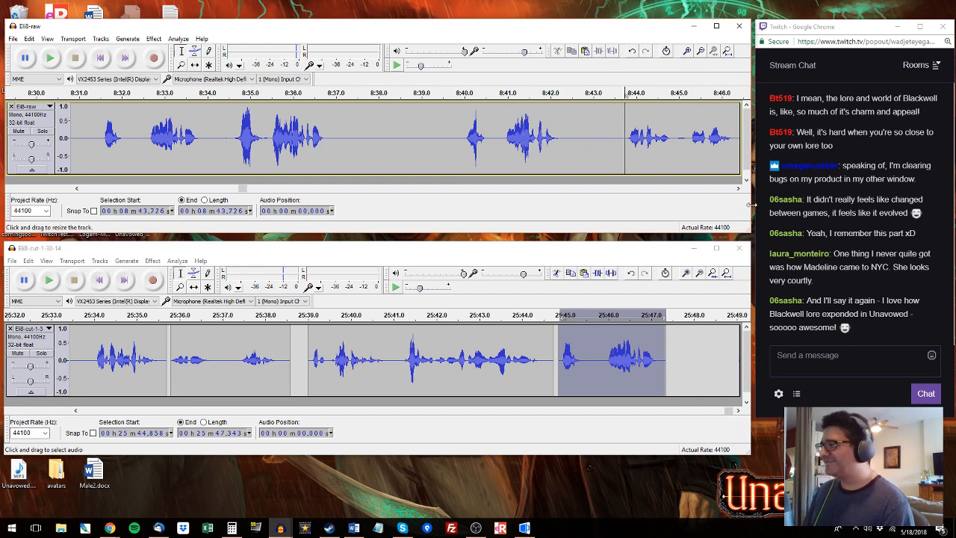
left_click(738, 189)
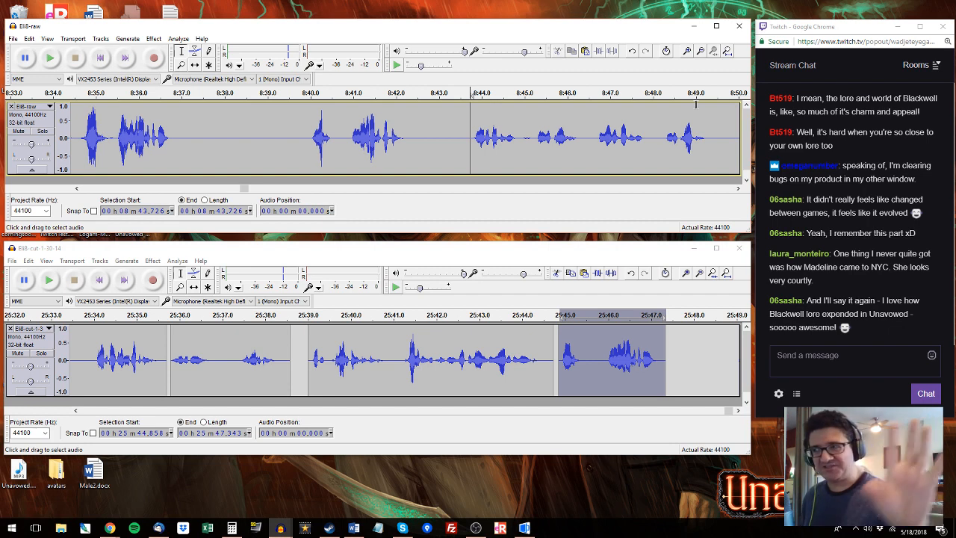
left_click(538, 250)
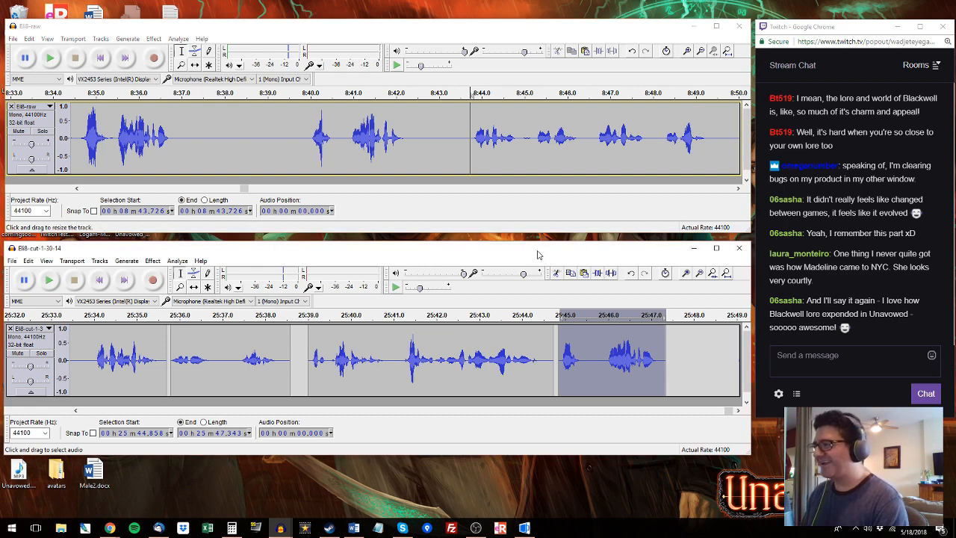
left_click(536, 25)
left_click(464, 132)
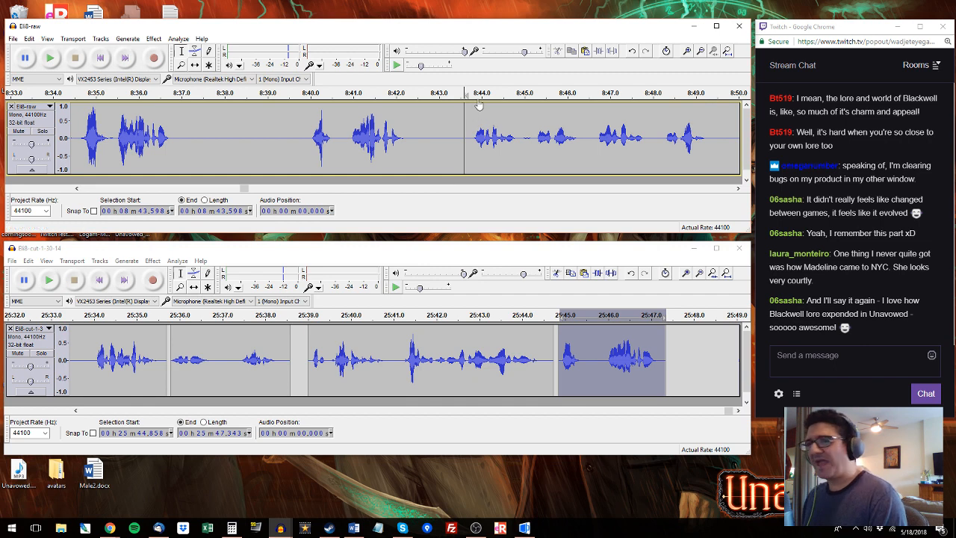
key("space")
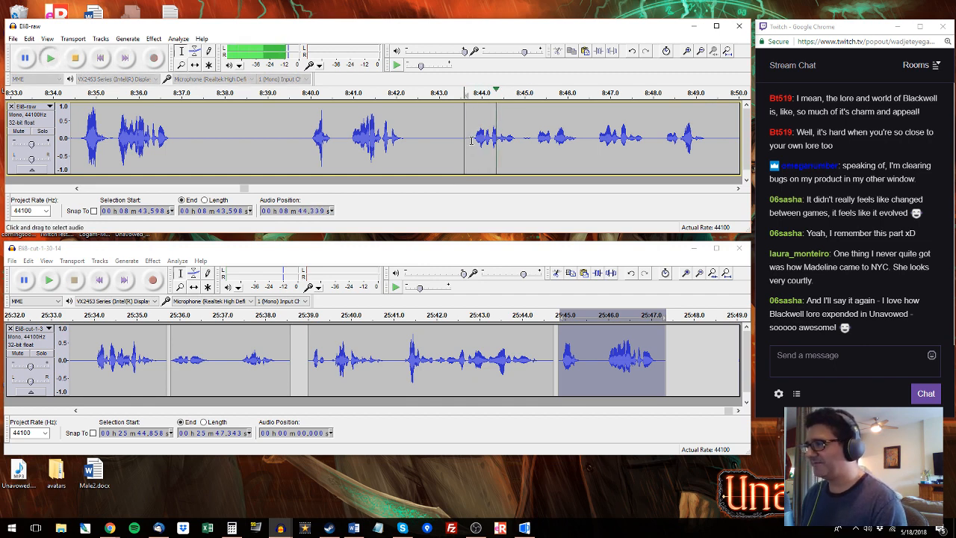
left_click_drag(470, 153, 688, 131)
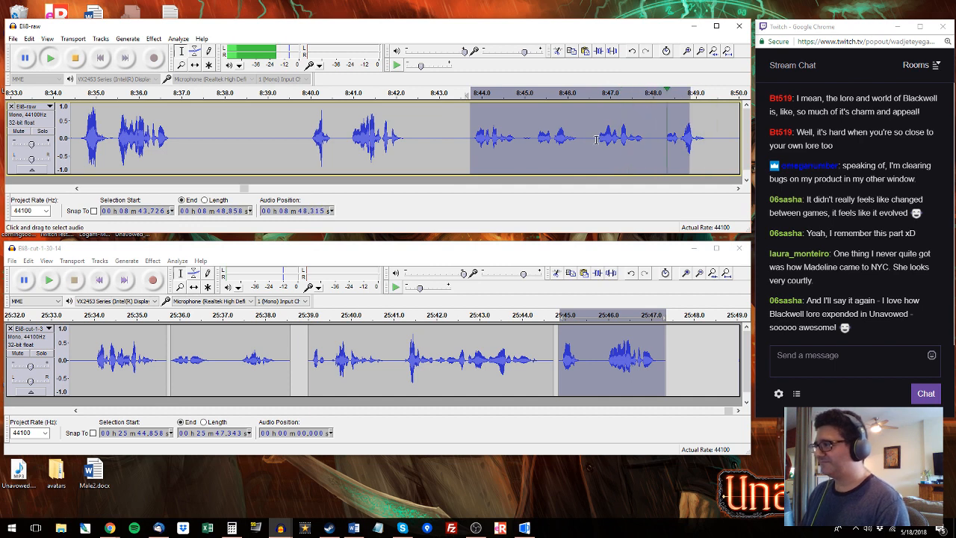
Step: Copy the second take from 8:46.478 to 8:49.578 in Eli8-raw and paste it into the cut at 25:47.587
left_click_drag(588, 136, 721, 143)
key("space")
key("ctrl+c")
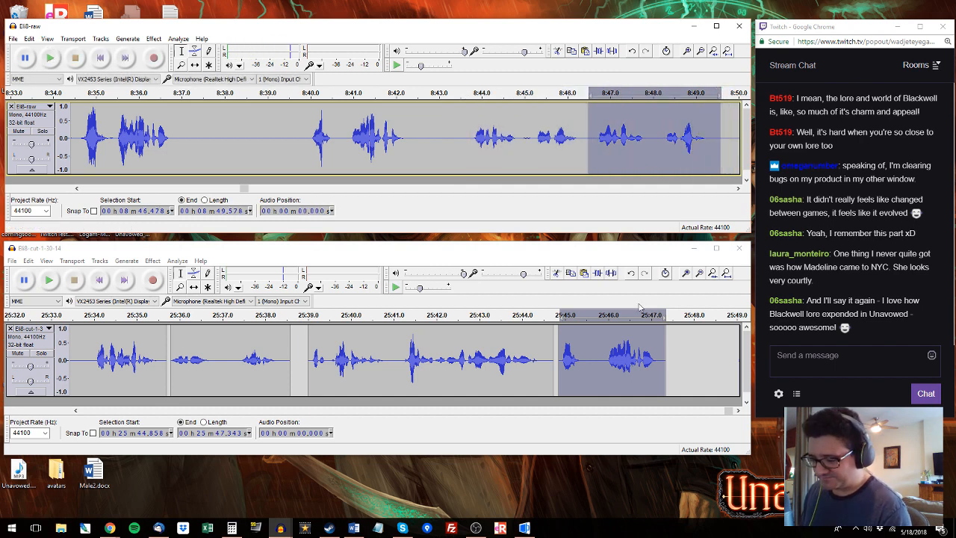
left_click(675, 346)
key("ctrl+v")
Step: Audition Eli8-raw from 8:49.856 and select the take from 8:50.286 to 8:55.824
left_click(730, 131)
key("space")
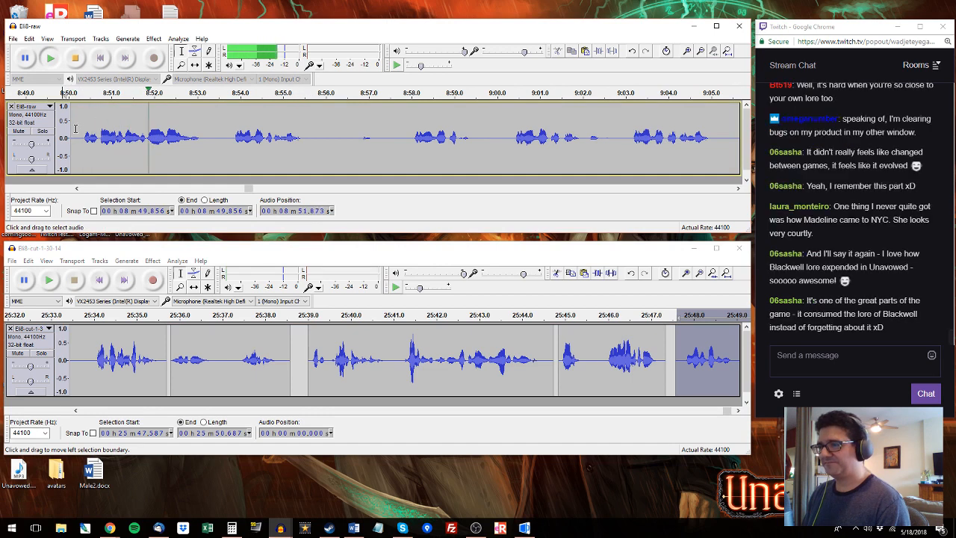
left_click_drag(80, 128, 317, 125)
key("space")
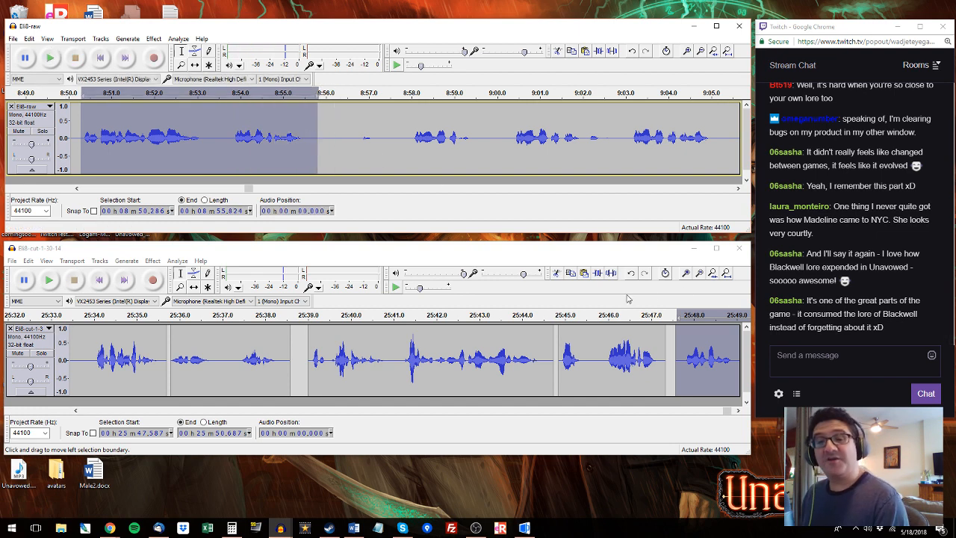
Step: Paste the selected take after the cut's last clip at 25:50.826 and play it back
left_click(736, 411)
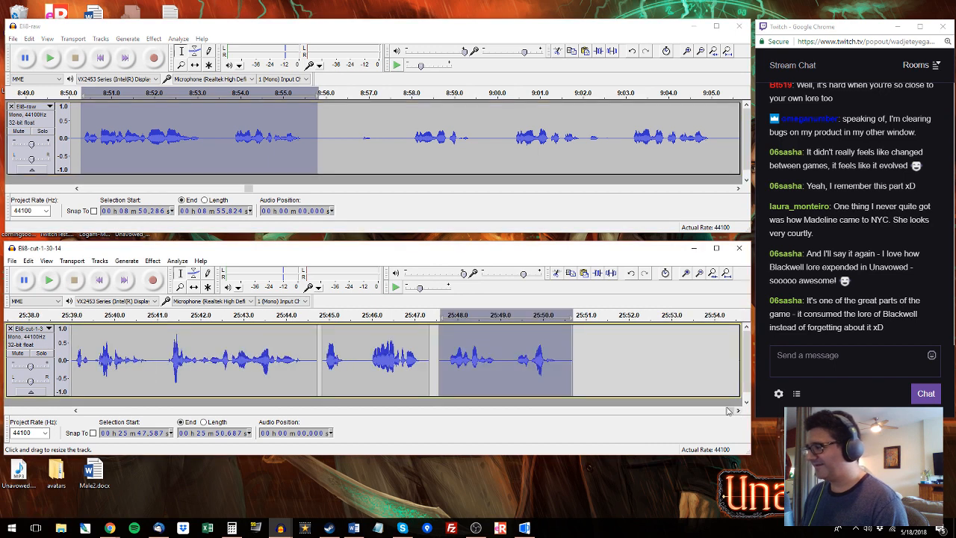
left_click(579, 342)
key("ctrl+v")
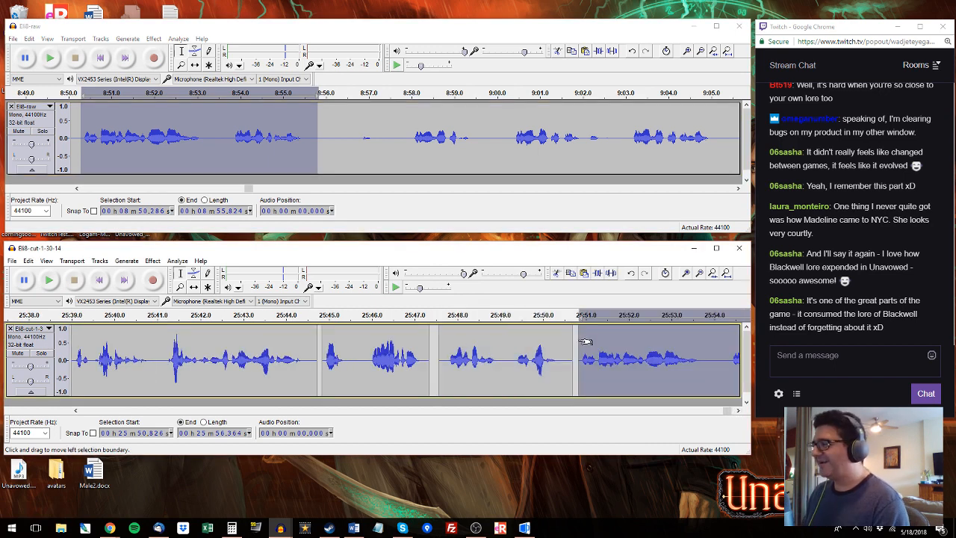
key("space")
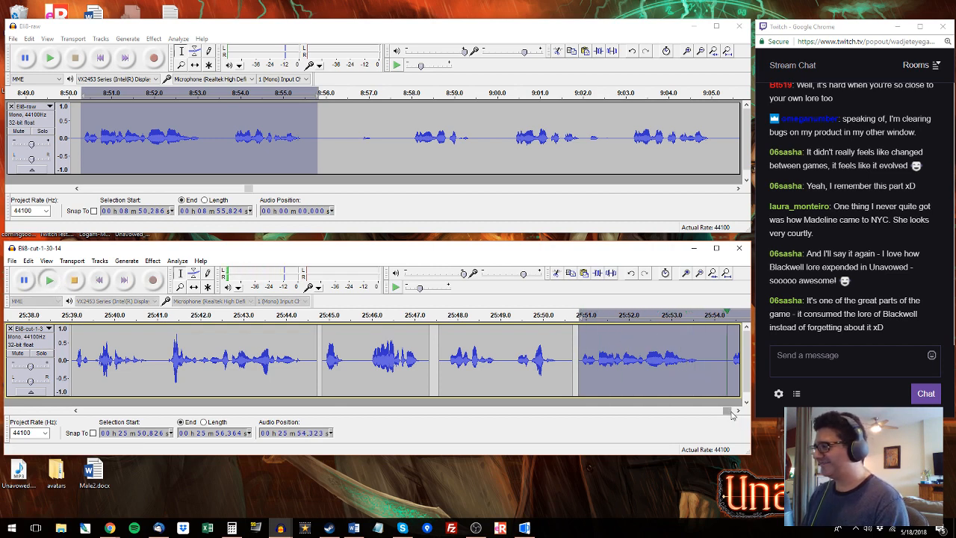
Step: Audition Eli8-raw from about 8:58, select the take from 9:03.022 to 9:05.181 and play it
left_click(412, 92)
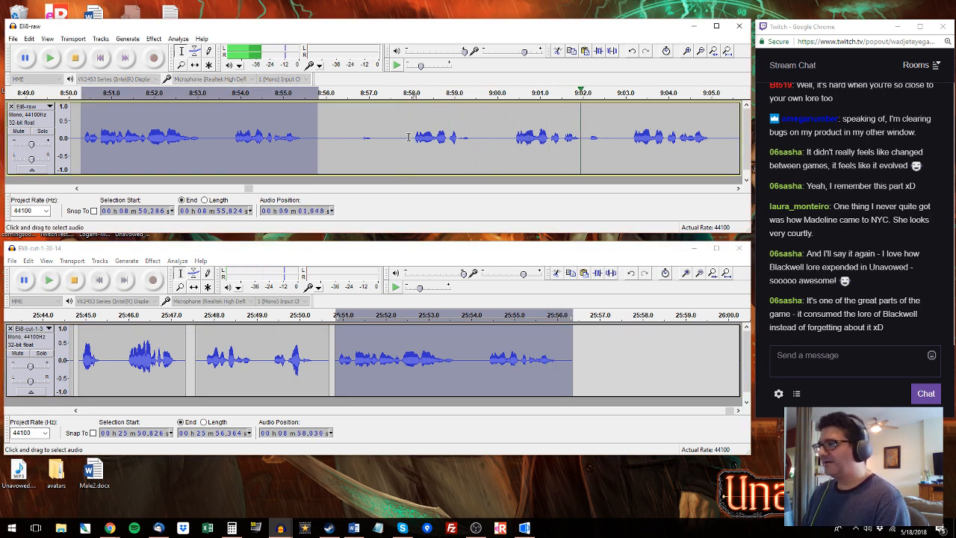
left_click(628, 137)
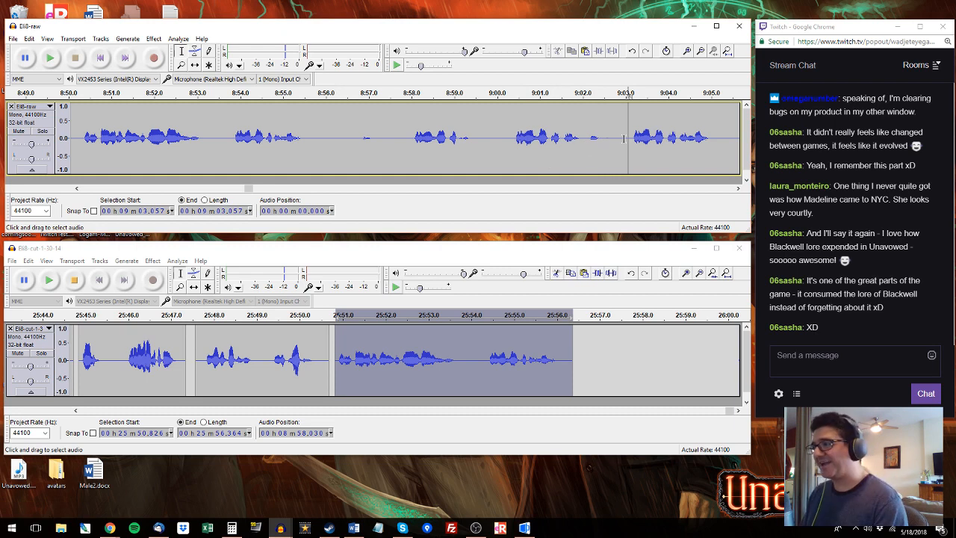
key("space")
left_click_drag(635, 137, 624, 137)
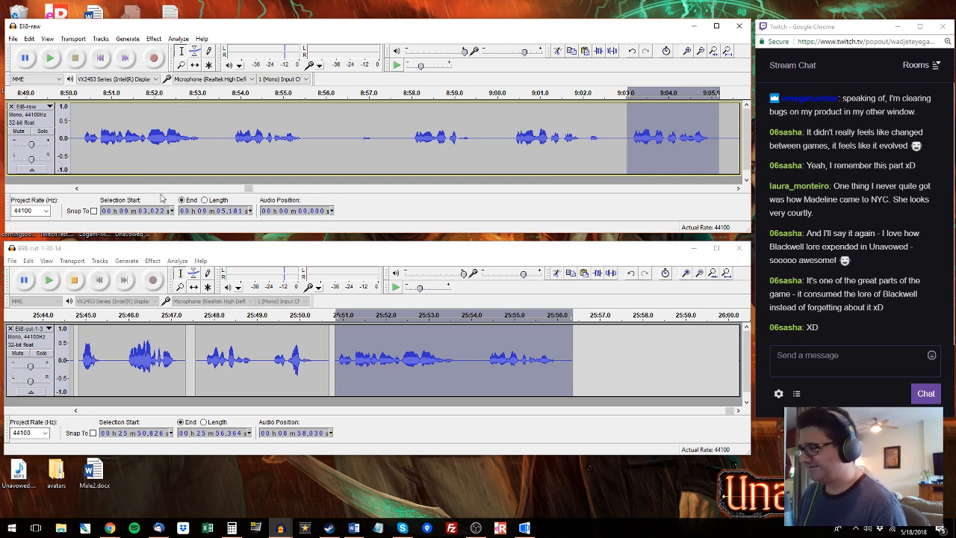
key("space")
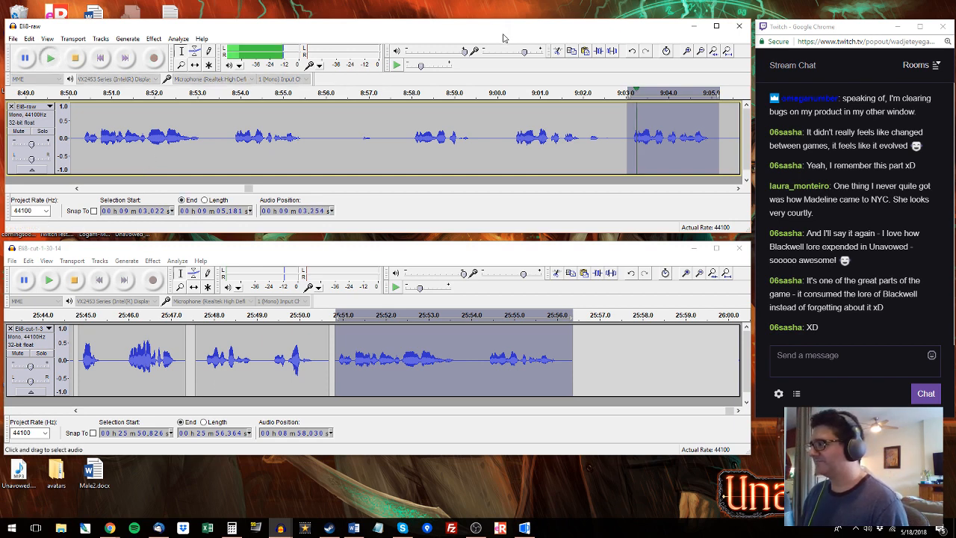
Step: Replace the second phrase of the cut's last clip, starting at 25:54.239, with the take selected in Eli8-raw
left_click(488, 321)
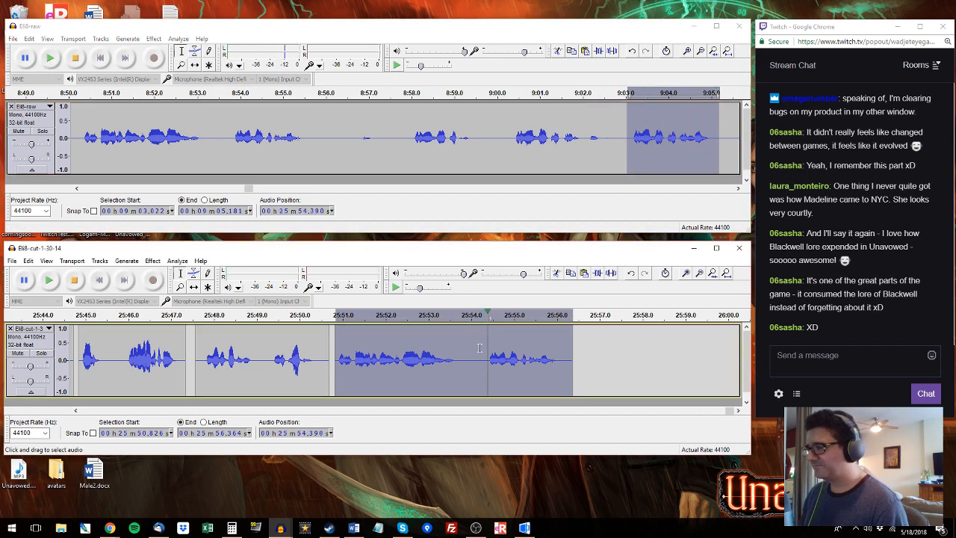
left_click_drag(482, 342, 561, 341)
key("space")
key("ctrl+v")
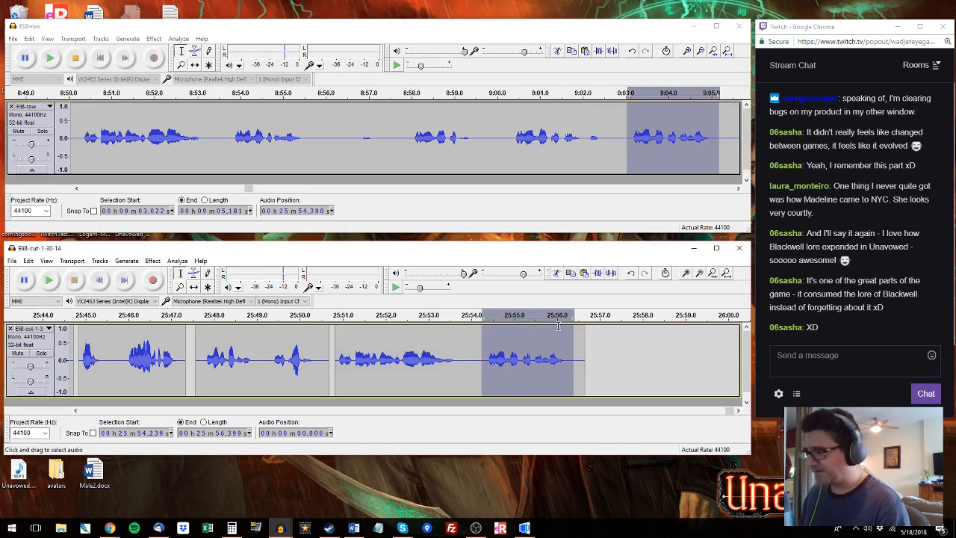
Step: Audition Eli8-raw from 9:05.414 and paste the take from 9:08.293 to 9:12.194 into the cut at 25:56.747
left_click(729, 119)
key("space")
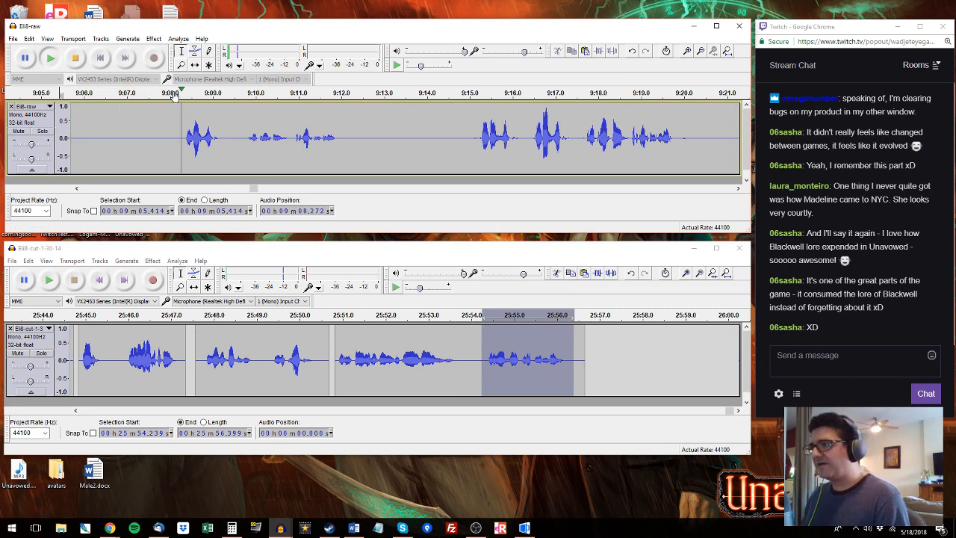
left_click_drag(183, 138, 349, 147)
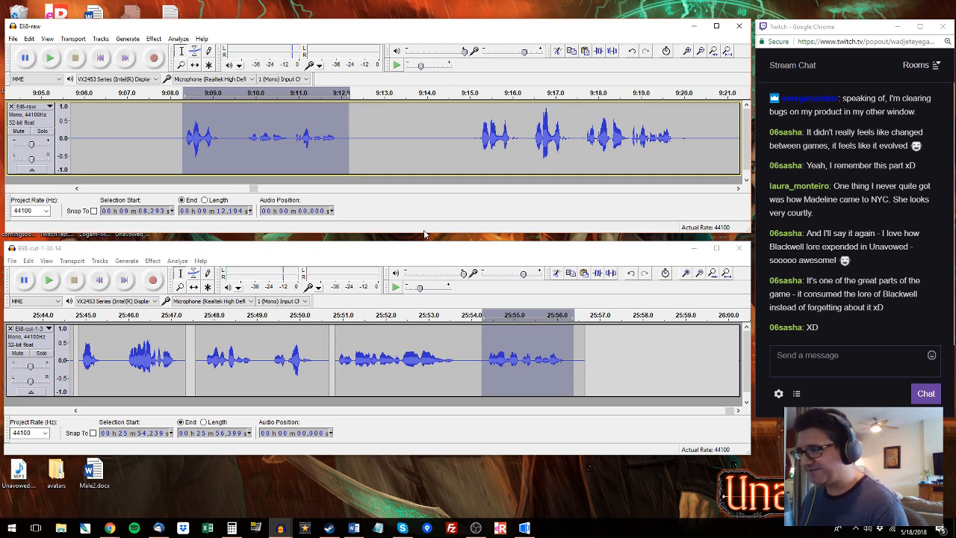
left_click(589, 328)
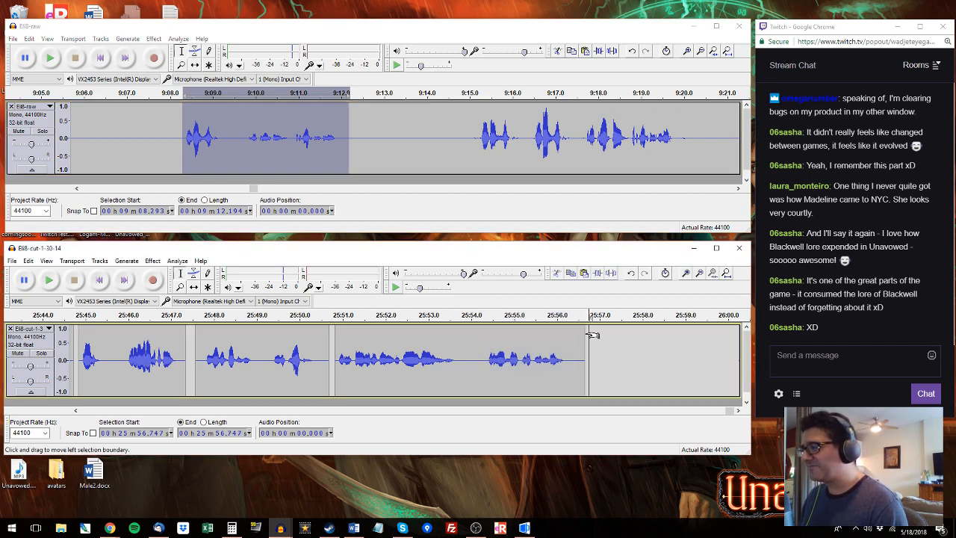
key("ctrl+v")
Step: Audition the next take in Eli8-raw from 9:15.189 and compare it with the cut's last clip from 25:58.280
left_click(477, 92)
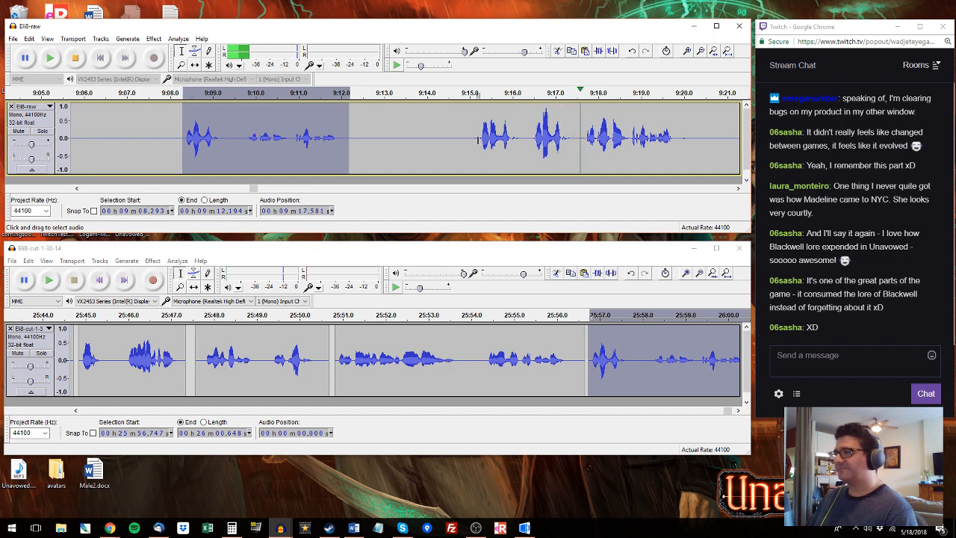
left_click_drag(478, 137, 683, 153)
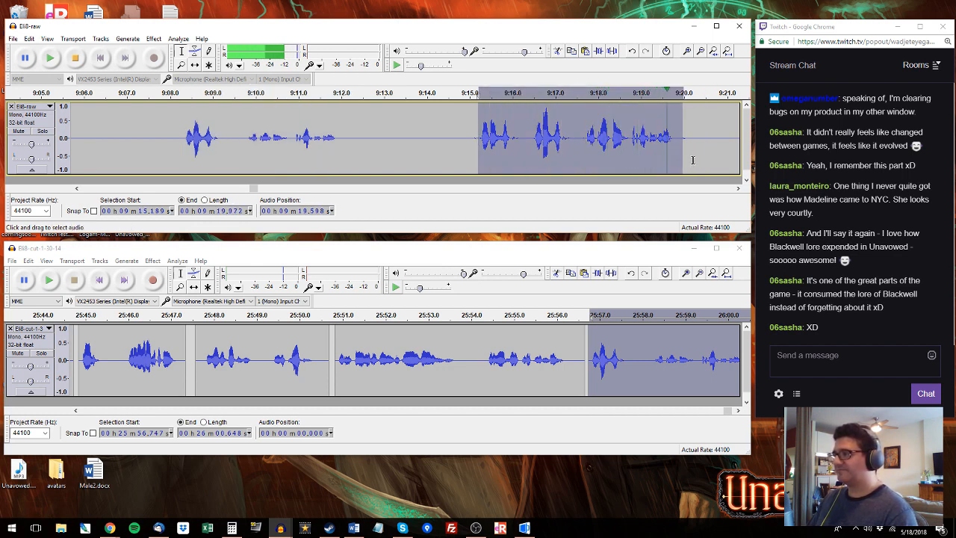
left_click(586, 121)
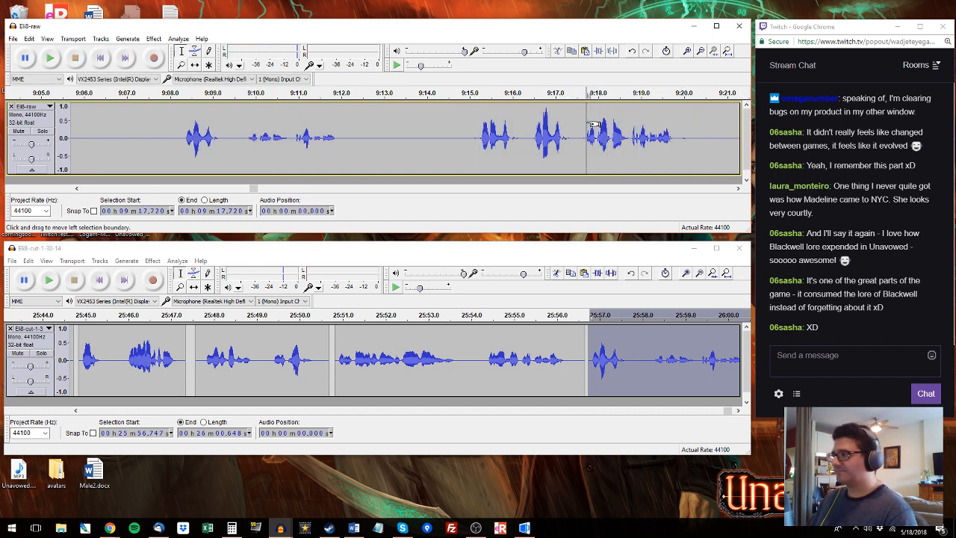
key("space")
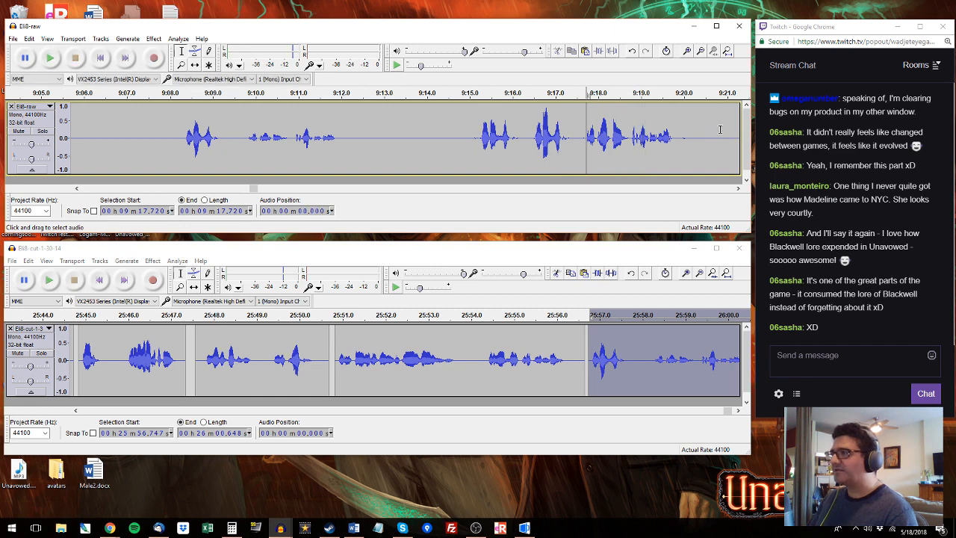
left_click(655, 359)
key("space")
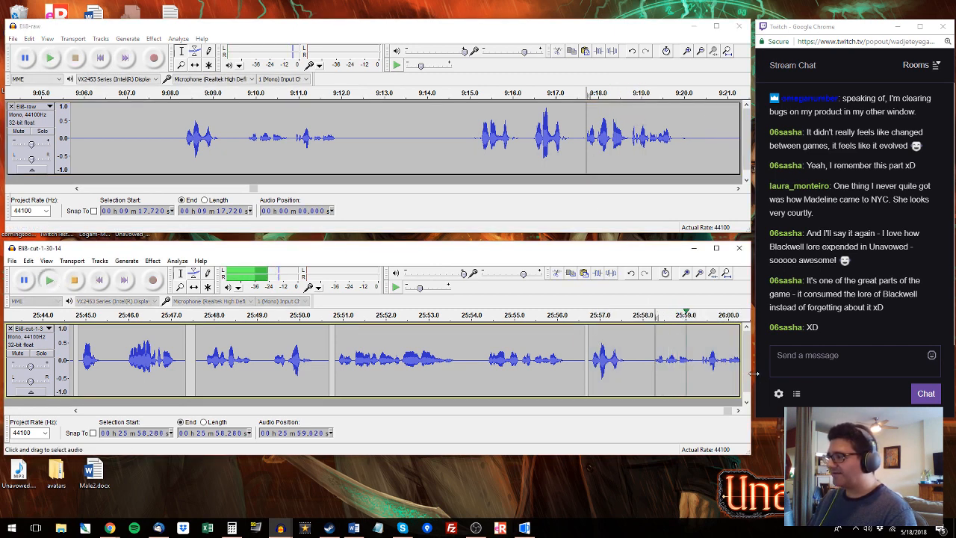
Step: Replace the cut's ending from 25:59.278 with the Eli8-raw stretch from 9:18.719 to 9:20.042 and play back the join
left_click(628, 136)
left_click_drag(629, 136, 685, 136)
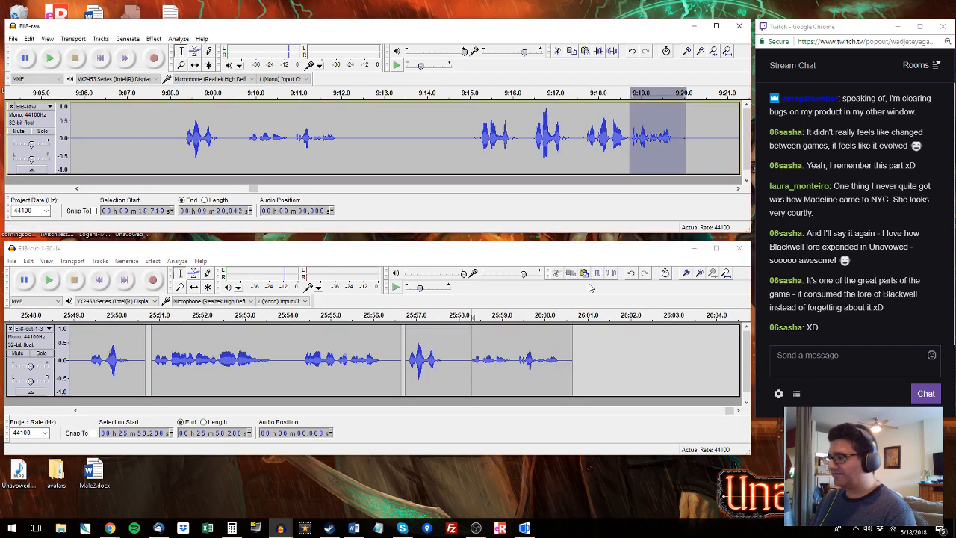
left_click(467, 364)
key("space")
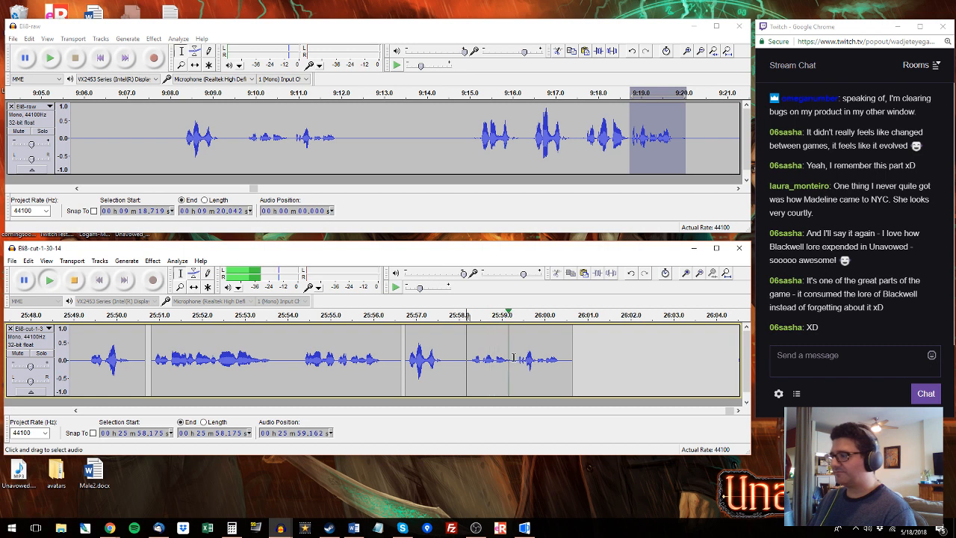
key("space")
left_click_drag(513, 357, 595, 349)
key("ctrl+v")
left_click(474, 358)
key("space")
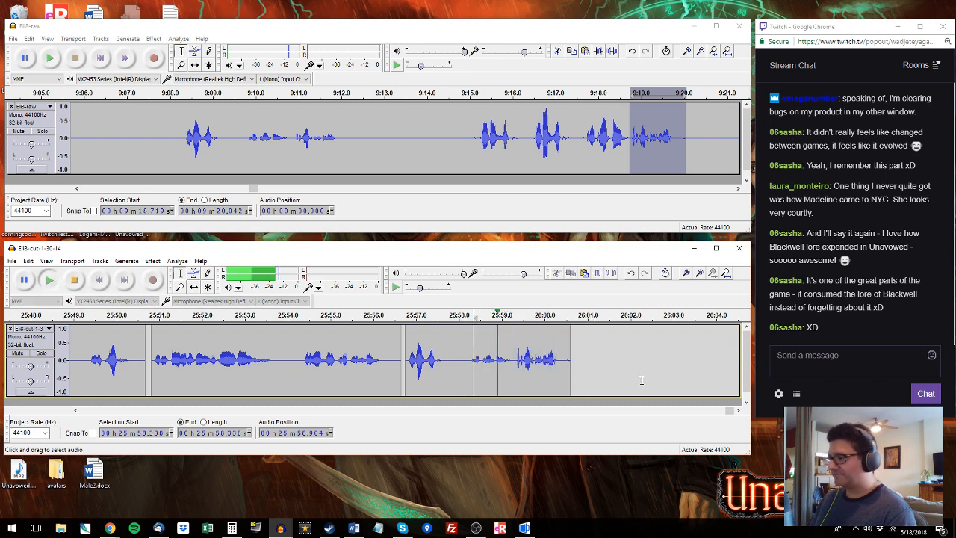
key("space")
Step: Try amplifying the cut's quiet phrase from 25:58.187 to 25:59.255 by 2 dB, and undo the amplification
left_click_drag(513, 358, 466, 359)
key("ctrl+shift+a")
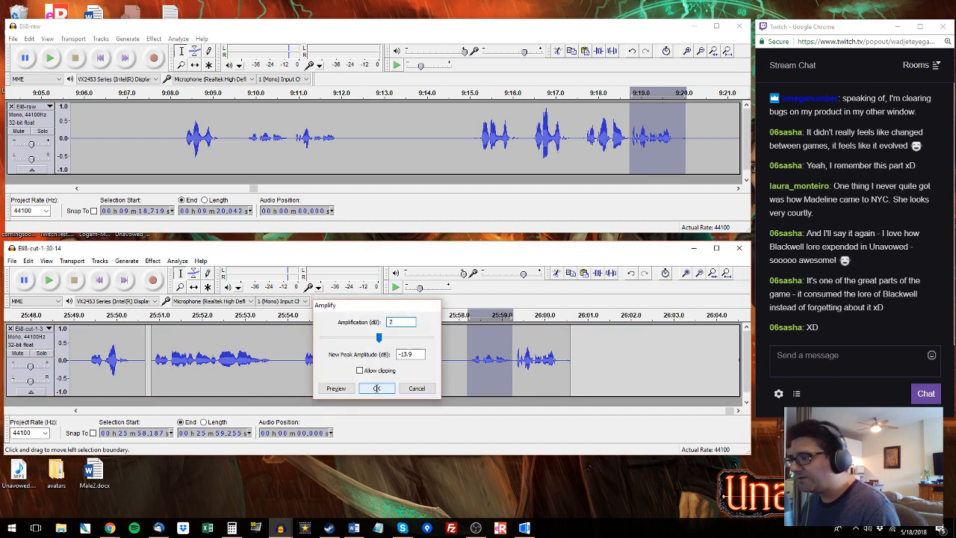
left_click(377, 389)
key("ctrl+e")
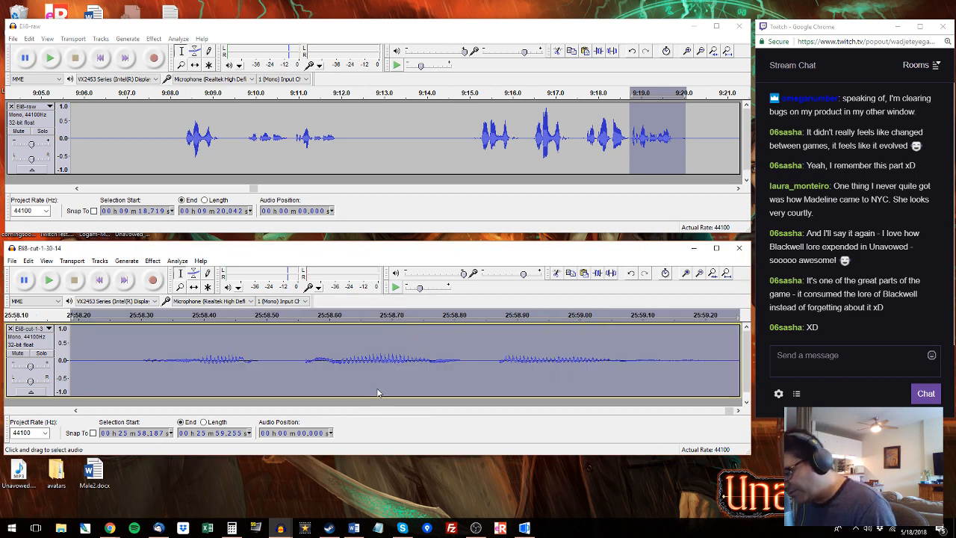
key("space")
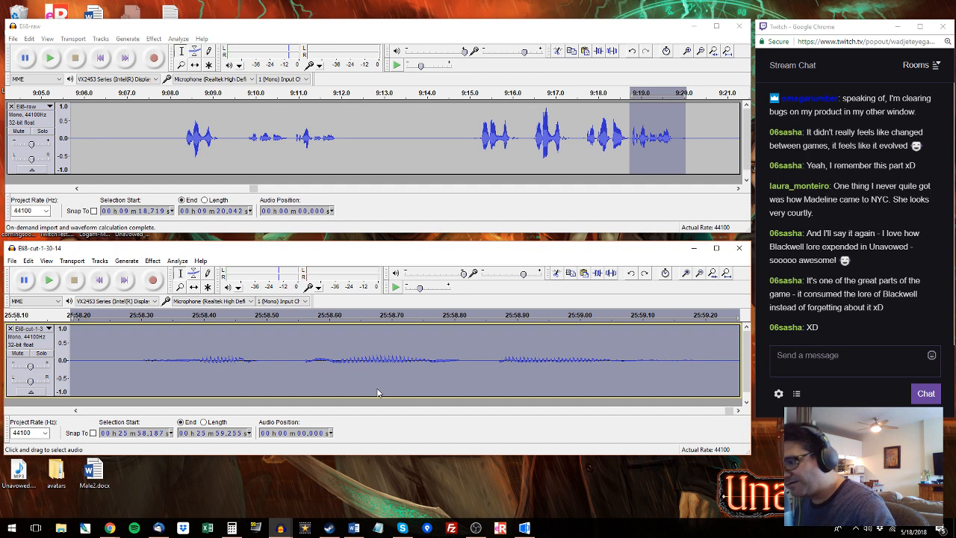
key("ctrl+2")
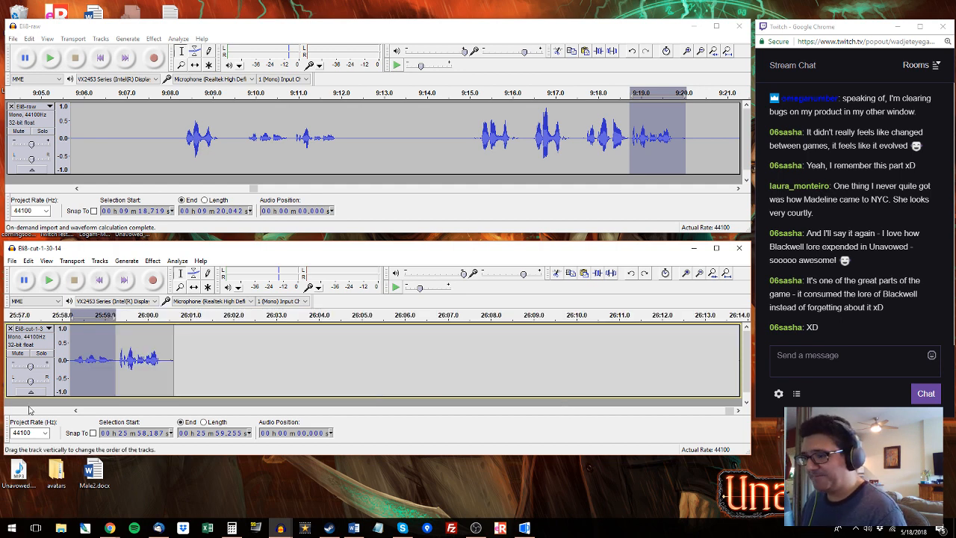
left_click(75, 412)
left_click(75, 411)
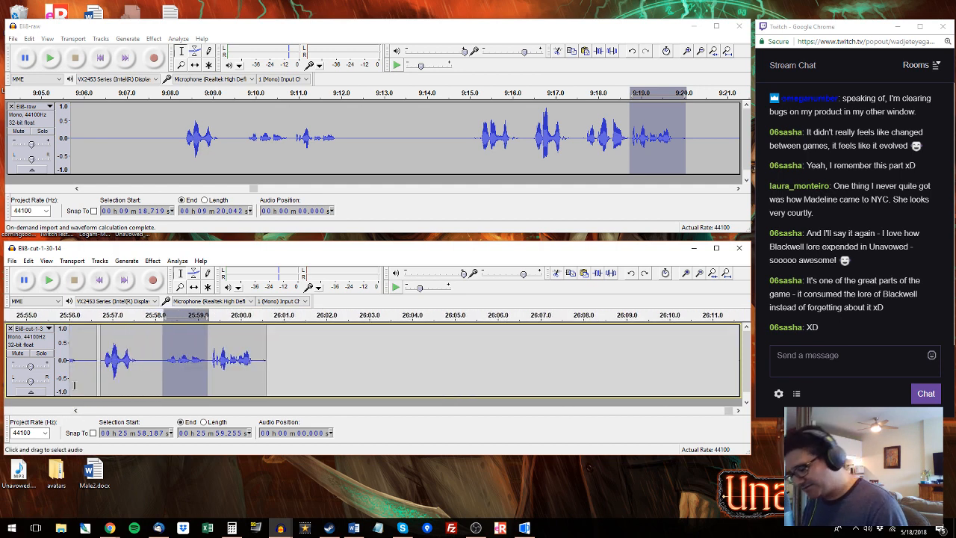
key("ctrl+z")
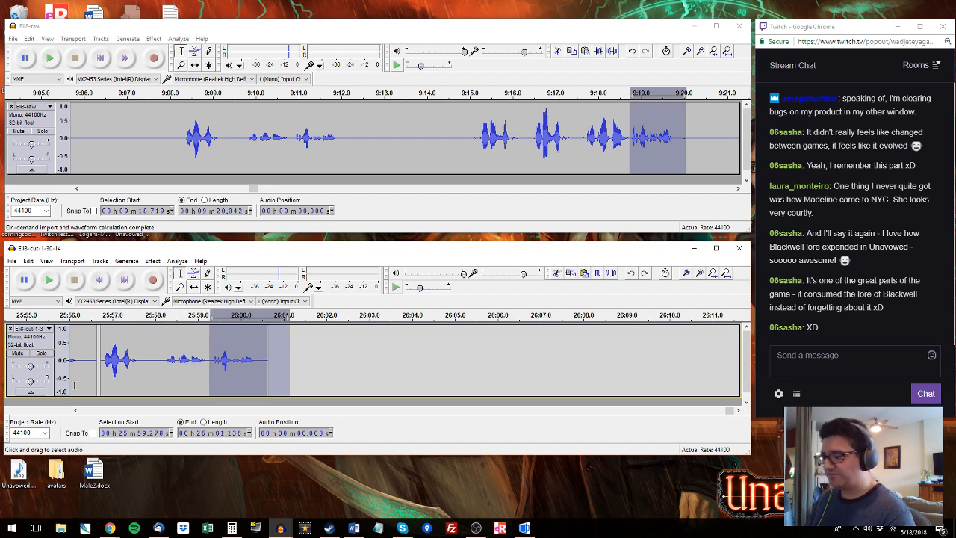
key("ctrl+z")
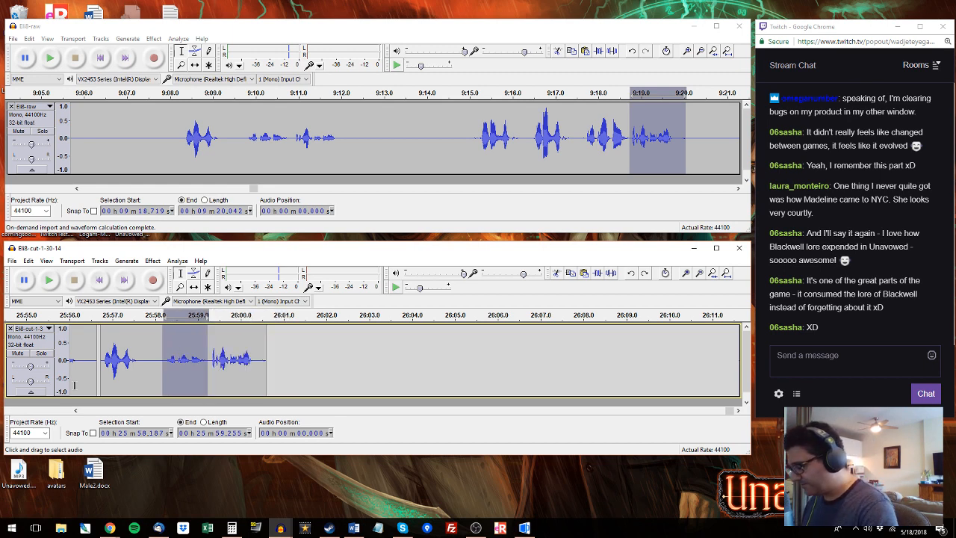
Step: Amplify the cut's phrase from 25:58.187 to 25:59.255 by 3 dB and play it back
key("ctrl+r")
type("3")
key("Return")
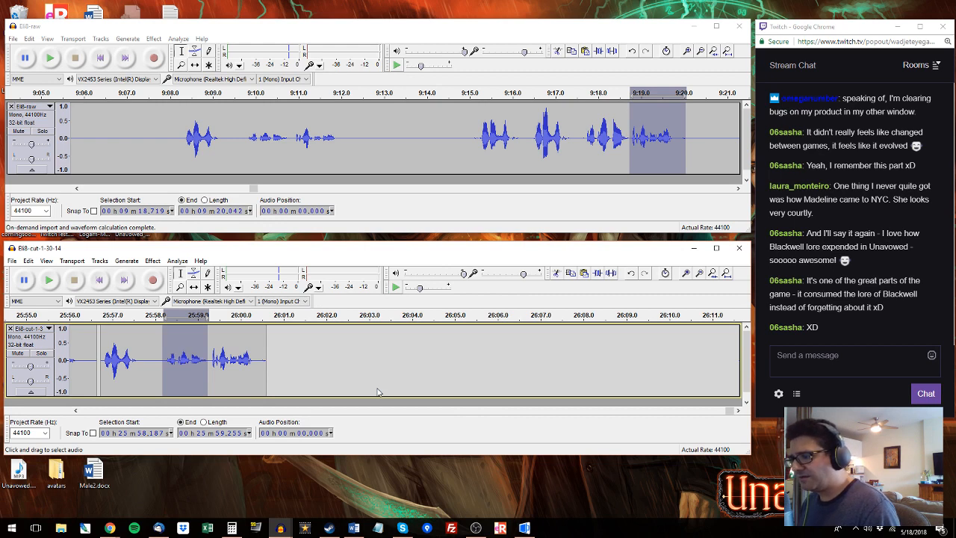
key("Left")
key("space")
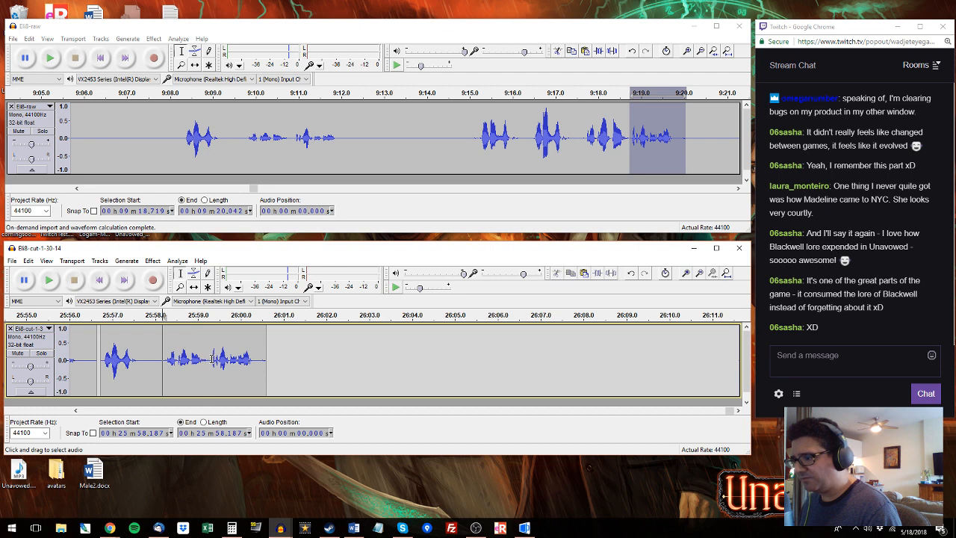
left_click_drag(213, 358, 162, 360)
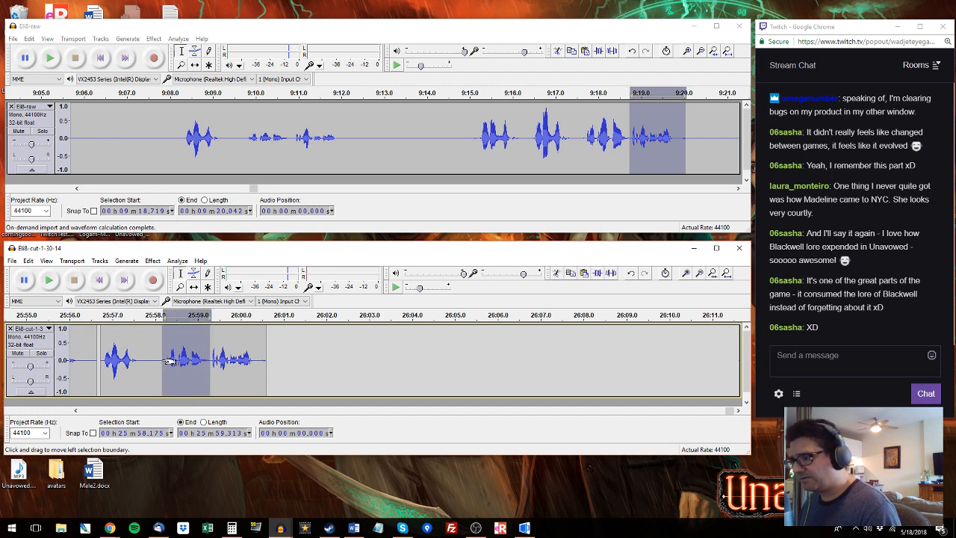
key("Left")
key("space")
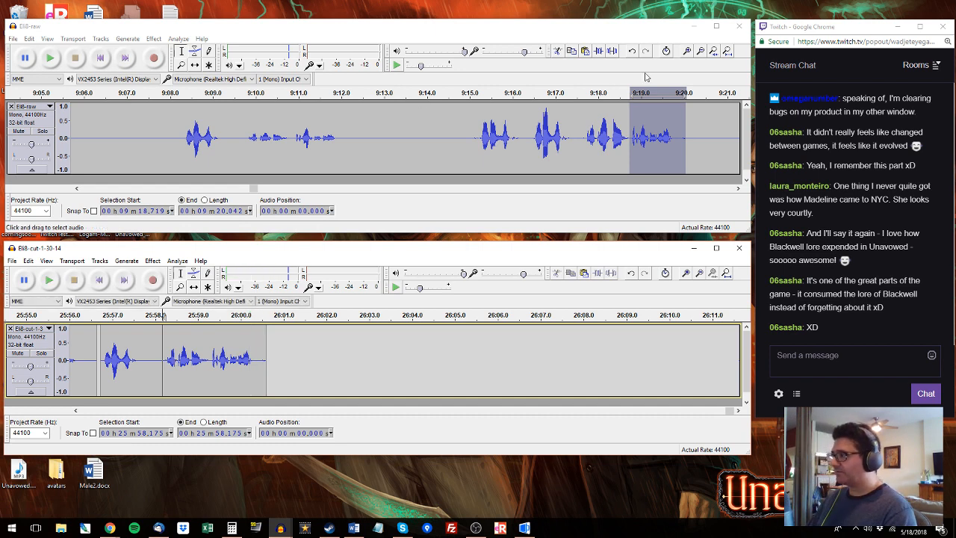
Step: Audition the next stretches of Eli8-raw from 9:20.669, 9:34.845 and 9:41.950
left_click(712, 130)
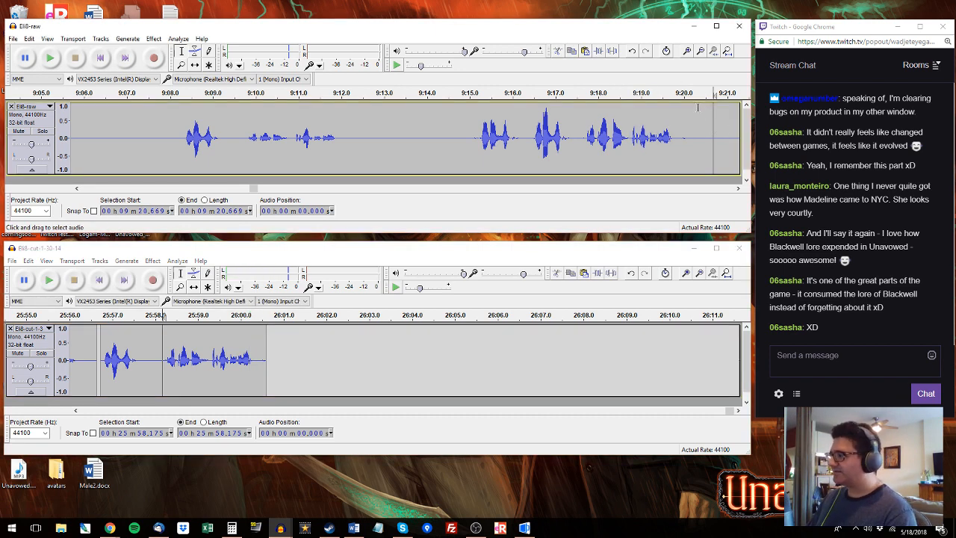
key("space")
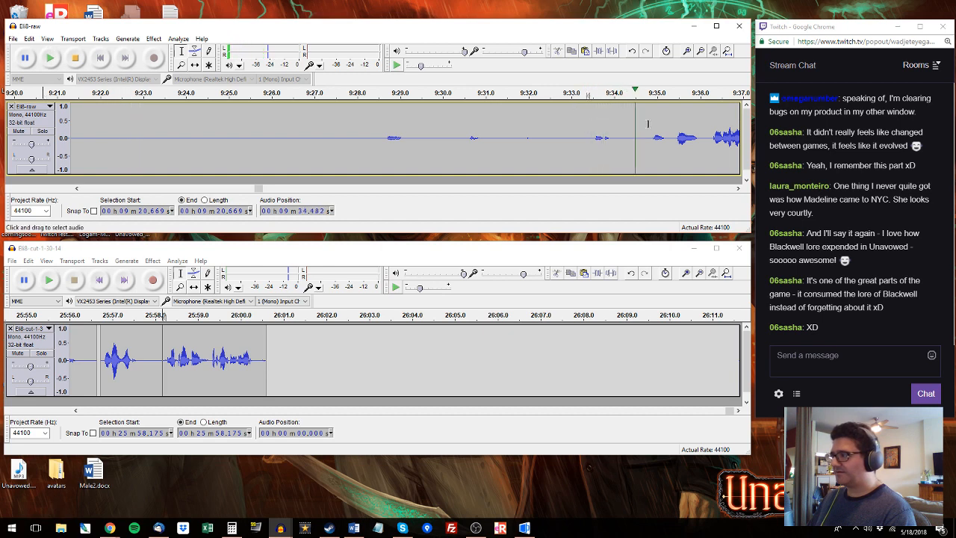
left_click_drag(647, 124, 447, 119)
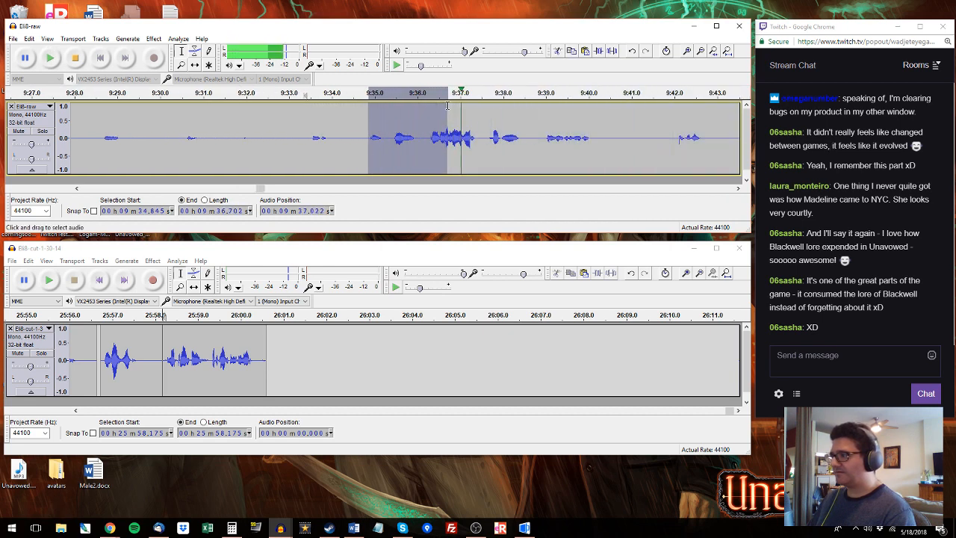
left_click(672, 133)
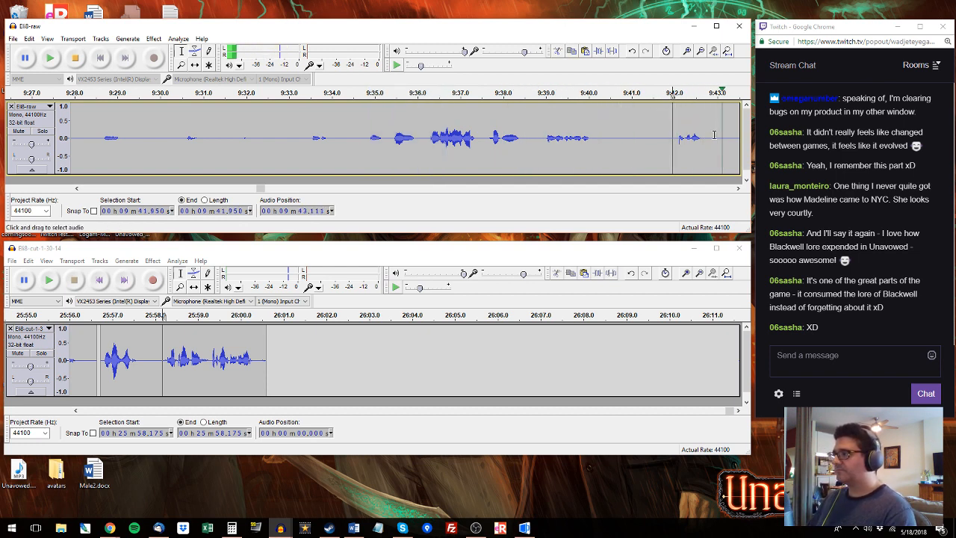
Step: Delete all the audio before 9:42.995 from Eli8-raw
left_click(717, 134)
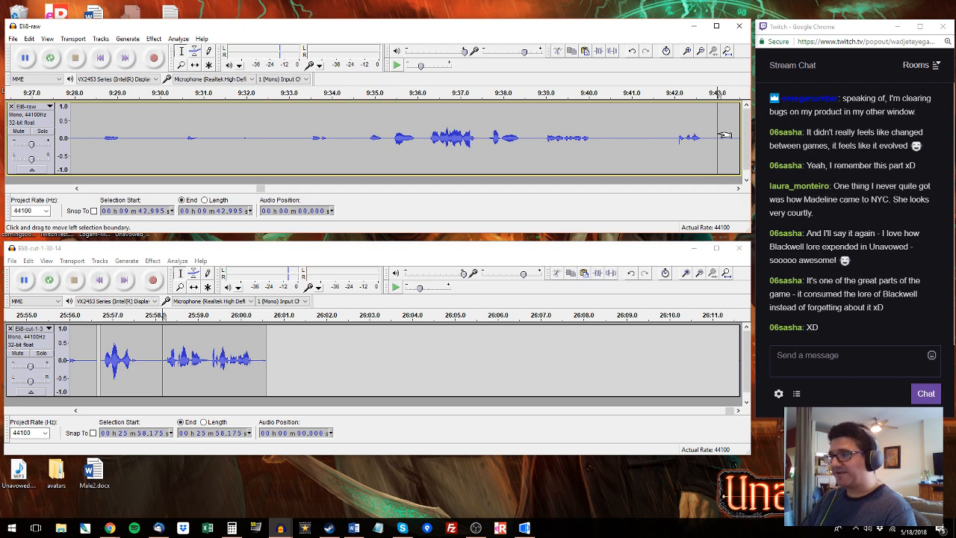
key("shift+Home")
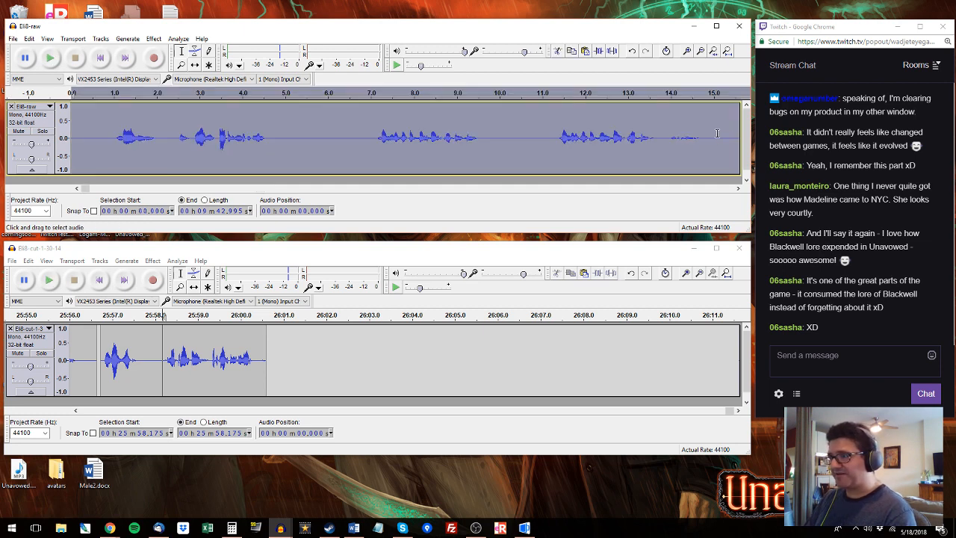
key("Delete")
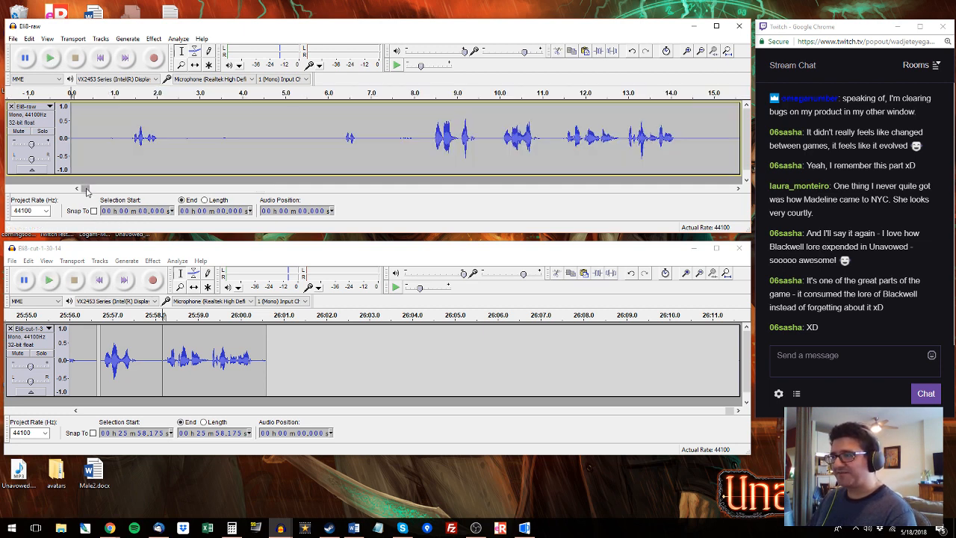
Step: Audition the opening stretches of Eli8-raw from the start, 1.370 seconds and 8.348 seconds
left_click_drag(86, 190, 747, 200)
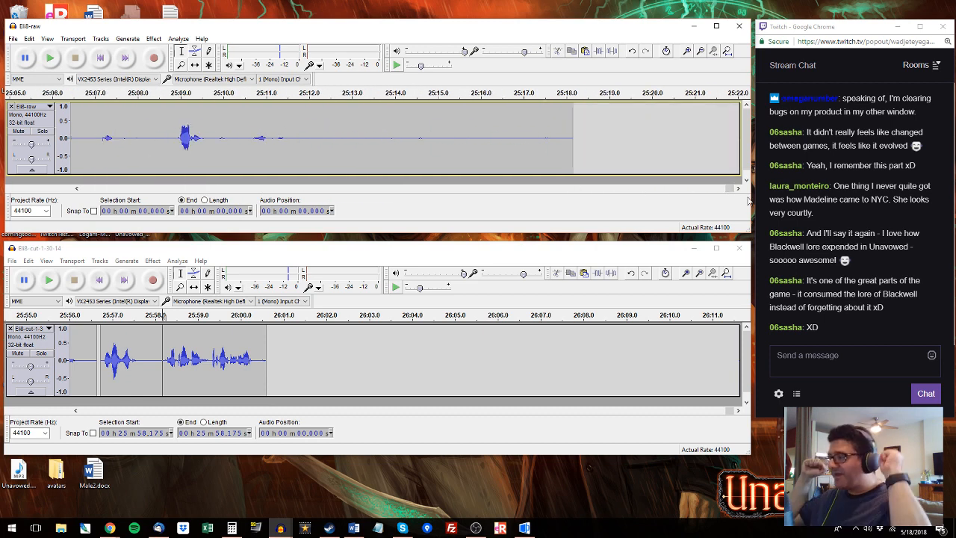
key("space")
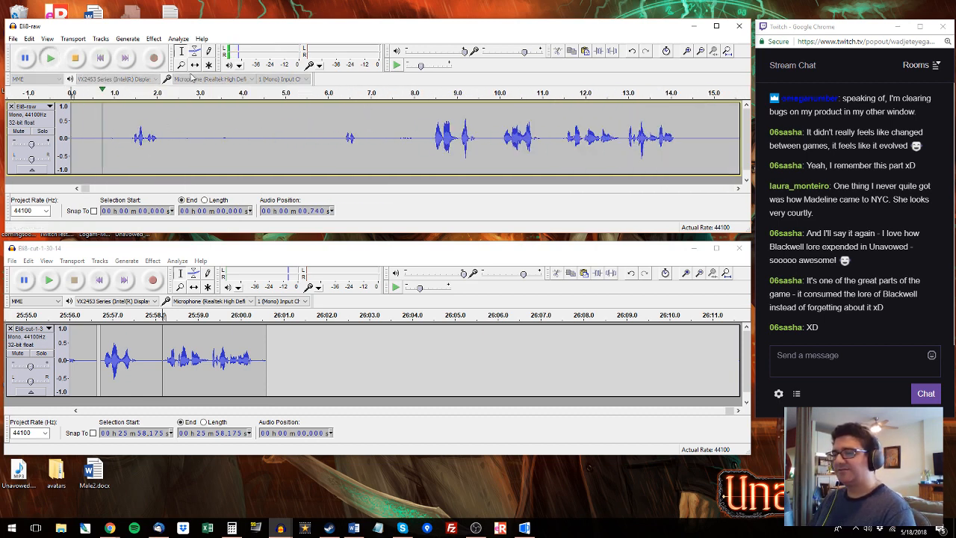
left_click(129, 112)
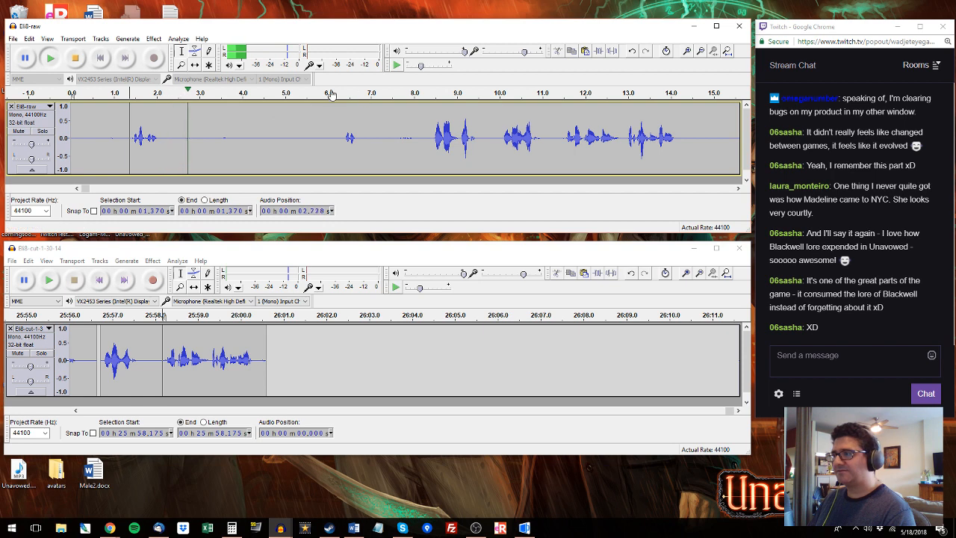
left_click(422, 123)
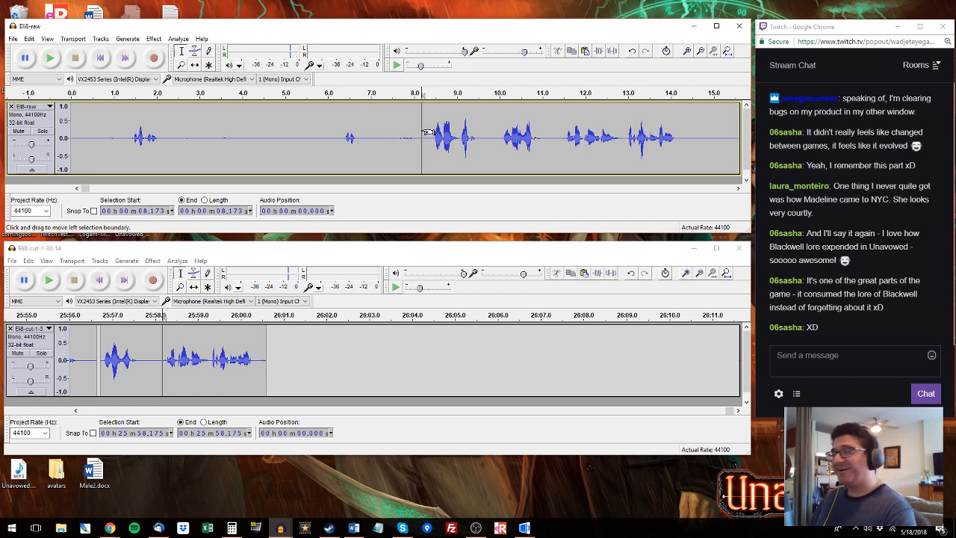
left_click_drag(422, 132, 430, 139)
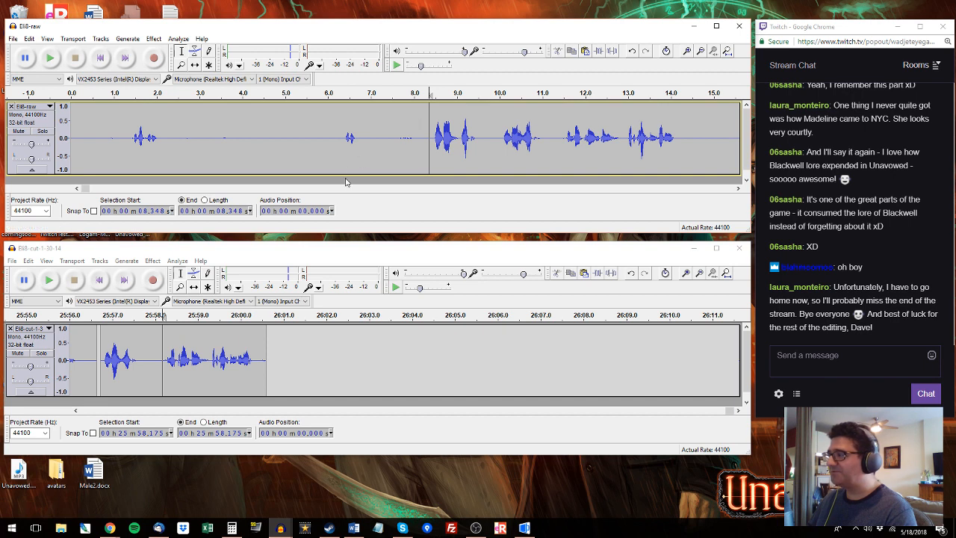
key("space")
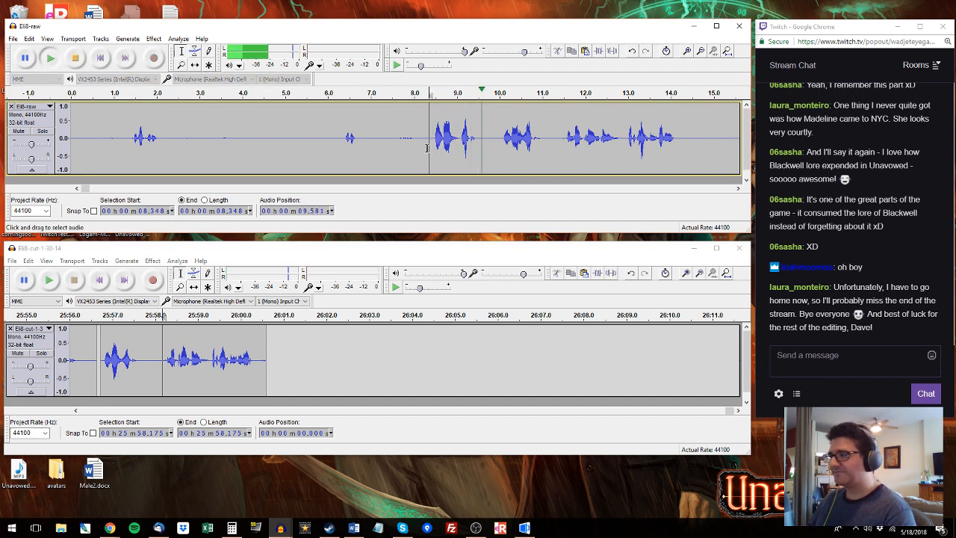
left_click_drag(431, 112, 437, 112)
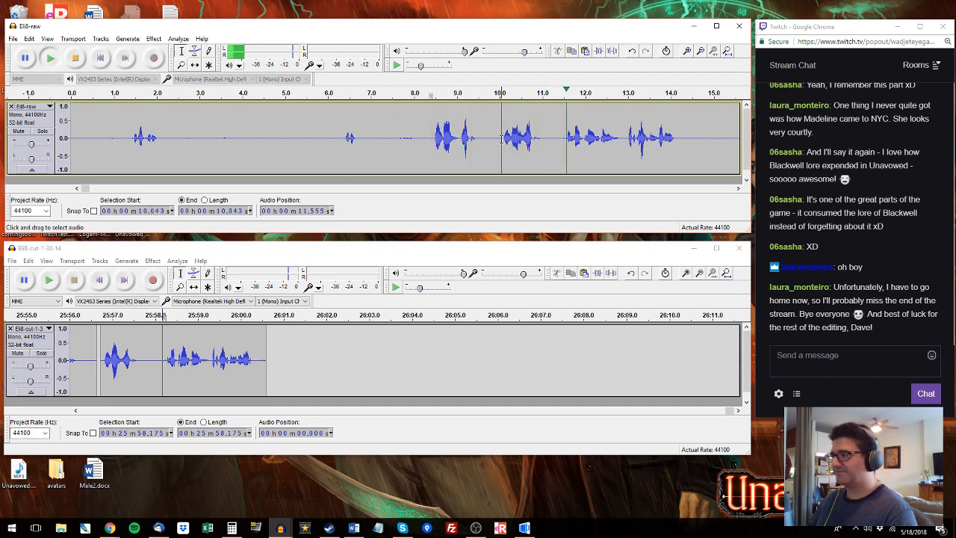
Step: Replace the cut's last clip at 25:56.747 with the Eli8-raw take from 10.043 to 14.373 seconds
left_click_drag(501, 137, 686, 137)
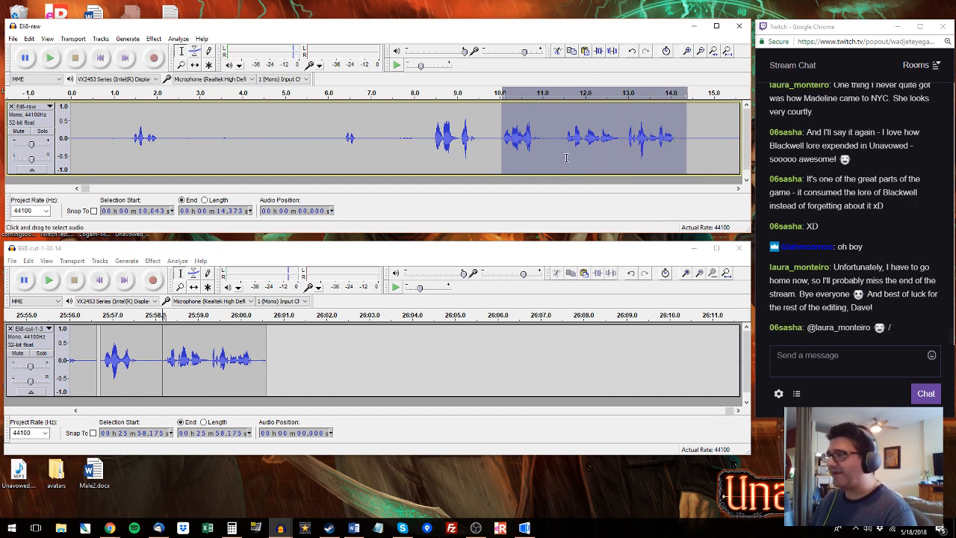
left_click(76, 411)
double_click(215, 366)
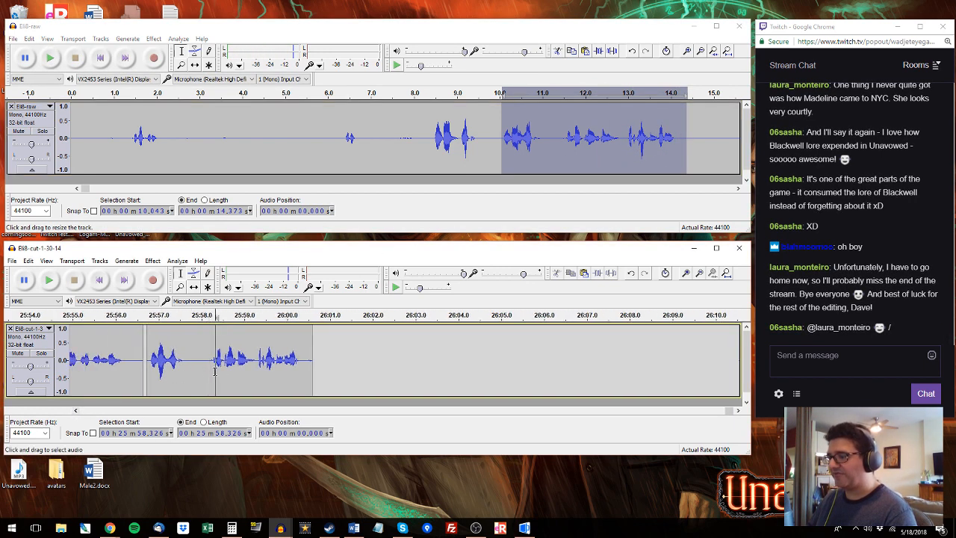
key("ctrl+v")
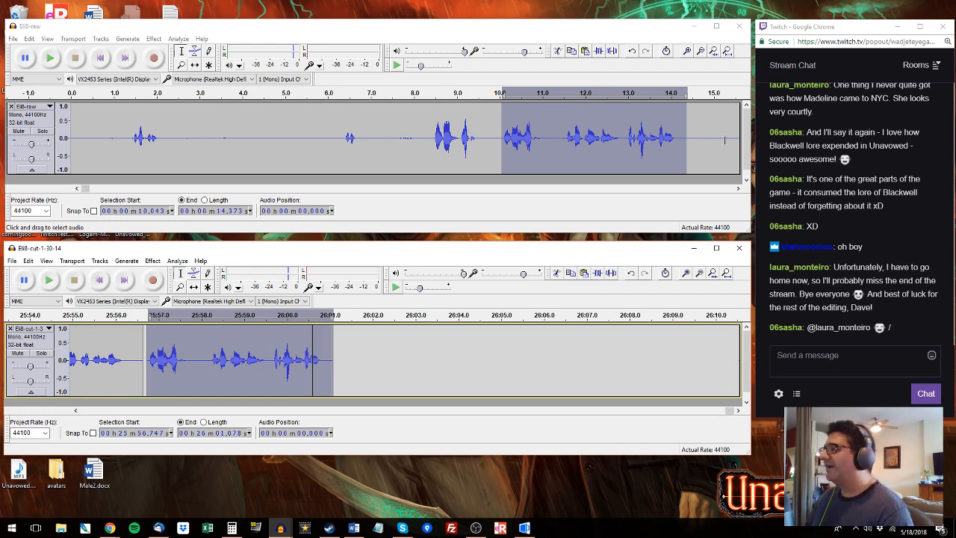
Step: Audition Eli8-raw from 15.244 seconds and copy the phrase from about 17.0 to 19.7 seconds into the cut at 26:01.612
left_click(724, 138)
key("space")
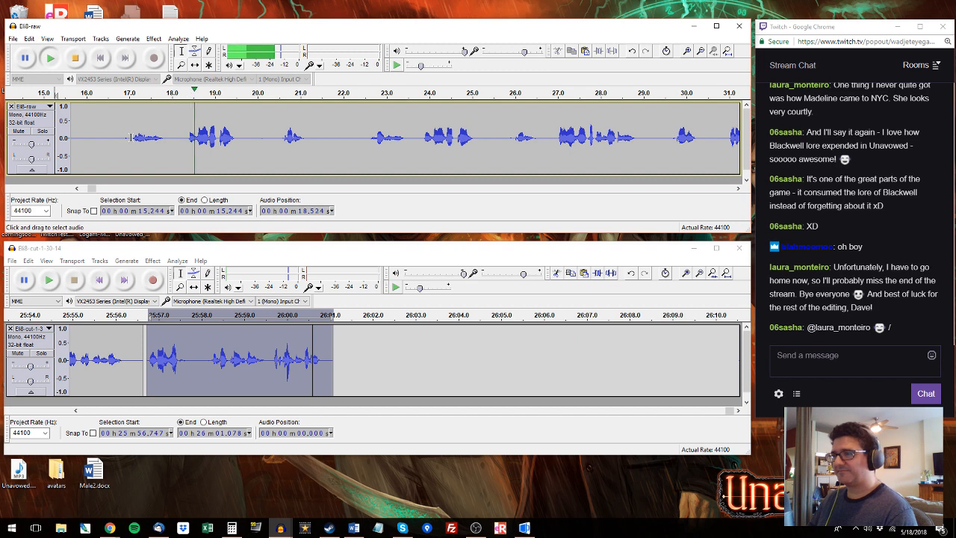
left_click_drag(131, 135, 247, 136)
key("space")
left_click_drag(356, 360, 471, 360)
Step: Play Eli8-raw from 20.434 seconds and copy the short phrase there into the cut at 26:04.746
left_click(276, 138)
key("space")
key("space")
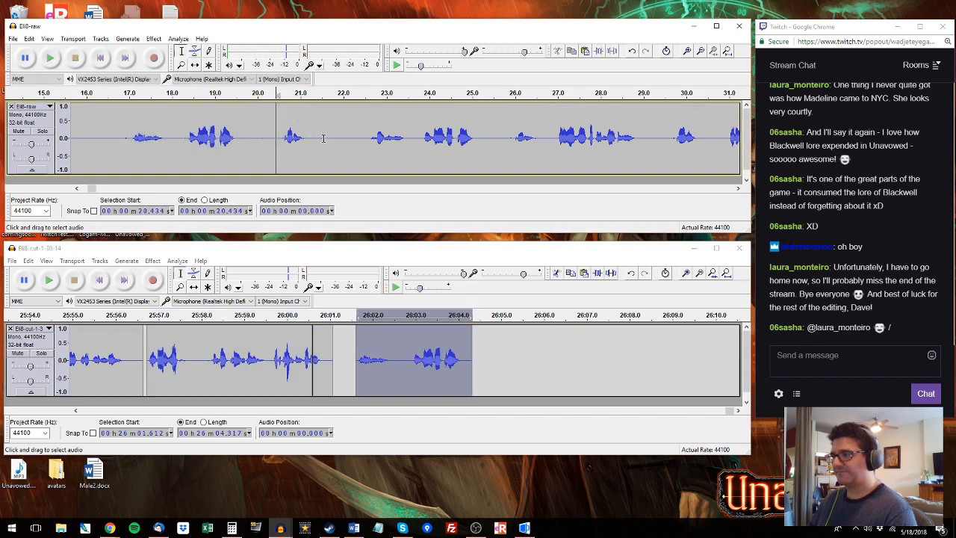
left_click(323, 139, "shift")
key("ctrl+c")
left_click(490, 362)
key("ctrl+v")
Step: Audition Eli8-raw from 22.314 seconds and replace the cut's clip at 26:01.612 with the take from 22.628 to 25.170 seconds
left_click(356, 133)
key("space")
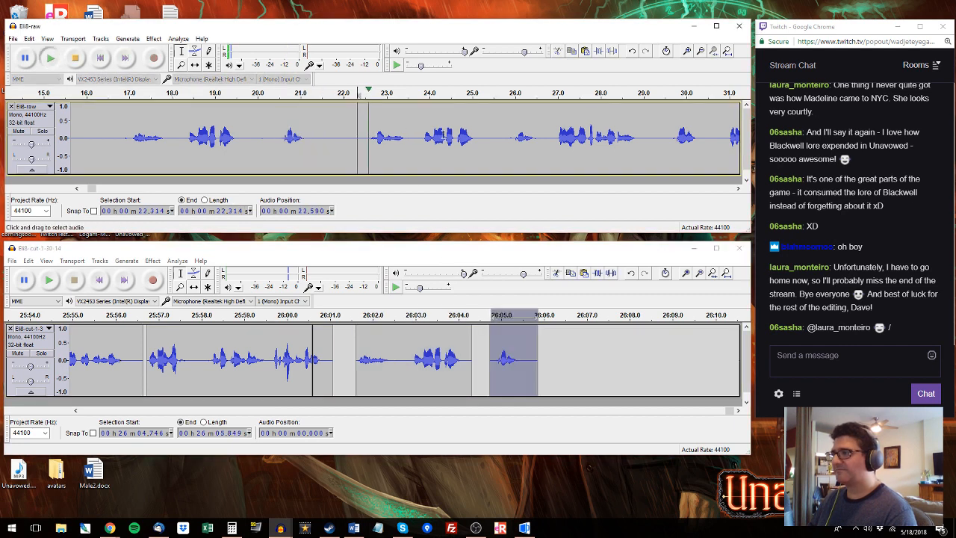
left_click_drag(479, 137, 375, 137)
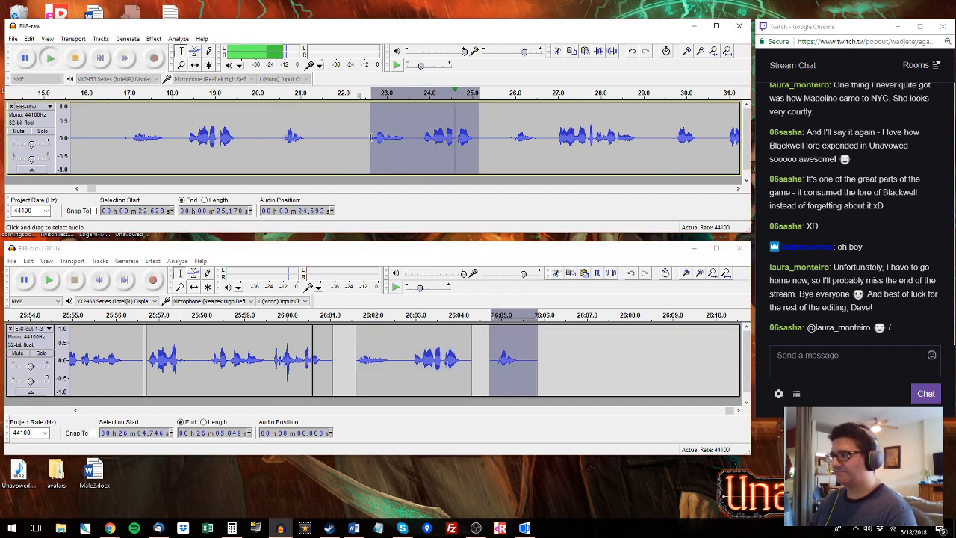
left_click(414, 349)
double_click(414, 350)
key("ctrl+v")
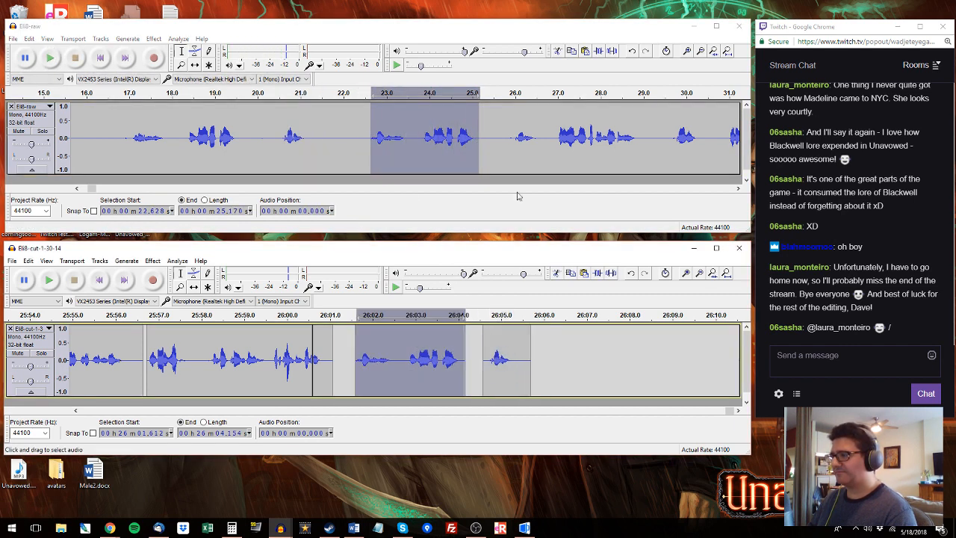
Step: Audition Eli8-raw from 25.519 seconds and copy the phrase from 26.924 to 29.048 seconds into the cut at 26:05.849
left_click(493, 138)
key("space")
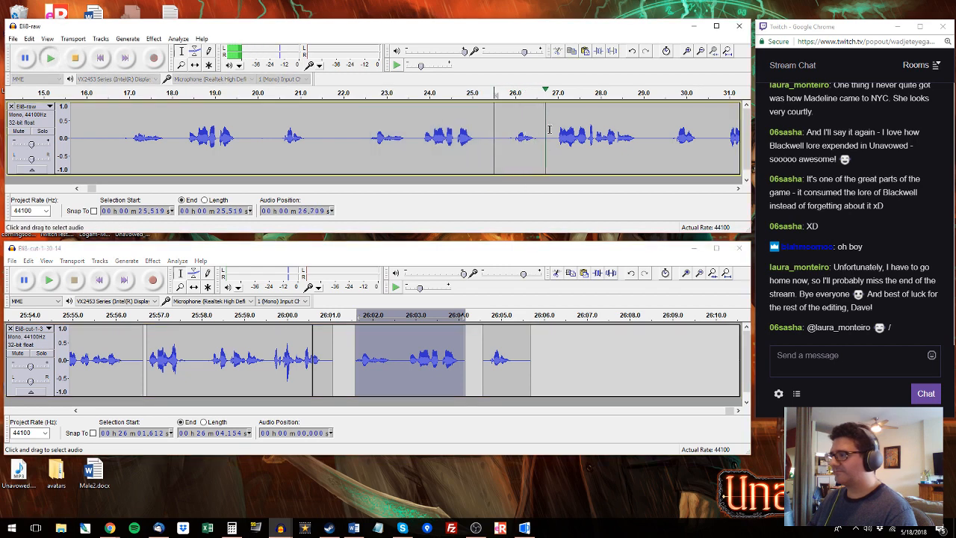
left_click_drag(645, 116, 555, 116)
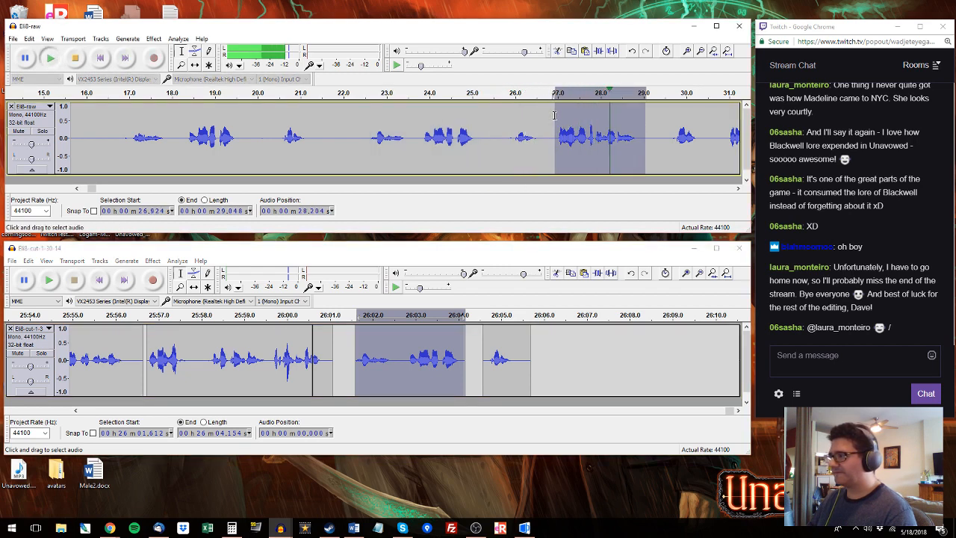
key("space")
left_click(537, 360)
key("ctrl+v")
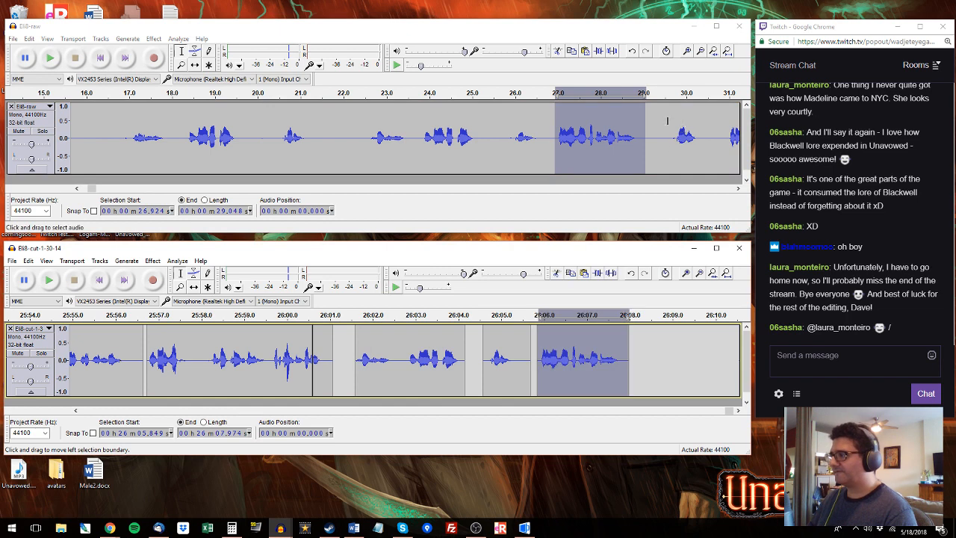
Step: Audition the next raw take and replace the cut's clip at 26:05.849 with the phrase from 30.917 to 33.309 seconds
left_click(668, 122)
key("space")
left_click_drag(668, 123, 605, 141)
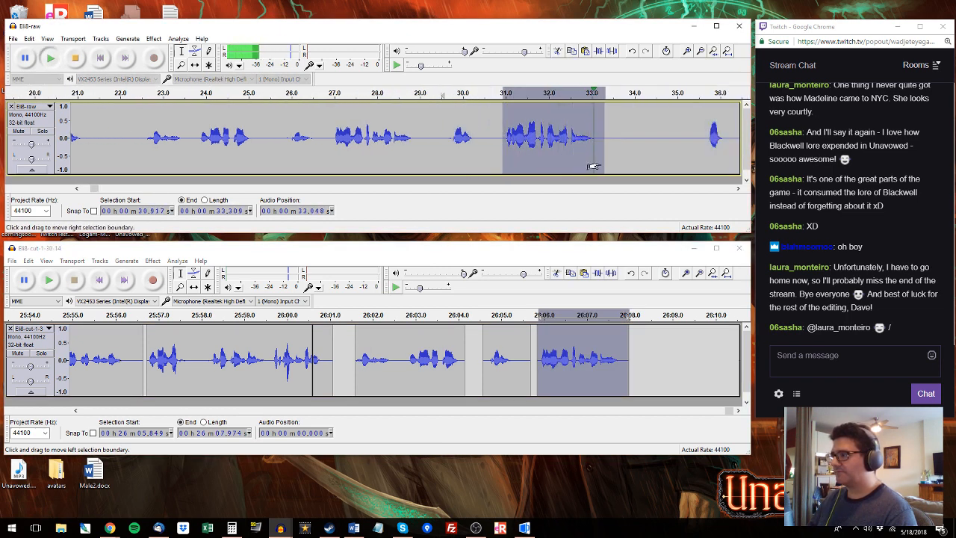
key("space")
key("ctrl+c")
key("alt+Tab")
key("ctrl+v")
Step: Replace the cut's short phrase at 26:04.584 with the Eli8-raw phrase from about 29.7 to 30.3 seconds
left_click_drag(450, 138, 478, 138)
key("ctrl+c")
double_click(497, 333)
key("ctrl+v")
Step: Audition Eli8-raw from 35.619 seconds and copy the take from 35.538 to 40.403 seconds into the cut at 26:07.974
left_click(703, 132)
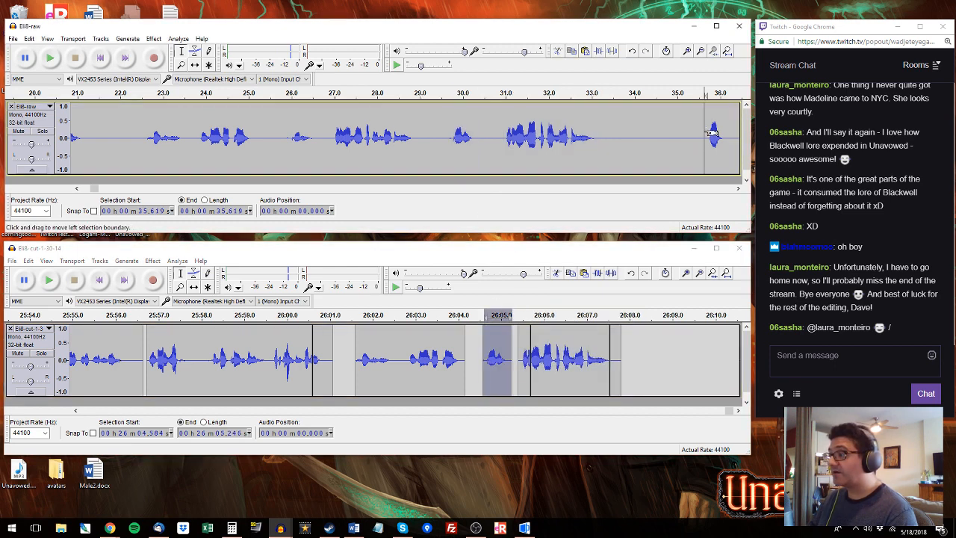
key("space")
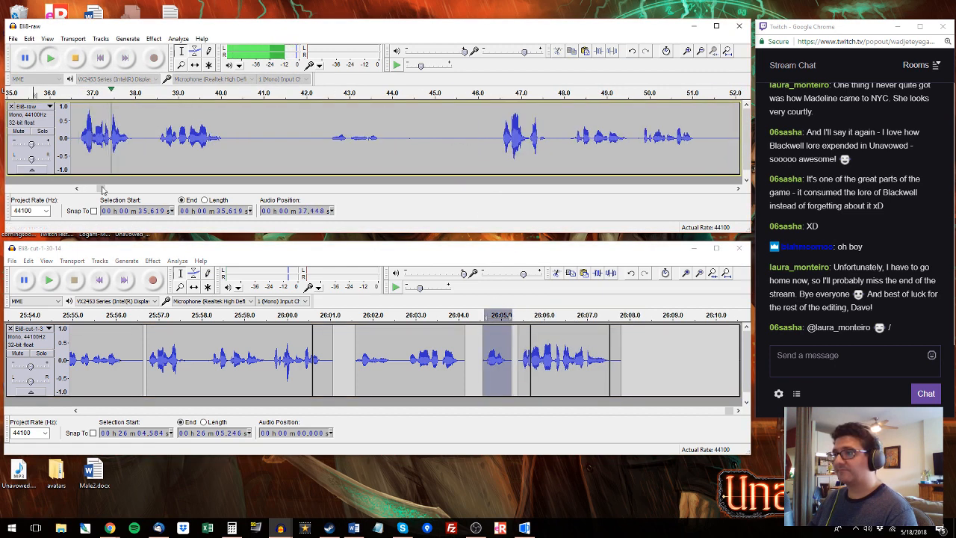
left_click(77, 189)
left_click(77, 188)
left_click(77, 189)
left_click(77, 189)
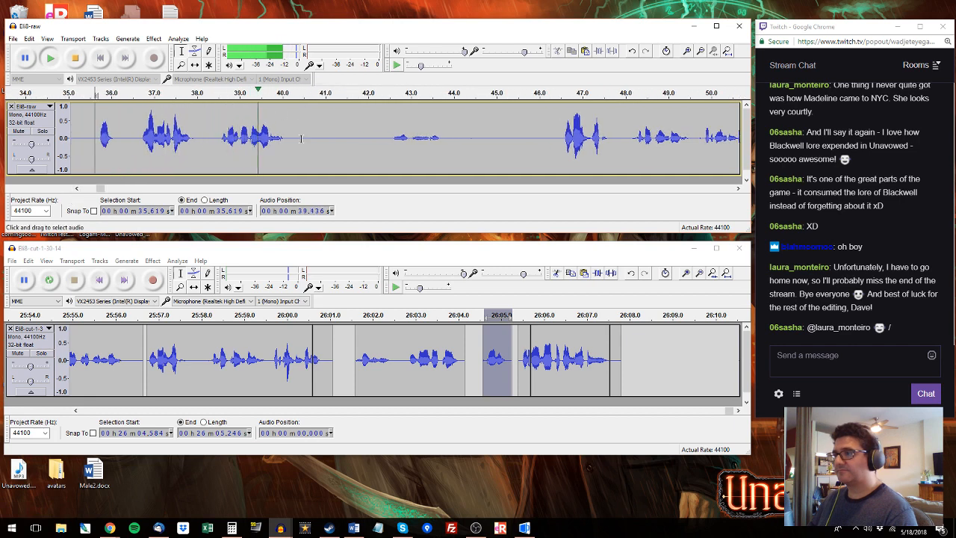
left_click_drag(300, 138, 92, 142)
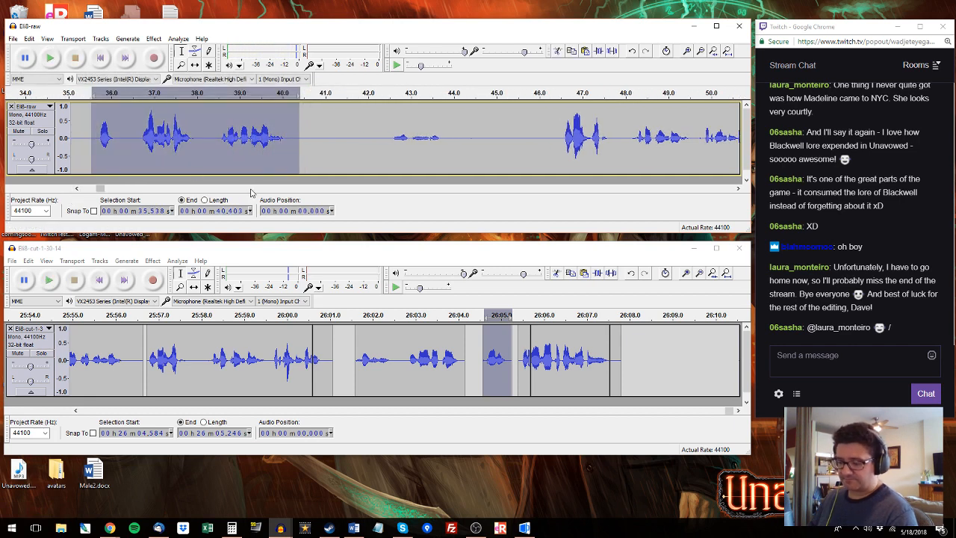
left_click(629, 344)
left_click_drag(635, 344, 835, 344)
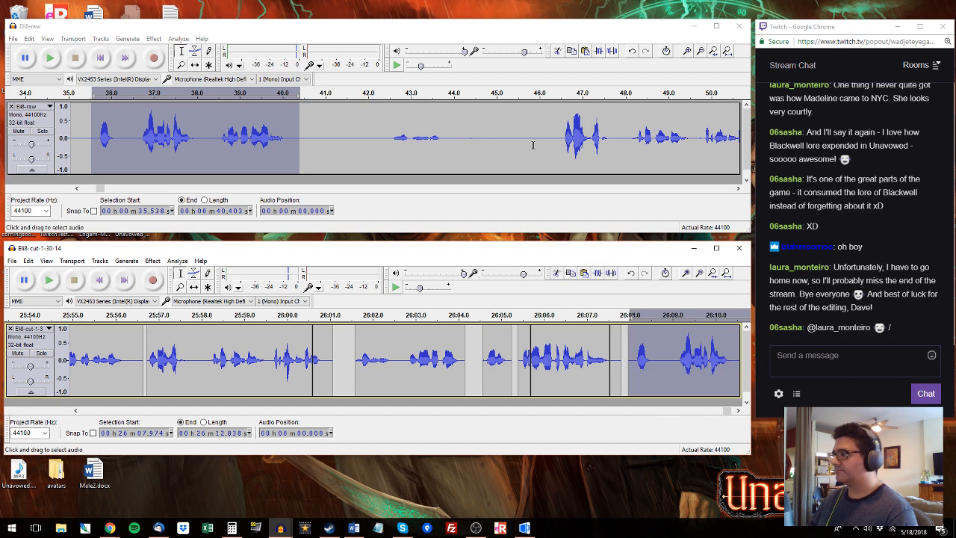
Step: Audition the Eli8-raw take from 46.510 to 51.513 seconds and the following one, placing the cursor at 57.853 seconds
left_click(557, 93)
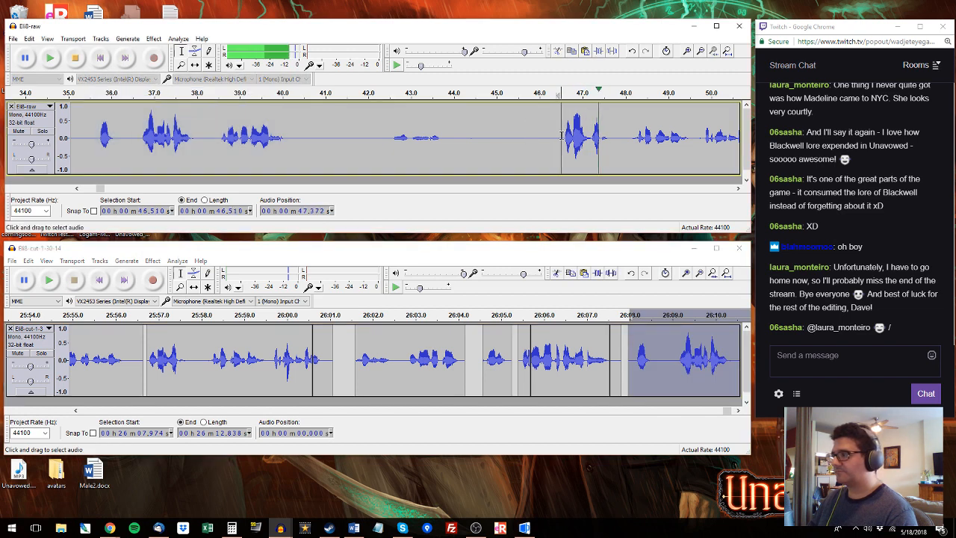
left_click(562, 135)
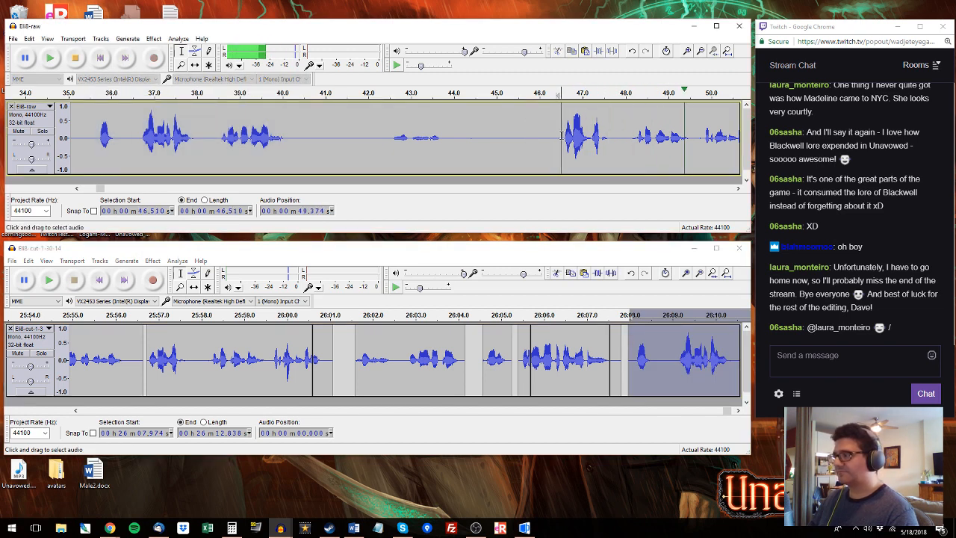
left_click_drag(561, 135, 543, 129)
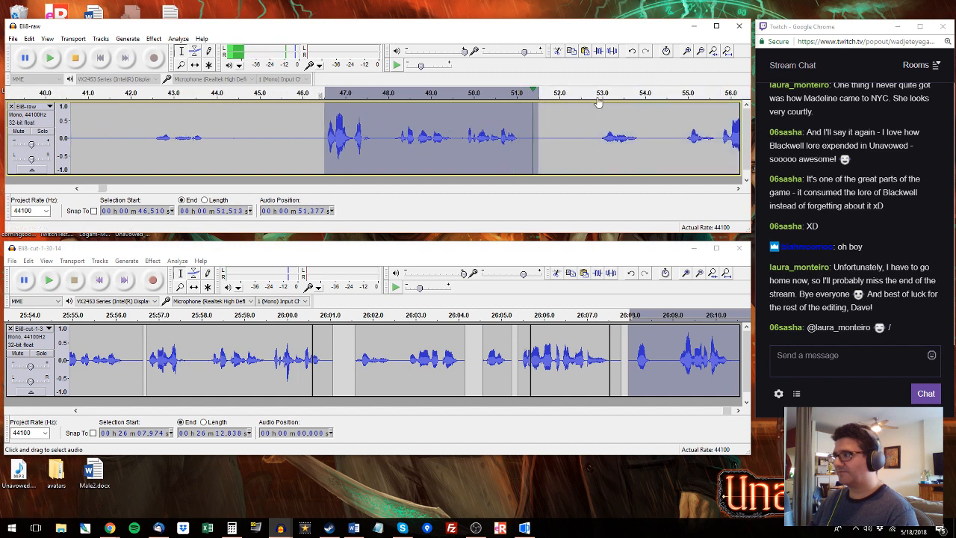
left_click(589, 142)
left_click_drag(737, 189, 738, 189)
key("space")
left_click(333, 122)
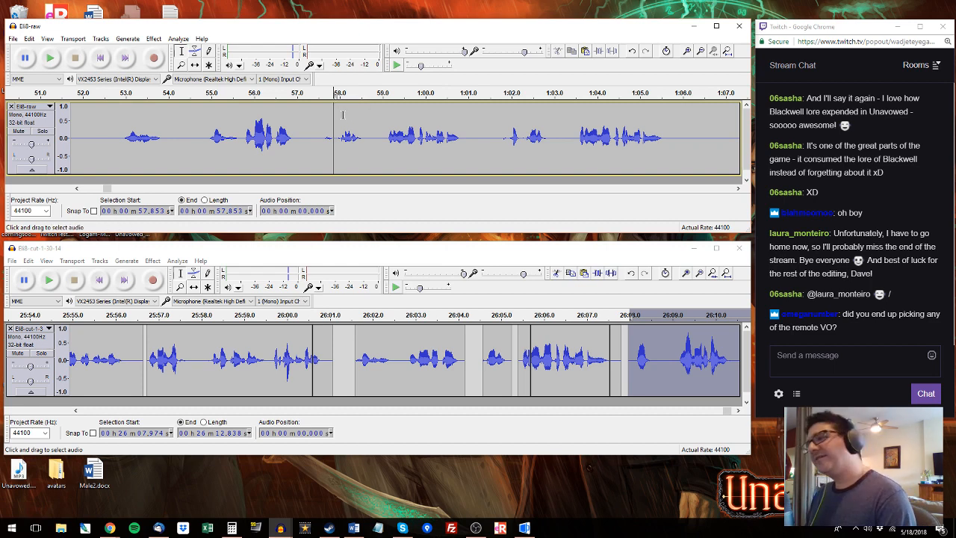
Step: Play the Eli8-raw take from 57.899 to 1:00.790 and the cut's clip at 26:07.974 to compare them
left_click(734, 410)
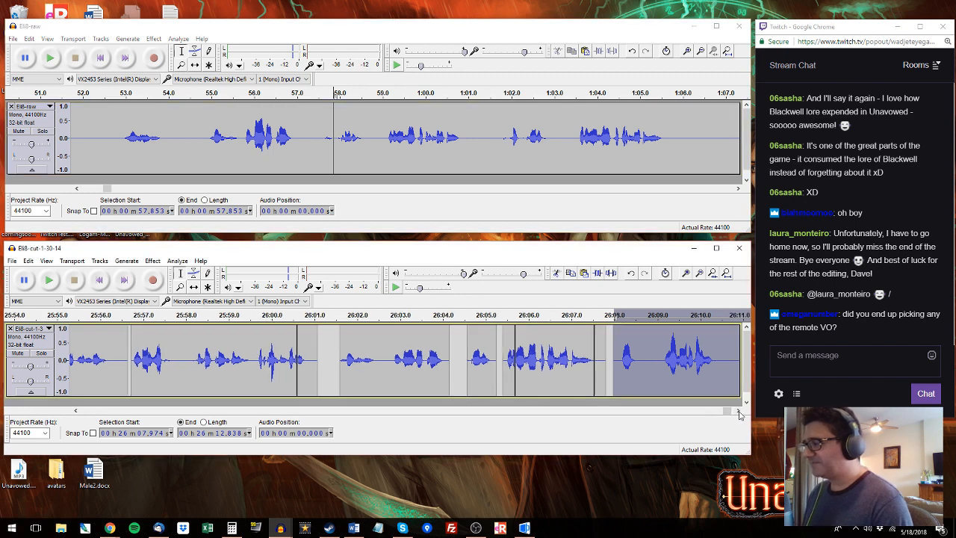
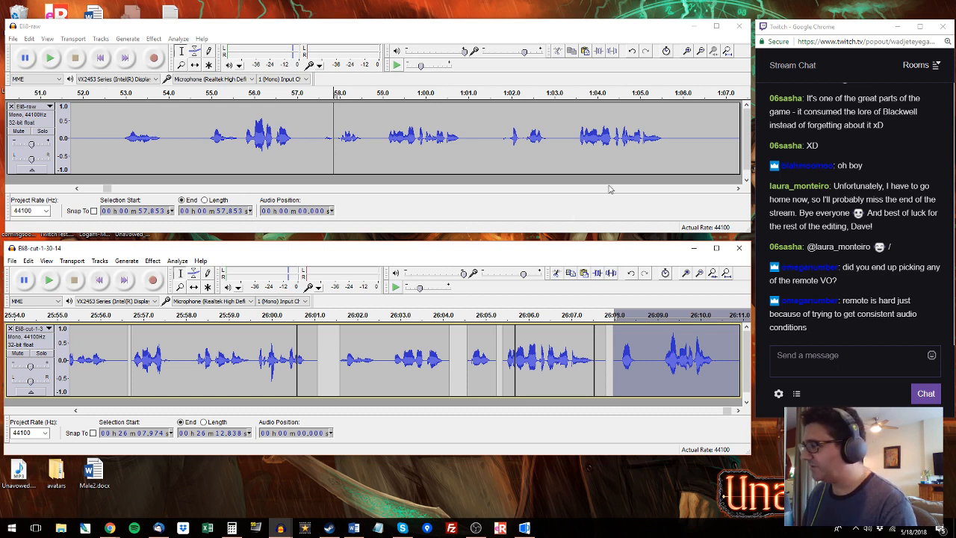
left_click(534, 38)
key("space")
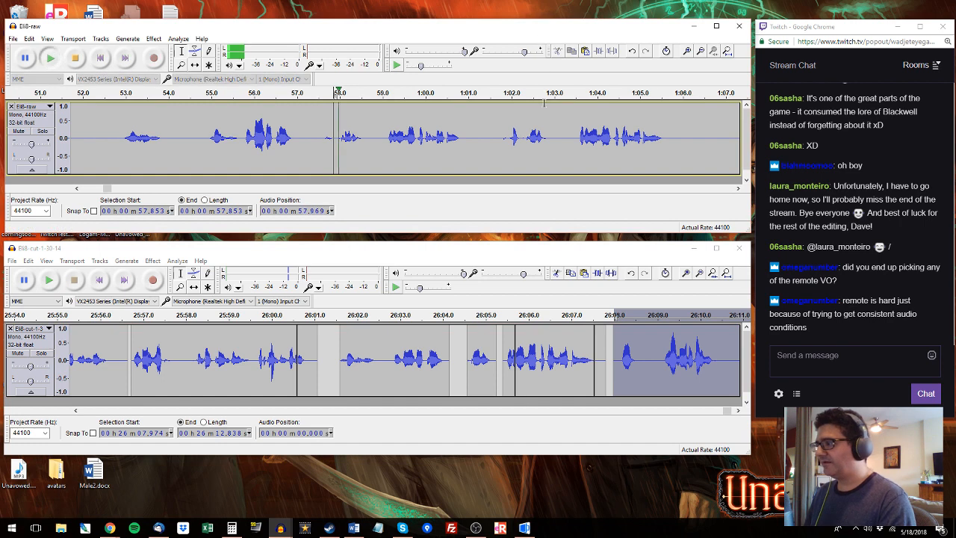
left_click_drag(336, 138, 459, 138)
left_click(712, 374)
key("space")
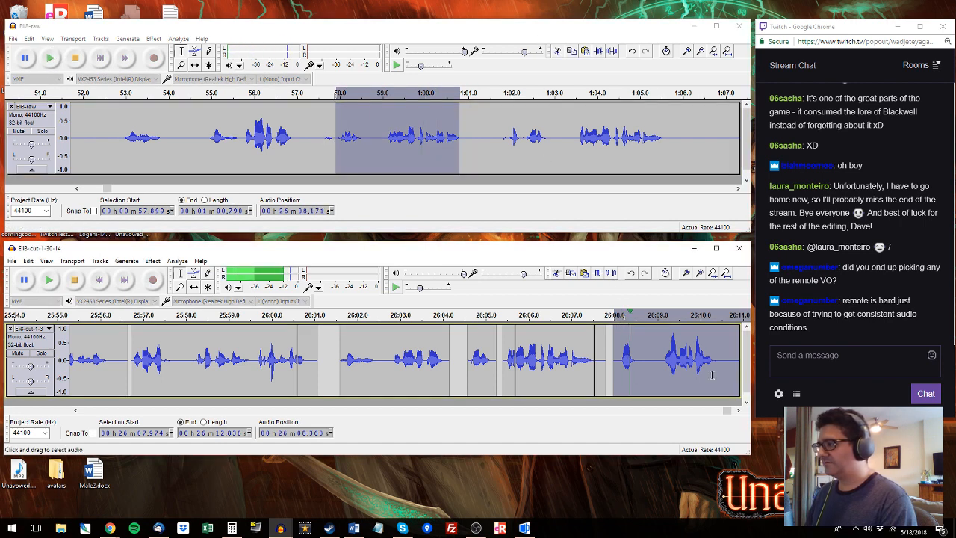
left_click(738, 410)
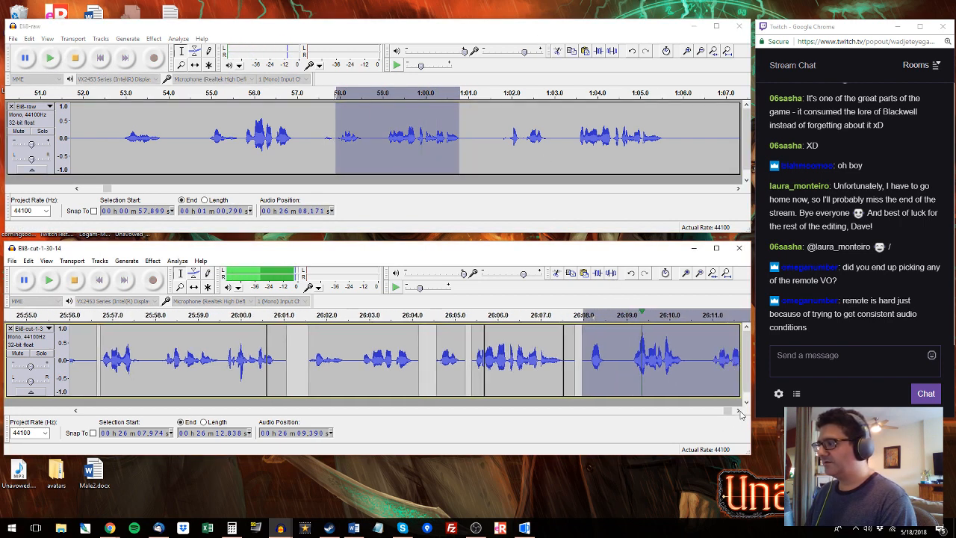
Step: Replace the cut's clip at 26:07.974 with the Eli8-raw take from 1:09.462 to 1:13.990
left_click(509, 93)
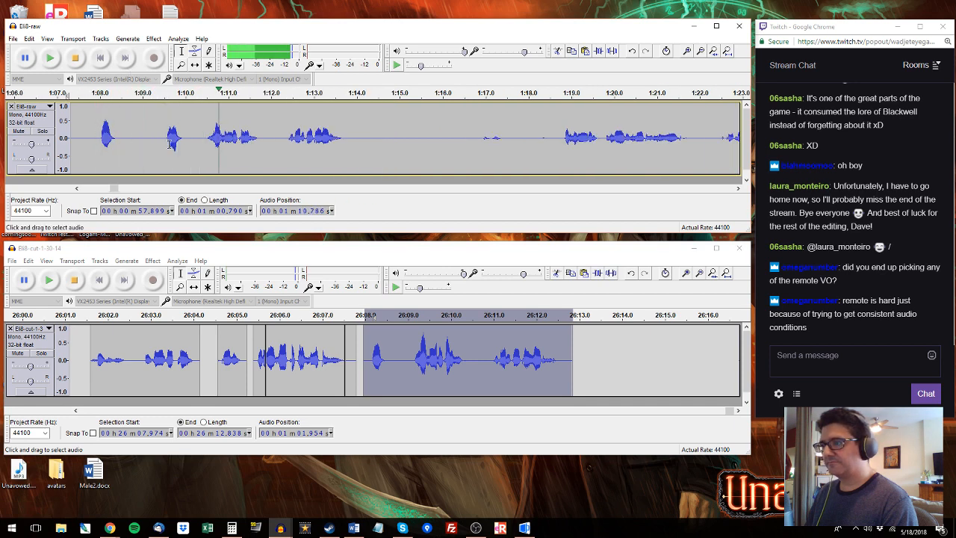
left_click_drag(163, 139, 356, 134)
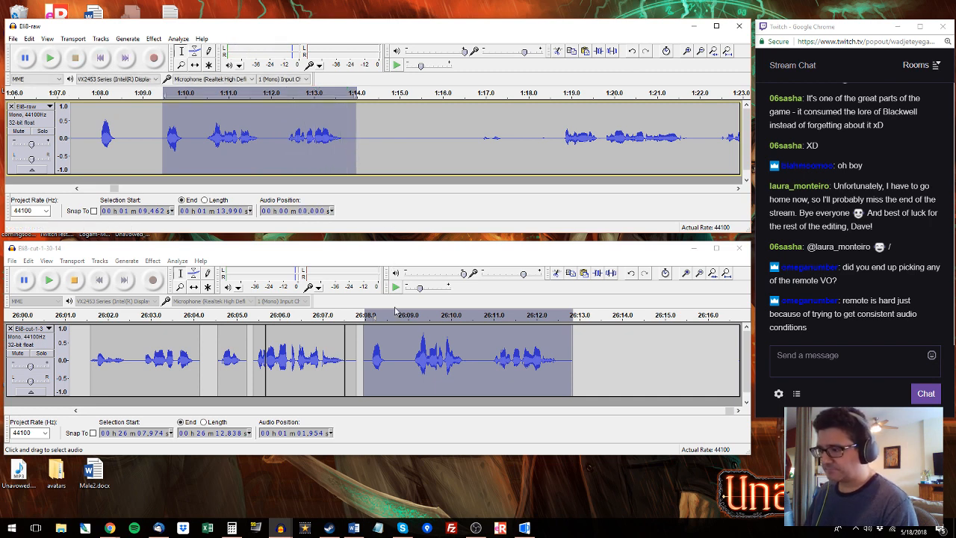
Step: Audition Eli8-raw from 1:18.692 and copy the take from 1:19.726 to 1:24.323 into the cut at 26:12.606
left_click(557, 121)
key("space")
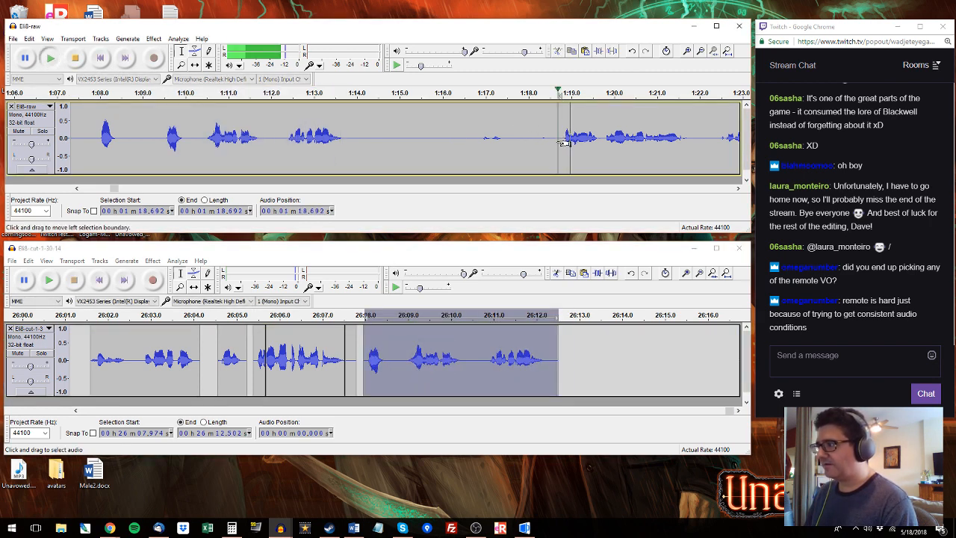
left_click_drag(560, 134, 586, 140)
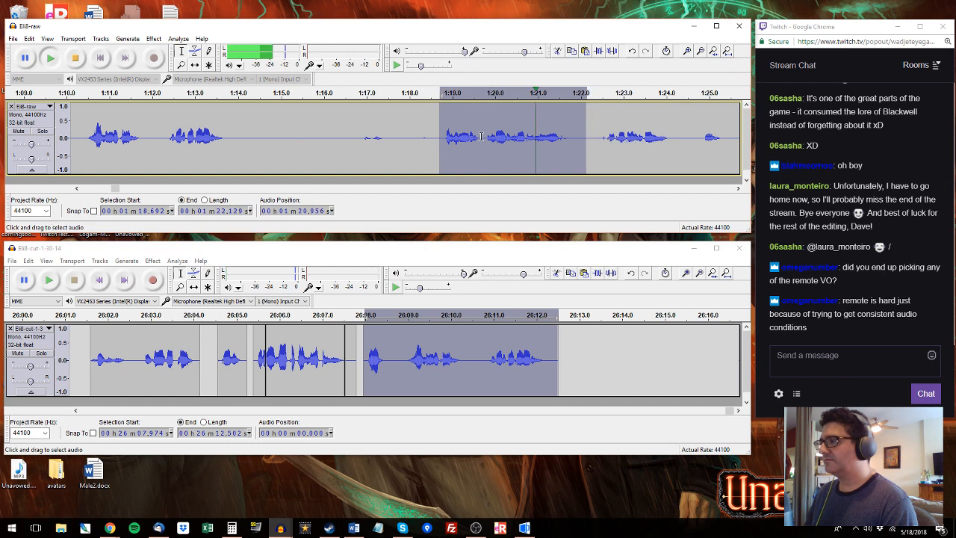
left_click_drag(484, 136, 680, 125)
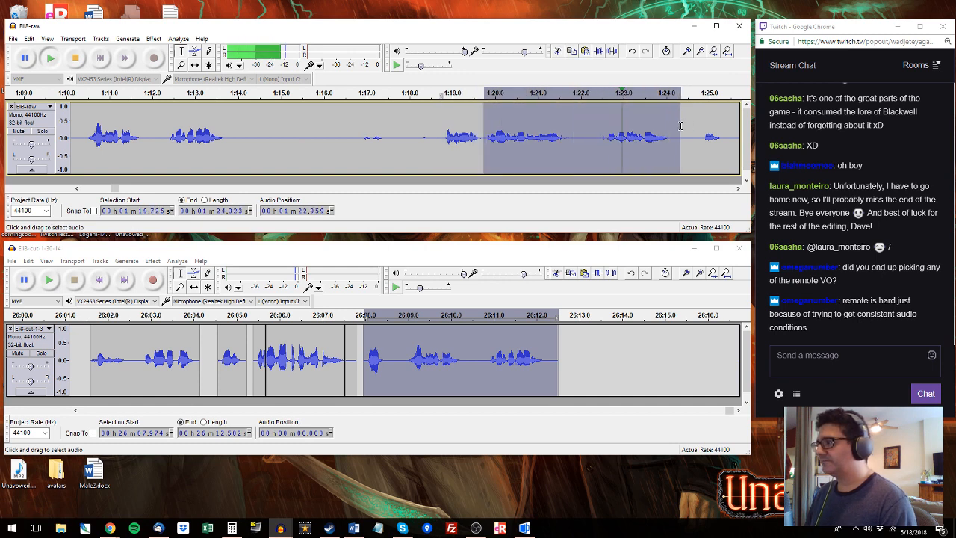
key("space")
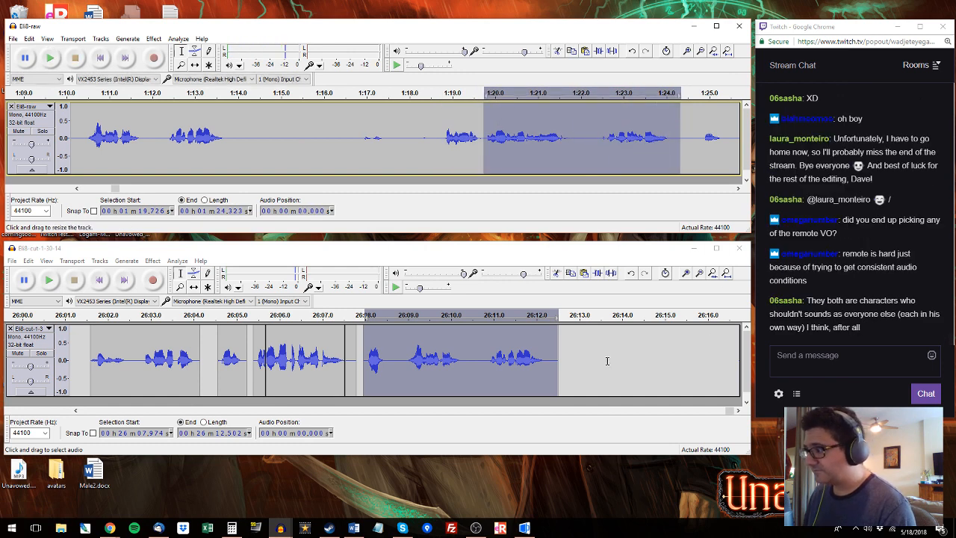
left_click(563, 345)
key("ctrl+v")
Step: Audition Eli8-raw from 1:24.822 and copy the short phrase up to 1:25.821 into the cut at 26:17.366
left_click(702, 121)
key("space")
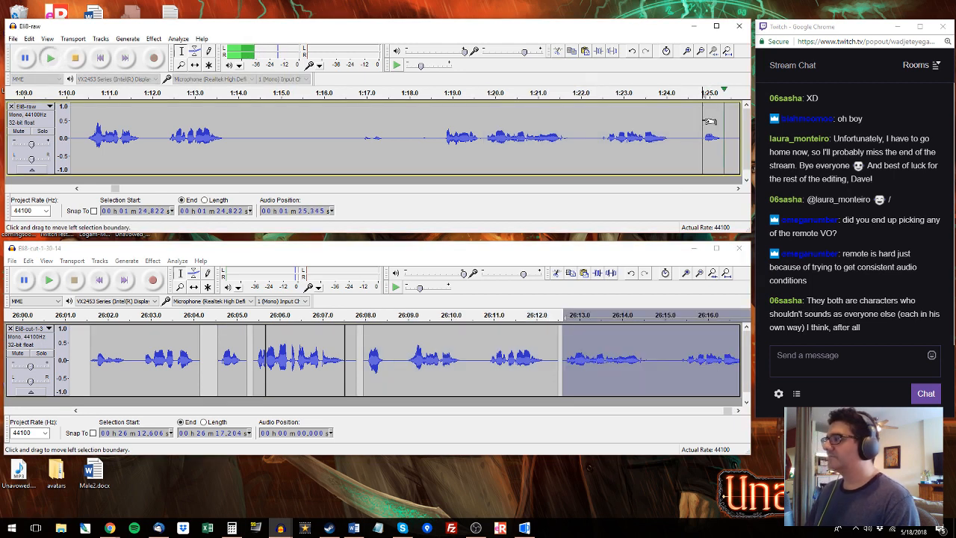
key("space")
left_click(75, 139, "shift")
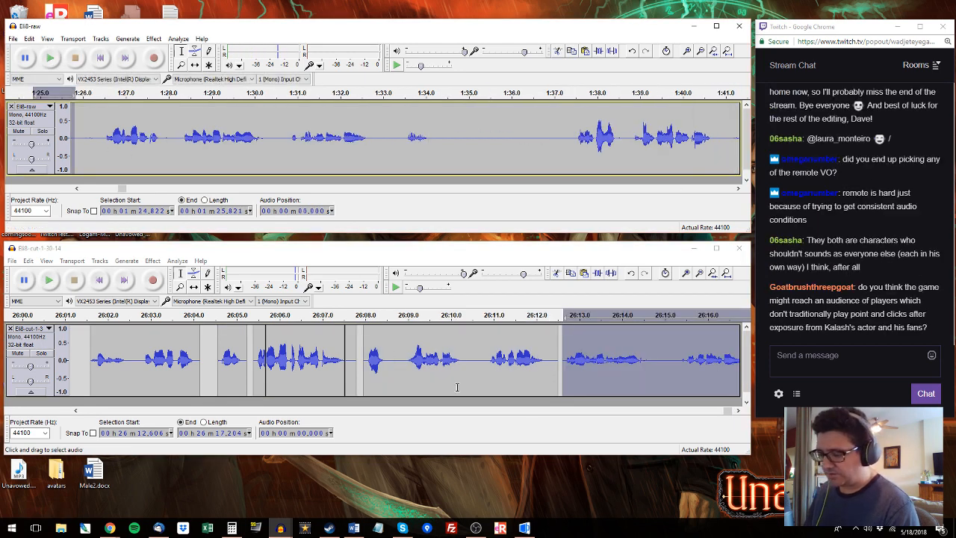
left_click(736, 411)
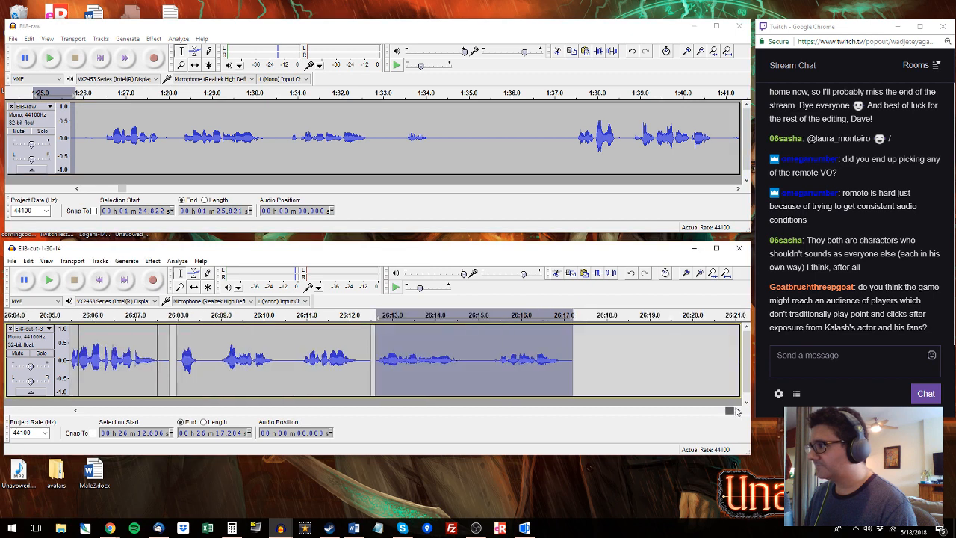
left_click(580, 344)
key("ctrl+v")
Step: Audition Eli8-raw from 1:26.506 and select the take from 1:28.271 to 1:32.984
left_click(104, 119)
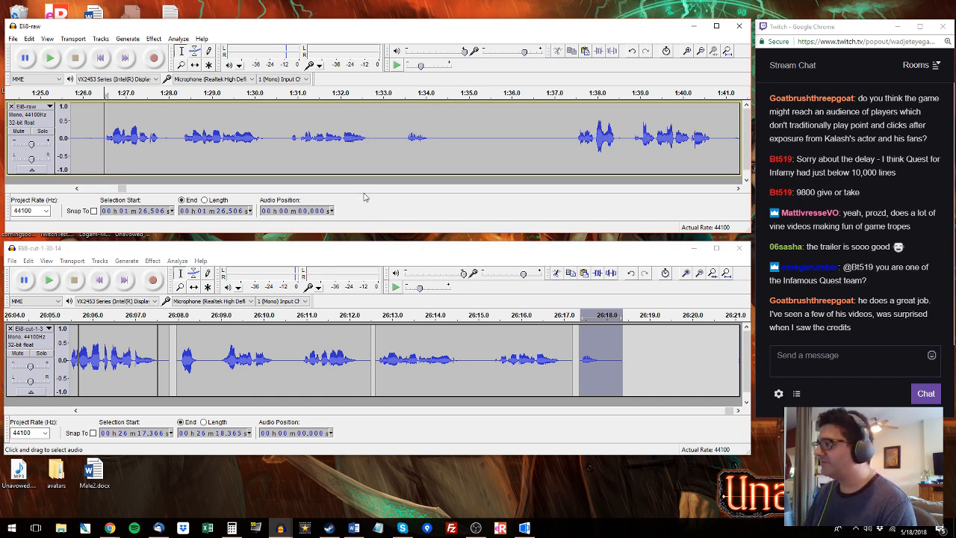
key("space")
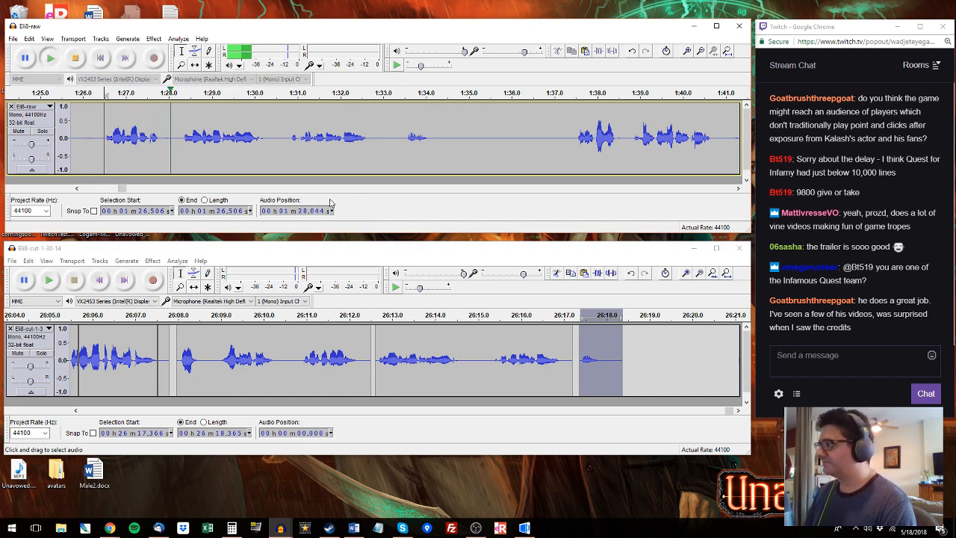
left_click_drag(180, 133, 285, 130)
key("space")
left_click(381, 137, "shift")
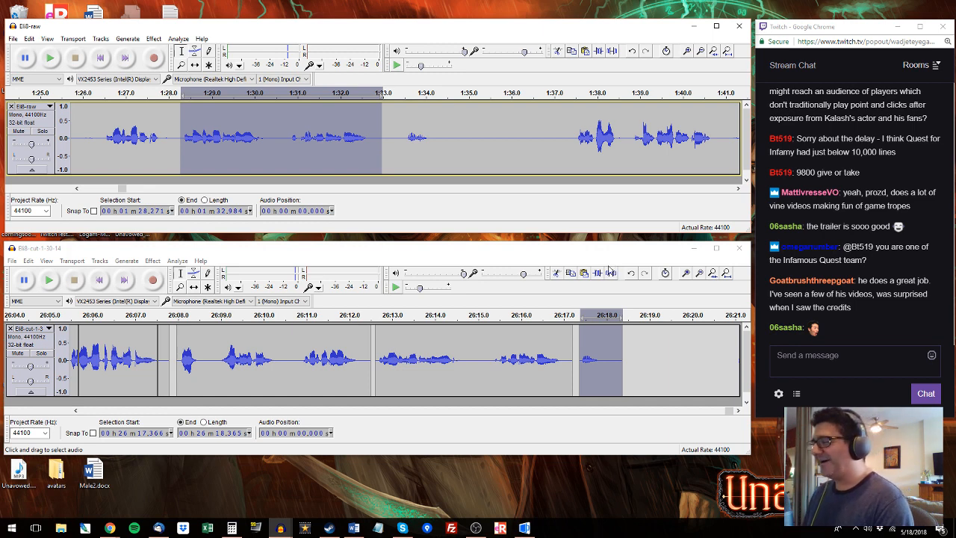
Step: Replace the cut's short phrase at 26:17.366 with the Eli8-raw phrase from 1:33.437 to 1:34.192
left_click(498, 250)
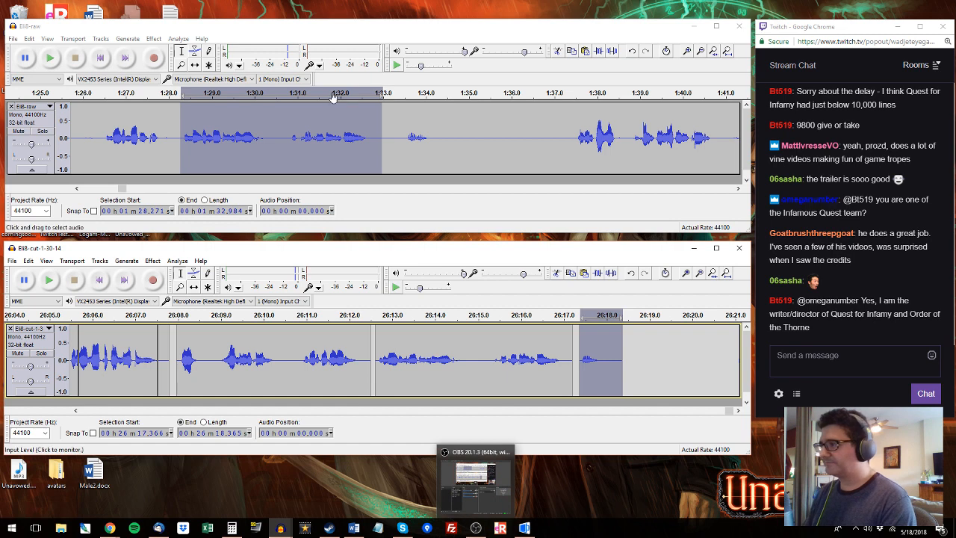
left_click(400, 93)
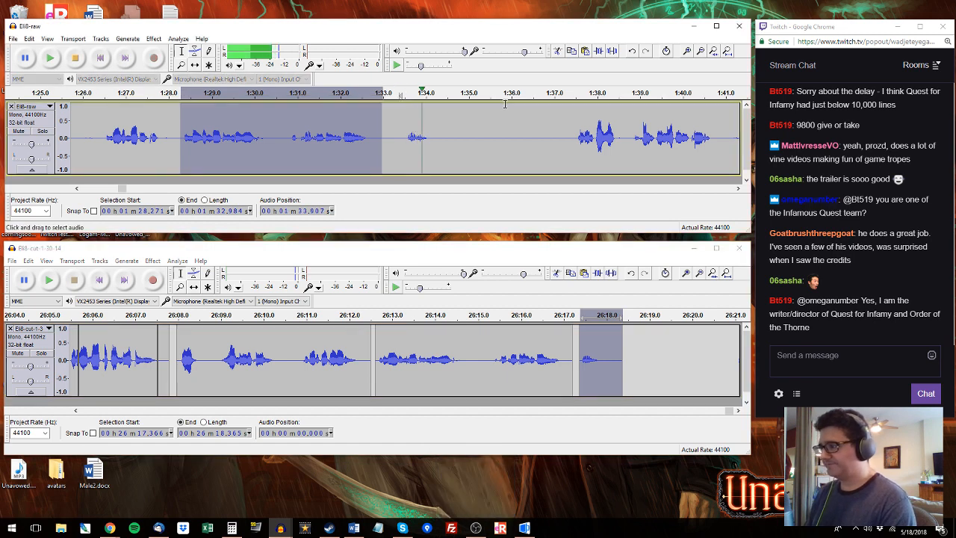
left_click_drag(401, 137, 433, 138)
key("ctrl+c")
left_click(579, 342)
key("ctrl+v")
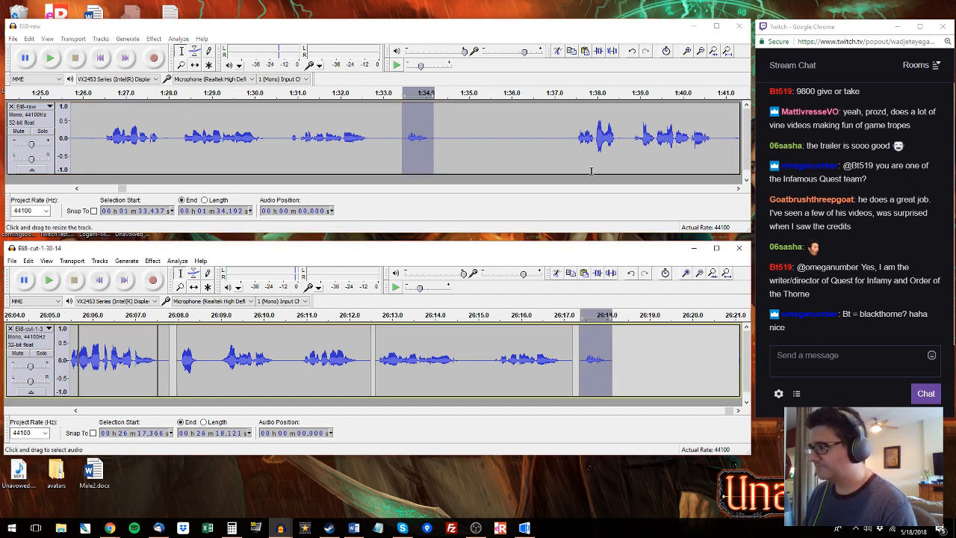
Step: Audition Eli8-raw from 1:37.303 and copy the take from 1:41.727 to 1:46.672 into the cut at 26:18.318
left_click(566, 138)
key("space")
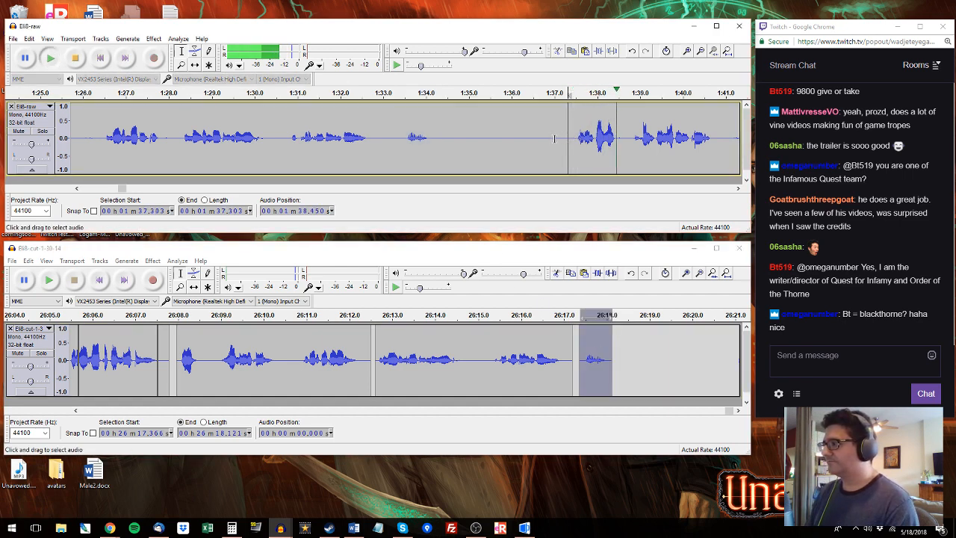
left_click_drag(573, 138, 686, 134)
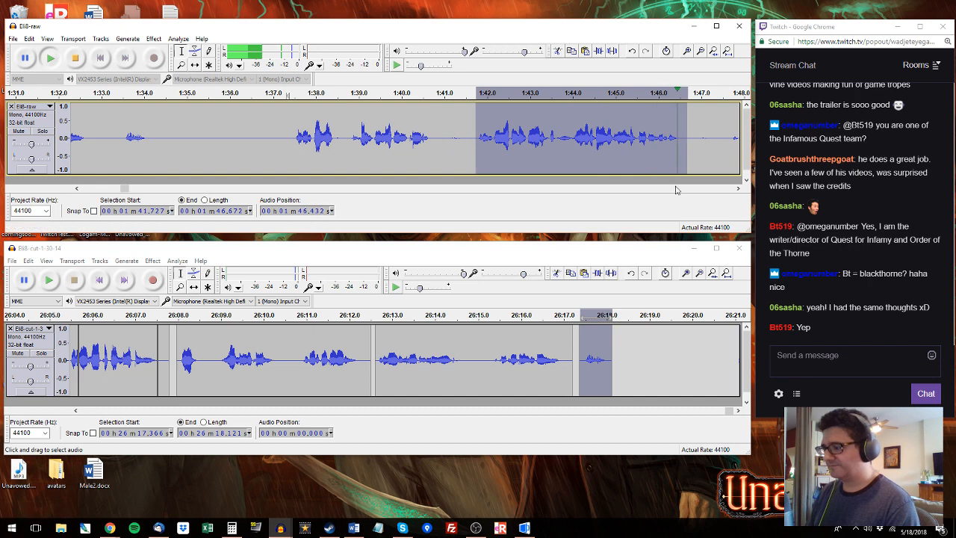
key("space")
key("ctrl+c")
left_click(621, 336)
key("ctrl+v")
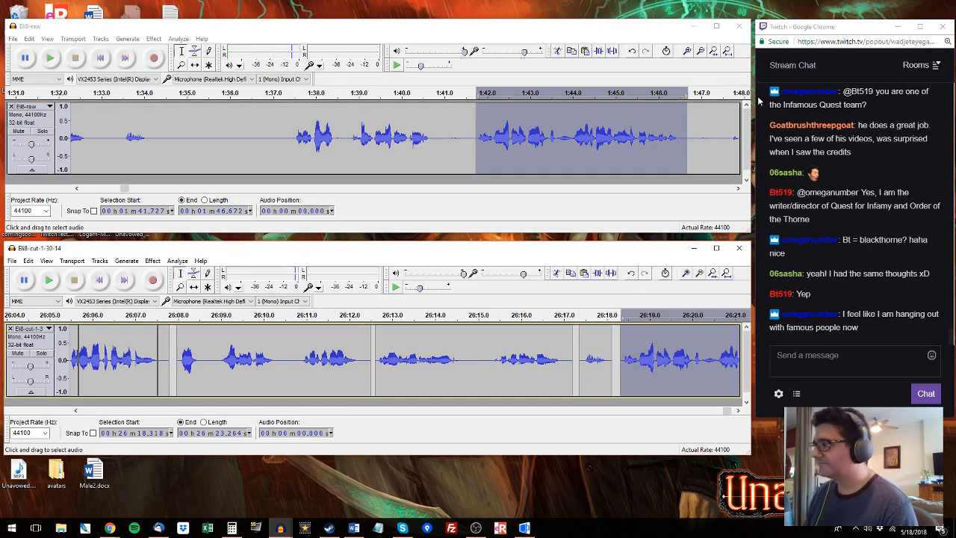
Step: Audition Eli8-raw from 1:47.752, marking the take from 1:50.399 to 1:53.987, and select the faint spot from 2:02.555 to 2:02.857
left_click(733, 127)
key("space")
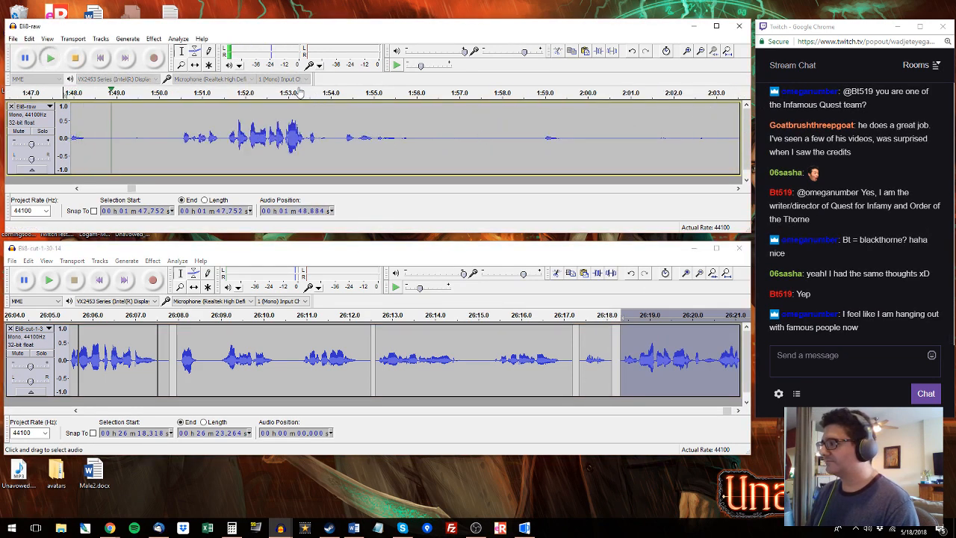
left_click_drag(176, 139, 329, 141)
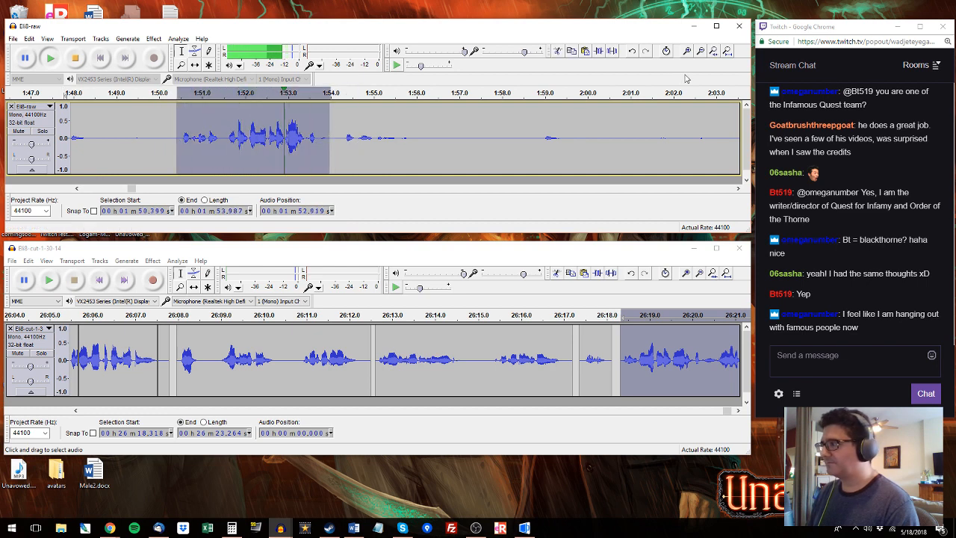
left_click(703, 130)
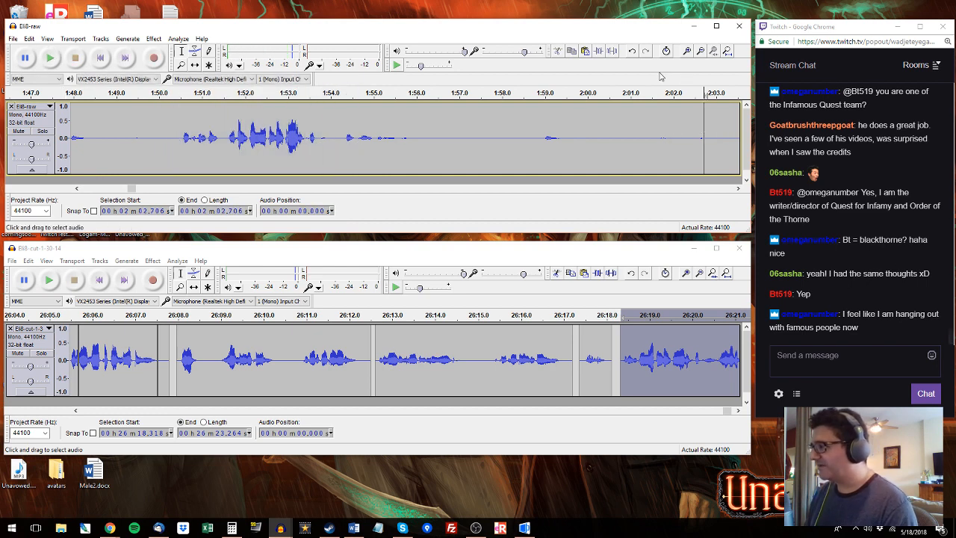
left_click_drag(698, 134, 710, 137)
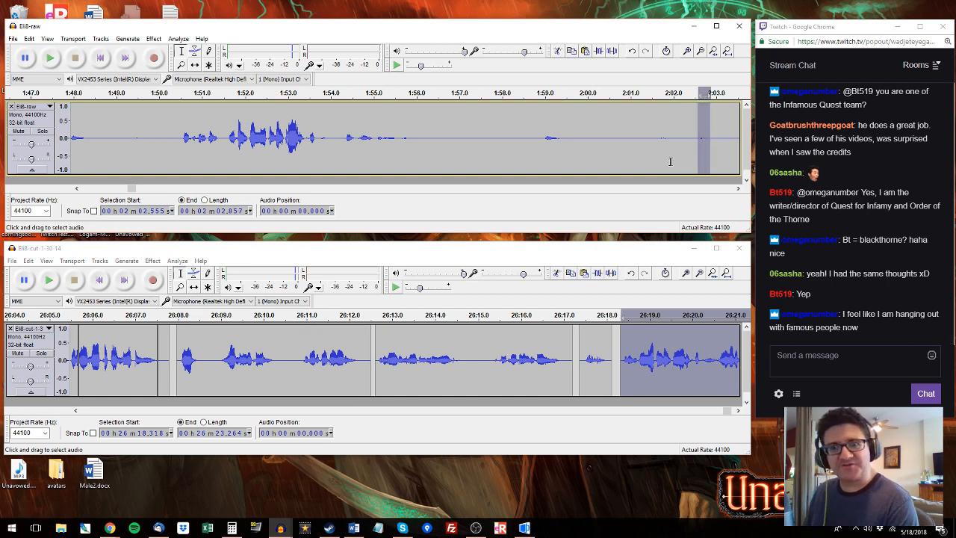
Step: Audition Eli8-raw from 2:03.089 and replace the cut's clip at 26:18.318 with the take from 2:08.139 to 2:14.084
left_click(720, 128)
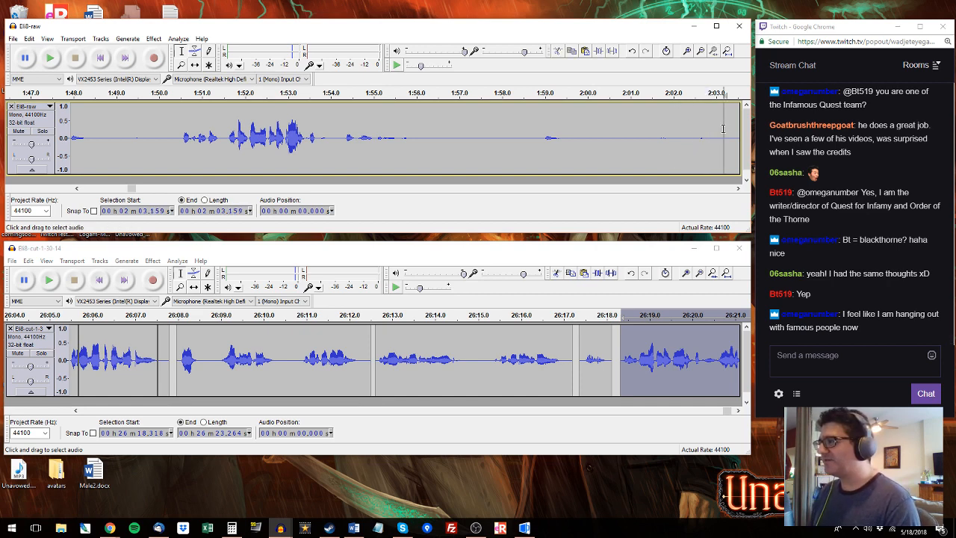
key("space")
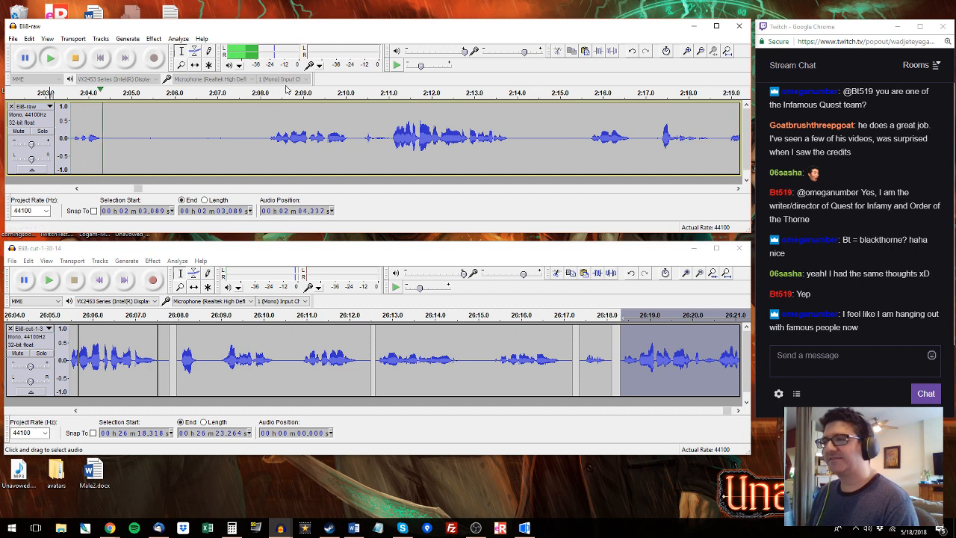
left_click_drag(271, 98, 356, 98)
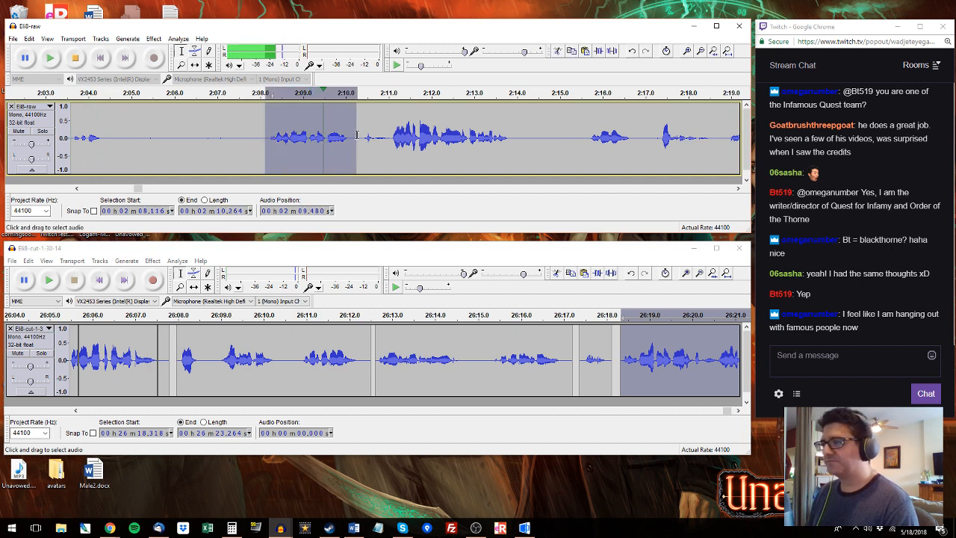
left_click_drag(388, 137, 520, 139)
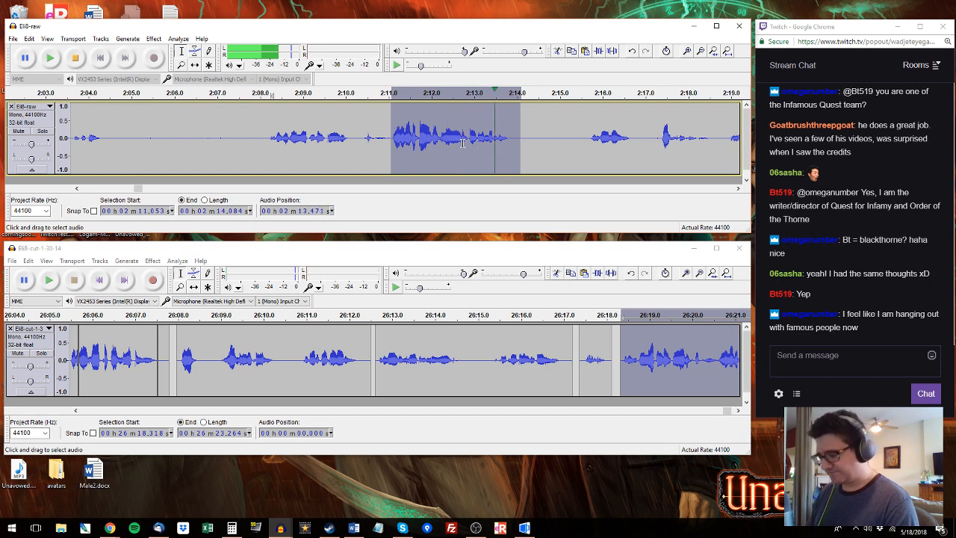
left_click(265, 137, "shift")
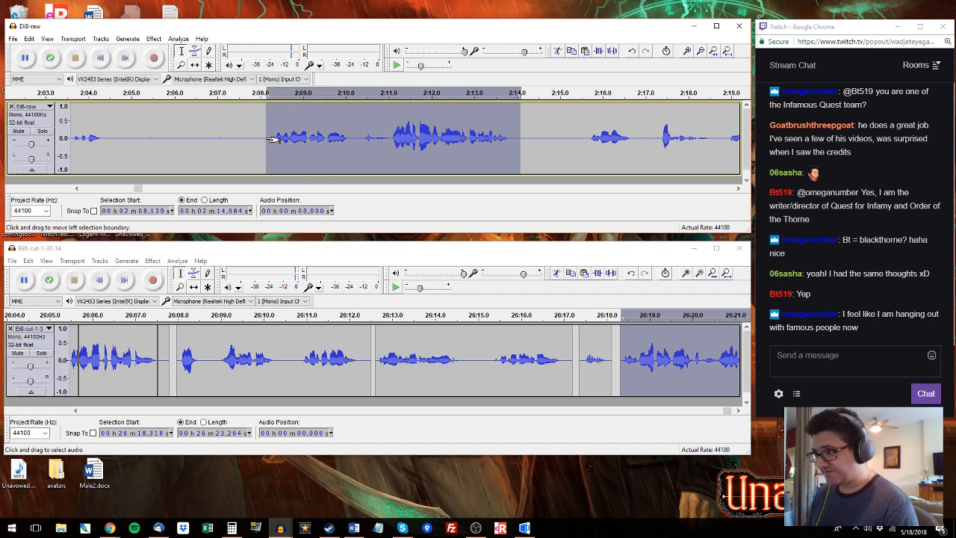
left_click(730, 411)
left_click_drag(730, 411, 734, 410)
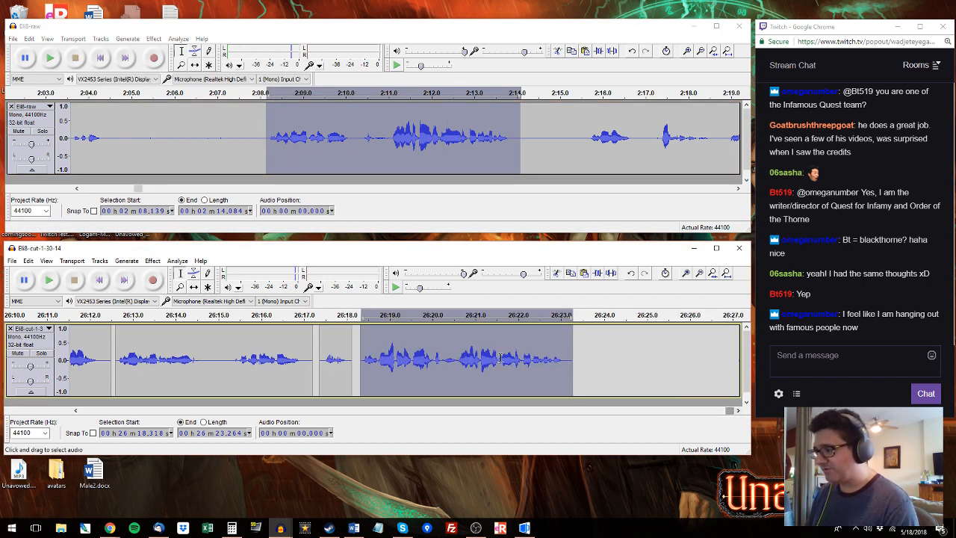
key("ctrl+v")
Step: Copy the Eli8-raw take from 2:15.651 to 2:20.632 into the cut at 26:24.460
left_click(585, 93)
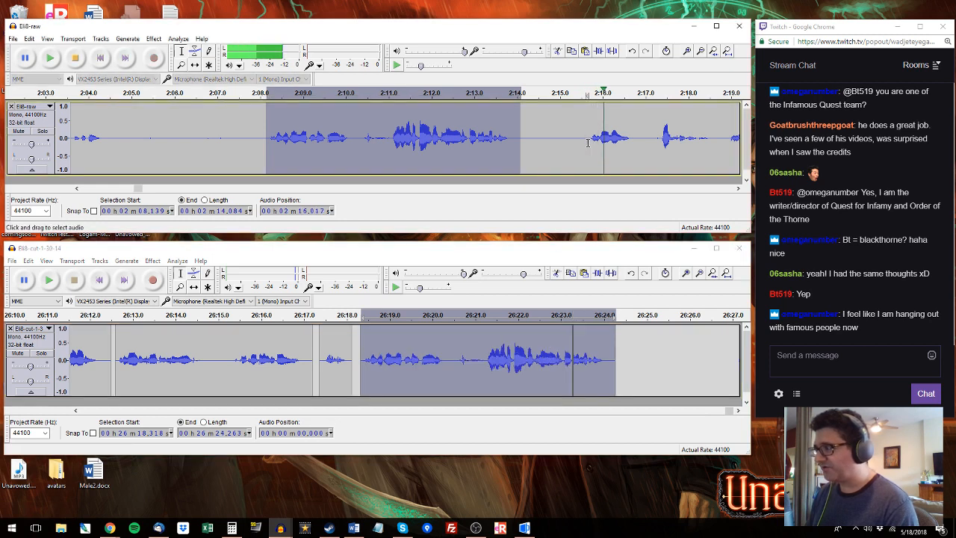
left_click_drag(587, 141, 696, 130)
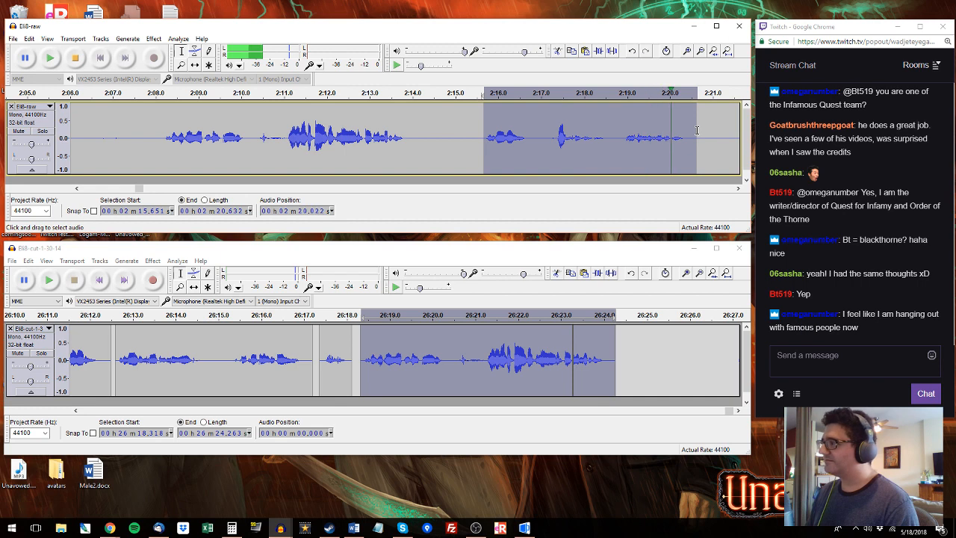
left_click(624, 339)
key("ctrl+v")
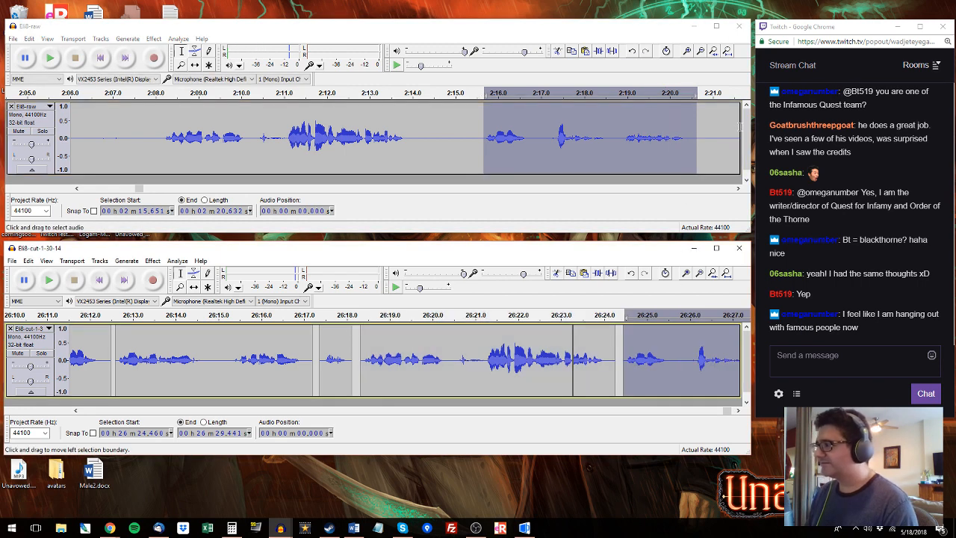
Step: Audition Eli8-raw from 2:21.468, select the take from 2:24.103 to 2:29.444, and play the cut from 26:24.518 to compare
left_click(732, 123)
key("space")
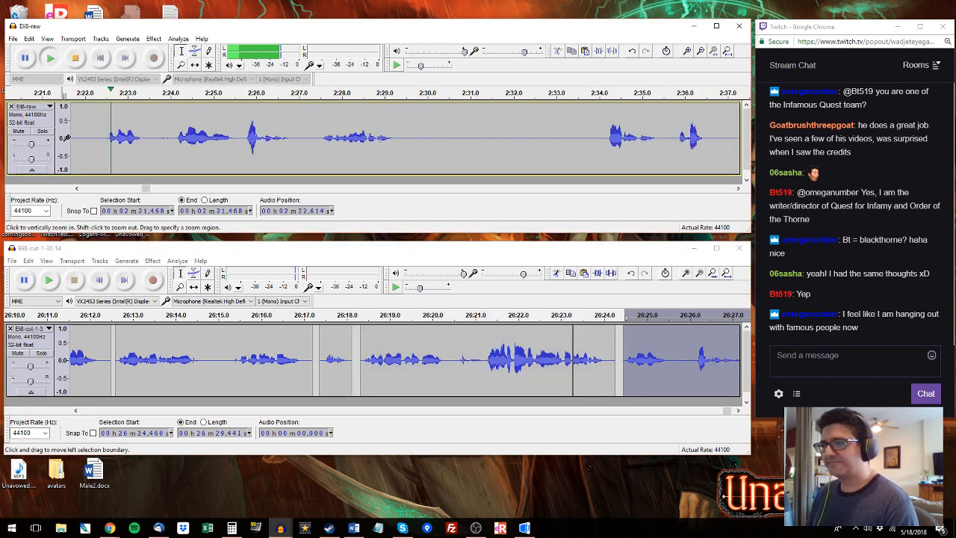
left_click_drag(103, 138, 403, 125)
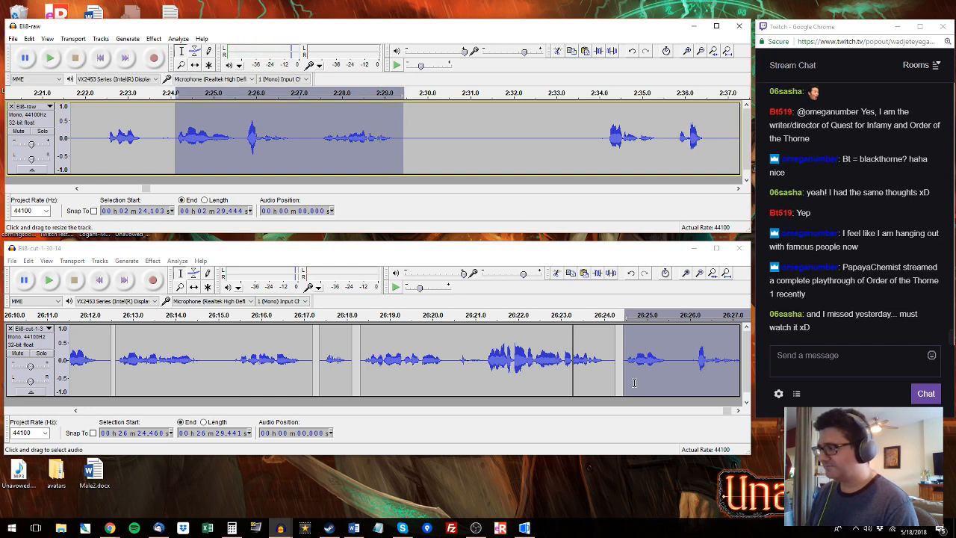
left_click(627, 359)
key("space")
left_click_drag(728, 412, 732, 412)
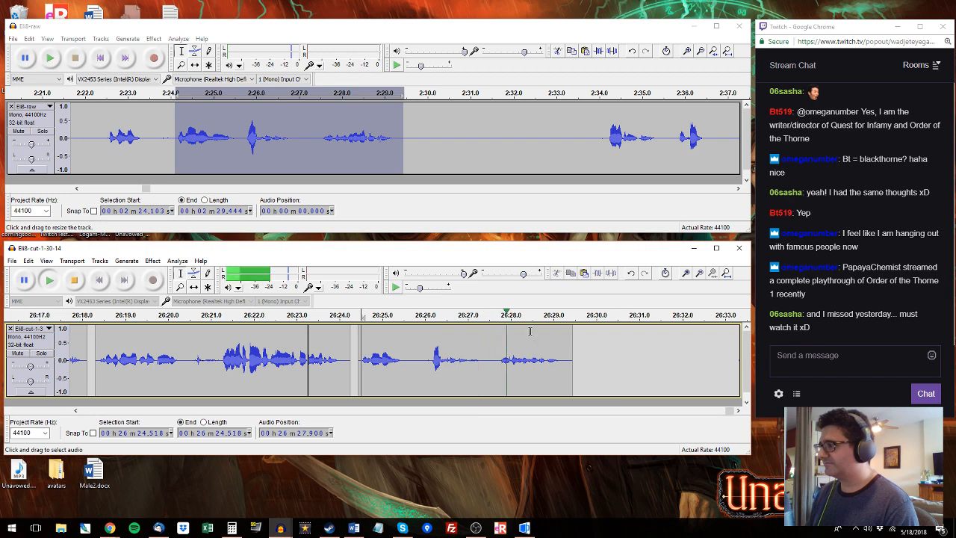
key("space")
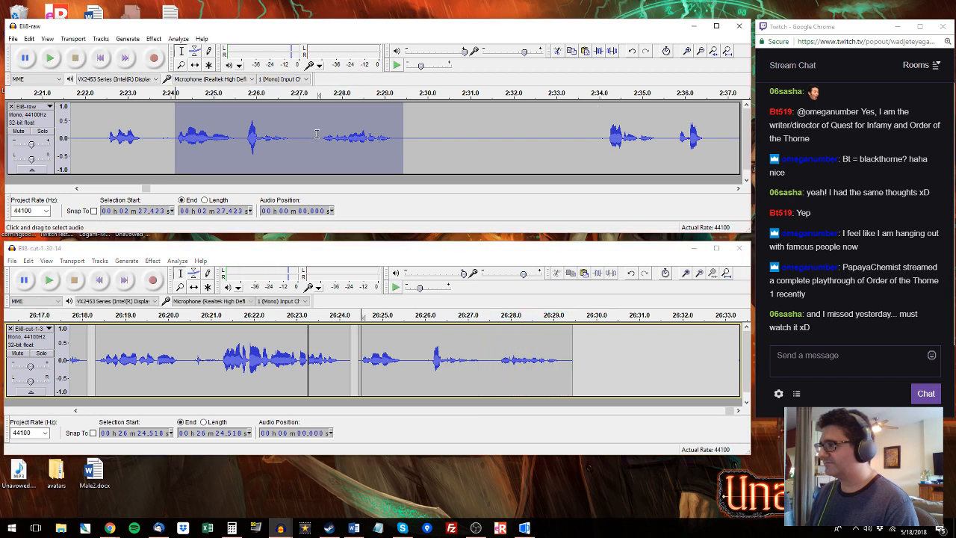
Step: Replace the cut's phrase from 26:27.664 to 26:29.336 with the Eli8-raw phrase from 2:27.470 to 2:29.362, and play it
left_click_drag(399, 138, 319, 138)
key("space")
key("space")
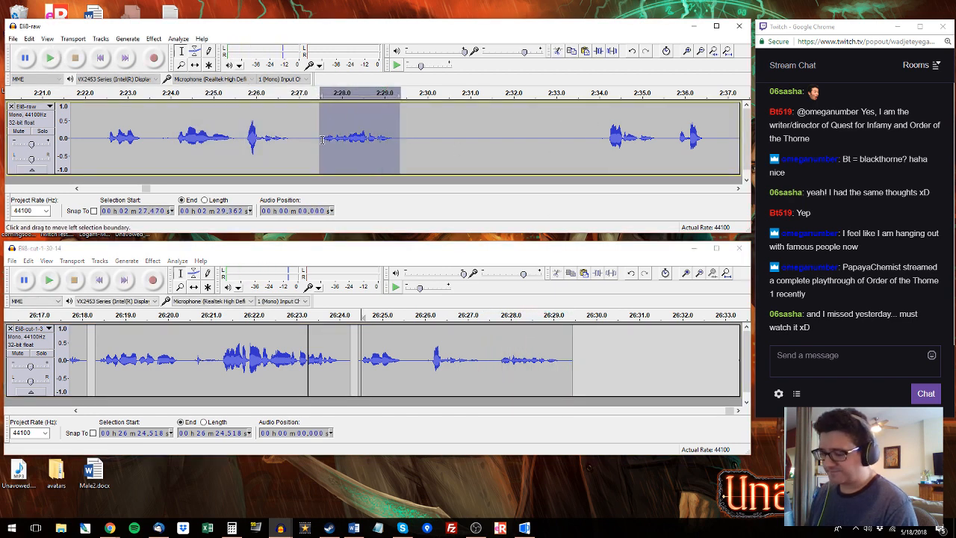
left_click_drag(496, 348, 568, 338)
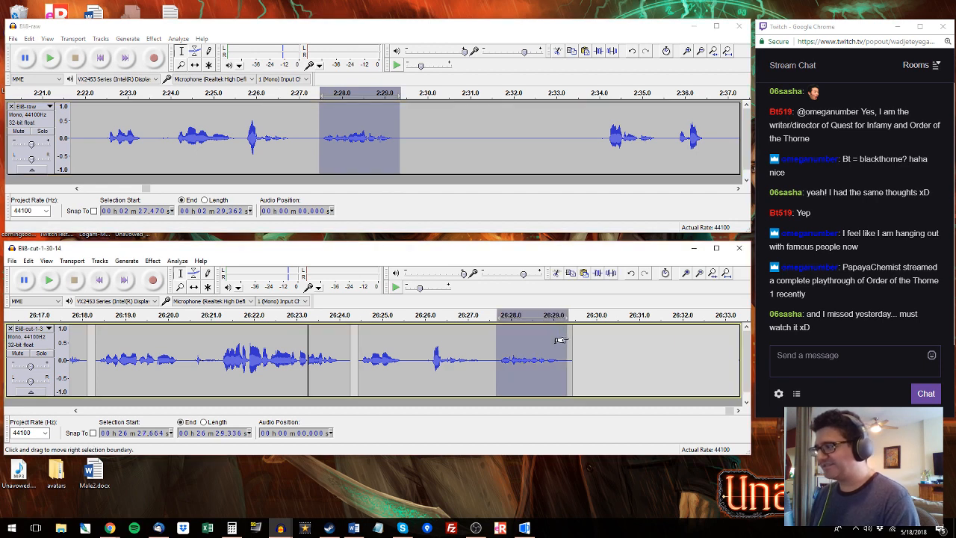
key("ctrl+v")
key("space")
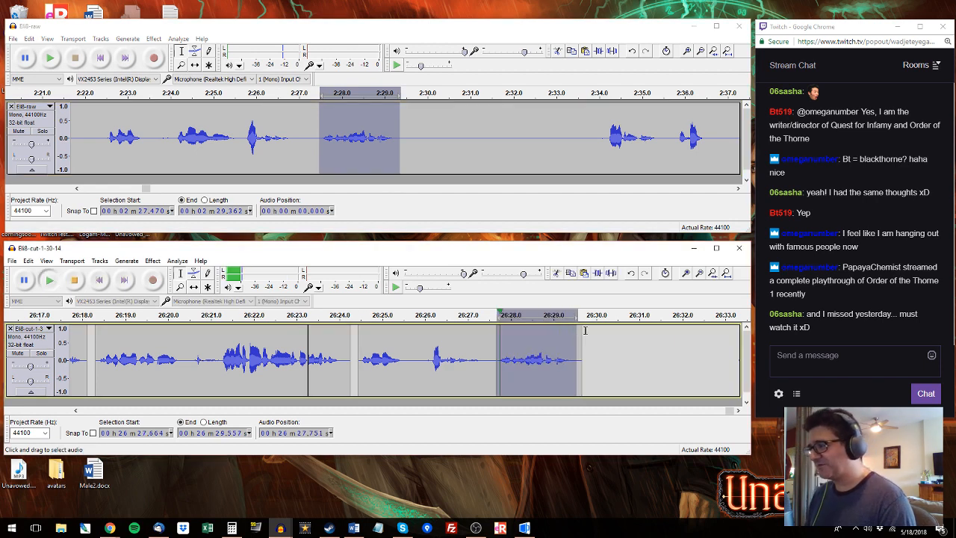
Step: Audition Eli8-raw from about 2:34 and copy the take from 2:34.111 to 2:38.557 into the cut at 26:29.766
left_click(604, 92)
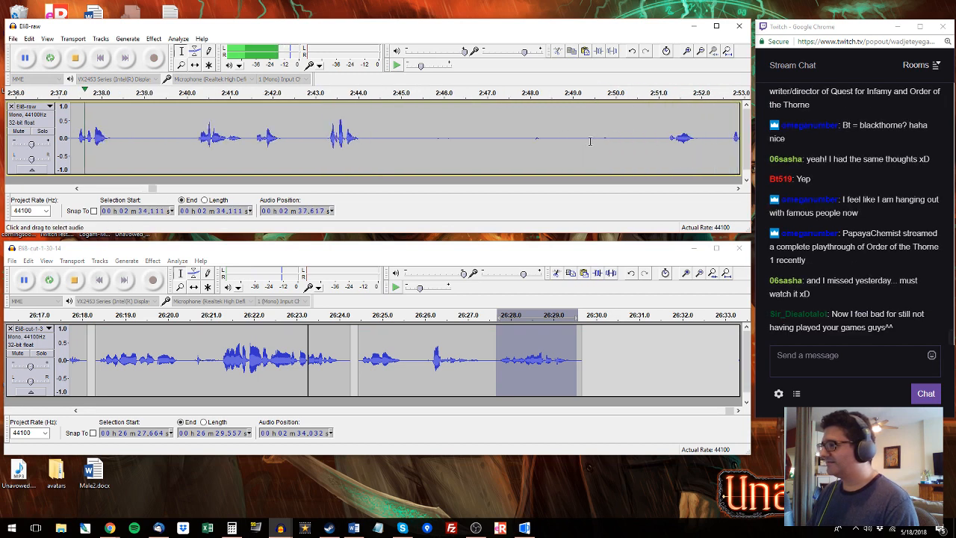
left_click(125, 136, "shift")
key("space")
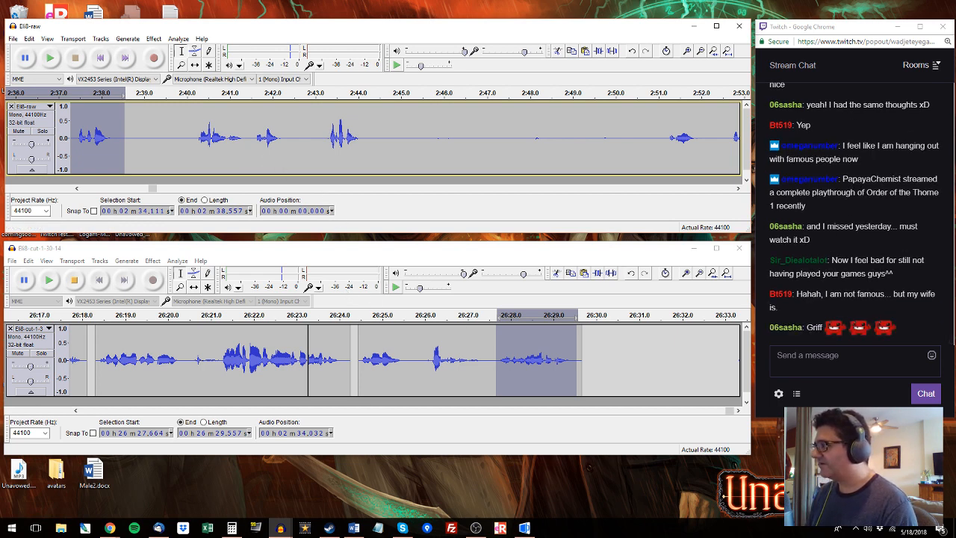
left_click(587, 352)
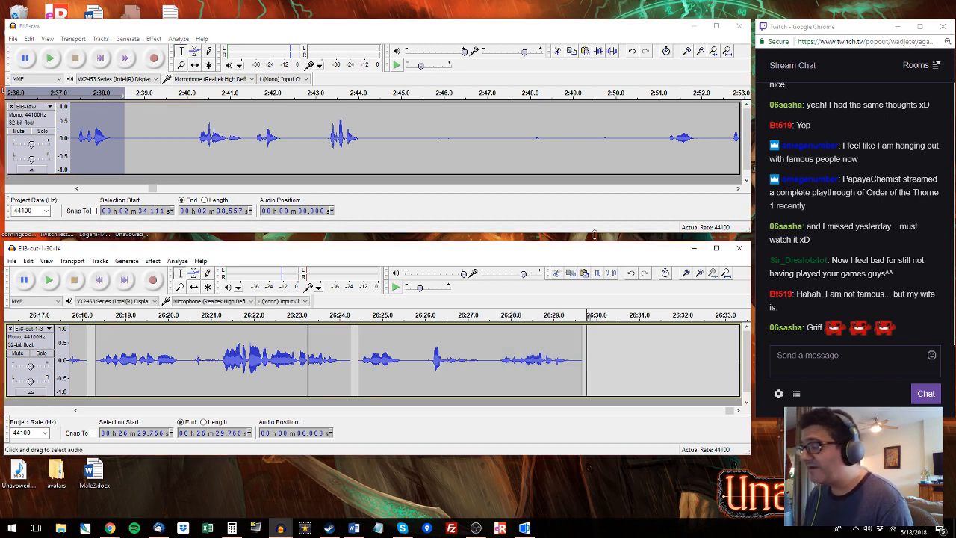
key("ctrl+v")
left_click_drag(727, 410, 731, 410)
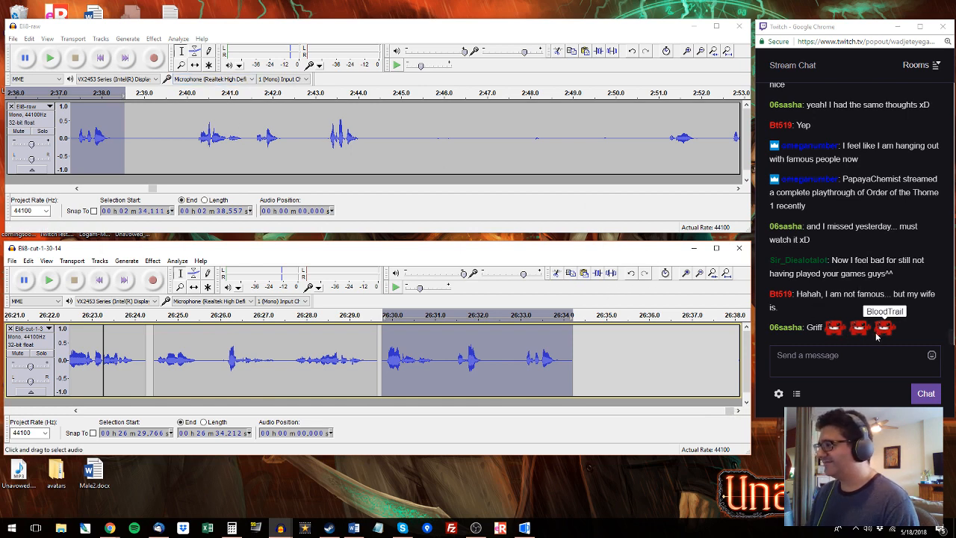
Step: Audition Eli8-raw from about 2:40 and replace the cut's clip at 26:29.766 with the take from 2:40.055 to 2:44.200
left_click(190, 97)
left_click_drag(190, 125, 366, 134)
key("space")
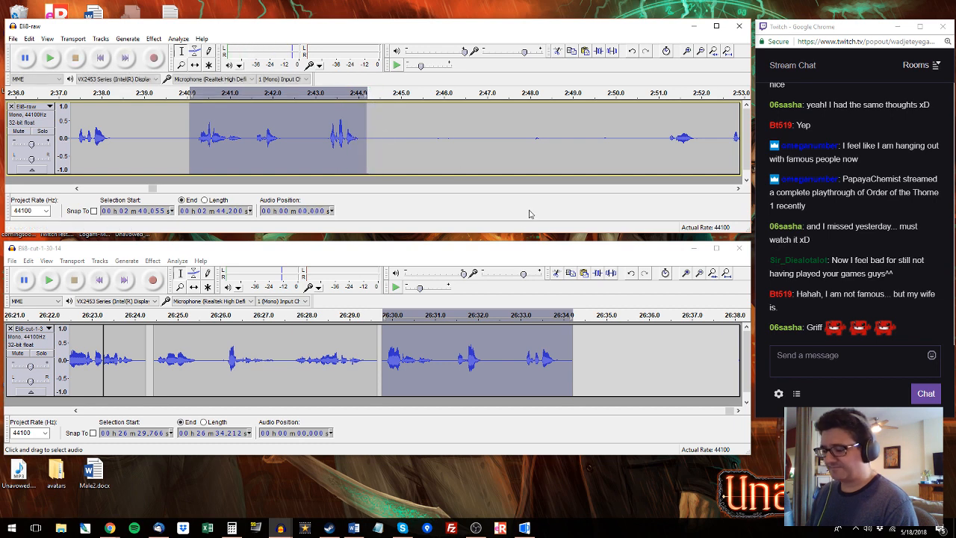
left_click(506, 342)
key("ctrl+v")
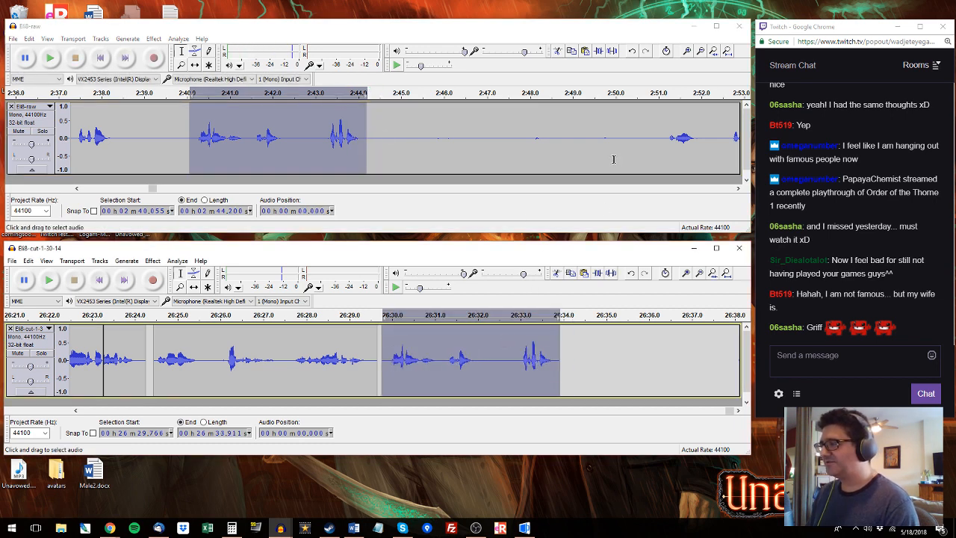
Step: Audition Eli8-raw from about 2:51 and copy the take from 2:51.061 to 2:53.685 into the cut at 26:34.096
left_click(657, 94)
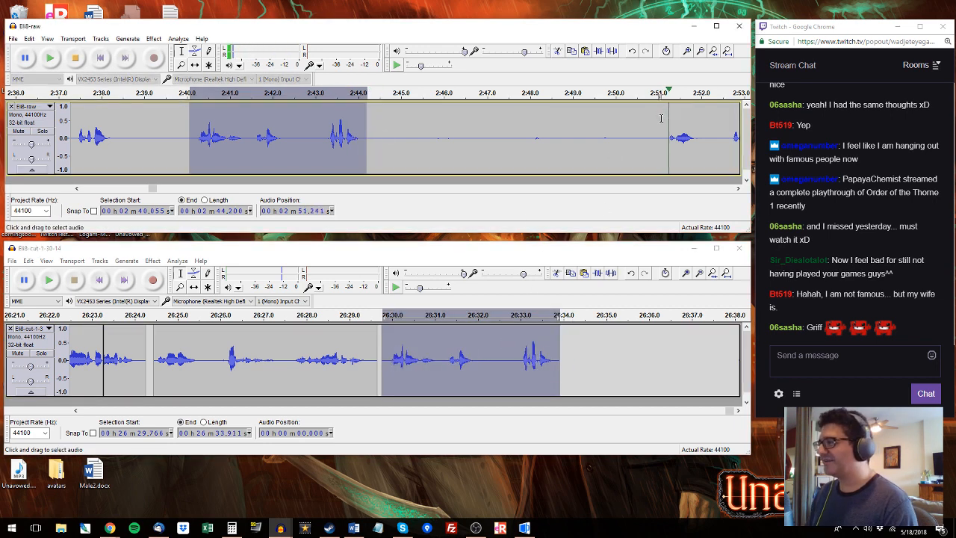
left_click_drag(660, 118, 580, 166)
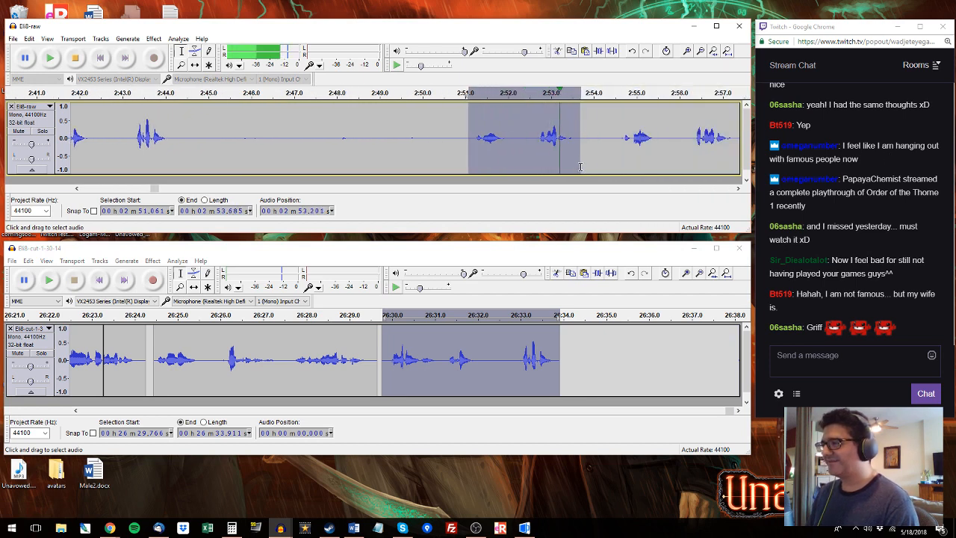
key("space")
left_click(567, 333)
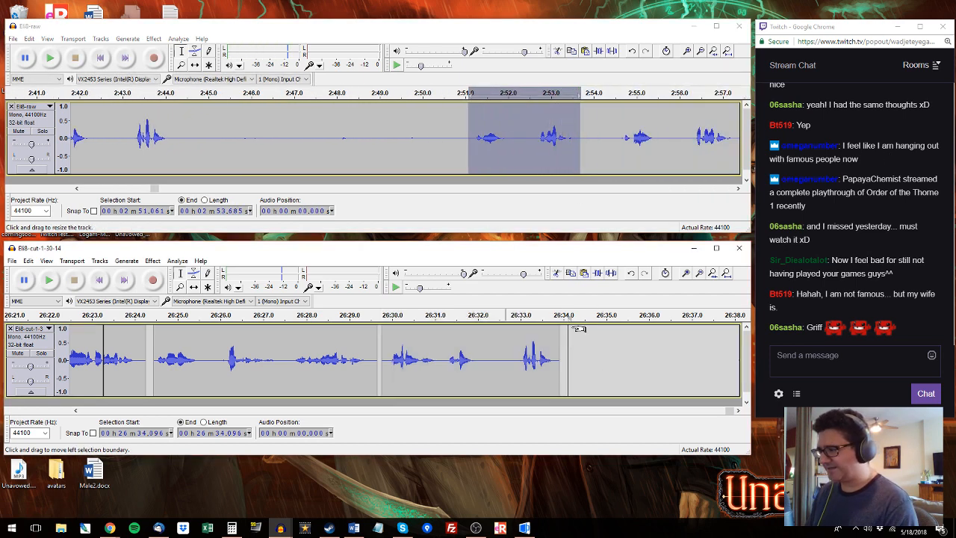
key("ctrl+v")
Step: Audition Eli8-raw from 2:54.637 and replace the cut's clip at 26:34.096 with the take from 2:54.637 to 2:57.342
left_click(625, 119)
key("space")
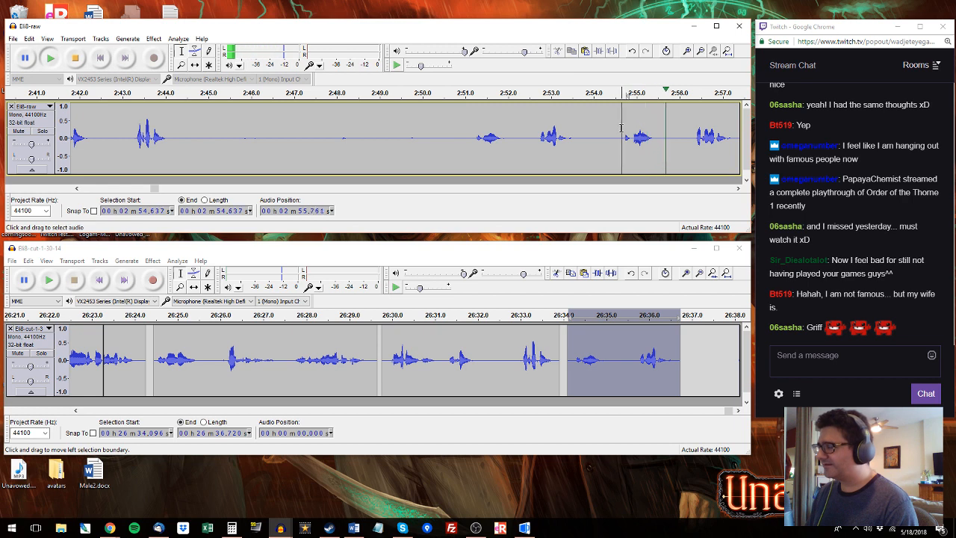
left_click_drag(621, 120, 498, 142)
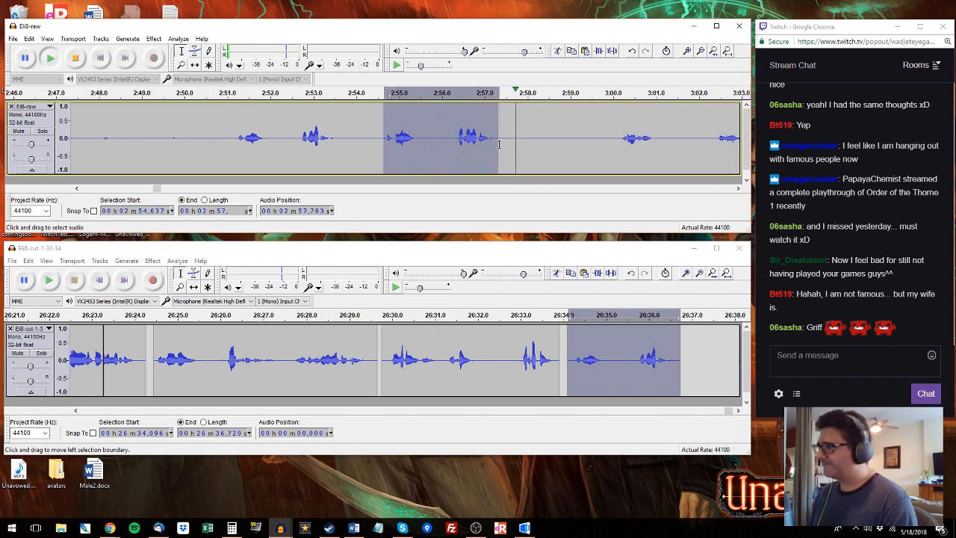
key("space")
left_click(643, 355)
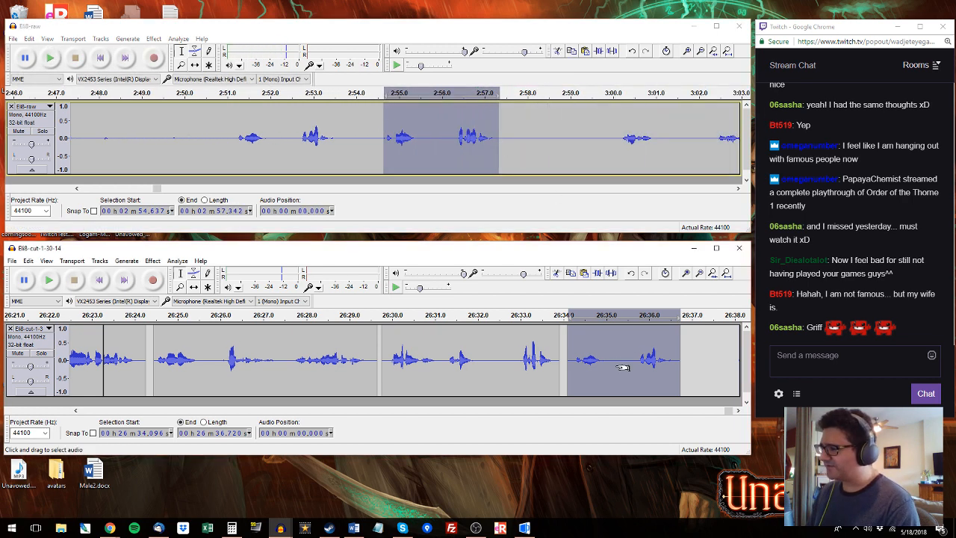
key("ctrl+v")
Step: Switch to AGS Editor, search the Speech Center lines for "a guy", and return to the Audacity projects
left_click(524, 528)
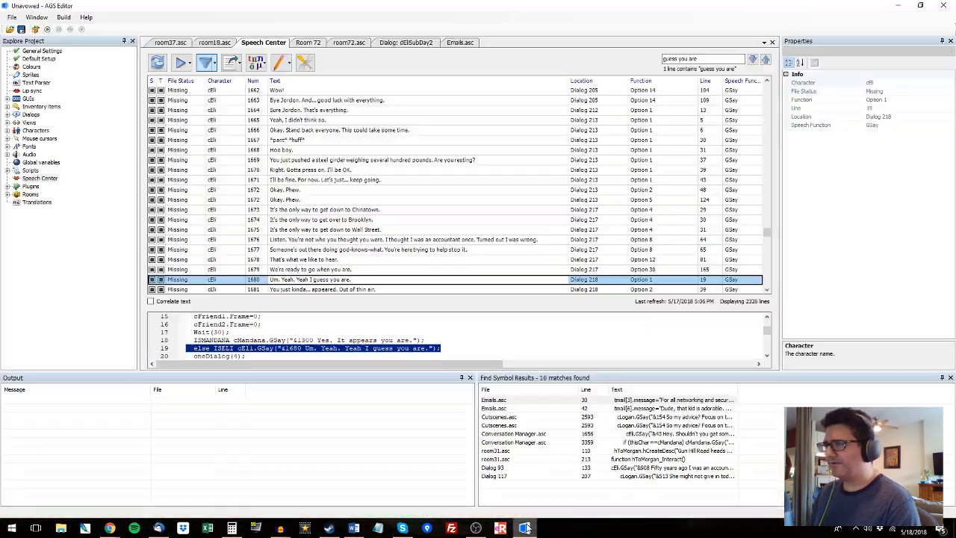
left_click_drag(664, 58, 700, 59)
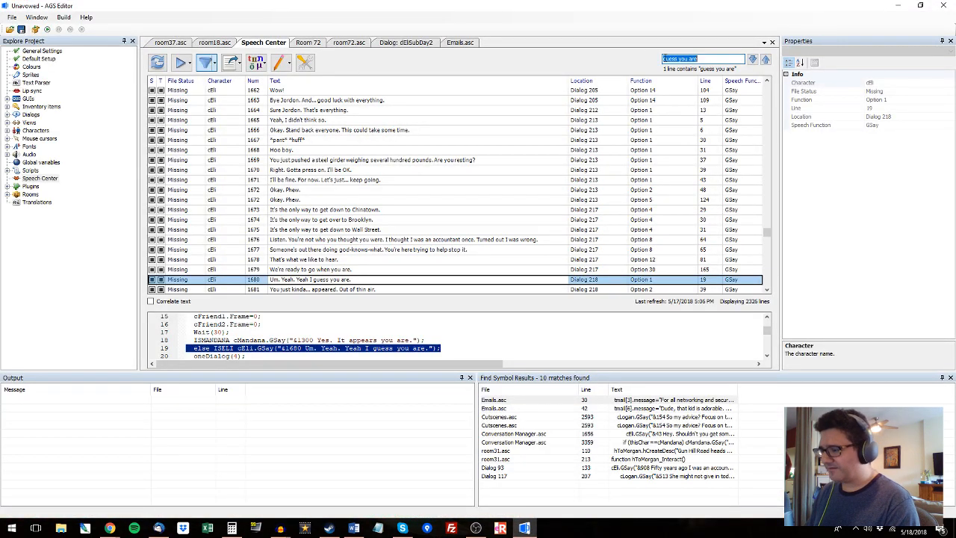
type("a guy")
key("Return")
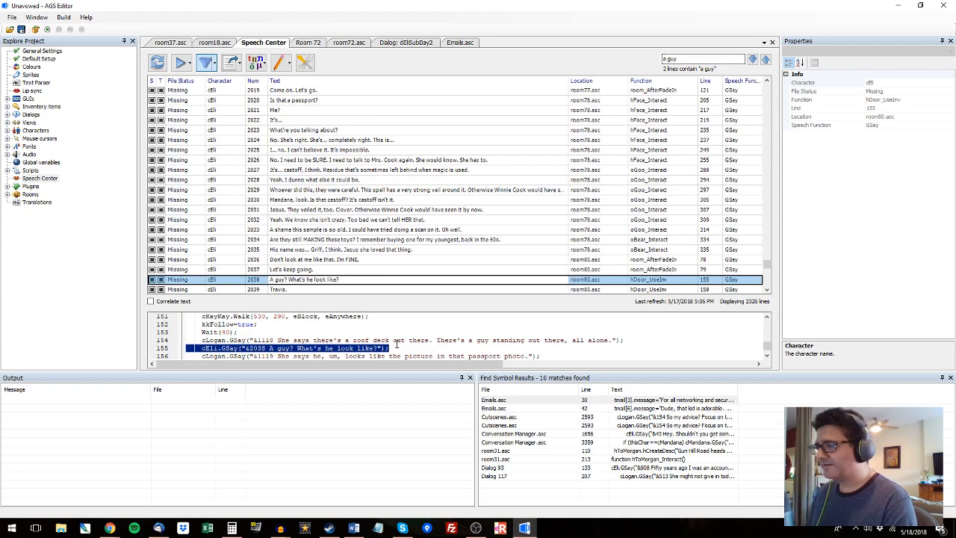
left_click(898, 5)
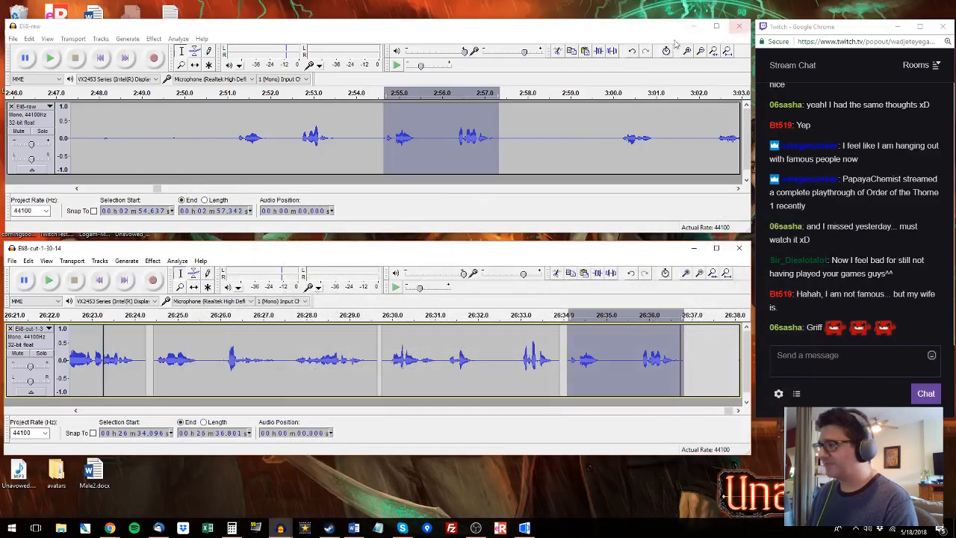
Step: Audition Eli8-raw from about 3:00 and copy the take from 3:00.082 to 3:01.116 into the cut at 26:37.045
left_click(618, 94)
left_click_drag(617, 136, 660, 140)
key("space")
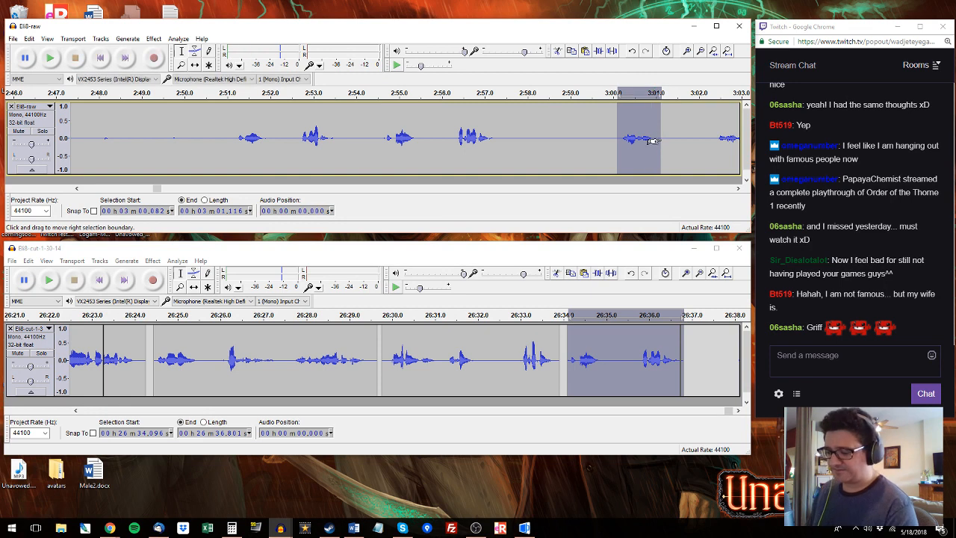
left_click_drag(695, 357, 737, 358)
Step: Audition Eli8-raw from 3:02.300 and replace the cut's clip at 26:34.096 with the take from 3:16.778 to 3:19.552
left_click(711, 120)
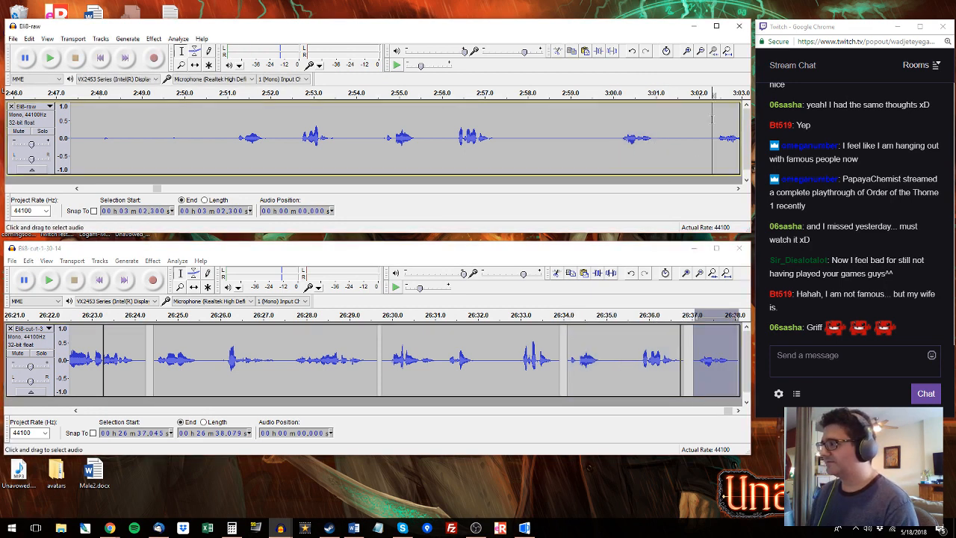
key("space")
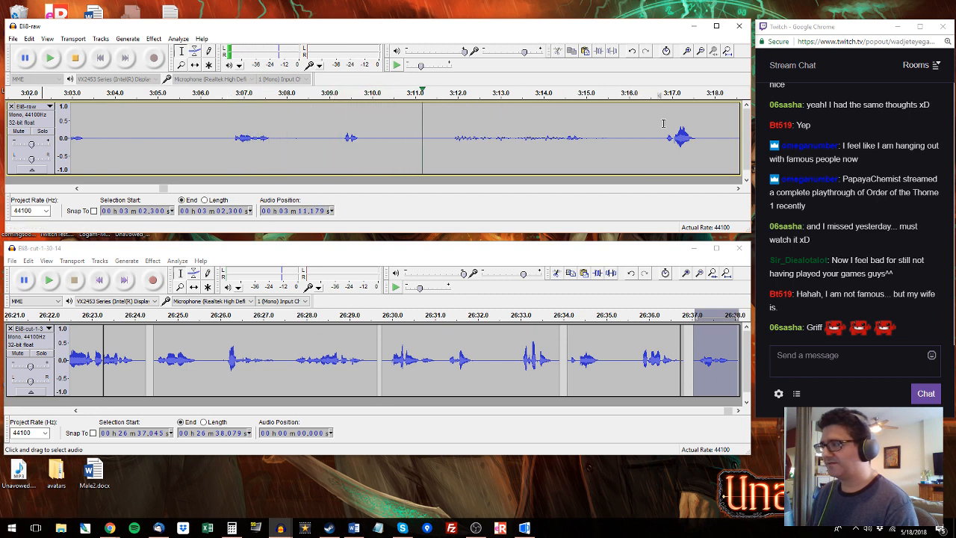
left_click_drag(662, 123, 543, 134)
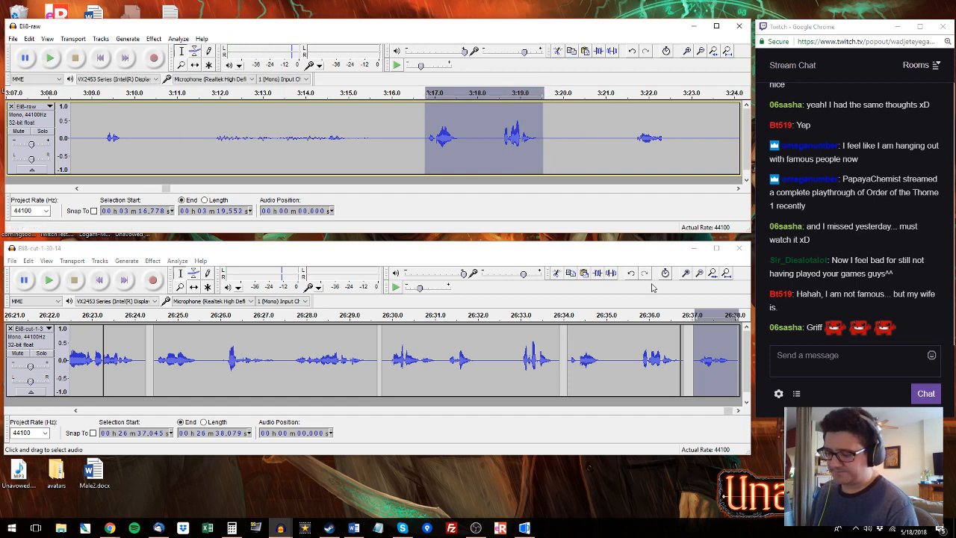
double_click(639, 347)
key("ctrl+v")
Step: Audition Eli8-raw from 3:21.607, select the short take from 3:21.572 to 3:22.490, and play it
left_click(633, 134)
key("space")
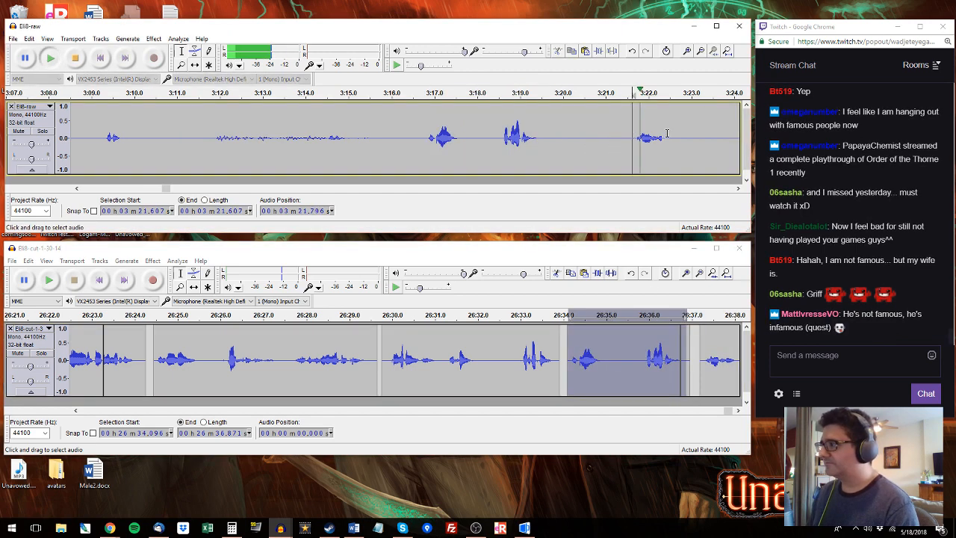
left_click_drag(668, 133, 630, 136)
key("space")
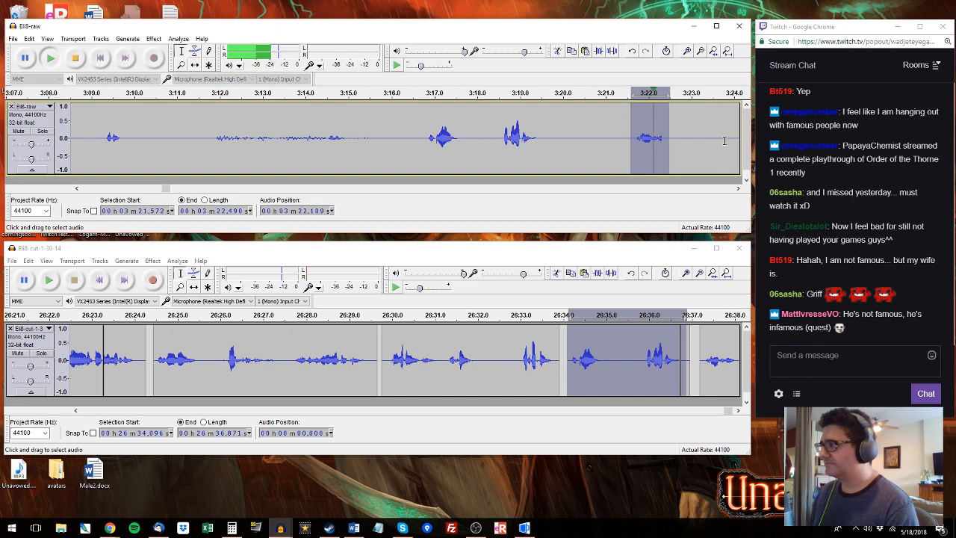
Step: Continue auditioning Eli8-raw from about 3:24 and play the cut from 26:37.196 to compare
left_click(734, 91)
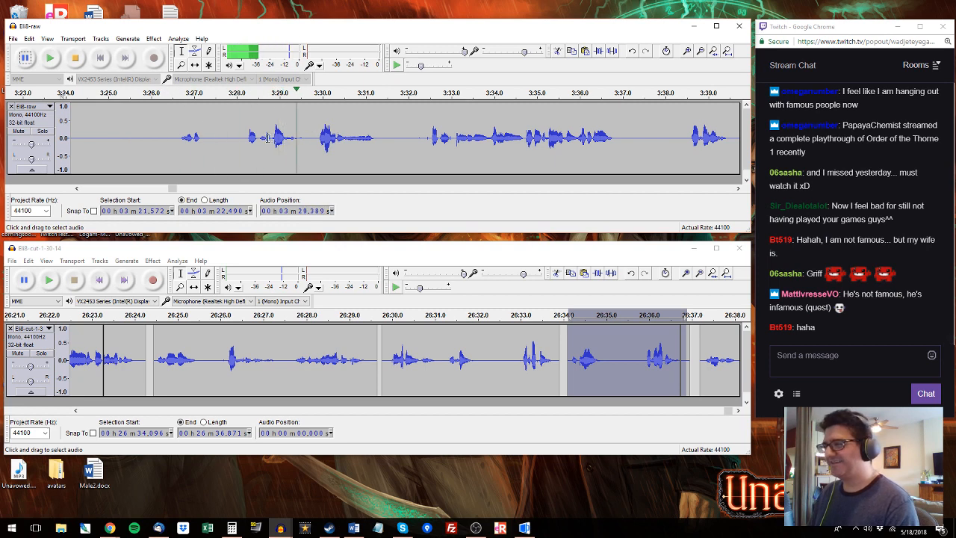
key("space")
left_click(701, 345)
key("space")
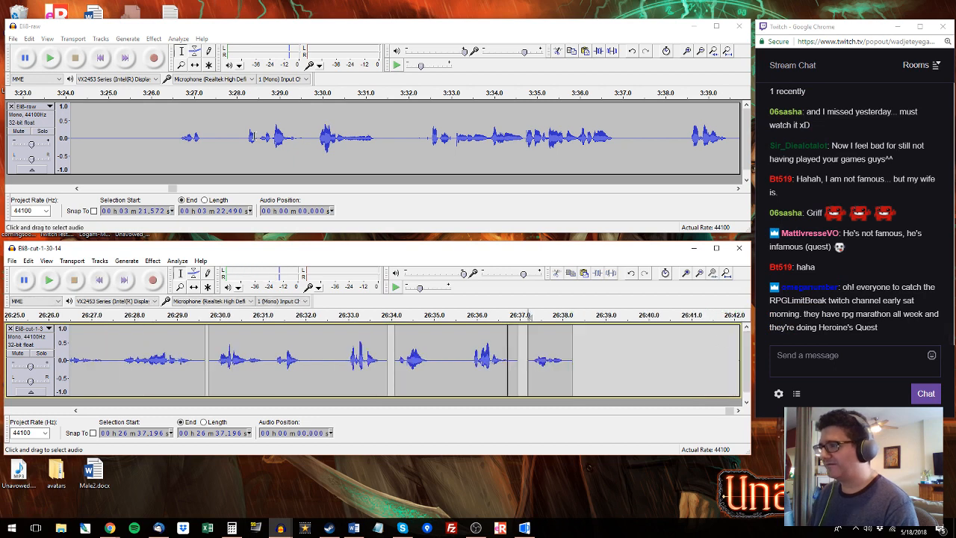
Step: Listen to the Eli8-raw take again from 3:28.097
left_click(241, 135)
key("space")
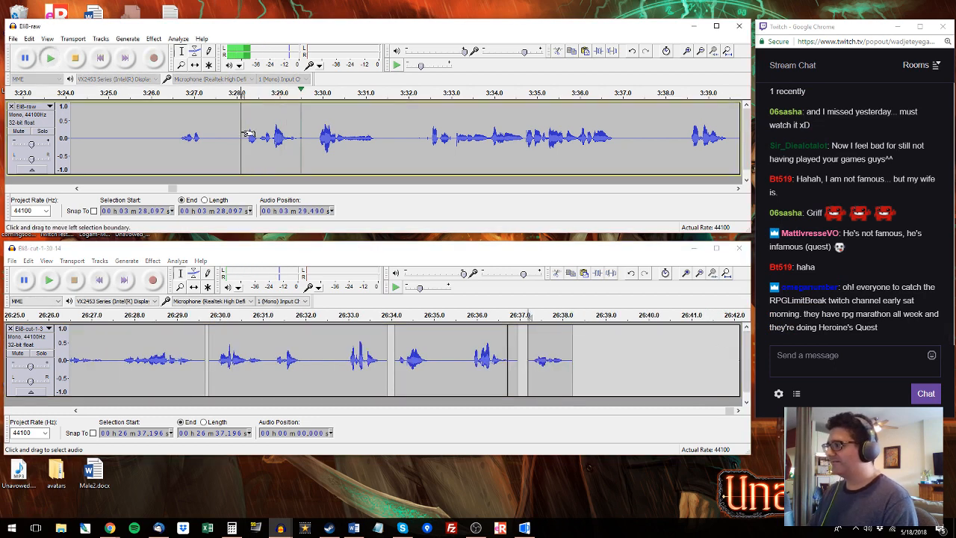
key("space")
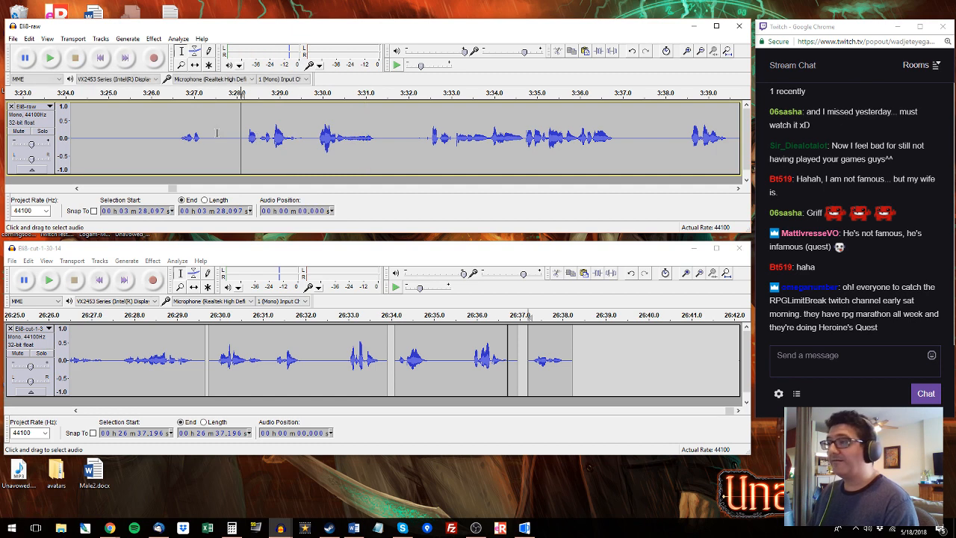
left_click_drag(219, 135, 223, 135)
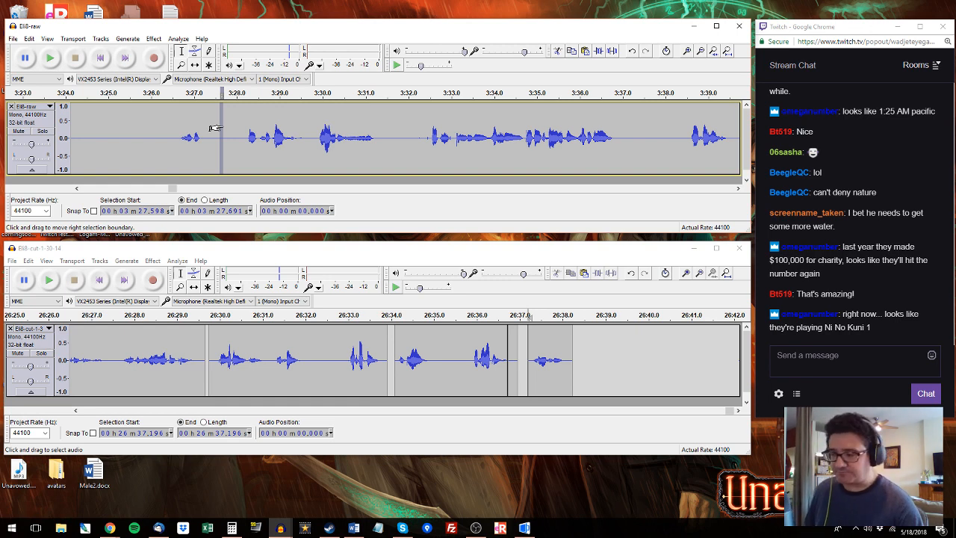
left_click_drag(240, 120, 243, 119)
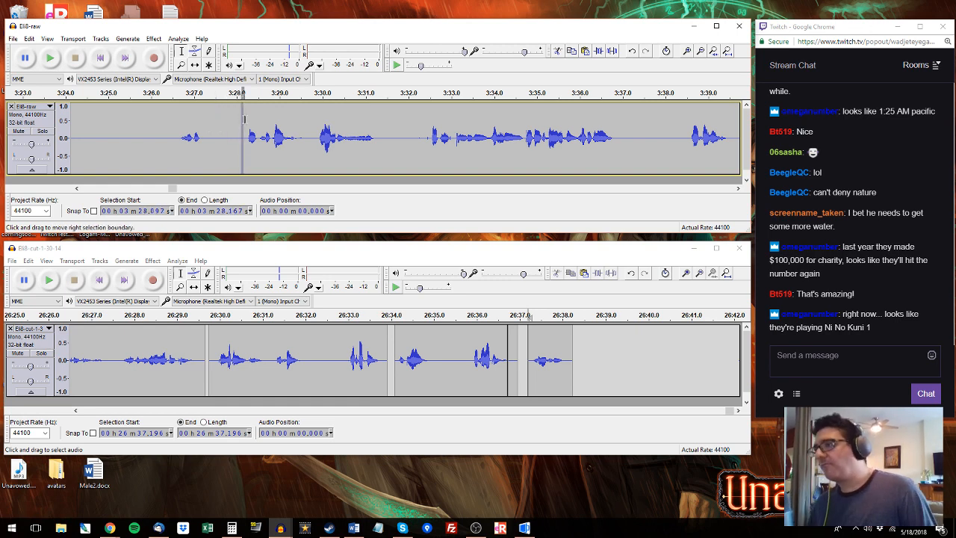
left_click(229, 125)
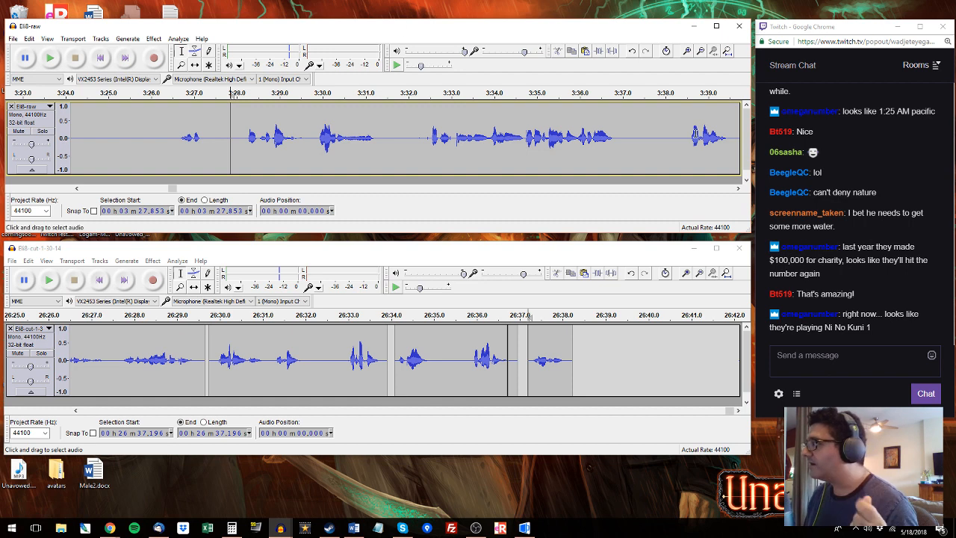
scroll(887, 234, "up", 3)
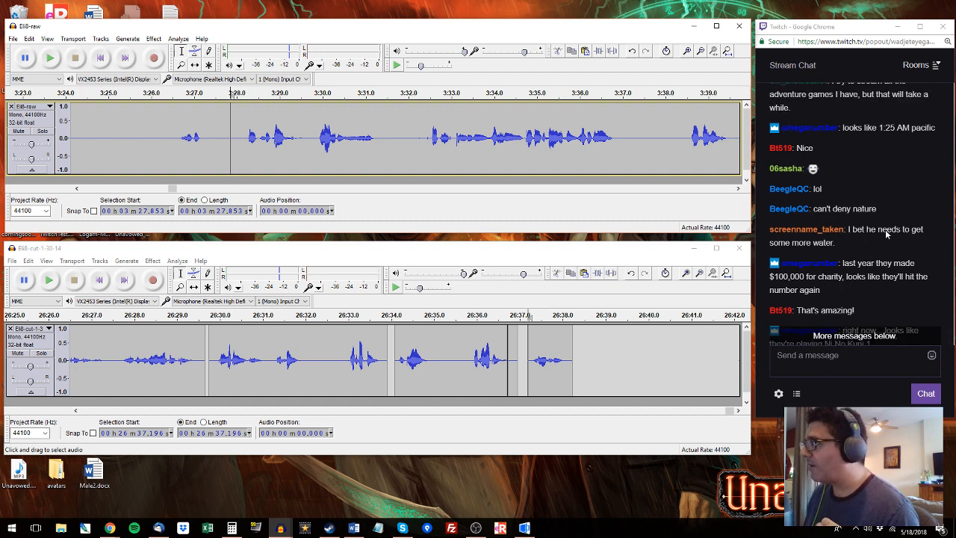
scroll(881, 228, "up", 2)
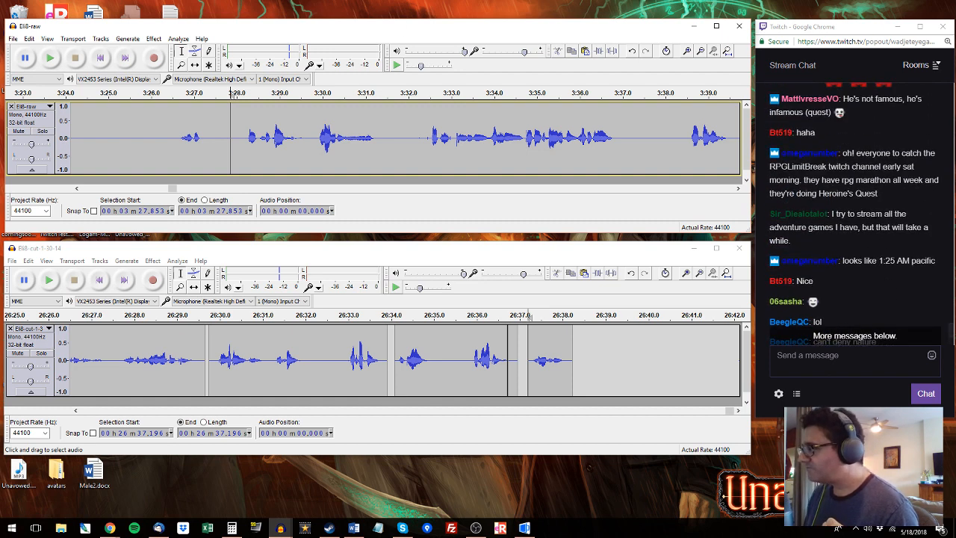
scroll(840, 230, "down", 2)
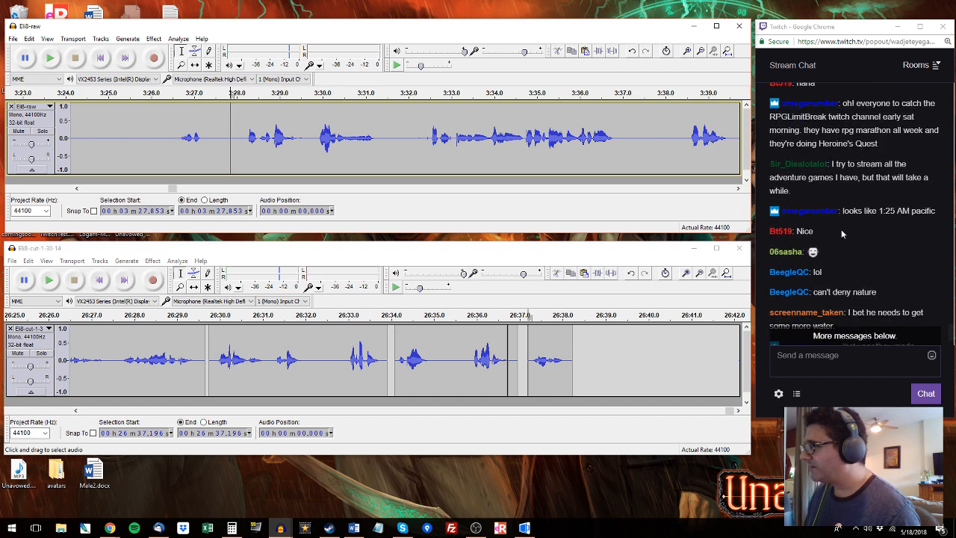
Step: Play the Eli8-raw take from 3:27.853 and copy 3:28.155 to 3:31.441 to the cut at 26:38.438
scroll(859, 235, "down", 1)
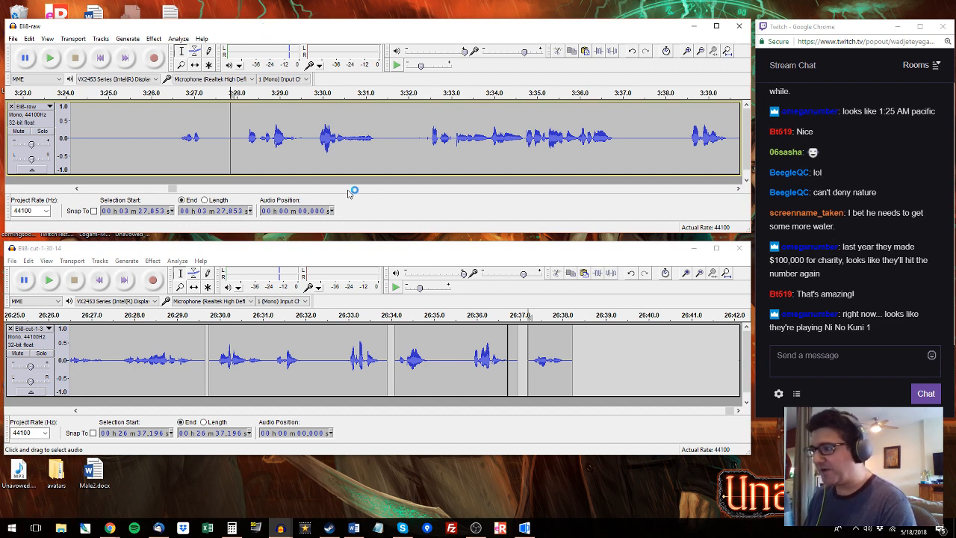
key("space")
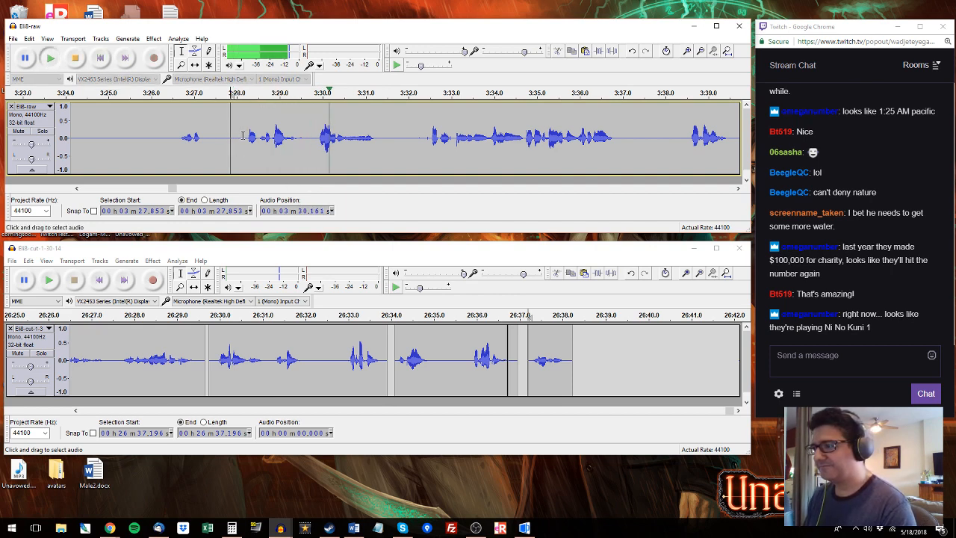
left_click_drag(243, 136, 383, 134)
key("space")
key("ctrl+c")
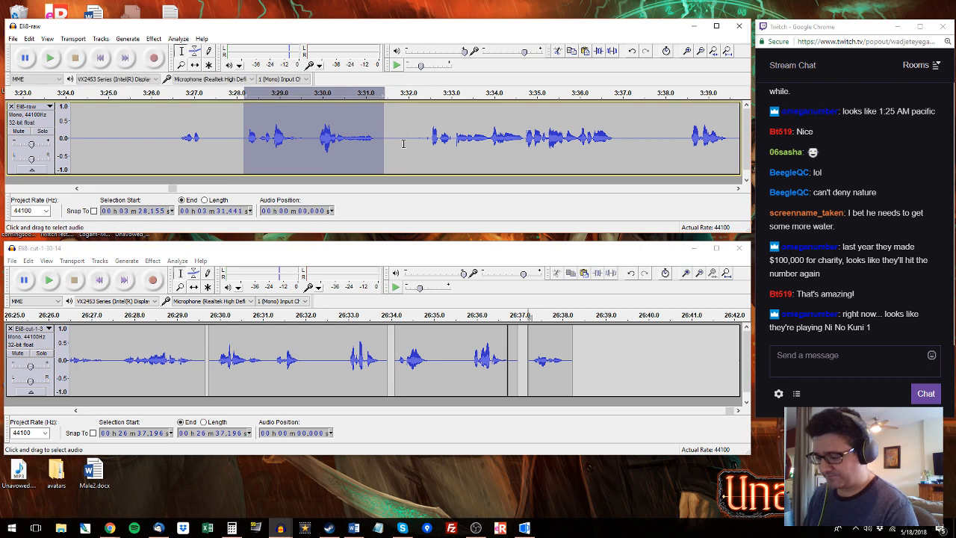
left_click(581, 334)
key("ctrl+v")
Step: Audition Eli8-raw from 3:32.497 and copy the take from 3:32.497 to 3:36.898 to the cut at 26:41.875
left_click(429, 134)
key("space")
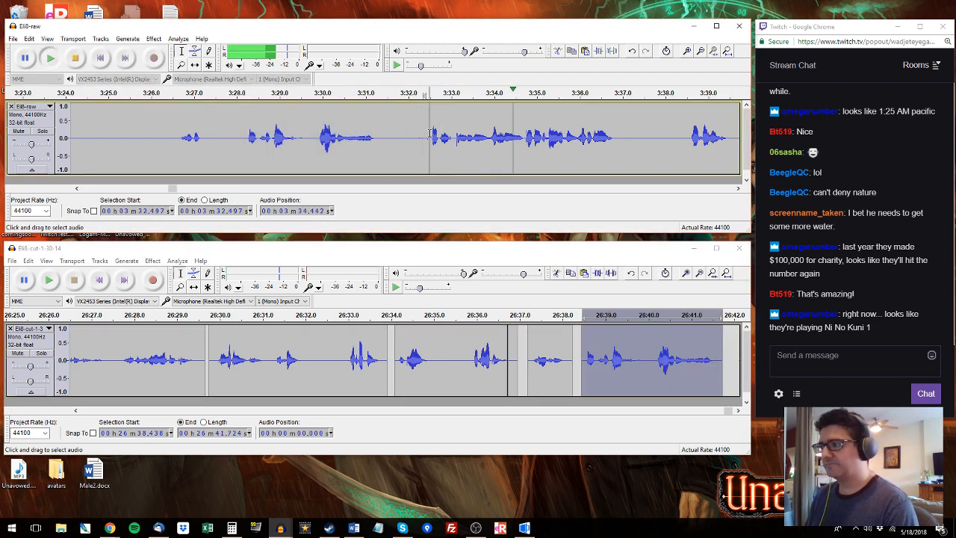
left_click_drag(429, 135, 617, 133)
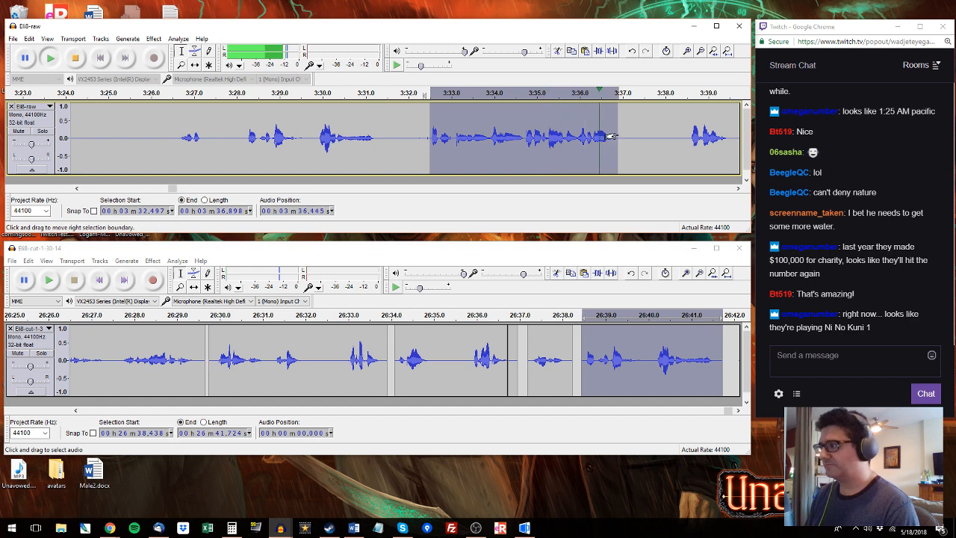
key("space")
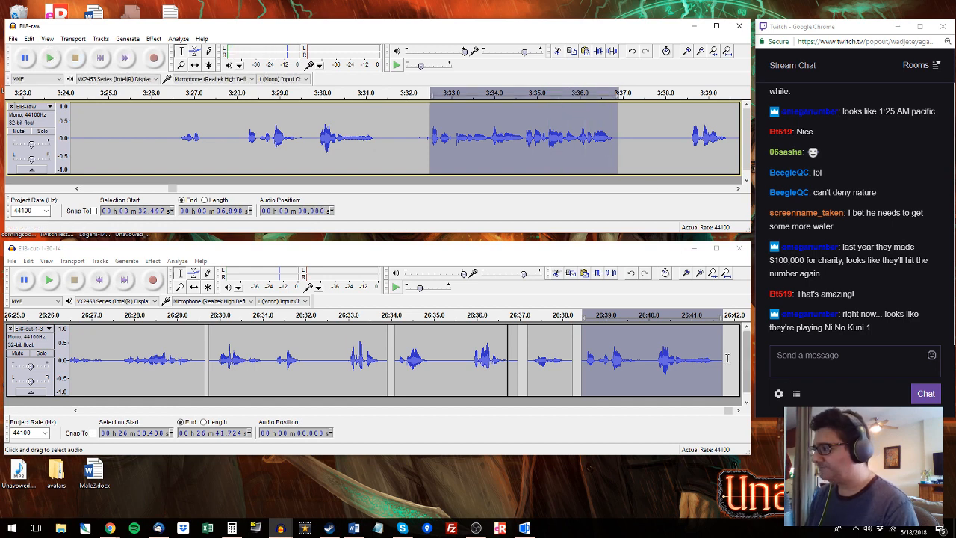
left_click_drag(731, 411, 734, 410)
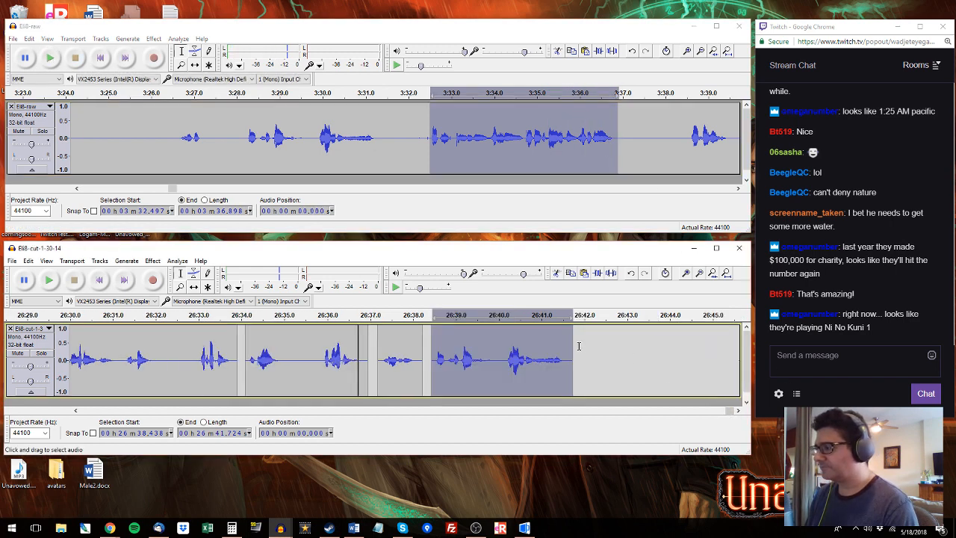
left_click_drag(579, 348, 765, 348)
Step: Audition Eli8-raw from 3:38.511 and copy the take from 3:41.286 to 3:44.096 to the cut at 26:46.380
left_click(688, 127)
key("space")
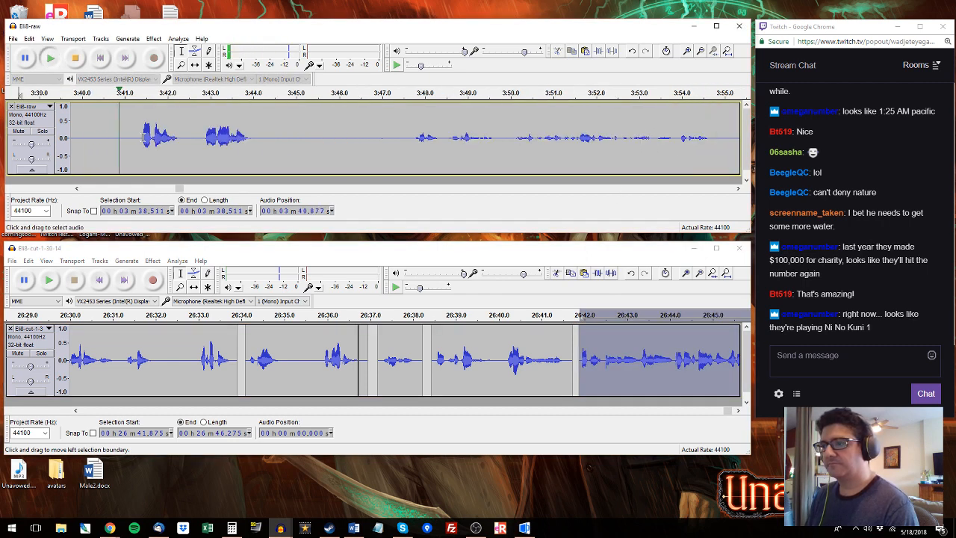
left_click_drag(137, 133, 257, 134)
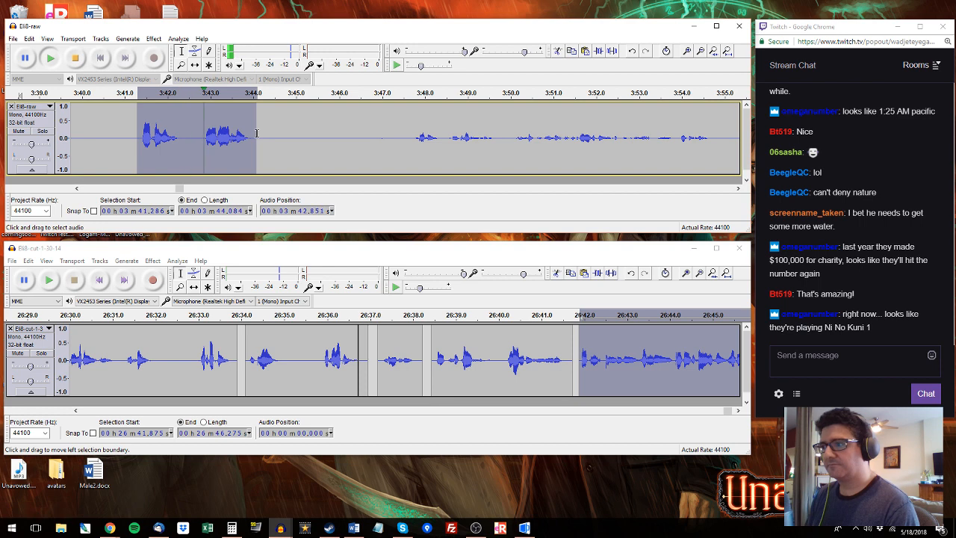
key("space")
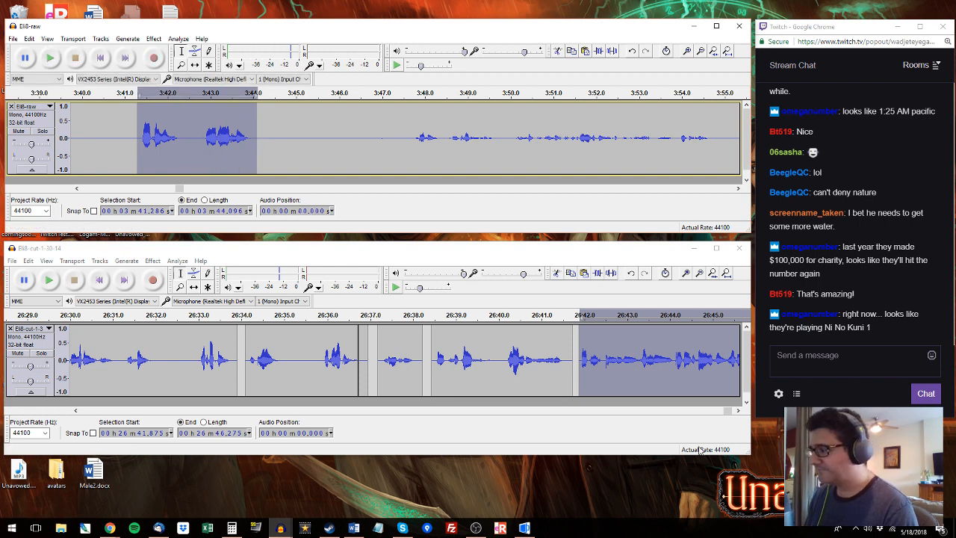
left_click_drag(728, 411, 735, 412)
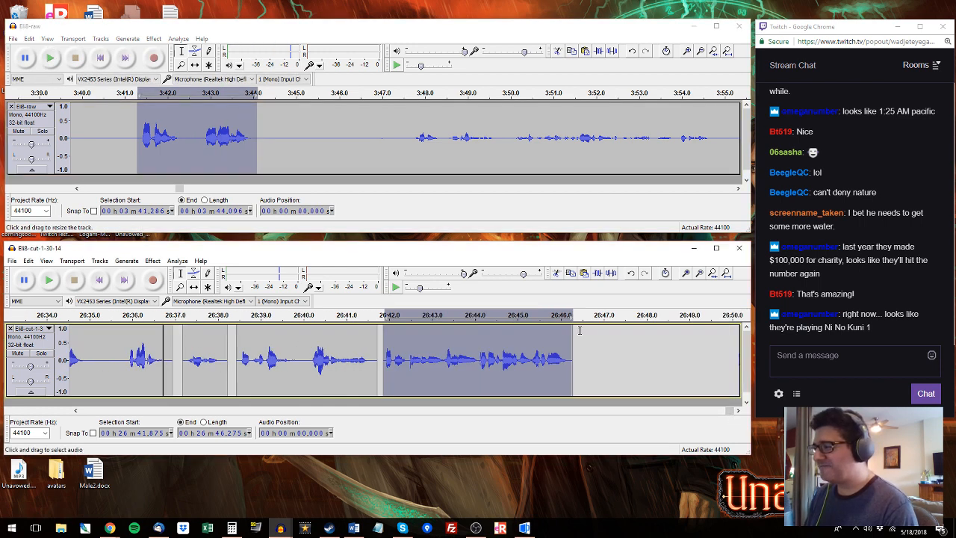
left_click_drag(577, 340, 698, 343)
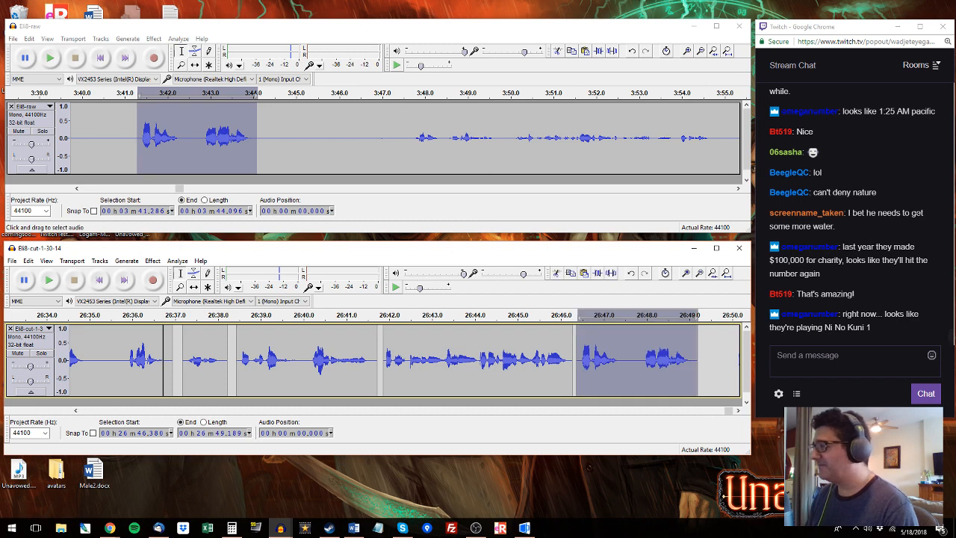
Step: Audition Eli8-raw from 3:47.672 and replace the cut's clip at 26:46.380 with the take from 3:57.261 to 4:01.615
left_click(416, 93)
left_click_drag(410, 122, 500, 136)
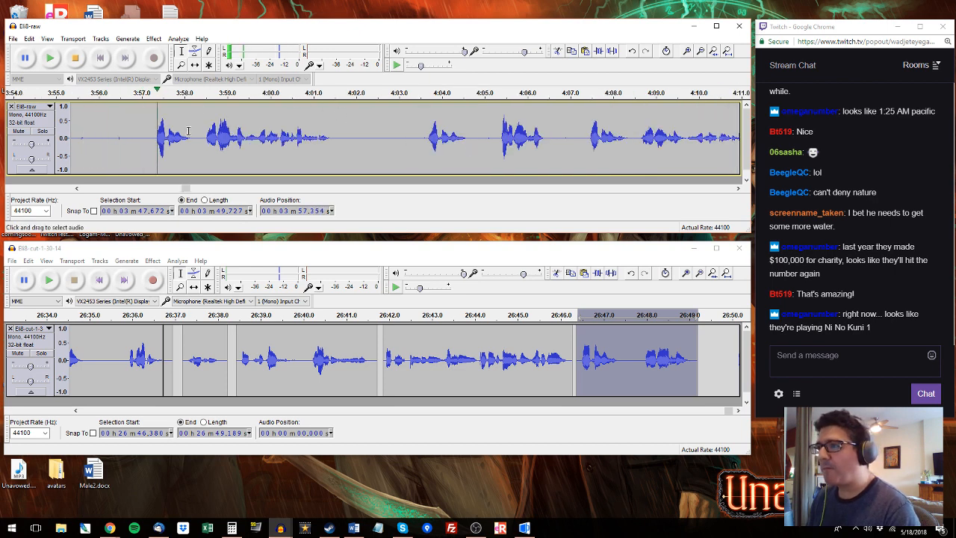
left_click(153, 137)
key("space")
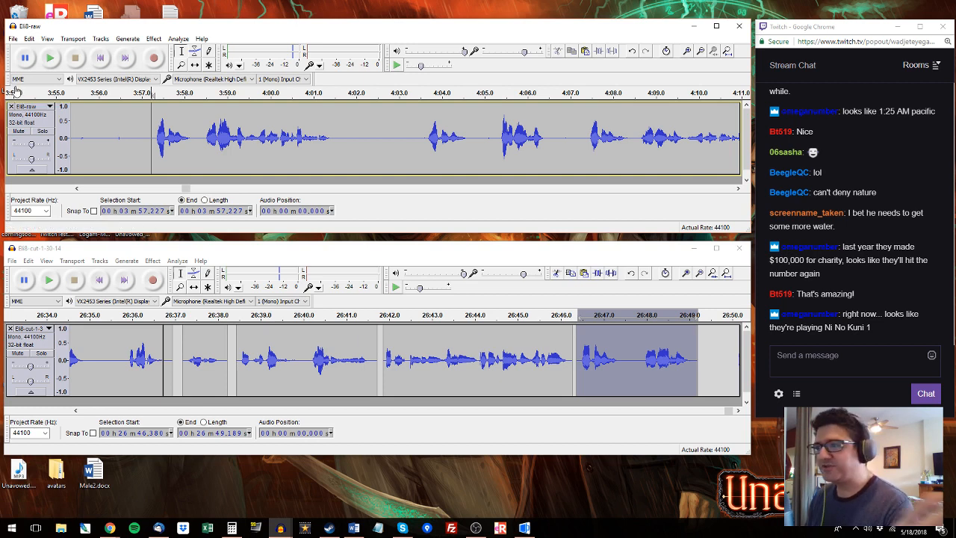
left_click(152, 148)
key("space")
left_click_drag(152, 148, 338, 133)
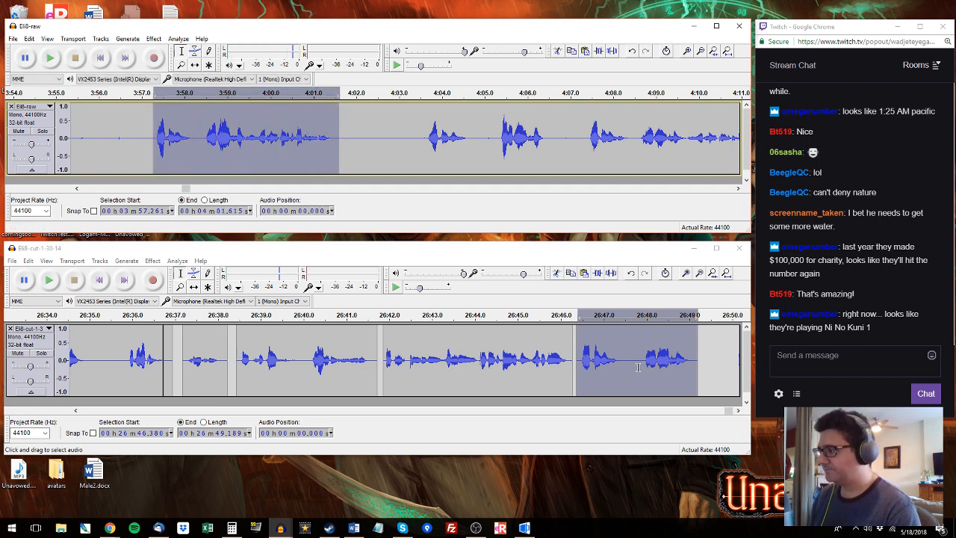
double_click(598, 354)
key("ctrl+v")
Step: Audition Eli8-raw from 4:03.554 and select the take from 4:07.362 to 4:12.192
left_click(422, 135)
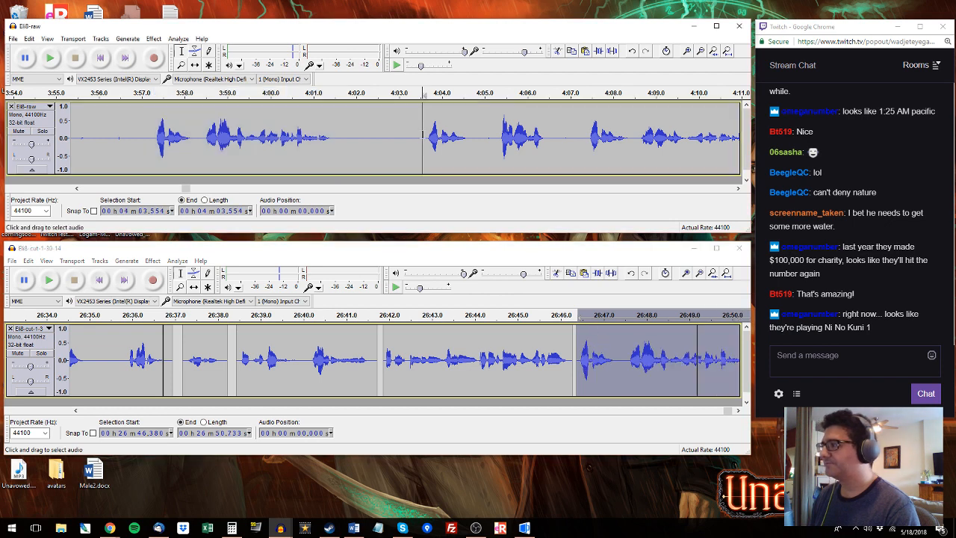
key("space")
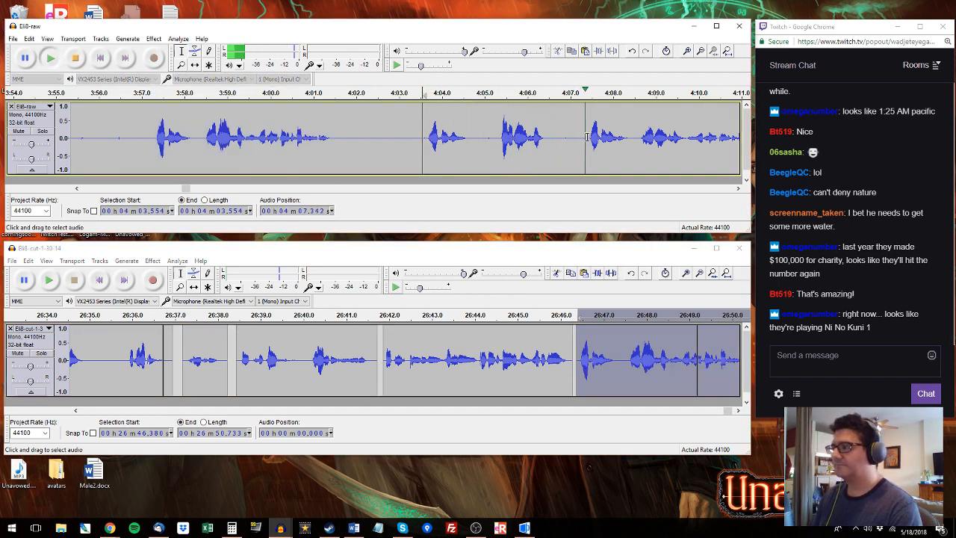
left_click_drag(586, 137, 538, 154)
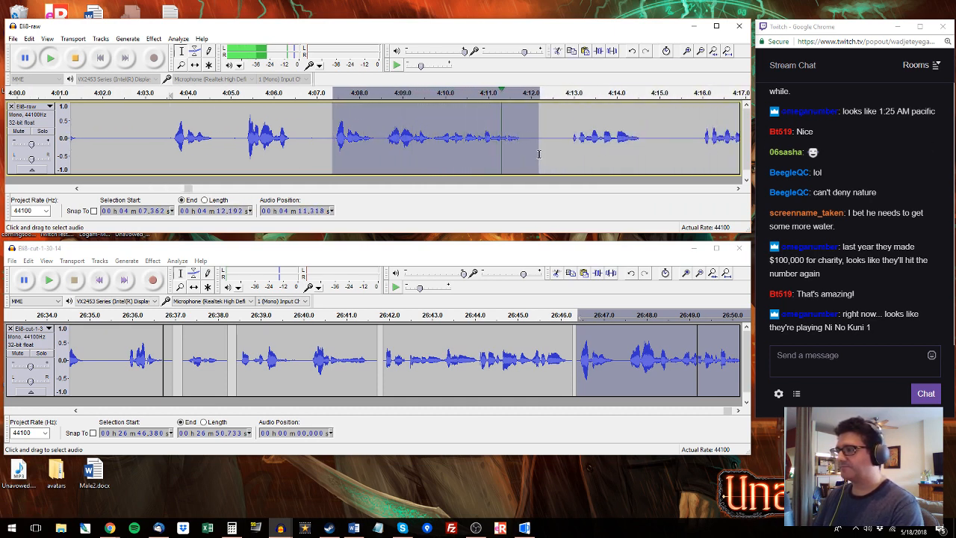
key("space")
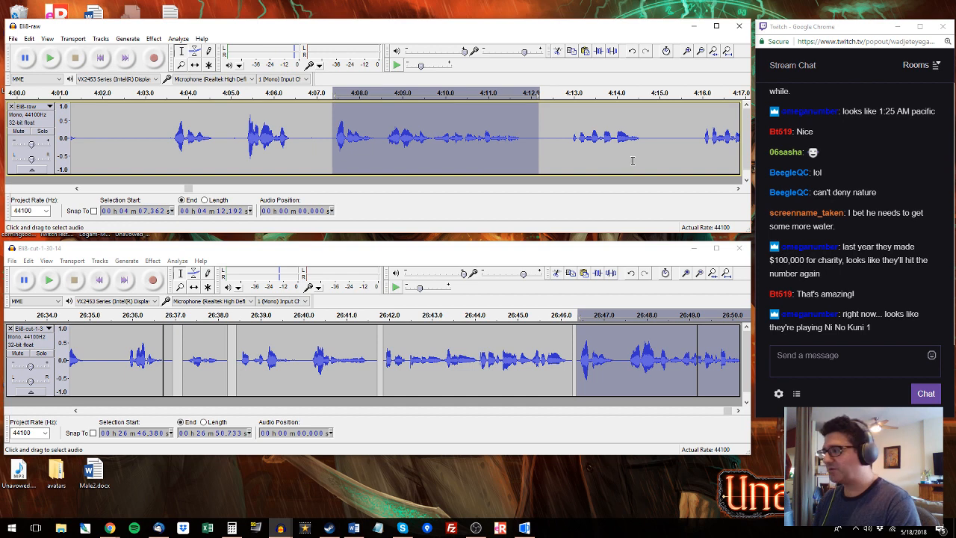
Step: Play the selected Eli8-raw take and the cut from 26:47.517 to compare the two deliveries
left_click(730, 407)
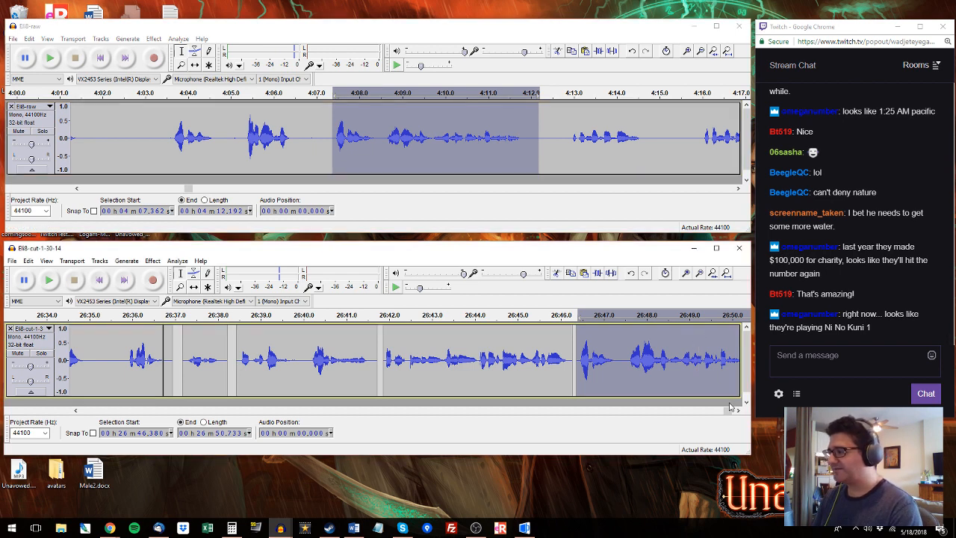
left_click_drag(729, 409, 737, 411)
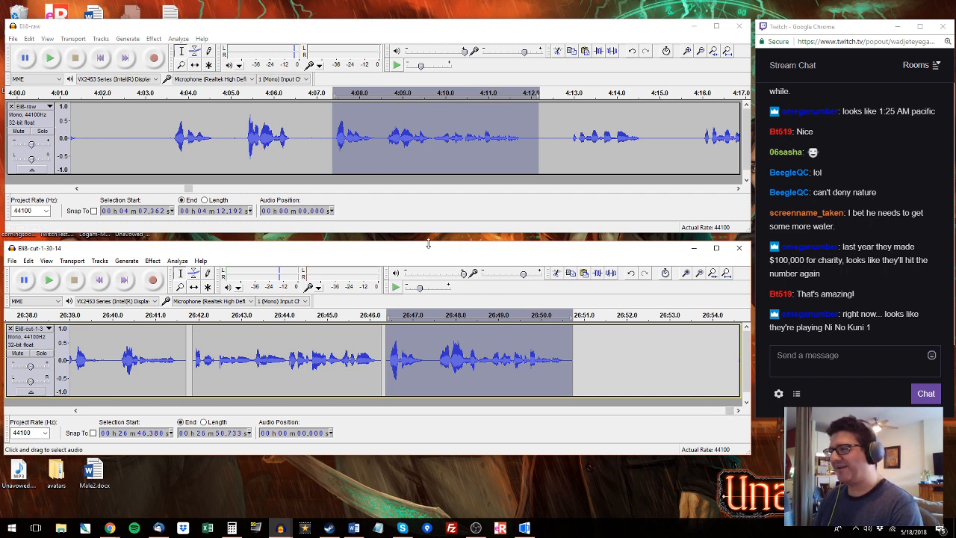
left_click(425, 38)
key("space")
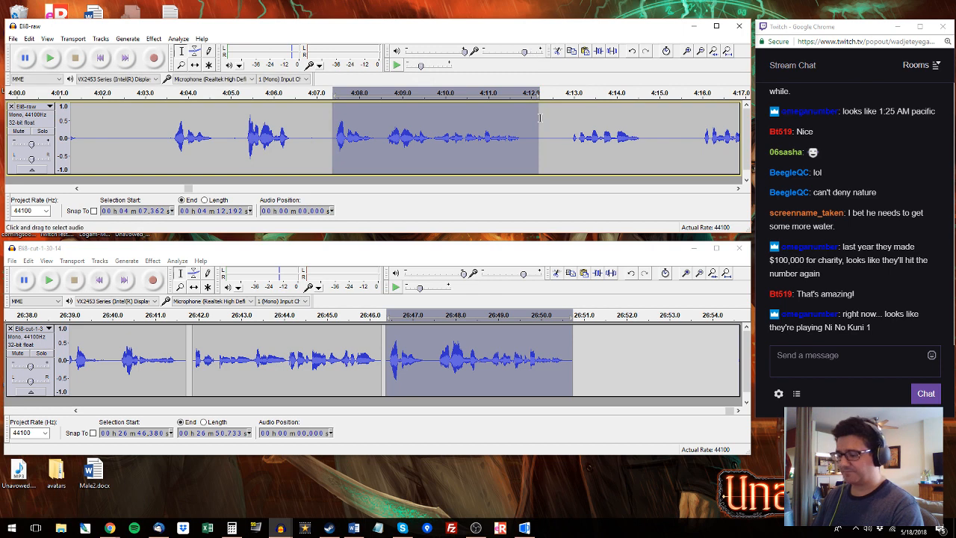
left_click(435, 355)
key("space")
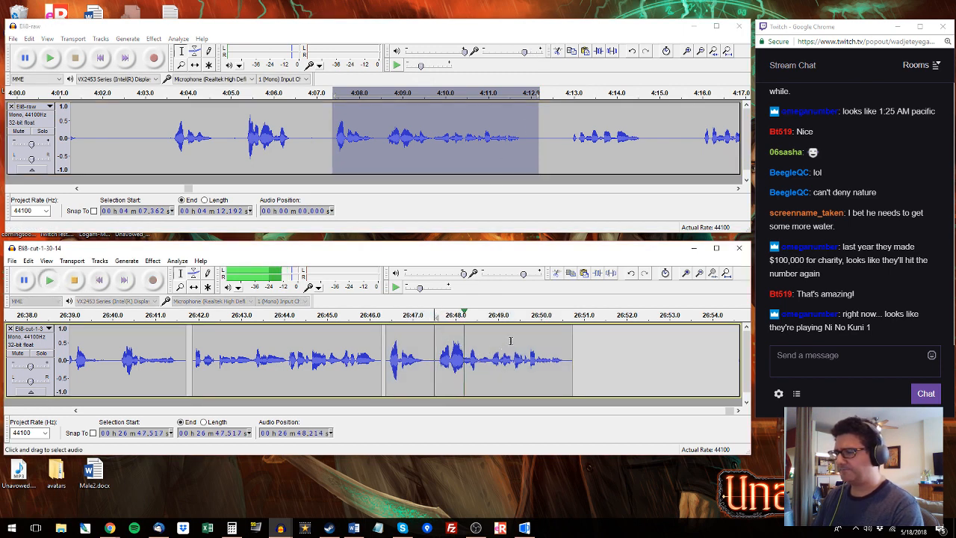
Step: Continue auditioning Eli8-raw past 4:12 and copy the take from 4:15.884 to 4:20.075 to the cut at 26:50.942
left_click(573, 94)
left_click_drag(569, 138, 606, 122)
key("space")
left_click(698, 133)
key("space")
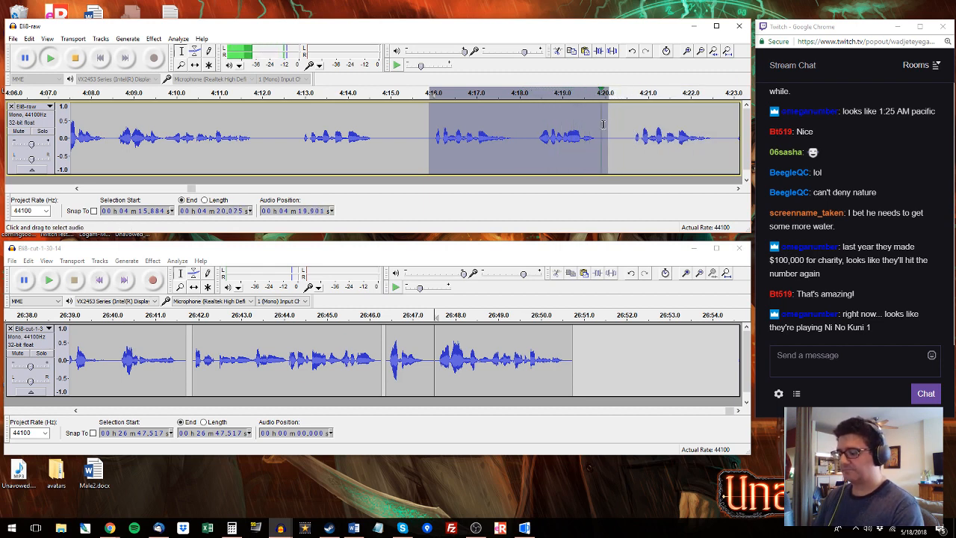
key("space")
left_click(581, 352)
key("ctrl+v")
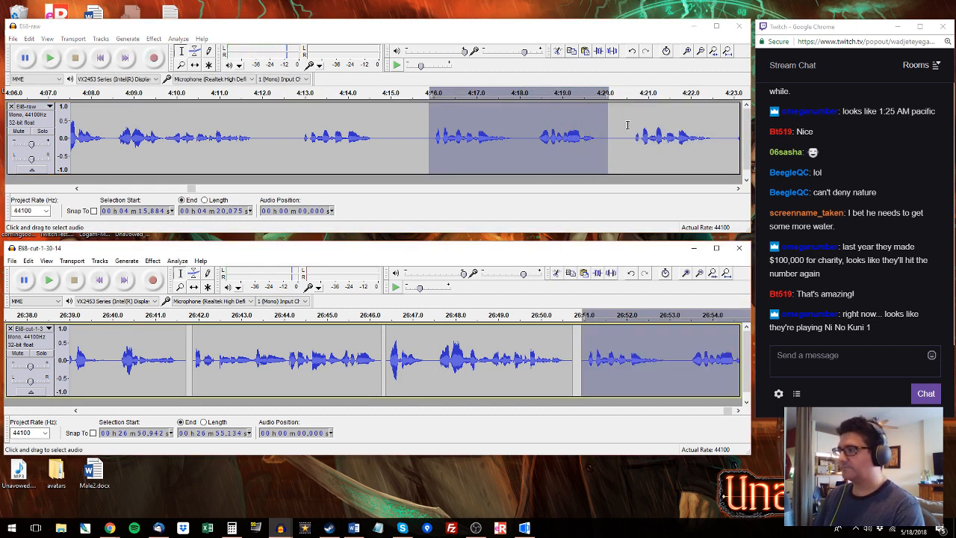
Step: Listen to the voice takes in Eli8-raw that follow the selected 4:16–4:20 passage
left_click(629, 126)
key("space")
left_click_drag(632, 127, 582, 125)
key("space")
left_click(721, 135)
key("space")
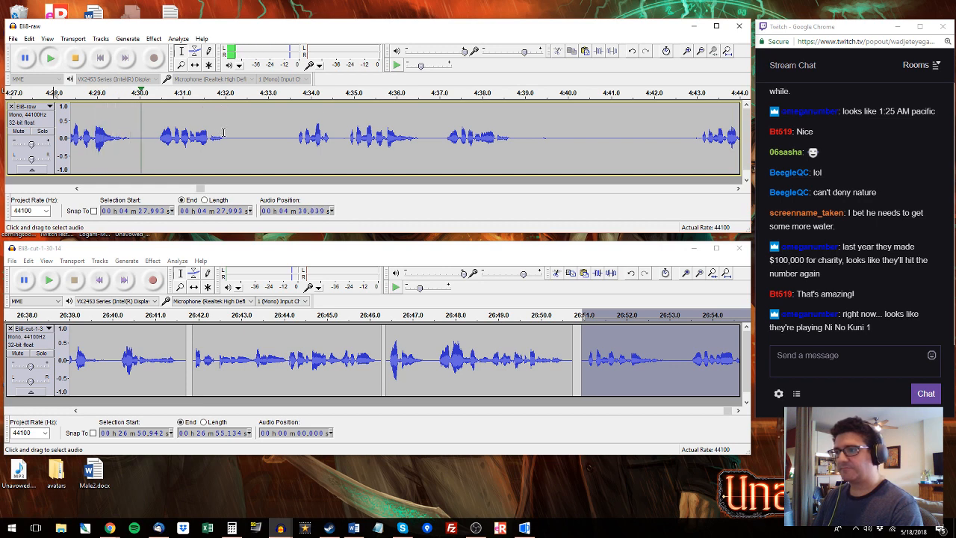
Step: Copy the Eli8-raw passage from 4:27.958 to 4:32.208 and paste it over the selected last clip in Eli8-cut-1-30-14
left_click_drag(234, 126, 185, 131)
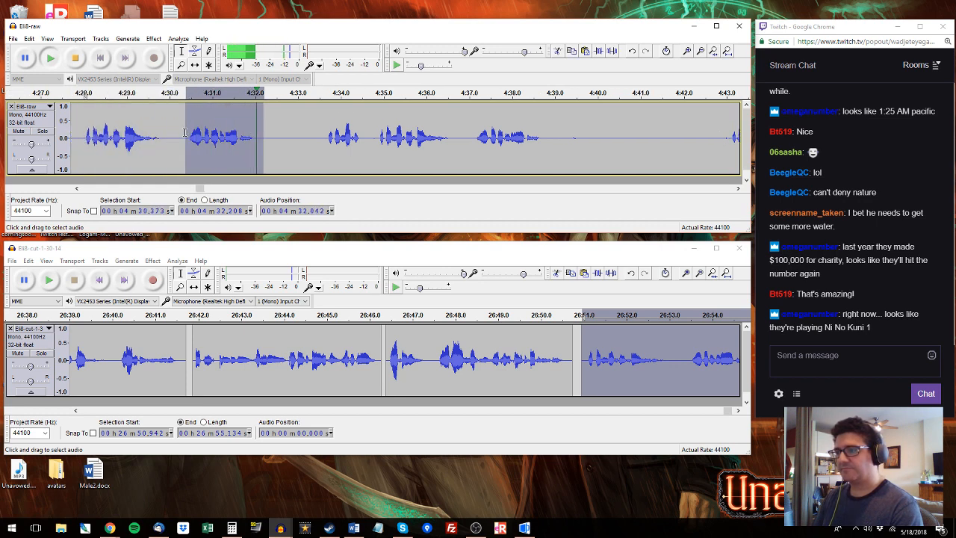
key("space")
left_click(83, 132, "shift")
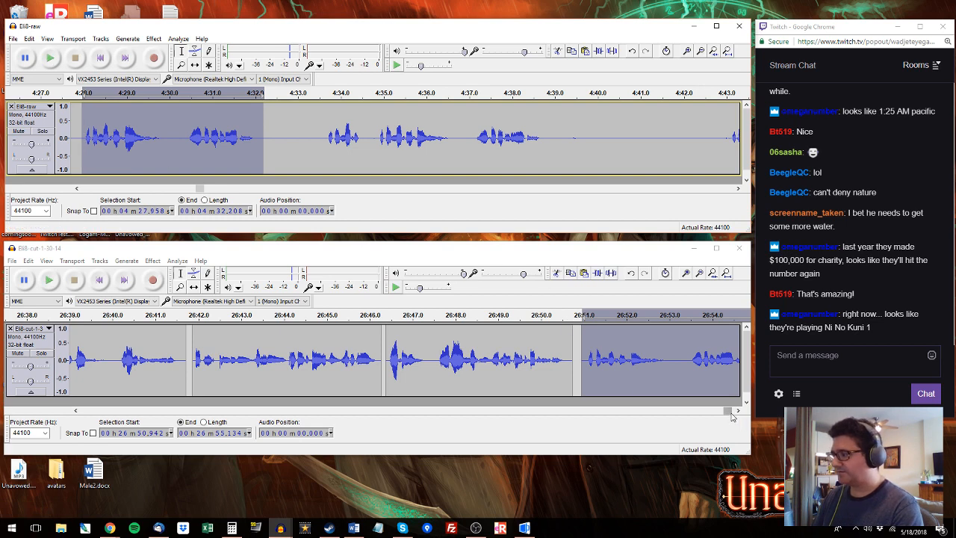
left_click_drag(727, 410, 733, 411)
key("ctrl+v")
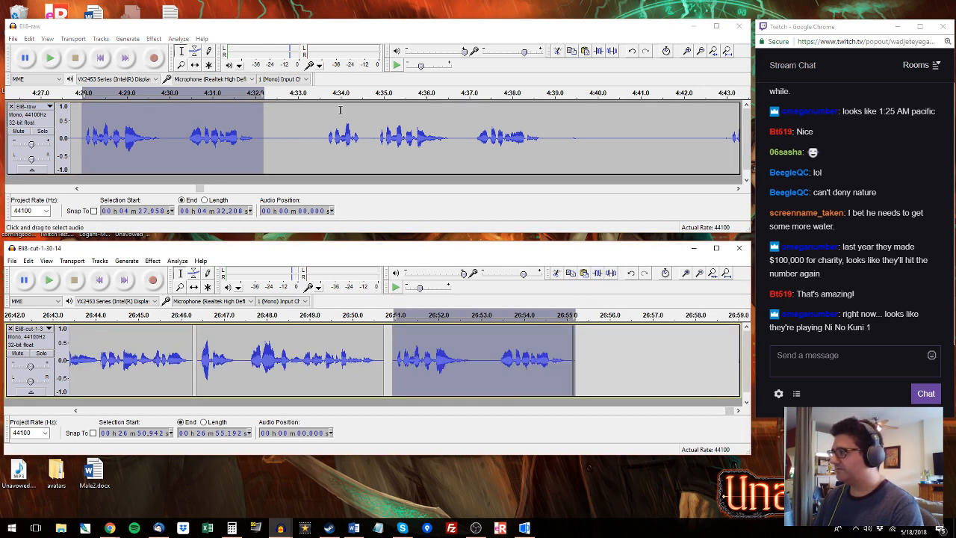
Step: Play the Eli8-raw takes from 4:33.554 and select the passage from 4:34.855 to 4:38.860
left_click(322, 93)
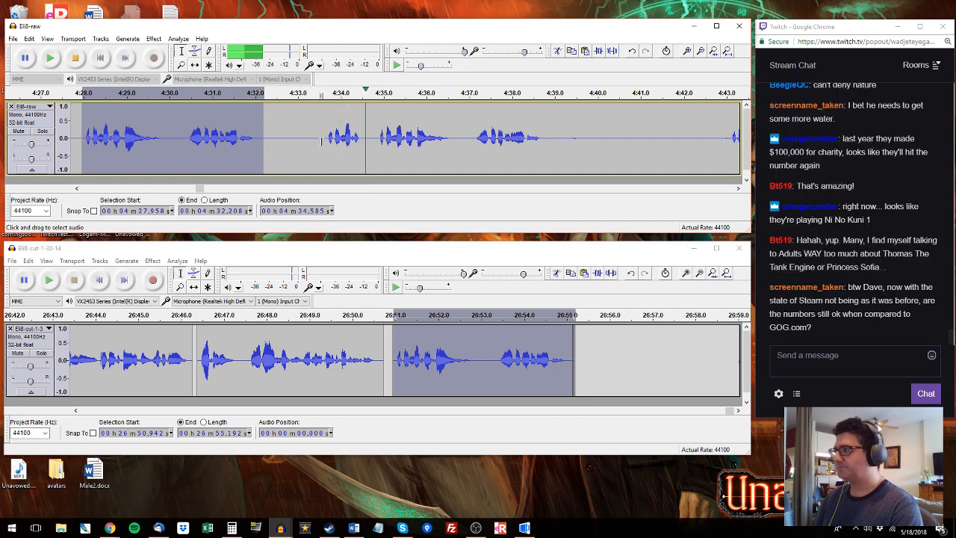
left_click(322, 141)
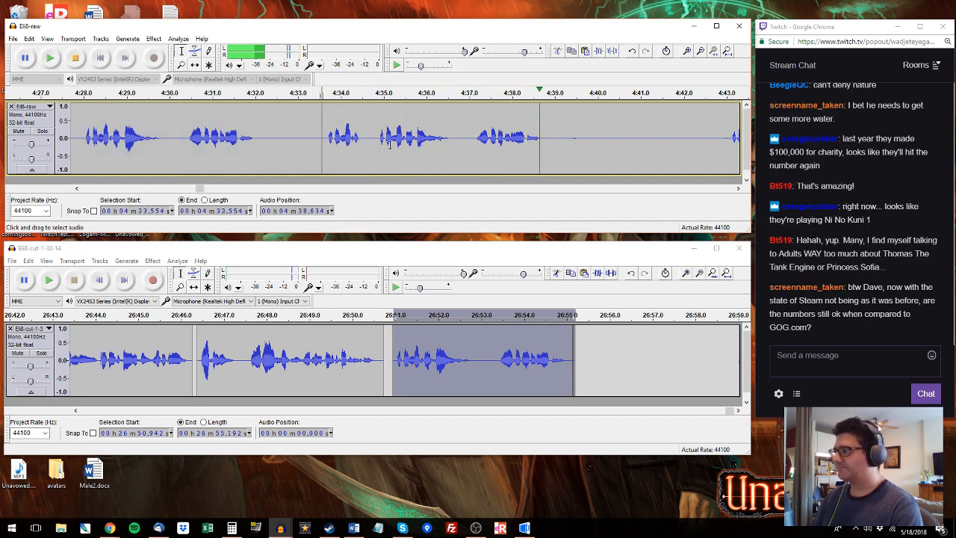
key("space")
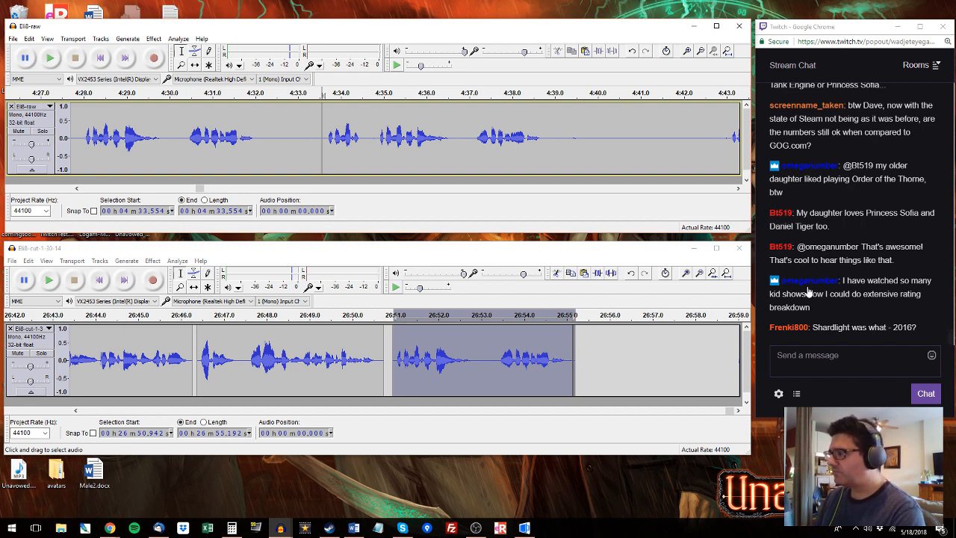
left_click(469, 248)
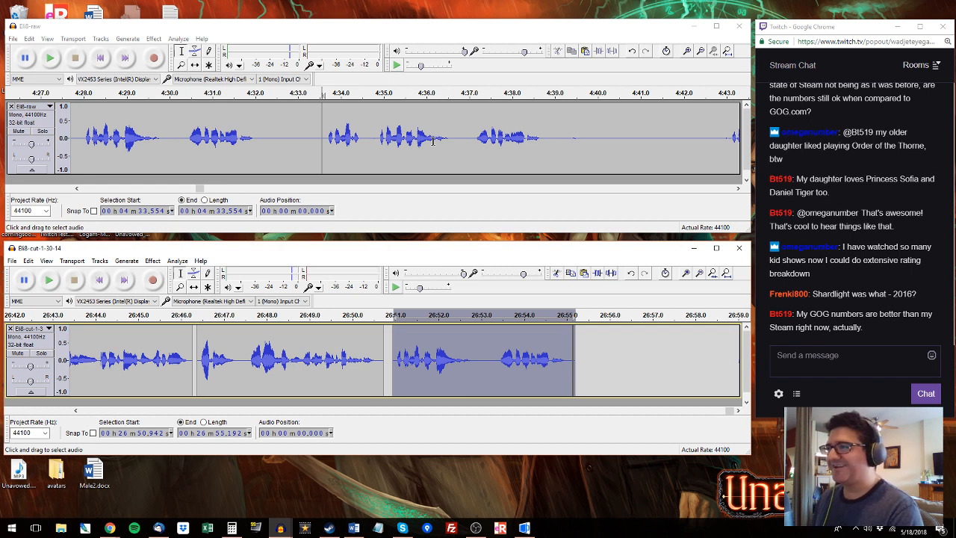
left_click(342, 27)
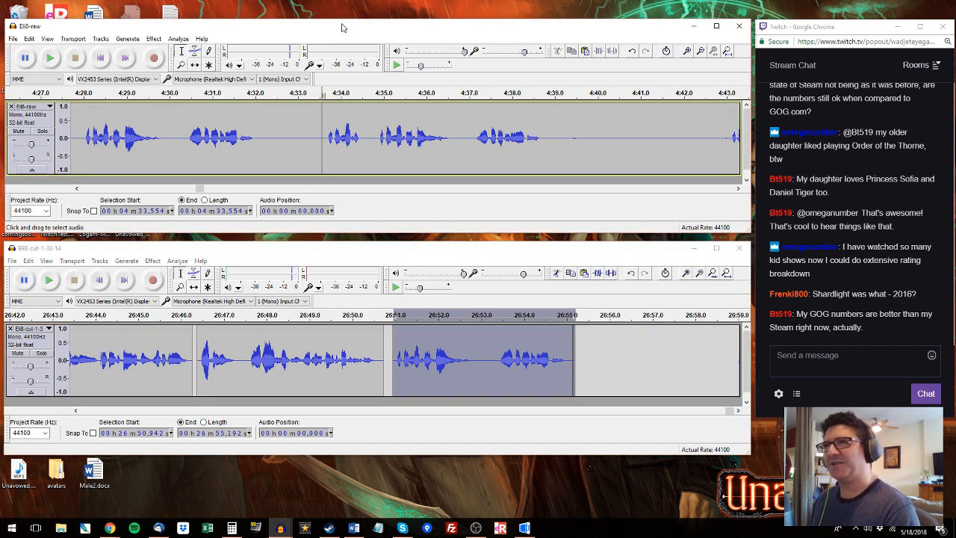
key("space")
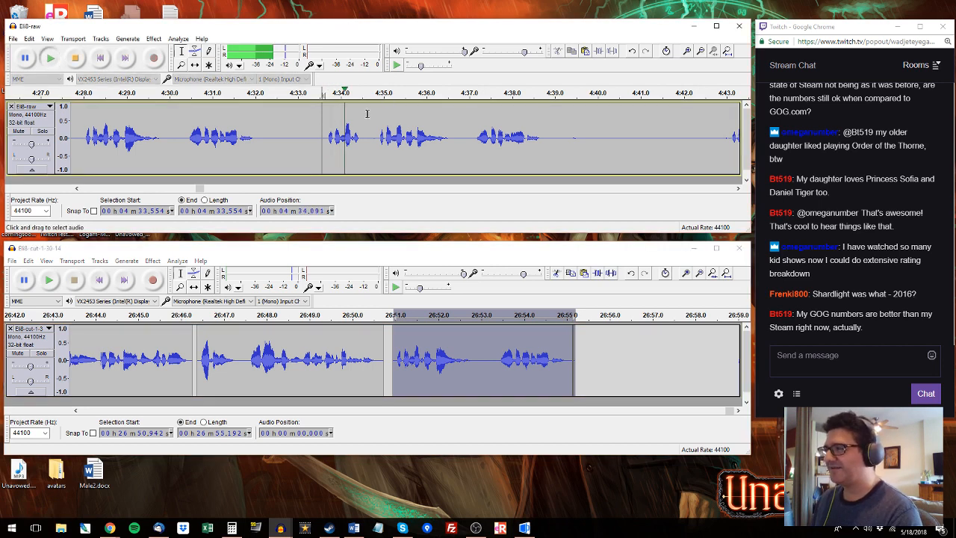
left_click_drag(378, 139, 549, 137)
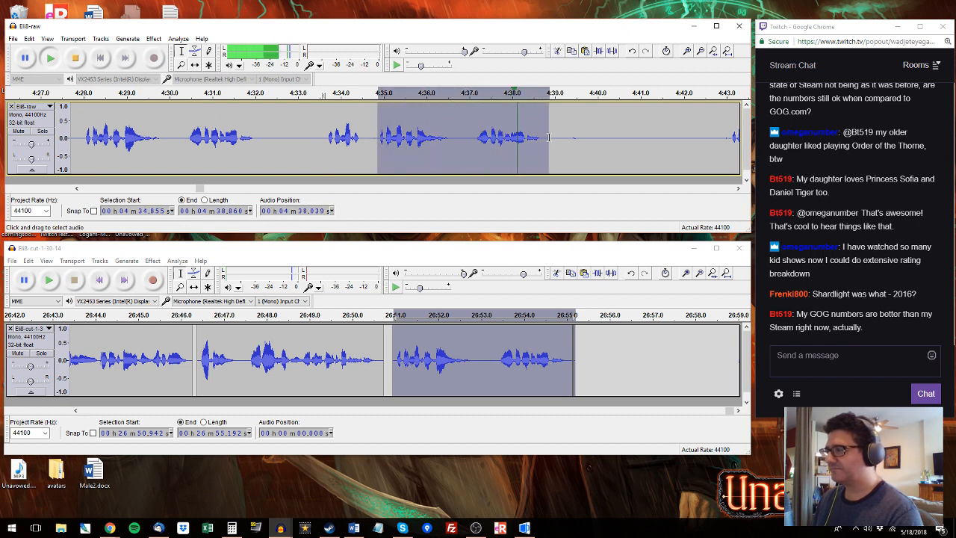
Step: Copy the Eli8-raw passage from 4:43.098 to 4:47.718 and paste it at 26:55.331 in Eli8-cut-1-30-14, after the last clip
left_click(719, 116)
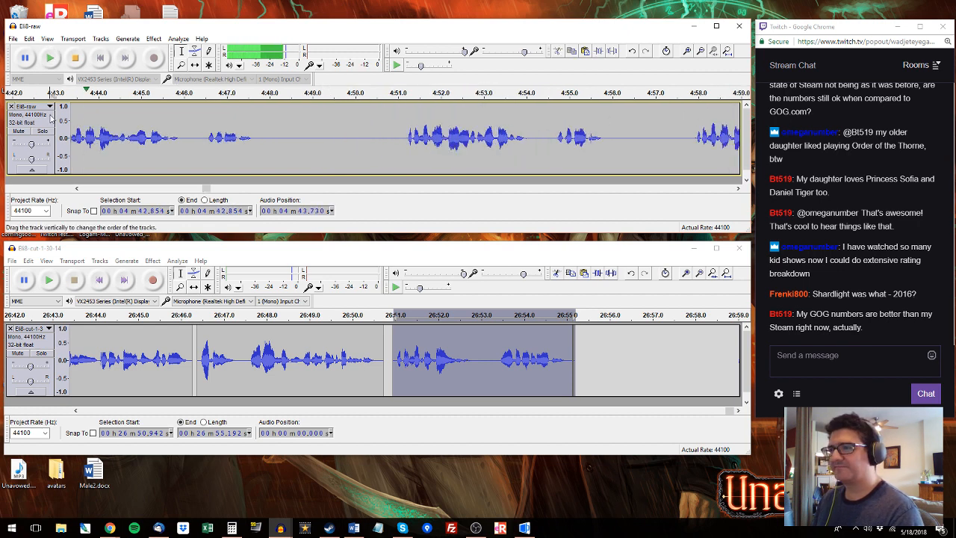
left_click(76, 189)
left_click(77, 189)
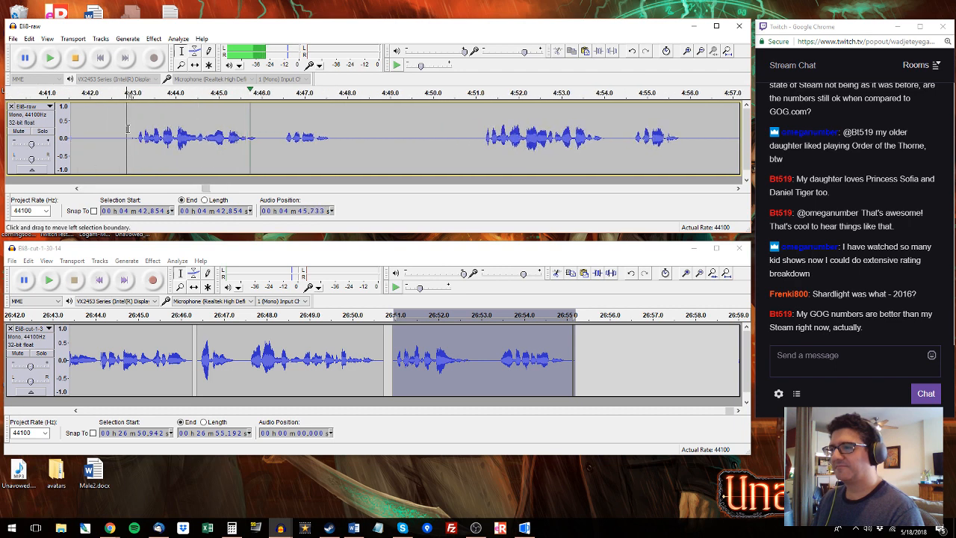
left_click_drag(134, 137, 334, 139)
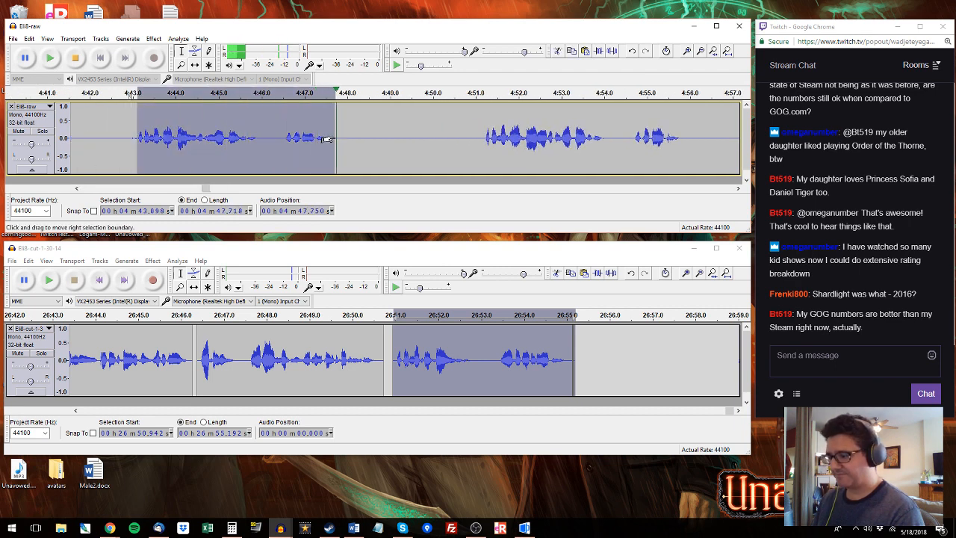
left_click(580, 340)
left_click_drag(580, 340, 740, 351)
Step: Play the Eli8-raw take from 4:51.120 and select it from 4:51.225 to 4:55.880
left_click(480, 138)
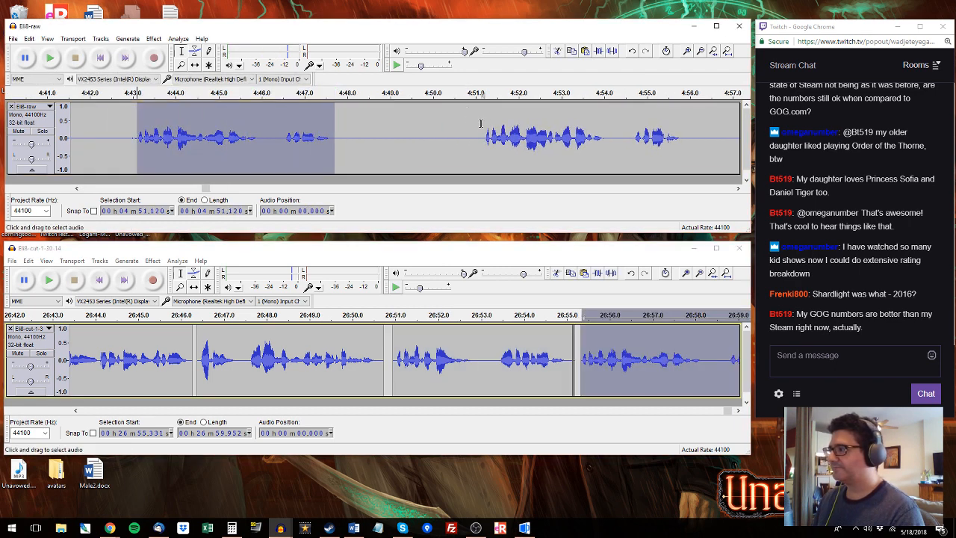
key("space")
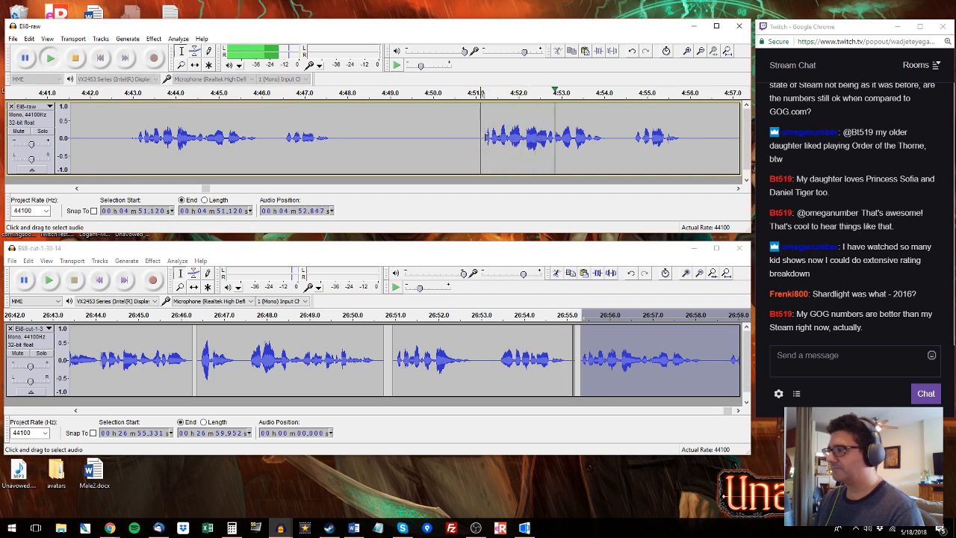
left_click_drag(486, 138, 684, 141)
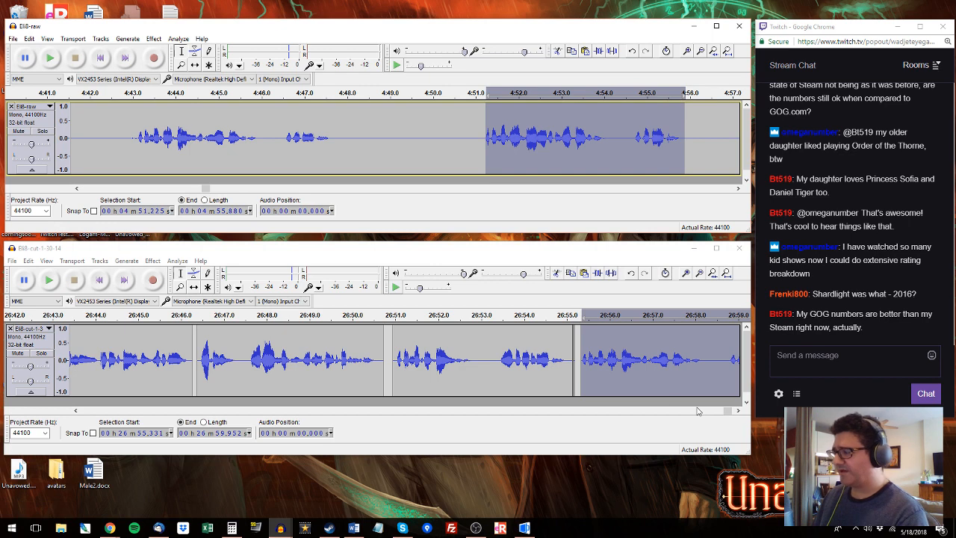
left_click_drag(724, 411, 732, 414)
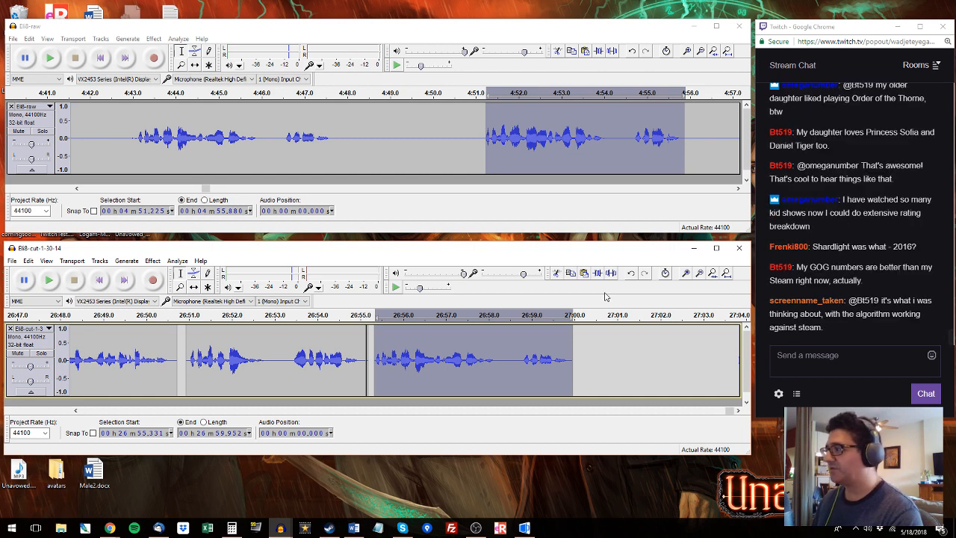
Step: Audition the takes after 4:56.681, then copy 4:57.808–5:00.652 from Eli8-raw and paste it at 27:00.056 in the cut track
left_click(721, 118)
key("space")
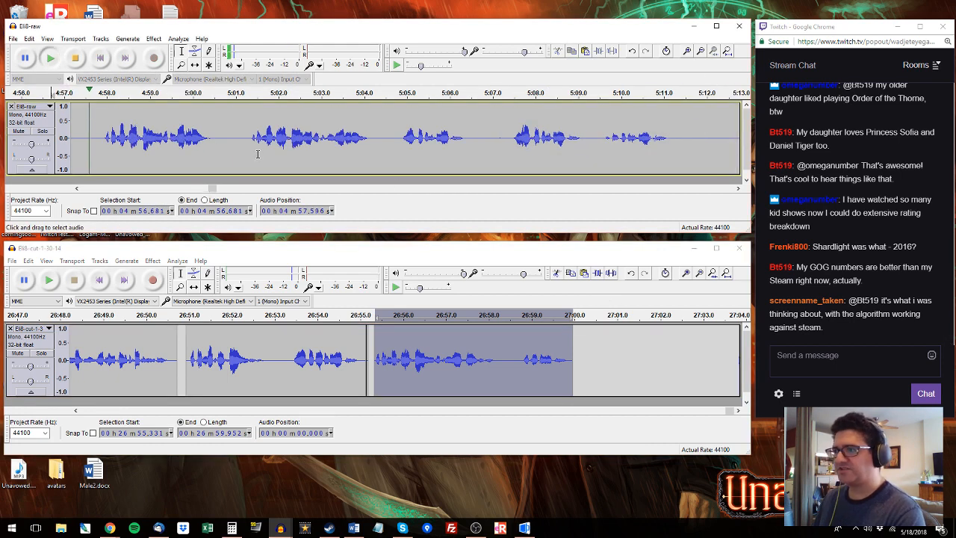
left_click_drag(100, 134, 376, 132)
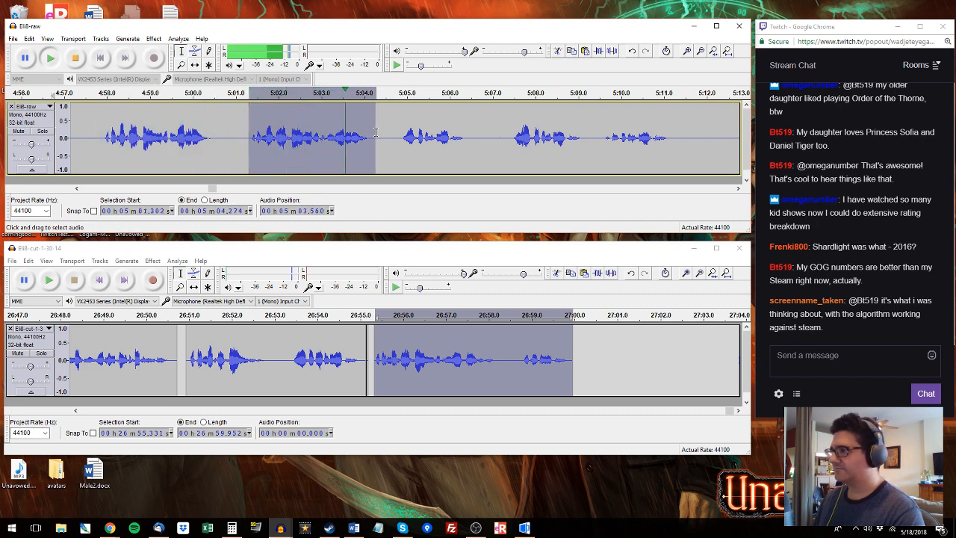
left_click_drag(98, 134, 220, 128)
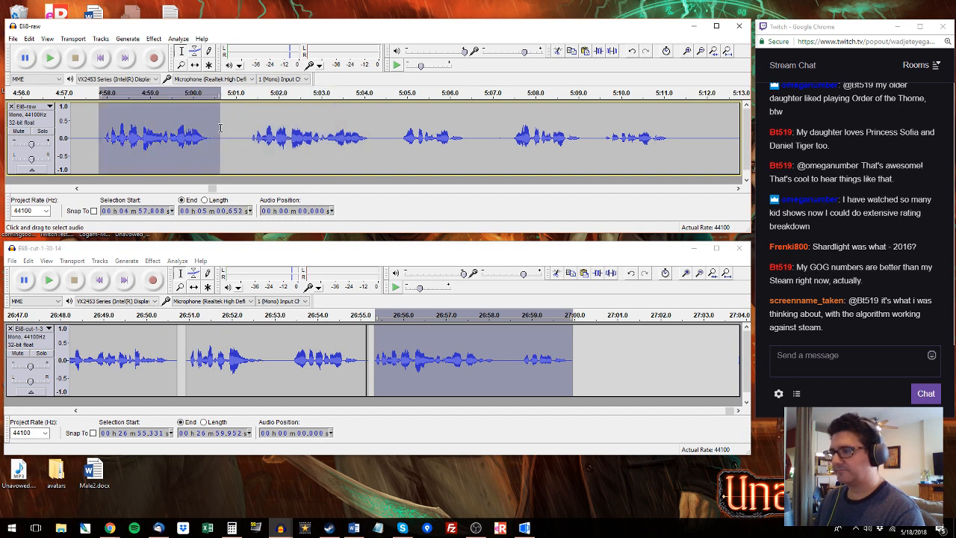
left_click(573, 344)
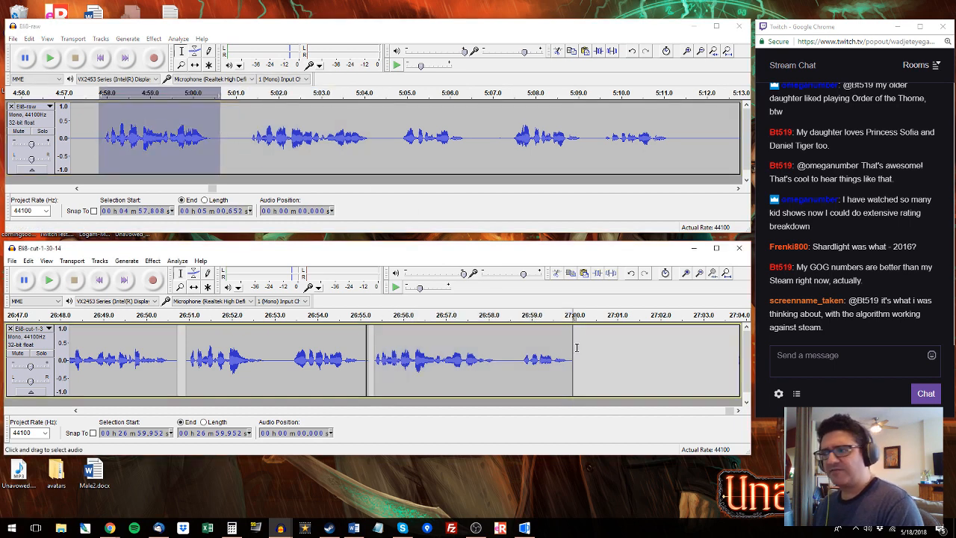
left_click(576, 347)
key("ctrl+v")
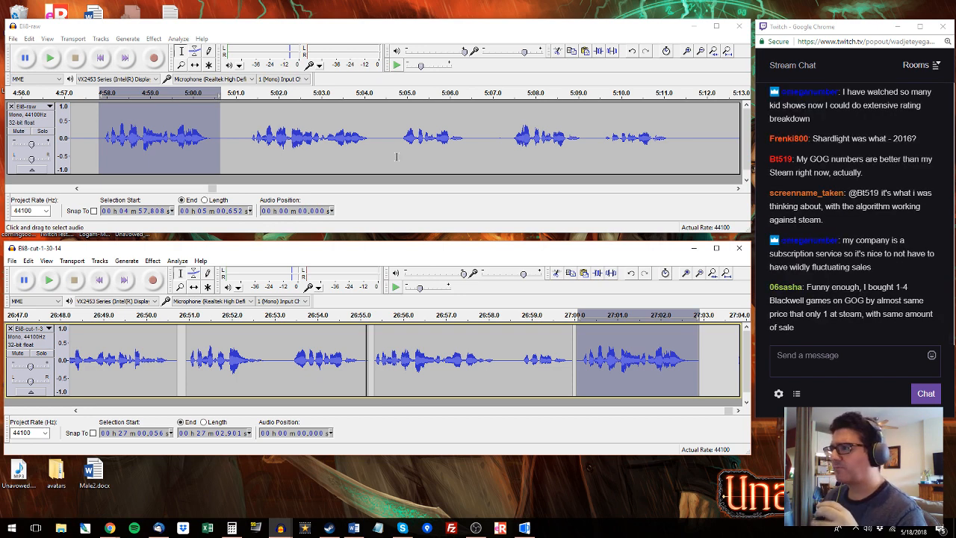
Step: Play the raw take from 5:01.267 to 5:04.379 and compare it with the clip just pasted in the cut track
left_click_drag(248, 132, 380, 133)
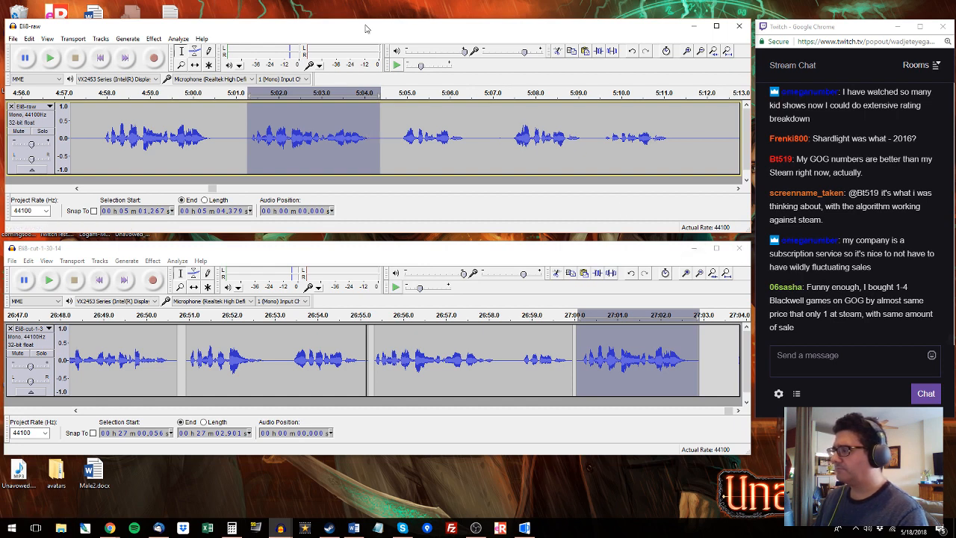
key("space")
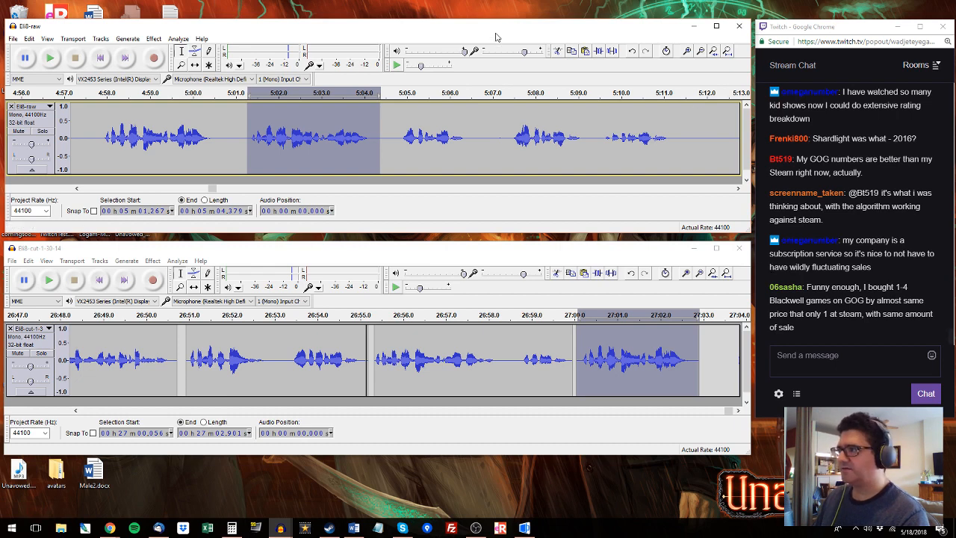
key("space")
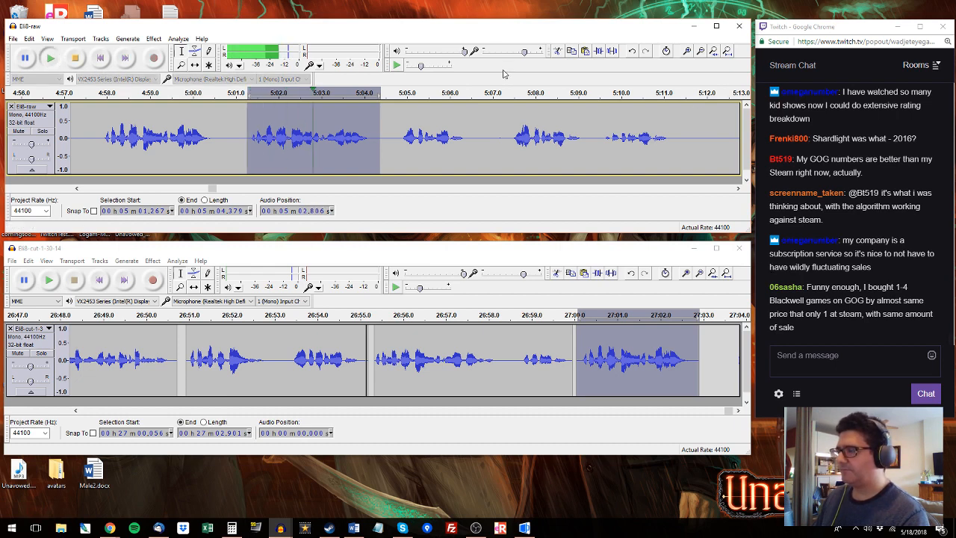
left_click(589, 366)
key("space")
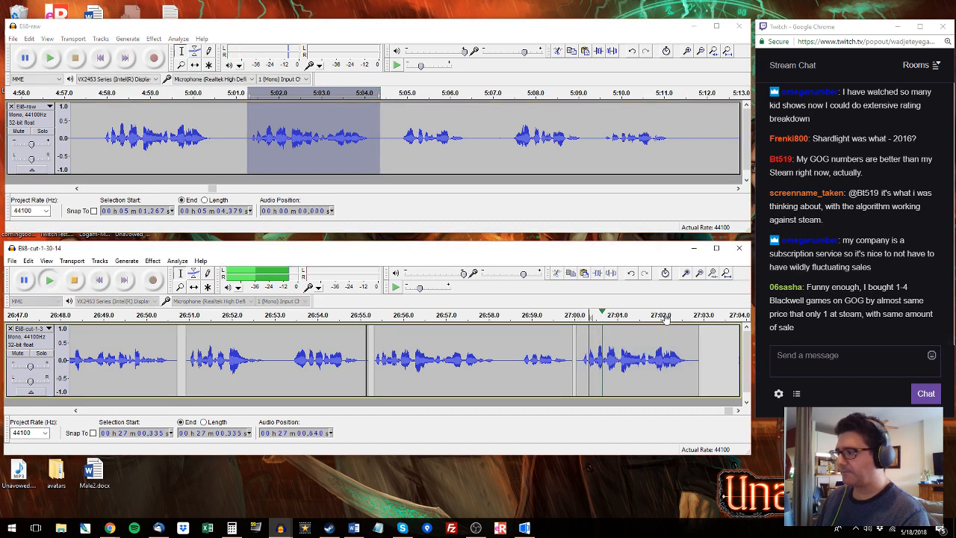
Step: Copy the short raw phrase from 5:04.750 to 5:06.585 and paste it at 27:03.028 in the cut track
left_click(403, 100)
left_click_drag(396, 120, 475, 142)
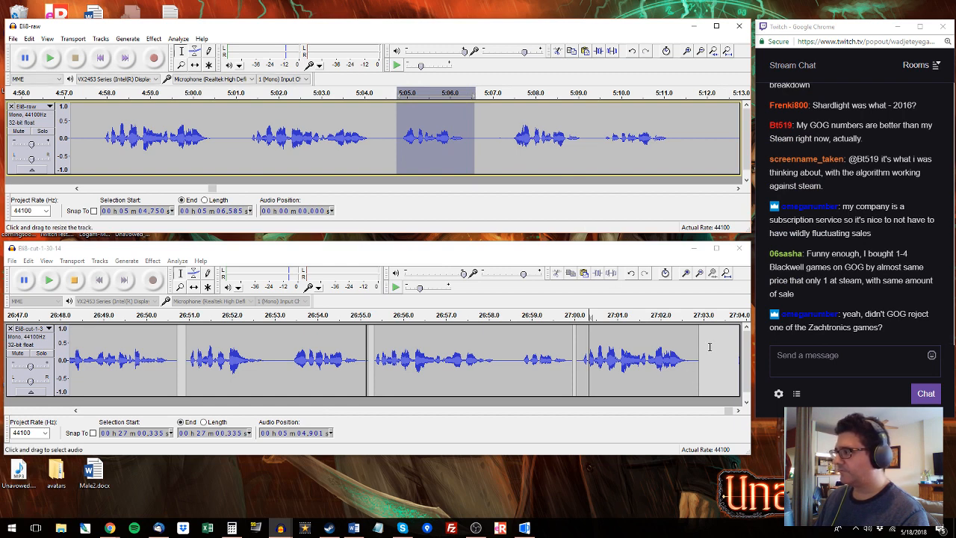
left_click_drag(704, 351, 741, 351)
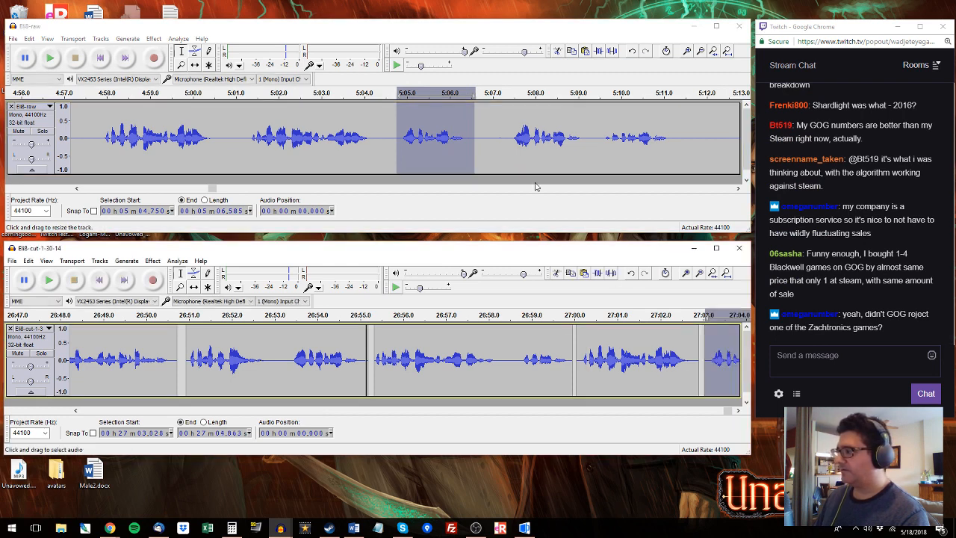
Step: Play the next Eli8-raw take and select it from 5:07.386 to 5:11.310
left_click(512, 138)
key("space")
left_click_drag(509, 138, 424, 149)
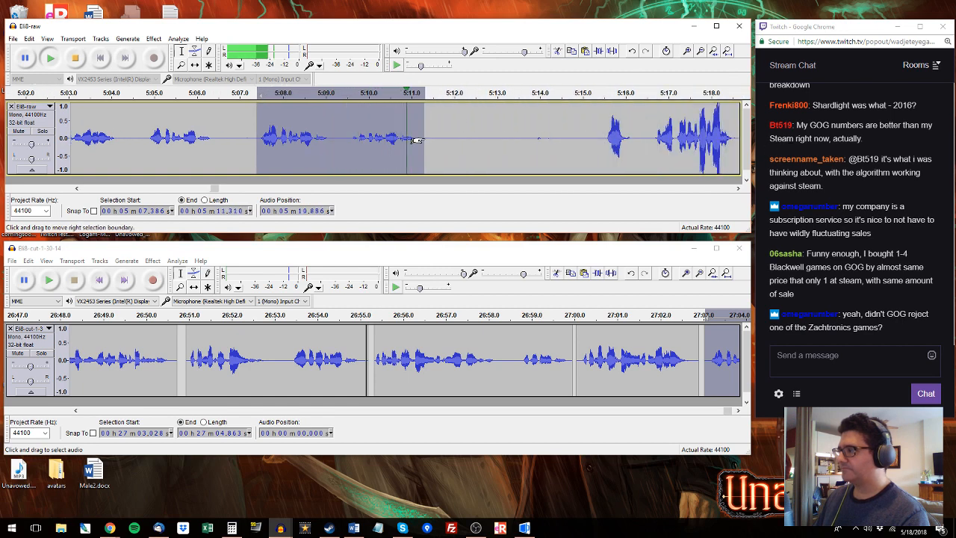
key("space")
Step: Copy the loud raw take from 5:15.513 to 5:18.682 and paste it at 27:04.979 in the cut track
left_click(604, 96)
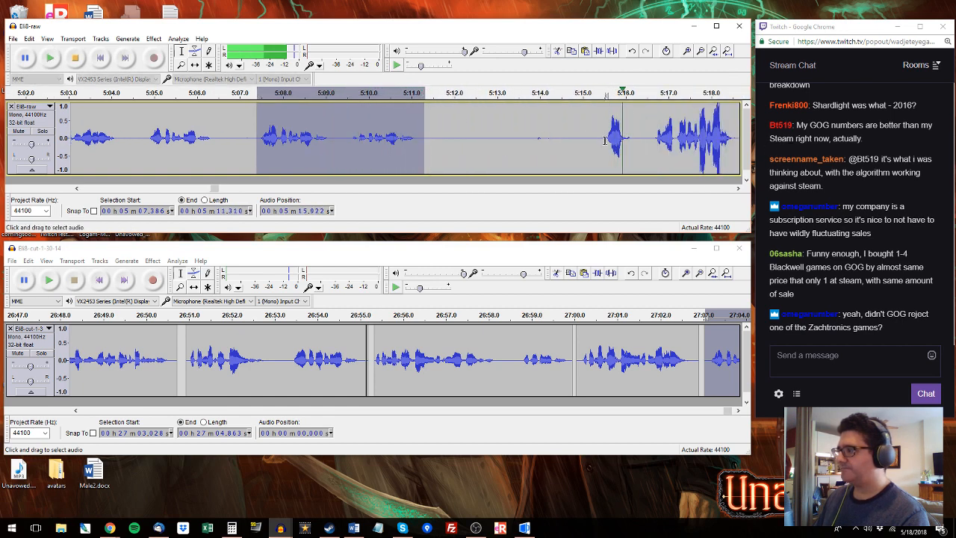
left_click_drag(603, 110, 510, 149)
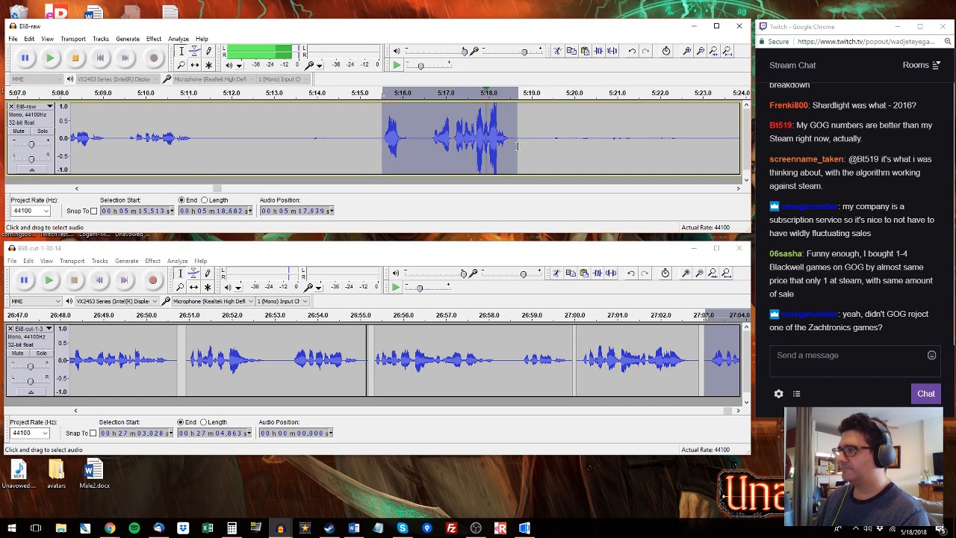
key("space")
left_click_drag(727, 409, 739, 410)
left_click(579, 355)
key("ctrl+v")
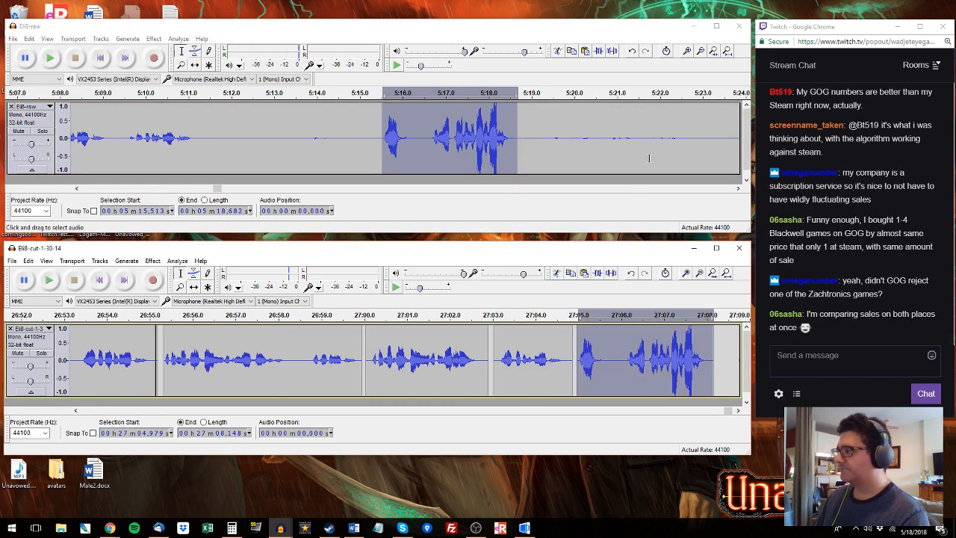
Step: Play the next Eli8-raw takes and select the short phrase from 5:24.894 to 5:26.705
left_click(714, 142)
key("space")
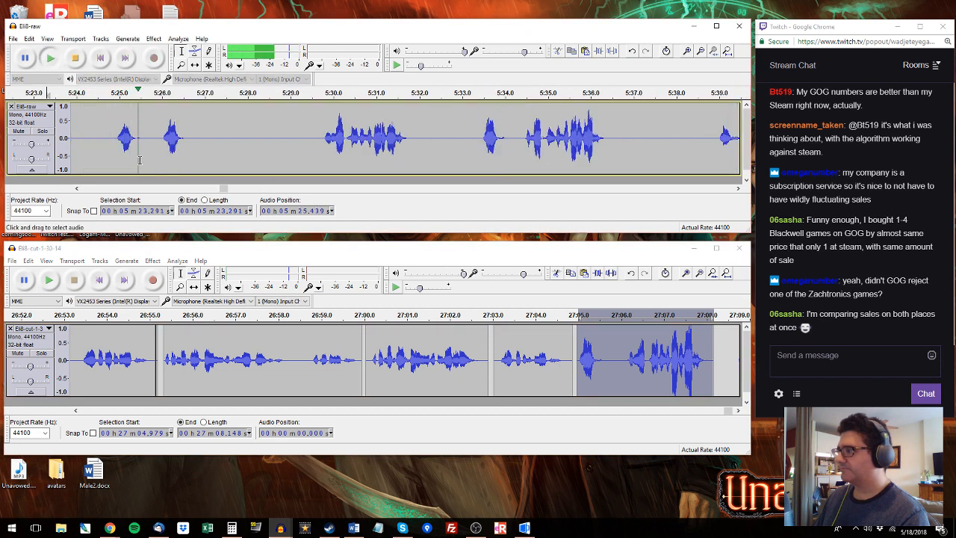
left_click_drag(115, 142, 193, 124)
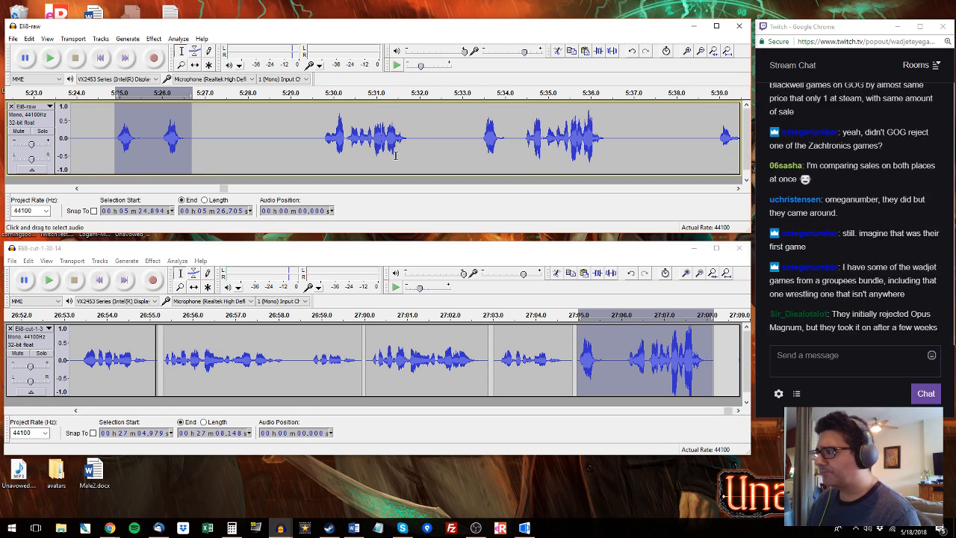
Step: Copy the raw take from 5:29.665 to 5:31.976 and paste it over the last clip at 27:04.979 in the cut track
left_click(318, 93)
left_click_drag(318, 143, 411, 136)
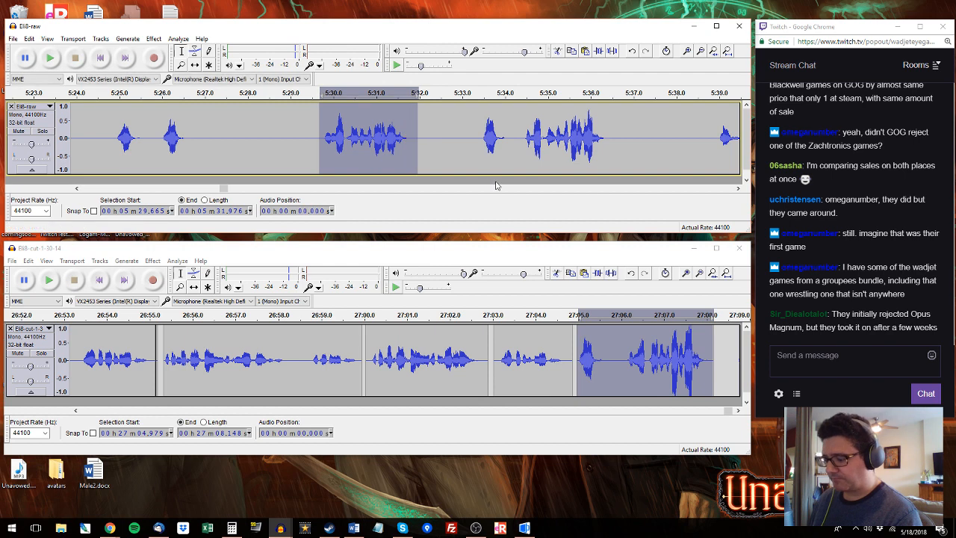
left_click(550, 247)
key("ctrl+v")
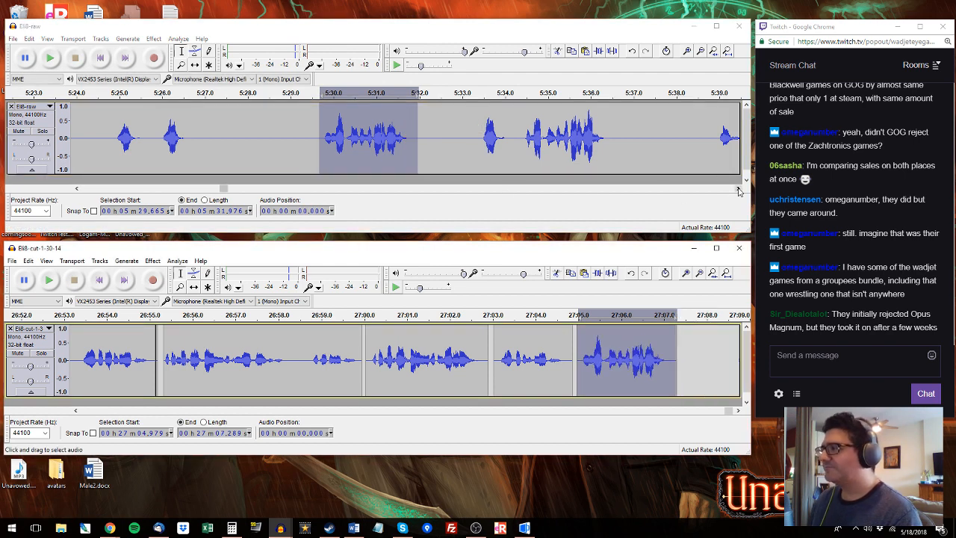
Step: Play the following raw takes and replace the cut track's clip at 27:04.979 with the raw take from 5:38.895 to 5:42.076
left_click_drag(736, 190, 736, 189)
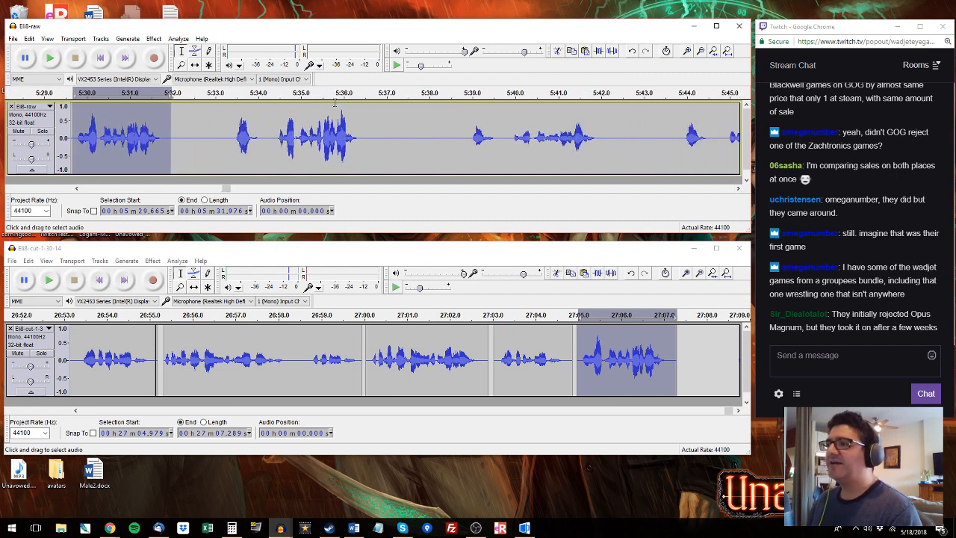
left_click(232, 98)
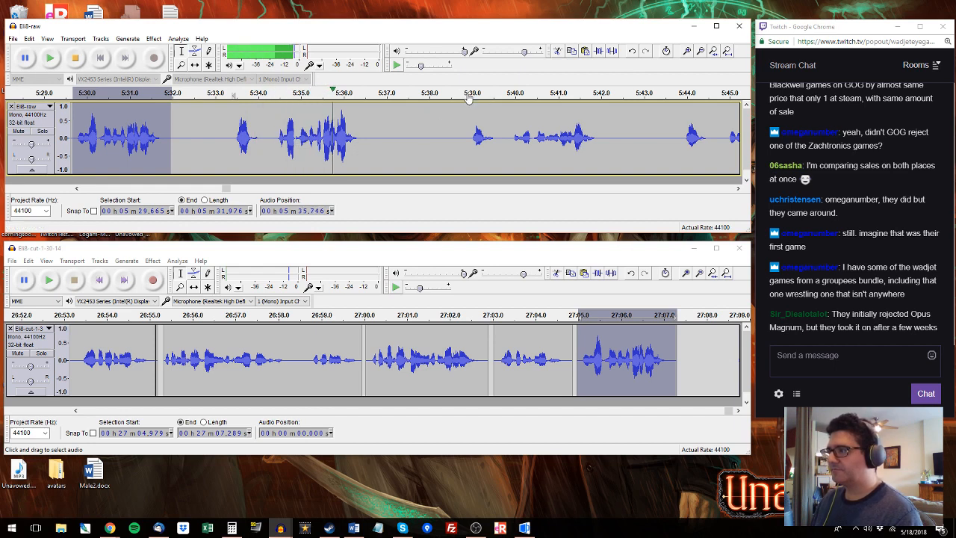
left_click_drag(468, 98, 600, 98)
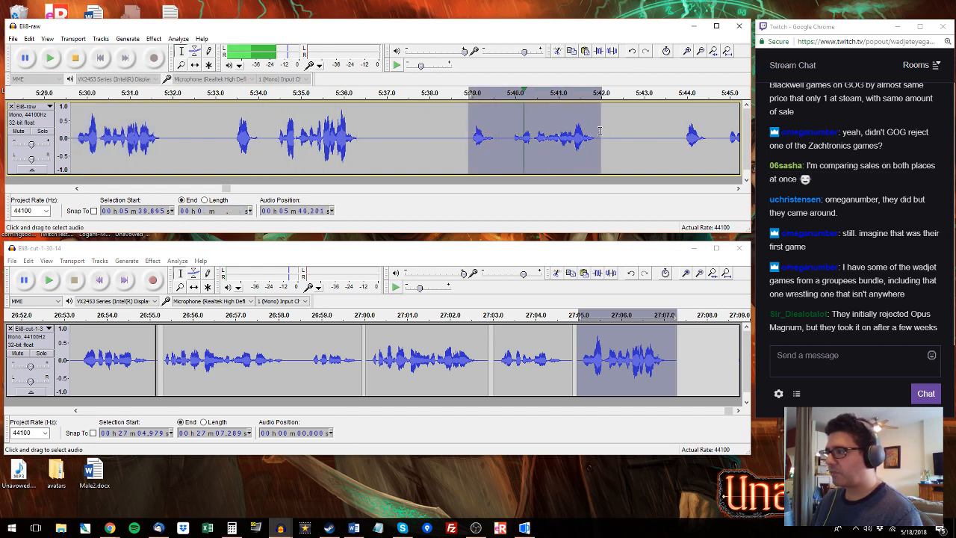
left_click_drag(600, 132, 604, 132)
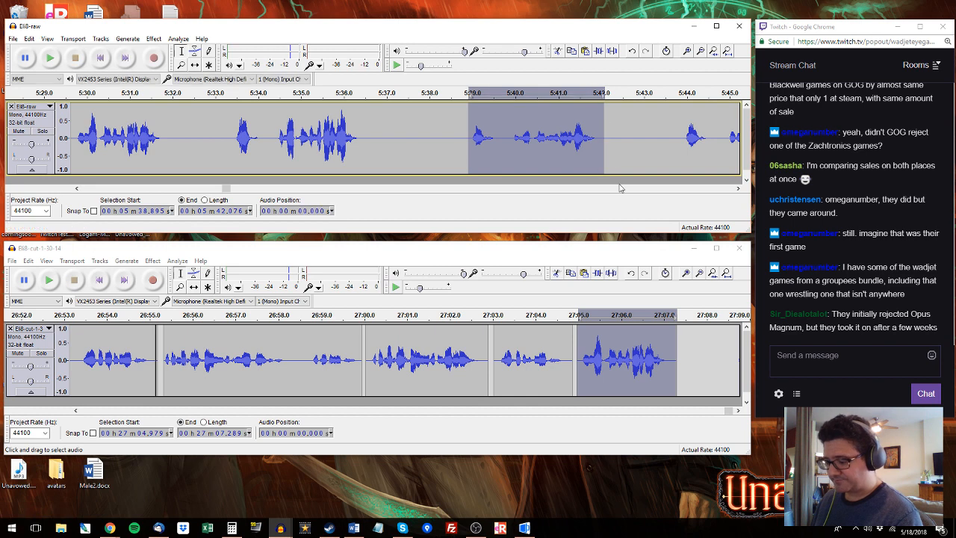
key("ctrl+c")
double_click(617, 351)
key("ctrl+v")
Step: Play the raw take from 5:43.841 to 5:47.162 and compare it with the last clip in the cut track
left_click(680, 132)
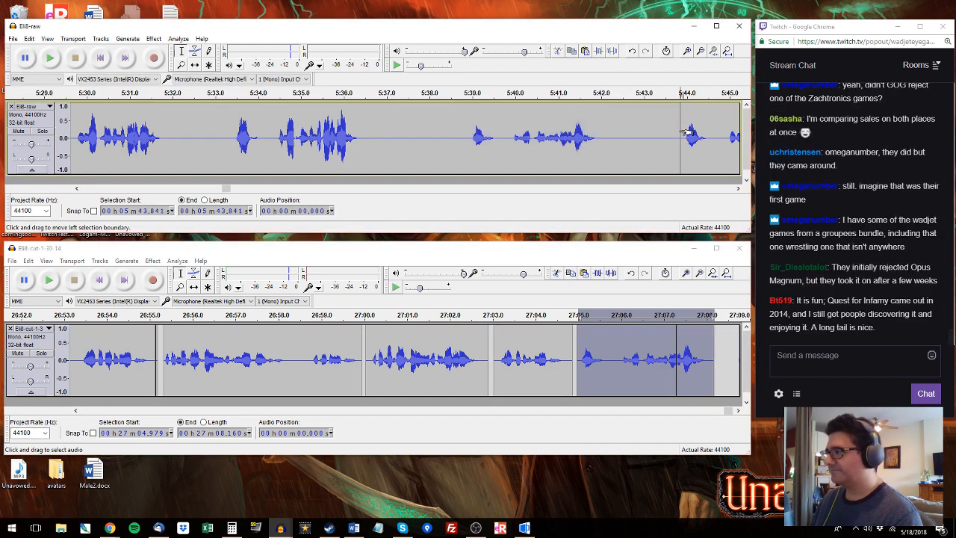
key("space")
left_click_drag(681, 132, 396, 136)
key("space")
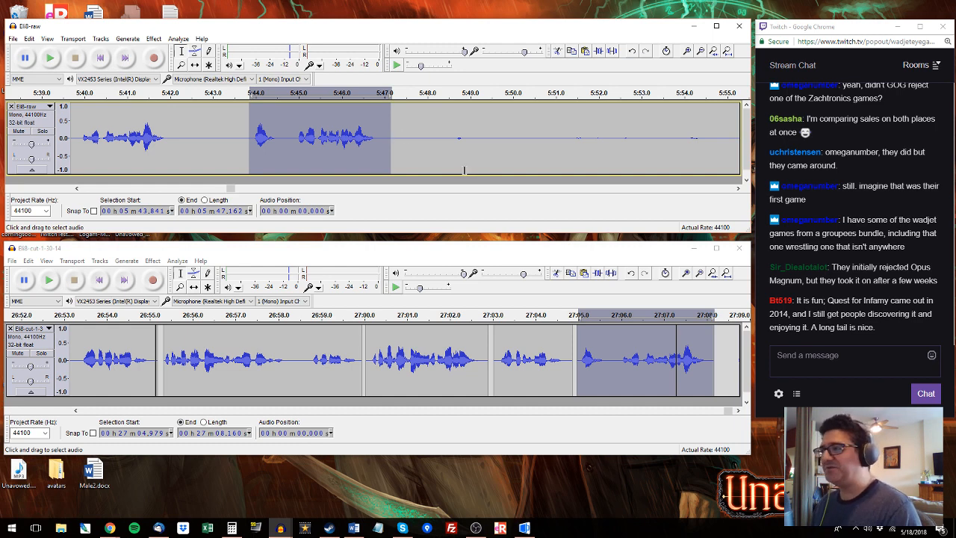
left_click(573, 357)
key("space")
Step: Copy the raw take from 5:57.587 to 6:02.858 and paste it at 27:08.264 in the cut track
left_click(719, 93)
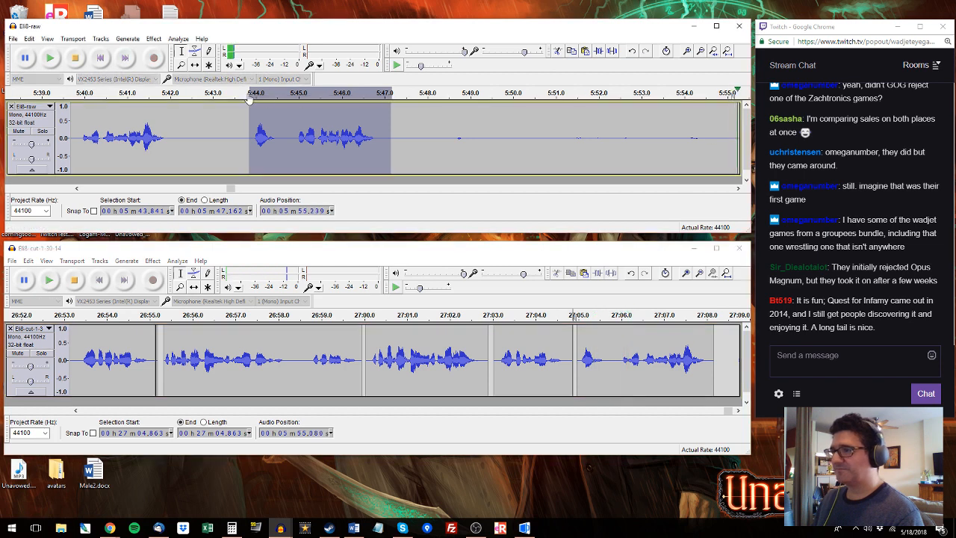
left_click_drag(169, 142, 395, 122)
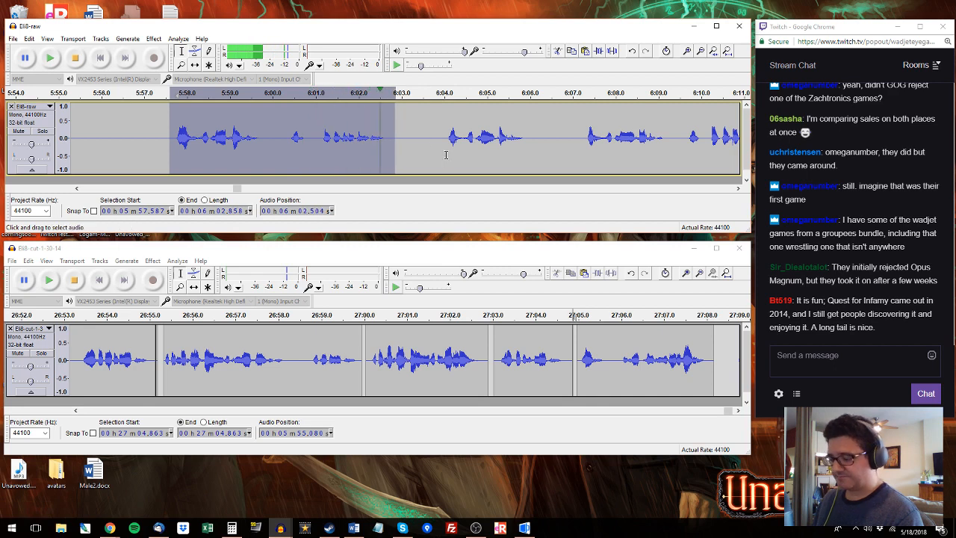
left_click(717, 365)
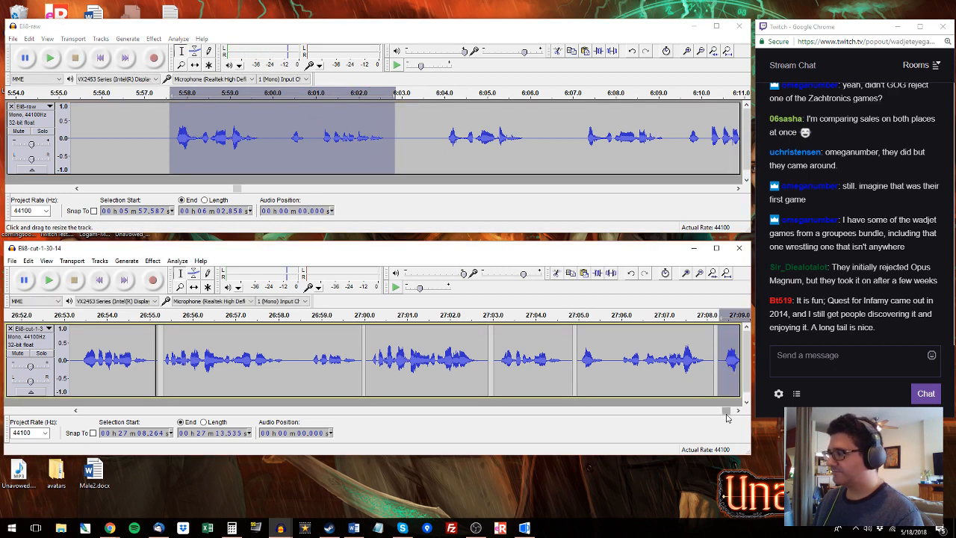
key("ctrl+v")
Step: Play the next raw phrase and select it from 6:03.915 to 6:06.016
left_click(447, 129)
key("space")
left_click_drag(531, 131, 441, 131)
Step: Replace the cut track's clip at 27:08.264 with the raw take from 6:07.247 to 6:12.320
left_click(583, 95)
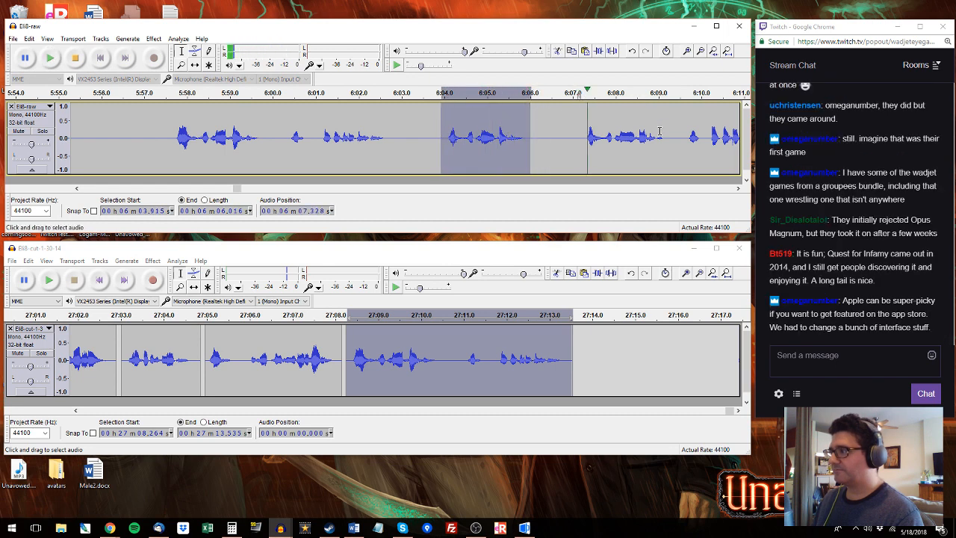
left_click(681, 142, "shift")
left_click_drag(691, 142, 637, 132)
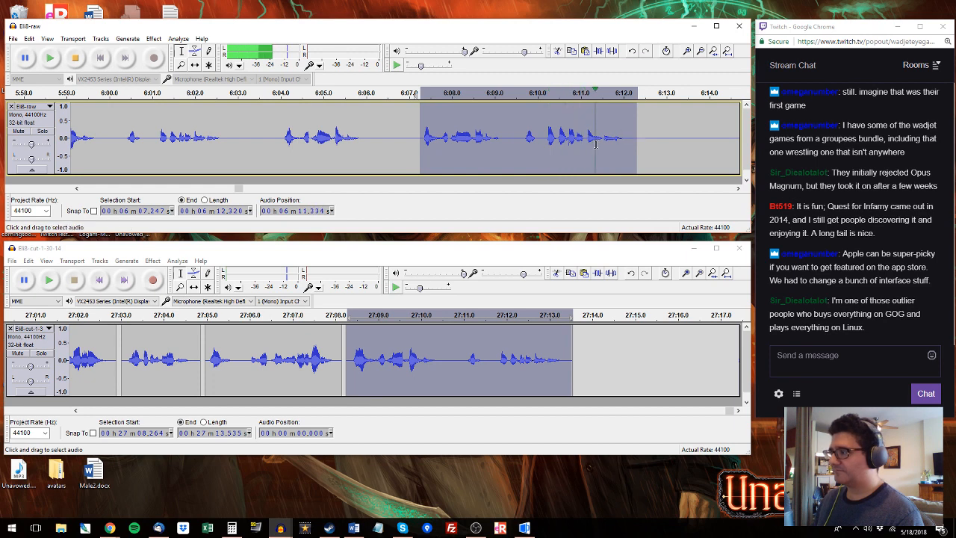
double_click(428, 341)
key("ctrl+v")
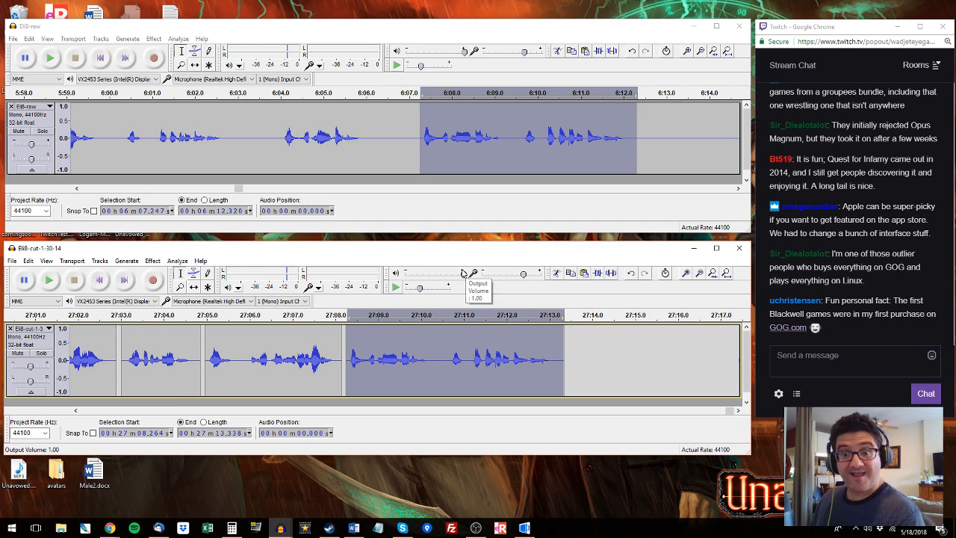
Step: Play the next raw phrase, copy it from 6:17.556 to 6:19.530 and paste it at 27:13.593 in the cut track
left_click(718, 121)
left_click(715, 137)
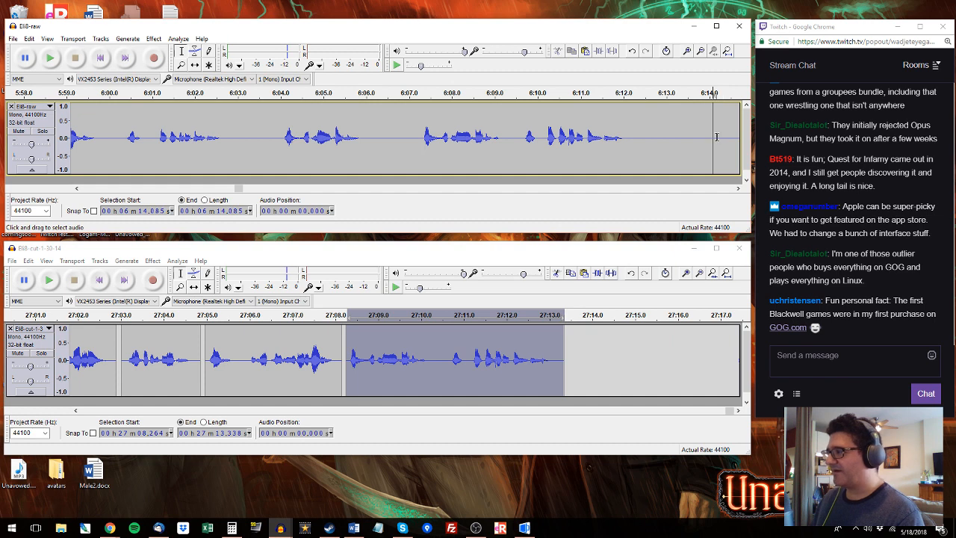
key("space")
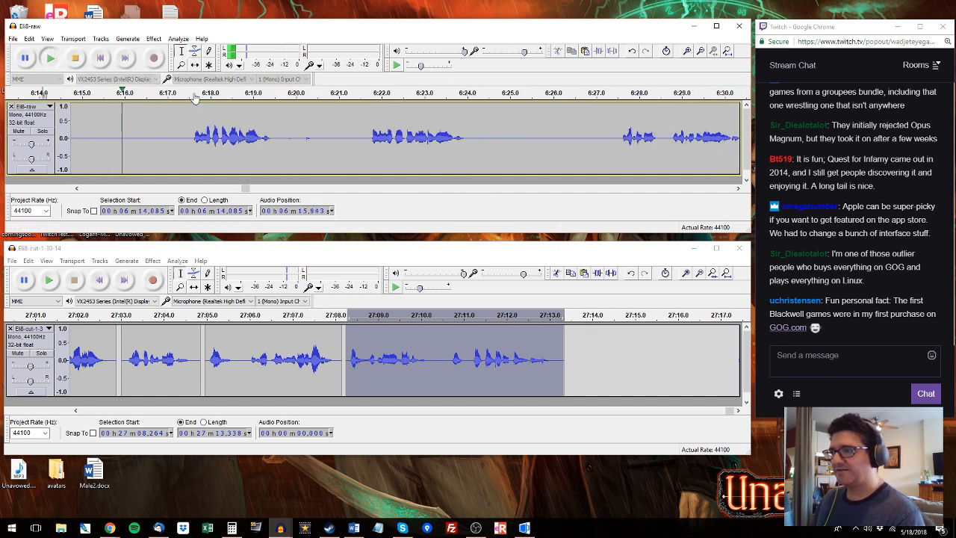
left_click_drag(186, 138, 274, 138)
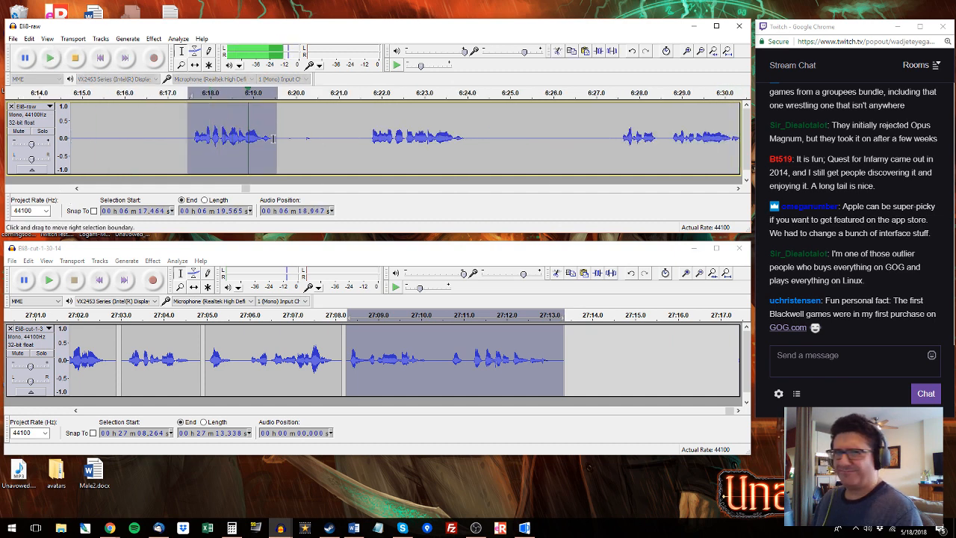
key("space")
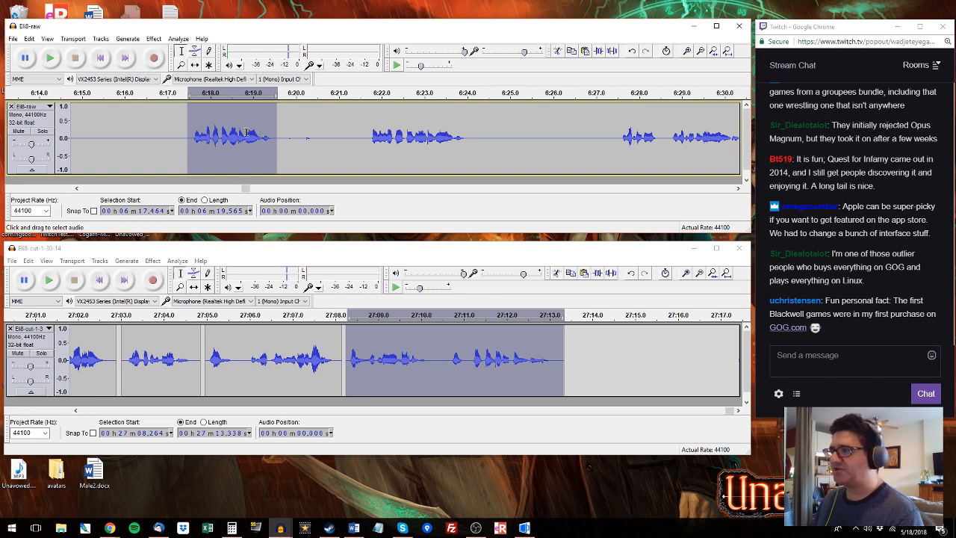
key("space")
left_click_drag(192, 138, 274, 136)
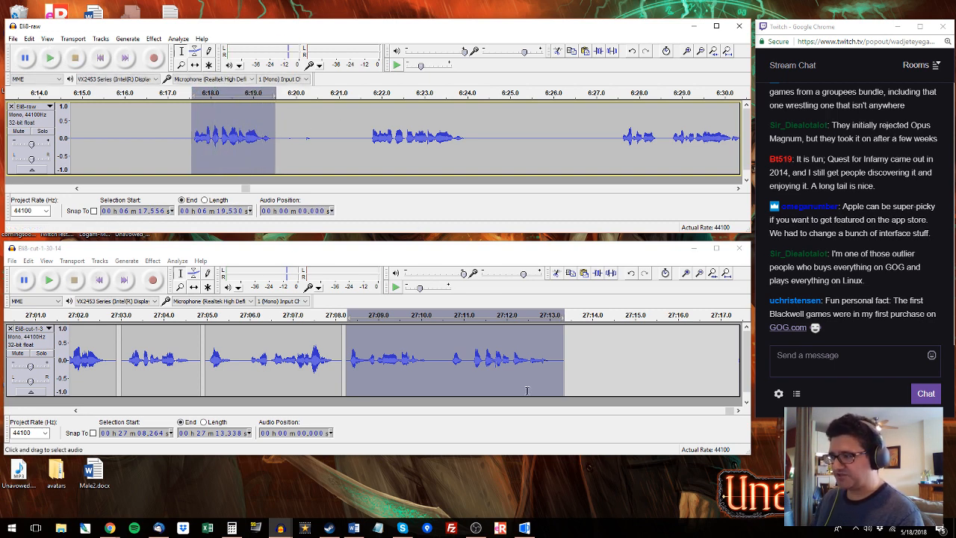
left_click_drag(574, 359, 659, 358)
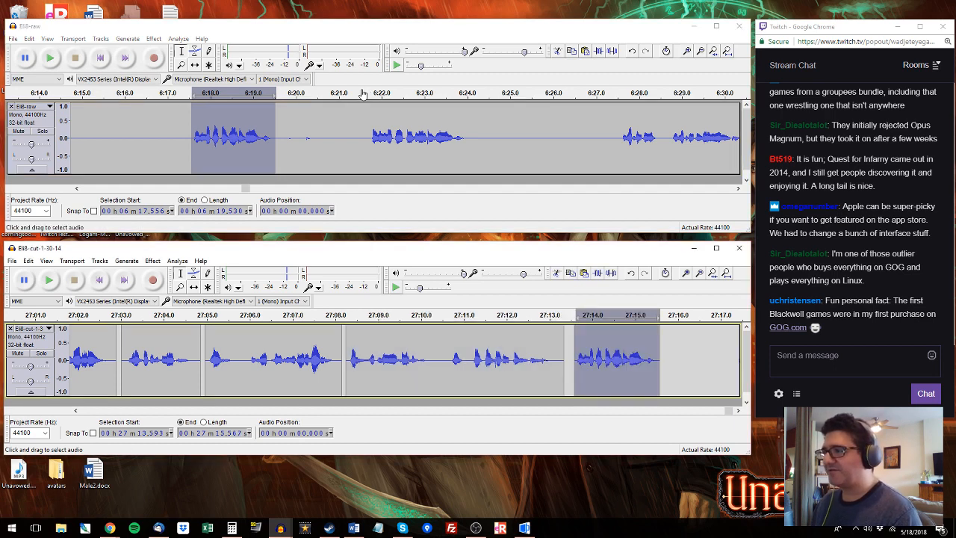
Step: Play the next Eli8-raw take from 6:21.643
left_click(362, 91)
key("space")
left_click(367, 135)
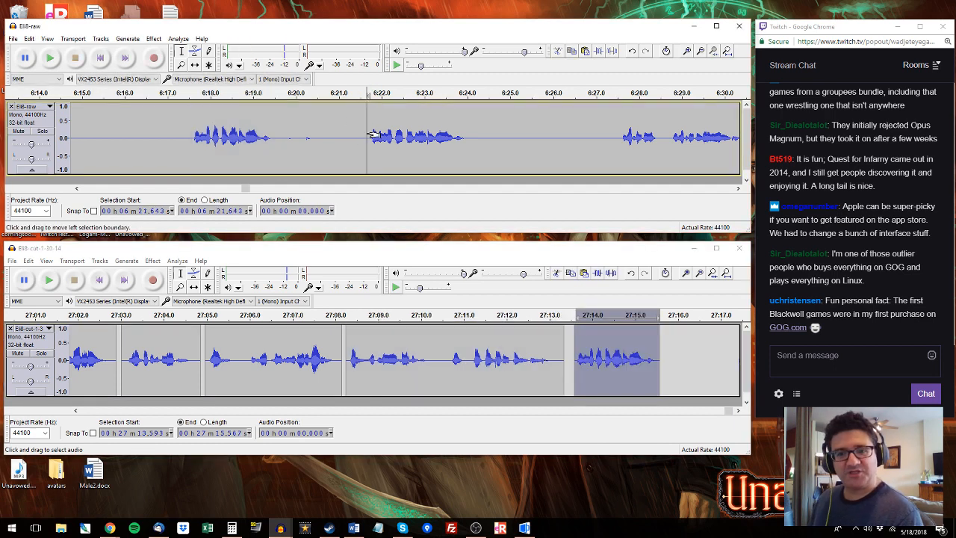
key("space")
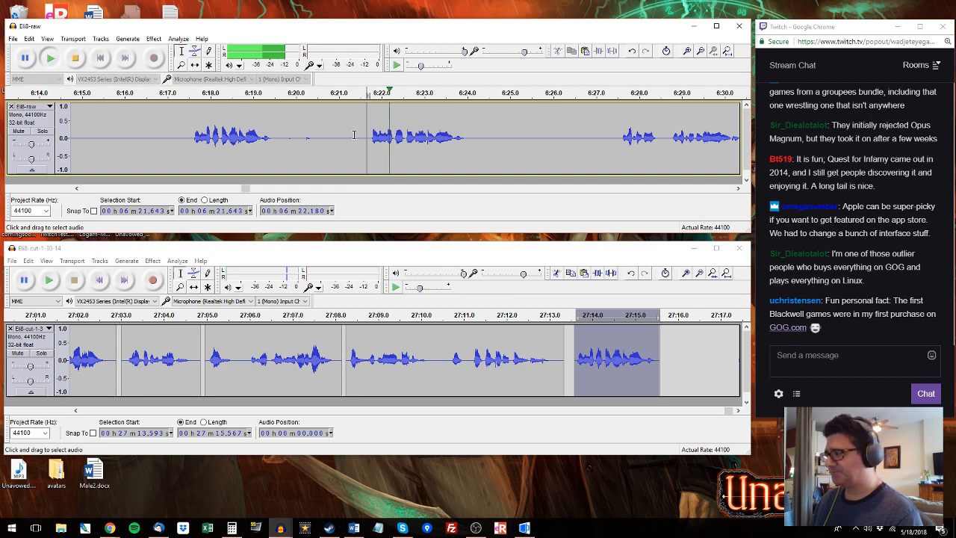
key("space")
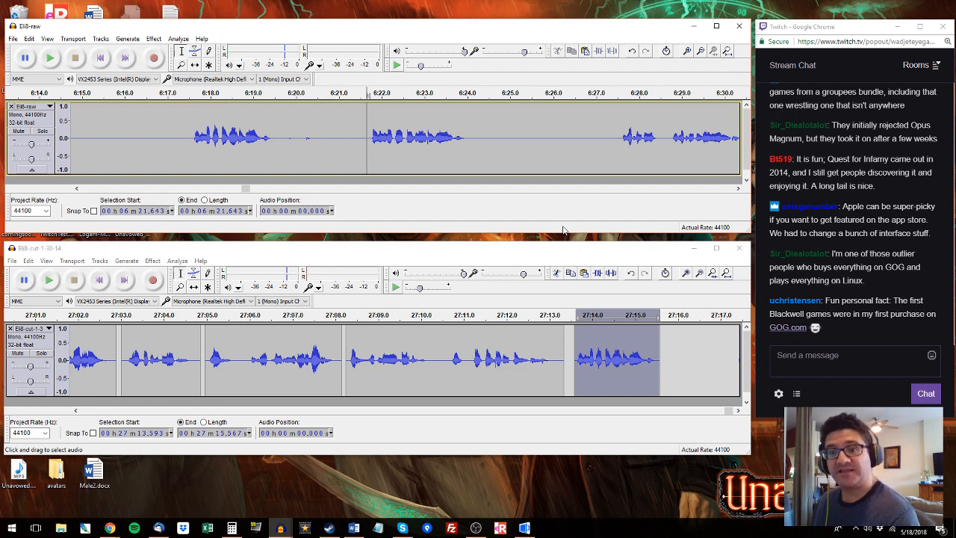
Step: Select and play the raw take from 6:21.481 to 6:24.209 and compare it with the last clip in the cut track
left_click(365, 132)
left_click_drag(475, 134, 359, 139)
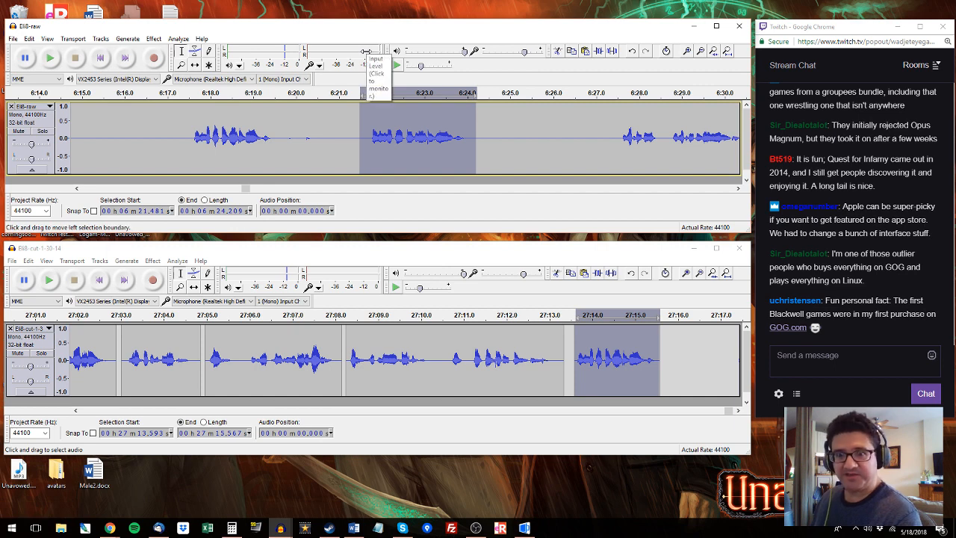
key("space")
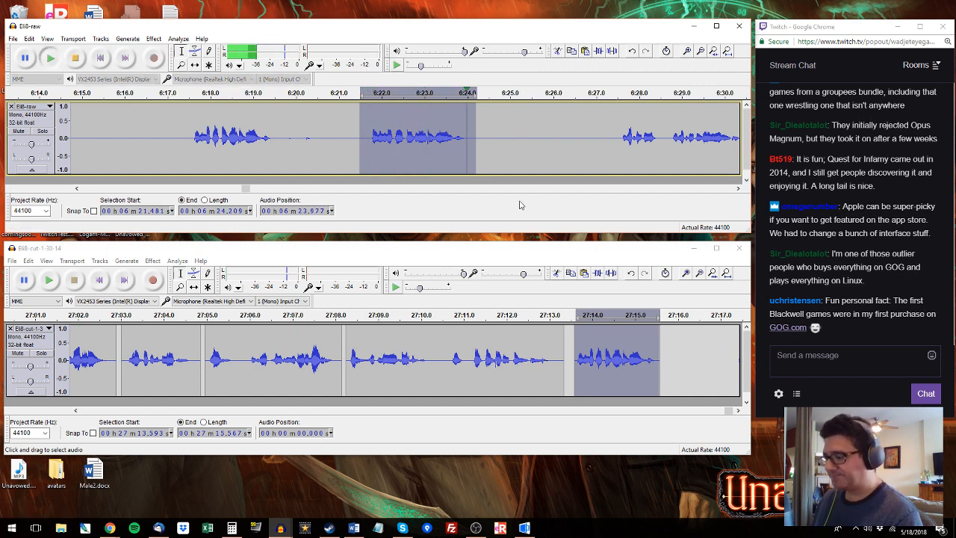
left_click(579, 344)
key("space")
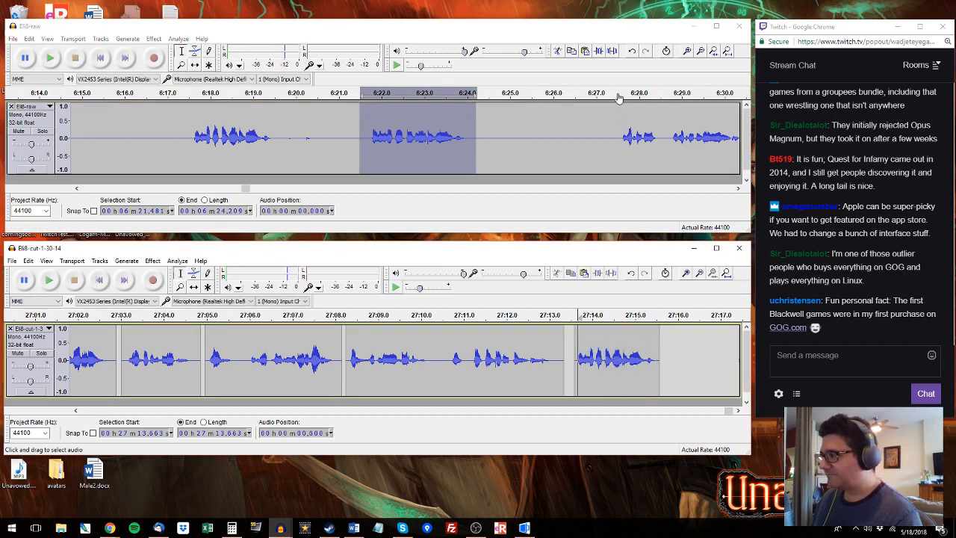
Step: Play the following raw phrases, copy the one from 6:28.644 to 6:30.827 and paste it at 27:15.706 in the cut track
left_click(617, 135)
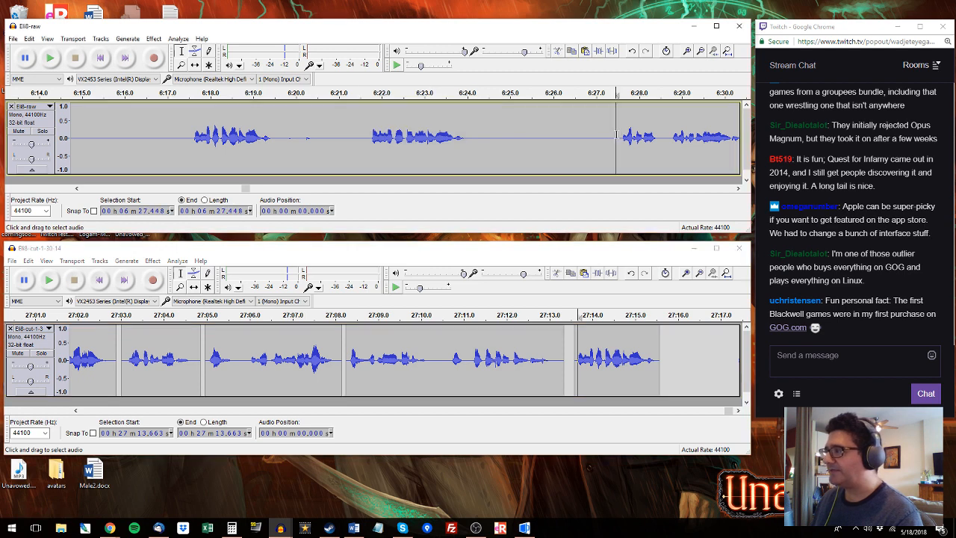
key("space")
left_click_drag(617, 135, 611, 158)
left_click_drag(520, 137, 696, 137)
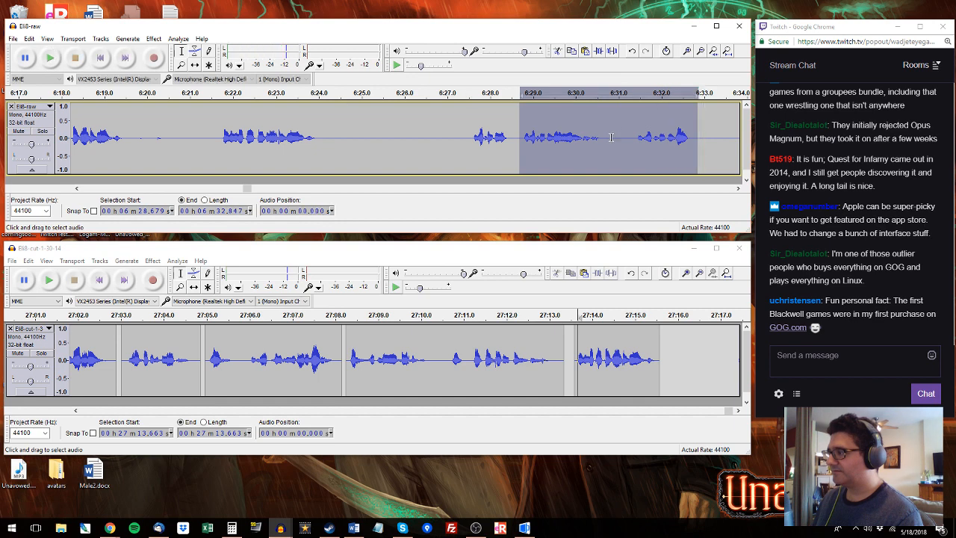
left_click_drag(610, 137, 518, 137)
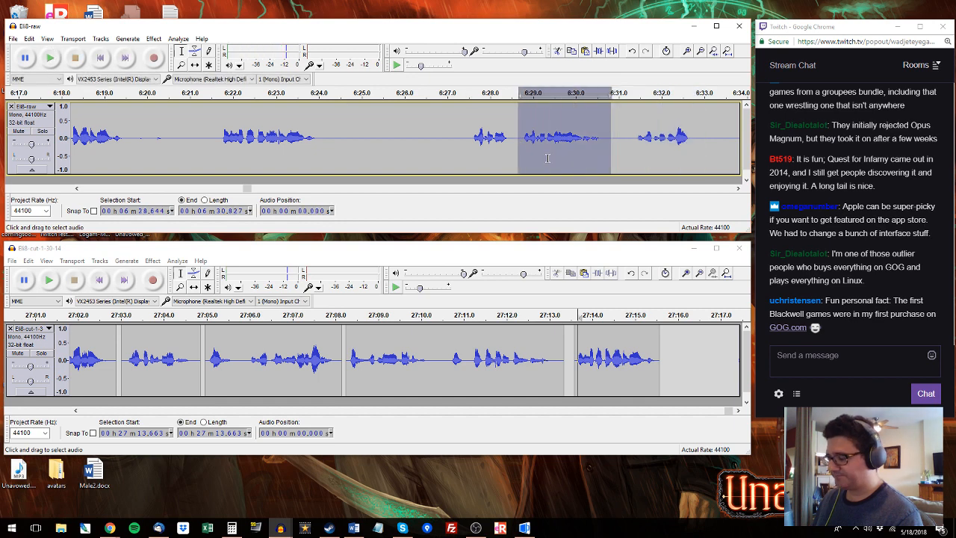
left_click(665, 357)
key("ctrl+v")
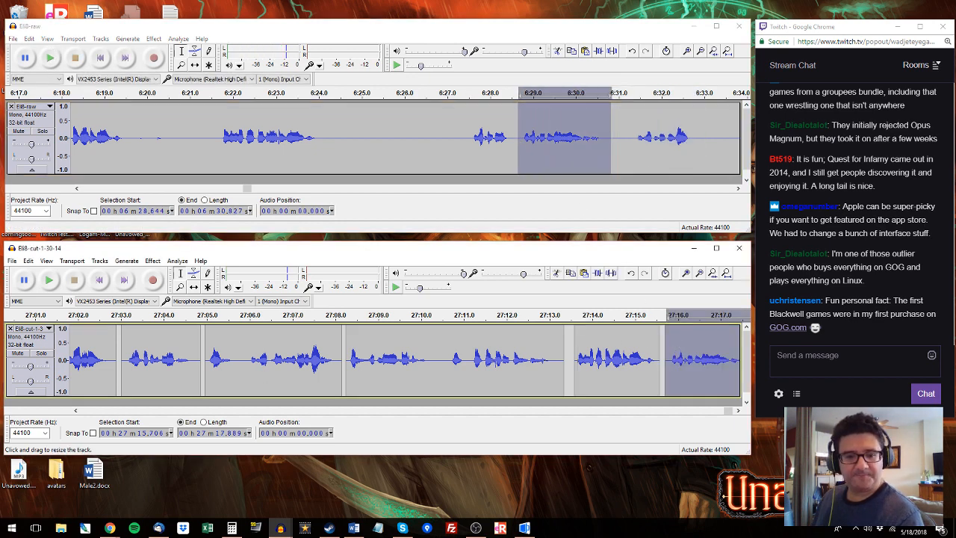
Step: Play the raw take starting at 6:31.314 and compare it with the clip just pasted at 27:15.706 in the cut track
mouse_move(109, 528)
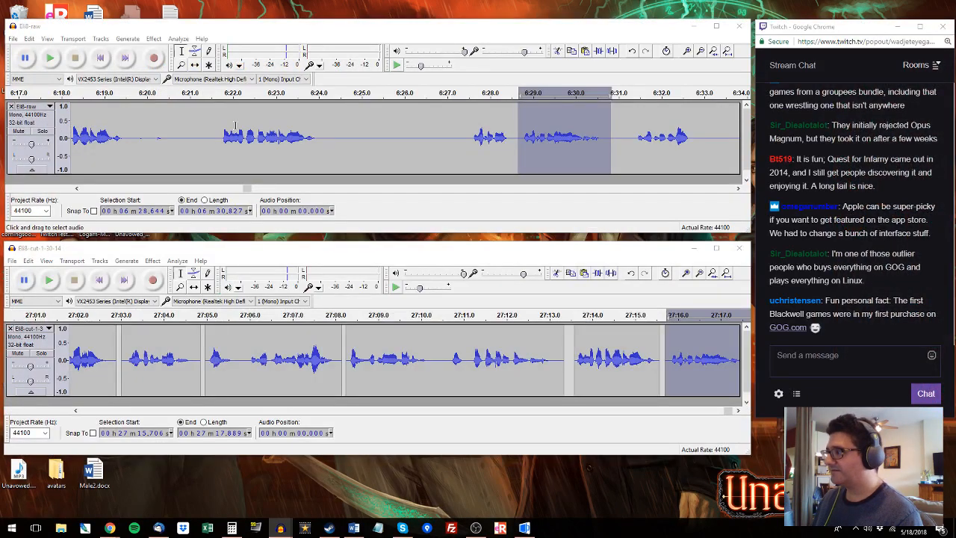
left_click(638, 94)
left_click(632, 125)
key("space")
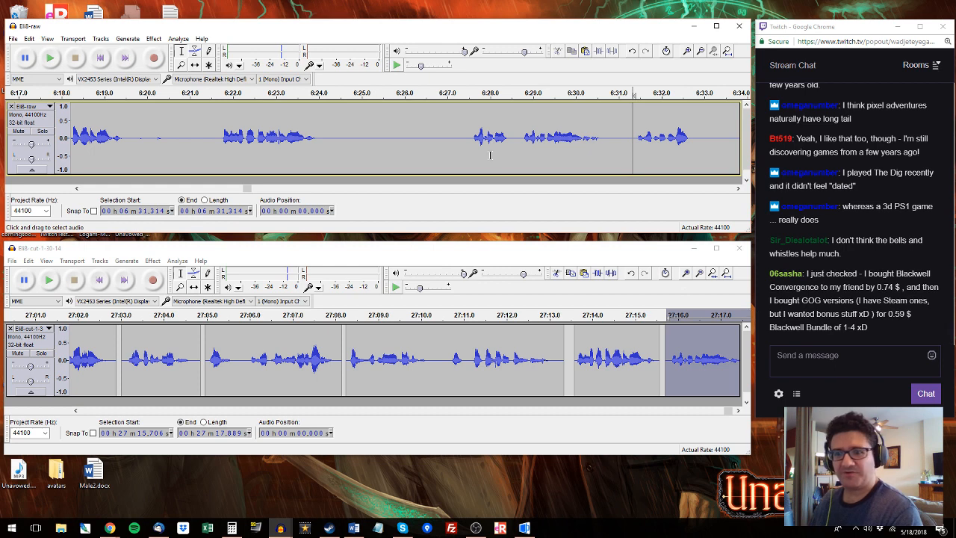
left_click(558, 251)
key("space")
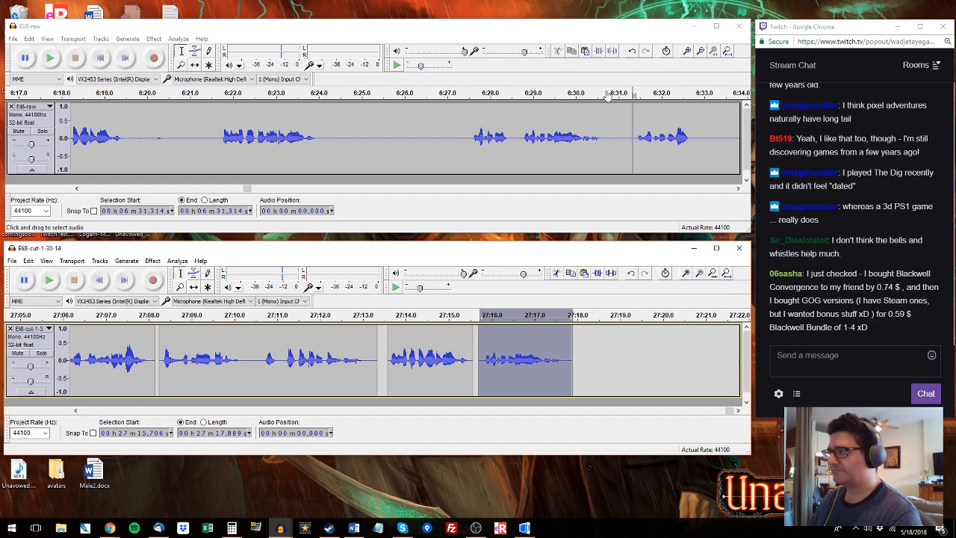
Step: Play the Eli8-raw takes from 6:31.314 on, selecting 6:31.314 to 6:32.928 and 6:38.698 to 6:40.602 while listening
left_click(632, 138)
key("space")
left_click_drag(633, 138, 701, 144)
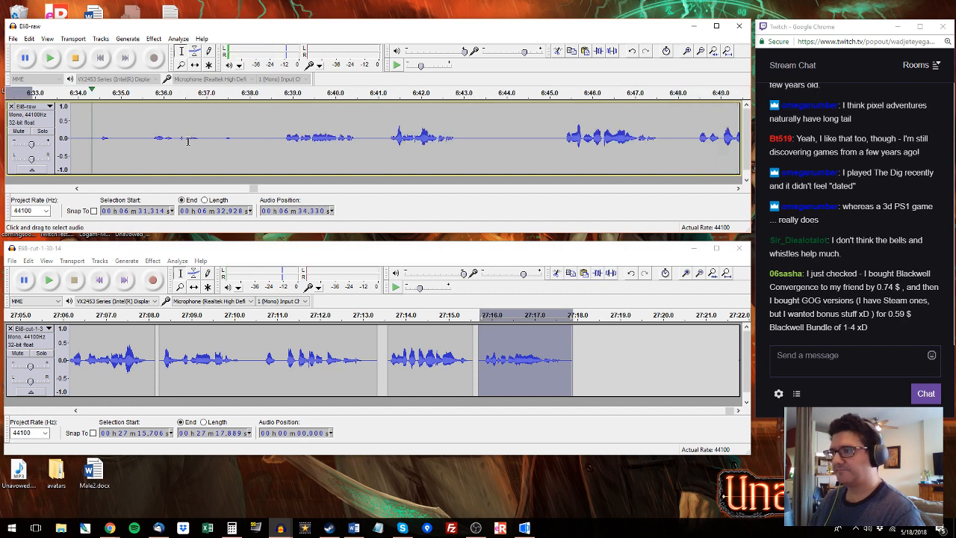
key("space")
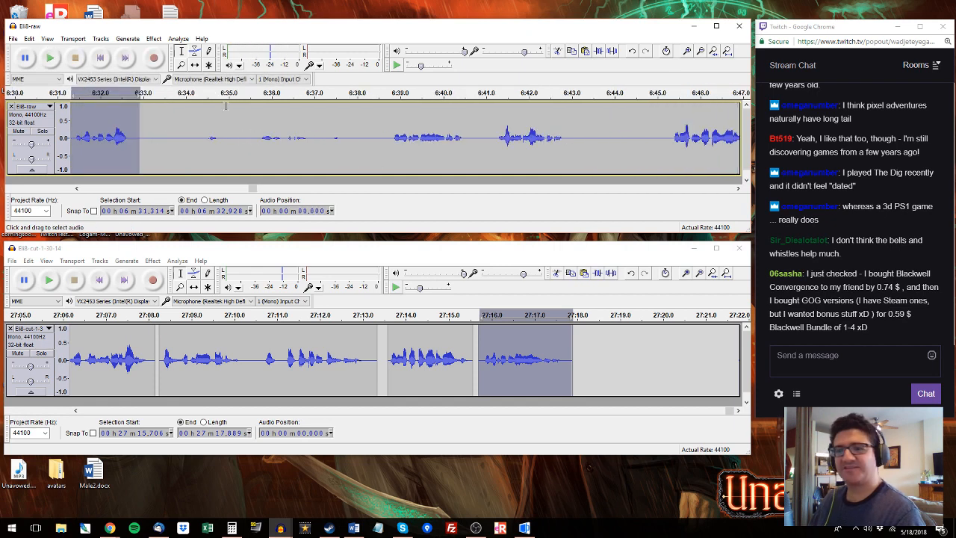
left_click(387, 94)
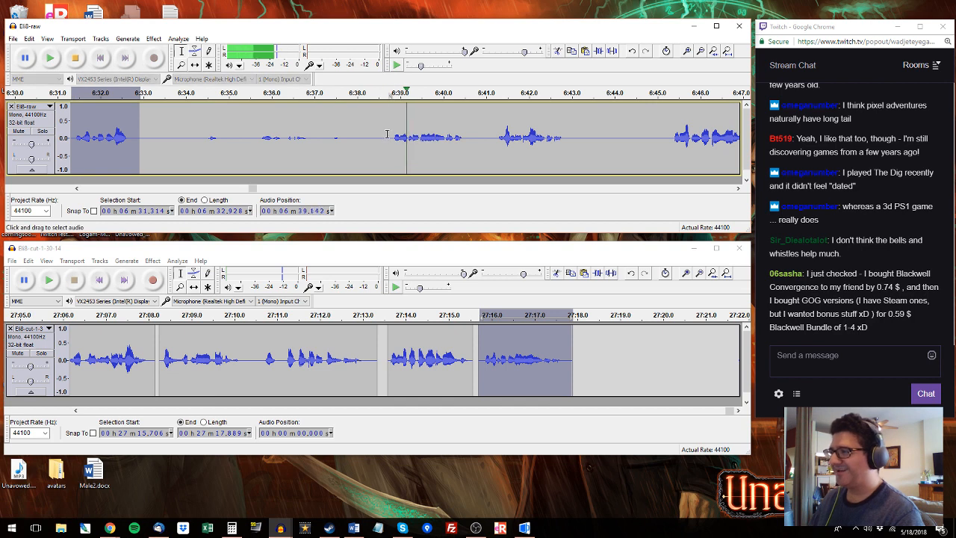
left_click_drag(387, 134, 467, 137)
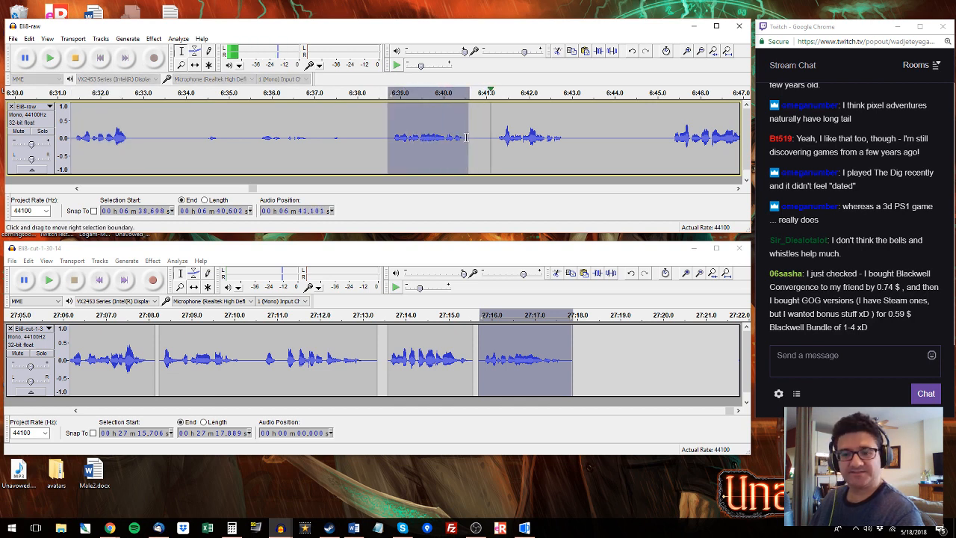
Step: Compare the raw take from 6:41.136 to 6:42.913 with the cut track, and replace the clip at 27:15.706 with it
left_click_drag(567, 136, 493, 138)
key("space")
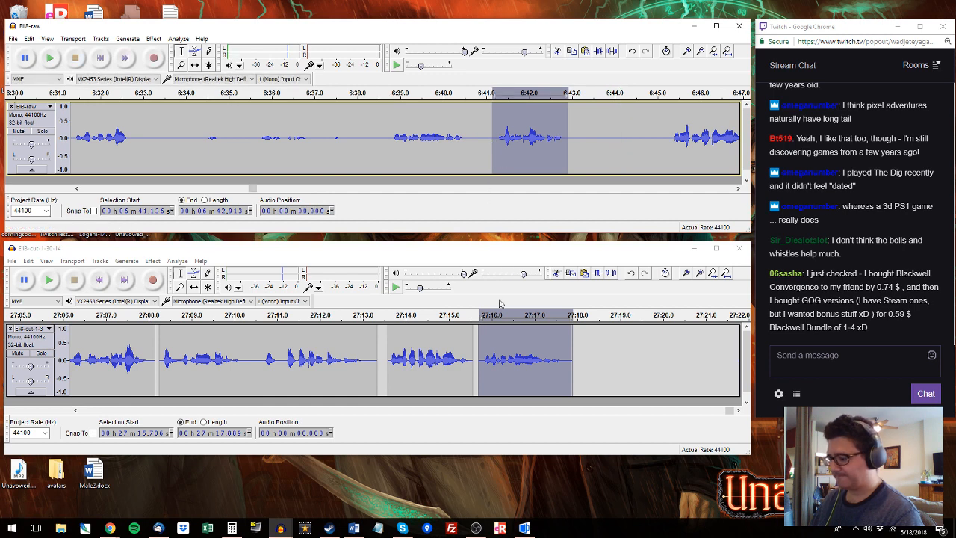
left_click(396, 373)
key("space")
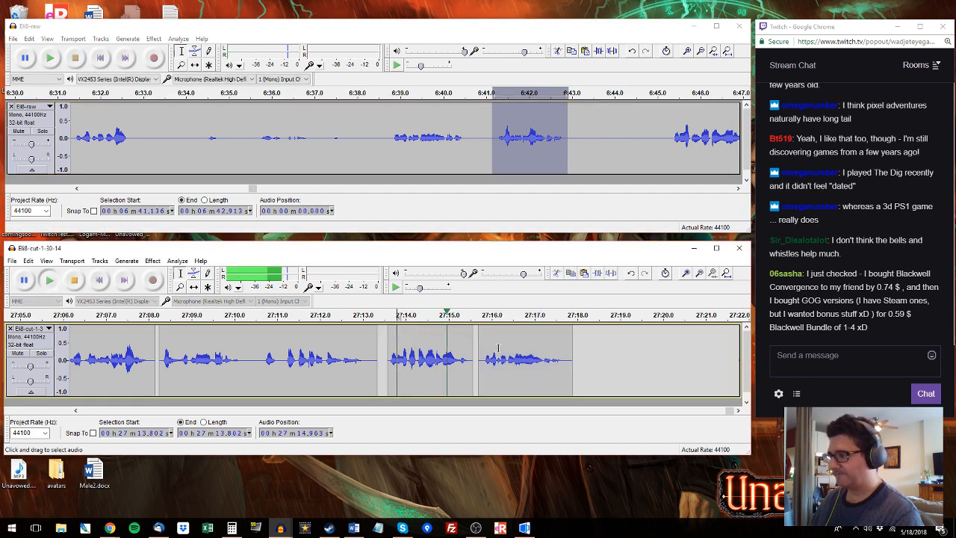
double_click(515, 343)
key("space")
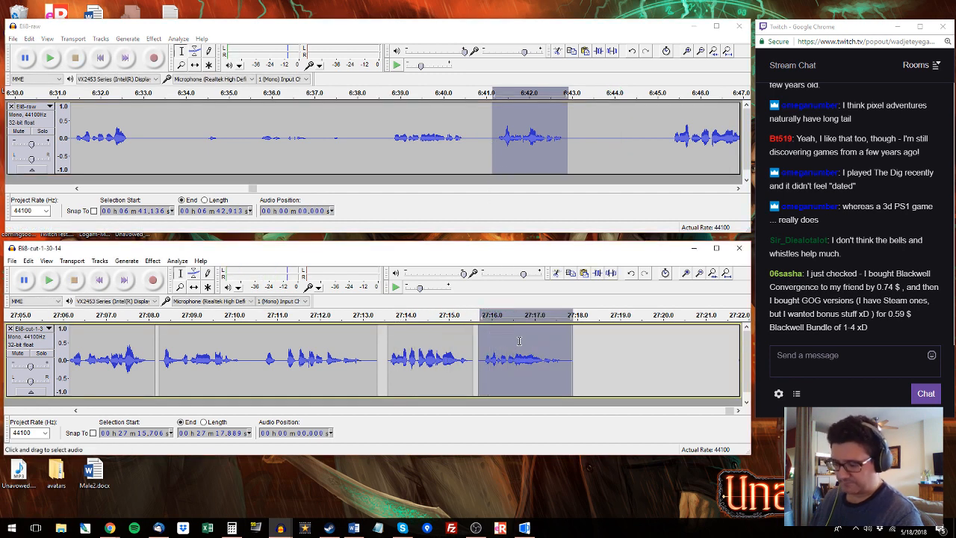
left_click_drag(572, 359, 554, 358)
Step: Play the raw recording from 6:45.269, copy the take from 6:48.427 to 6:51.690 and paste it at 27:17.669 in the cut track
left_click(670, 132)
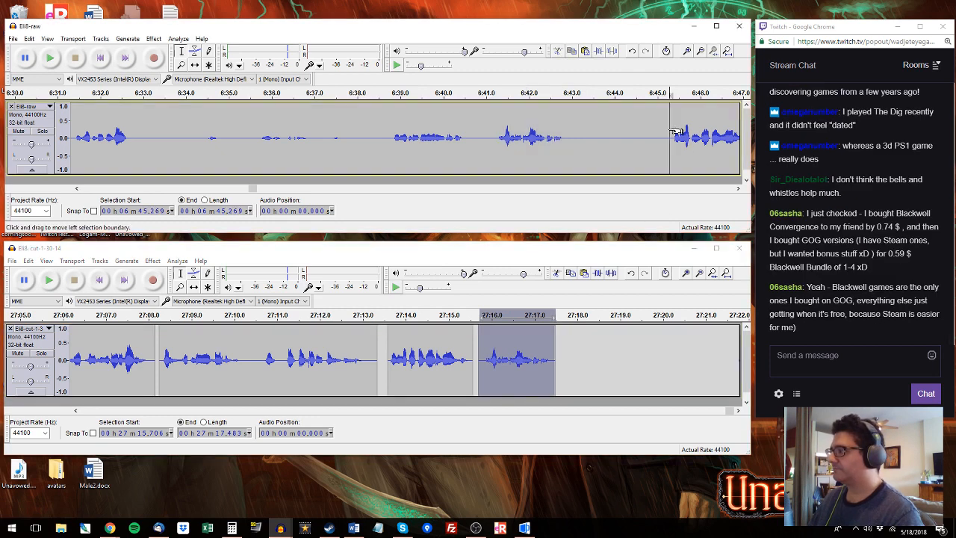
key("space")
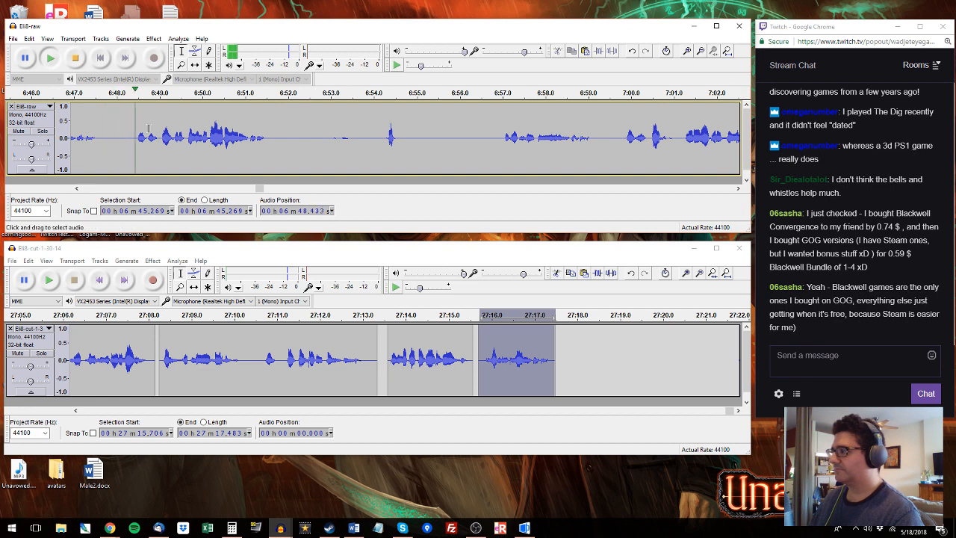
left_click_drag(135, 130, 274, 131)
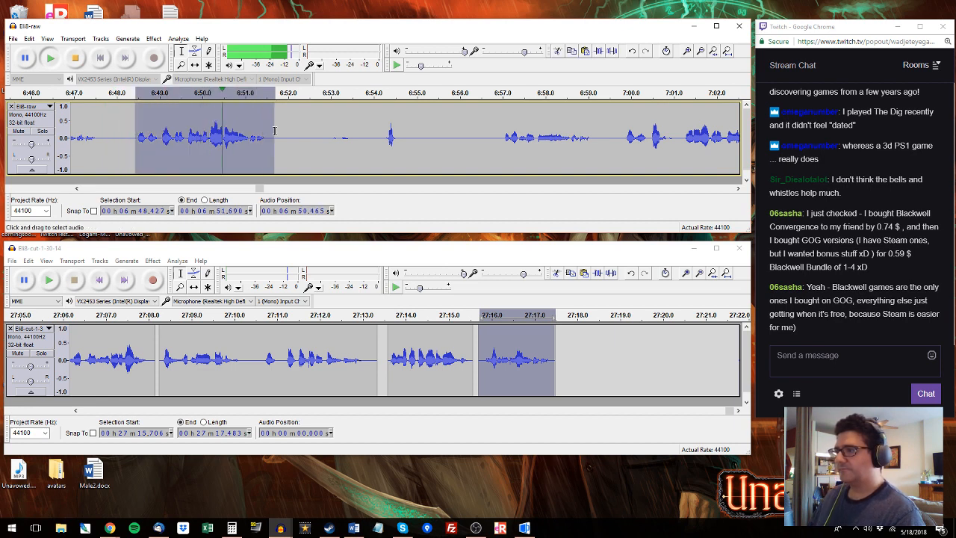
key("space")
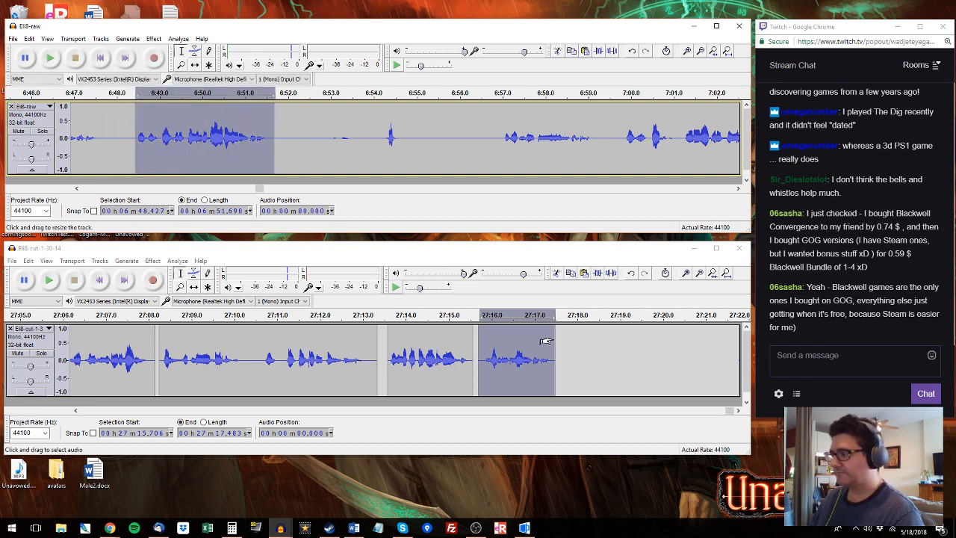
left_click(562, 344)
key("ctrl+v")
Step: Play the following raw takes from 6:54.302 and replace the cut-track clip at 27:17.669 with the take from 7:01.175 to 7:04.600
left_click(387, 149)
key("space")
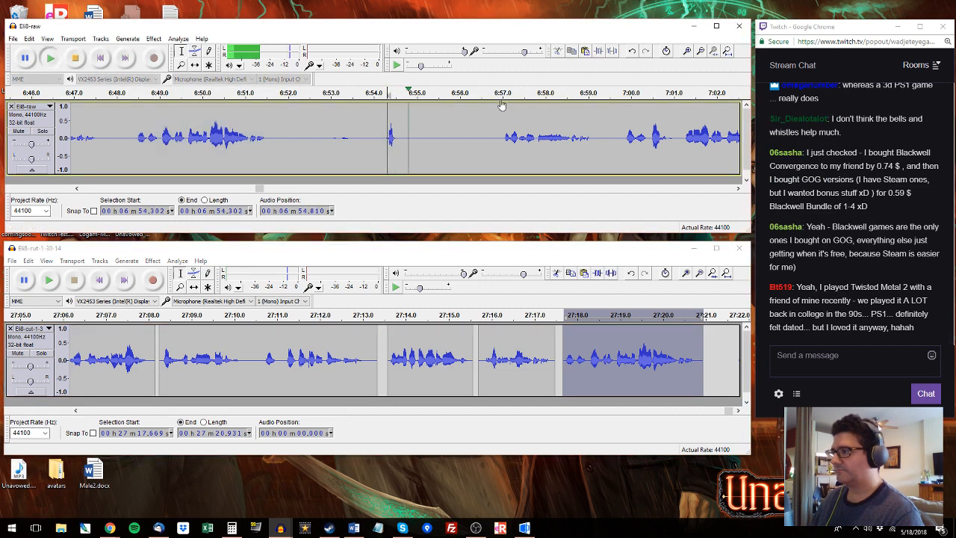
left_click(501, 99)
left_click_drag(502, 137, 519, 91)
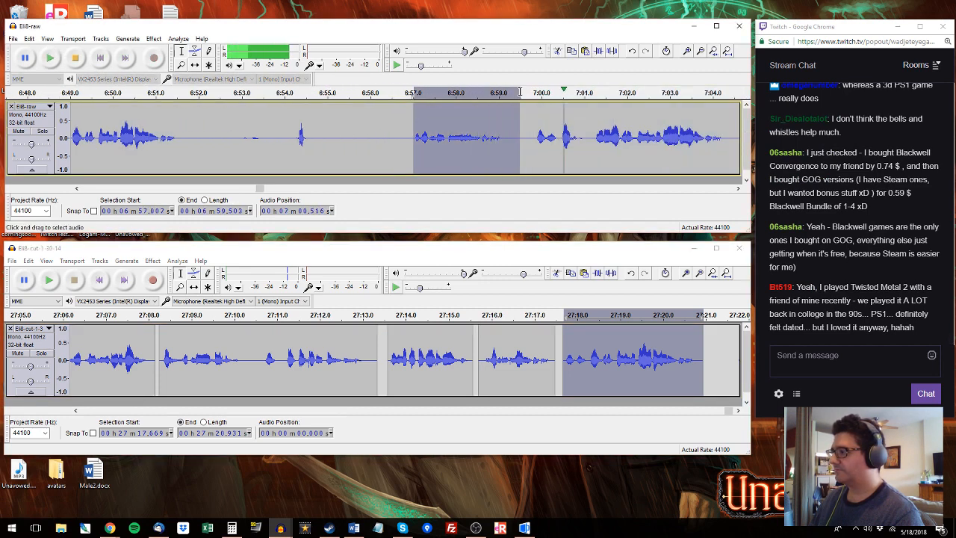
mouse_move(592, 138)
left_mouse_down()
mouse_move(780, 158)
mouse_move(743, 145)
mouse_move(596, 144)
left_mouse_up()
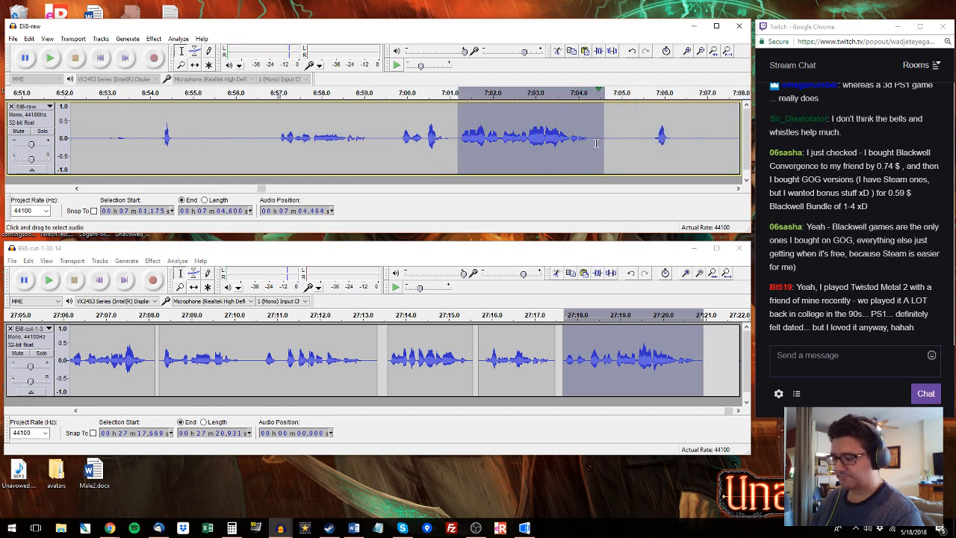
key("space")
key("ctrl+c")
left_click(574, 301)
key("ctrl+v")
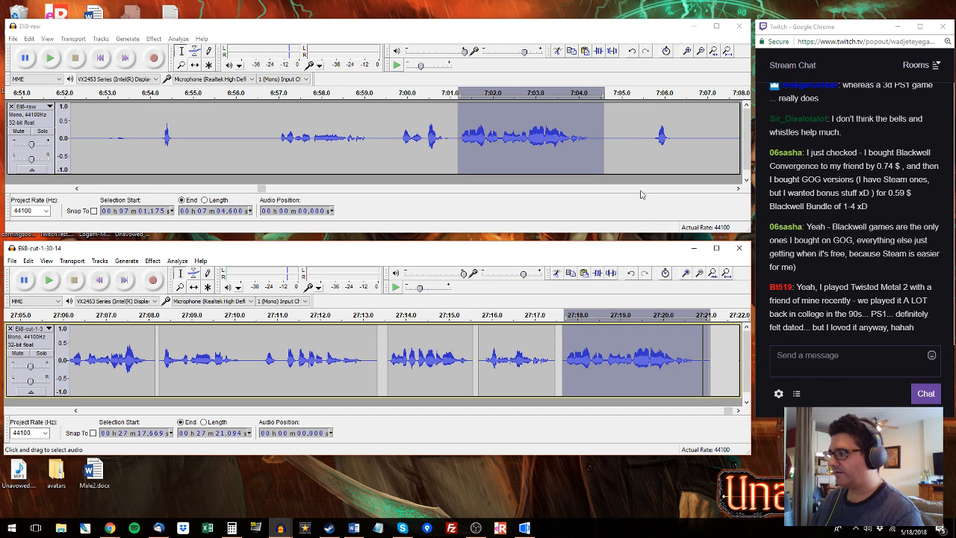
Step: Play the raw recording from 7:05.726, copy the take from 7:09.441 to 7:14.654 and paste it at 27:21.279 in the cut track
left_click(652, 132)
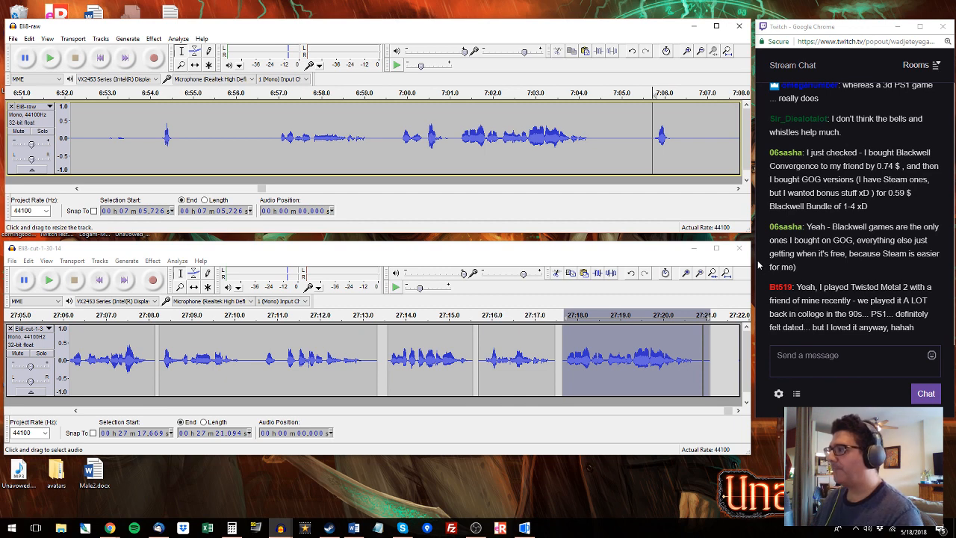
key("space")
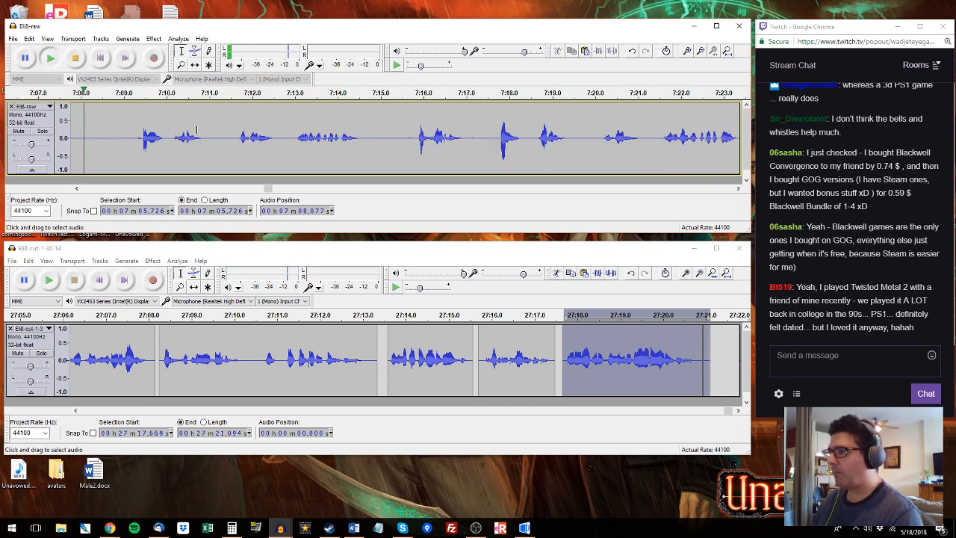
left_click(141, 137)
left_click_drag(141, 136, 287, 135)
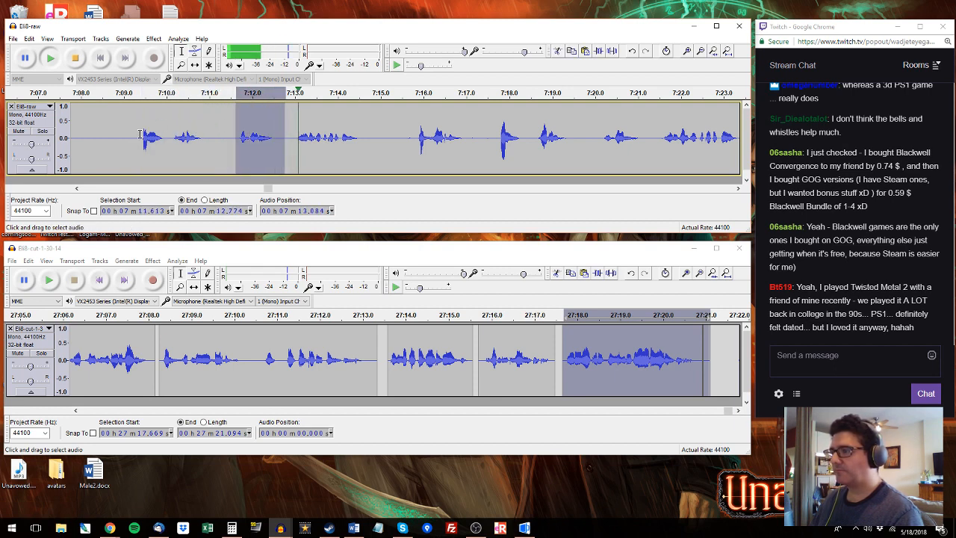
left_click_drag(143, 137, 365, 137)
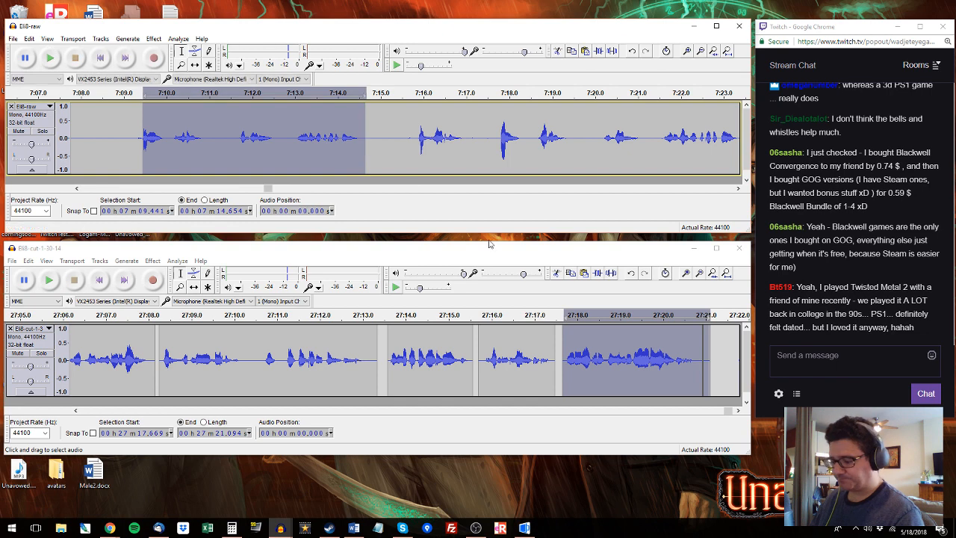
left_click(718, 351)
key("ctrl+v")
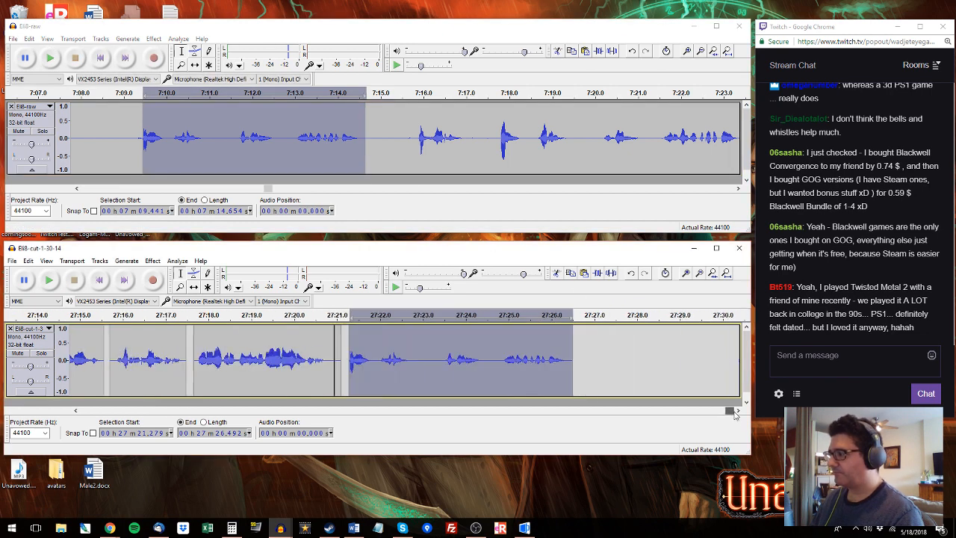
Step: Play the raw recording from 7:15.711 and replace the last clip's second half from 27:23.265 with the raw phrase from 7:20.134 to 7:23.490
left_click(410, 129)
key("space")
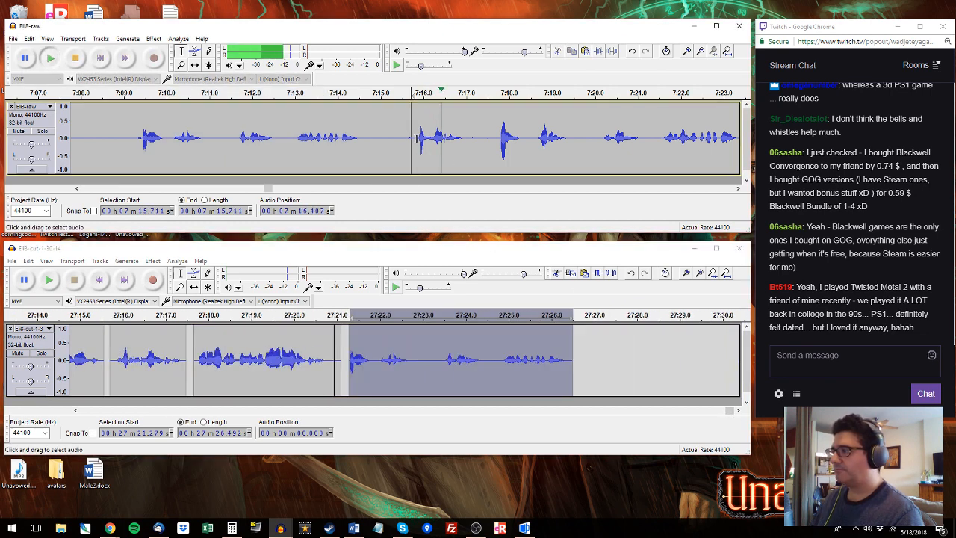
left_click_drag(416, 133, 573, 159)
key("space")
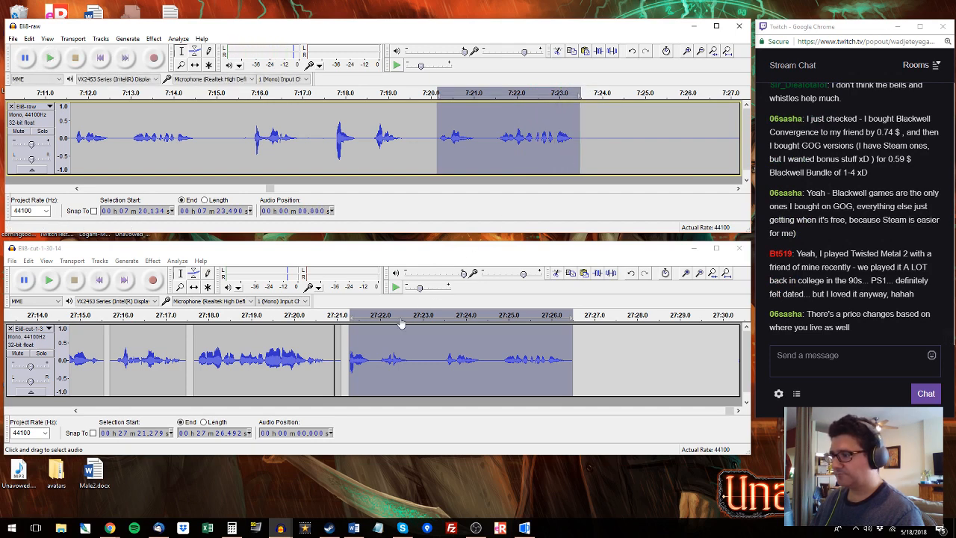
left_click(380, 348)
left_click_drag(434, 348, 577, 343)
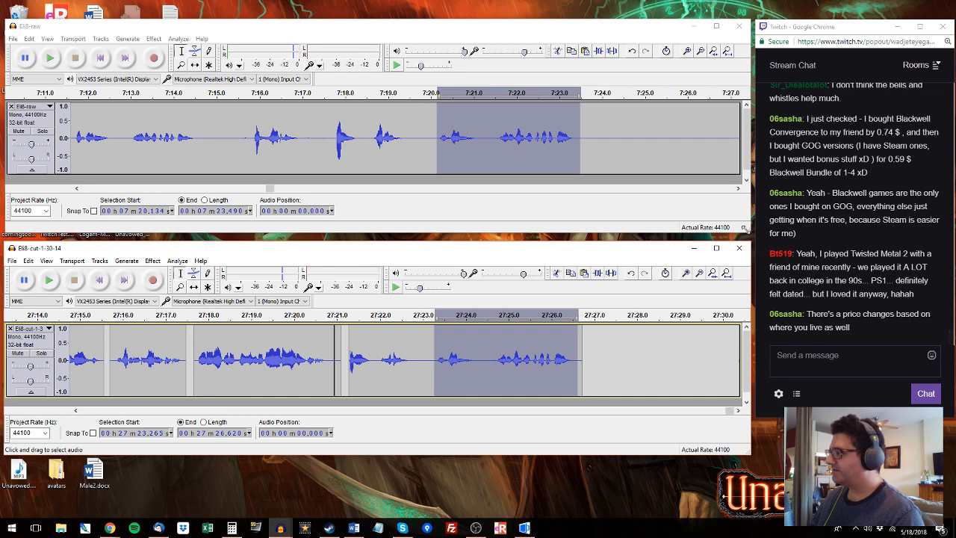
Step: Play the raw recording from 7:26.729 and replace the last clip's opening from 27:21.210 with the raw phrase from 7:34.600 to 7:36.446
left_click(719, 142)
key("space")
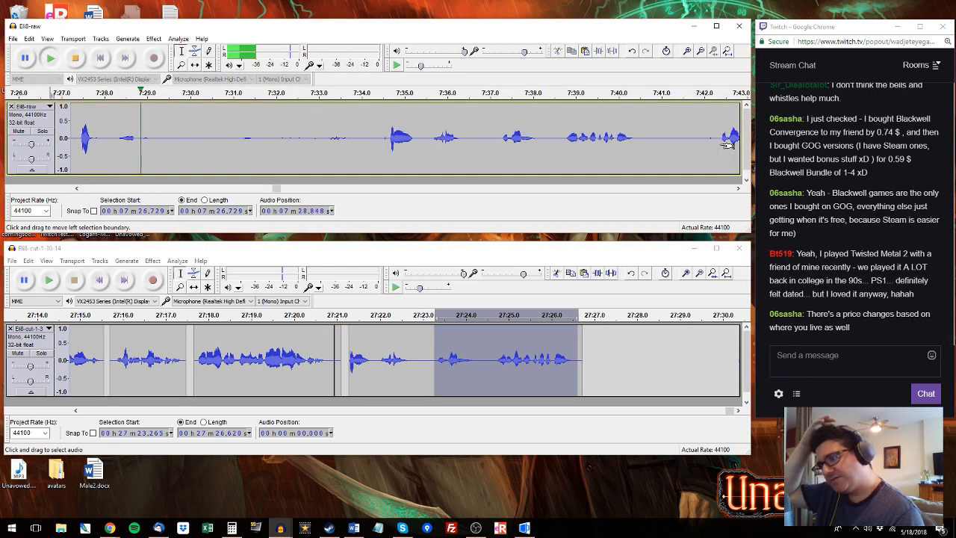
left_click(388, 128)
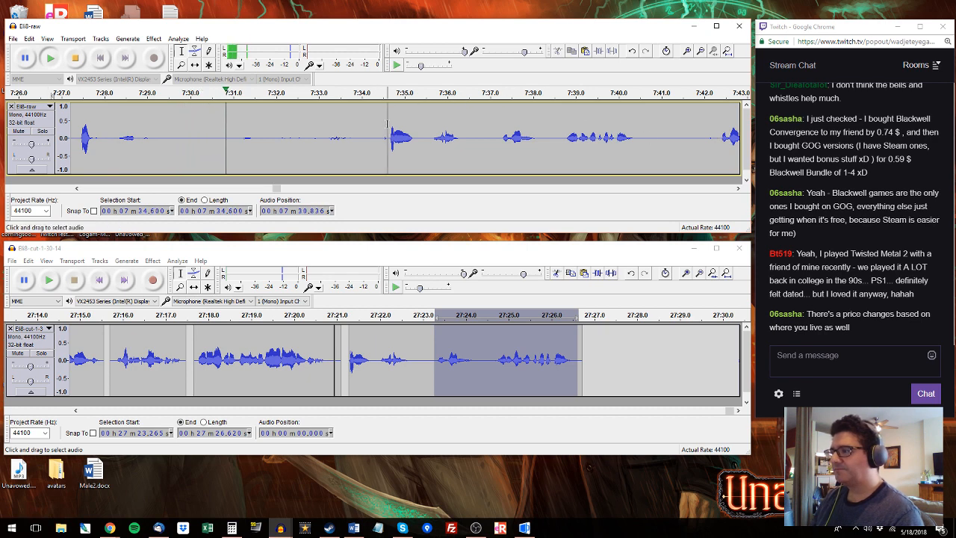
left_click(466, 128, "shift")
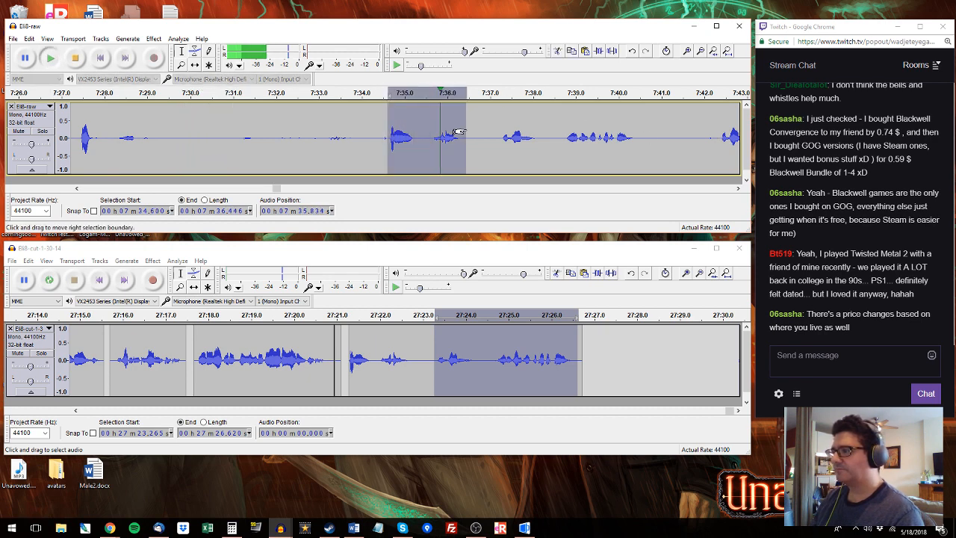
left_click_drag(410, 344, 347, 343)
key("ctrl+v")
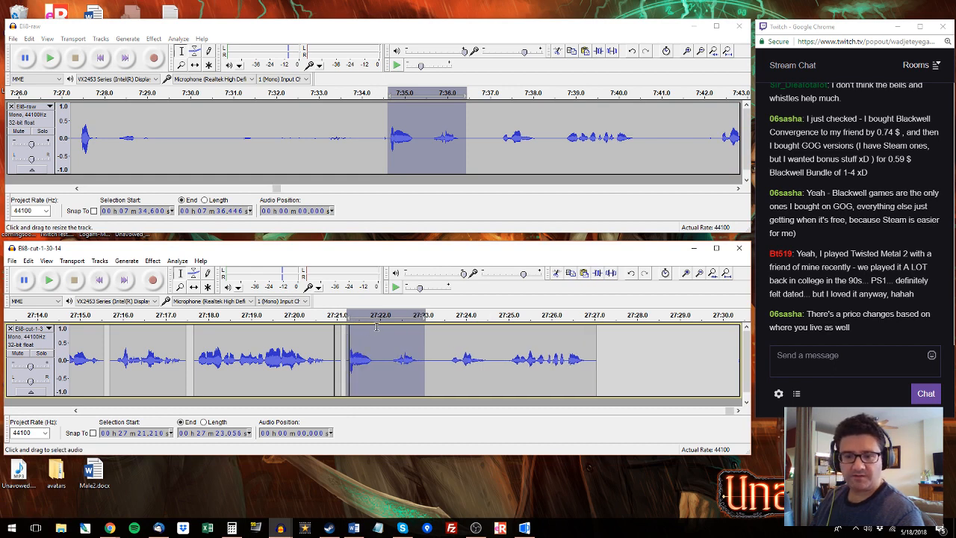
Step: Play Eli8-raw from its start, select the first take from 0.476 to 3.936 and place the cut track's cursor at 27:27.131
left_click(496, 138)
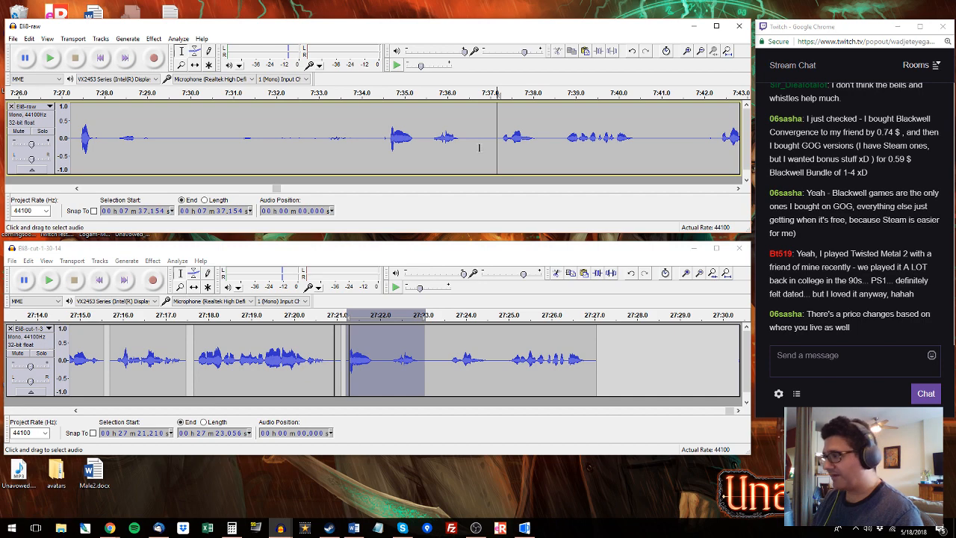
key("Home")
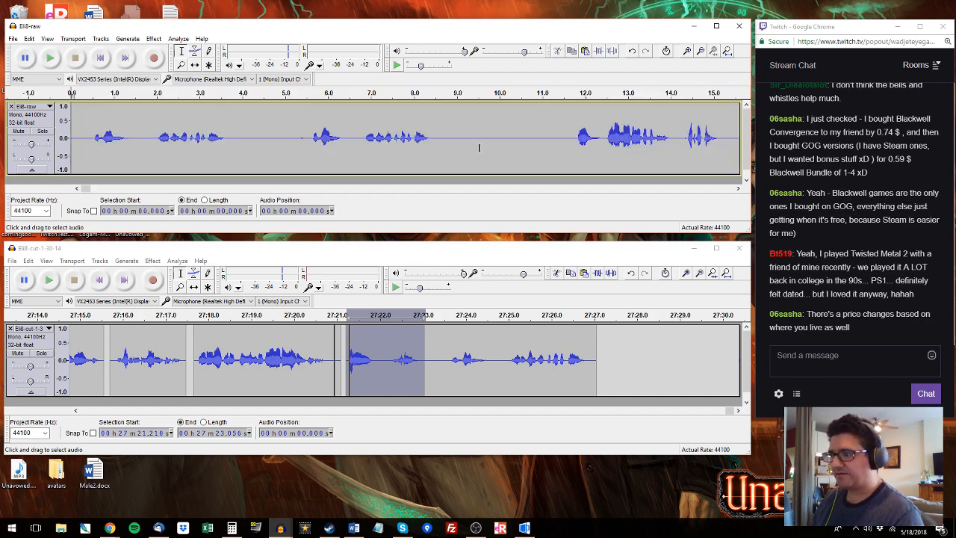
left_click_drag(79, 187, 731, 189)
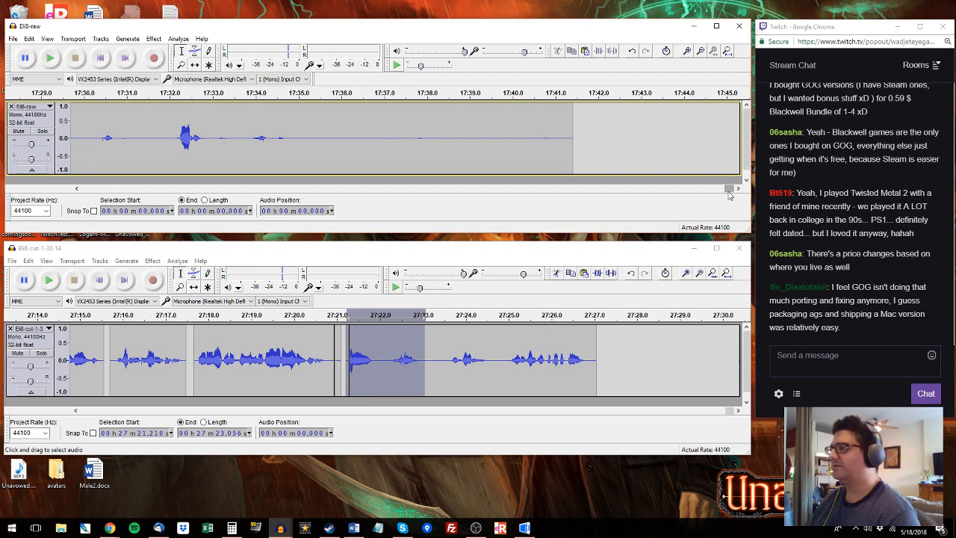
key("space")
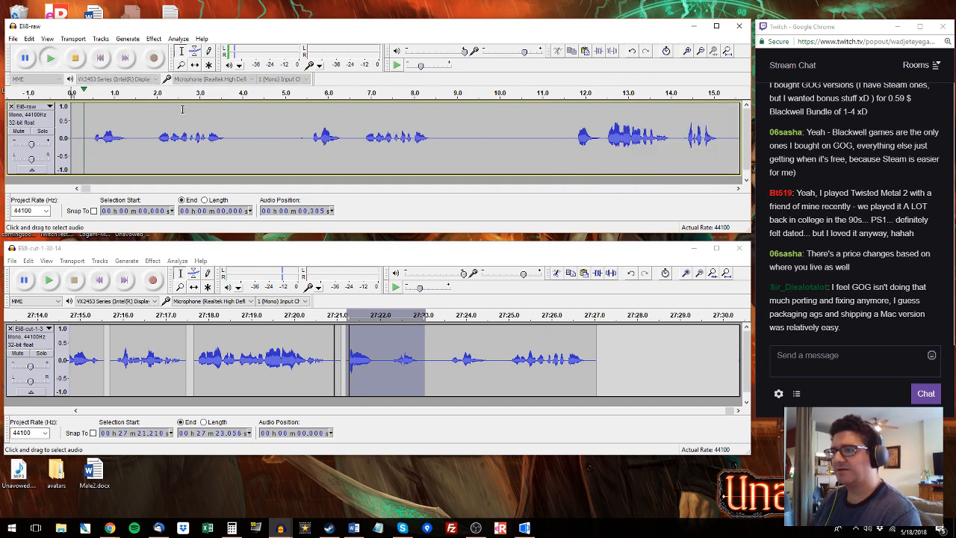
left_click(92, 135)
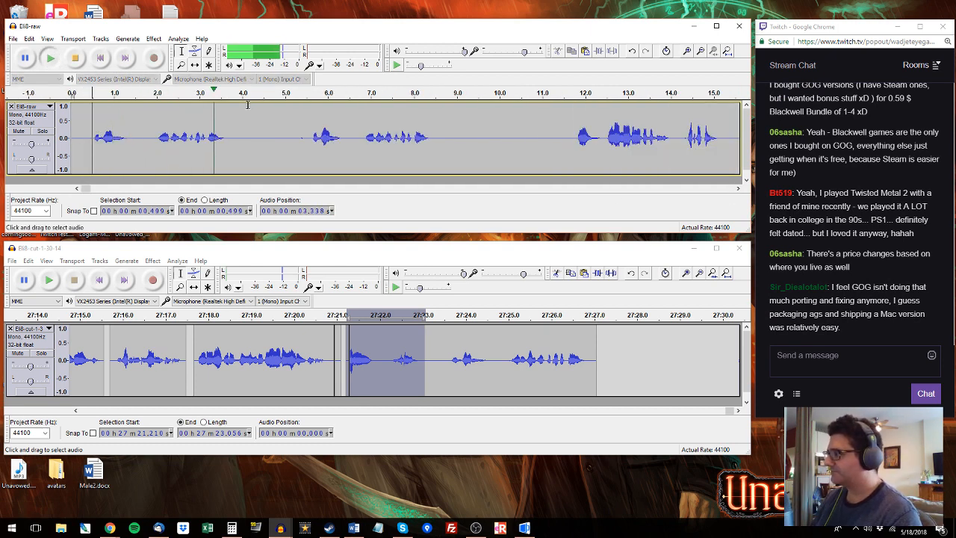
left_click_drag(239, 135, 92, 134)
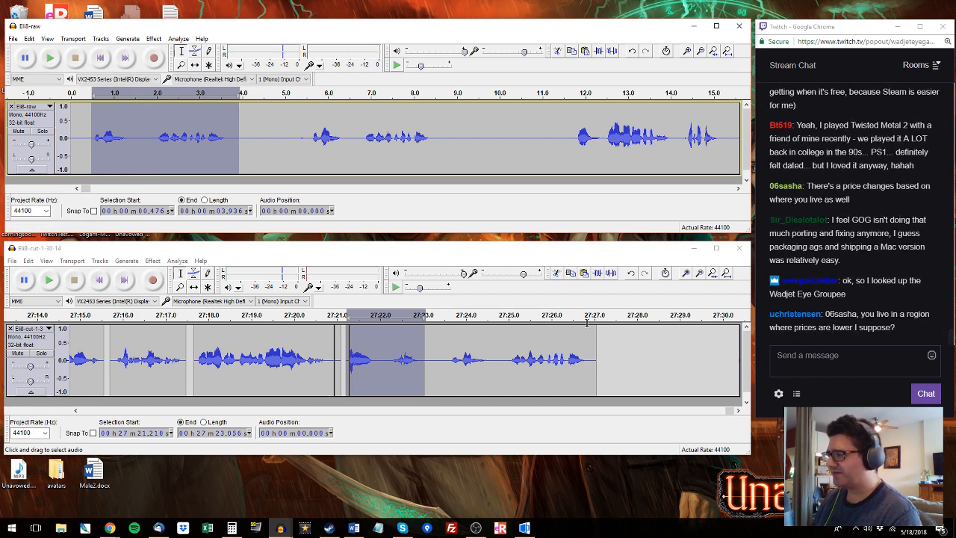
left_click(599, 342)
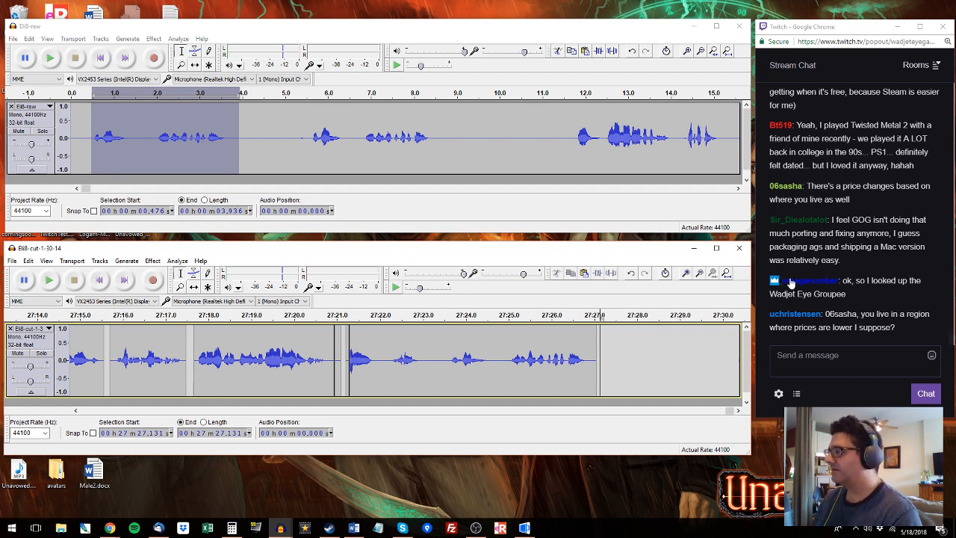
mouse_move(842, 283)
left_mouse_down()
mouse_move(787, 286)
mouse_move(860, 283)
mouse_move(780, 286)
mouse_move(833, 268)
mouse_move(851, 282)
left_mouse_up()
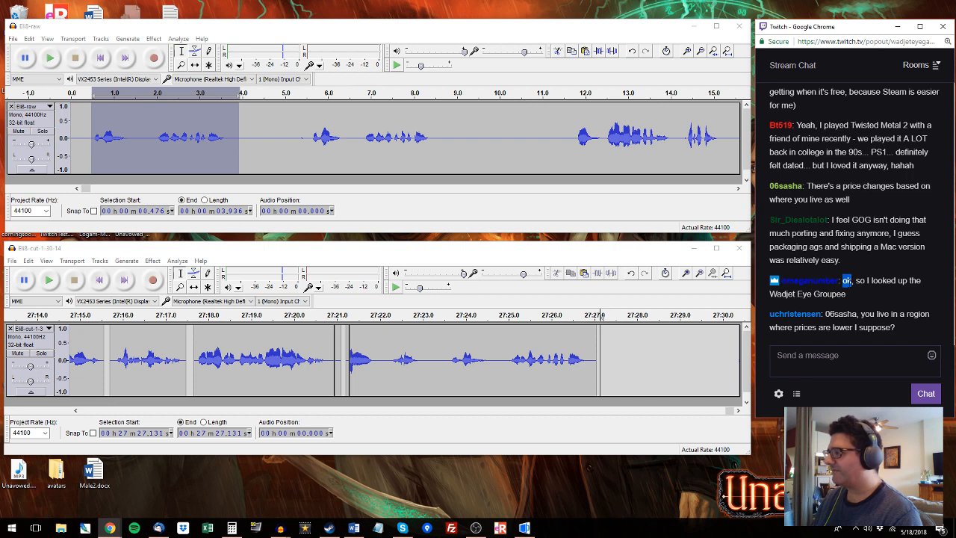
Step: Play the selected raw take from 0.476 to 3.936 and paste it at 27:27.131 in the cut track
left_click(311, 37)
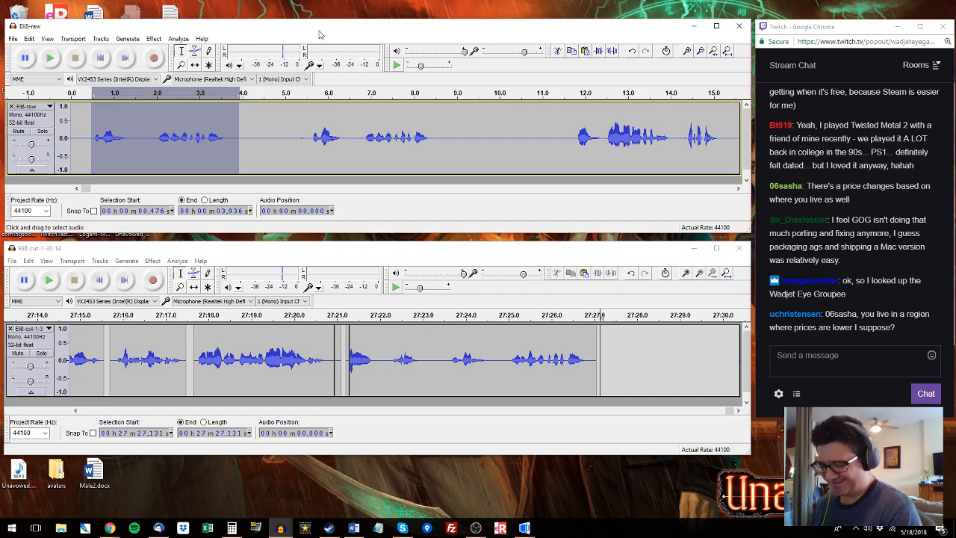
key("space")
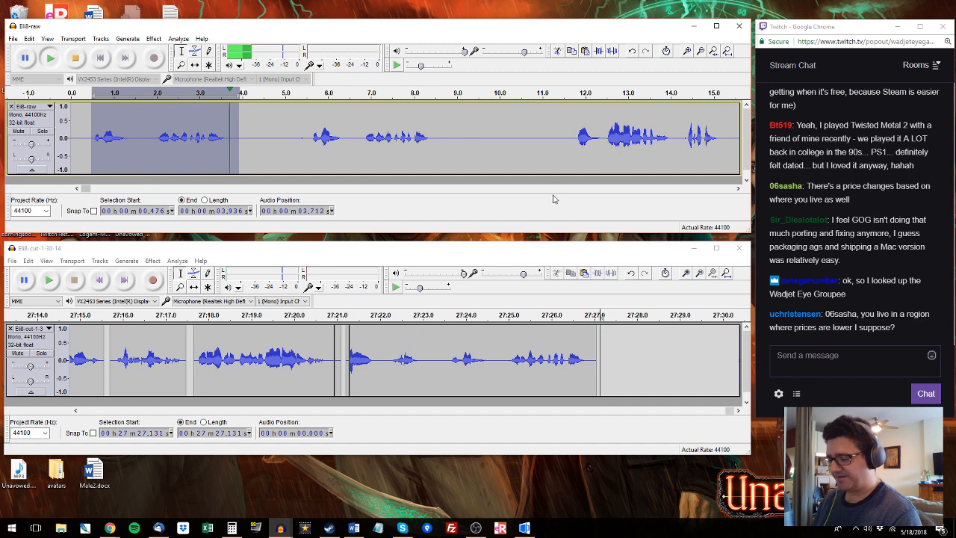
left_click(606, 351)
key("shift+End")
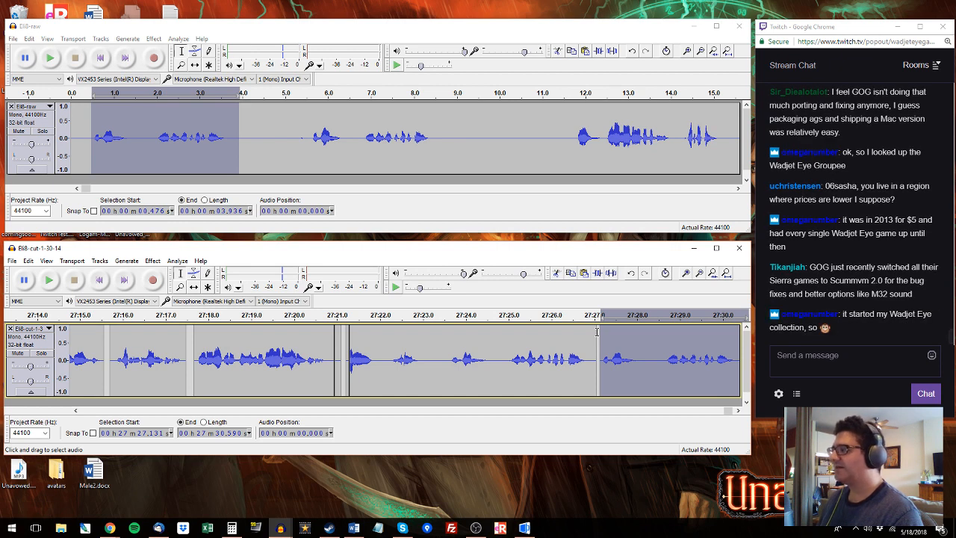
left_click(737, 410)
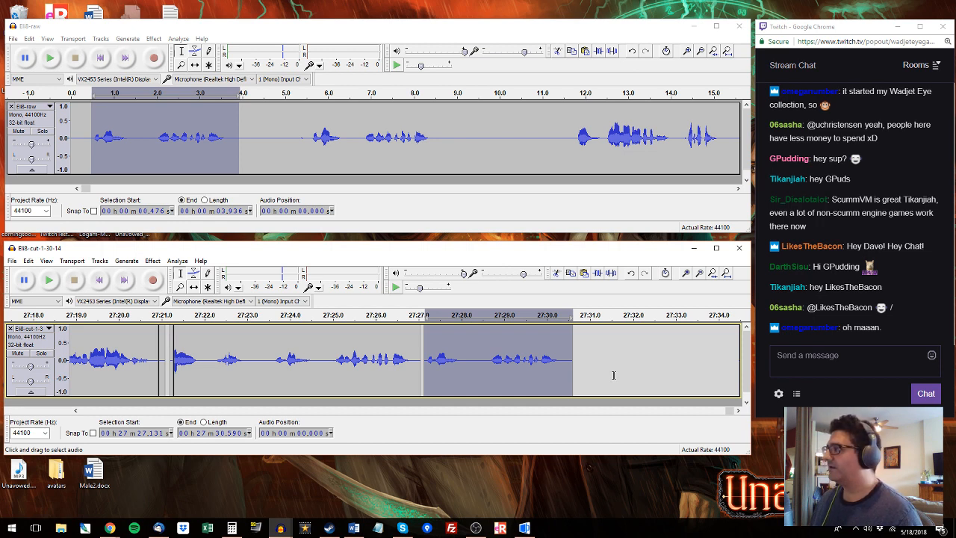
Step: Read back through the recent messages in the stream chat and return to the newest ones
scroll(898, 198, "up", 1)
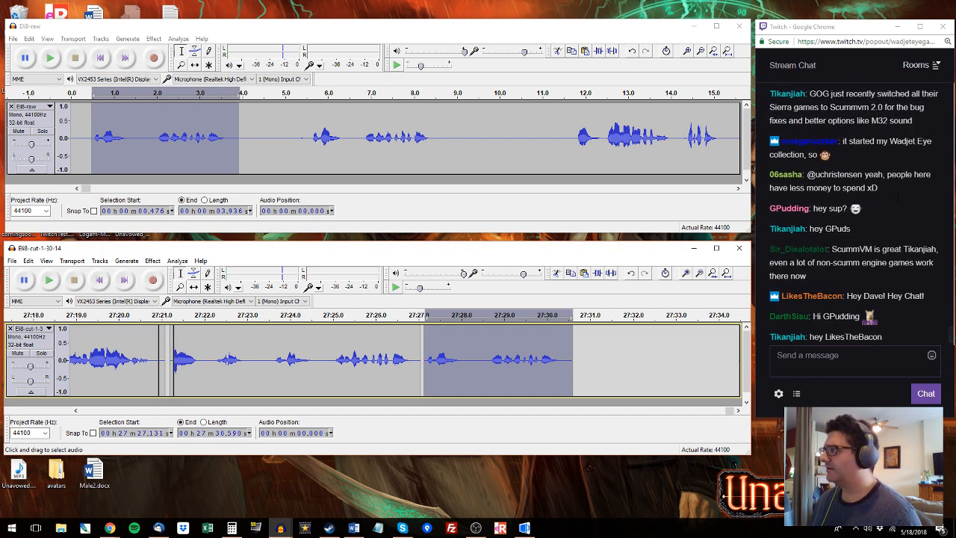
scroll(897, 198, "up", 1)
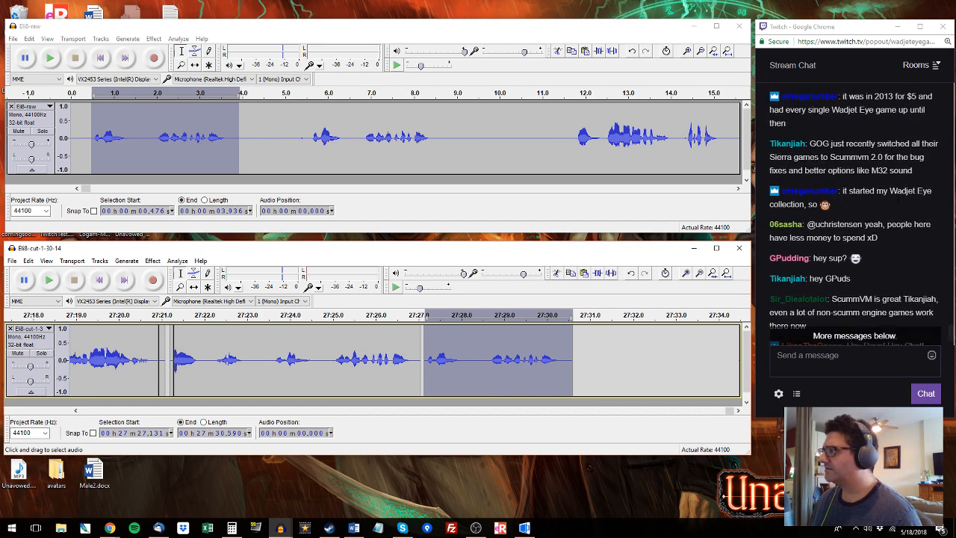
scroll(897, 198, "up", 1)
scroll(854, 212, "up", 1)
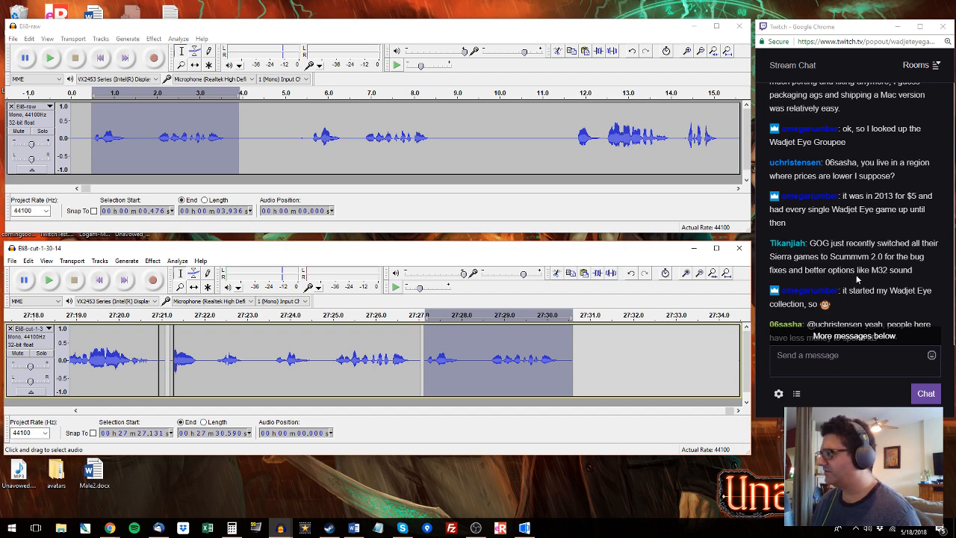
scroll(851, 275, "down", 1)
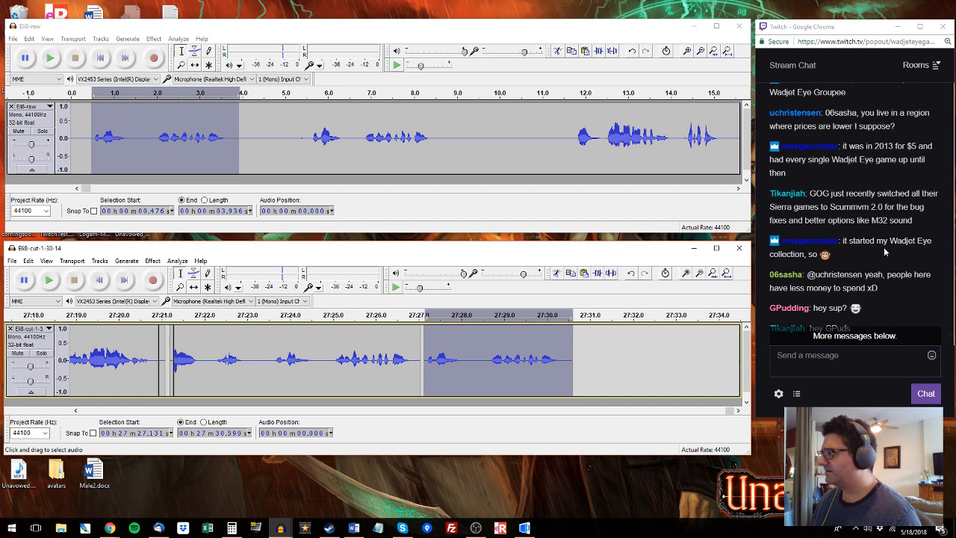
scroll(879, 227, "down", 1)
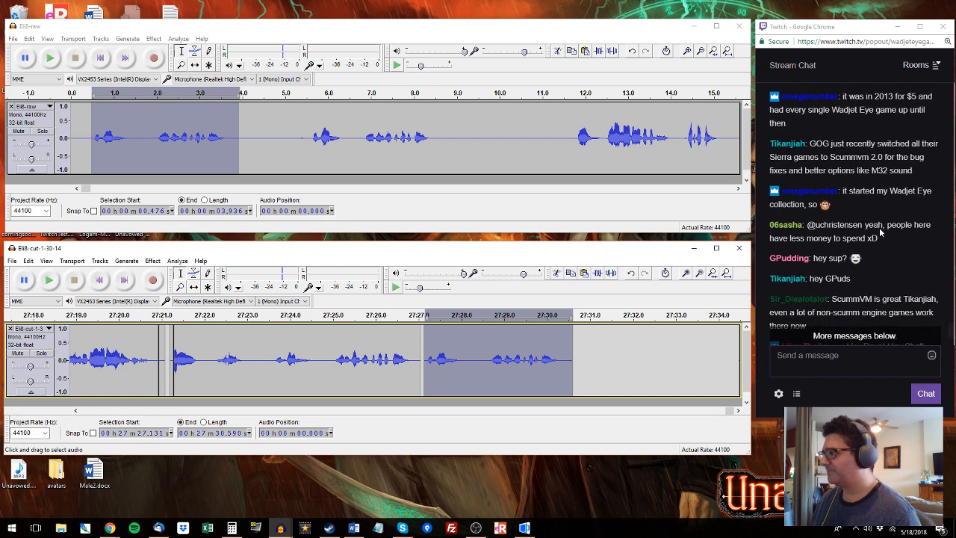
scroll(878, 227, "down", 1)
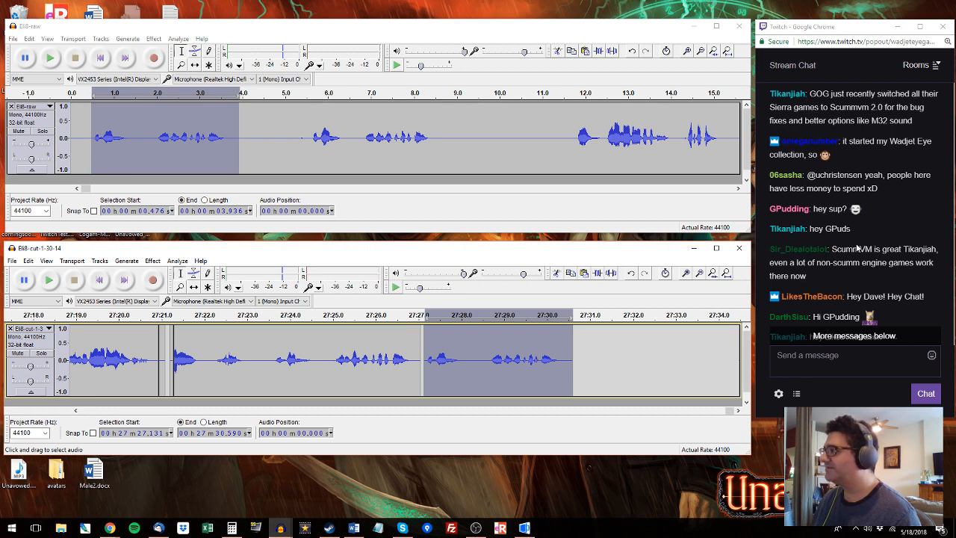
scroll(866, 231, "down", 1)
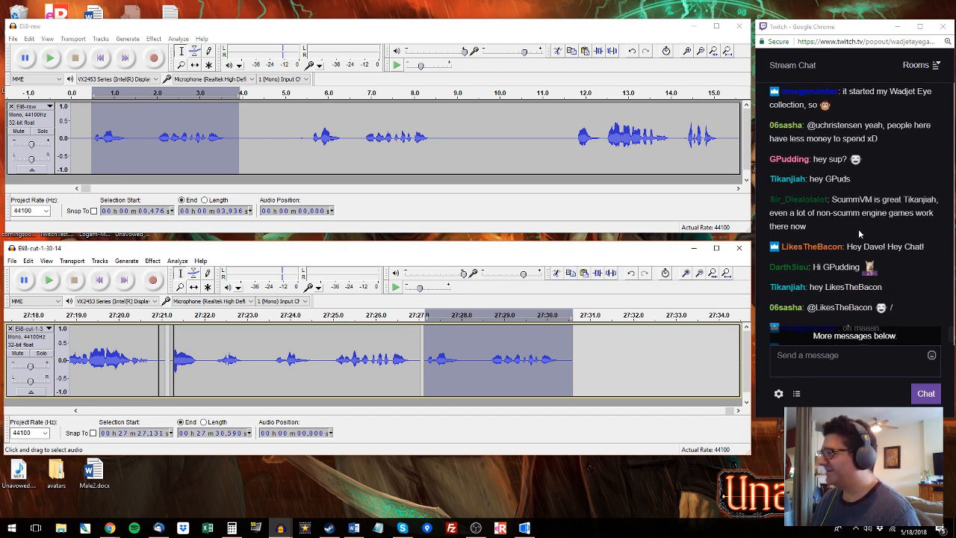
scroll(855, 234, "down", 1)
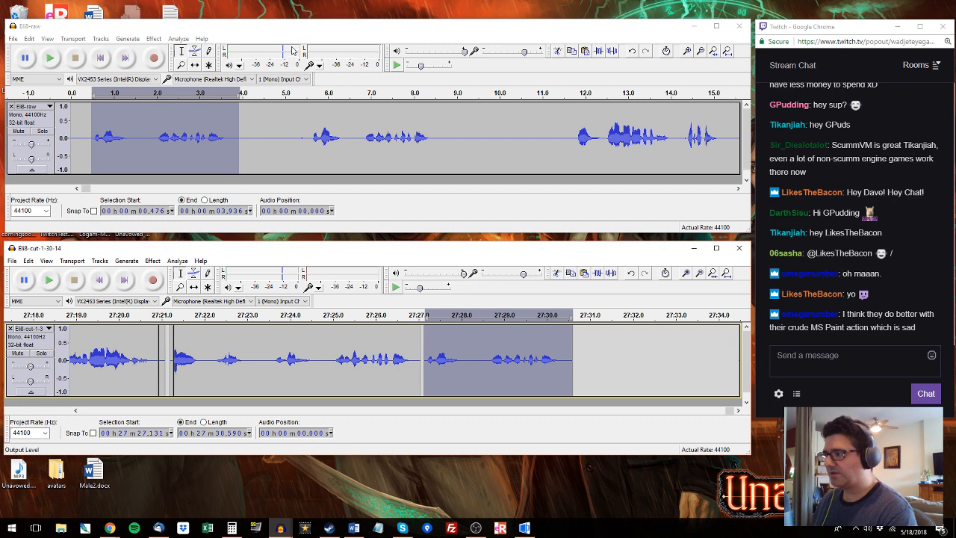
Step: Play the raw recording from 5.573 and replace the cut track's last clip at 27:27.131 with the raw take from 5.573 to 8.591
left_click(310, 139)
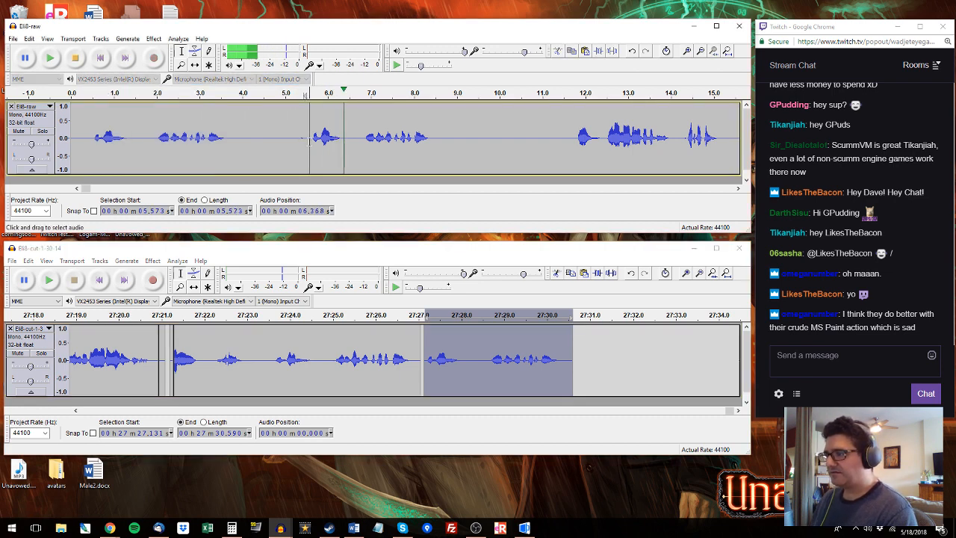
key("space")
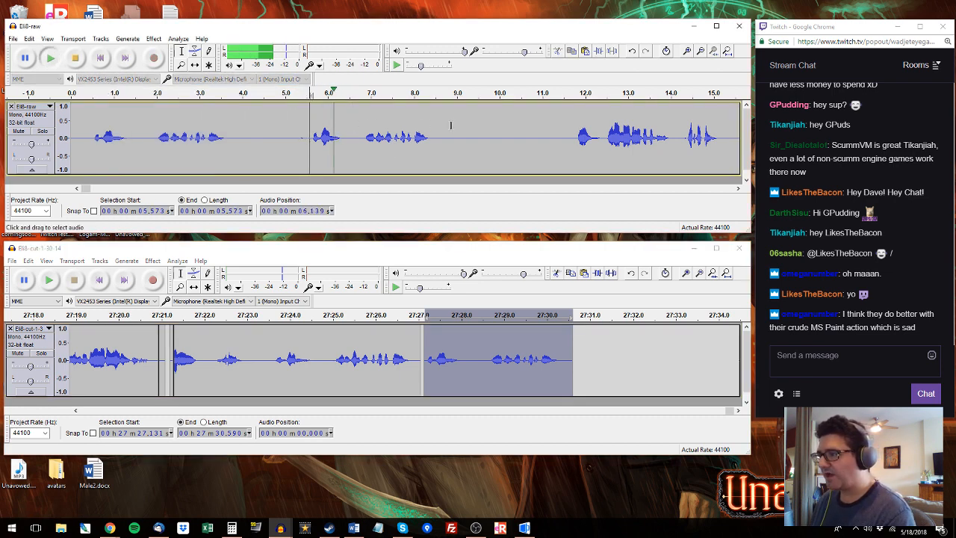
left_click(438, 133, "shift")
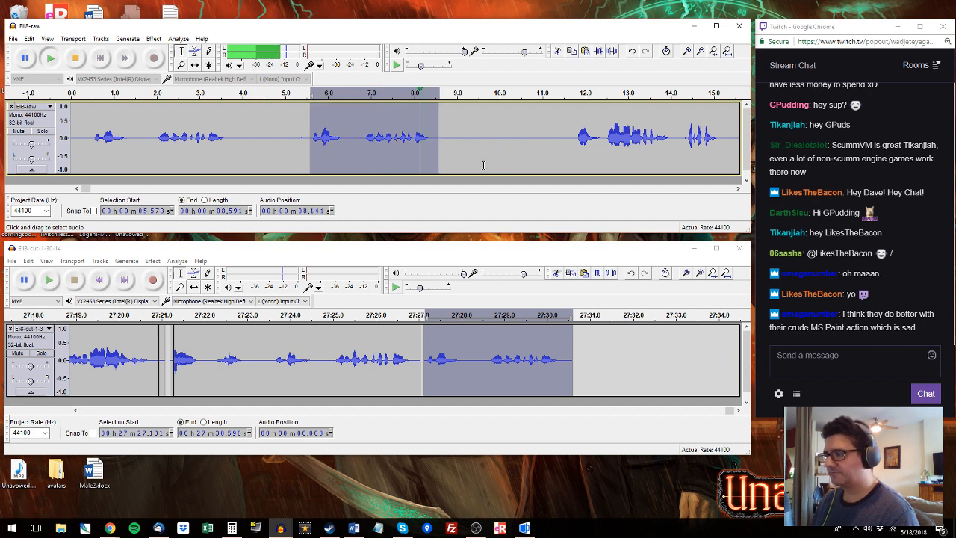
key("ctrl+c")
key("alt+Tab")
key("ctrl+v")
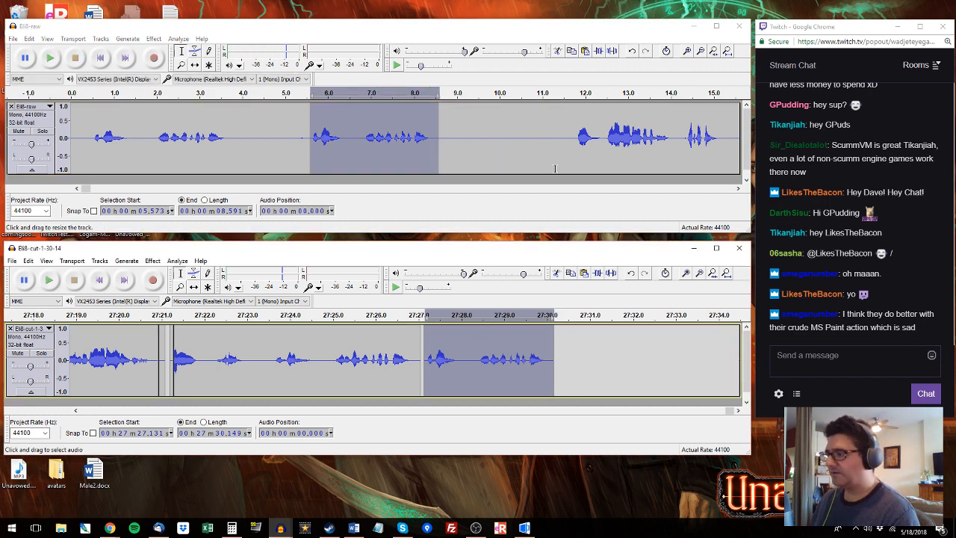
Step: Play the raw recording from 11.726, copy the take from 11.691 to 15.406 and paste it at 27:30.486 in the cut track
left_click(572, 127)
key("space")
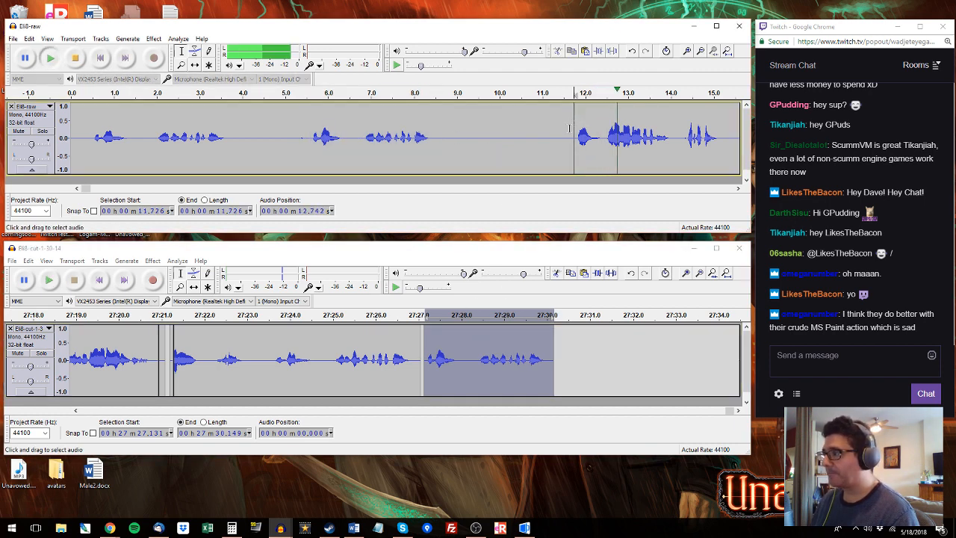
left_click_drag(569, 134, 656, 140)
key("space")
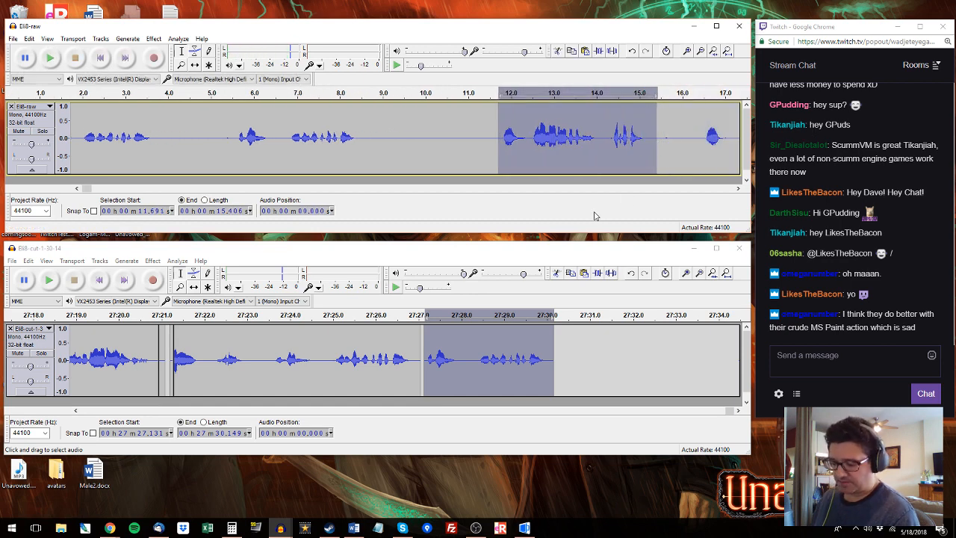
left_click(568, 341)
key("ctrl+v")
Step: Play the raw recording from 16.463, copy the take from 16.463 to 20.329 and paste it at 27:34.248 in the cut track
left_click(702, 133)
key("space")
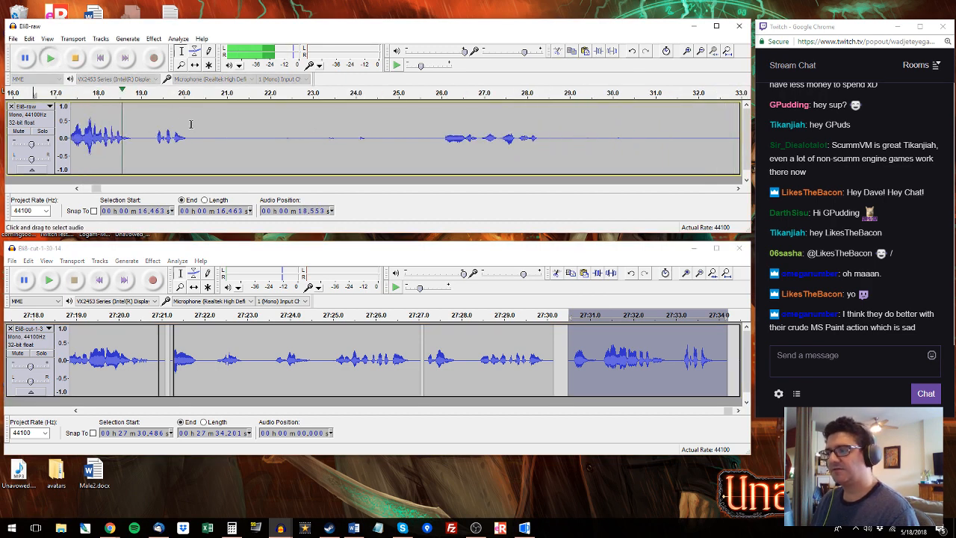
left_click(198, 125, "shift")
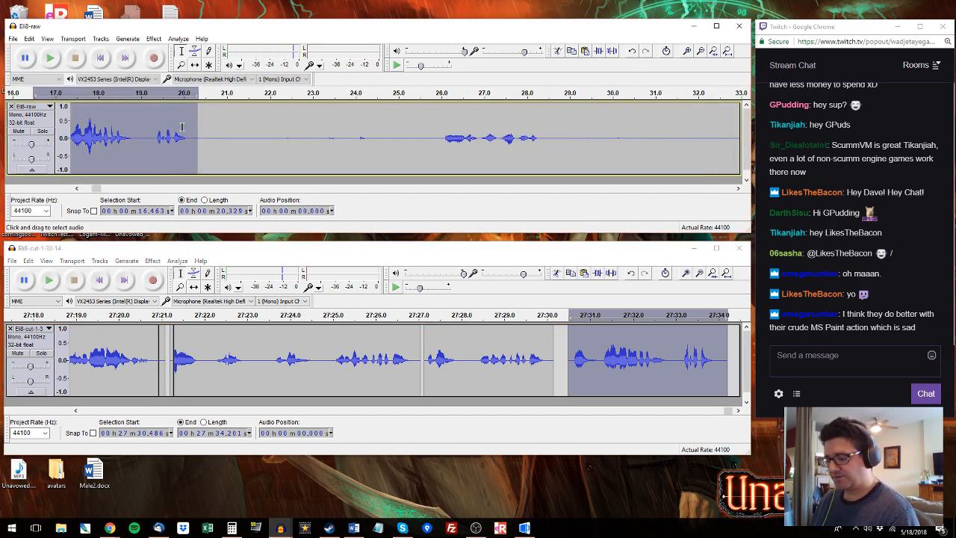
left_click(738, 410)
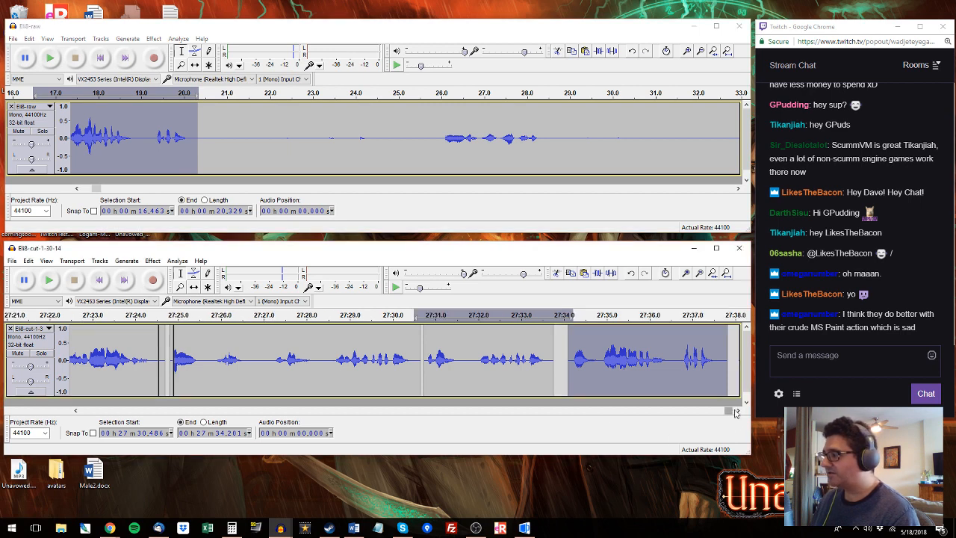
left_click_drag(573, 352, 739, 353)
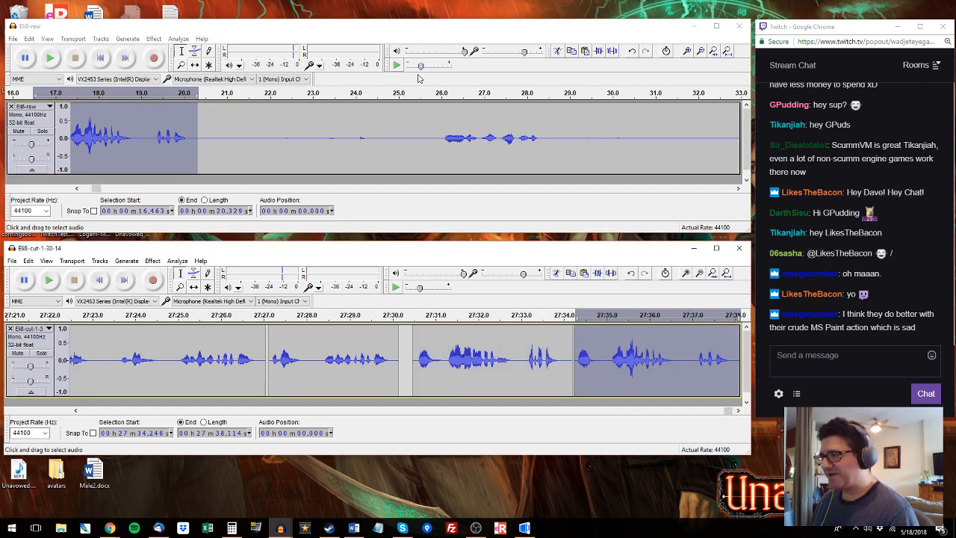
Step: Audition the raw recording from 25.902 onward, copy the short take from 50.039 to 51.212 and paste it at 27:38.300 in the cut track
left_click_drag(437, 95, 543, 117)
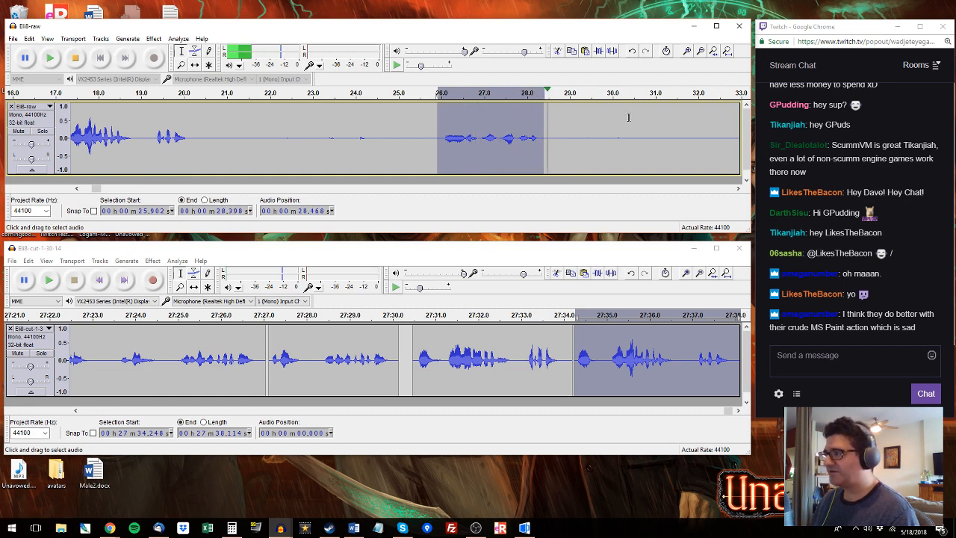
left_click(730, 97)
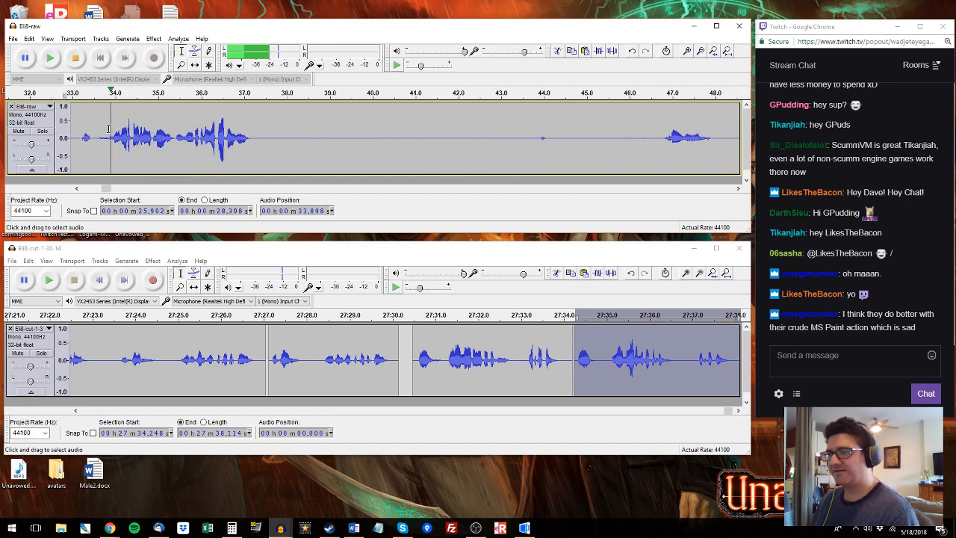
left_click(131, 131)
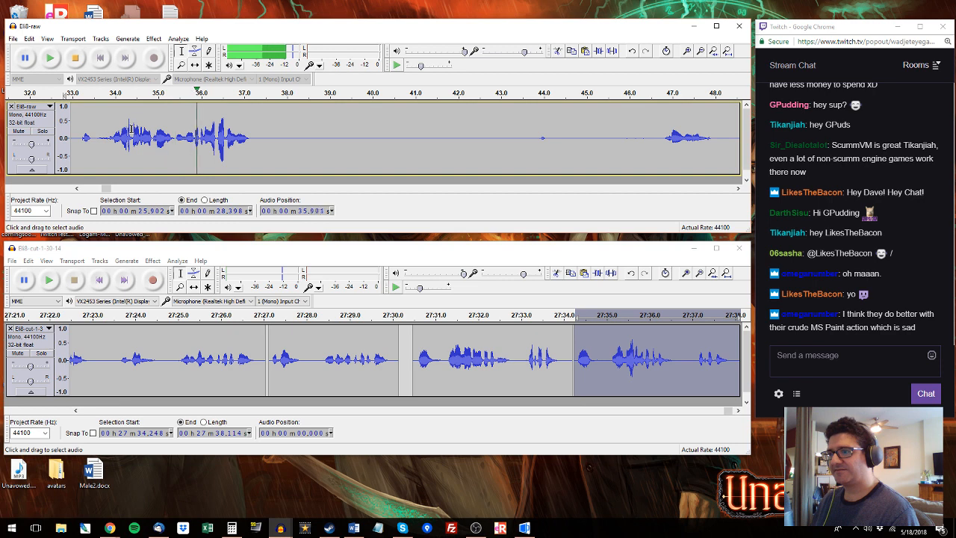
left_click(260, 132)
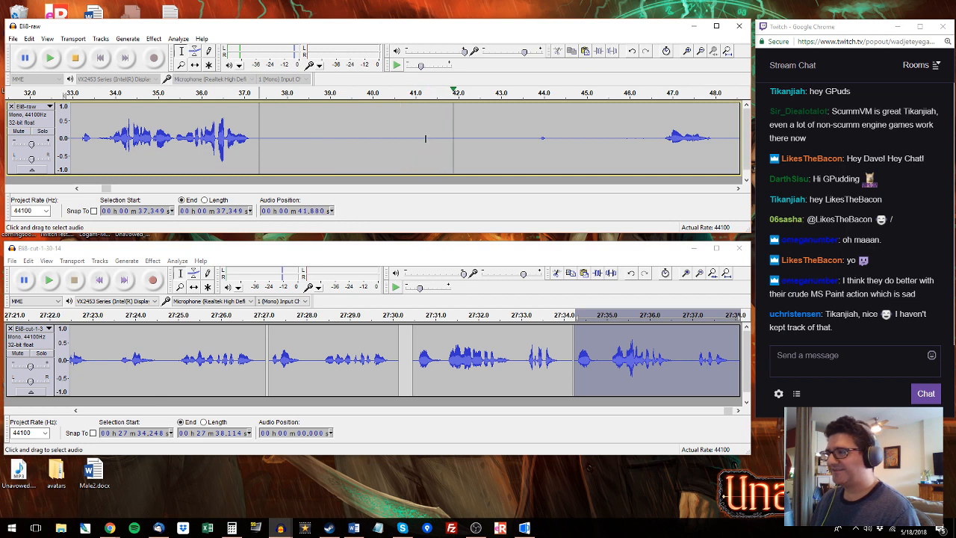
left_click(501, 130)
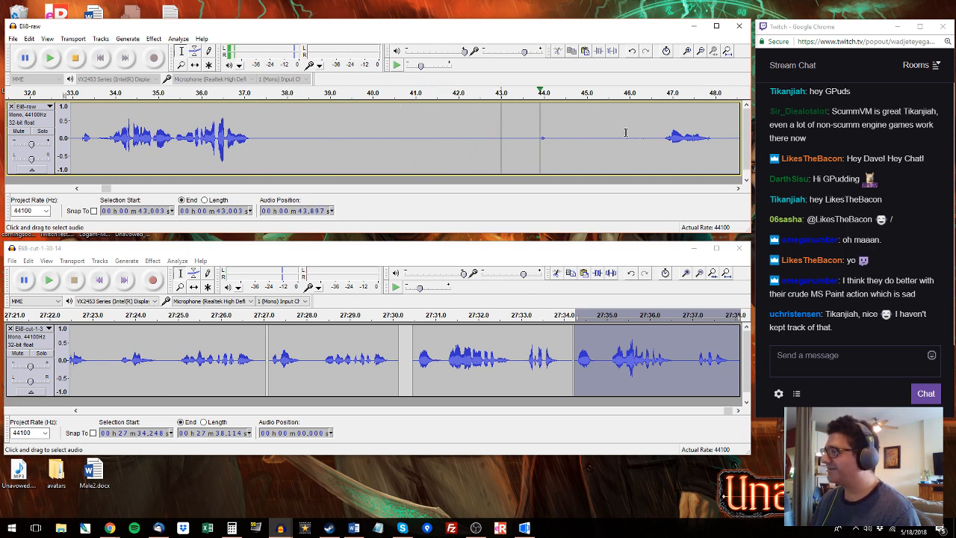
left_click(653, 97)
left_click_drag(659, 135, 509, 127)
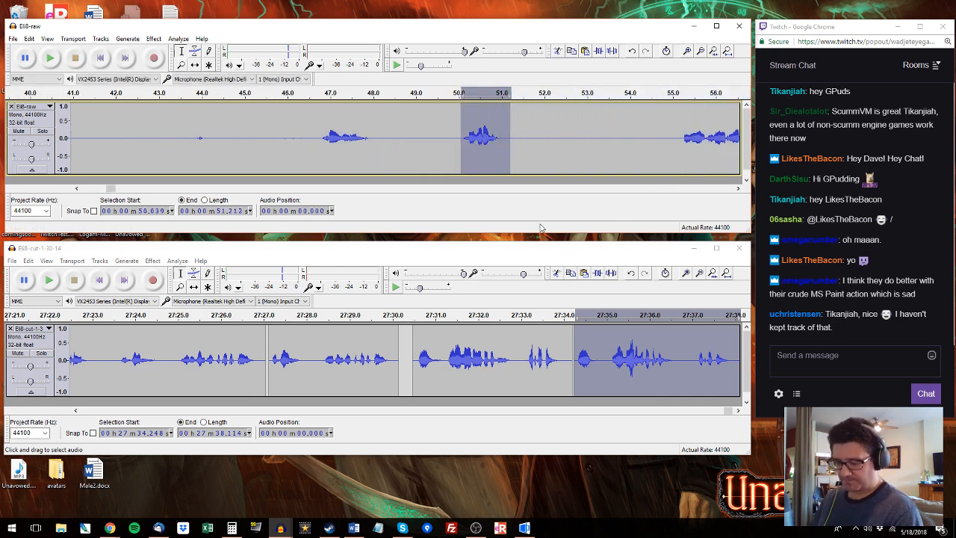
left_click(737, 410)
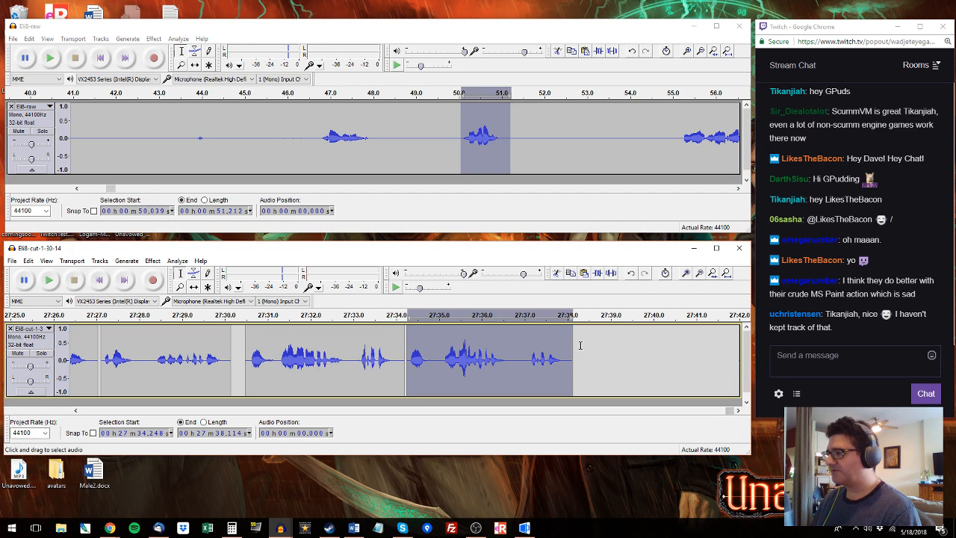
left_click_drag(581, 345, 631, 348)
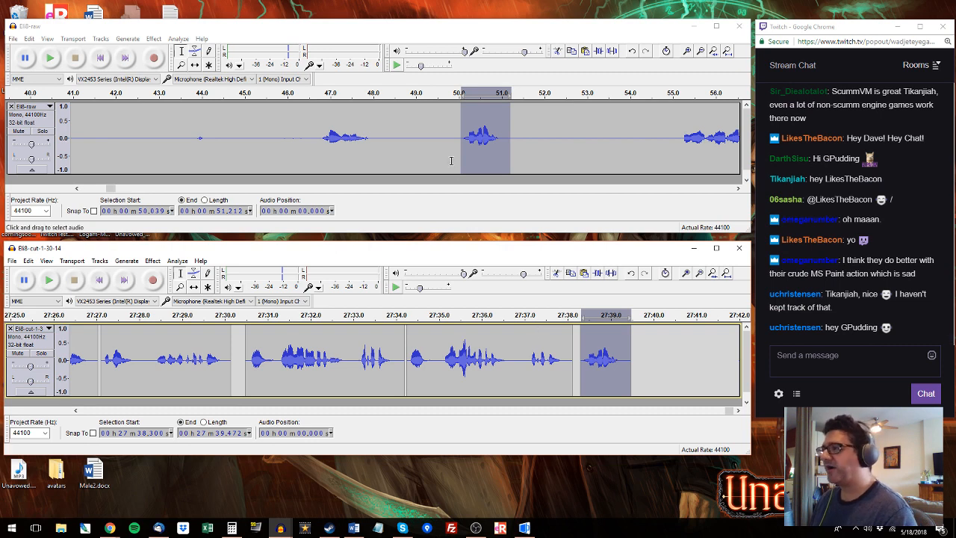
Step: Play the raw recording from 55.078, copy the phrase from 57.841 to 1:00.058 and paste it at 27:39.577 in the cut track
left_click(453, 29)
key("space")
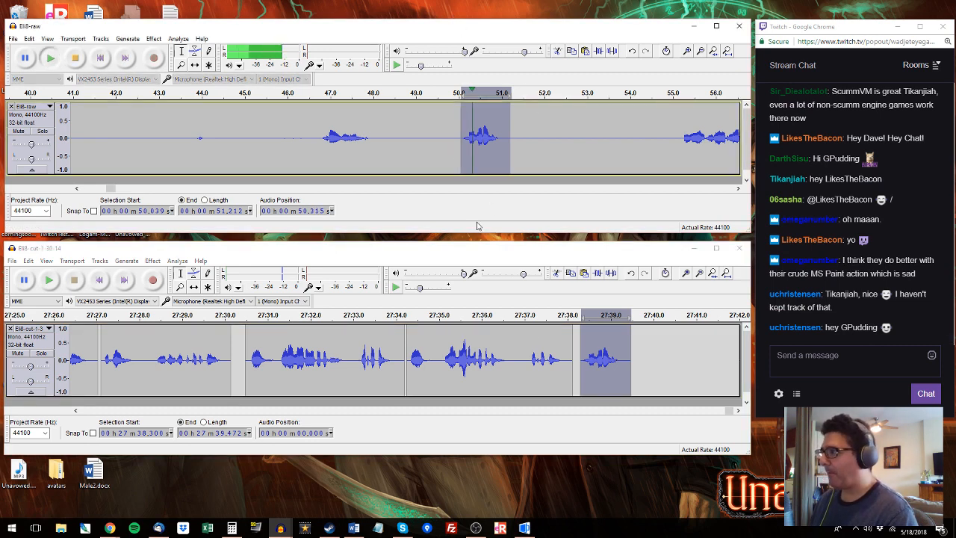
left_click(675, 125)
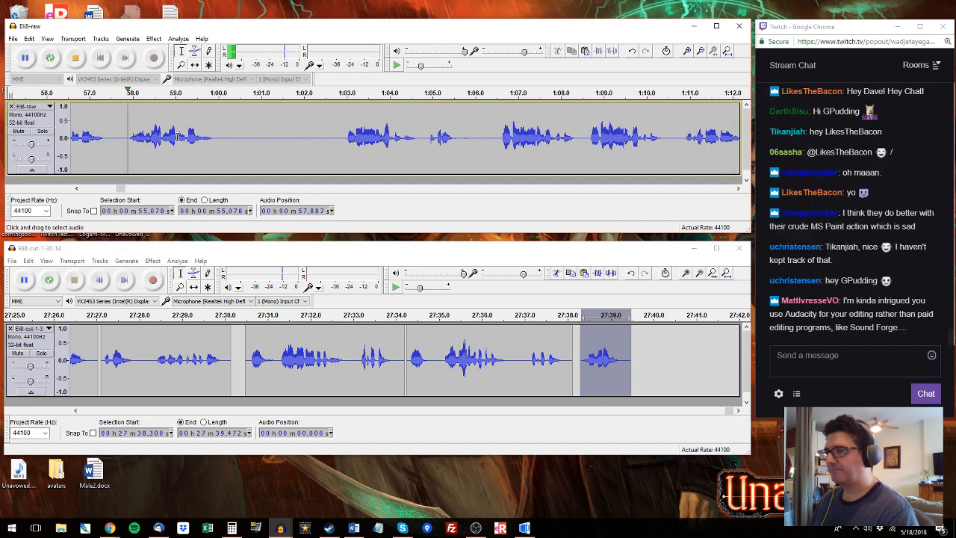
left_click_drag(125, 137, 219, 139)
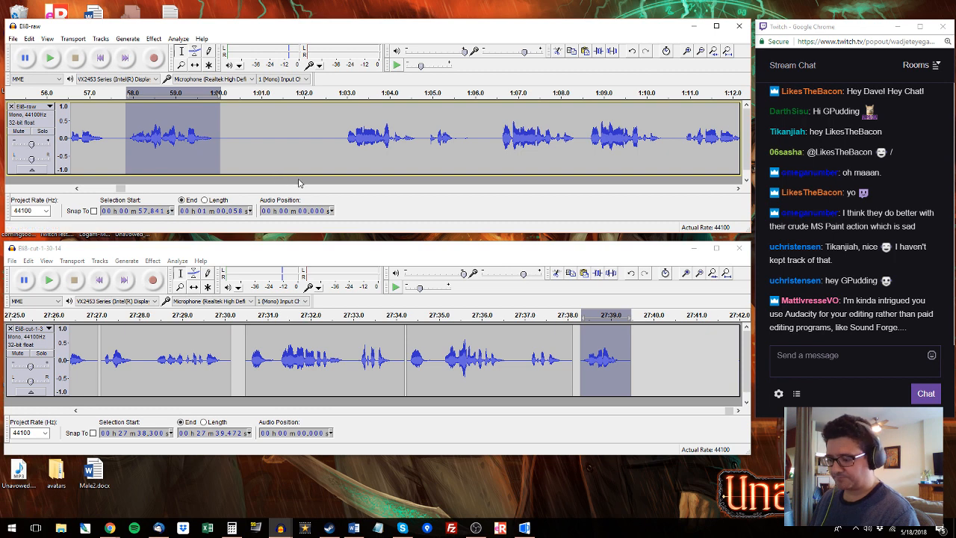
left_click_drag(635, 344, 736, 320)
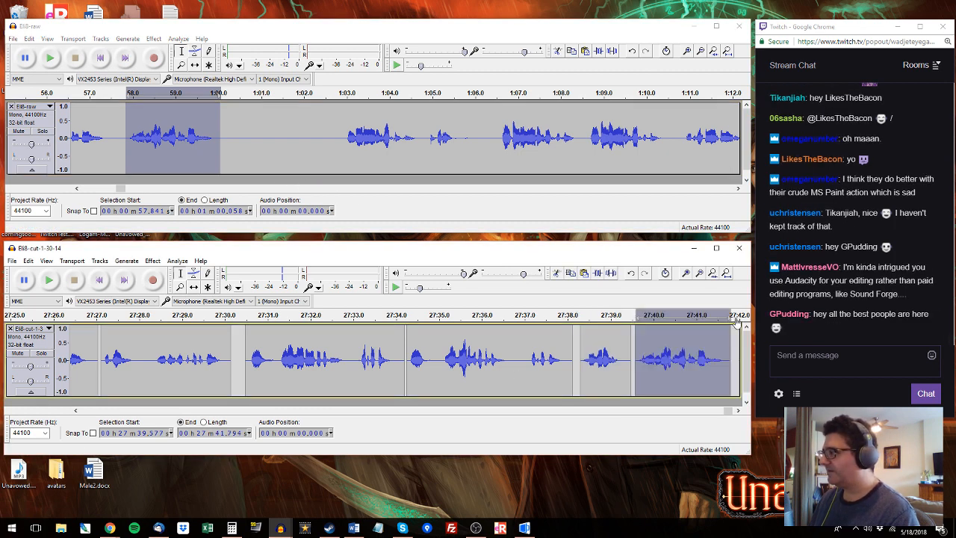
Step: Play the raw recording from 1:02.926 onward, copy the take from 1:08.592 to 1:10.496 and paste it at 27:42.061 in the cut track
left_click(343, 97)
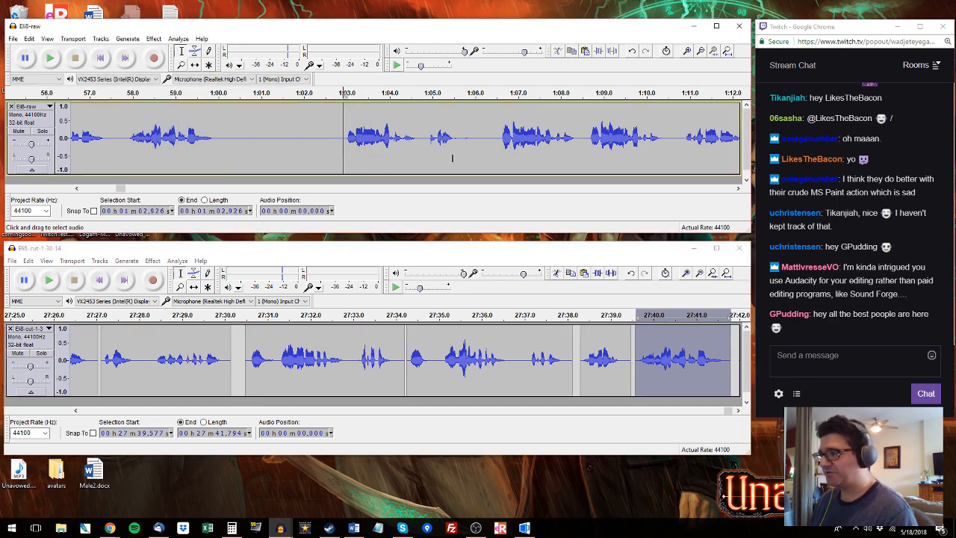
key("space")
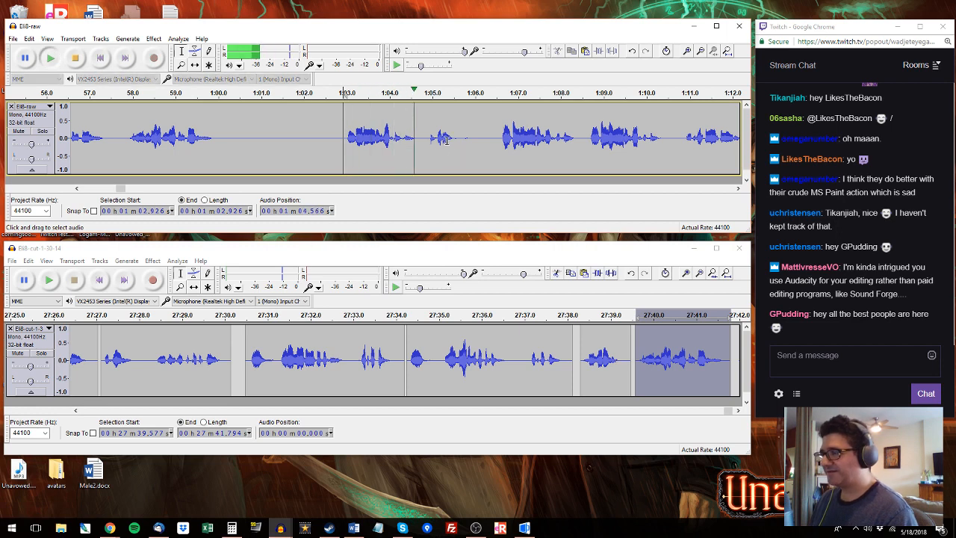
left_click(498, 120)
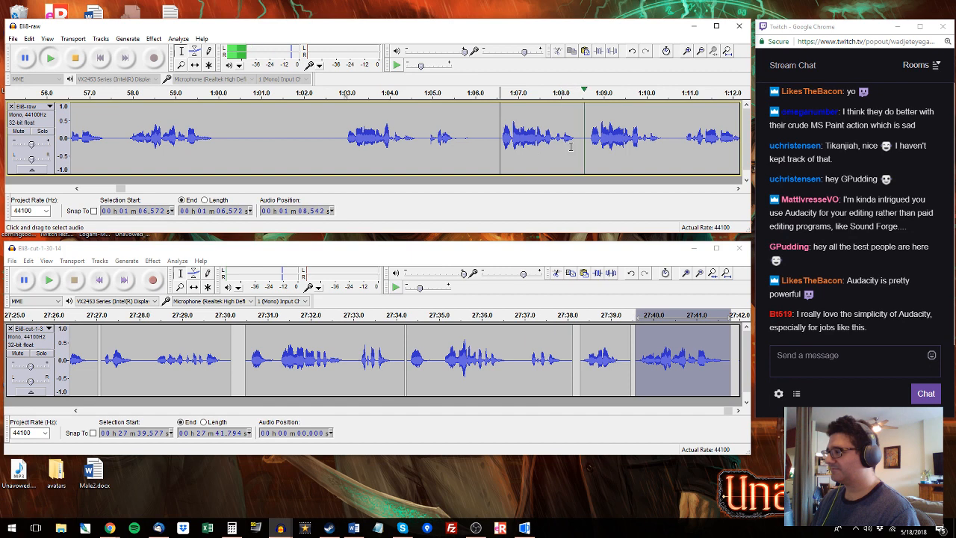
left_click_drag(587, 137, 667, 136)
key("space")
left_click_drag(729, 411, 738, 411)
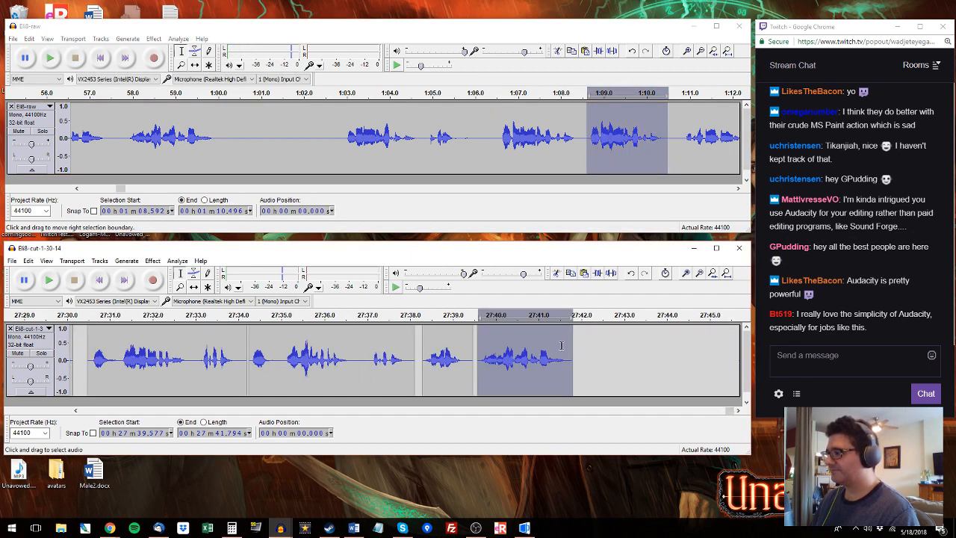
left_click(584, 338)
key("ctrl+v")
Step: Play the raw recording from 1:10.821, copy the take from 1:10.821 to 1:12.493 and paste it at 27:44.151 in the cut track
left_click_drag(682, 127, 742, 127)
key("space")
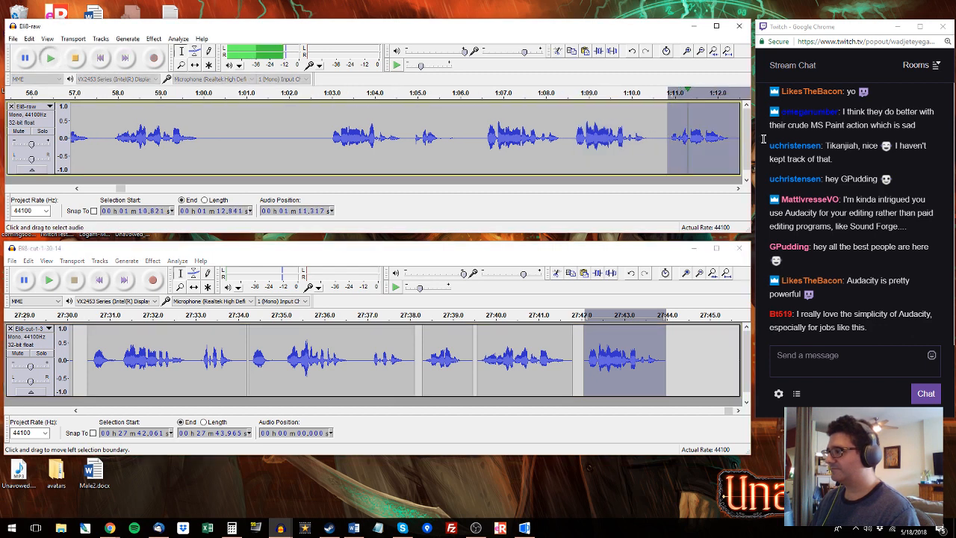
left_click(672, 351)
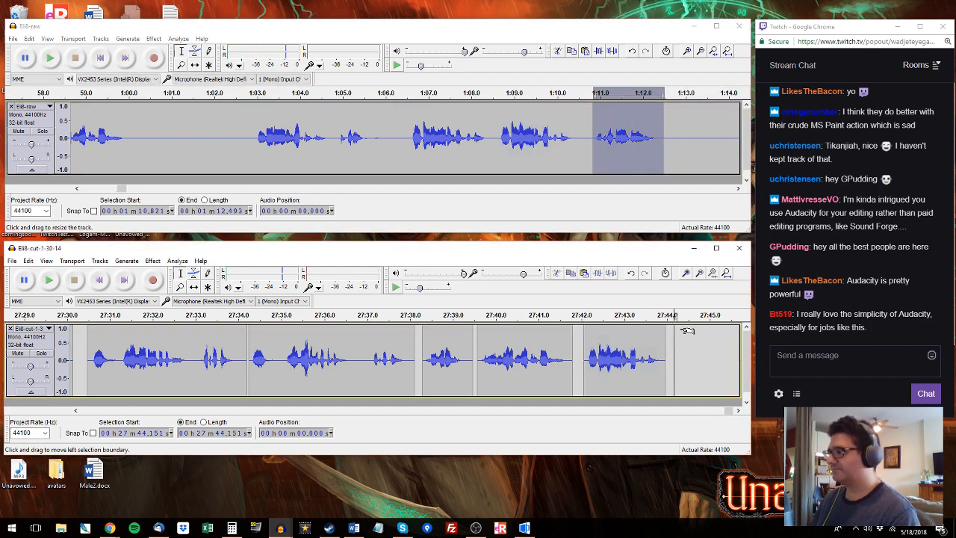
key("ctrl+v")
Step: Play the raw recording from 1:14.002, copy the take from 1:17.497 to 1:19.041 and replace the cut track's last clip at 27:44.151 with it
left_click(735, 131)
key("space")
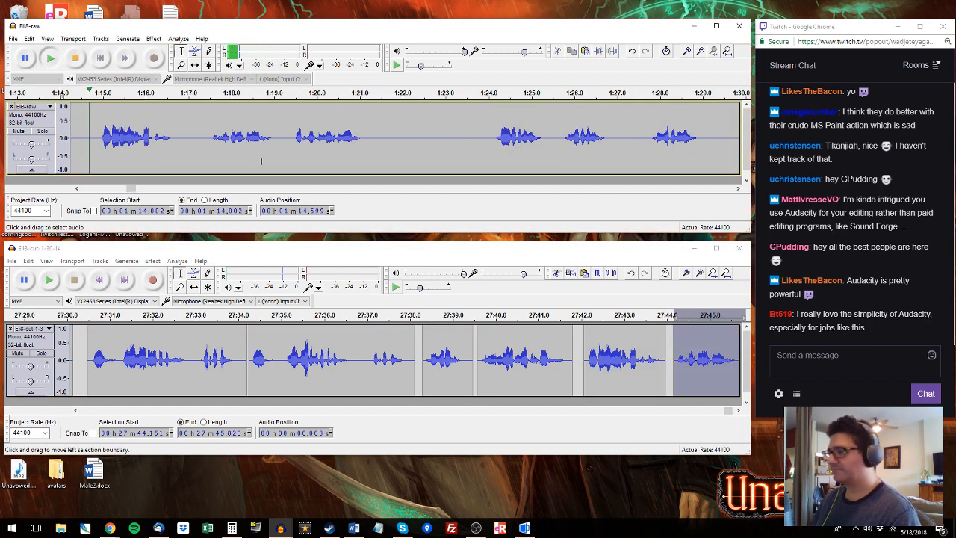
left_click_drag(98, 127, 274, 130)
key("space")
double_click(695, 356)
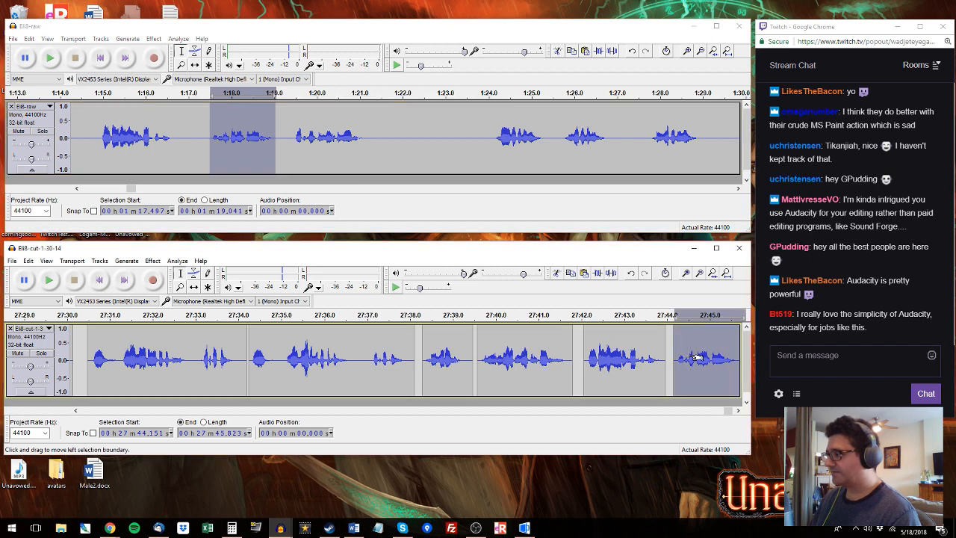
key("space")
left_click(738, 410)
key("space")
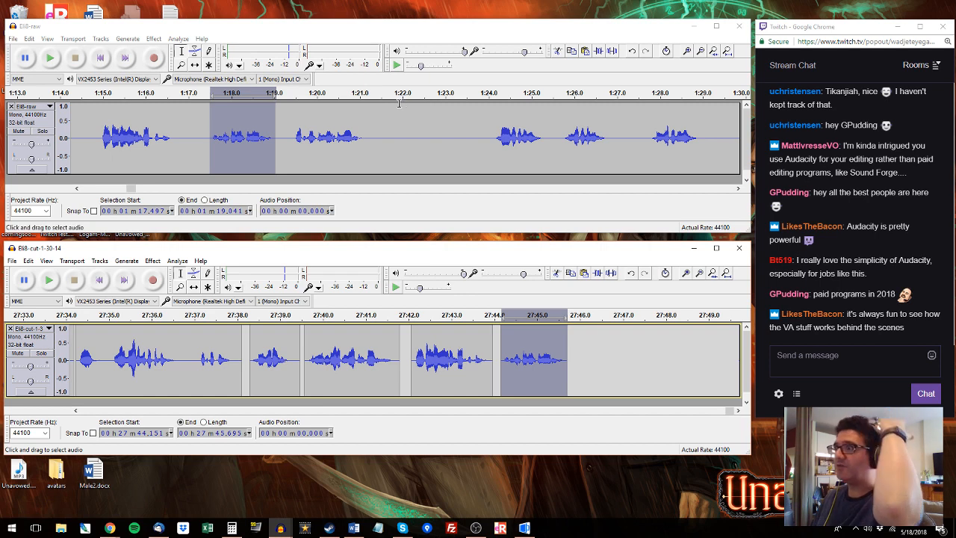
Step: Audition the raw recording from about 1:19 to 1:27, including the take from 1:25.693 to 1:27.005
left_click(290, 95)
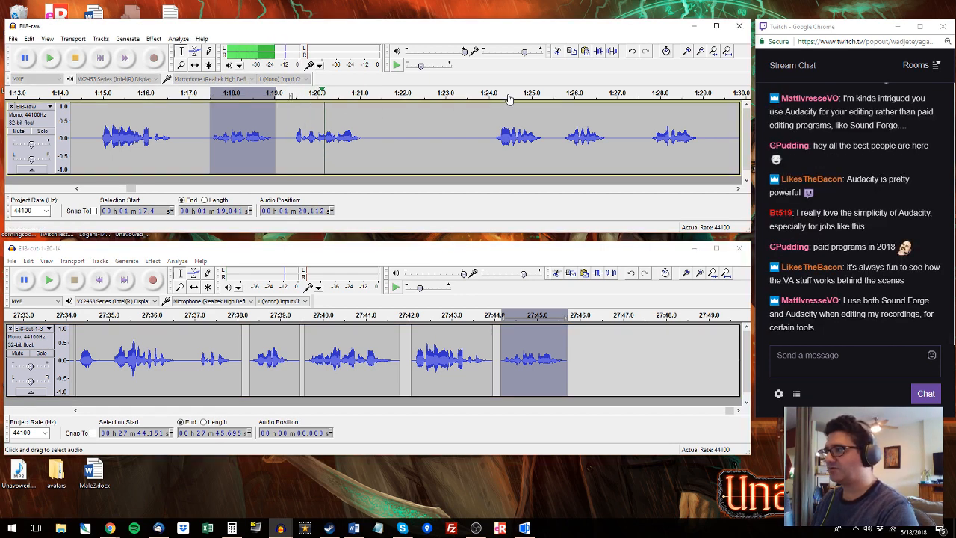
left_click(489, 137)
left_click_drag(490, 137, 619, 131)
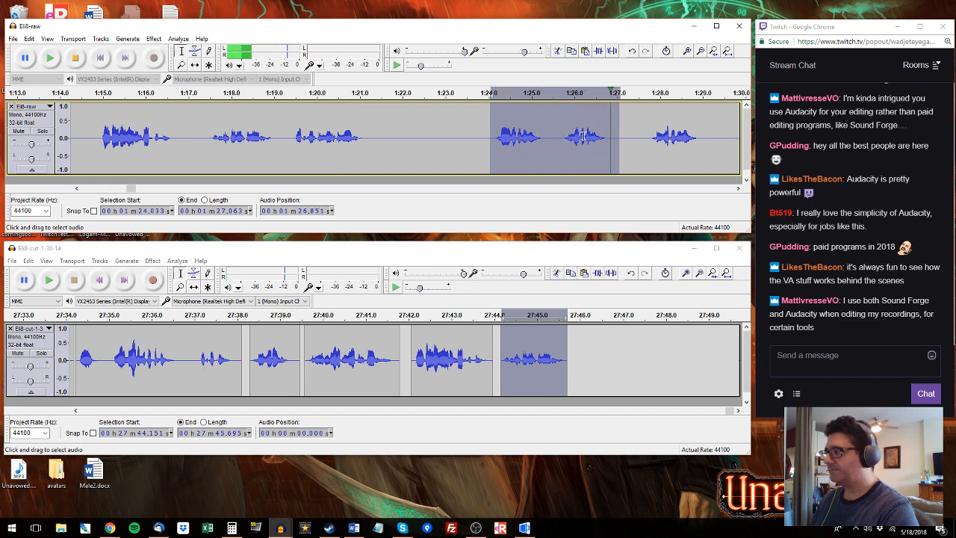
left_click_drag(561, 137, 617, 137)
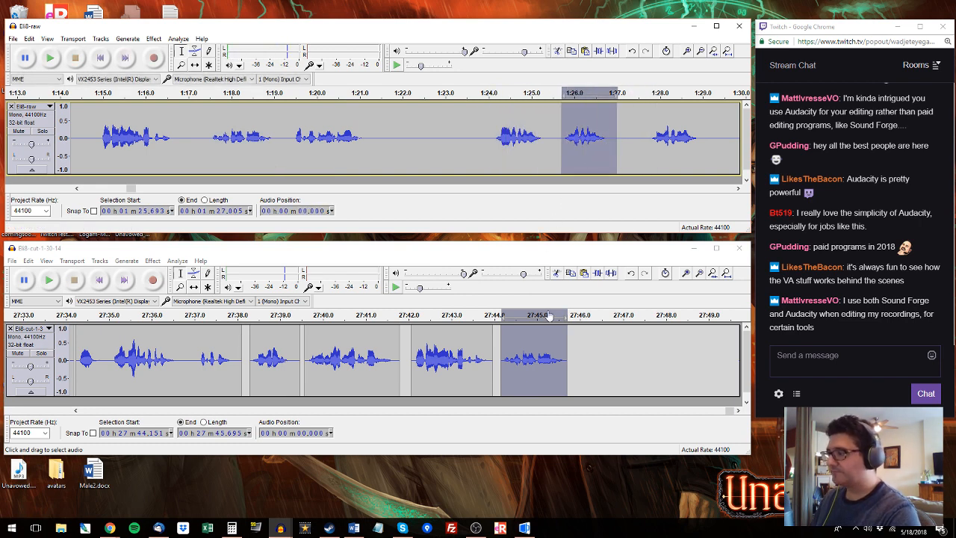
left_click(576, 360)
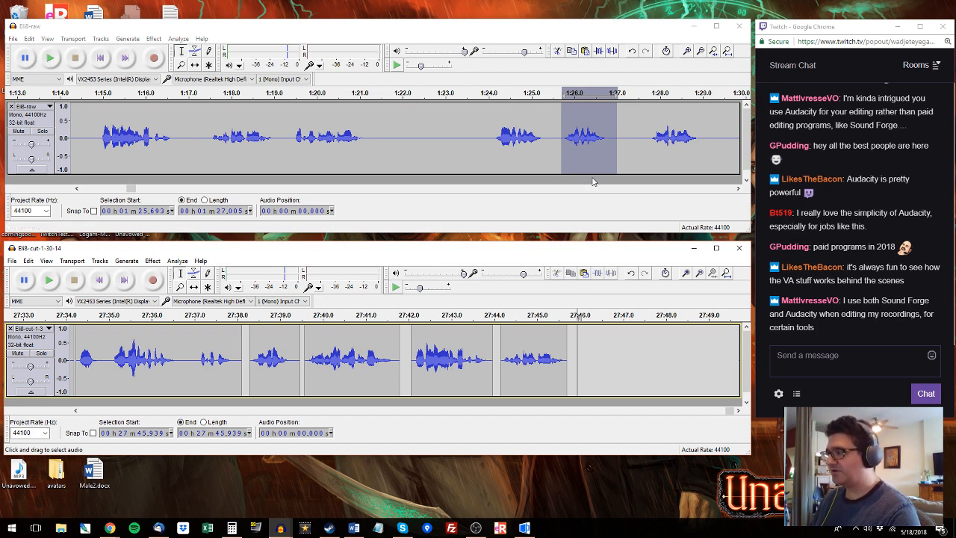
Step: Export the entire cut track to the cut folder as a WAV (Microsoft) signed 16 bit PCM file with a name starting Eli8-cut-
key("ctrl+a")
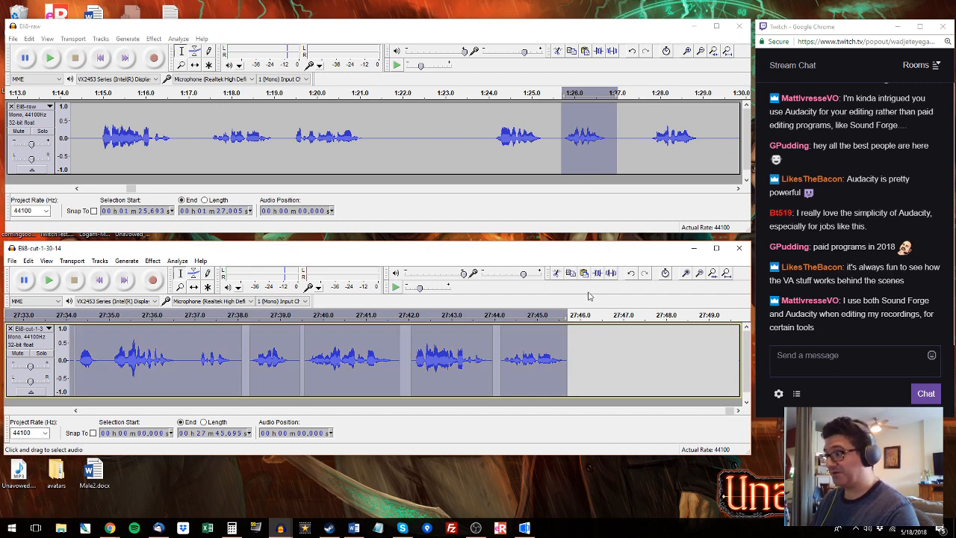
left_click(568, 31)
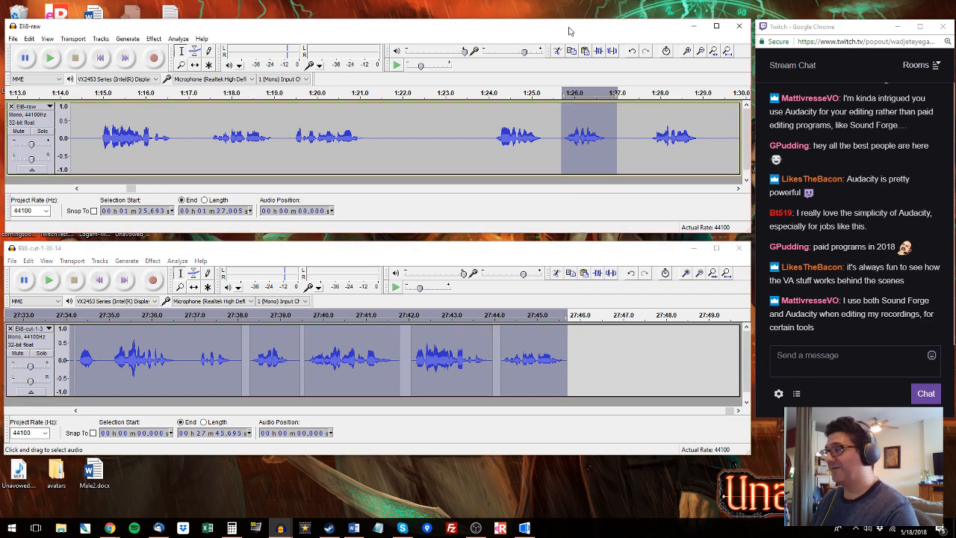
left_click(556, 138)
left_click(504, 351)
key("space")
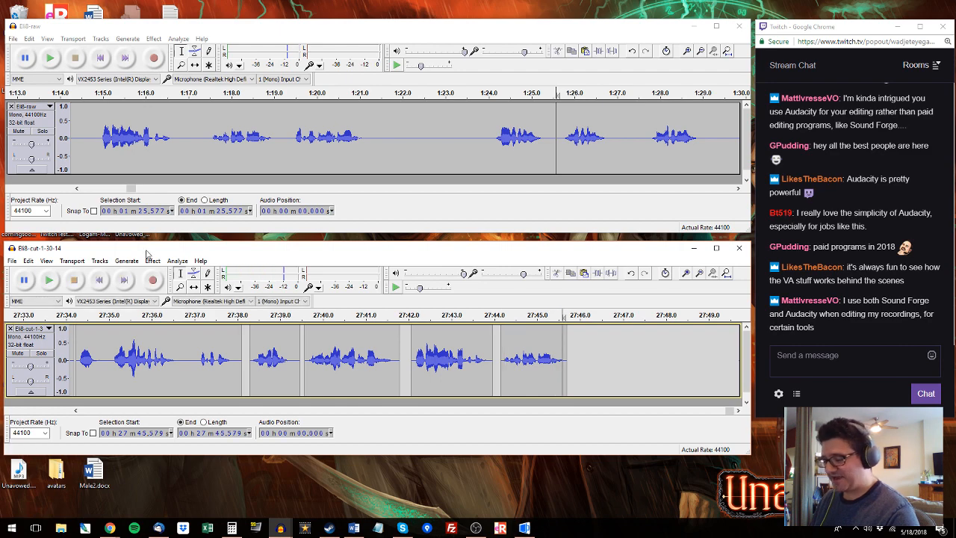
key("ctrl+shift+e")
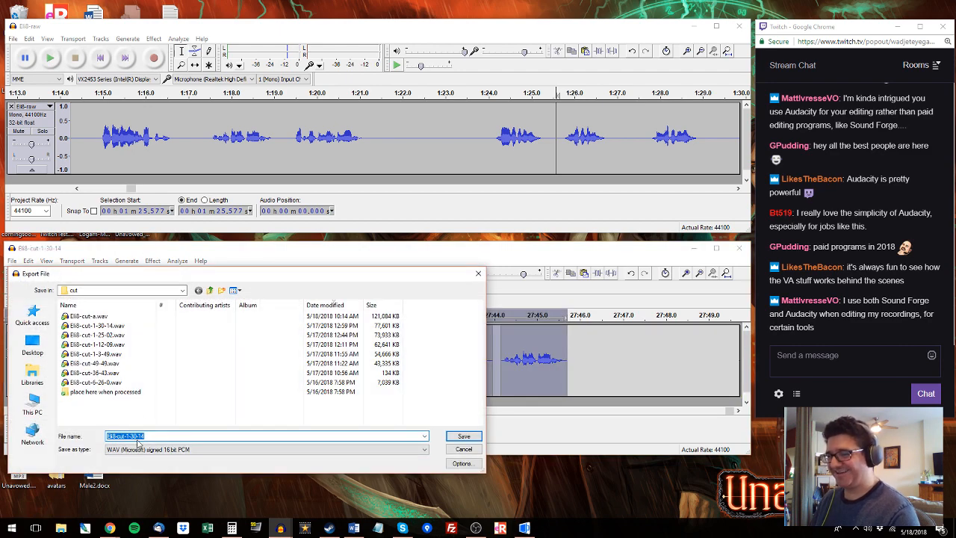
left_click(88, 315)
left_click(125, 436)
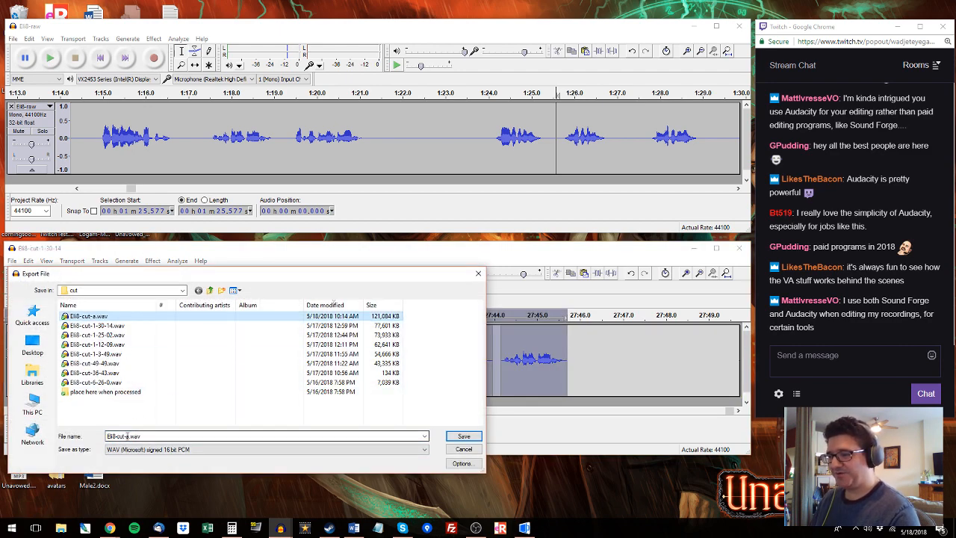
double_click(125, 436)
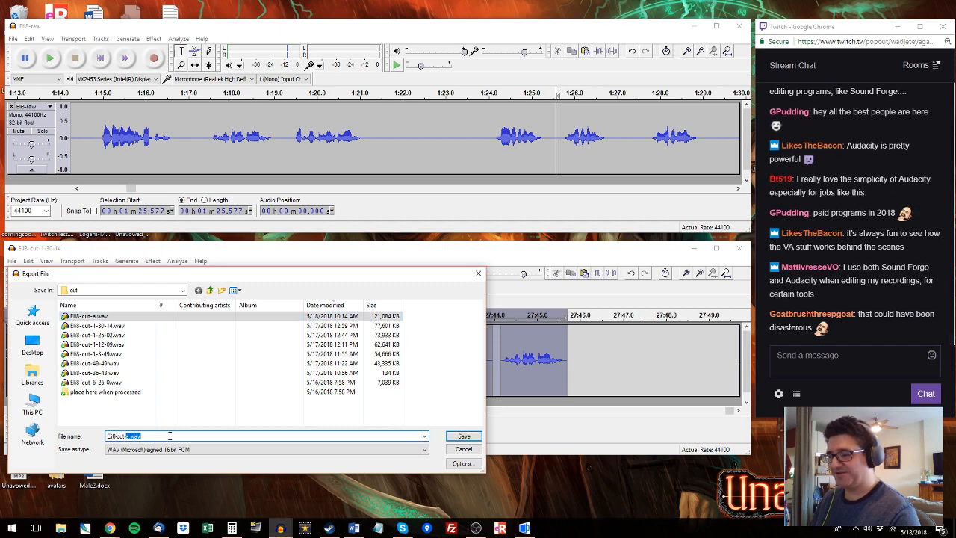
key("Return")
left_click(433, 431)
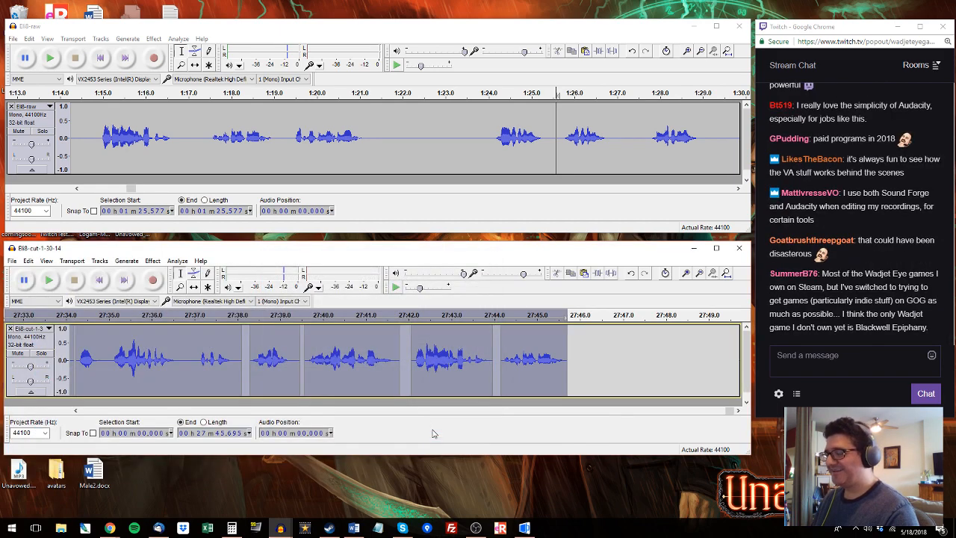
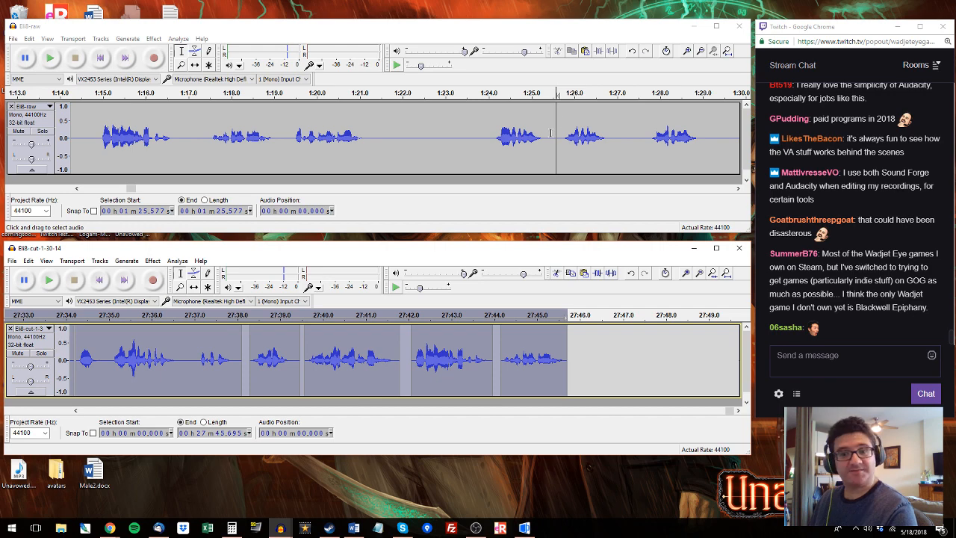
Step: Compare by ear the raw take starting at 1:25.728 with the cut track's clips played from 27:44.151 and 27:38.439
key("space")
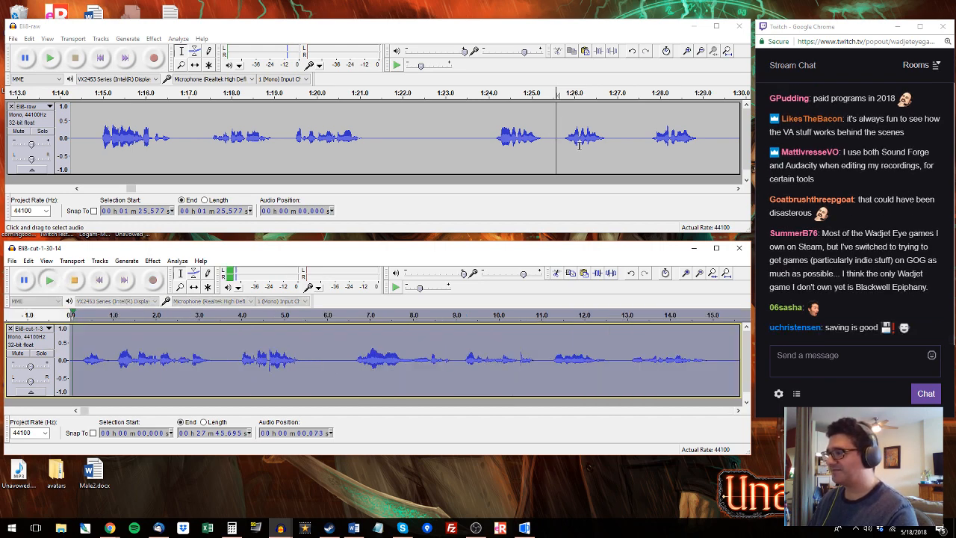
key("space")
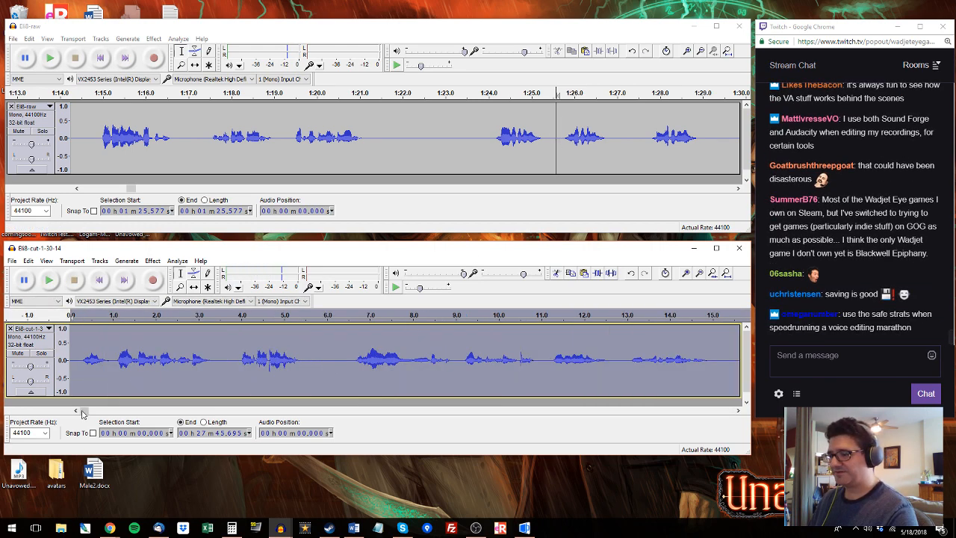
left_click_drag(83, 413, 743, 410)
left_click(576, 337)
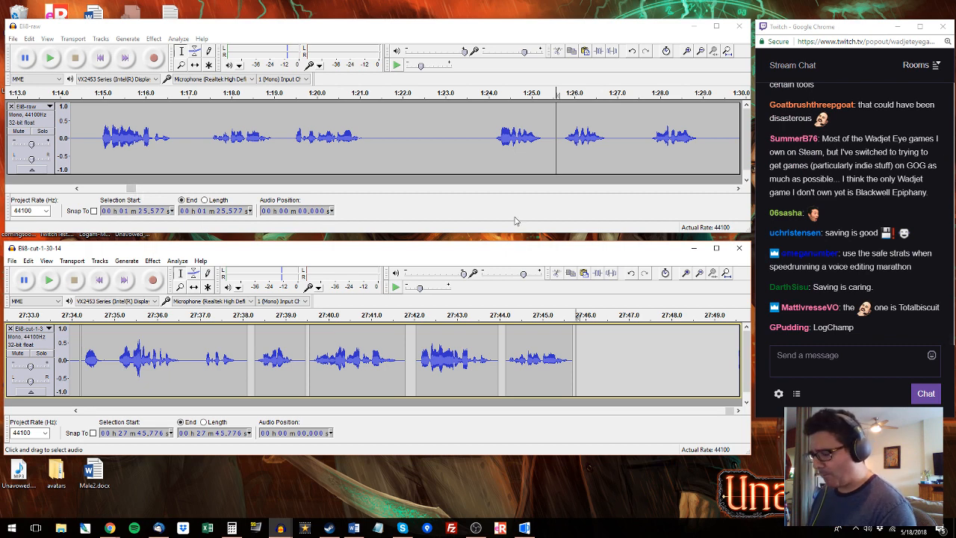
left_click(563, 144)
key("space")
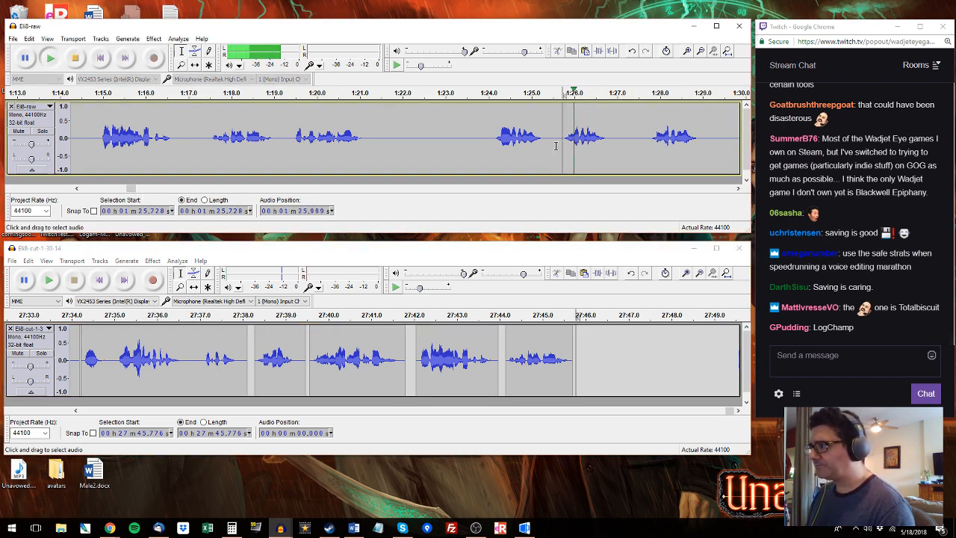
left_click_drag(558, 144, 646, 145)
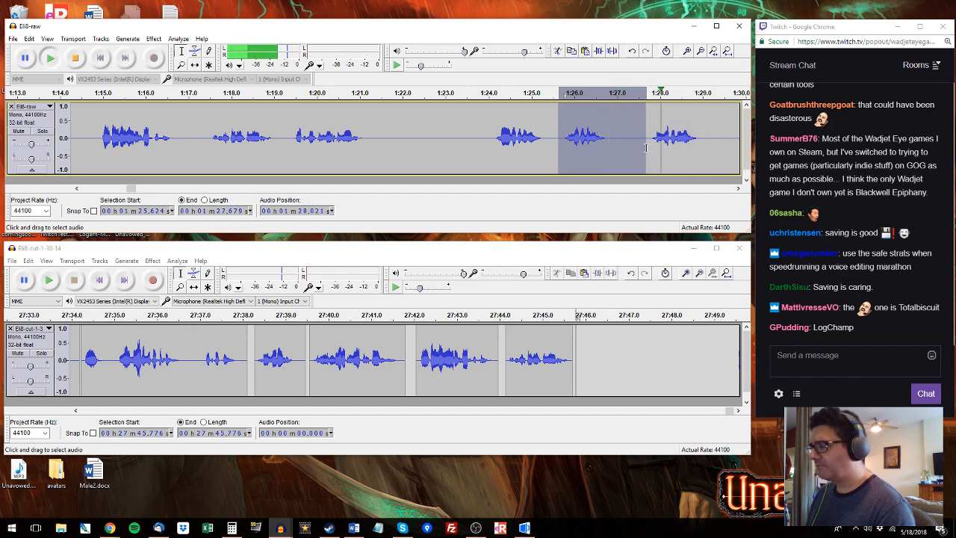
left_click(506, 331)
key("space")
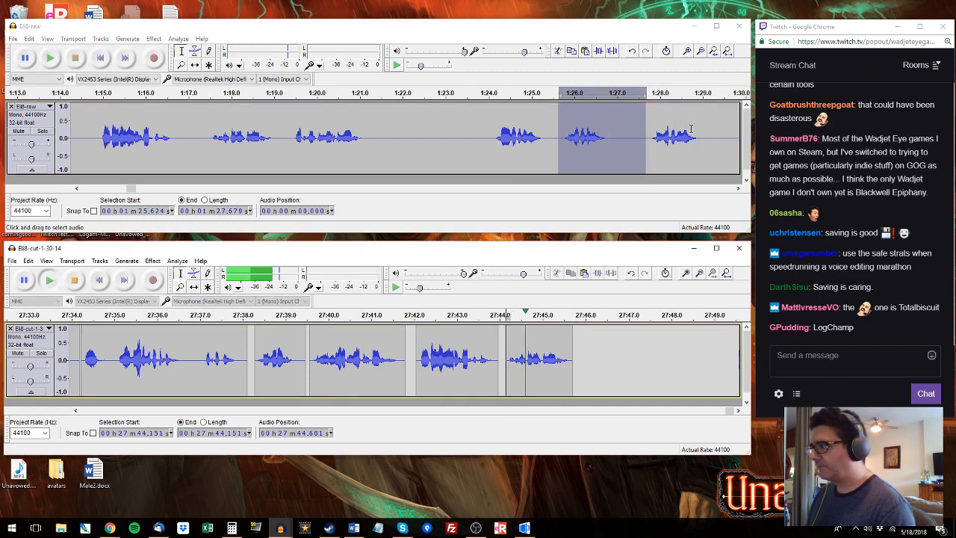
left_click(261, 335)
key("space")
key("space")
Step: Play the raw recording from 1:27.737, copy the take from 1:27.702 to 1:28.932 and paste it at 27:45.985 in the cut track
left_click(649, 133)
key("space")
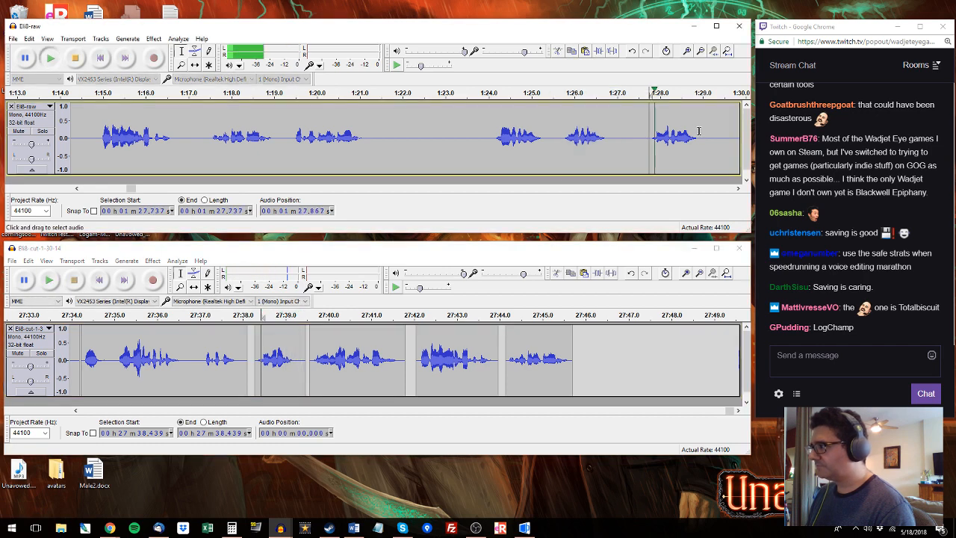
left_click_drag(700, 135, 648, 137)
key("space")
key("ctrl+c")
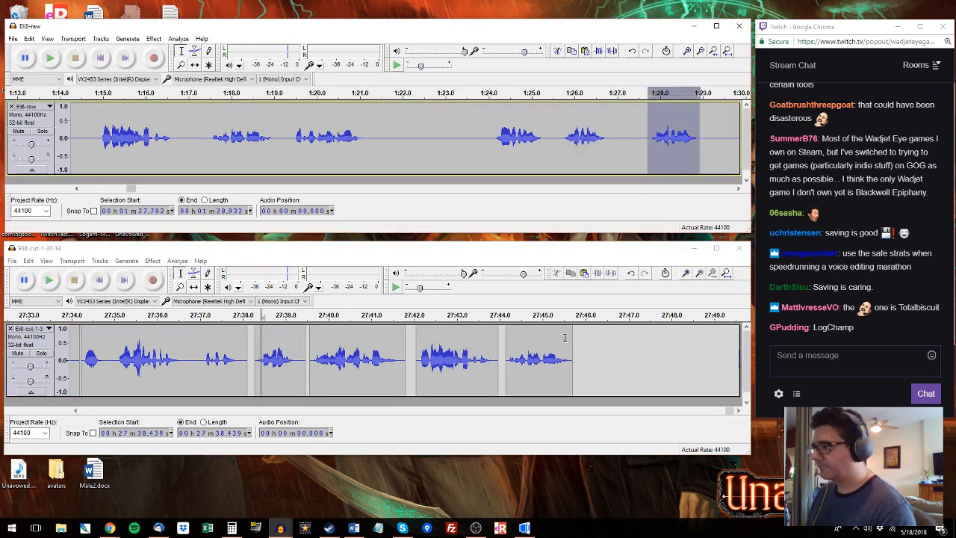
left_click(584, 358)
key("ctrl+v")
Step: Play the raw recording from 1:29.629, copy the take from 1:32.172 to 1:33.716 and paste it at 27:47.483 in the cut track
left_click(730, 122)
key("space")
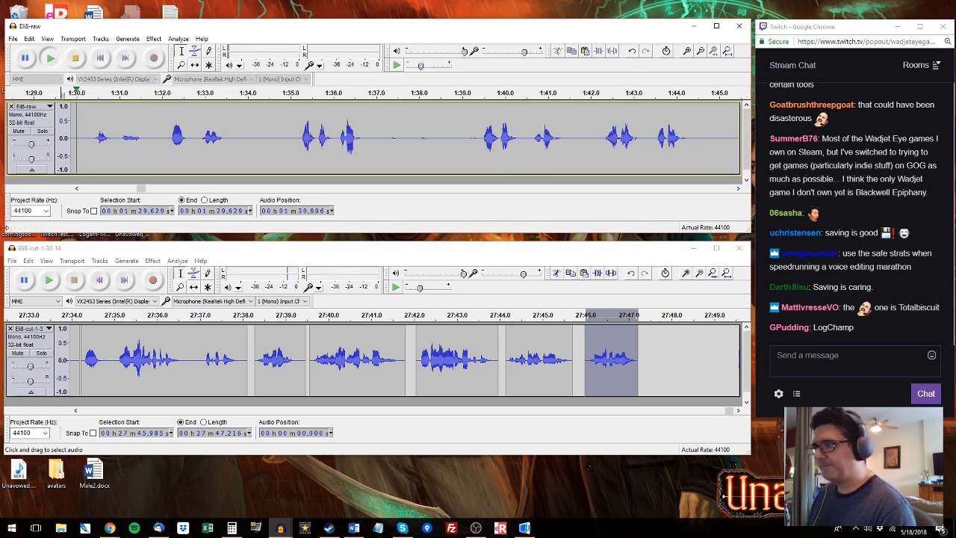
left_click_drag(92, 130, 235, 135)
key("space")
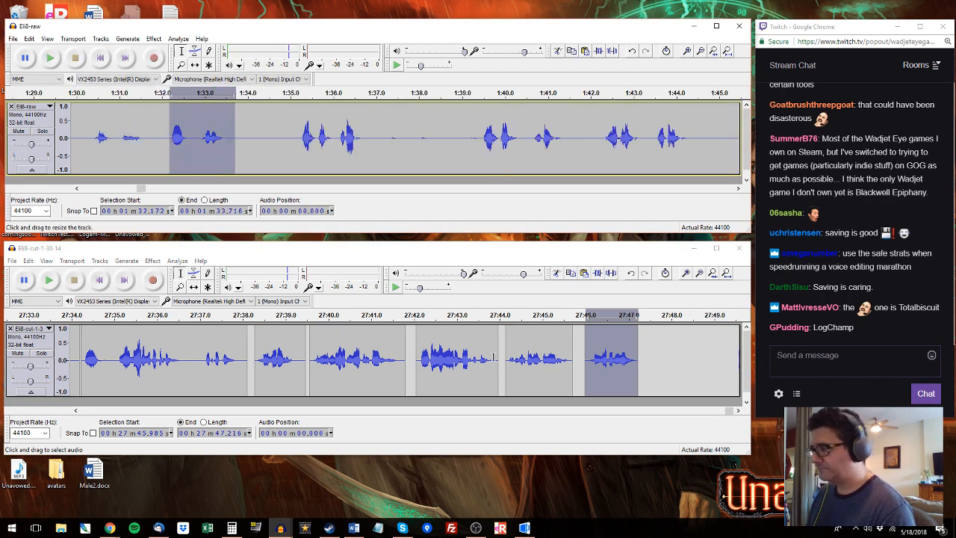
left_click(648, 345)
key("ctrl+v")
Step: Play the raw recording from 1:35.190, copy the take from 1:35.144 to 1:36.758 and paste it at 27:49.166 in the cut track
left_click(300, 135)
key("space")
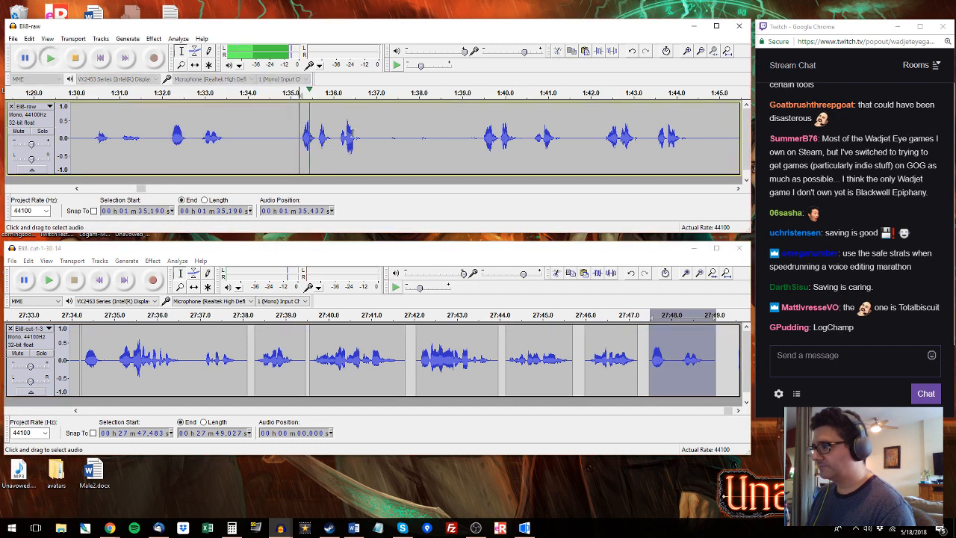
left_click_drag(365, 133, 297, 130)
key("space")
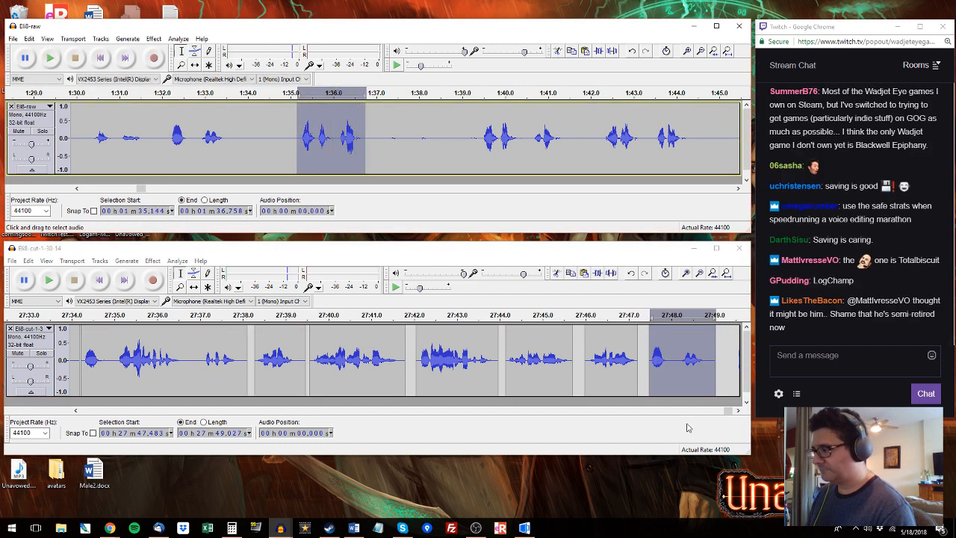
left_click(721, 347)
left_click(721, 346)
key("ctrl+v")
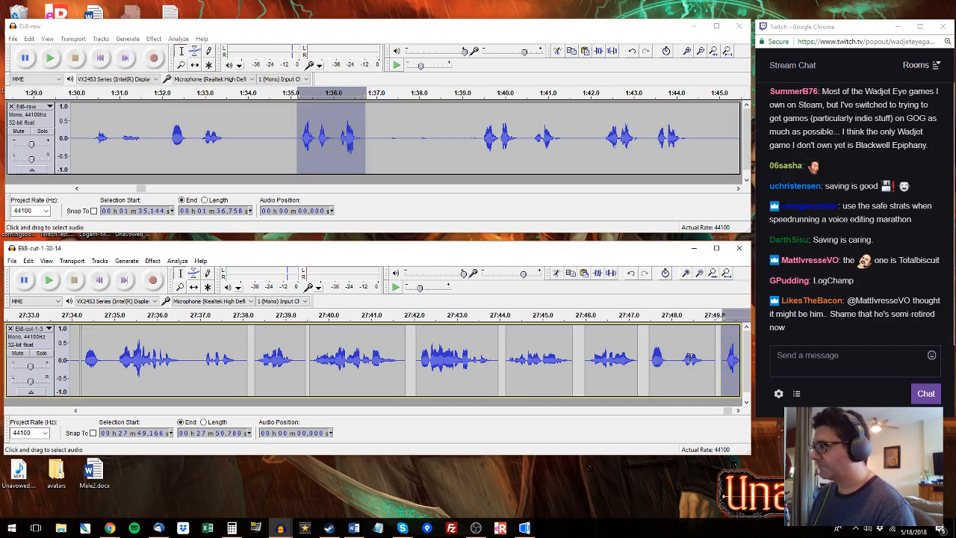
left_click(729, 413)
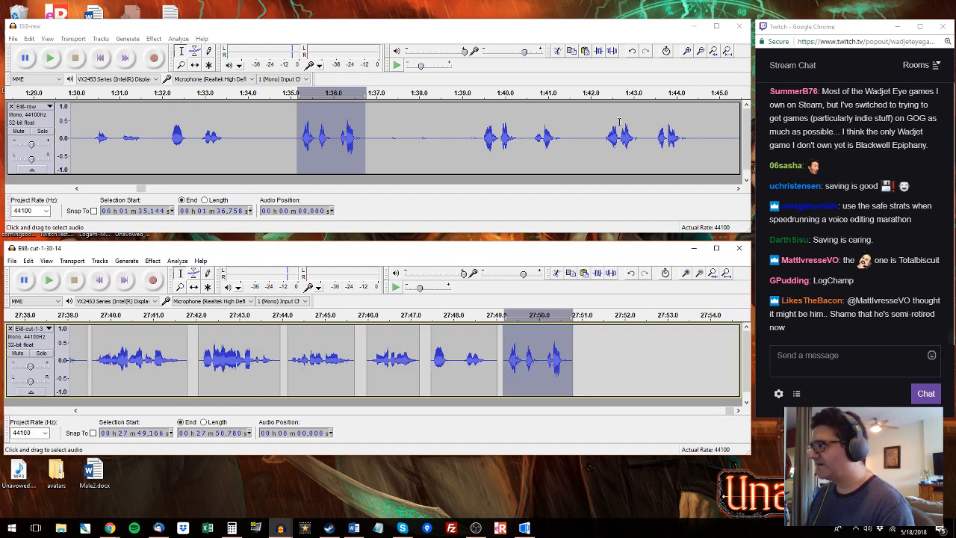
Step: Play the raw recording from 1:39.416, copy the single take ending at 1:57.934 and paste it at 27:51.082 in the cut track
left_click(481, 131)
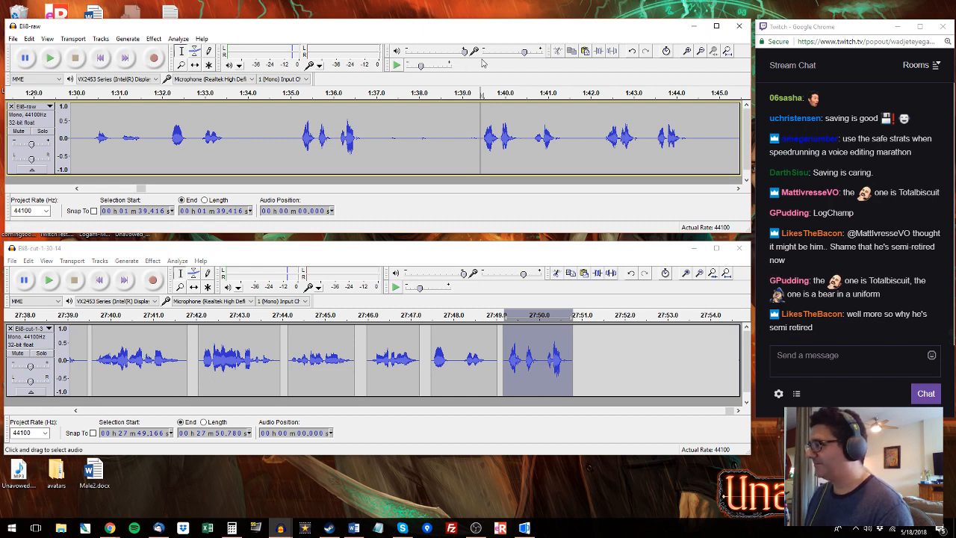
key("space")
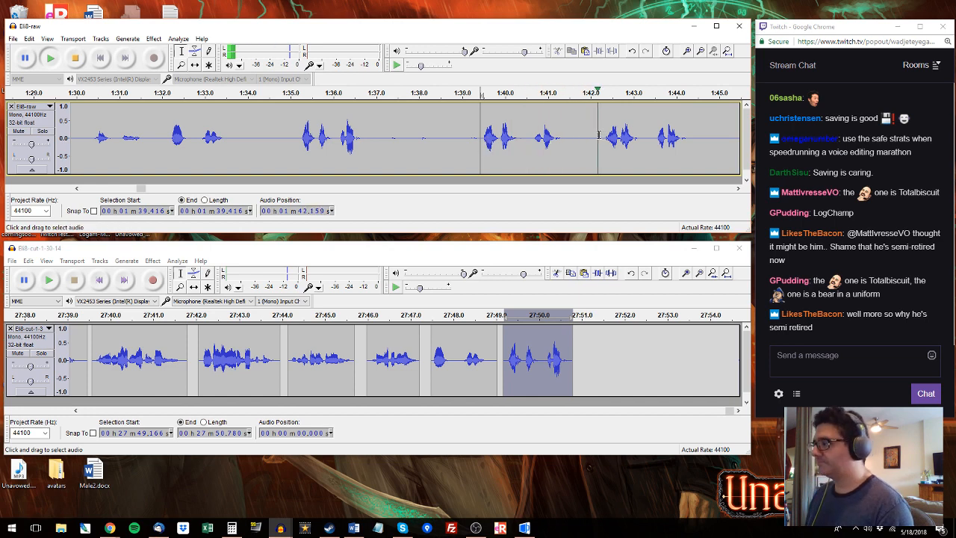
left_click_drag(597, 133, 695, 127)
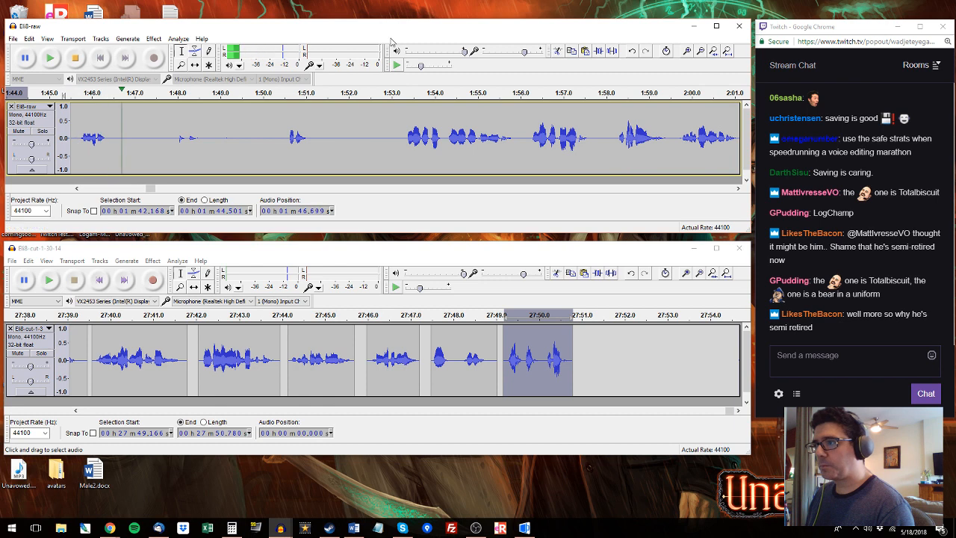
left_click(287, 97)
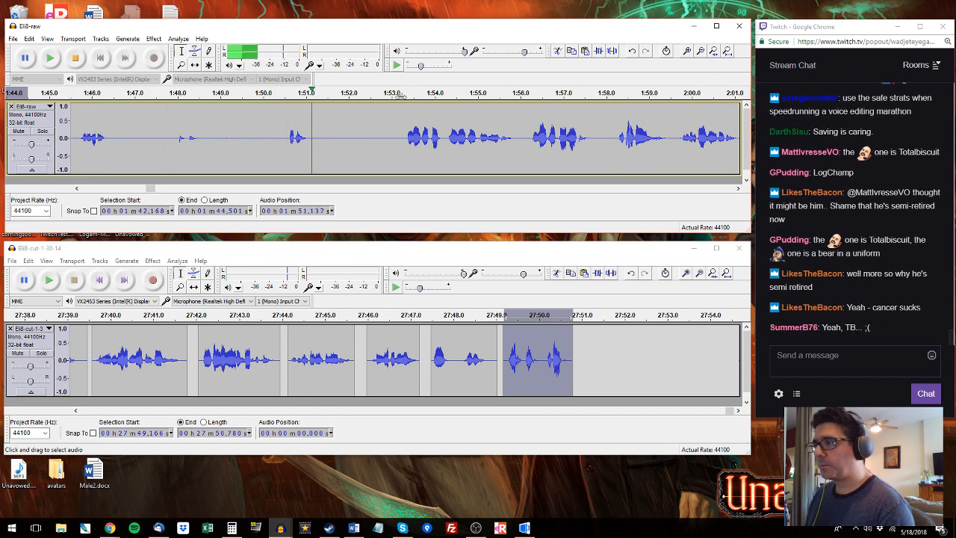
left_click(399, 97)
left_click_drag(403, 138, 513, 138)
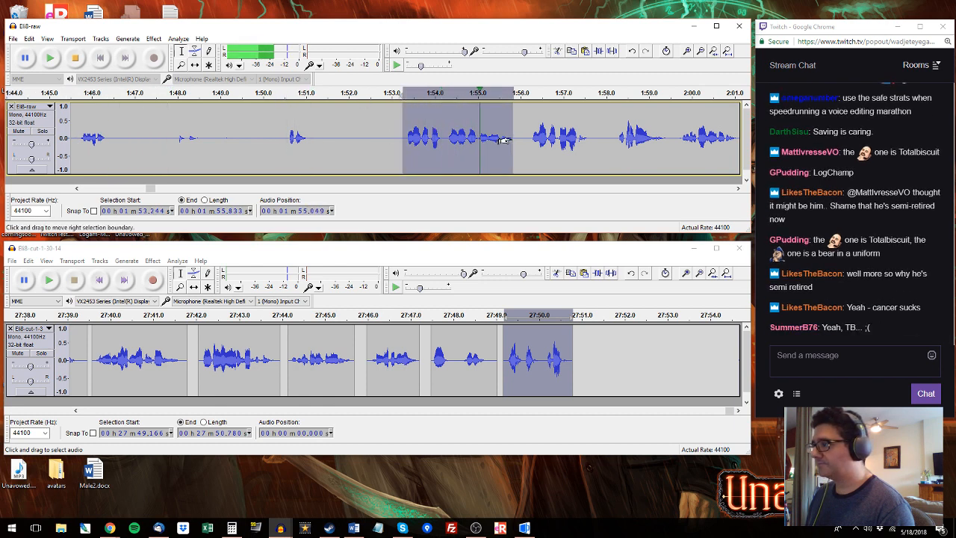
left_click_drag(446, 137, 603, 138)
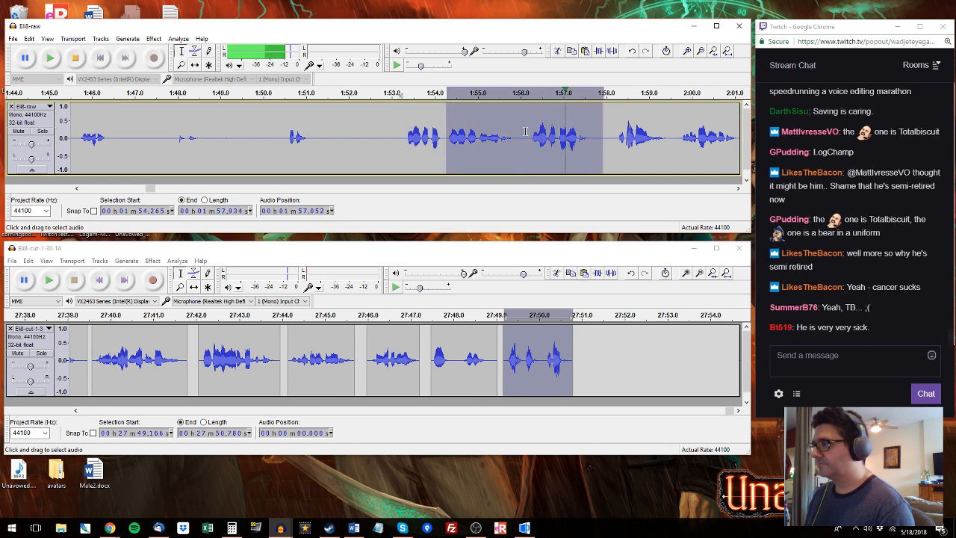
mouse_move(525, 133)
left_mouse_down()
mouse_move(791, 138)
mouse_move(522, 134)
left_mouse_up()
left_click(585, 339)
key("ctrl+v")
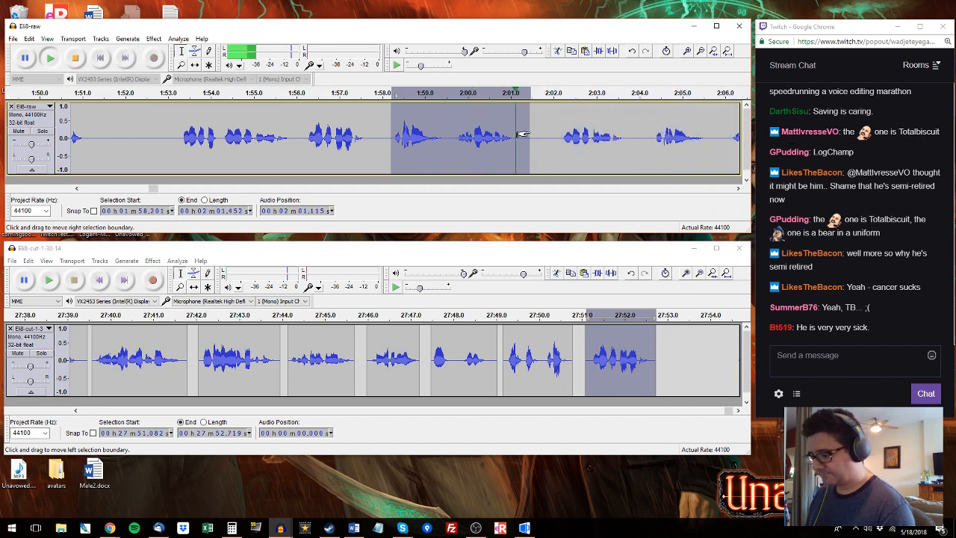
Step: Paste the raw take from 1:58.201 to 2:01.452 at 27:52.835 in the cut track
left_click(660, 337)
key("ctrl+v")
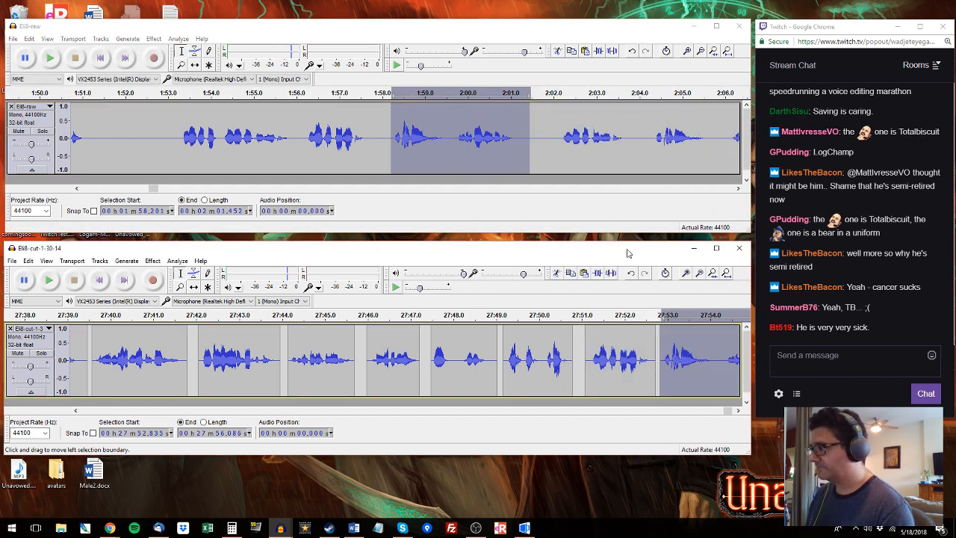
Step: Play the raw recording from about 2:02, auditioning the stretch from 2:02.056 to 2:04.505 and the take that follows
left_click(563, 142)
key("space")
left_click_drag(555, 142, 512, 145)
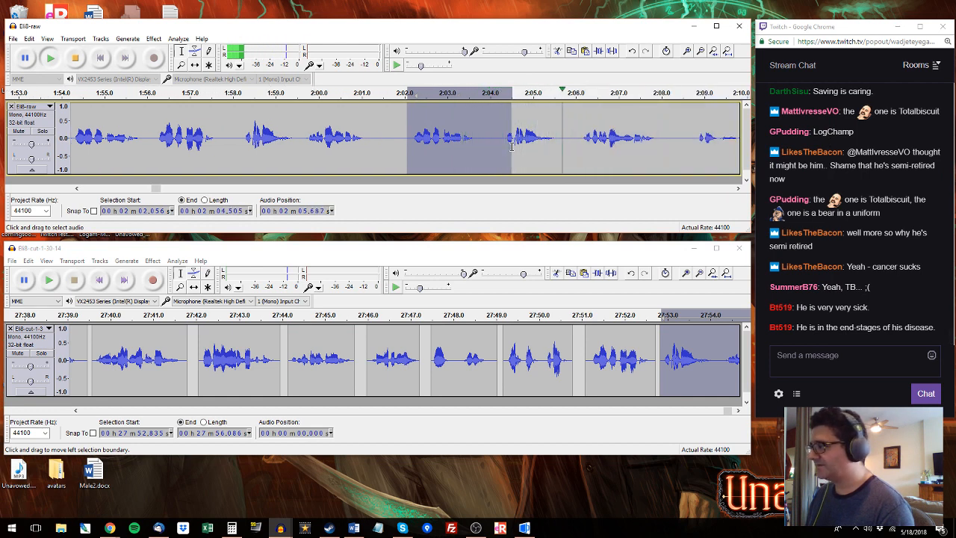
key("space")
left_click(490, 142)
key("space")
Step: Copy the raw take from 2:04.320 to 2:08.081 and paste it at 27:56.202 in the cut track
left_click_drag(558, 131, 497, 128)
left_click_drag(625, 127, 664, 139)
key("space")
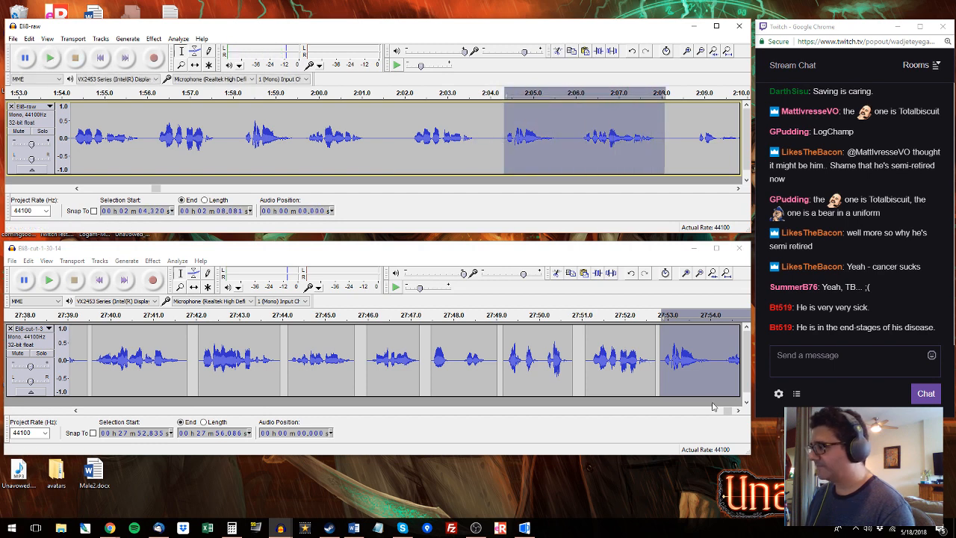
left_click_drag(725, 411, 732, 409)
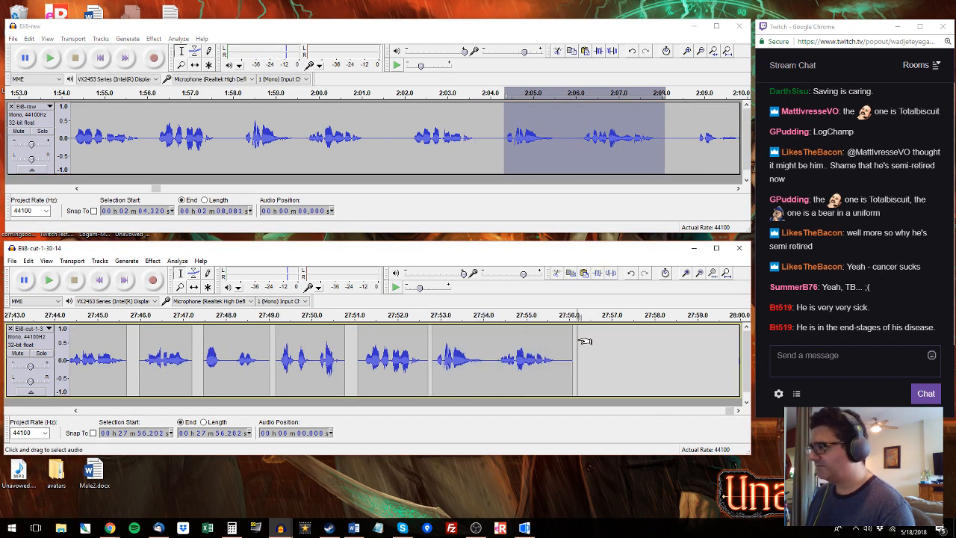
left_click(578, 344)
key("ctrl+v")
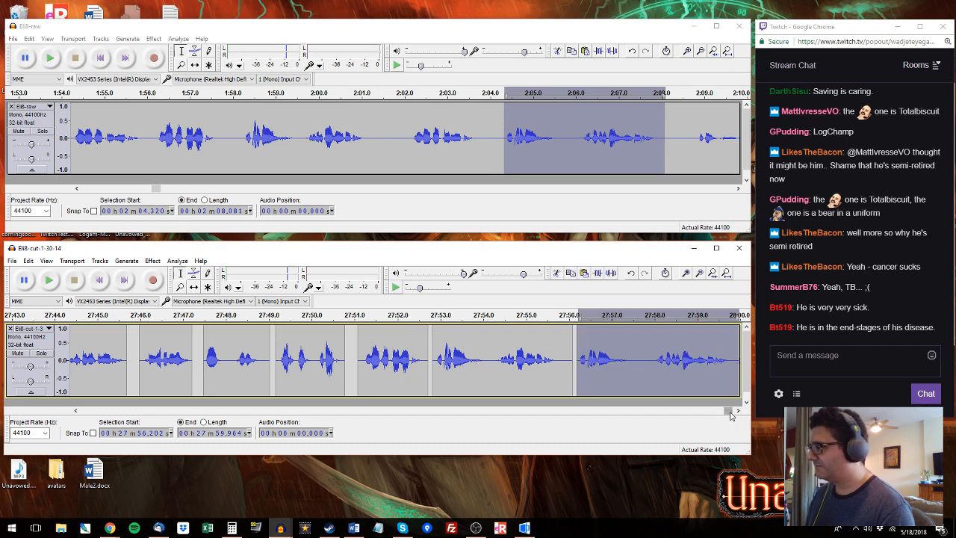
left_click_drag(729, 412, 748, 392)
Step: Play the raw recording from 2:08.731 and copy the take from 2:17.706 to 2:24.486
left_click(693, 136)
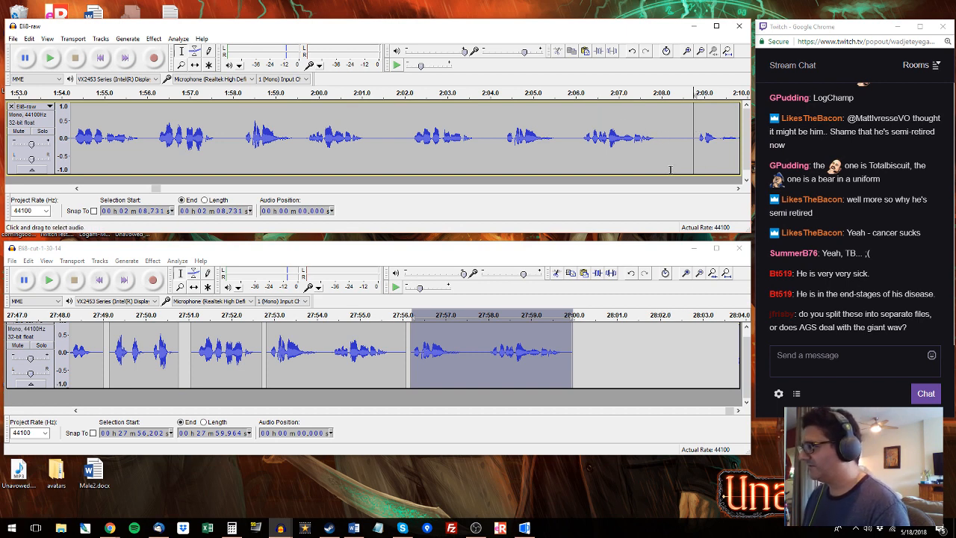
key("space")
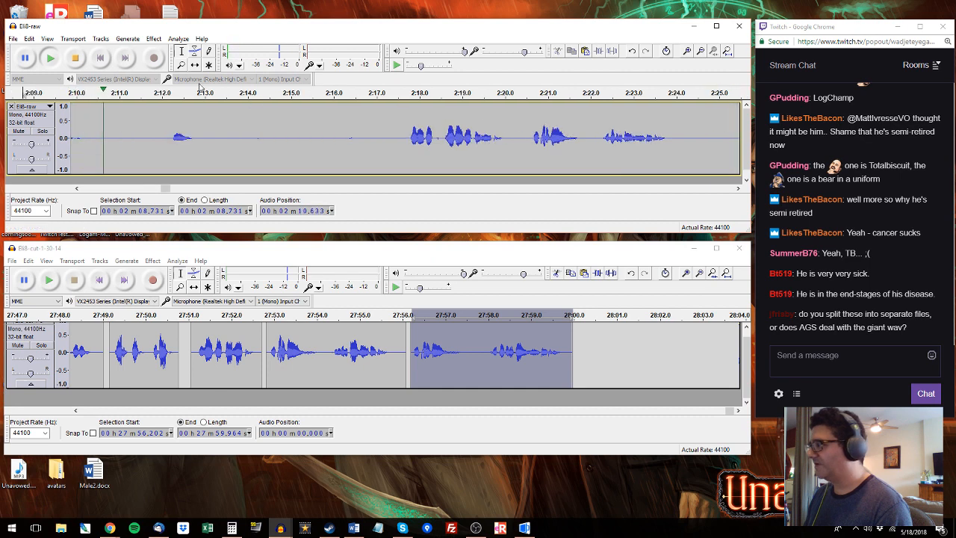
key("space")
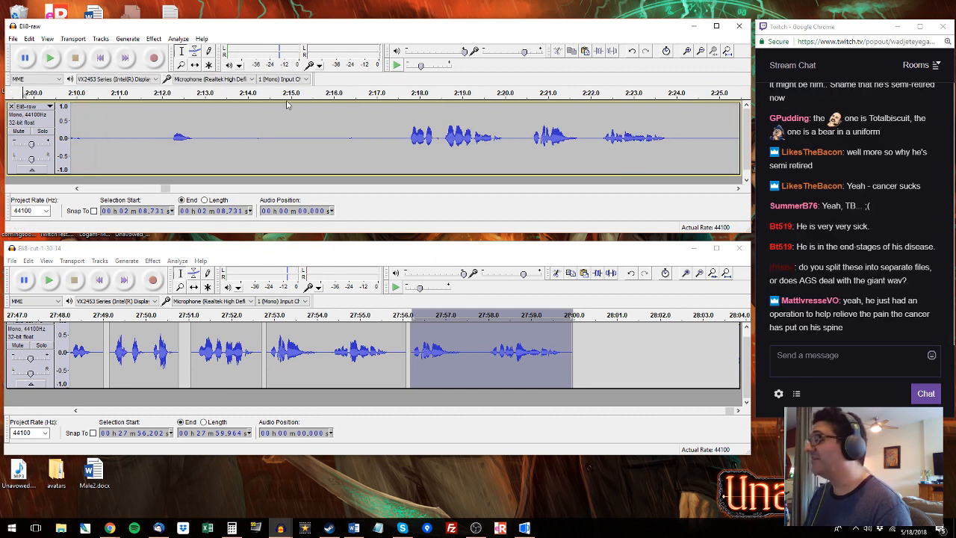
left_click(407, 93)
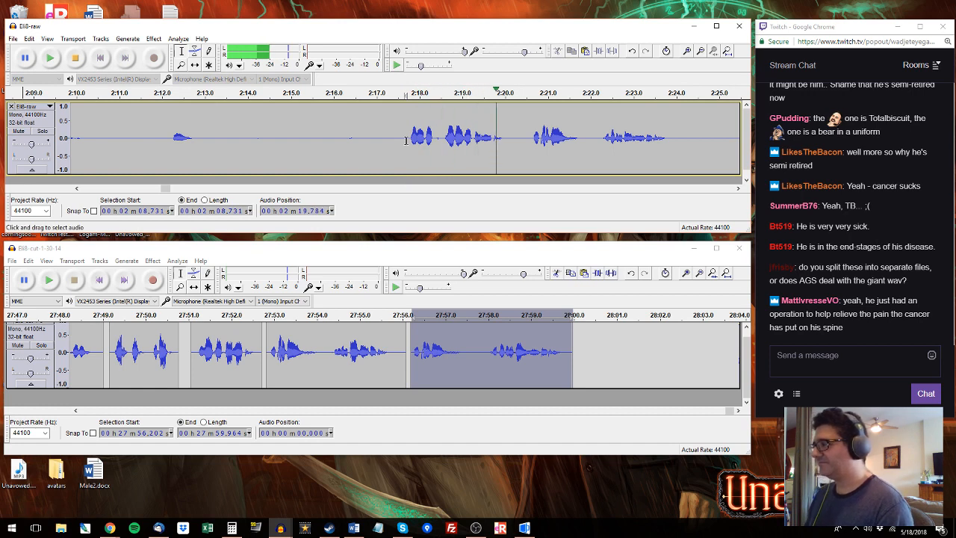
left_click_drag(407, 139, 696, 160)
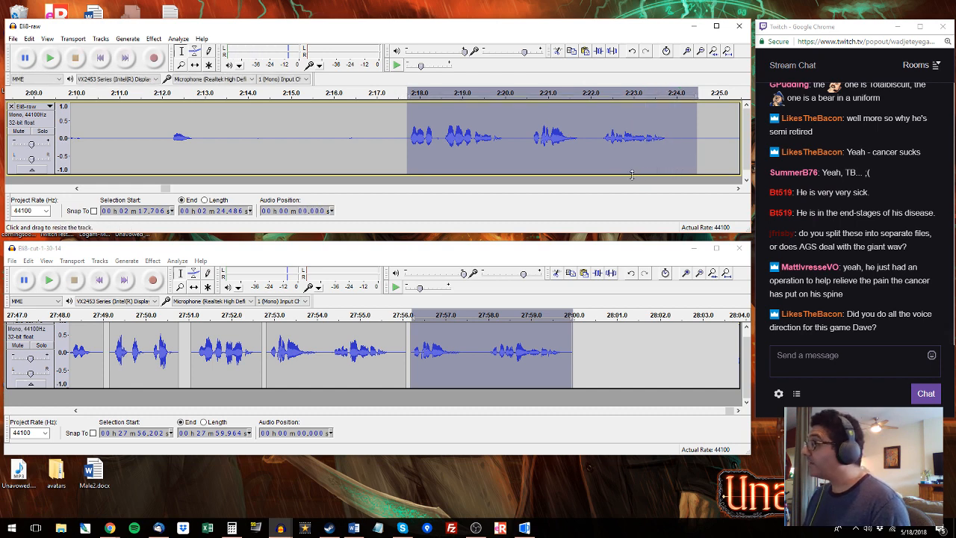
Step: Play the cut track from 27:52.835 and replace its last two clips with the copied take
left_click(266, 345)
key("space")
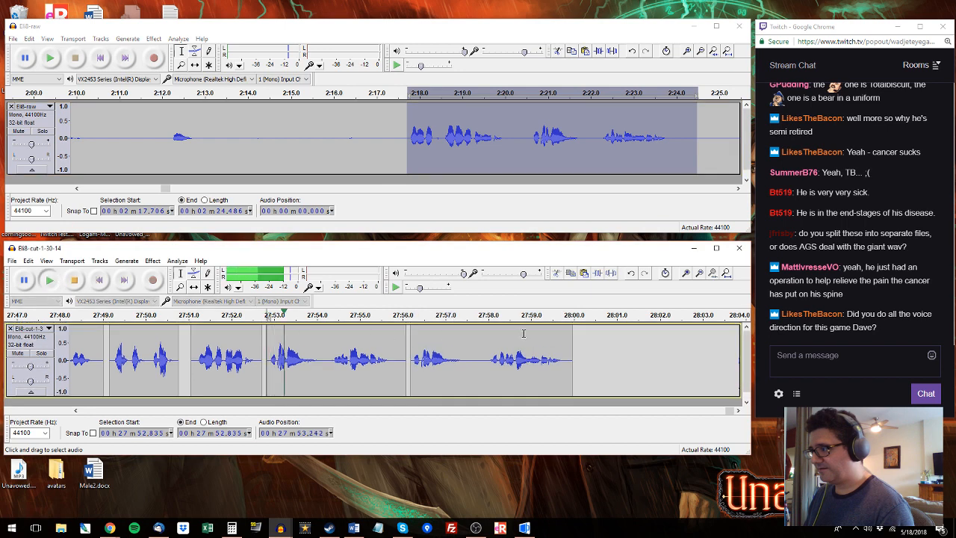
left_click(572, 331, "shift")
key("space")
key("ctrl+v")
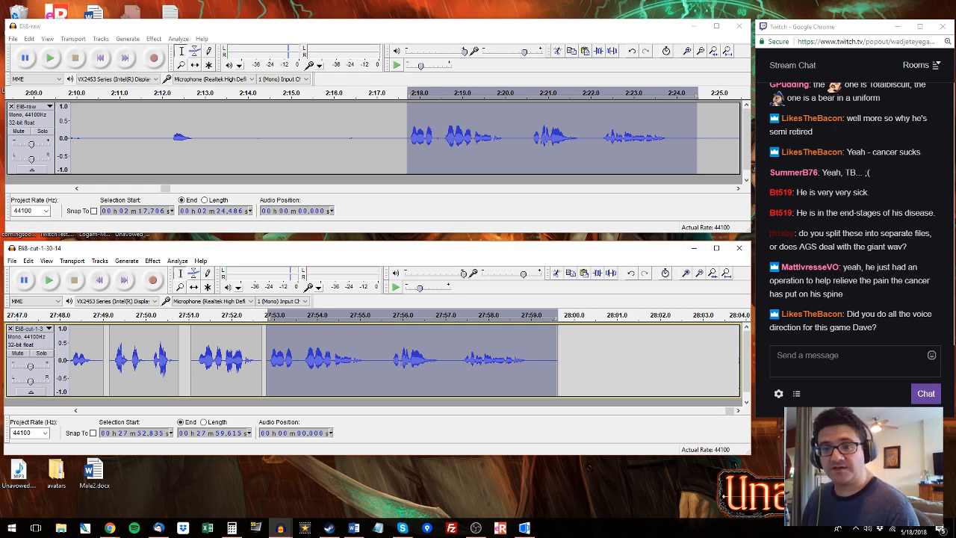
key("alt+Tab")
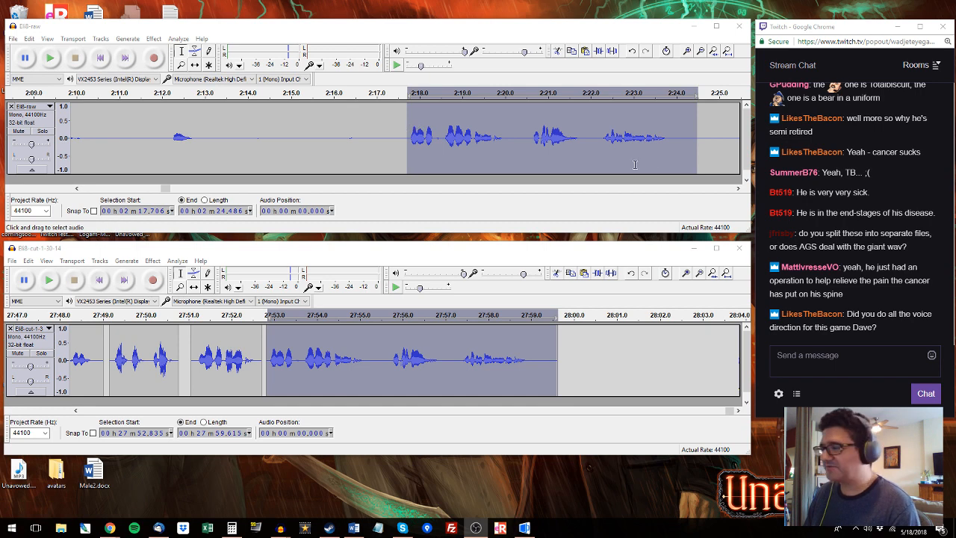
left_click(738, 188)
left_click(739, 188)
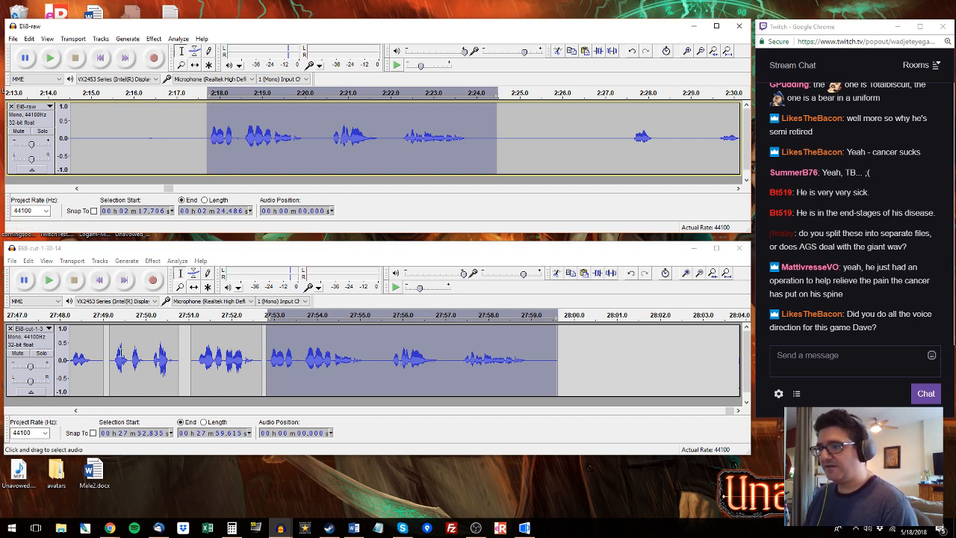
left_click_drag(120, 353, 401, 352)
left_click_drag(312, 350, 527, 361)
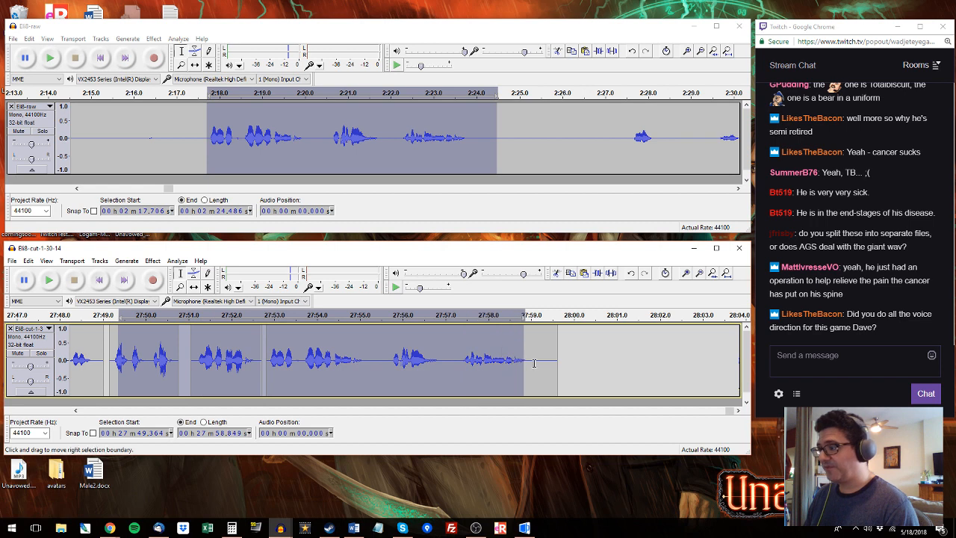
left_click(534, 363)
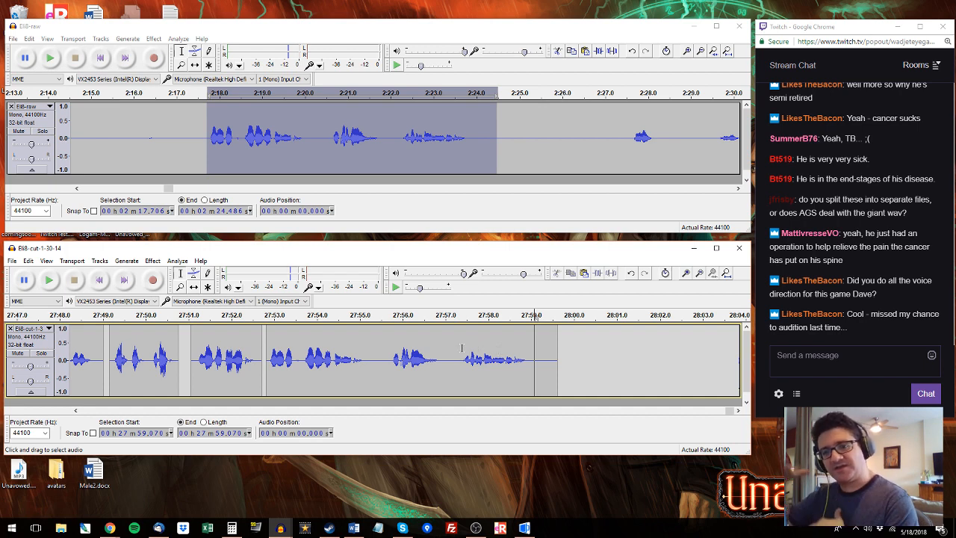
left_click_drag(373, 357, 386, 356)
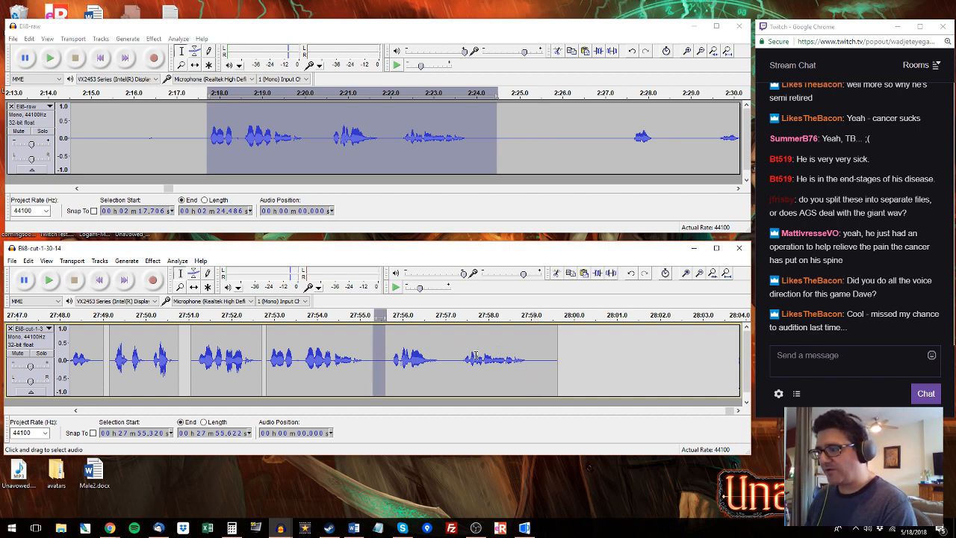
left_click_drag(455, 358, 451, 358)
left_click_drag(377, 363, 373, 364)
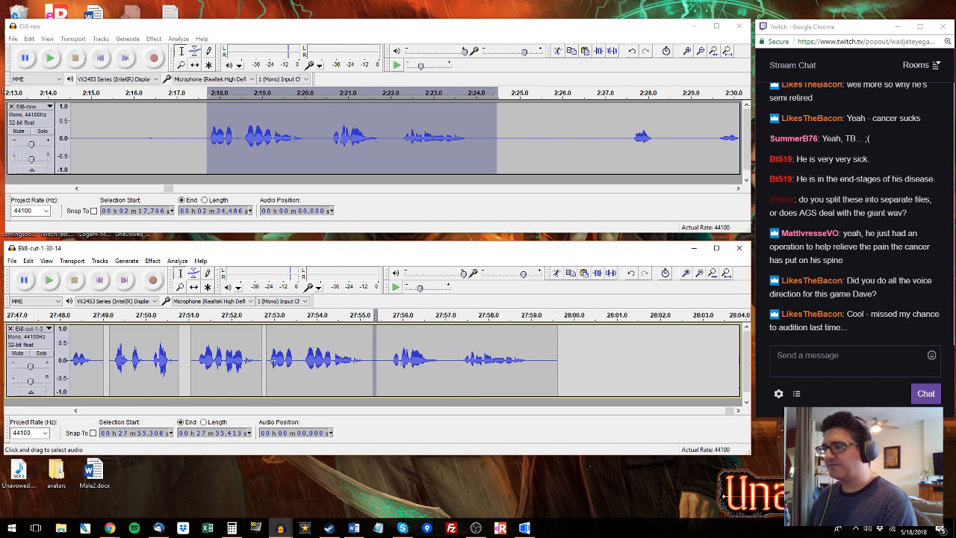
Step: Play the cut track's last clip from 27:52.835, delete its opening phrase and listen to the result
left_click(267, 360)
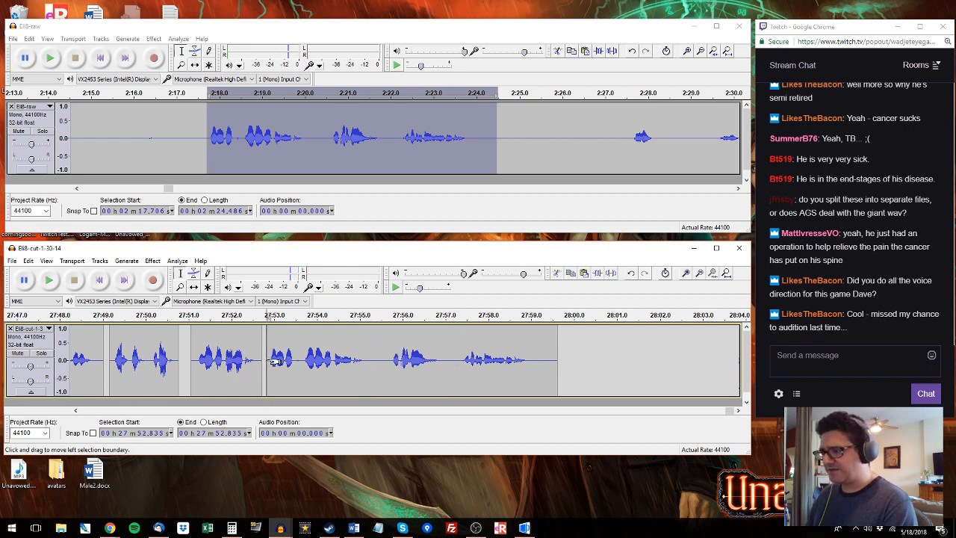
key("space")
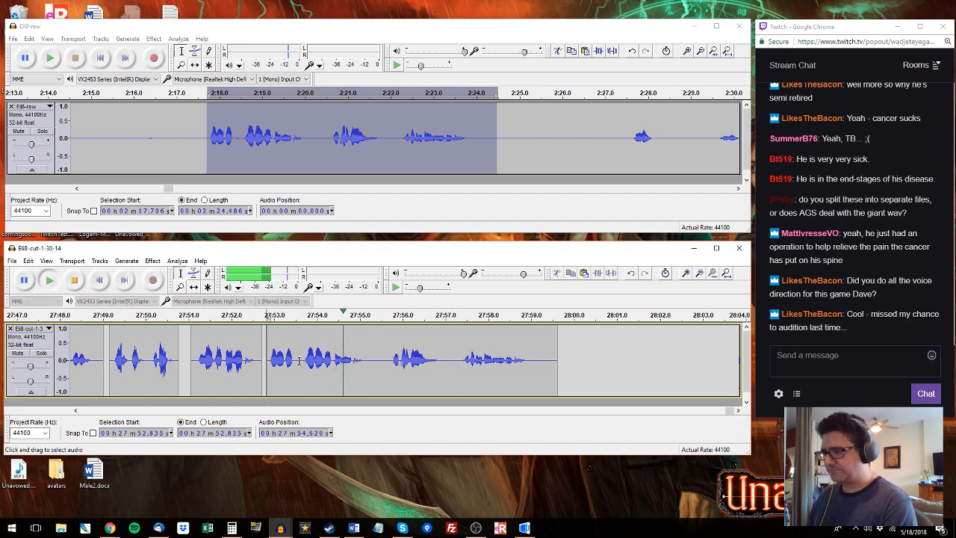
left_click_drag(302, 359, 269, 357)
key("space")
key("Delete")
key("space")
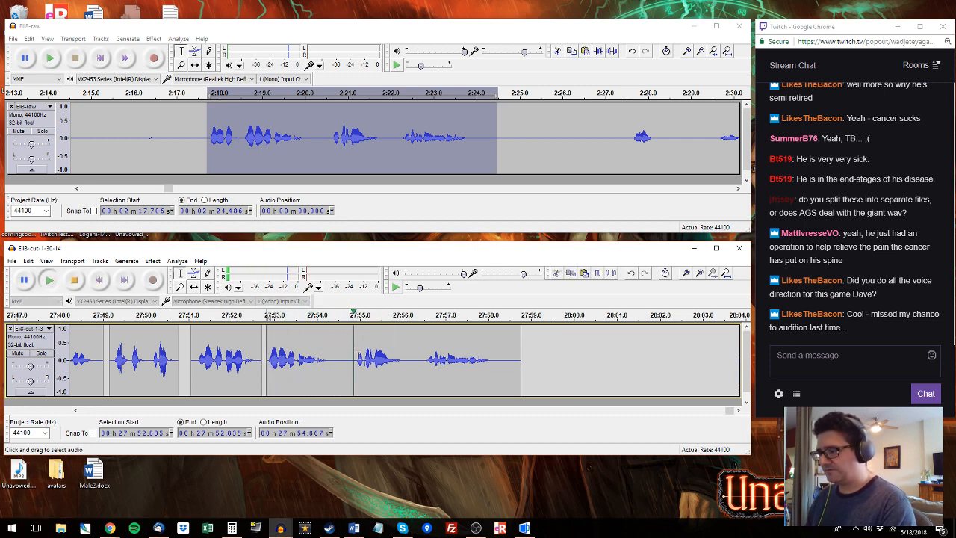
key("space")
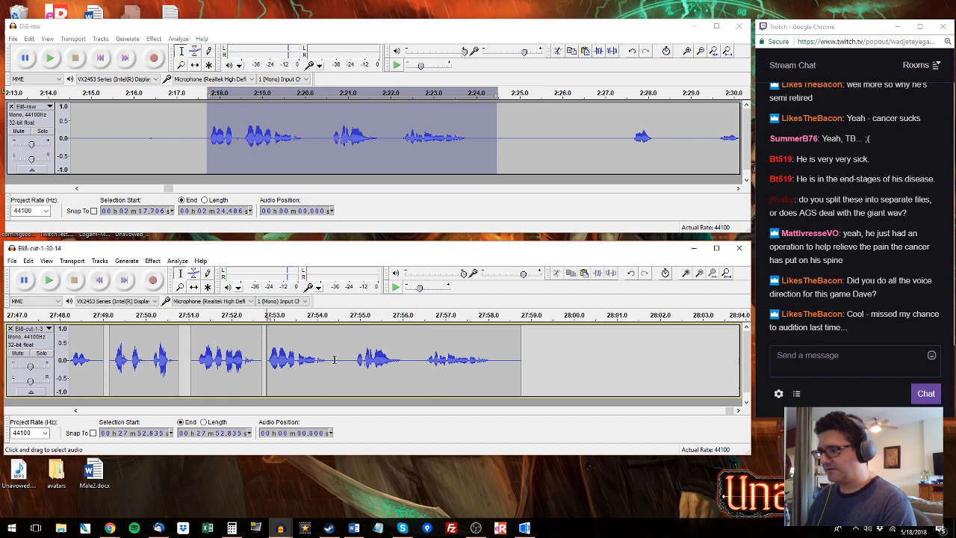
Step: Shorten the pauses before and after the middle phrase of the last clip, trimming the second pause at 27:55.889
left_click_drag(333, 359, 409, 363)
left_click(286, 359)
key("Delete")
key("Delete")
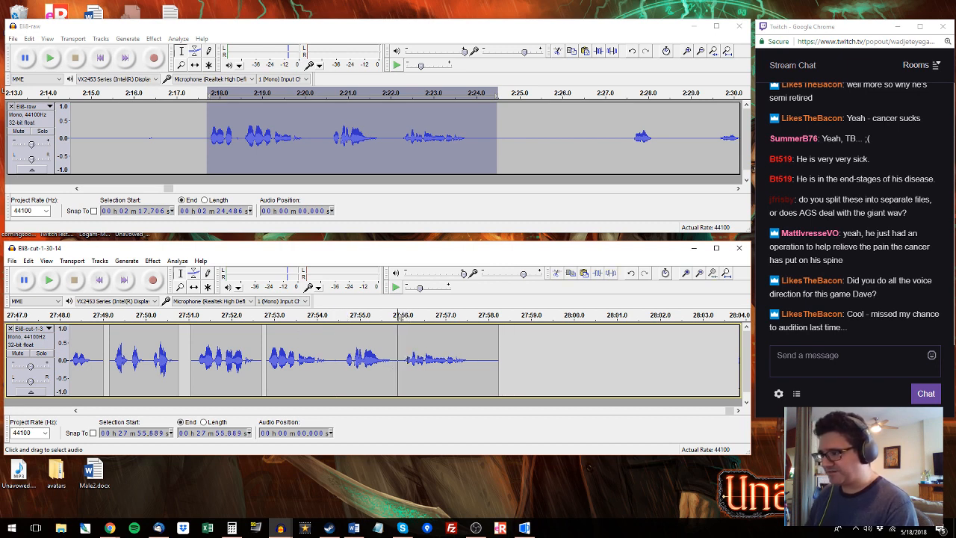
Step: Play the last clip from 27:52.835, delete the pause between 27:54.333 and 27:54.495, and replay the clip
left_click(266, 351)
key("space")
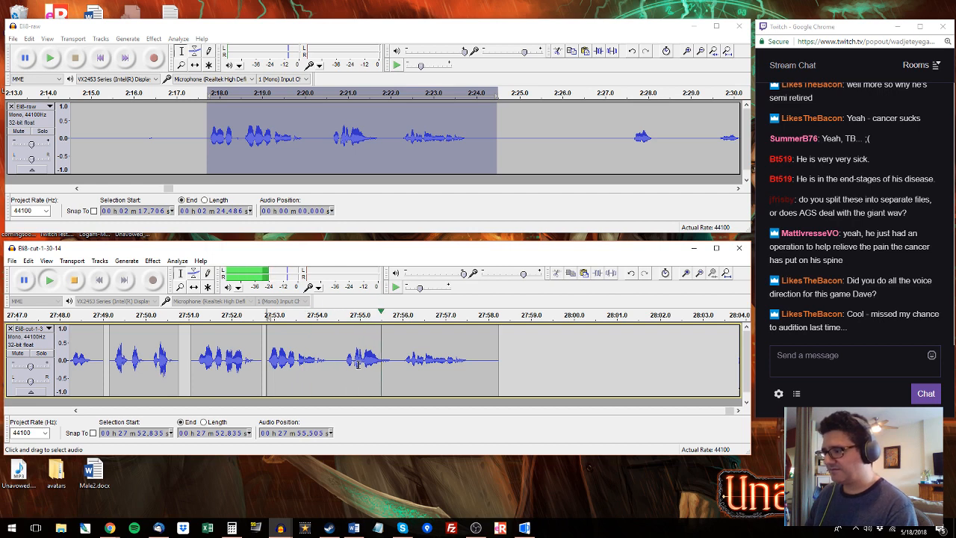
left_click_drag(331, 358, 337, 356)
key("space")
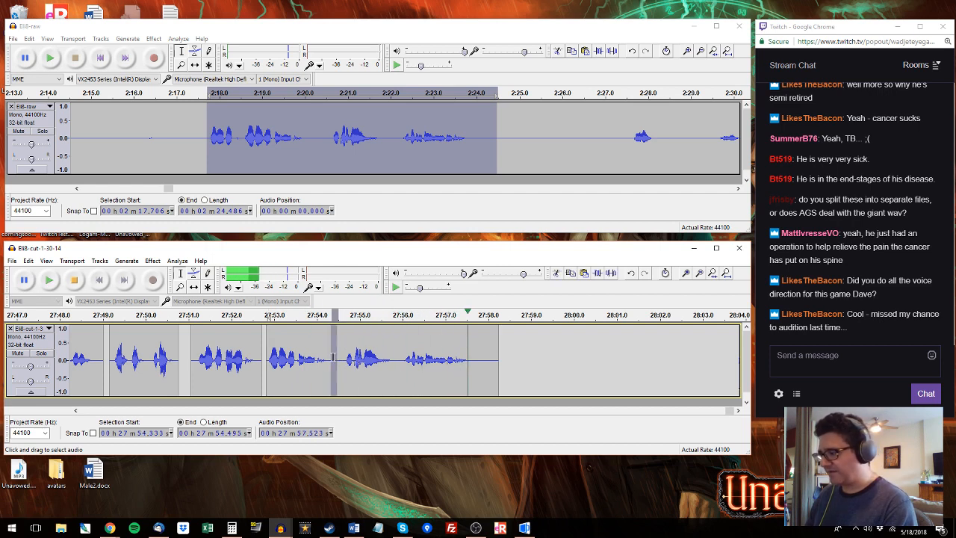
key("Delete")
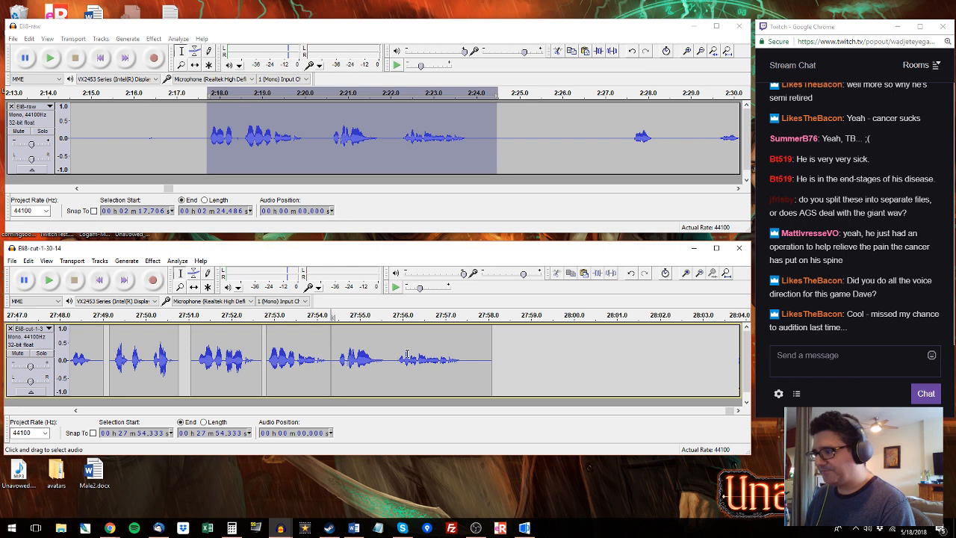
left_click(267, 355)
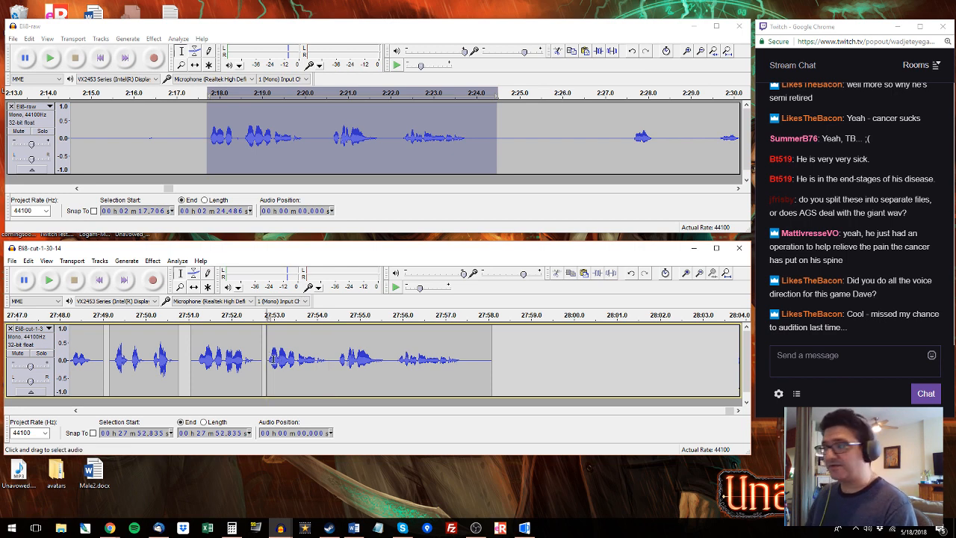
key("space")
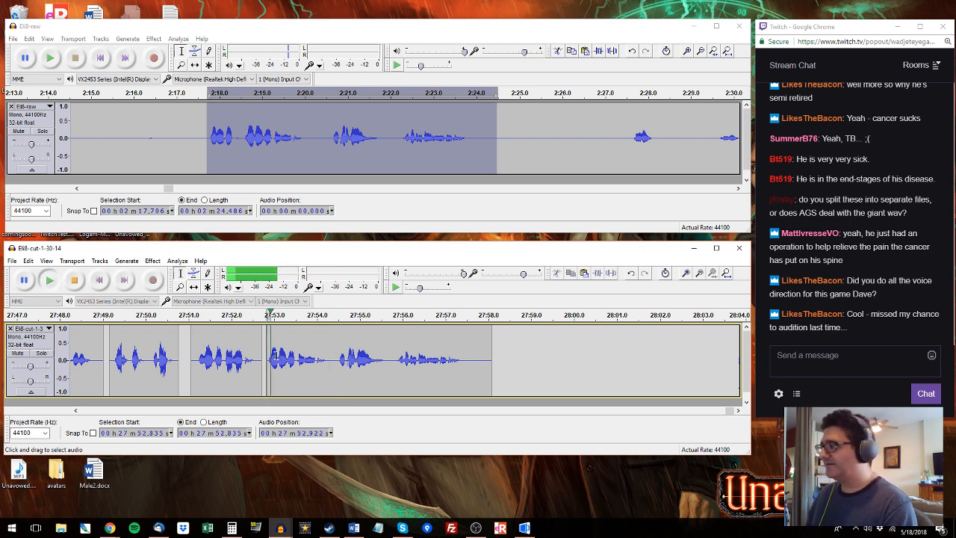
Step: Amplify the cut track's last clip between 27:52.835 and 27:57.491 to a new peak amplitude of 0.0 dB and listen to it
left_click(465, 354, "shift")
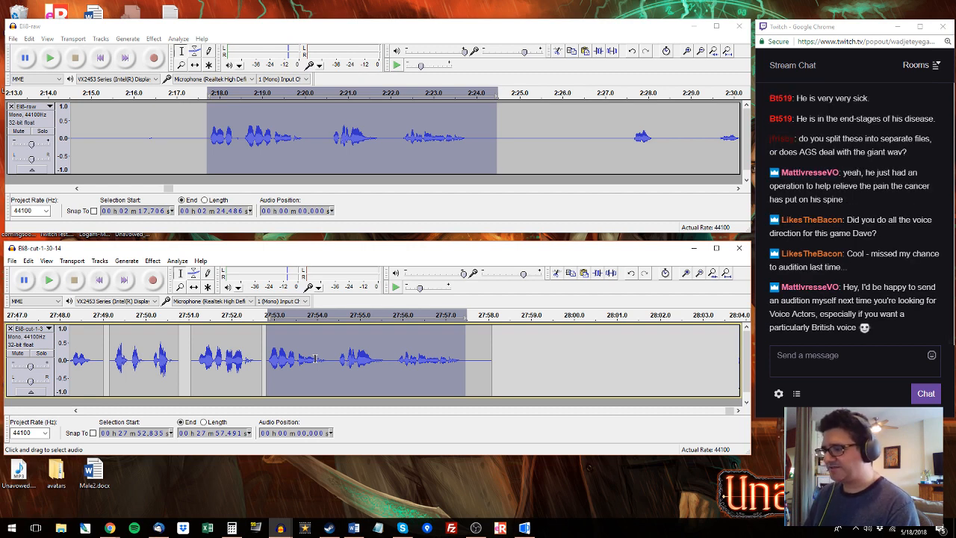
key("a")
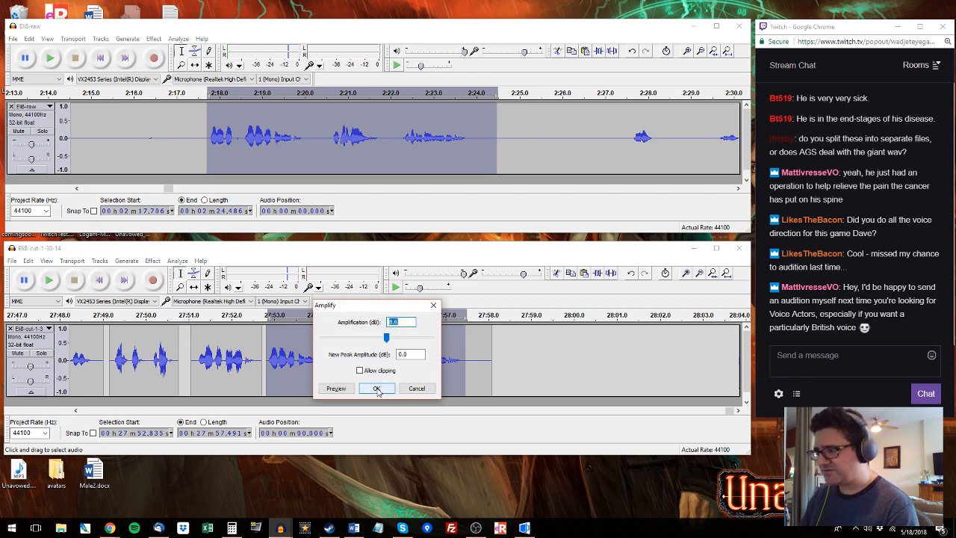
left_click(376, 388)
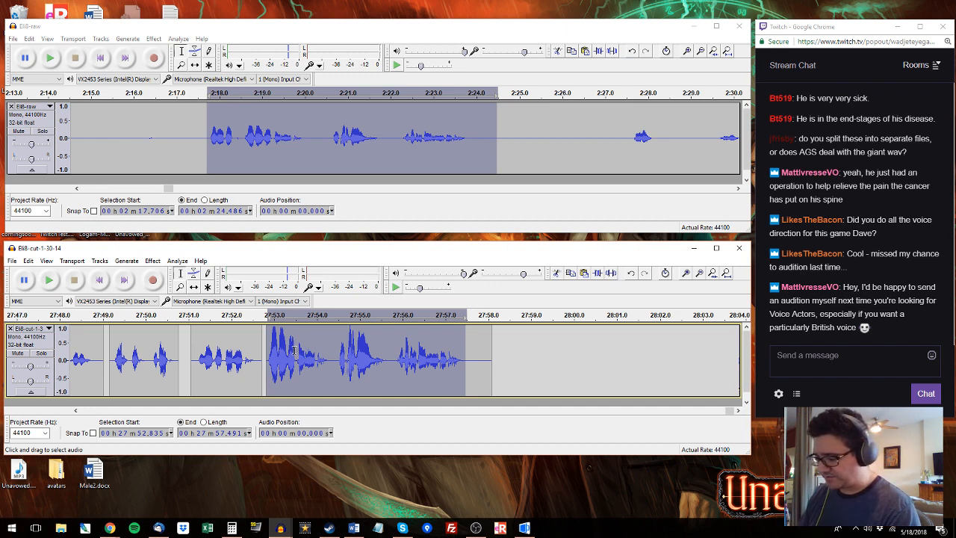
key("ctrl+z")
key("ctrl+r")
left_click(433, 459)
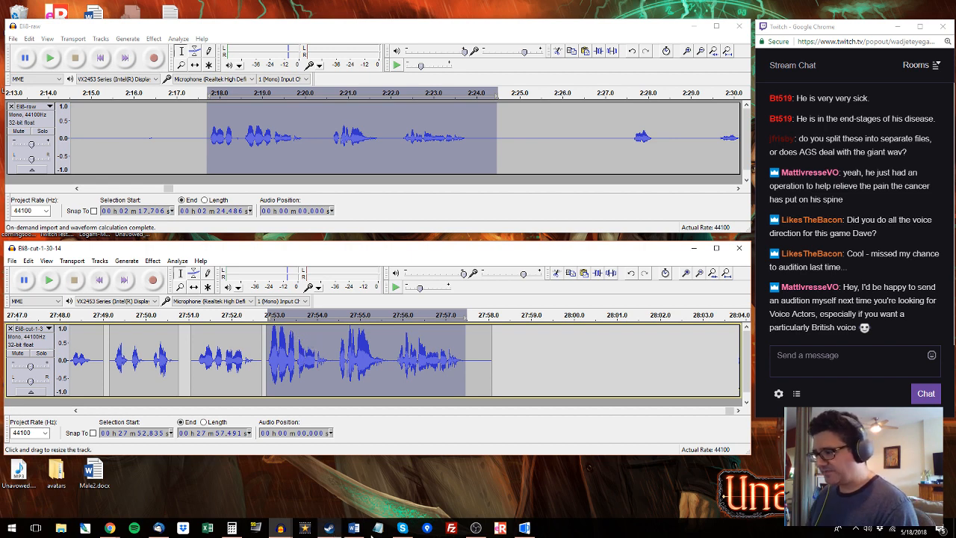
key("space")
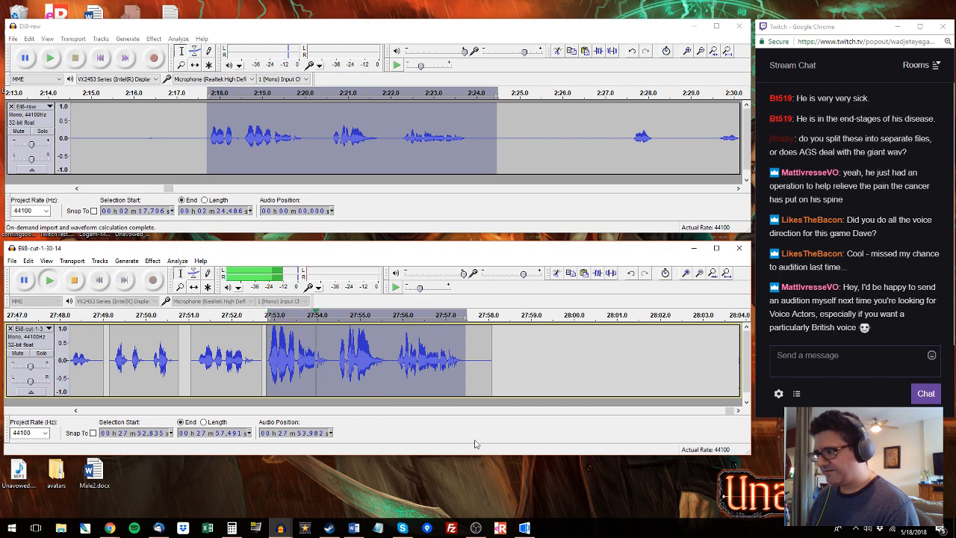
Step: Switch to AGS Editor, search the Speech Center for "we won't let", and return to the audio tracks
key("alt+Tab")
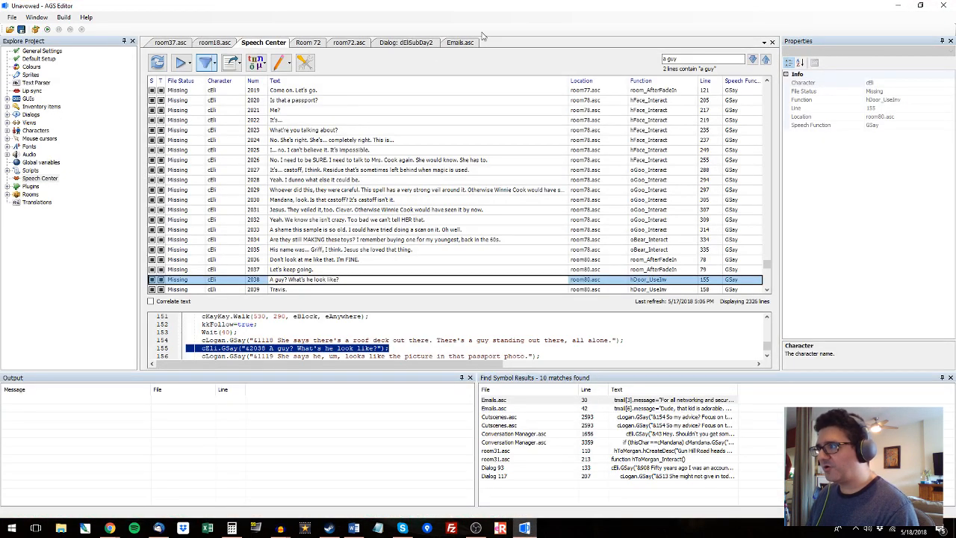
left_click(679, 58)
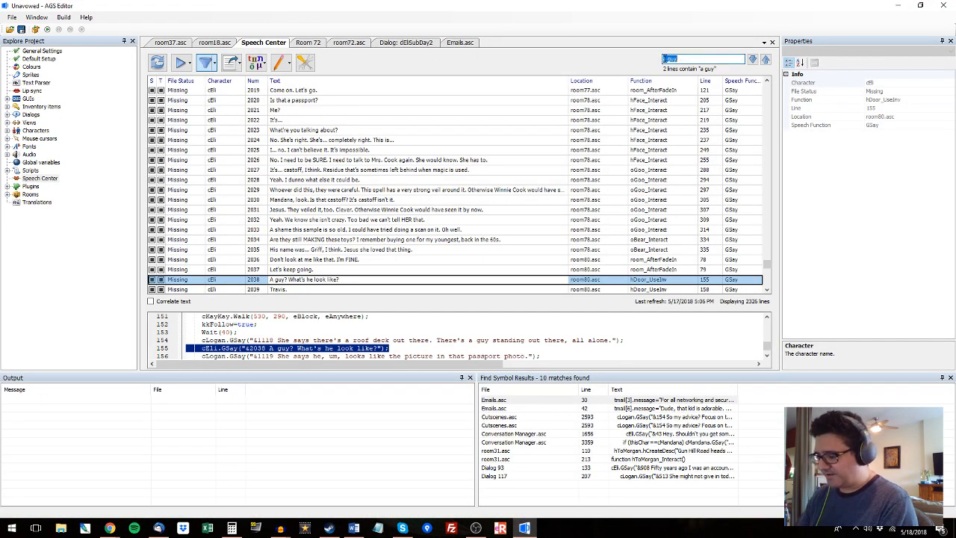
type("we won't let")
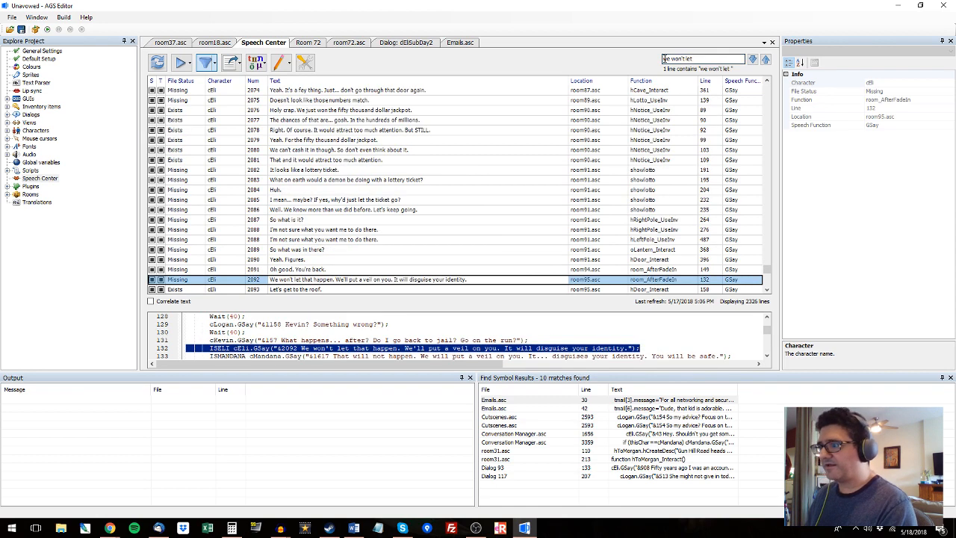
scroll(393, 168, "down", 1)
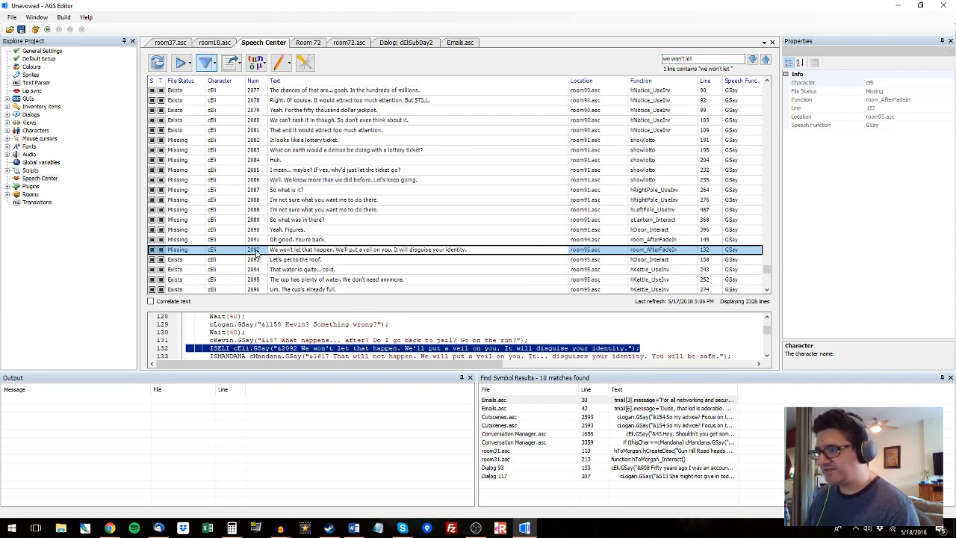
left_click(896, 5)
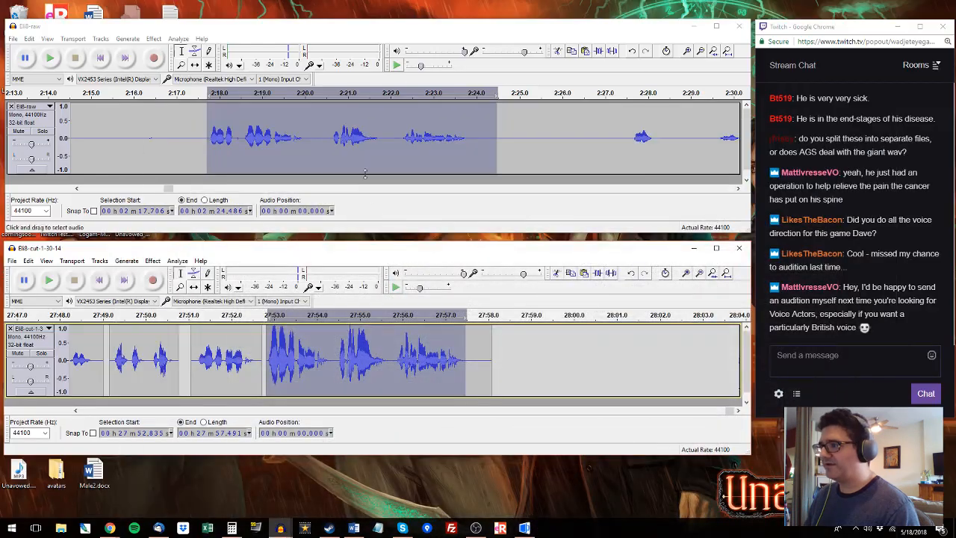
Step: Start exporting the selected audio as a signed 16-bit PCM WAV named Eli8-cut-1-30-14 in the cut folder
key("ctrl+shift+e")
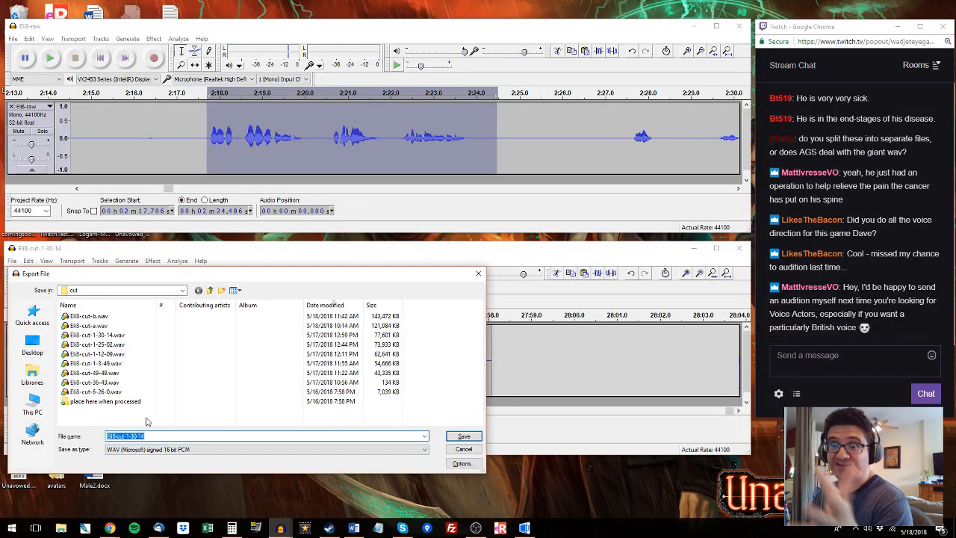
left_click(463, 436)
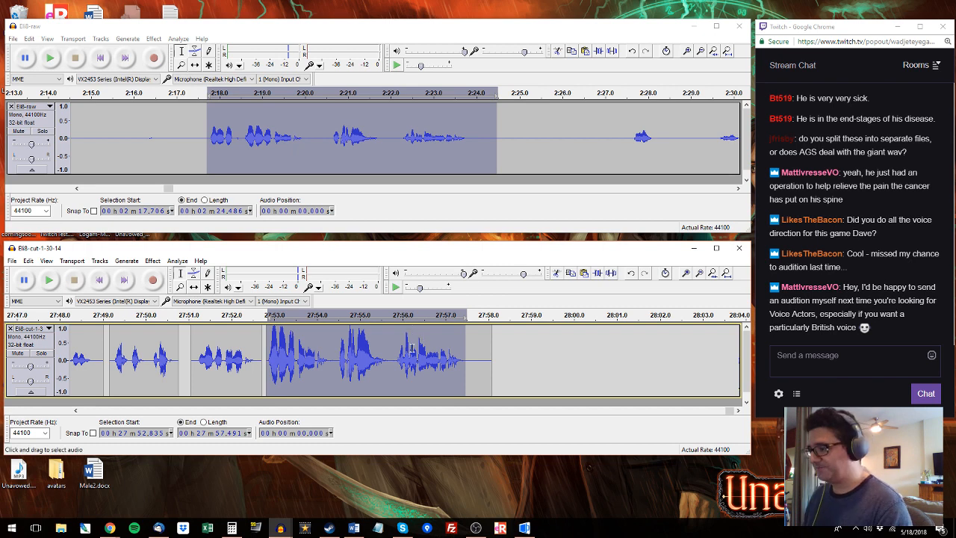
Step: Undo the amplification and pause cuts in the last clip, and delete its opening phrase between 27:52.835 and 27:53.683
key("ctrl+z")
key("ctrl+z")
key("ctrl+z")
key("ctrl+z")
key("ctrl+z")
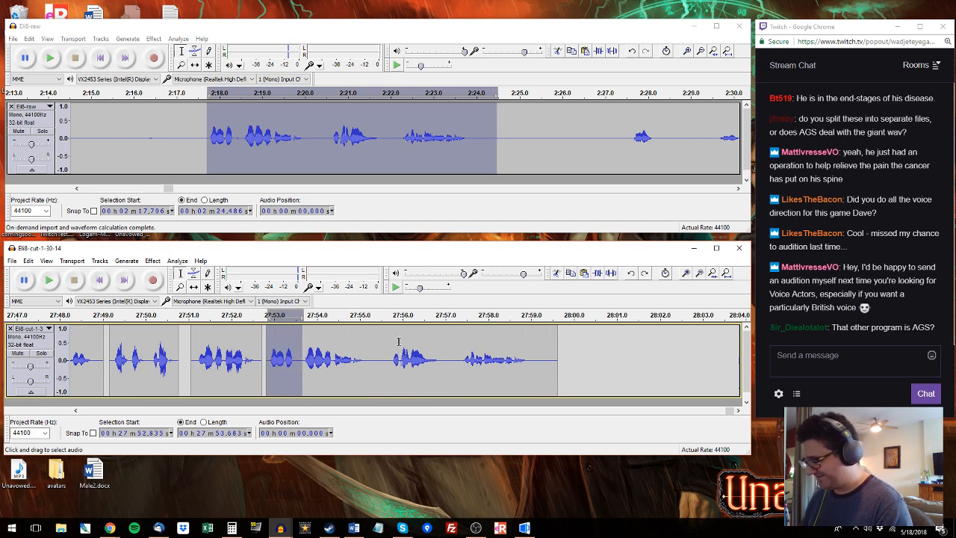
key("Delete")
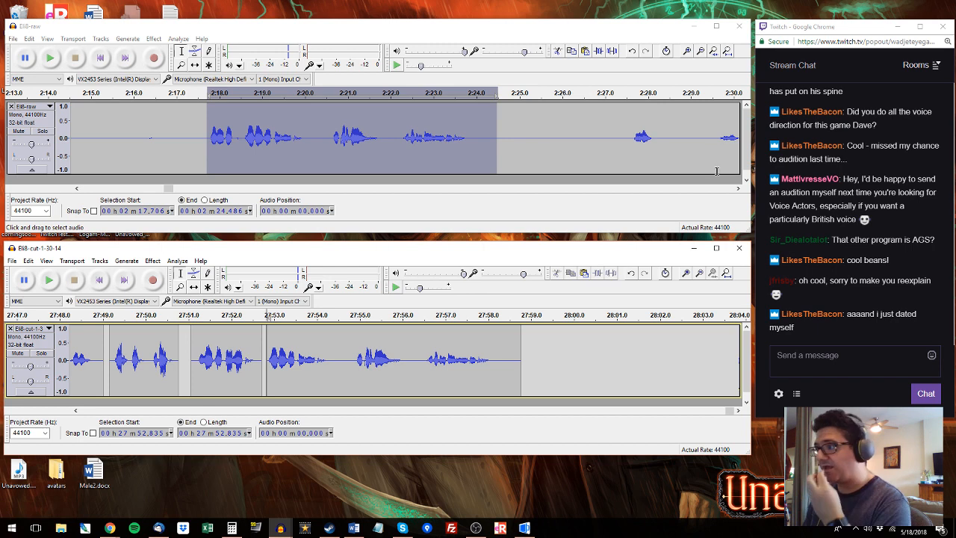
Step: Copy the raw take from 2:31.754 to 2:32.787 and paste it into the cut track at 27:58.861
left_click(624, 96)
left_click_drag(628, 139, 561, 134)
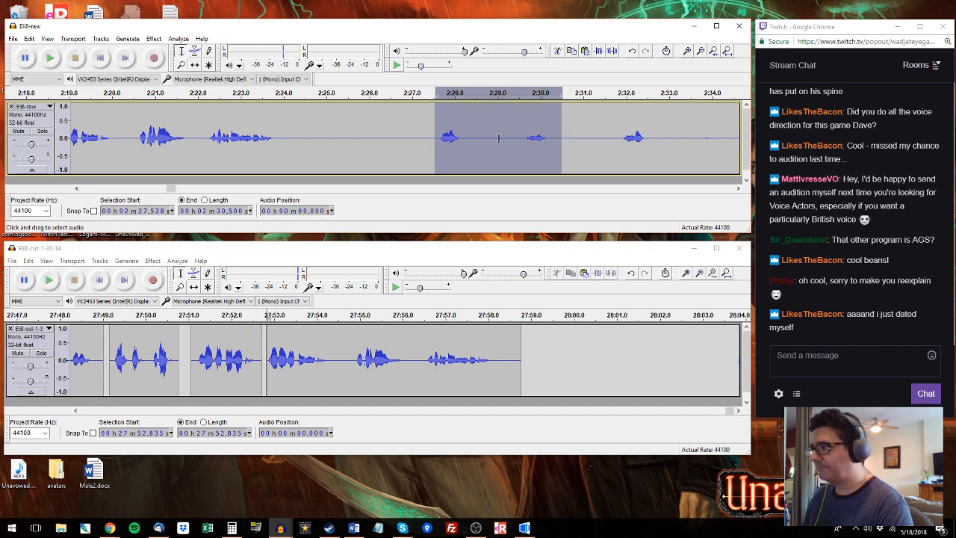
left_click(625, 134)
left_click_drag(660, 135, 615, 135)
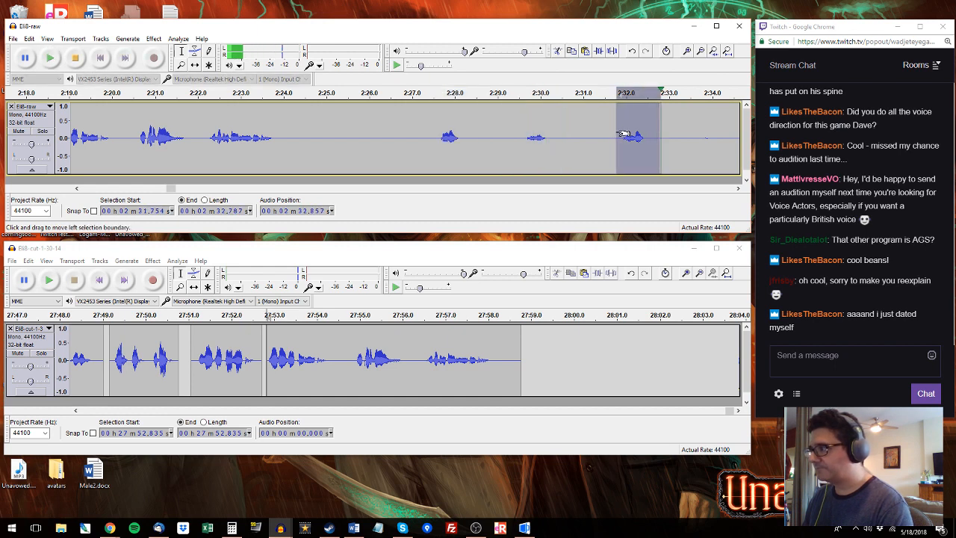
key("ctrl+c")
left_click(525, 358)
key("ctrl+v")
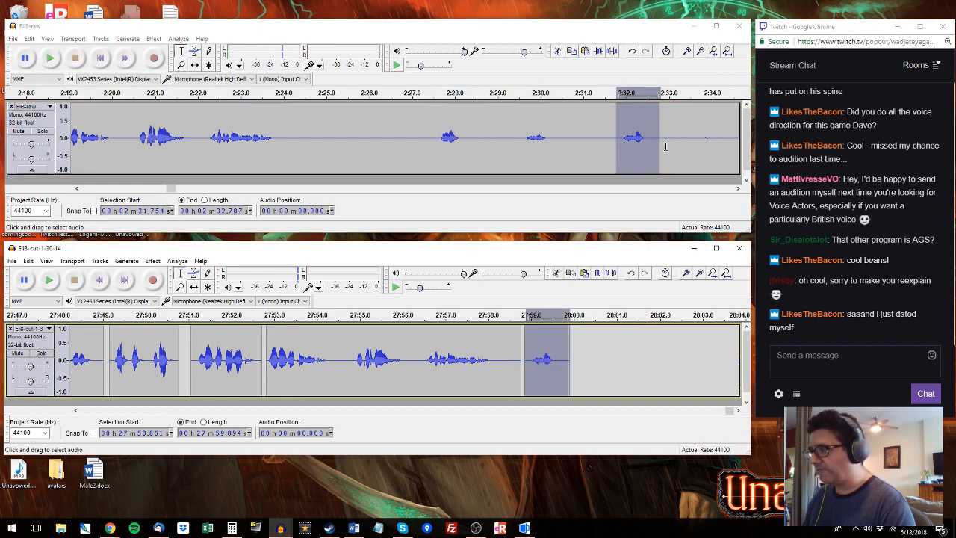
Step: Listen to the raw track from 2:34.424 and replay the takes starting at 2:37.571
left_click(729, 134)
key("space")
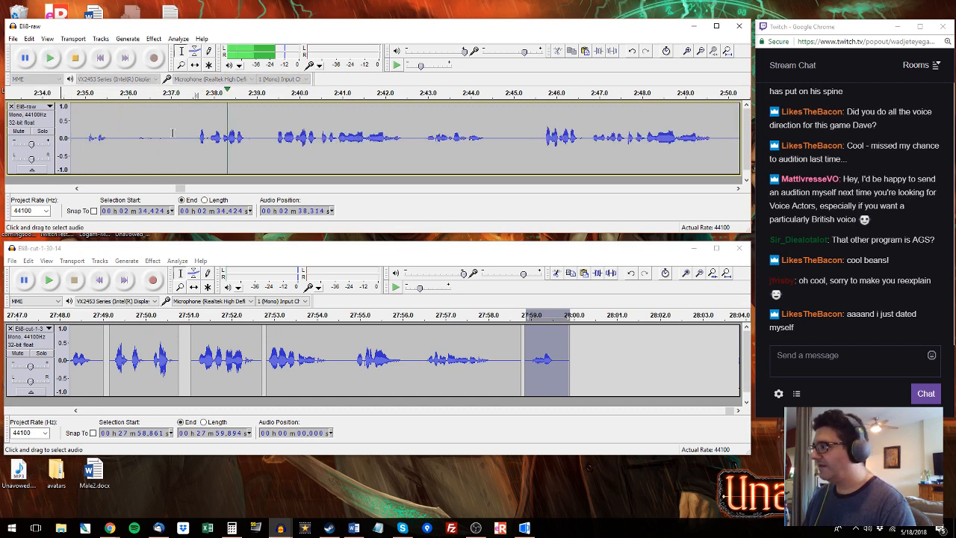
key("space")
left_click(781, 294)
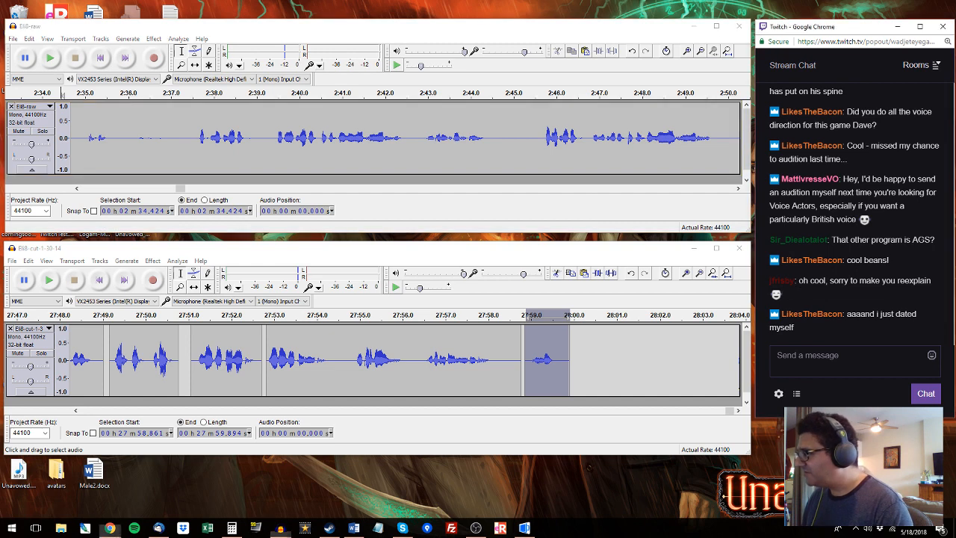
double_click(776, 281)
left_click_drag(774, 284, 803, 281)
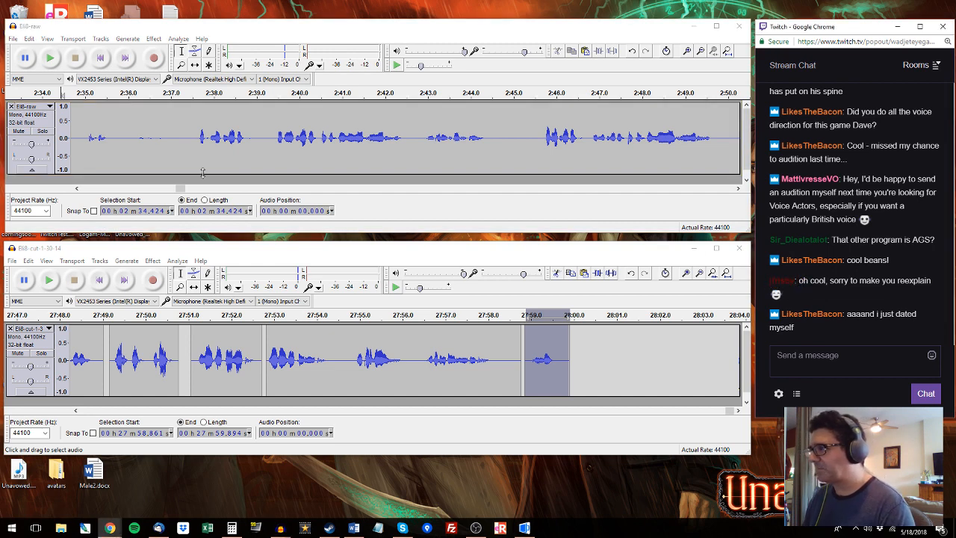
left_click(197, 131)
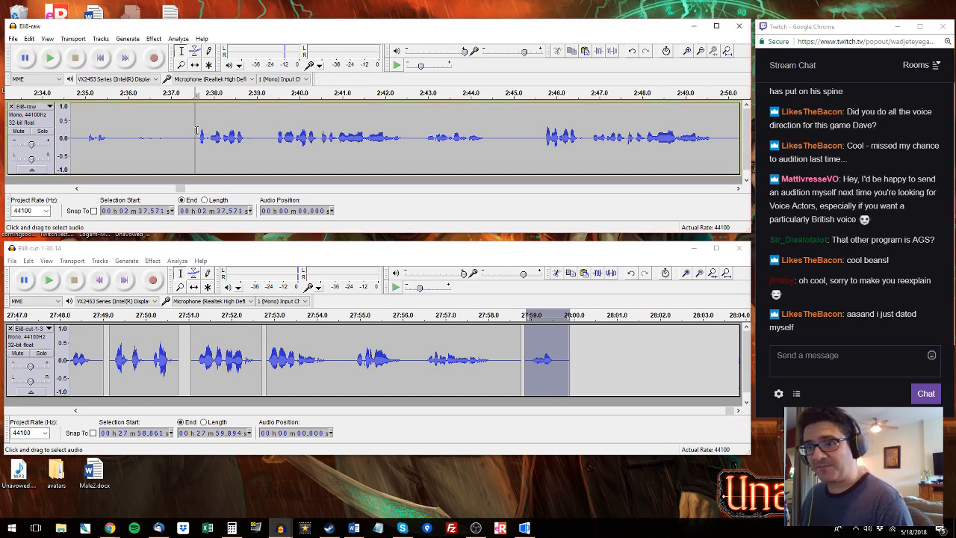
key("space")
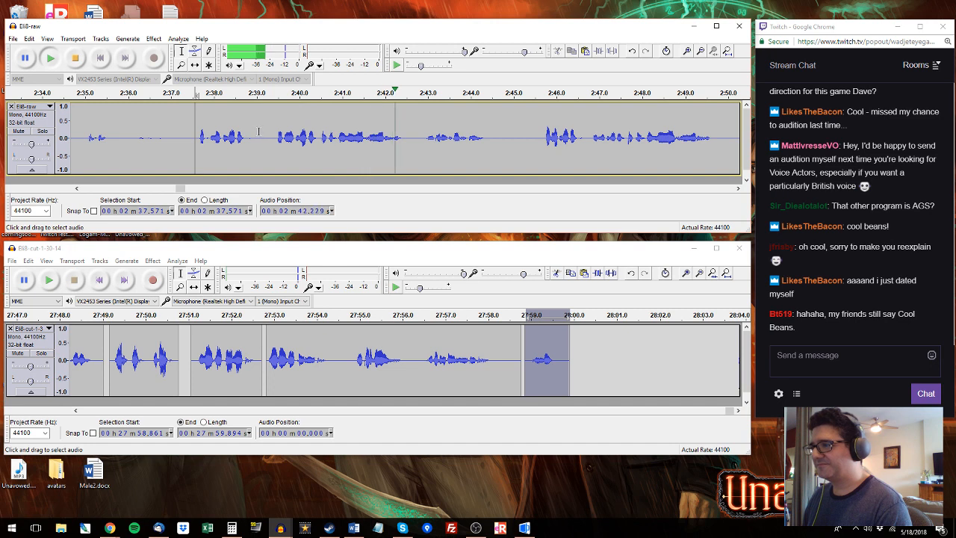
key("space")
key("space")
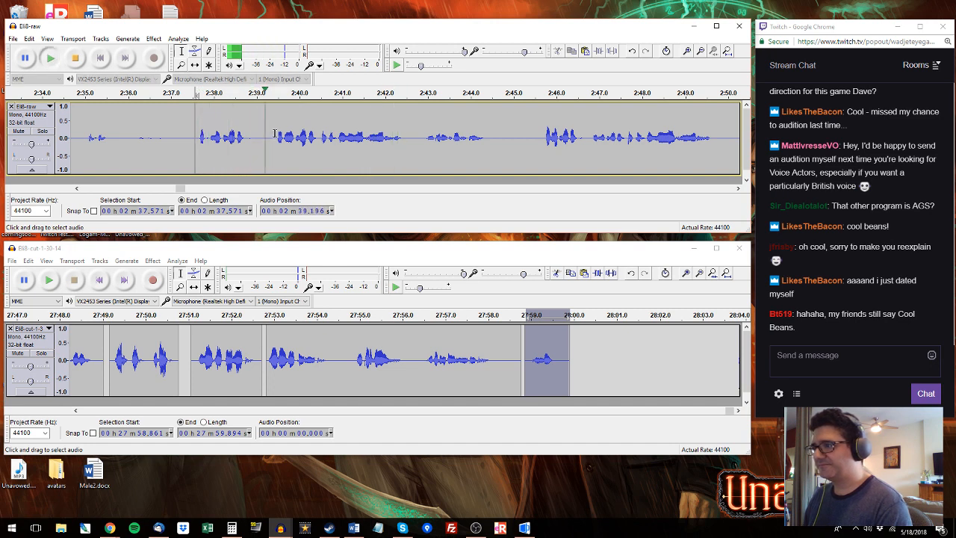
Step: Copy the raw take from 2:39.428 to 2:44.699, paste it after the cut track's last clip, and play it from 28:03.679
left_click(275, 134)
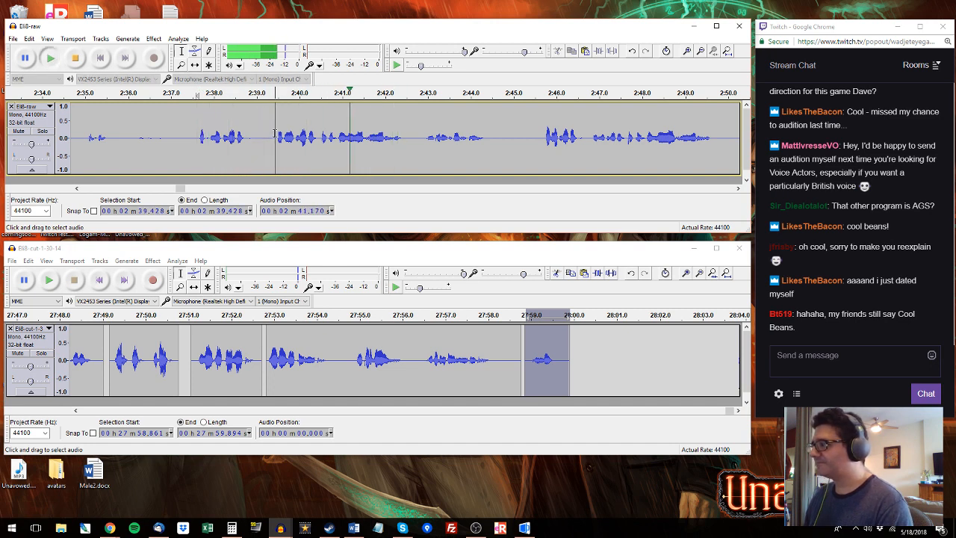
left_click_drag(275, 134, 493, 146)
key("ctrl+c")
key("space")
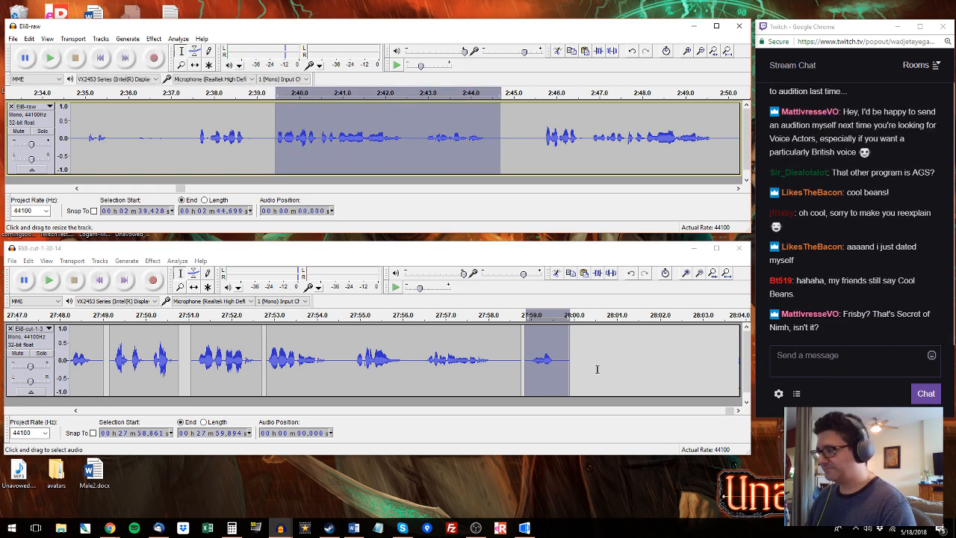
left_click(586, 362)
key("ctrl+v")
left_click(731, 351)
key("space")
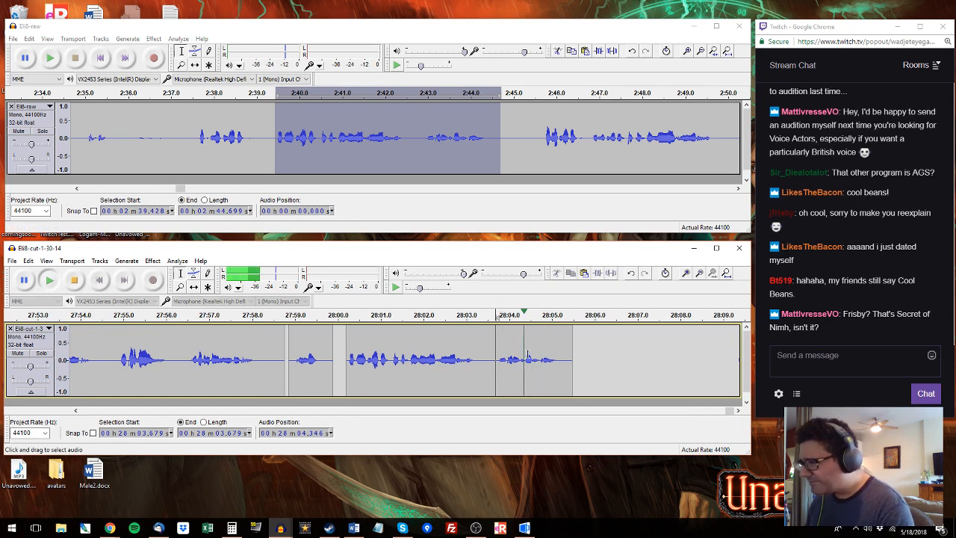
Step: Listen to the raw track from 2:45.651 and replace the last cut clip's opening phrase with the take from 2:45.686 to 2:49.842
left_click(541, 138)
key("space")
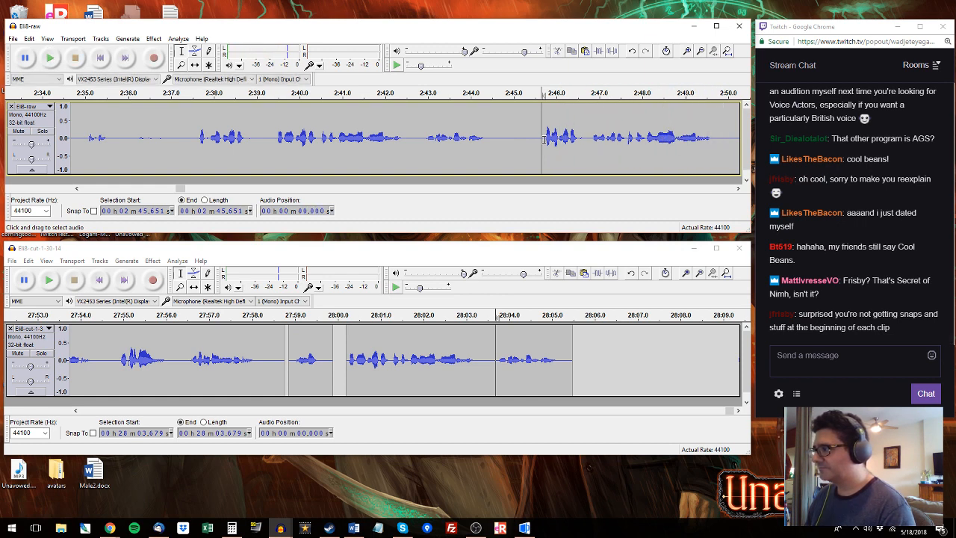
double_click(721, 139)
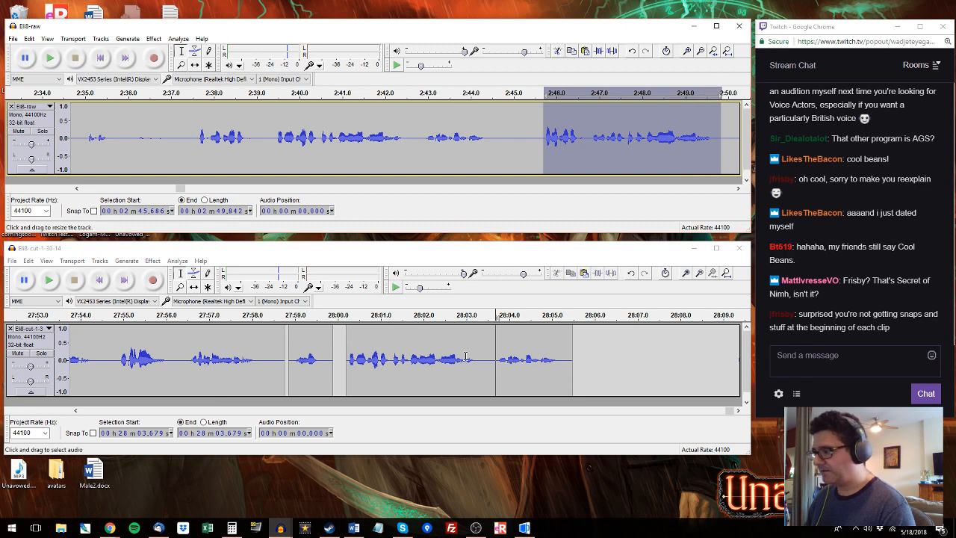
left_click_drag(480, 351, 342, 339)
key("ctrl+v")
Step: Listen to the raw track from 2:50.133 and replace the last cut clip's closing phrase with the take from 2:56.530 to 2:58.434
left_click(734, 131)
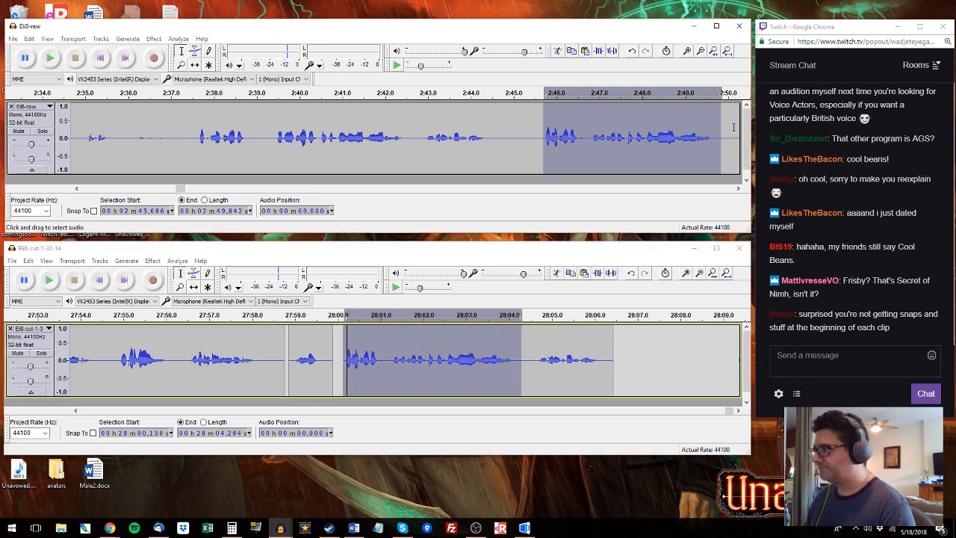
key("space")
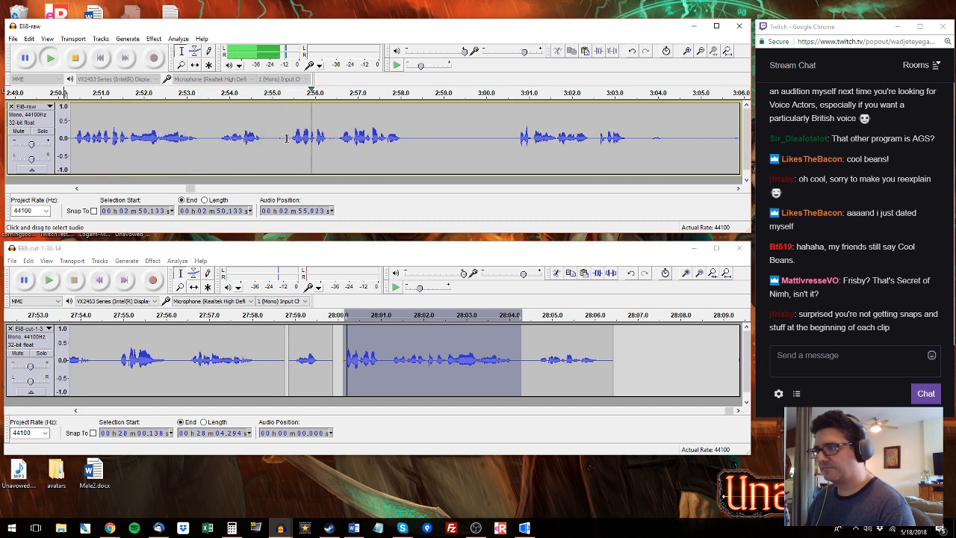
left_click_drag(337, 138, 419, 138)
left_click_drag(535, 359, 615, 361)
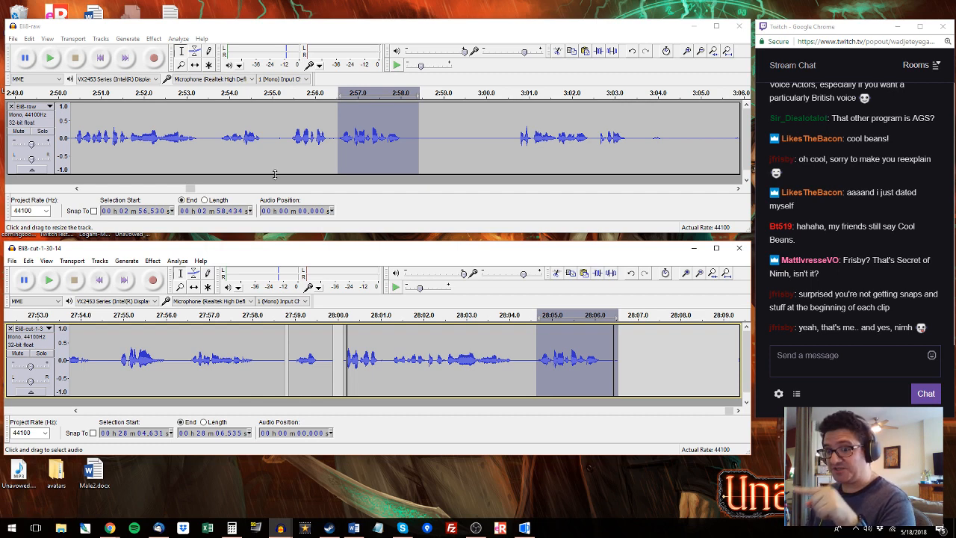
Step: Listen to the raw track from 3:00.663 and replace the cut track's last clip with the take from 3:11.553 to 3:16.905
left_click(515, 133)
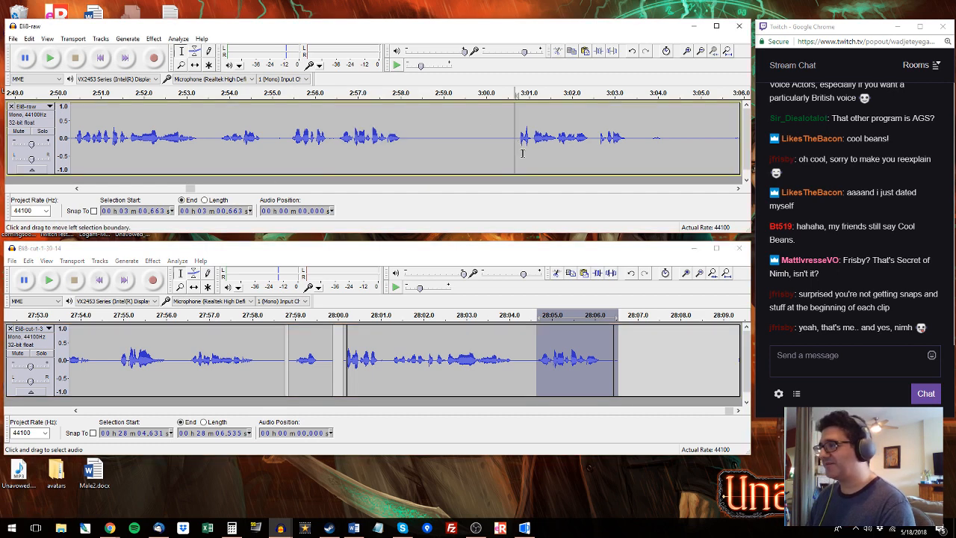
key("space")
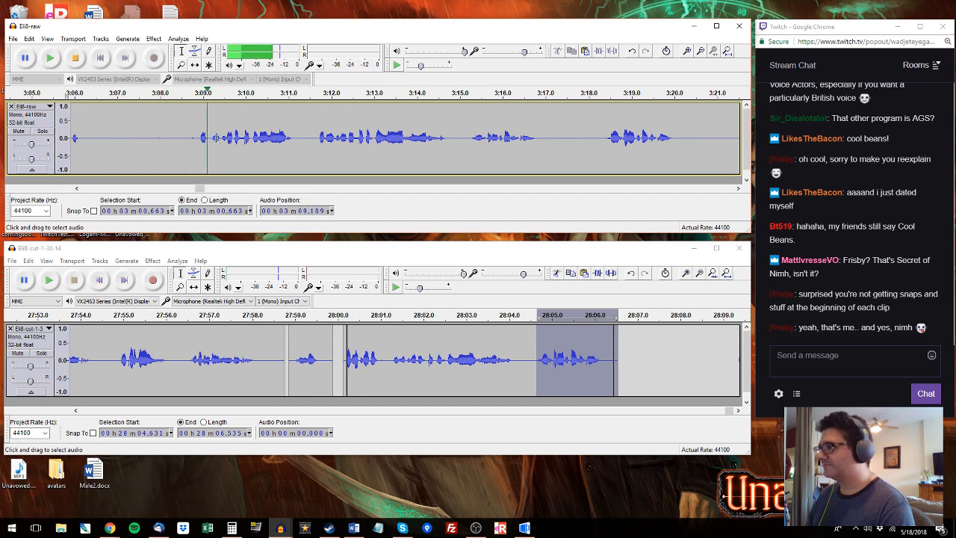
left_click(196, 133)
left_click_drag(196, 133, 542, 132)
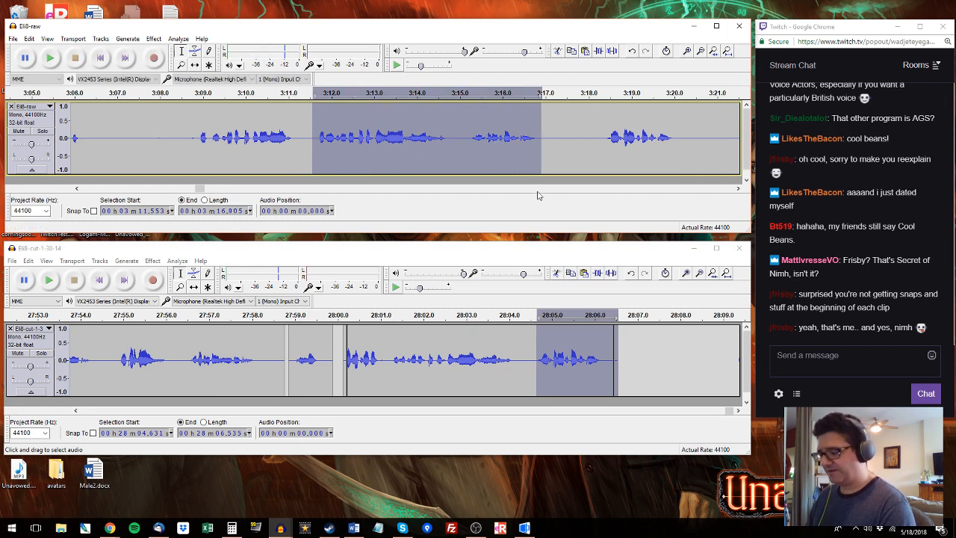
double_click(549, 356)
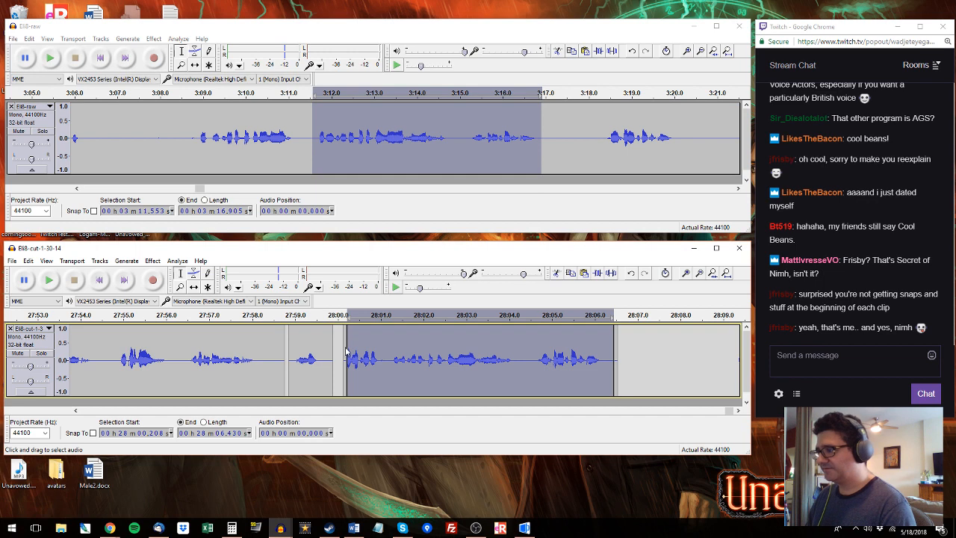
left_click_drag(346, 351, 344, 351)
key("ctrl+v")
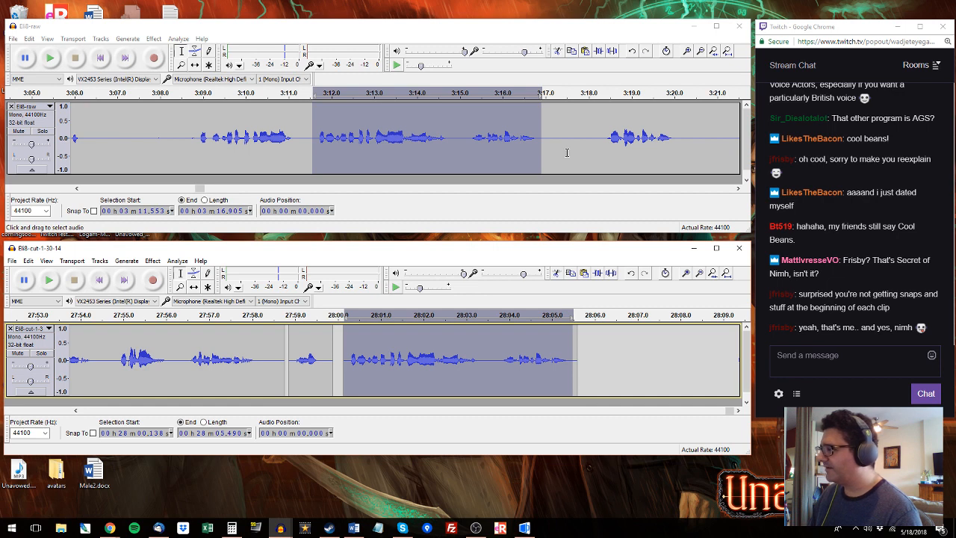
Step: Listen to the raw track from 3:18.310 and replace the last cut clip's closing phrase, from 28:03.760, with that take
left_click(603, 115)
key("space")
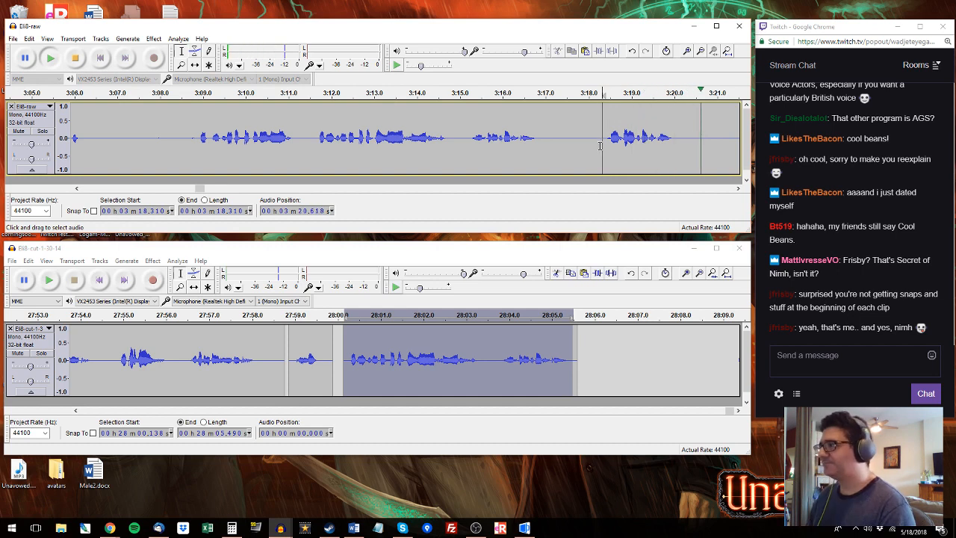
left_click_drag(600, 143, 682, 146)
key("space")
left_click_drag(498, 352, 579, 353)
Step: Listen to the raw track from 3:20.992, copy the take from 3:21.677 to 3:23.674, and paste it into the cut track at 28:05.838
left_click(718, 136)
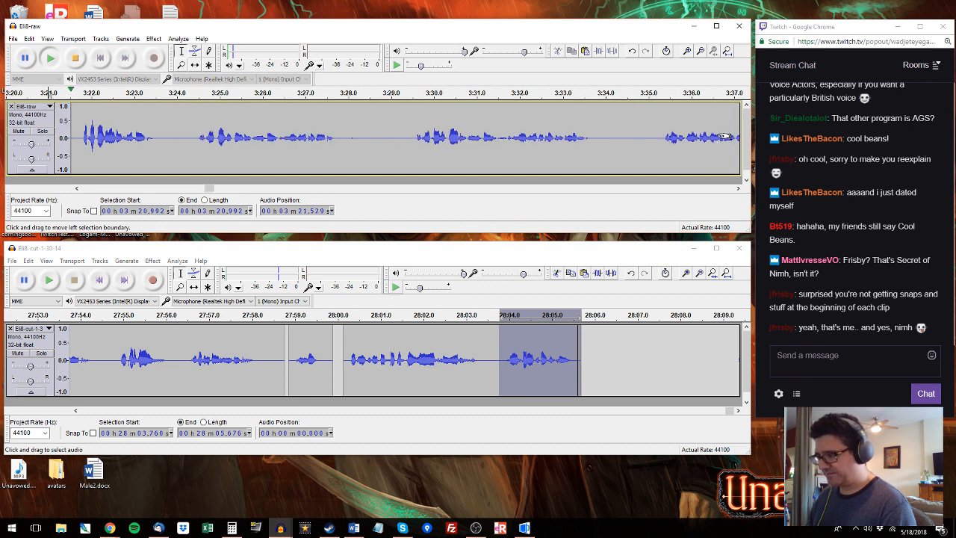
key("space")
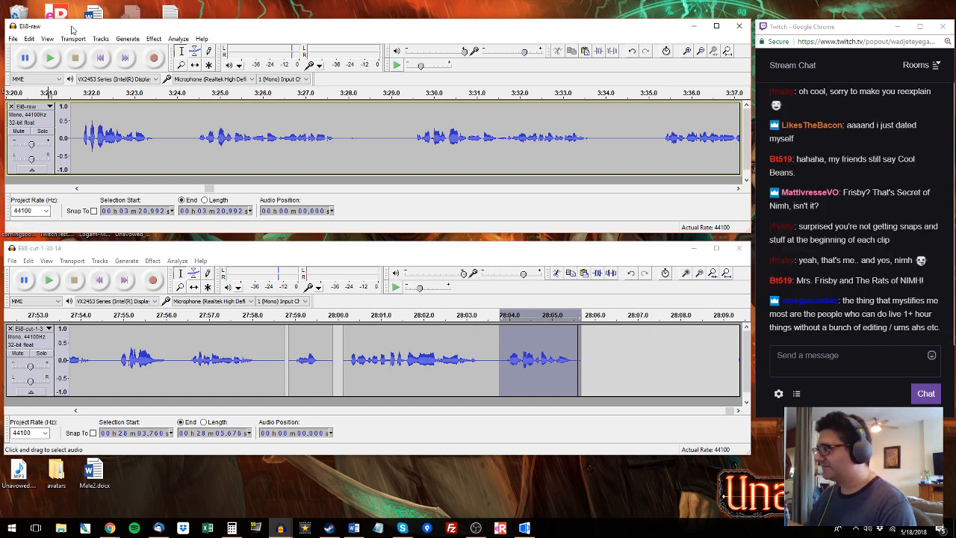
key("space")
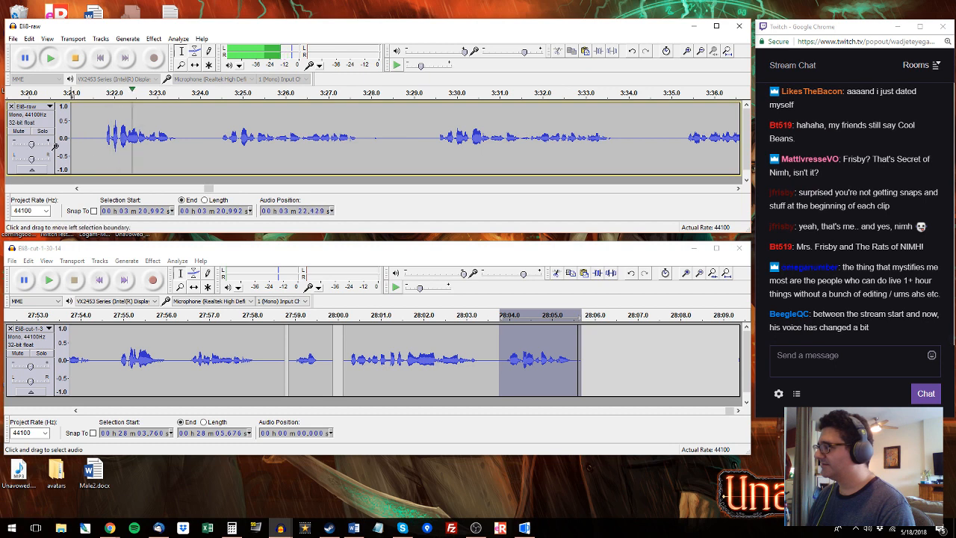
left_click_drag(100, 143, 185, 146)
key("space")
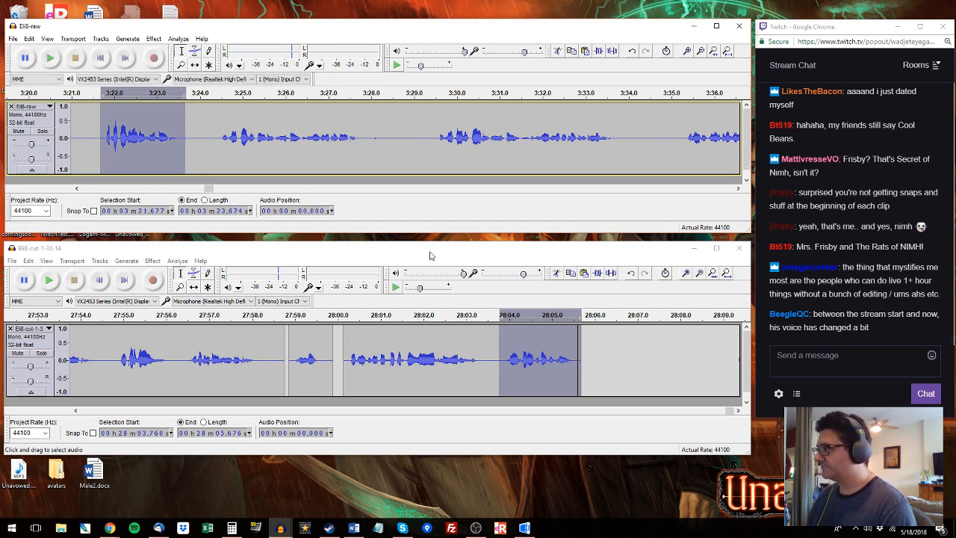
left_click(586, 336)
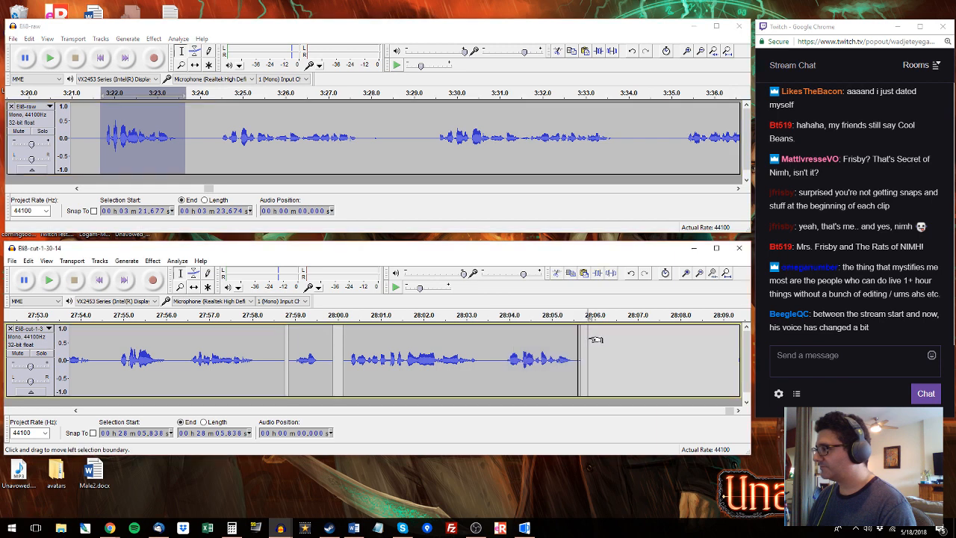
key("ctrl+v")
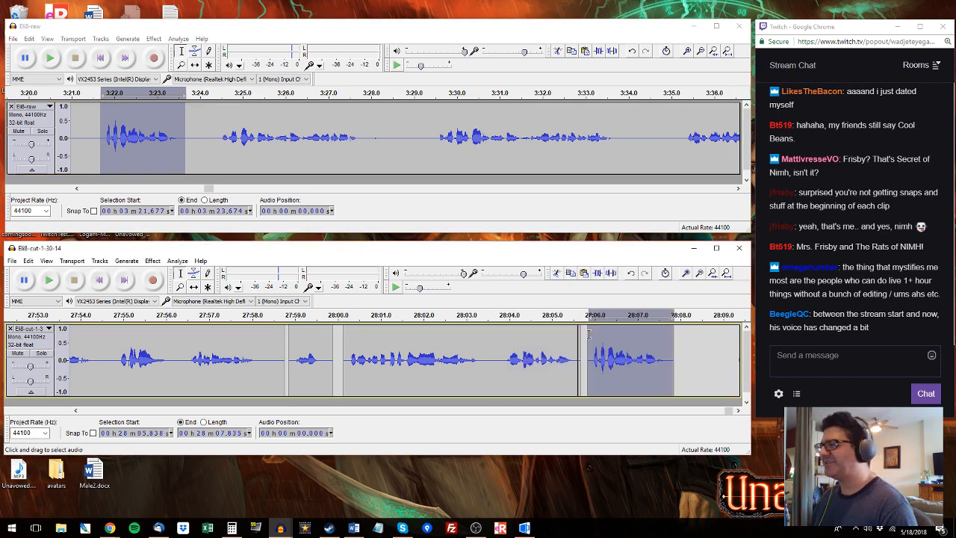
Step: Audition the raw take from 3:24.440 to 3:28.016, then replace the last cut clip with the take from 3:29.467 to 3:33.763
left_click(219, 93)
left_click_drag(218, 127, 371, 136)
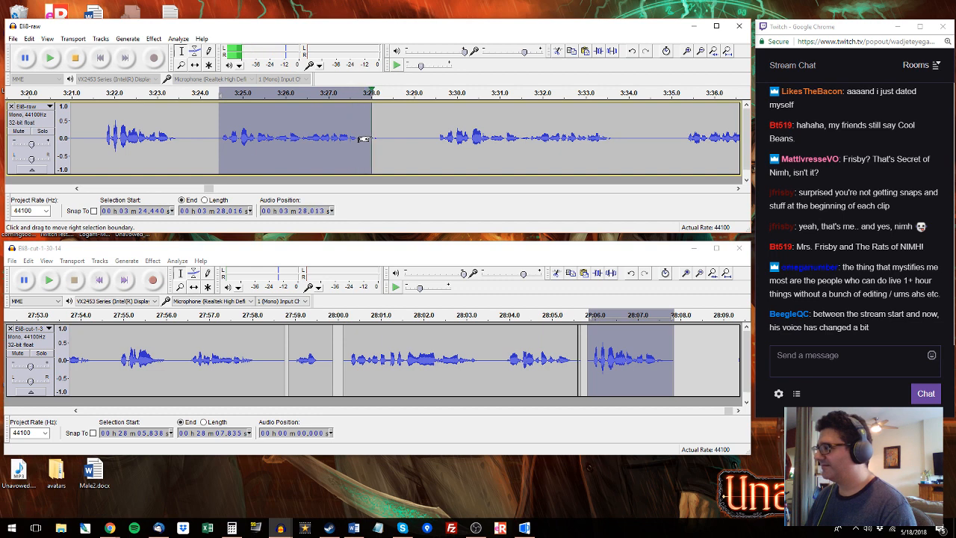
key("space")
key("space")
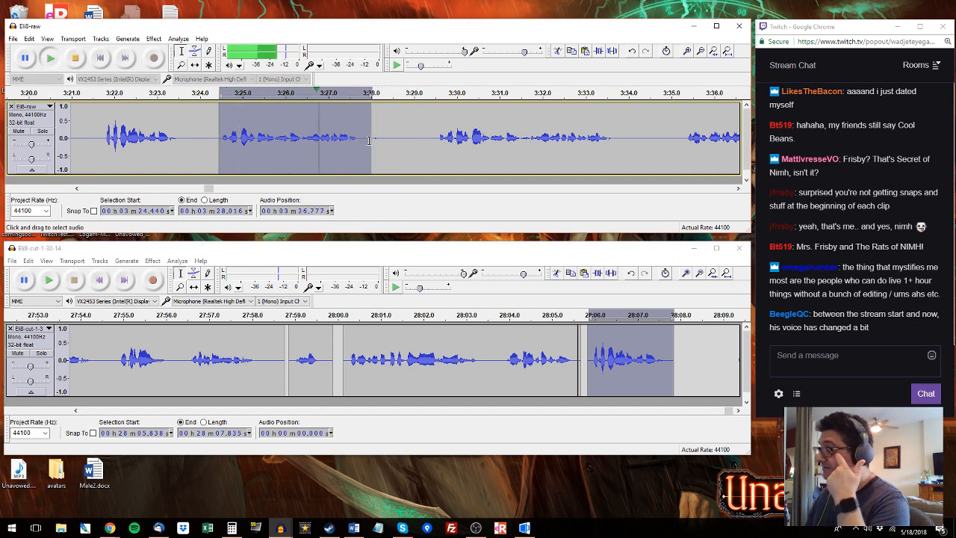
left_click(431, 94)
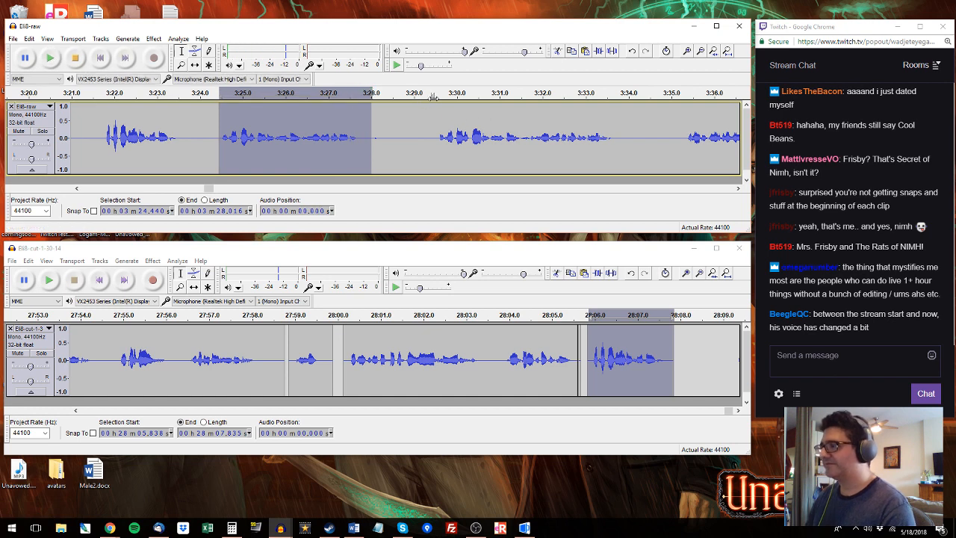
left_click_drag(433, 134, 618, 138)
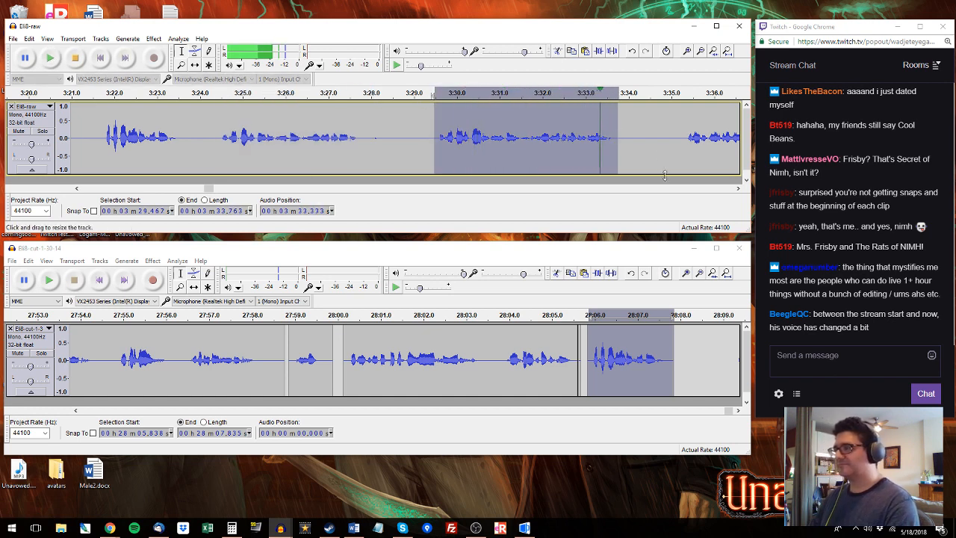
left_click(635, 356)
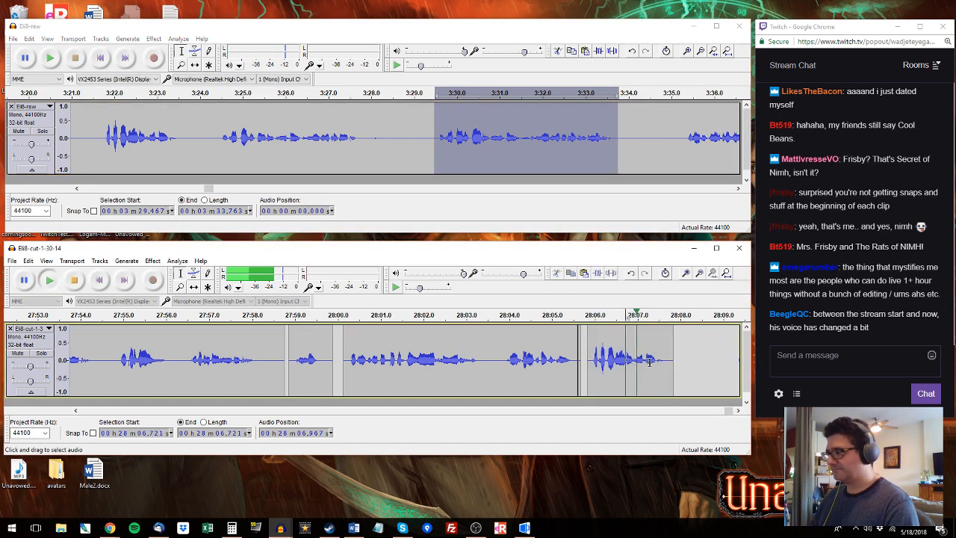
key("ctrl+v")
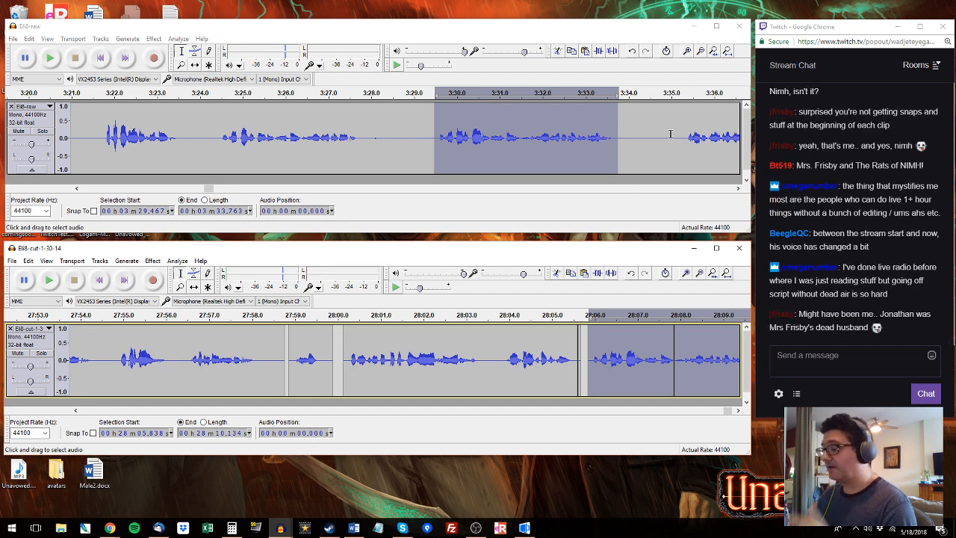
Step: Listen through the raw track from 3:35.203, skipping ahead through the silence to the takes starting at 4:53.071 and 4:59.085
left_click_drag(635, 131, 653, 132)
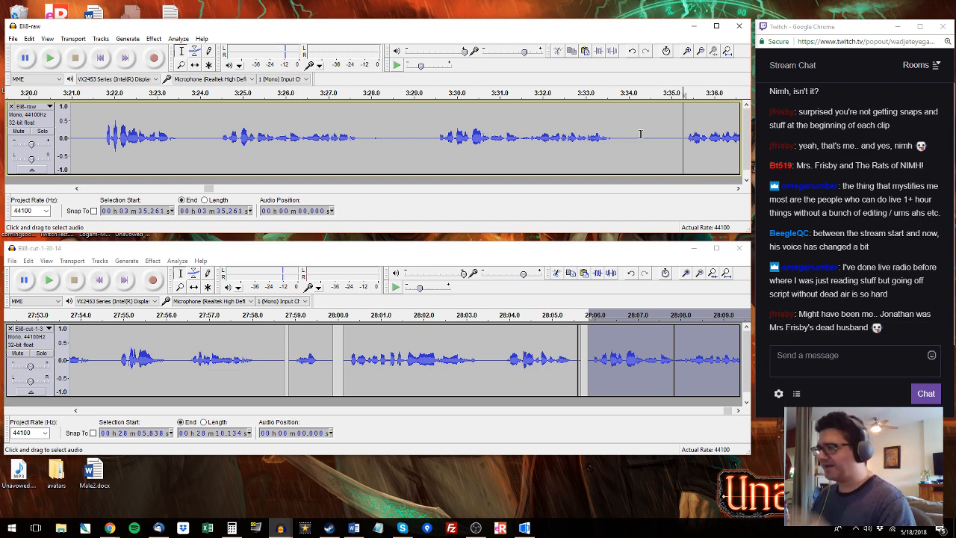
left_click(679, 128)
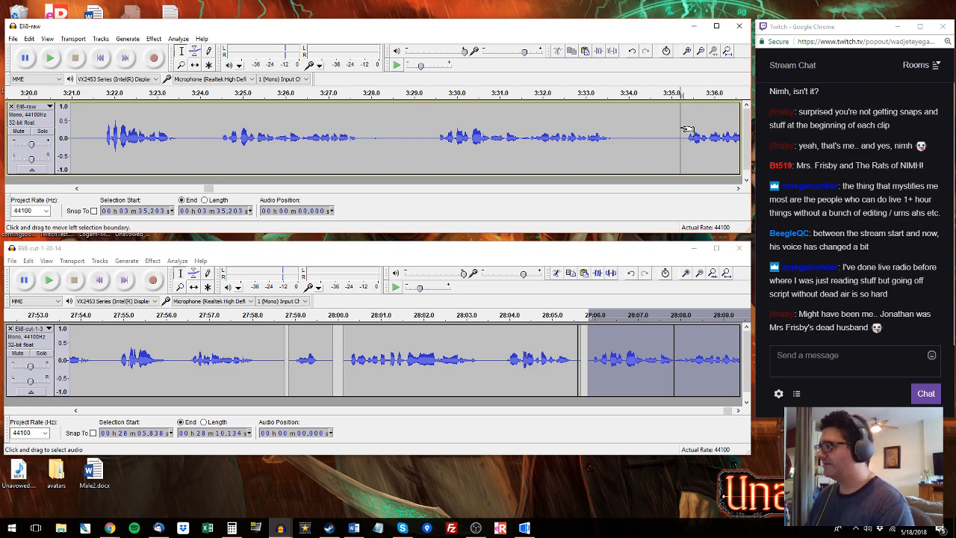
key("space")
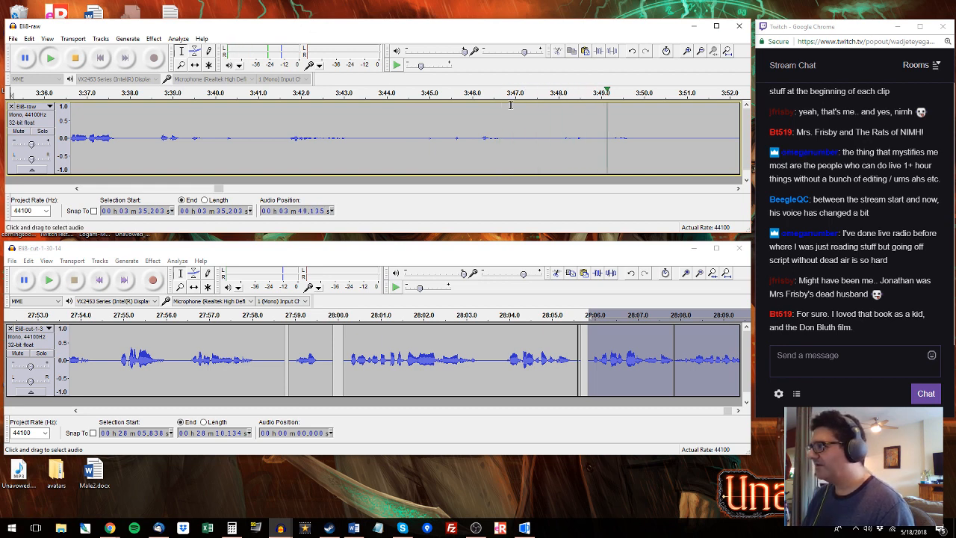
left_click(692, 127)
left_click(719, 127)
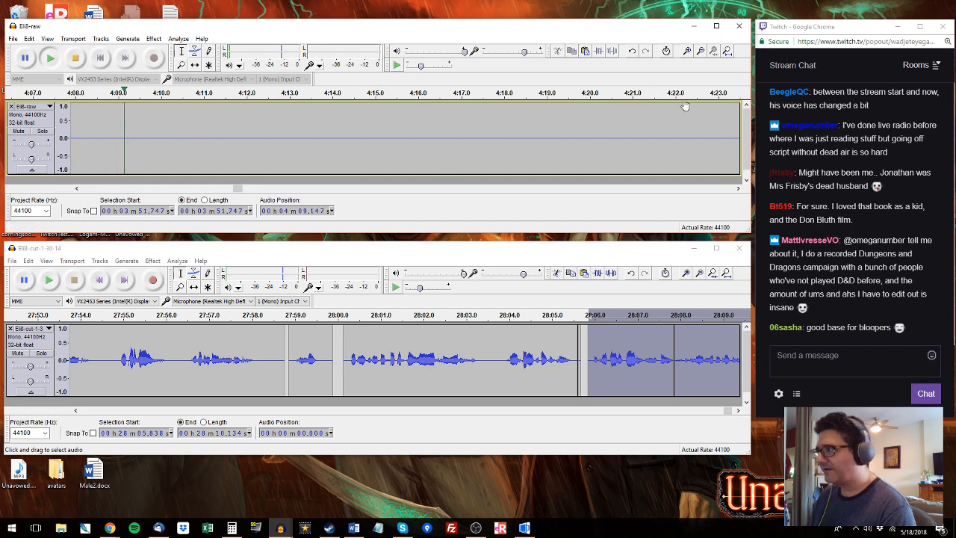
left_click(720, 93)
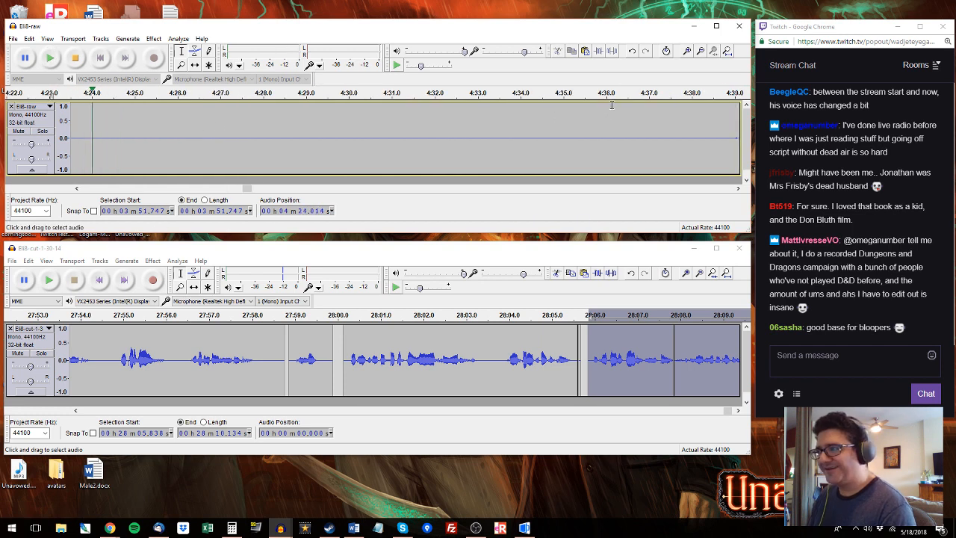
left_click(732, 93)
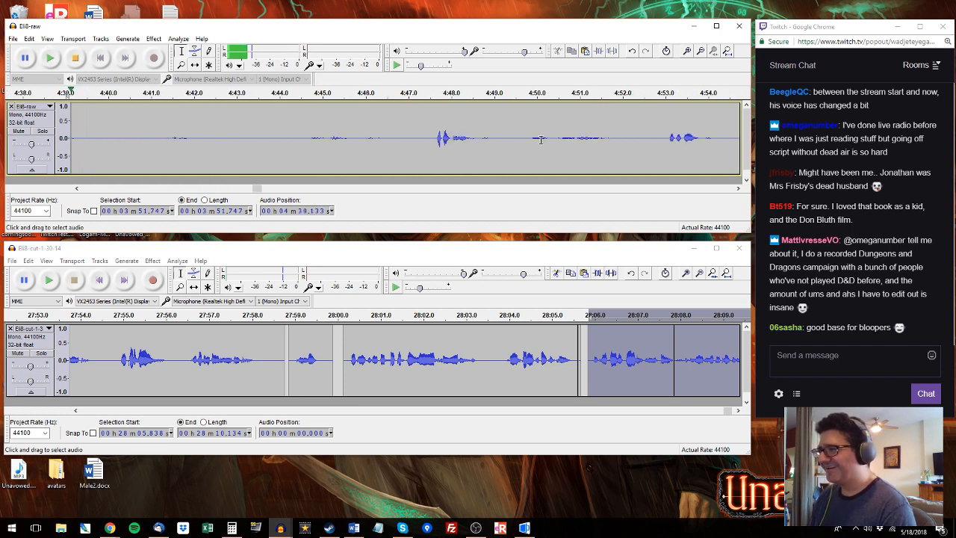
left_click(433, 94)
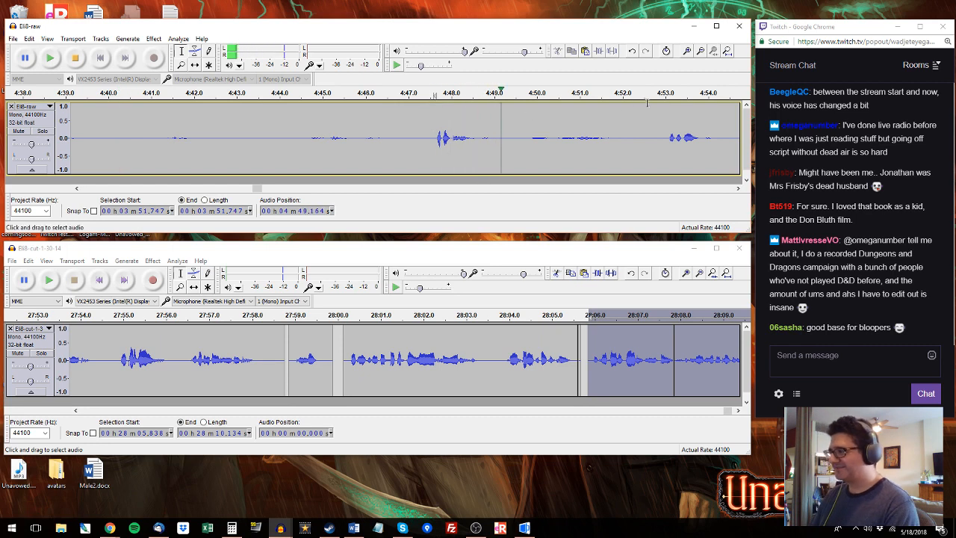
left_click(668, 104)
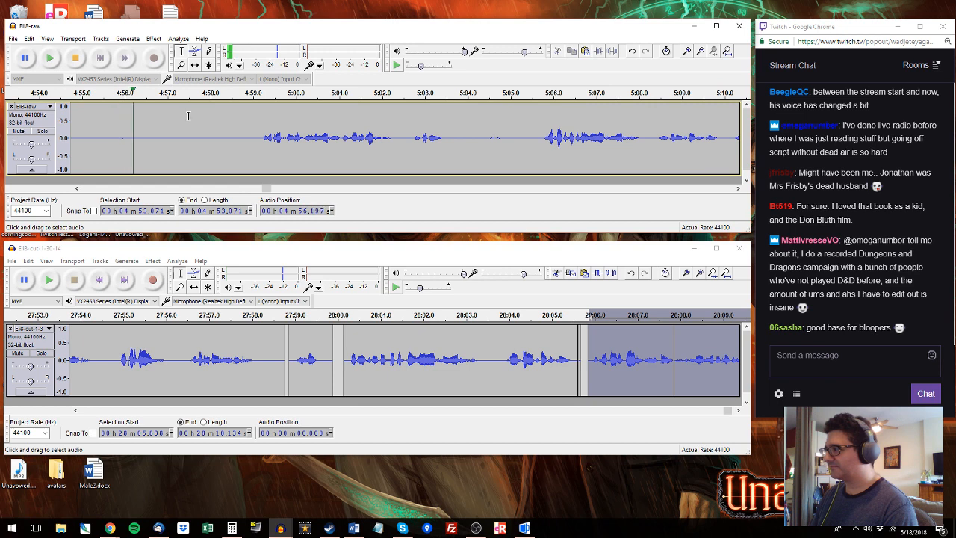
left_click(258, 137)
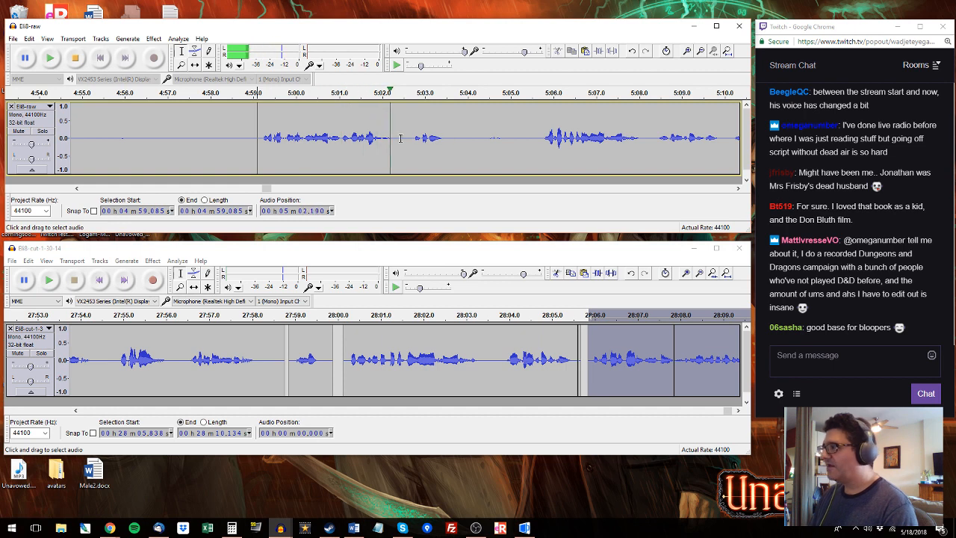
key("space")
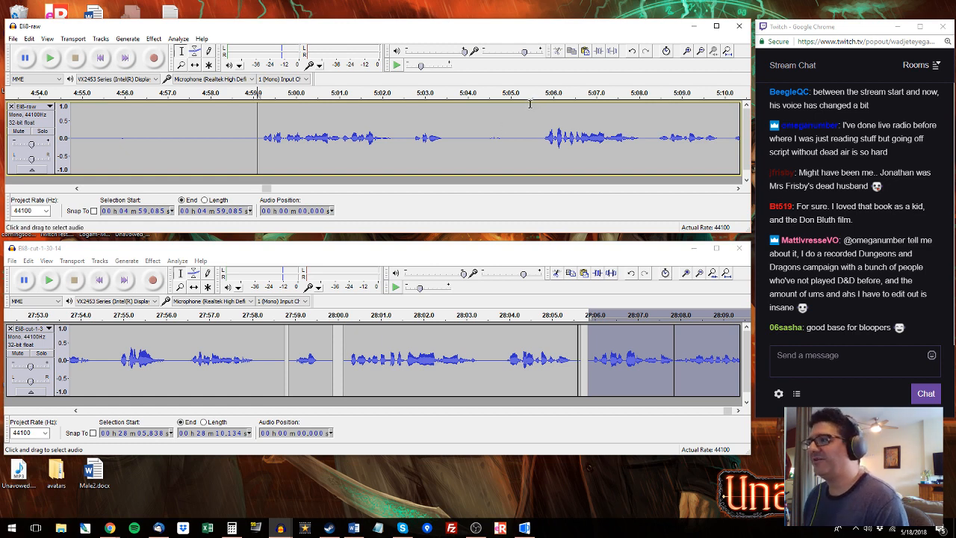
Step: Listen to the raw track from 5:05.644 and audition the take from 5:13.585 to 5:17.544
left_click(535, 131)
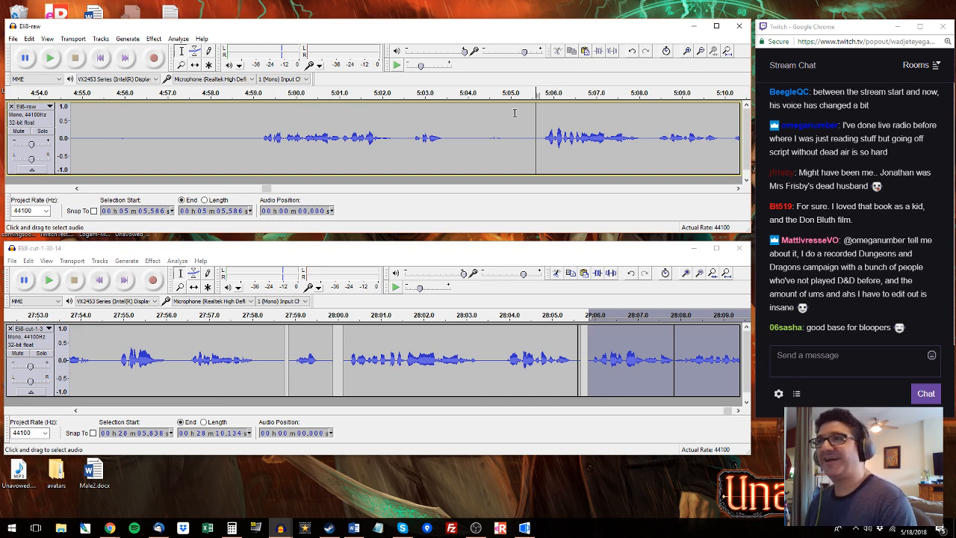
left_click(544, 138)
key("space")
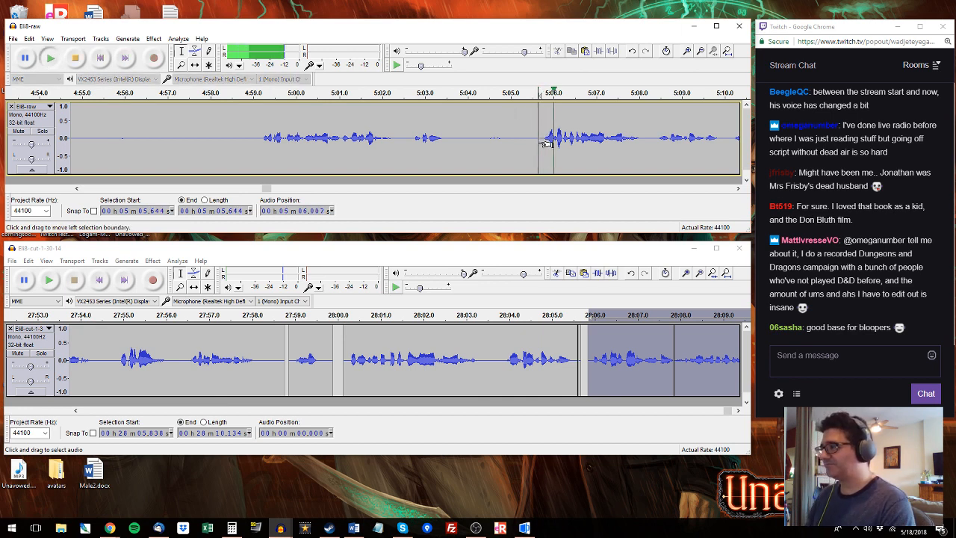
left_click_drag(543, 138, 575, 134)
left_click(655, 100)
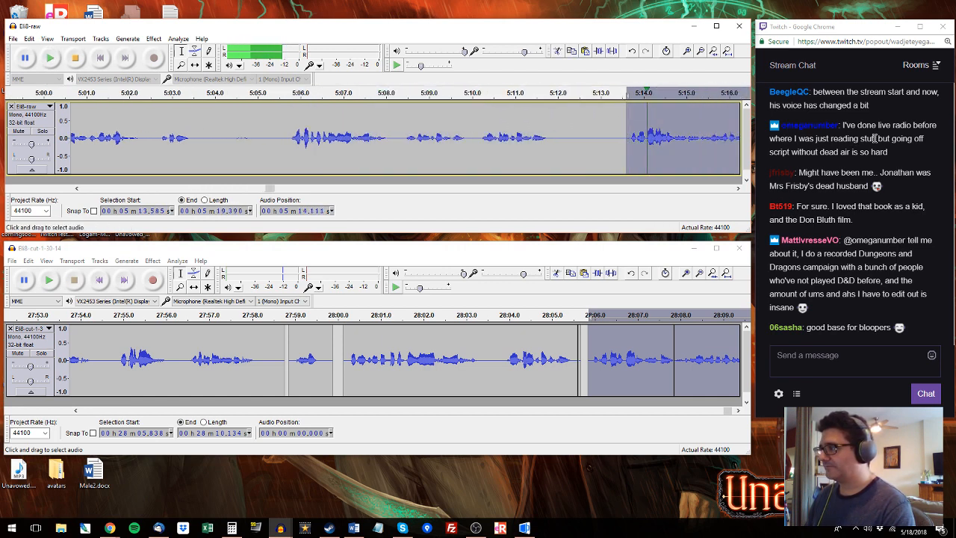
left_click_drag(874, 138, 408, 136)
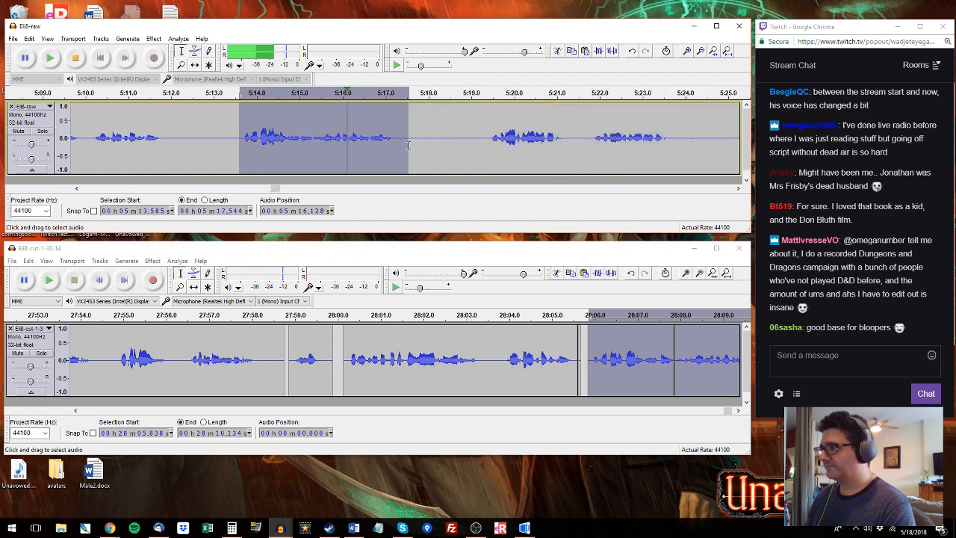
Step: Copy the raw take from 5:19.344 to 5:21.213 and paste it after the cut track's last clip at 28:10.459
left_click(491, 95)
left_click_drag(486, 120, 565, 179)
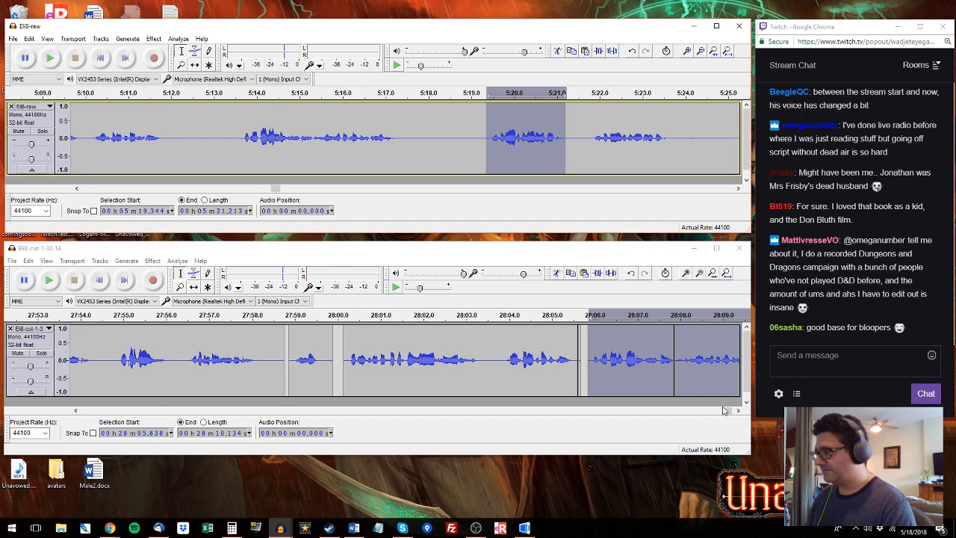
left_click_drag(726, 410, 738, 410)
left_click(586, 342)
key("ctrl+v")
Step: Listen to the raw track from 5:21.829 and audition the takes at 5:21.875 to 5:23.651 and 5:26.635 to 5:29.178
left_click(593, 140)
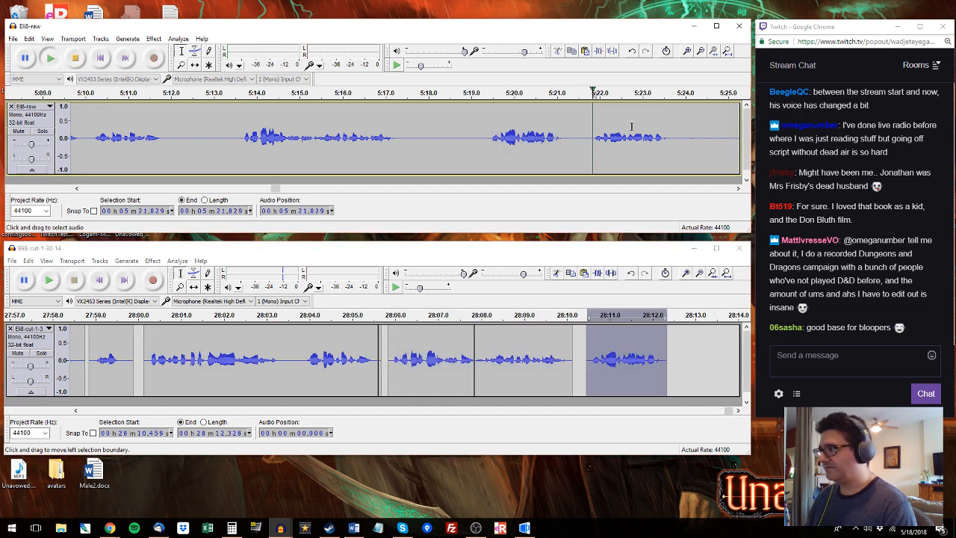
key("space")
left_click_drag(670, 130, 595, 133)
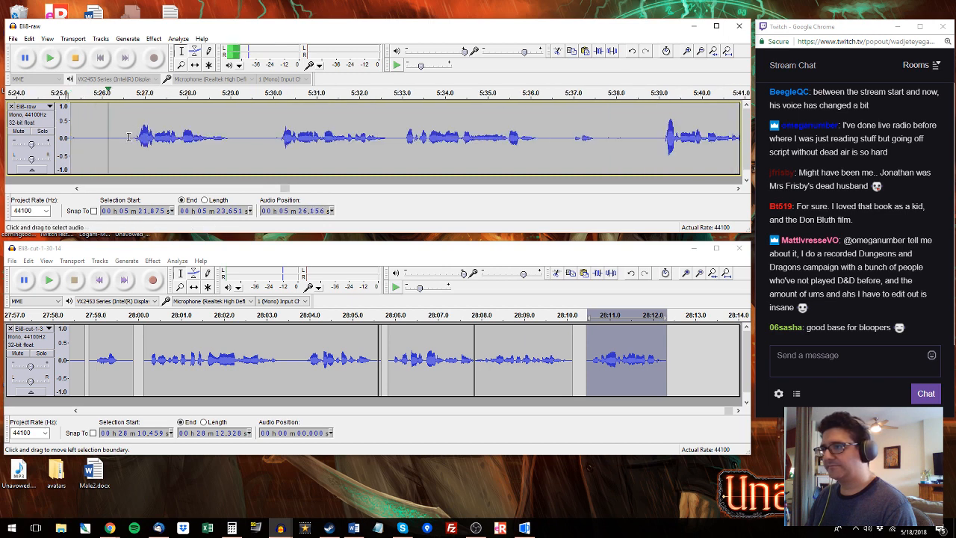
left_click_drag(128, 149, 237, 160)
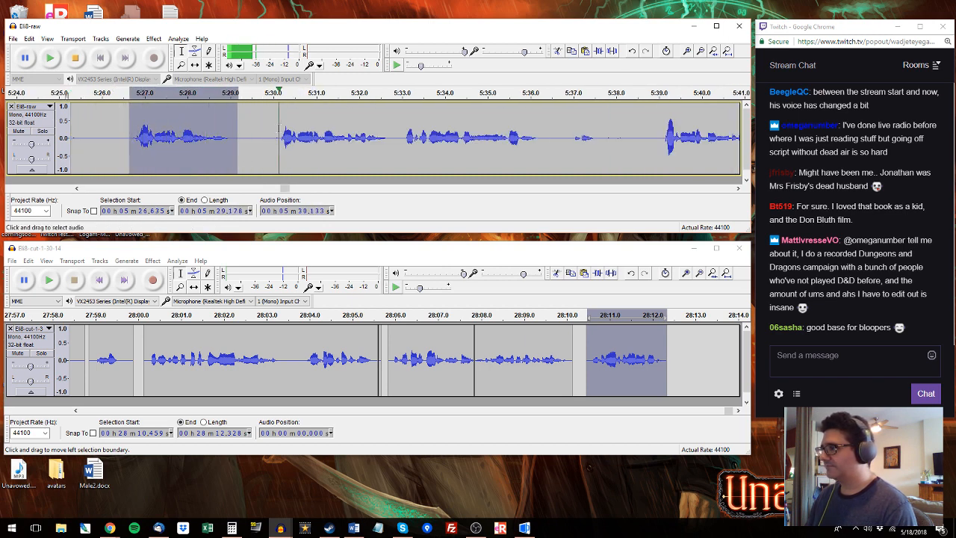
key("x")
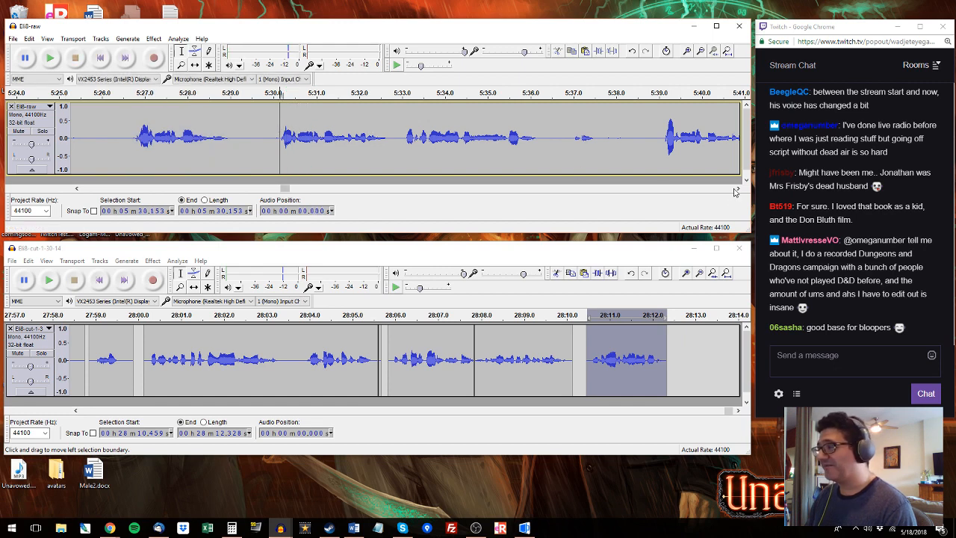
Step: Audition the raw take from 5:30.153 to 5:36.329 and paste it after the cut track's last clip at 28:12.444
left_click(736, 189)
left_click(736, 189)
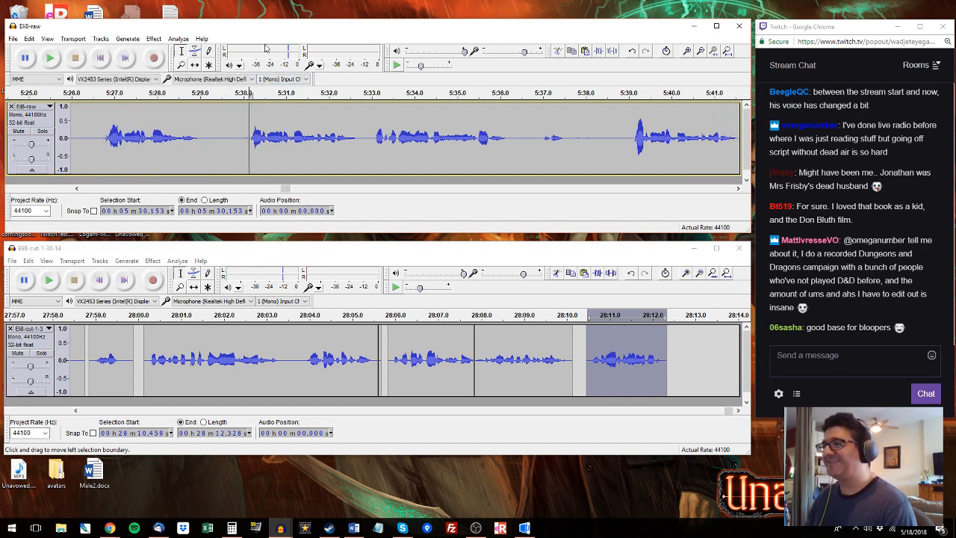
key("space")
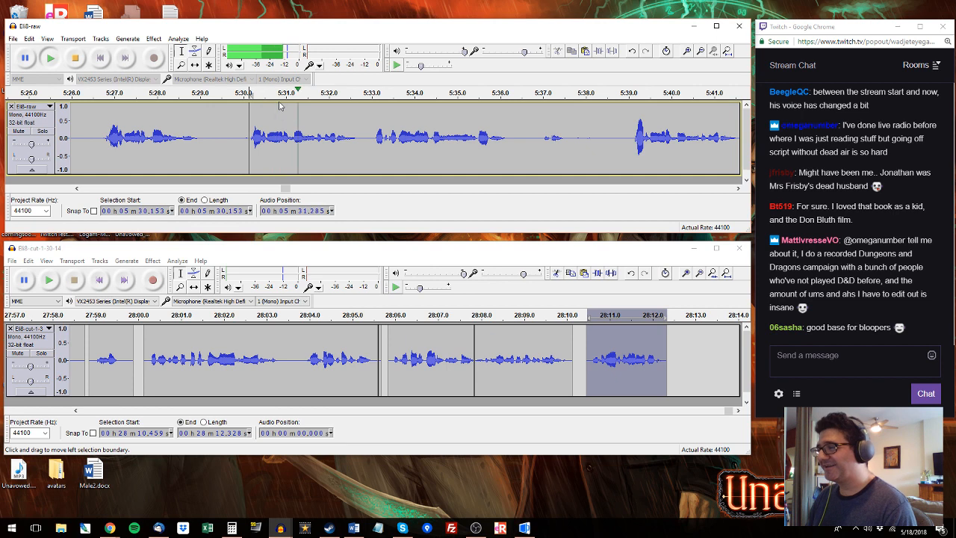
left_click(514, 142, "shift")
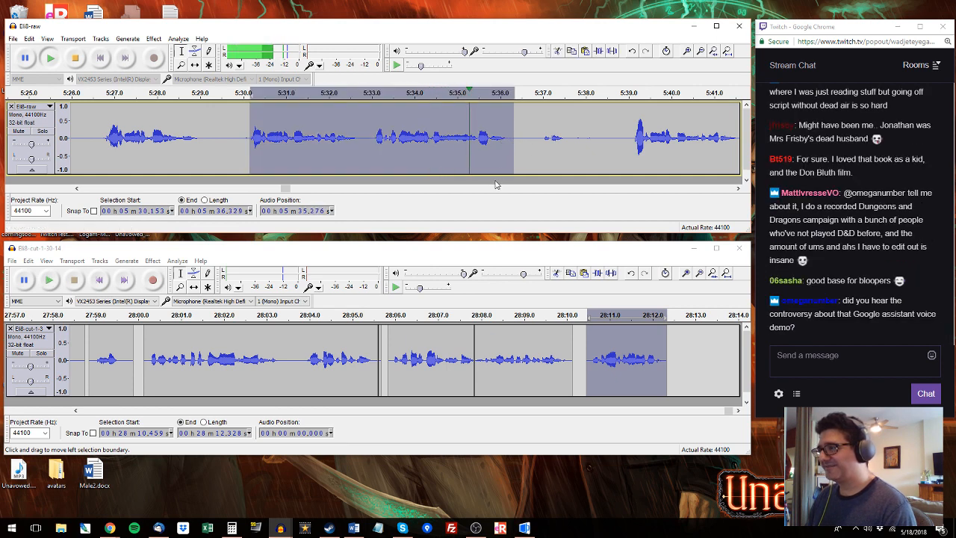
left_click(671, 347)
key("ctrl+v")
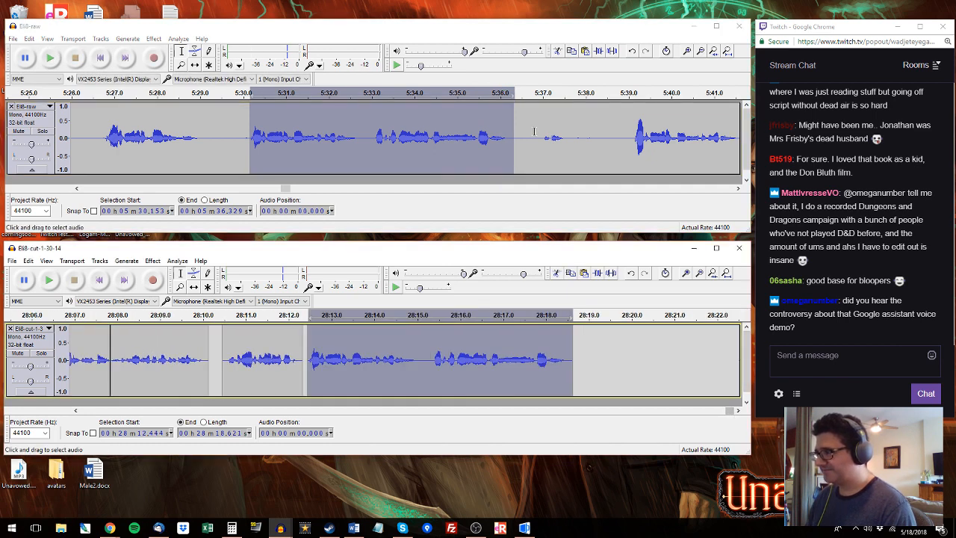
Step: Delete all raw audio from the track's start up to just after the copied take, at about 5:36.5
left_click(523, 135)
key("shift+Home")
key("Delete")
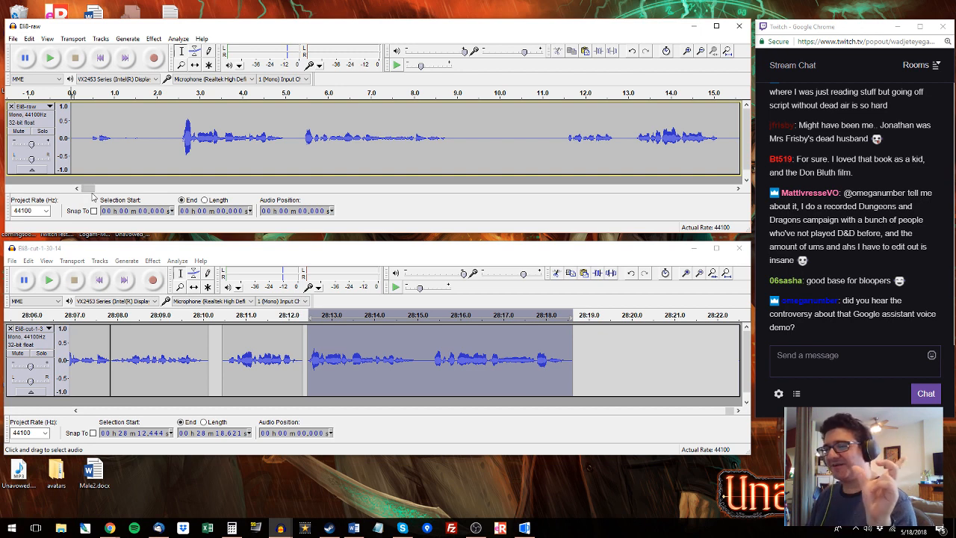
Step: Listen to the raw takes from 0.464 s, including 5.422 to 9.137 s, and compare them with the cut phrase starting at 28:15.266
mouse_move(89, 192)
left_mouse_down()
mouse_move(745, 191)
mouse_move(87, 189)
left_mouse_up()
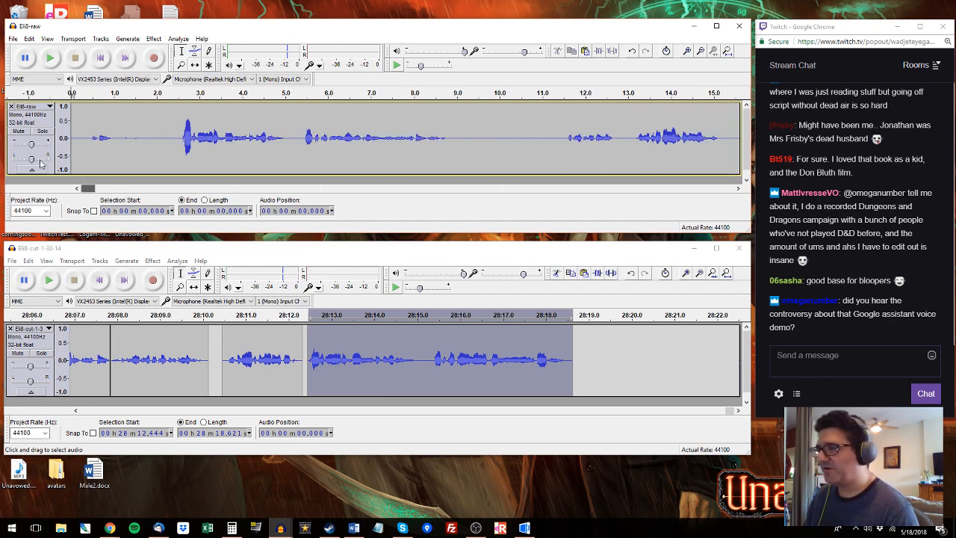
left_click(91, 134)
key("space")
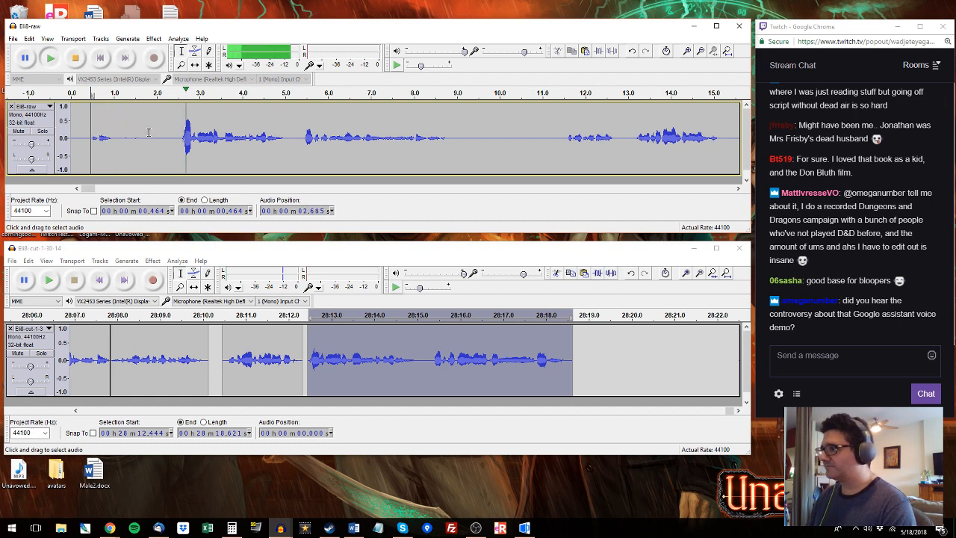
left_click(185, 135)
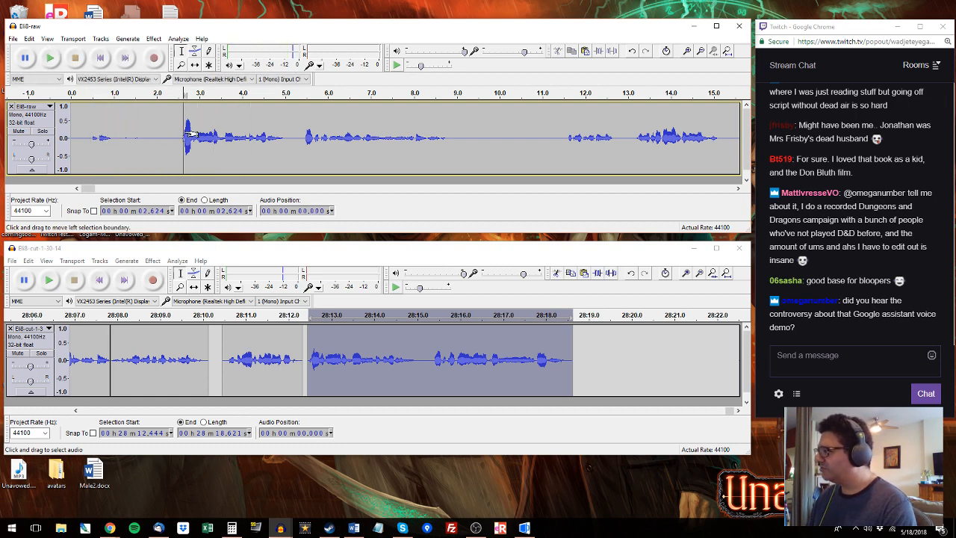
left_click(179, 135)
key("space")
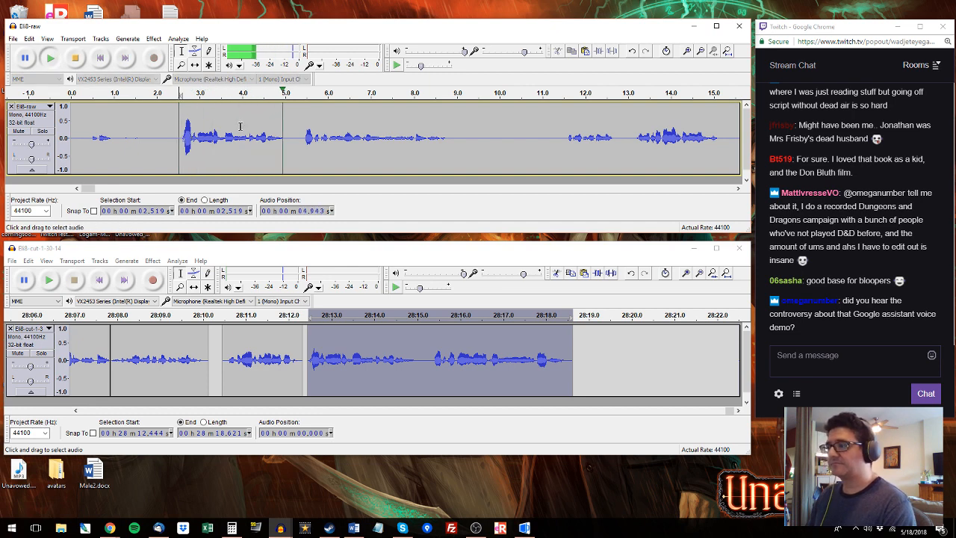
left_click_drag(305, 137, 461, 137)
key("space")
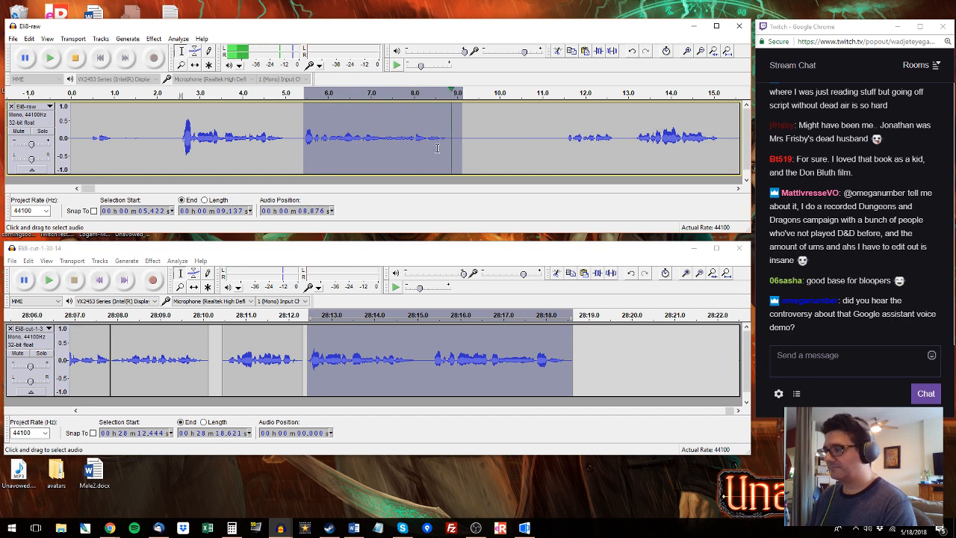
left_click_drag(429, 357, 618, 358)
key("space")
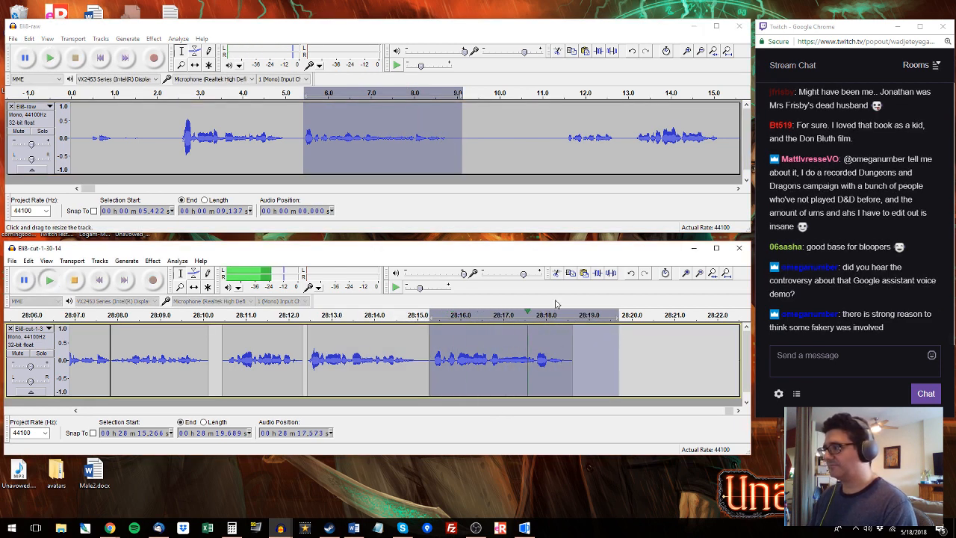
Step: Listen to the raw track from about 11.5 s and audition the takes from 13.084 to 17.612 s
left_click(566, 94)
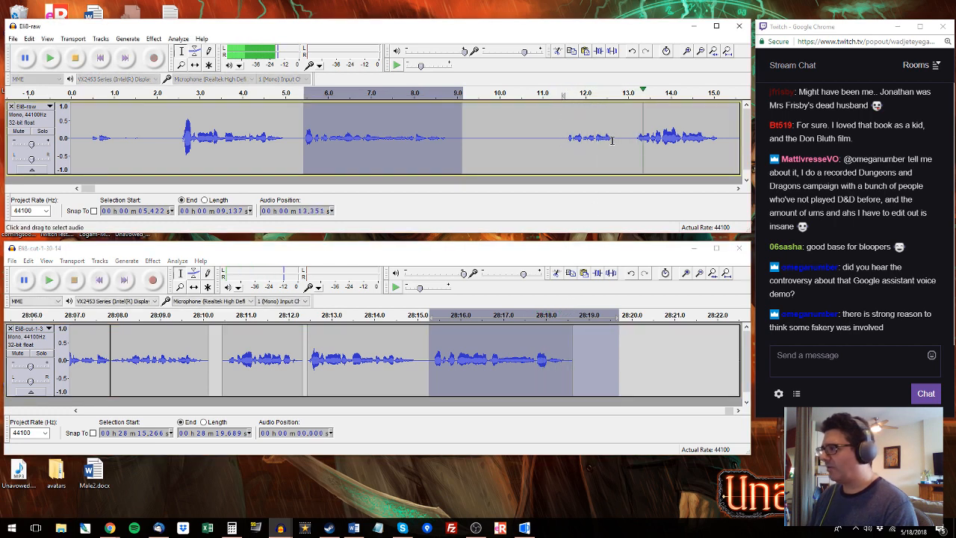
left_click_drag(626, 138, 743, 152)
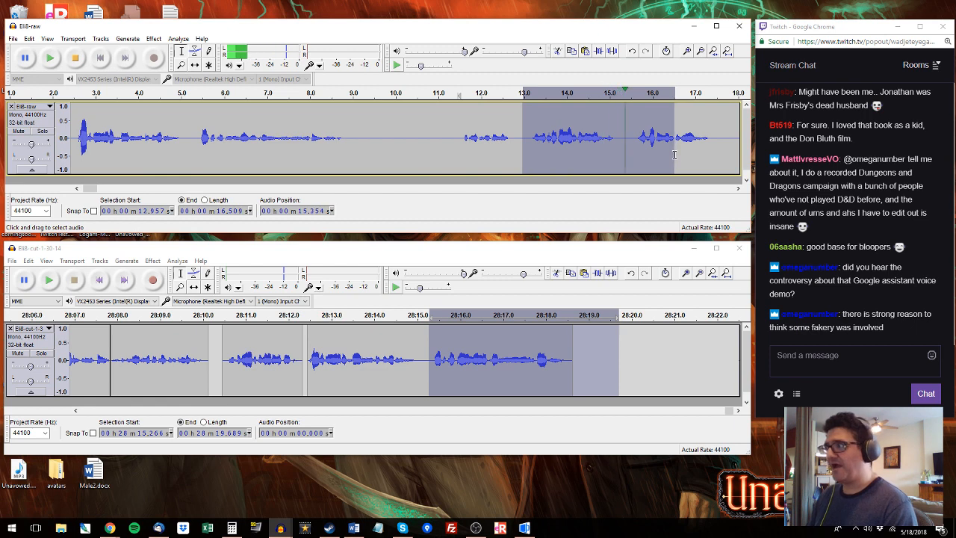
left_click(719, 151, "shift")
key("space")
key("space")
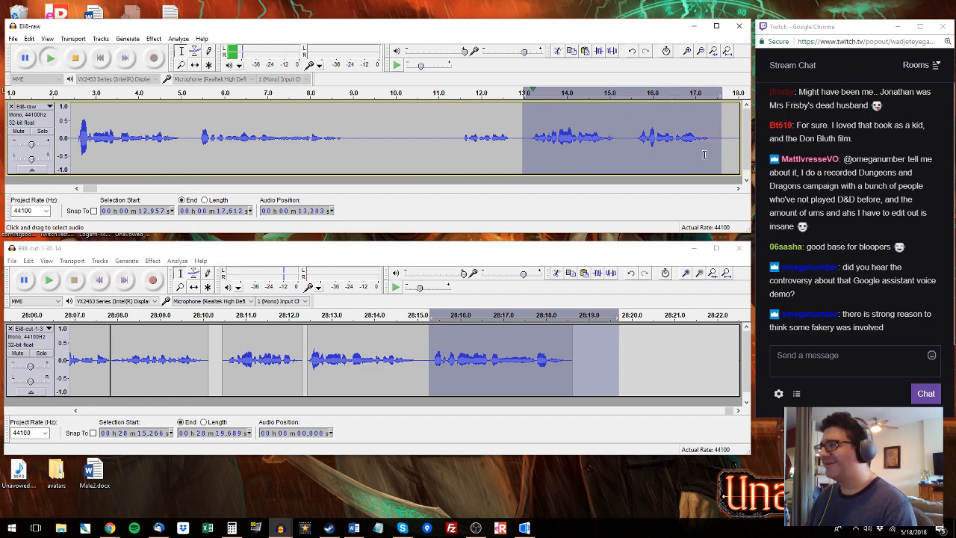
left_click(528, 138, "shift")
key("space")
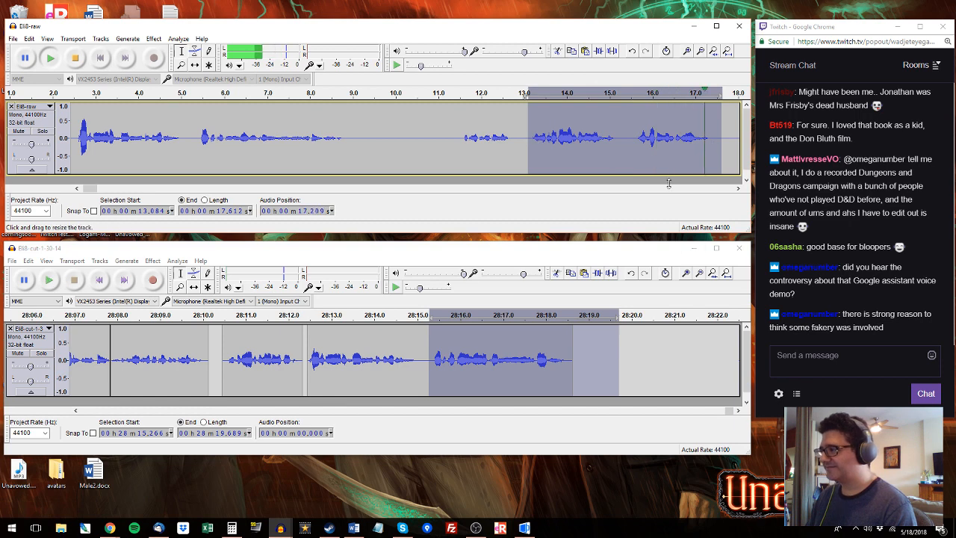
Step: Copy the raw take from 15.557 to 17.705 s and paste it after the cut track's last clip at 28:18.760
left_click_drag(633, 142, 723, 143)
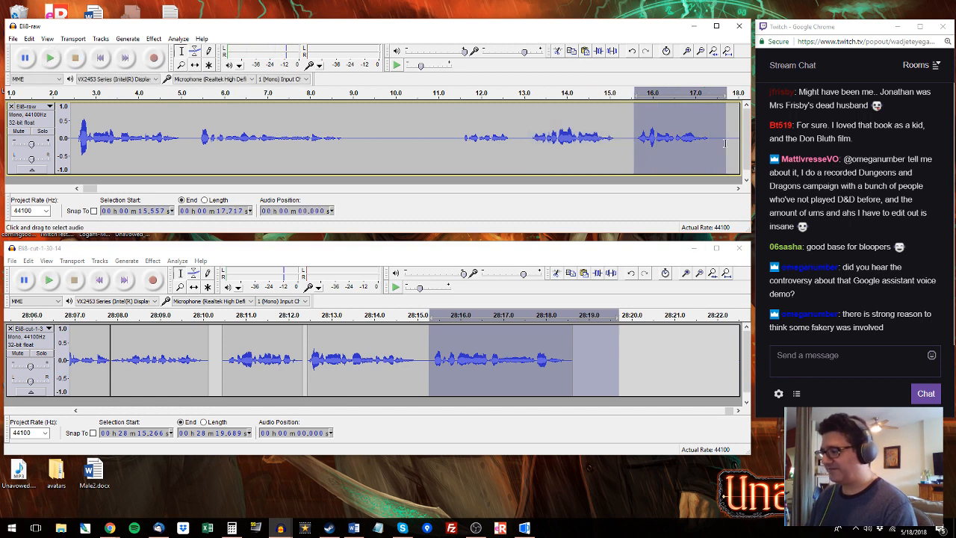
left_click(578, 351)
key("ctrl+v")
left_click(728, 411)
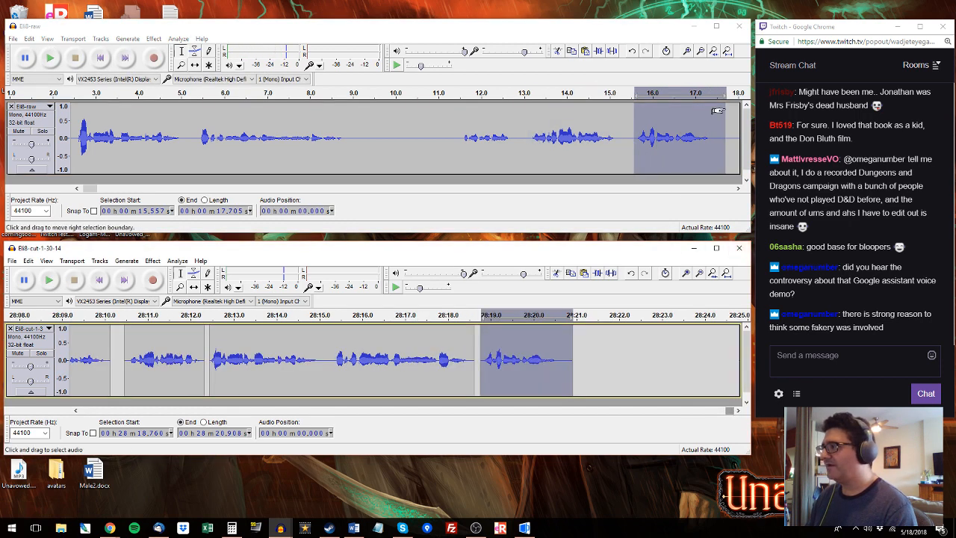
Step: Listen to the raw track from 17.903 s and paste the section from 19.203 to 25.066 s into the cut at 28:21.082
left_click(733, 138)
key("space")
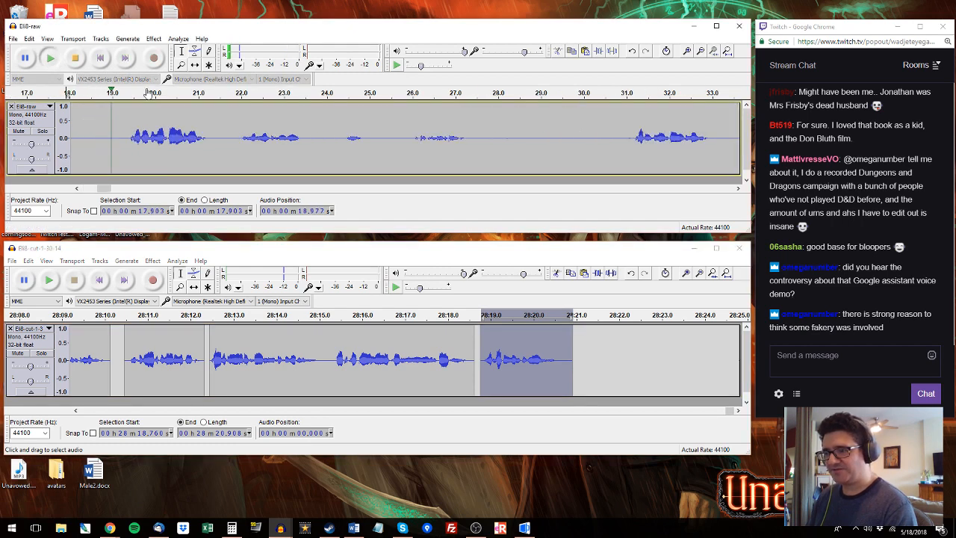
left_click_drag(127, 140, 210, 139)
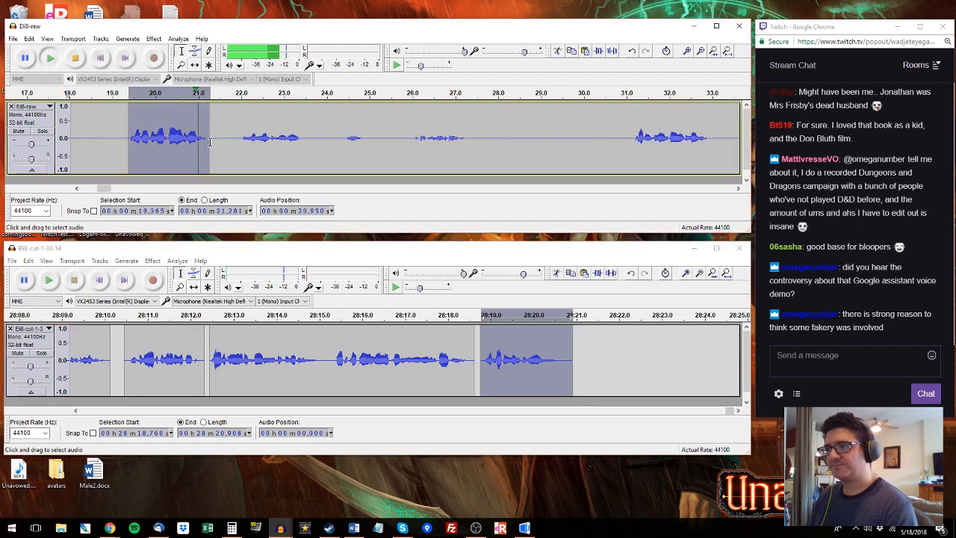
left_click_drag(306, 131, 120, 125)
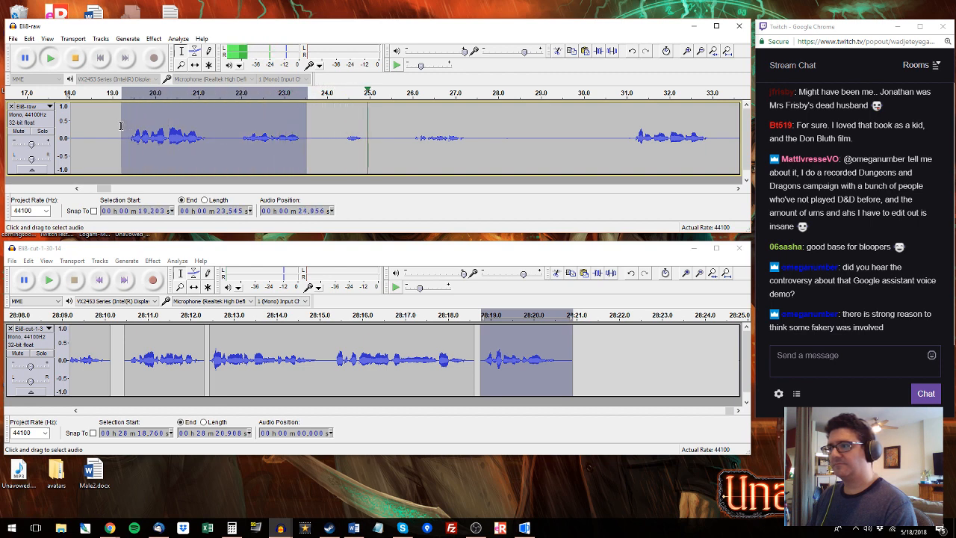
left_click(371, 140, "shift")
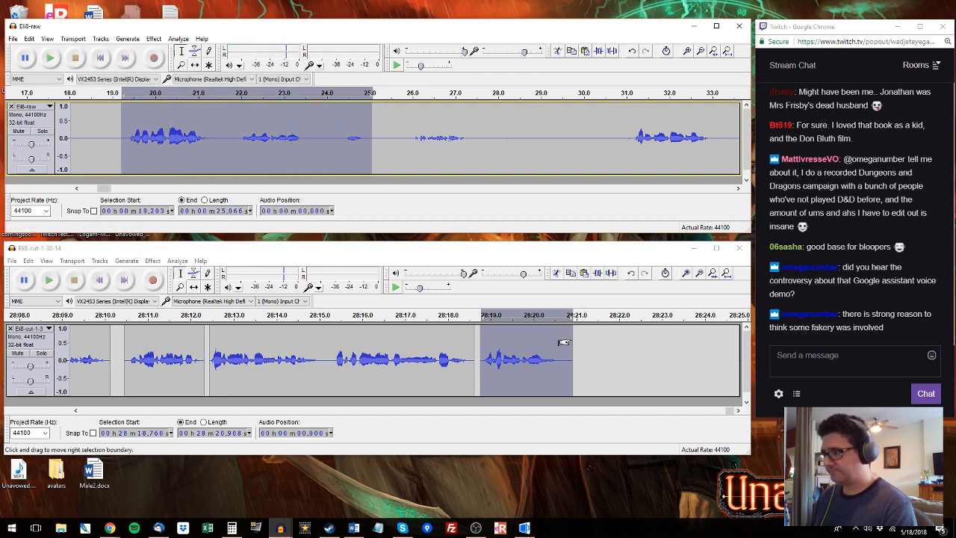
left_click(579, 358)
key("shift+End")
Step: Audition the raw take from 25.913 to 27.620 s and paste it after the cut track's last clip at 28:27.096
left_click(413, 93)
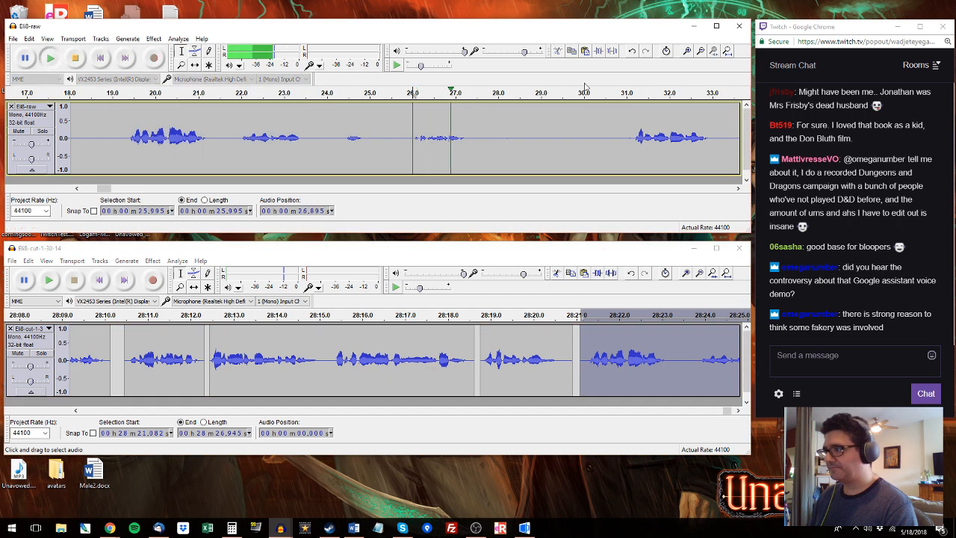
key("space")
left_click_drag(409, 138, 482, 138)
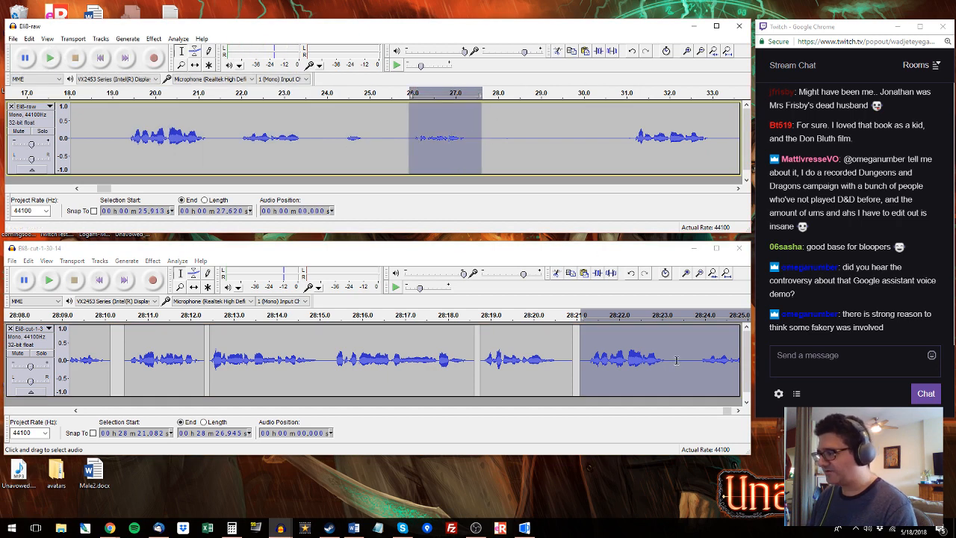
left_click(728, 413)
left_click(579, 359)
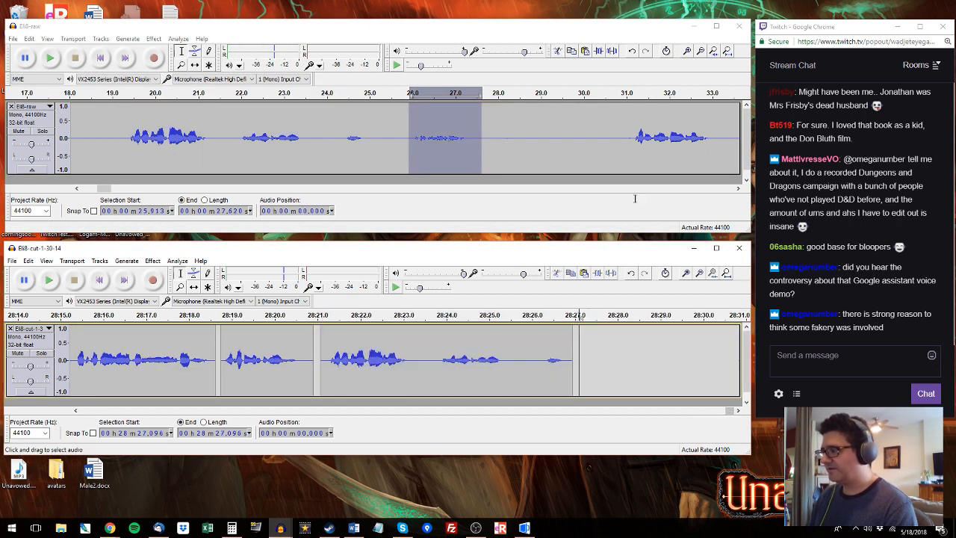
key("ctrl+v")
Step: Audition the raw take starting at about 31 s and paste it over the cut phrase at 28:21.291
left_click(639, 138)
key("space")
left_click_drag(633, 138, 661, 142)
key("space")
left_click_drag(411, 352, 330, 356)
key("ctrl+v")
Step: Listen to the raw track from 33.634 s and paste the section from 33.692 to 39.474 s over the cut audio from 28:23.869
left_click(678, 138)
left_click(680, 139)
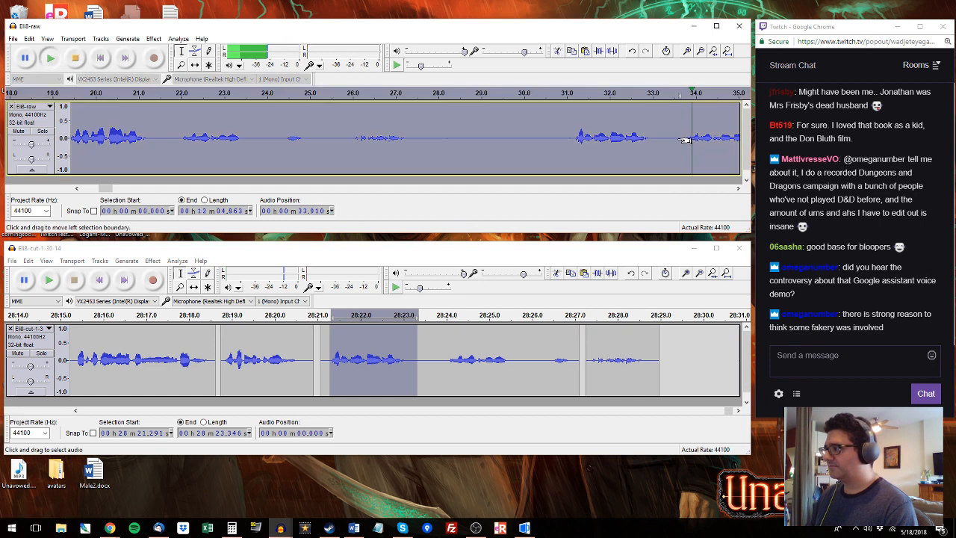
key("space")
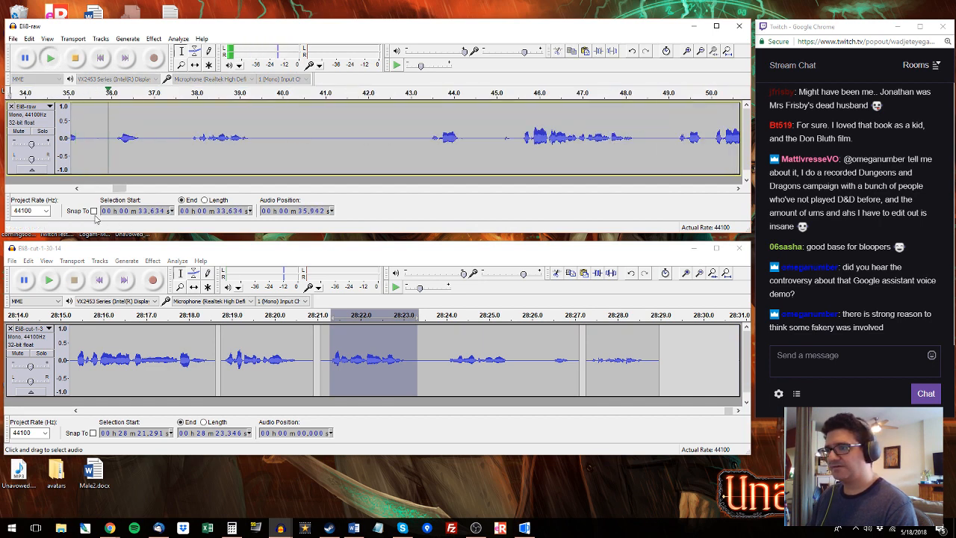
left_click(76, 189)
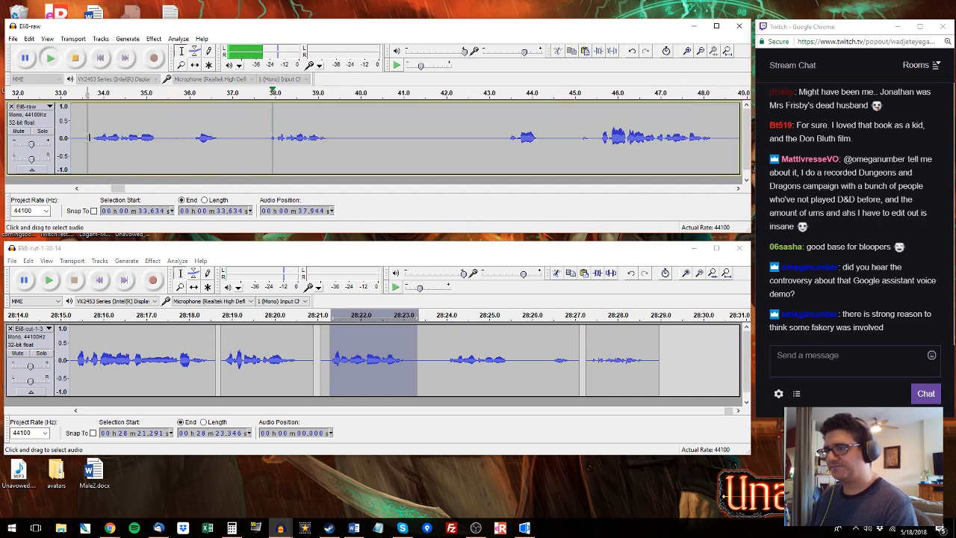
left_click_drag(90, 123, 330, 144)
key("space")
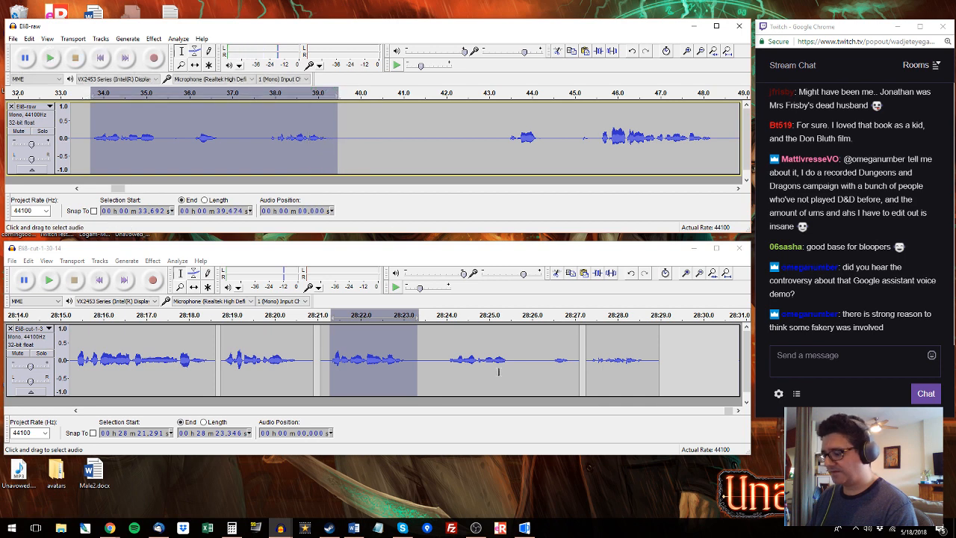
left_click_drag(441, 362, 689, 347)
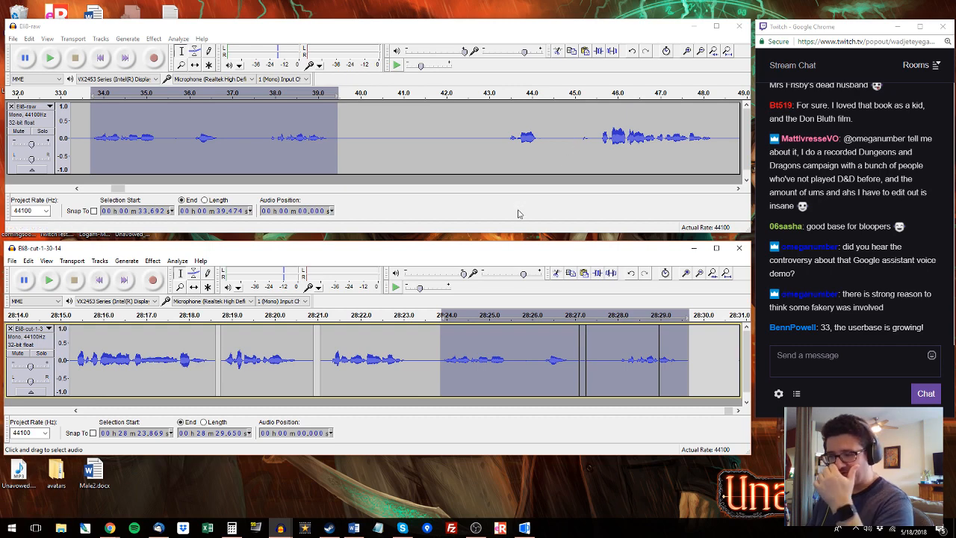
mouse_move(109, 527)
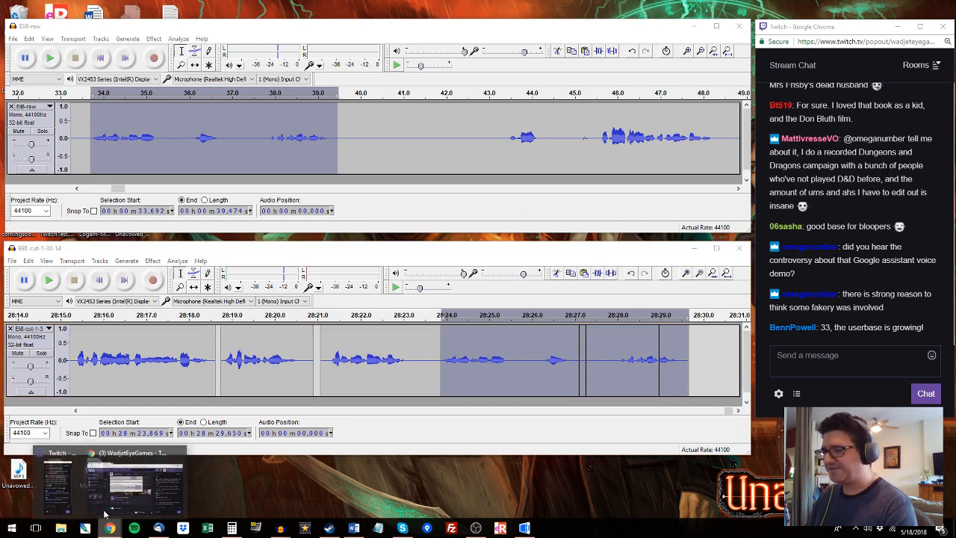
mouse_move(99, 493)
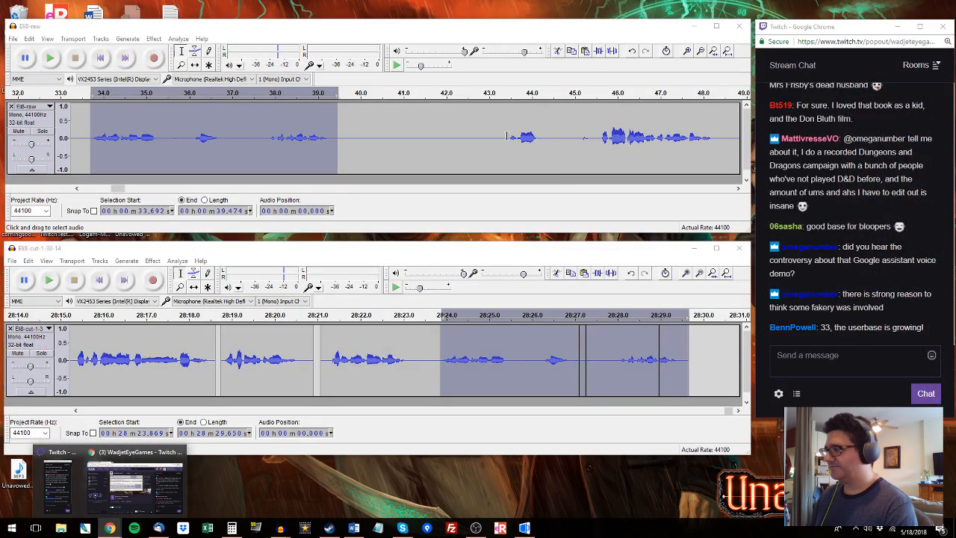
Step: Listen to the raw track from 43.363 s and paste the section from 45.441 to 48.367 s into the cut at 28:29.859
left_click(508, 97)
left_click(506, 143)
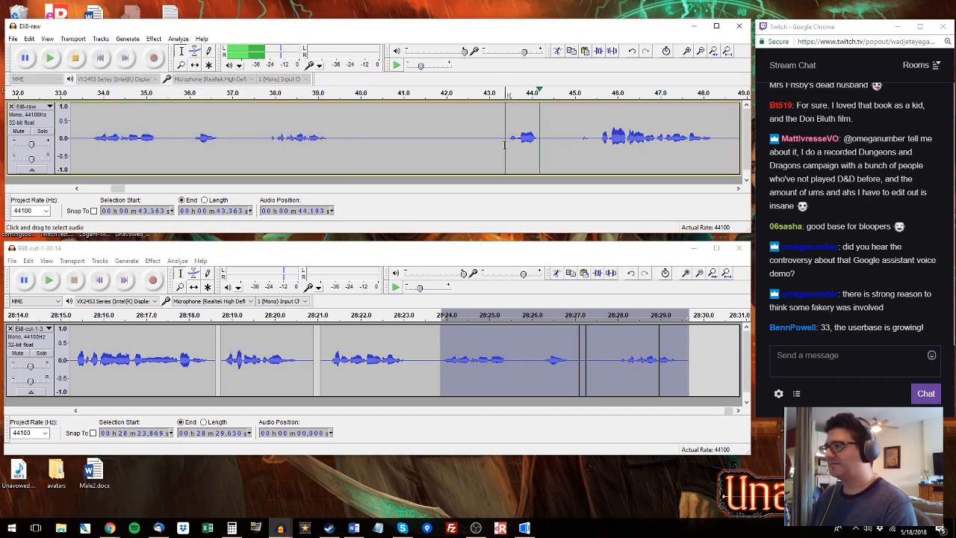
left_click(594, 136)
left_click_drag(594, 136, 541, 123)
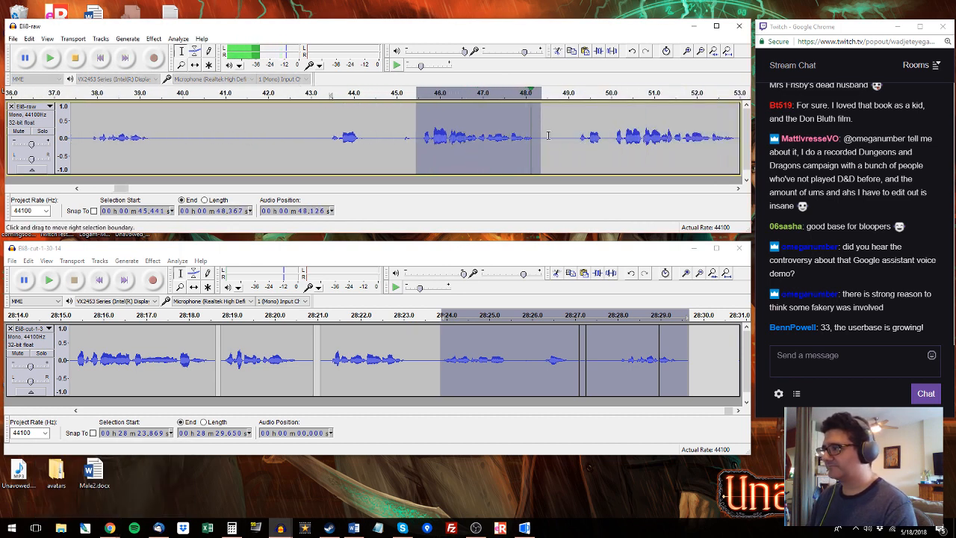
double_click(706, 336)
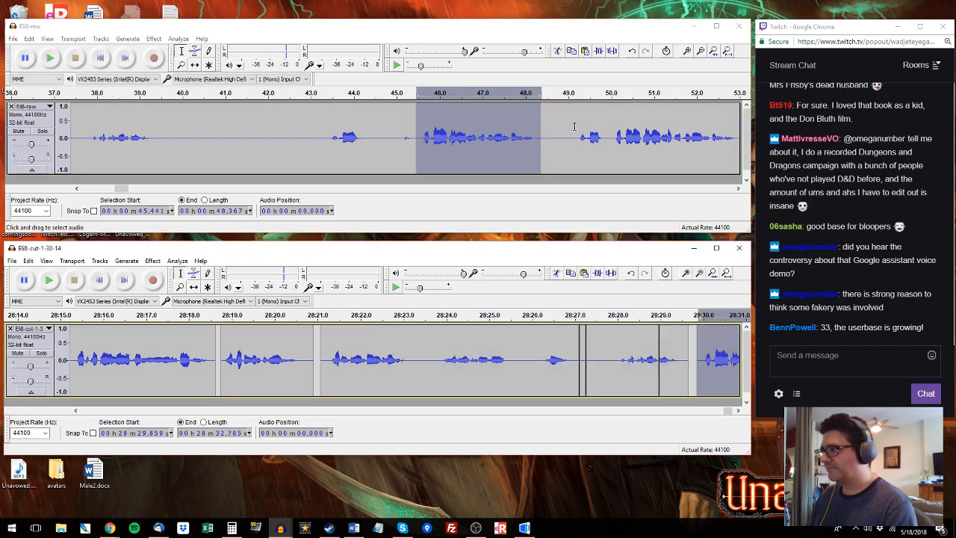
Step: Audition the raw takes after 49 s and paste the section from 55.333 to 58.677 s over the cut phrase at 28:29.859
left_click(575, 131)
key("space")
left_click_drag(571, 134, 298, 131)
left_click(568, 137)
left_click_drag(393, 134, 536, 147)
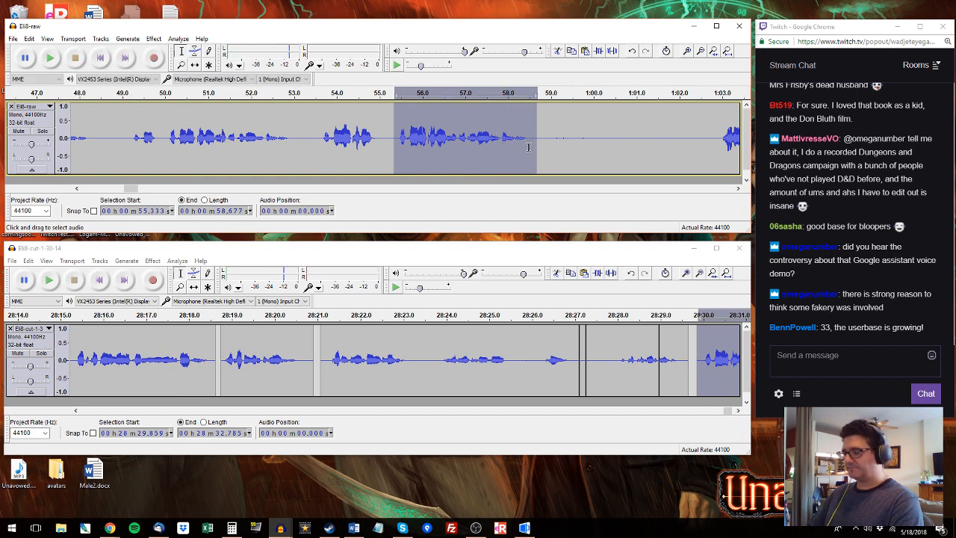
left_click_drag(727, 410, 732, 410)
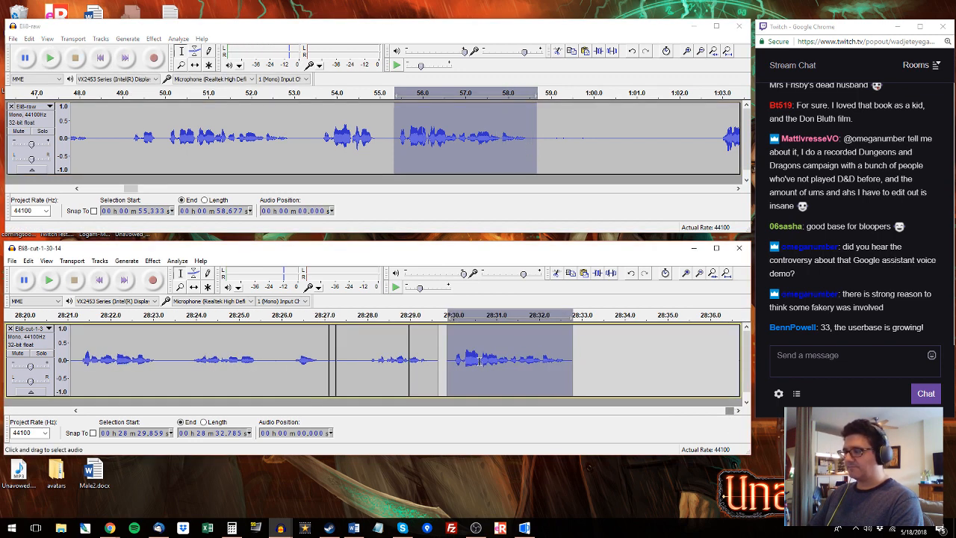
key("ctrl+v")
Step: Listen to the raw track from 1:02.833 and paste the section from 1:02.903 to 1:05.550 into the cut at 28:33.377
left_click(715, 140)
key("space")
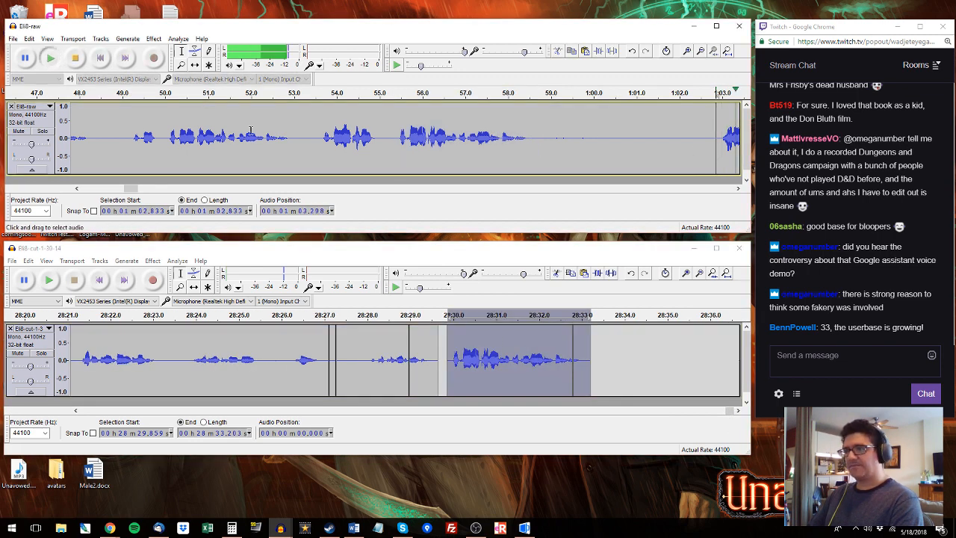
left_click_drag(162, 137, 124, 137)
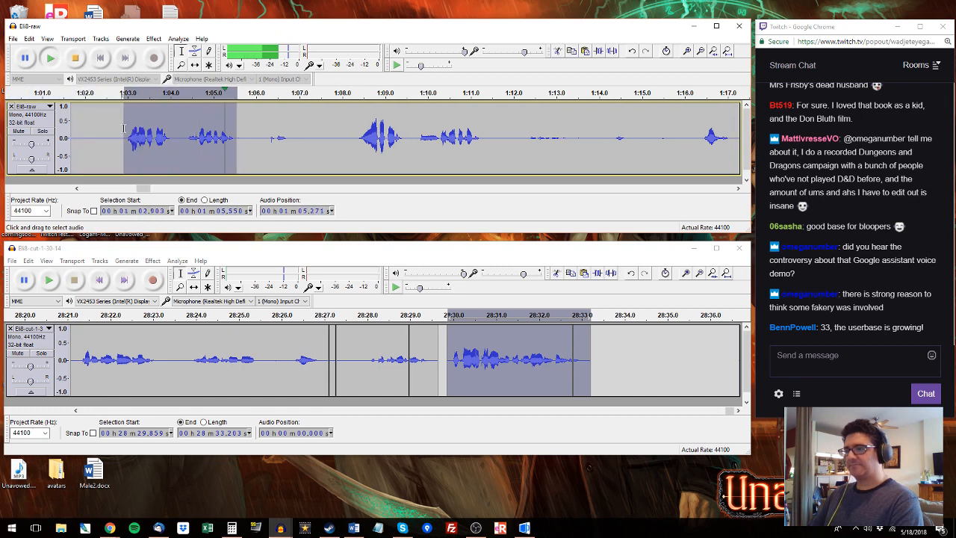
key("space")
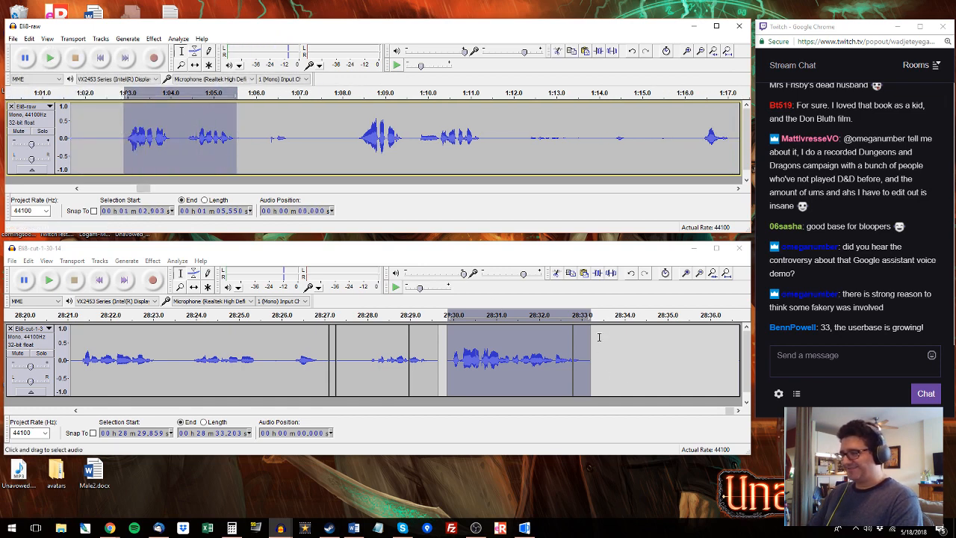
left_click(598, 336)
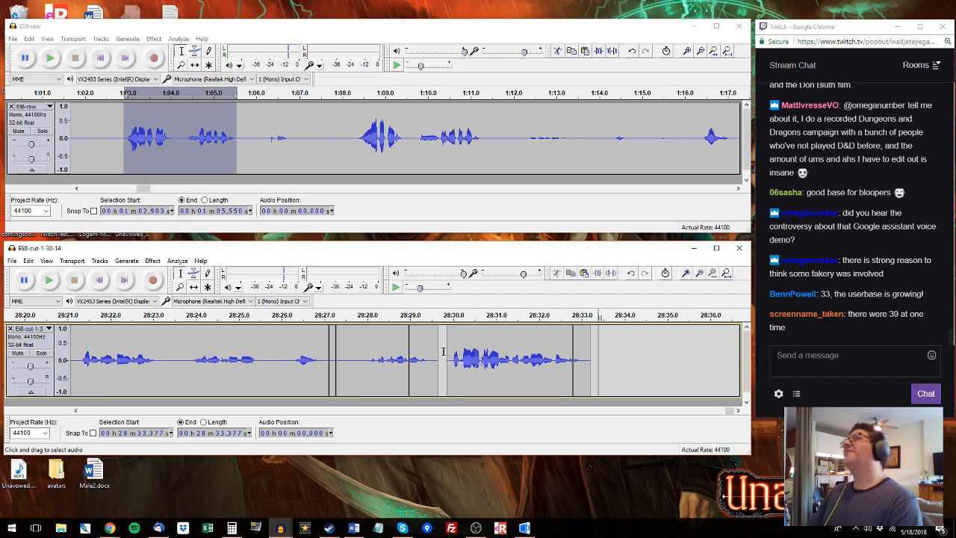
key("ctrl+v")
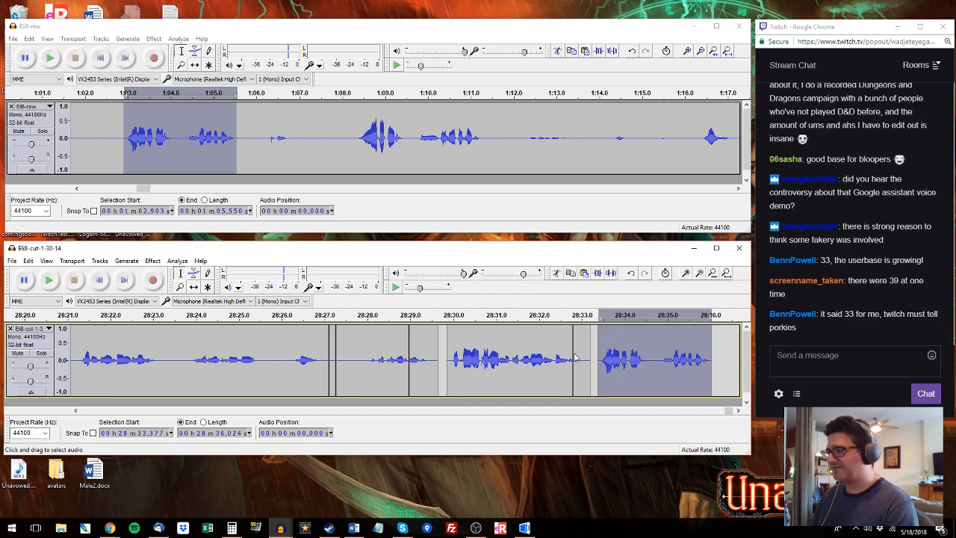
Step: Audition the raw take between 1:08.301 and 1:11.367 and mark the pause between its two phrases
left_click(351, 107)
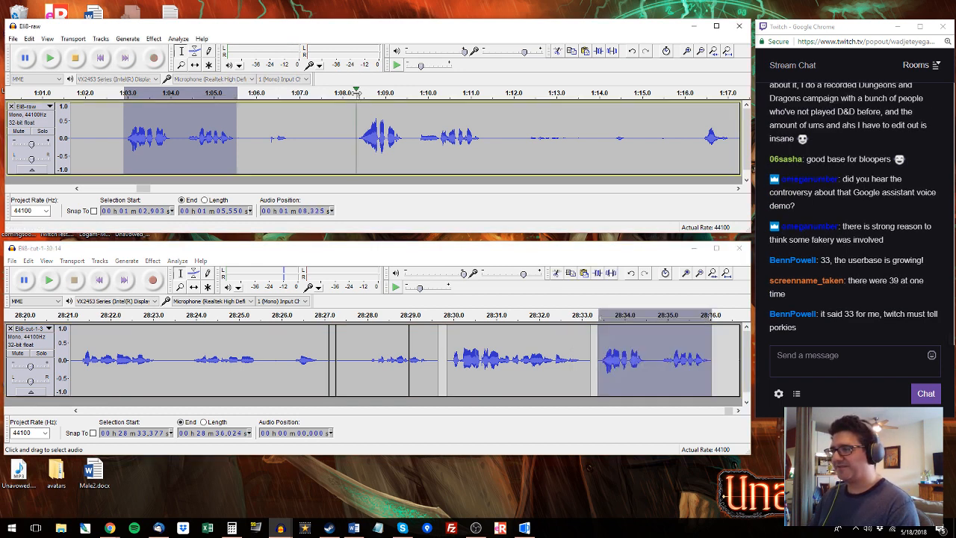
left_click(355, 136)
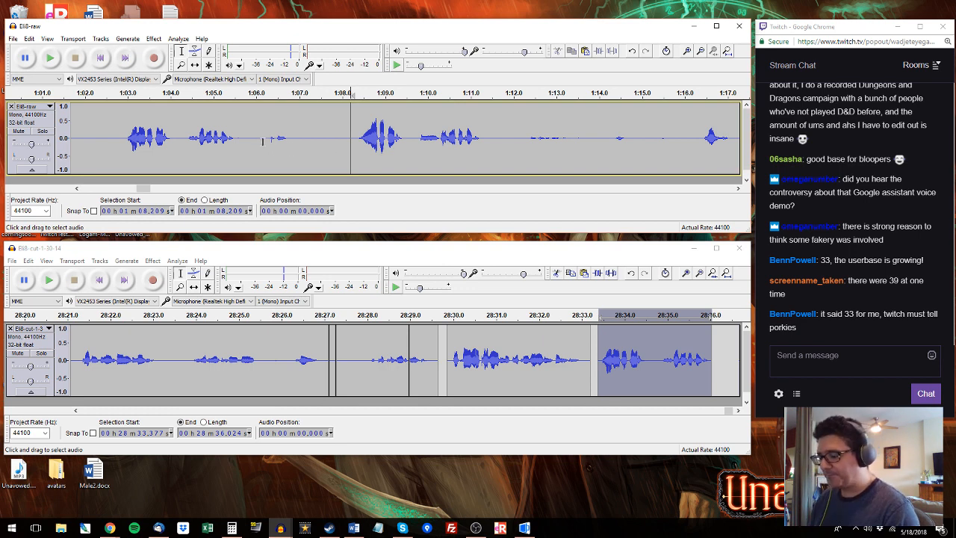
key("space")
left_click_drag(355, 138, 486, 138)
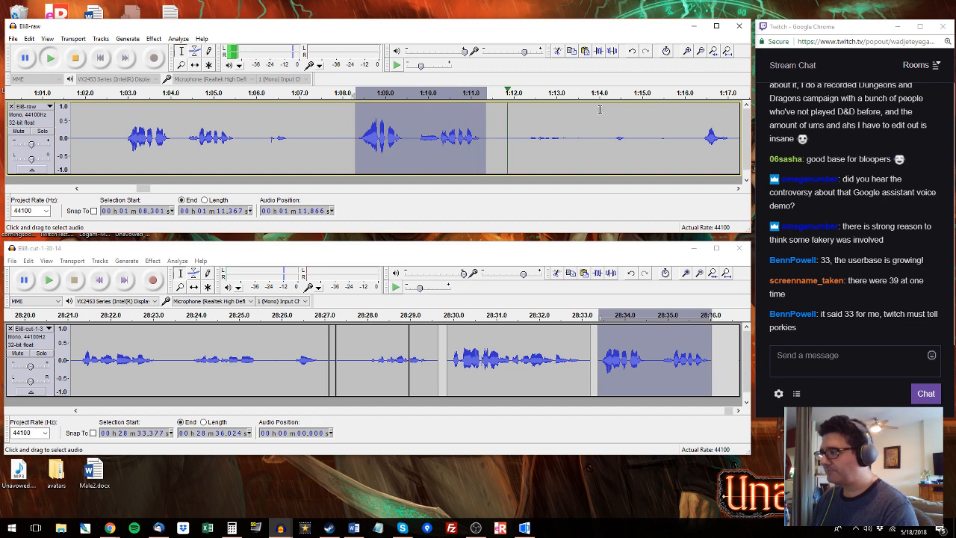
key("space")
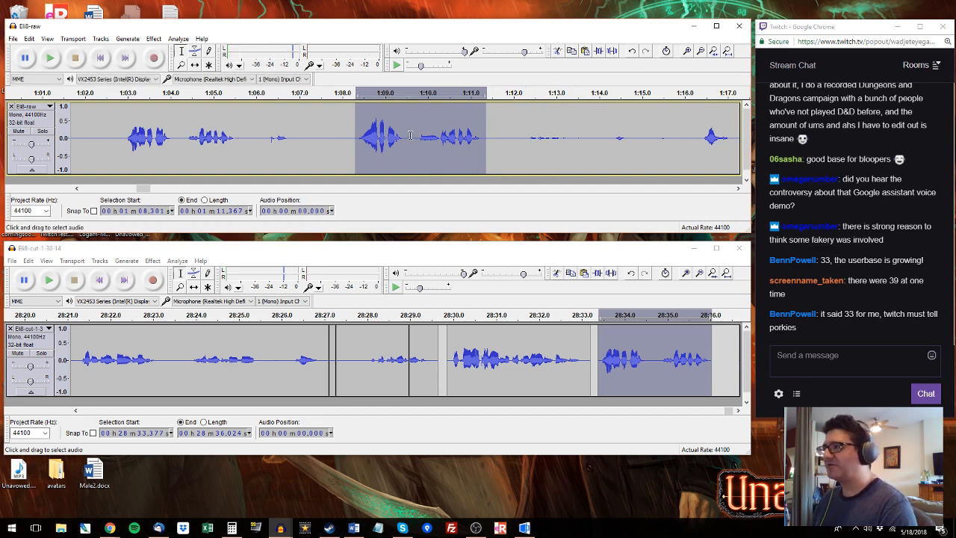
left_click(410, 133)
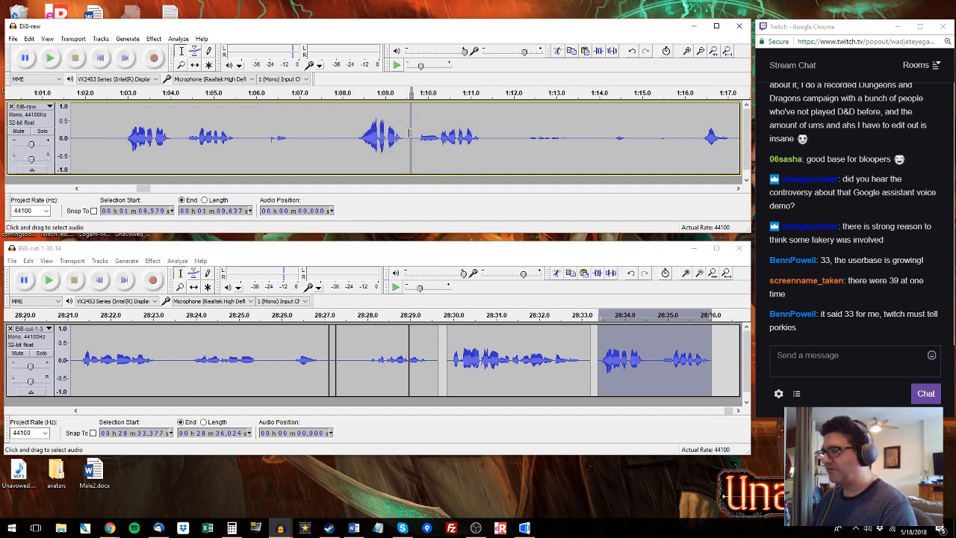
left_click_drag(414, 132, 406, 134)
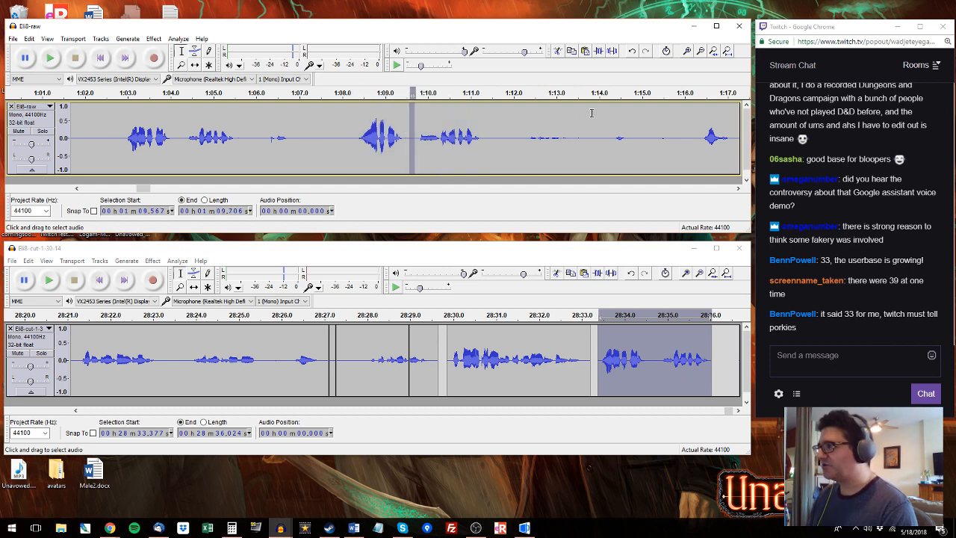
Step: Listen to the raw track from 1:16.324 and paste the section up to 1:20.689 into the cut at 28:36.198
left_click(698, 132)
left_click(739, 189)
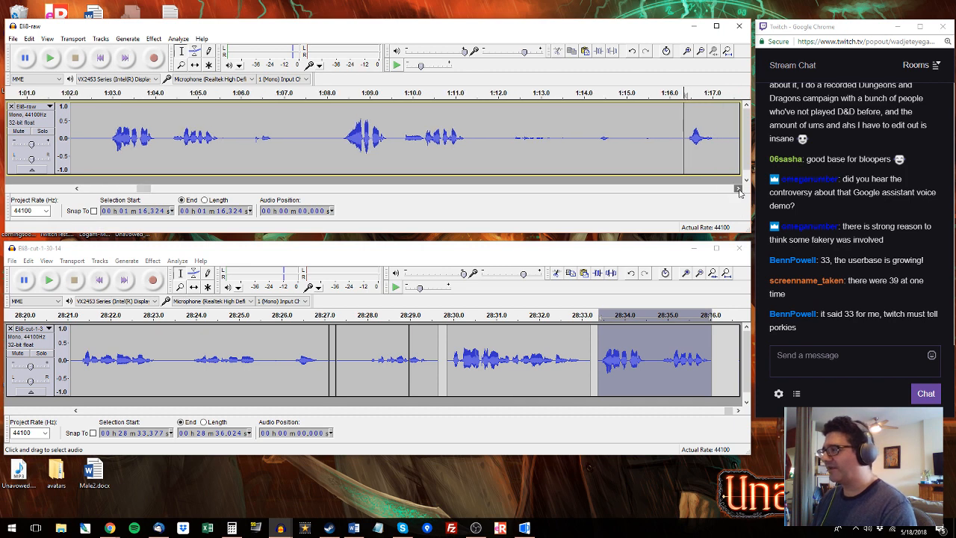
left_click(740, 188)
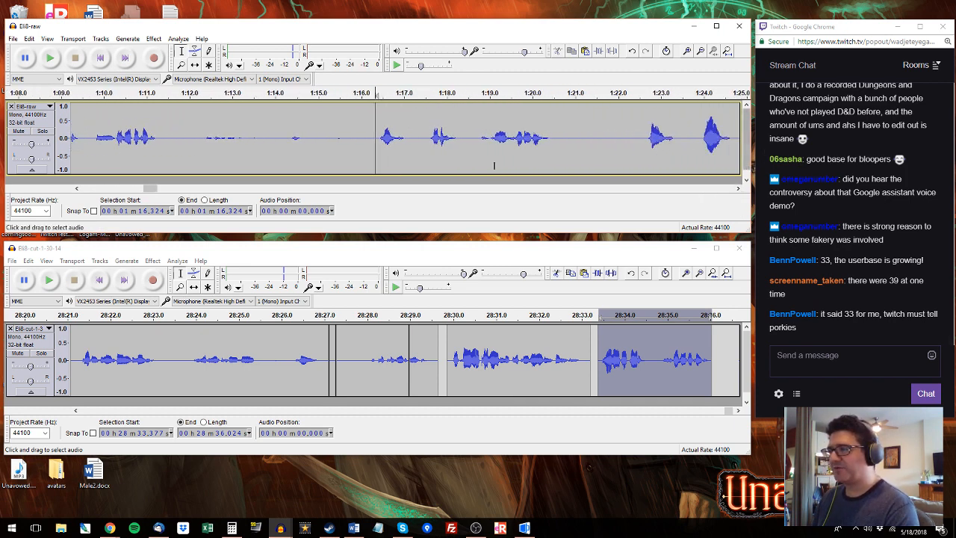
key("space")
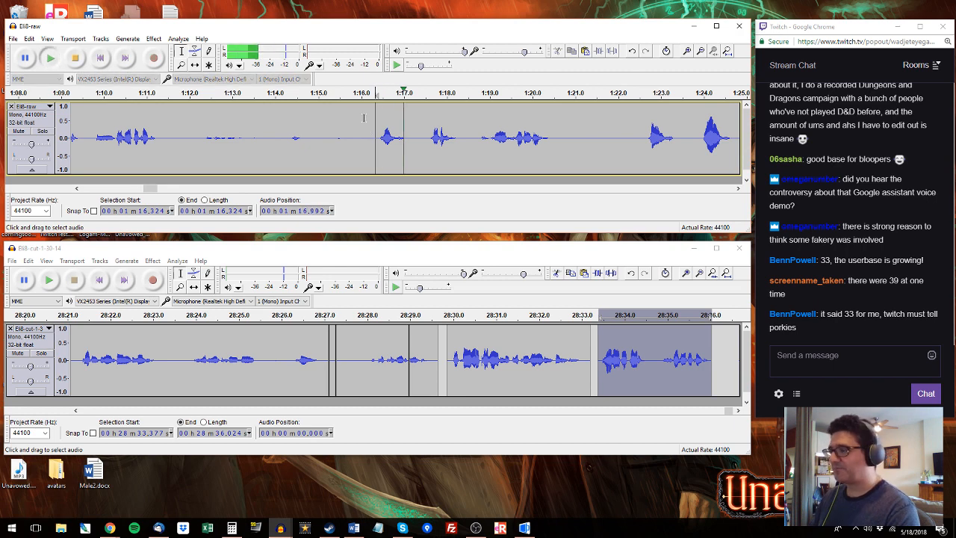
left_click_drag(384, 140, 569, 144)
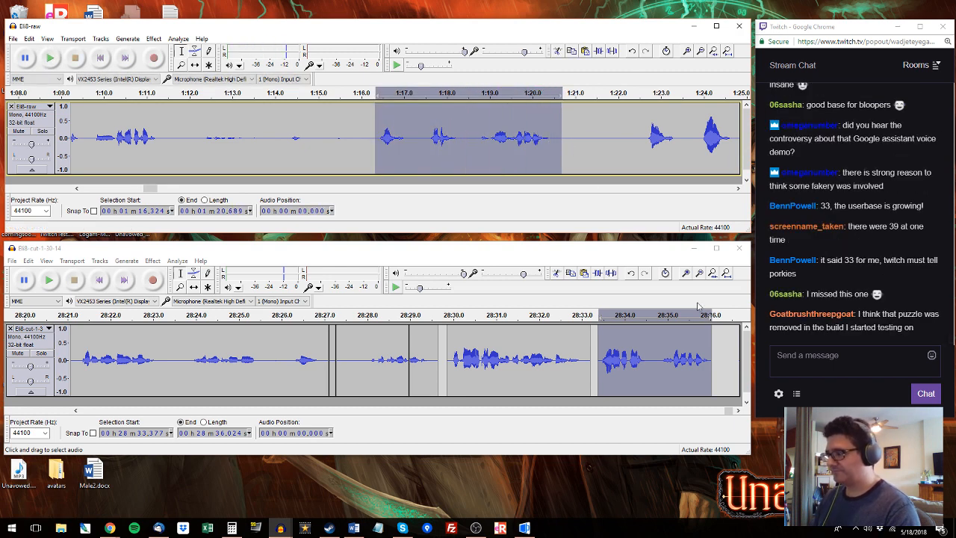
left_click_drag(718, 345, 732, 413)
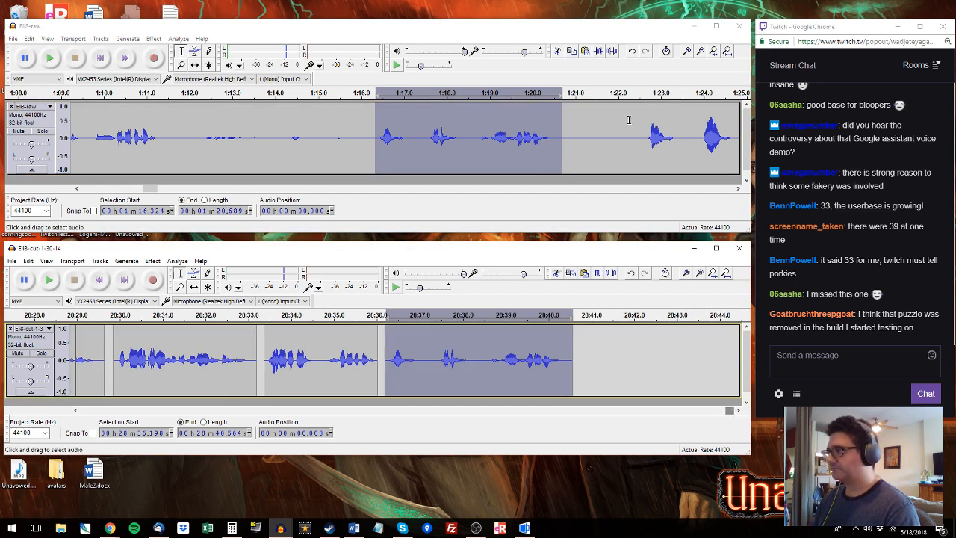
Step: Audition the raw take from 1:23.859 to 1:28.271, compare it with the cut phrase at 28:36.198, and paste it over that phrase
left_click(642, 116)
key("space")
left_click_drag(646, 142, 693, 134)
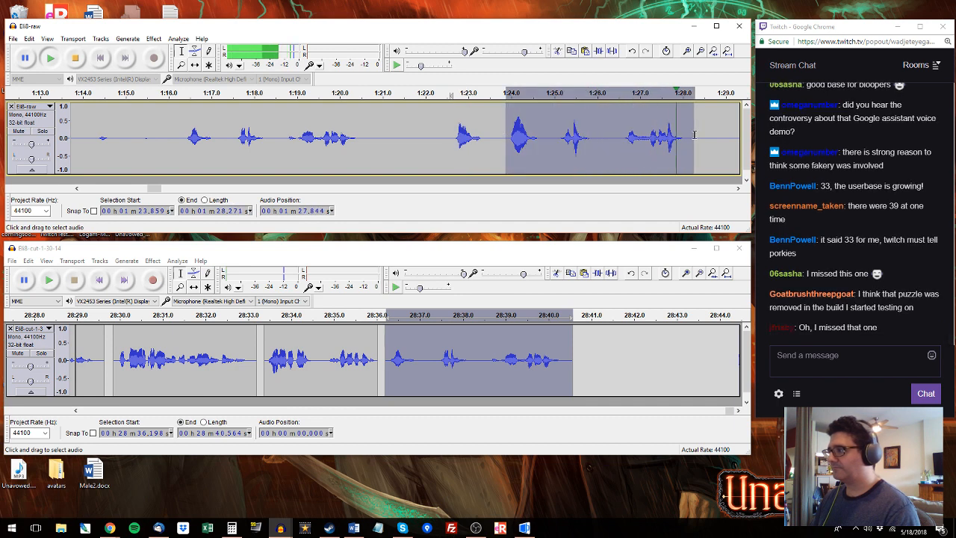
left_click(388, 362)
key("space")
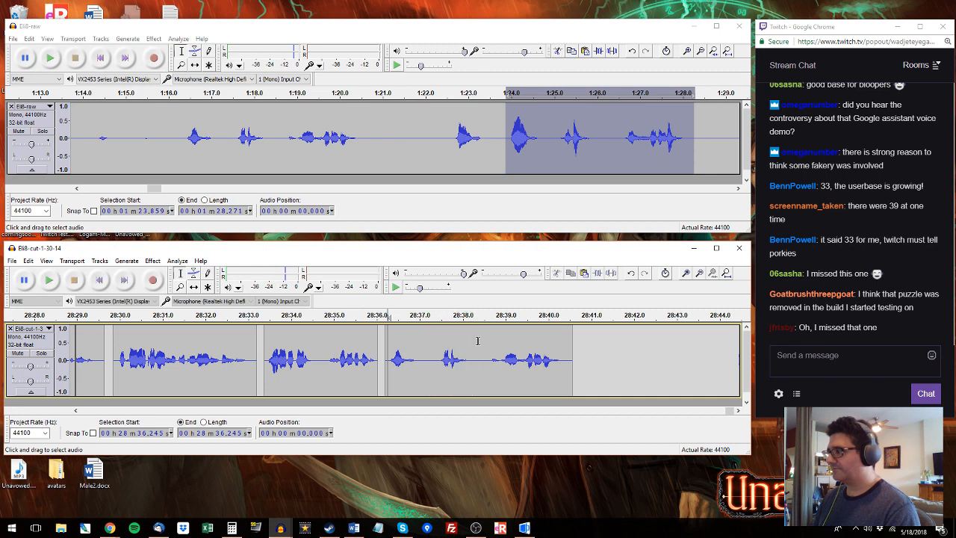
double_click(477, 340)
key("ctrl+v")
Step: Listen to the raw track from 1:29.211 and paste the section from 1:39.045 to 1:43.236 into the cut at 28:40.796
left_click(735, 118)
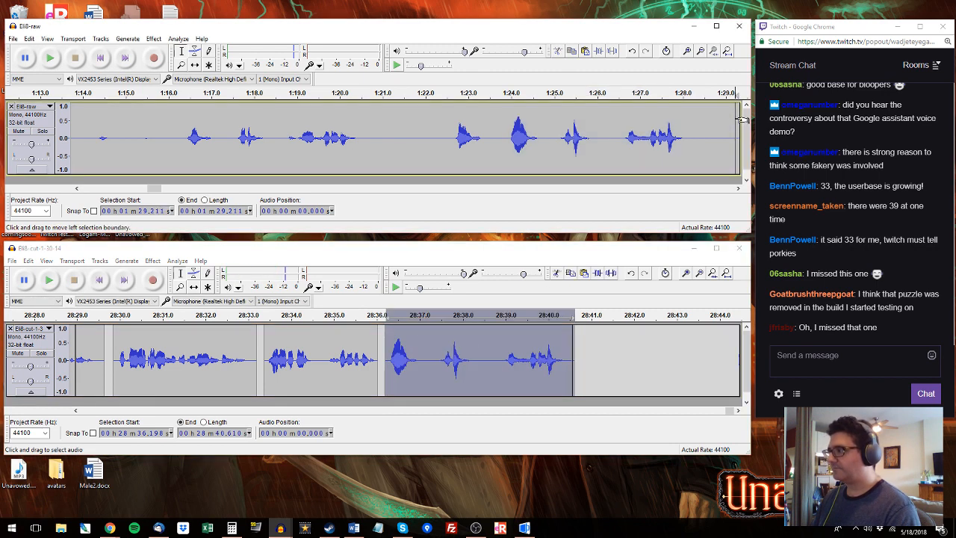
key("space")
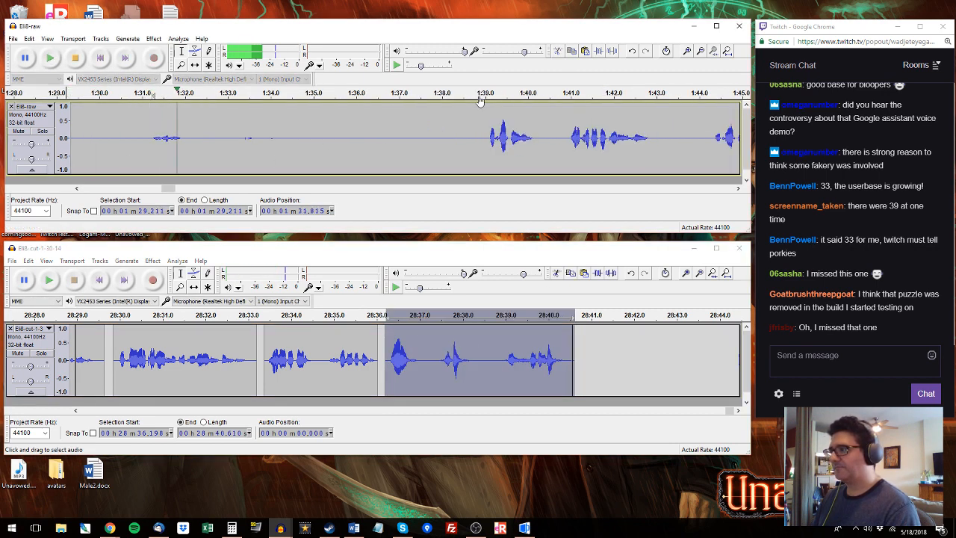
key("space")
left_click(434, 135)
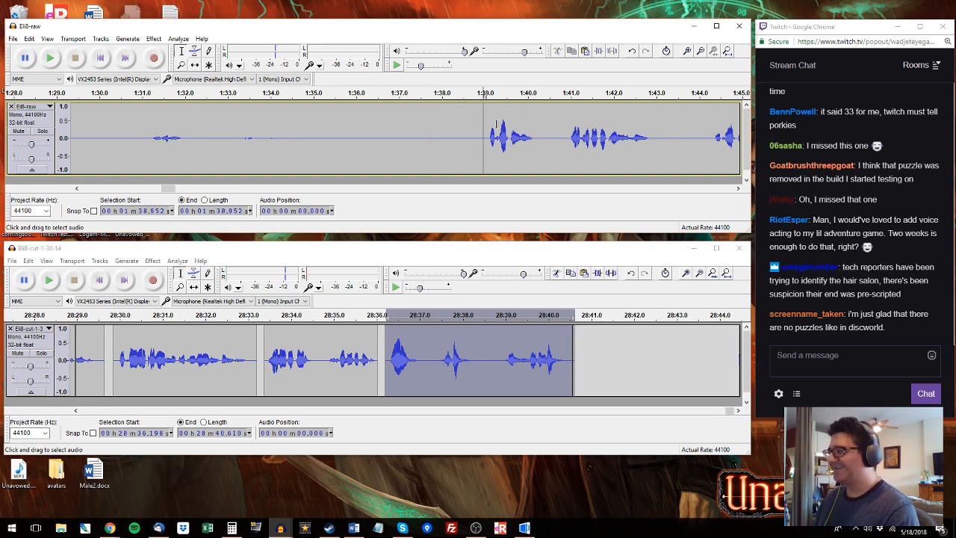
key("space")
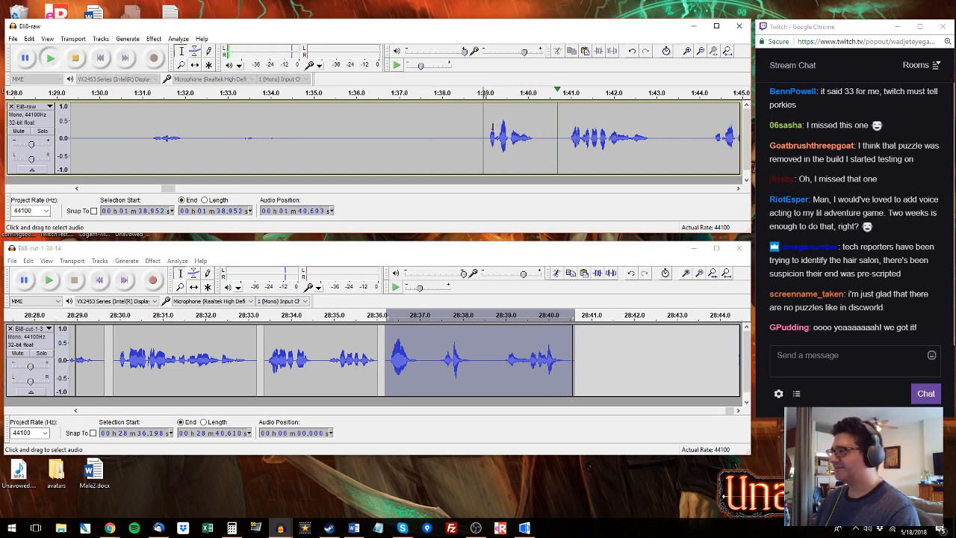
left_click_drag(486, 143, 666, 145)
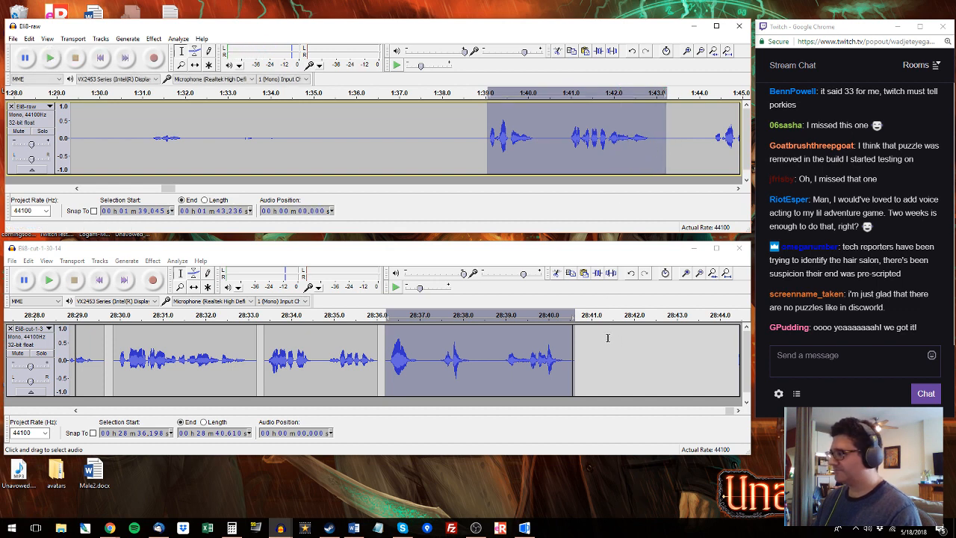
left_click_drag(583, 345, 754, 351)
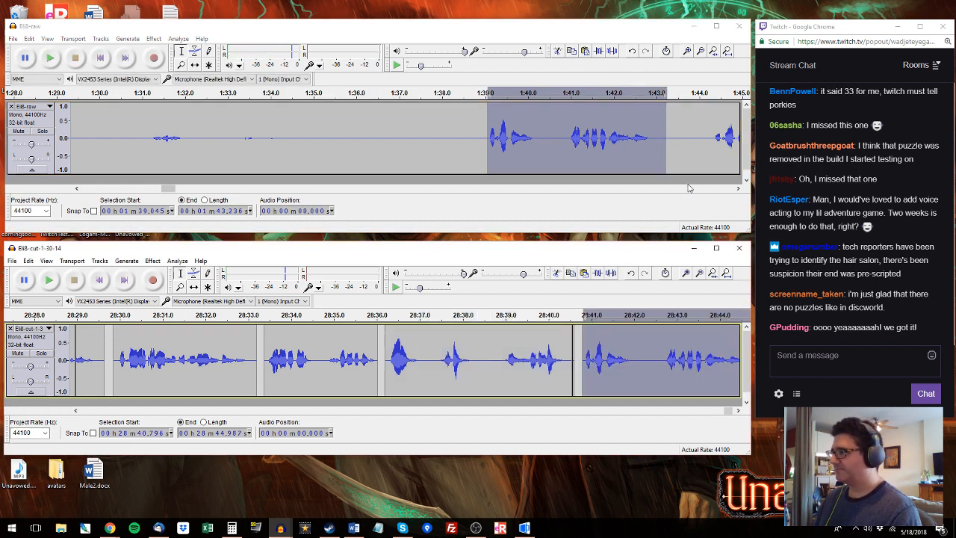
Step: Listen to the raw track from 1:44.269 and paste the section from 1:44.200 to 1:48.809 over the cut phrase at 28:40.796
left_click(710, 126)
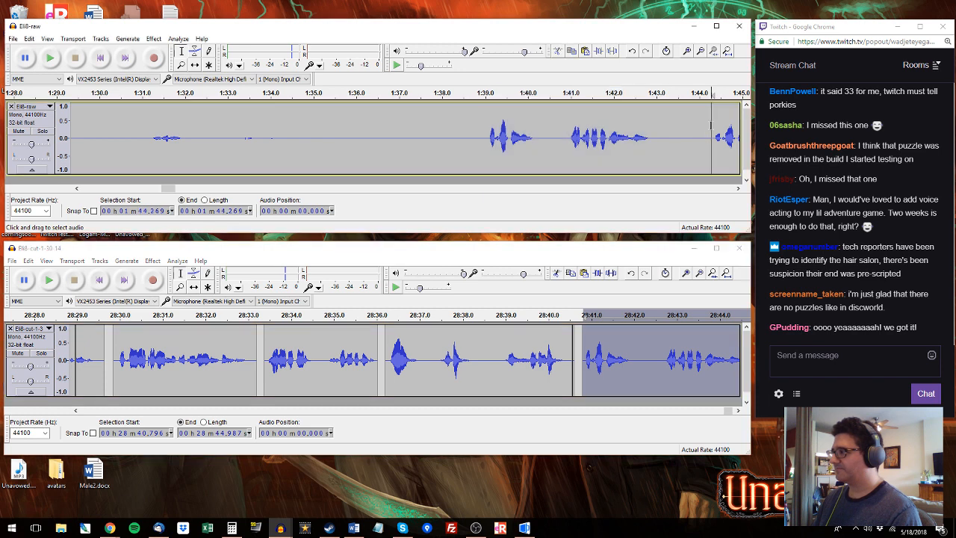
key("space")
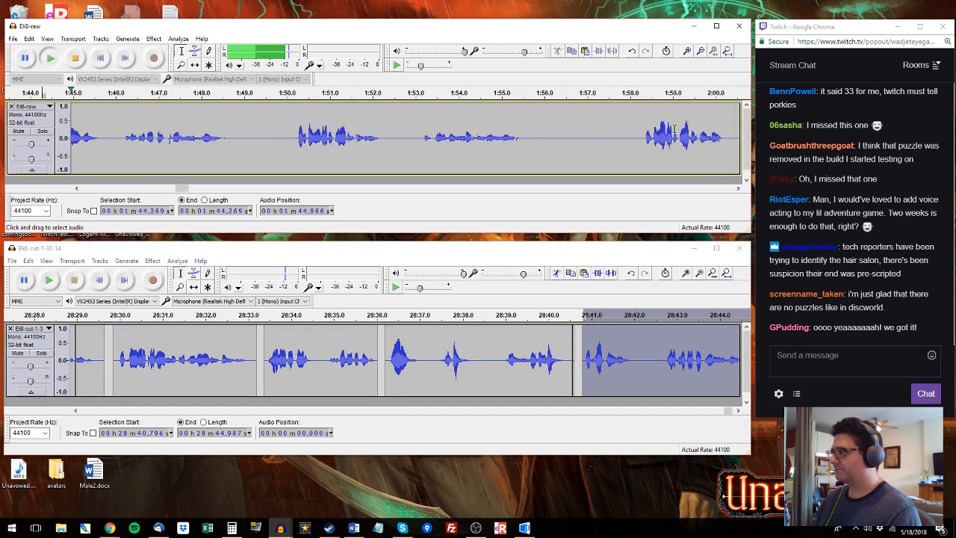
left_click_drag(236, 148, 113, 119)
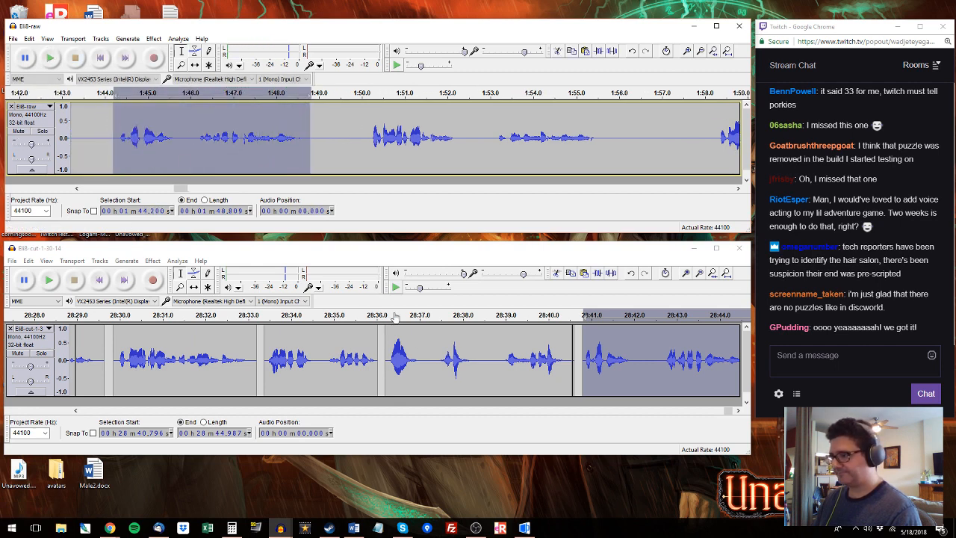
left_click(589, 243)
key("ctrl+v")
Step: Listen to the raw track from 1:50.155 and paste the section up to 1:55.775 into the cut at 28:45.568
left_click(369, 143)
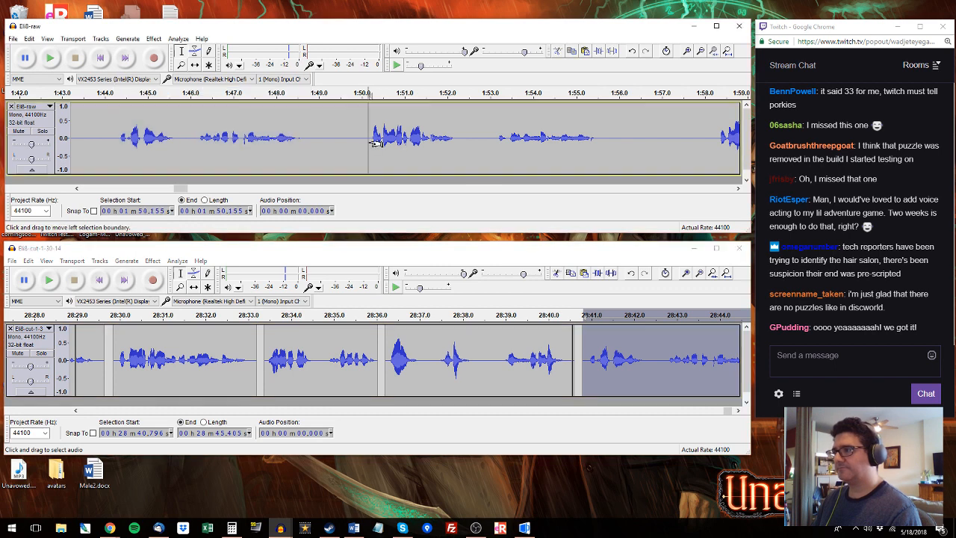
key("space")
left_click_drag(369, 141, 616, 142)
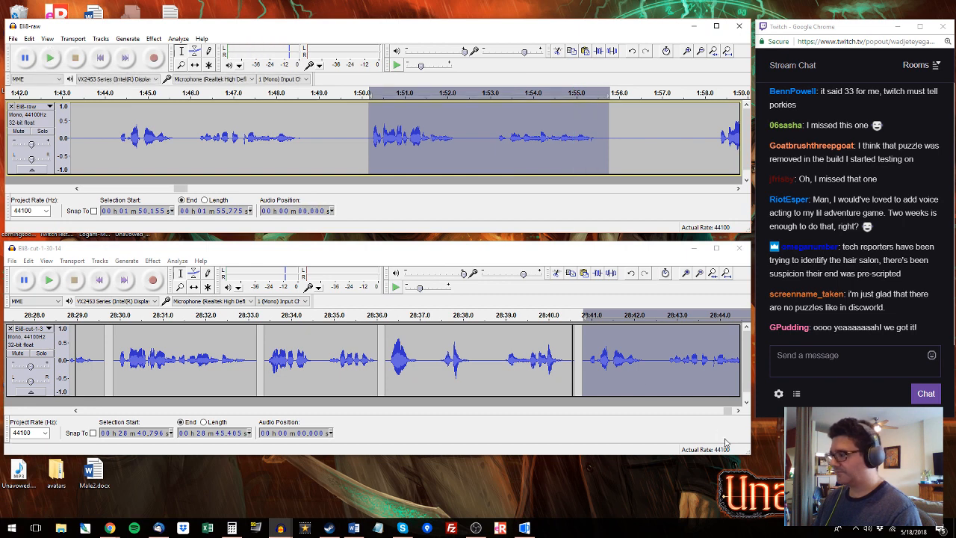
left_click(732, 411)
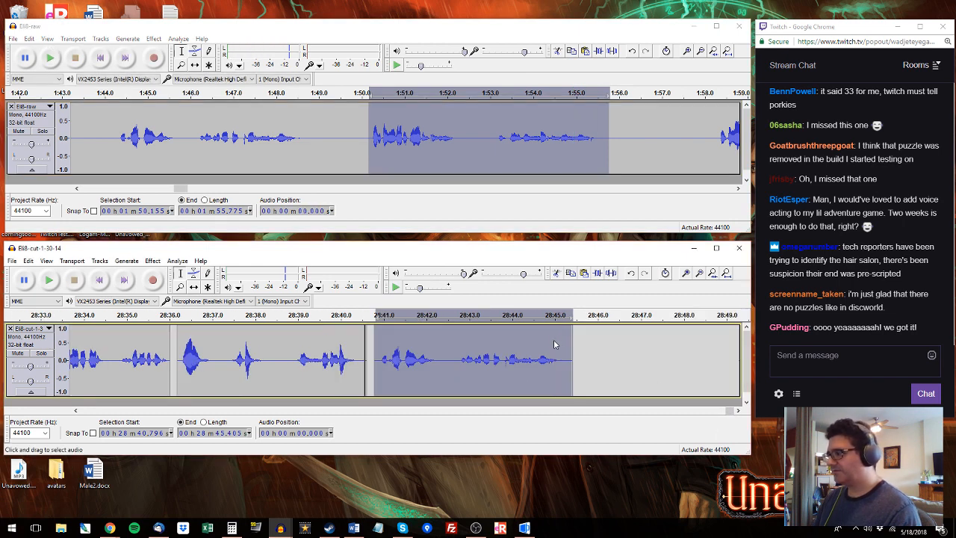
left_click(578, 336)
key("ctrl+v")
left_click(723, 412)
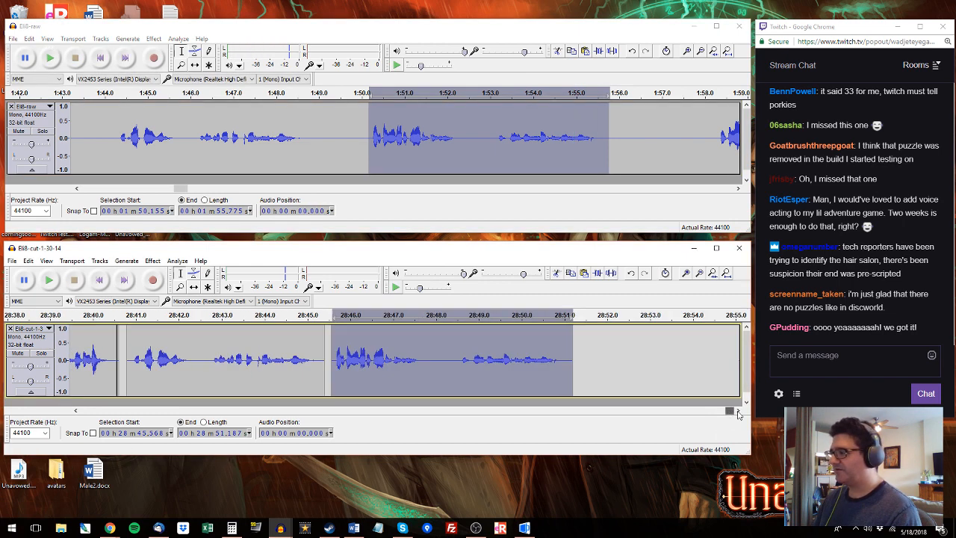
Step: Audition the raw take from 1:58.306 to 2:00.419, compare it with the cut phrase at 28:45.568, and paste it over that phrase
left_click(715, 96)
left_click(715, 95)
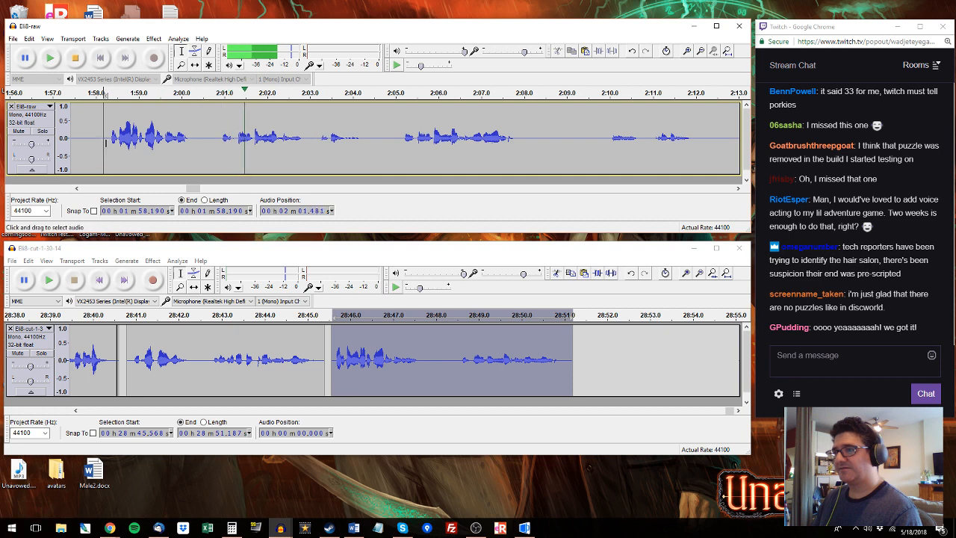
left_click_drag(108, 142, 198, 142)
key("space")
key("space")
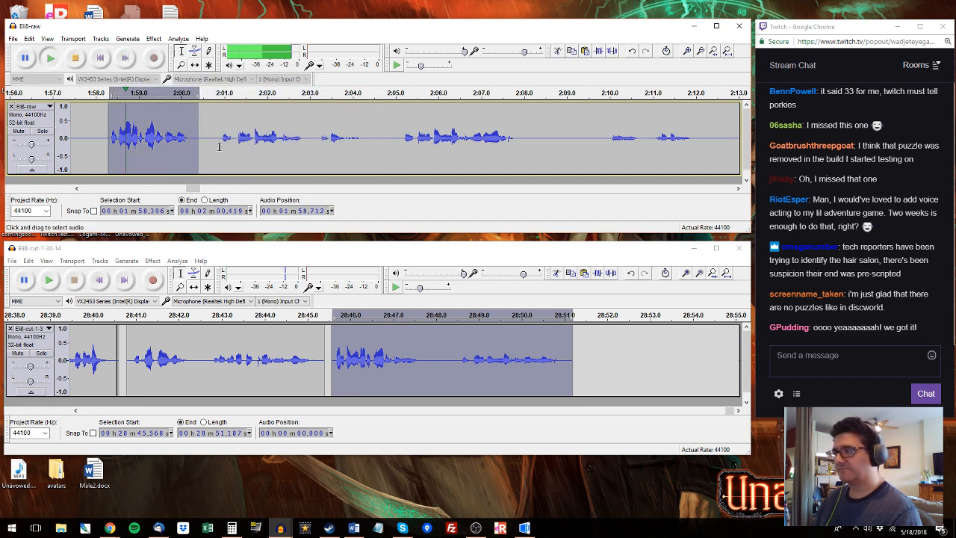
left_click(336, 352)
key("space")
left_click_drag(418, 346, 331, 338)
key("ctrl+v")
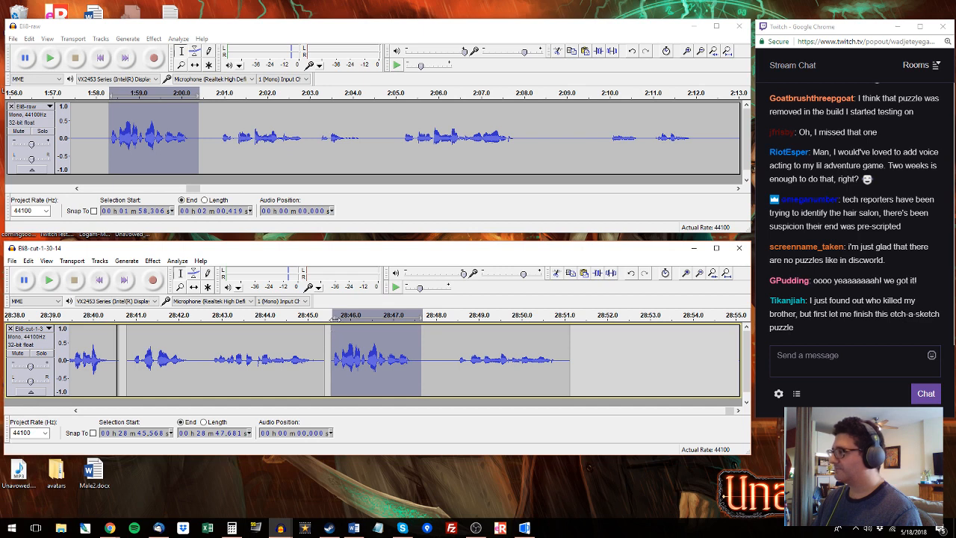
Step: Listen to the raw track from 2:00.895 and paste the section from 2:05.074 to 2:08.023 over the cut phrase at 28:48.250
left_click(219, 132)
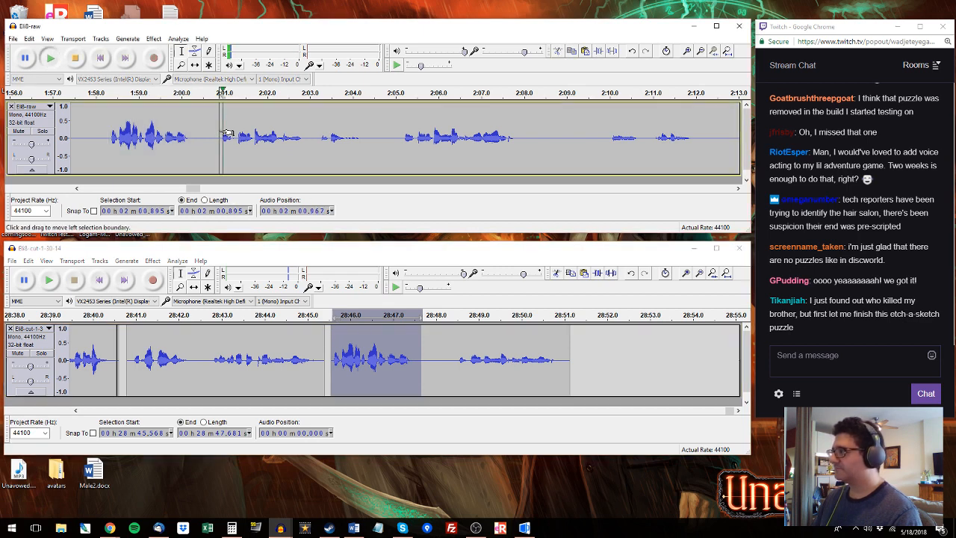
key("space")
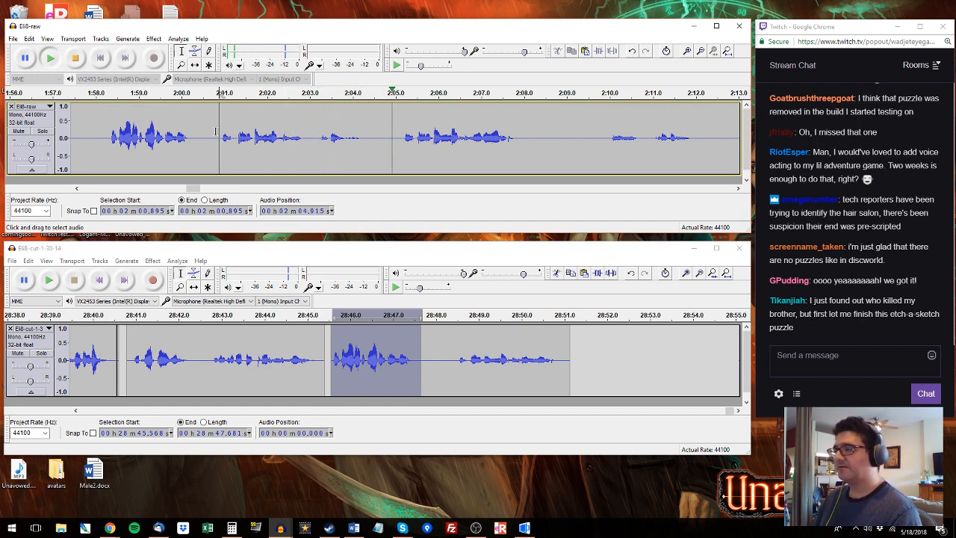
left_click_drag(399, 138, 524, 149)
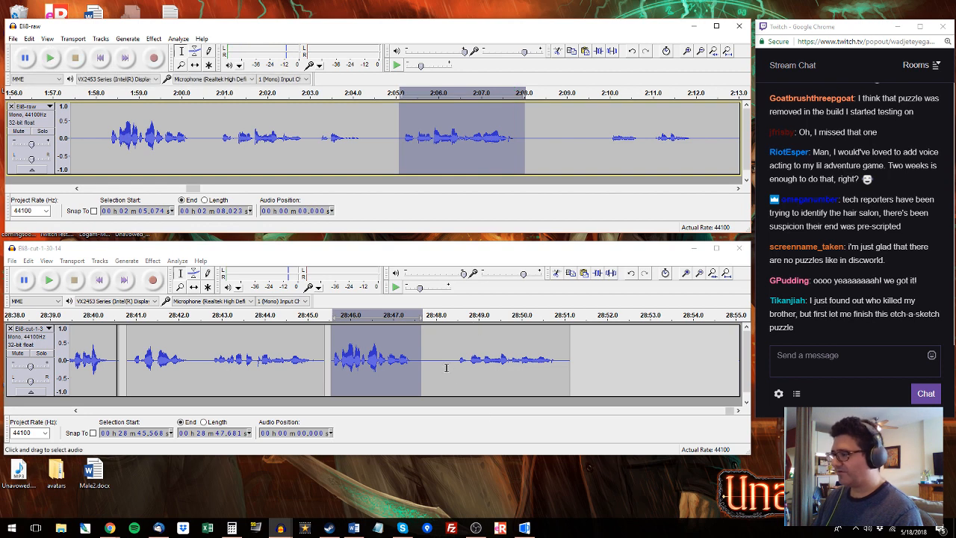
left_click_drag(446, 367, 568, 347)
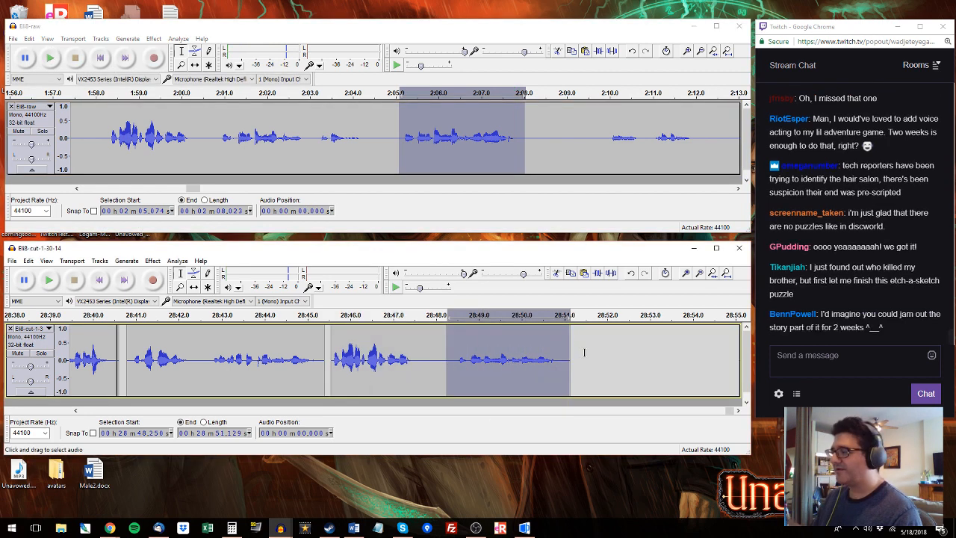
key("ctrl+v")
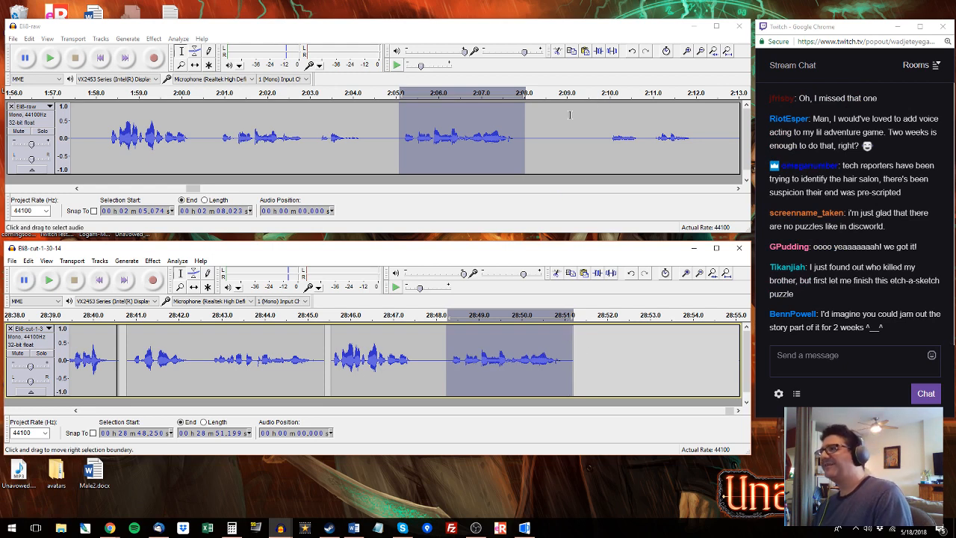
Step: Listen to the raw track from 2:09.974 and paste the section up to 2:12.354 into the cut at 28:51.326
left_click(610, 103)
key("space")
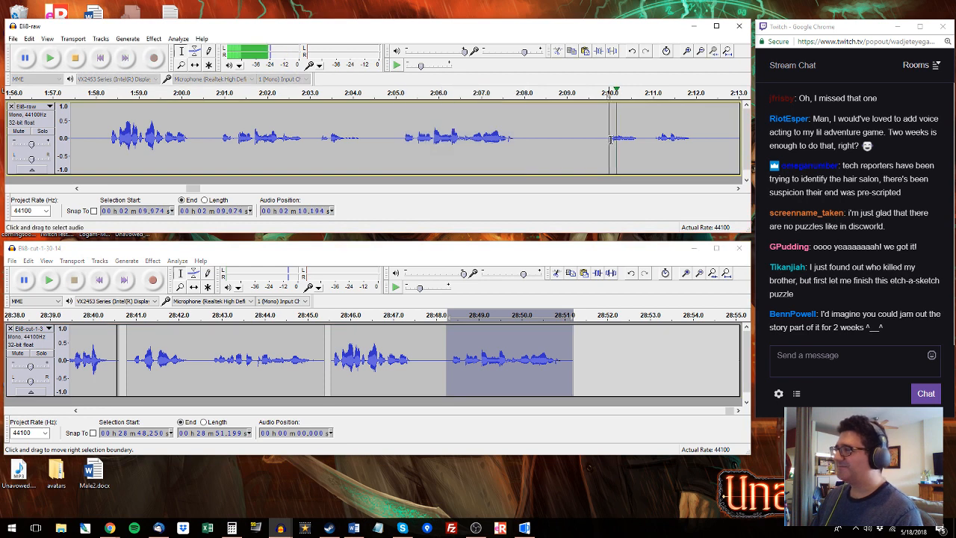
left_click(619, 142, "shift")
left_click(636, 142, "shift")
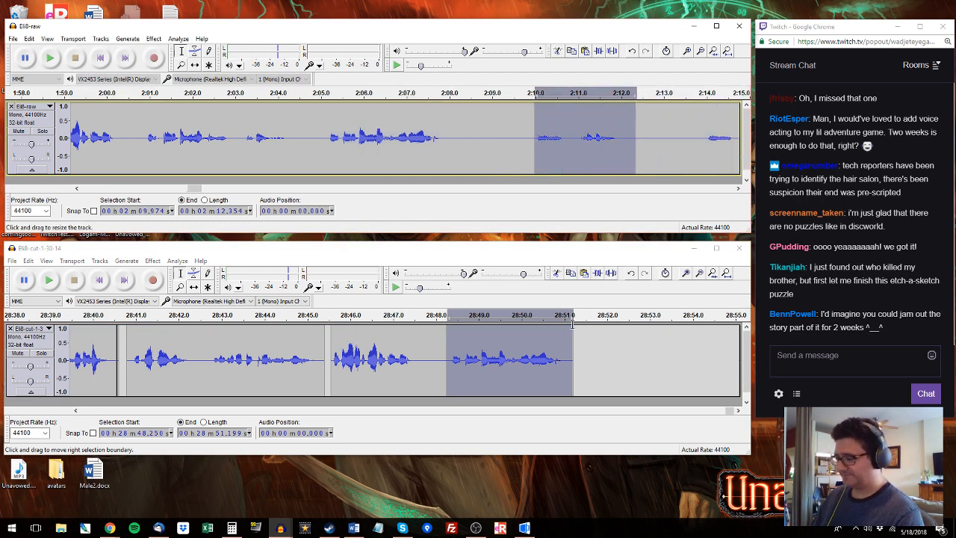
left_click_drag(579, 359, 681, 360)
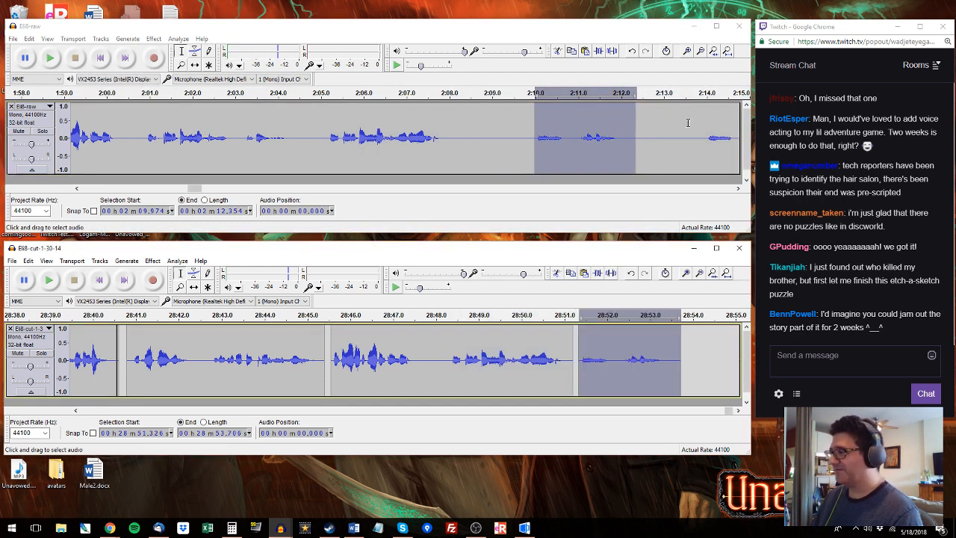
Step: Audition the raw track from 2:13.909, paste the section from 2:22.652 to 2:24.533 into the cut at 28:53.892, and play the cut from 28:51.442
left_click(702, 117)
key("space")
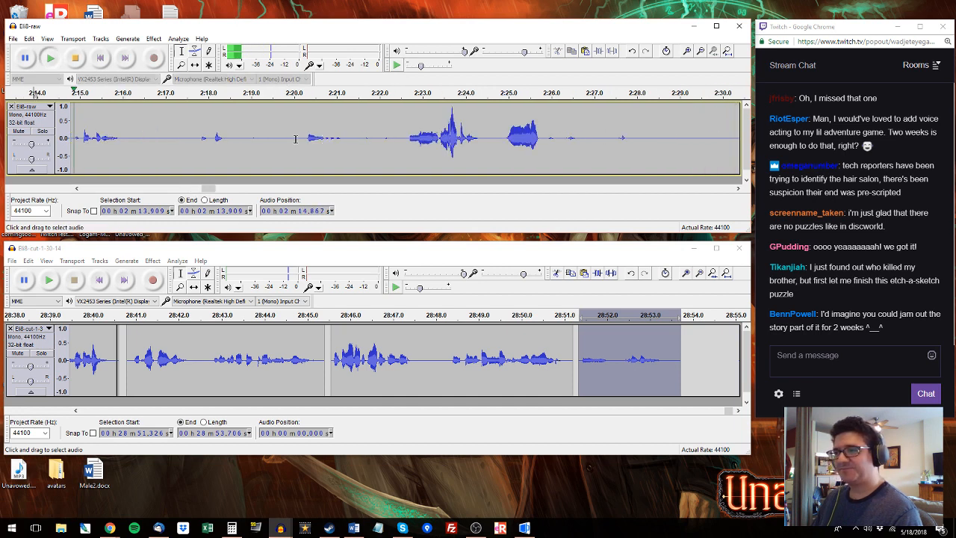
left_click(299, 93)
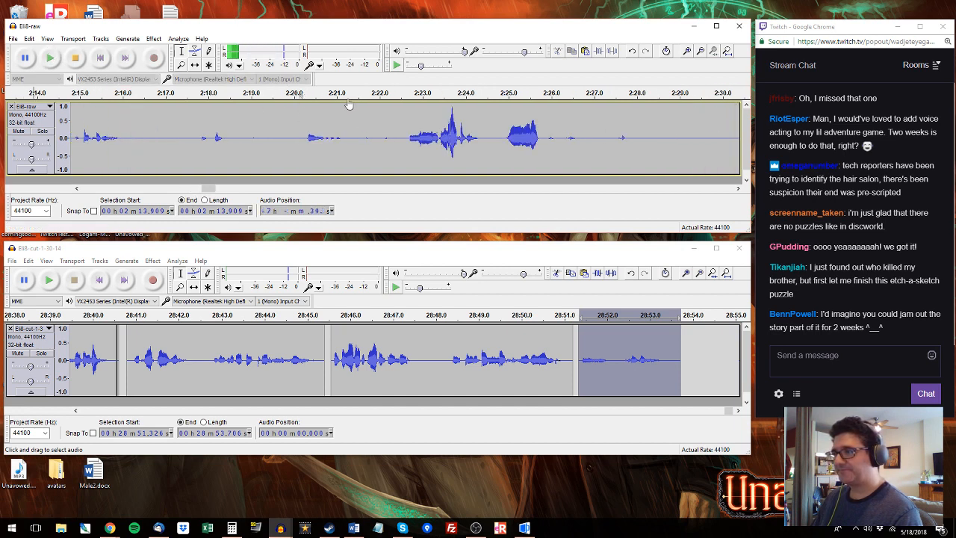
left_click(409, 97)
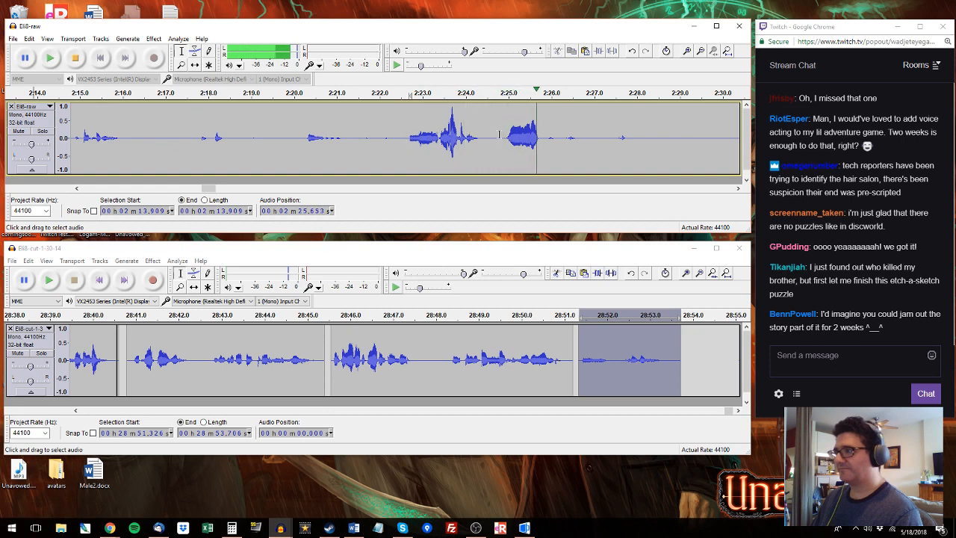
mouse_move(408, 138)
left_mouse_down()
mouse_move(500, 141)
mouse_move(488, 141)
left_mouse_up()
key("space")
left_click(688, 347)
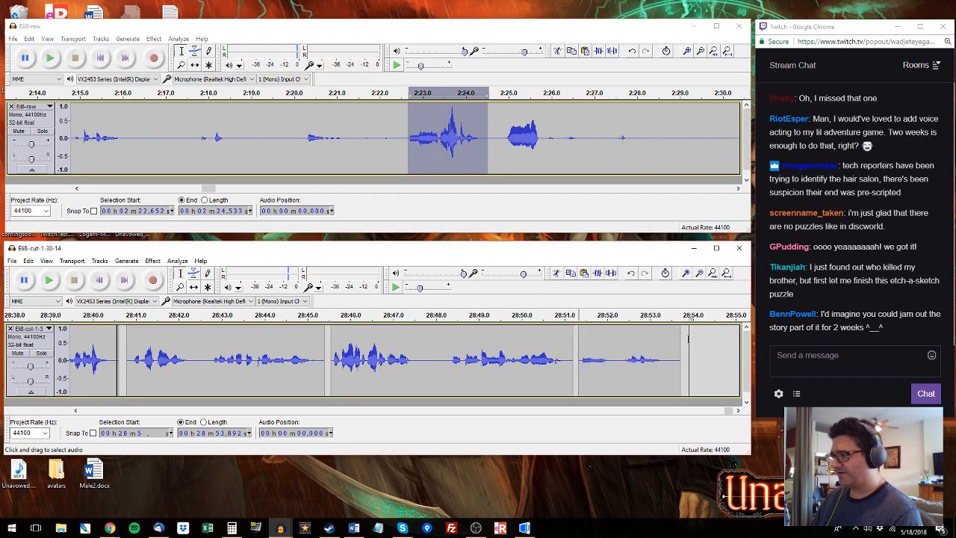
key("ctrl+v")
left_click(584, 360)
key("space")
left_click(733, 411)
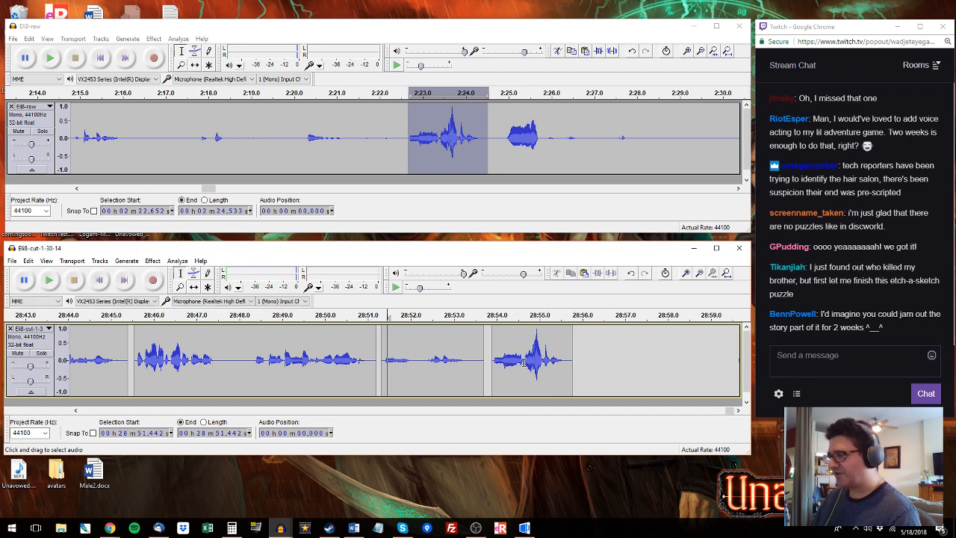
Step: Apply the Leveler with Moderate leveling and a -70 dB noise threshold to the cut clip from 28:53.892 to 28:55.773
mouse_move(522, 362)
left_mouse_down()
mouse_move(543, 362)
mouse_move(533, 362)
left_mouse_up()
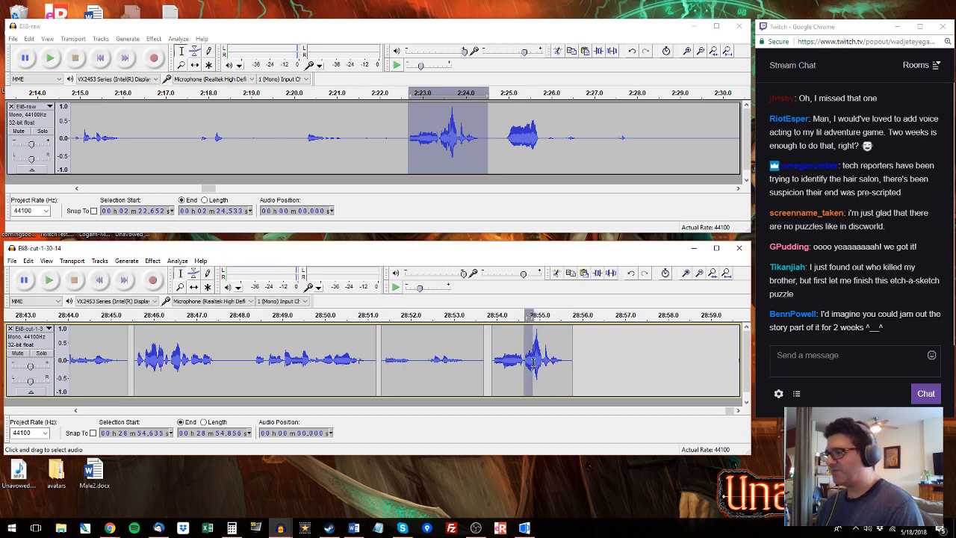
double_click(506, 357)
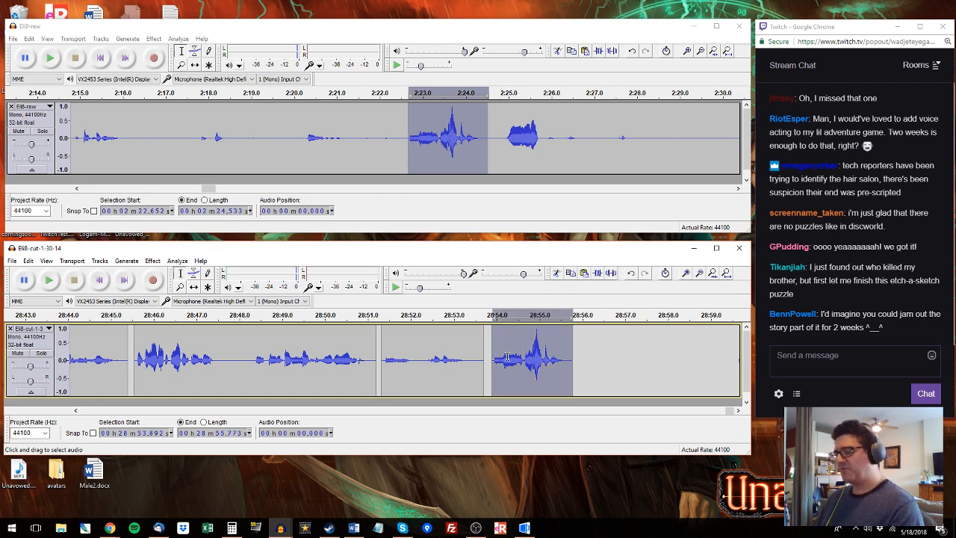
key("ctrl+e")
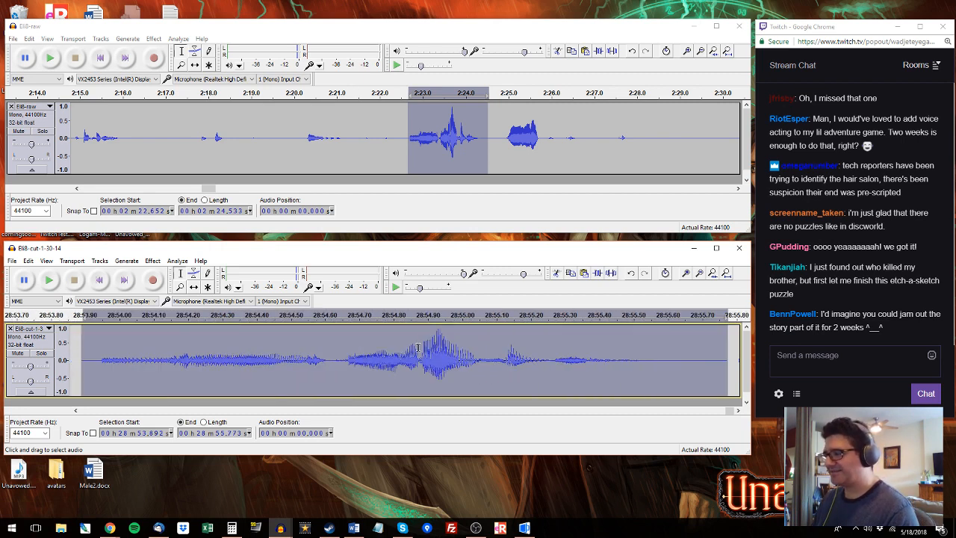
key("ctrl+3")
key("ctrl+3")
key("ctrl+3")
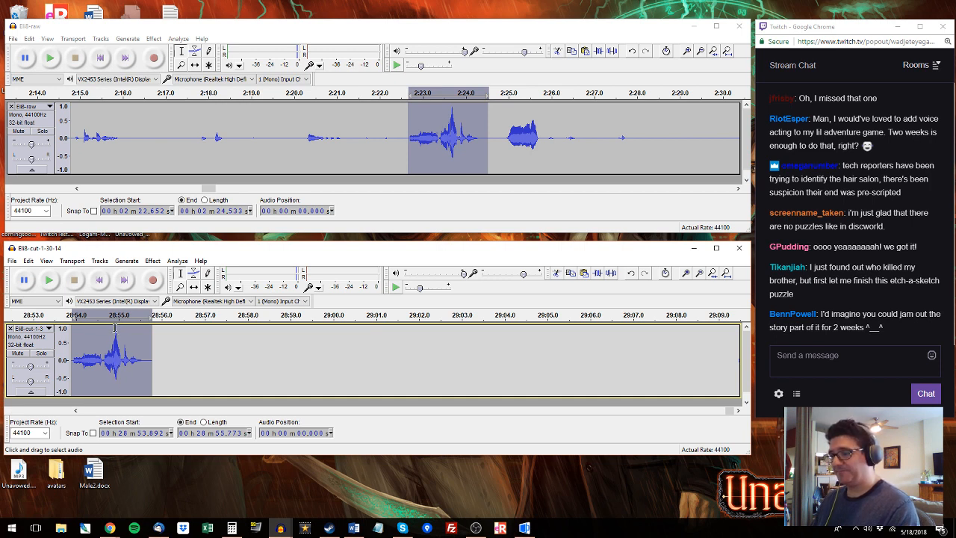
left_click(76, 411)
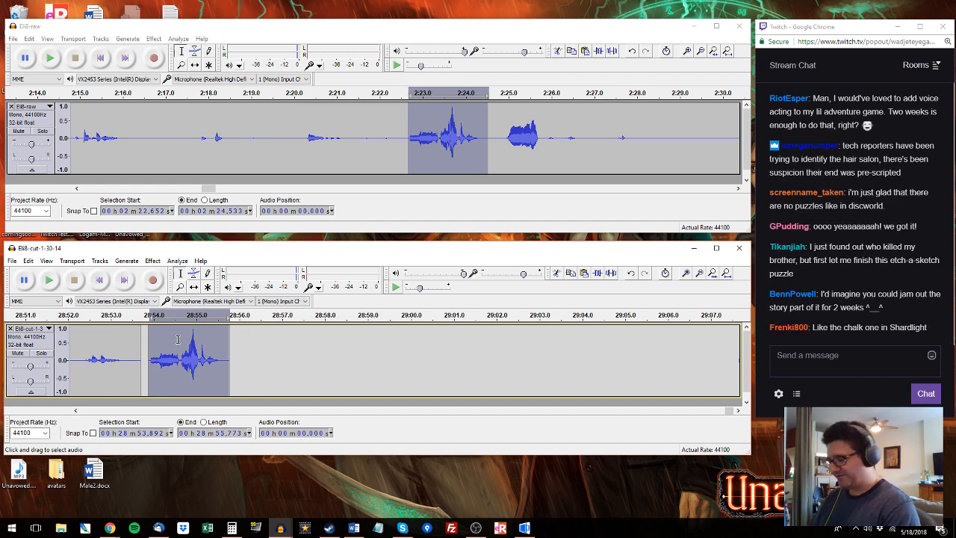
key("ctrl+l")
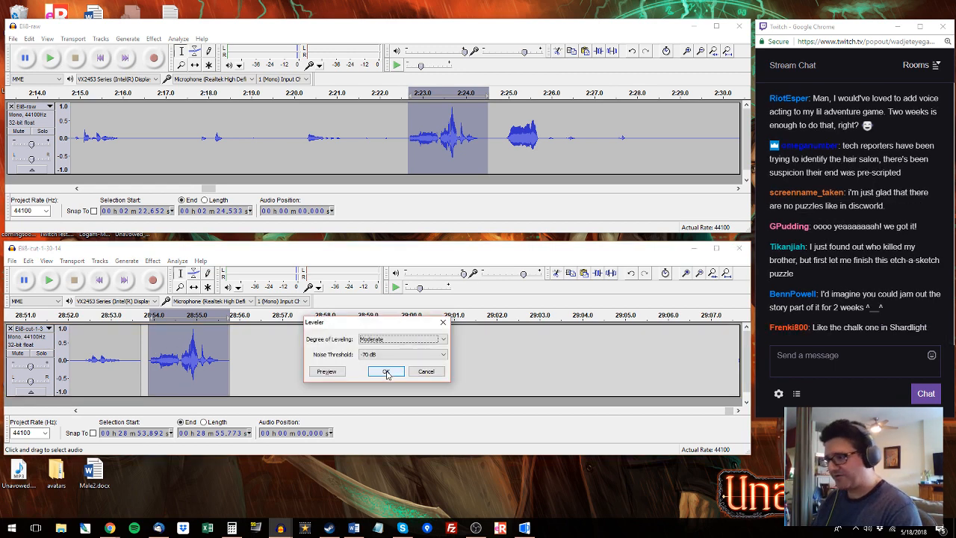
left_click(386, 374)
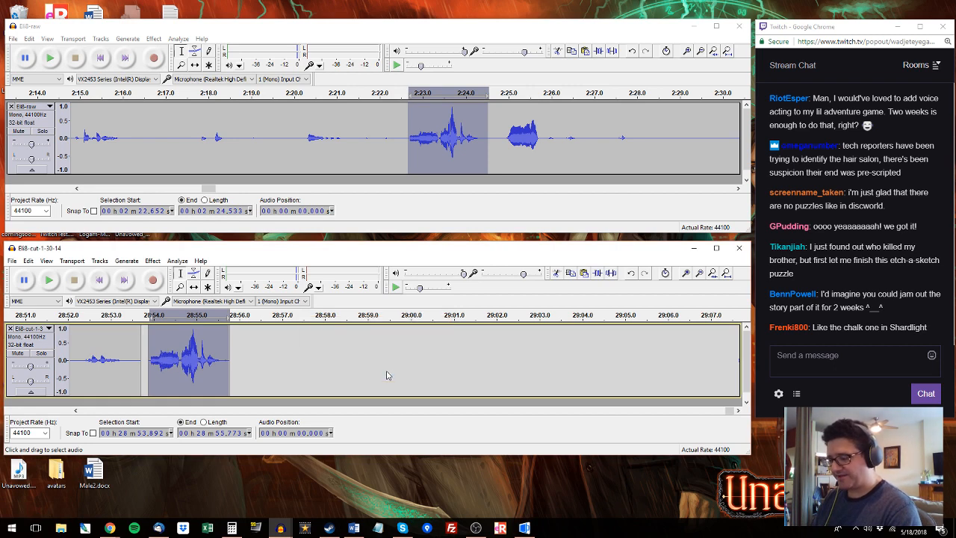
Step: Boost the loudness of the leveled cut clip at 28:53.892 and listen to the result
key("ctrl+shift+c")
left_click(434, 459)
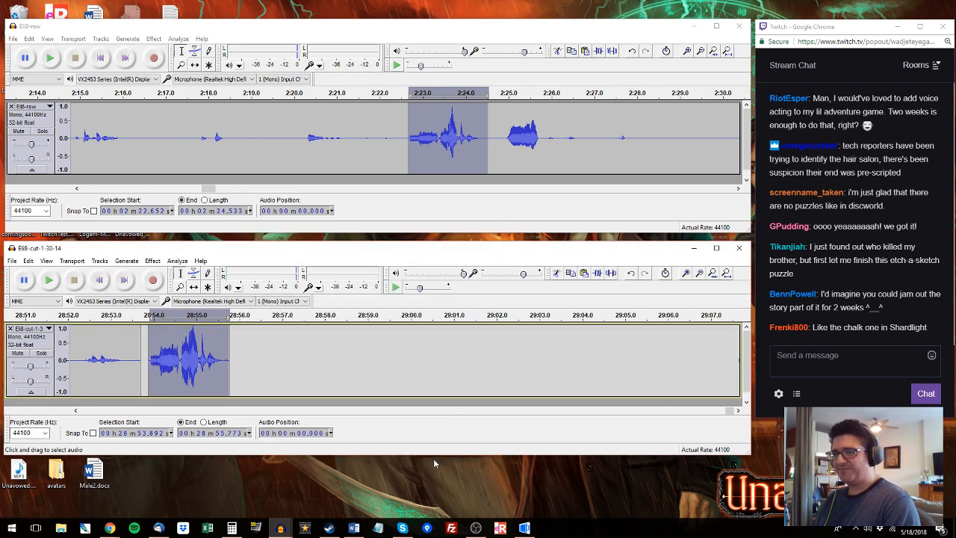
key("space")
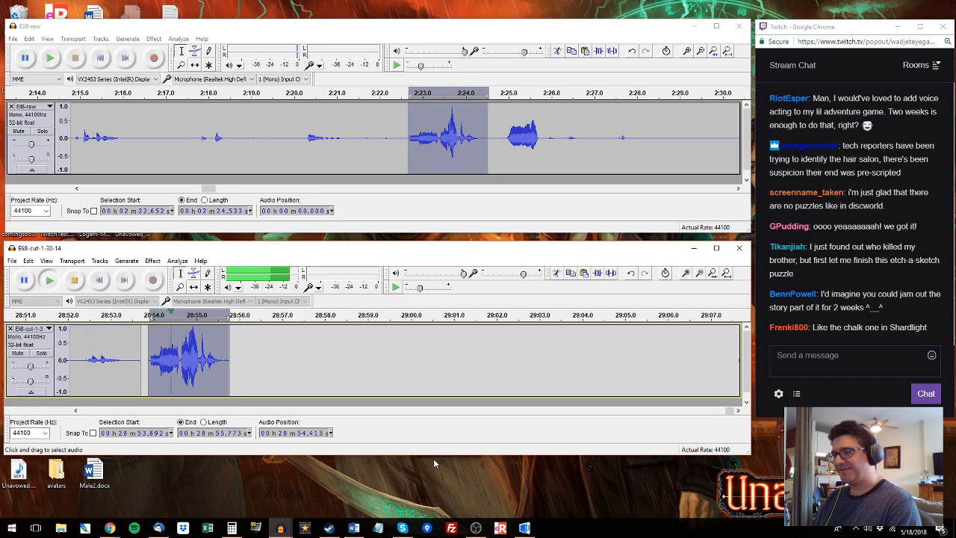
Step: Undo the recent amplitude changes to the last clip in the cut track, from about 28:53.9 to 28:55.8
key("ctrl+z")
key("ctrl+z")
key("ctrl+z")
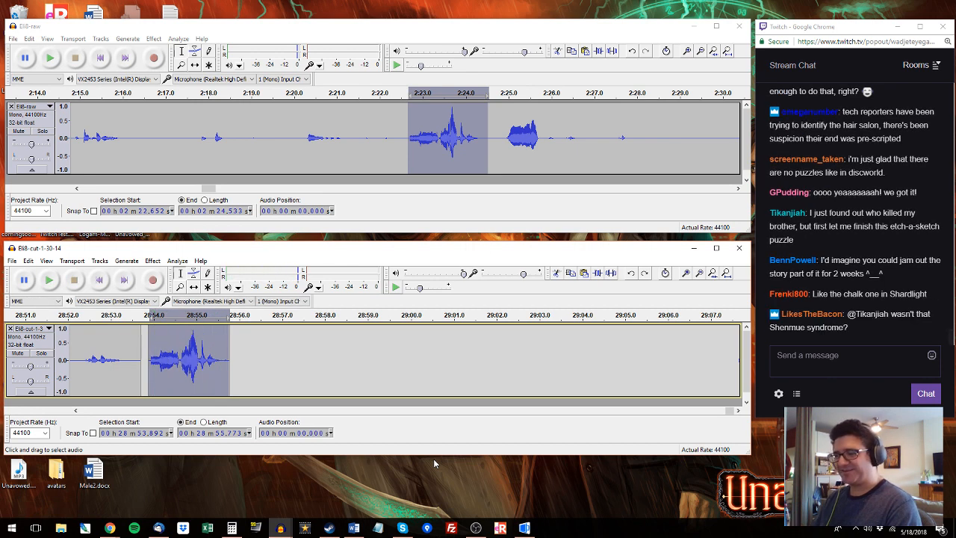
key("ctrl+v")
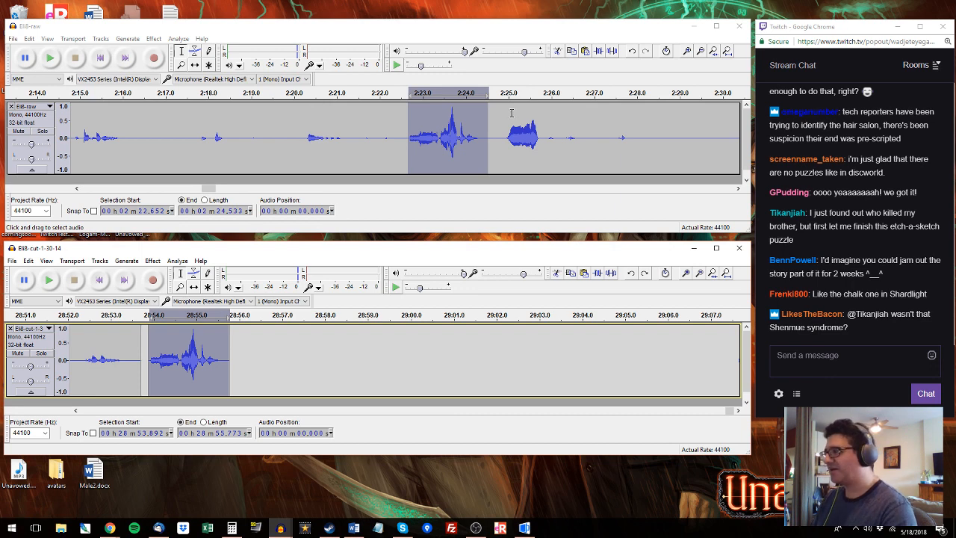
Step: Copy the raw take from about 2:32.44 to 2:33.38 into the cut track at about 28:55.92, after the last clip
left_click(693, 90)
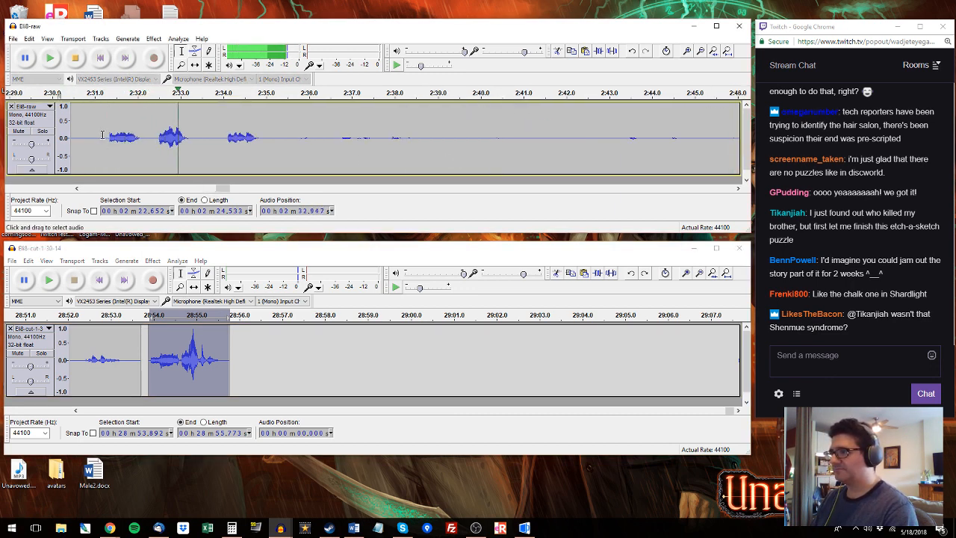
left_click_drag(157, 131, 196, 132)
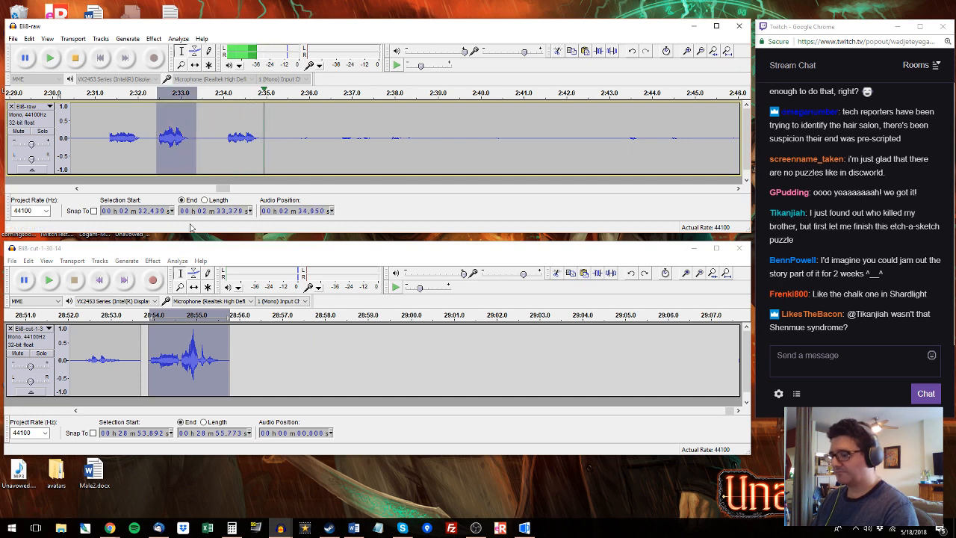
key("space")
left_click(236, 362)
key("ctrl+v")
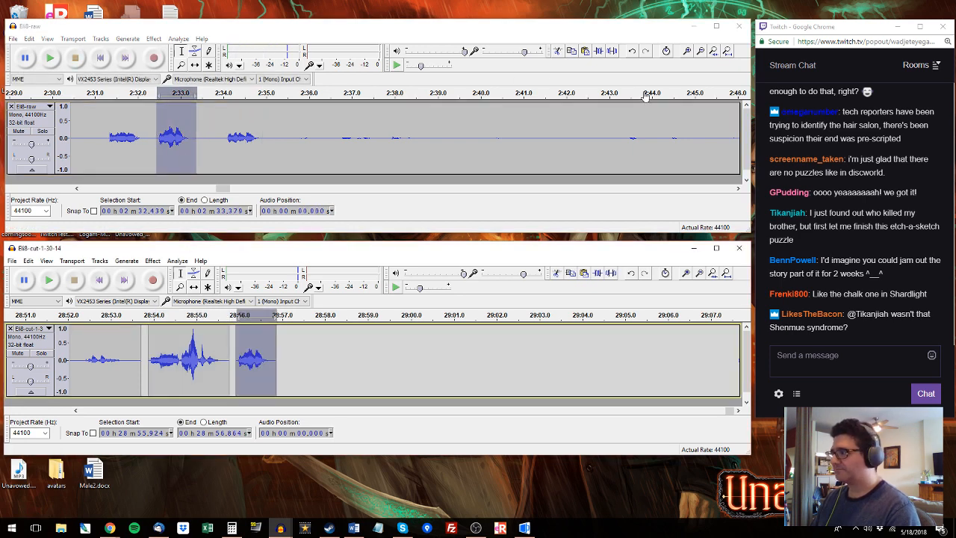
Step: Copy the raw passage from about 2:46.95 to 2:51.19 into the cut track at about 28:57.04
left_click(714, 97)
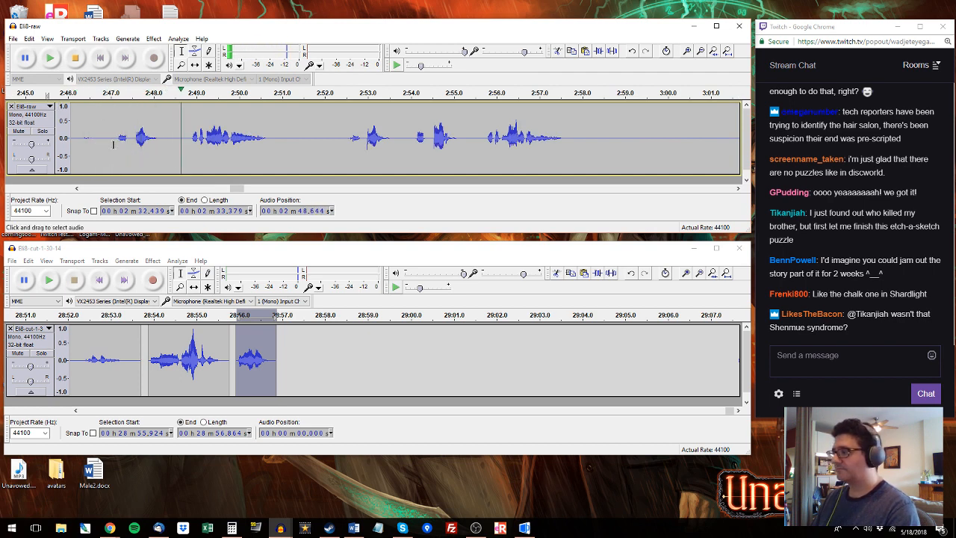
left_click_drag(182, 138, 274, 138)
left_click_drag(109, 137, 290, 137)
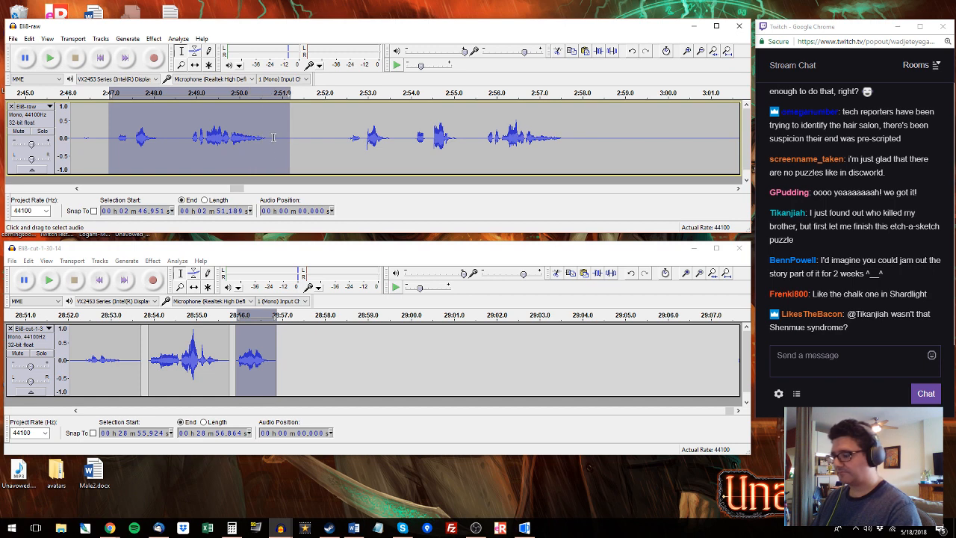
left_click(278, 330)
key("ctrl+v")
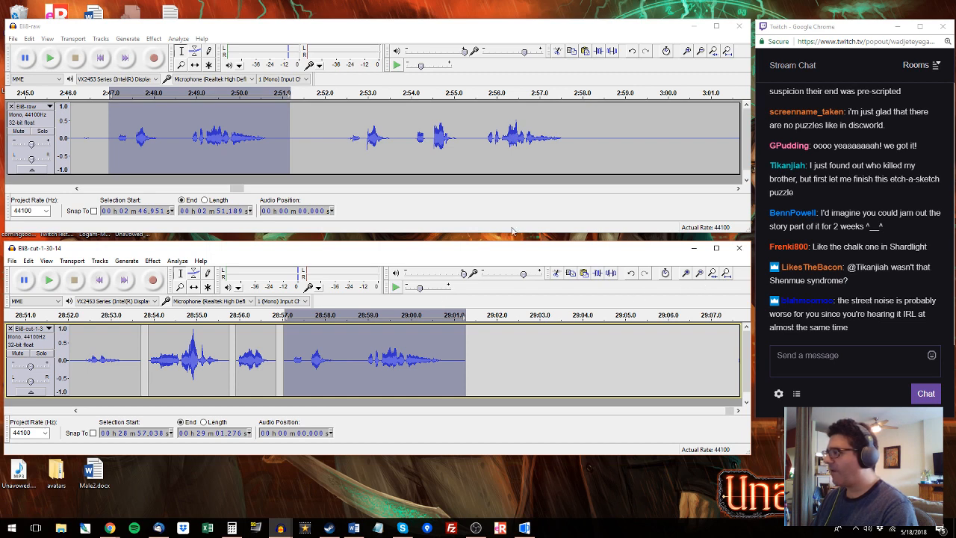
Step: Replace the clip at 28:57.04 in the cut track with the raw take from about 2:54.01 to 2:57.73
left_click(347, 98)
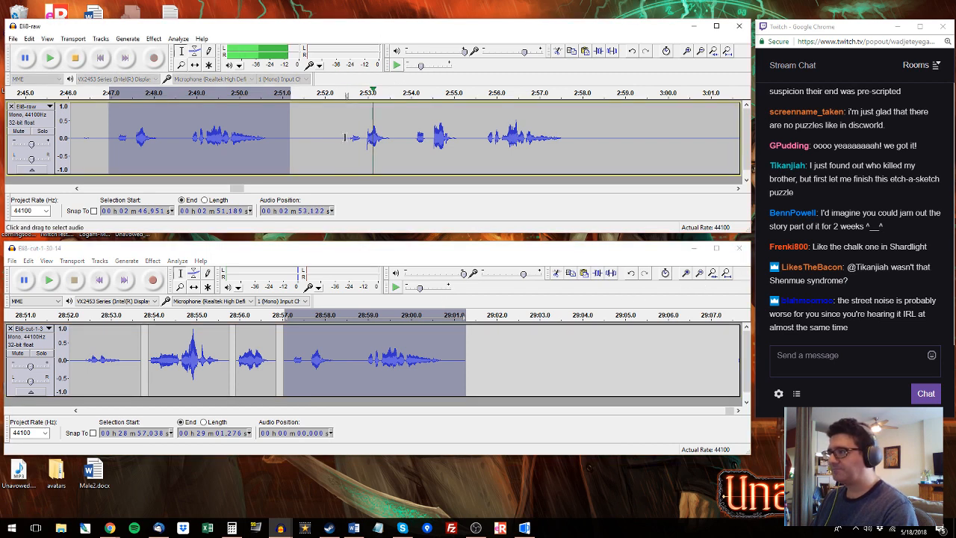
left_click_drag(345, 137, 570, 134)
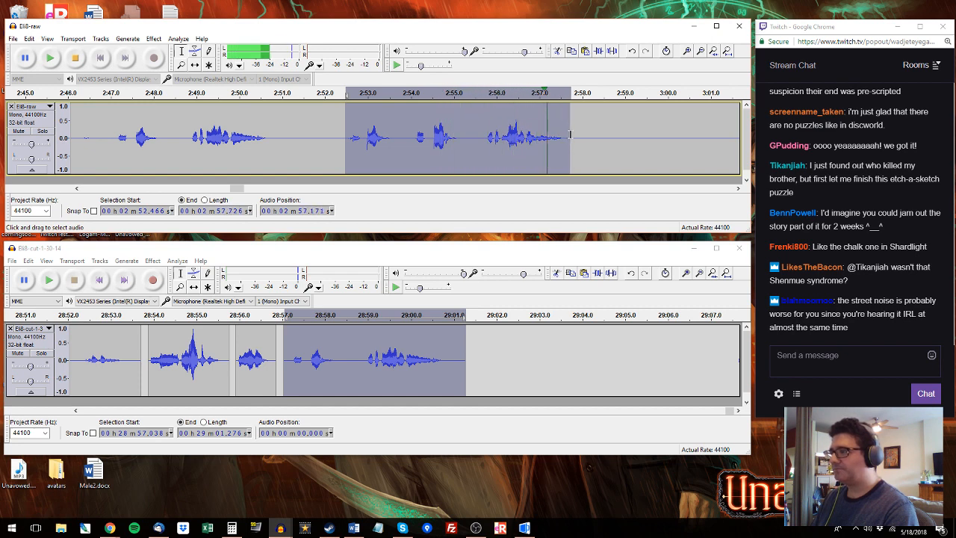
key("space")
left_click(411, 134, "shift")
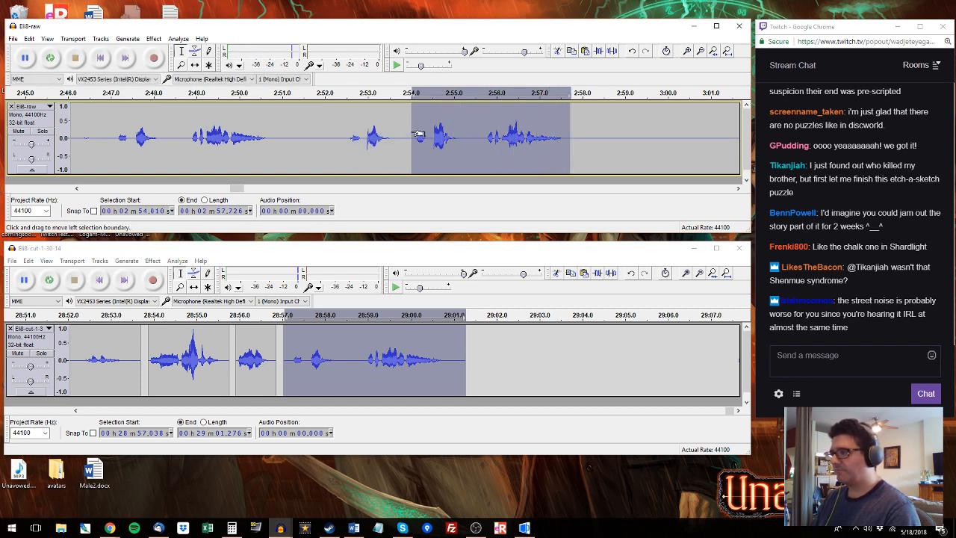
left_click(393, 300)
key("ctrl+v")
Step: Listen to the raw recording from about 3:01.4 and mark the take from 3:03.18 to 3:07.14
left_click(728, 141)
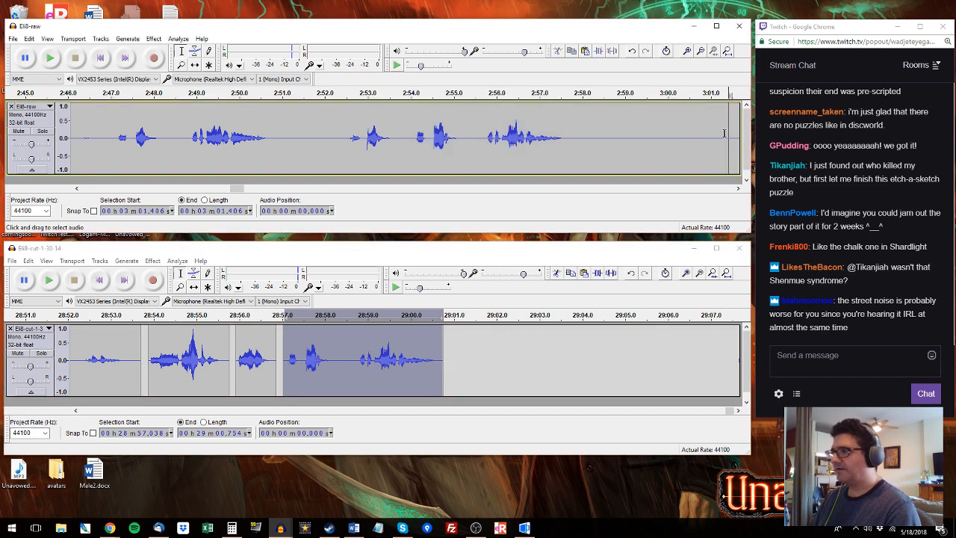
key("space")
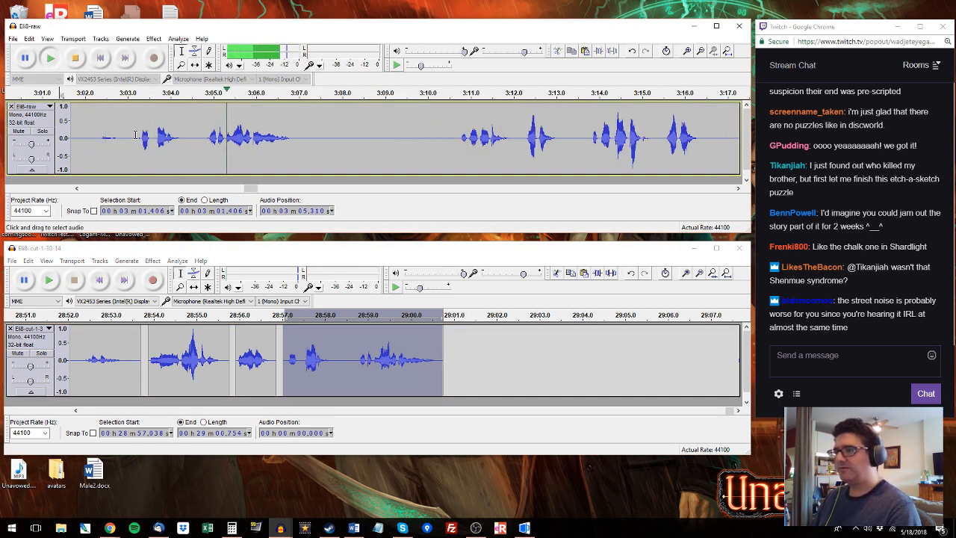
left_click_drag(135, 134, 304, 135)
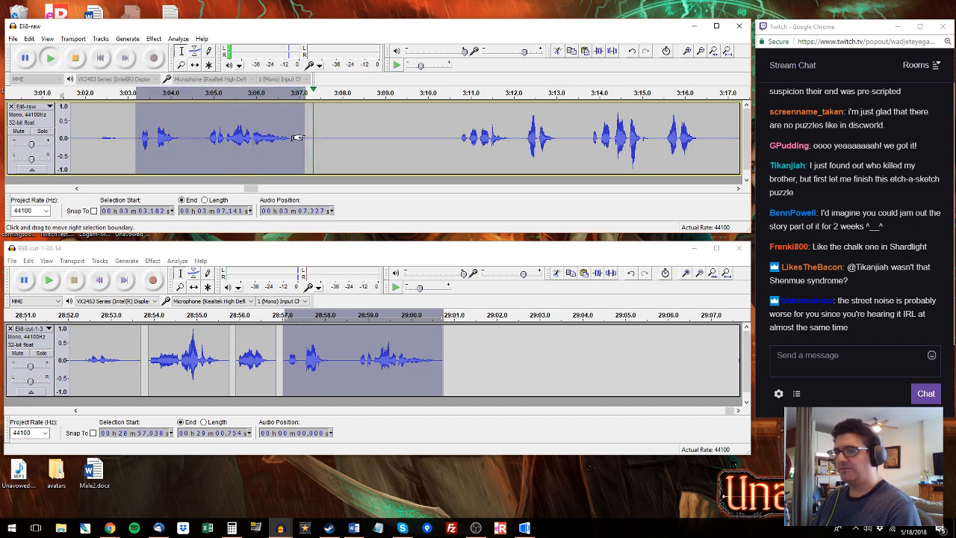
key("space")
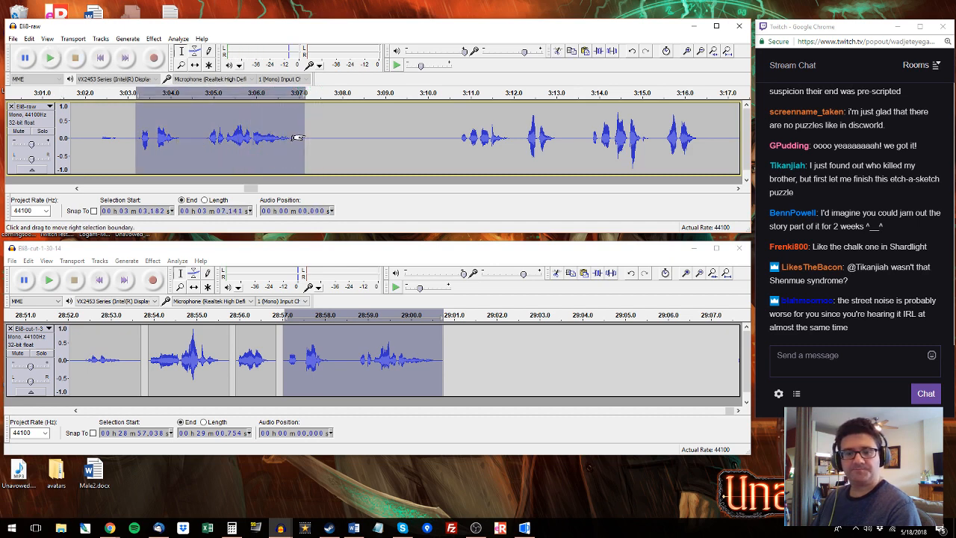
Step: Copy the raw take from about 3:13.69 to 3:16.53 into the cut track at about 29:00.90
left_click(458, 97)
left_click_drag(453, 137, 613, 148)
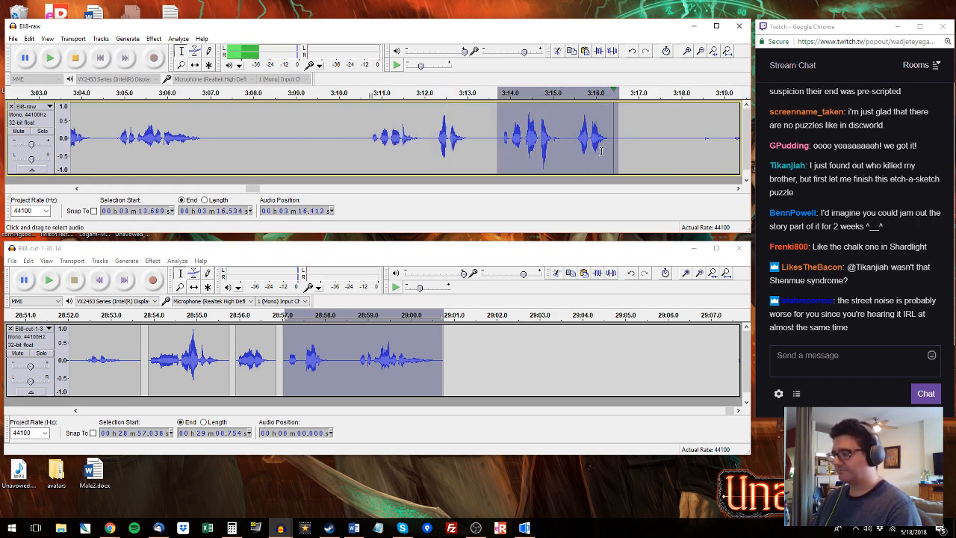
left_click(449, 332)
key("ctrl+v")
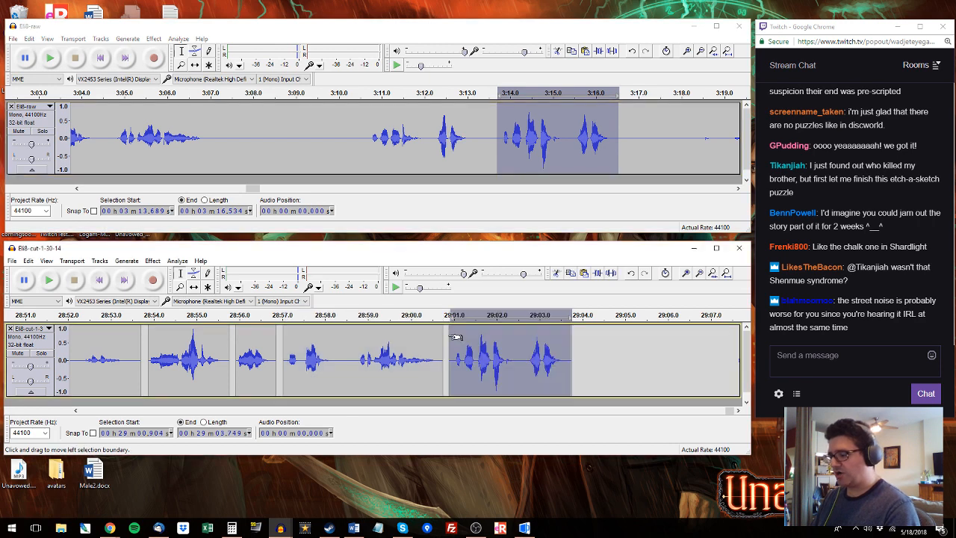
Step: Apply the Equalization low-cut curve to a brief section starting at about 29:01.93 in the newly pasted clip
key("ctrl+e")
key("space")
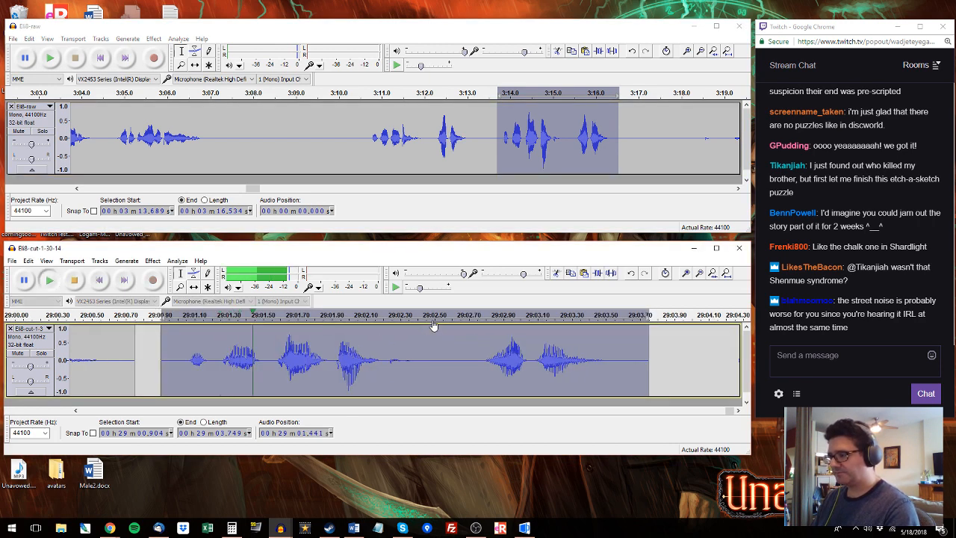
left_click(337, 363)
key("ctrl+1")
key("ctrl+1")
key("ctrl+1")
key("ctrl+1")
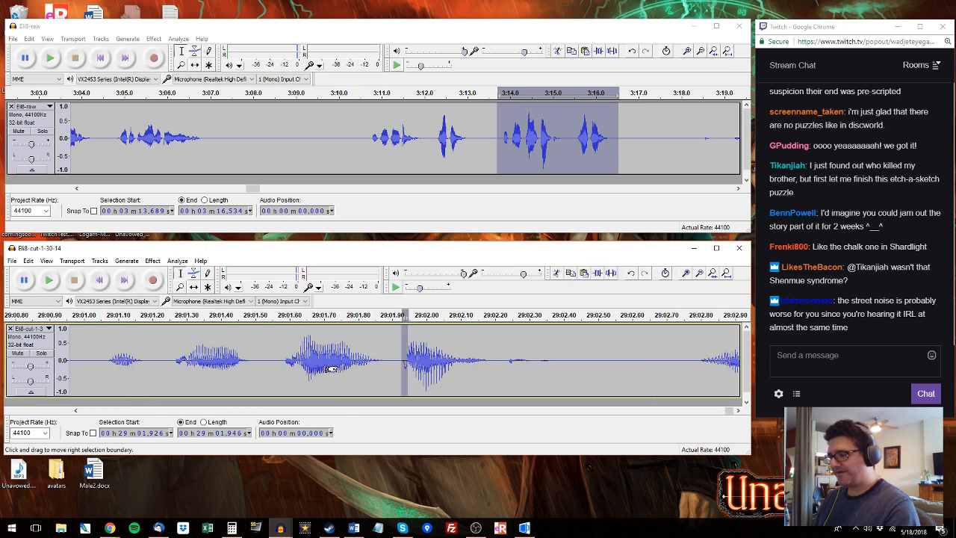
left_click_drag(424, 359, 383, 354)
key("ctrl+r")
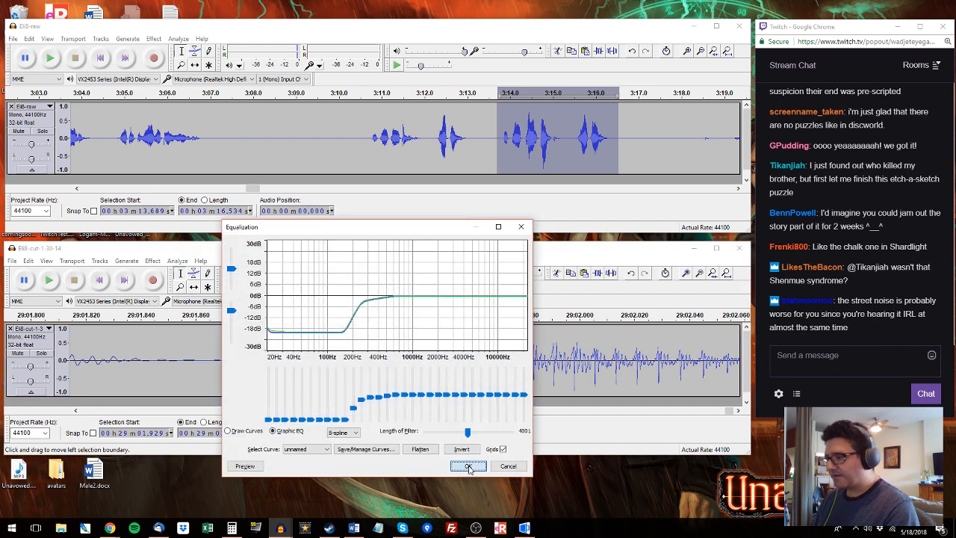
left_click(468, 467)
Step: Play back the equalized clip in the cut track to check the treated spot from about 29:01.83
left_click(105, 362)
key("space")
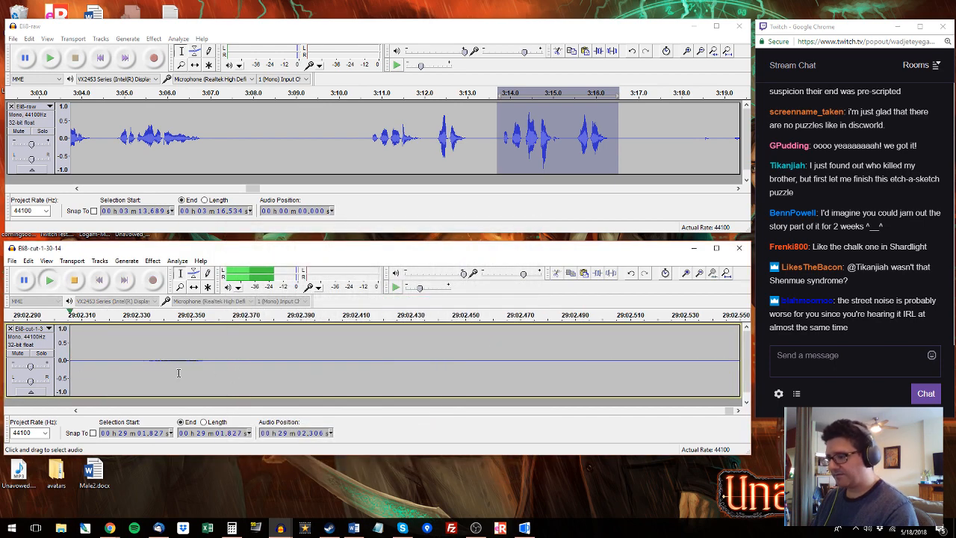
key("ctrl+2")
key("space")
left_click(76, 410)
left_click(76, 411)
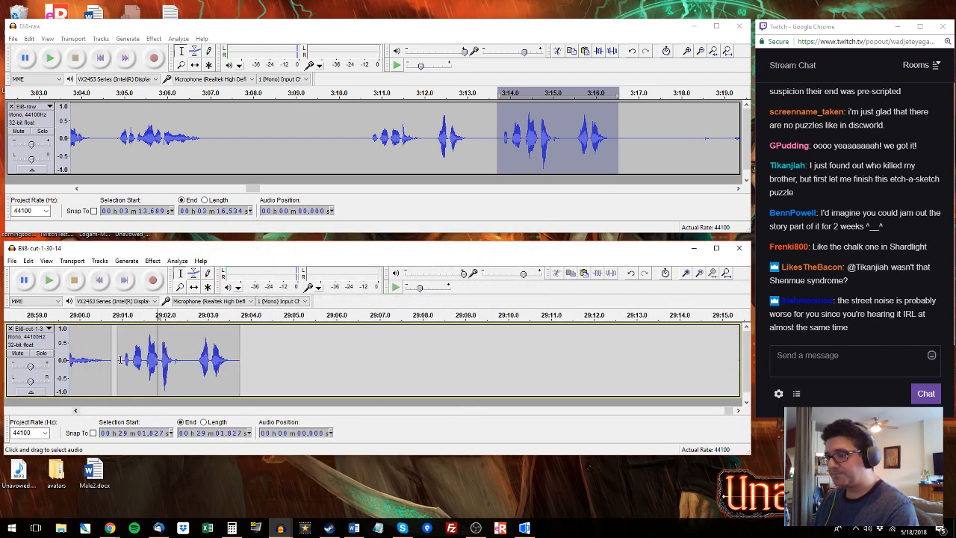
left_click(120, 314)
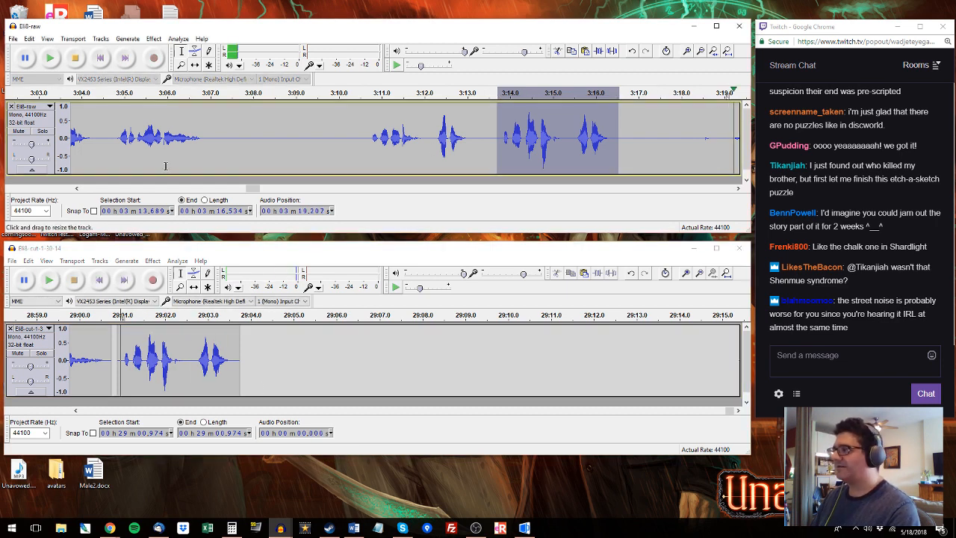
Step: Copy the raw take from about 3:21.65 to 3:27.96 into the cut track at about 29:03.99
left_click(722, 94)
left_click(163, 128)
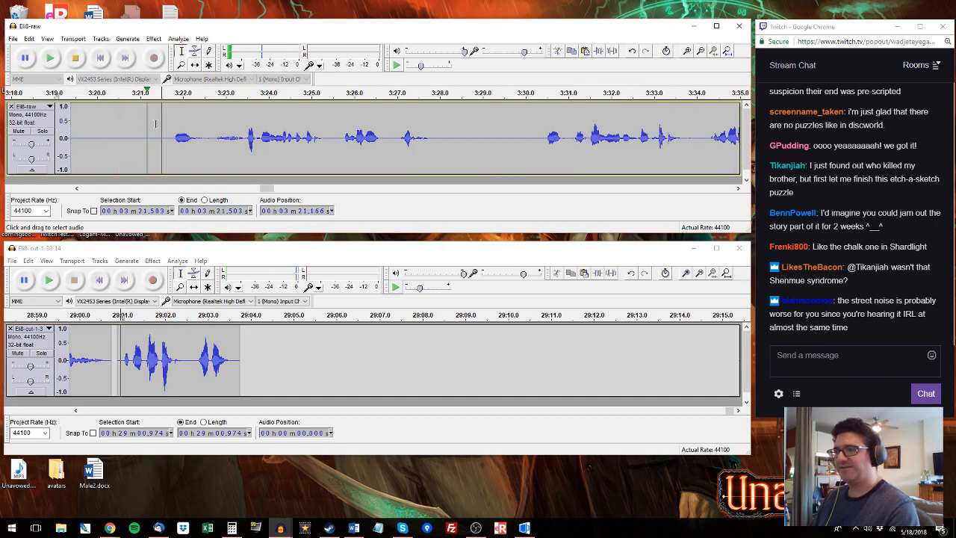
key("space")
left_click(168, 124)
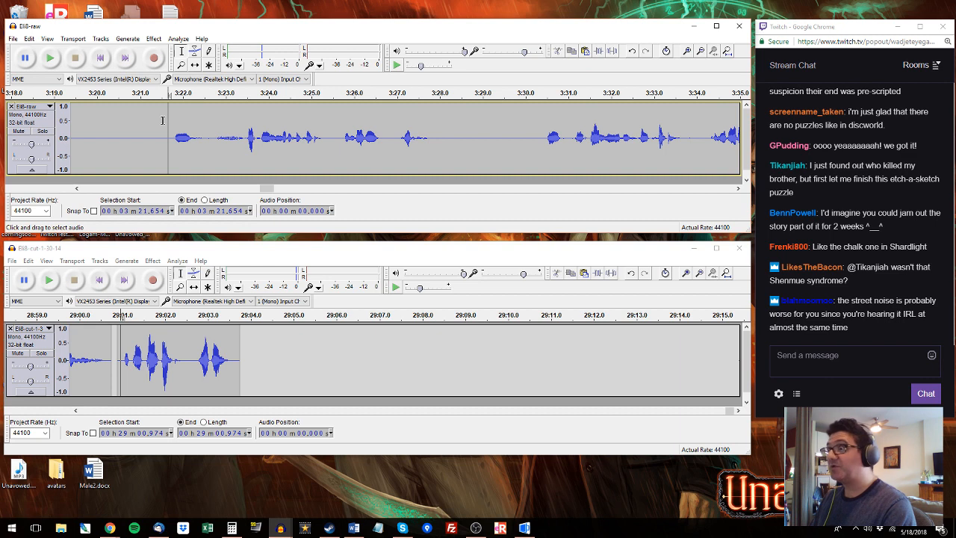
key("space")
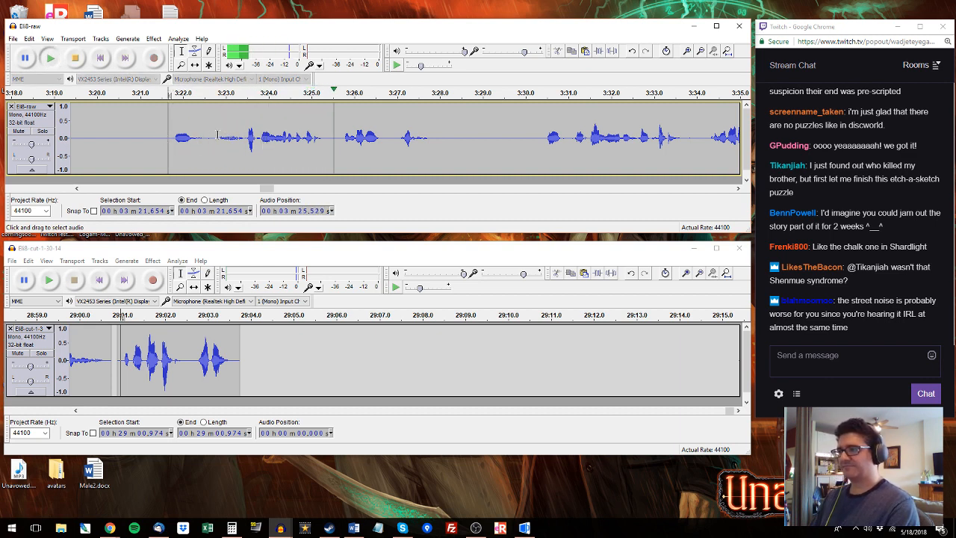
left_click(437, 130, "shift")
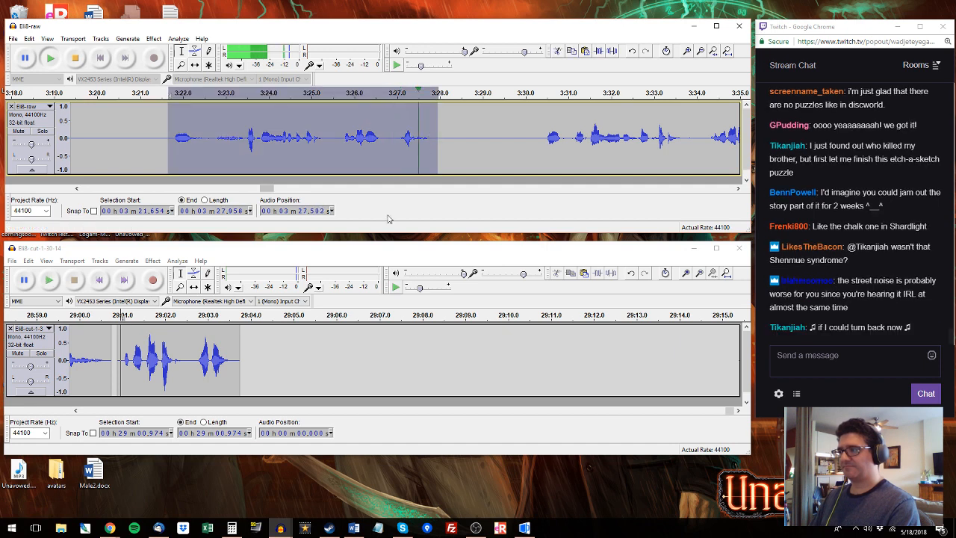
key("space")
left_click(262, 332)
key("ctrl+v")
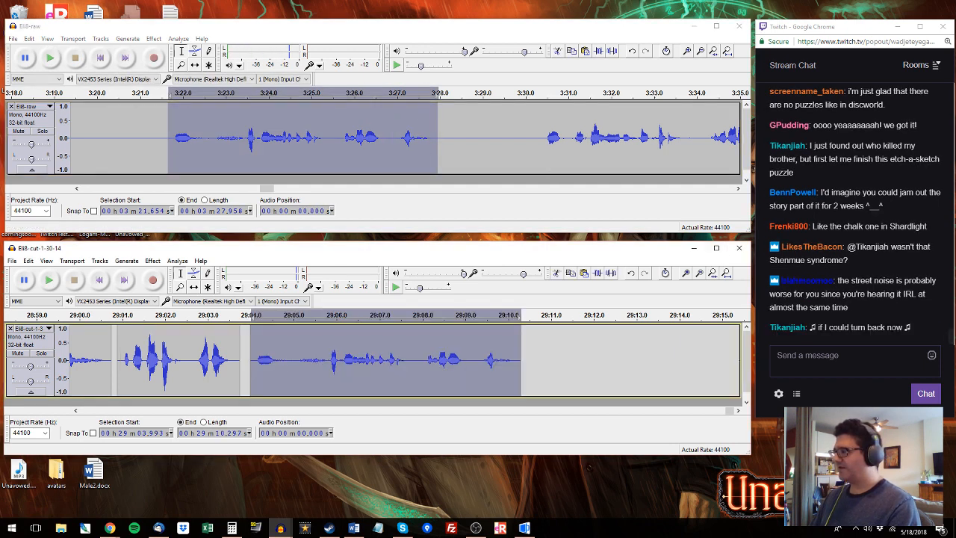
Step: Replace the clip at 29:03.99 in the cut track with the raw take from about 3:30.45 to 3:37.00
left_click(538, 134)
key("space")
mouse_move(545, 140)
left_mouse_down()
mouse_move(738, 139)
mouse_move(535, 134)
mouse_move(794, 146)
mouse_move(556, 139)
left_mouse_up()
key("space")
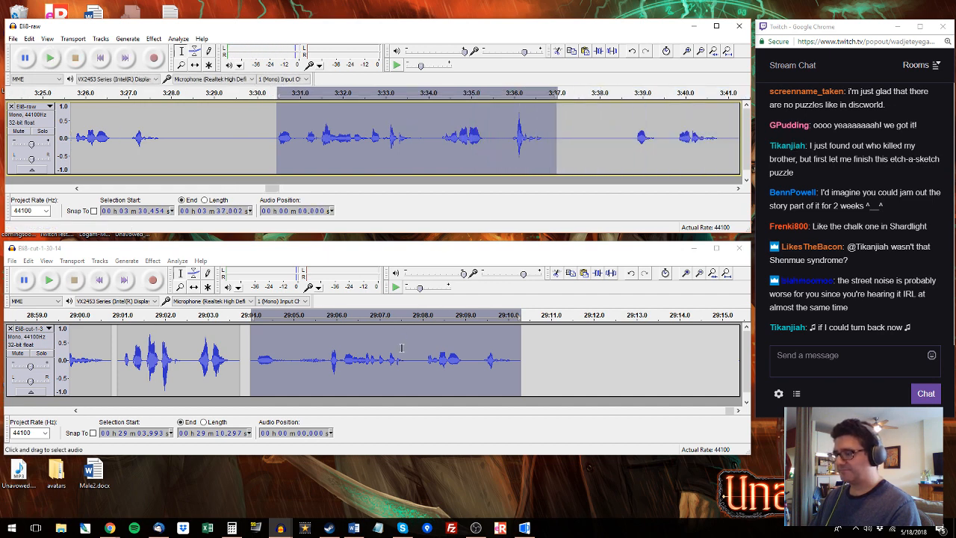
Step: Audition the raw takes from about 3:38.77 and copy the roughly 2.2-second take near 3:42 into the cut track at about 29:10.77
left_click(632, 142)
key("space")
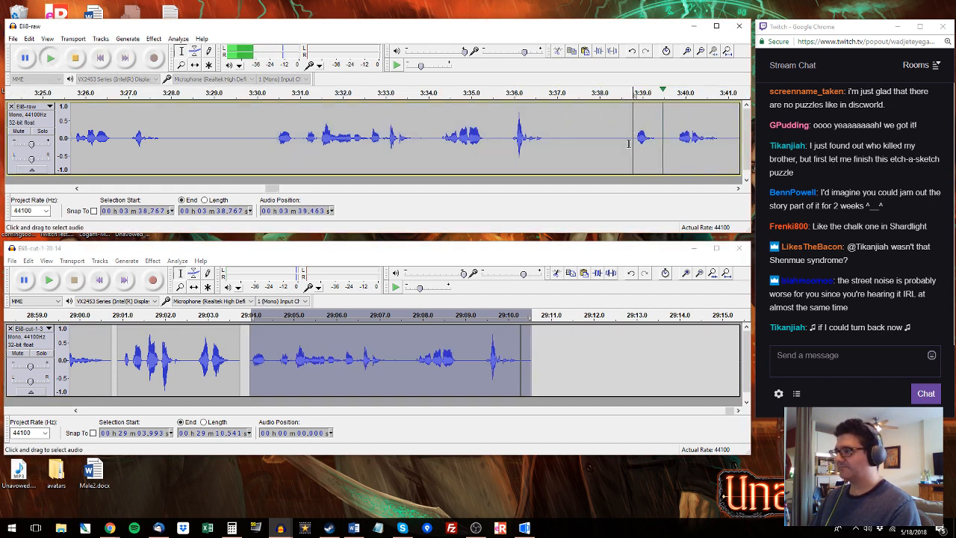
left_click_drag(629, 144, 569, 129)
left_click(507, 130)
key("space")
left_click(541, 347)
key("ctrl+v")
Step: Copy the raw take from about 3:44.92 to 3:48.82 into the cut track at about 29:13.15
left_click(621, 147)
key("space")
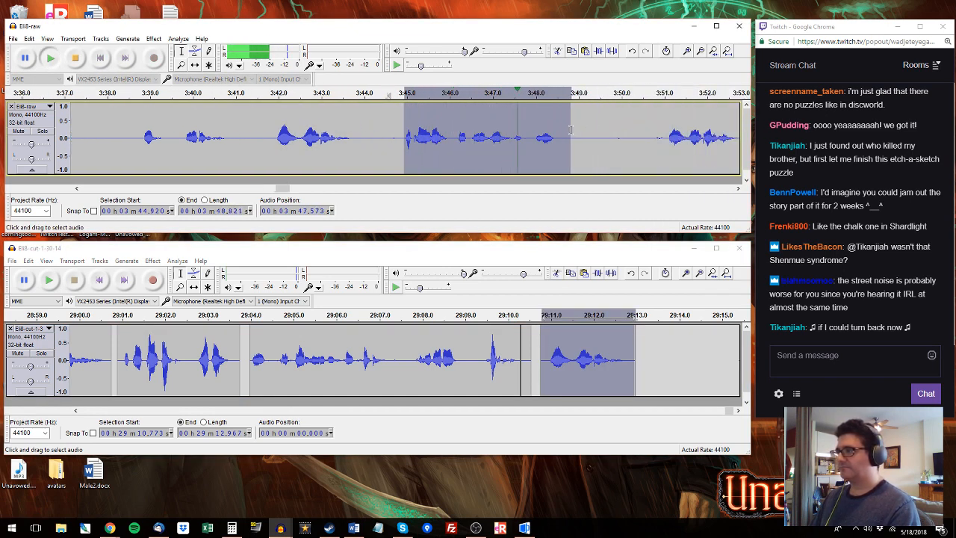
key("space")
key("ctrl+c")
left_click(643, 342)
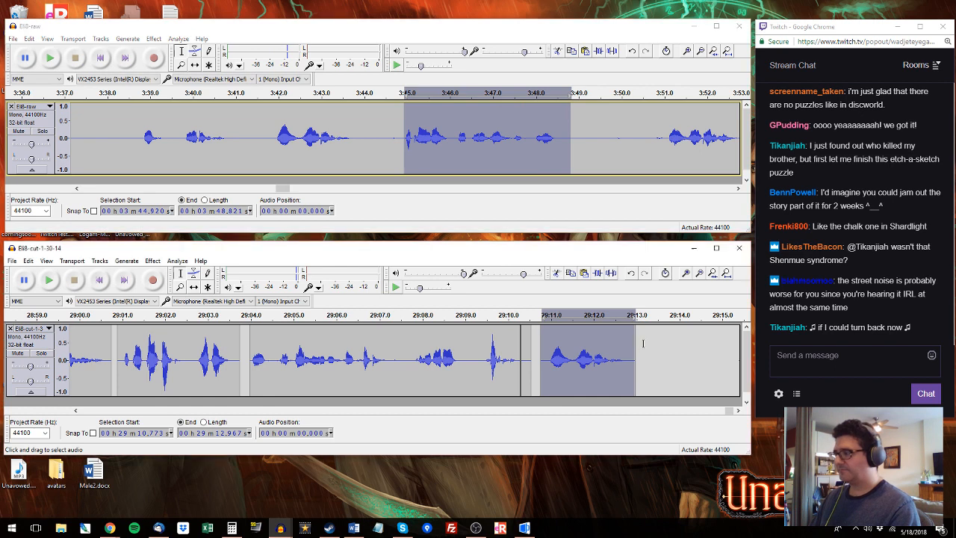
key("ctrl+v")
Step: Audition the raw takes from about 3:51.03 and copy the take from 3:59.05 to 4:02.65 into the cut track at about 29:17.17
left_click(665, 122)
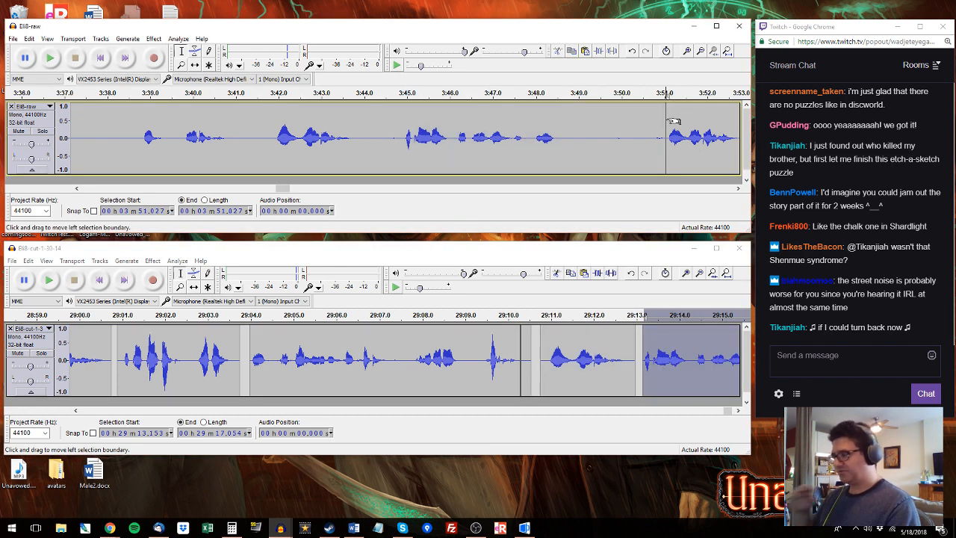
key("space")
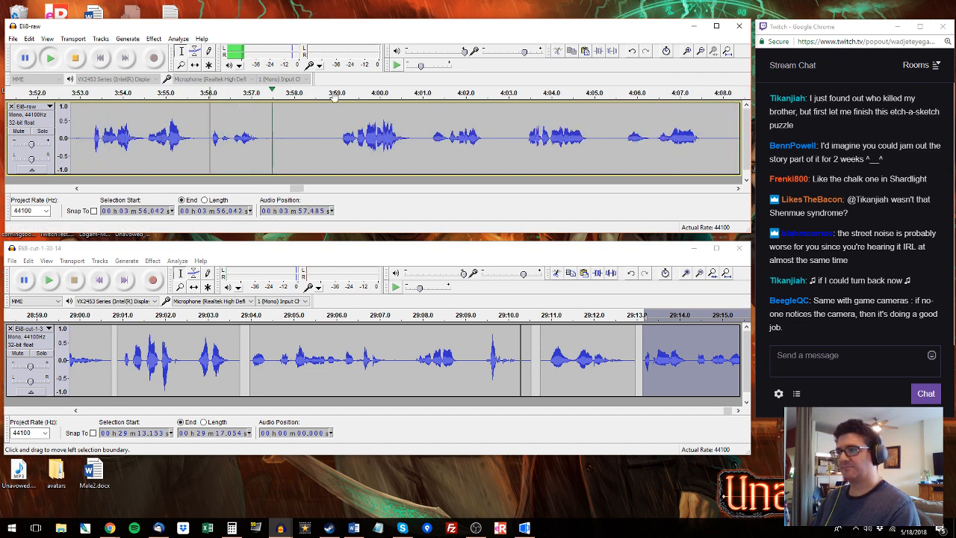
left_click_drag(336, 95, 492, 141)
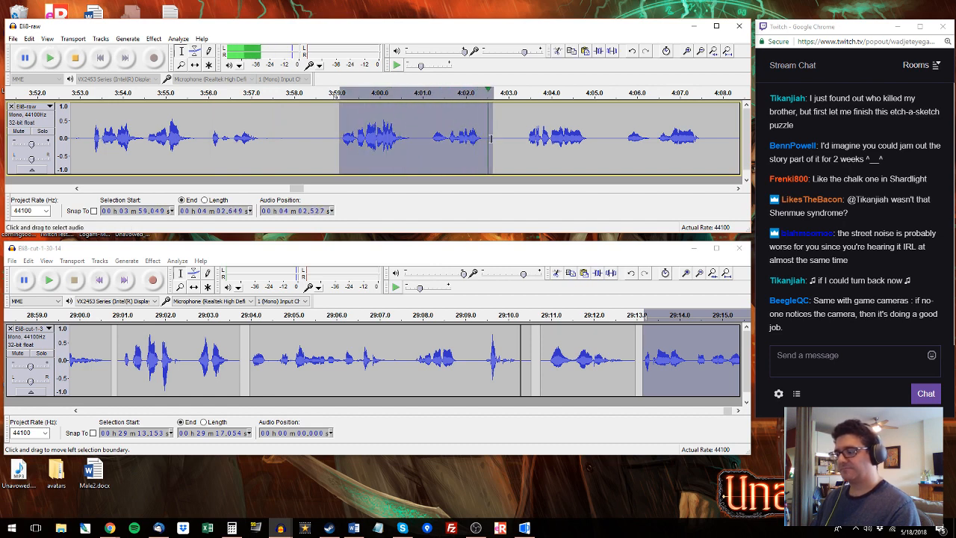
left_click(731, 416)
left_click(577, 337)
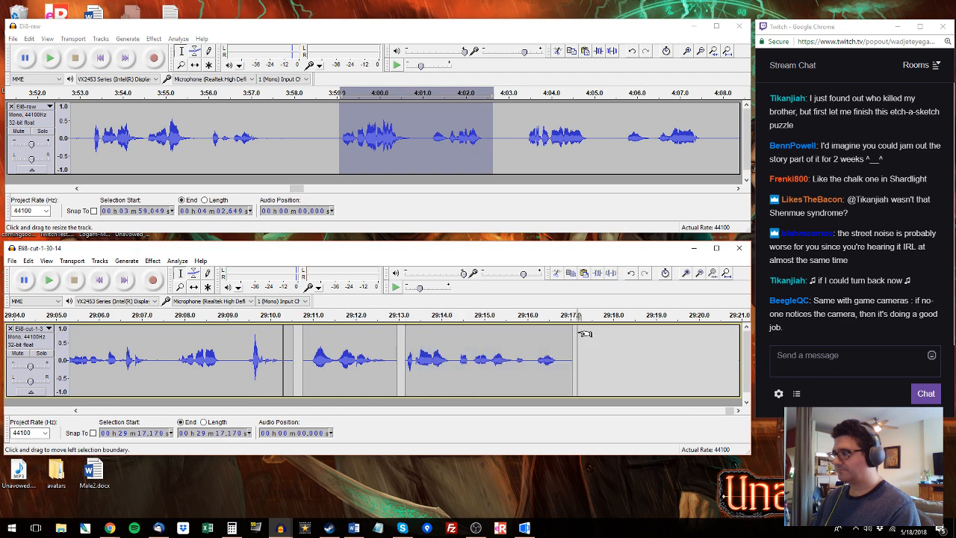
key("ctrl+v")
Step: Replace the second phrase of the last cut clip, from about 29:19.26, with the raw take from about 4:05.63 to 4:07.65
left_click(526, 139)
key("space")
left_click_drag(526, 139, 706, 138)
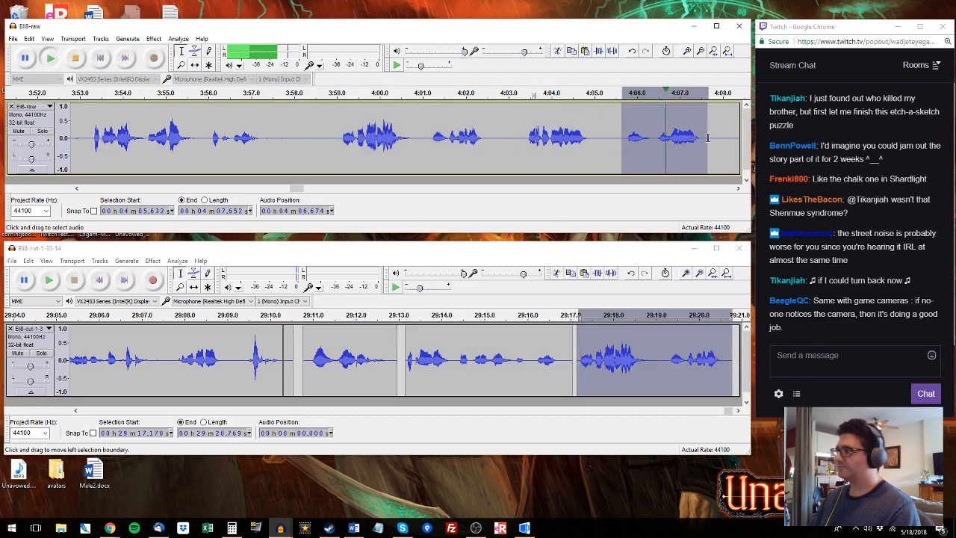
left_click(692, 365)
mouse_move(667, 365)
left_mouse_down()
mouse_move(721, 364)
mouse_move(680, 362)
left_mouse_up()
key("ctrl+v")
Step: Audition the raw recording from about 4:08.15 and again from about 4:11.79 to find the start of the next usable take
left_click(728, 125)
key("space")
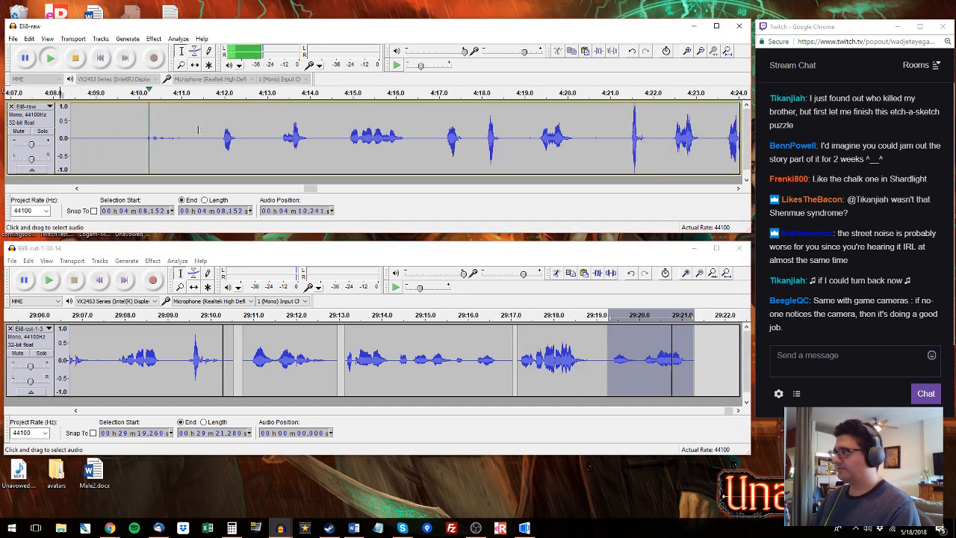
left_click(199, 132)
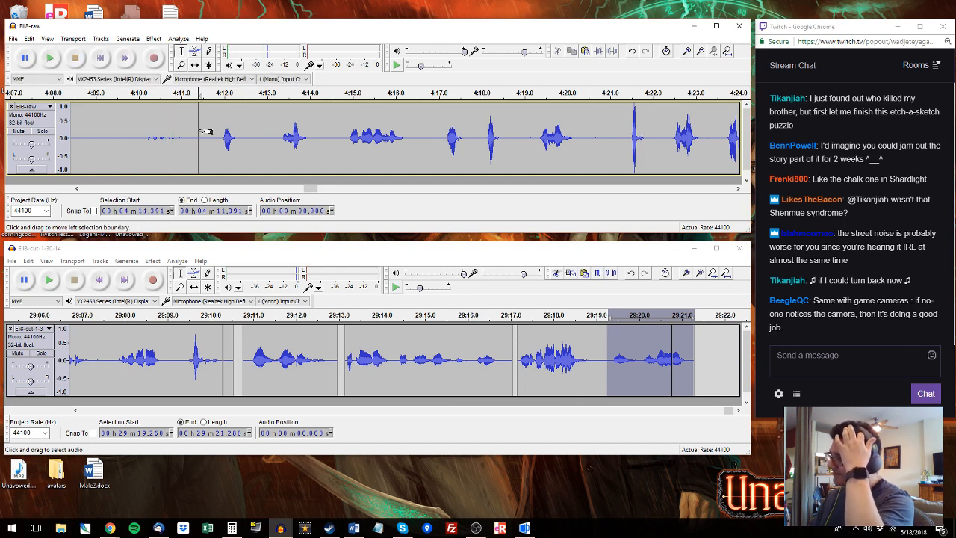
left_click(203, 132)
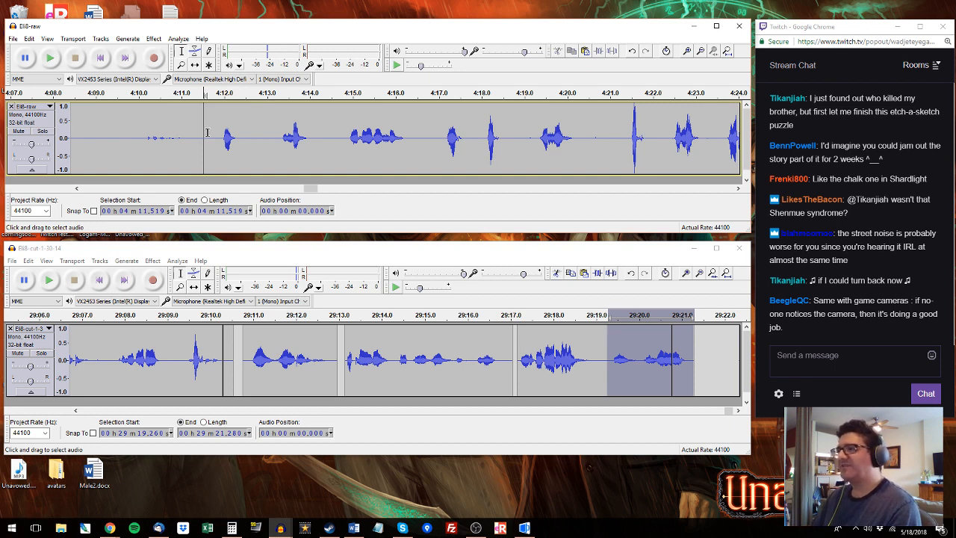
left_click(214, 132)
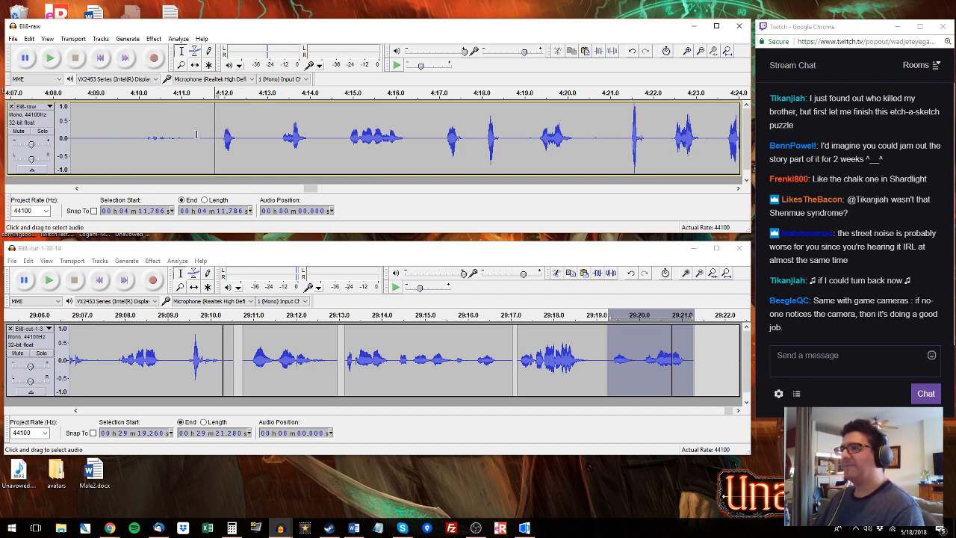
left_click_drag(138, 132, 182, 132)
left_click(185, 133)
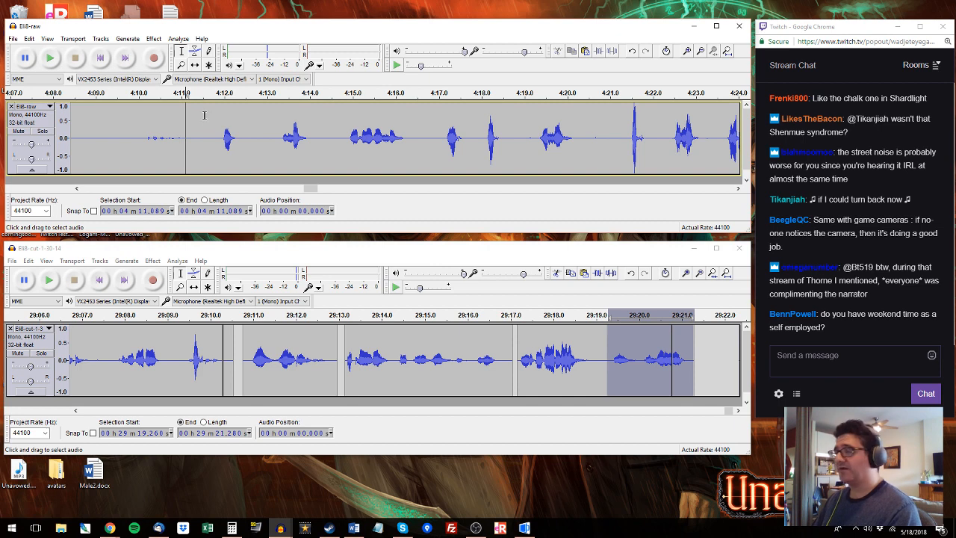
left_click(215, 116)
key("space")
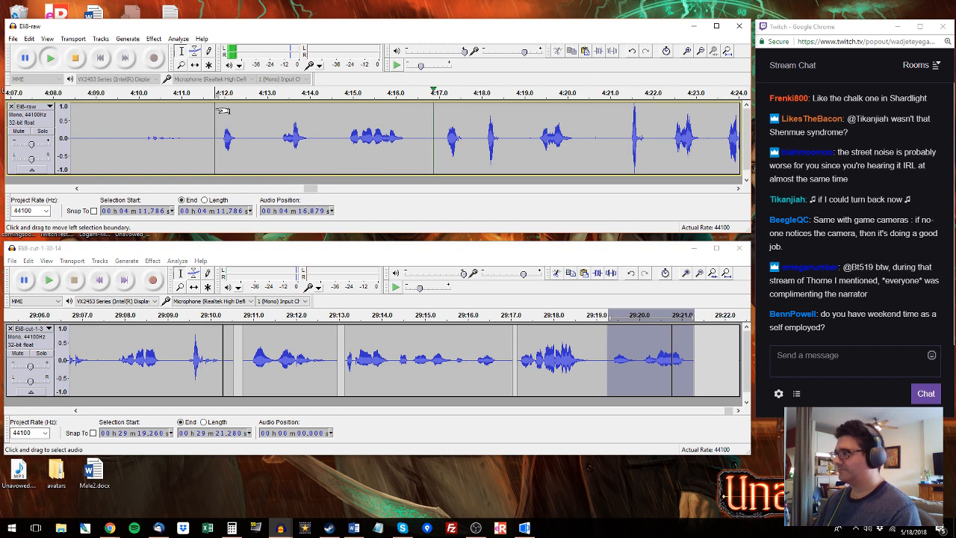
Step: Copy the raw take from about 4:11.87 to 4:16.48 into the cut track at about 29:21.37
left_click(219, 131)
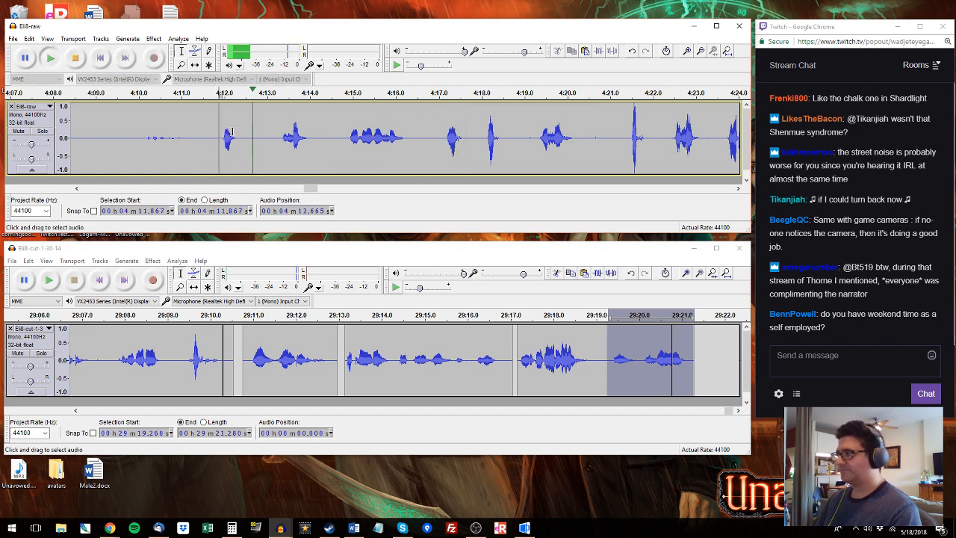
left_click(416, 122, "shift")
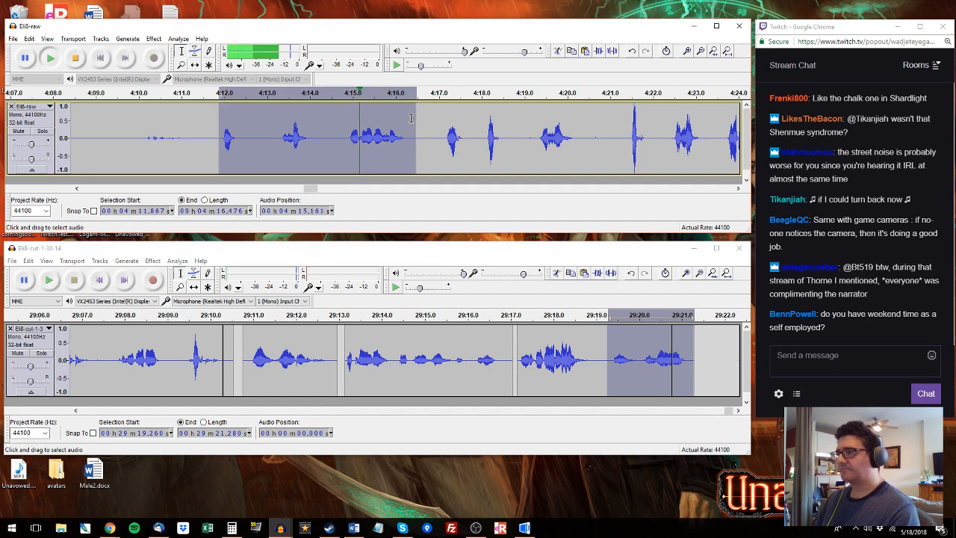
left_click(698, 344)
key("ctrl+v")
left_click_drag(727, 412, 732, 411)
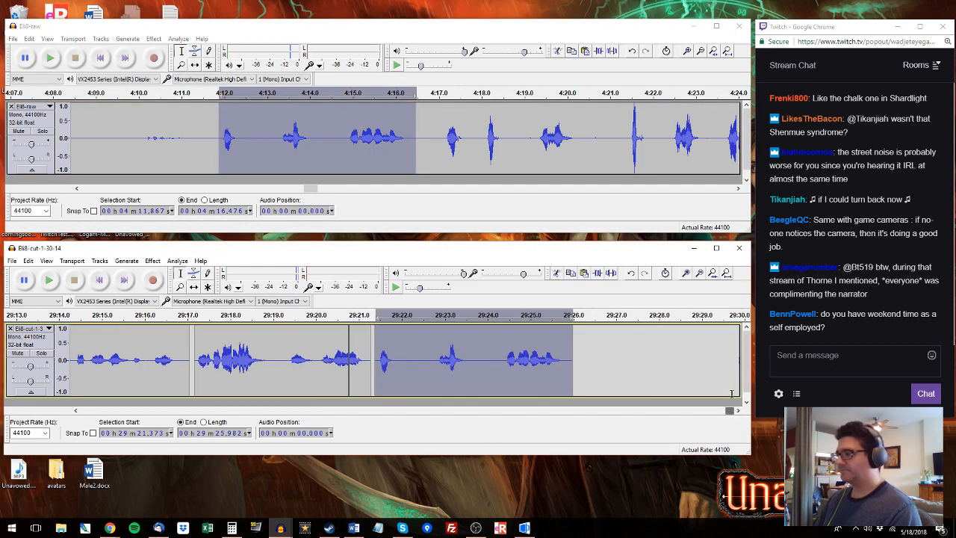
Step: Replace the cut section from about 29:21.37 to 29:23.88 with the raw take from 4:18.01 to 4:20.32, and play the result from about 29:19.99
left_click(440, 135)
key("space")
left_click(532, 135, "shift")
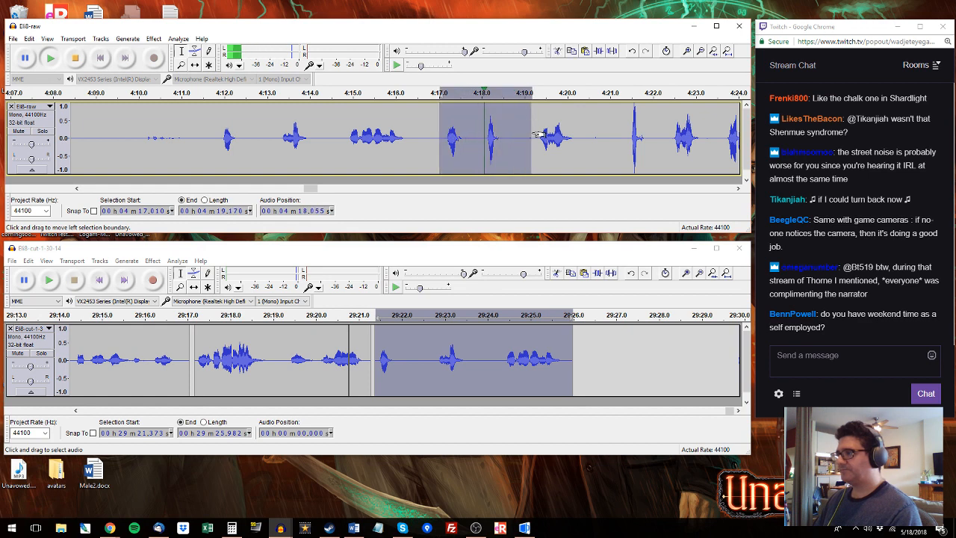
left_click_drag(532, 135, 579, 136)
left_click_drag(483, 138, 580, 140)
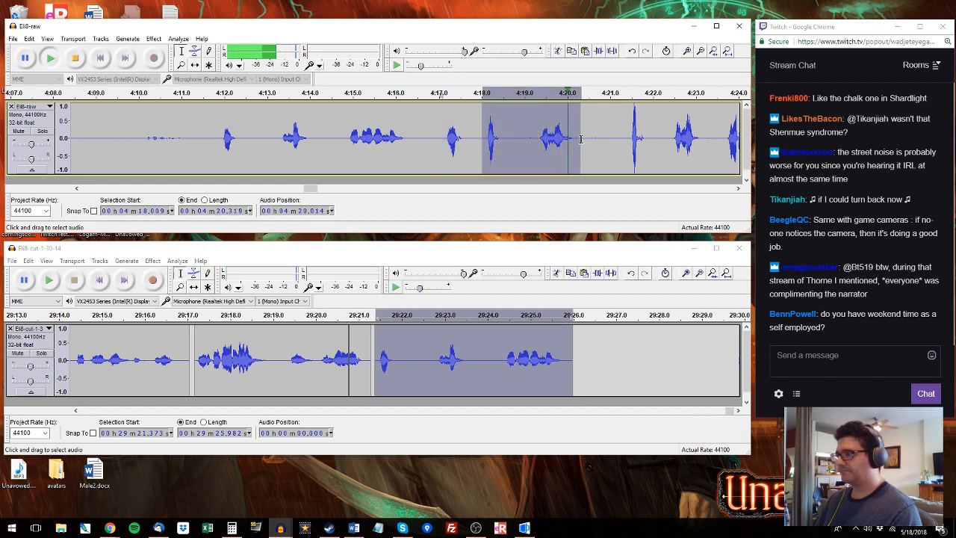
key("space")
left_click_drag(482, 357, 376, 356)
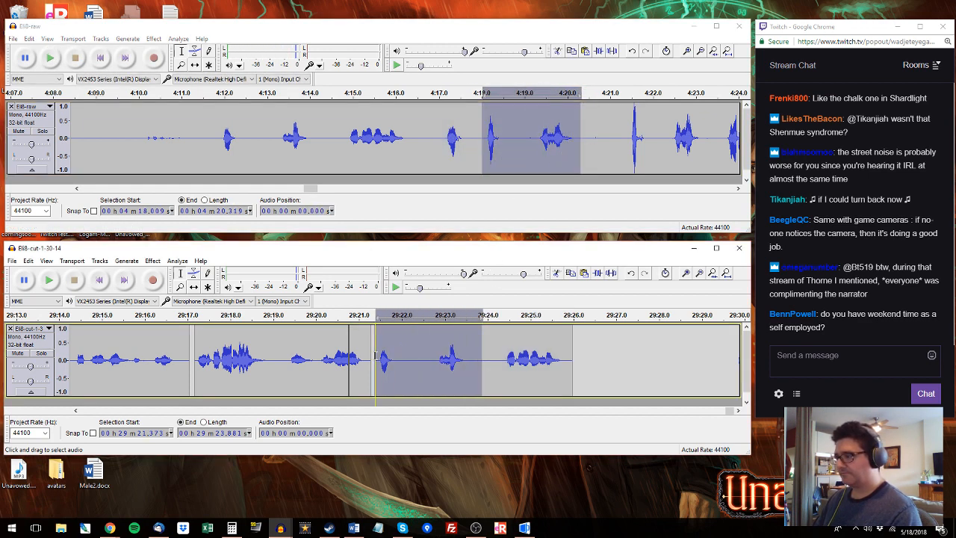
left_click(316, 357)
key("space")
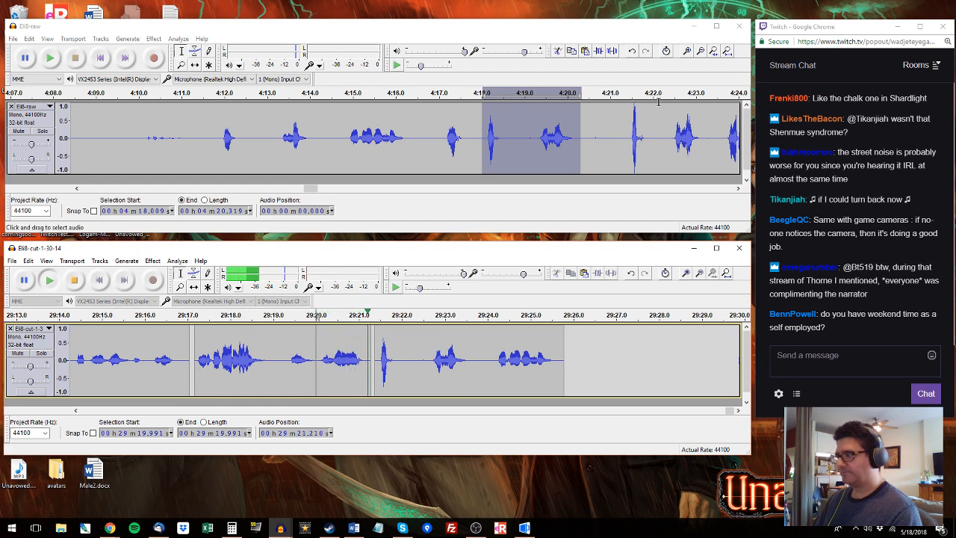
Step: Replace the cut section from about 29:24.12 to 29:25.66 with the raw take from 4:23.71 to 4:25.42 and play it
mouse_move(669, 138)
left_mouse_down()
mouse_move(792, 139)
mouse_move(539, 138)
mouse_move(664, 136)
left_mouse_up()
key("space")
left_click(499, 359)
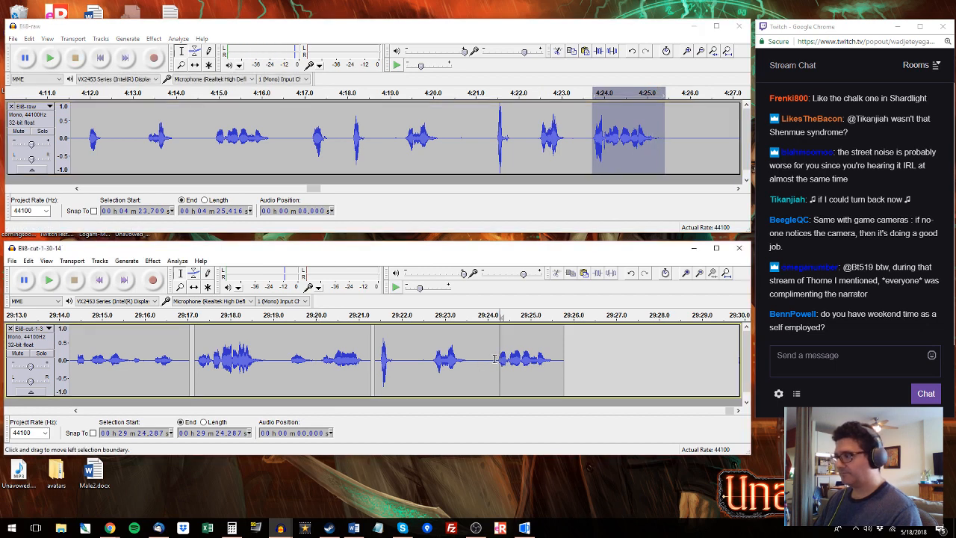
left_click_drag(494, 360, 557, 355)
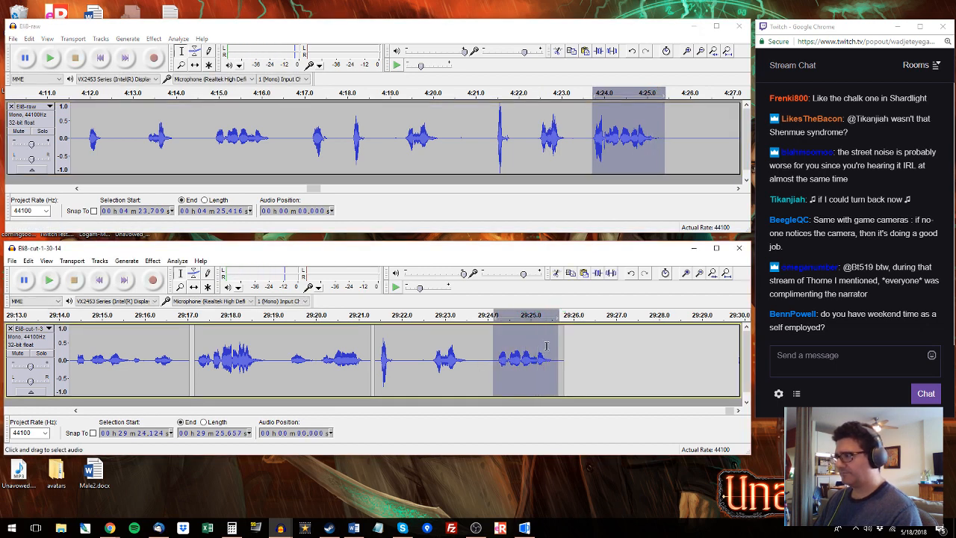
key("ctrl+v")
key("space")
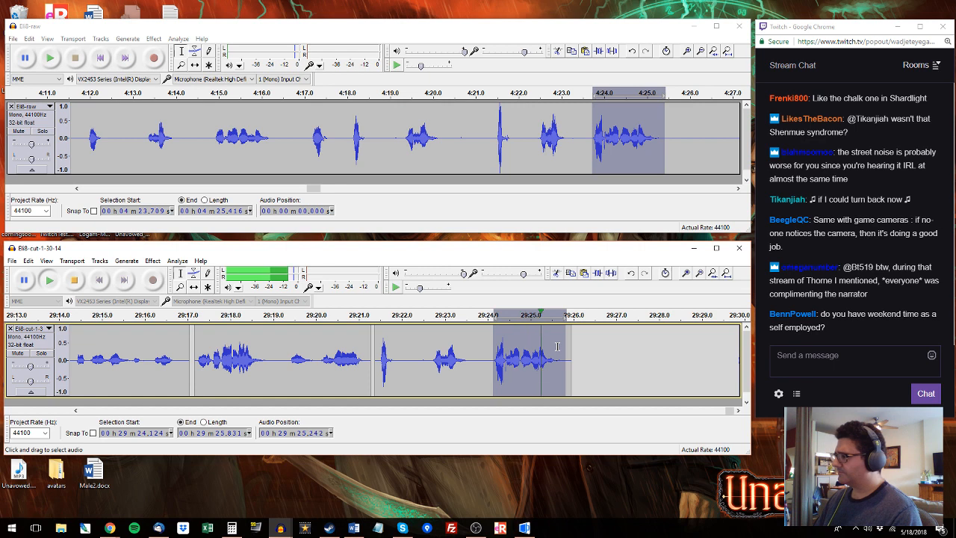
Step: Repeat the last effect on the bump at about 29:24.417 to 29:24.442 in the cut track and play back the cleaned phrase
scroll(569, 358, "up", 2)
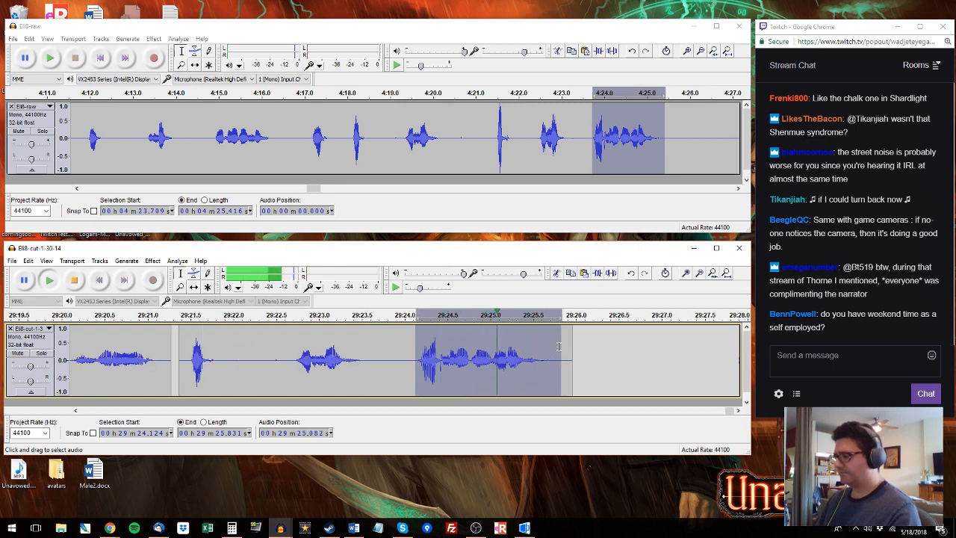
left_click_drag(305, 350, 311, 351)
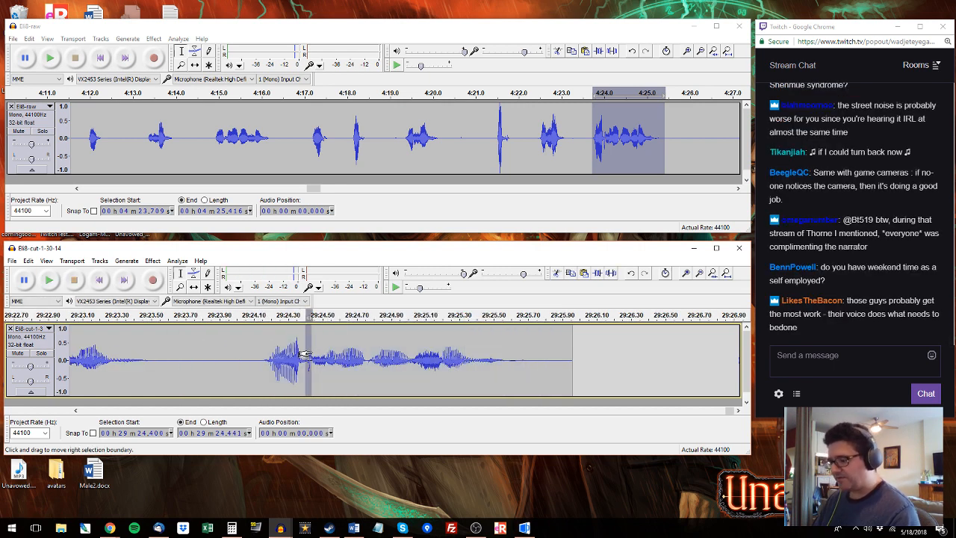
scroll(316, 347, "up", 2)
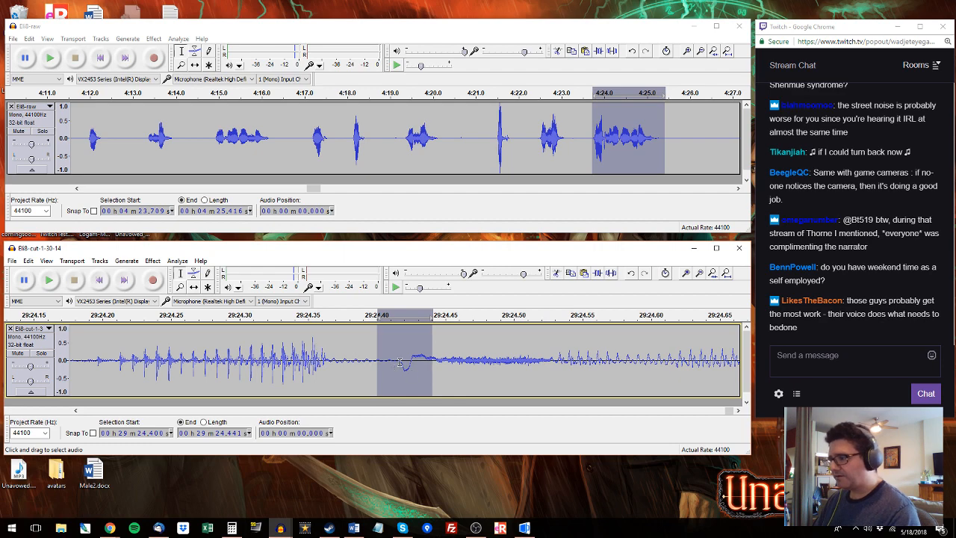
left_click_drag(401, 362, 433, 361)
key("ctrl+r")
key("Return")
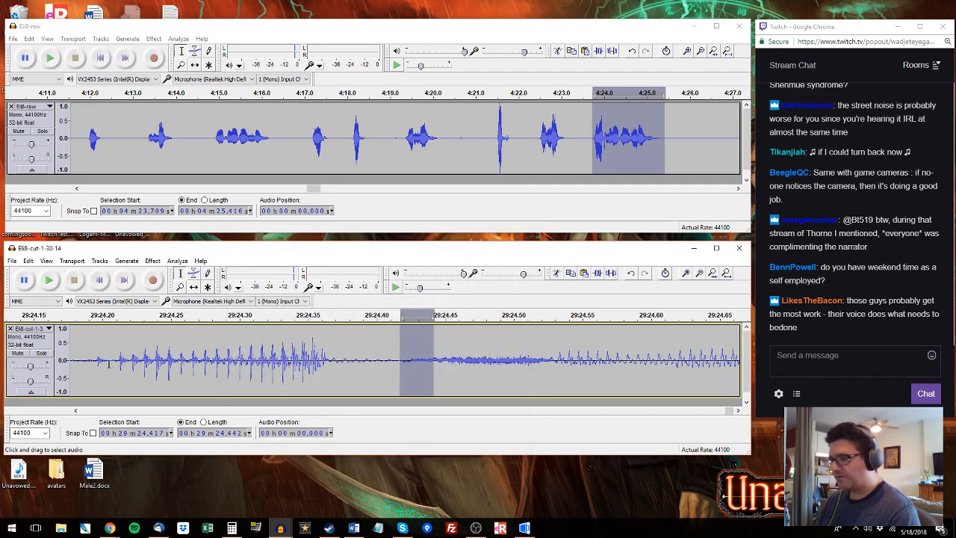
left_click(90, 361)
key("space")
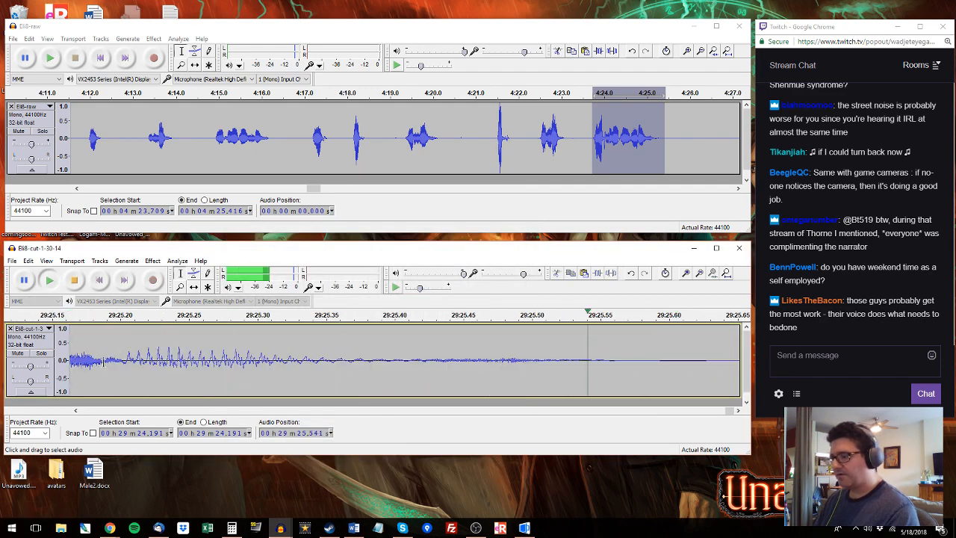
left_click(320, 410)
left_click(673, 350)
key("space")
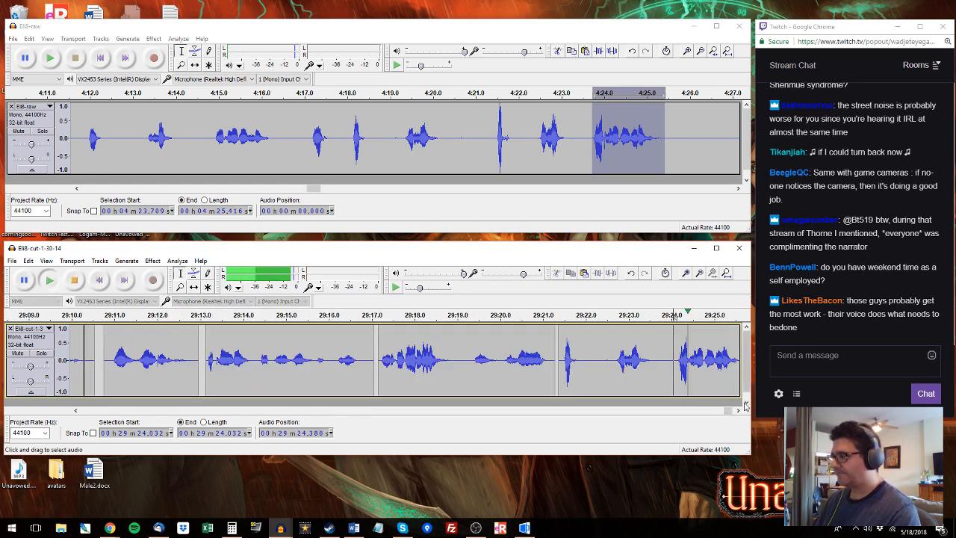
Step: Audition the raw recording after the last used take, playing it from about 4:27.97
left_click(719, 99)
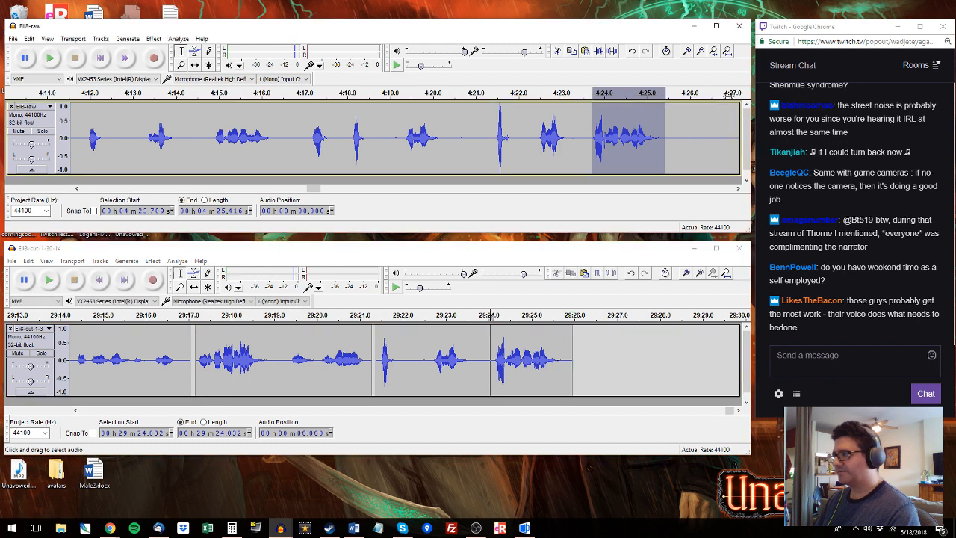
key("space")
left_click(105, 132)
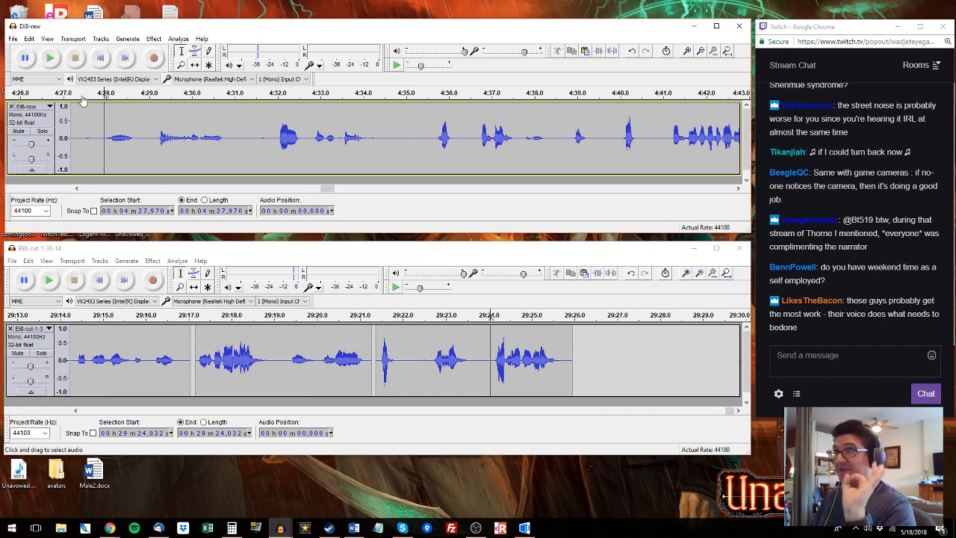
left_click(100, 139)
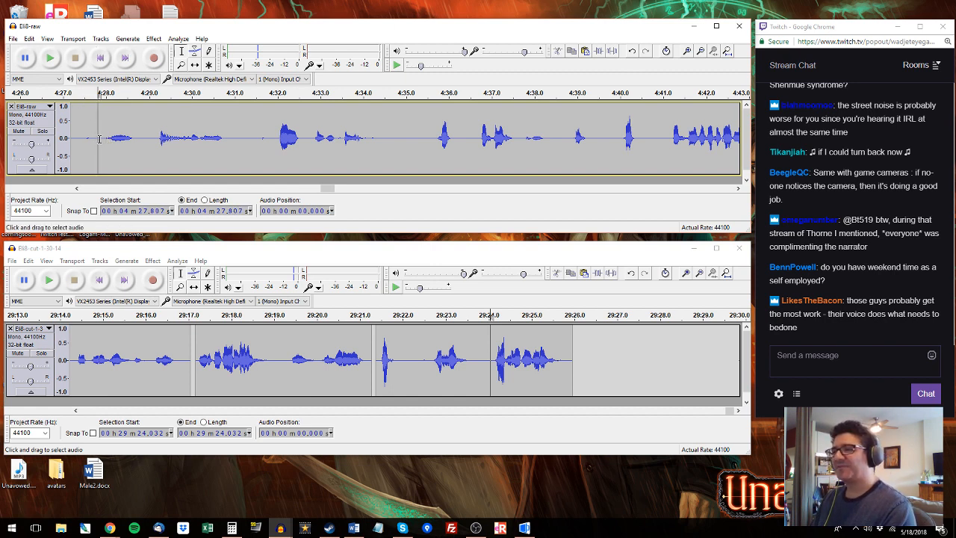
left_click_drag(99, 139, 94, 142)
left_click(105, 137)
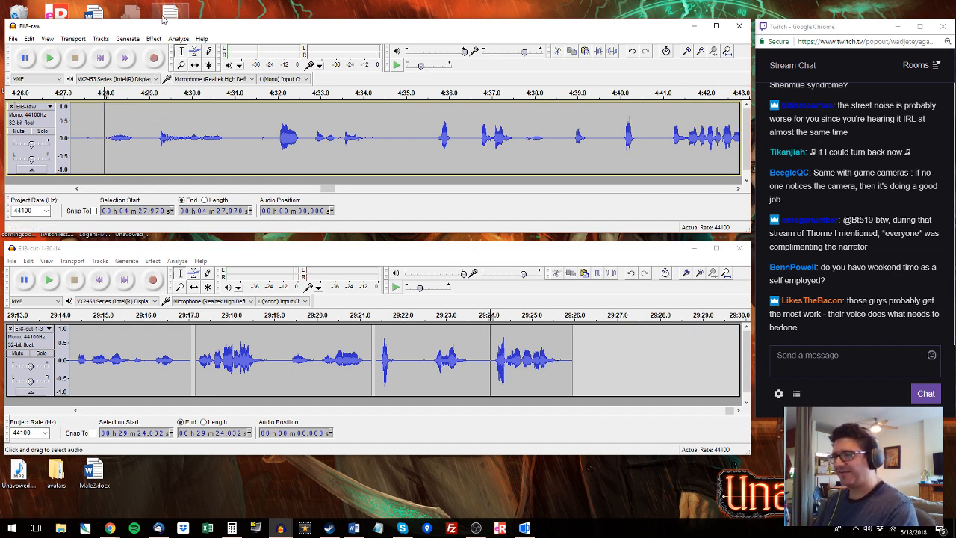
key("space")
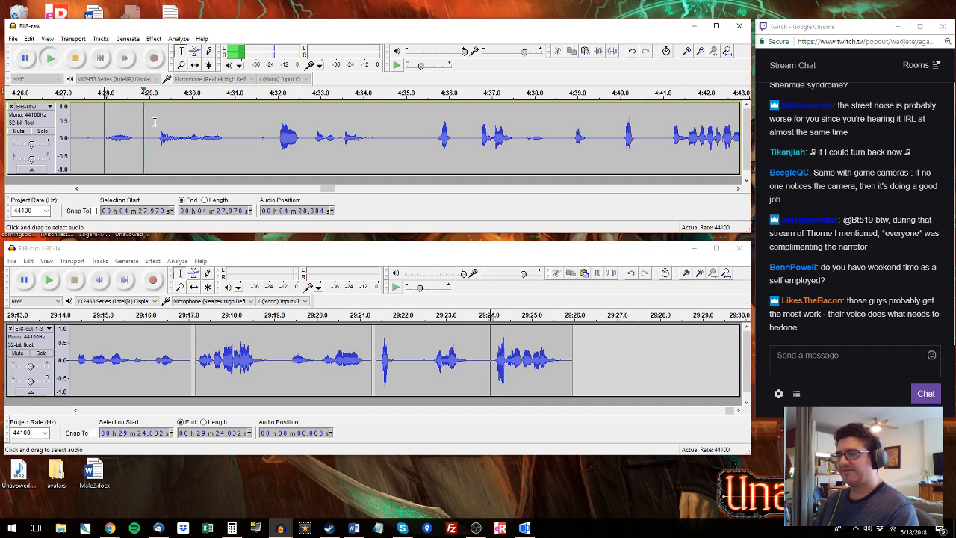
Step: Copy the raw take from about 4:27.88 to 4:31.04 into the cut track at about 29:26.13
left_click_drag(235, 134, 100, 134)
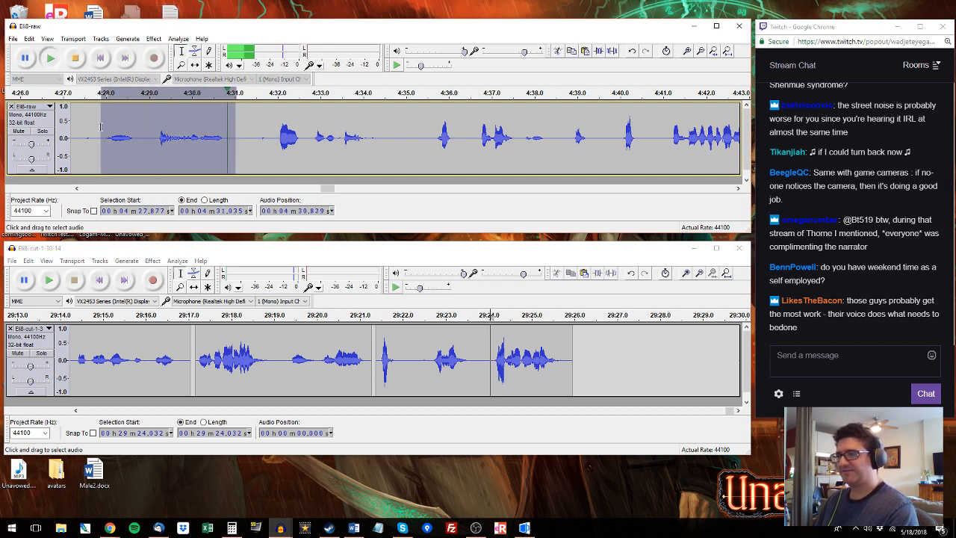
key("space")
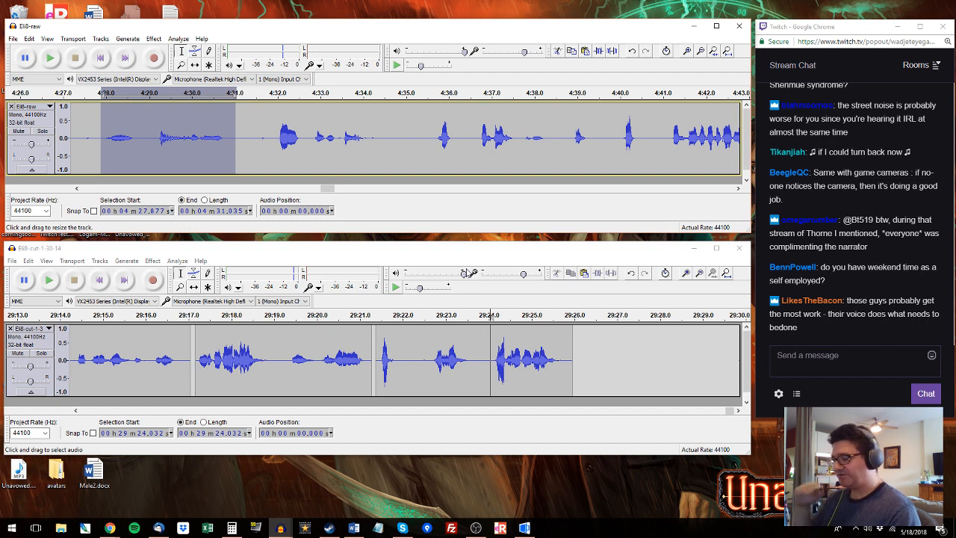
left_click(580, 340)
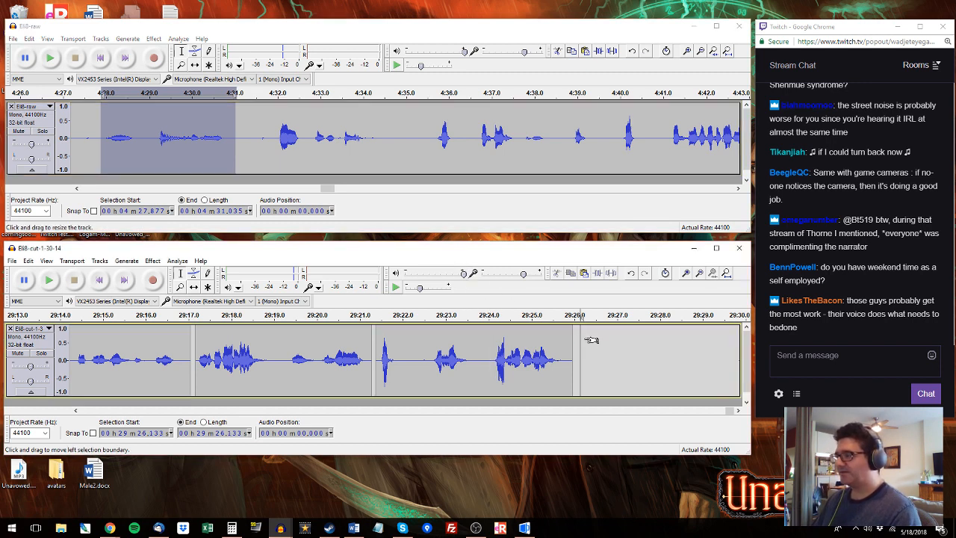
key("ctrl+v")
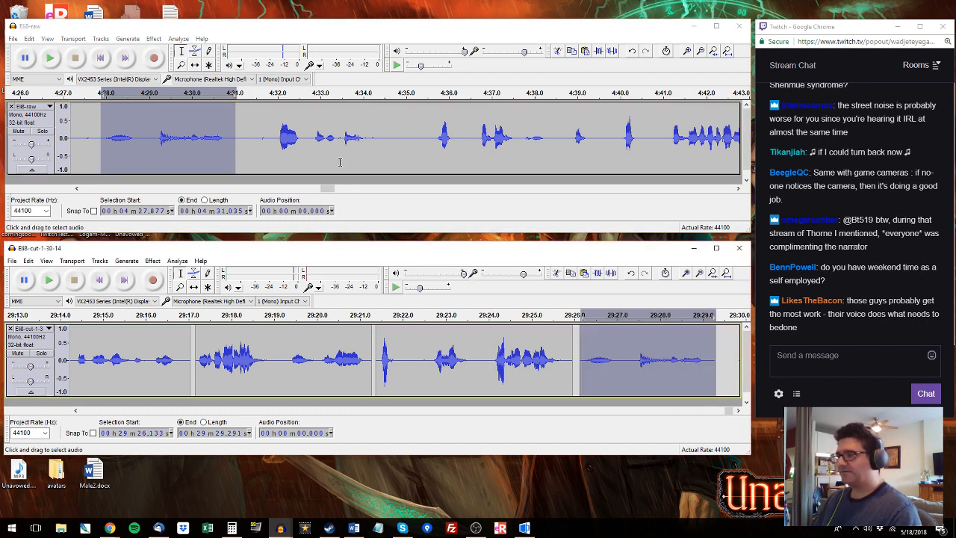
Step: Replace the cut section from about 29:26.13 to 29:29.29 with the raw take from 4:31.94 to 4:34.38, and play the raw take
left_click(278, 95)
left_click_drag(275, 141, 378, 141)
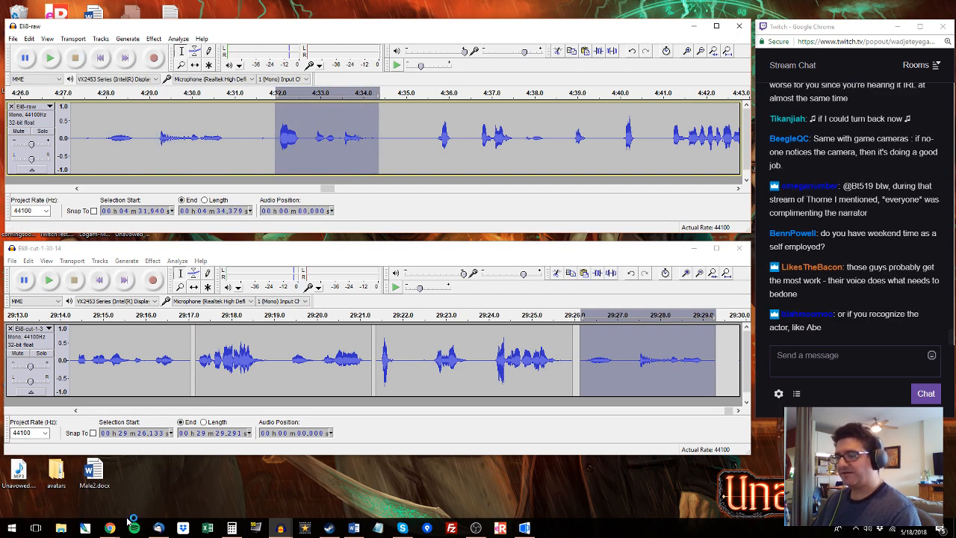
mouse_move(110, 526)
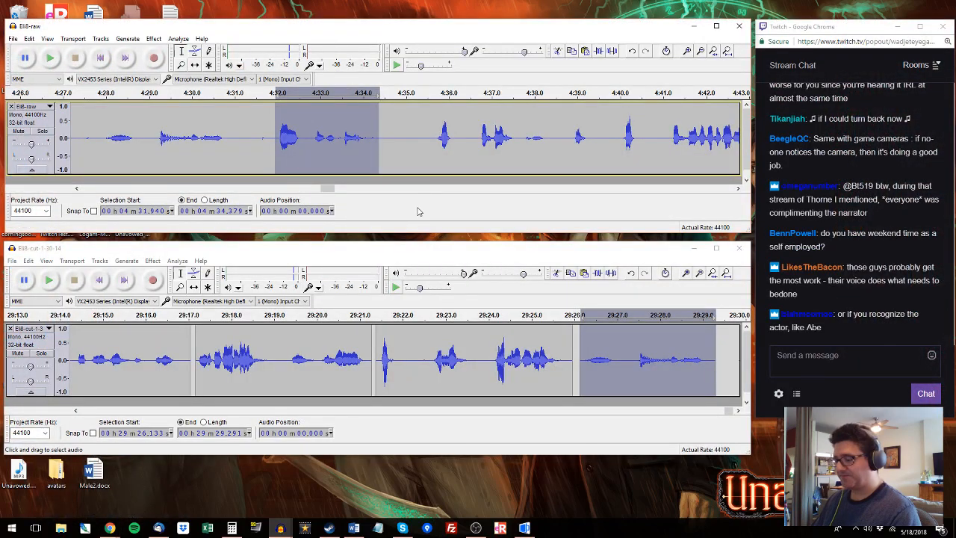
left_click(583, 366)
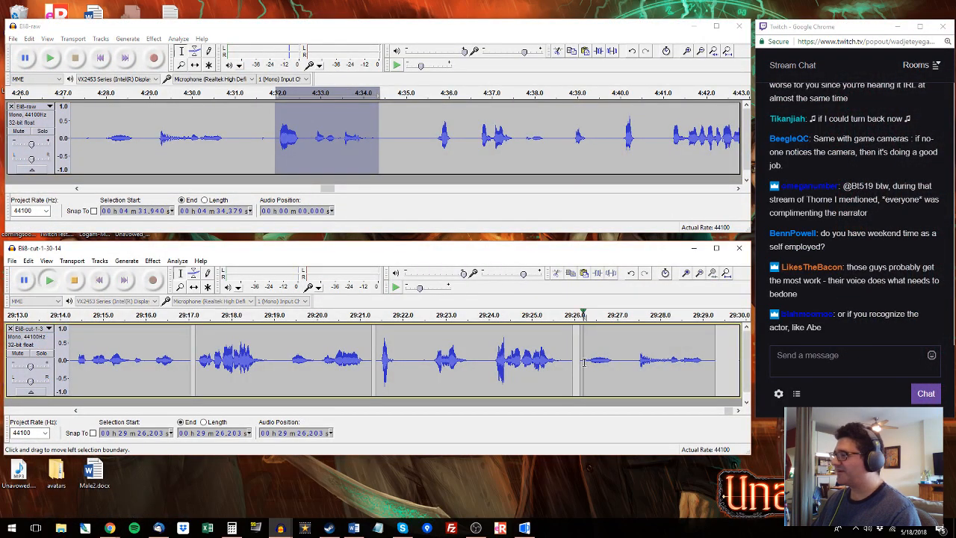
key("space")
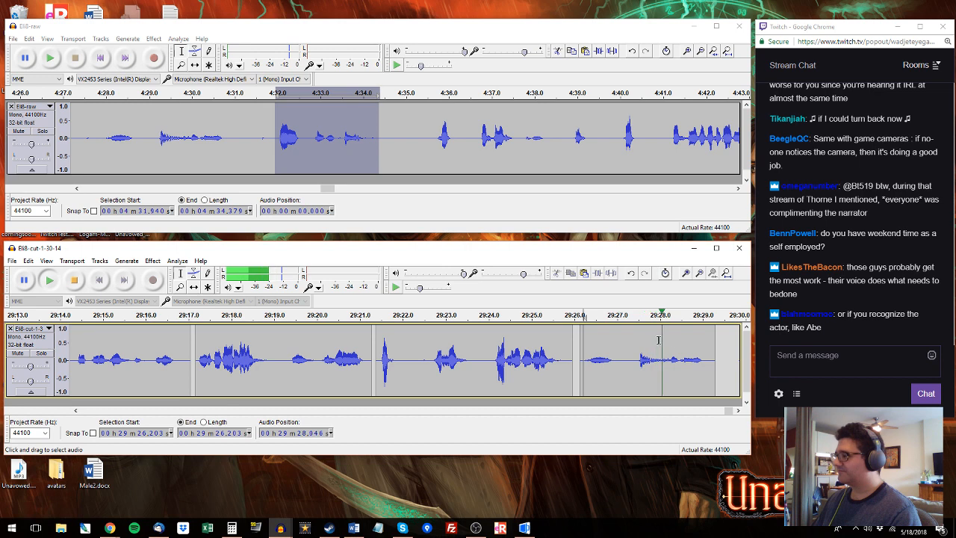
double_click(654, 340)
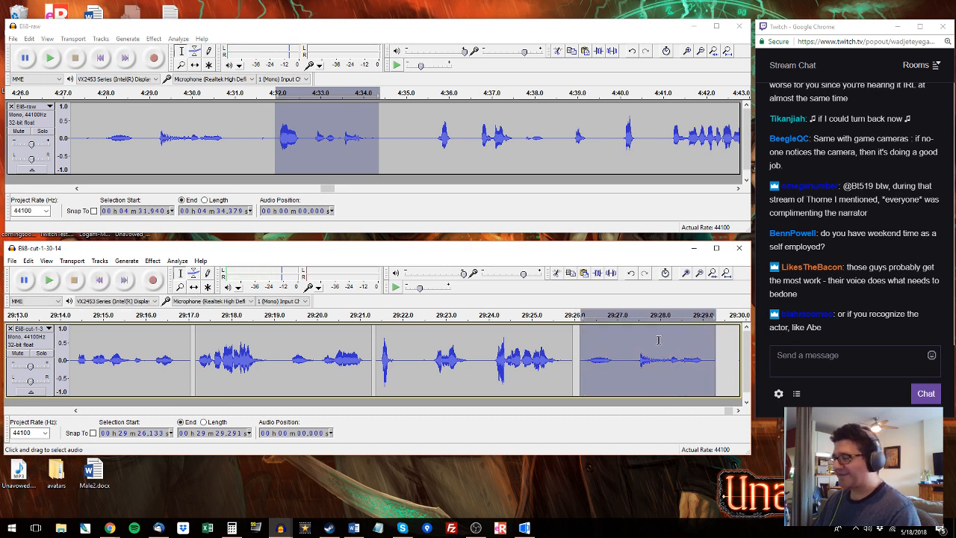
key("ctrl+v")
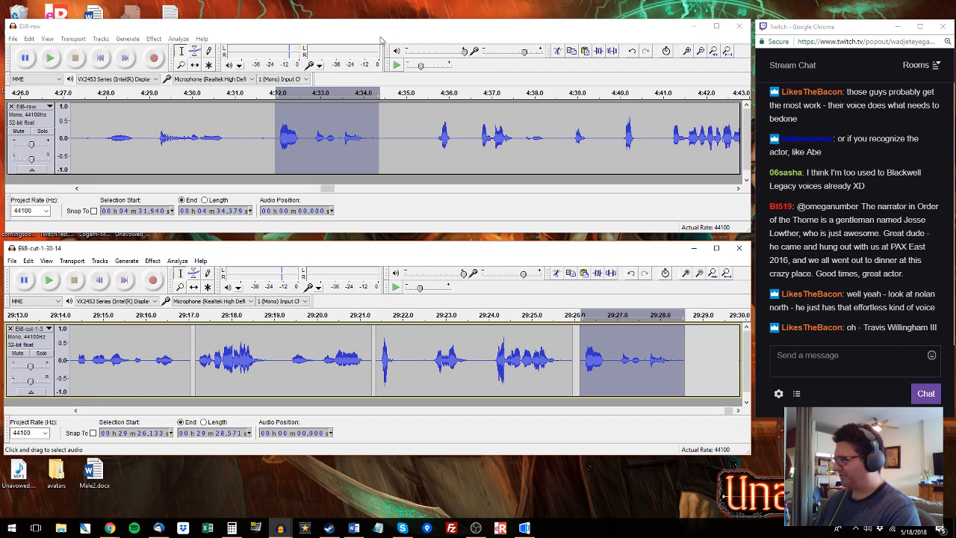
left_click(336, 27)
key("space")
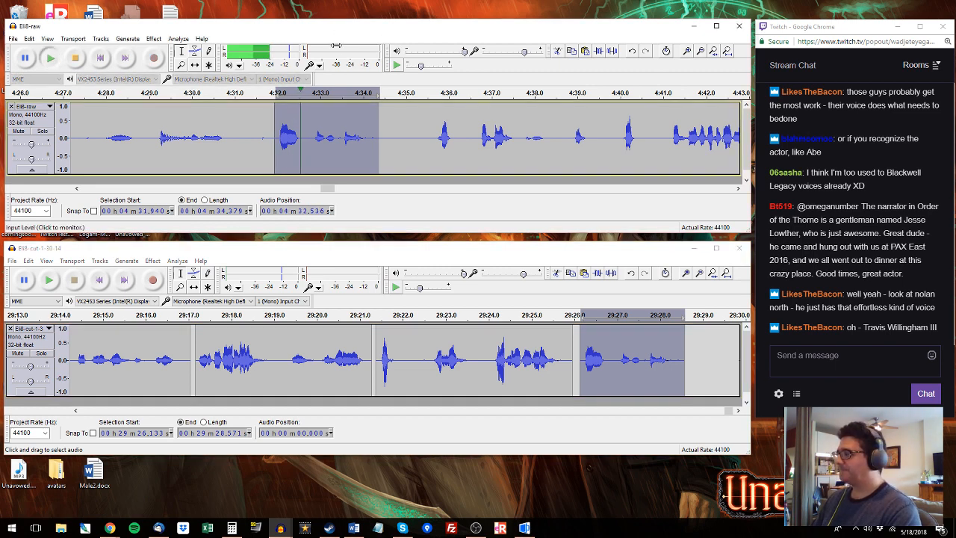
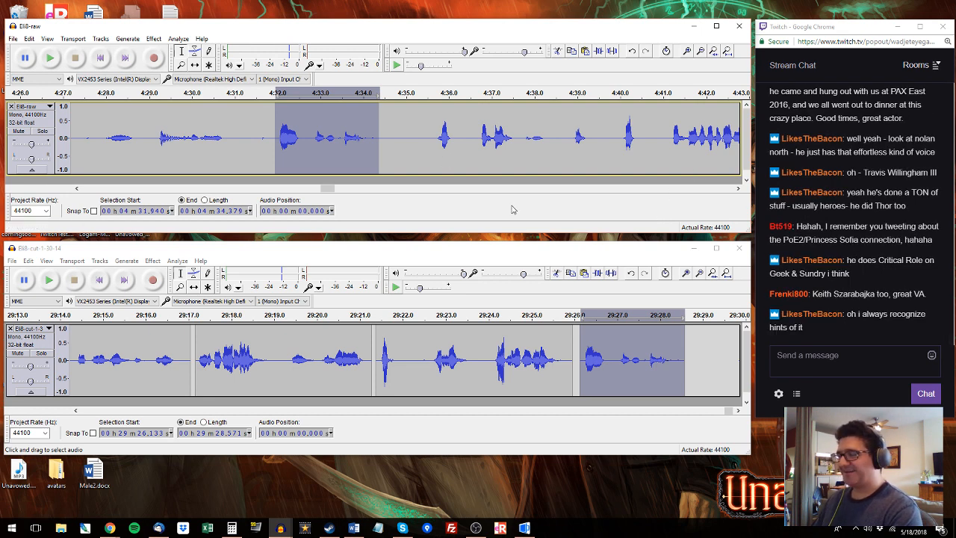
Step: Play the raw recording from about 4:35.63 and mark the take from 4:35.69 to 4:38.00
left_click(432, 114)
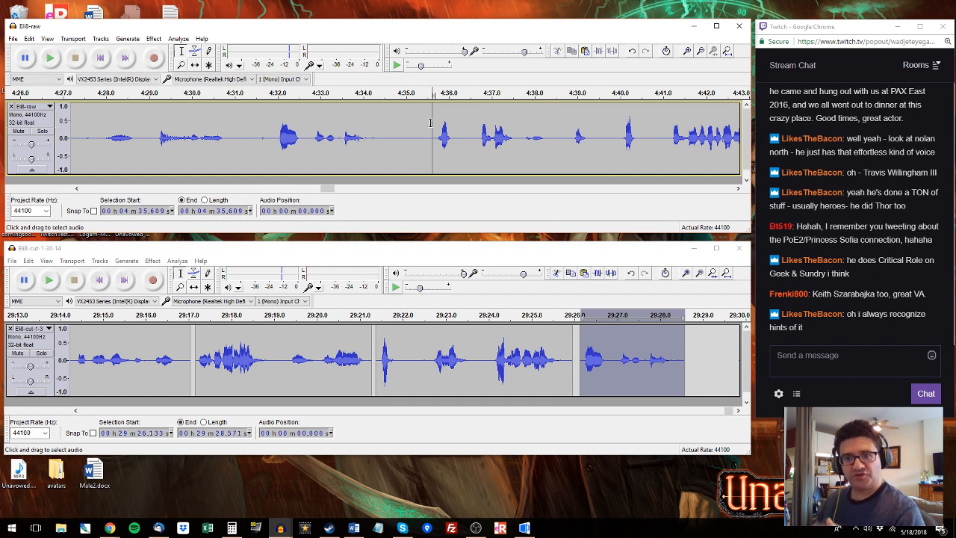
left_click(430, 128)
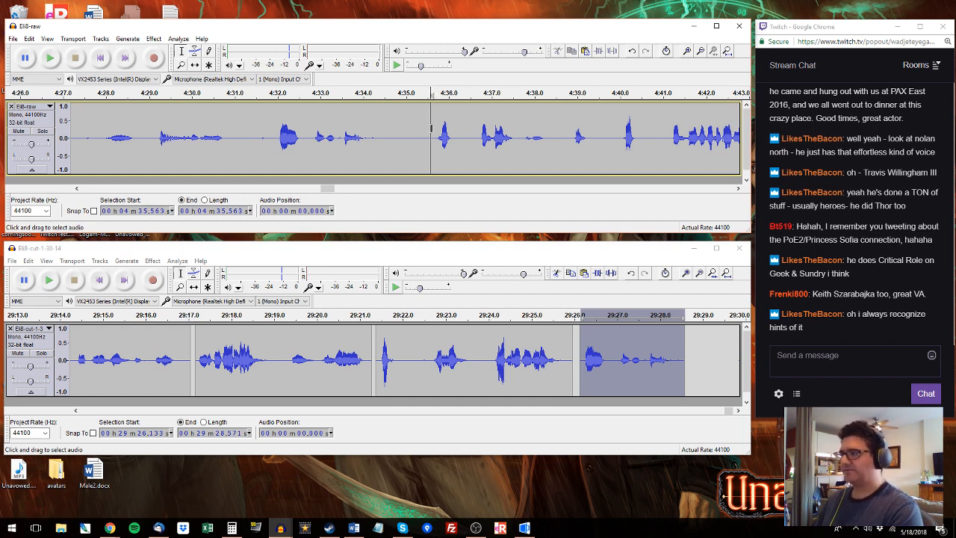
key("space")
key("space")
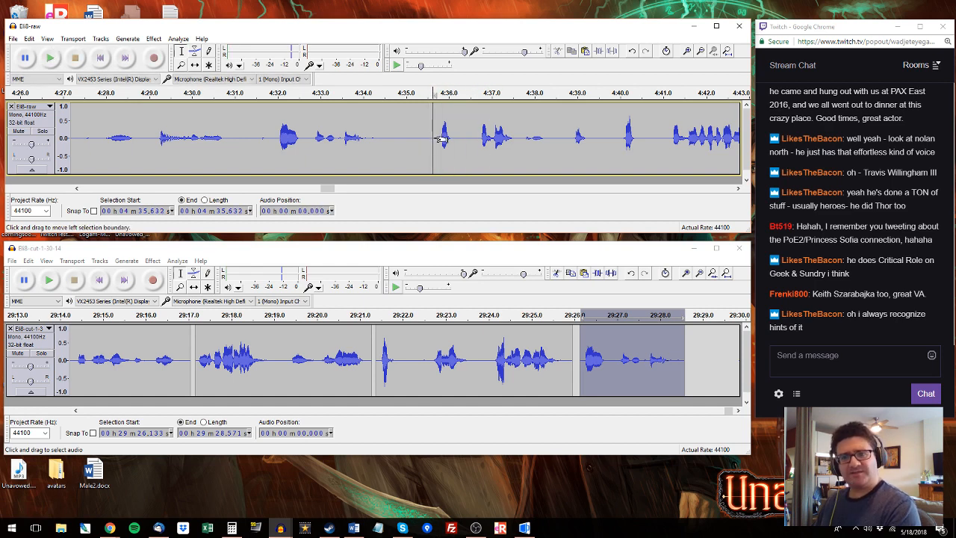
key("space")
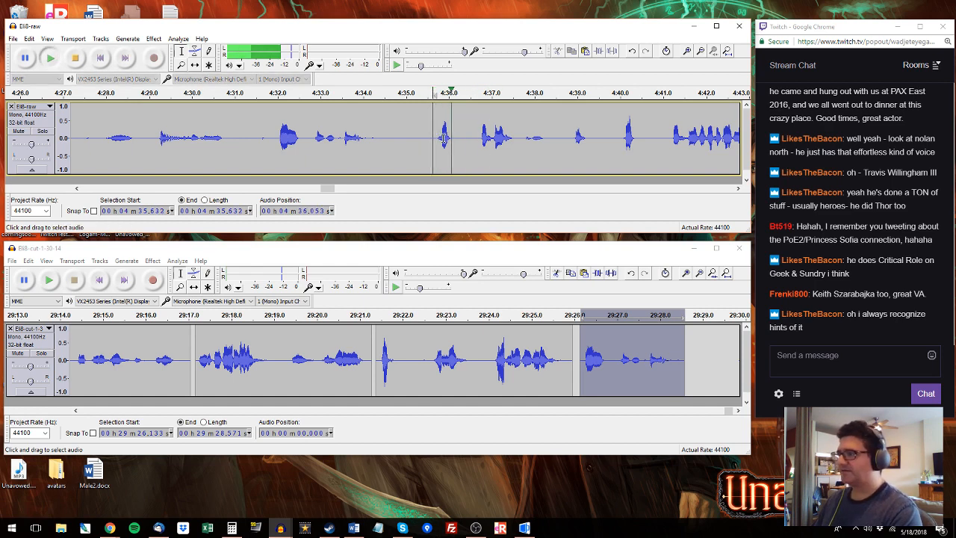
left_click_drag(436, 138, 505, 137)
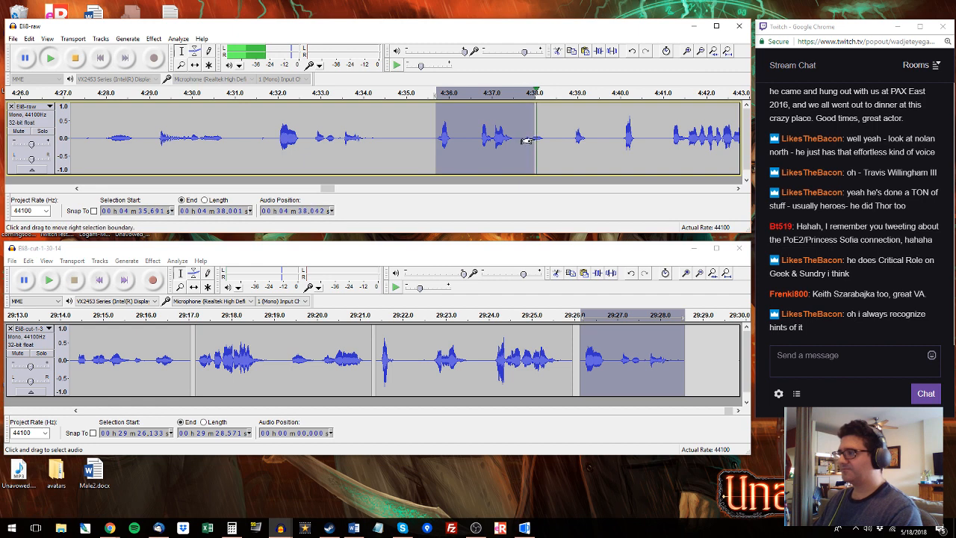
Step: Play the next raw takes, starting from about 4:38.76 and again from about 4:38.86
left_click(568, 130)
key("space")
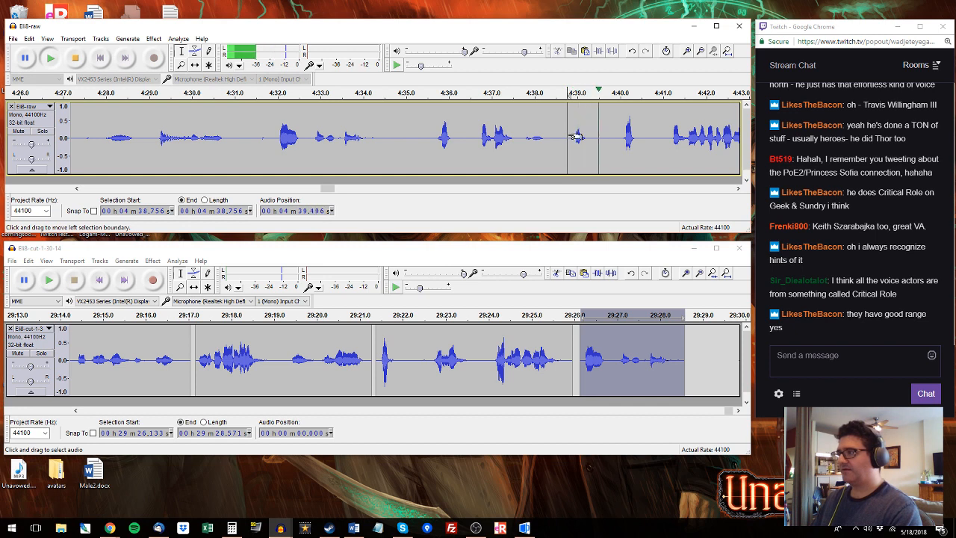
left_click_drag(553, 139, 564, 134)
left_click(571, 128)
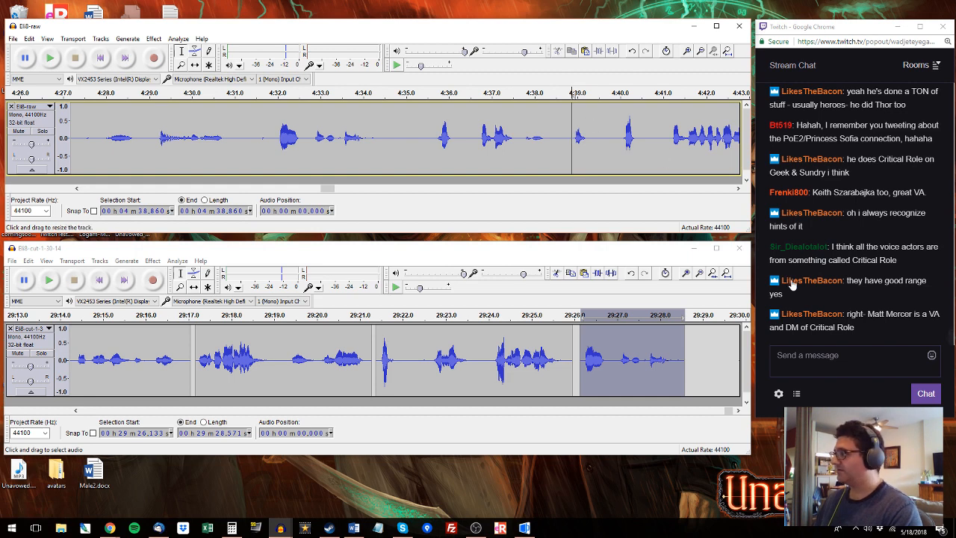
key("space")
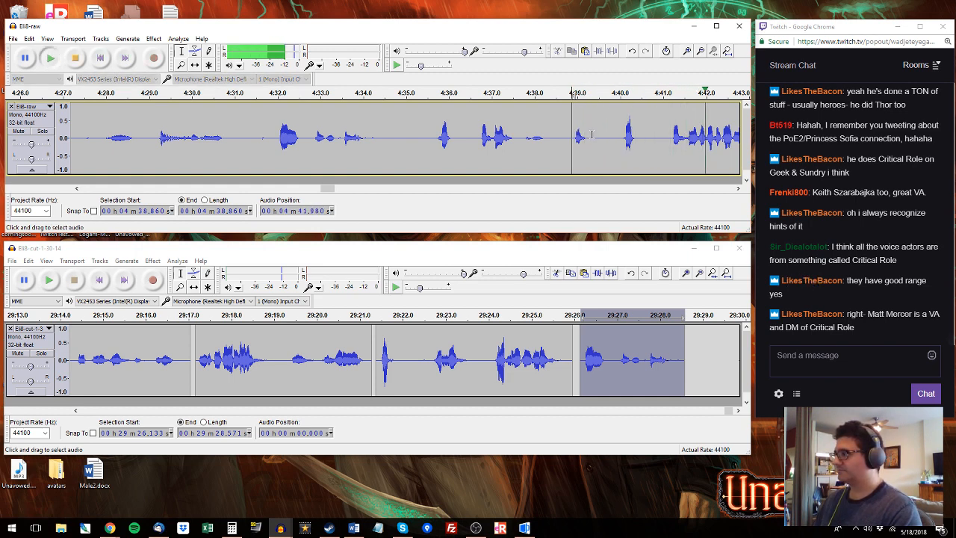
Step: Copy the raw take from about 4:39.98 to 4:44.12 into the cut track at about 29:28.68
key("space")
key("space")
left_click_drag(619, 135, 603, 117)
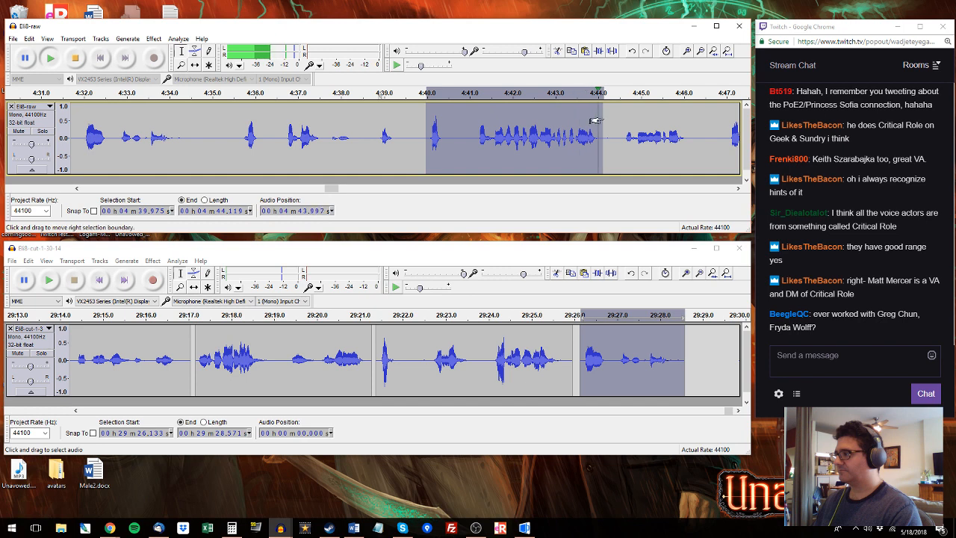
key("space")
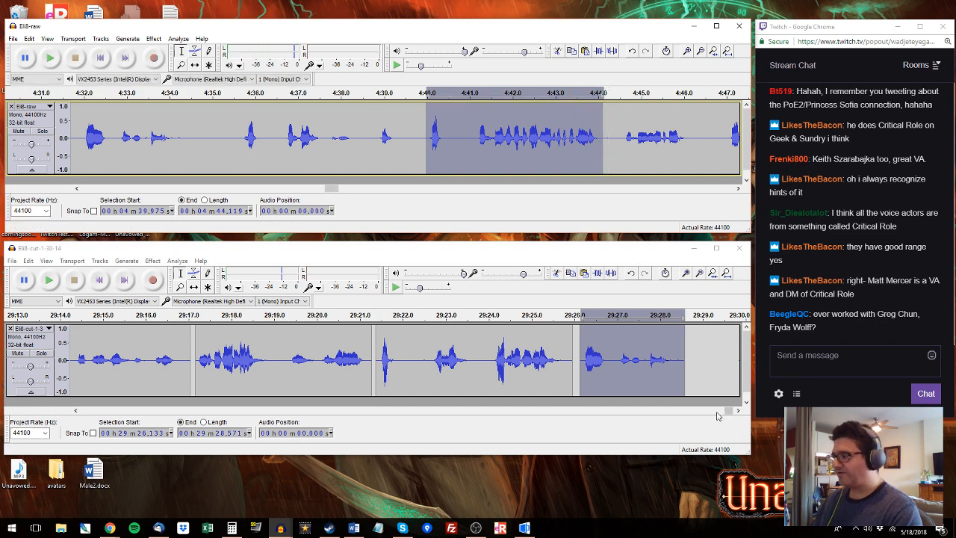
mouse_move(728, 411)
left_mouse_down()
mouse_move(740, 412)
mouse_move(730, 412)
left_mouse_up()
left_click(578, 332)
key("ctrl+v")
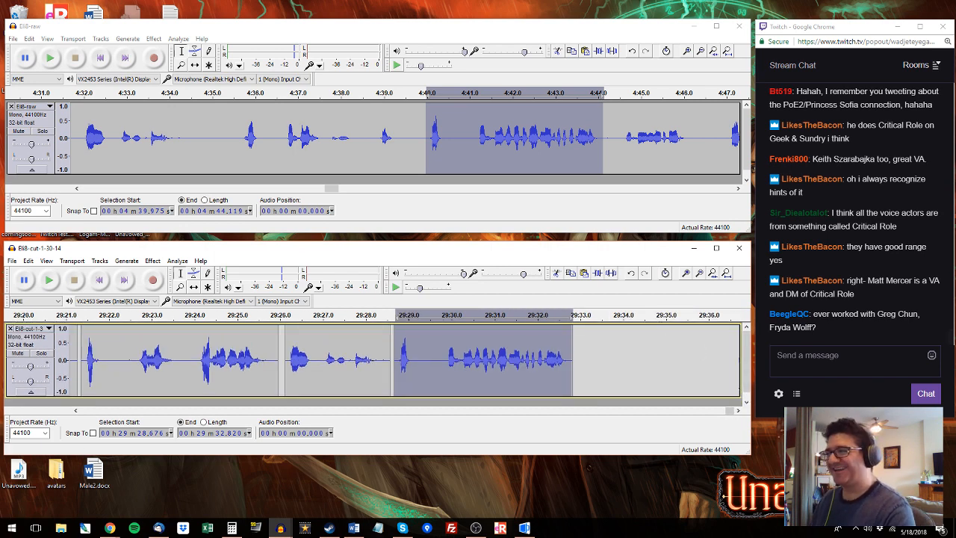
Step: Copy the raw take from about 4:44.53 to 4:46.09 into the cut track at about 29:32.99 and play it
left_click(624, 131)
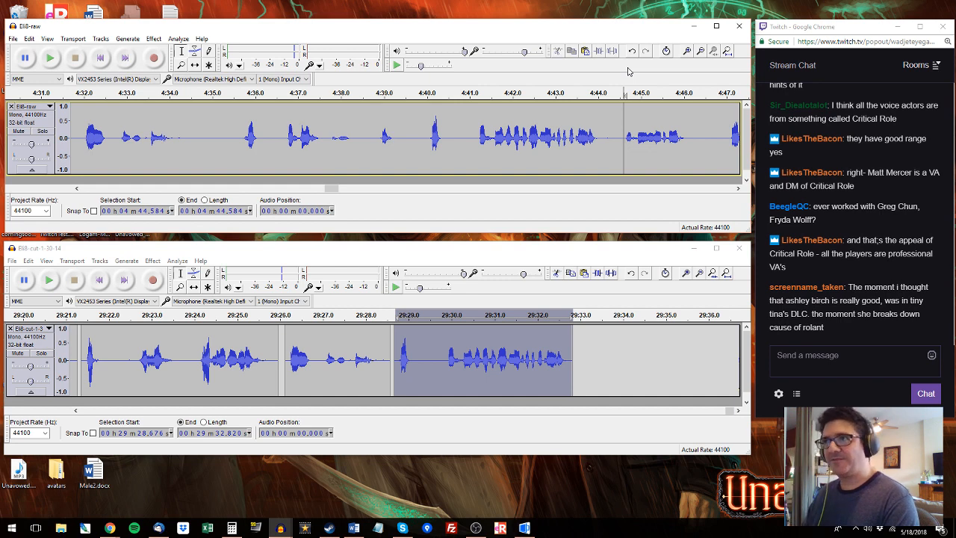
left_click(621, 136)
left_click(687, 123, "shift")
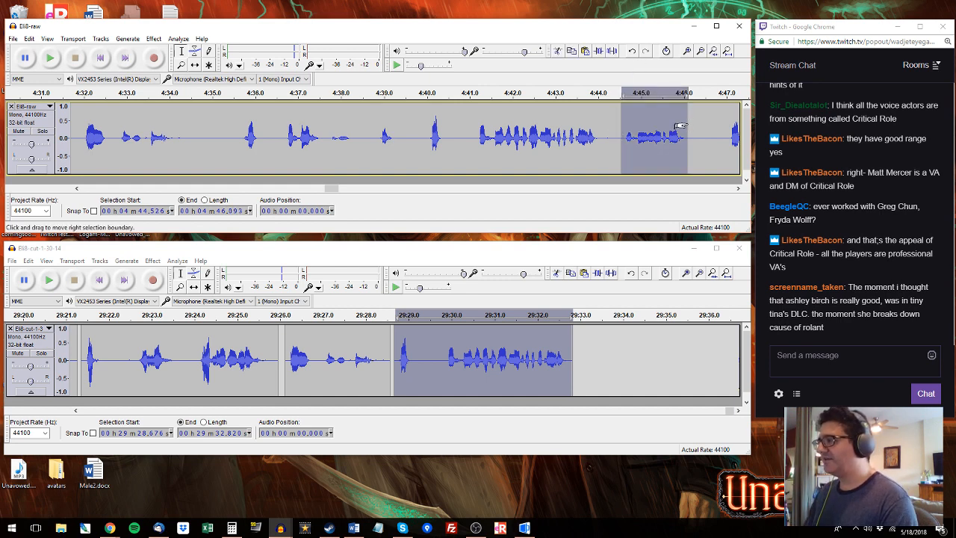
key("space")
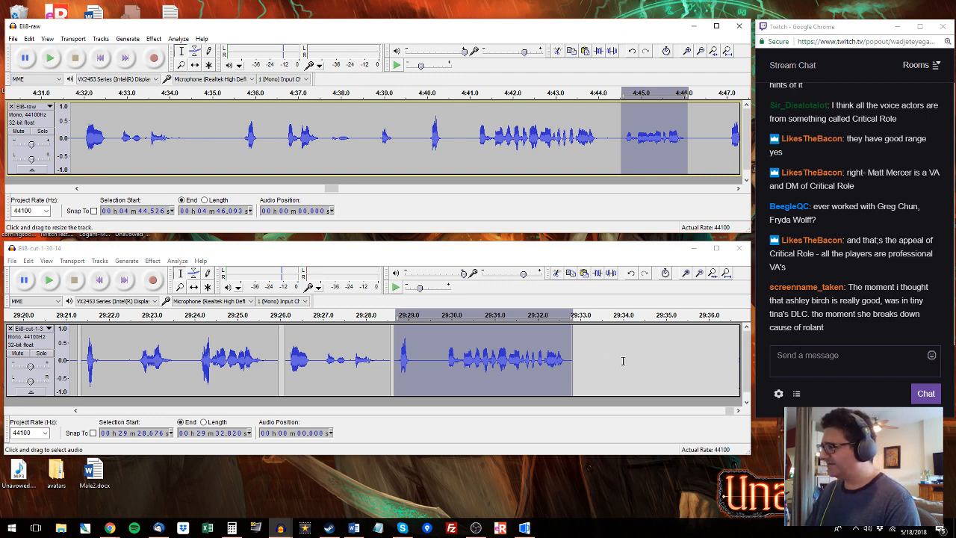
left_click_drag(580, 348, 646, 351)
key("space")
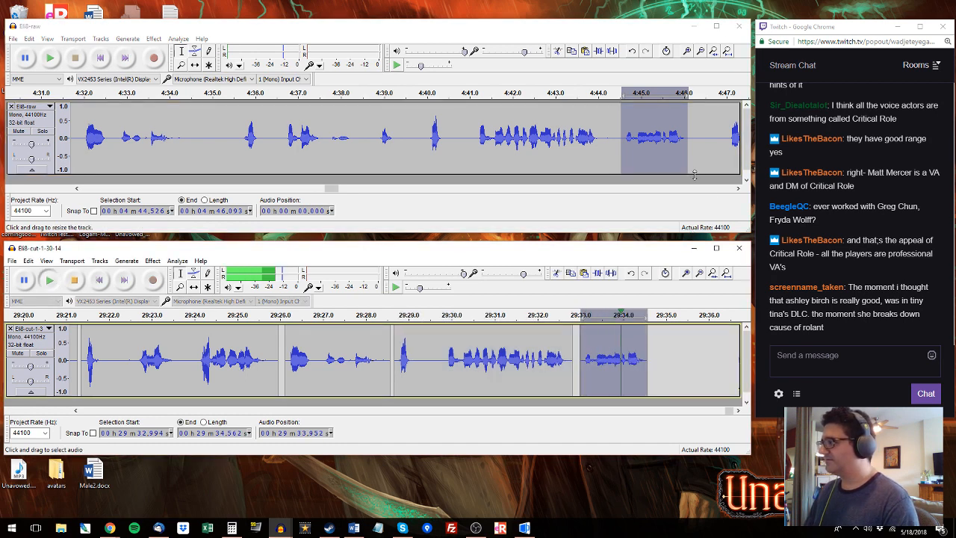
Step: Play the raw recording from about 4:46.98 and mark the take from 4:48.37 to 4:51.41
left_click(729, 129)
key("space")
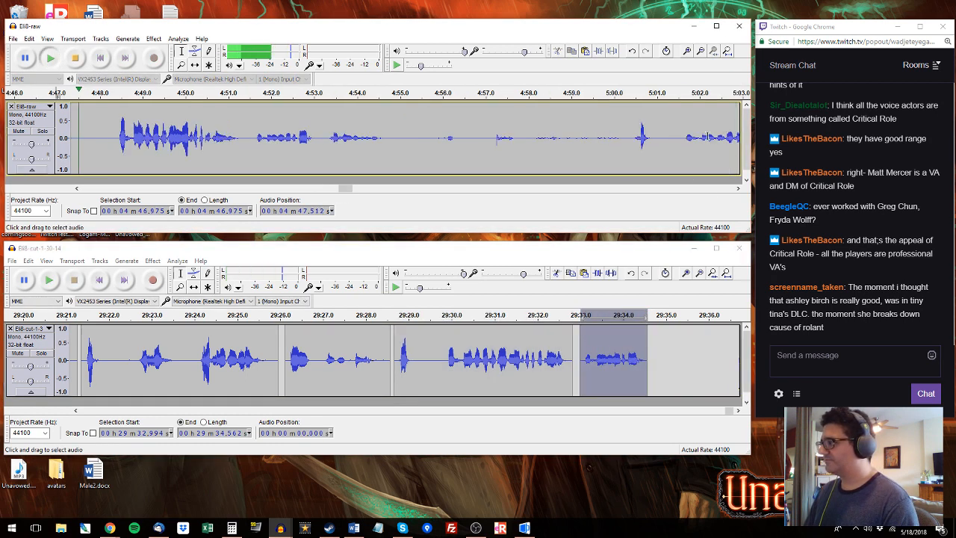
left_click_drag(115, 133, 245, 132)
key("space")
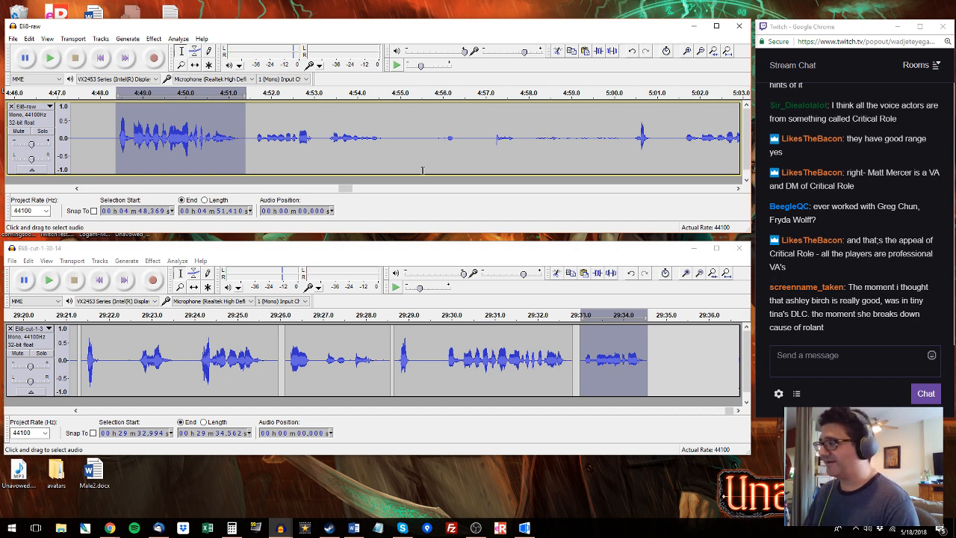
Step: Play the cut track from about 29:32.89 and again from about 29:29.81
left_click(575, 342)
key("space")
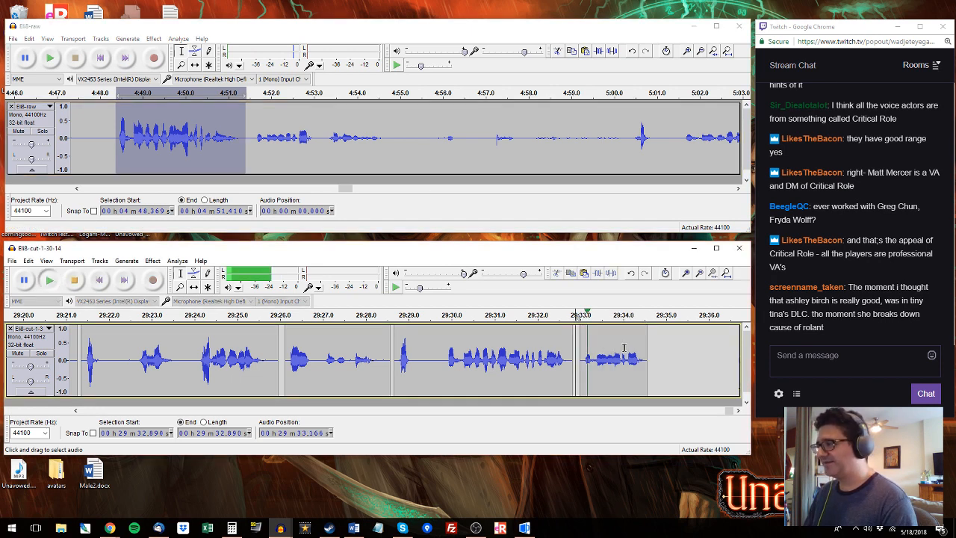
left_click(444, 342)
key("space")
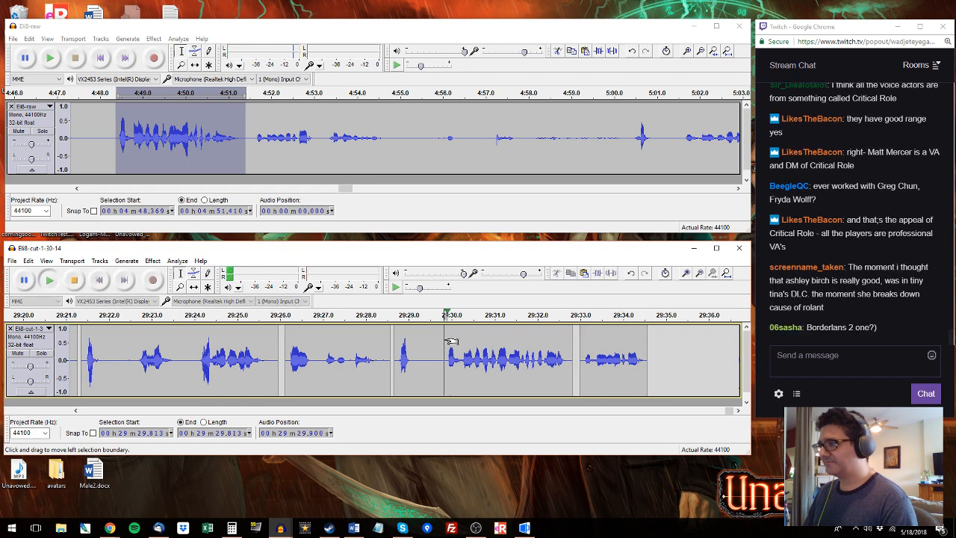
key("space")
Step: Replay the marked raw take and paste it over the cut track's phrase starting at about 29:29.8
left_click(50, 58)
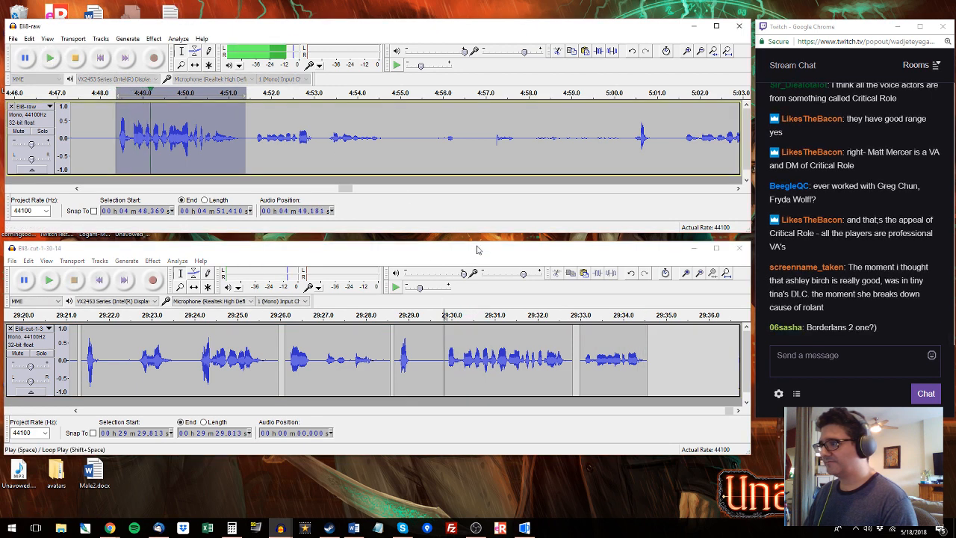
key("space")
left_click(478, 250)
left_click_drag(440, 364, 578, 333)
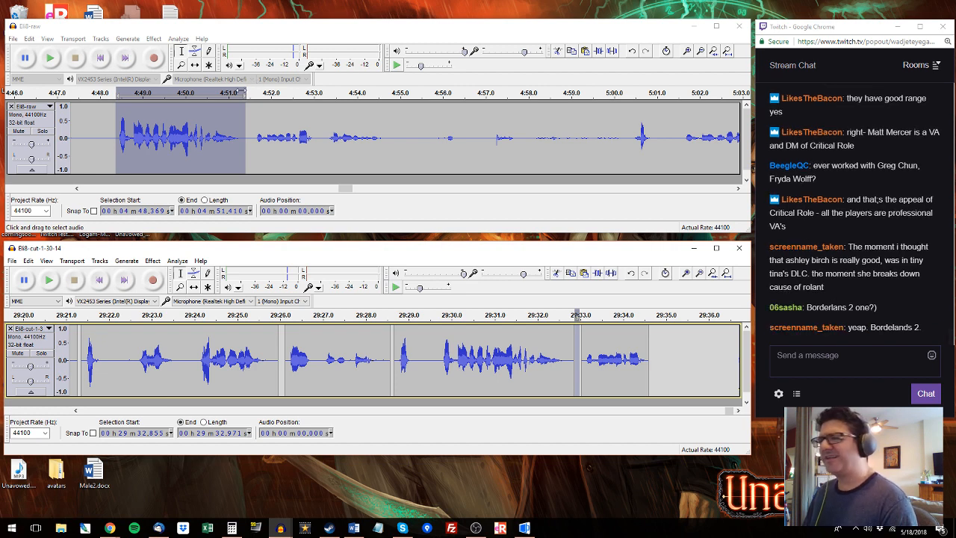
Step: Play the raw recording from about 4:51.57 and about 5:00.26, and mark the take from 5:01.56 to 5:05.54
left_click(252, 135)
key("space")
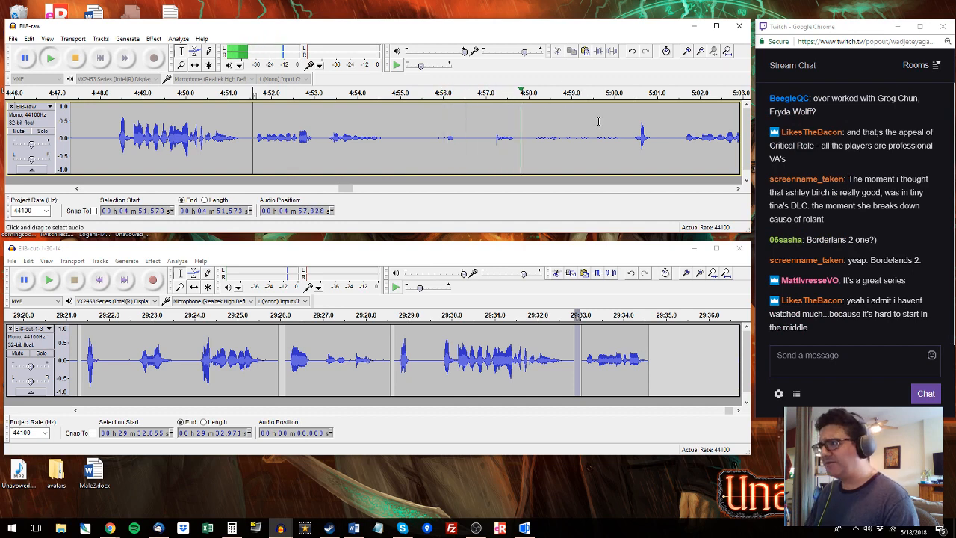
left_click(625, 123)
key("space")
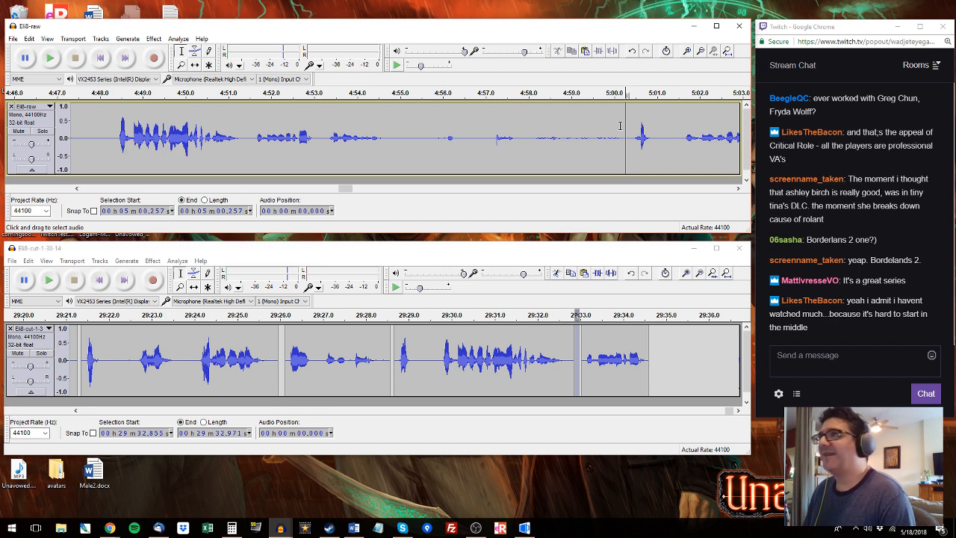
key("space")
left_click_drag(680, 127, 493, 118)
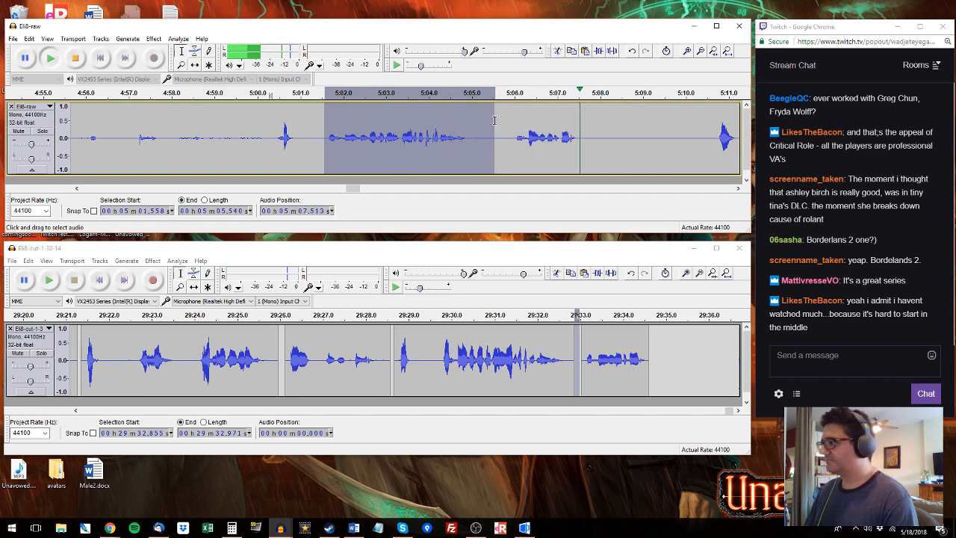
Step: Replace the last take in the cut track, at about 29:32.93, with the raw take from 5:05.76 to 5:07.60
left_click_drag(582, 133, 505, 123)
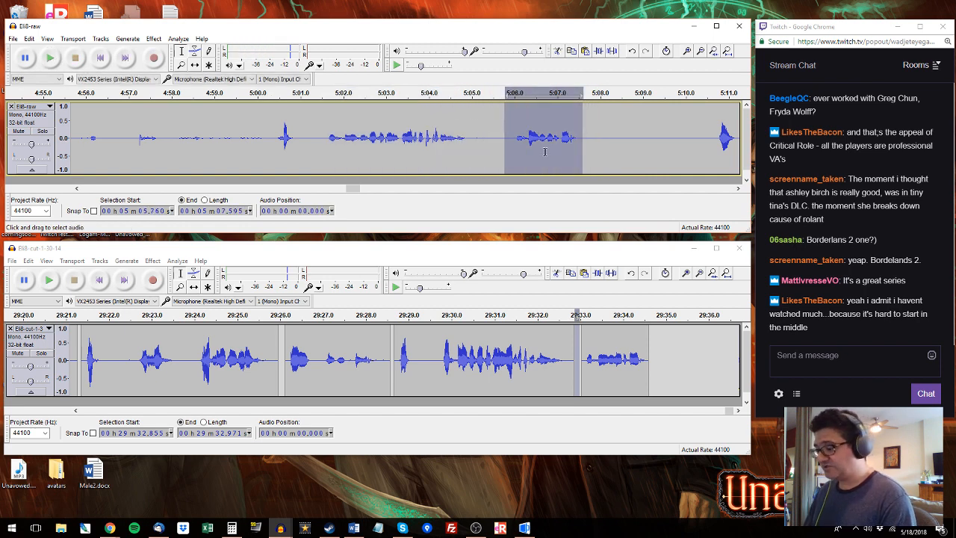
left_click(571, 350)
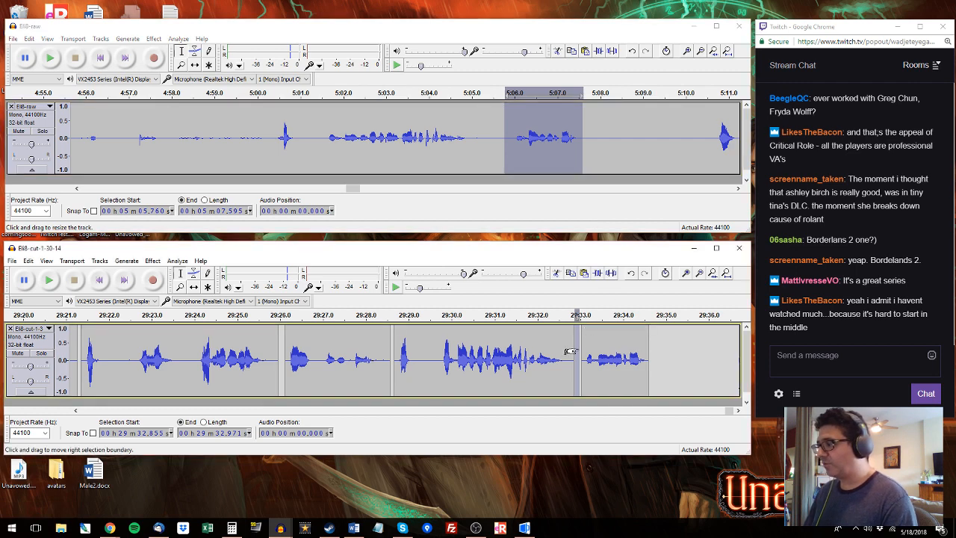
left_click_drag(579, 351, 656, 347)
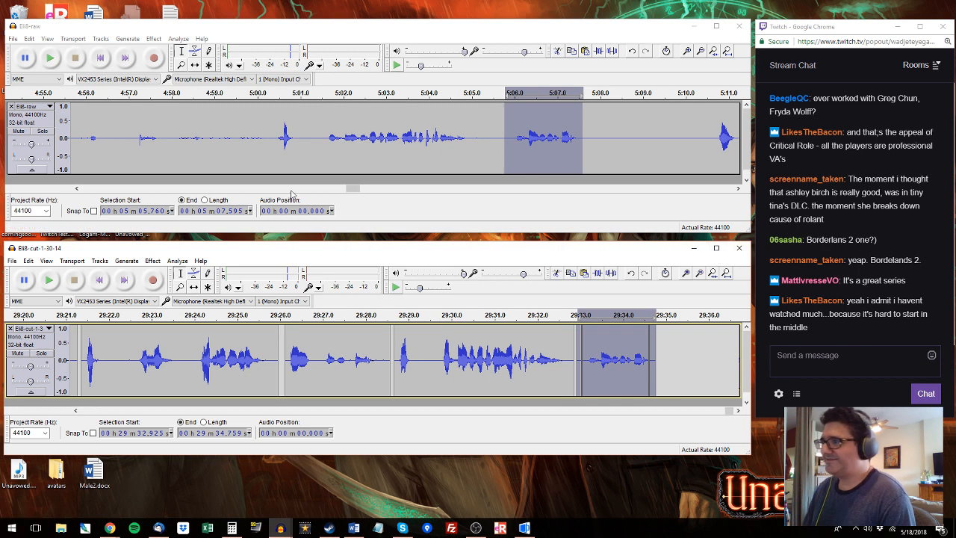
Step: Play the raw recording from about 5:10.60 and mark the take from 5:13.42 to 5:15.82
left_click(711, 113)
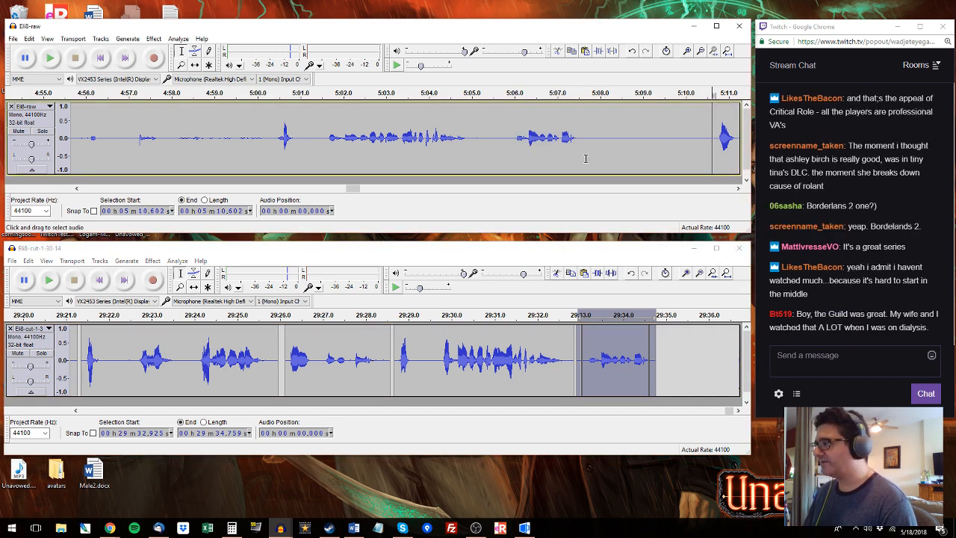
left_click_drag(352, 188, 358, 188)
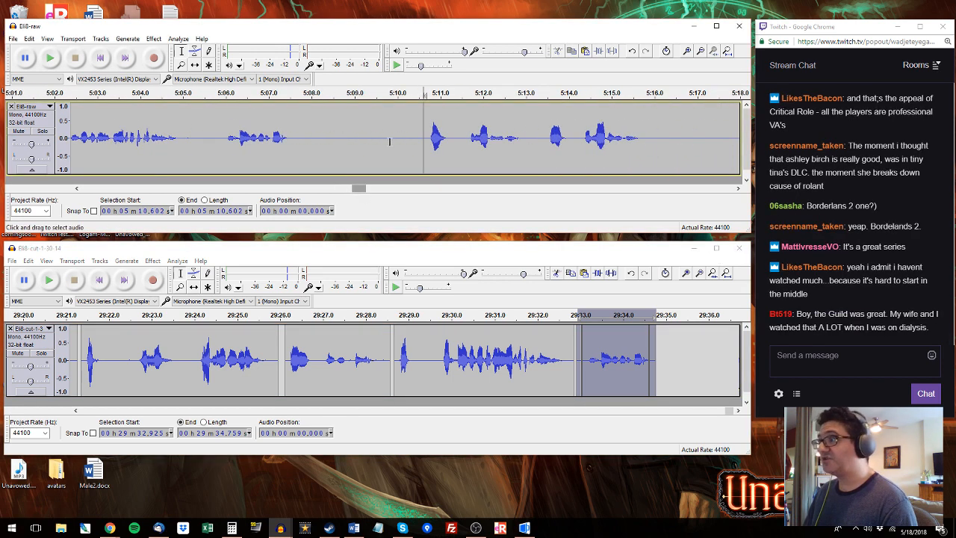
key("space")
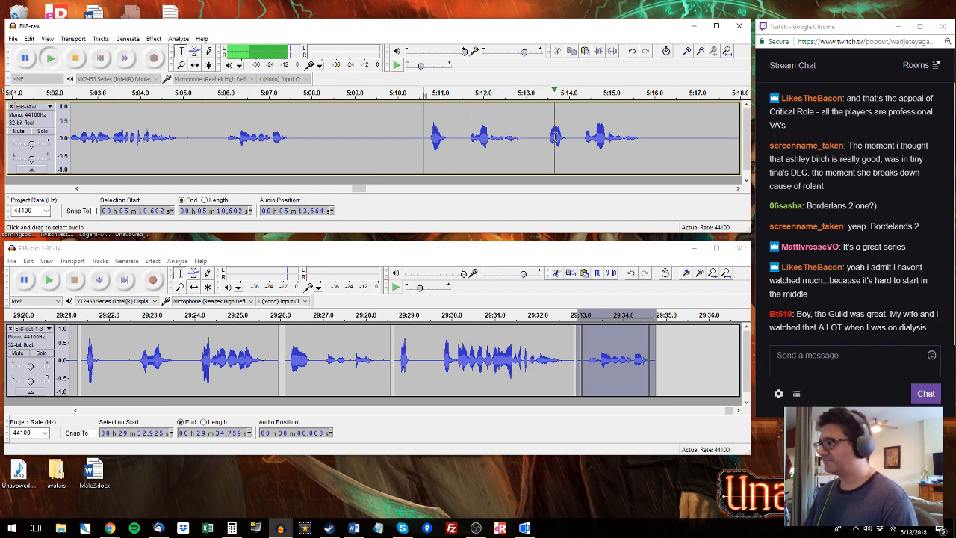
left_click_drag(545, 138, 639, 149)
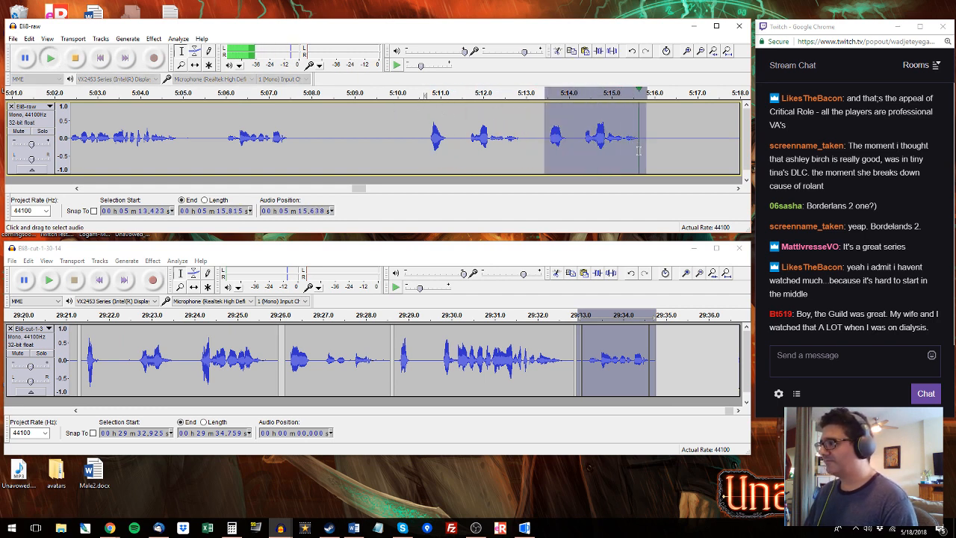
key("space")
Step: Copy the marked raw take to the end of the cut track at about 29:34.88
left_click(553, 354)
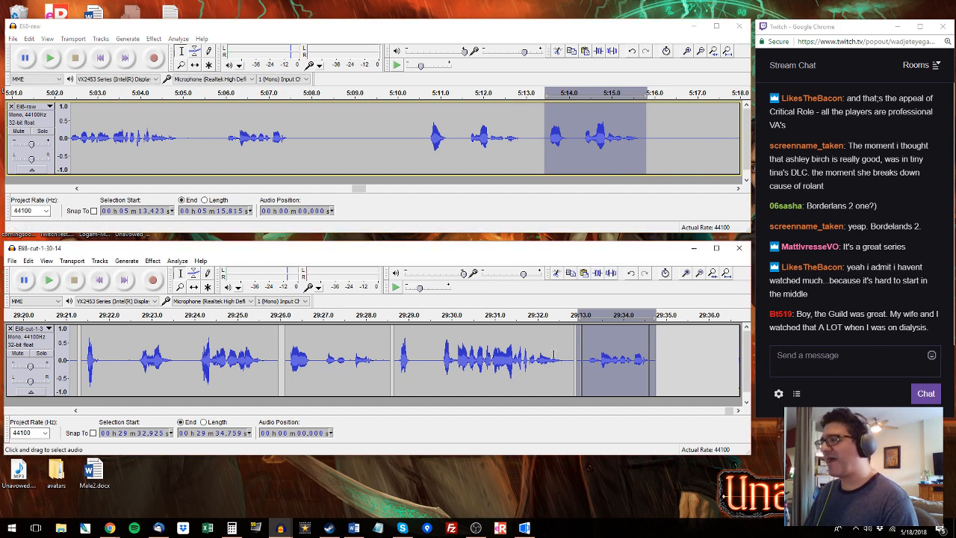
left_click(553, 354)
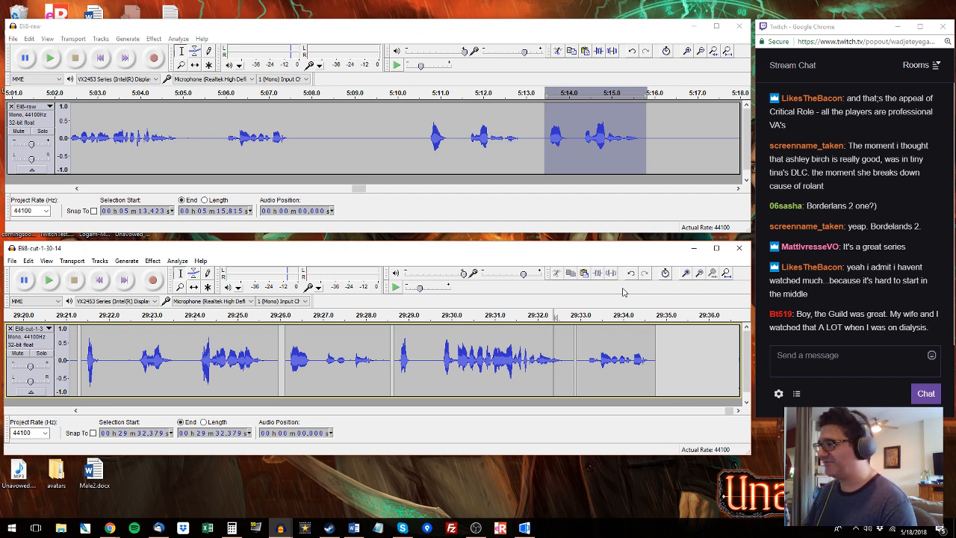
left_click(660, 341)
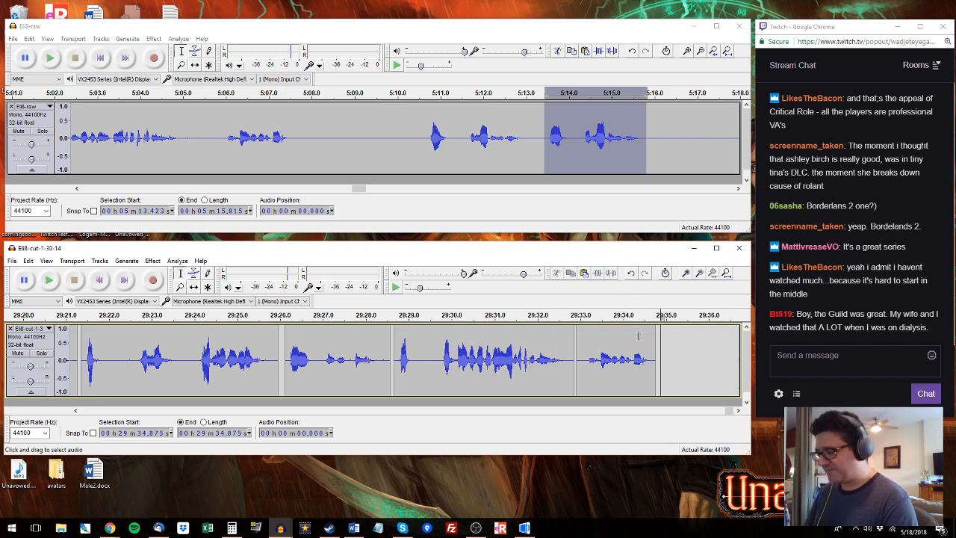
key("shift+End")
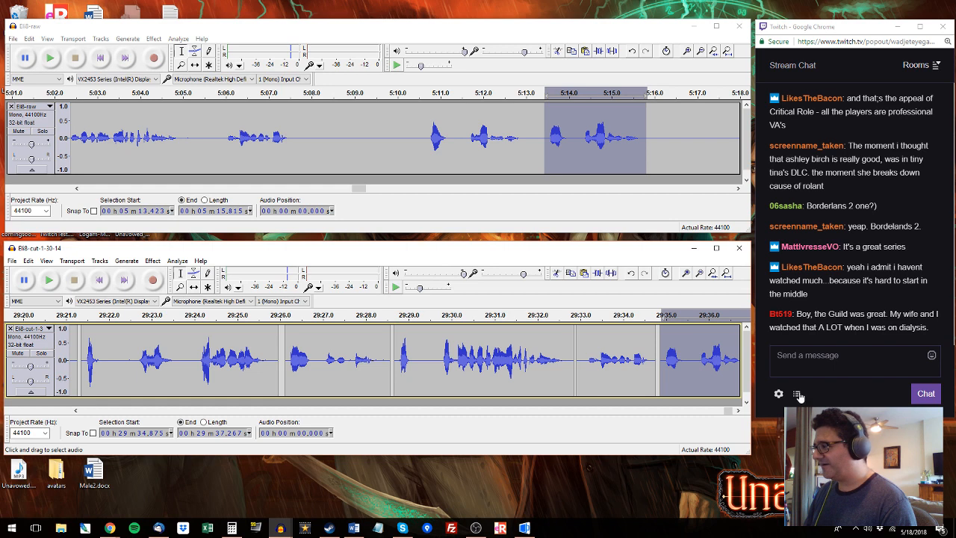
left_click(738, 410)
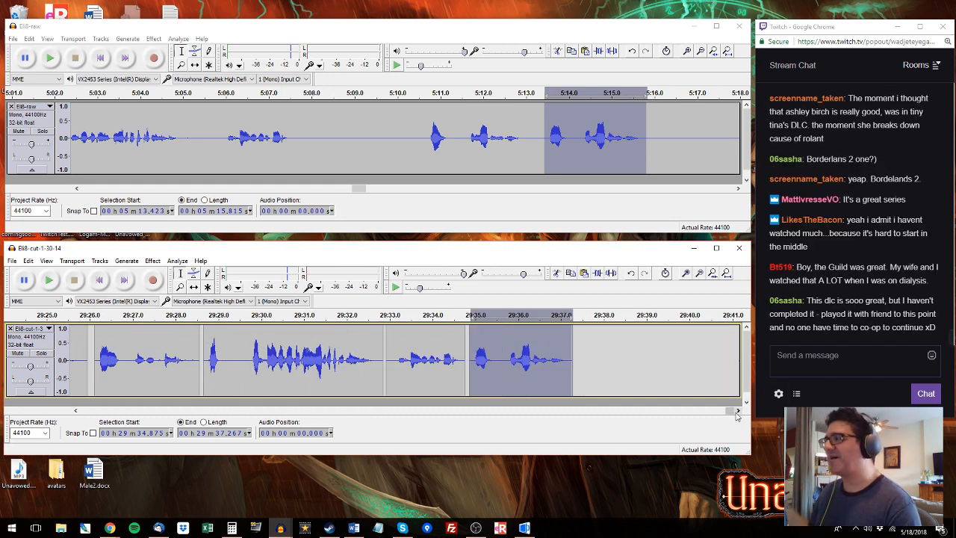
Step: Replay the marked raw take and play the raw recording onward from about 5:17.48
left_click(553, 29)
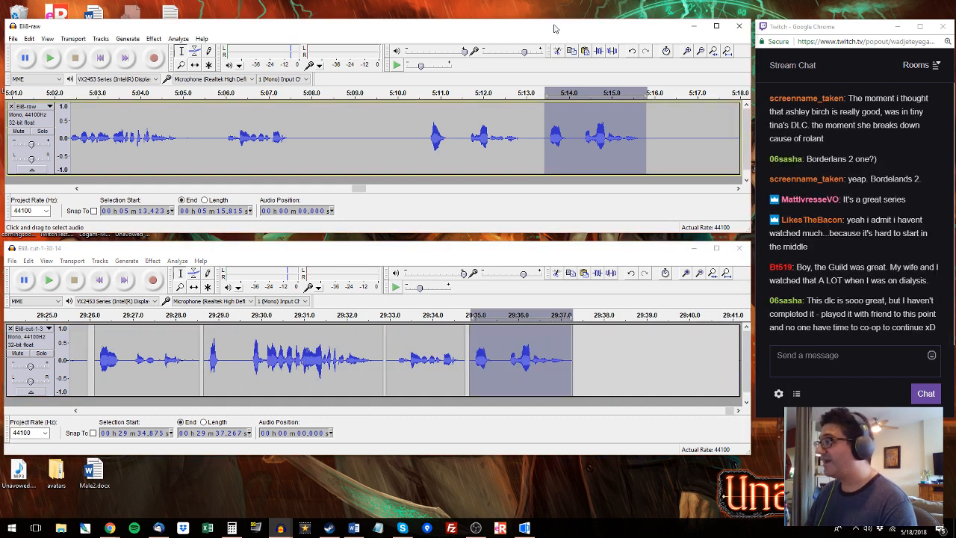
key("space")
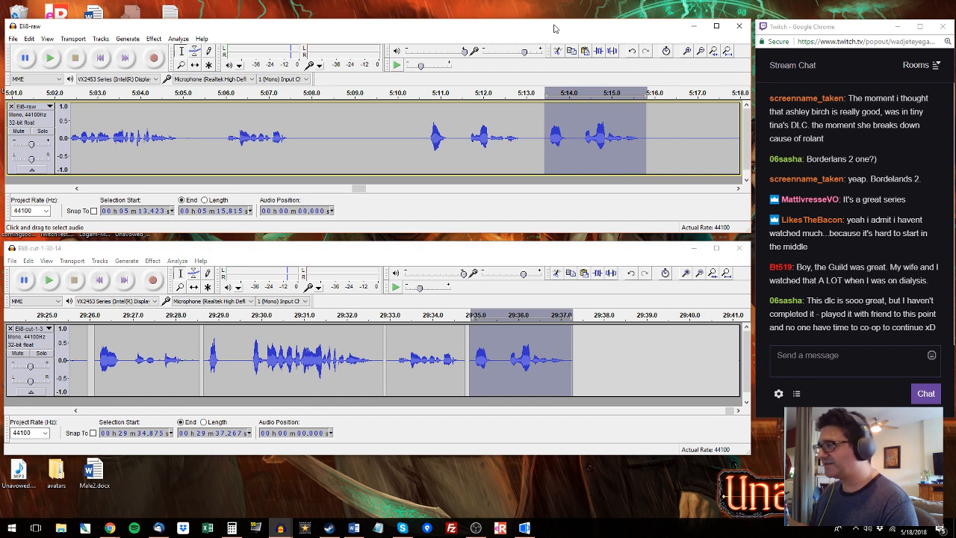
left_click(709, 124)
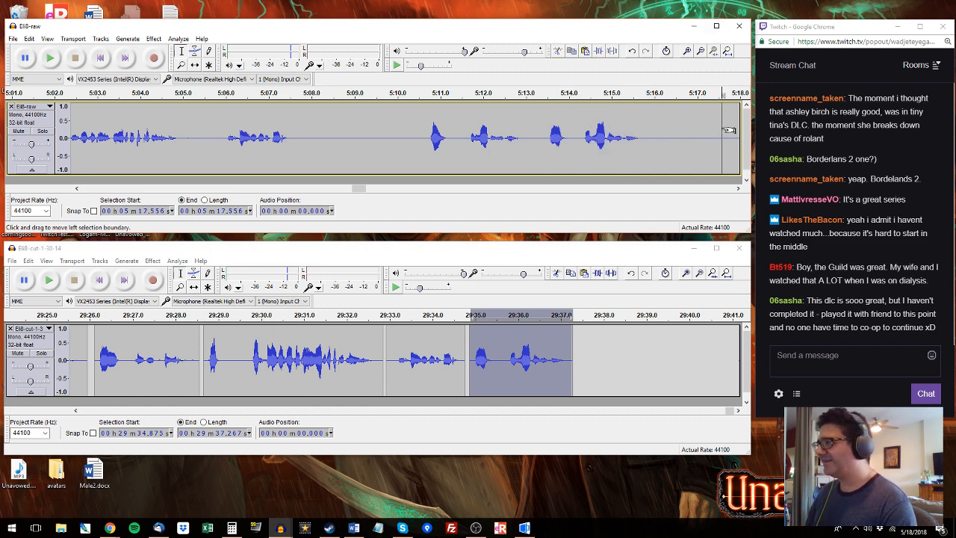
left_click_drag(713, 153, 686, 155)
left_click(709, 150)
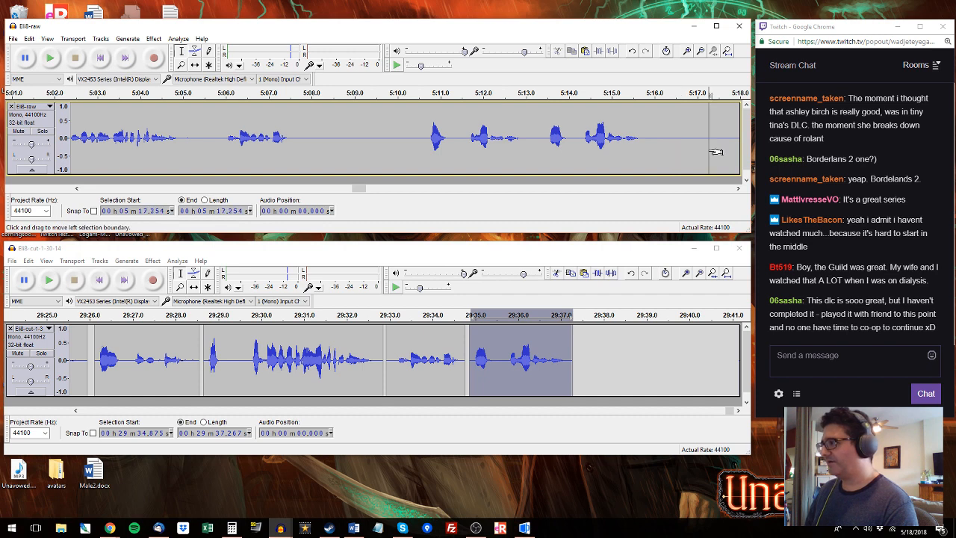
left_click(680, 155)
left_click(644, 166)
left_click(704, 139)
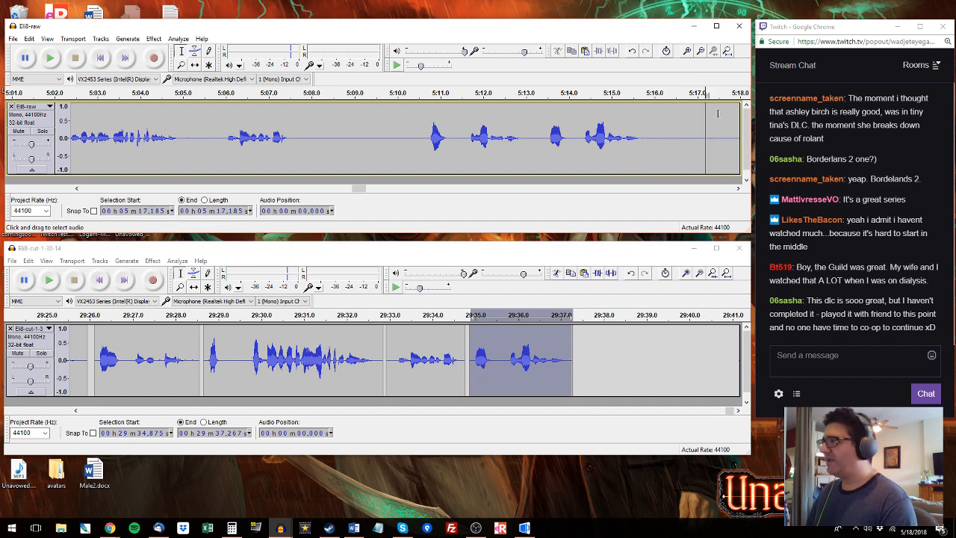
left_click(719, 117)
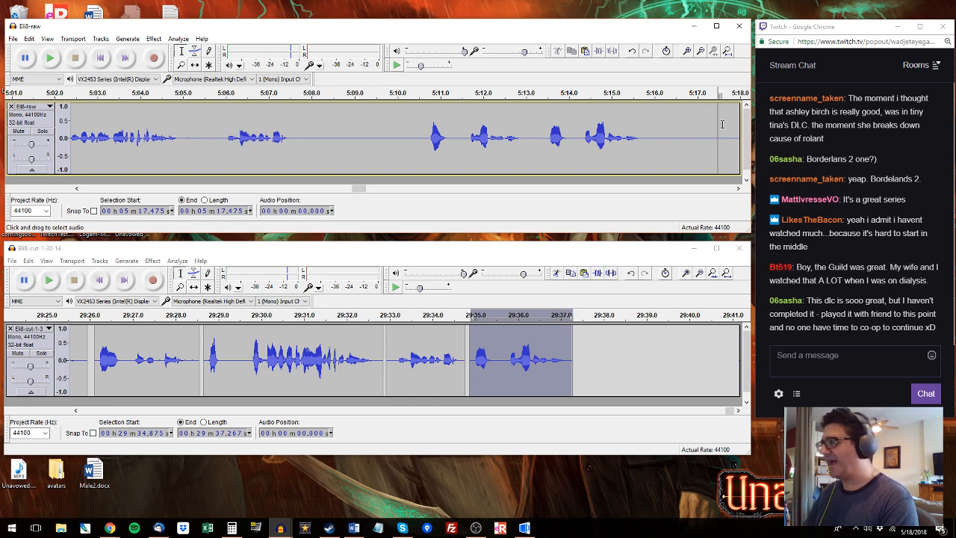
key("space")
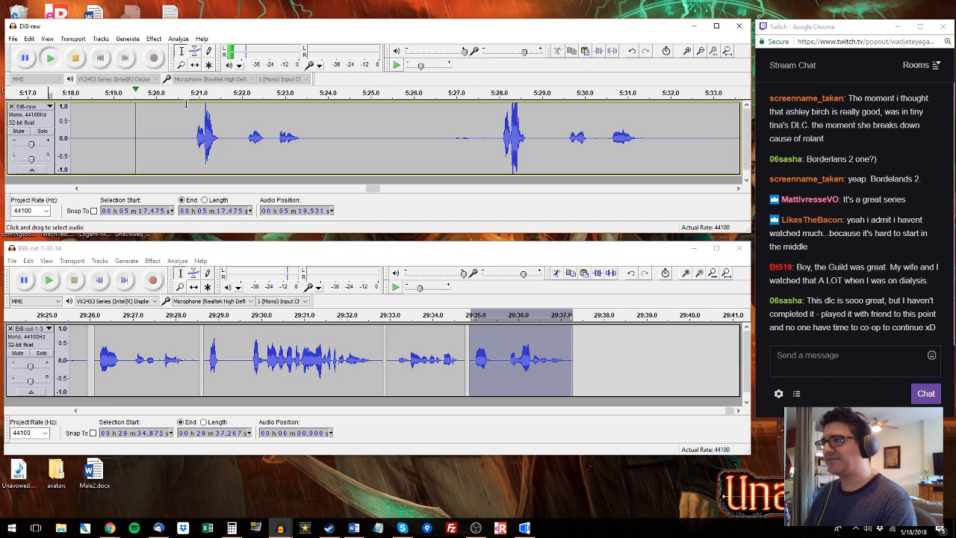
key("space")
Step: Play the raw take from about 5:20.82 and copy the section from 5:20.85 to 5:23.62 into the cut track at about 29:37.52
left_click(191, 133)
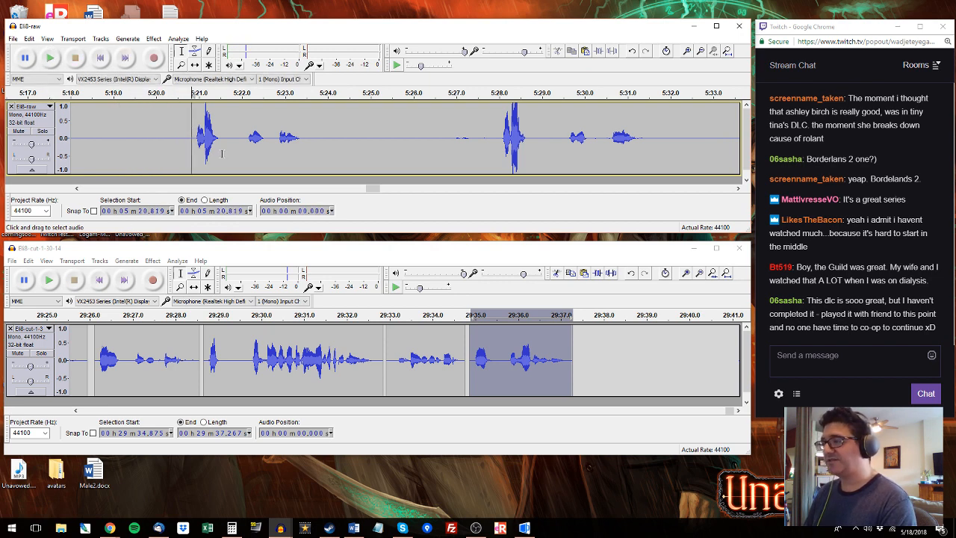
key("space")
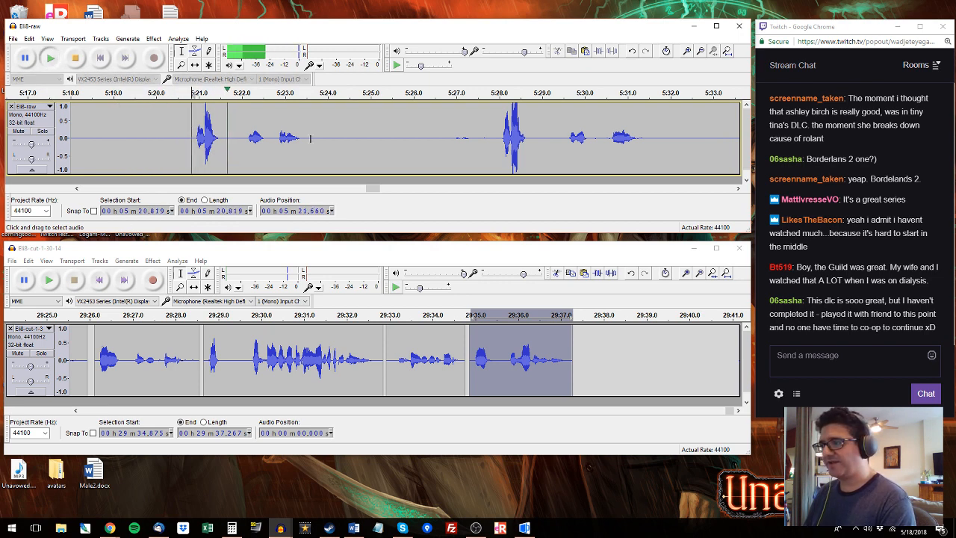
left_click_drag(311, 142, 192, 141)
key("space")
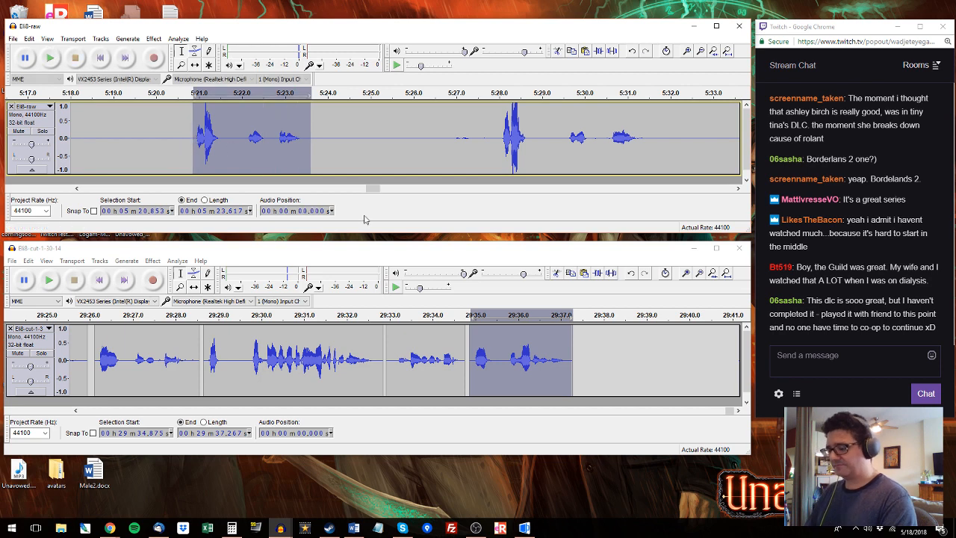
key("ctrl+c")
left_click(584, 341)
key("ctrl+v")
Step: Replace the ending of the newest cut take, from about 29:38.52, with the raw section from 5:29.50 to 5:31.45
left_click(505, 142)
left_click(561, 94)
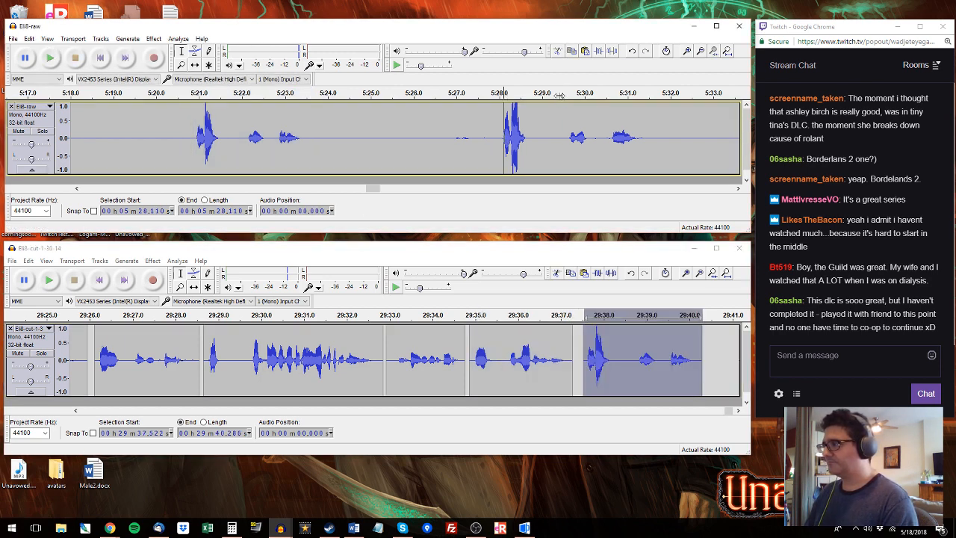
left_click_drag(564, 148, 646, 135)
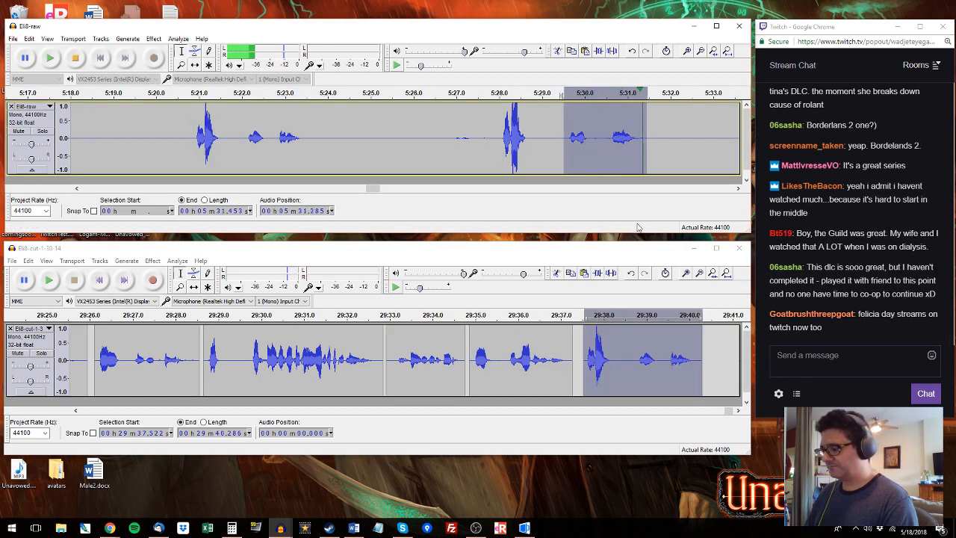
left_click_drag(626, 336, 709, 333)
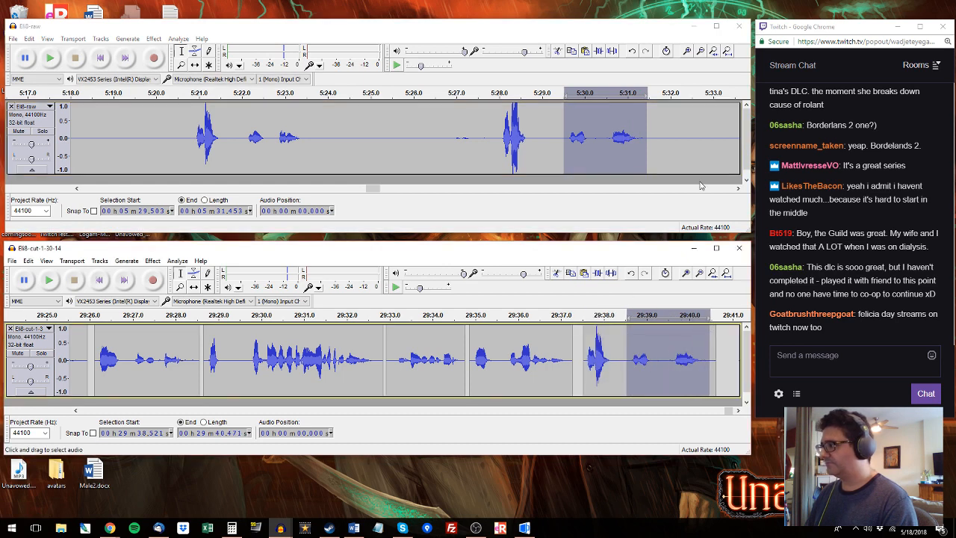
Step: Play the raw recording from about 5:32.66 and examine the quiet section between about 5:35 and 5:38
left_click(698, 128)
key("space")
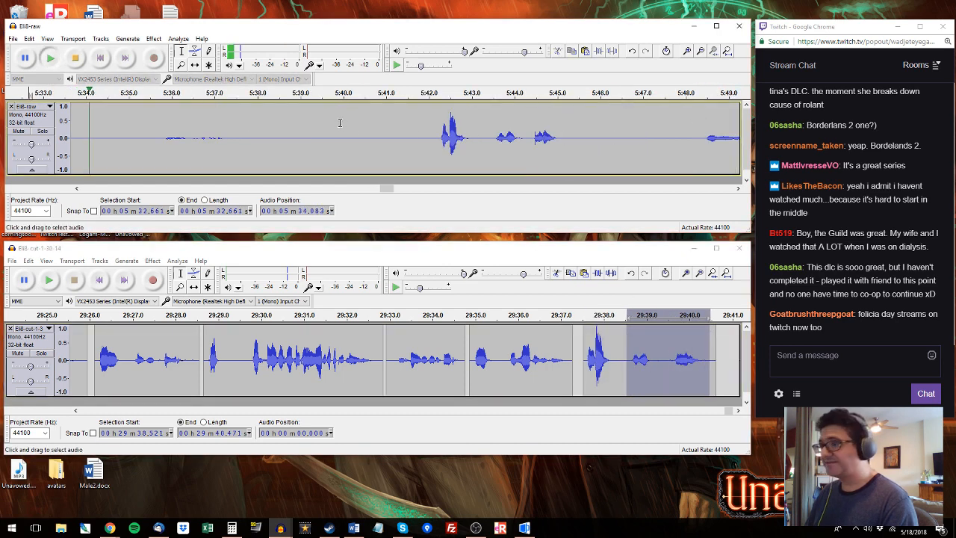
mouse_move(165, 141)
left_mouse_down()
mouse_move(233, 133)
mouse_move(146, 136)
mouse_move(269, 141)
mouse_move(151, 142)
left_mouse_up()
left_click_drag(122, 140, 219, 137)
left_click_drag(241, 134, 148, 133)
key("space")
mouse_move(148, 133)
left_mouse_down()
mouse_move(206, 132)
mouse_move(161, 134)
left_mouse_up()
left_click_drag(161, 134, 209, 134)
left_click(246, 133)
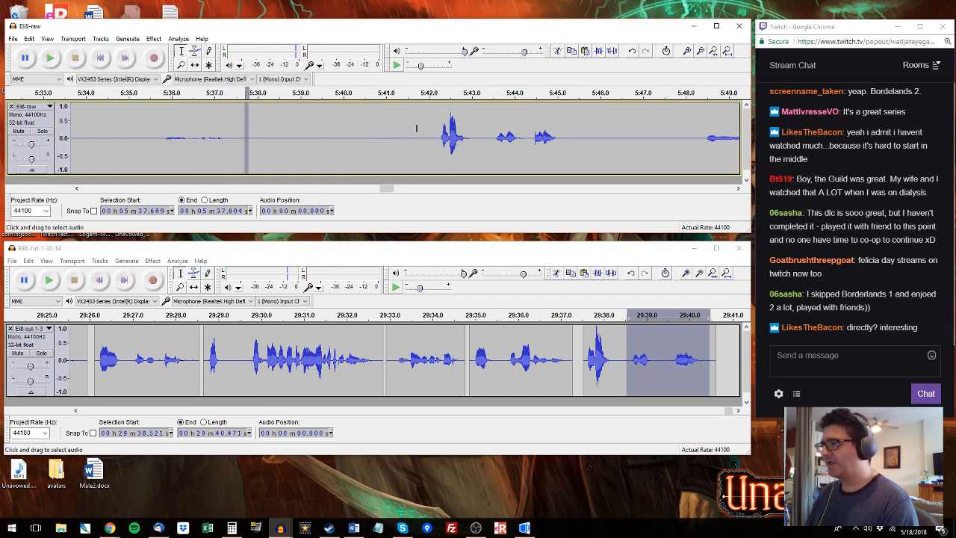
Step: Play the raw take from about 5:42.20 and replace the cut take at 29:37.52 with the raw section from 5:42.20 to 5:45.41
left_click(437, 128)
key("space")
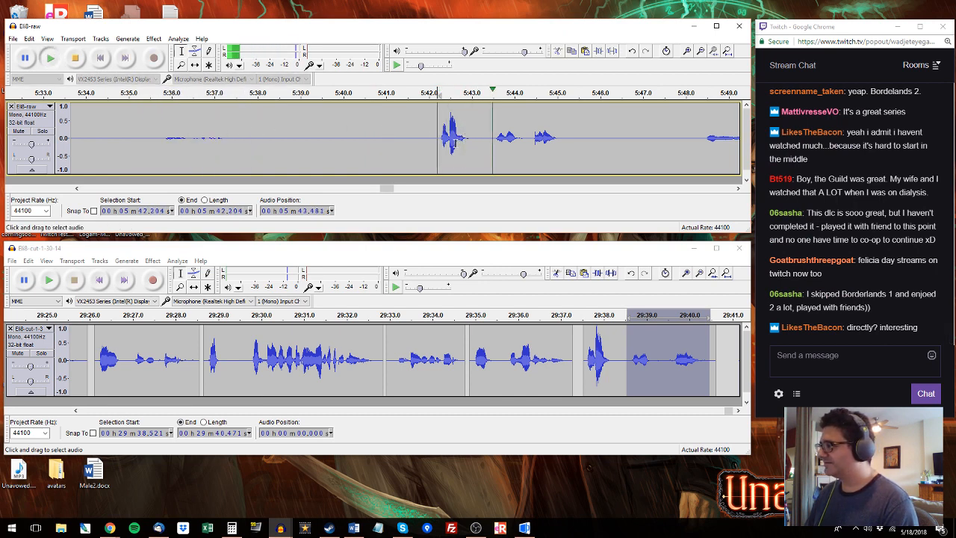
key("space")
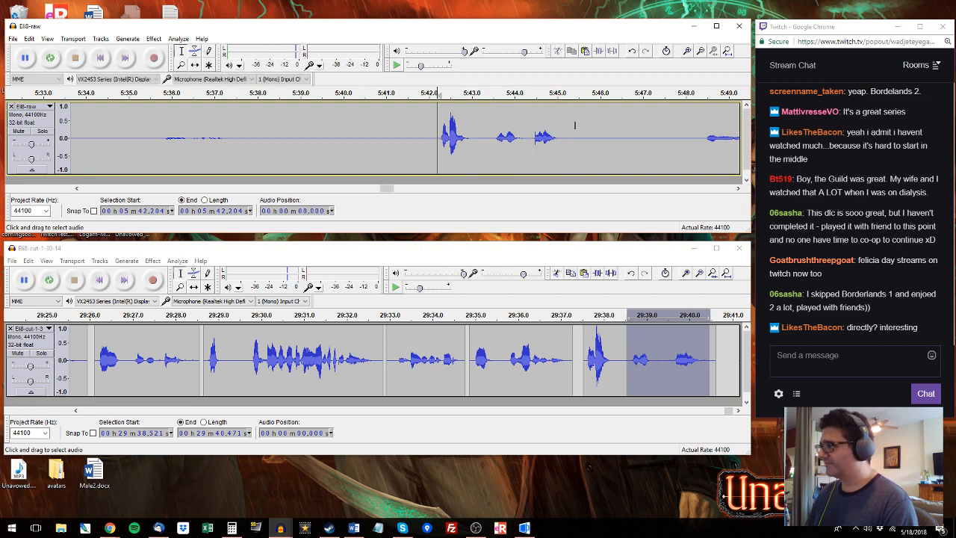
left_click(575, 126, "shift")
left_click_drag(583, 358, 720, 358)
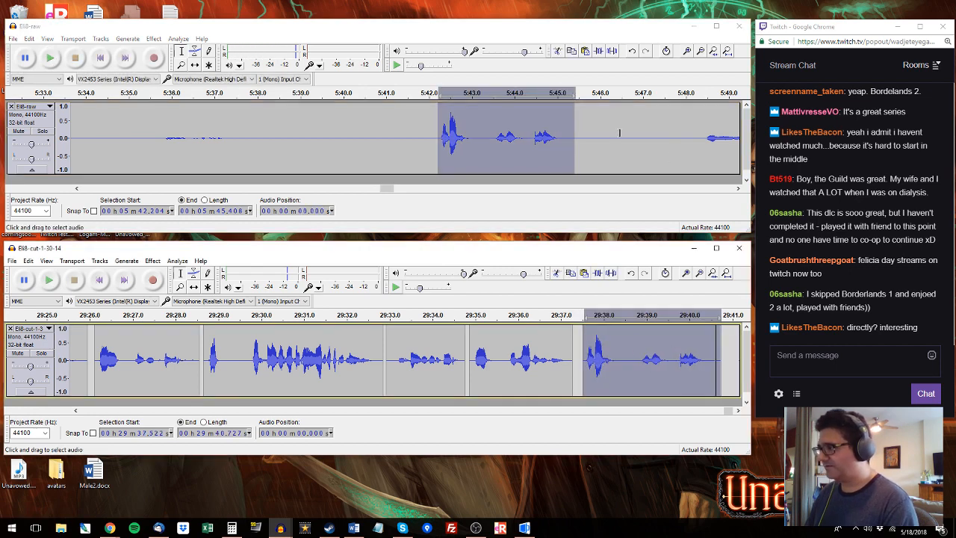
Step: View the end of the raw recording, return to its start and play it from the beginning
left_click(626, 129)
key("Home")
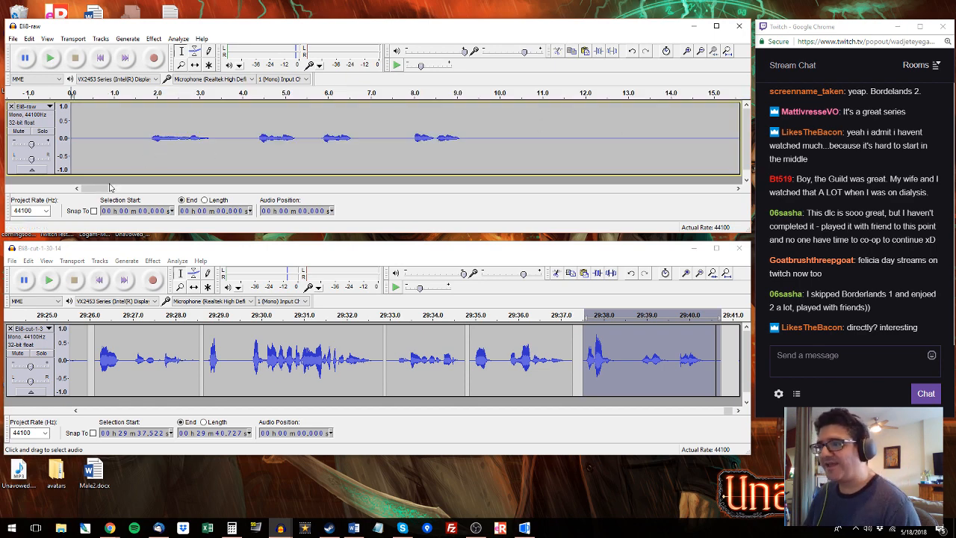
left_click_drag(95, 189, 724, 227)
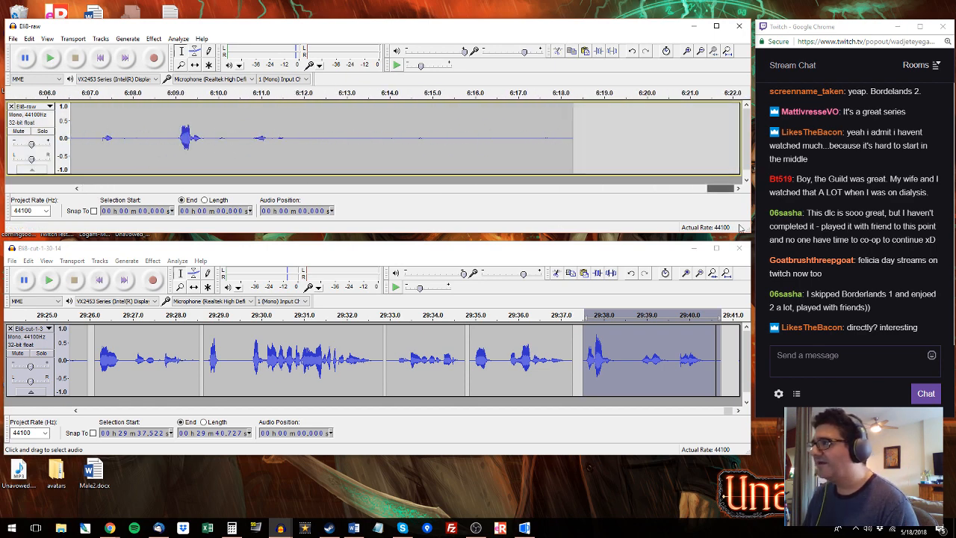
key("Home")
left_click(144, 91)
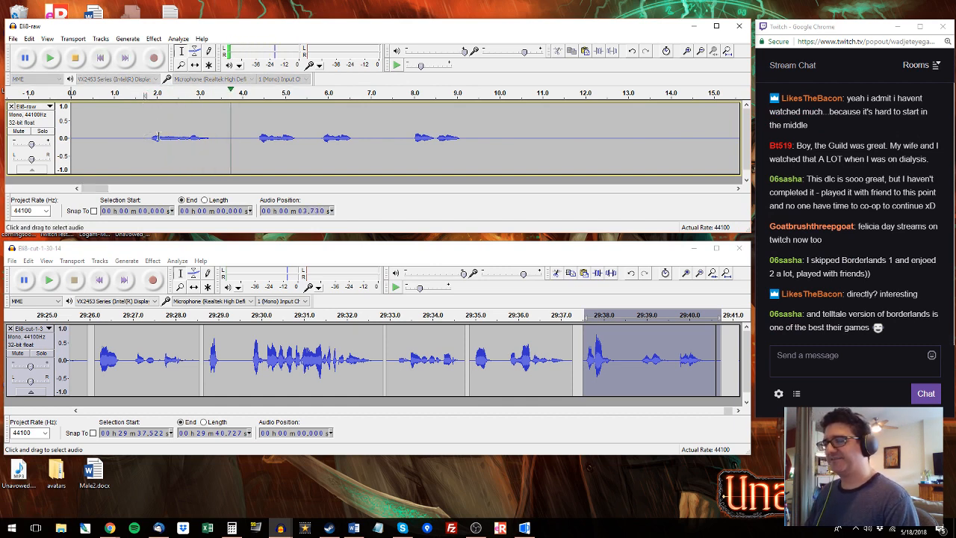
Step: Copy the raw section from 0:04.21 to 0:05.67 to the end of the cut track at about 29:40.80
left_click_drag(252, 133, 314, 131)
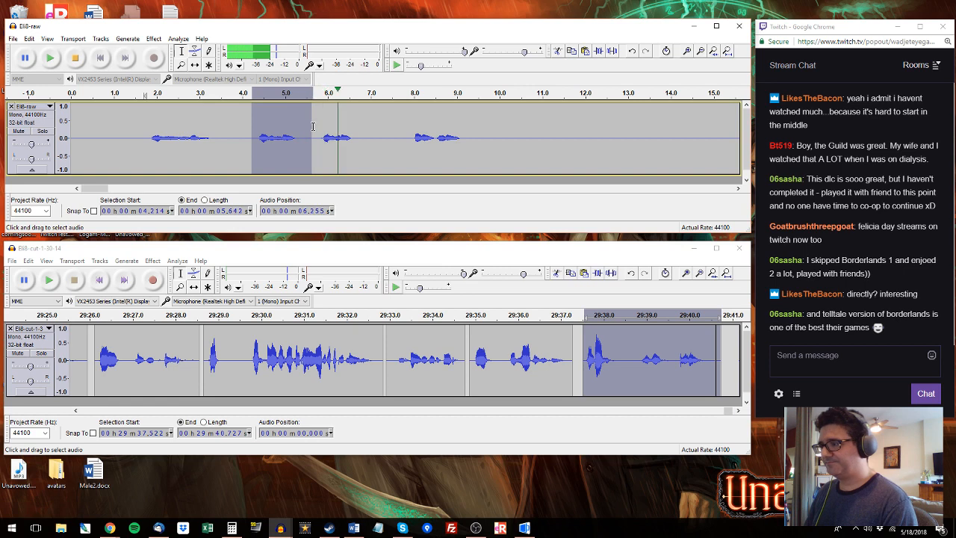
left_click(732, 409)
left_click(574, 345)
key("ctrl+v")
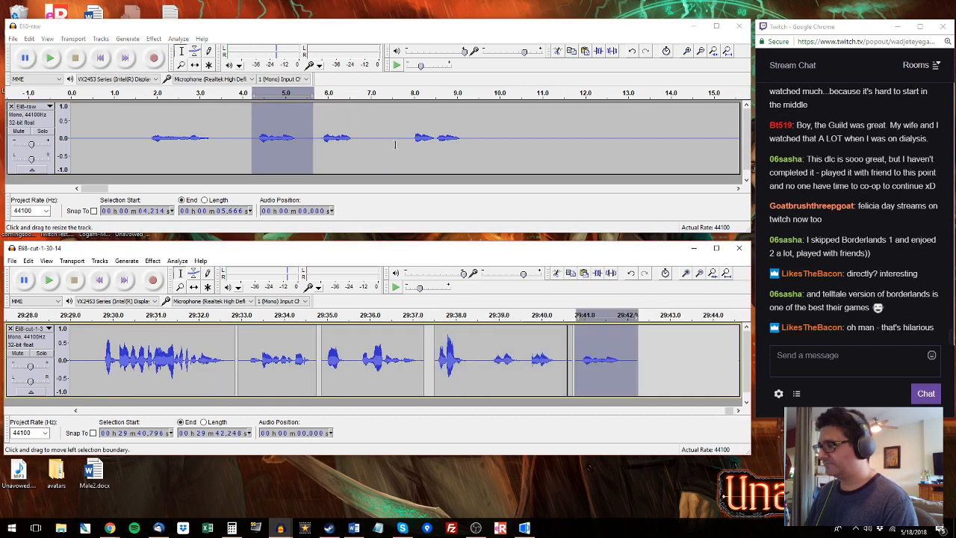
Step: Replace the newest cut take at 29:40.80 with the raw section from 0:07.94 to 0:09.81
left_click(420, 90)
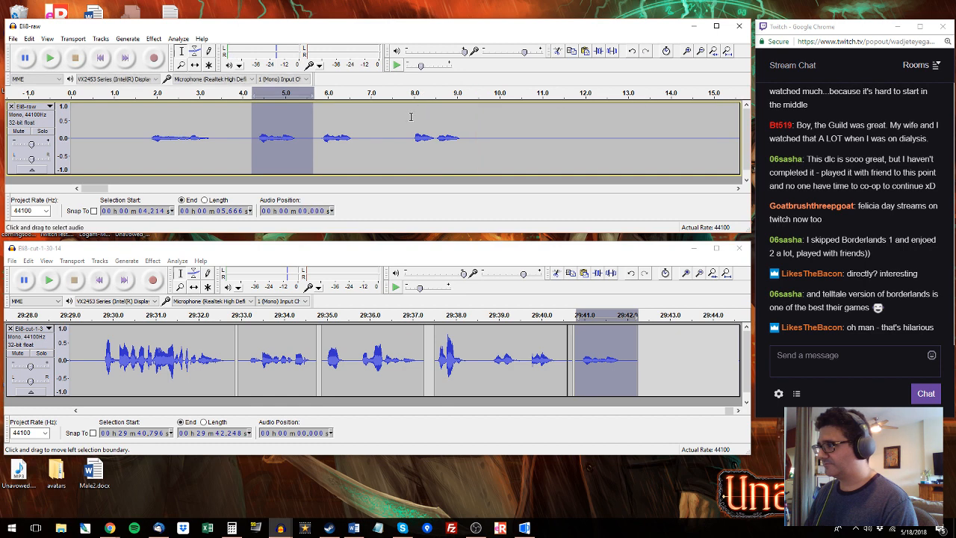
left_click_drag(411, 116, 491, 120)
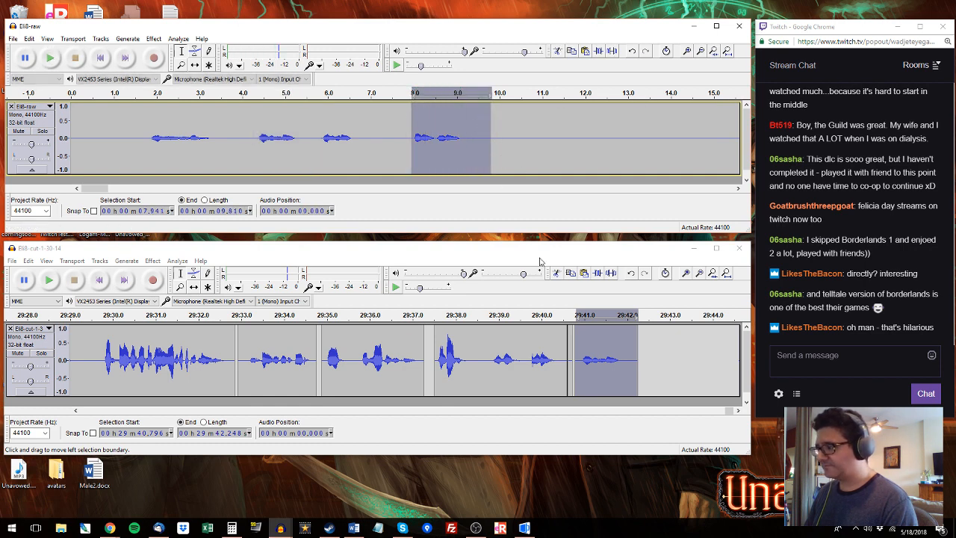
key("ctrl+c")
double_click(609, 356)
key("ctrl+v")
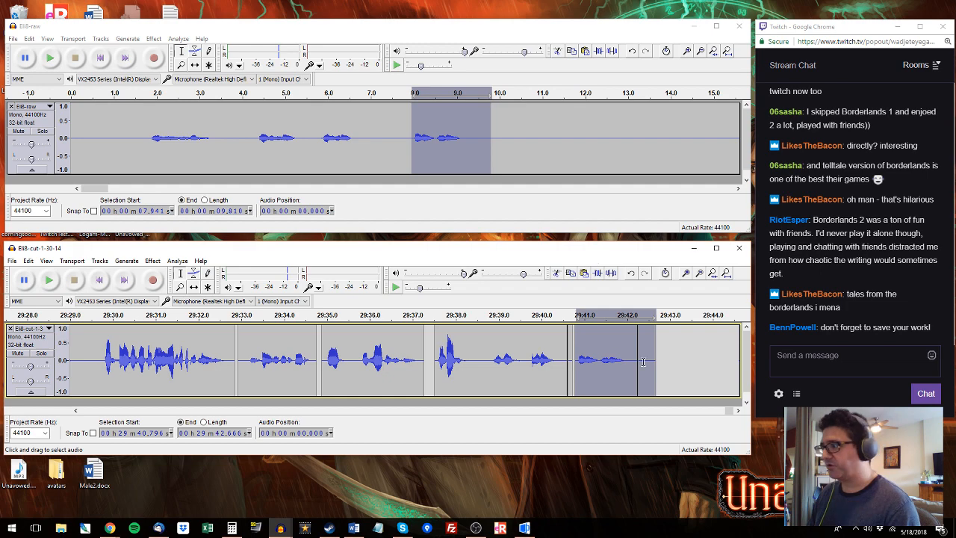
Step: Export the cut track to the cut folder as a 16-bit PCM WAV file named Eli8-cut-c
left_click(671, 348)
key("ctrl+shift+e")
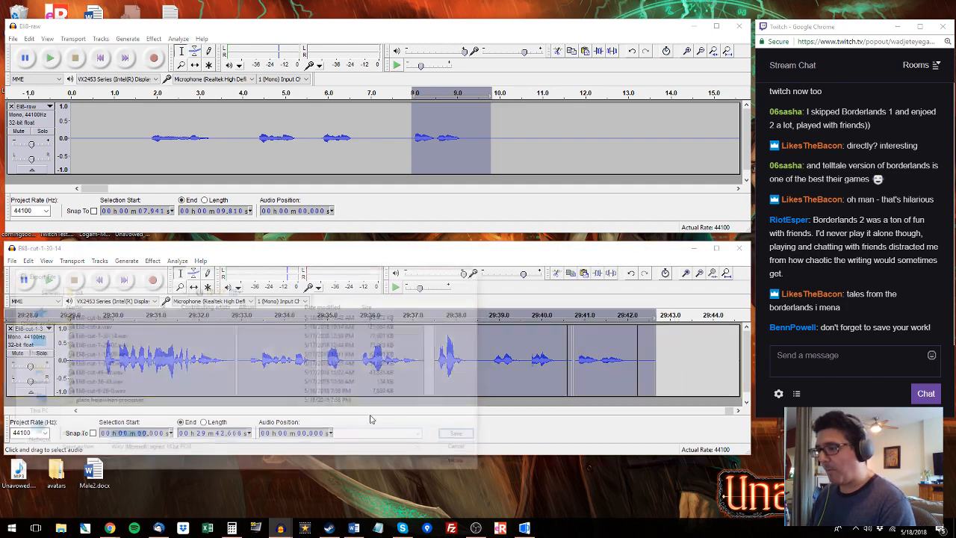
left_click_drag(124, 435, 204, 446)
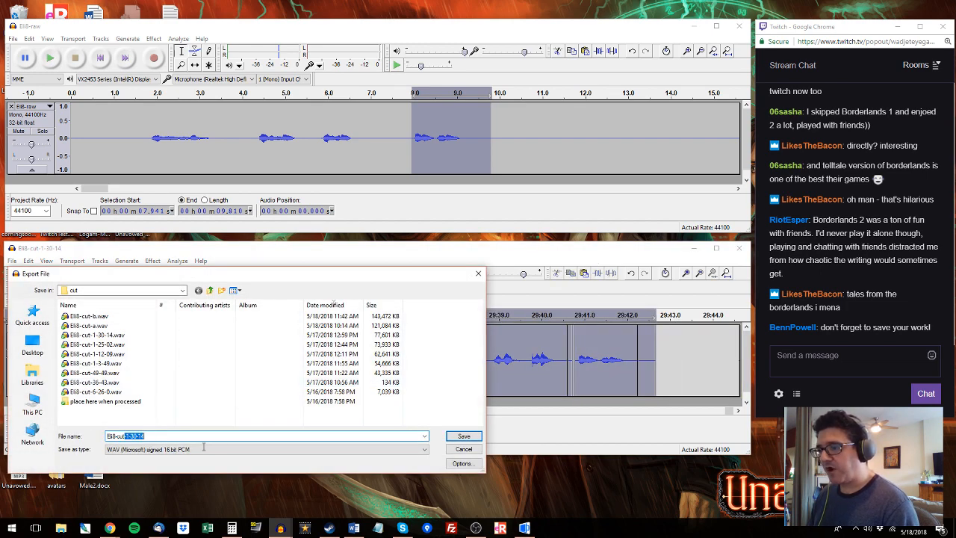
key("BackSpace")
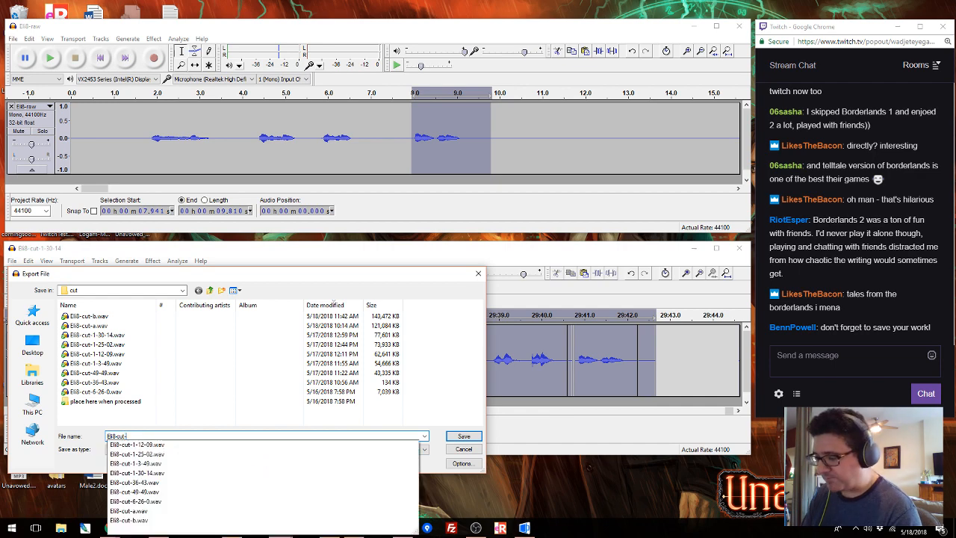
type("c")
key("Return")
left_click(433, 429)
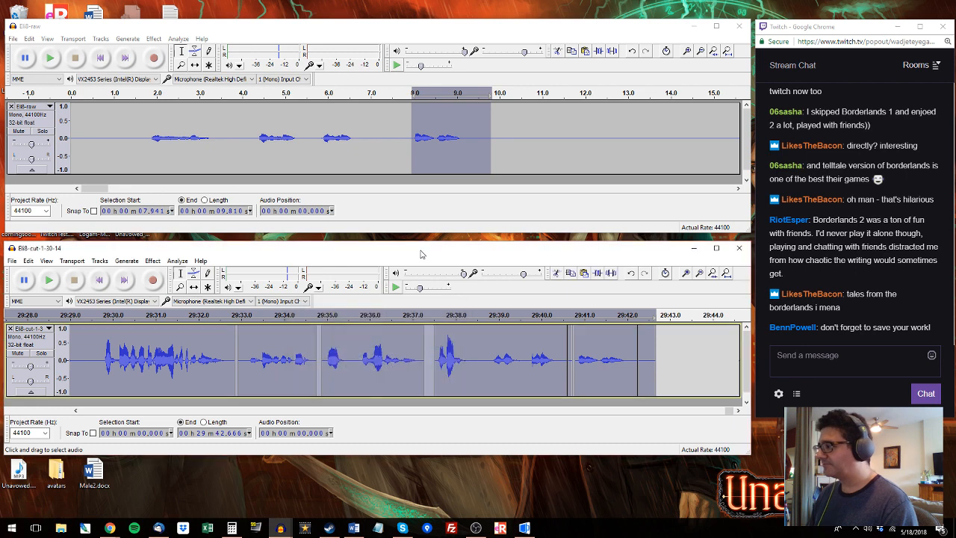
Step: Play the raw recording from about 0:14.41 and copy the section from 0:15.63 to 0:21.36 into the cut track at about 29:42.72
left_click(646, 347)
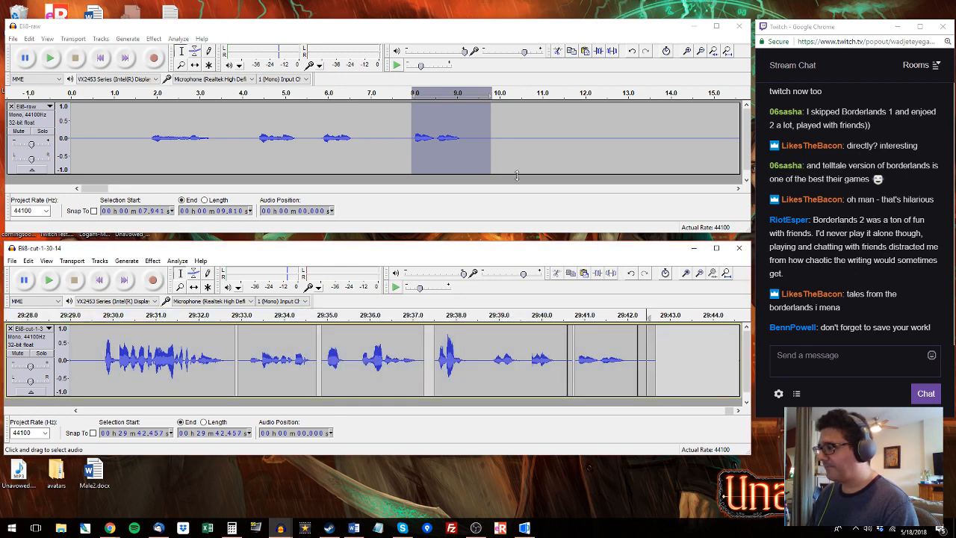
left_click(689, 138)
key("space")
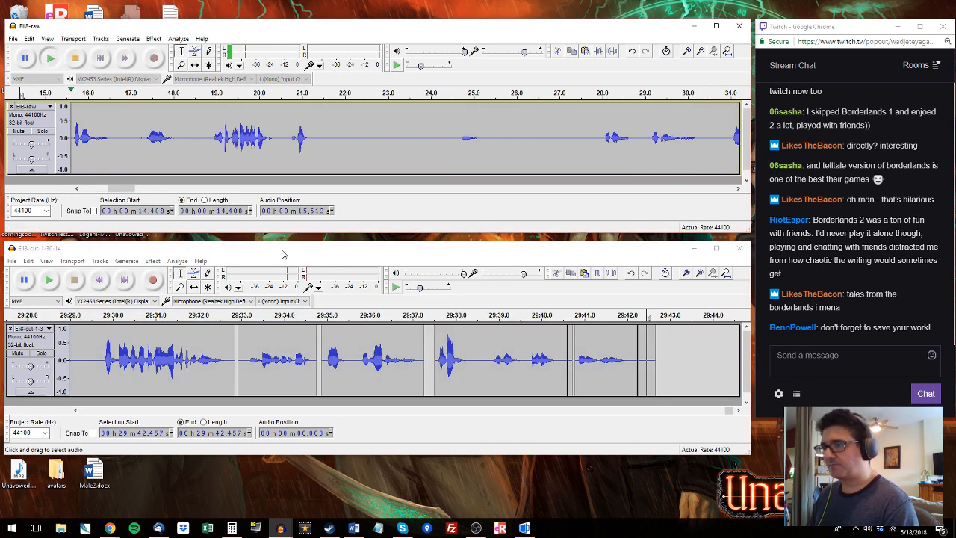
left_click(77, 188)
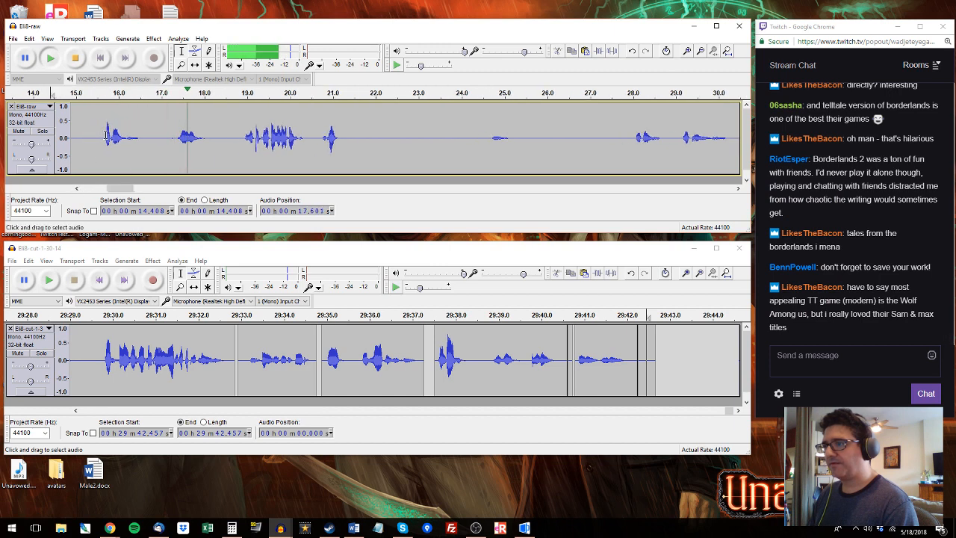
left_click_drag(103, 135, 348, 149)
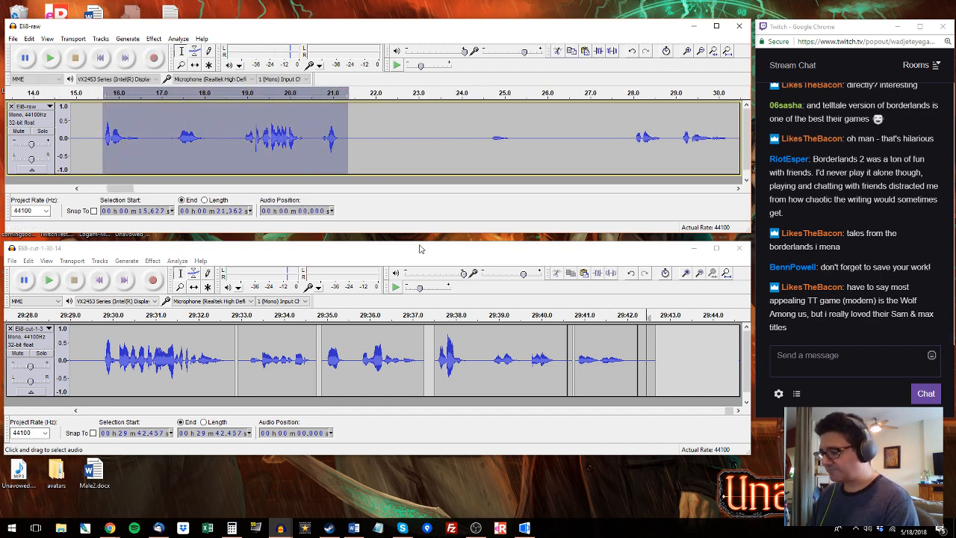
left_click(636, 360)
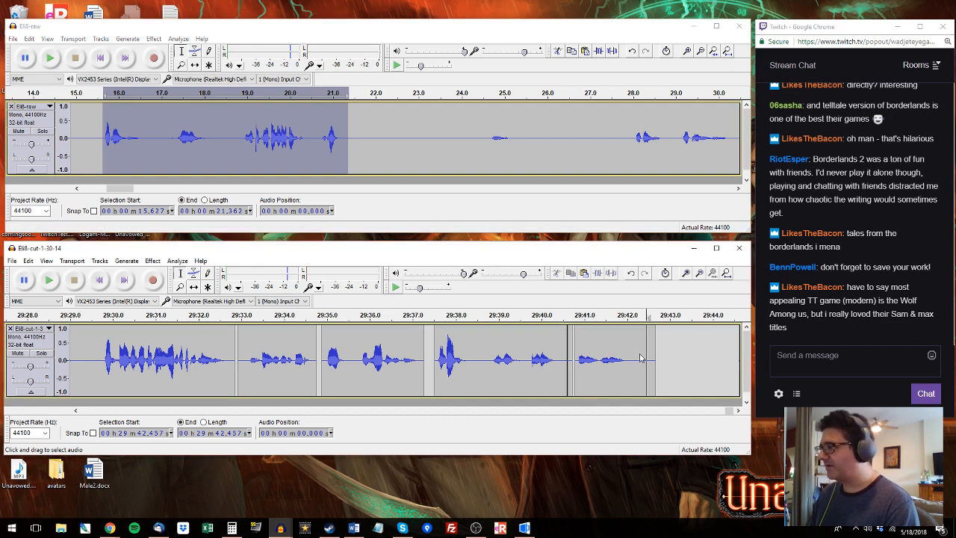
left_click(658, 345)
key("ctrl+v")
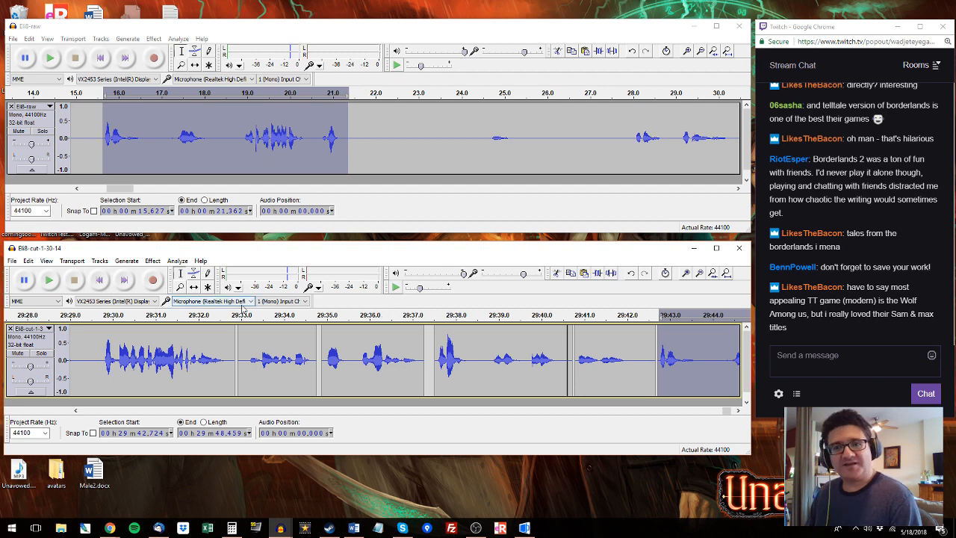
left_click(225, 302)
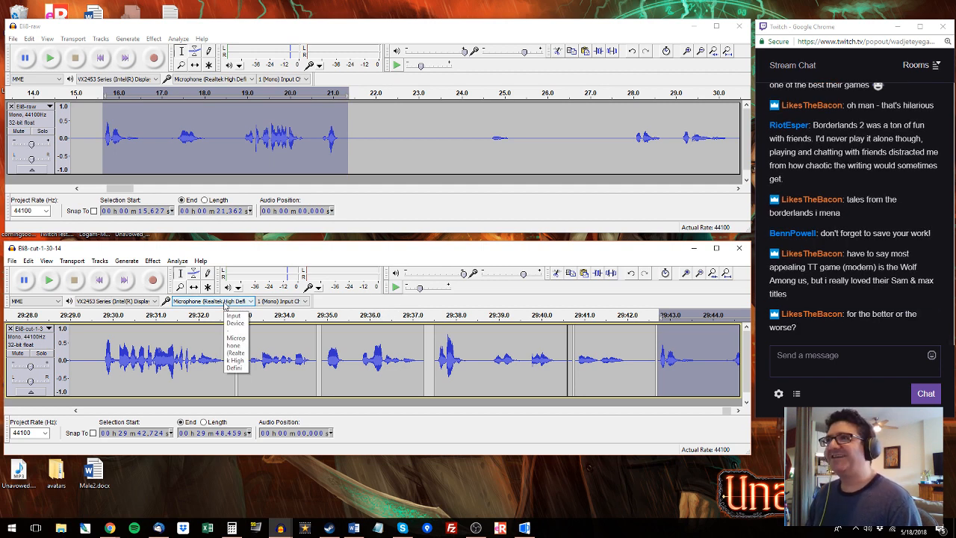
left_click(224, 303)
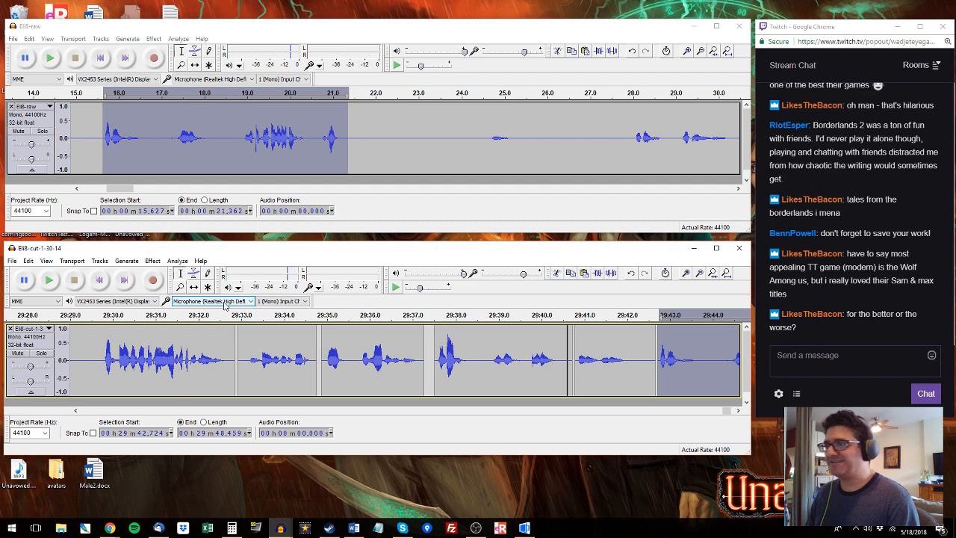
left_click(477, 119)
left_click(516, 123)
left_click(490, 132)
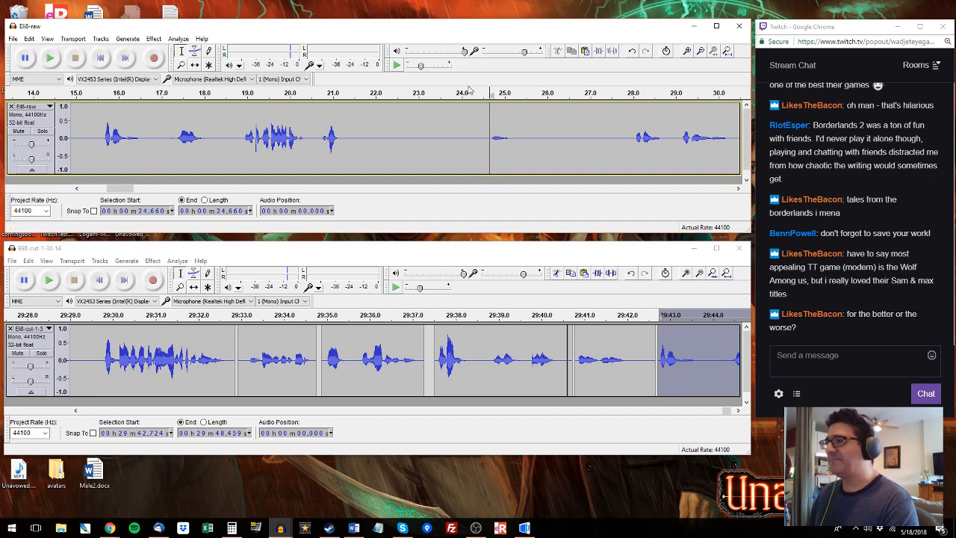
left_click(436, 133)
left_click(423, 114)
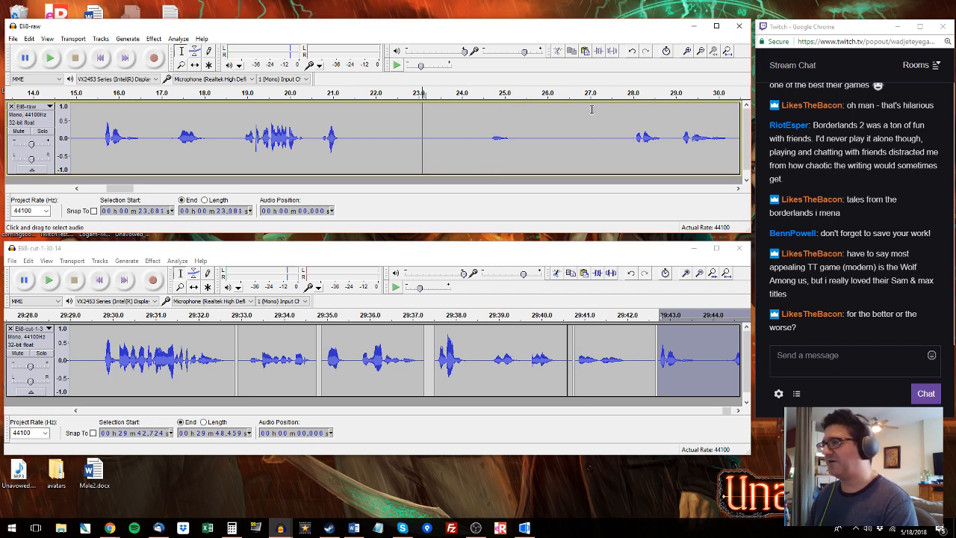
Step: Play the raw recording from about 0:27.95 and copy the section from 0:30.95 to 0:34.85
left_click(630, 110)
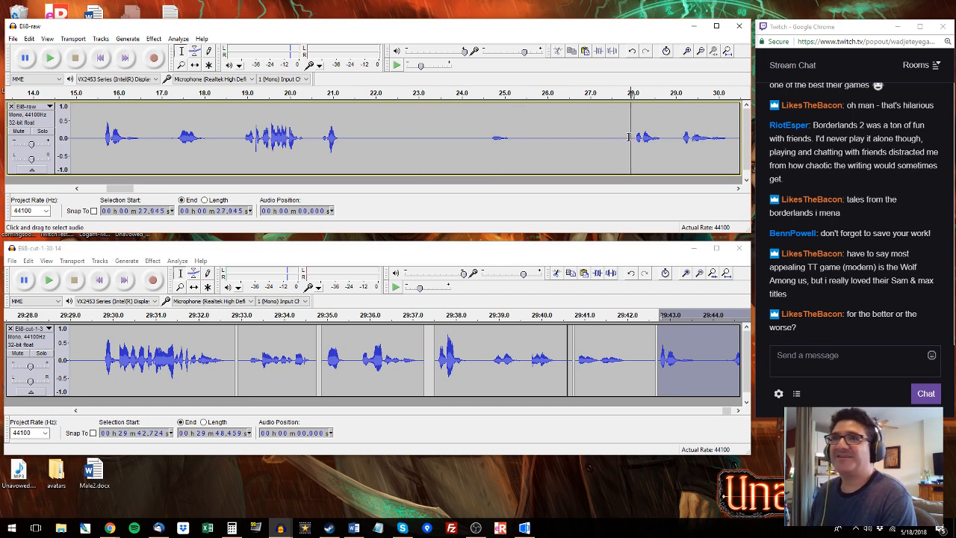
key("space")
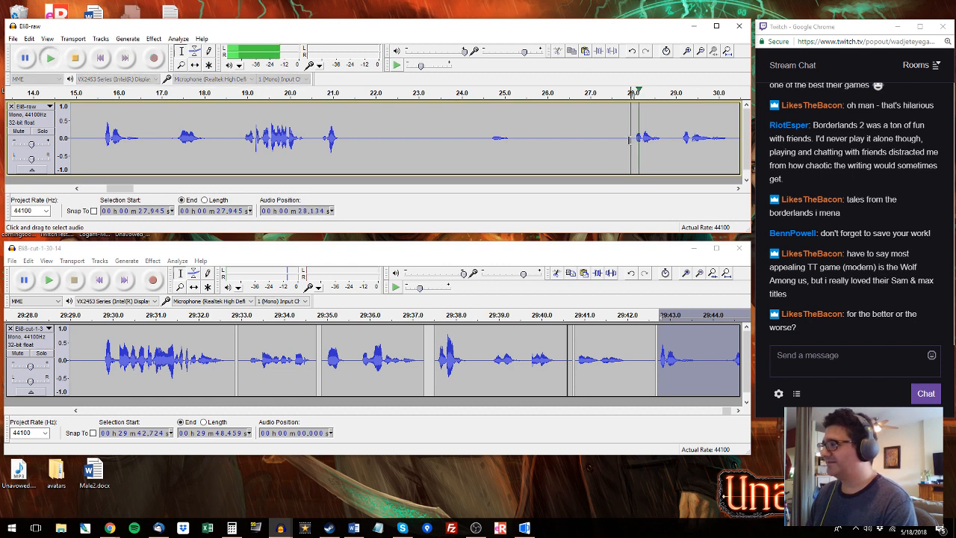
left_click_drag(628, 137, 613, 120)
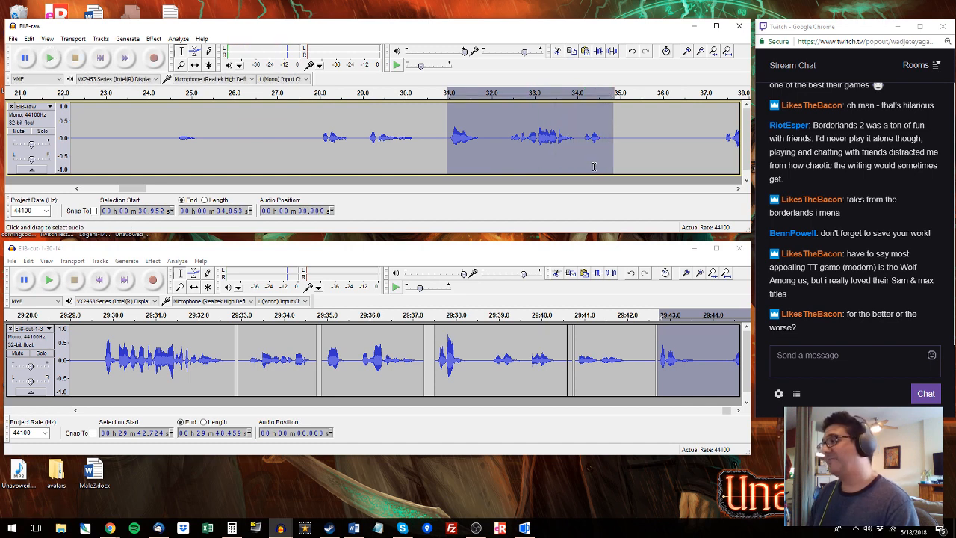
Step: Paste the copied raw section after the newest cut take at about 29:48.67 and play it
left_click(726, 412)
left_click(727, 411)
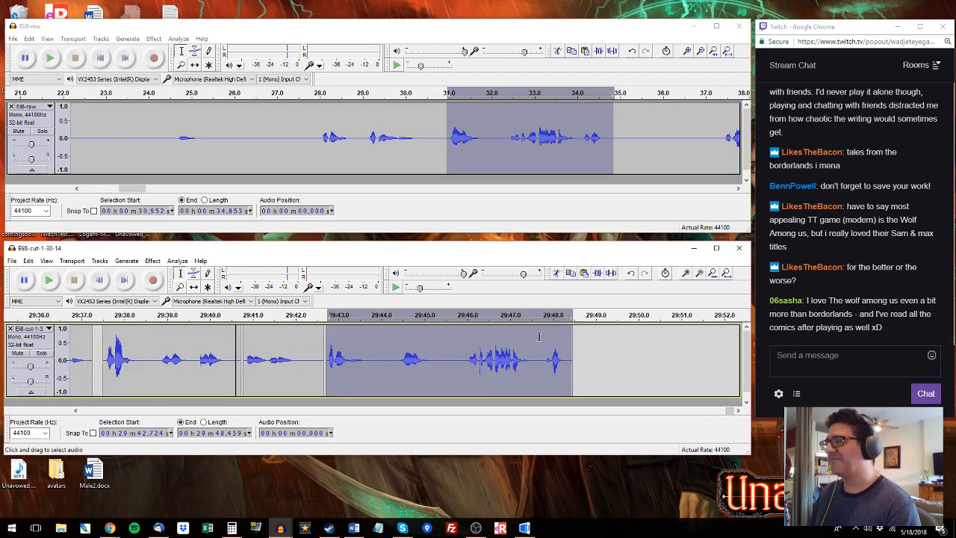
left_click(582, 335)
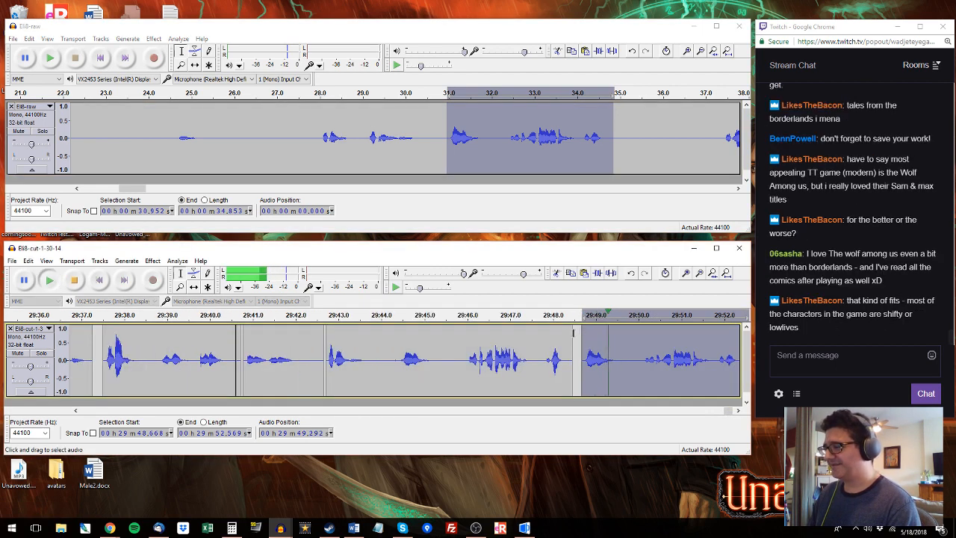
Step: Undo the last paste, play the cut take from 29:43.06 and replace its ending from about 29:44.28 with the copied raw section
left_click(341, 348)
key("space")
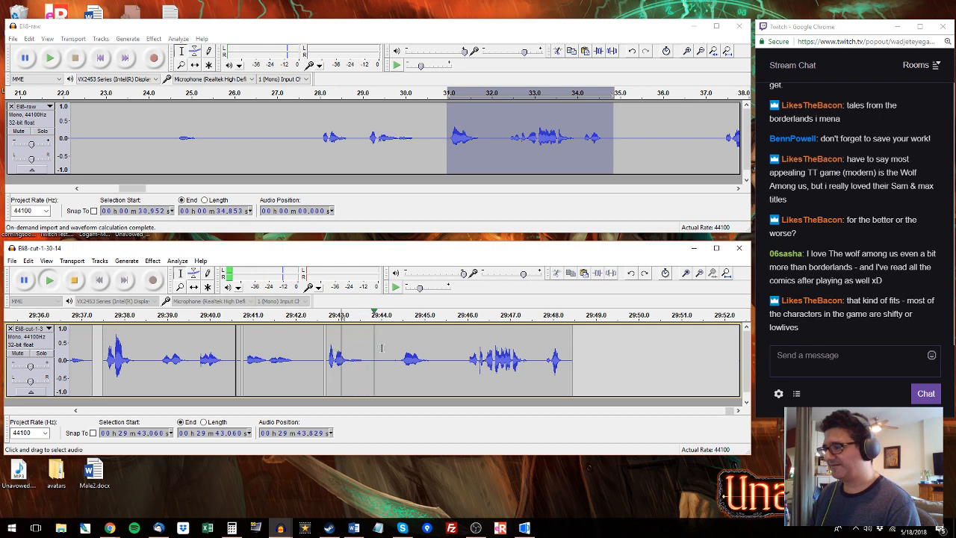
key("space")
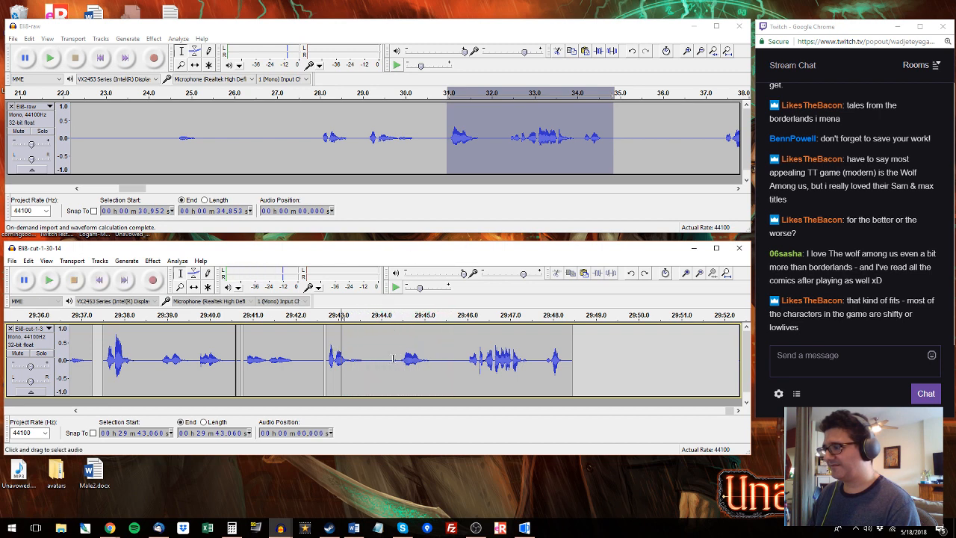
left_click_drag(393, 347, 561, 350)
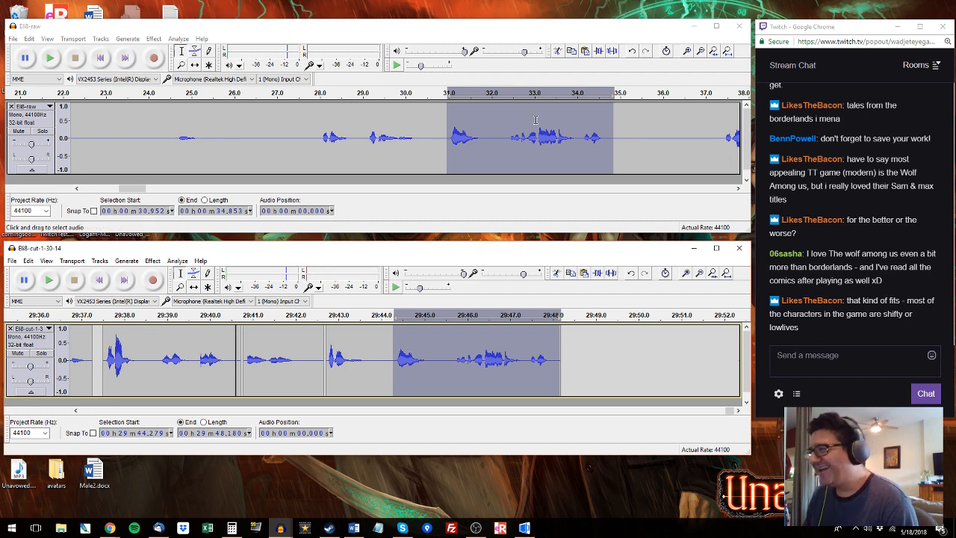
Step: Play the raw recording from about 0:37.25 and copy the section from 0:40.65 to 0:41.56 into the cut track at about 29:48.35
left_click(718, 122)
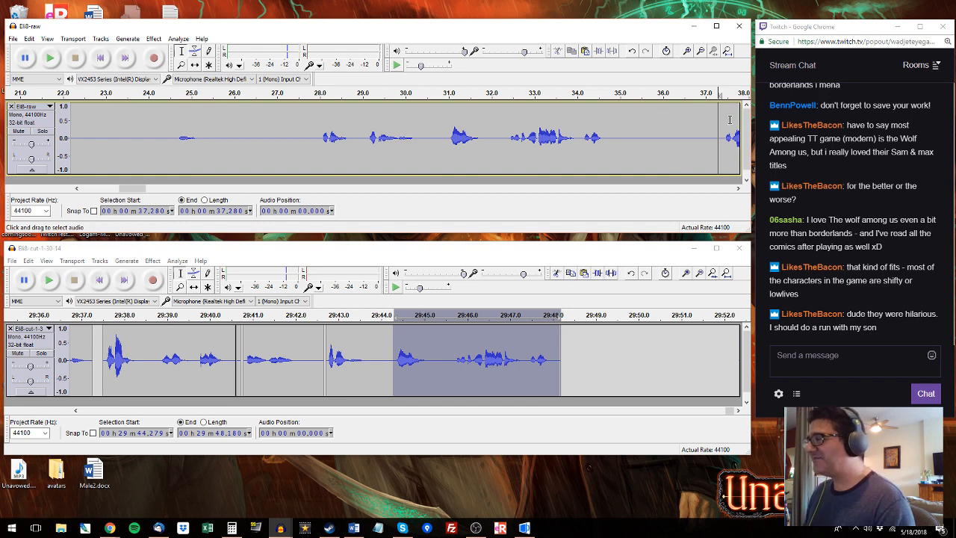
left_click(710, 131)
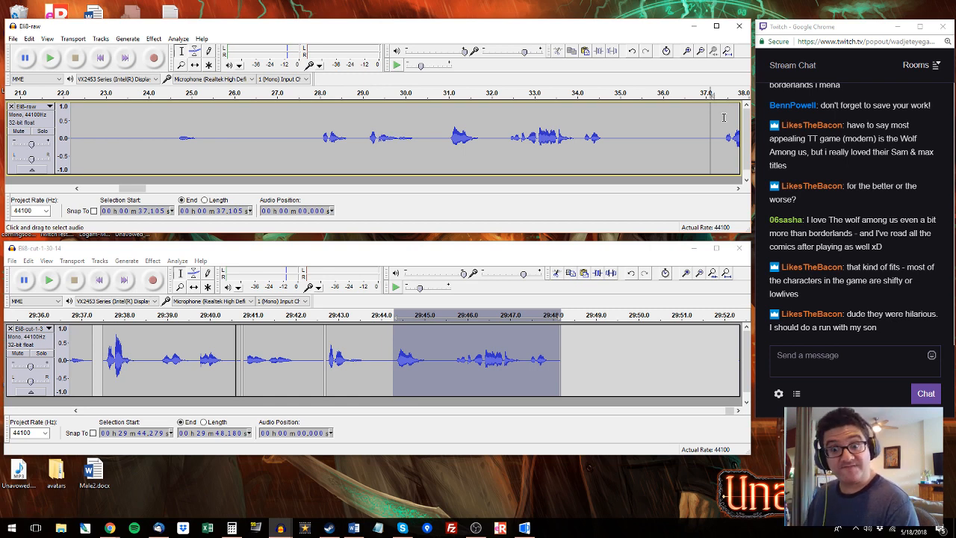
left_click(717, 130)
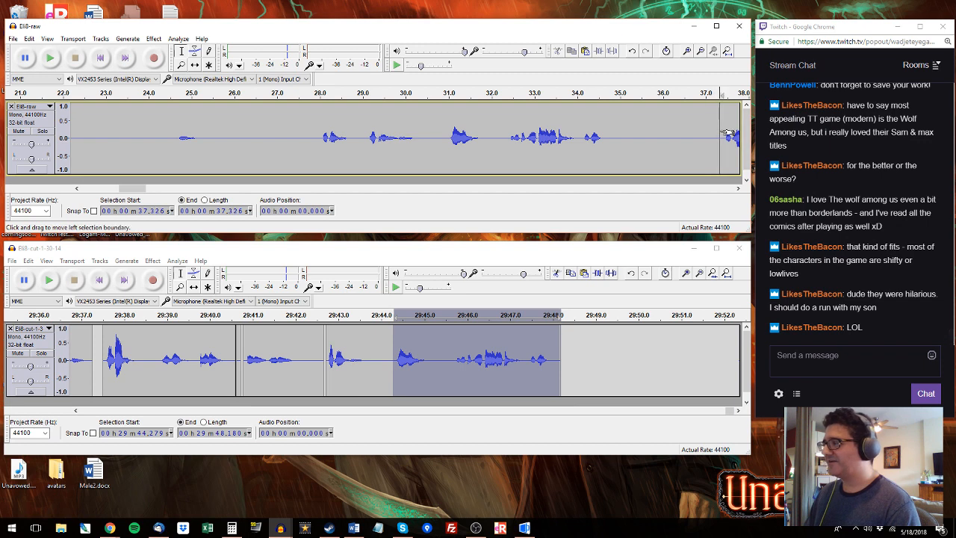
key("space")
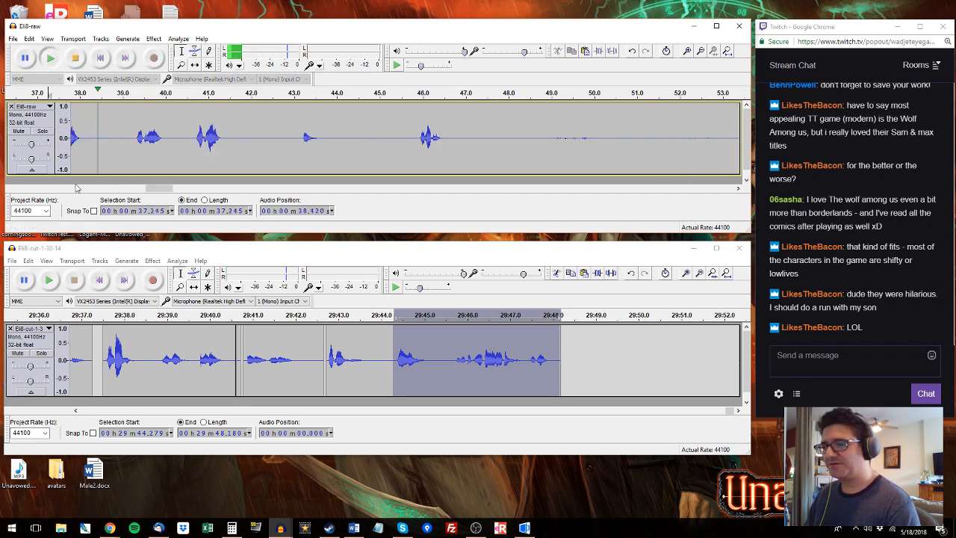
left_click(76, 189)
left_click(76, 189)
left_click(76, 189)
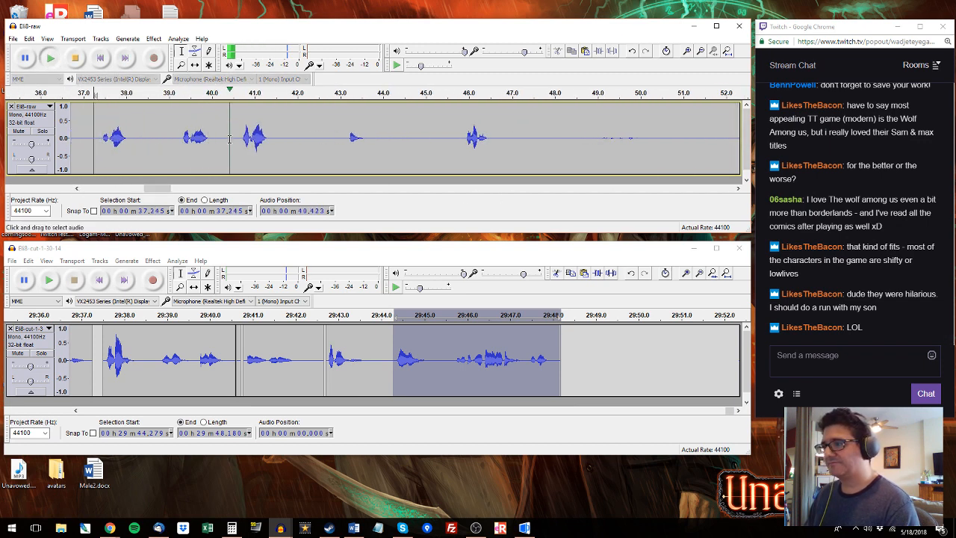
left_click_drag(240, 137, 278, 137)
key("space")
left_click(568, 348)
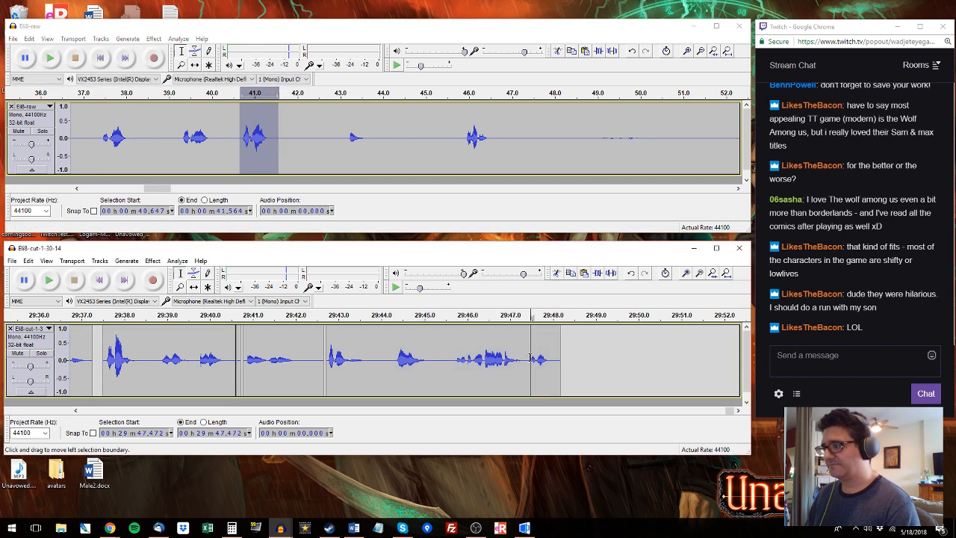
key("space")
key("ctrl+v")
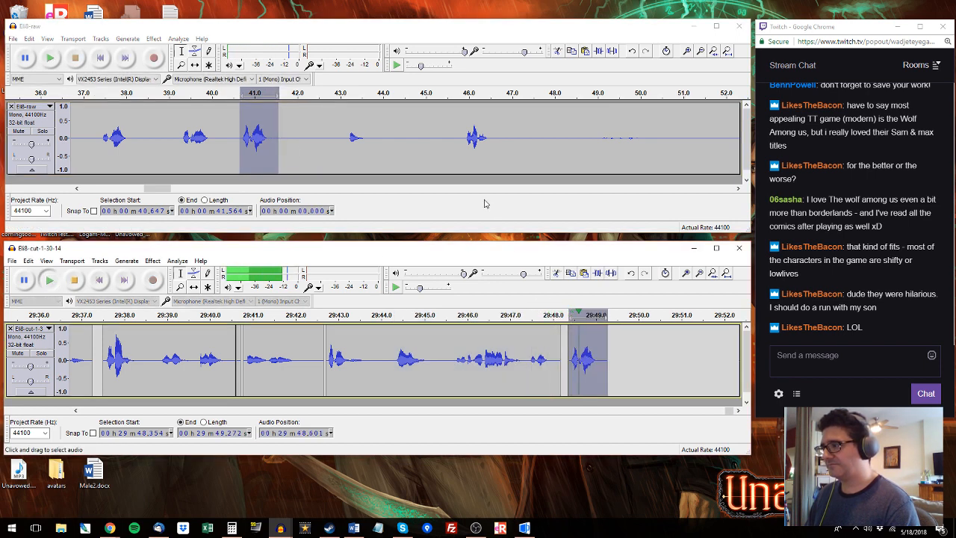
Step: Play the raw recording from about 0:43.13 and 0:54.40, and copy the section from 0:54.51 to 0:55.58 into the cut track at about 29:49.48
left_click(345, 92)
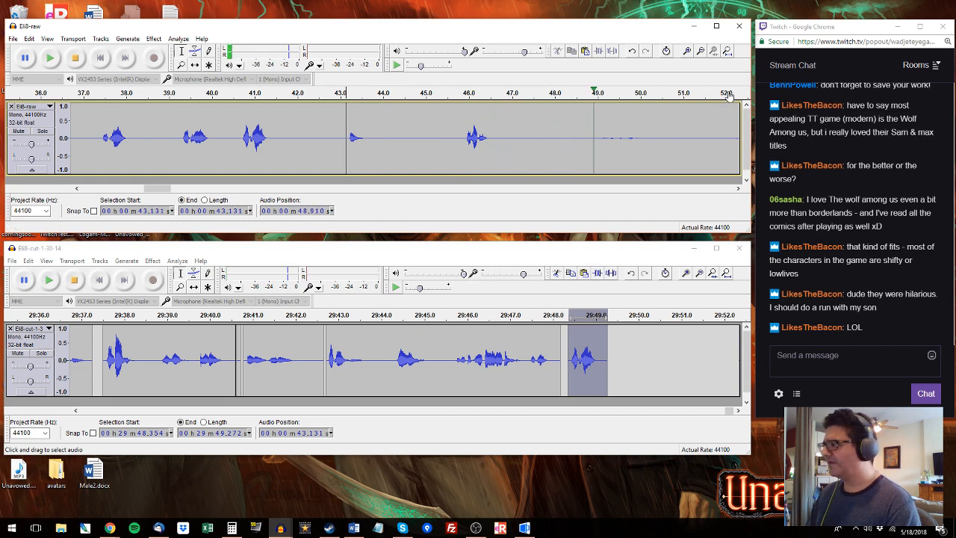
left_click(158, 134)
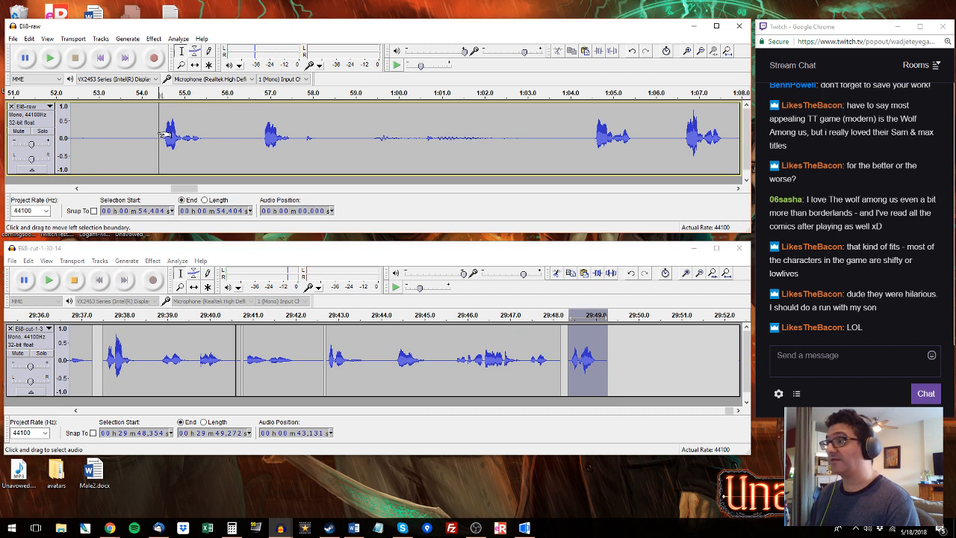
key("space")
key("space")
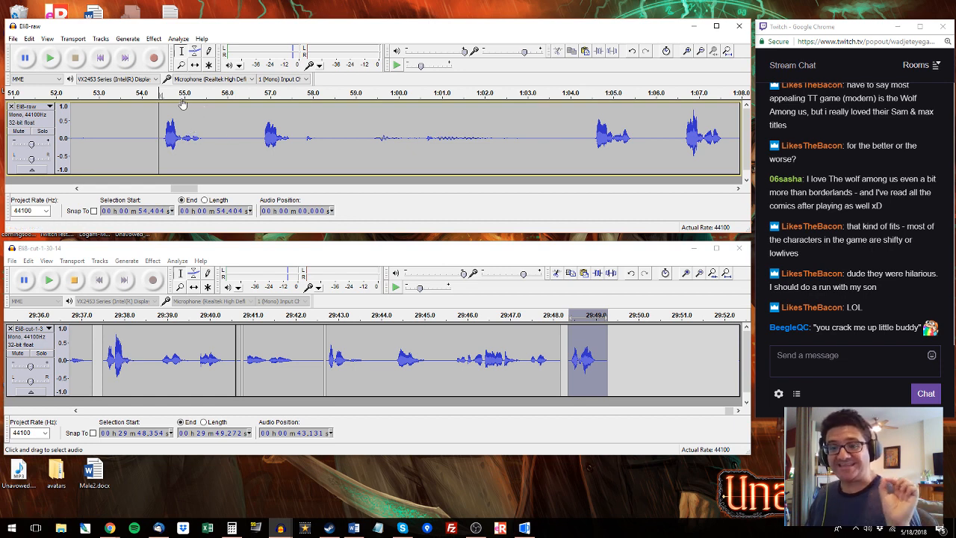
left_click(254, 96)
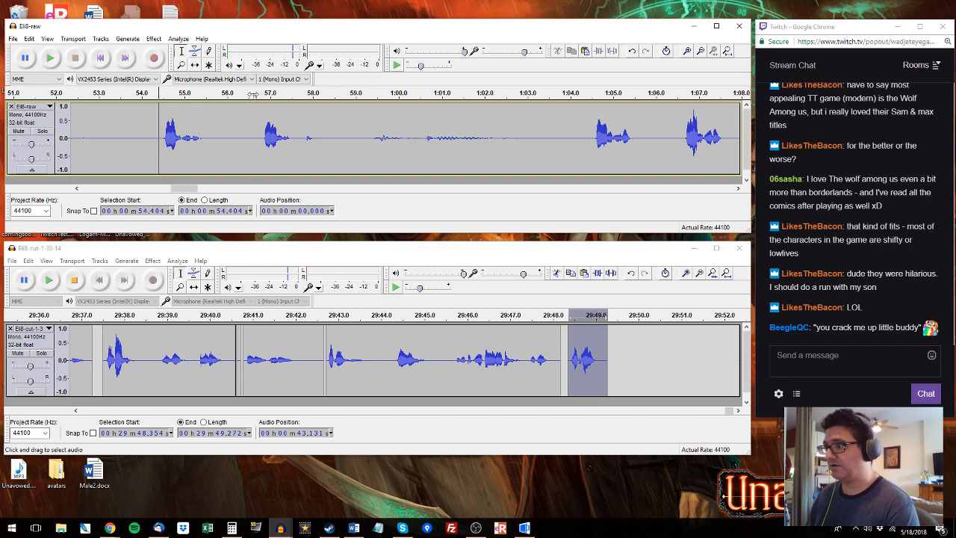
left_click_drag(250, 142, 294, 144)
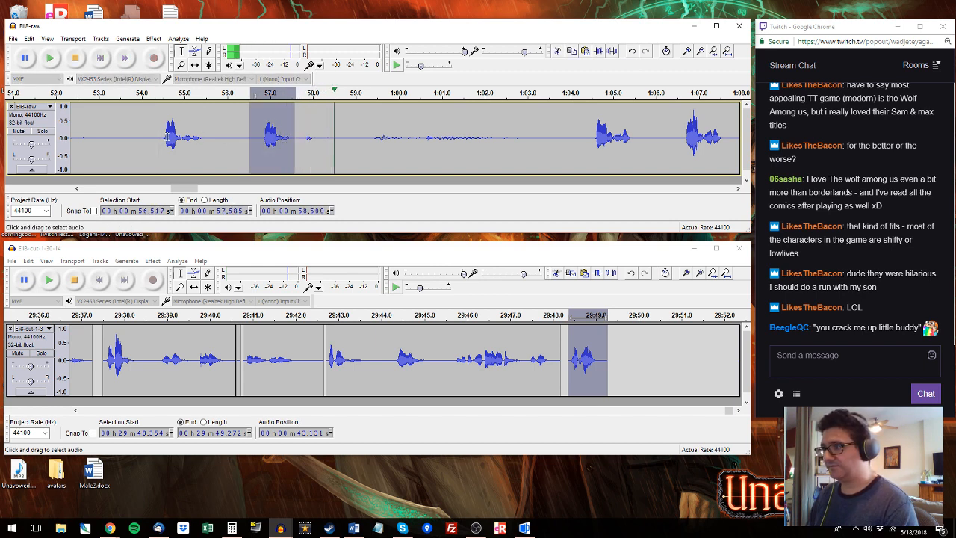
left_click_drag(209, 134, 163, 133)
key("space")
key("space")
key("ctrl+c")
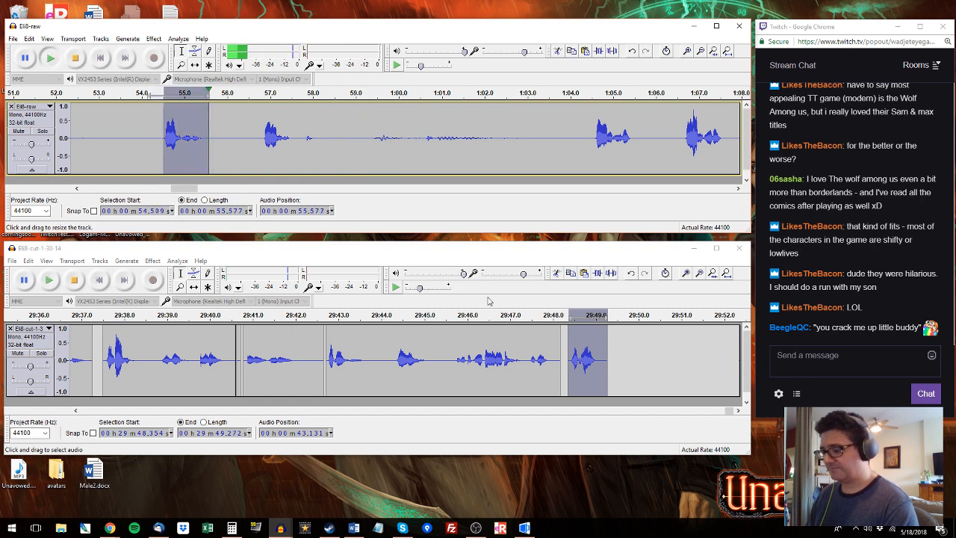
left_click(616, 358)
key("ctrl+v")
Step: Replace the newest cut take at about 29:49.48 with the raw section from 1:04.41 to 1:05.70
left_click(595, 149)
left_click_drag(642, 142, 588, 142)
left_click(621, 364)
key("ctrl+v")
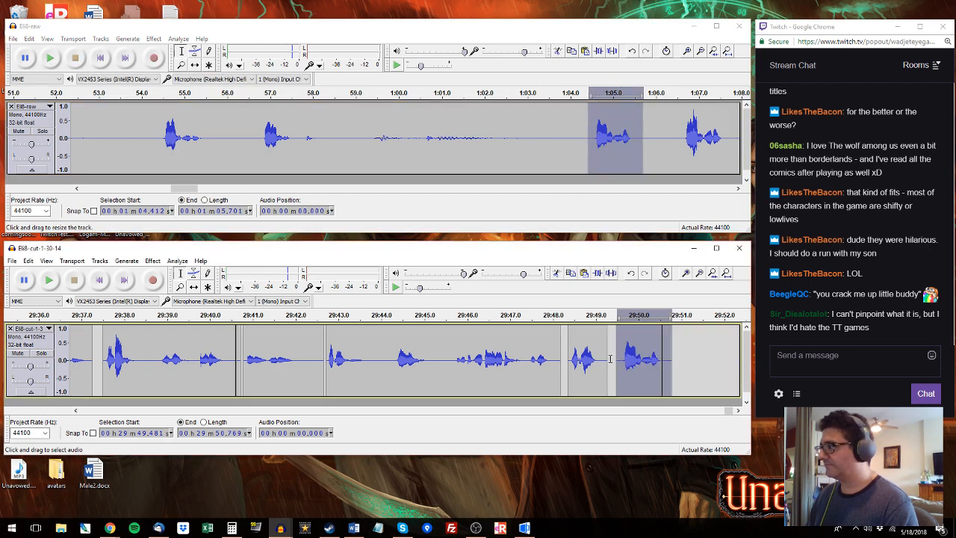
Step: Play the raw recording from about 1:06.60 and replace the cut take at 29:49.48 with the raw section from 1:09.87 to 1:11.30
left_click(681, 136)
left_click(737, 189)
left_click_drag(737, 189, 736, 187)
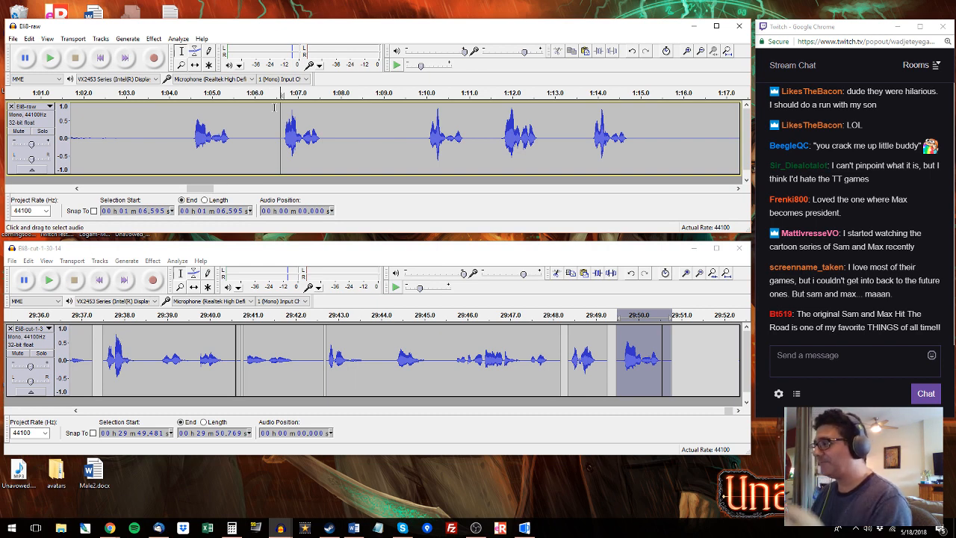
key("space")
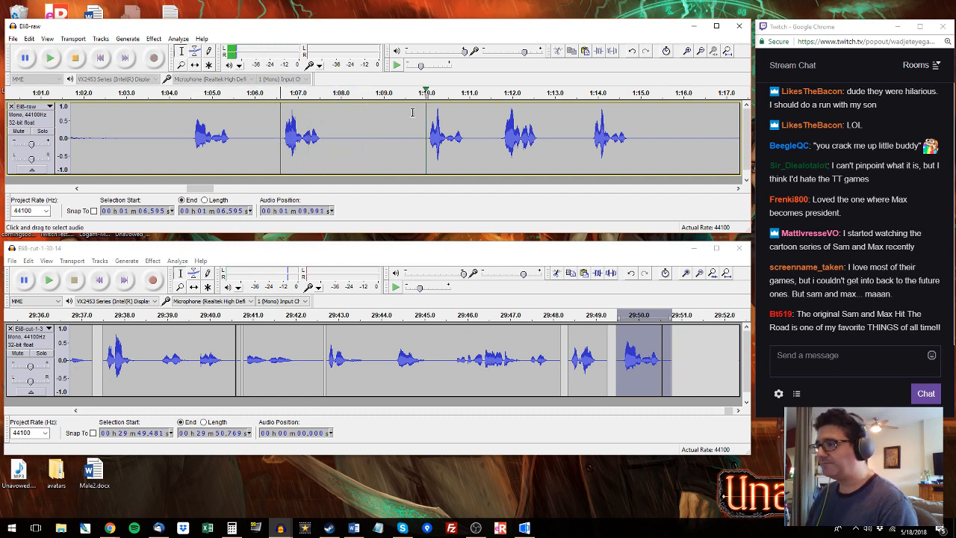
left_click_drag(420, 94, 481, 93)
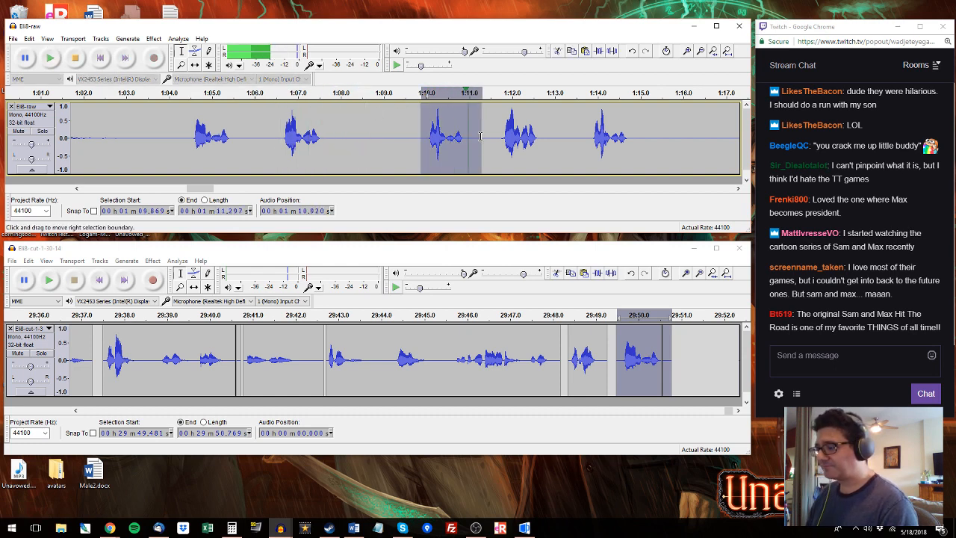
left_click(662, 344)
key("ctrl+v")
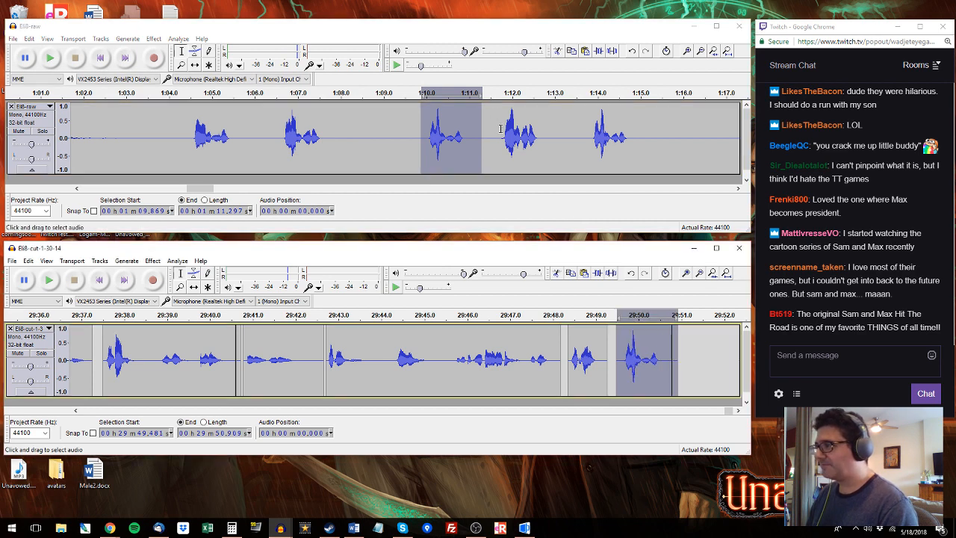
Step: Play the raw recording from about 1:11.61 and copy the section from 1:27.61 to 1:28.97 into the cut track at about 29:51.12
left_click(496, 112)
key("space")
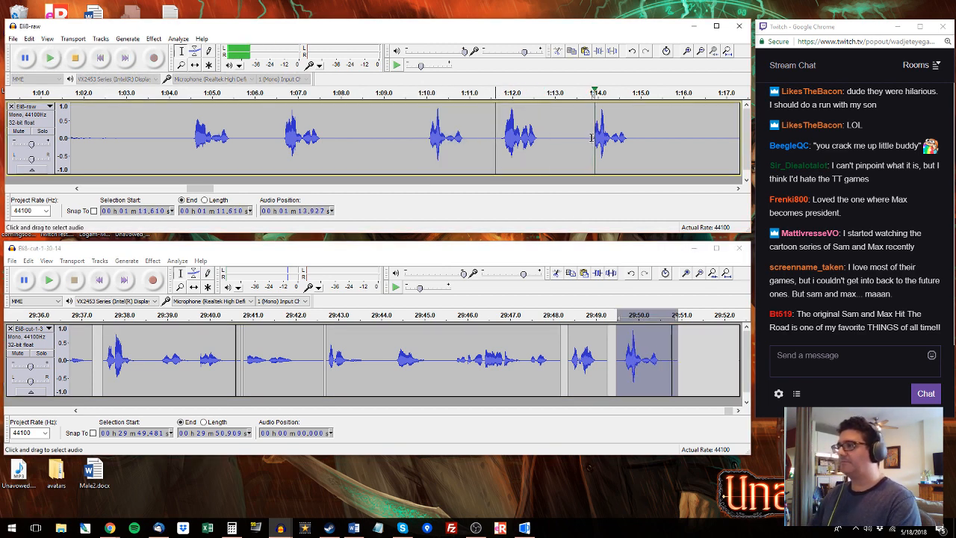
left_click(591, 94)
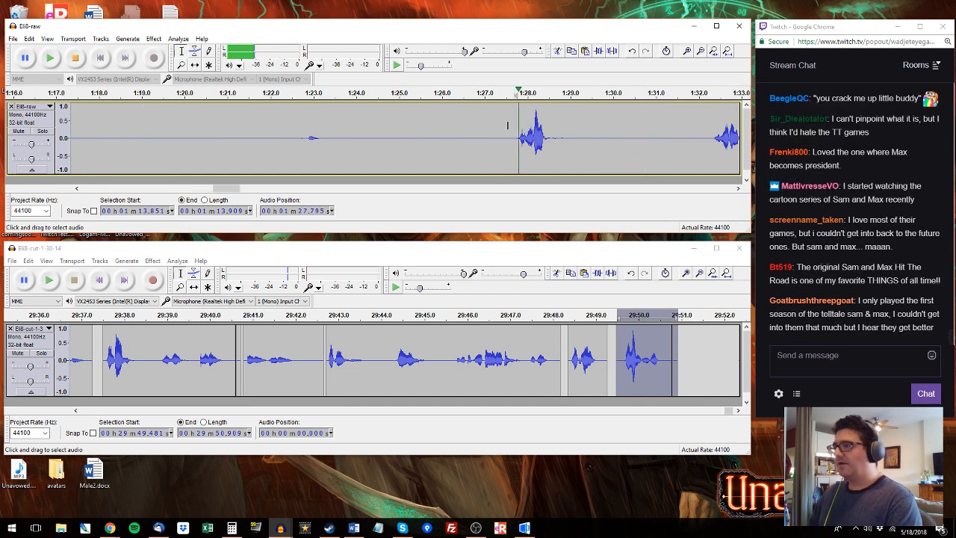
left_click_drag(513, 93, 569, 94)
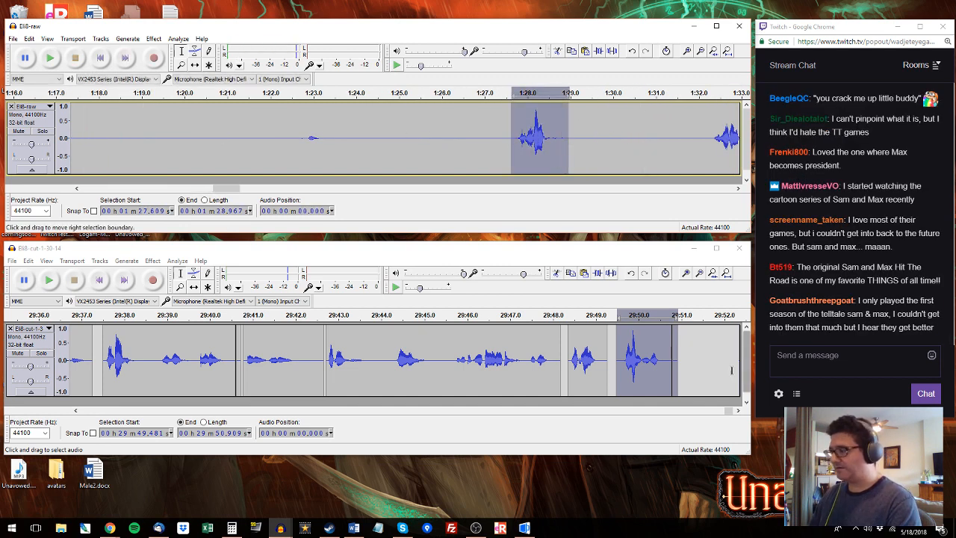
left_click_drag(687, 335, 743, 351)
Step: Play the raw recording from about 1:32.25 and replace the cut take at 29:51.12 with the raw section from 1:32.30 to 1:33.28
left_click(710, 142)
key("space")
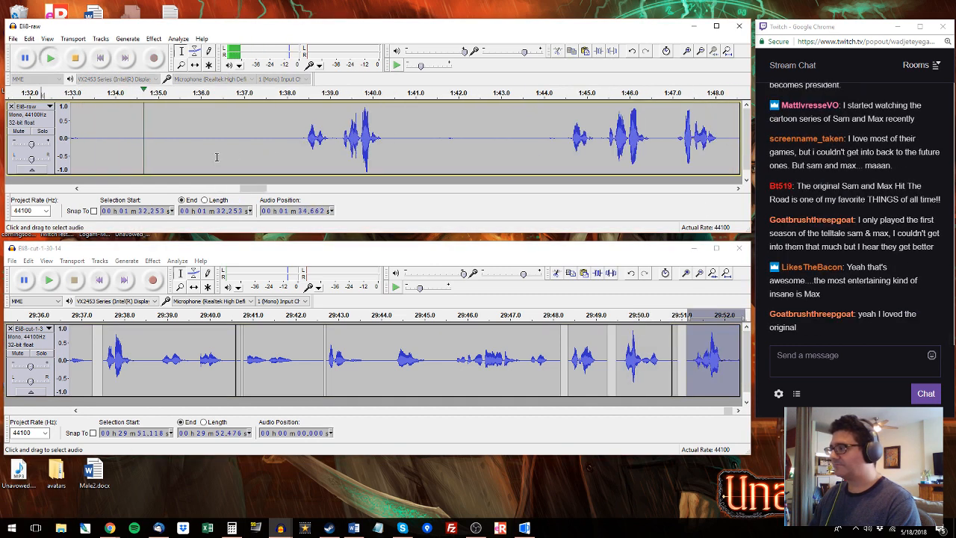
key("space")
left_click_drag(84, 146, 133, 145)
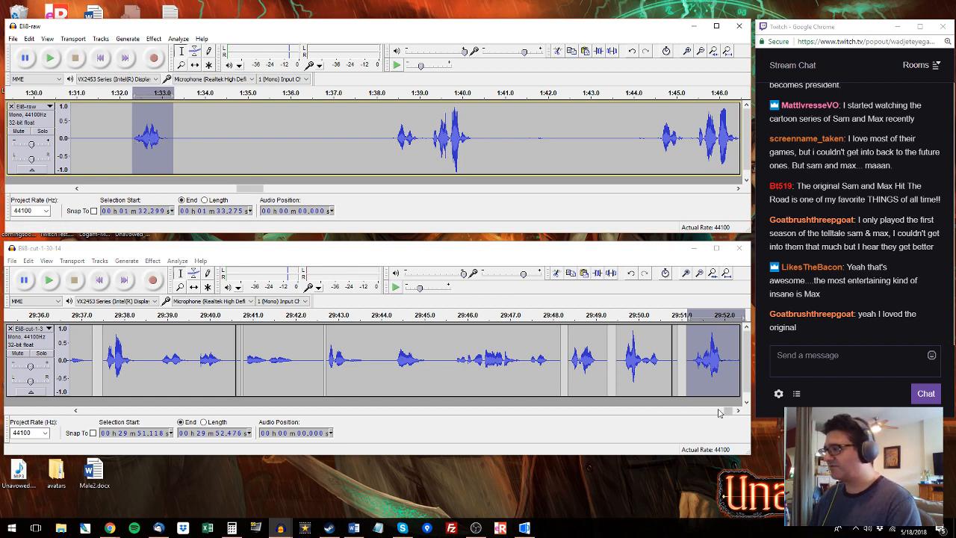
left_click_drag(727, 410, 733, 410)
double_click(552, 350)
key("ctrl+v")
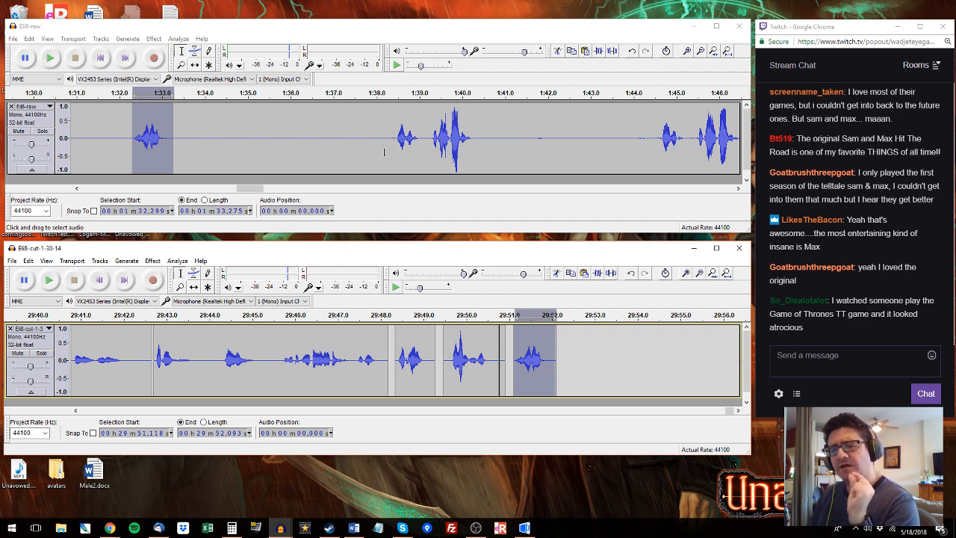
Step: Play the raw recording from about 1:38.44 and copy the section from 1:38.41 to 1:40.31 into the cut track at about 29:52.26
left_click(398, 120)
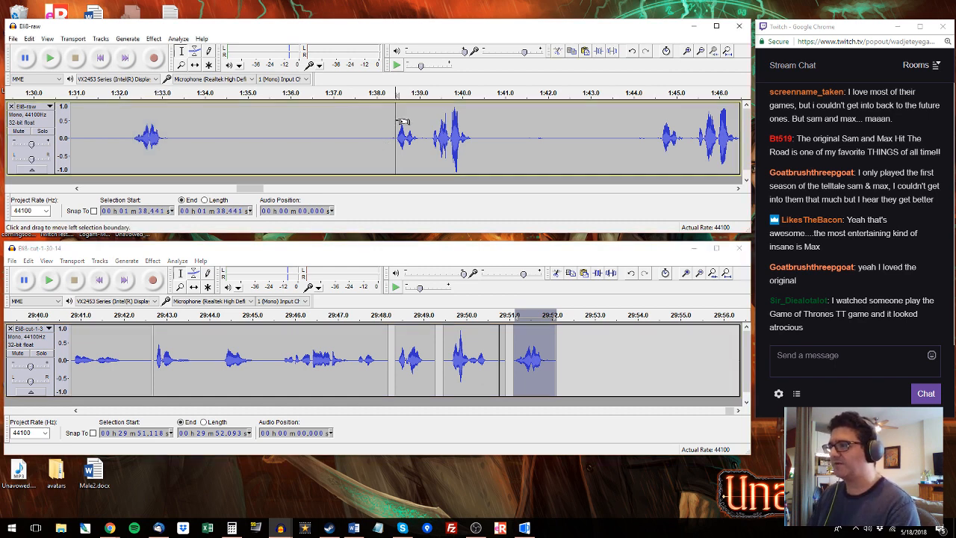
key("space")
left_click_drag(475, 132, 394, 132)
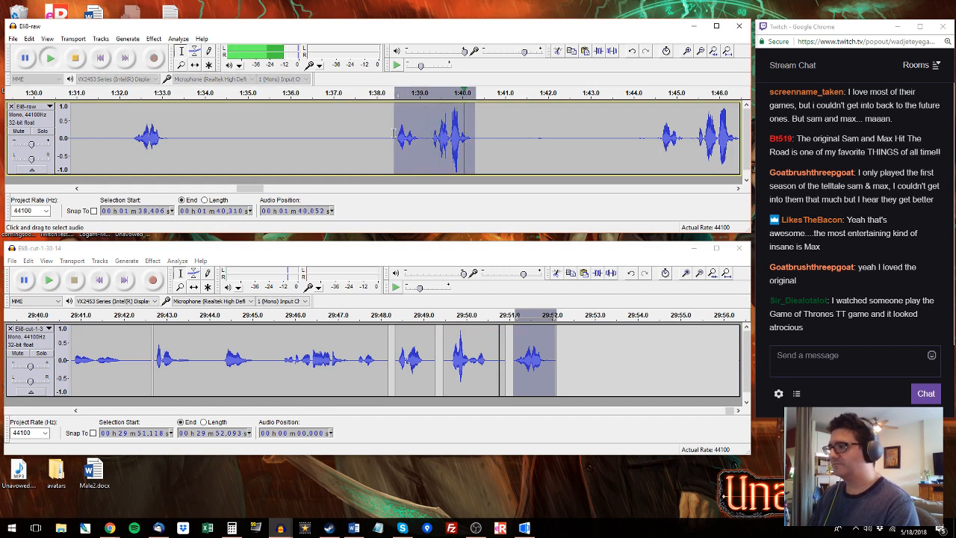
left_click(565, 340)
key("ctrl+v")
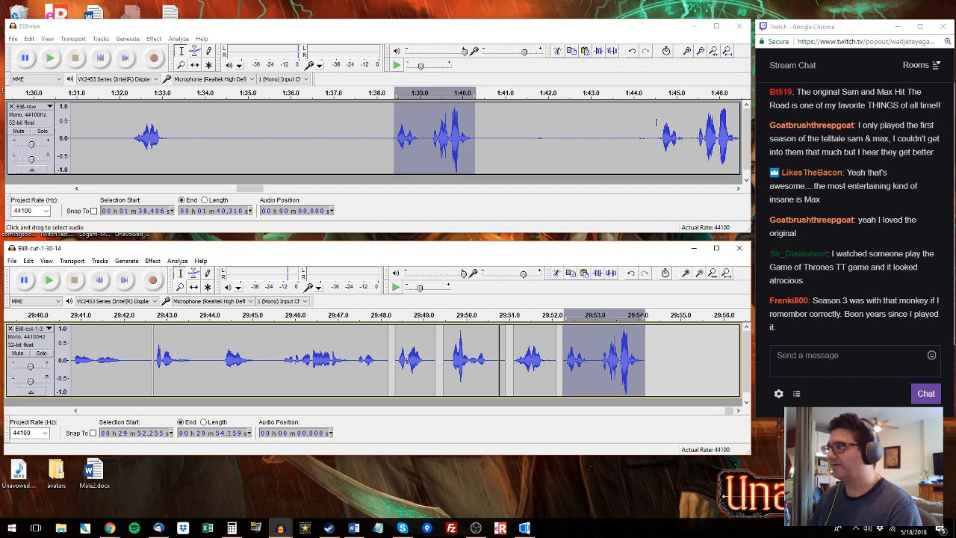
Step: Replace the raw section from about 1:44.04 to 1:44.64 with generated silence of the same duration
left_click_drag(661, 124, 636, 128)
key("ctrl+l")
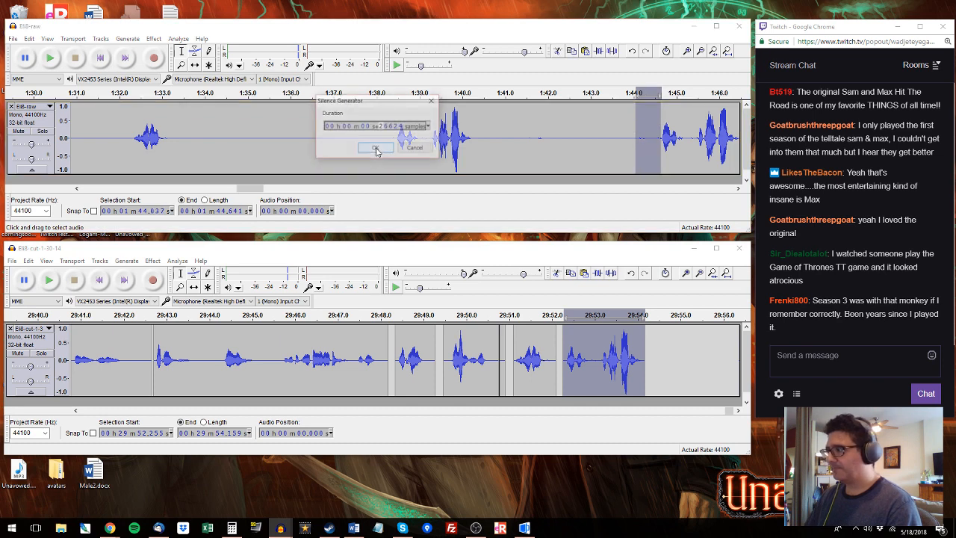
left_click(375, 147)
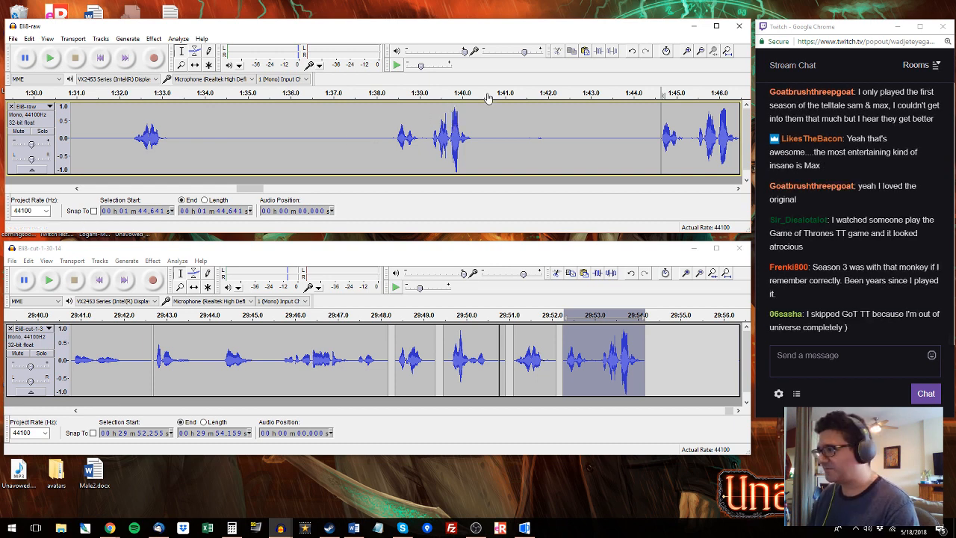
Step: Play the raw take at about 1:44.6 and copy the section from 1:44.49 to 1:48.32 into the cut track at about 29:54.30
left_click(656, 138)
key("space")
left_click_drag(657, 138, 423, 97)
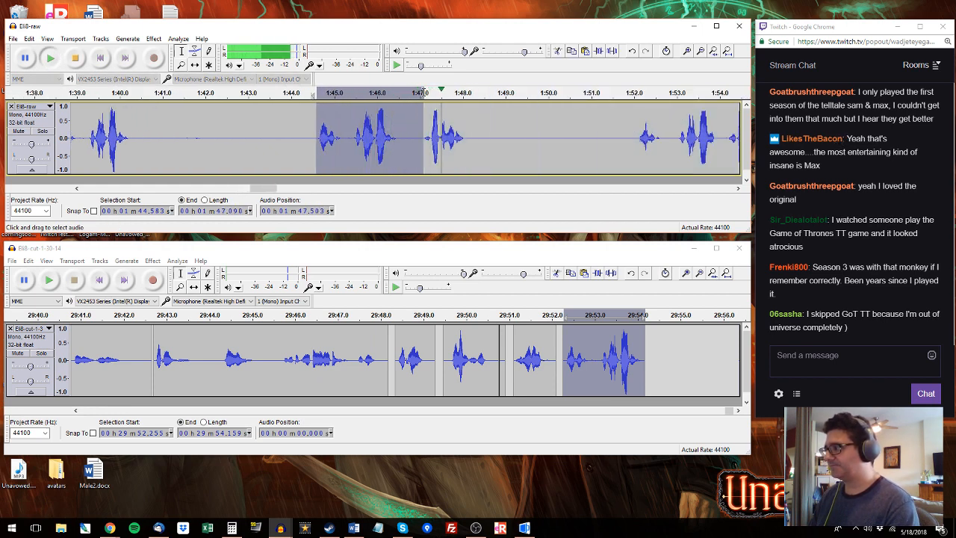
key("space")
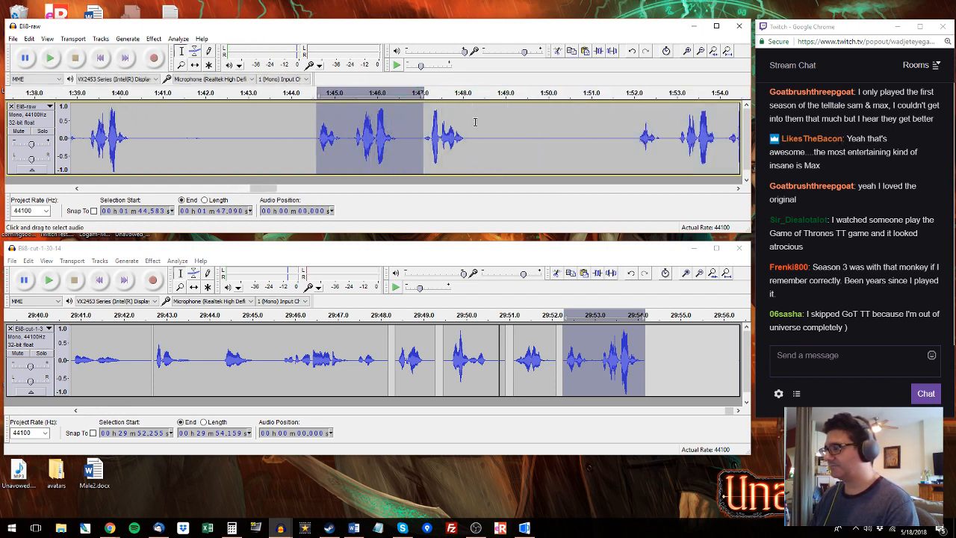
left_click_drag(476, 122, 313, 114)
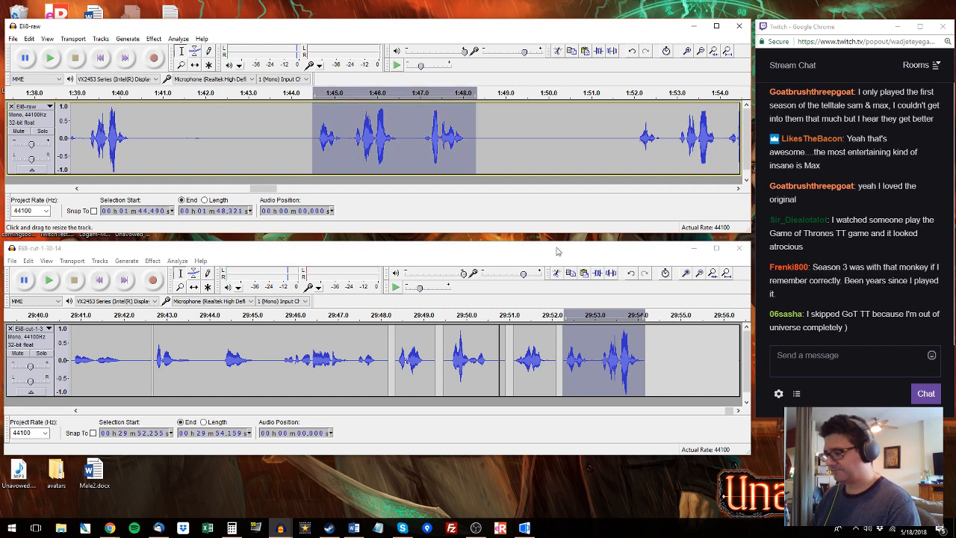
double_click(651, 340)
Step: Play the raw recording from about 1:52.01 and copy the section from 2:14.76 to 2:20.60 into the cut track at about 29:58.27
left_click(635, 140)
key("space")
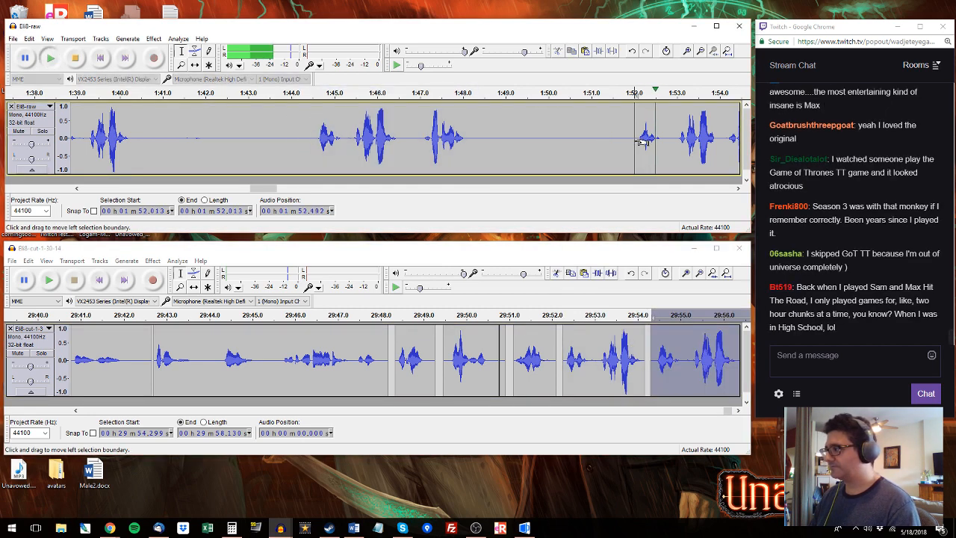
left_click_drag(639, 139, 557, 126)
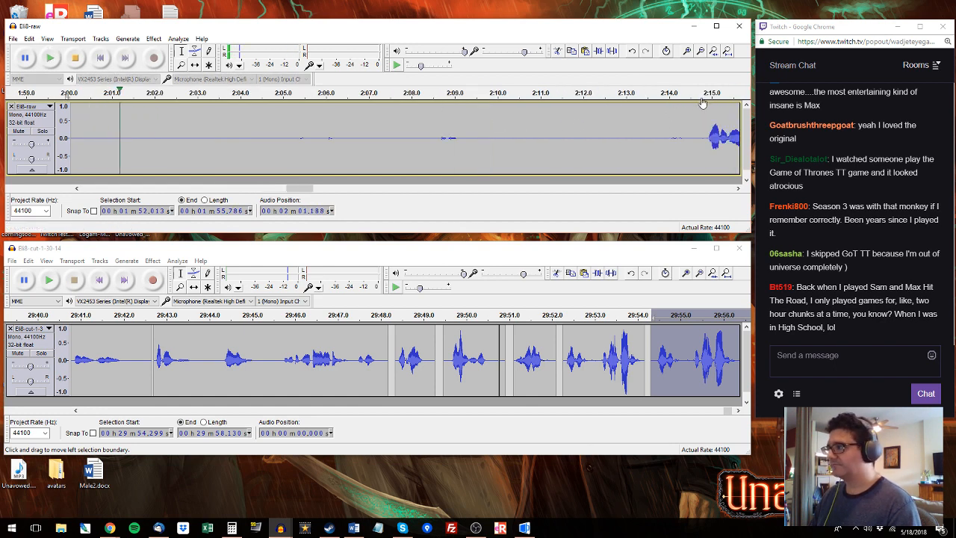
left_click_drag(688, 138, 593, 105)
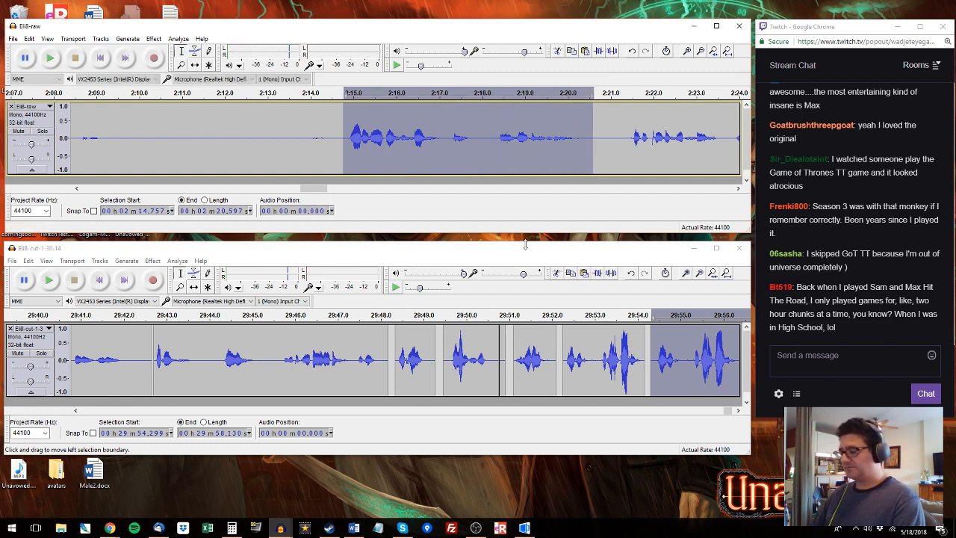
left_click(725, 416)
left_click_drag(726, 412, 728, 412)
left_click(579, 340)
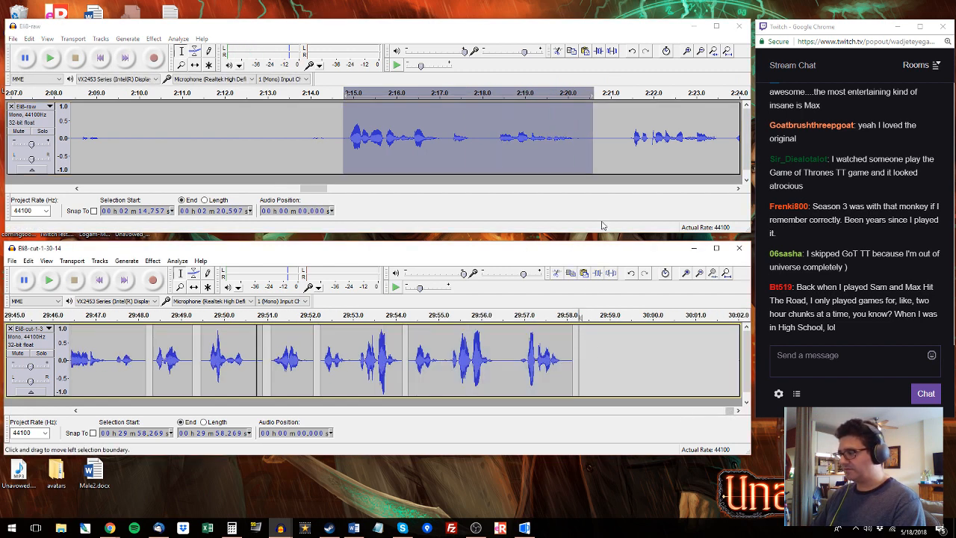
key("ctrl+v")
Step: Play the raw recording from about 2:21.41 and copy the section from 2:21.41 to 2:26.31 into the cut track at about 30:04.23
left_click(628, 117)
key("space")
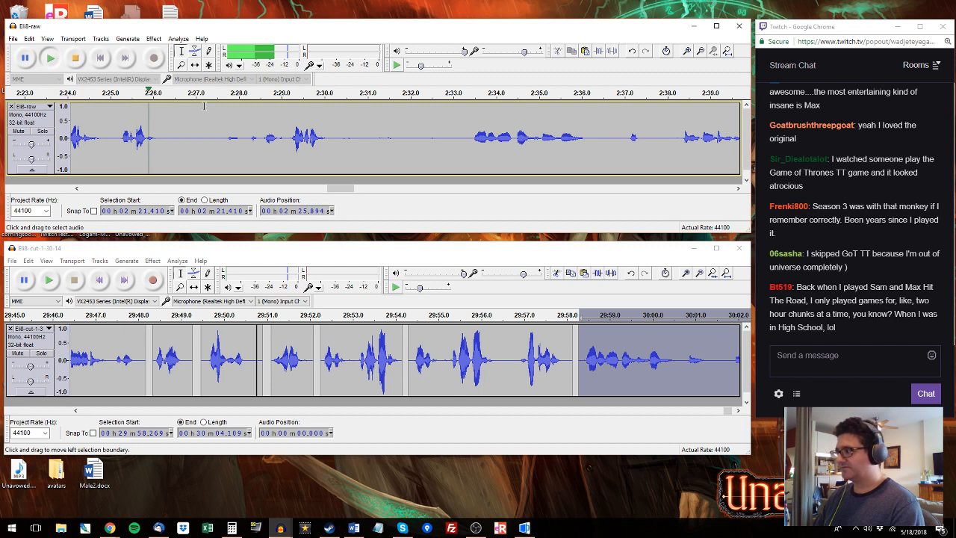
left_click(166, 121, "shift")
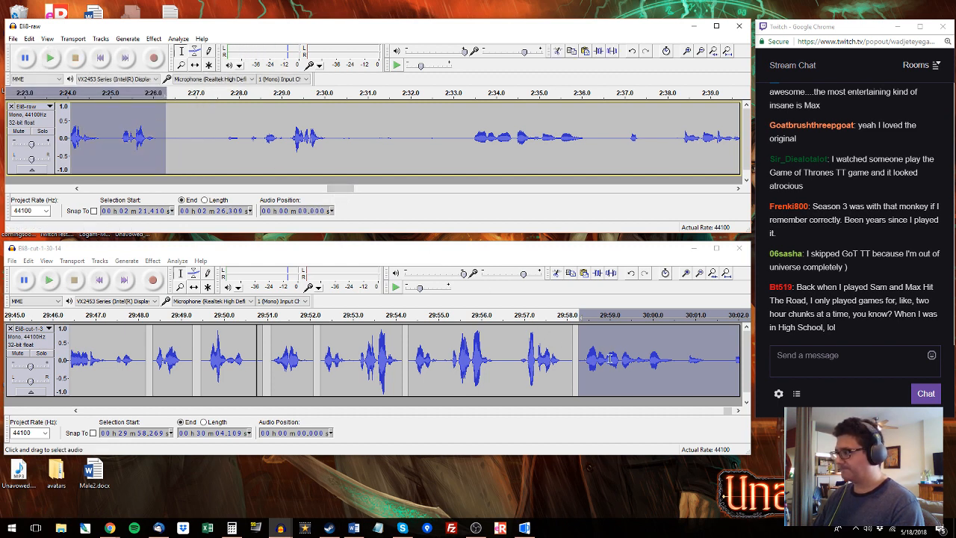
left_click_drag(728, 410, 734, 411)
left_click(578, 348)
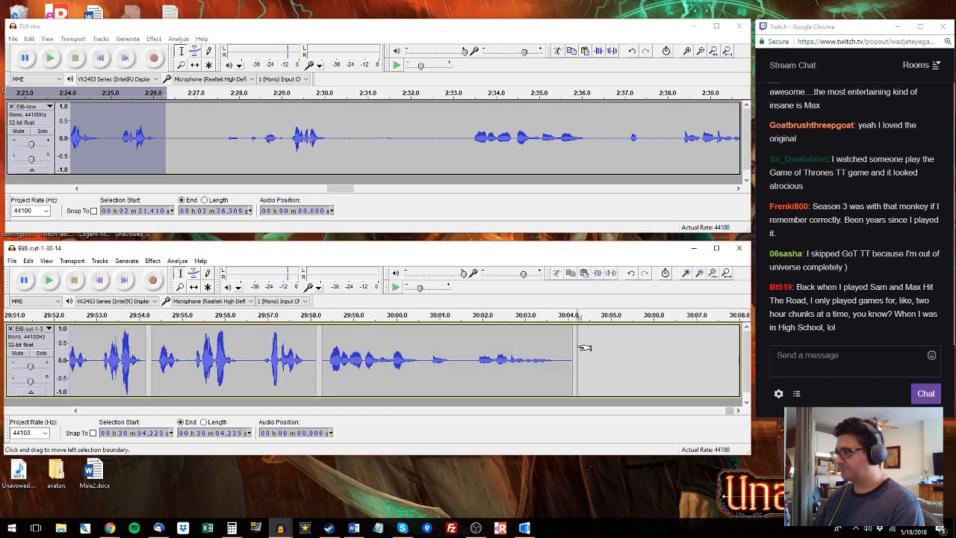
key("ctrl+v")
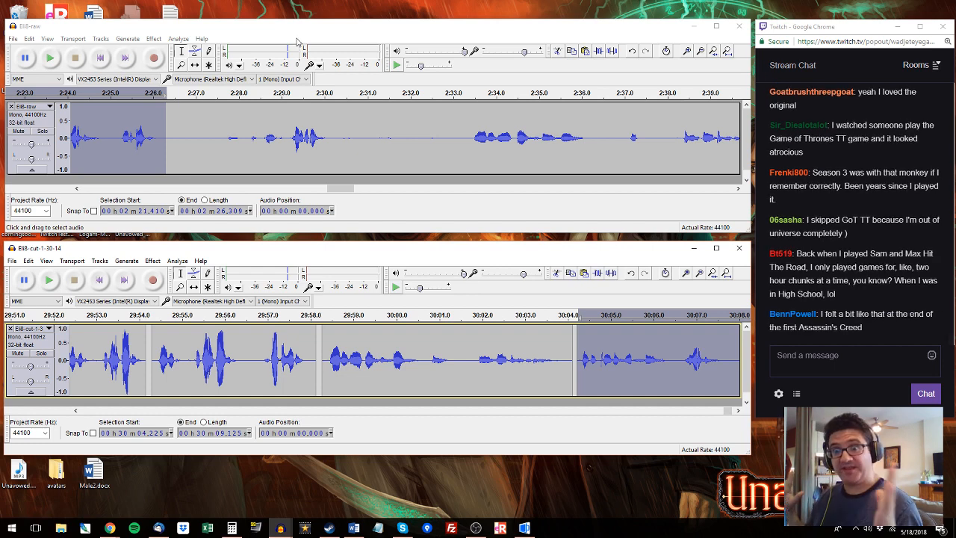
Step: Play the raw recording from about 2:27.68 and replace the cut section from 29:58.32 to 30:00.67 with the raw section from 2:33.35 to 2:36.32
left_click(225, 112)
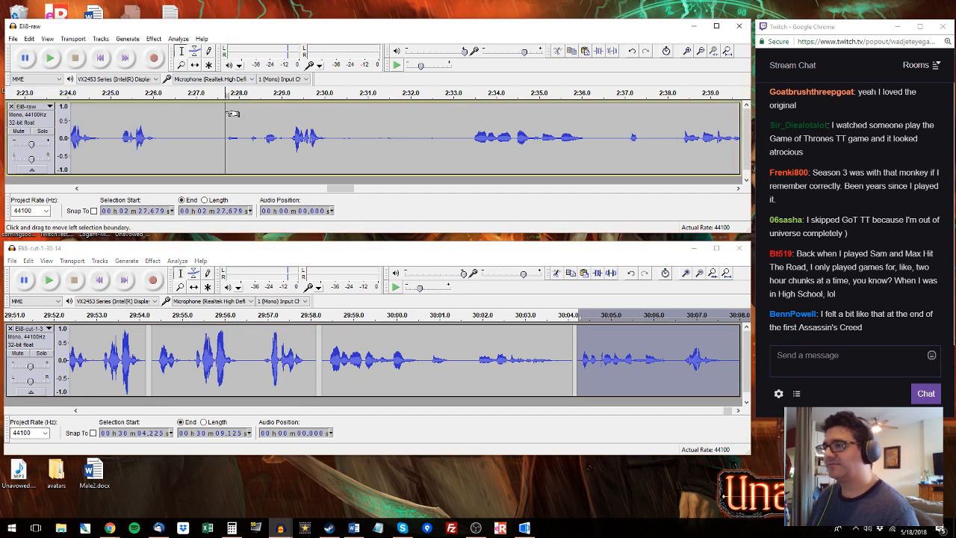
key("space")
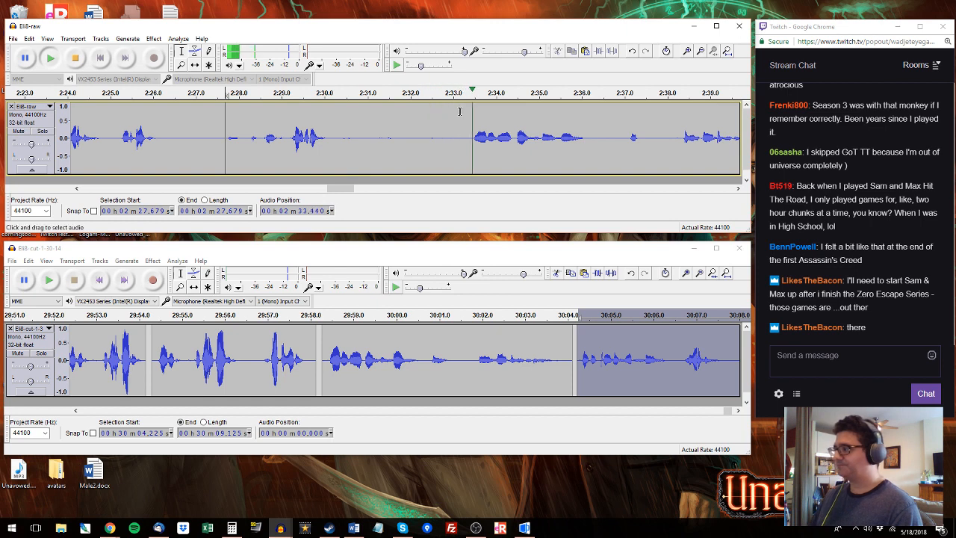
left_click_drag(468, 138, 595, 124)
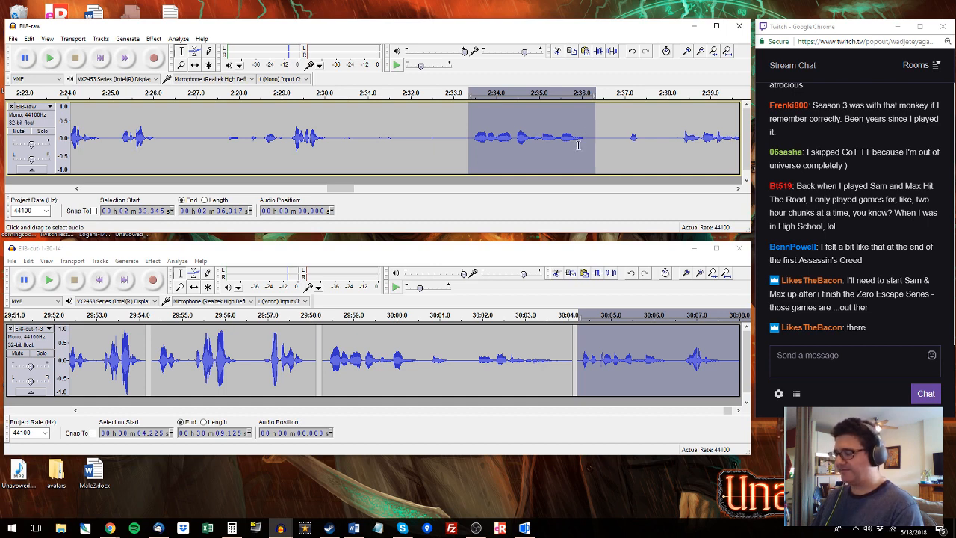
left_click(737, 410)
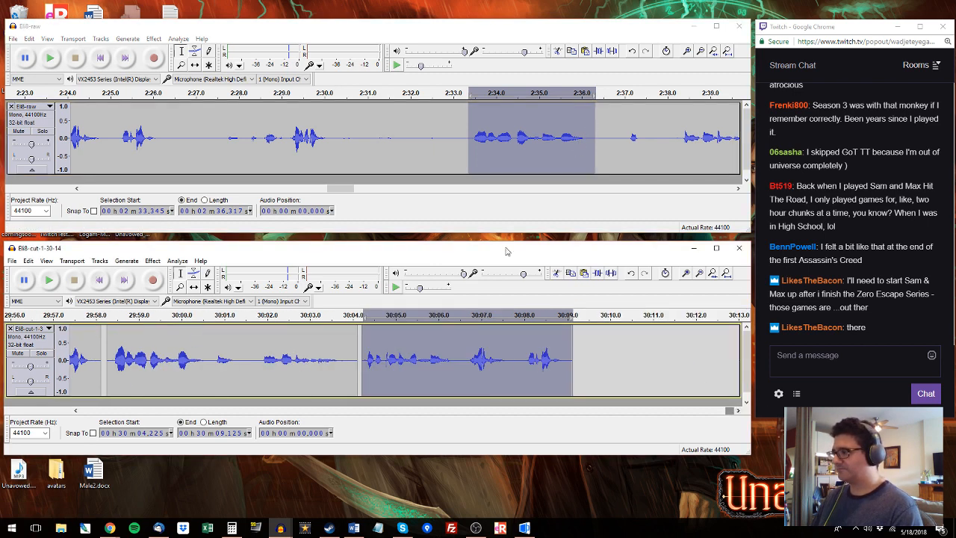
left_click(114, 314)
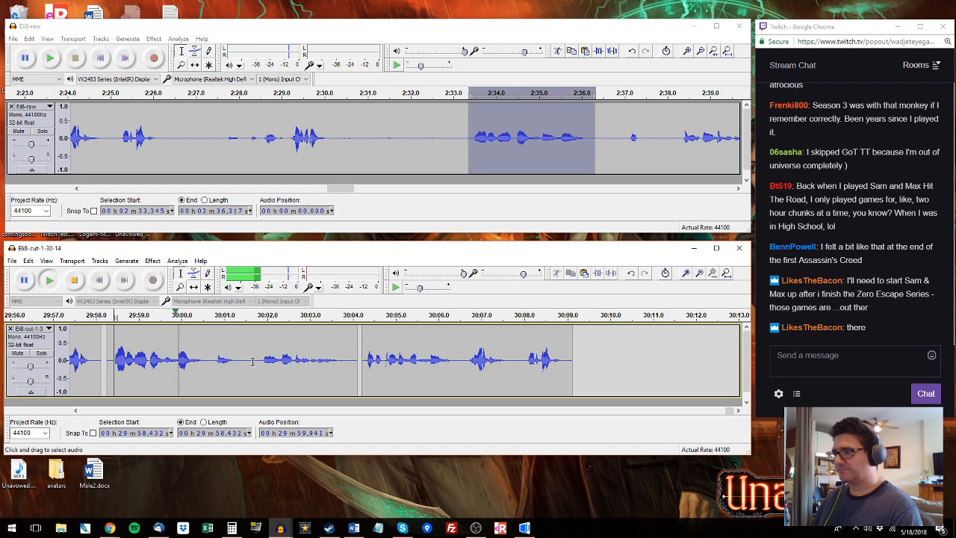
left_click_drag(210, 358, 107, 358)
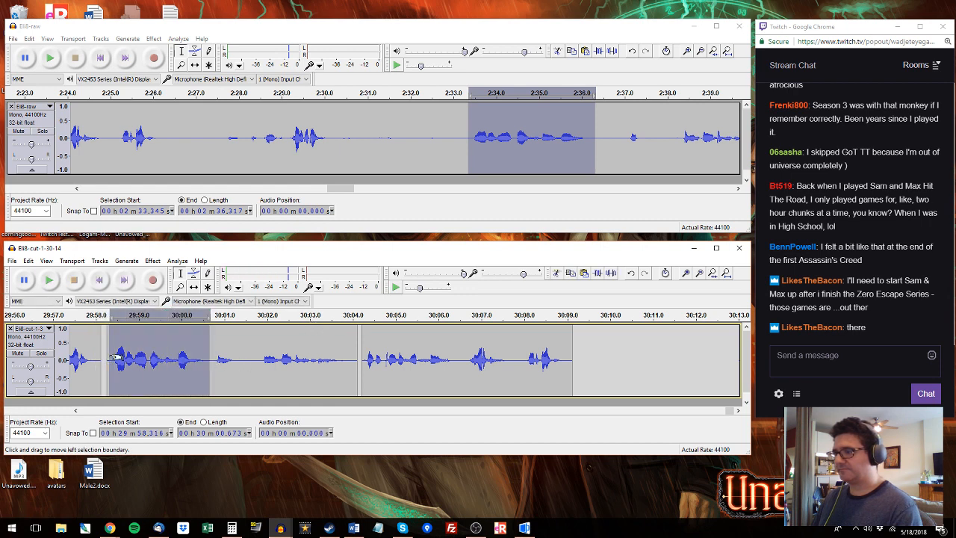
key("ctrl+v")
key("space")
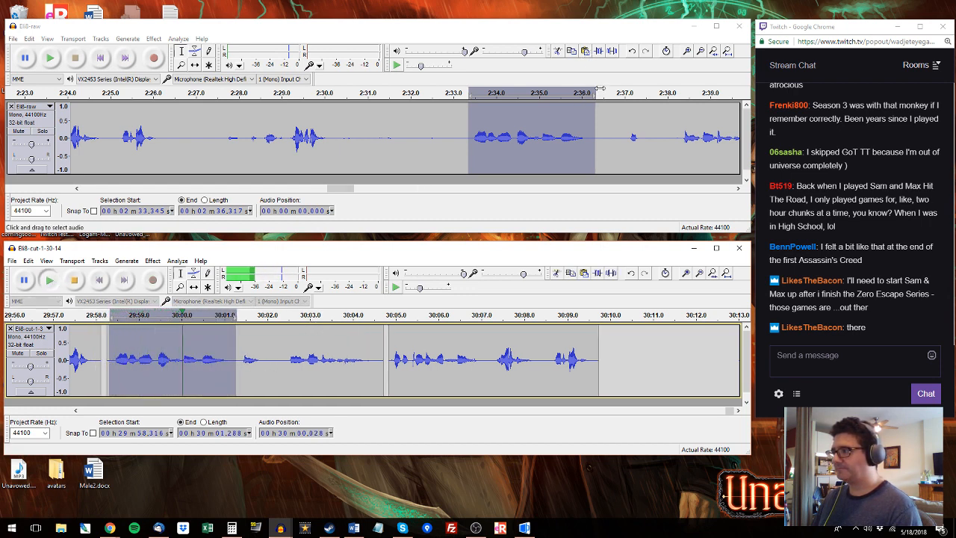
Step: Replace the rest of the cut take from about 30:01.37 with the raw section from 2:36.58 to 2:40.42
left_click(619, 92)
left_click_drag(621, 136, 577, 133)
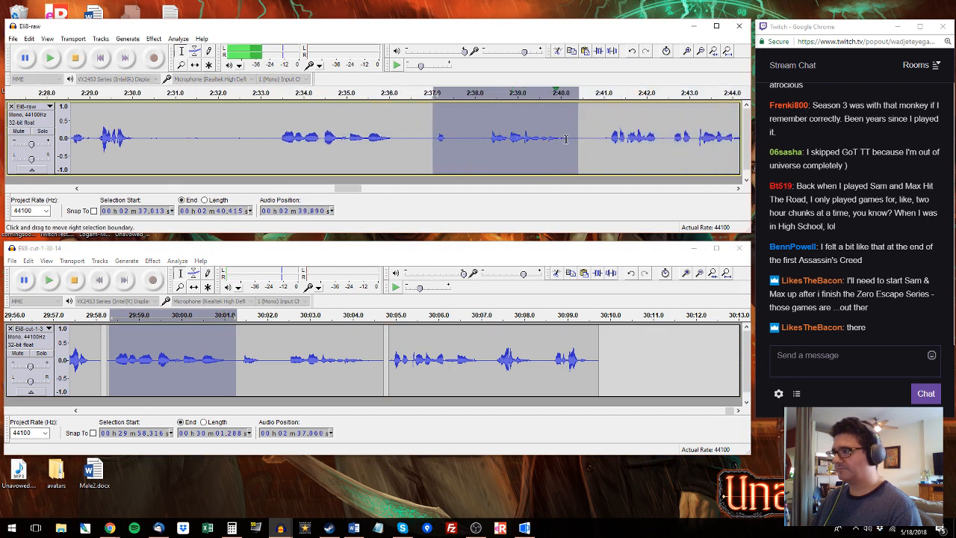
key("space")
left_click_drag(435, 139, 415, 140)
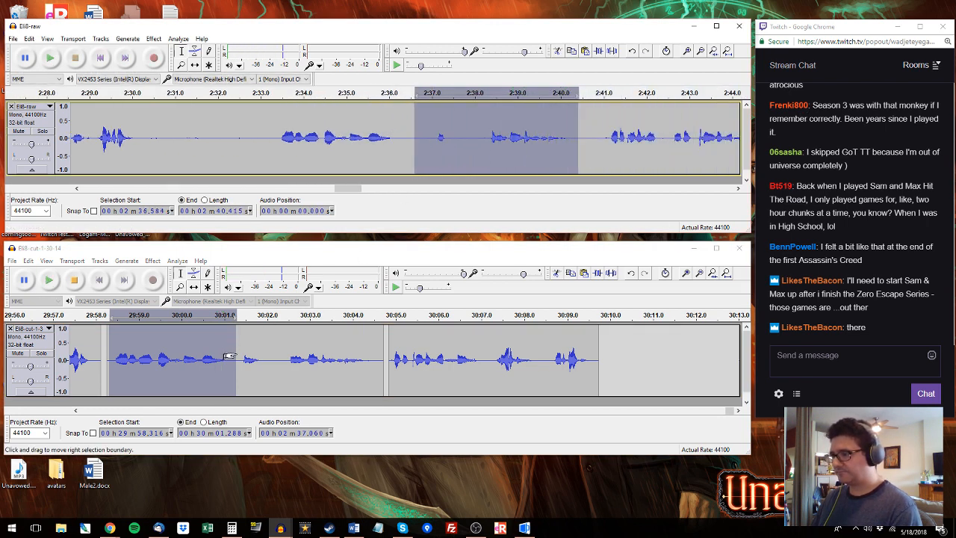
left_click_drag(241, 358, 379, 359)
key("ctrl+v")
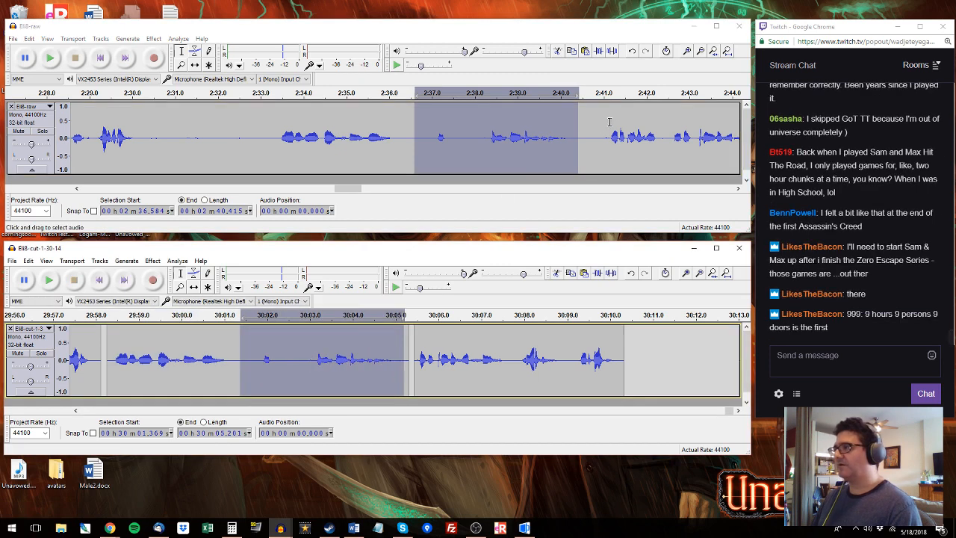
Step: Play the raw recording from about 2:41.12, copy the section from 2:42.60 to 2:47.87 into the cut track at about 30:10.58, and play it back
left_click(610, 123)
key("space")
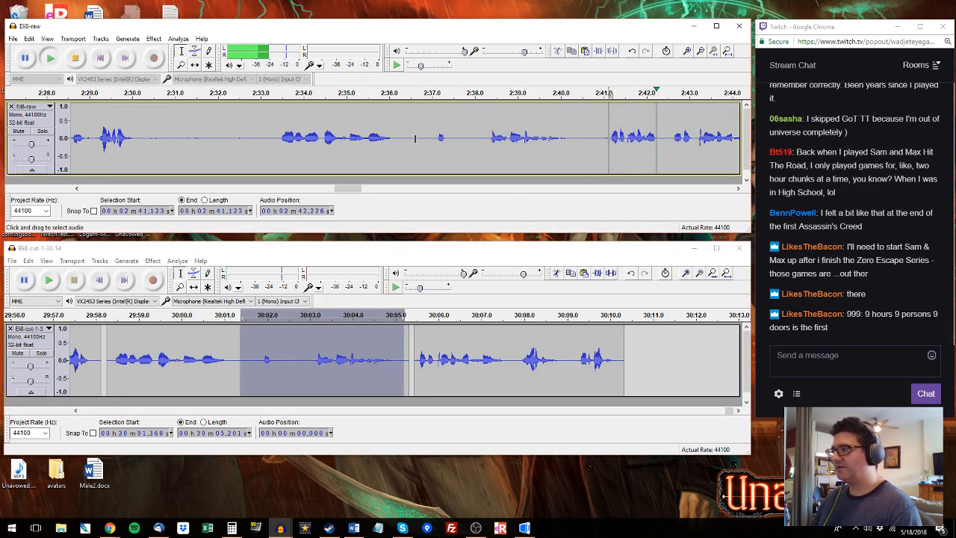
left_click(78, 189)
left_click(77, 189)
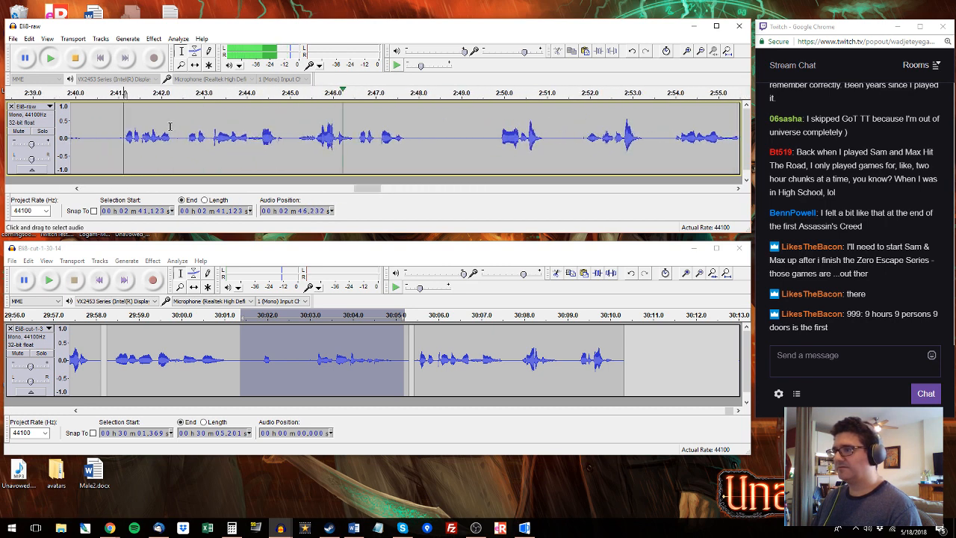
left_click(187, 136)
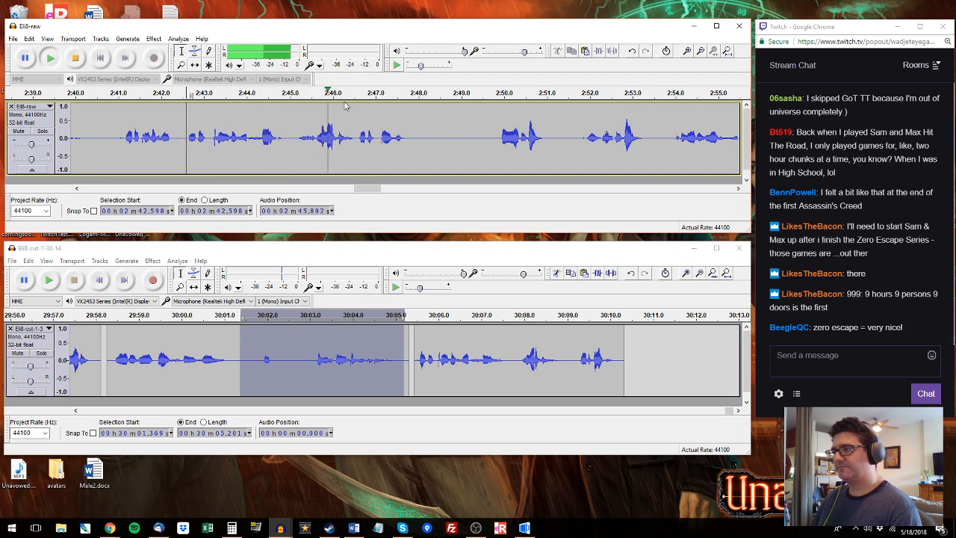
left_click(411, 136, "shift")
key("ctrl+c")
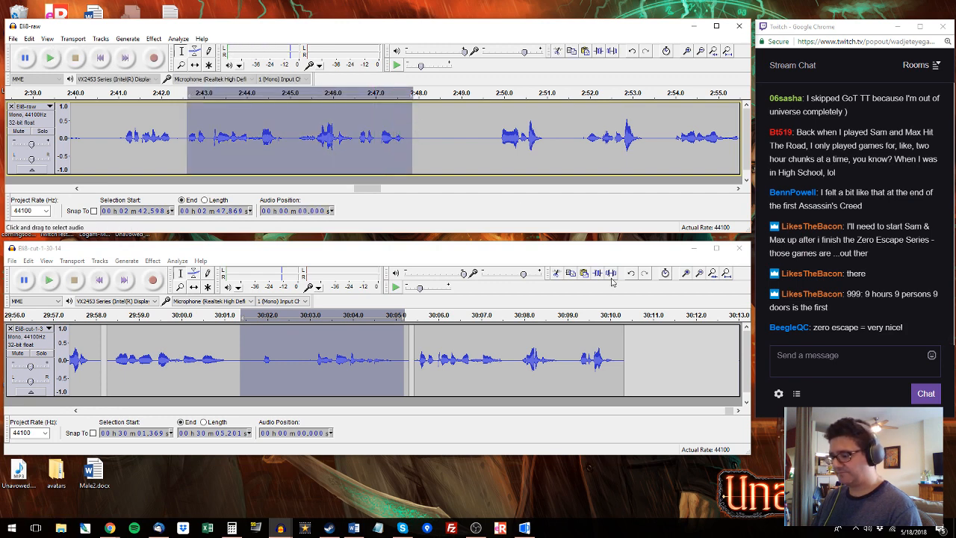
left_click(634, 363)
key("ctrl+v")
key("space")
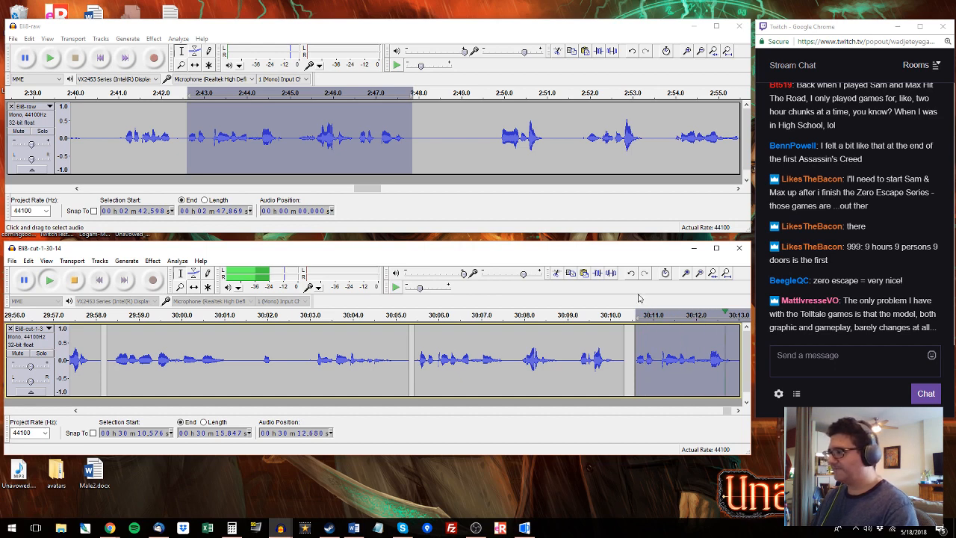
Step: Play and delete the faint noise from about 30:13.19 to 30:13.60 in the last take of the cut track
left_click_drag(456, 358, 478, 359)
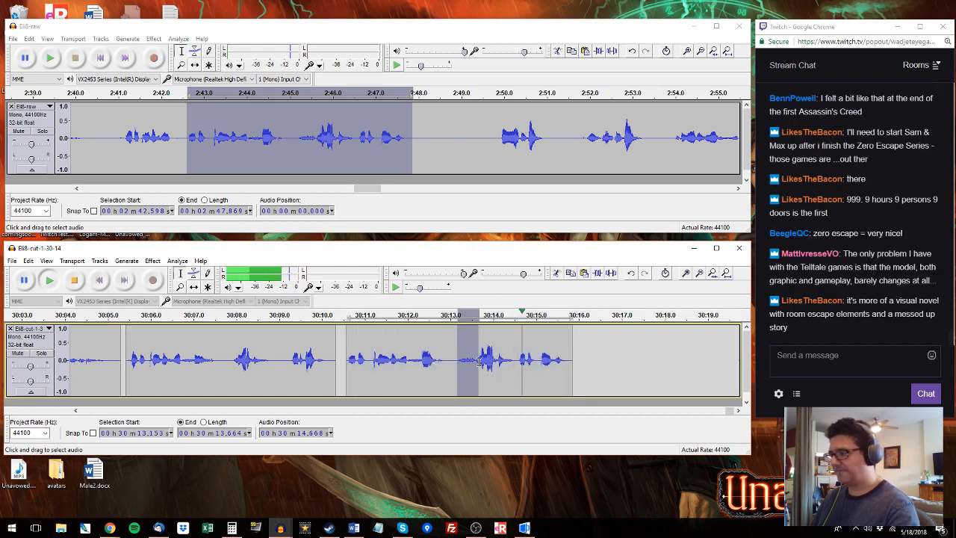
key("ctrl+1")
key("ctrl+1")
key("ctrl+1")
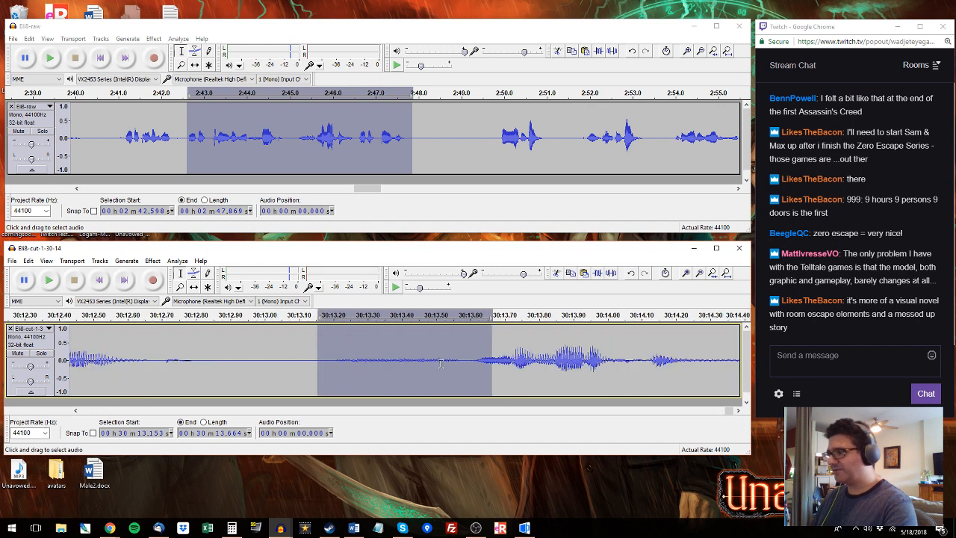
left_click_drag(468, 356, 328, 348)
key("space")
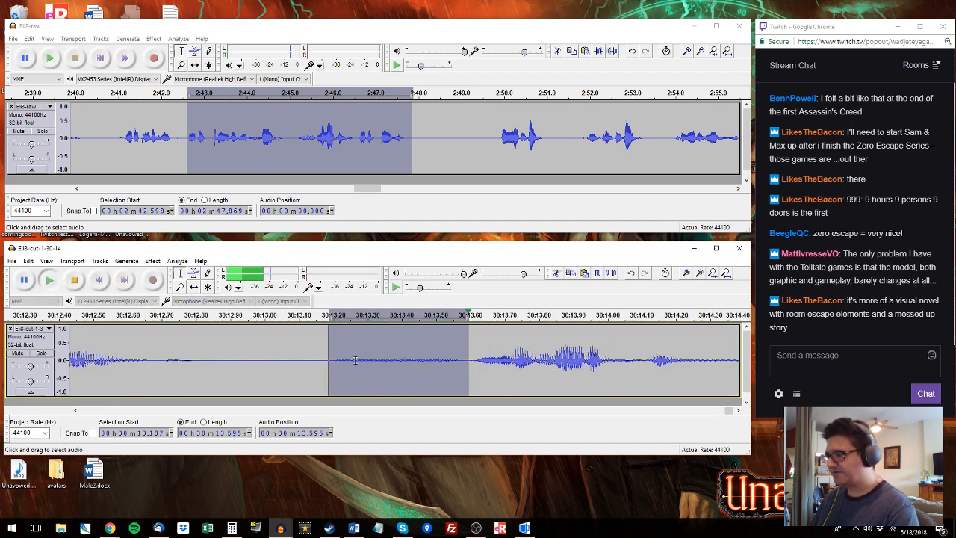
key("Delete")
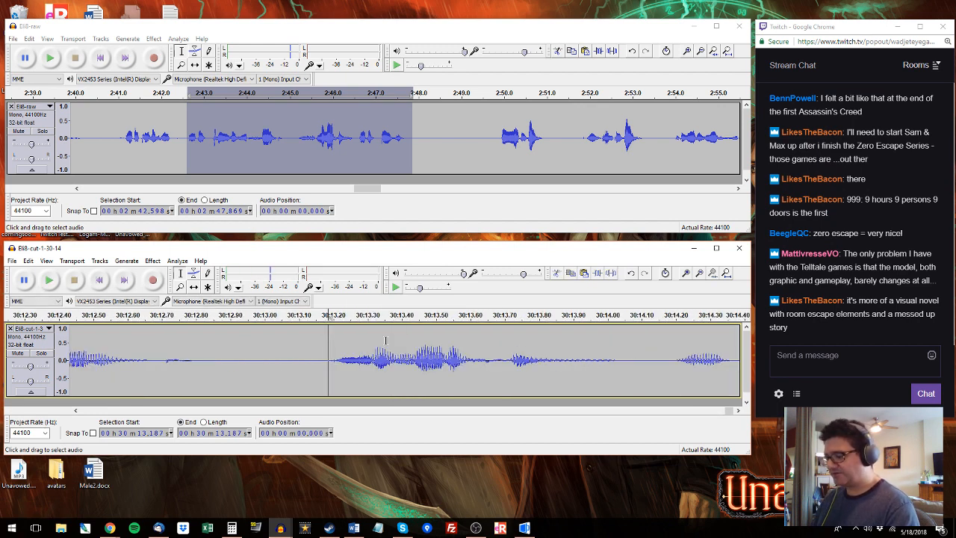
key("ctrl+3")
key("ctrl+3")
key("ctrl+3")
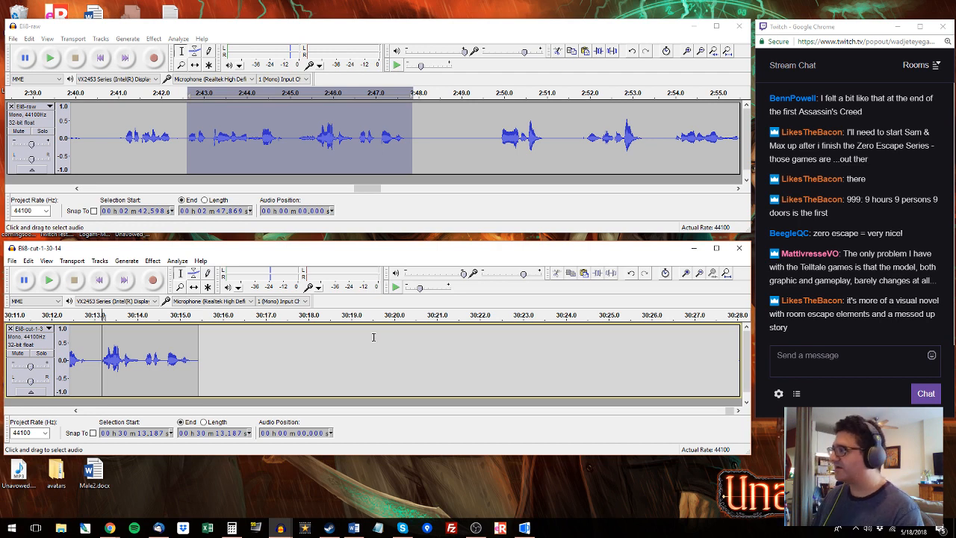
left_click(76, 410)
left_click(77, 410)
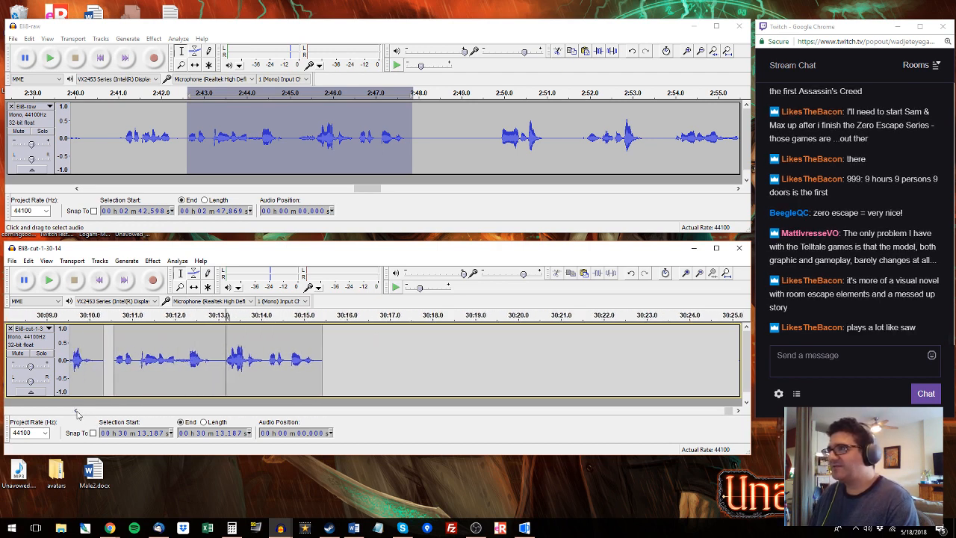
left_click(76, 411)
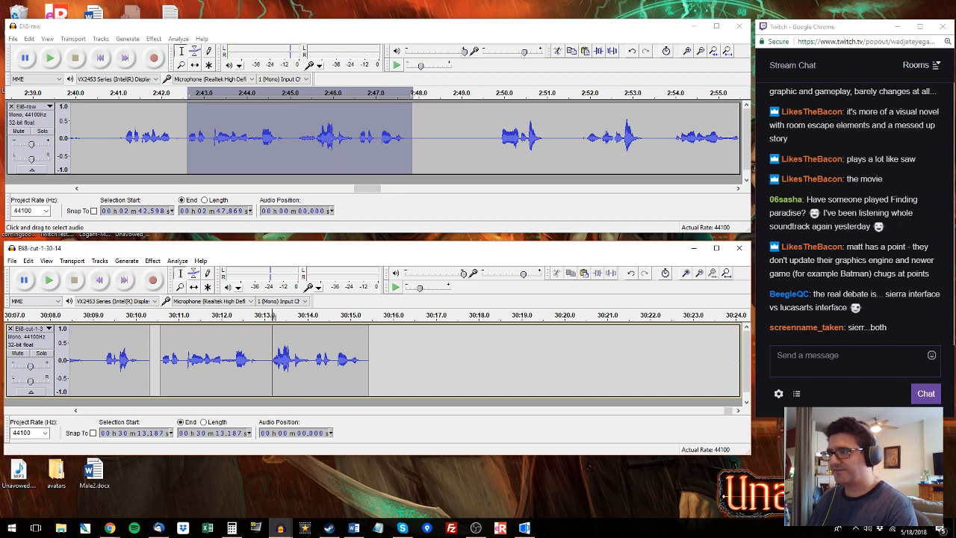
Step: Delete the already used part of the raw recording from its start to about 2:48.48
left_click(312, 33)
key("space")
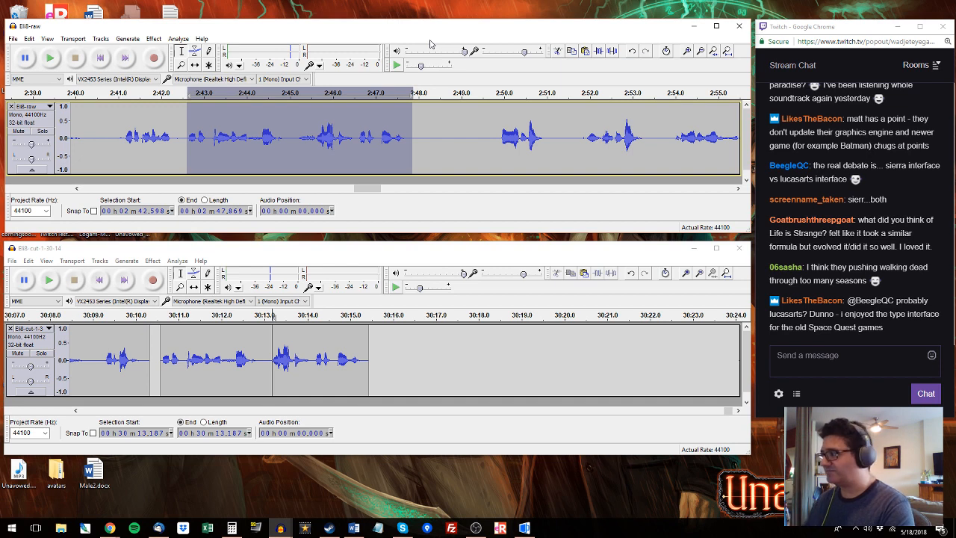
key("space")
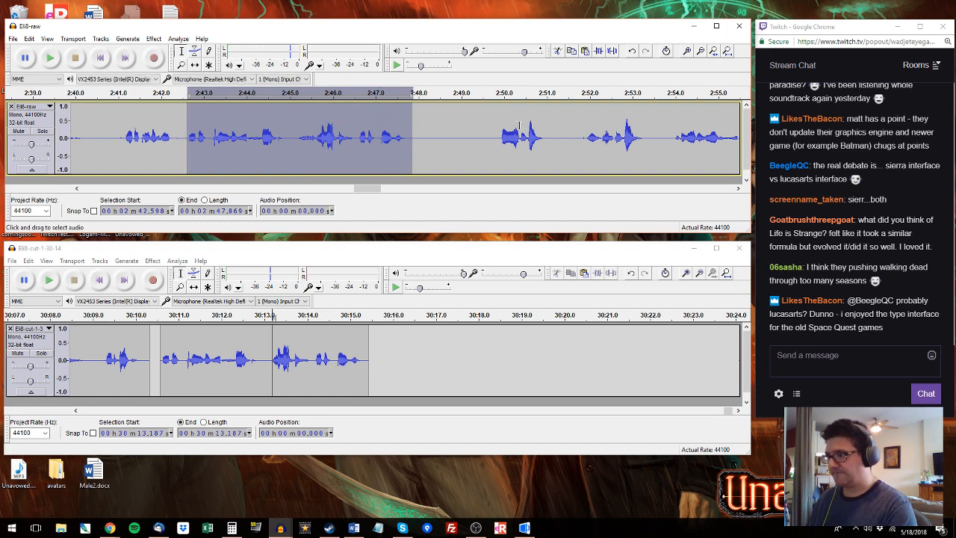
left_click(440, 121)
key("shift+Home")
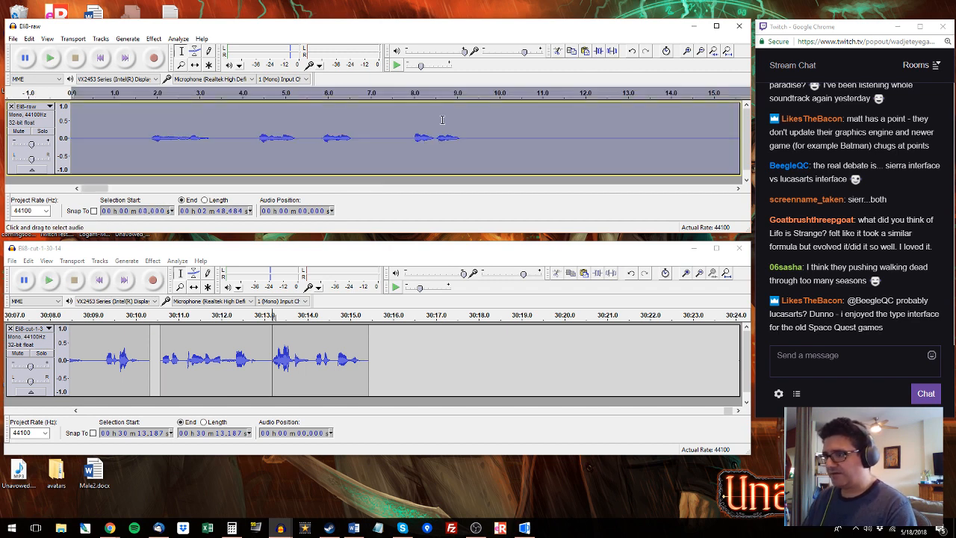
key("Delete")
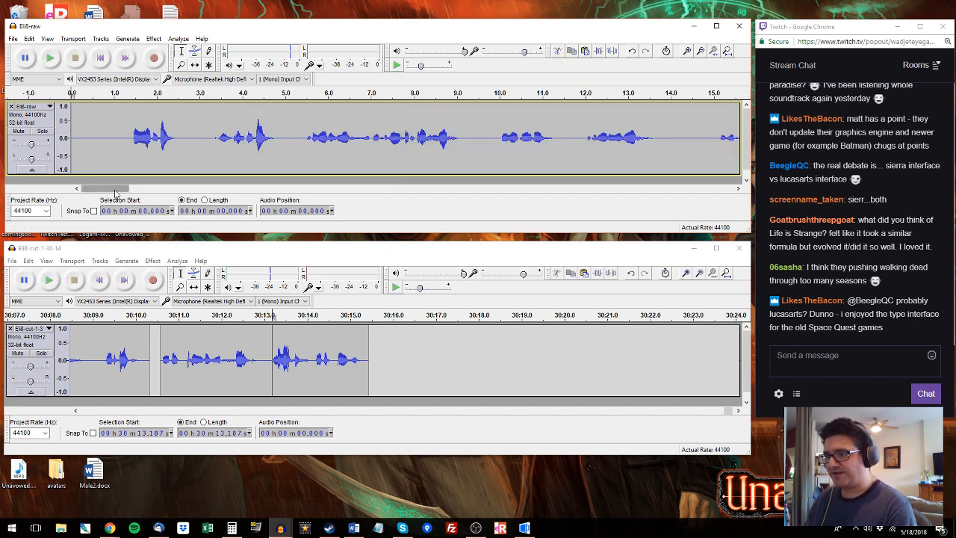
mouse_move(104, 188)
left_mouse_down()
mouse_move(734, 188)
mouse_move(105, 188)
left_mouse_up()
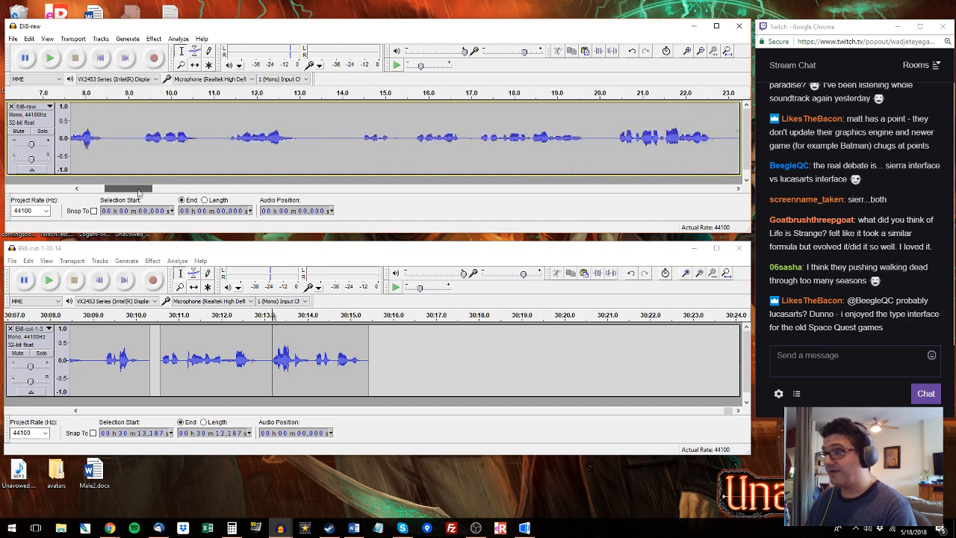
Step: Play the raw recording from about 1.34 s and copy the section from 3.44 to 9.21 s into the cut track at about 30:15.73
left_click(129, 135)
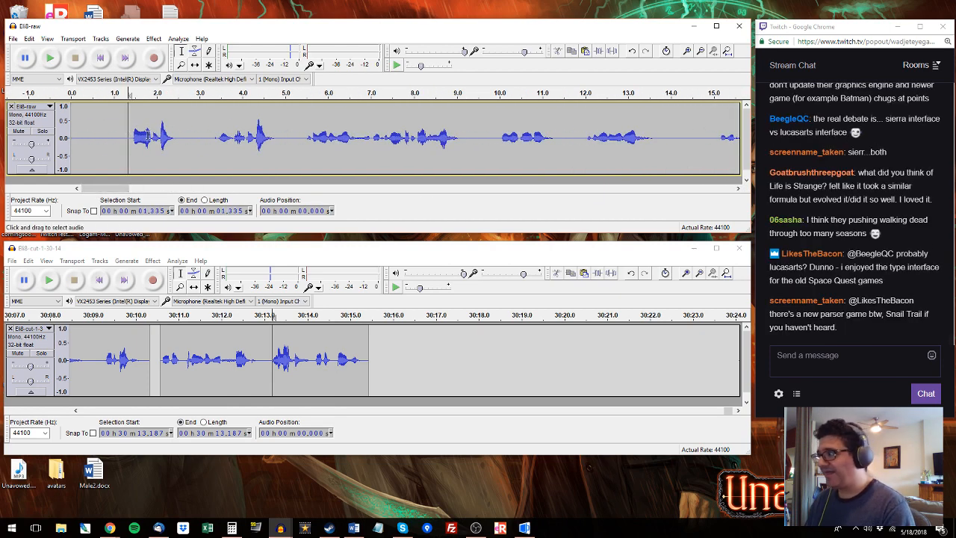
key("space")
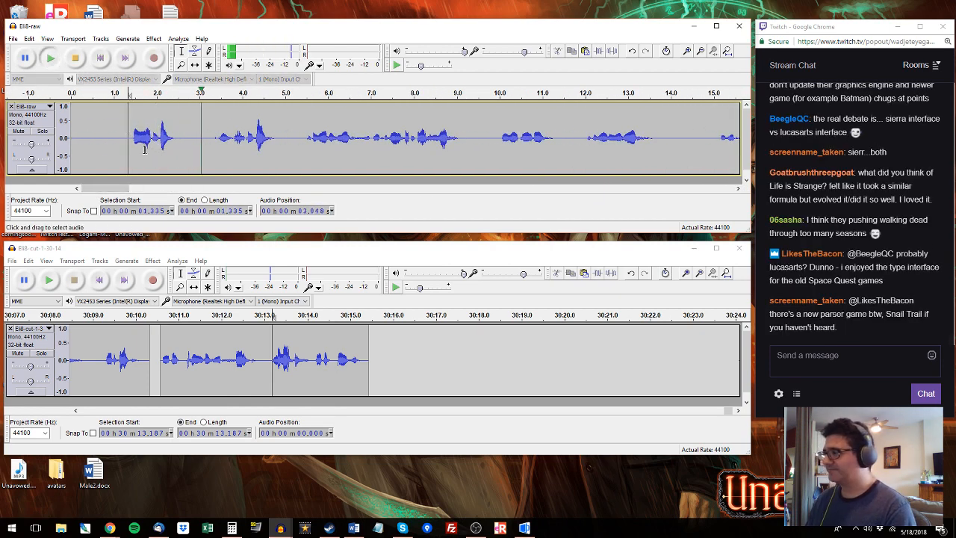
left_click(217, 138)
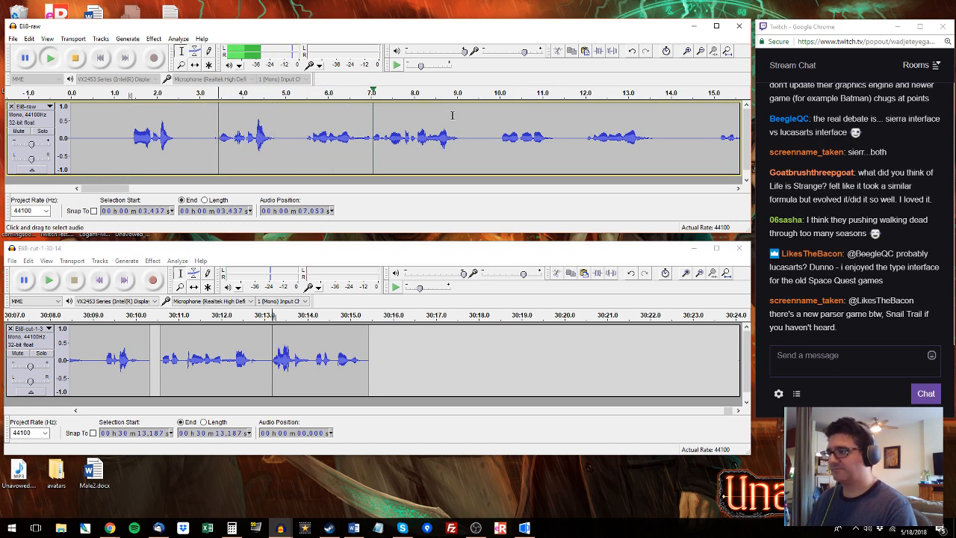
left_click(464, 142, "shift")
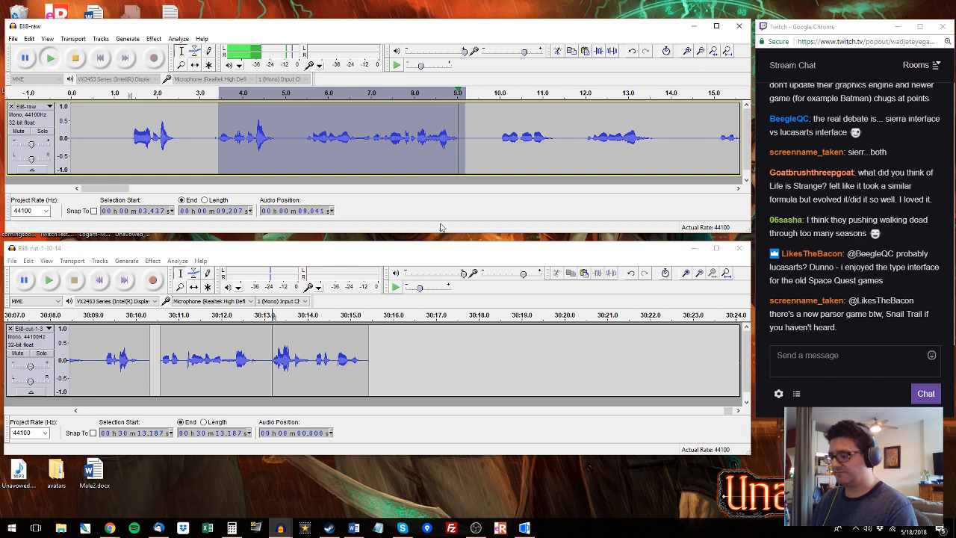
key("space")
key("ctrl+c")
left_click(381, 345)
key("ctrl+v")
Step: Replace the opening phrase of the last cut take, from about 30:15.60, with the raw section from 9.89 to 11.65 s
left_click(496, 124)
key("space")
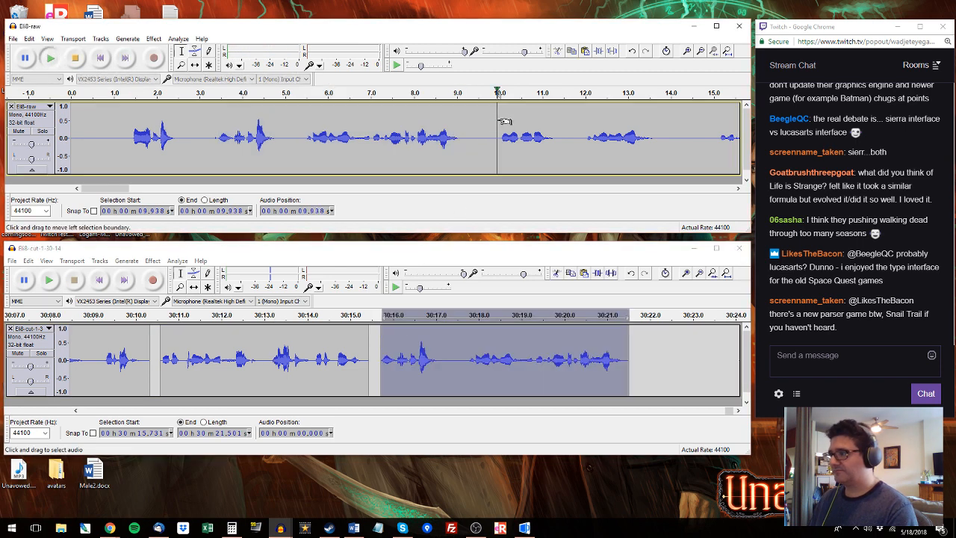
mouse_move(494, 133)
left_mouse_down()
mouse_move(664, 136)
mouse_move(570, 138)
left_mouse_up()
key("space")
left_click(384, 366)
key("space")
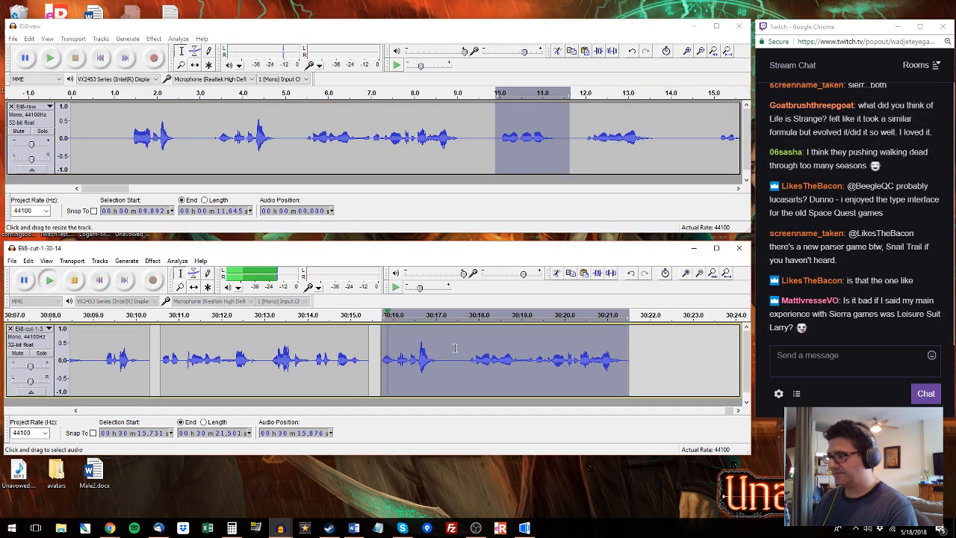
left_click_drag(457, 365, 376, 364)
key("space")
key("ctrl+v")
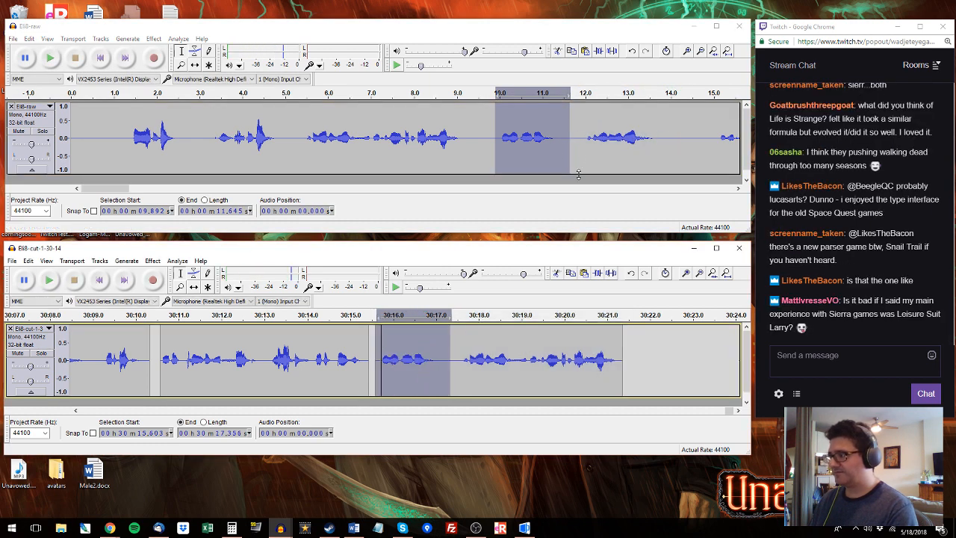
Step: Play the raw recording from about 15.11 s and delete its section from 13.84 to 17.82 s
left_click(718, 138)
key("space")
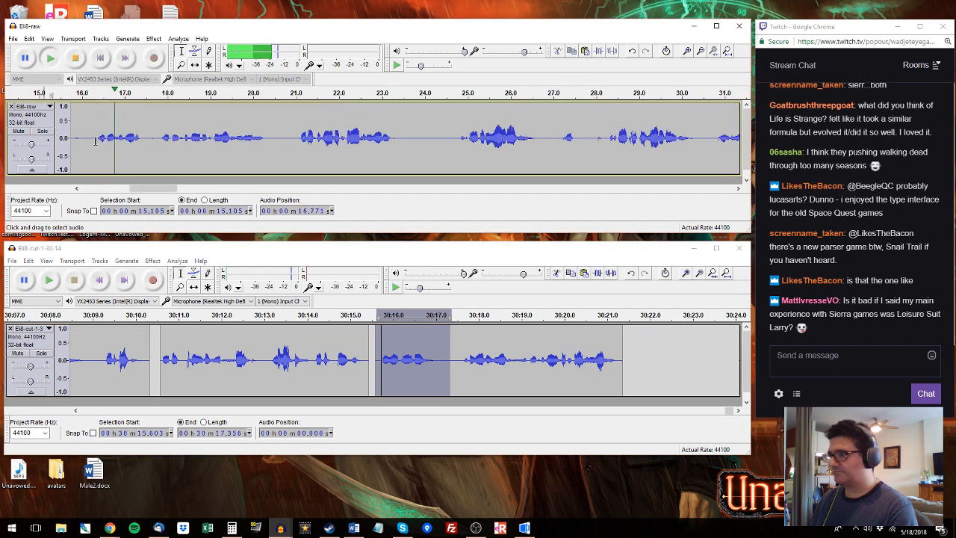
mouse_move(96, 138)
left_mouse_down()
mouse_move(1, 138)
mouse_move(331, 138)
left_mouse_up()
left_click_drag(398, 138, 228, 137)
key("space")
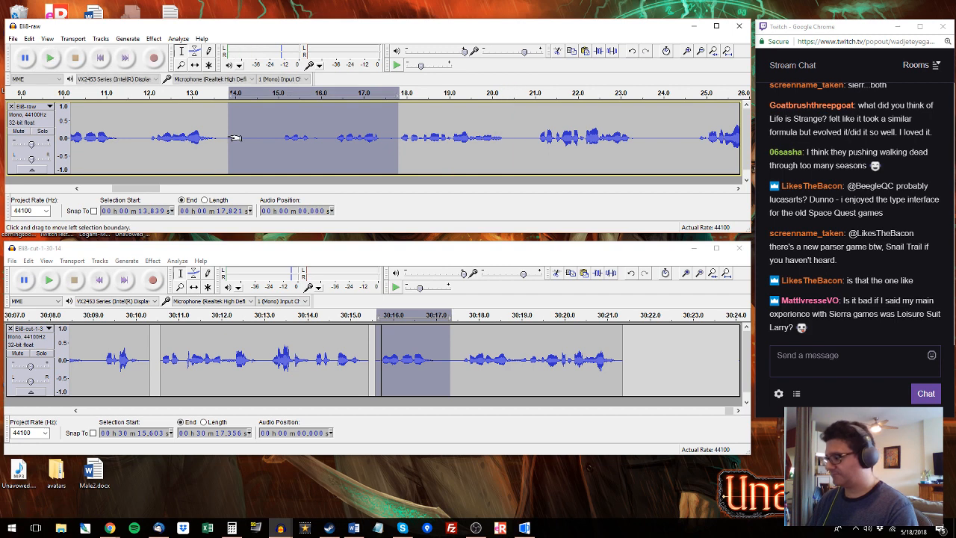
key("Delete")
Step: Replace the rest of the last cut take, from about 30:17.45, with the raw section from 11.89 to 16.64 s
left_click(147, 139)
key("space")
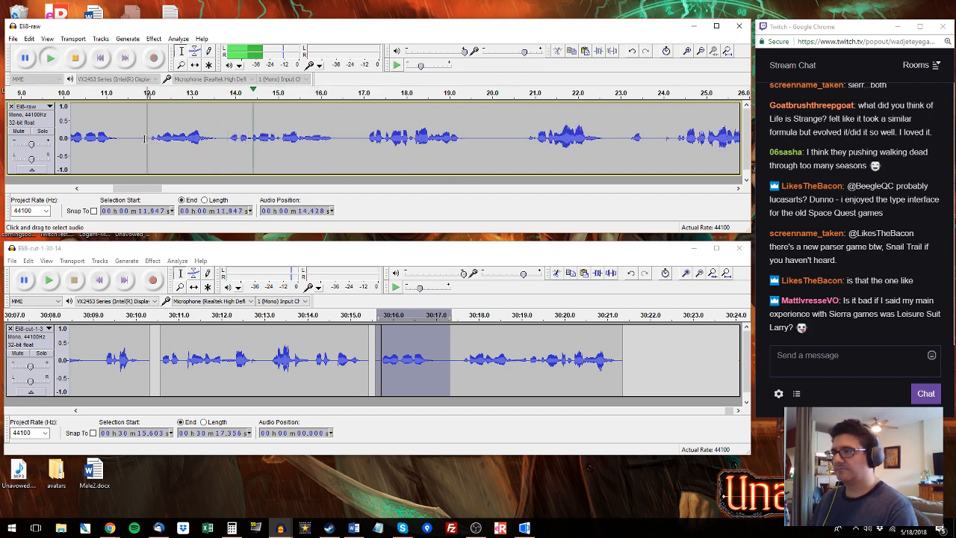
left_click_drag(147, 140, 348, 140)
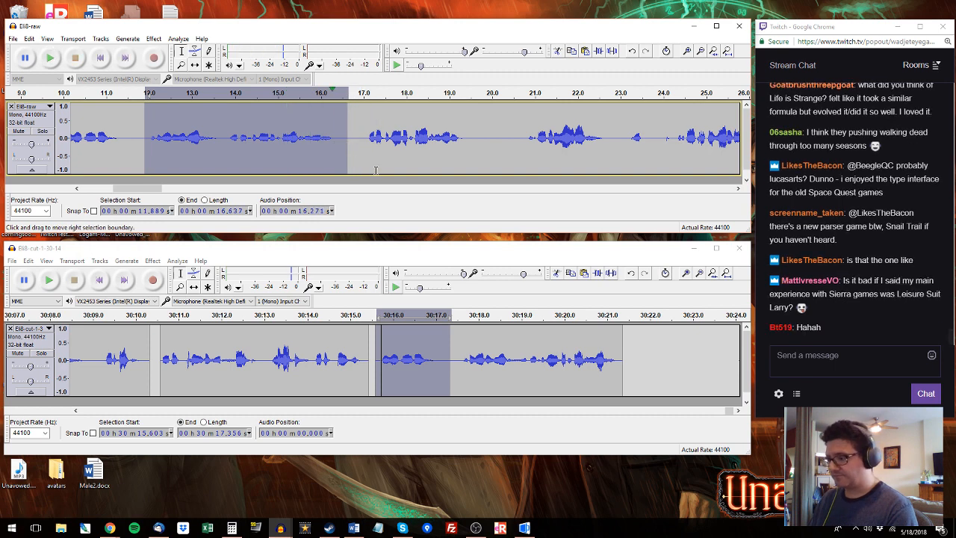
key("space")
left_click_drag(454, 360, 658, 351)
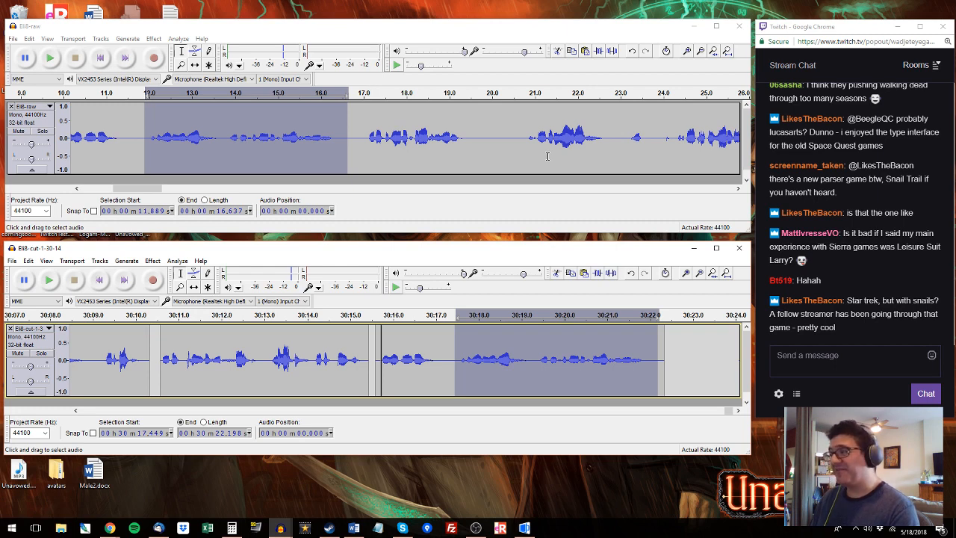
Step: Play on through the raw recording and copy the section from 24.30 to 28.57 s into the cut track at about 30:22.48
left_click(364, 93)
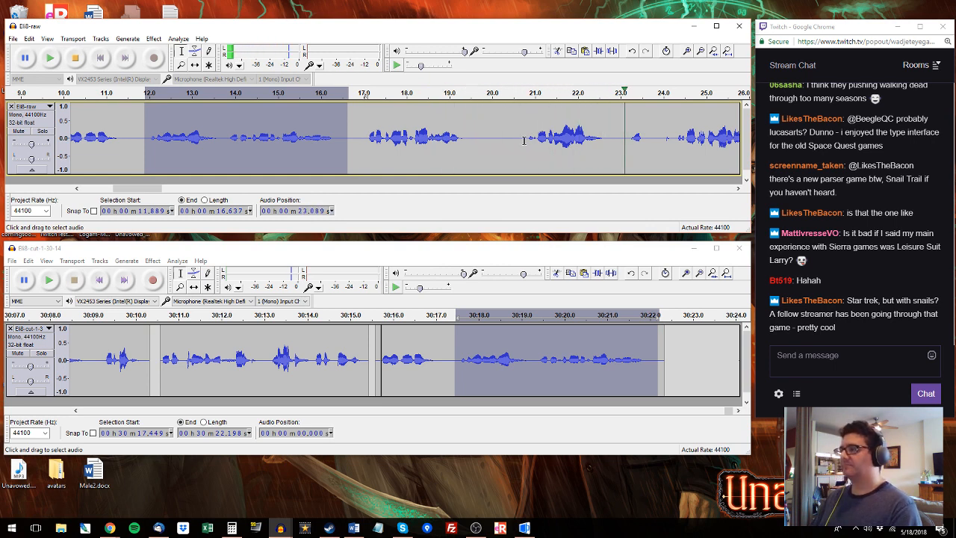
left_click_drag(524, 141, 488, 141)
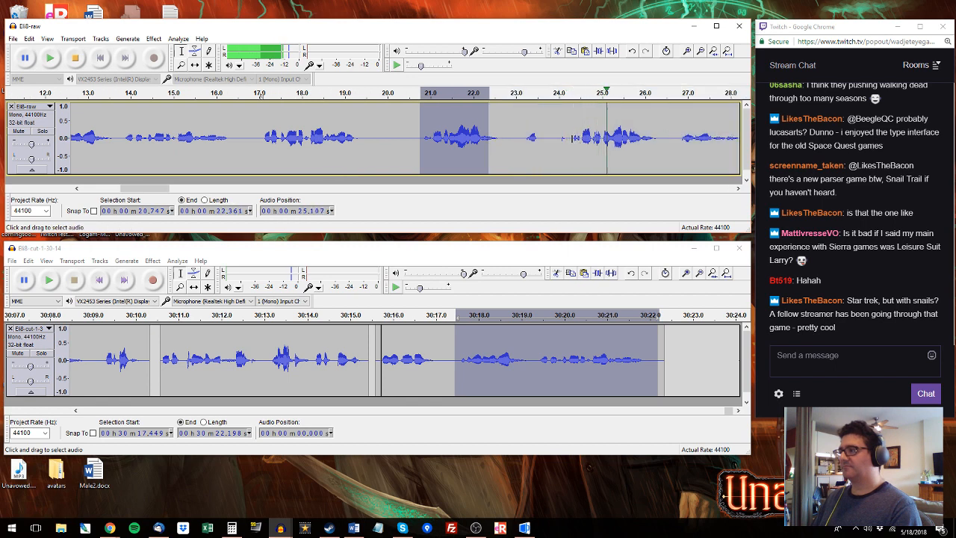
left_click_drag(572, 140, 589, 111)
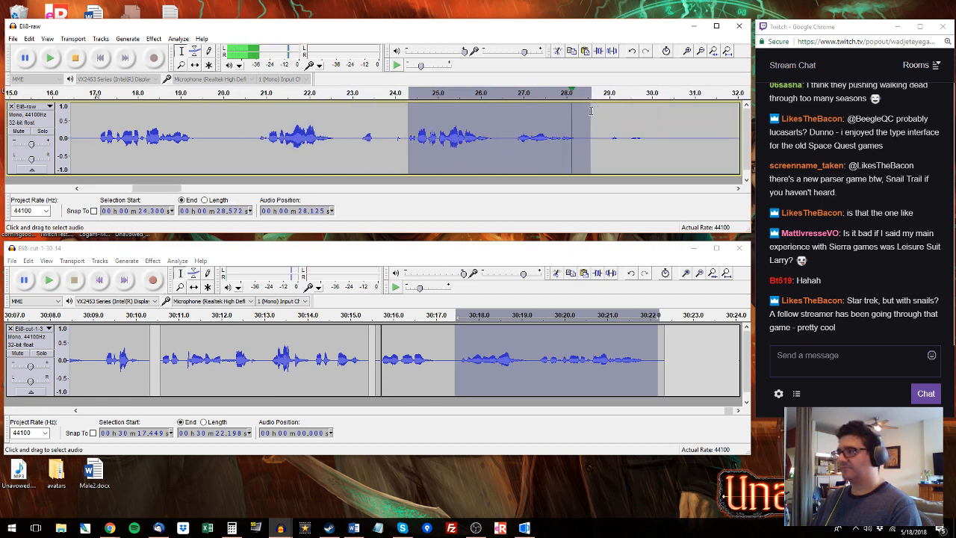
left_click(670, 367)
key("ctrl+v")
Step: Play the raw recording from about 29.01 s and replace the cut take at 30:22.48 with the section from 37.52 to 41.92 s
left_click(610, 159)
key("space")
left_click(735, 96)
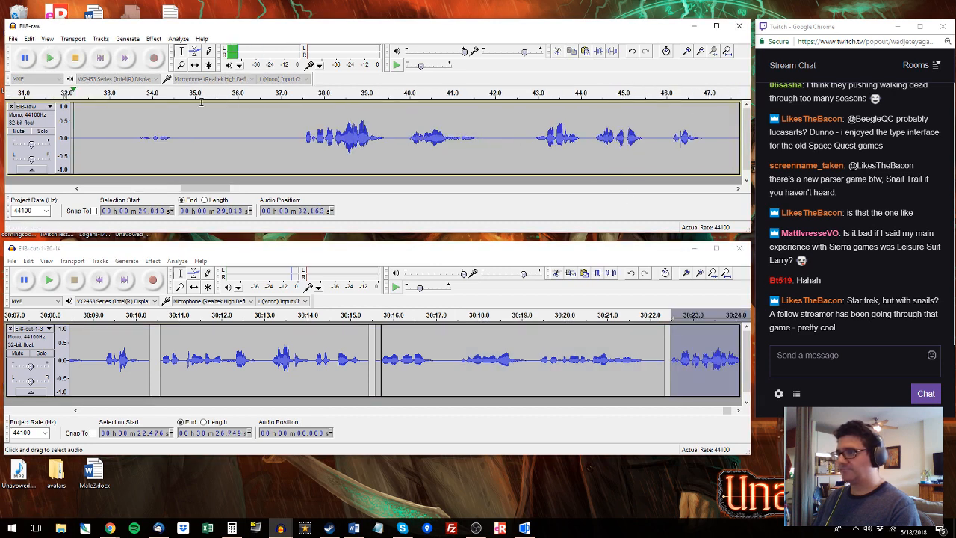
left_click_drag(303, 134, 491, 137)
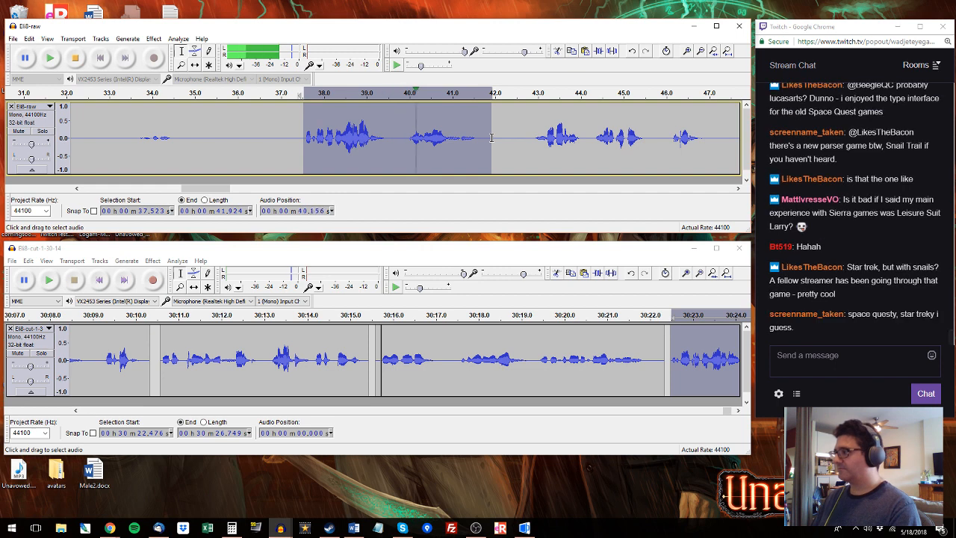
left_click(703, 357)
key("ctrl+v")
left_click_drag(728, 413, 731, 412)
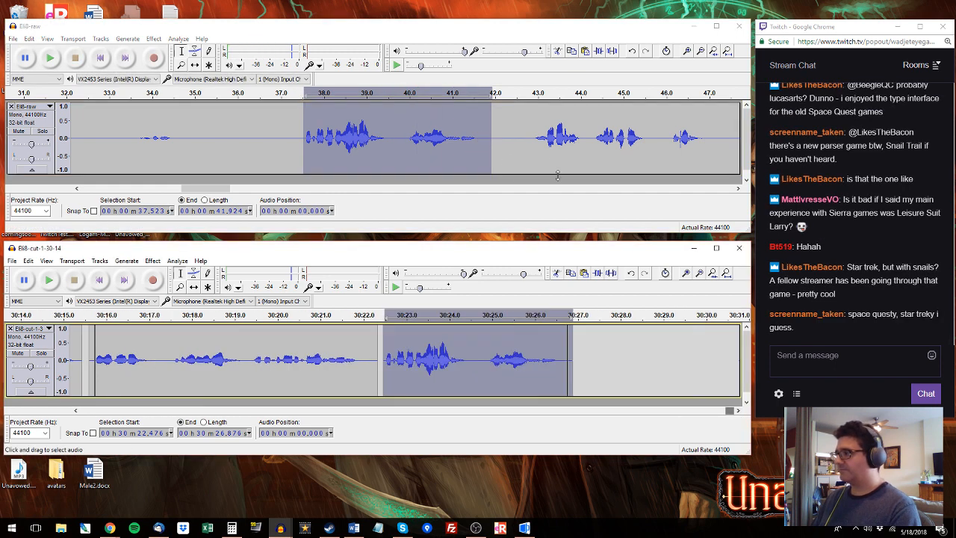
Step: Play the next raw take and copy the section from 42.82 to 47.21 s into the cut track at about 30:27.05
left_click(532, 137)
key("space")
left_click_drag(530, 137, 479, 134)
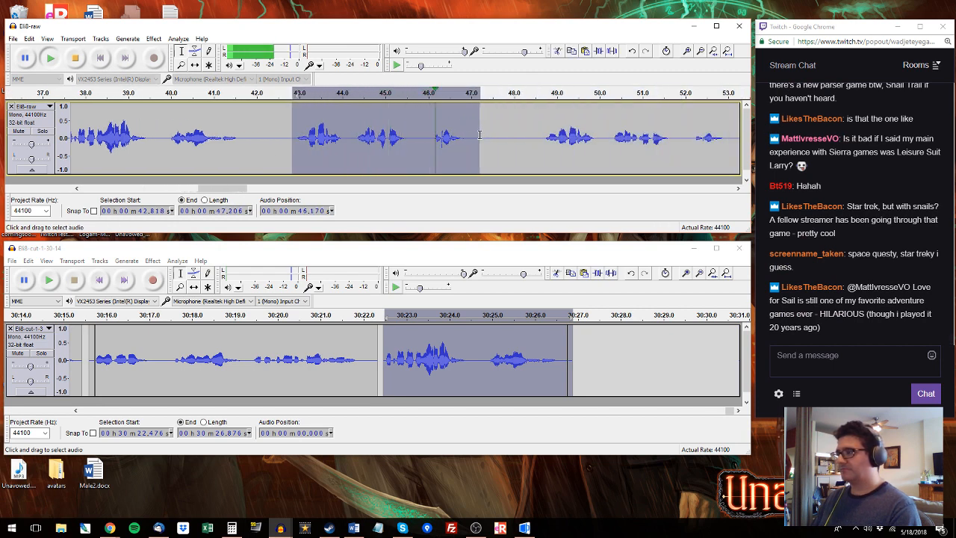
left_click(579, 352)
left_click_drag(579, 353, 747, 357)
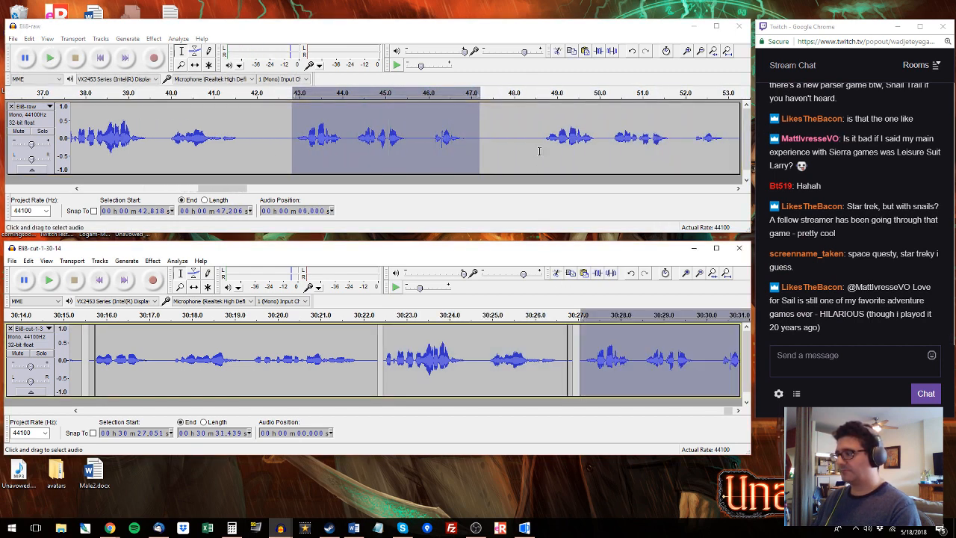
Step: Play the raw section from 48.60 to 53.07 s and use it to replace the cut take at about 30:27.05
left_click(539, 141)
key("space")
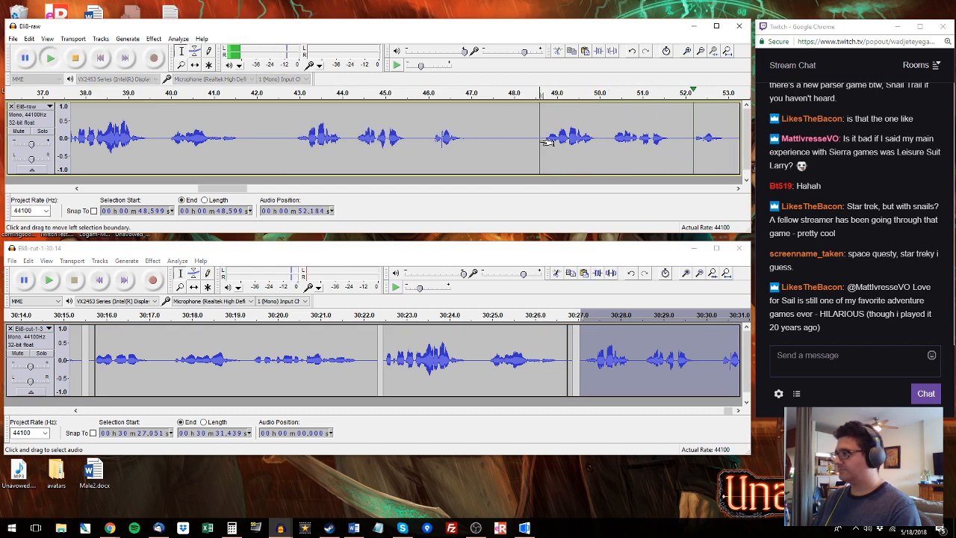
left_click(728, 122, "shift")
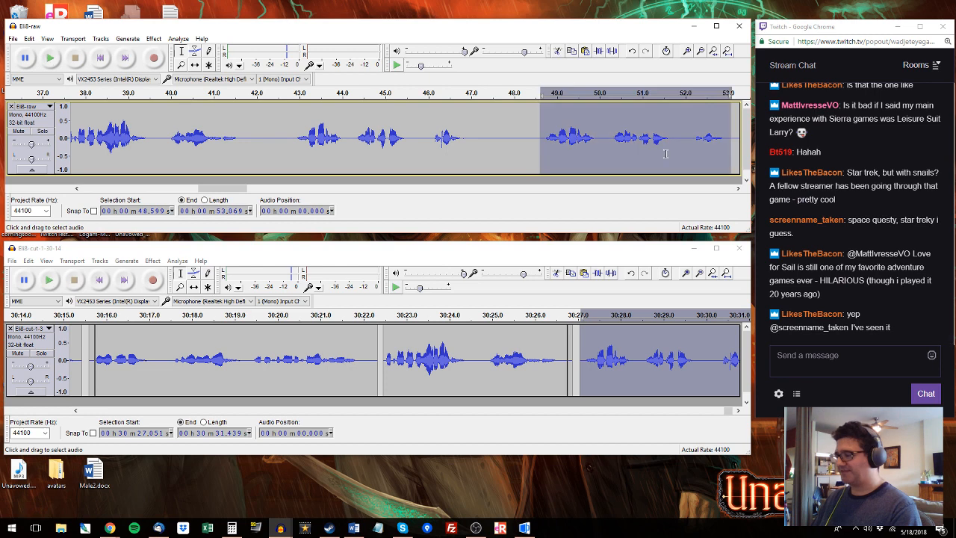
left_click(733, 412)
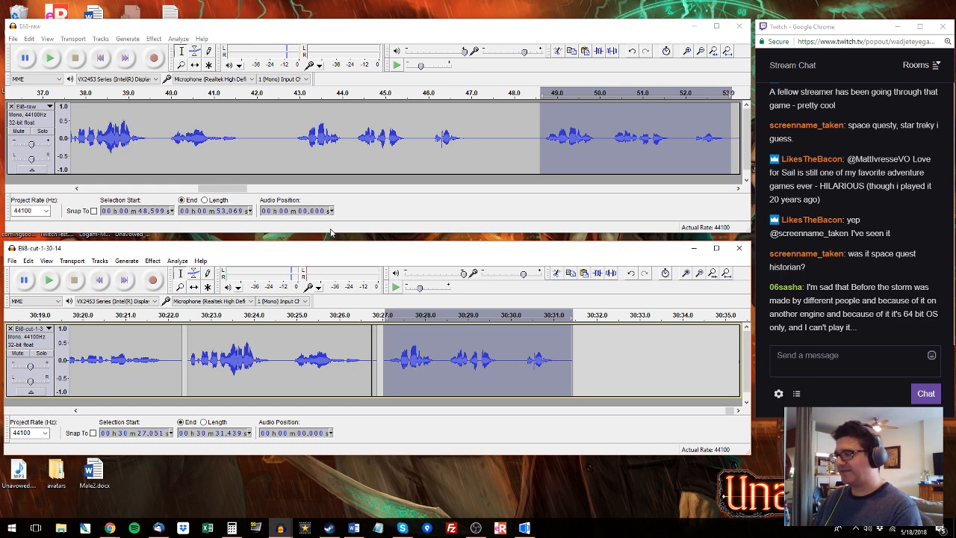
Step: Play the raw recording from about 53.19 s and copy the section from 54.32 to 57.06 s into the cut track at about 30:31.66
left_click(734, 110)
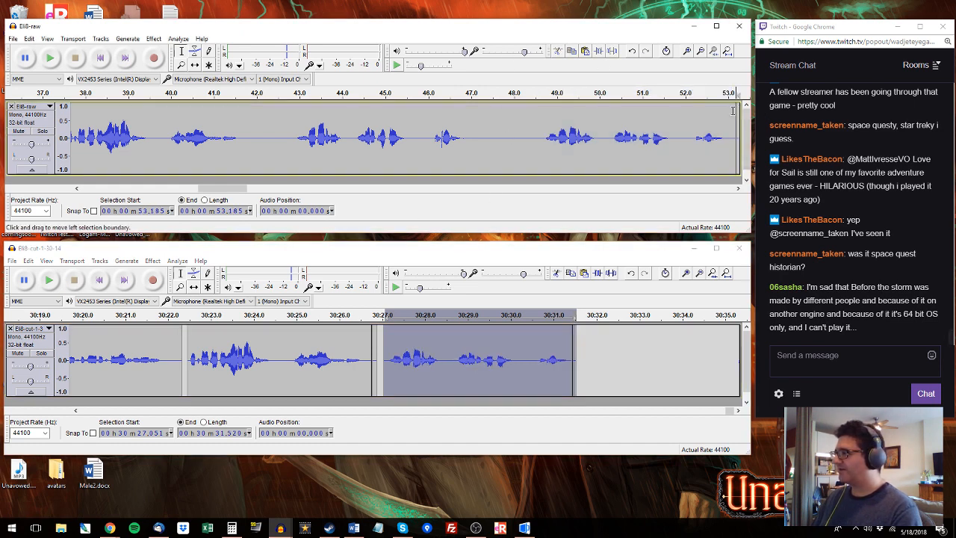
key("space")
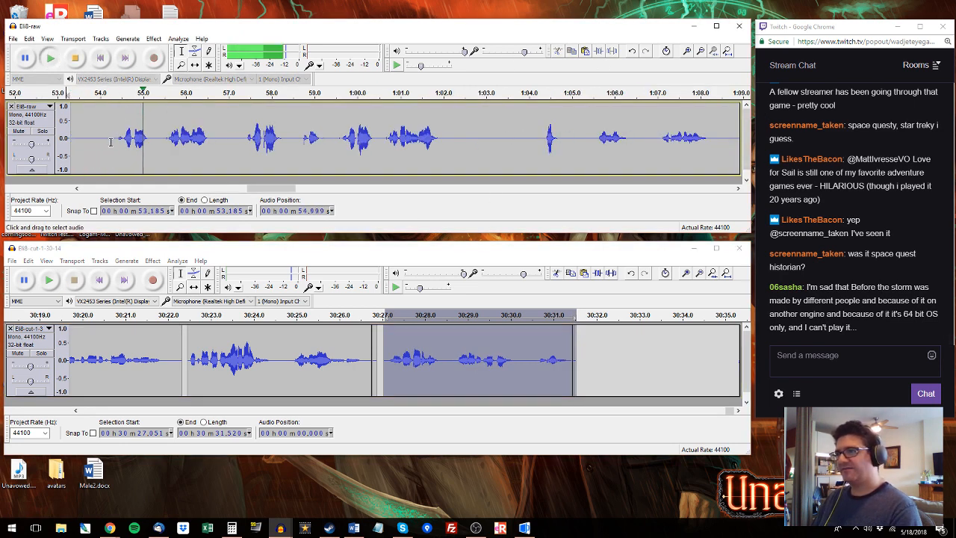
key("space")
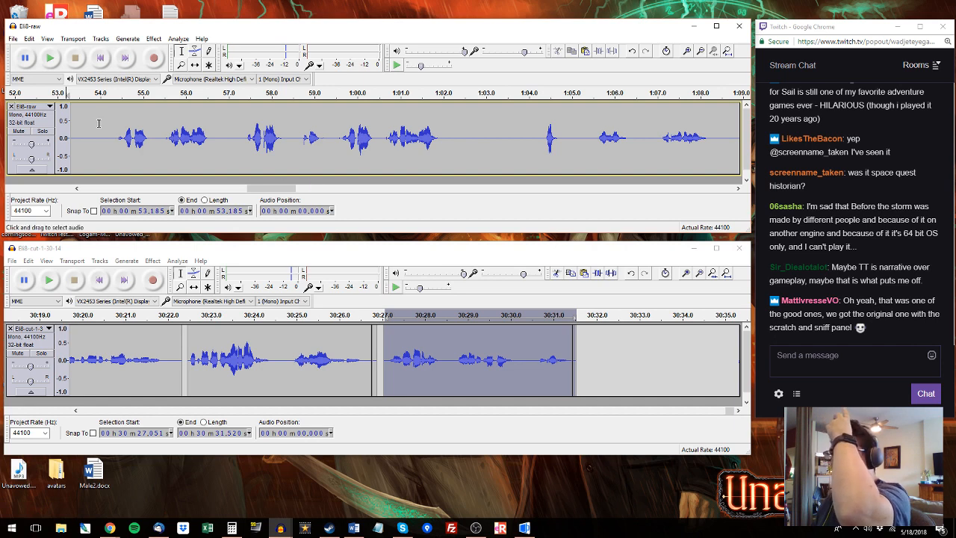
left_click(114, 126)
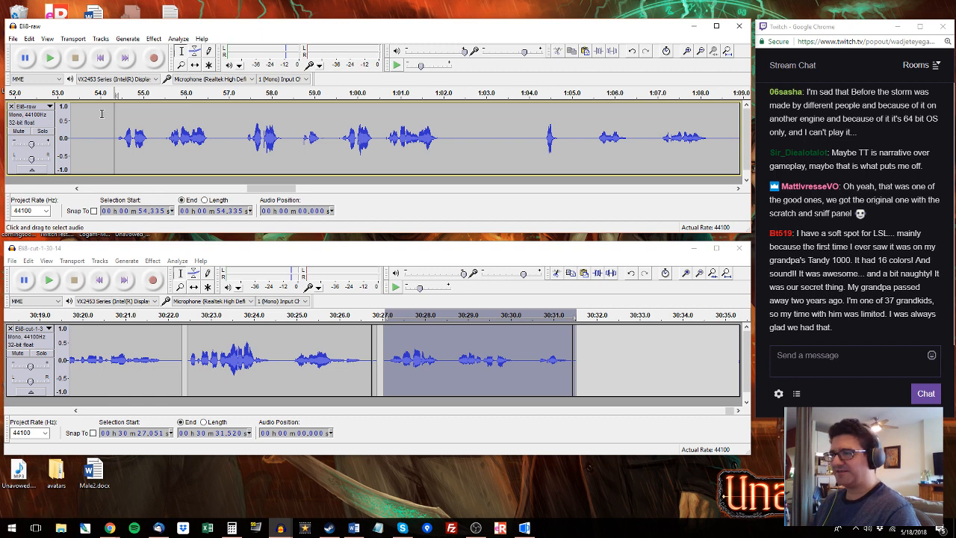
left_click(116, 137)
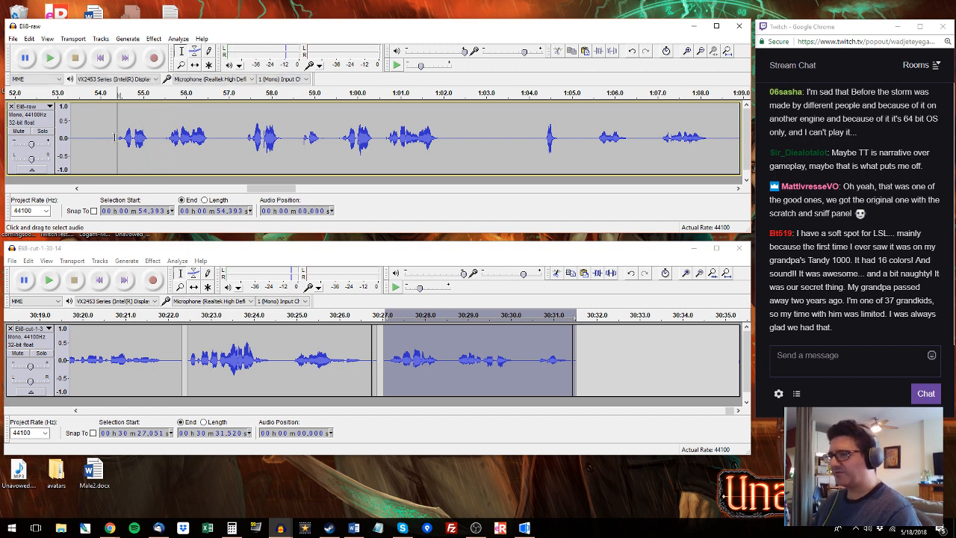
left_click(112, 138)
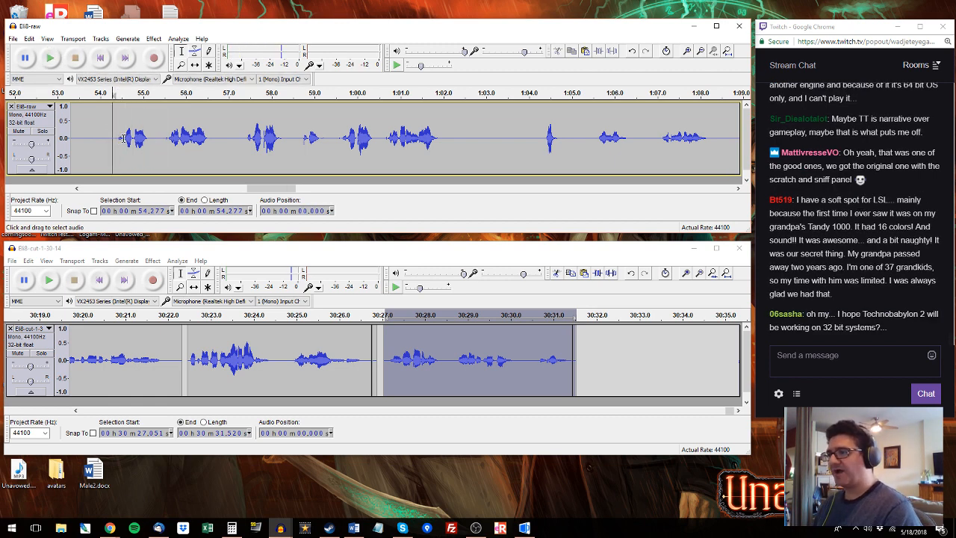
left_click(117, 138)
left_click(112, 138)
key("space")
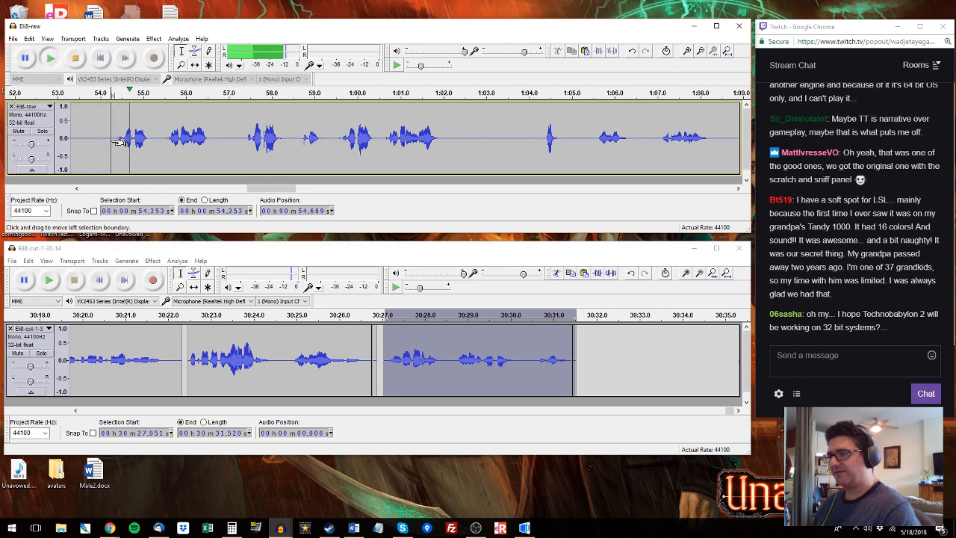
left_click_drag(114, 139, 230, 134)
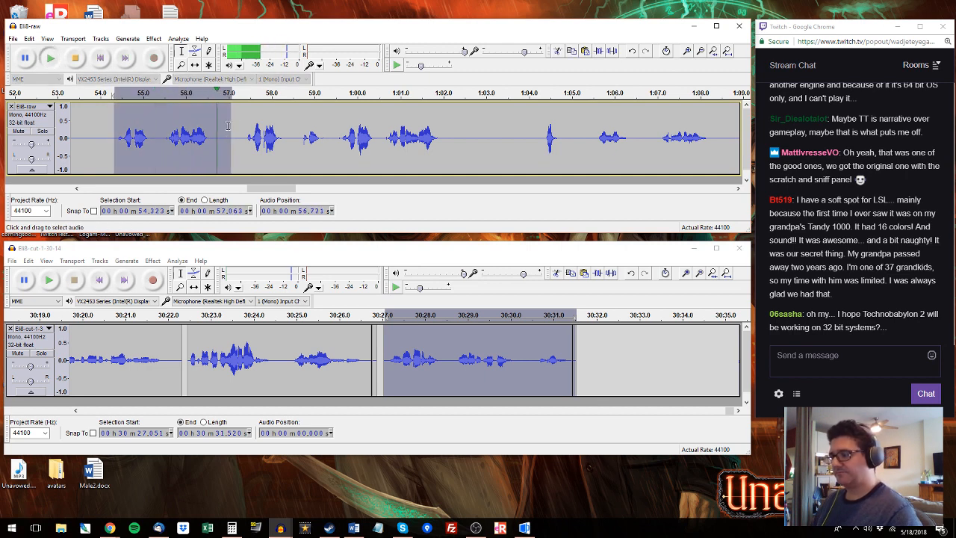
left_click(582, 343)
key("ctrl+v")
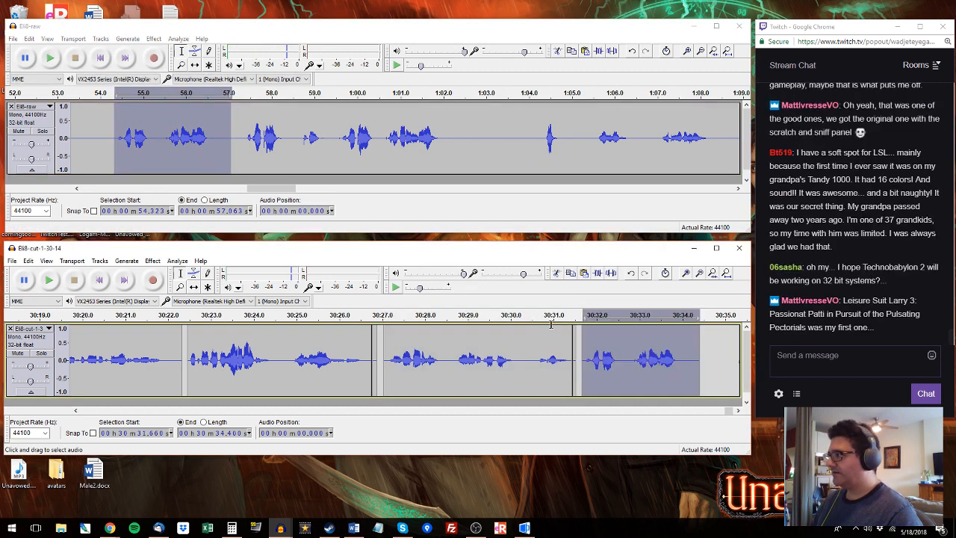
scroll(841, 218, "up", 3)
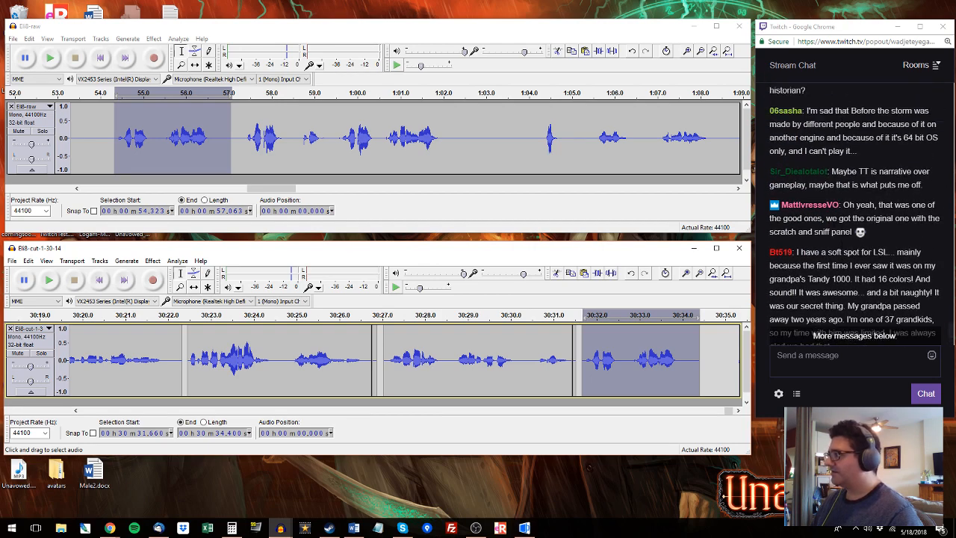
scroll(842, 160, "up", 2)
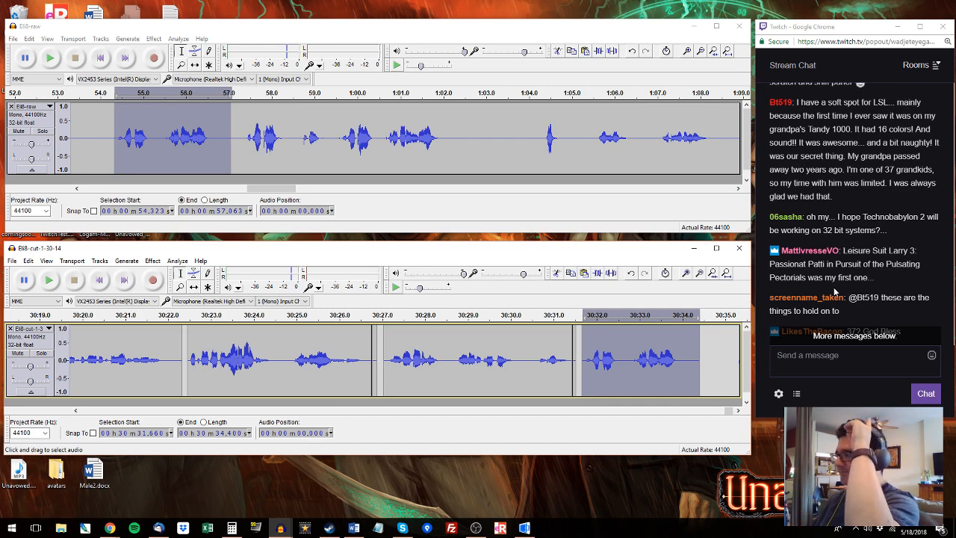
scroll(834, 291, "down", 1)
scroll(879, 280, "down", 2)
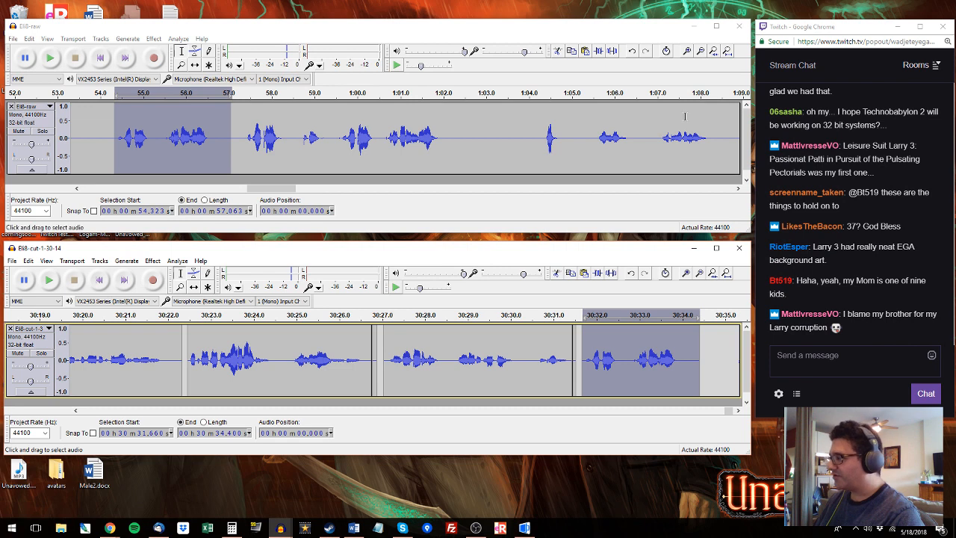
Step: Play the raw recording from about 57.5 s and replace the cut take at 30:31.66 with the section from 59.59 s to 1:02.28
left_click(246, 97)
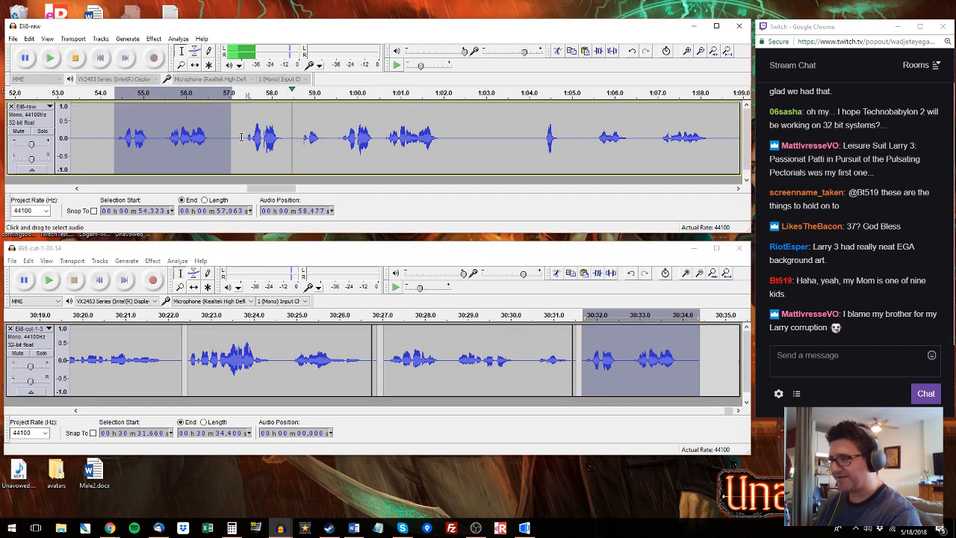
left_click_drag(242, 136, 454, 137)
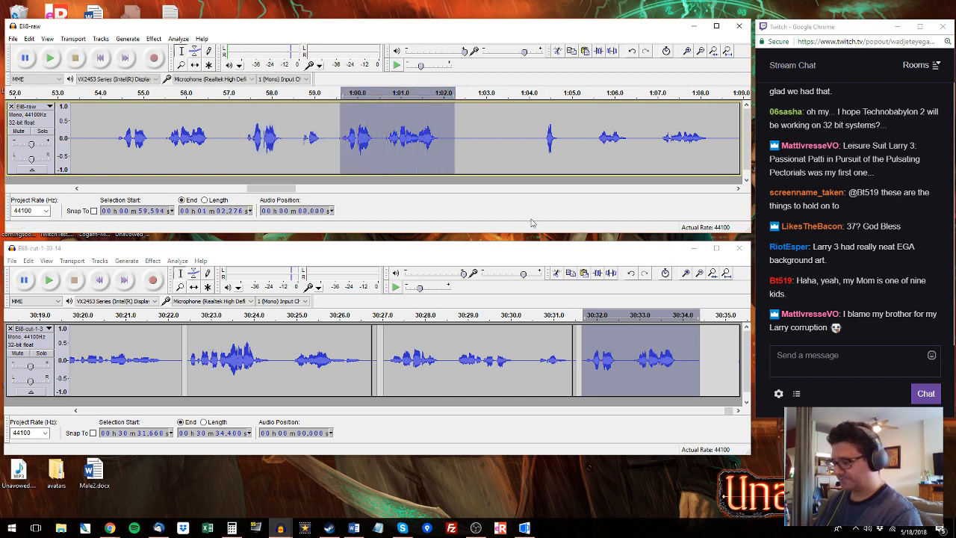
left_click(577, 365)
Step: Play the raw recording from about 1:04.34 and copy the section from 1:04.28 to 1:08.55 into the cut track at about 30:34.55
left_click(544, 137)
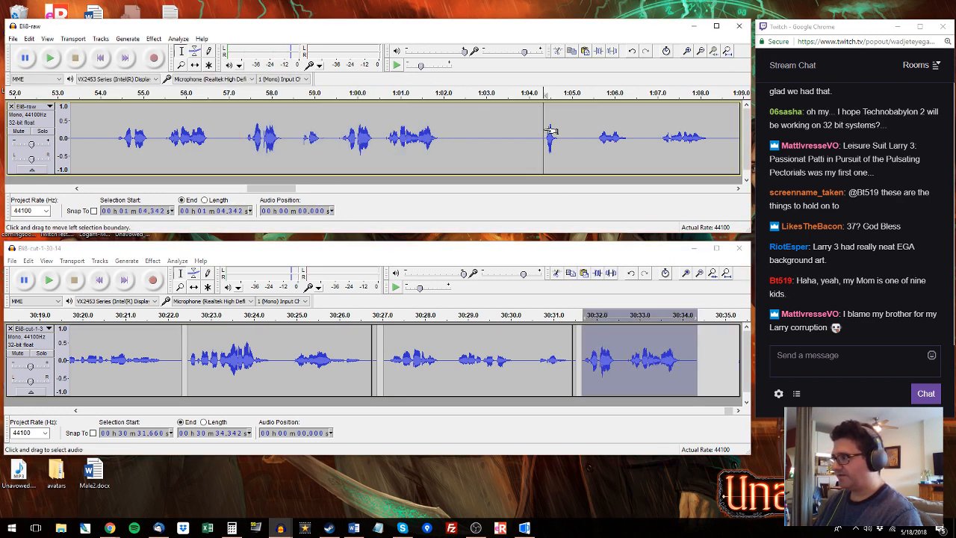
key("space")
left_click_drag(540, 138, 559, 155)
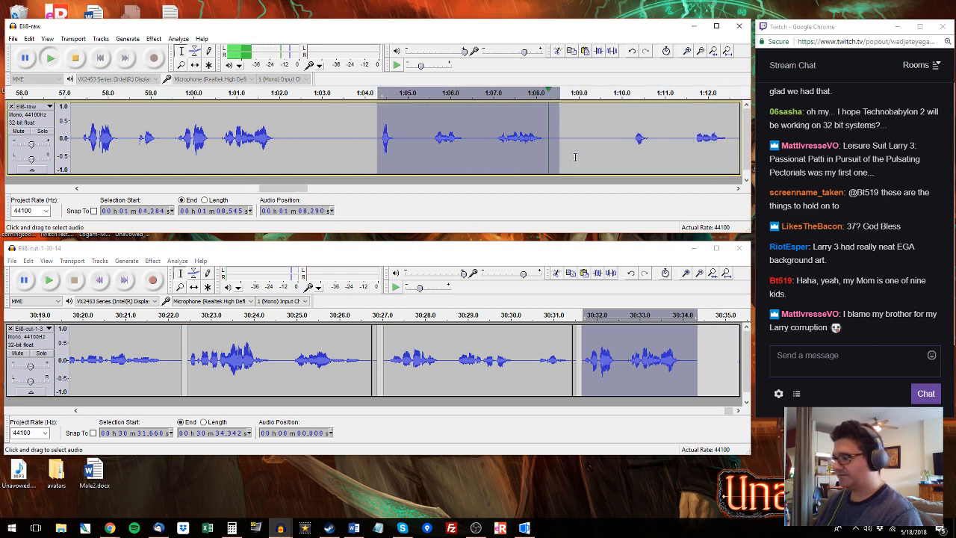
key("space")
key("ctrl+c")
left_click(706, 342)
key("ctrl+v")
Step: Play the next raw takes and use the section from 1:11.44 to 1:14.88 to replace the cut audio from about 30:35.77 onward
left_click(626, 142)
key("space")
left_click_drag(625, 143, 565, 133)
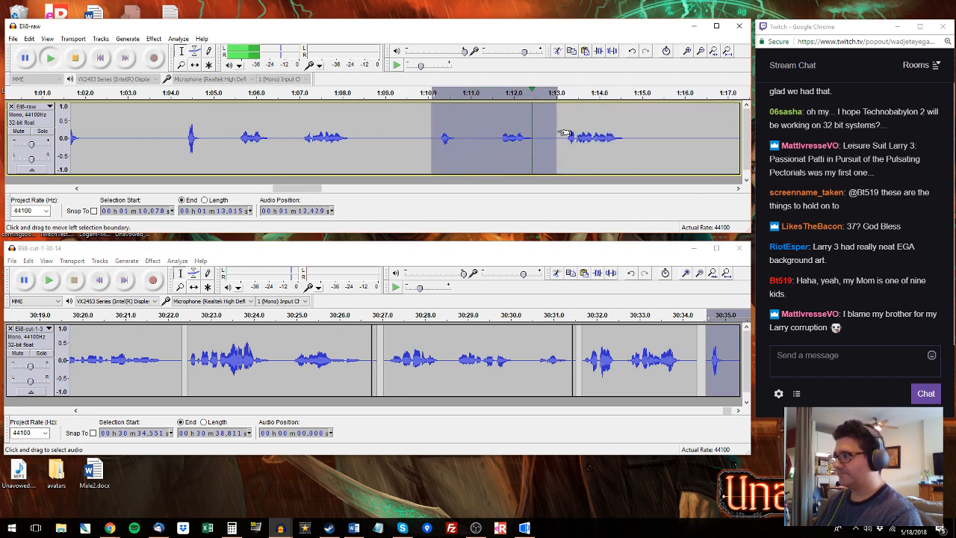
left_click_drag(636, 130, 489, 123)
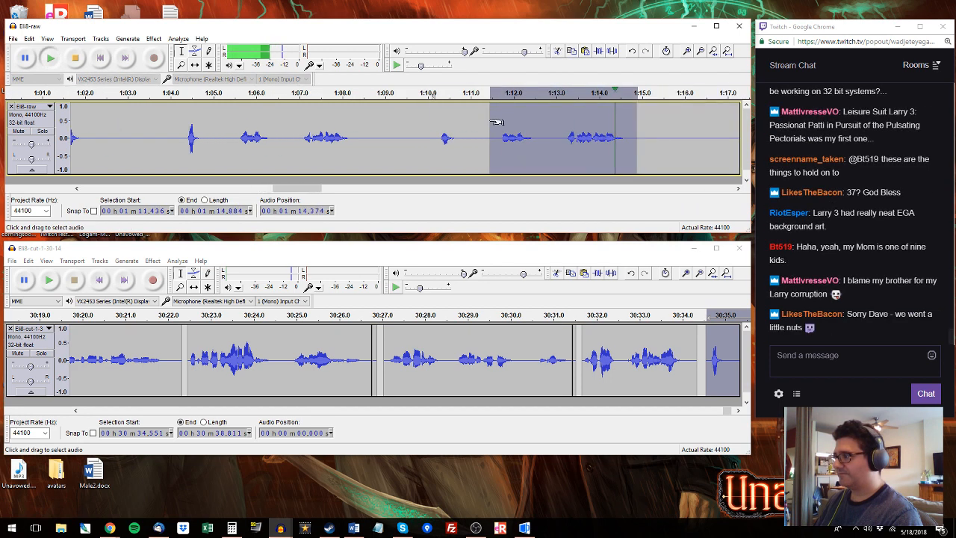
key("space")
left_click(735, 347)
key("space")
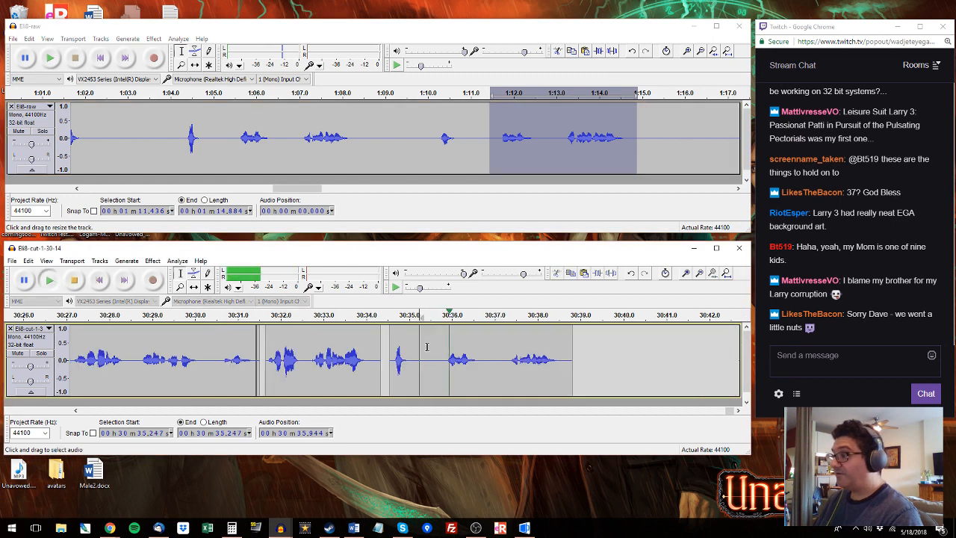
key("space")
left_click_drag(443, 348, 590, 351)
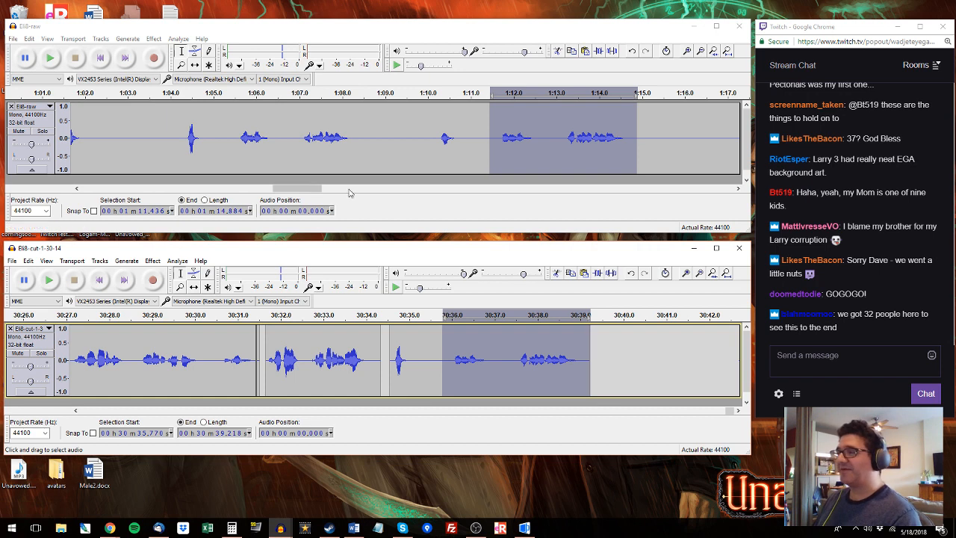
Step: Switch to a new File Explorer window and open the folder D:\Old source\epiphany
left_click_drag(314, 190, 376, 194)
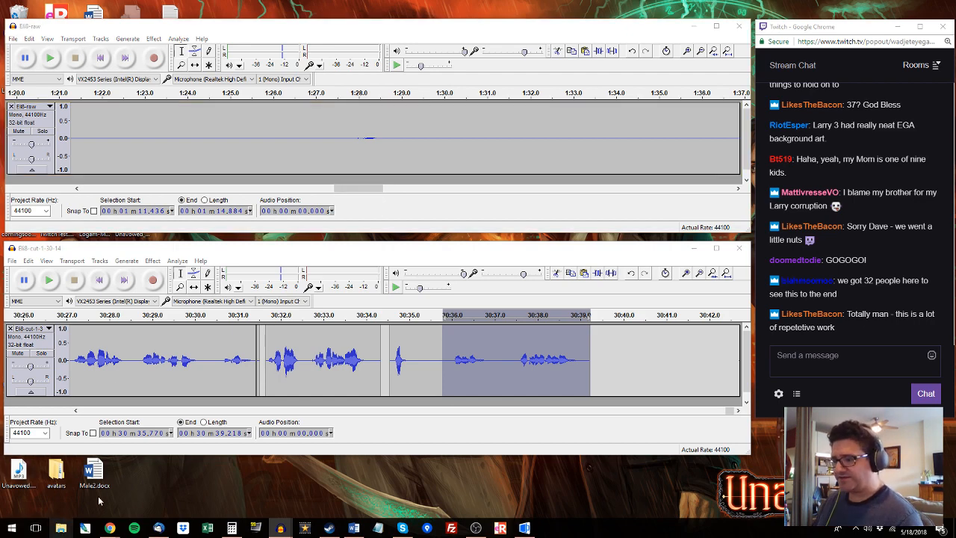
key("super+e")
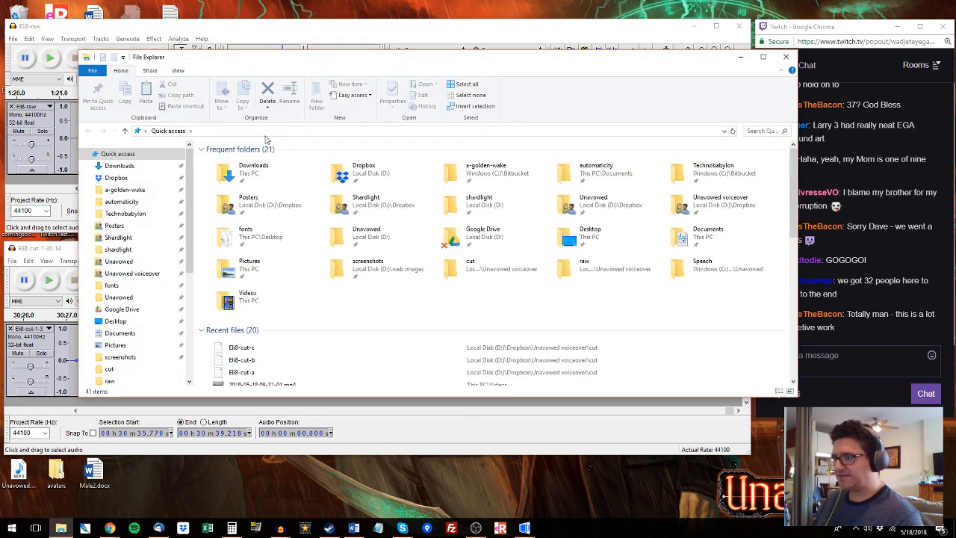
left_click(262, 132)
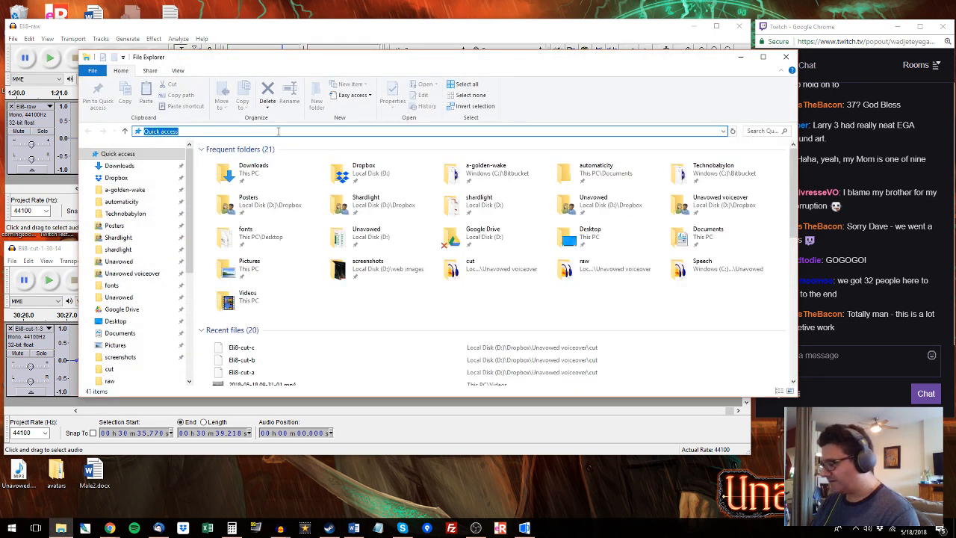
type("d:\\po")
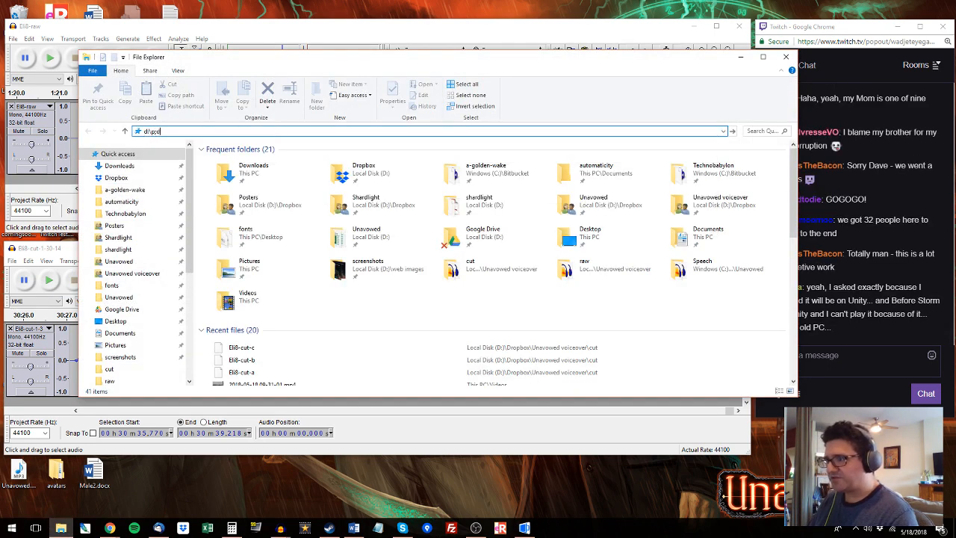
key("BackSpace")
key("BackSpace")
type("o")
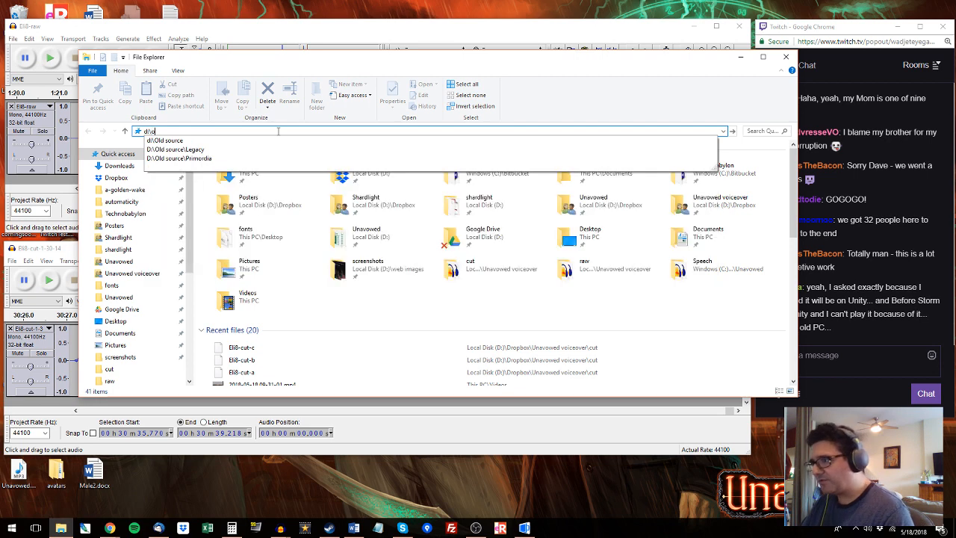
type("ld")
key("Down")
type("\\")
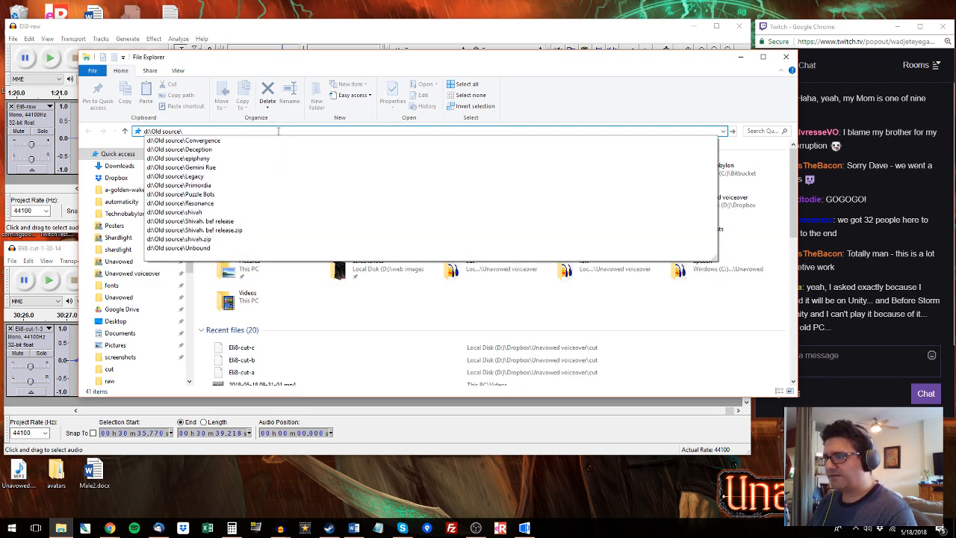
key("Down")
key("Down")
key("Down")
key("Return")
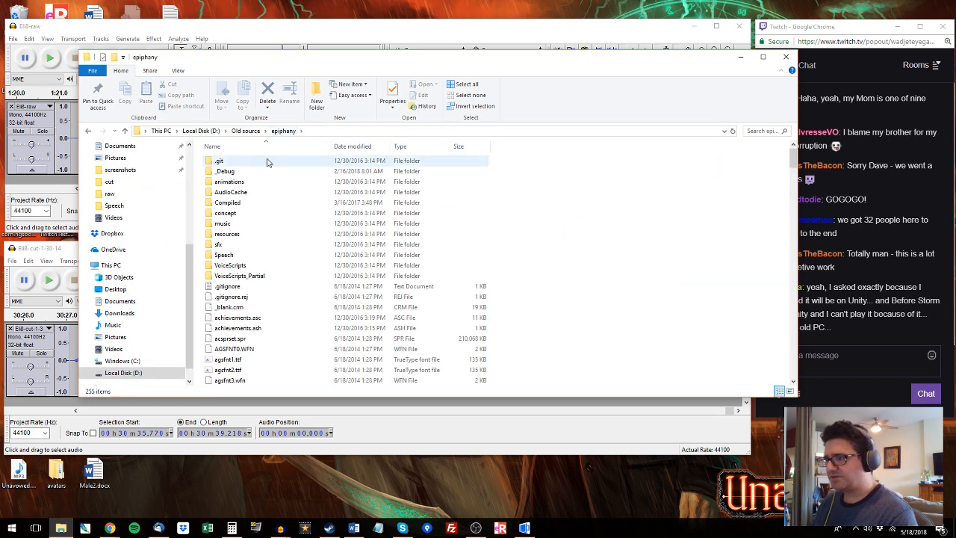
Step: Open the Speech subfolder, select all its files to see their count, and minimize the File Explorer window
double_click(232, 254)
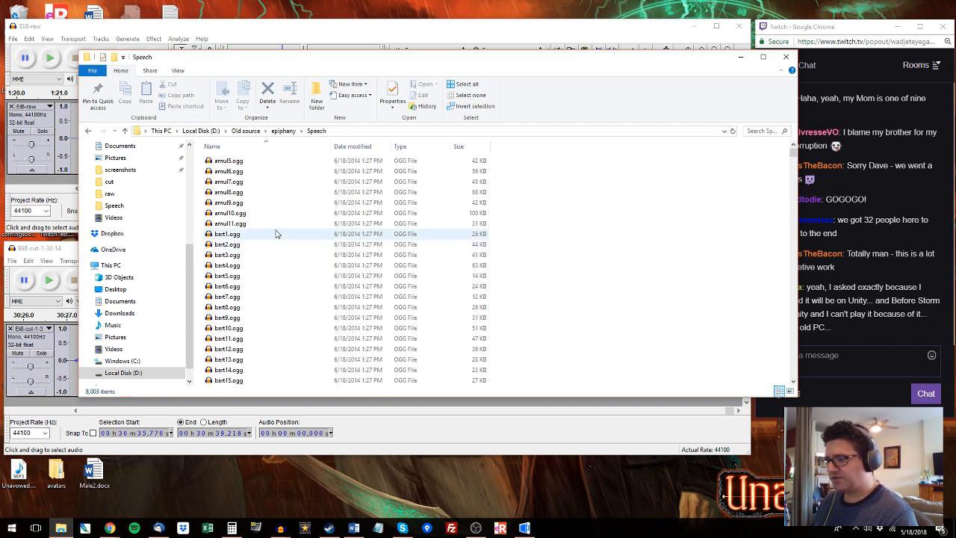
key("ctrl+a")
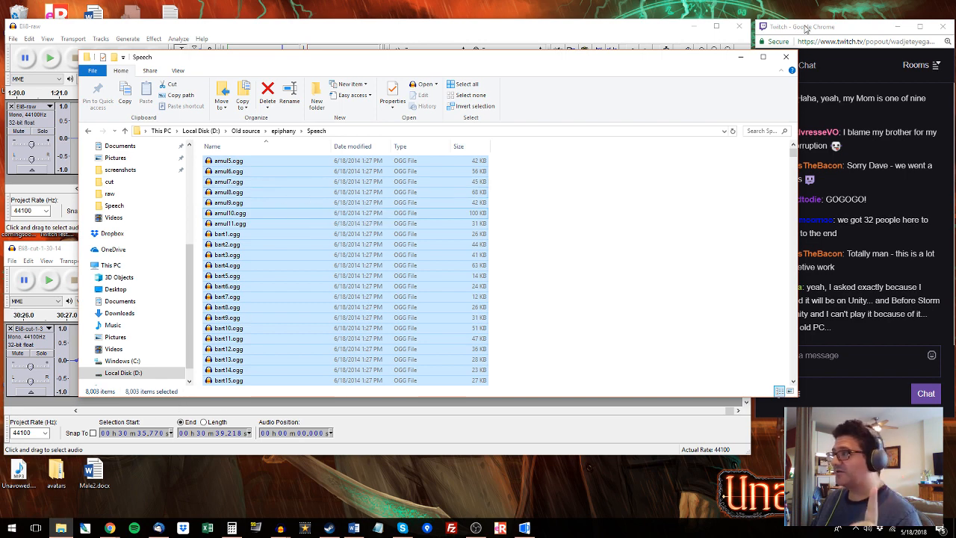
left_click(740, 57)
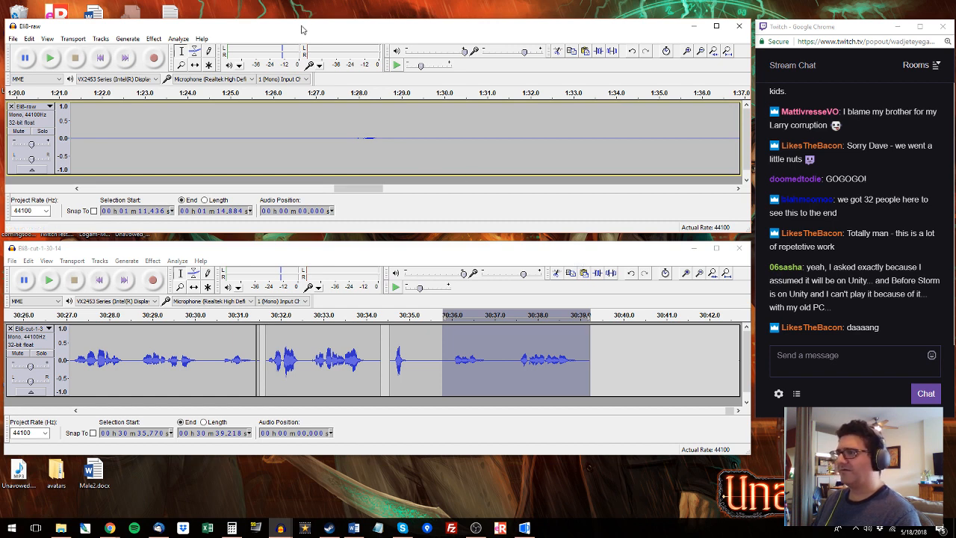
Step: Spot-check the raw recording by playing passages between about 1:11 and 2:10, including the take from 1:44.37 to 1:47.59
key("space")
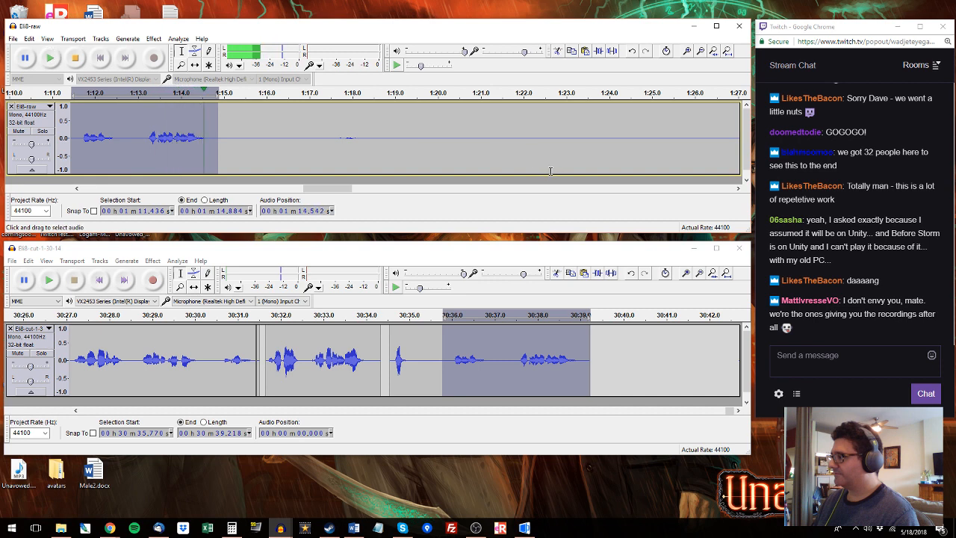
left_click(727, 95)
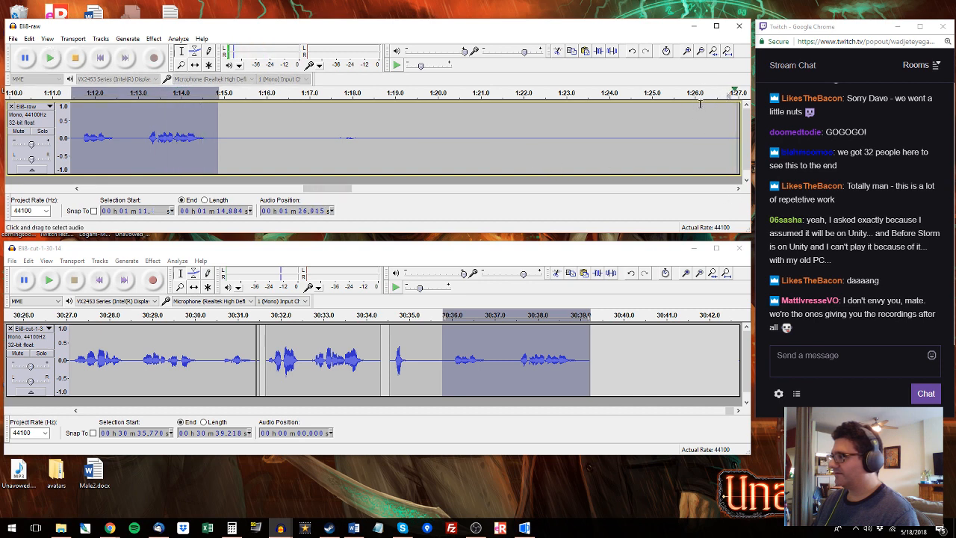
left_click(645, 93)
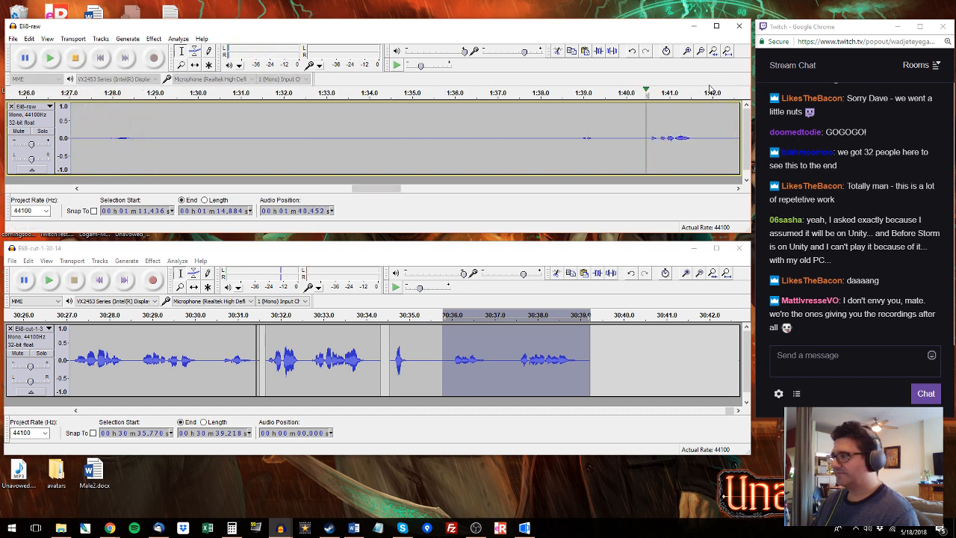
left_click(725, 92)
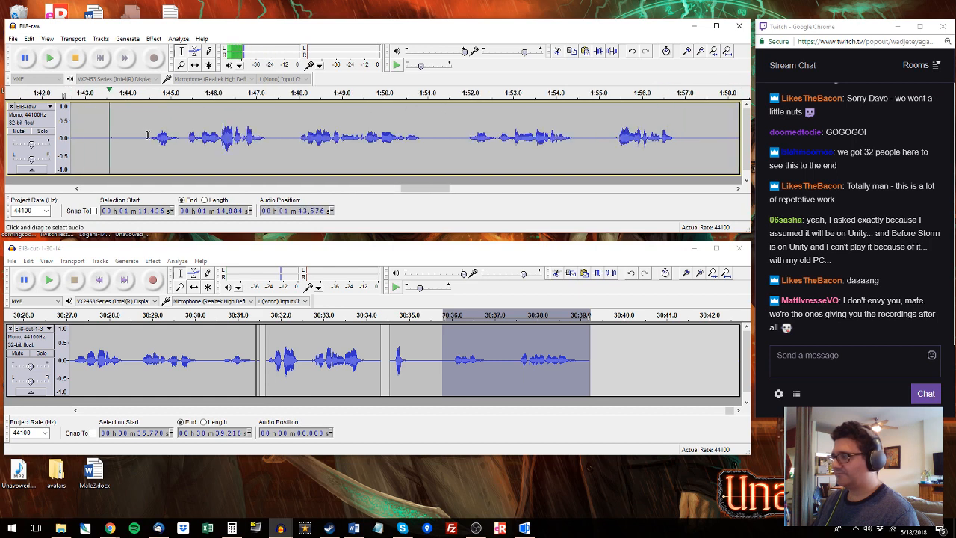
left_click_drag(144, 135, 282, 150)
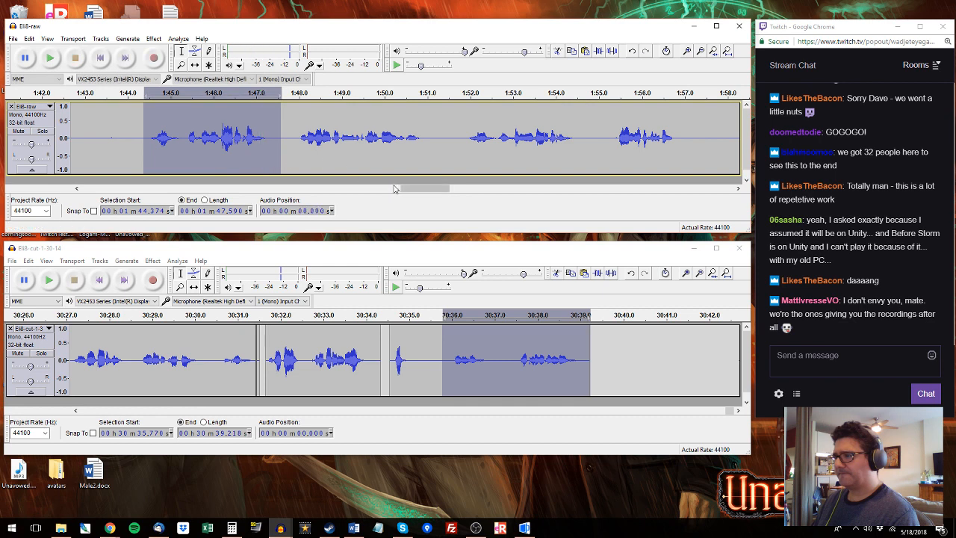
left_click(732, 94)
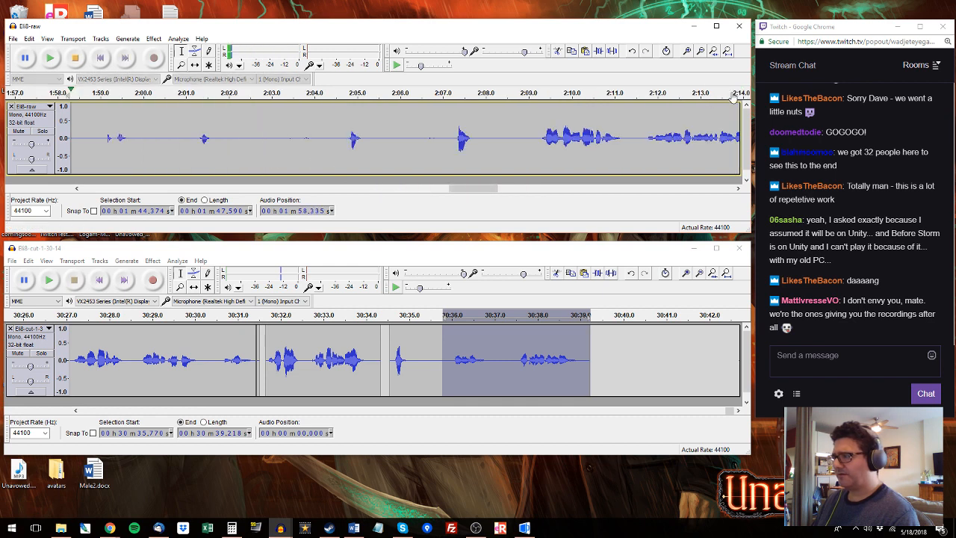
left_click(460, 93)
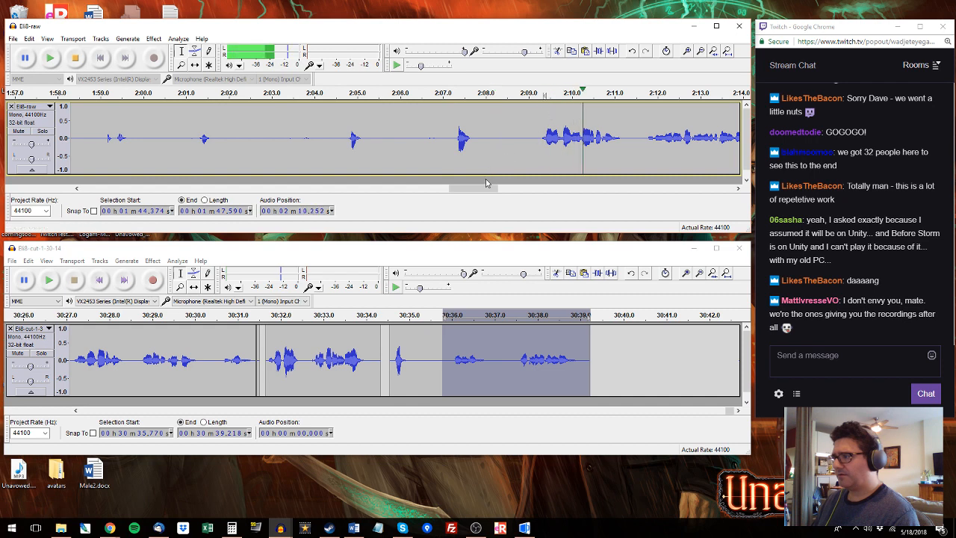
Step: Spot-check the raw recording around 3:16 and 3:09 for further usable takes
left_click_drag(485, 183, 583, 192)
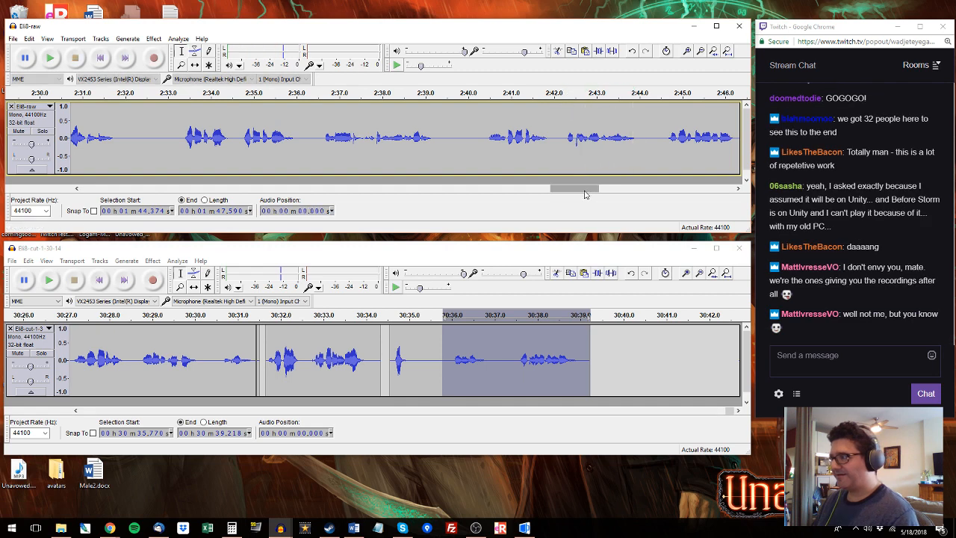
left_click_drag(586, 194, 694, 186)
left_click(528, 94)
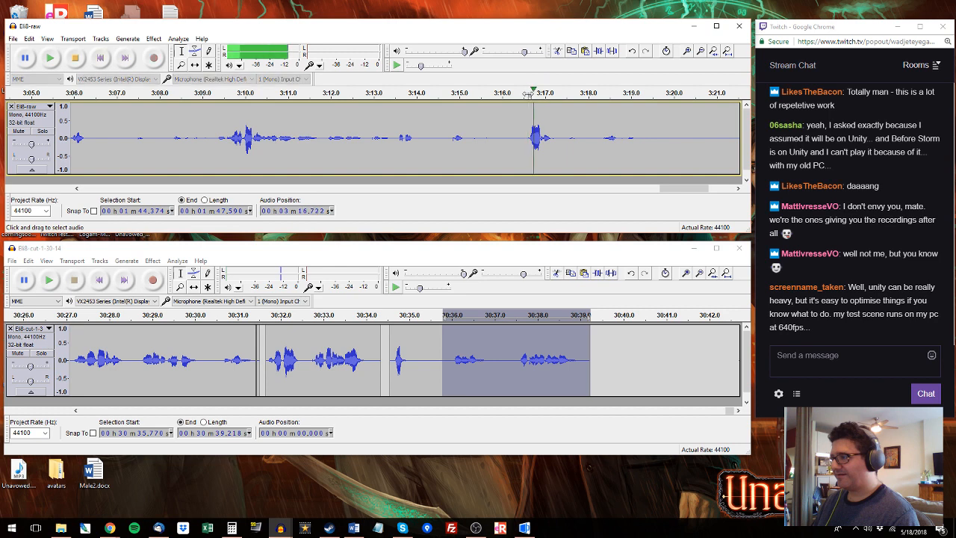
left_click(204, 93)
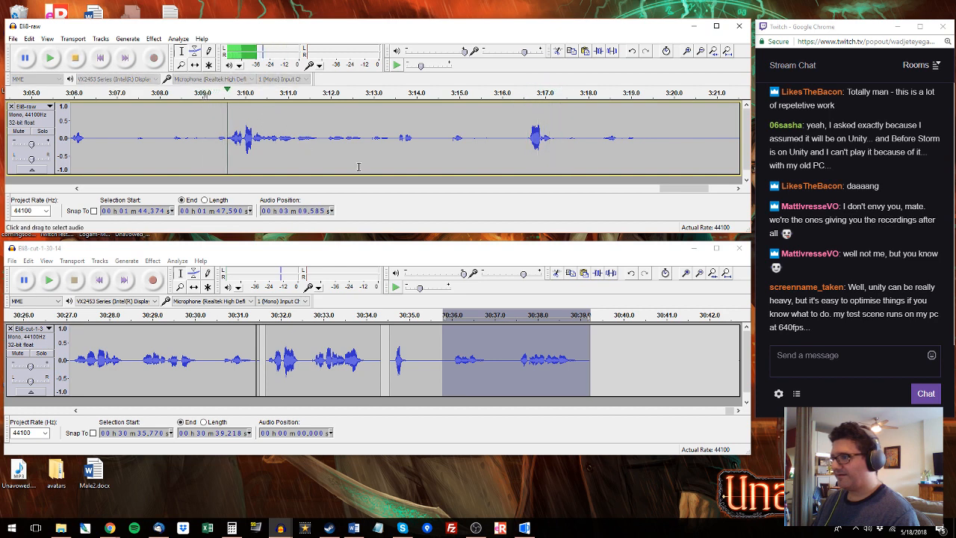
left_click_drag(675, 190, 511, 188)
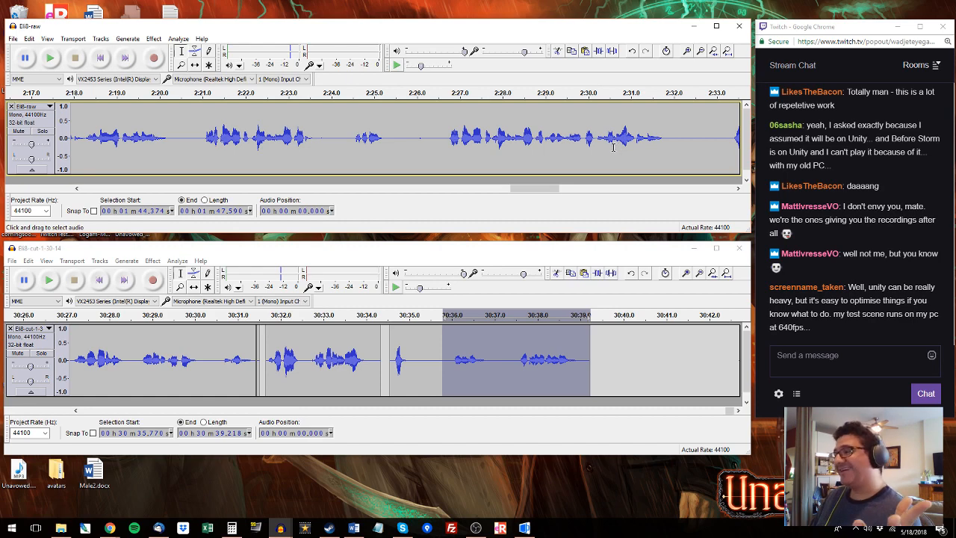
Step: Select the whole cut track and export it to the cut folder as a 16-bit PCM WAV named Eli8-cut, leaving the metadata empty
left_click(488, 359)
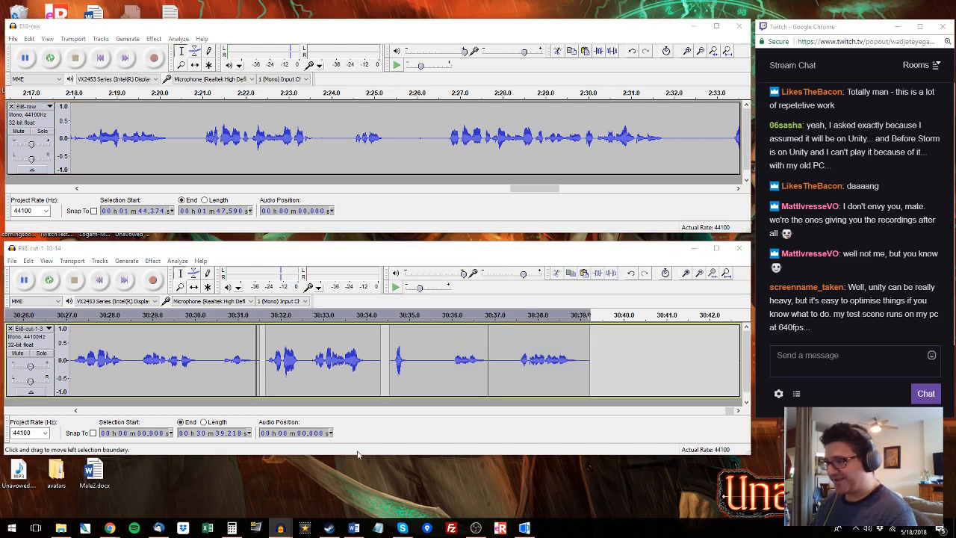
key("ctrl+shift+e")
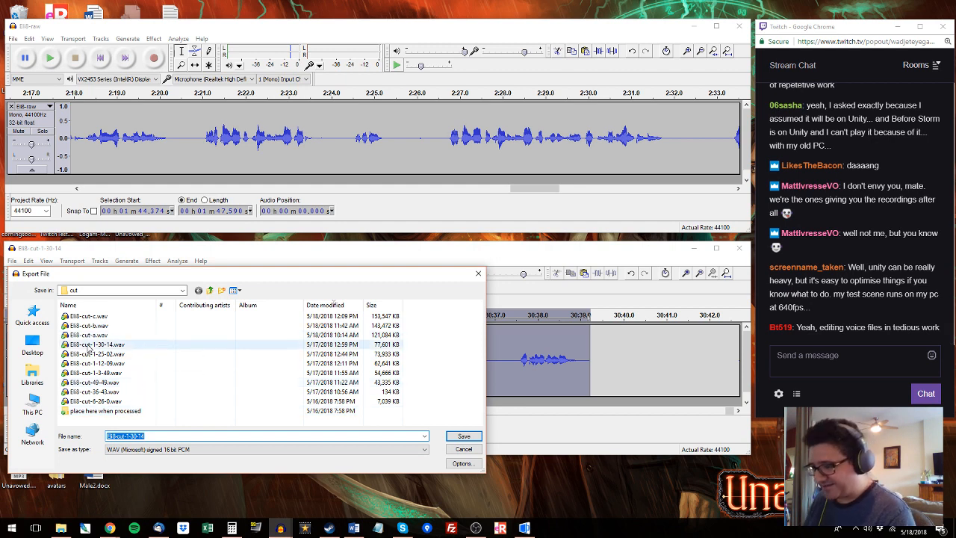
type("Ell")
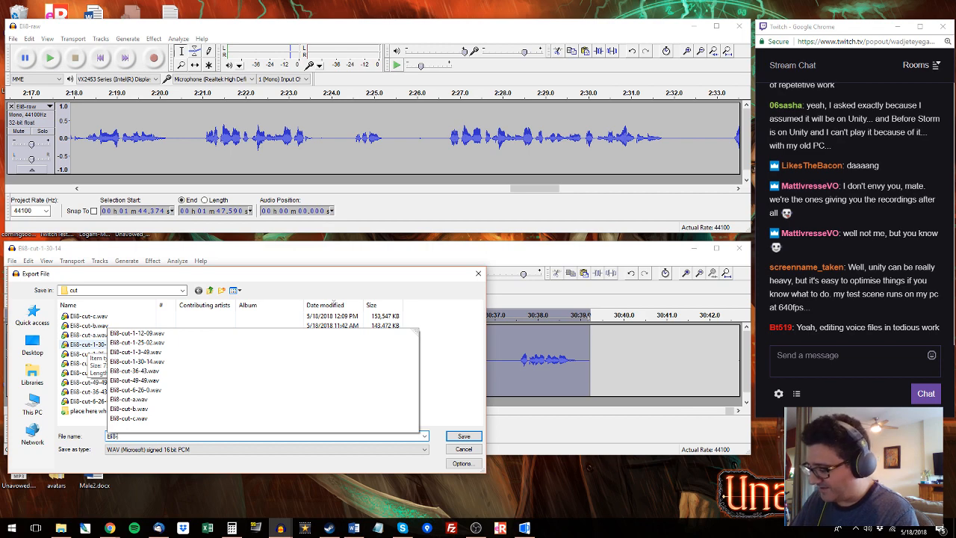
type("i8-cut")
key("Return")
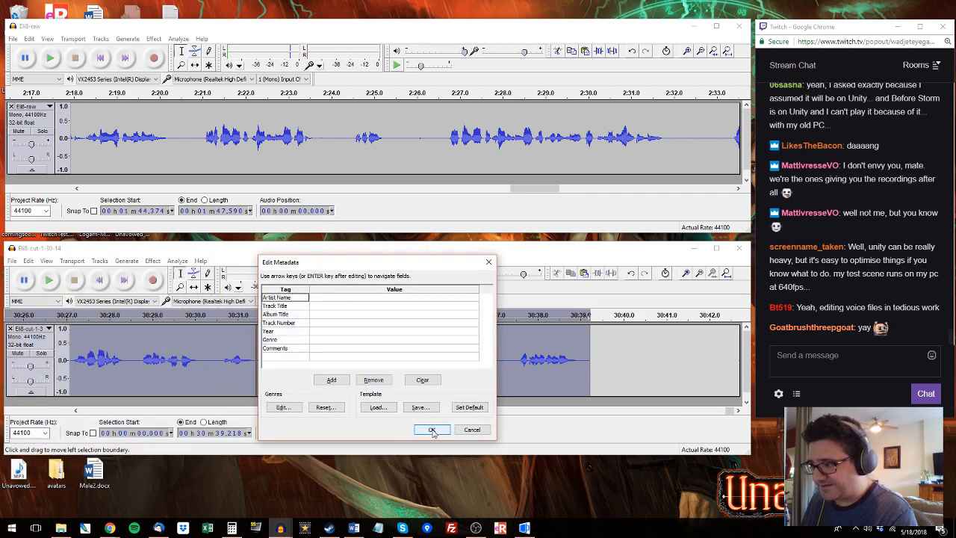
left_click(433, 427)
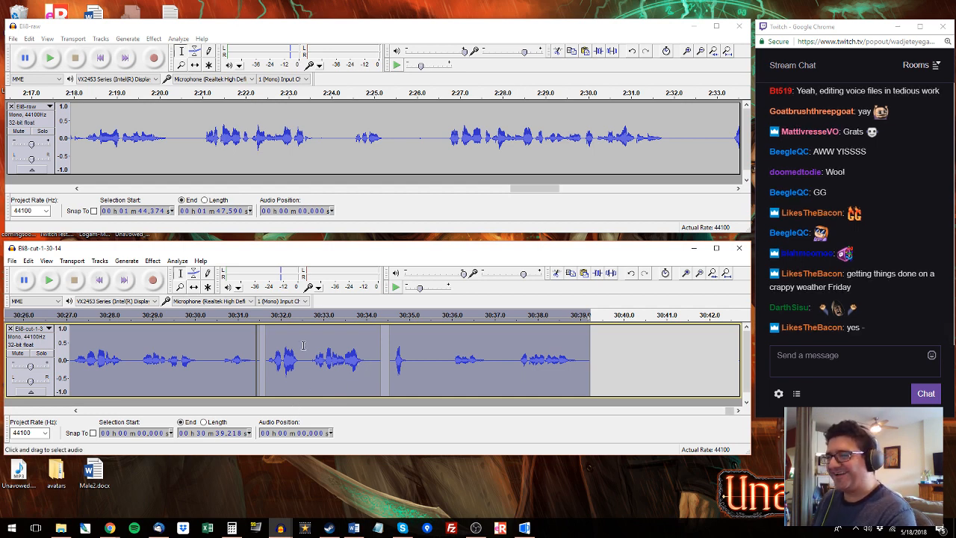
Step: Leave the cut project open and switch to File Explorer, going to the folder D:\Dropbox\Unavowed voiceover\cut
left_click(738, 26)
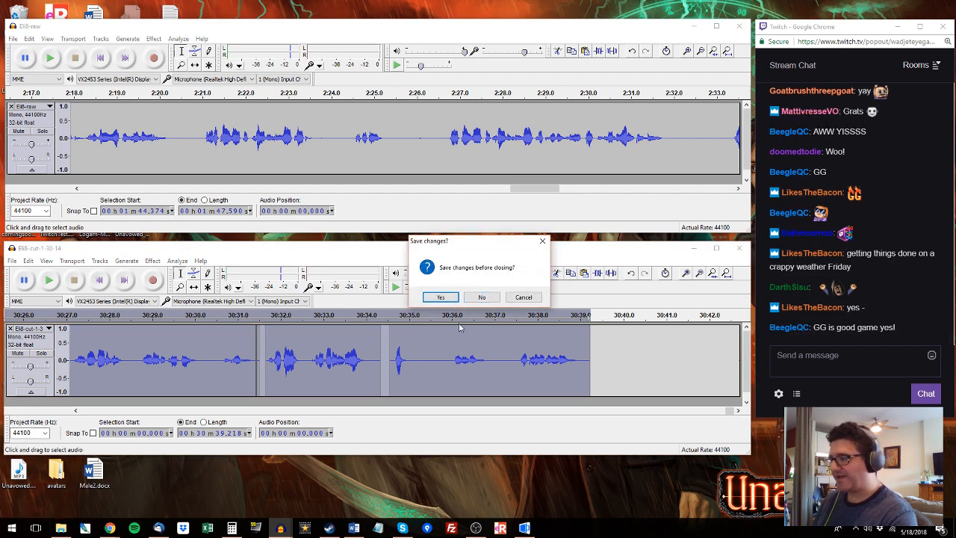
left_click(523, 297)
left_click(62, 528)
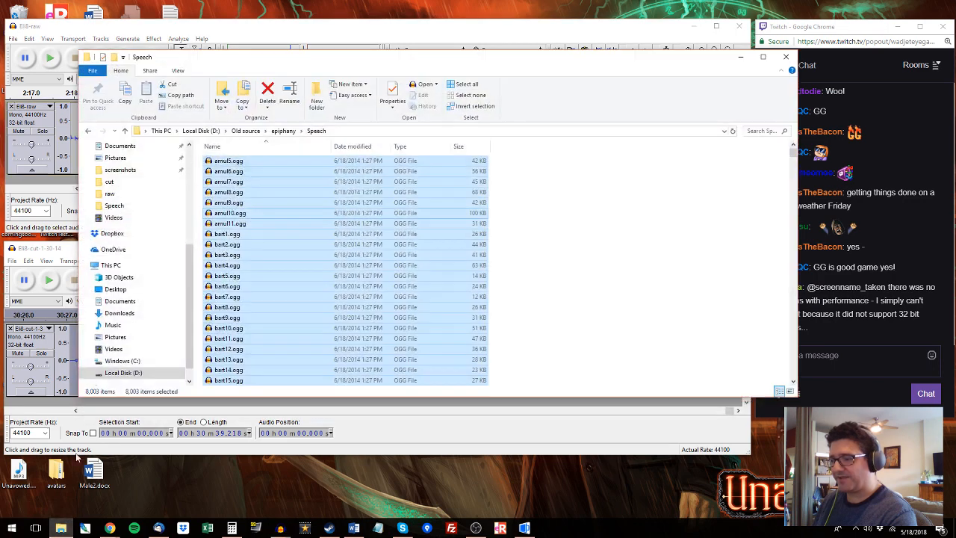
left_click(351, 133)
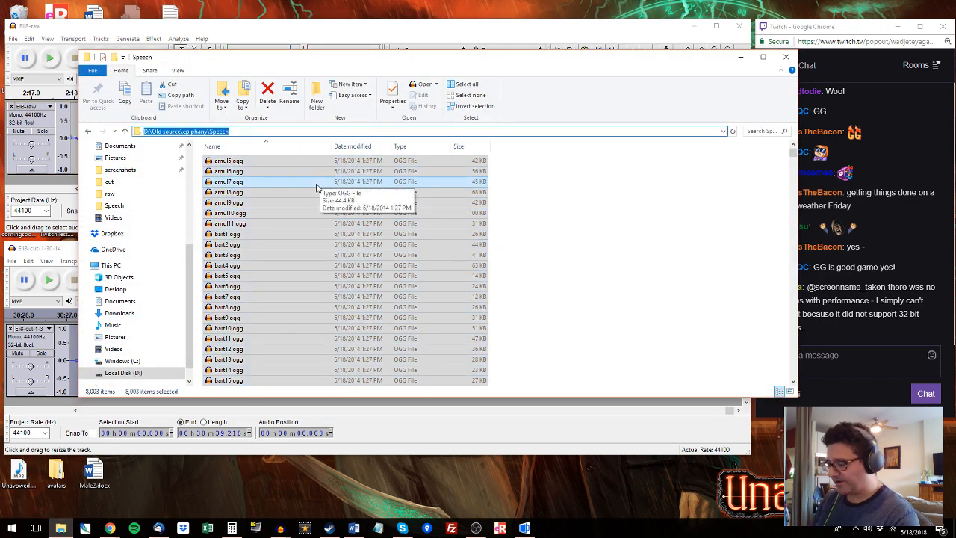
type("d:\\dr")
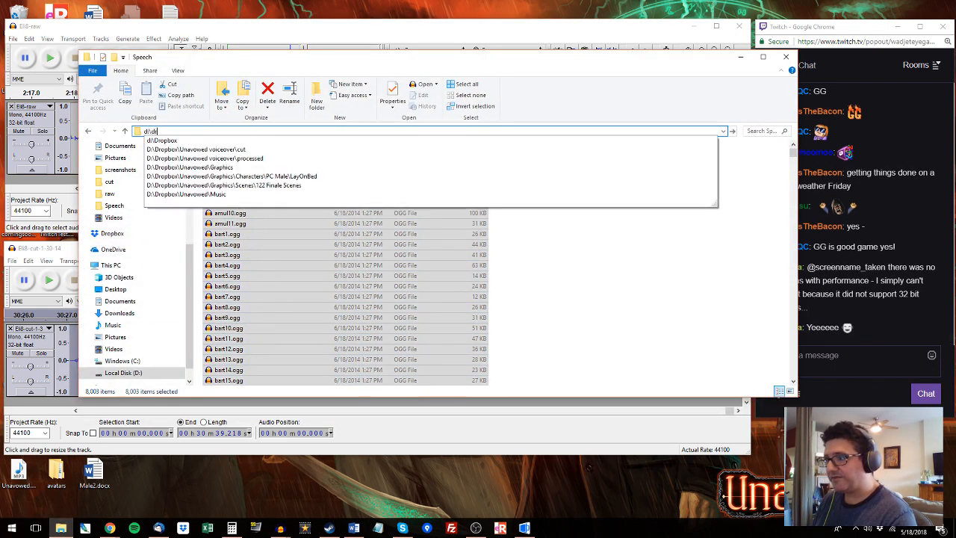
key("Down")
key("Down")
key("Return")
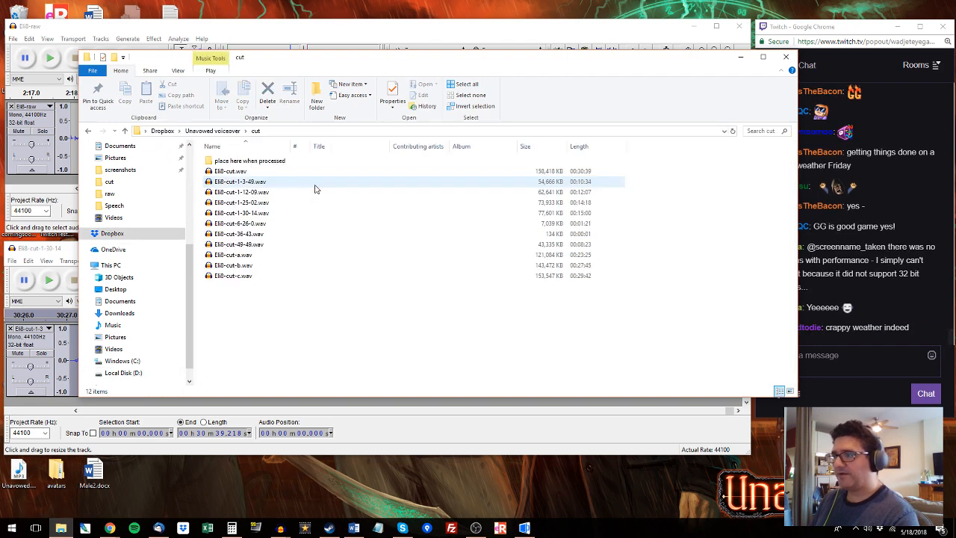
Step: Open the exported Eli8-cut.wav in Audacity, widen its window, and play the first few seconds at normal zoom
double_click(249, 172)
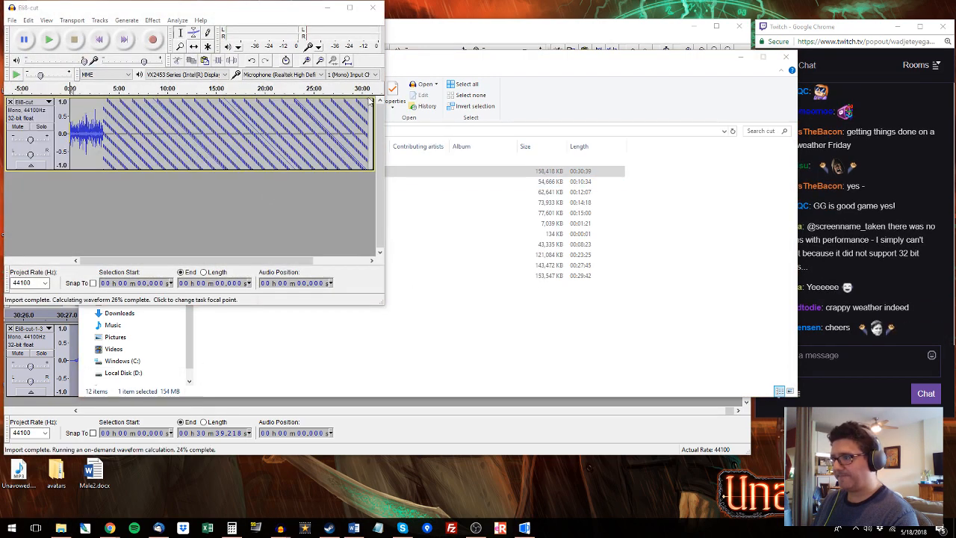
left_click_drag(384, 130, 430, 131)
left_click_drag(365, 135, 379, 135)
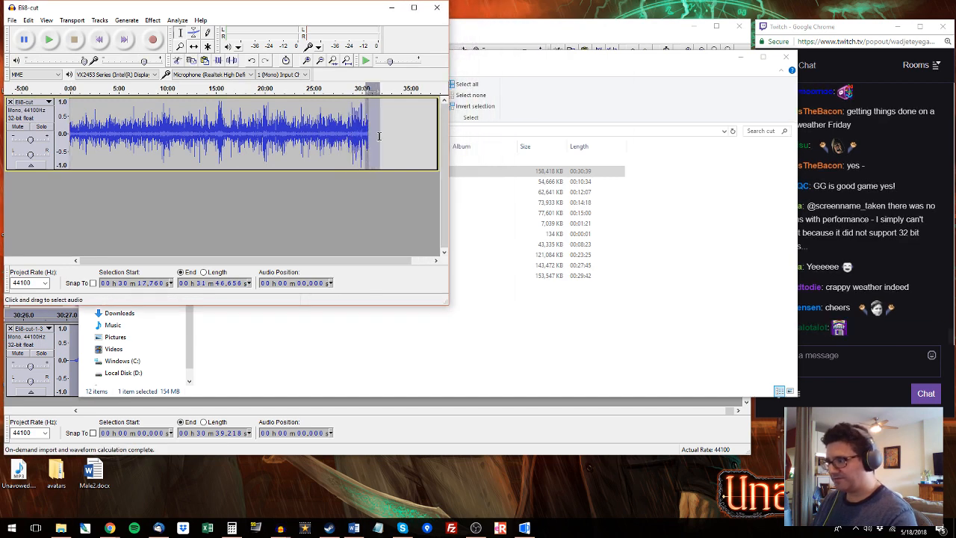
key("ctrl+2")
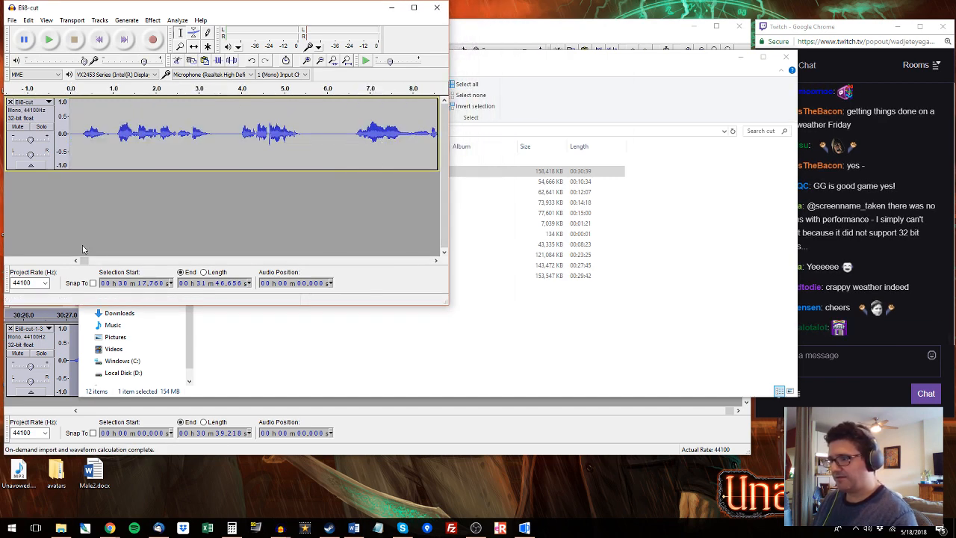
left_click(75, 89)
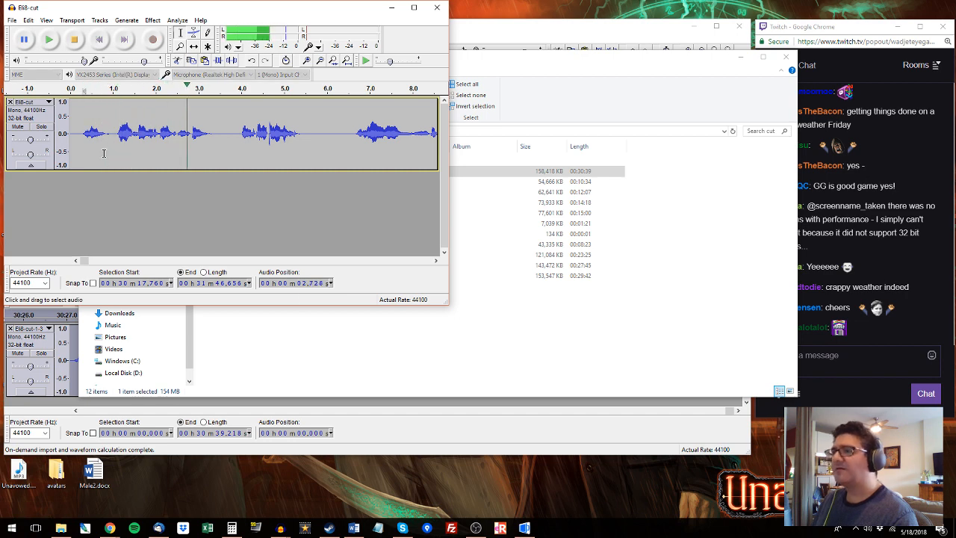
key("space")
Step: Play the end of Eli8-cut from about 30:37.5, and close that project without saving
left_click_drag(85, 260, 414, 260)
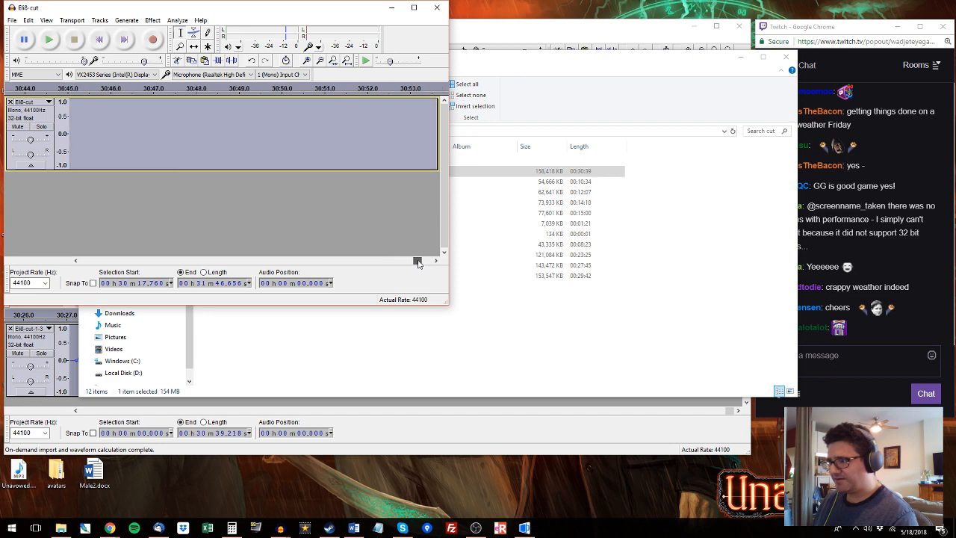
left_click(341, 89)
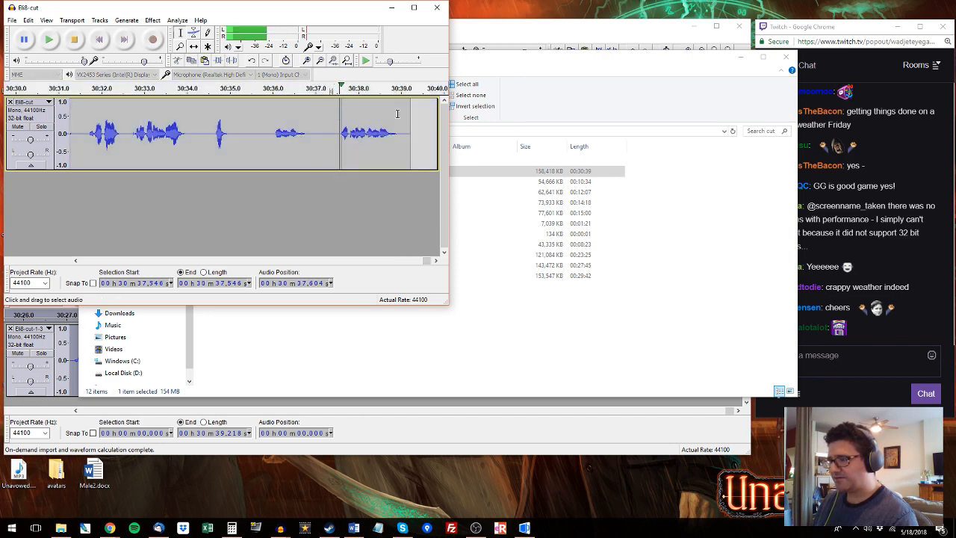
left_click(267, 89)
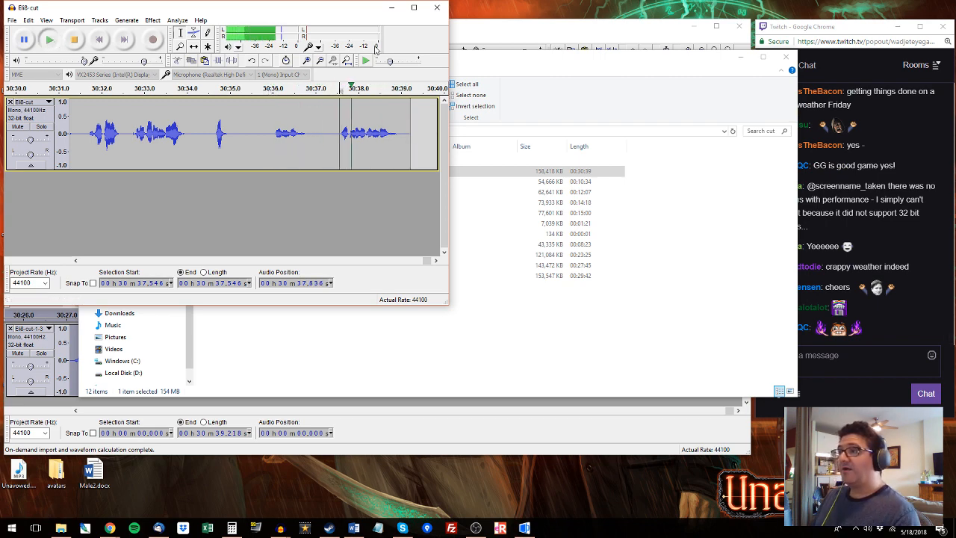
left_click(436, 7)
left_click(482, 297)
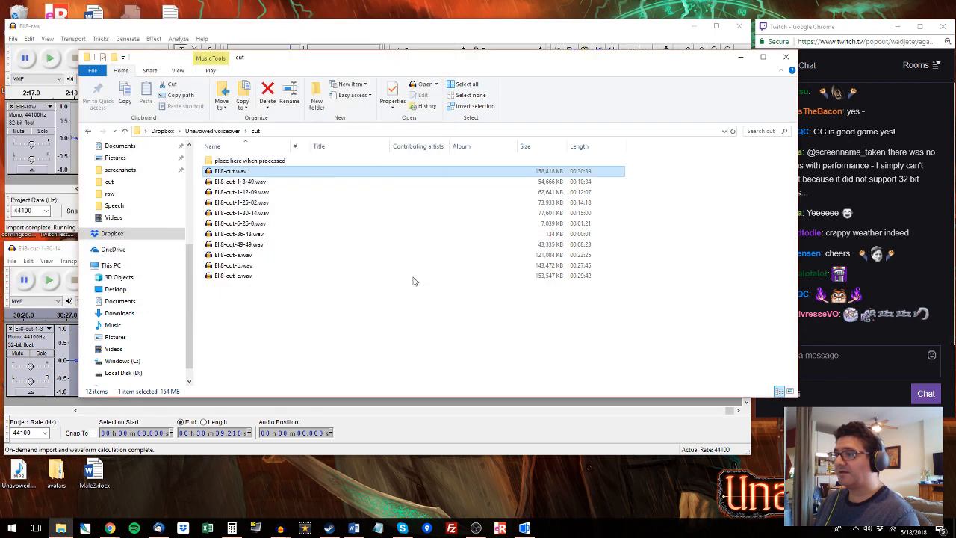
Step: Delete the partial cuts from Eli8-cut-1-3-49.wav through Eli8-cut-c.wav in the cut folder, keeping Eli8-cut.wav
left_click(246, 182)
left_click(238, 275, "shift")
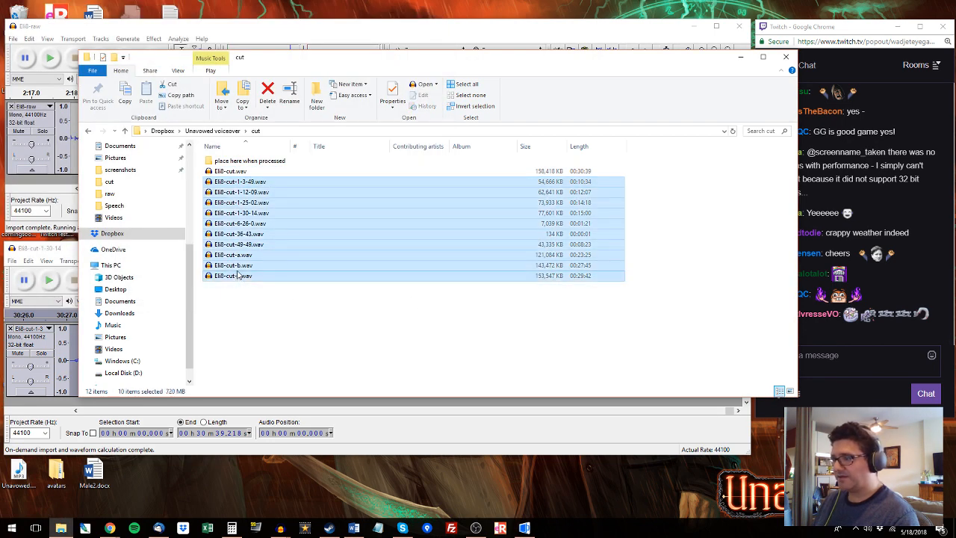
key("Delete")
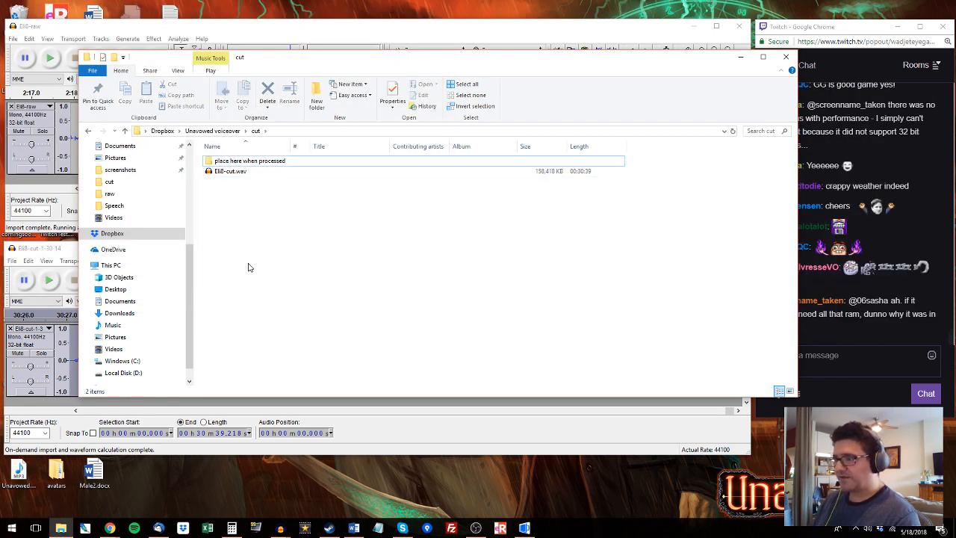
left_click(241, 171)
left_click(229, 230)
left_click(230, 172)
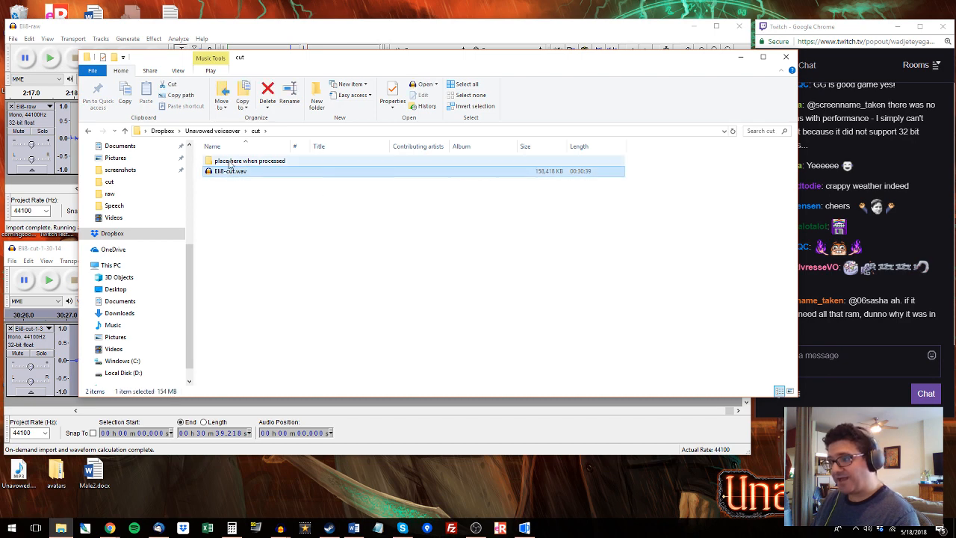
Step: Delete the ELI 5-8 Part One, Part Two and Part Three WAV files from the raw folder
left_click(208, 130)
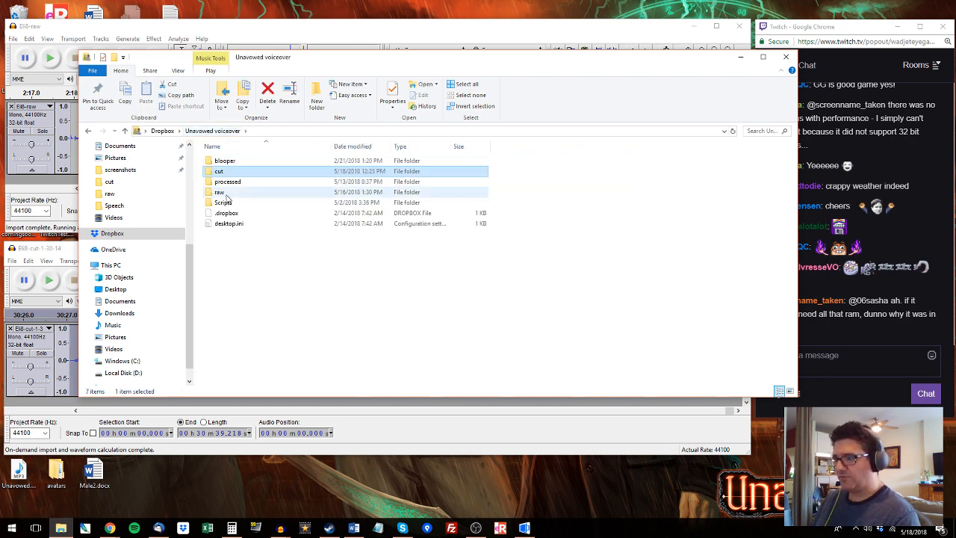
double_click(227, 194)
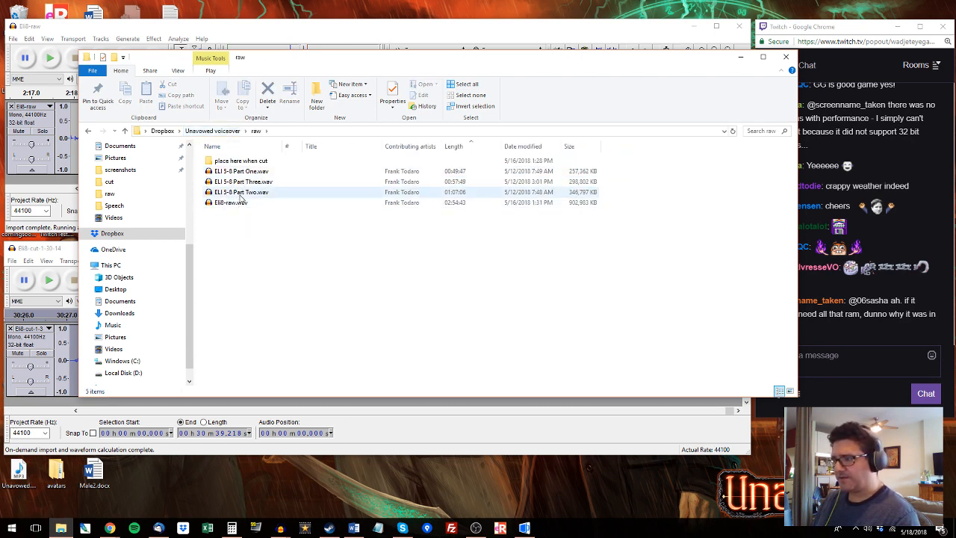
left_click(240, 192)
left_click(241, 172, "shift")
key("Delete")
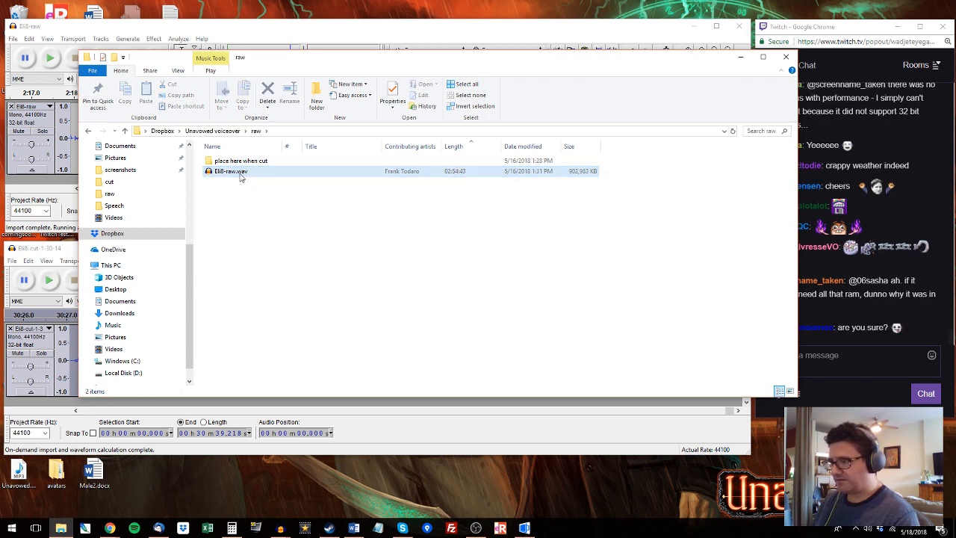
Step: Move Eli8-raw.wav into the "place here when cut" subfolder, check the raw folder, and return to Unavowed voiceover
left_click_drag(238, 171, 240, 161)
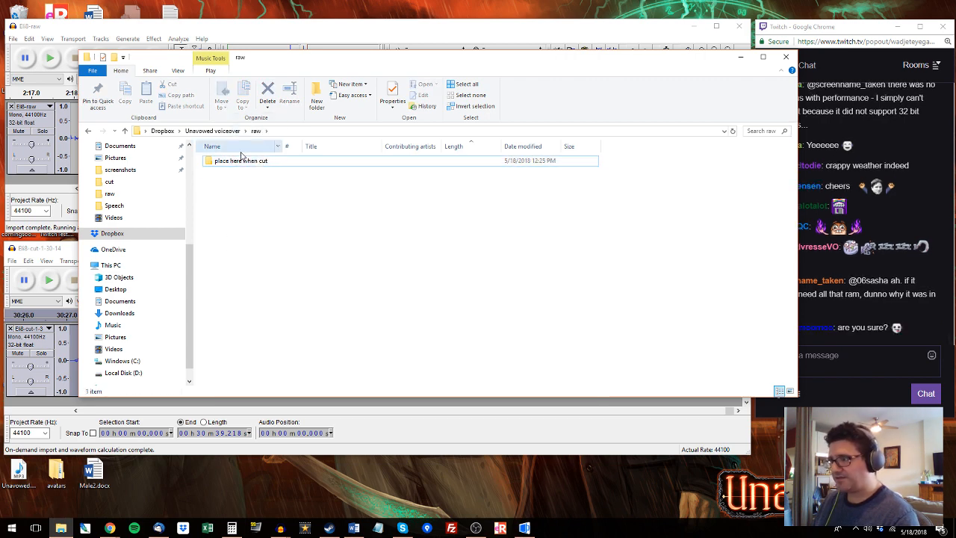
left_click(212, 130)
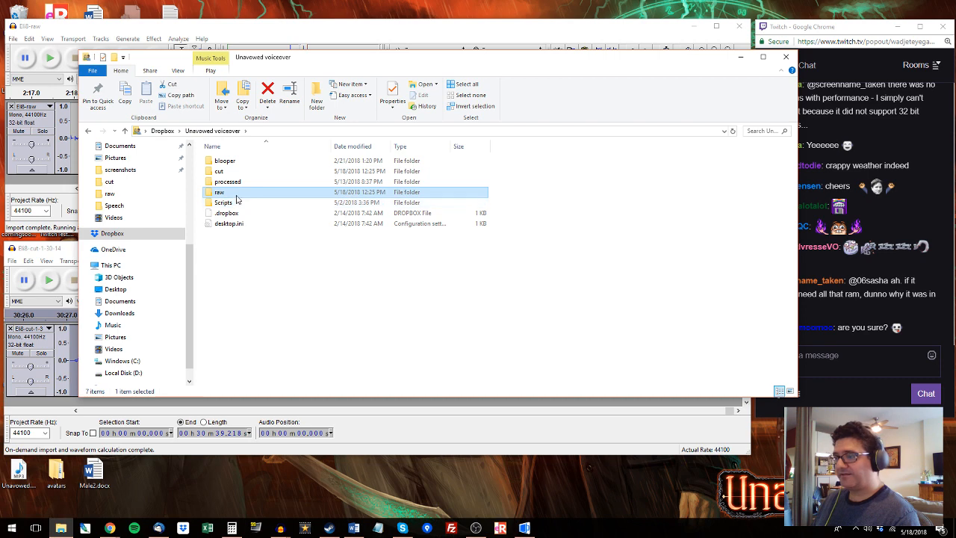
double_click(237, 194)
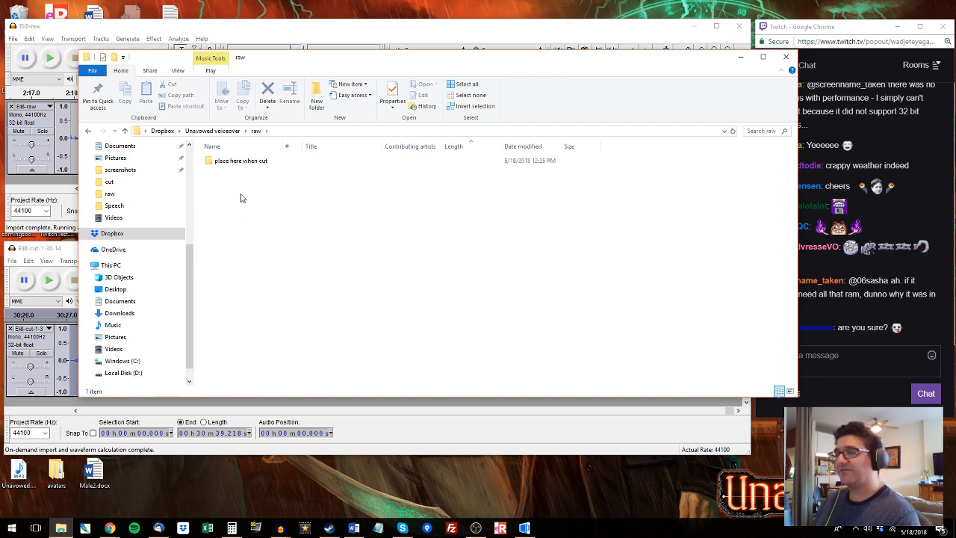
left_click(223, 132)
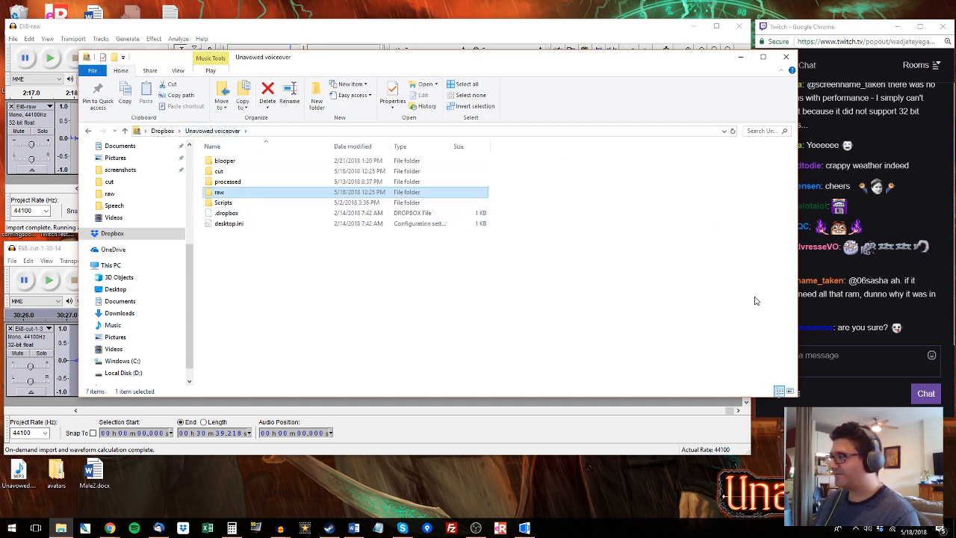
left_click(844, 280)
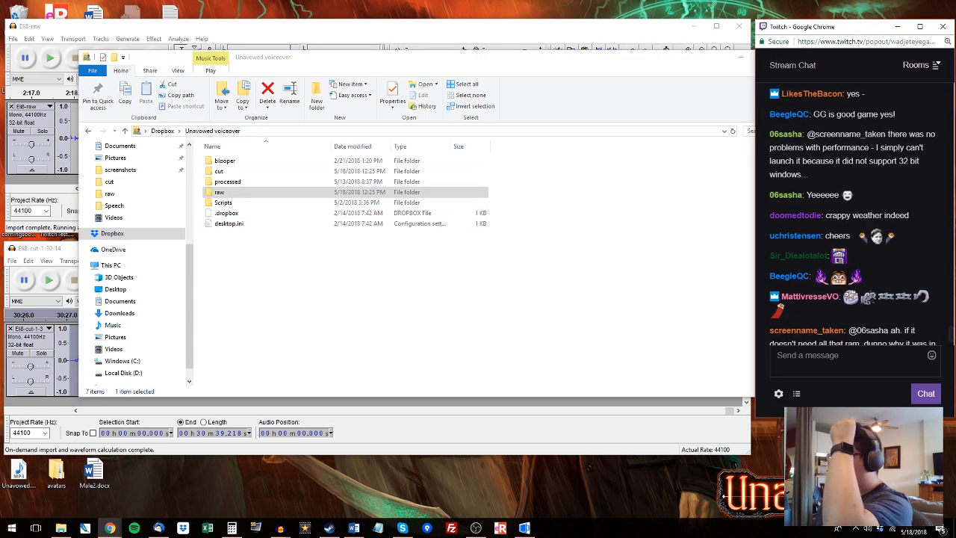
scroll(848, 276, "up", 1)
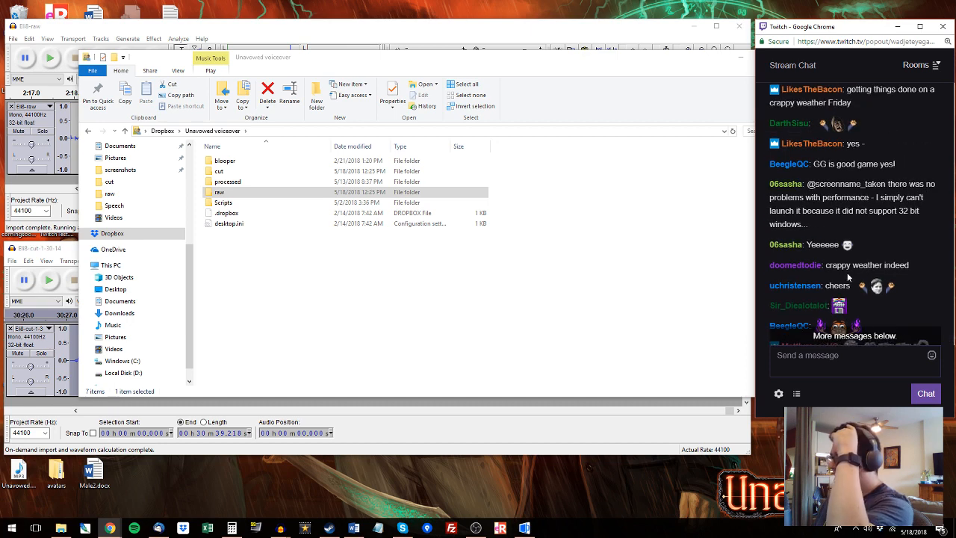
scroll(848, 277, "down", 2)
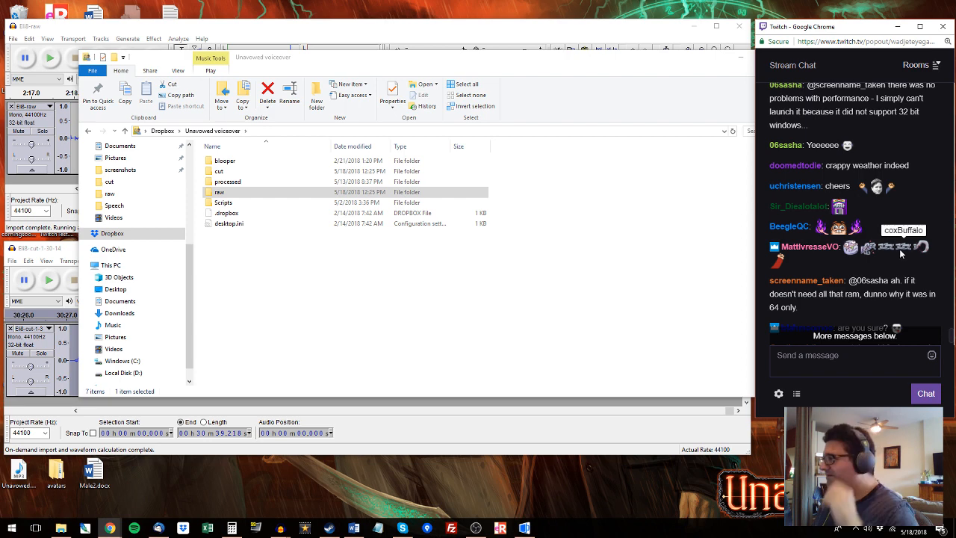
scroll(824, 299, "down", 1)
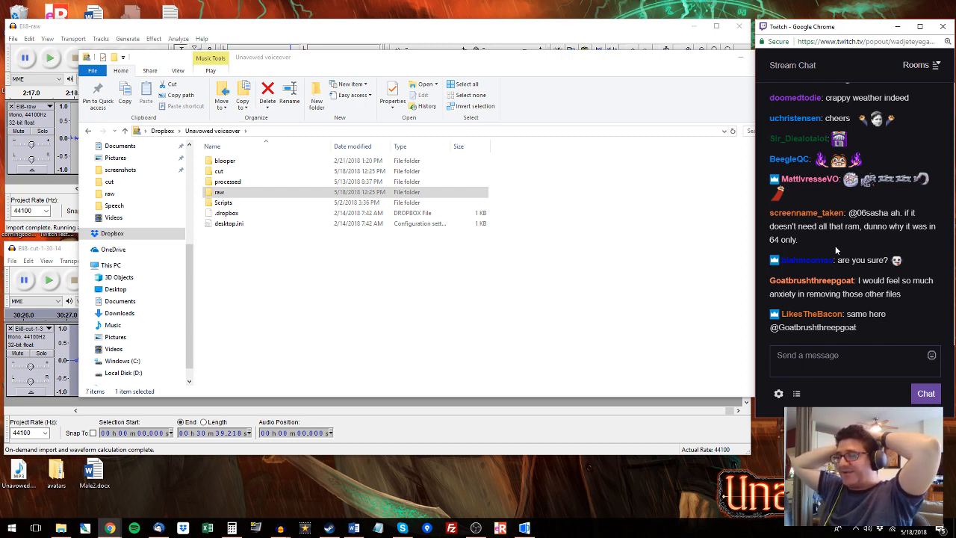
Step: Send Eli8-cut.wav from the cut folder to the open contact's conversation in Skype
double_click(257, 171)
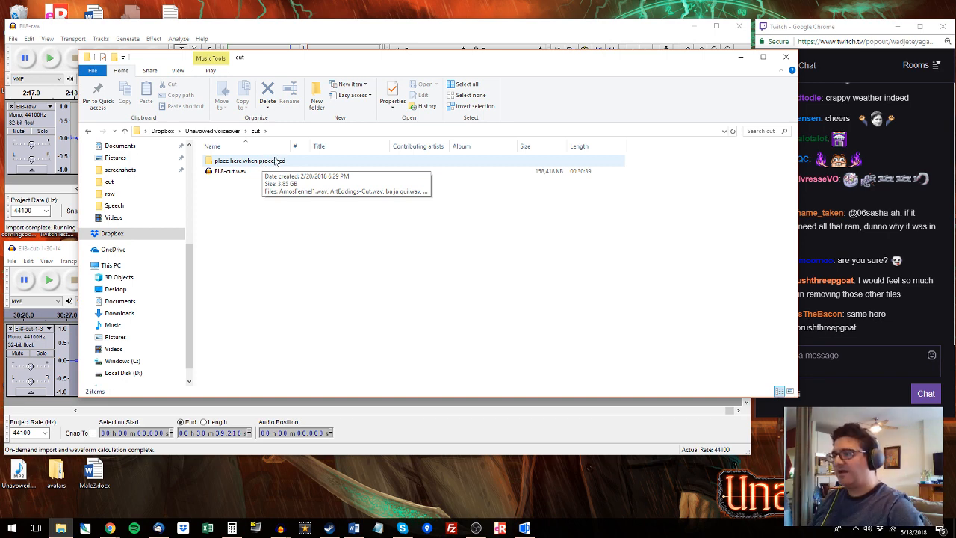
left_click(403, 527)
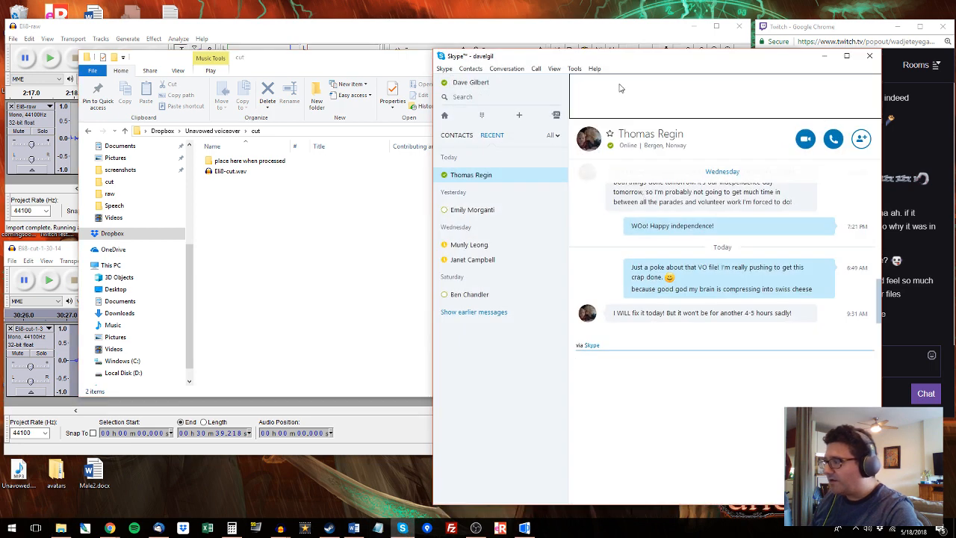
left_click_drag(226, 173, 690, 439)
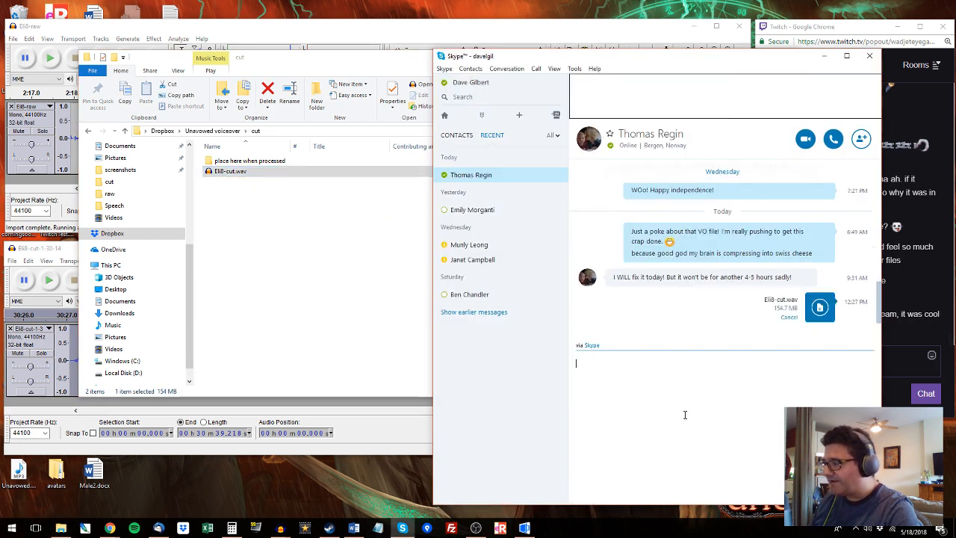
Step: Send the contact the message "Eli file 8! the lassssstttt onnnneeeee evverrrrrrrrrr dies"
type("Eli file 8")
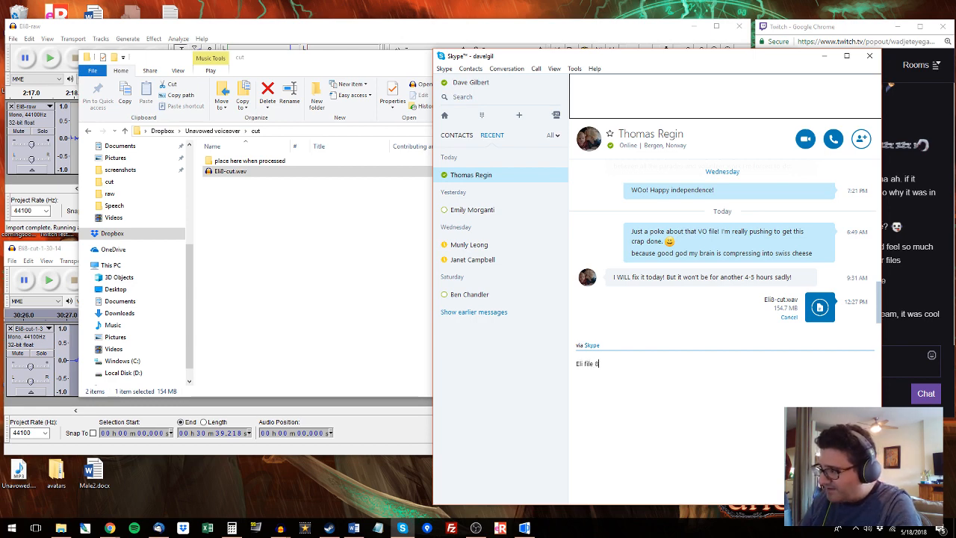
type("! the lasssss")
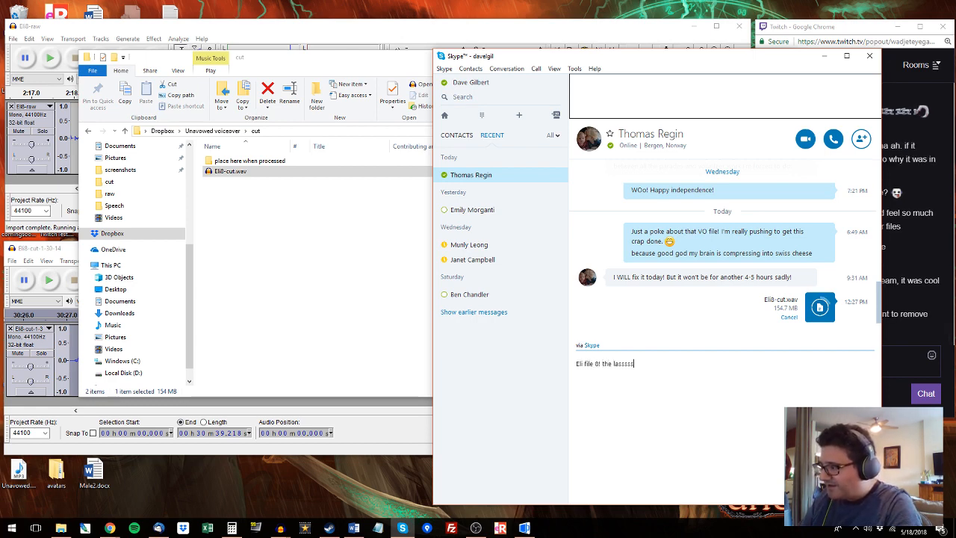
type("sttt onnnneeee")
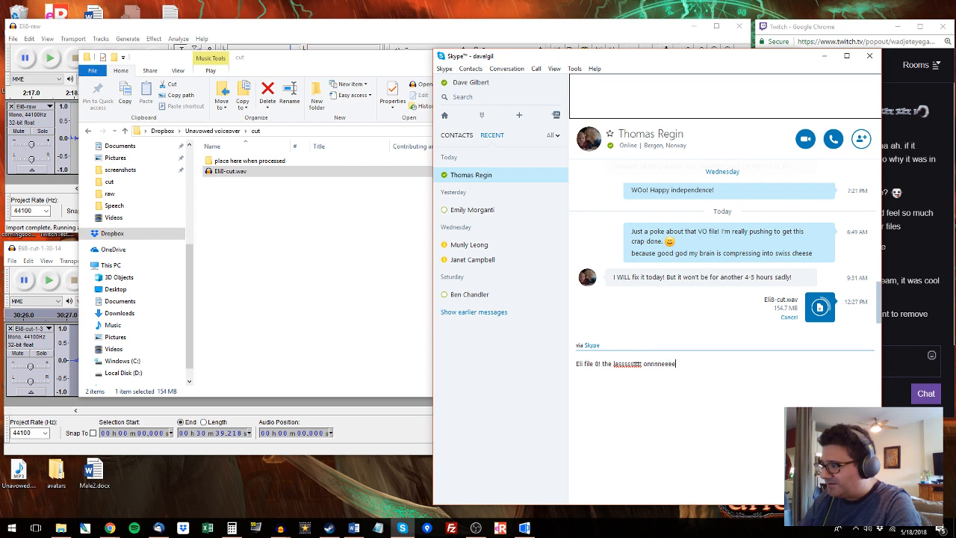
type(" evverrrrrrrr")
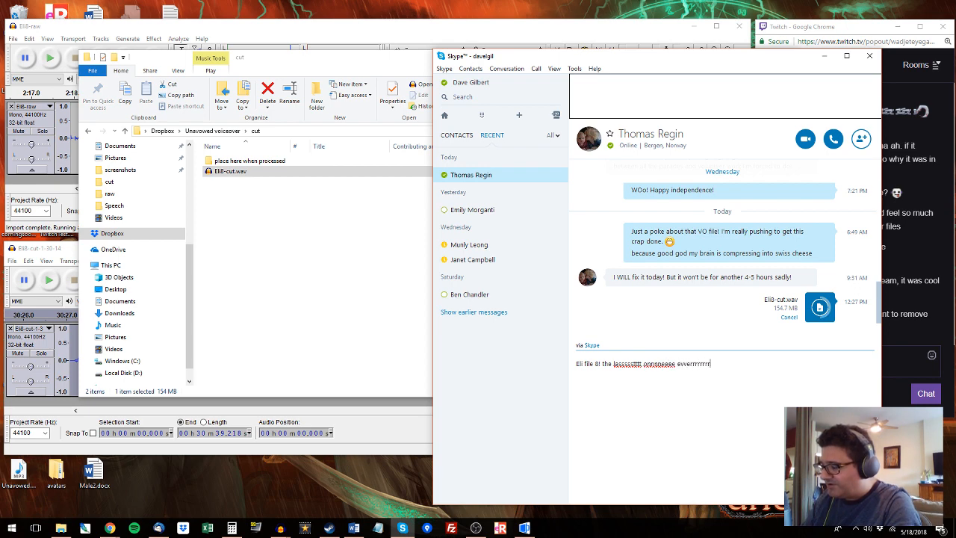
type("rr dies")
key("Return")
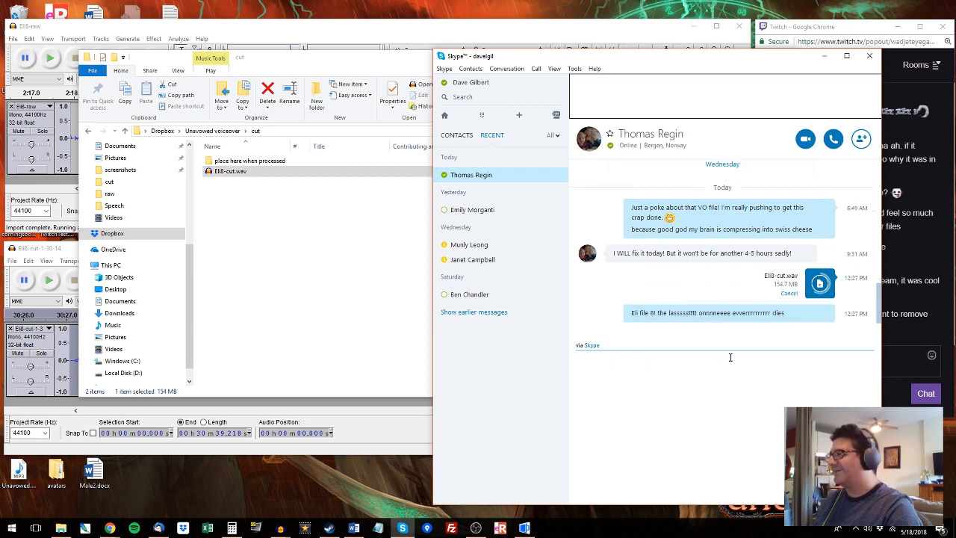
Step: Edit the sent Eli file 8 message to end its first line with a period and put "dies" on a separate line below
right_click(745, 312)
left_click(779, 383)
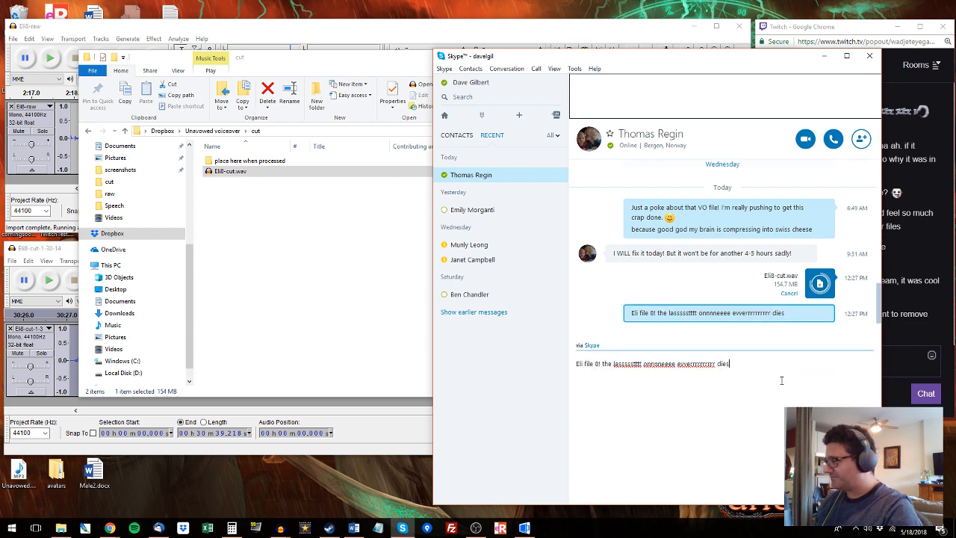
type("!")
key("shift+Return")
key("shift+Return")
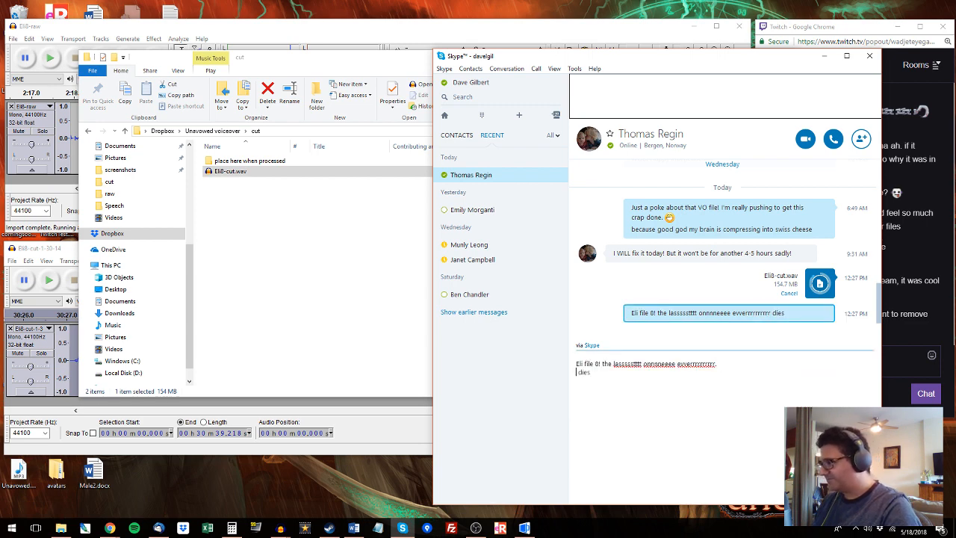
key("Return")
Step: Browse the recordings in Dropbox's Technobabylon Voiceover > Raw > PLACE HERE WHEN PROCESSED folder
left_click(413, 230)
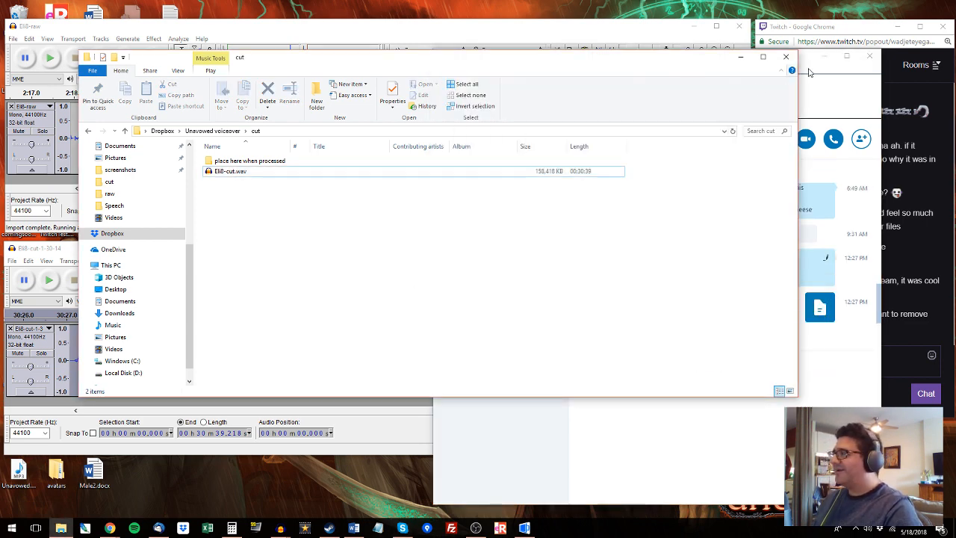
left_click(796, 31)
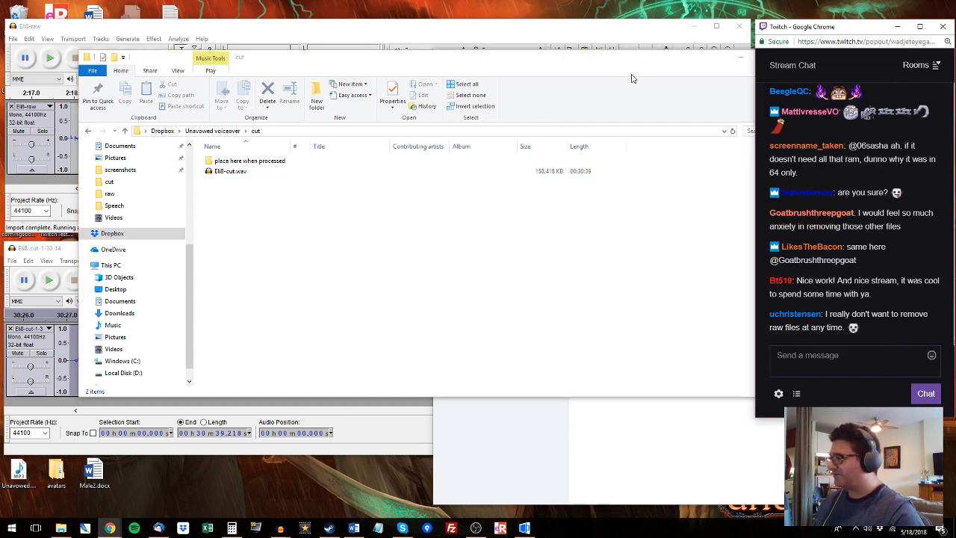
left_click(227, 131)
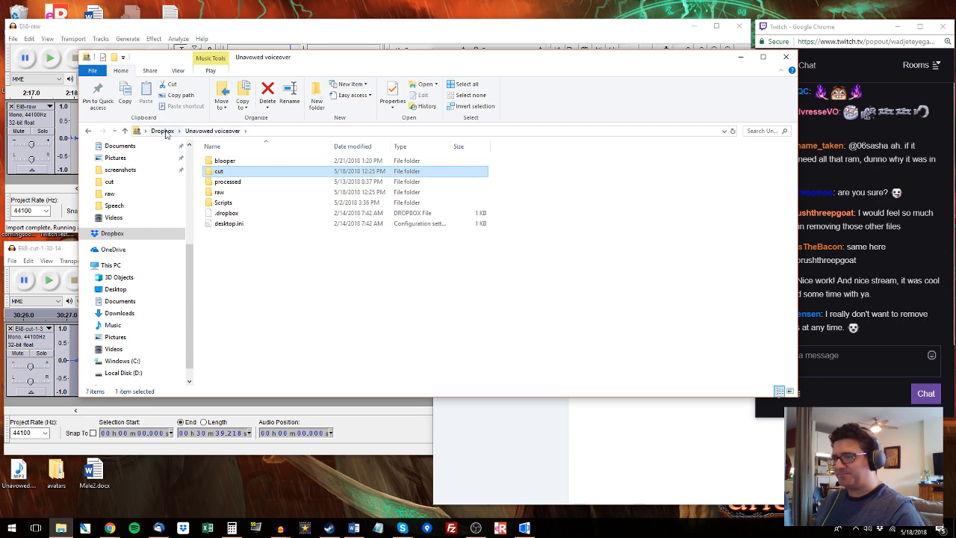
left_click(161, 130)
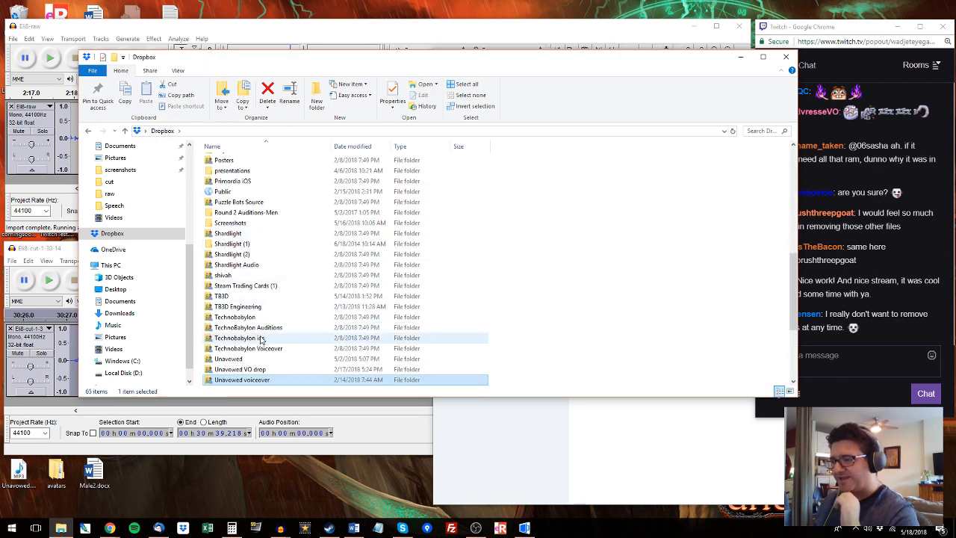
double_click(262, 351)
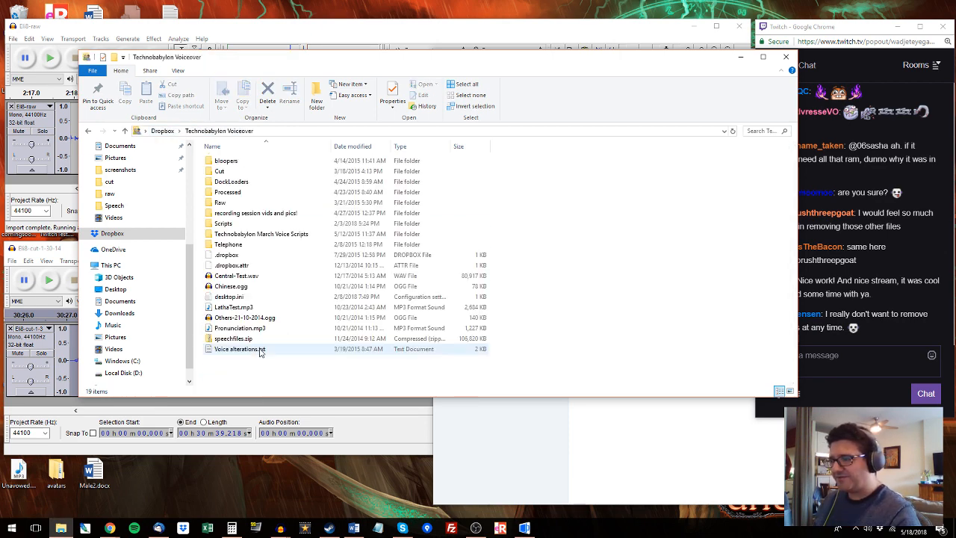
double_click(221, 203)
double_click(227, 161)
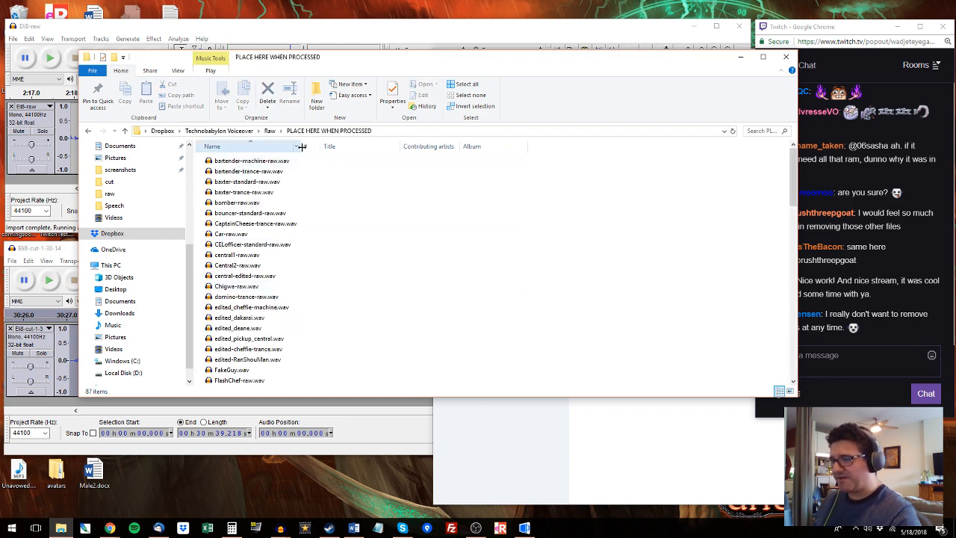
scroll(280, 231, "down", 2)
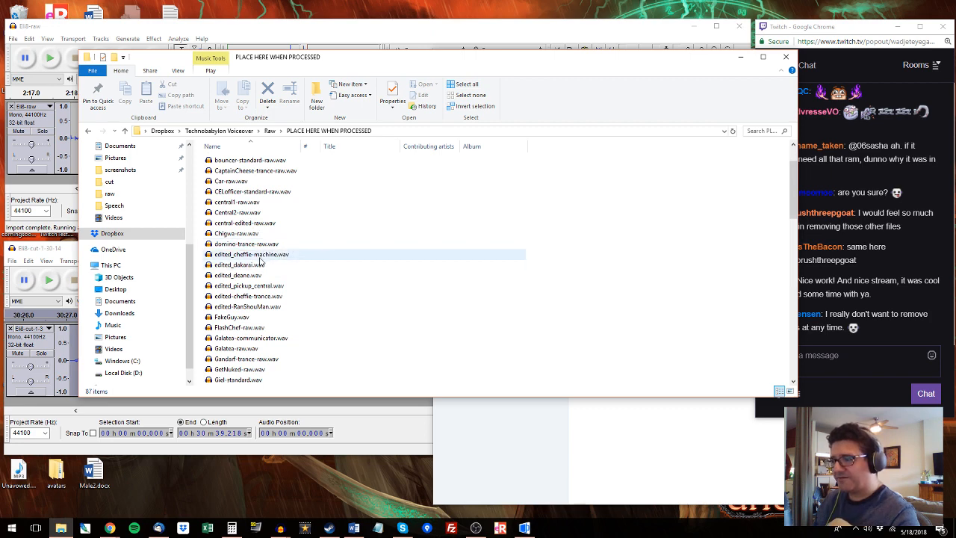
scroll(259, 260, "down", 1)
Step: Open edited_cheffie-machine.wav in Audacity, play it from several points, and close it without saving
double_click(261, 224)
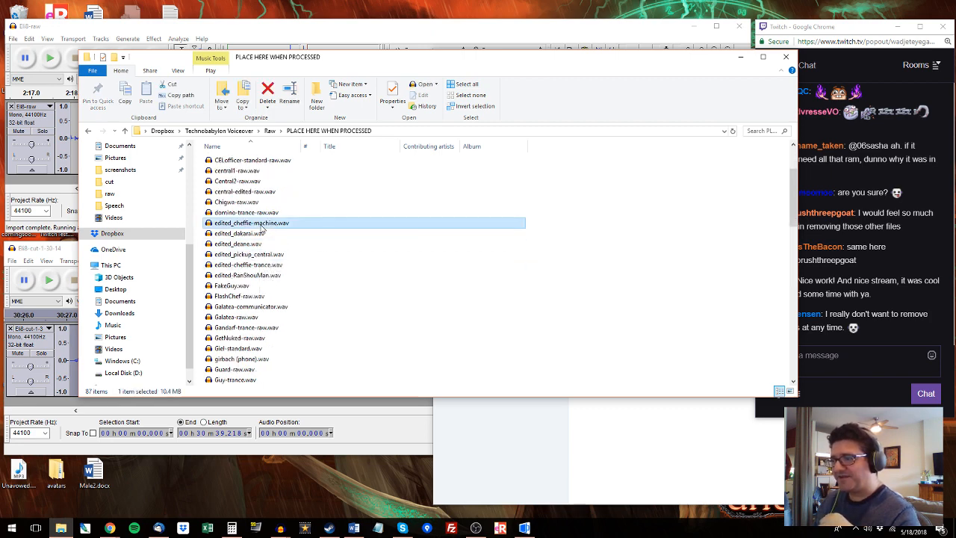
left_click(142, 90)
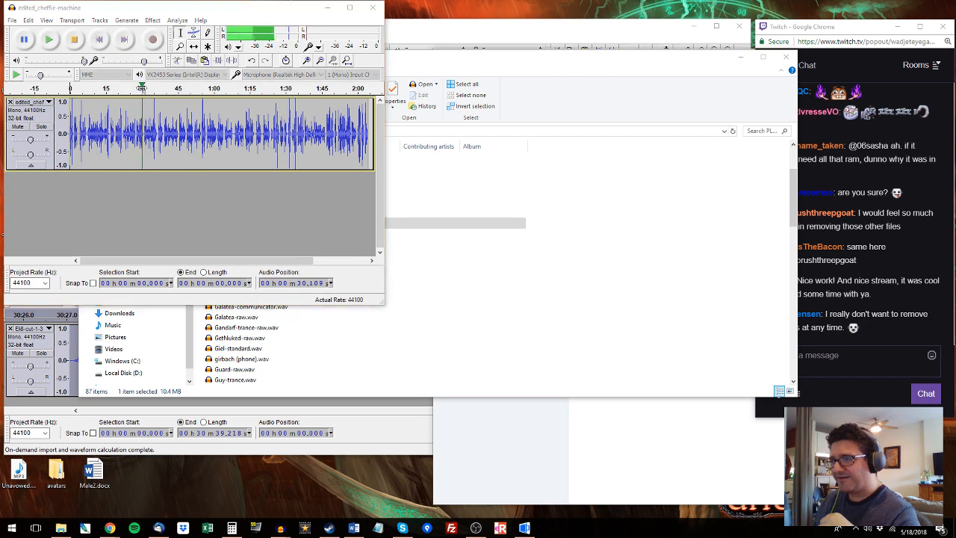
left_click(206, 88)
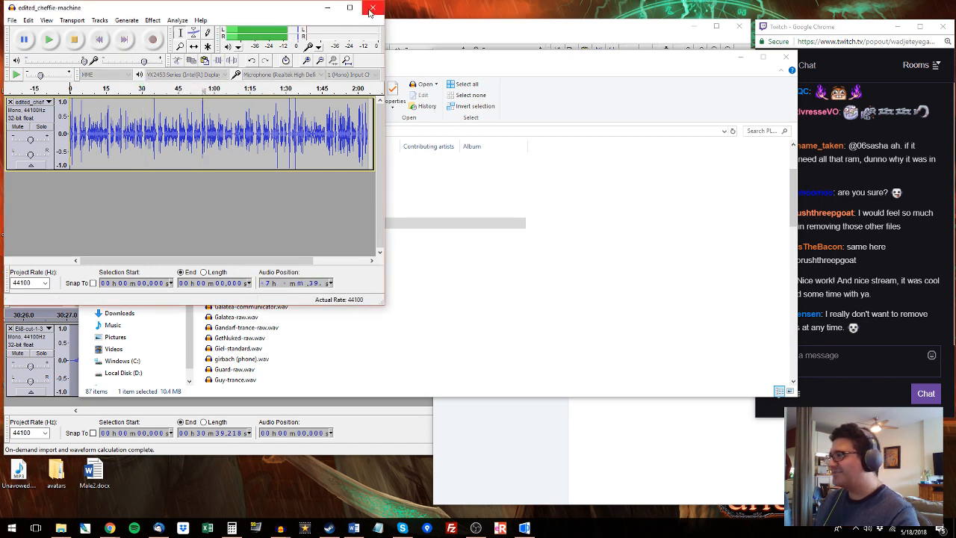
left_click(324, 88)
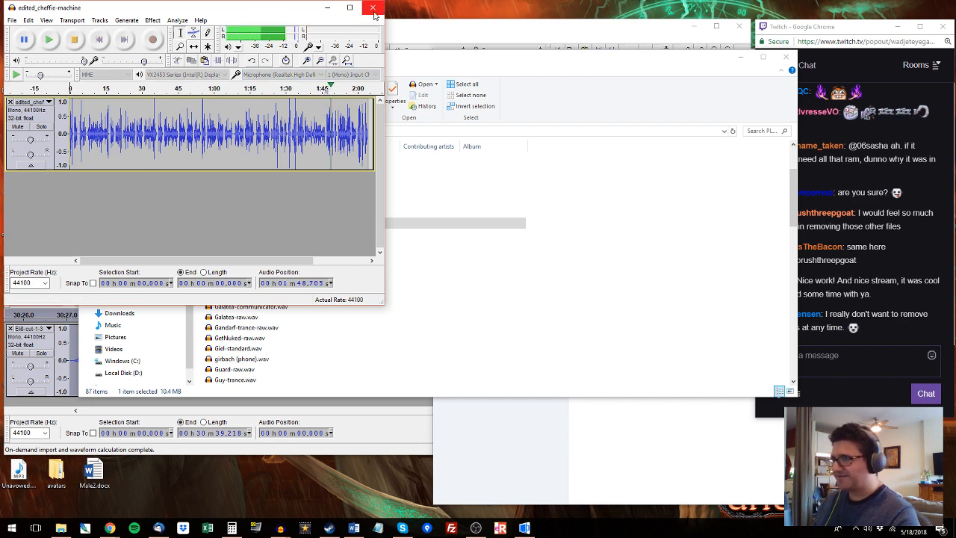
left_click(373, 9)
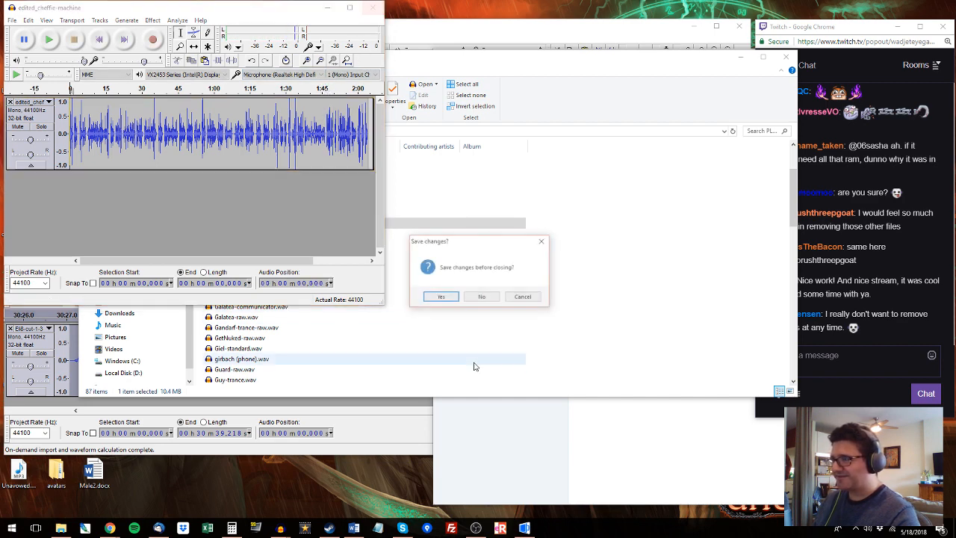
left_click(481, 296)
Step: Look through the rest of the Technobabylon raw recordings and return to the main Dropbox folder
scroll(288, 243, "down", 12)
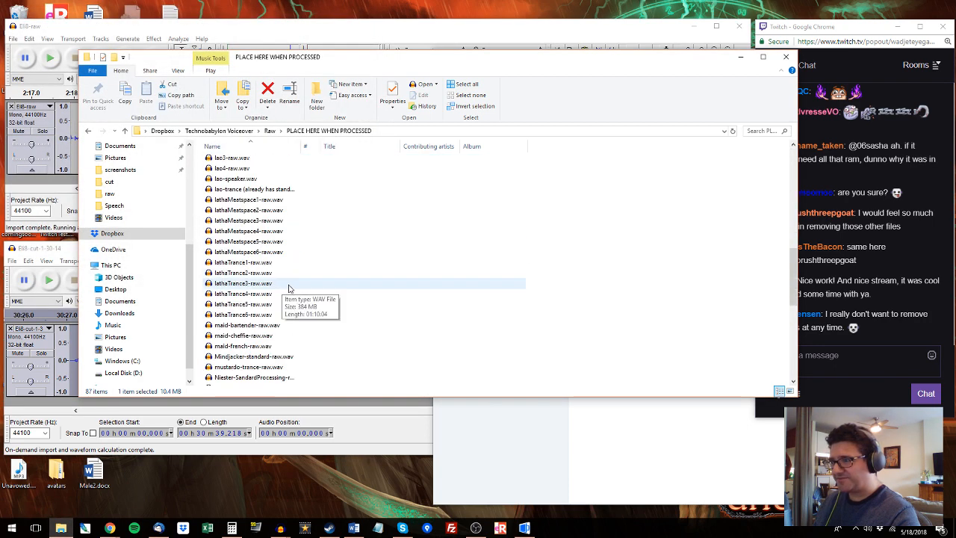
scroll(315, 289, "down", 10)
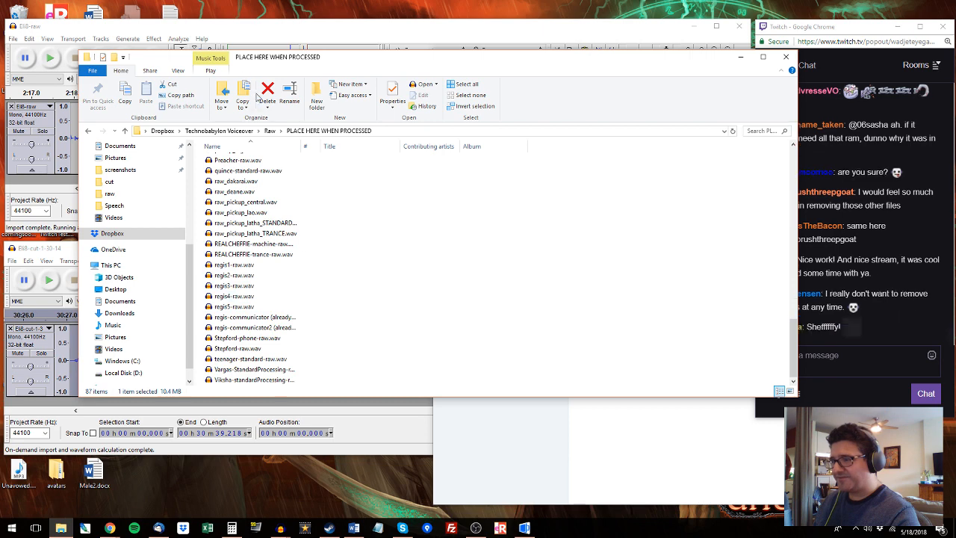
left_click(269, 130)
left_click(221, 130)
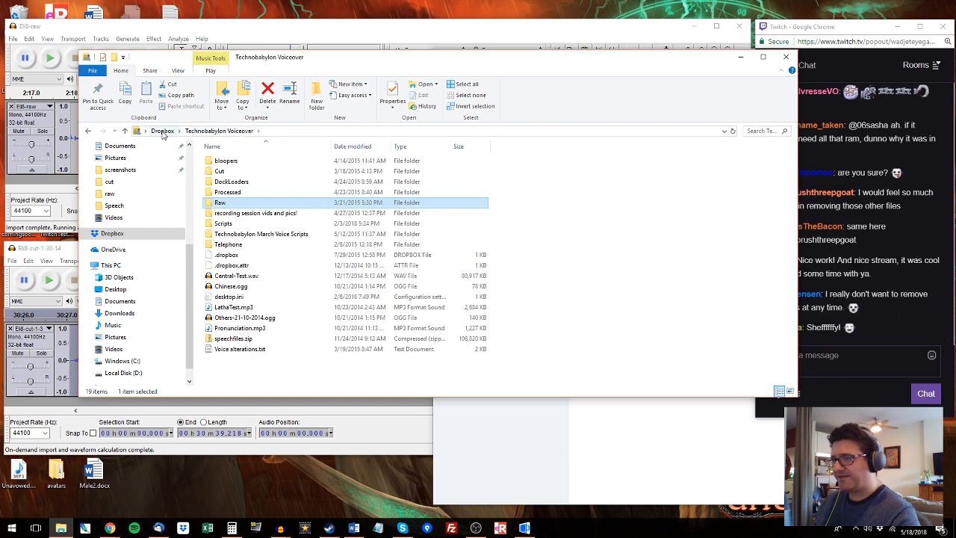
left_click(162, 131)
Step: Open Shardlight Audio > Voiceover > Raw > Edited, fit the Name column to its contents, and look through the recordings
double_click(238, 296)
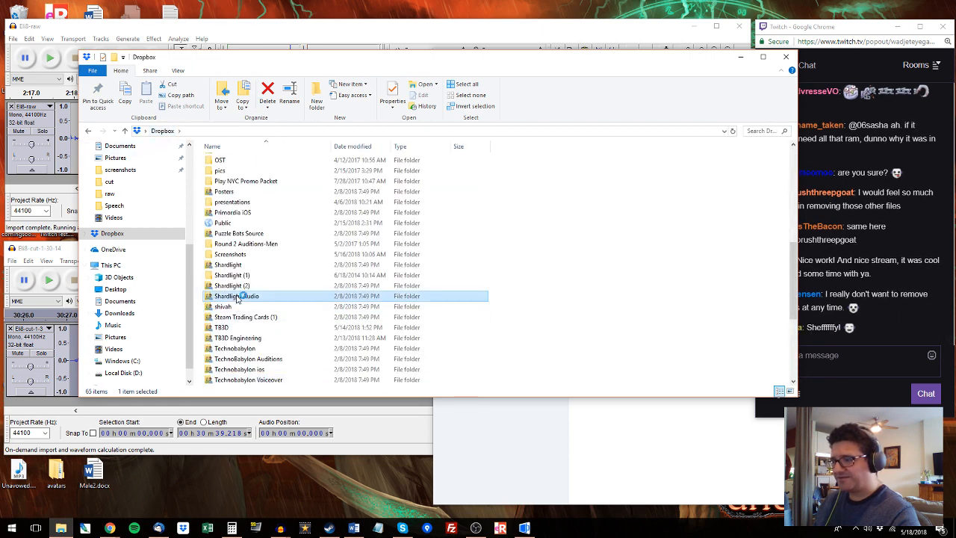
double_click(226, 201)
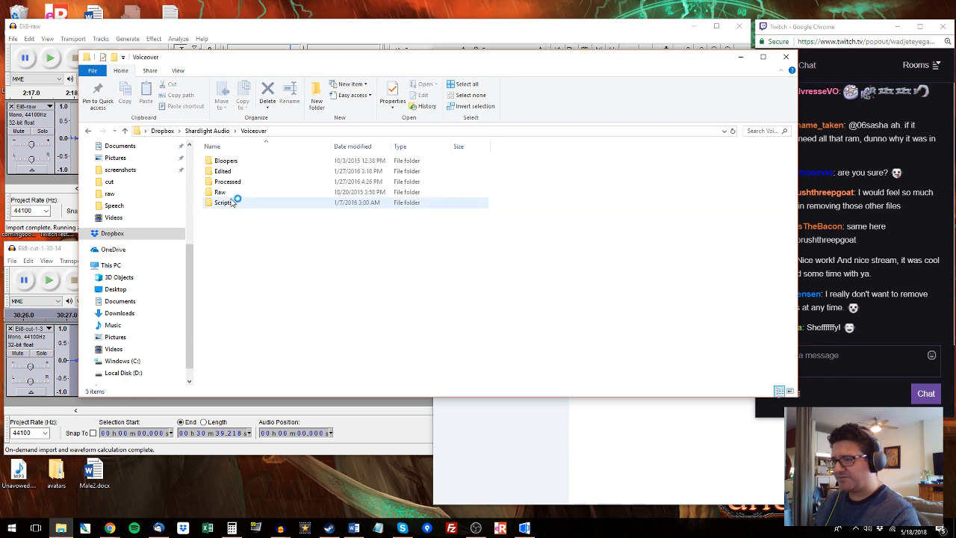
double_click(224, 193)
double_click(226, 161)
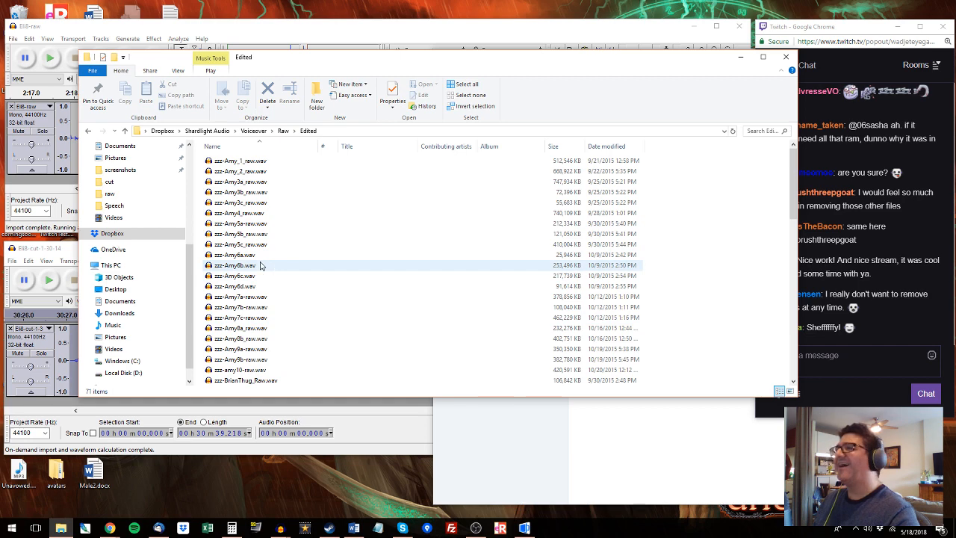
double_click(319, 146)
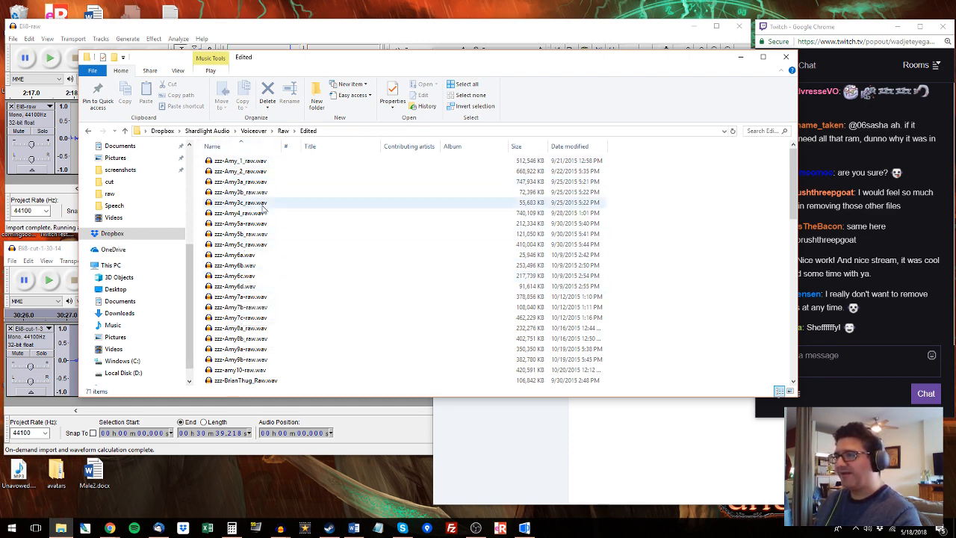
scroll(251, 213, "down", 16)
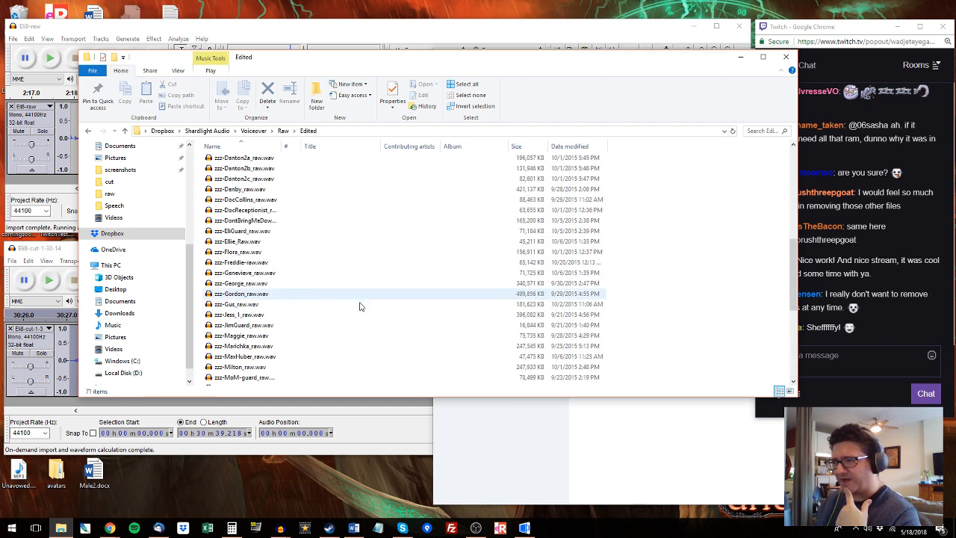
scroll(359, 302, "up", 16)
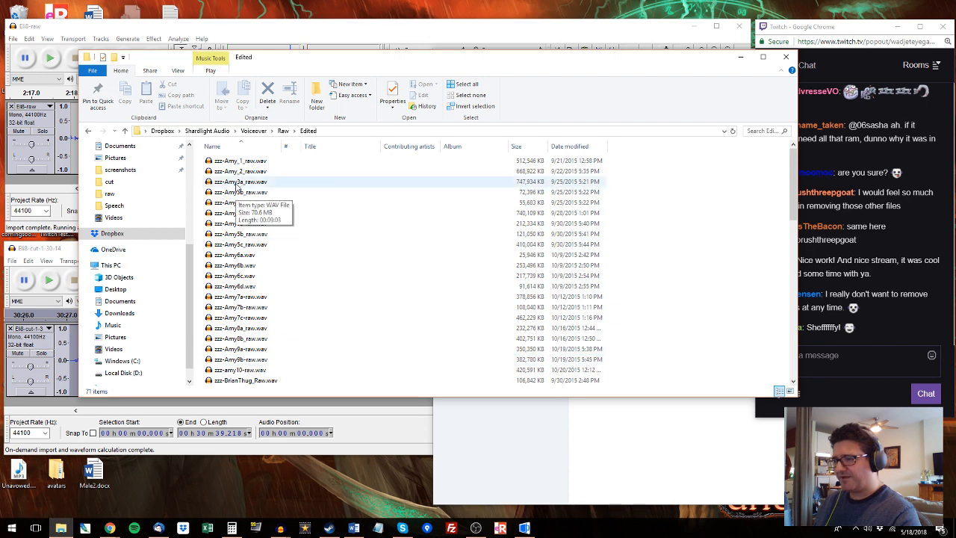
Step: Open zzz-amy10-raw.wav in Audacity, play it from about 8:16 with the waveform enlarged, and close it without saving
double_click(252, 371)
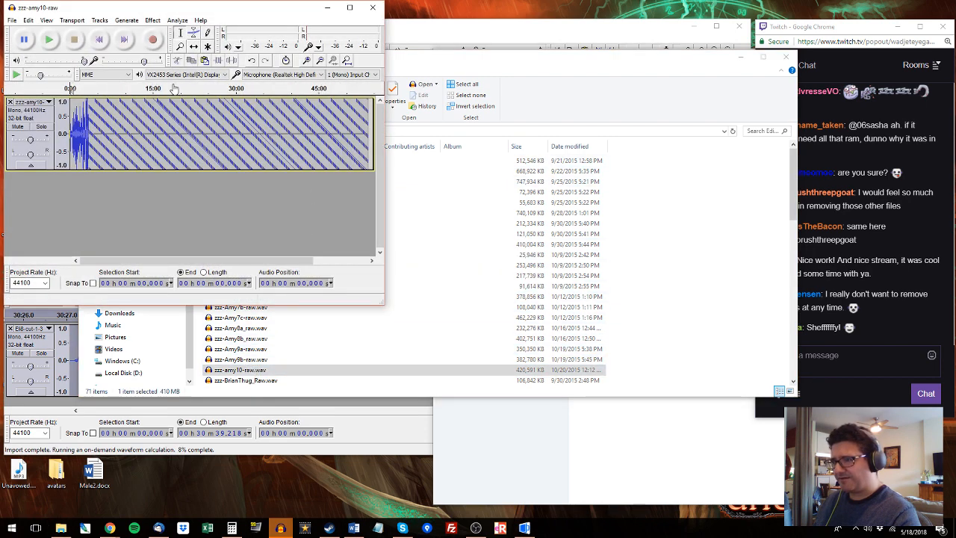
left_click(116, 89)
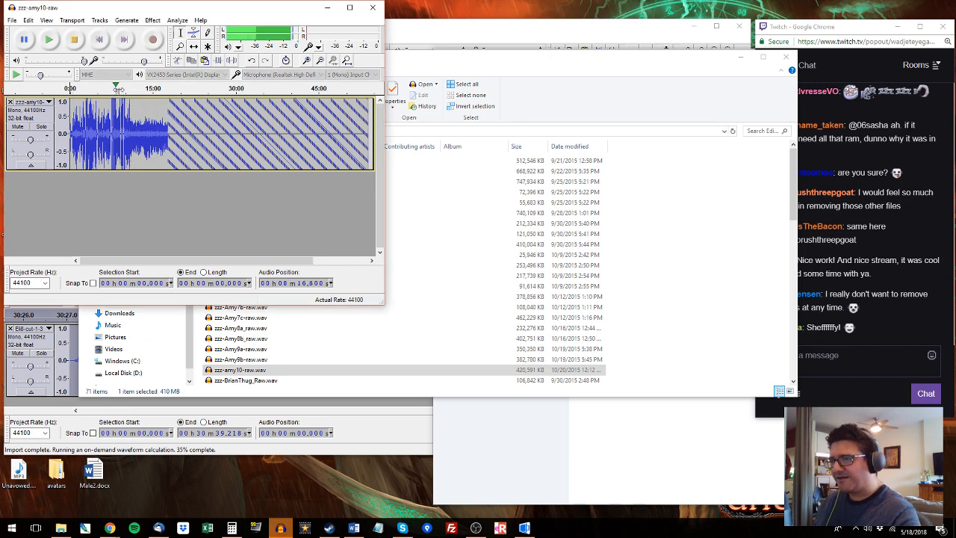
key("ctrl+2")
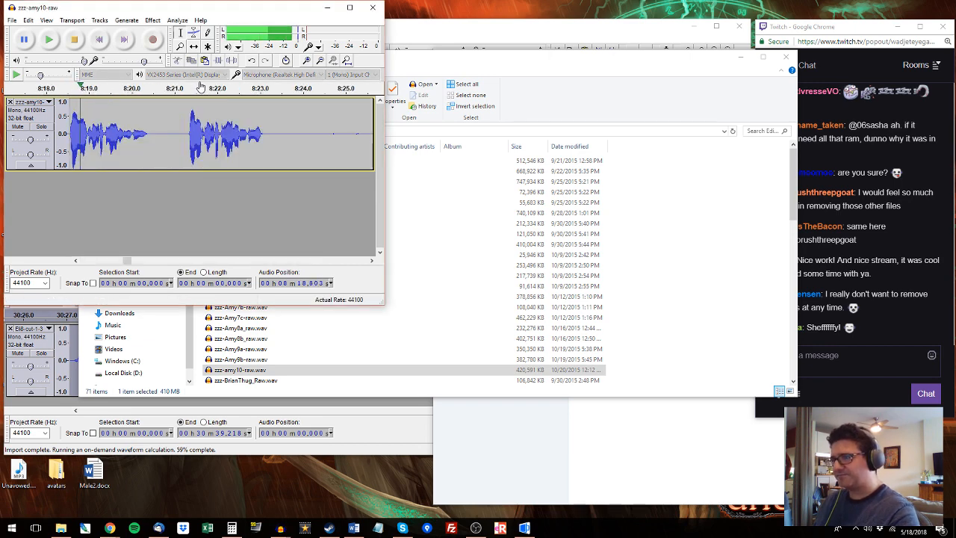
key("ctrl+3")
key("ctrl+3")
left_click(374, 7)
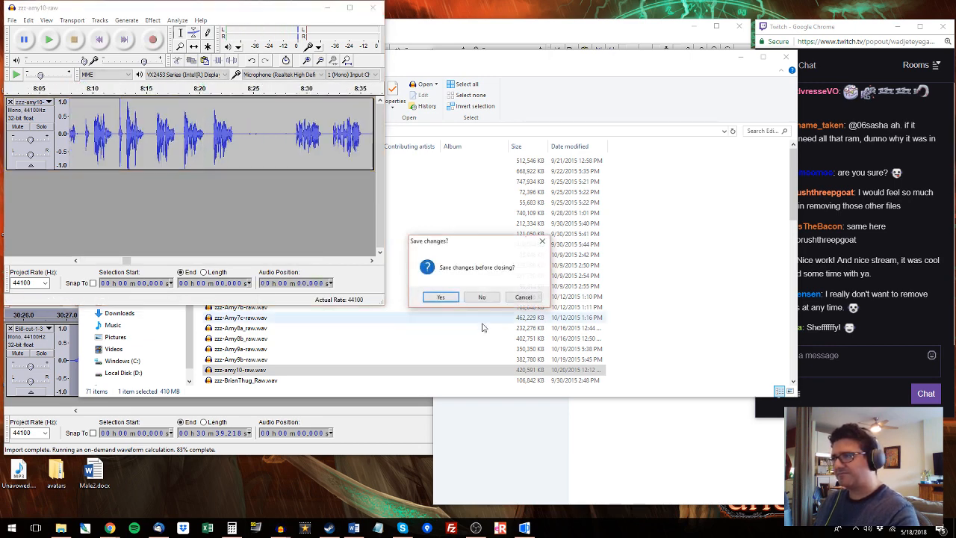
left_click(482, 298)
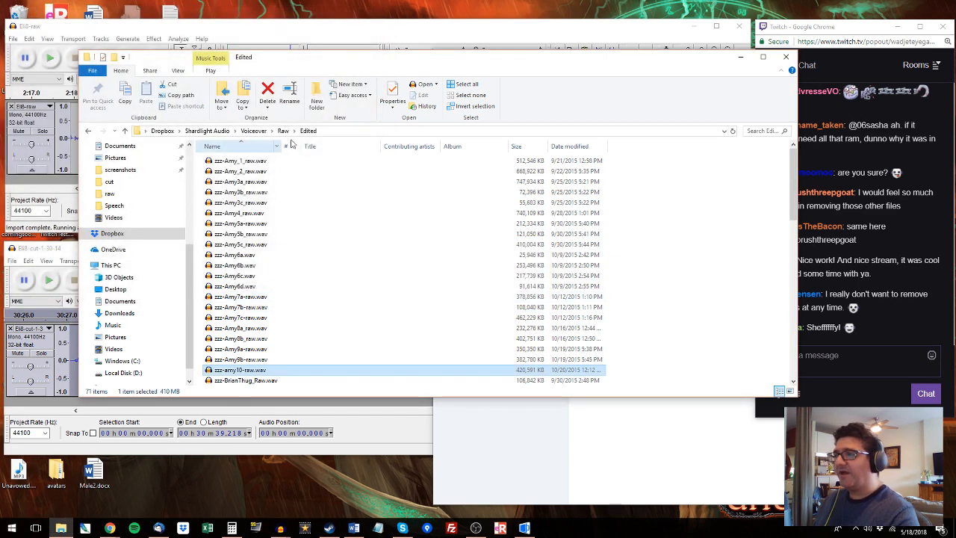
Step: Return to the main Dropbox folder, look through its folder list, and close the file window
left_click(260, 132)
left_click(205, 132)
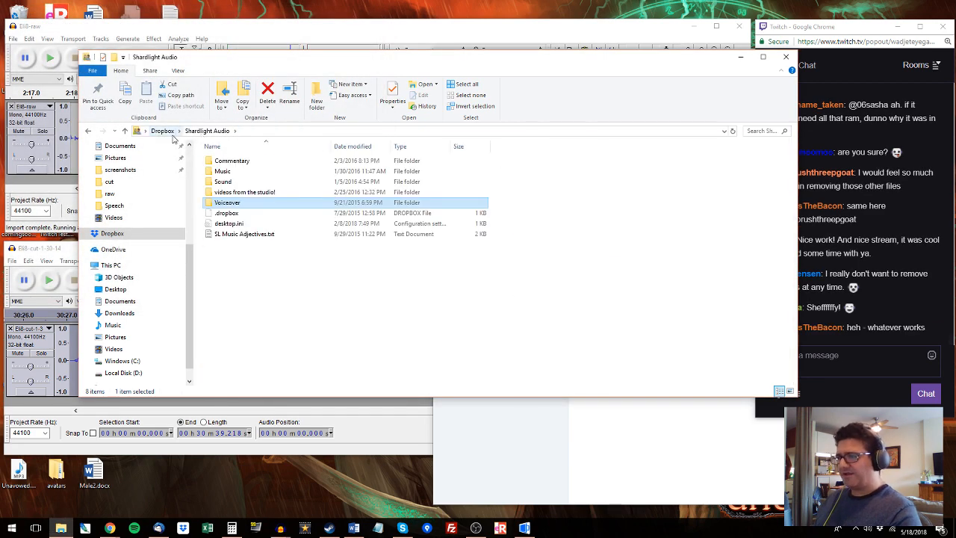
left_click(173, 136)
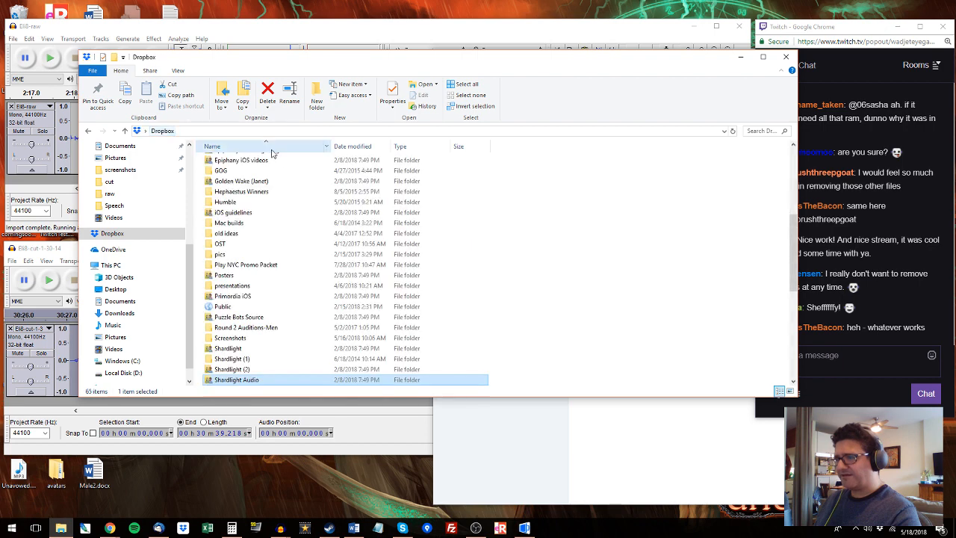
scroll(311, 202, "down", 3)
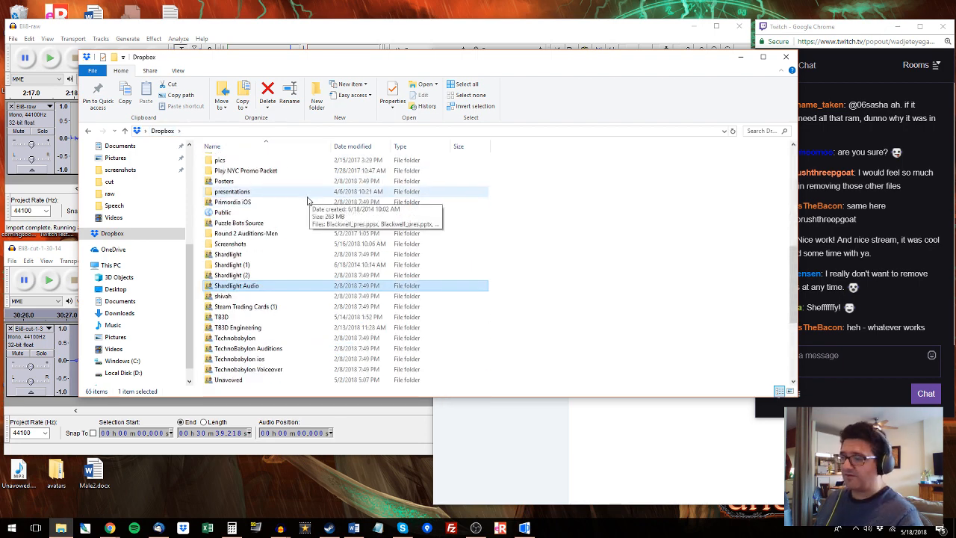
scroll(254, 272, "down", 5)
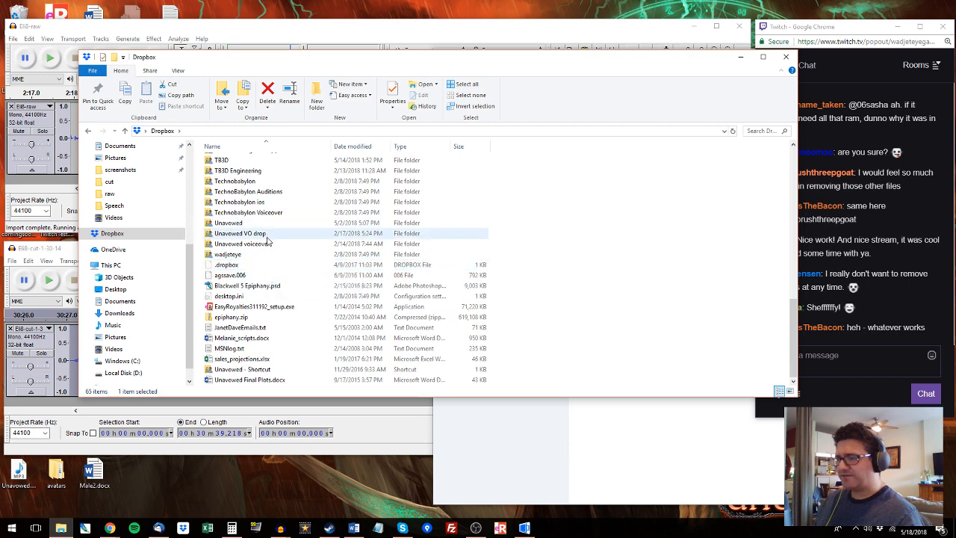
left_click(786, 56)
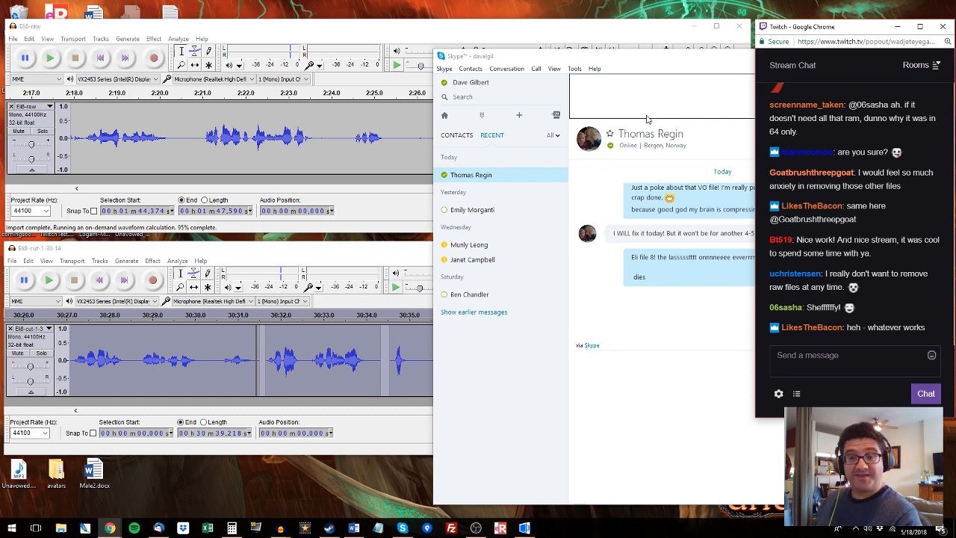
Step: Minimize Skype and place the cursor at about 30:37 in the Eli8-cut track in Audacity
left_click(673, 86)
left_click(822, 56)
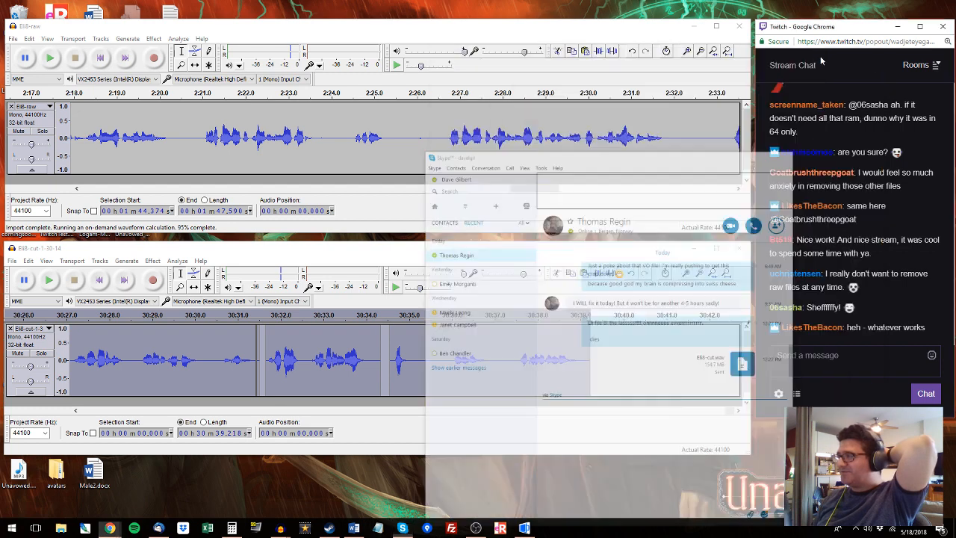
left_click(515, 252)
left_click(502, 354)
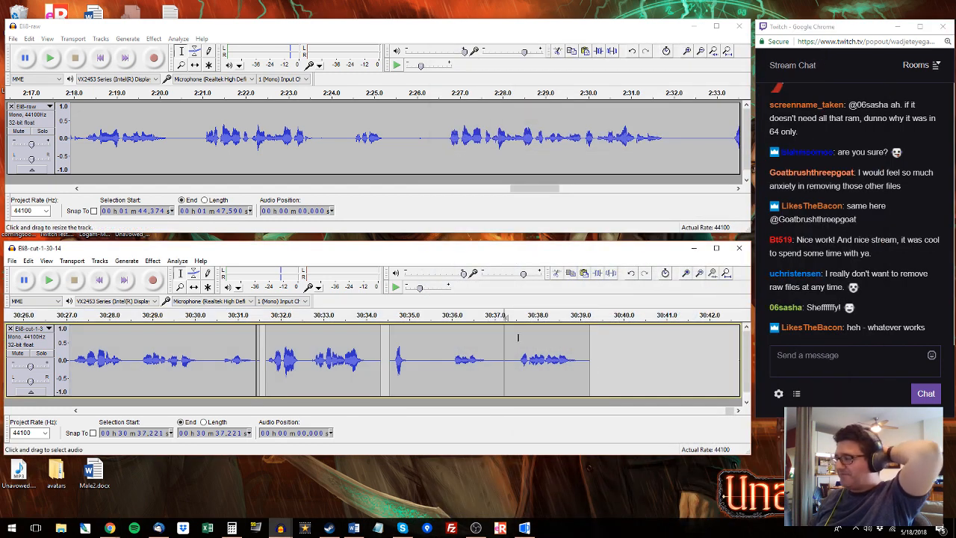